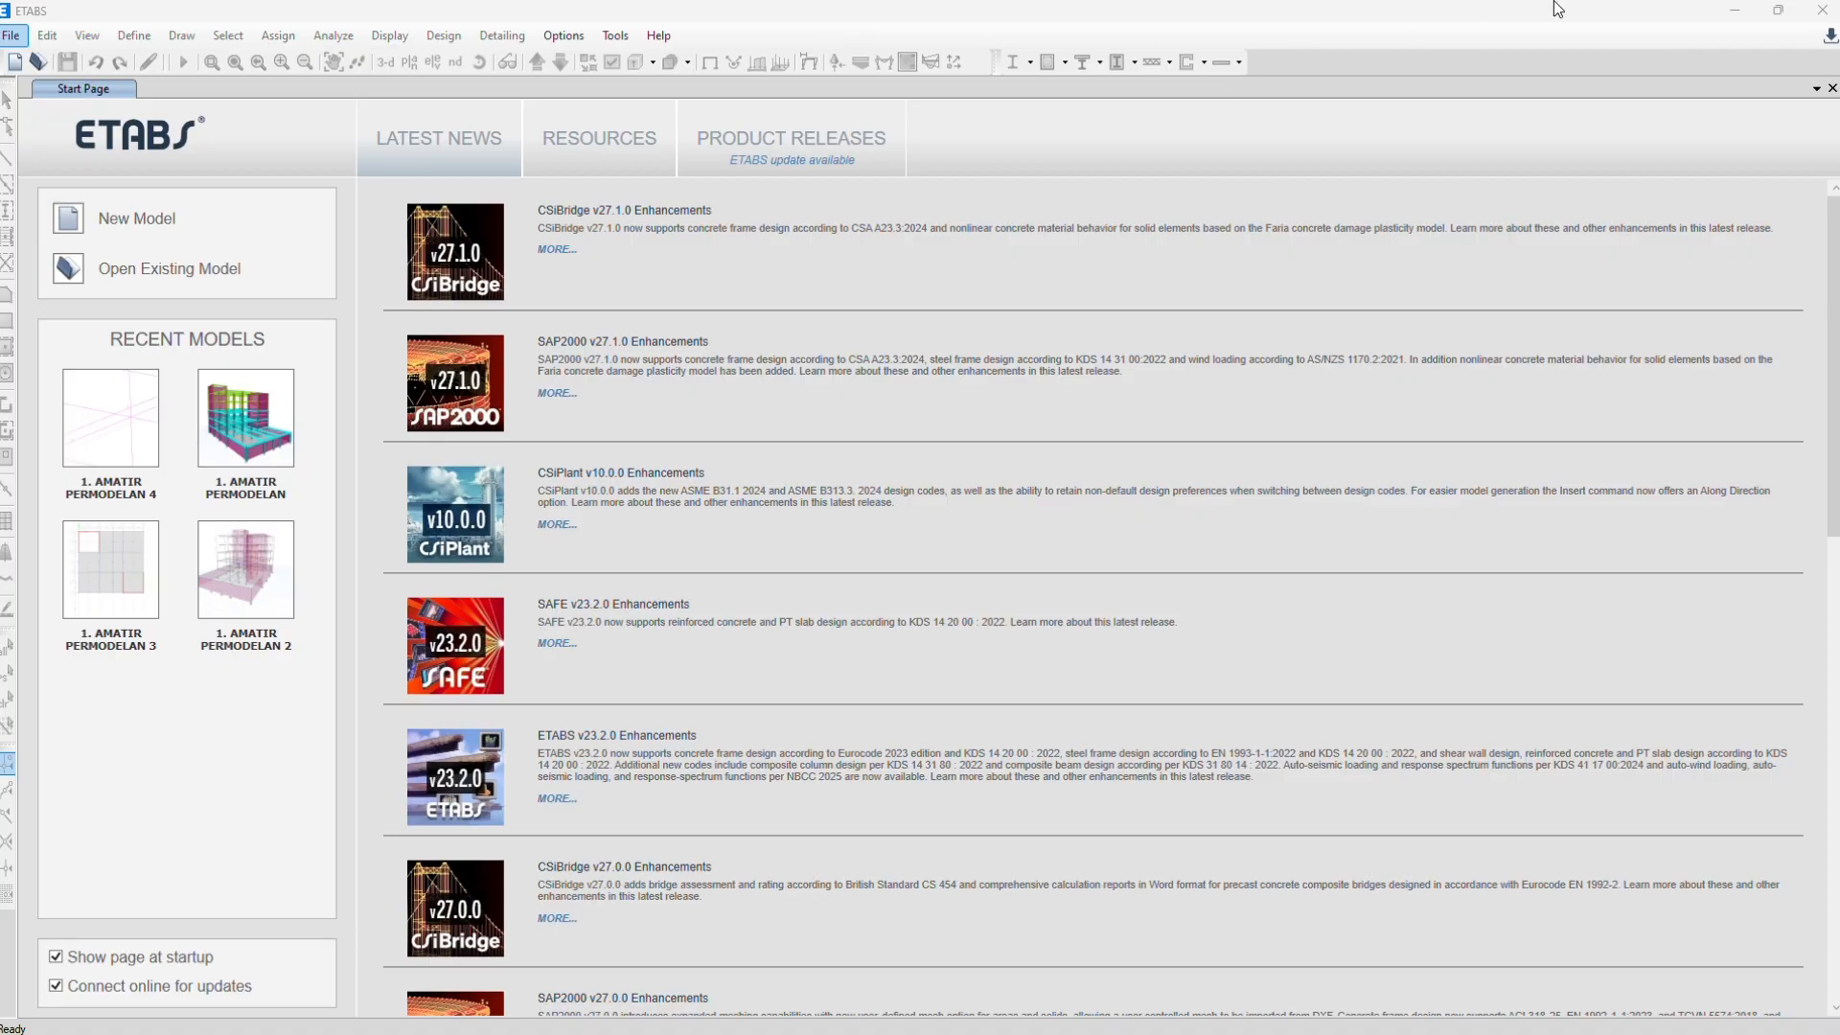
Switch to the SOAL APLIKASI SOFTWARE TPPIS 2023 document in the browser and examine the building elevations and floor plans
left_click(1734, 11)
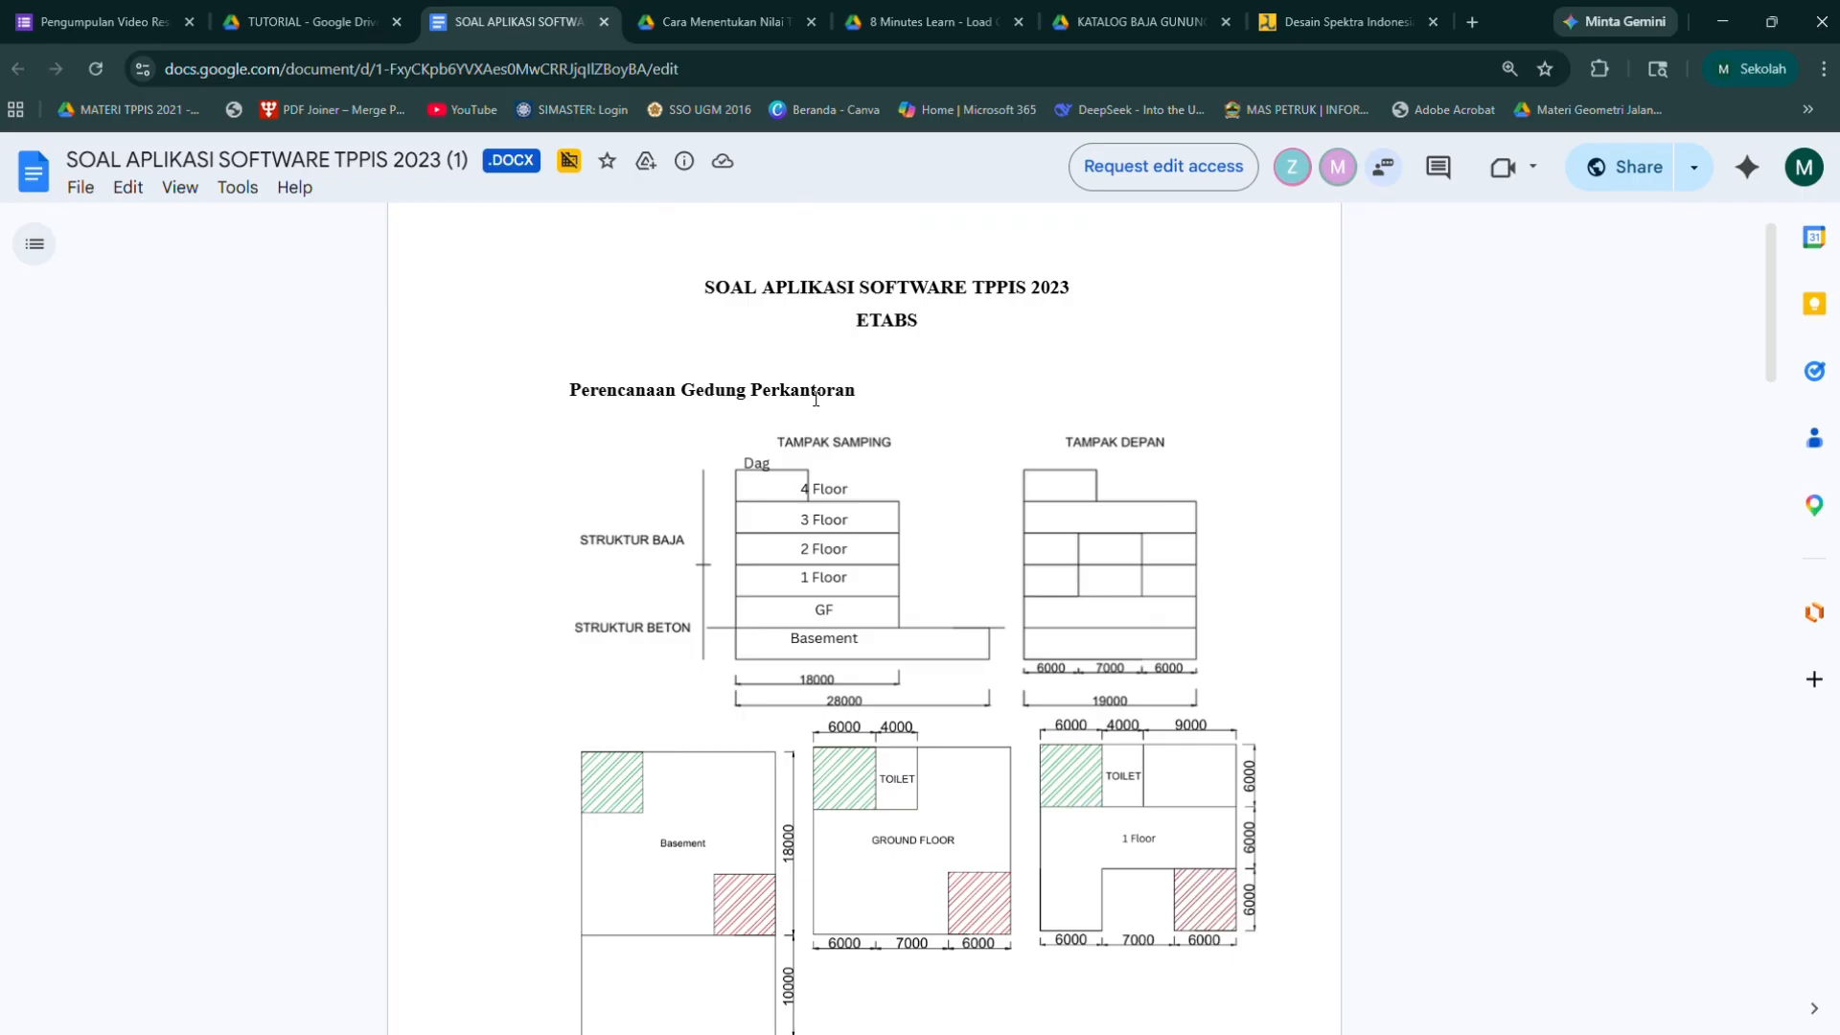
scroll(816, 398, "down", 2)
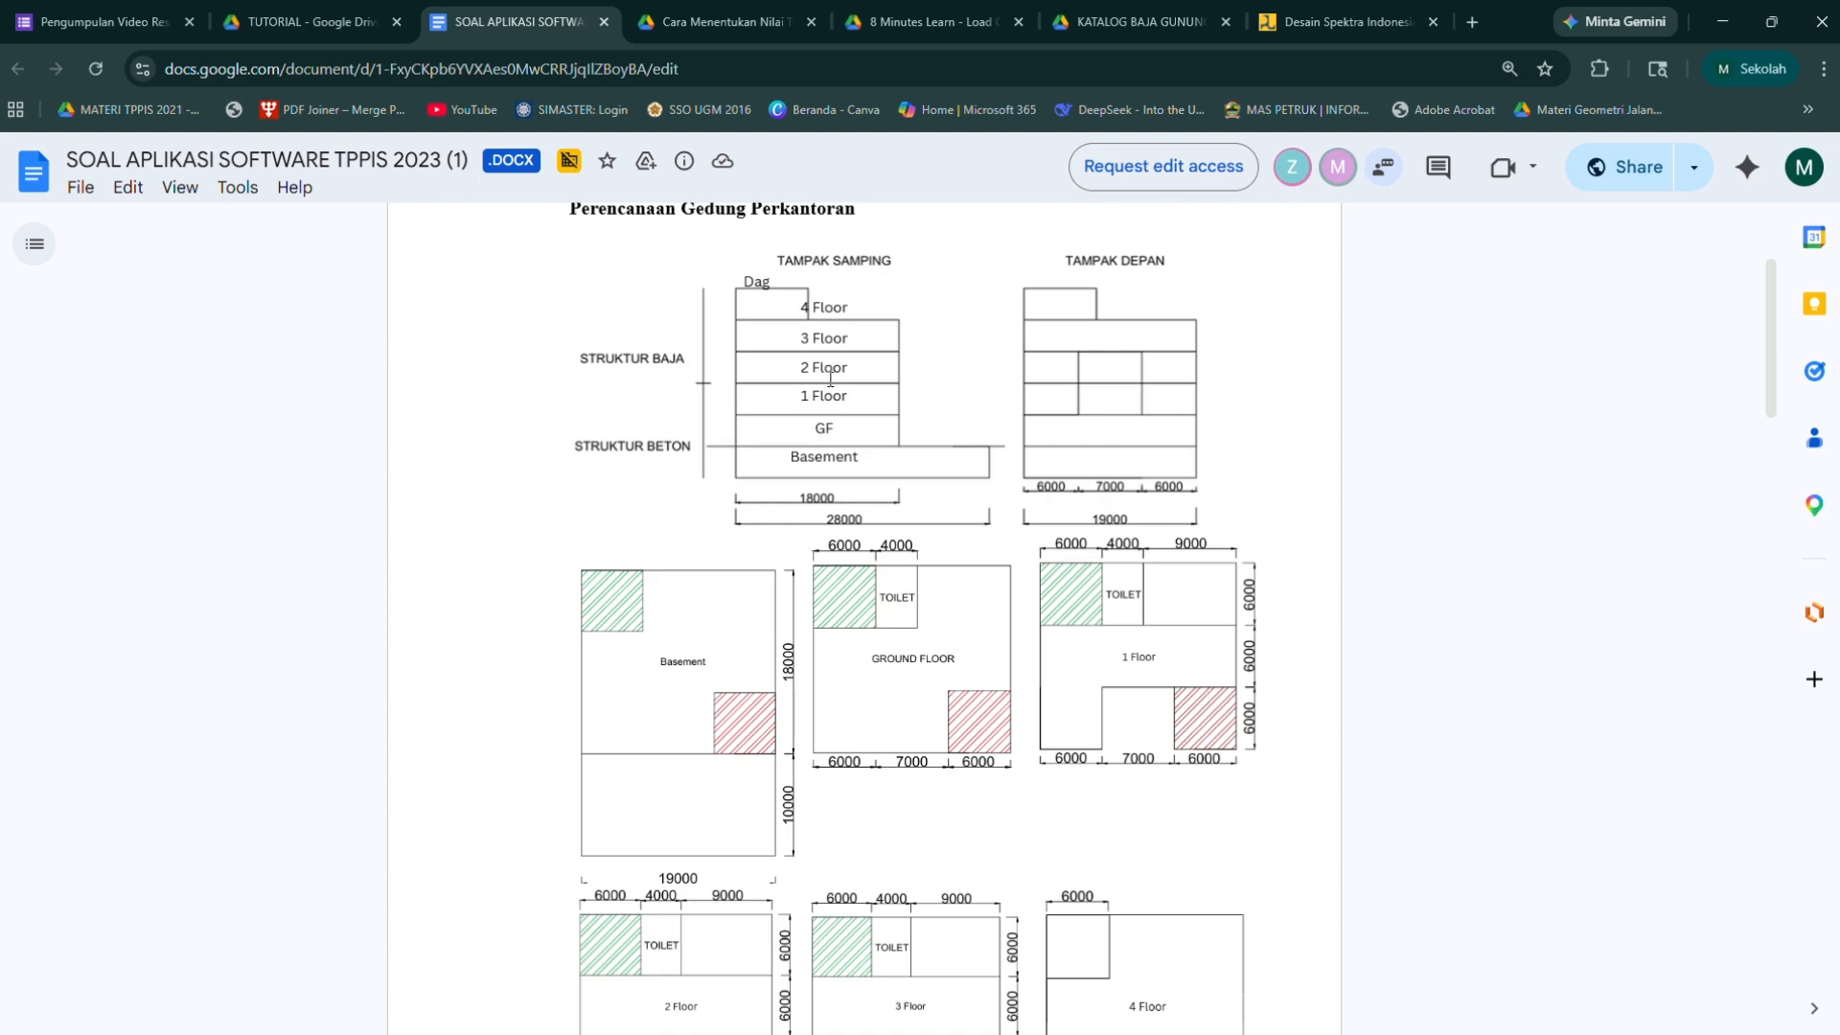
scroll(830, 380, "down", 2)
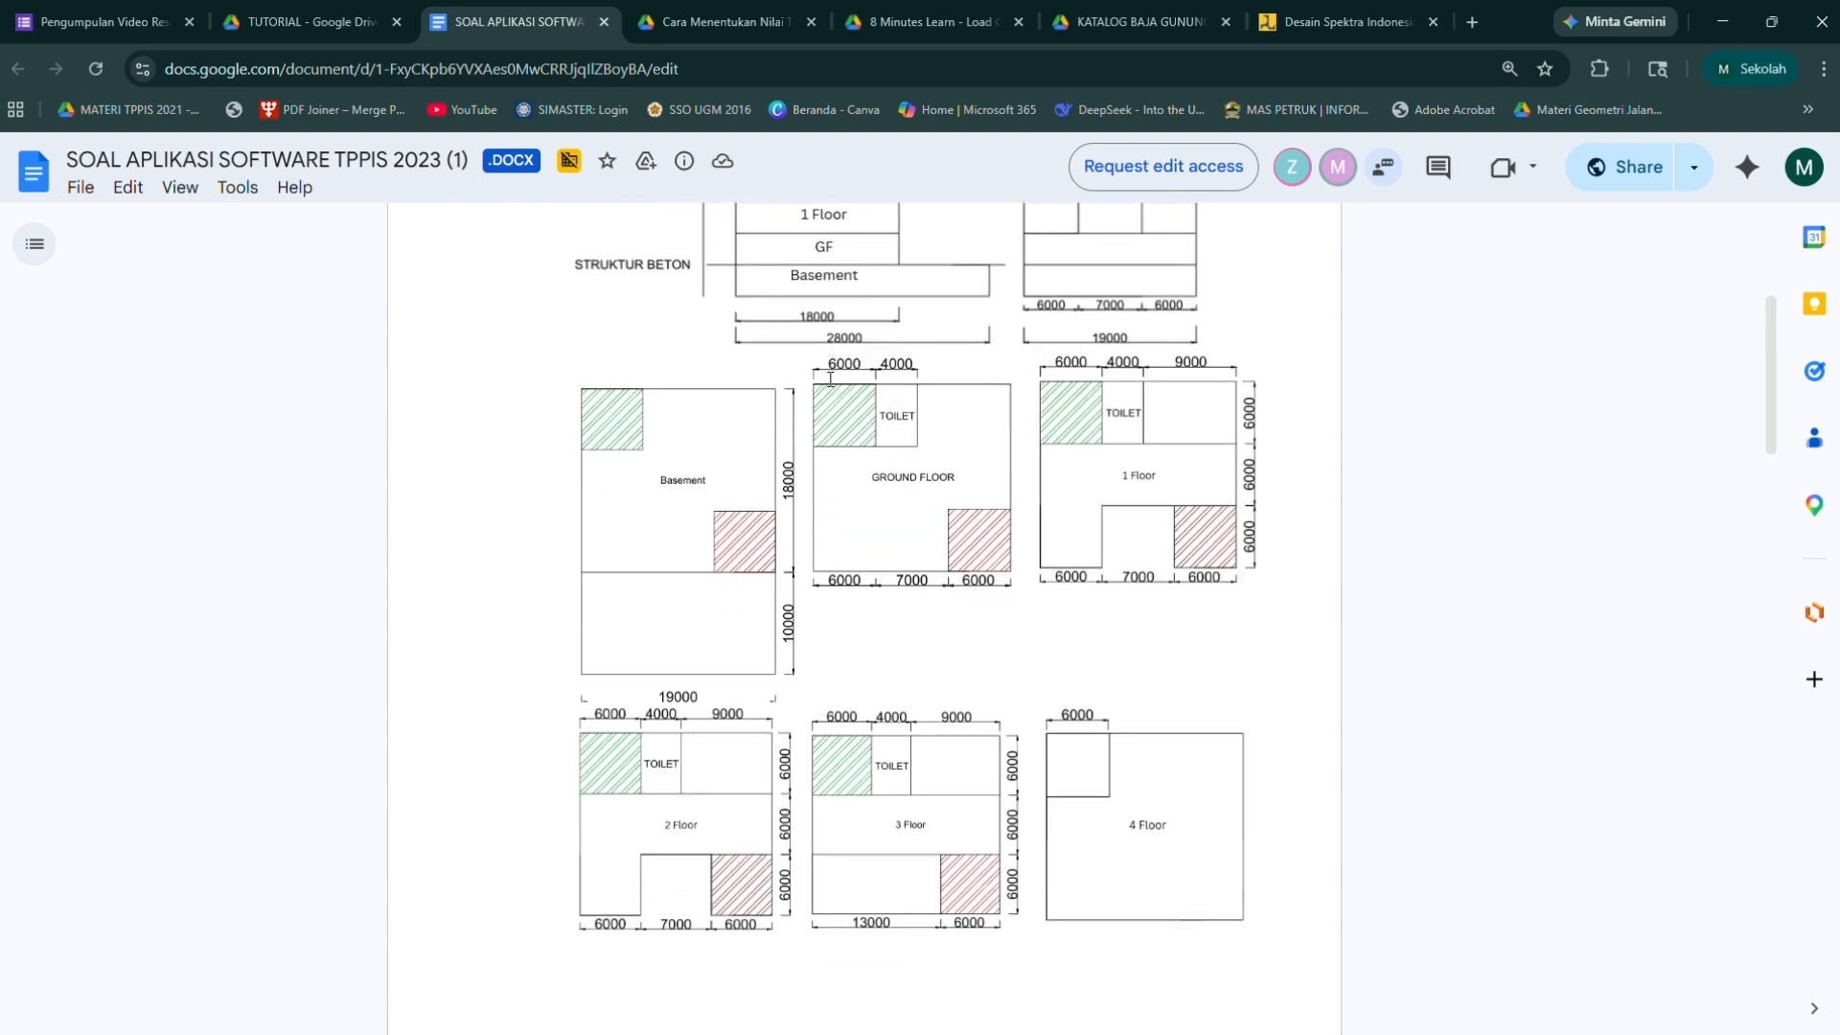
scroll(598, 450, "down", 2)
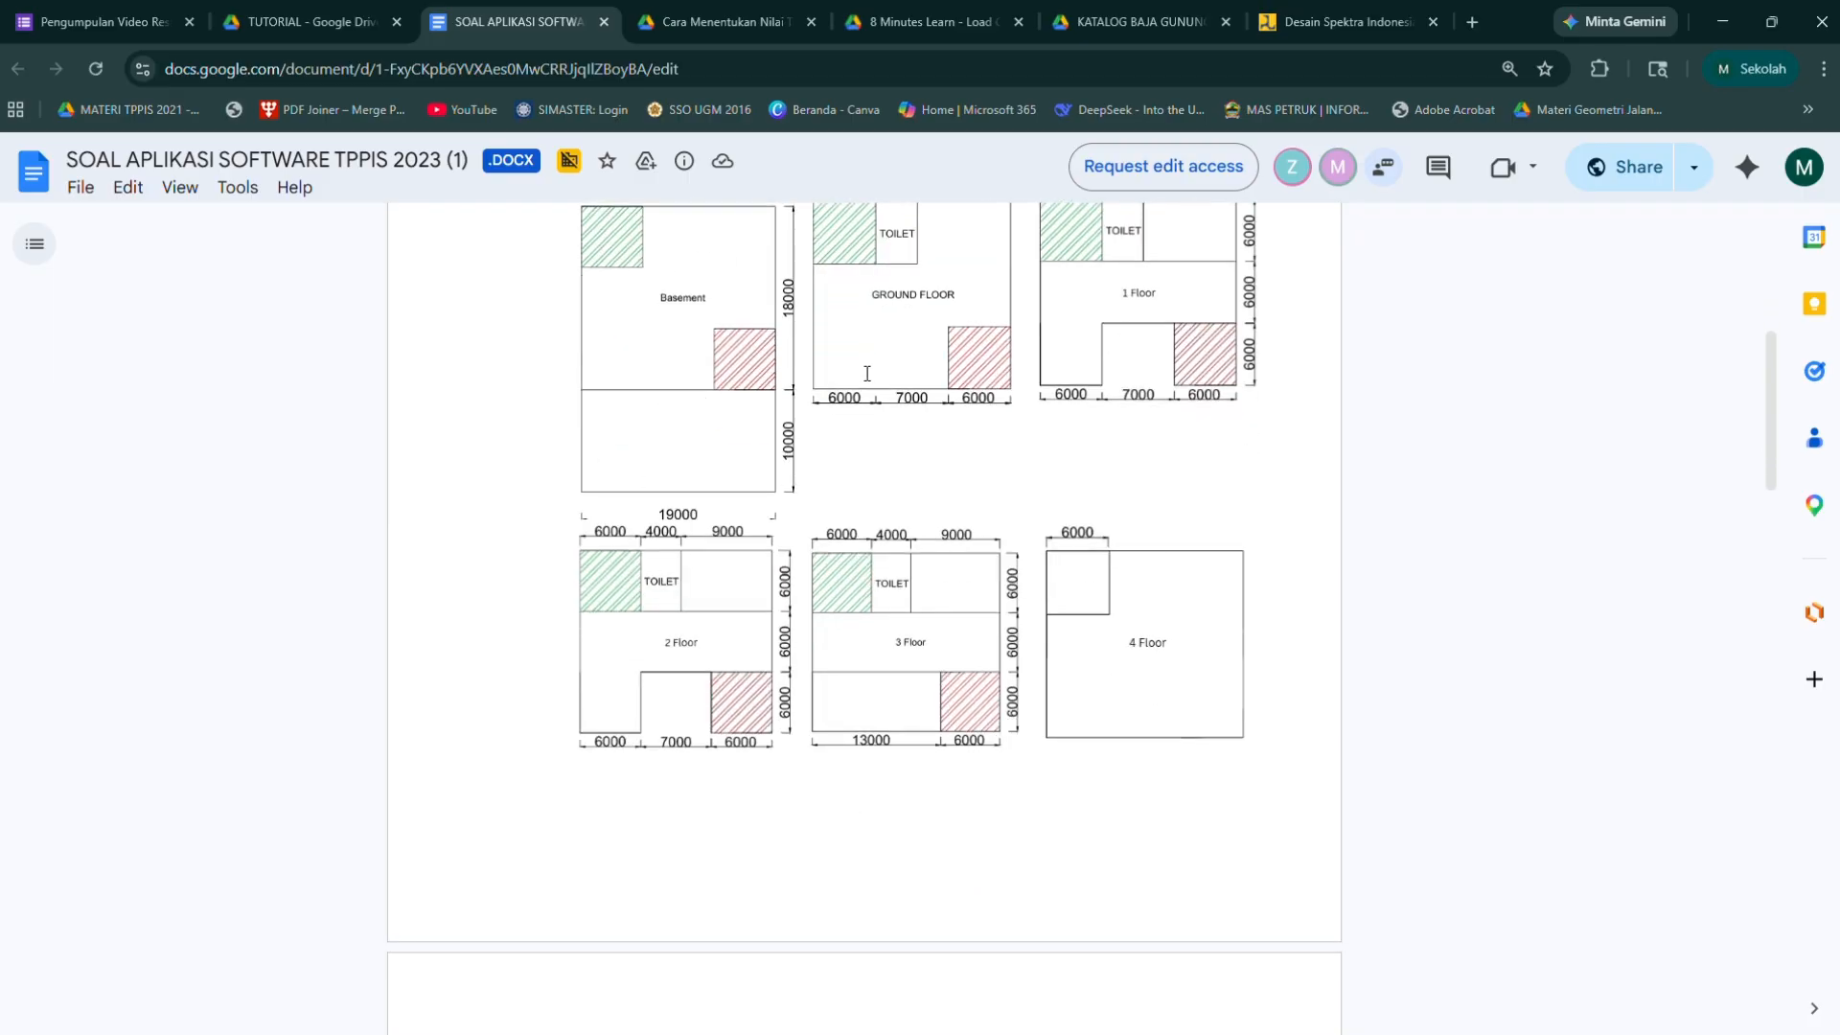
scroll(868, 373, "up", 2)
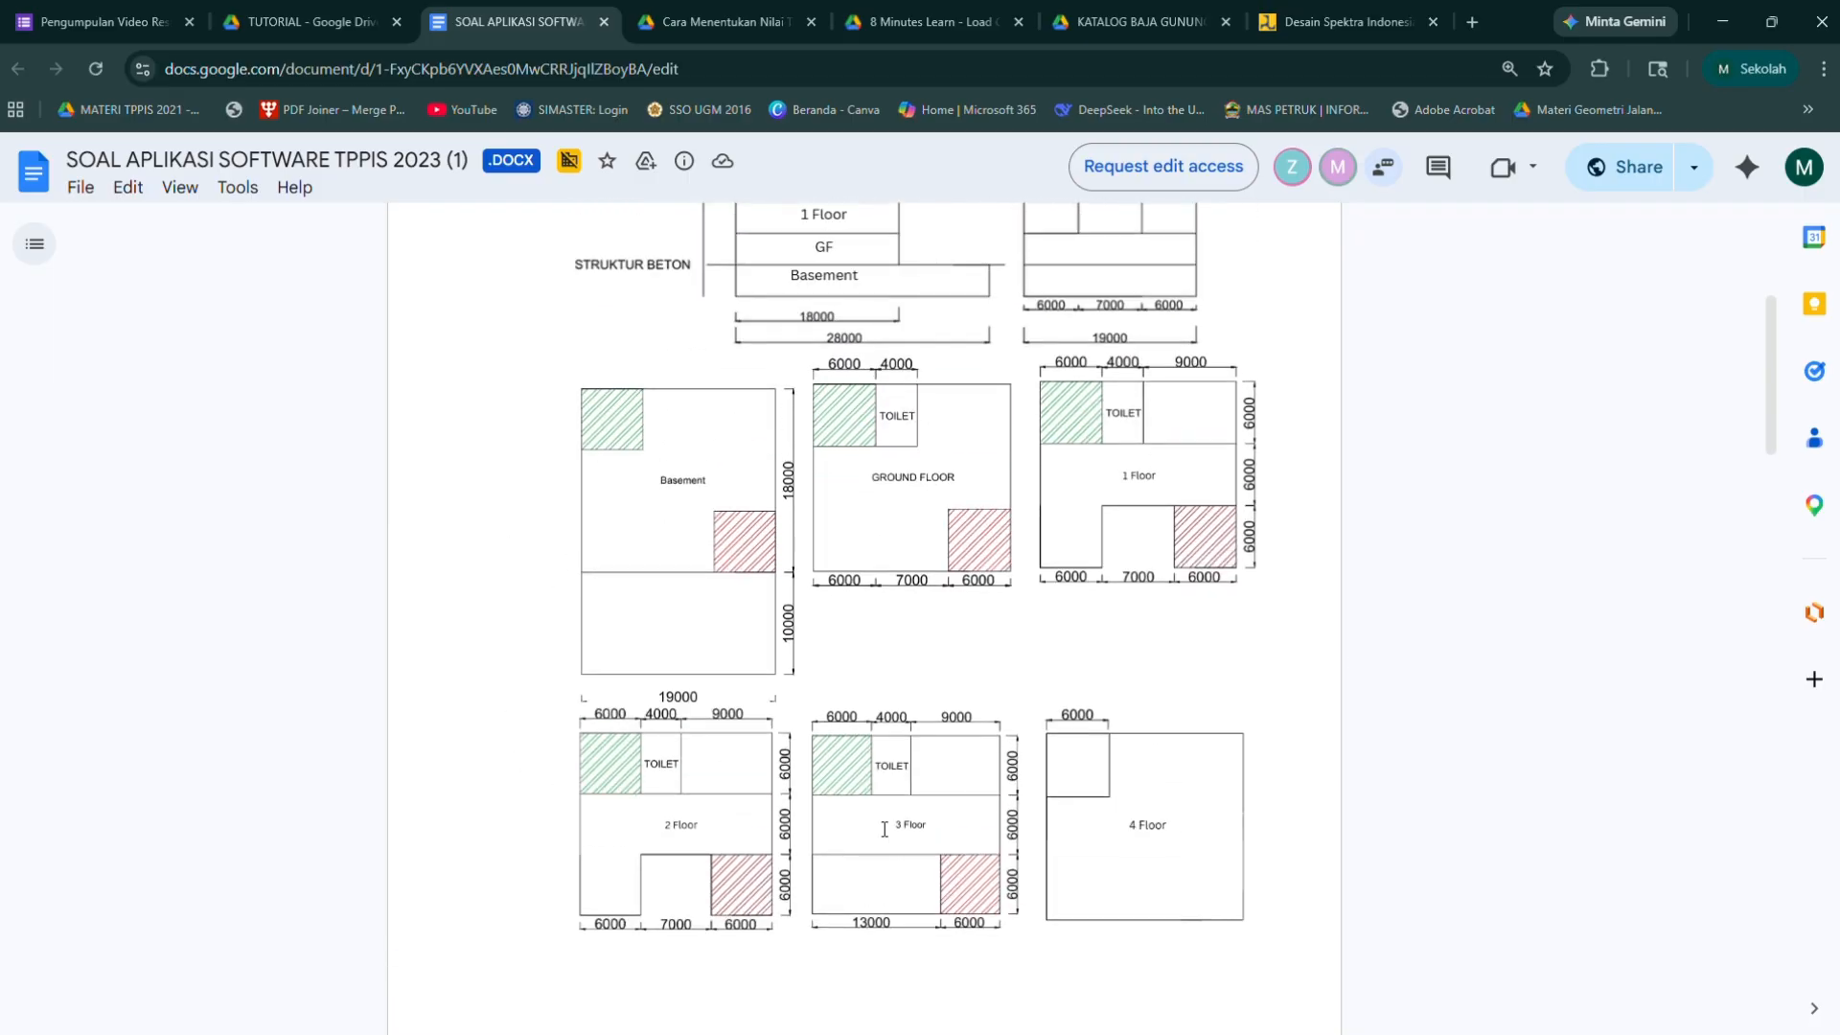
scroll(711, 647, "down", 1)
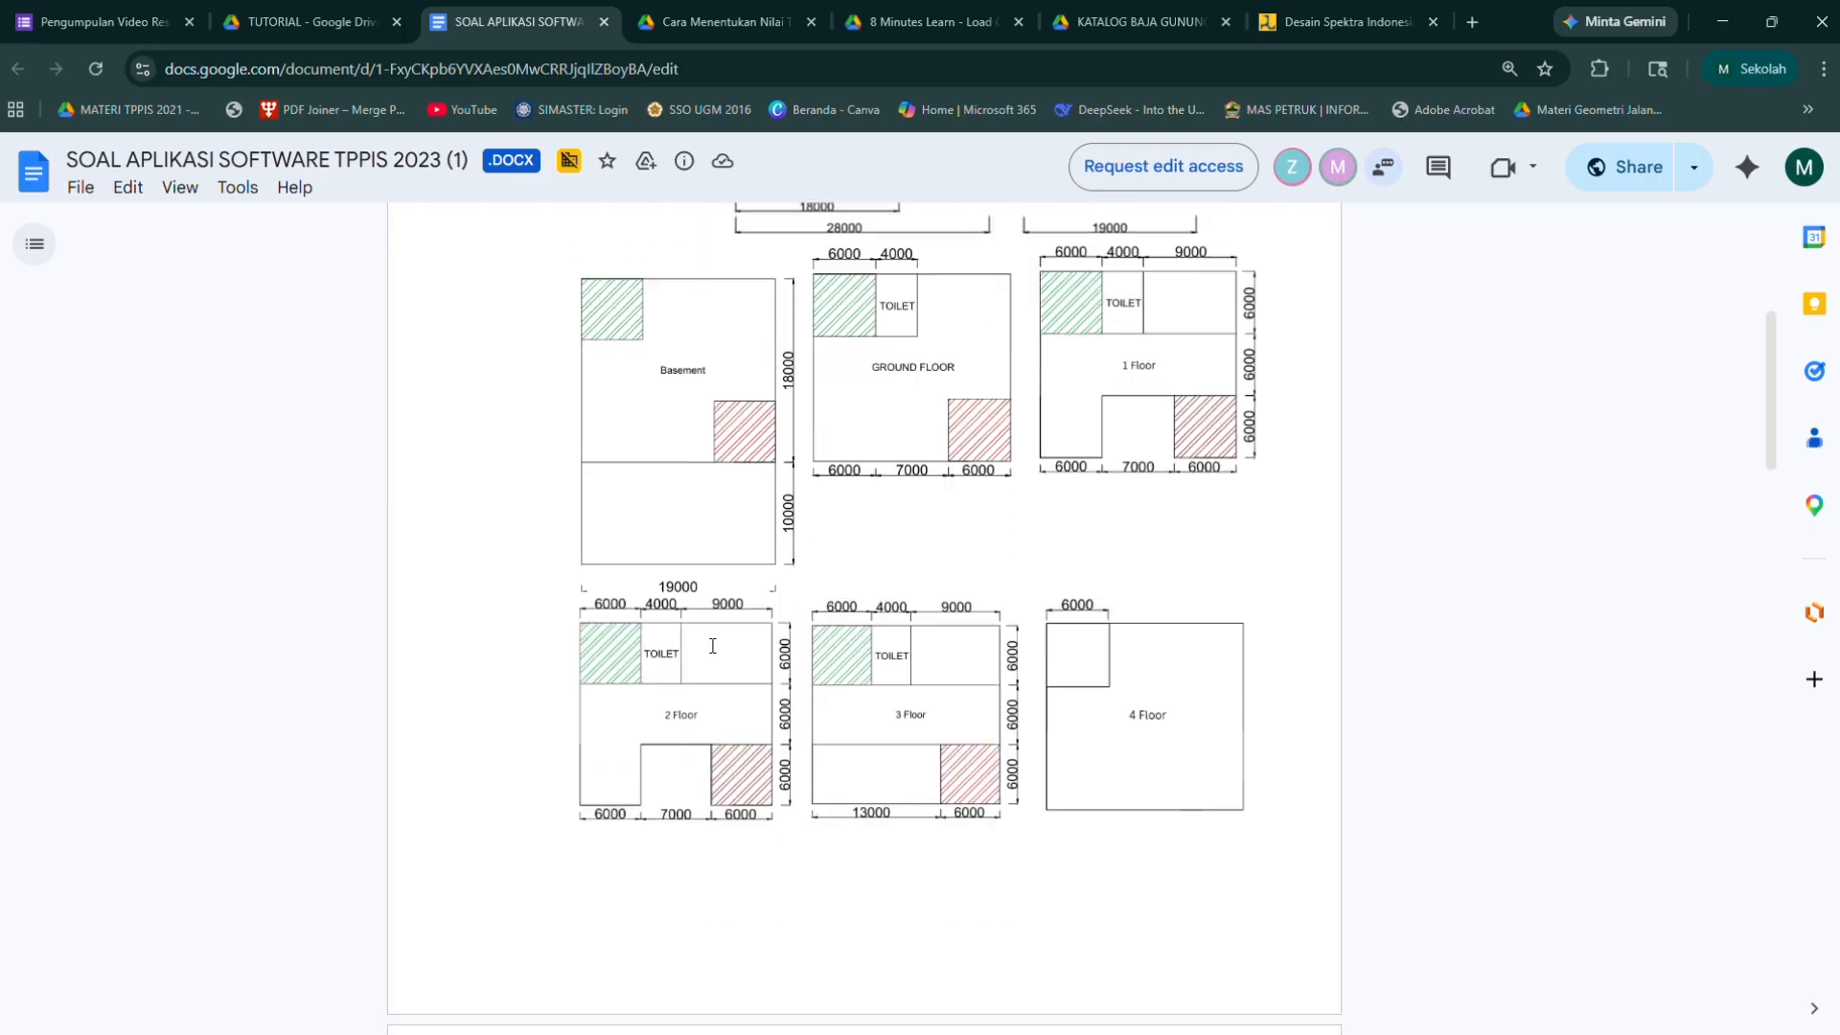
Examine the document's structural dimensions, material data, task conditions and required output
scroll(712, 646, "down", 10)
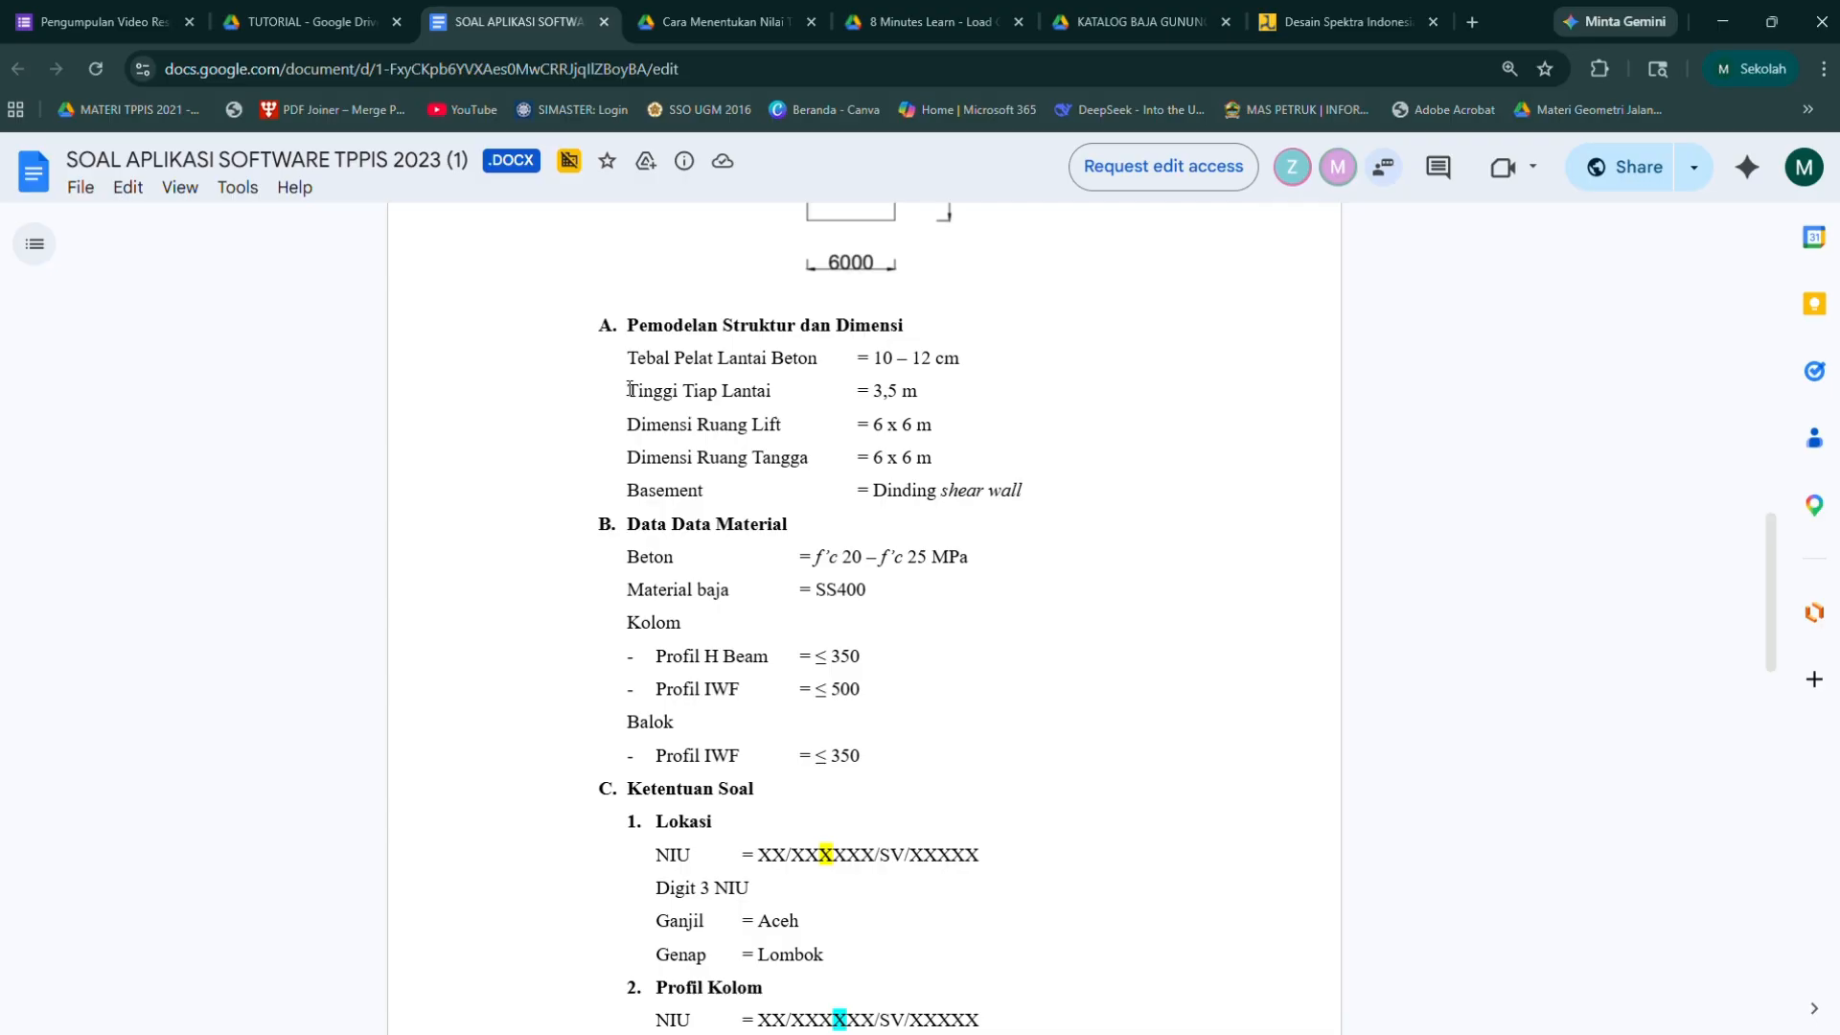
scroll(648, 418, "down", 2)
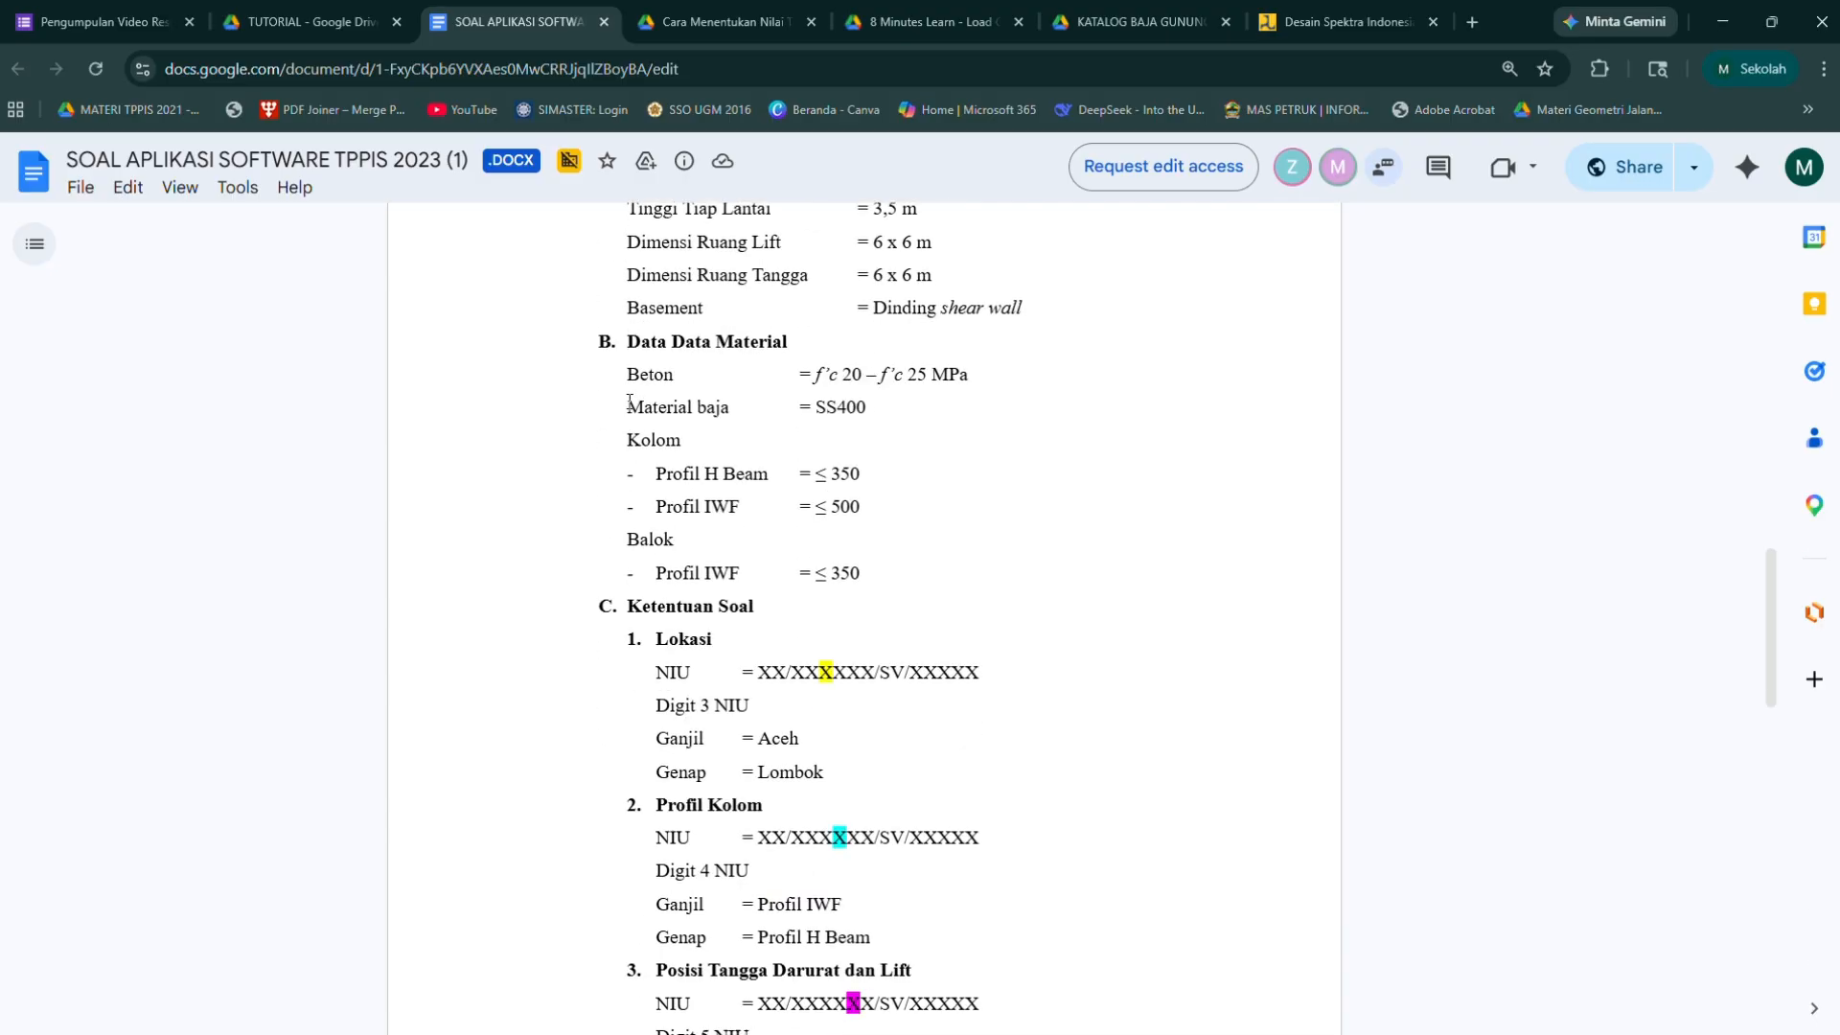
scroll(672, 457, "down", 2)
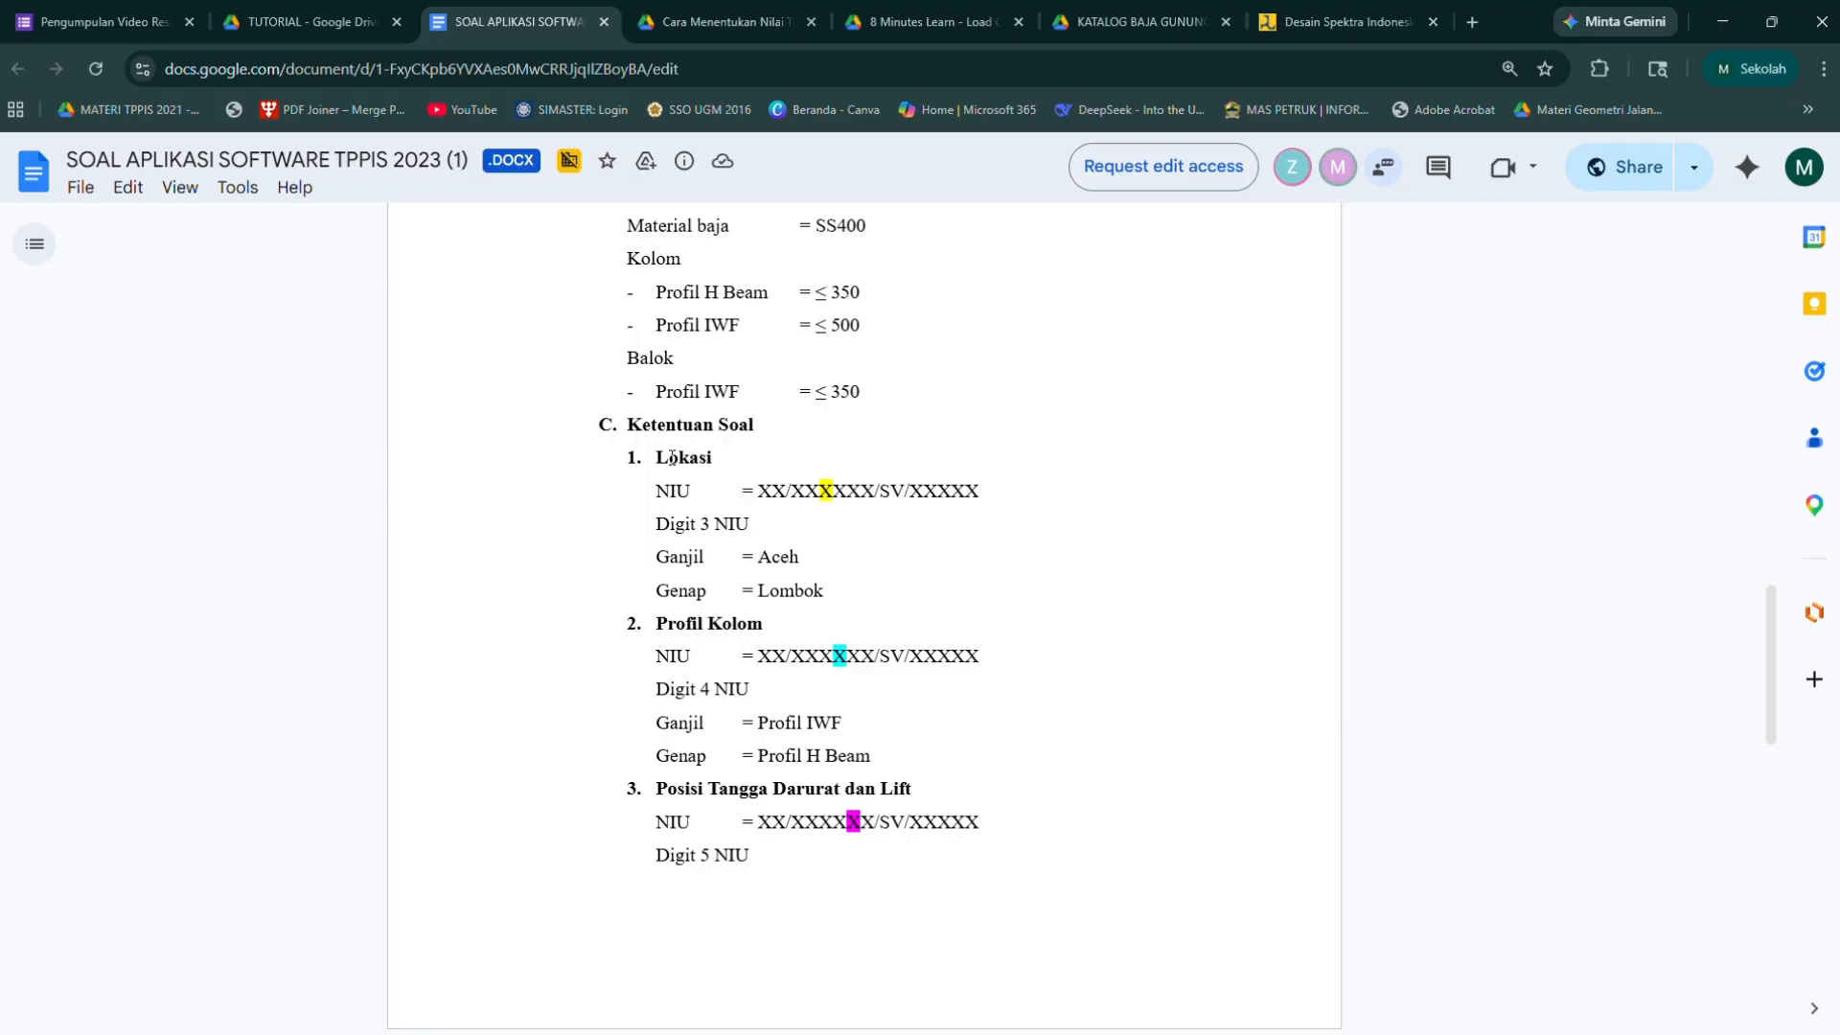
scroll(672, 457, "down", 1)
scroll(672, 457, "down", 4)
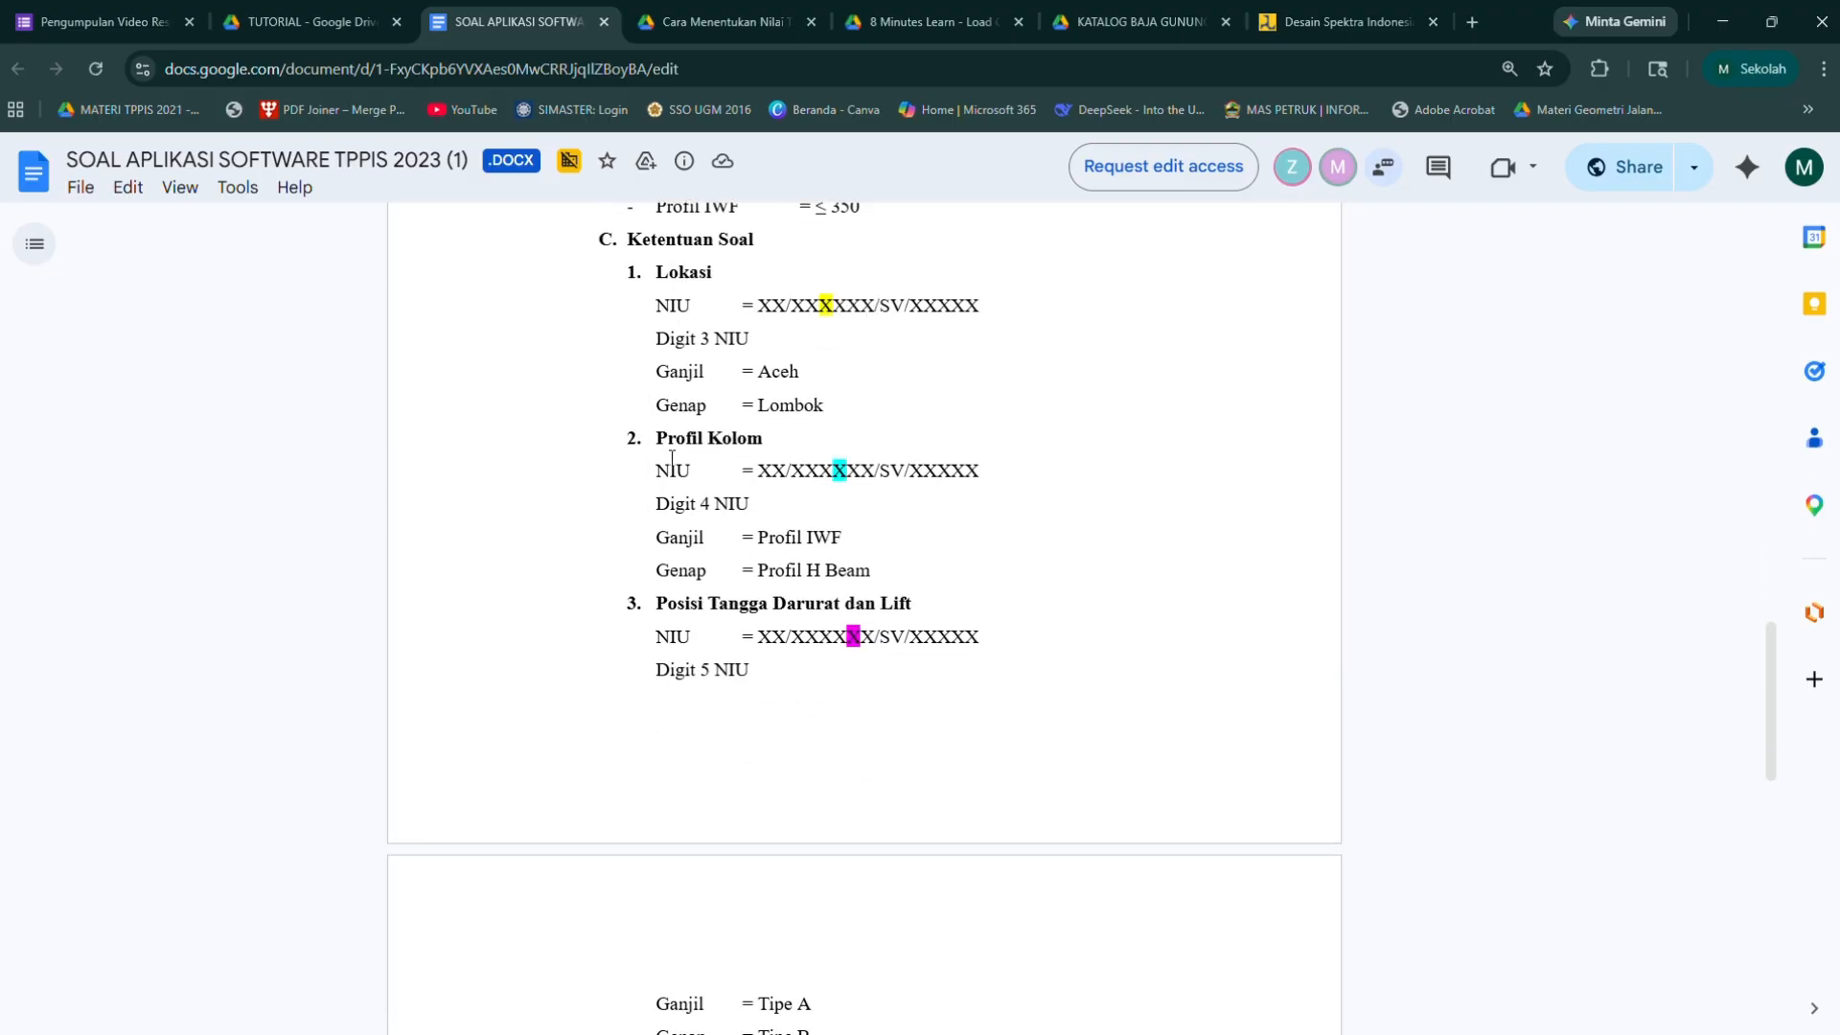
scroll(672, 458, "down", 5)
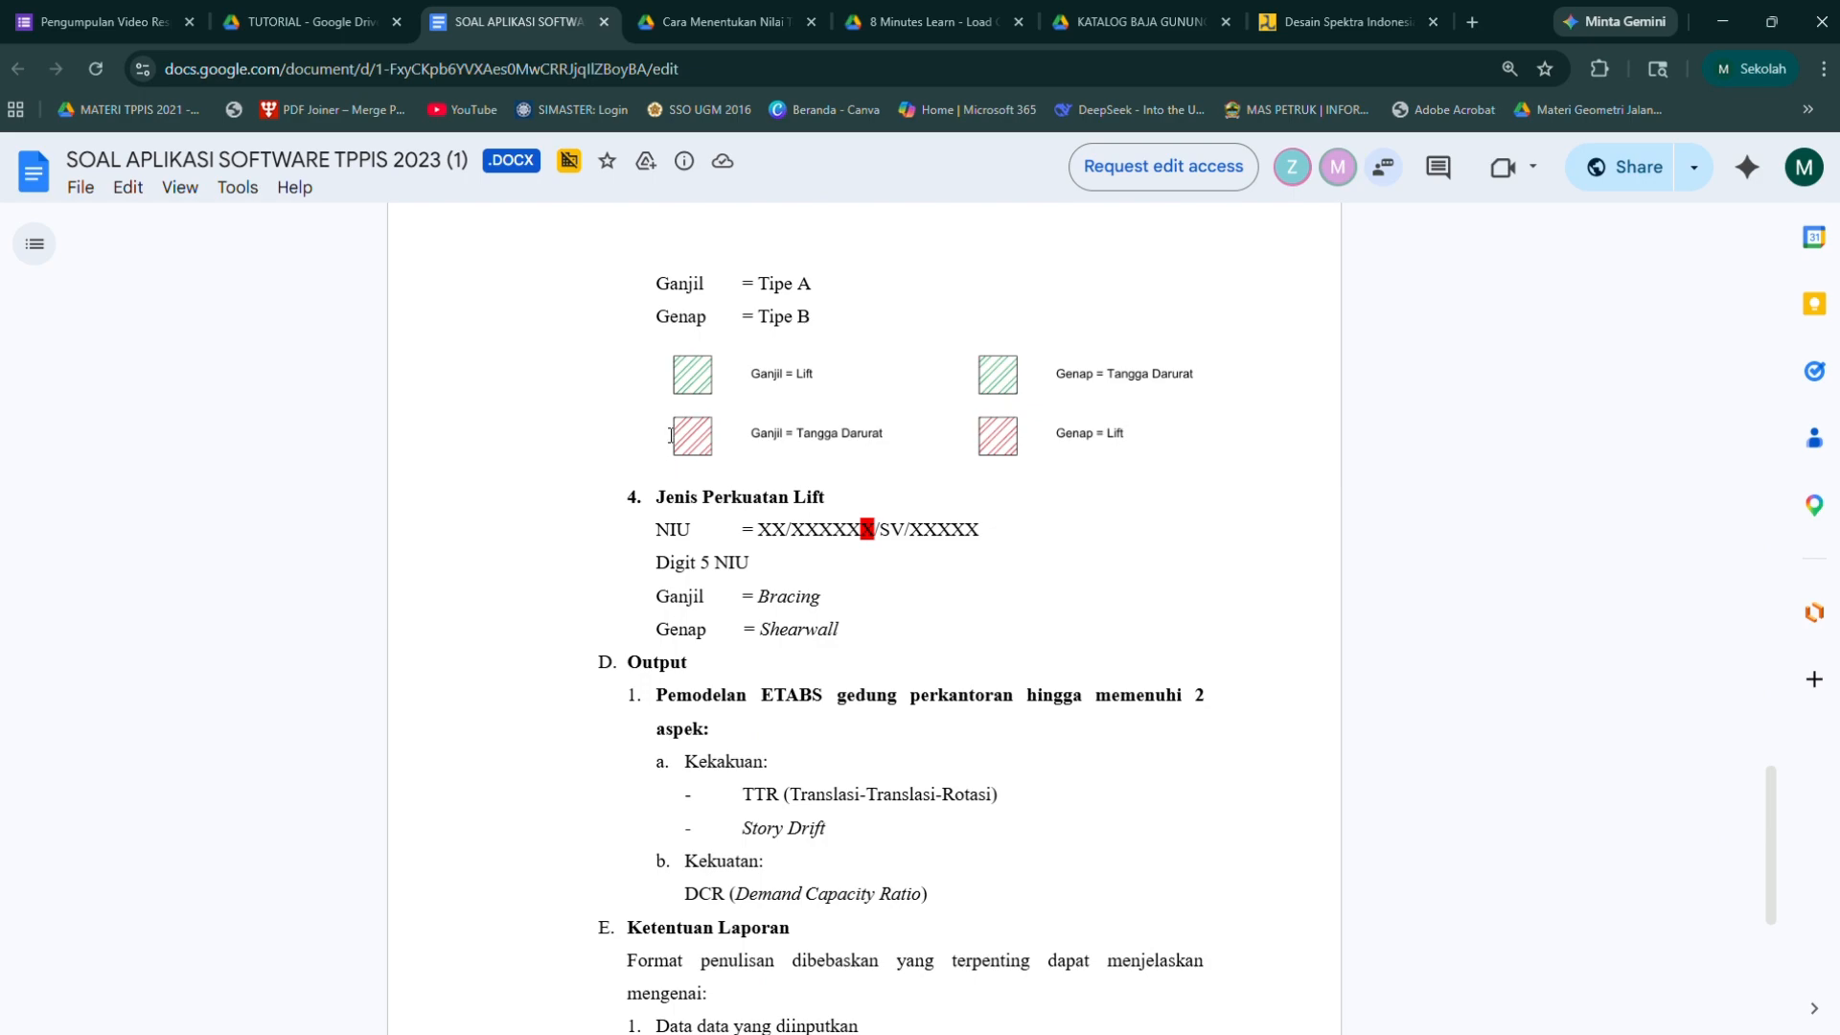
scroll(726, 370, "up", 2)
Switch to ETABS and initialize a new model with built-in settings, Metric SI units and United States as the default material region
key("alt+Tab")
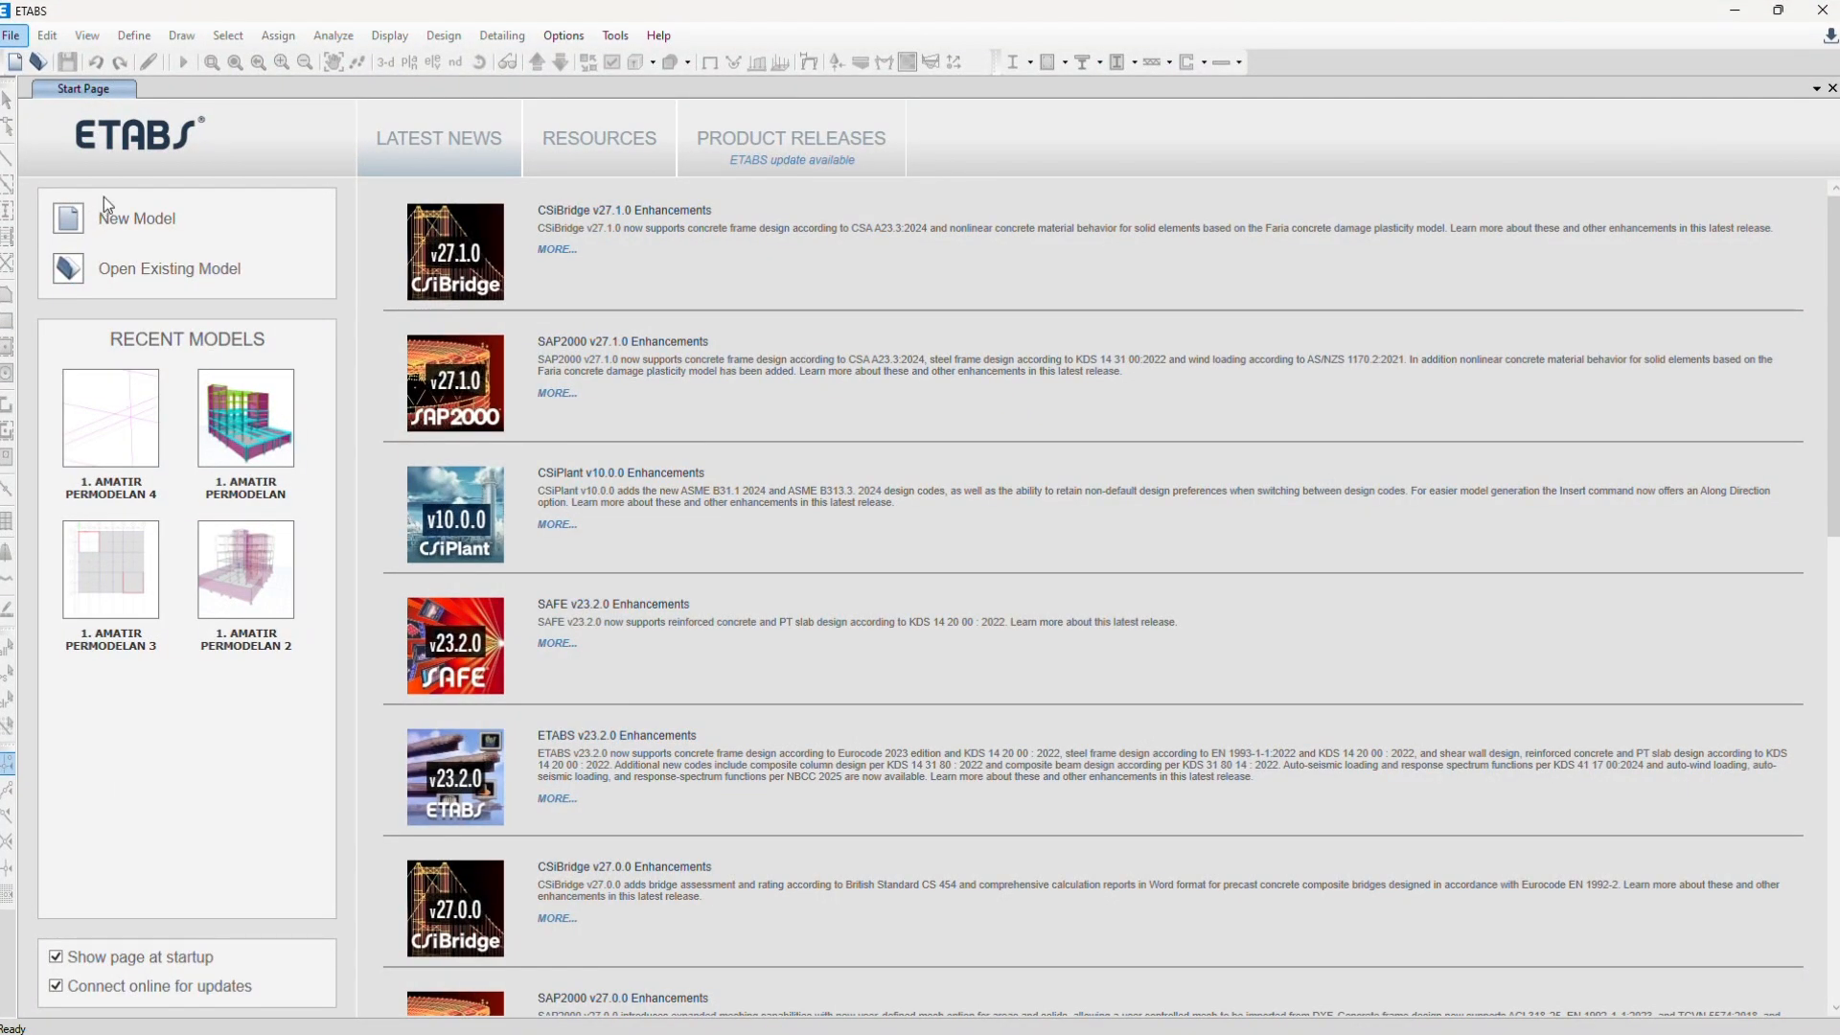
left_click(120, 226)
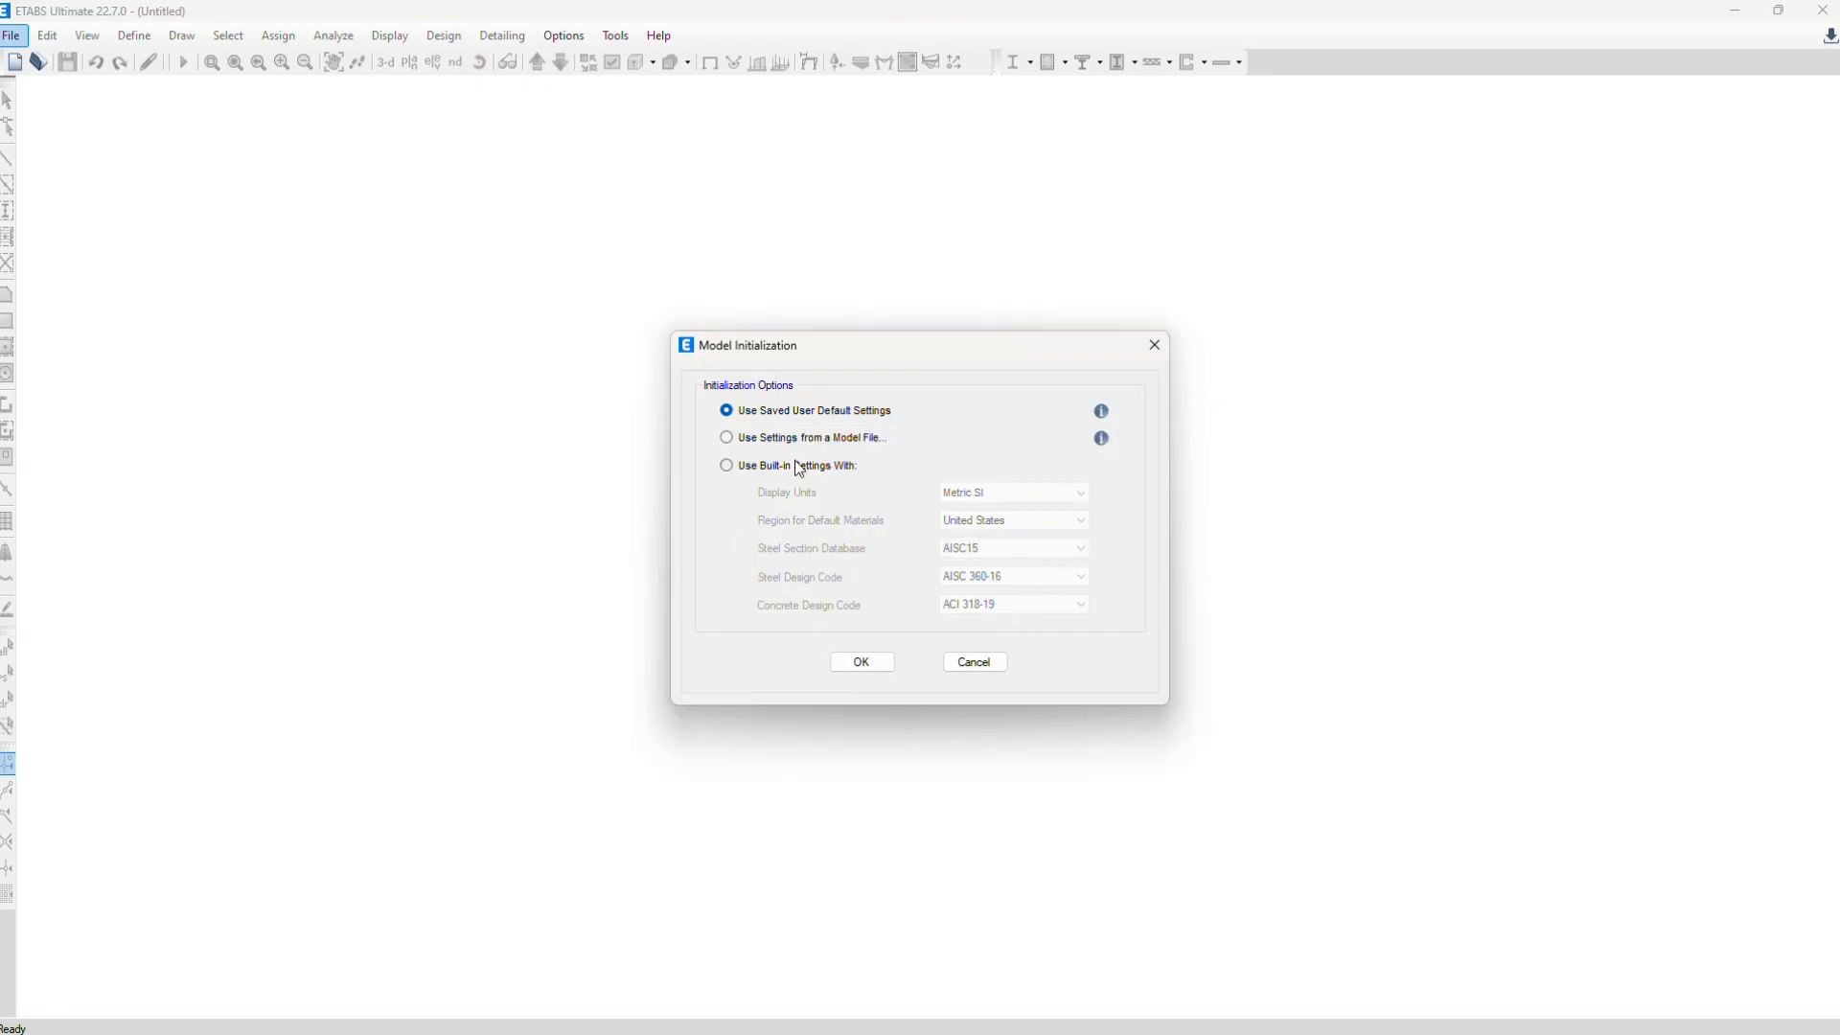
left_click(728, 468)
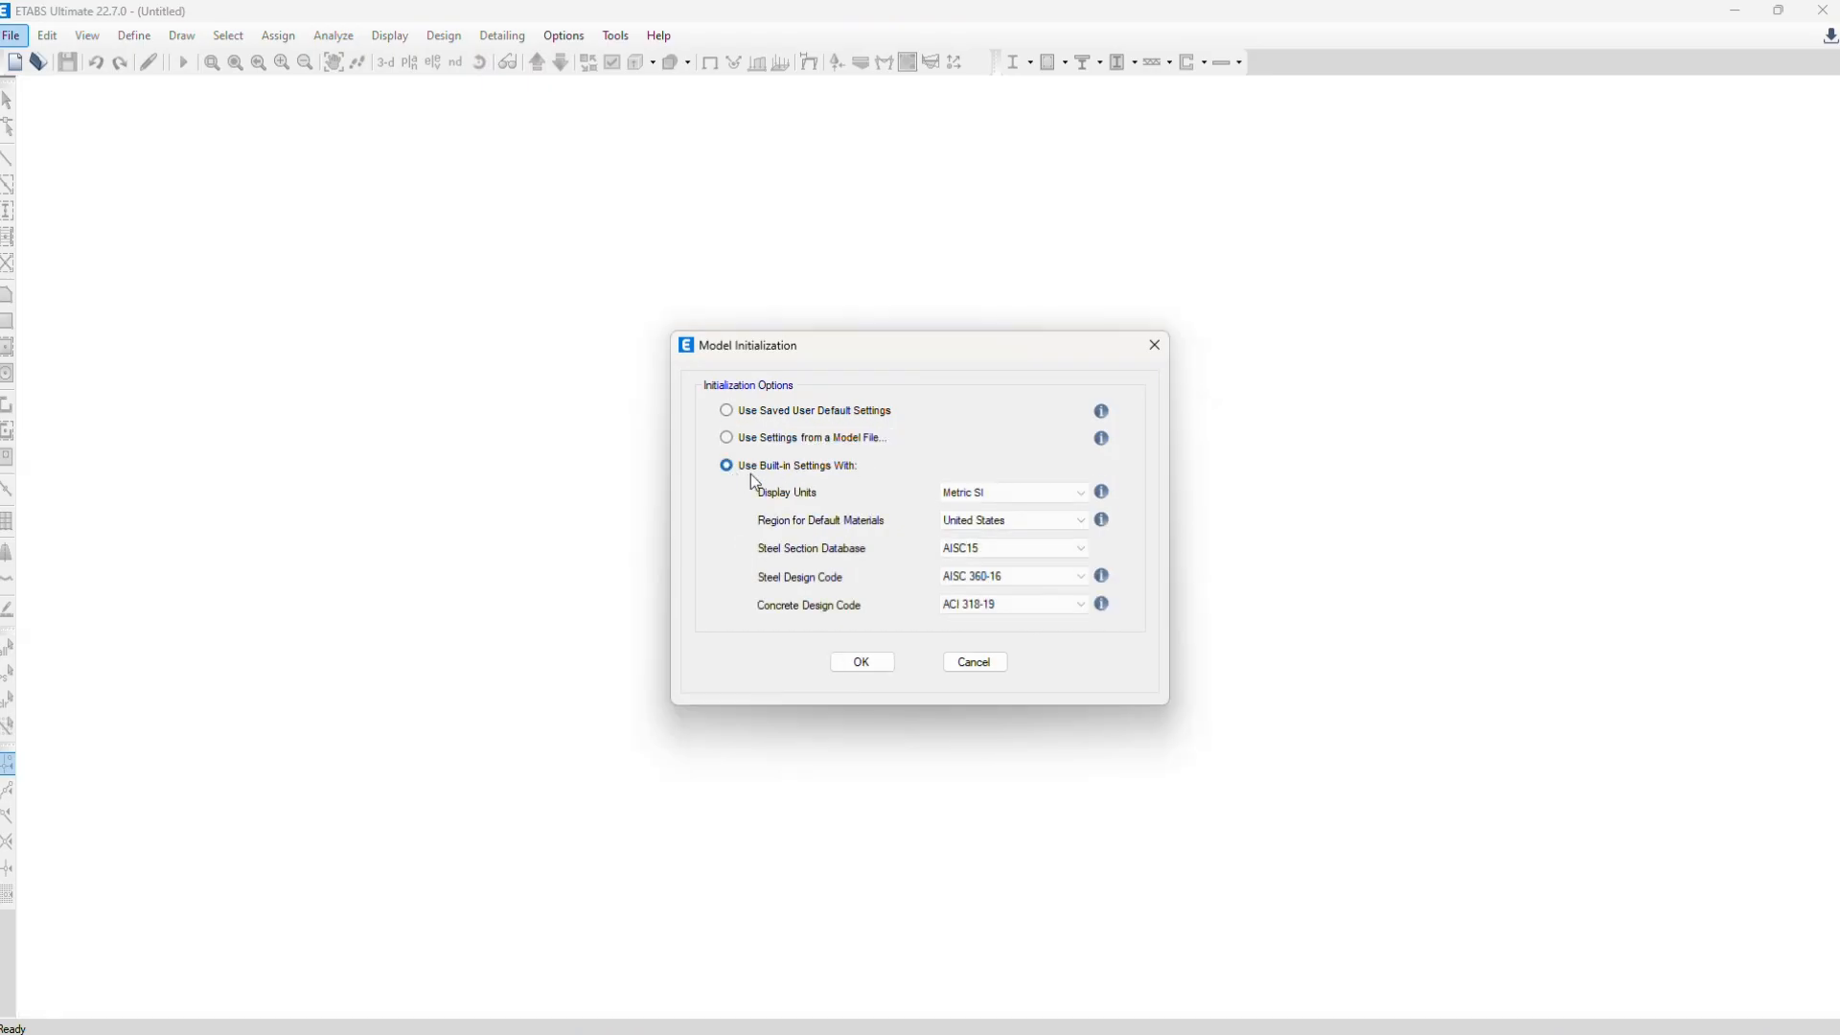
left_click(1024, 489)
left_click(1022, 489)
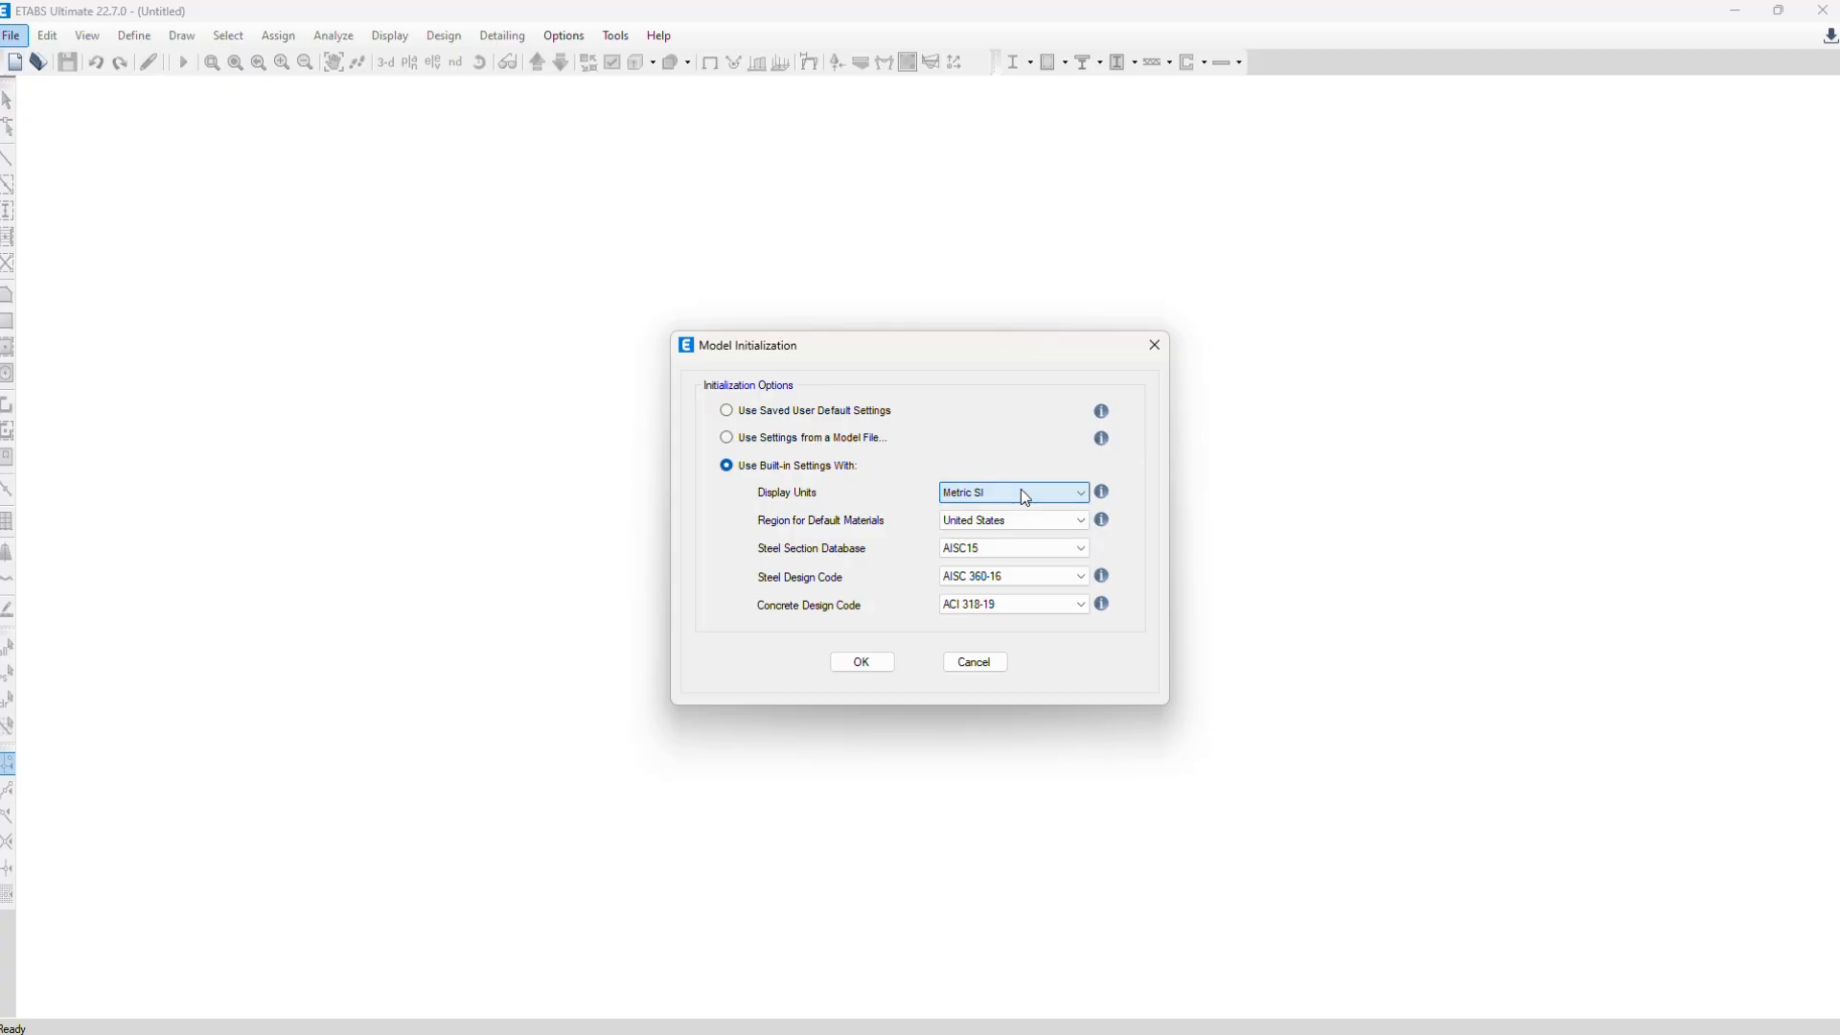
left_click(1006, 520)
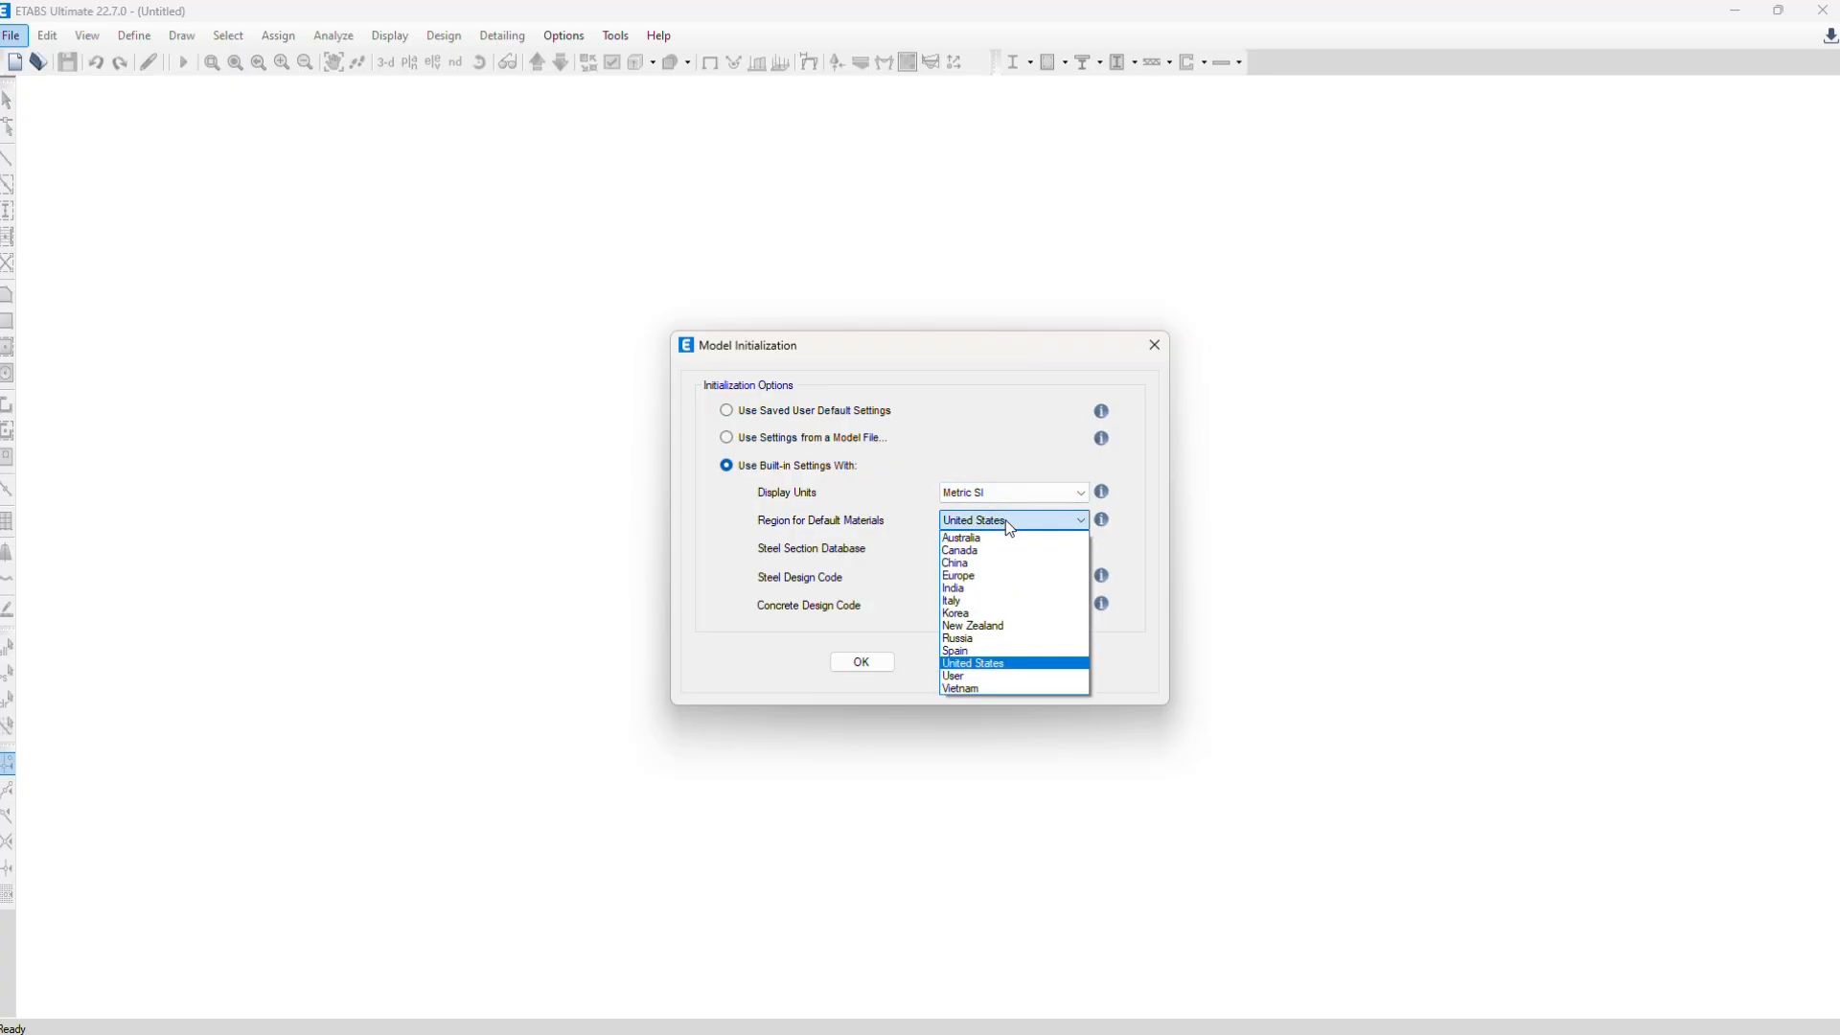
left_click(1008, 525)
left_click(860, 662)
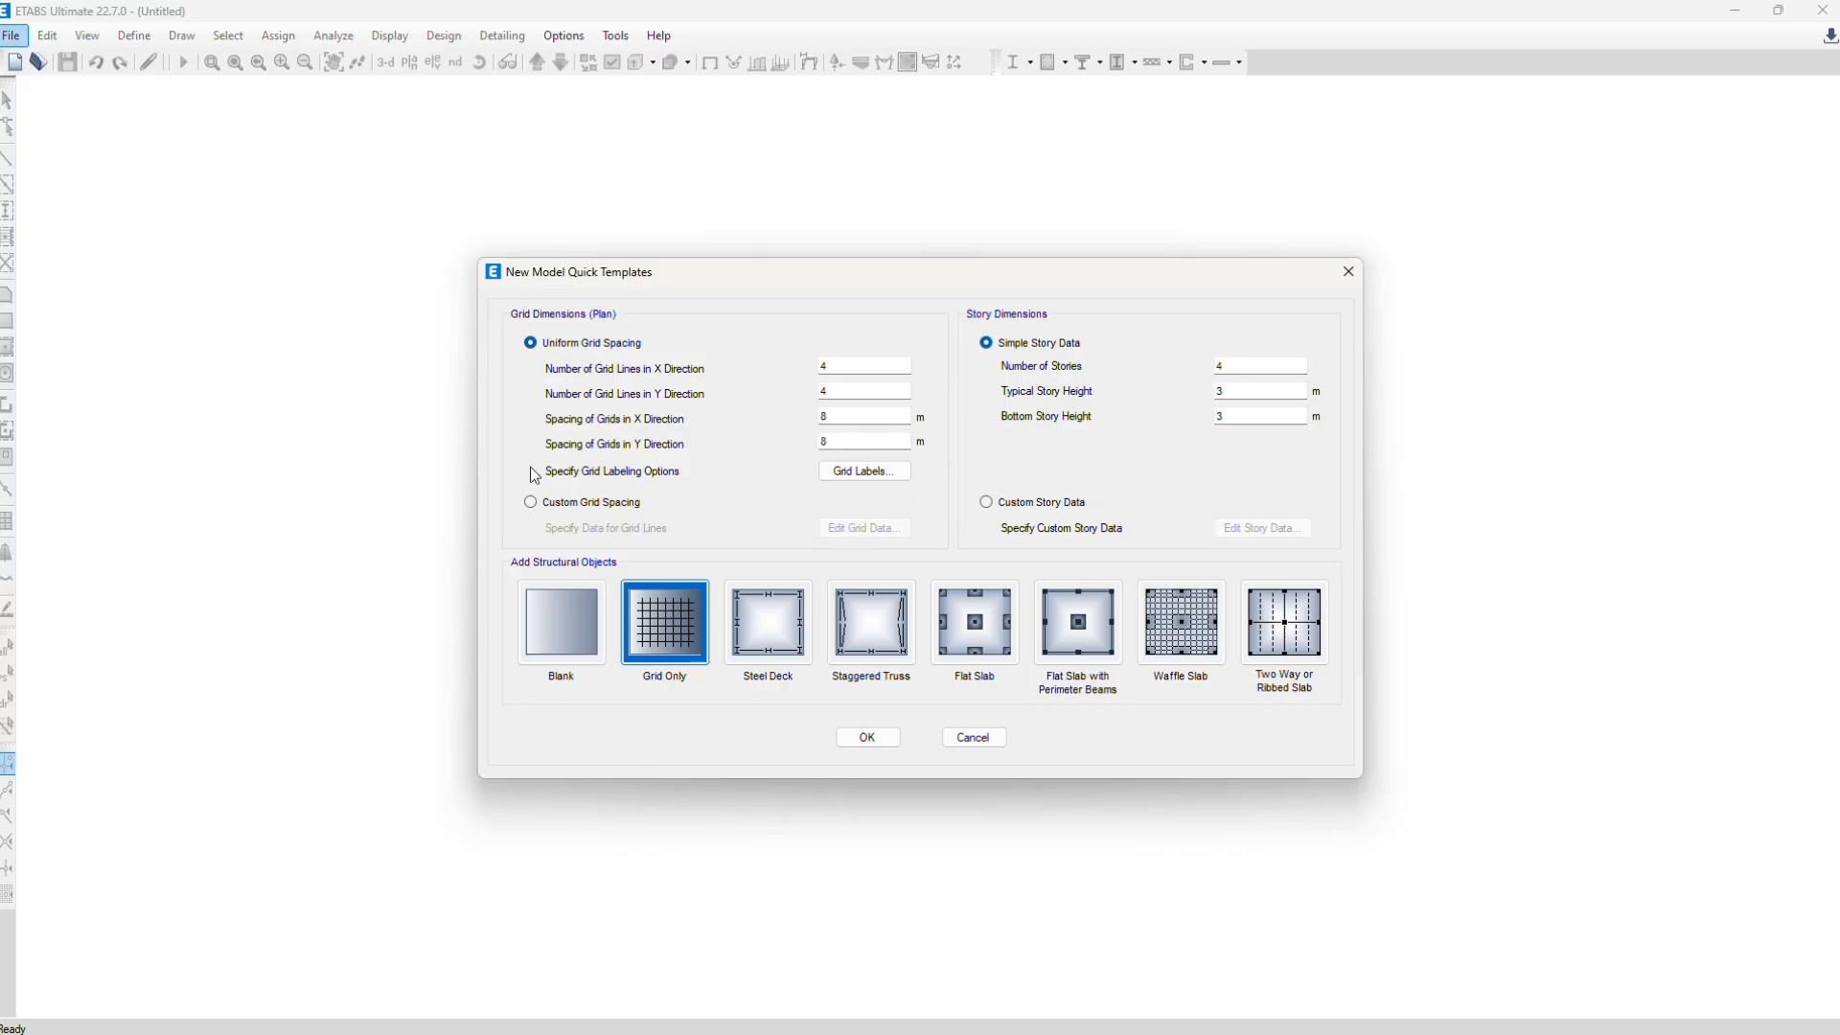
Use custom grid spacing and set the X grid ordinates to B 6, C 10, D 13 and an added E at 19 m
left_click(530, 503)
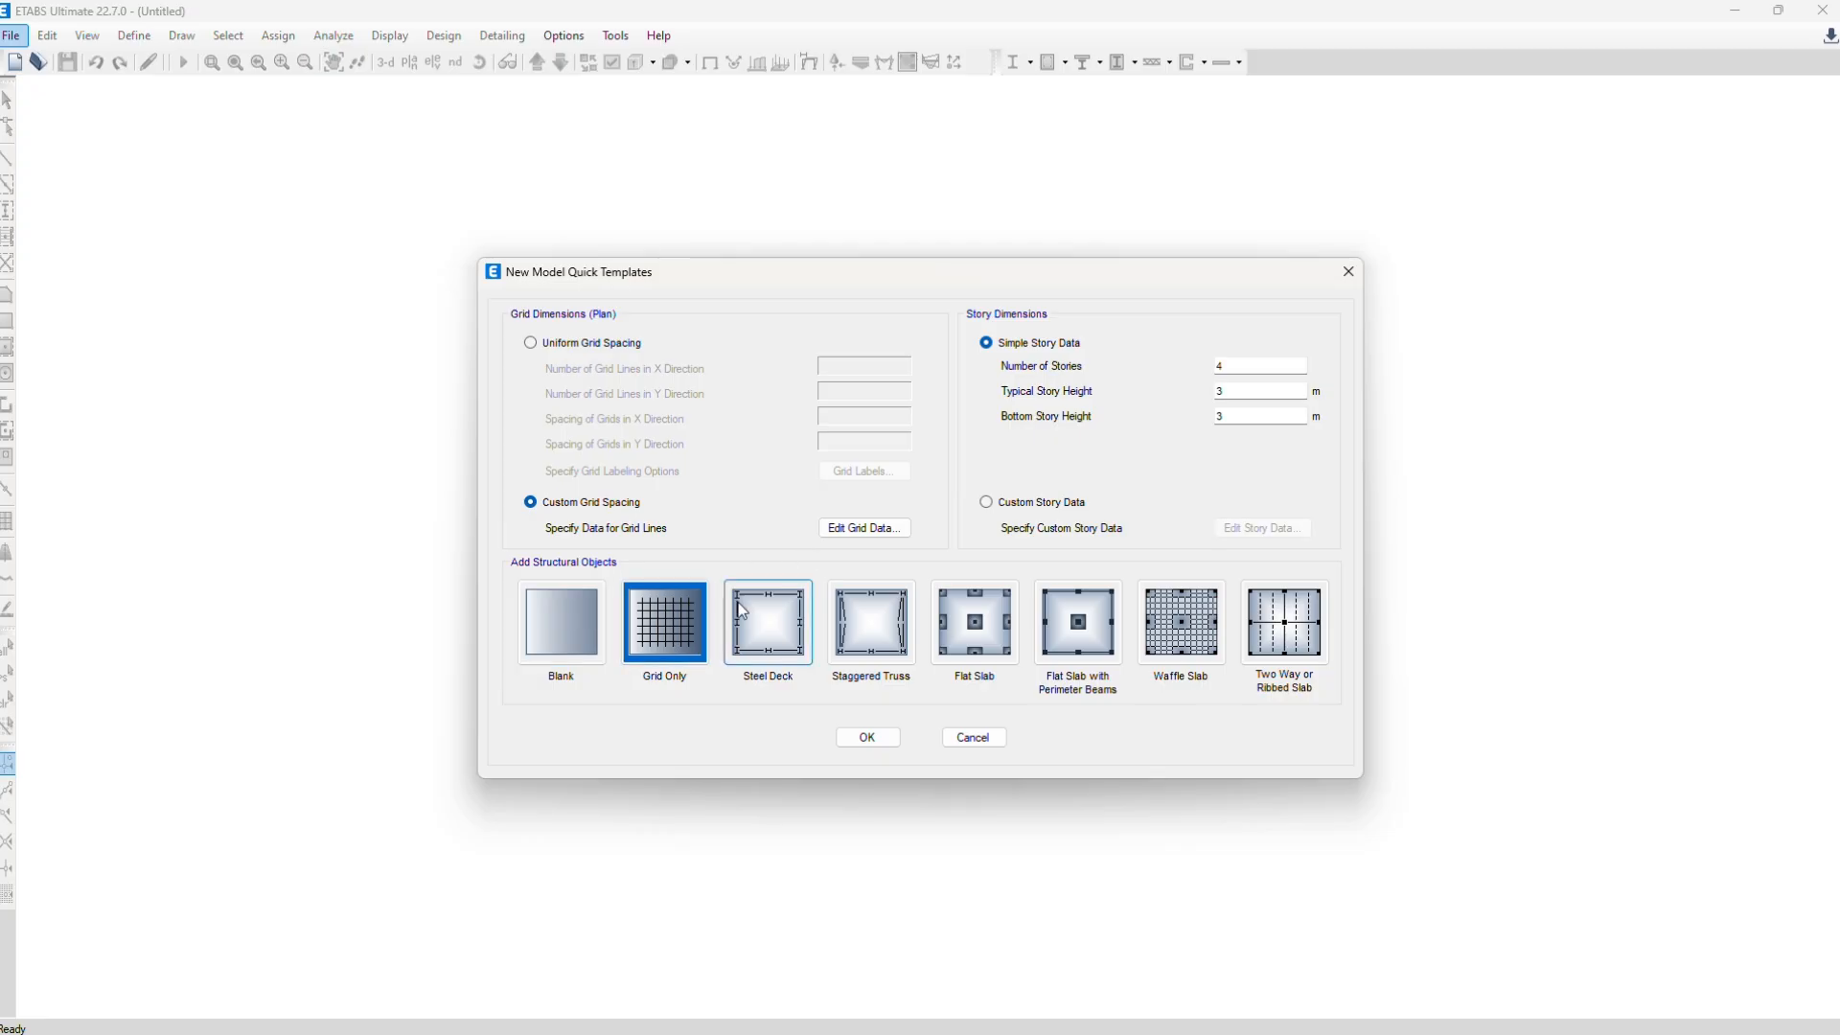
left_click(864, 528)
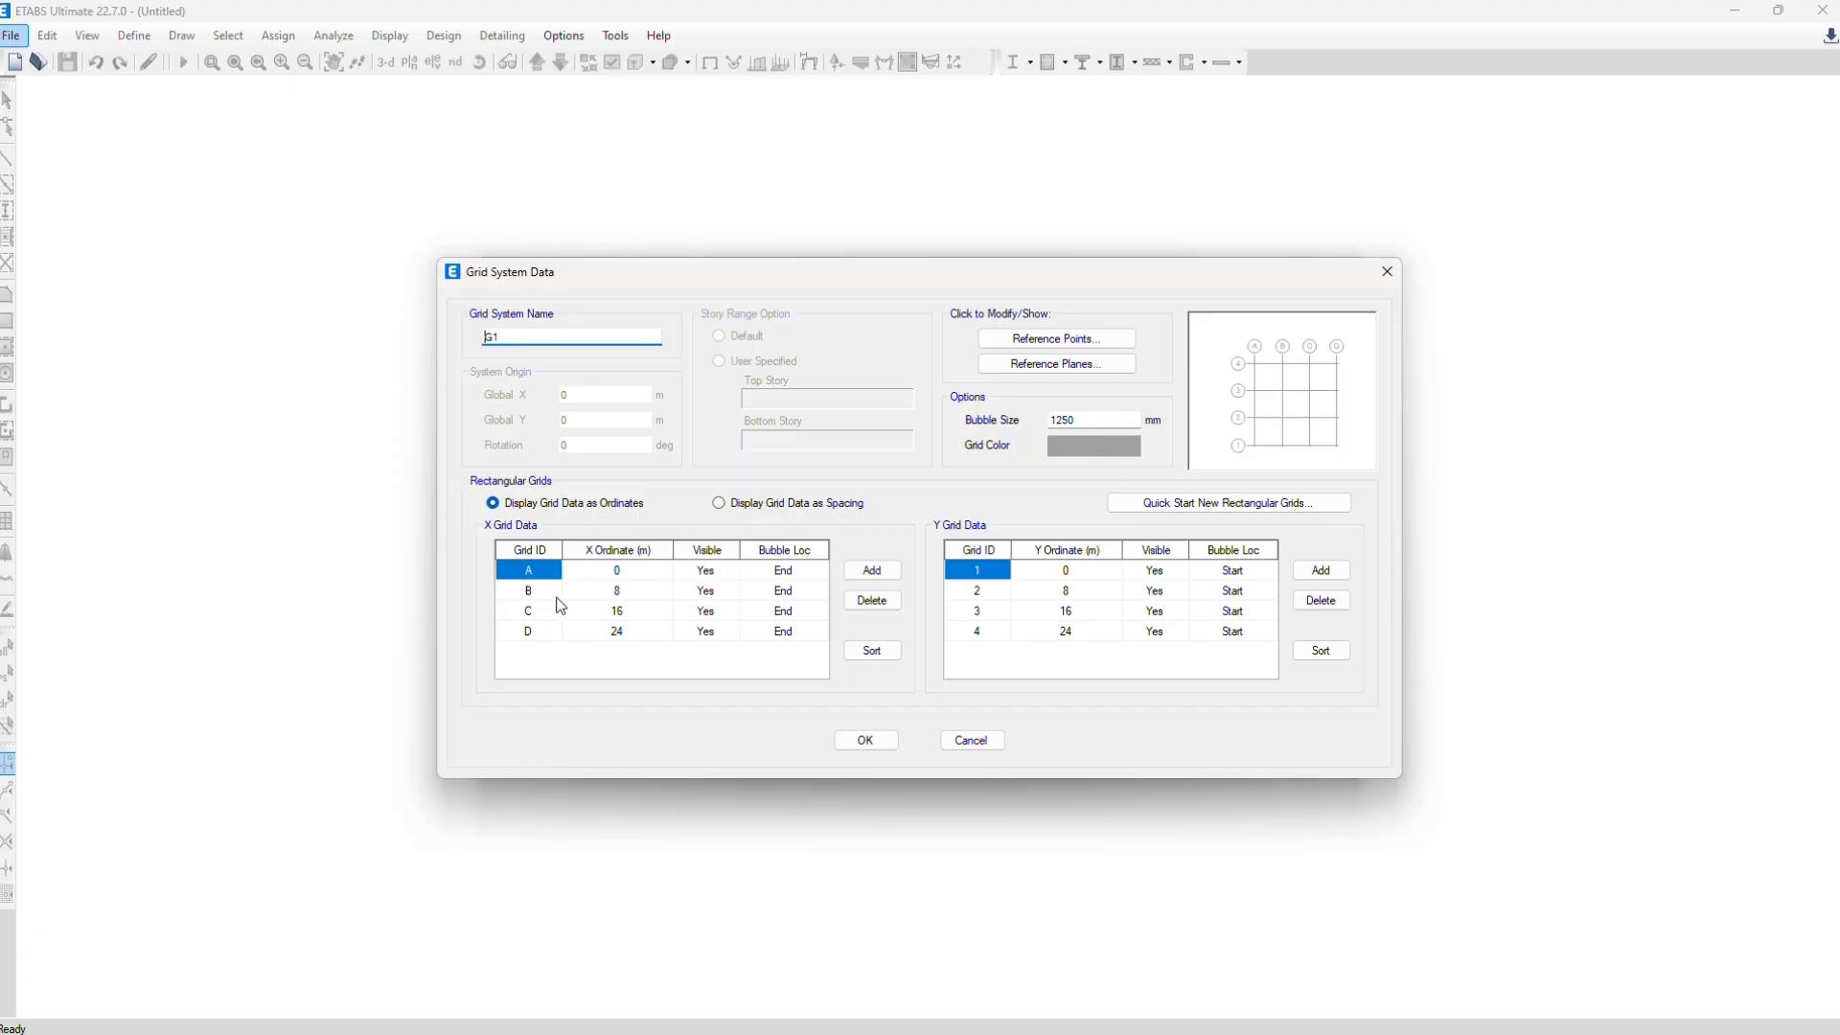
double_click(621, 591)
type("6")
left_click(643, 613)
type("10")
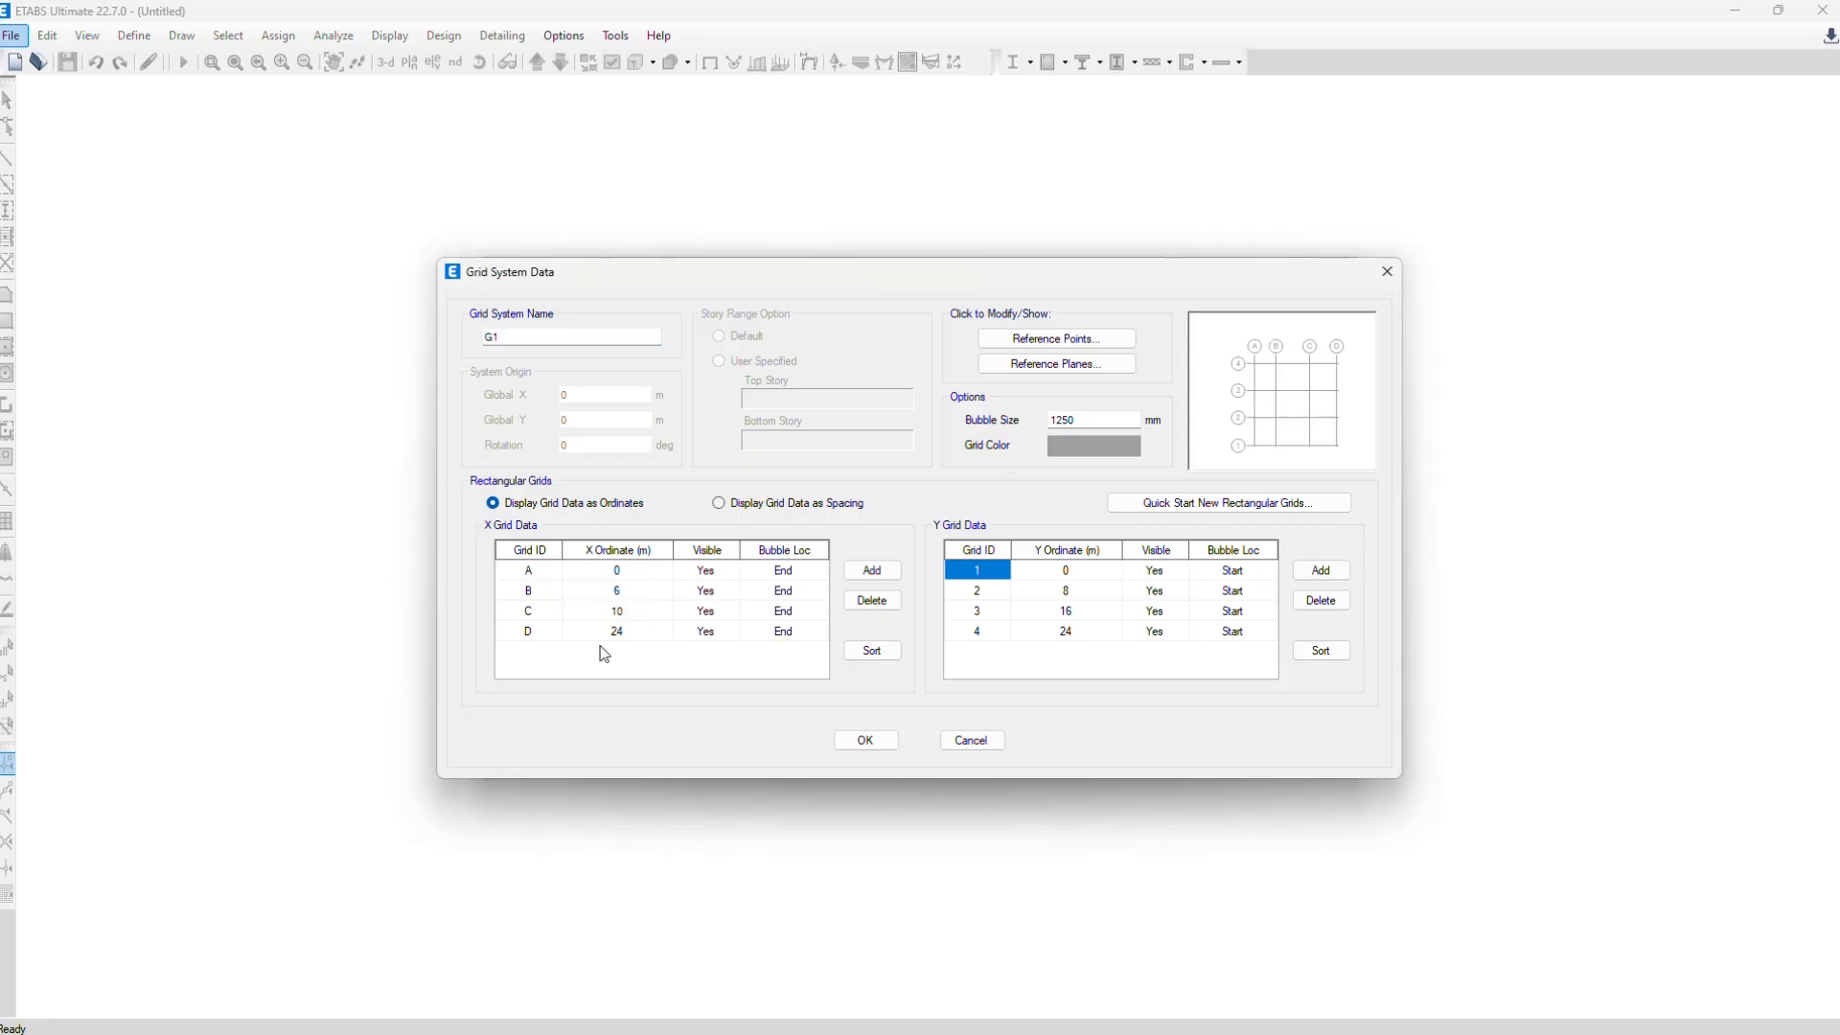
key("Down")
type("13")
key("Down")
type("19")
Set the Y ordinates of grids 2, 3 and 4 to -6, -12 and -18 m, and add grid 5 at -28 m
left_click(1075, 577)
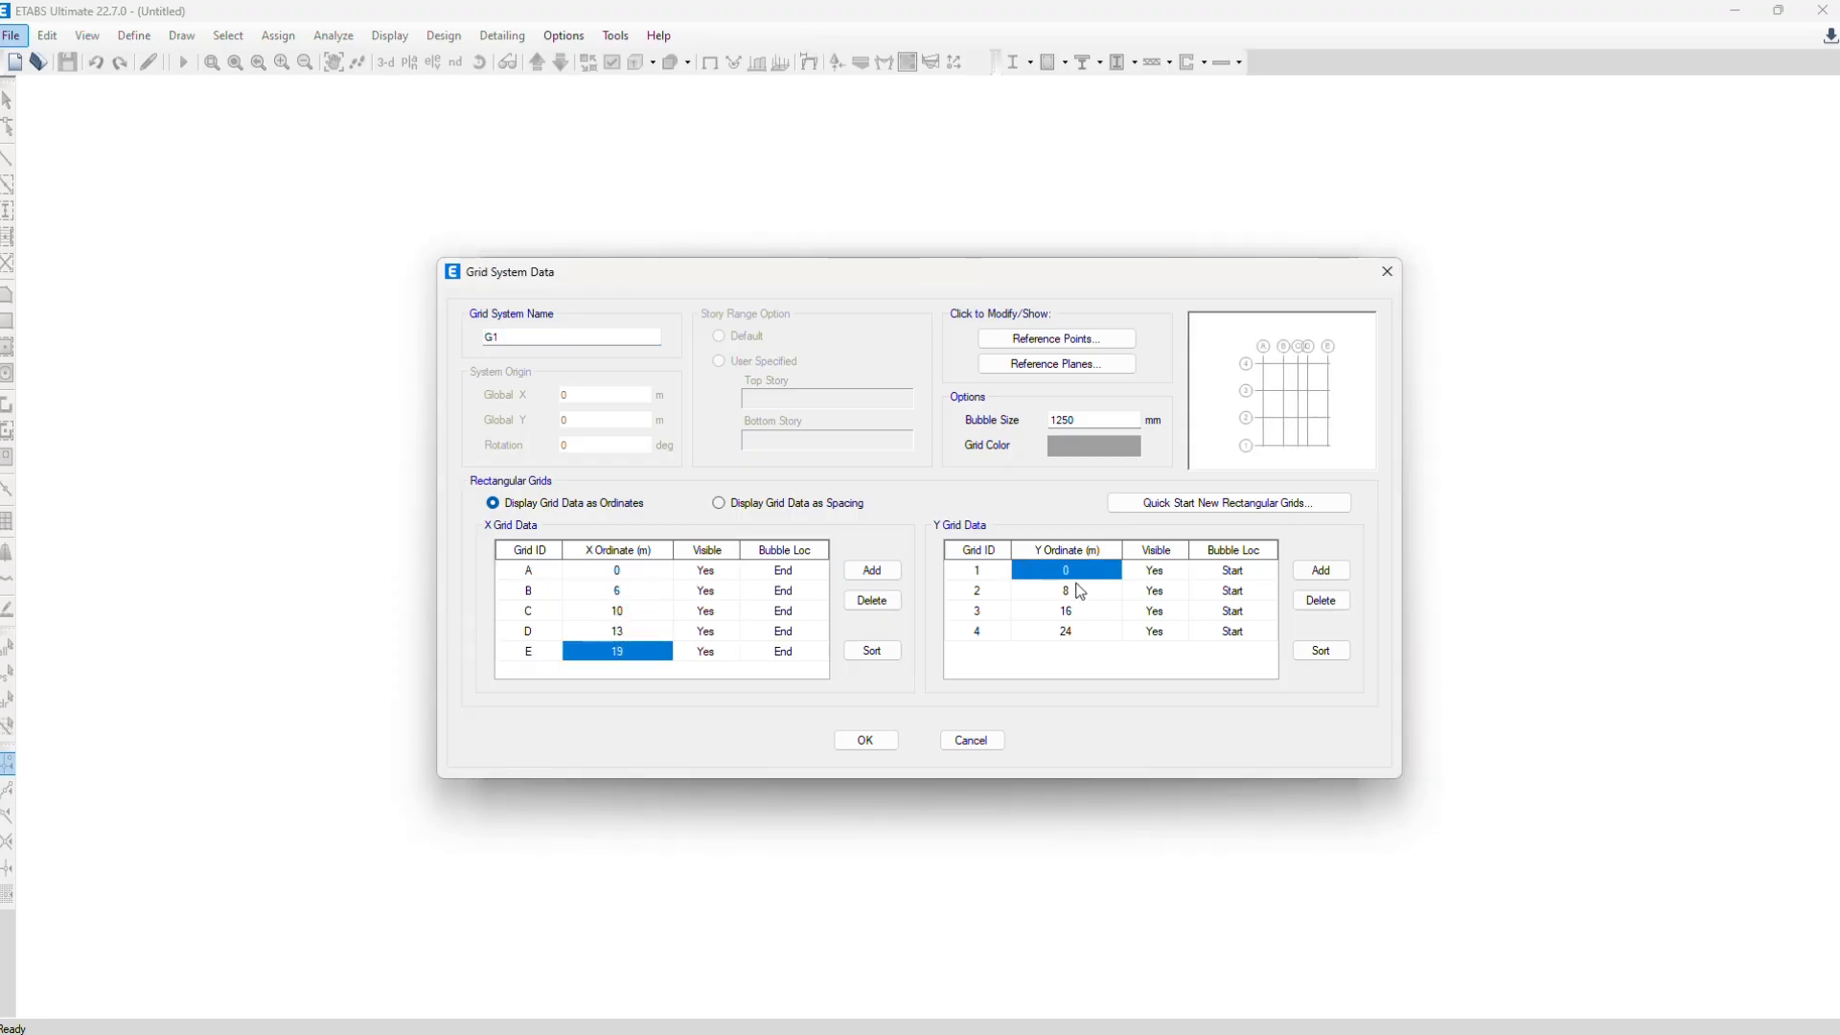
key("Down")
type("-6")
key("Down")
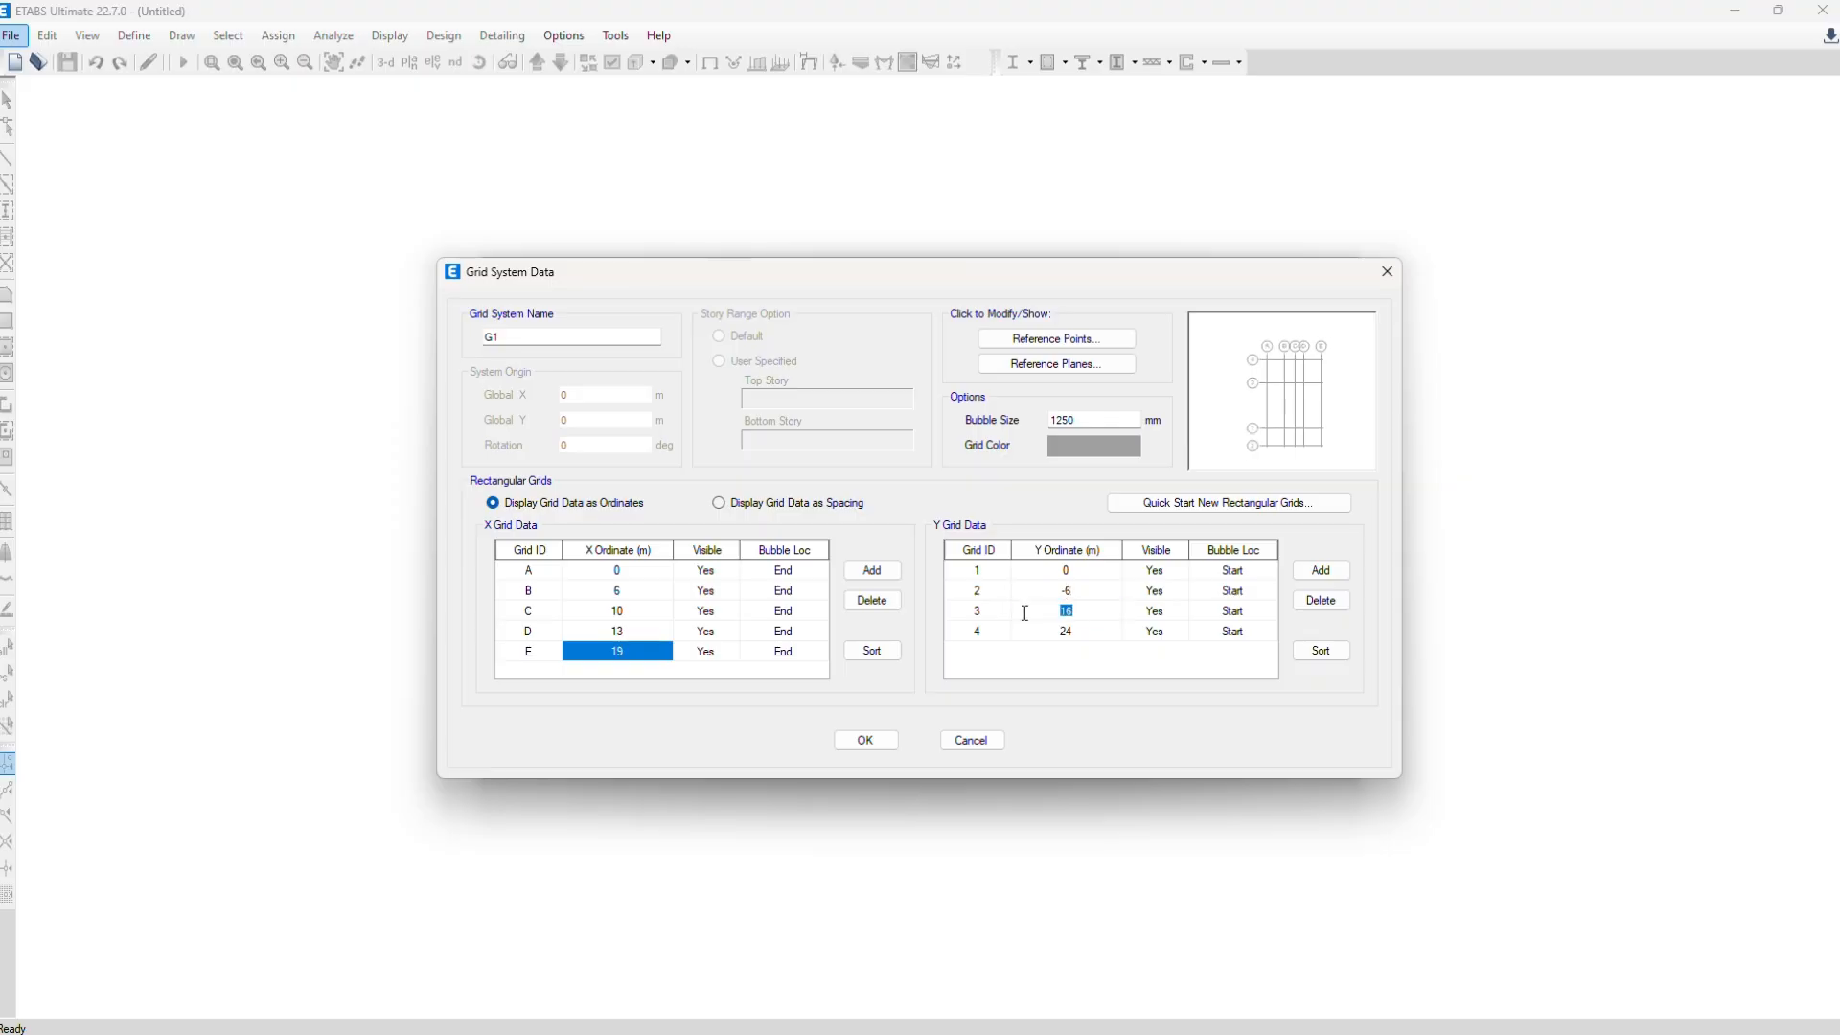
type("-12")
key("Down")
type("-18")
left_click(1317, 572)
double_click(1066, 653)
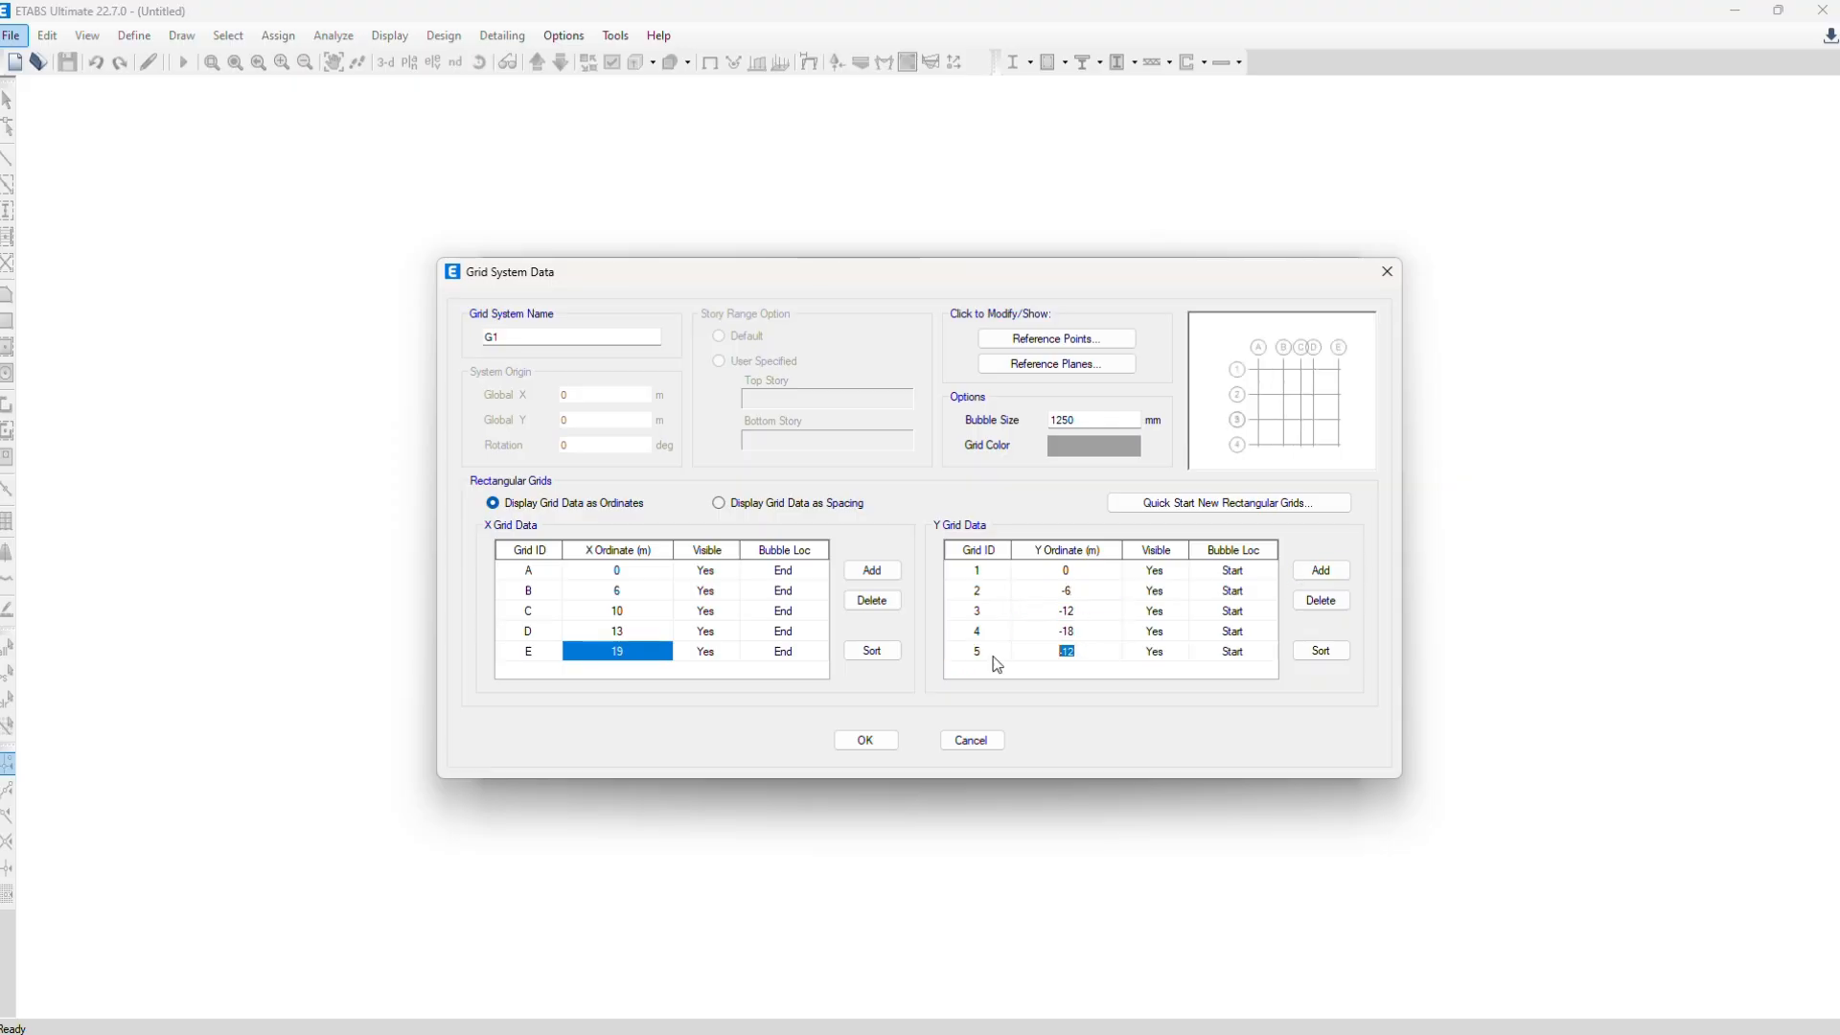
type("-28")
Renumber the Y grid lines from 5 at ordinate 0 down to 1 at -28 m, and create the grid-only model
double_click(985, 575)
type("5")
double_click(976, 592)
type("4")
key("Down")
key("Down")
type("2")
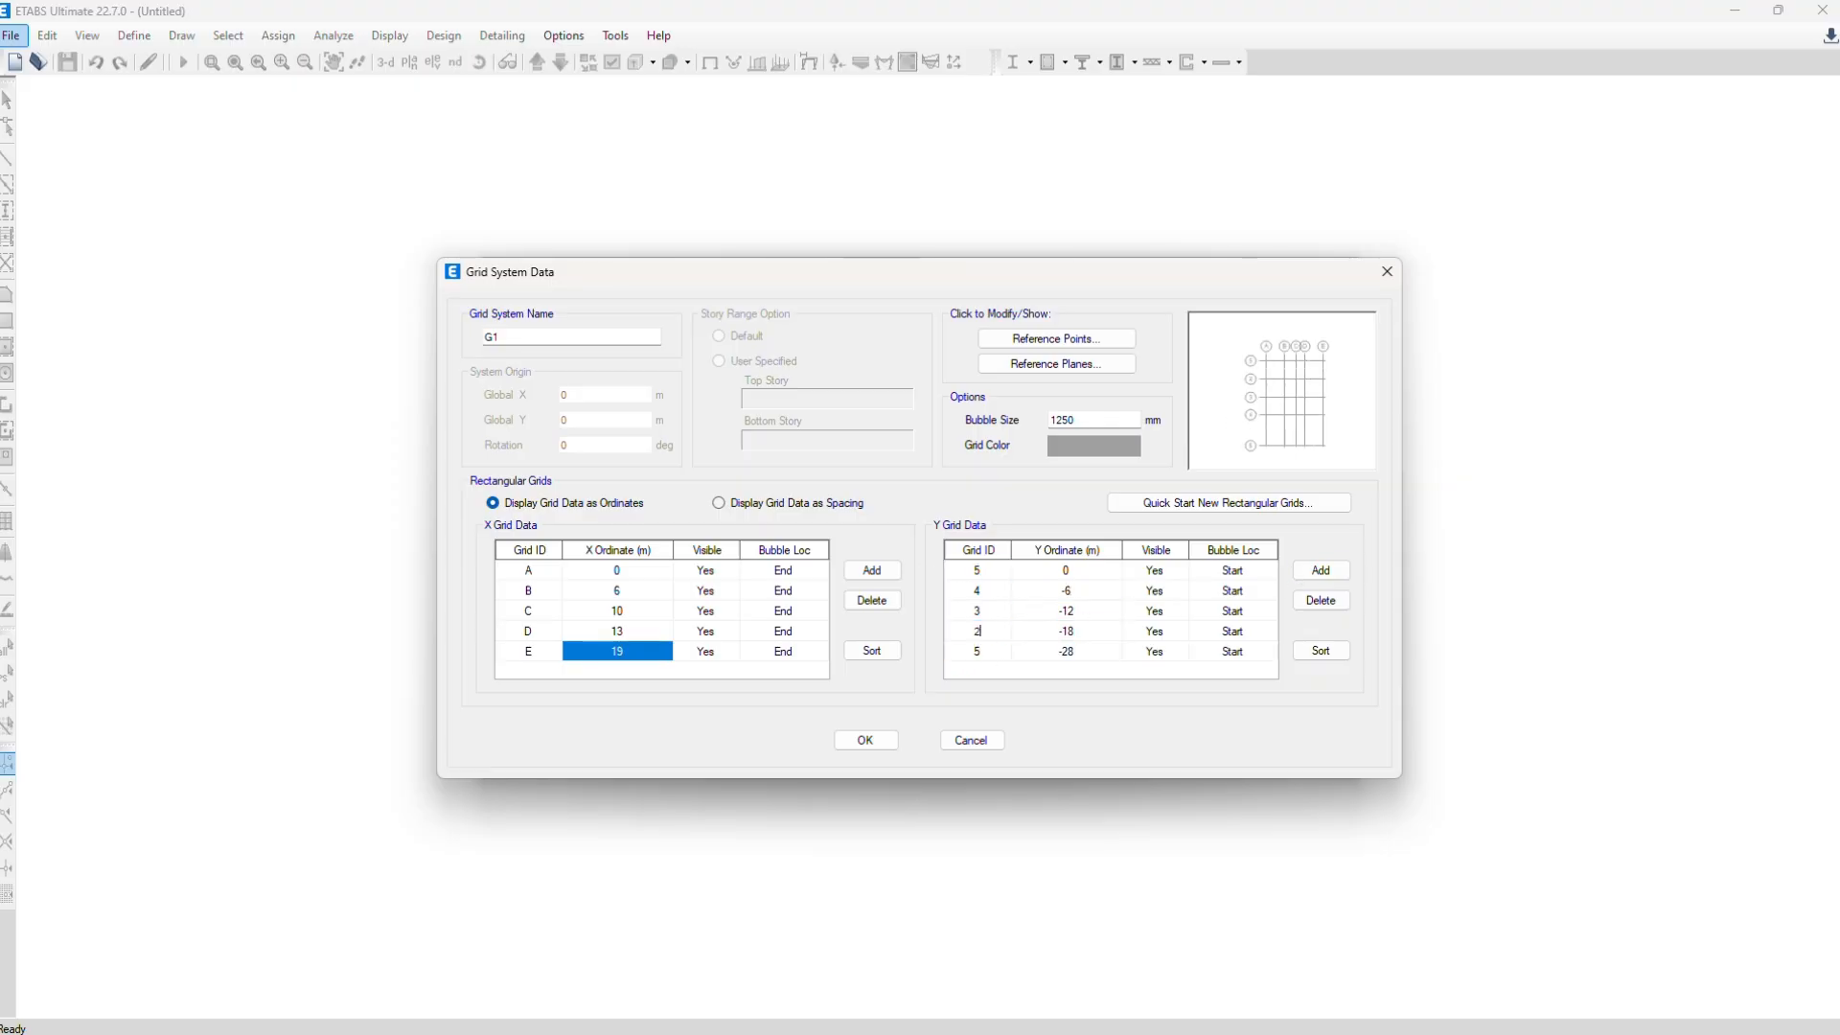
key("Down")
type("1")
left_click(882, 738)
left_click(883, 736)
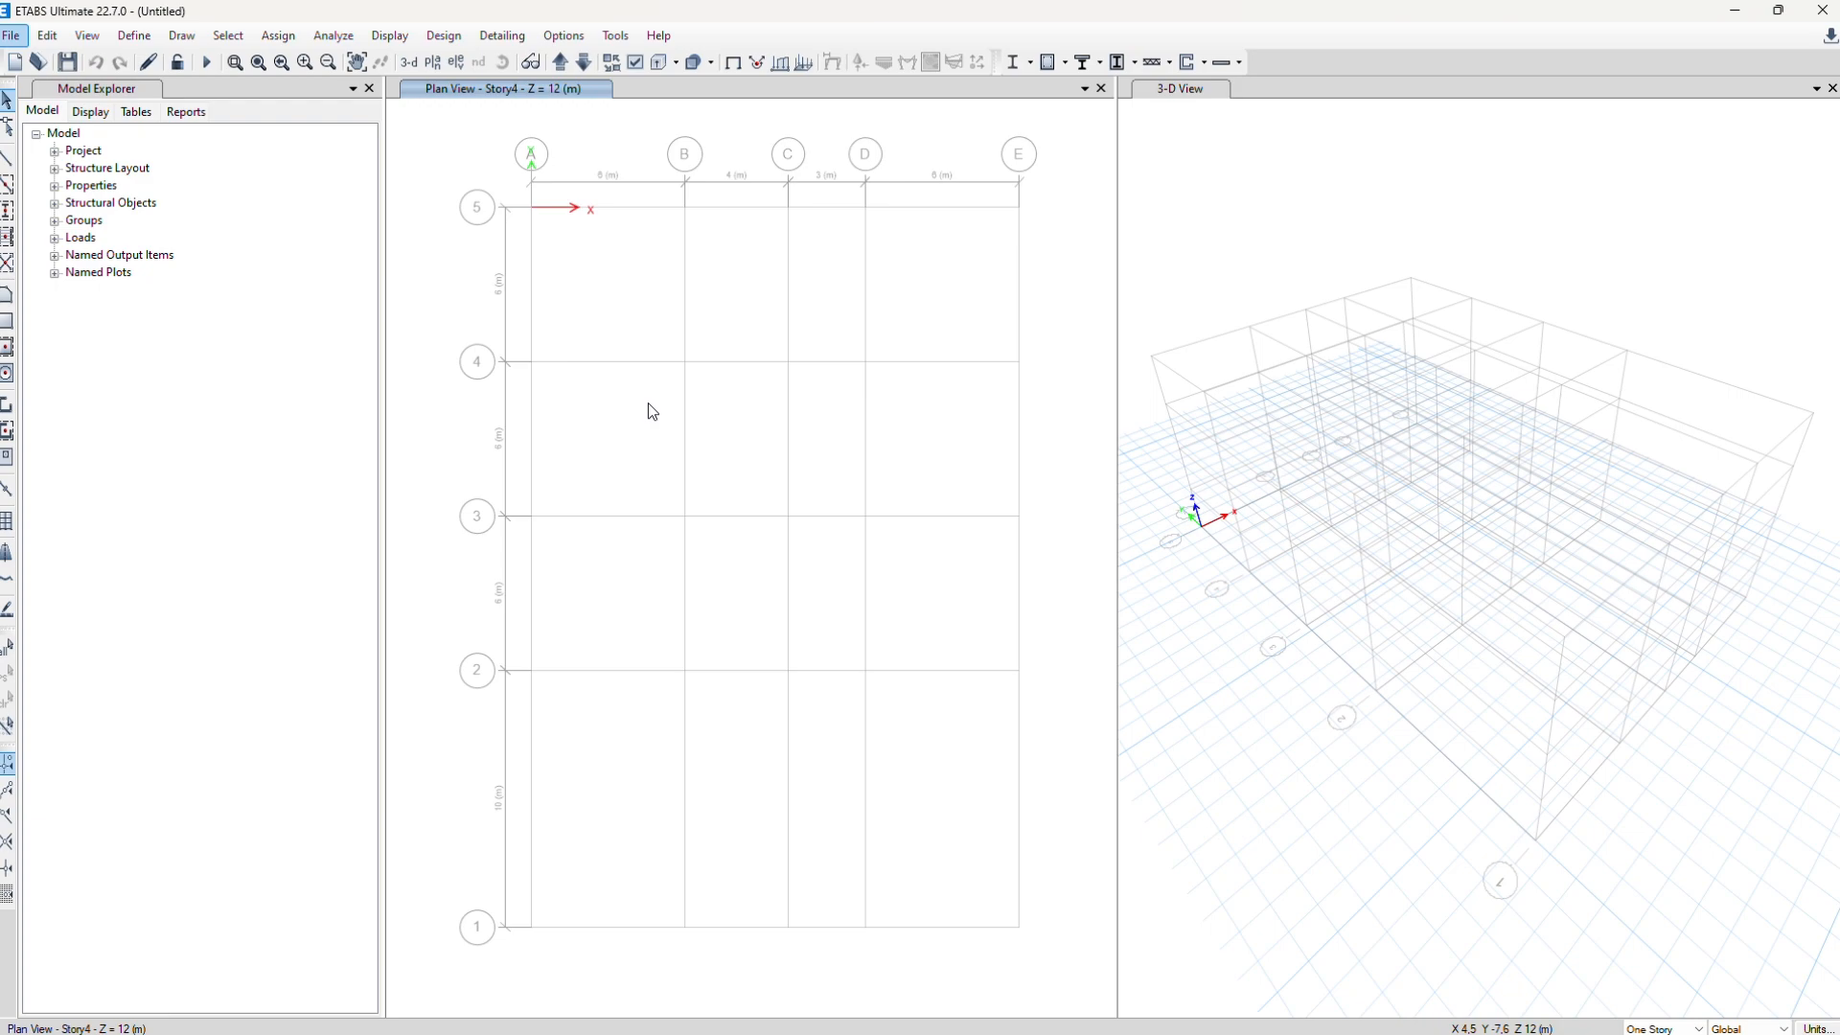
Open the story data from the grid editing dialog and set the height of all four stories to 3,5 m
mouse_move(1351, 490)
middle_mouse_down()
mouse_move(1369, 446)
mouse_move(1381, 471)
middle_mouse_up()
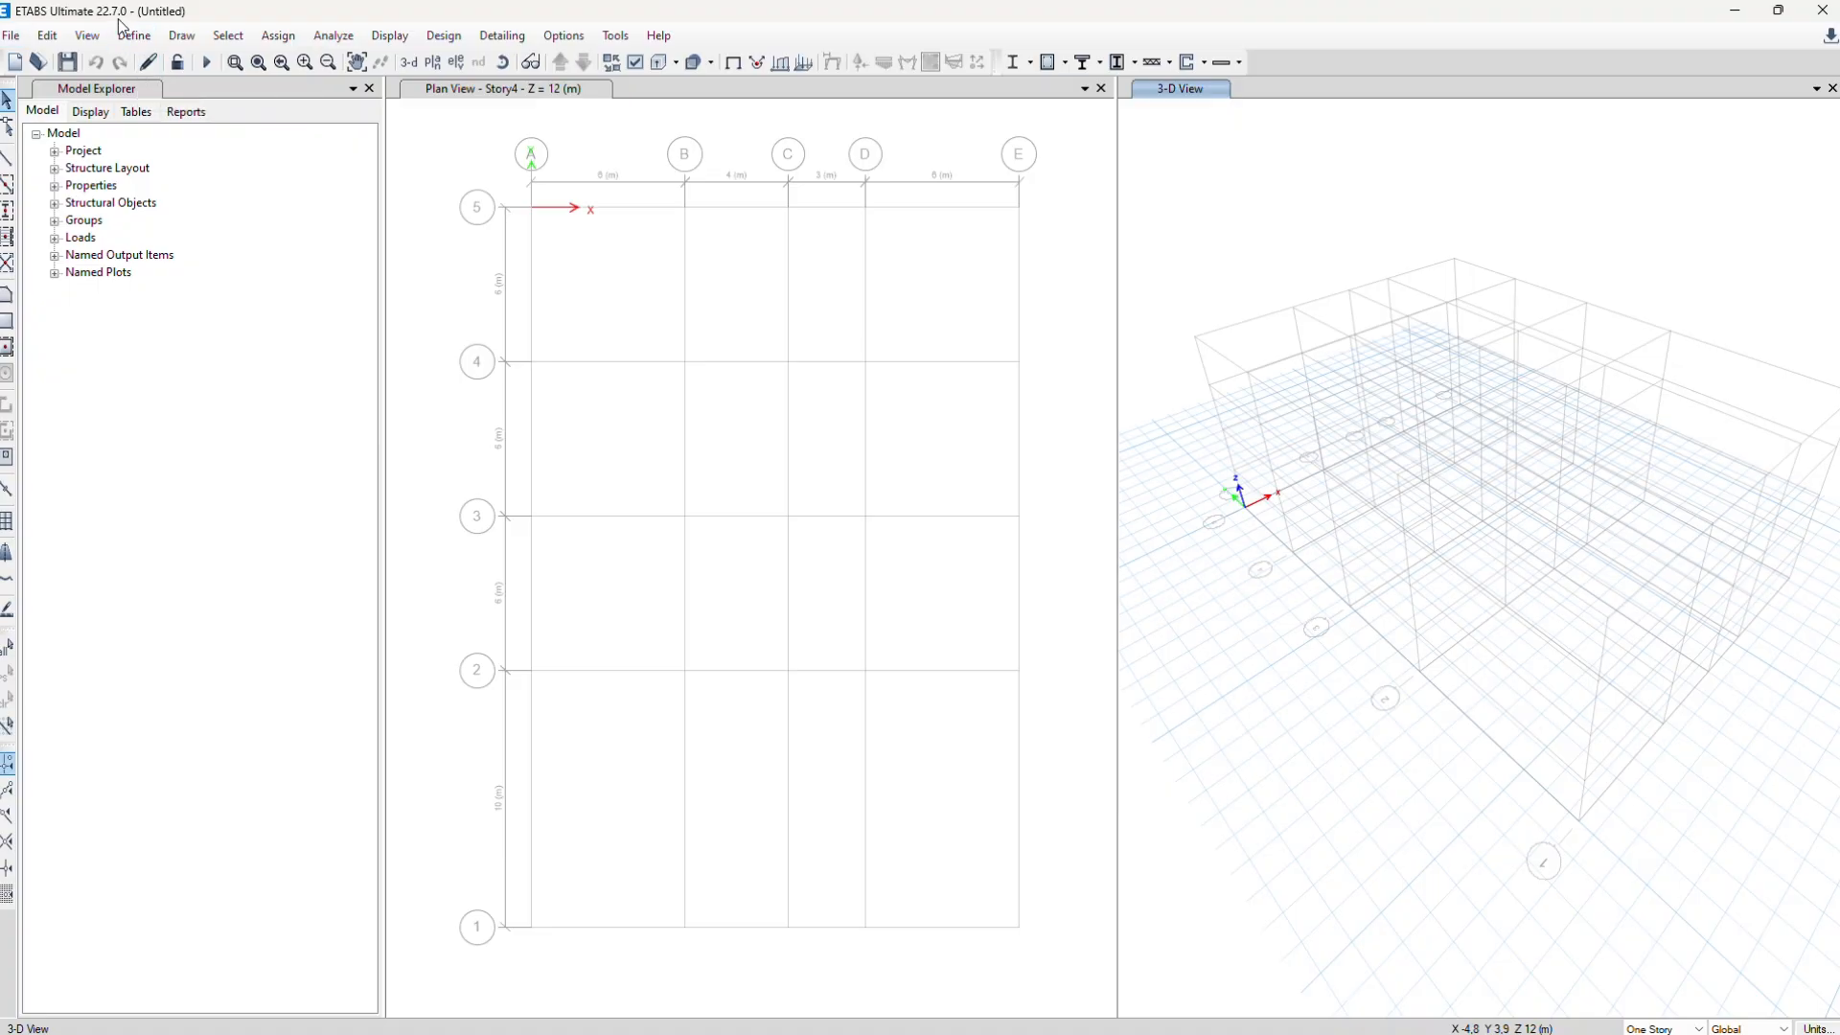
right_click(613, 138)
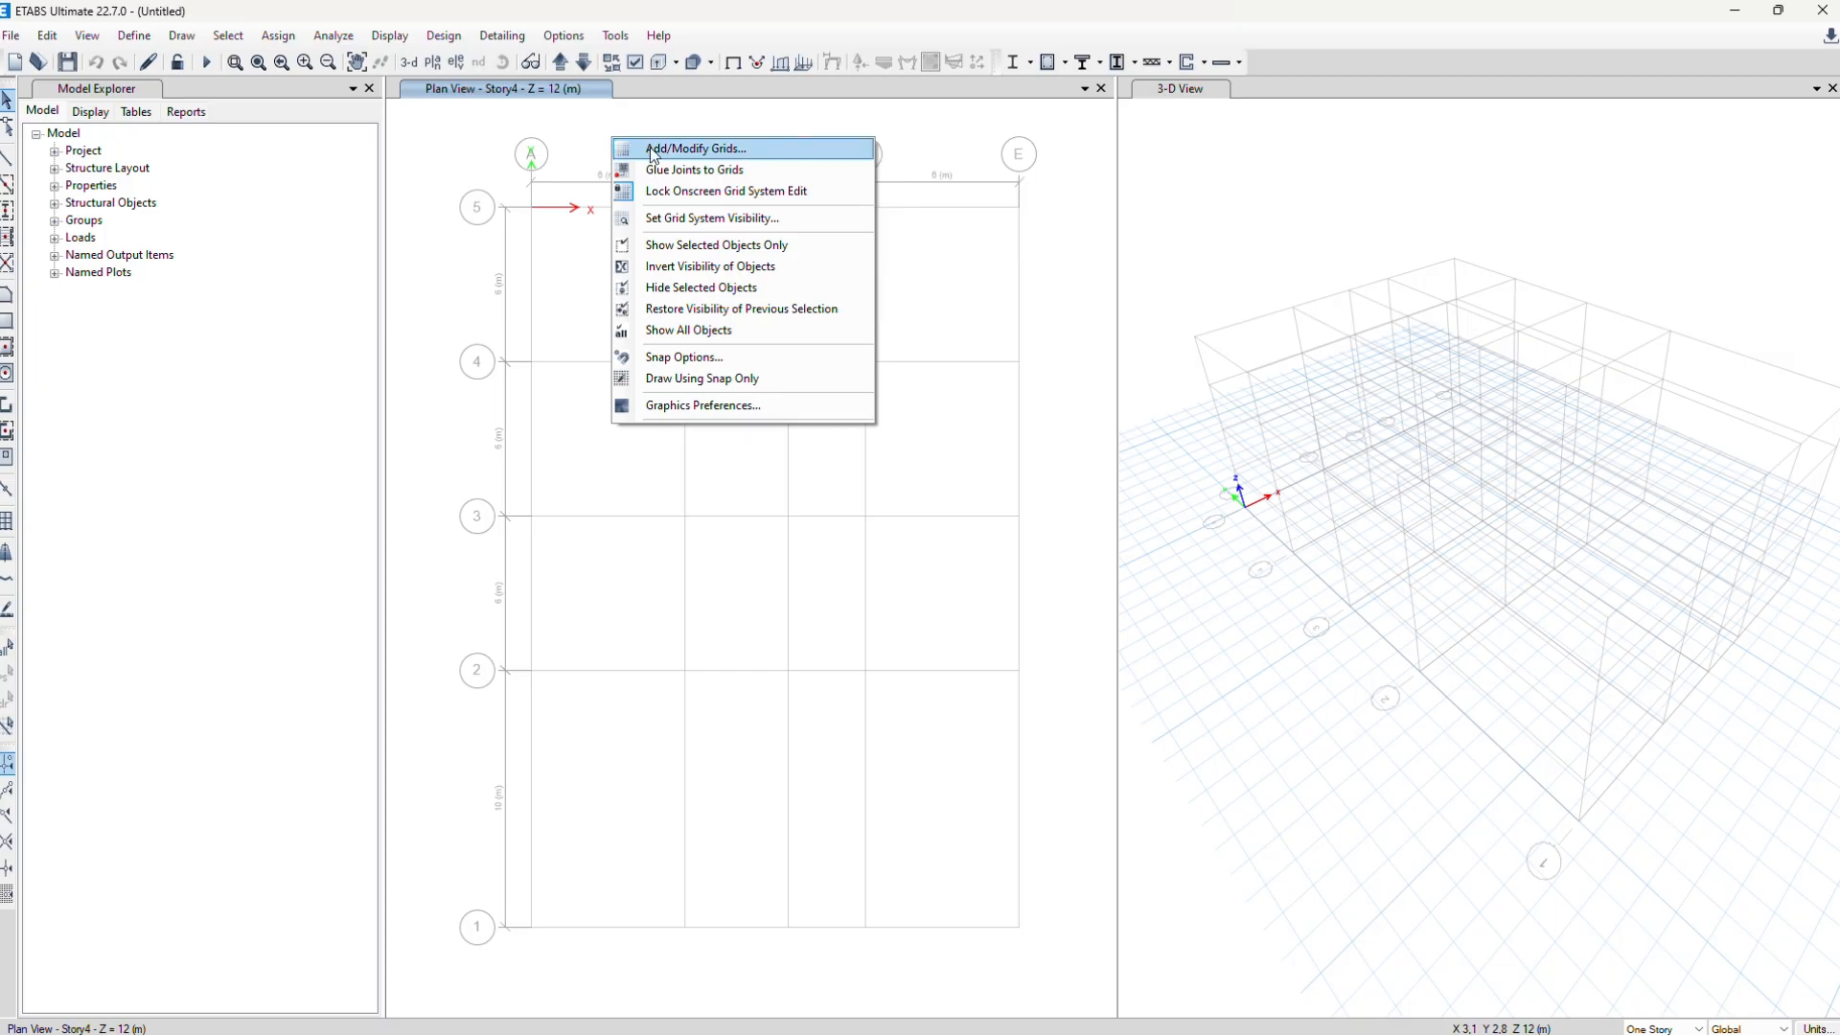
left_click(654, 149)
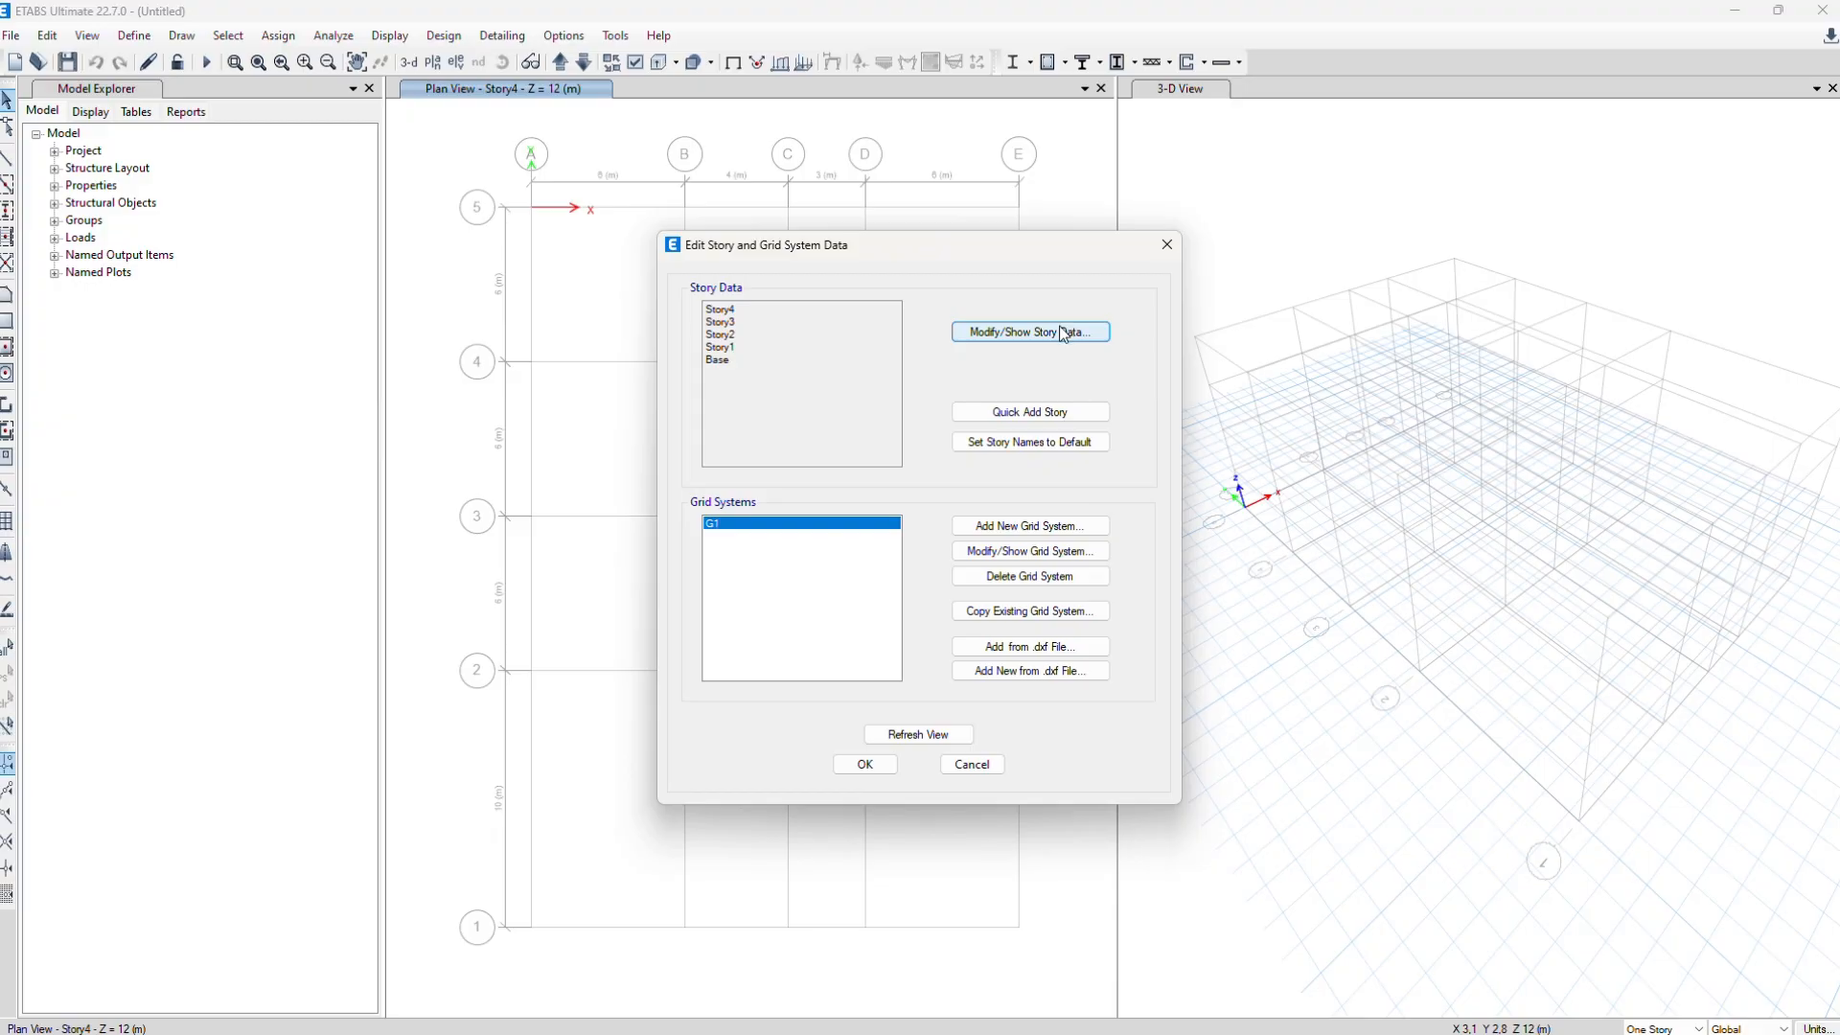
left_click(1061, 335)
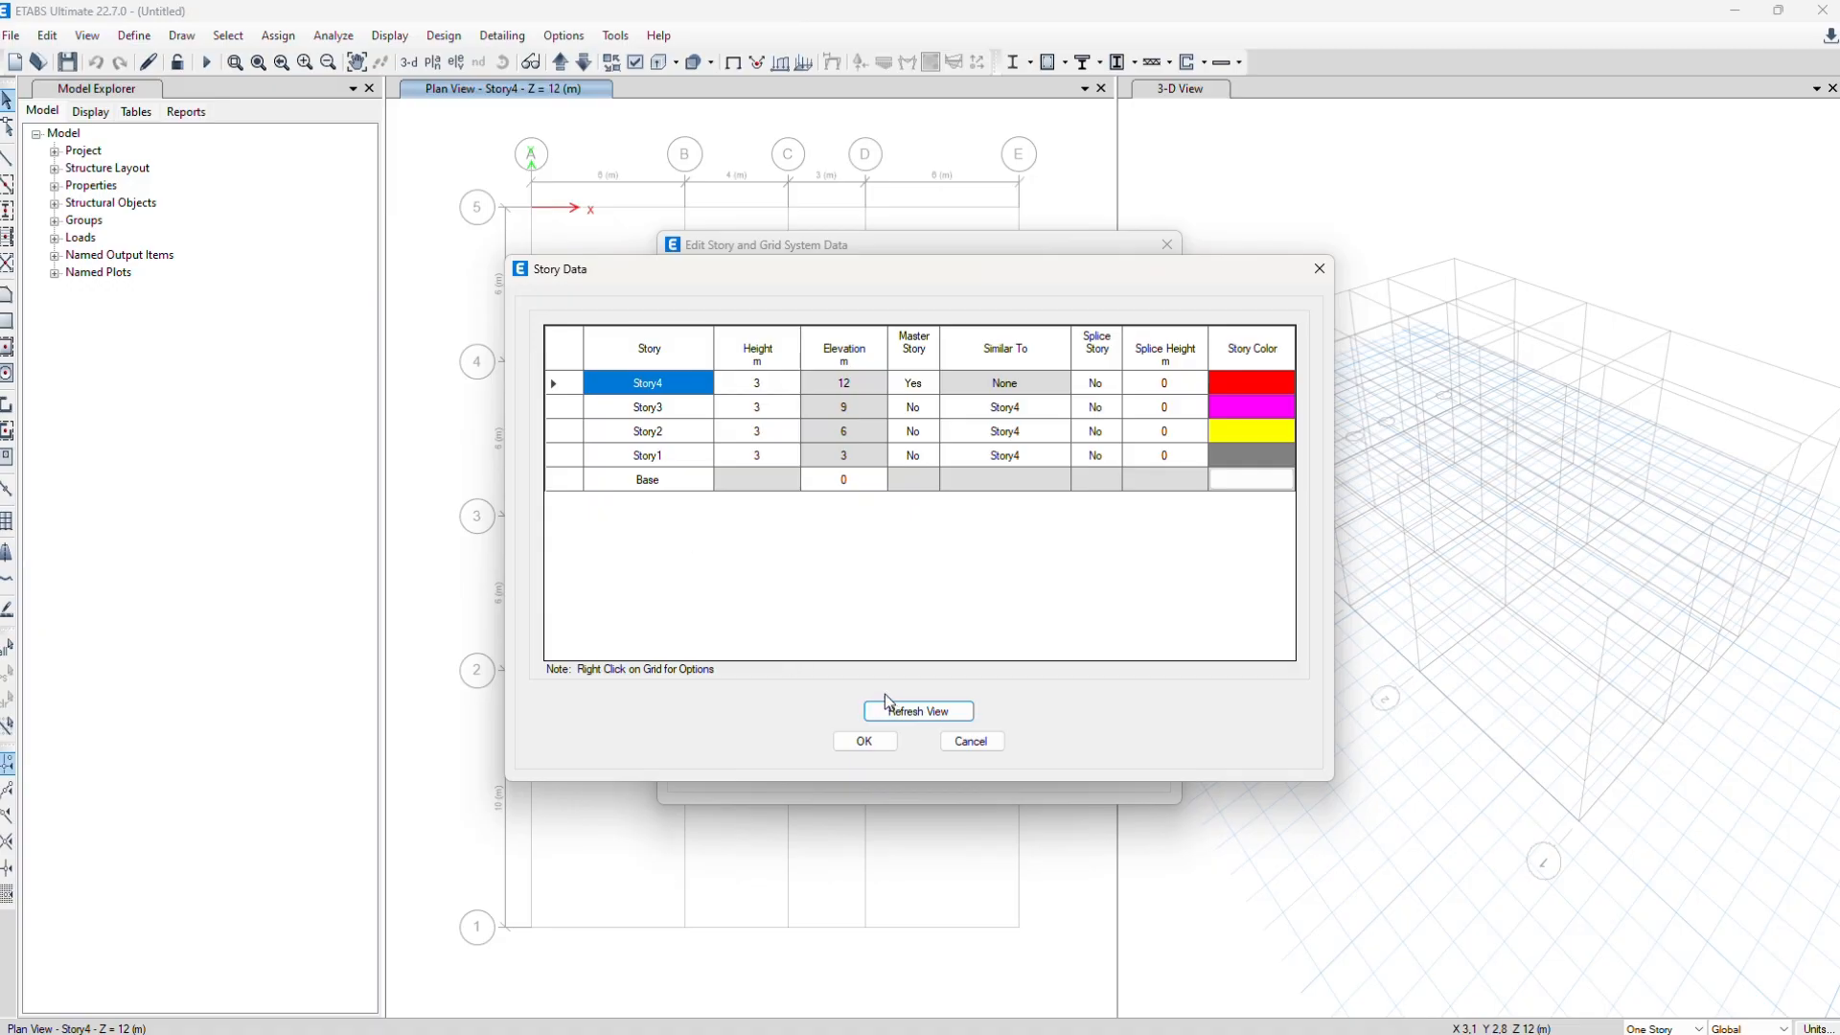
left_click(781, 385)
type(",5")
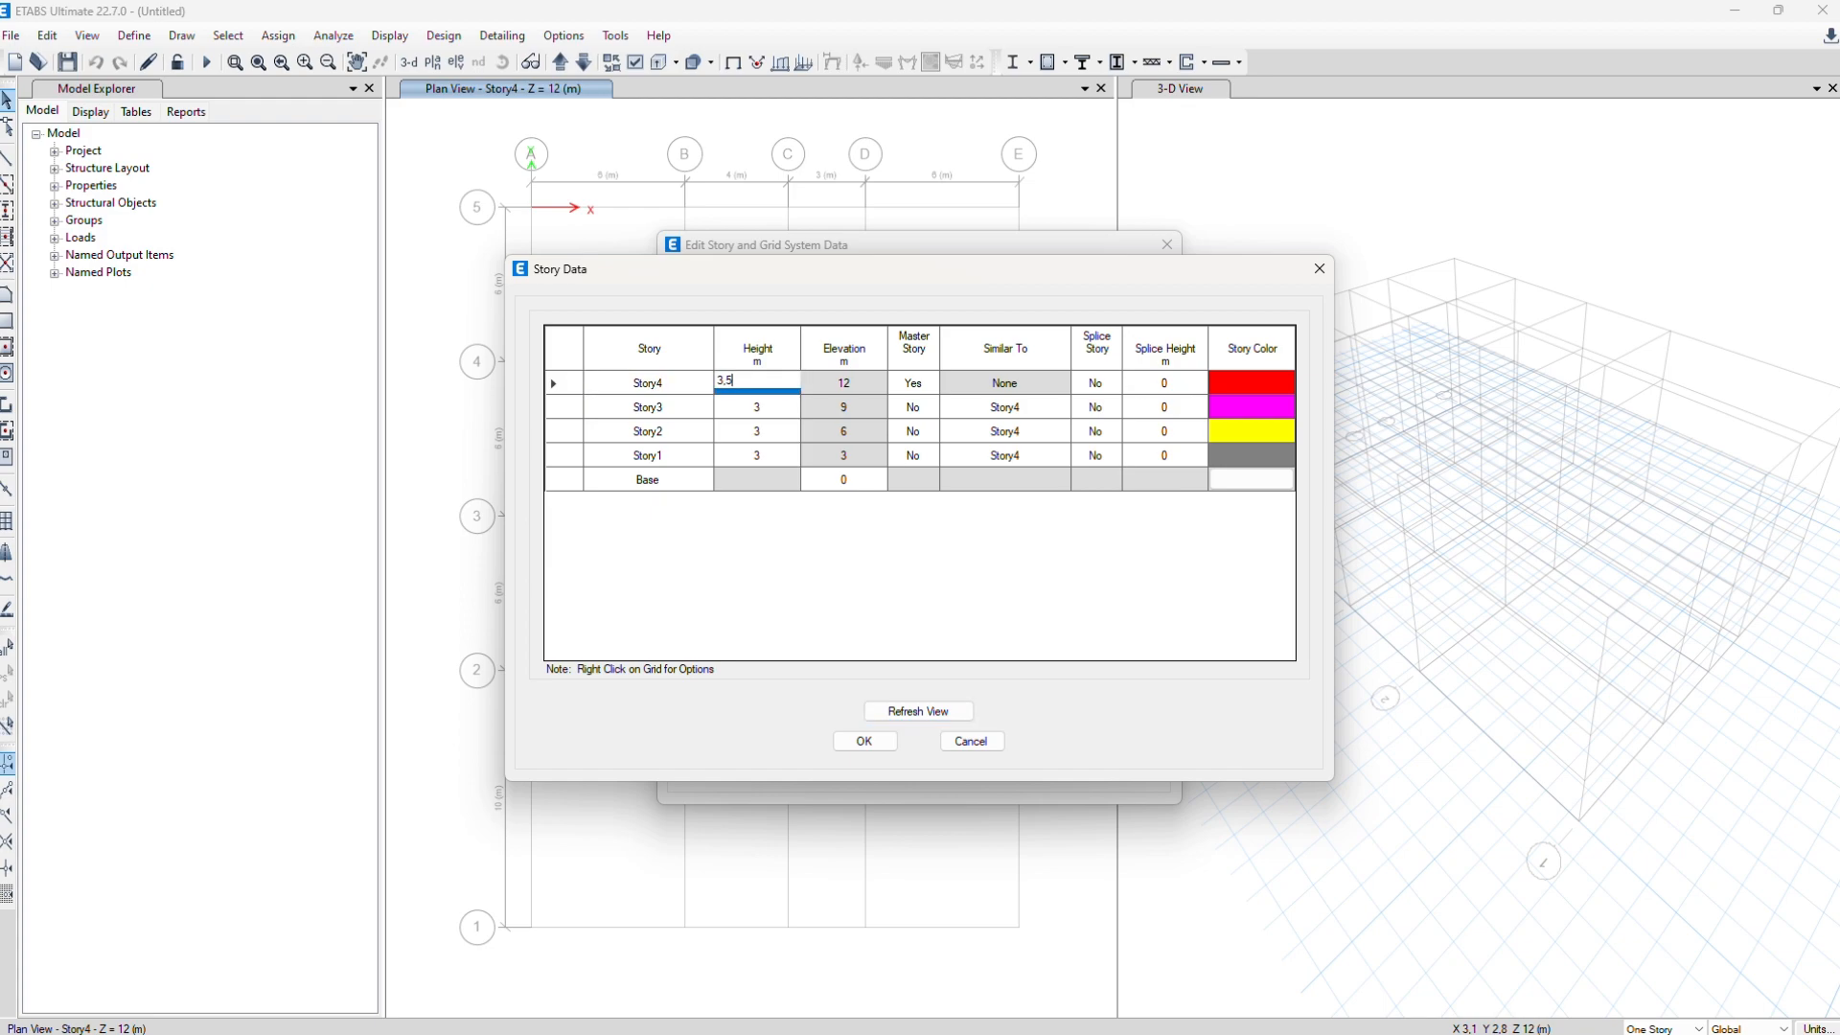
key("Return")
type("3,5")
key("Return")
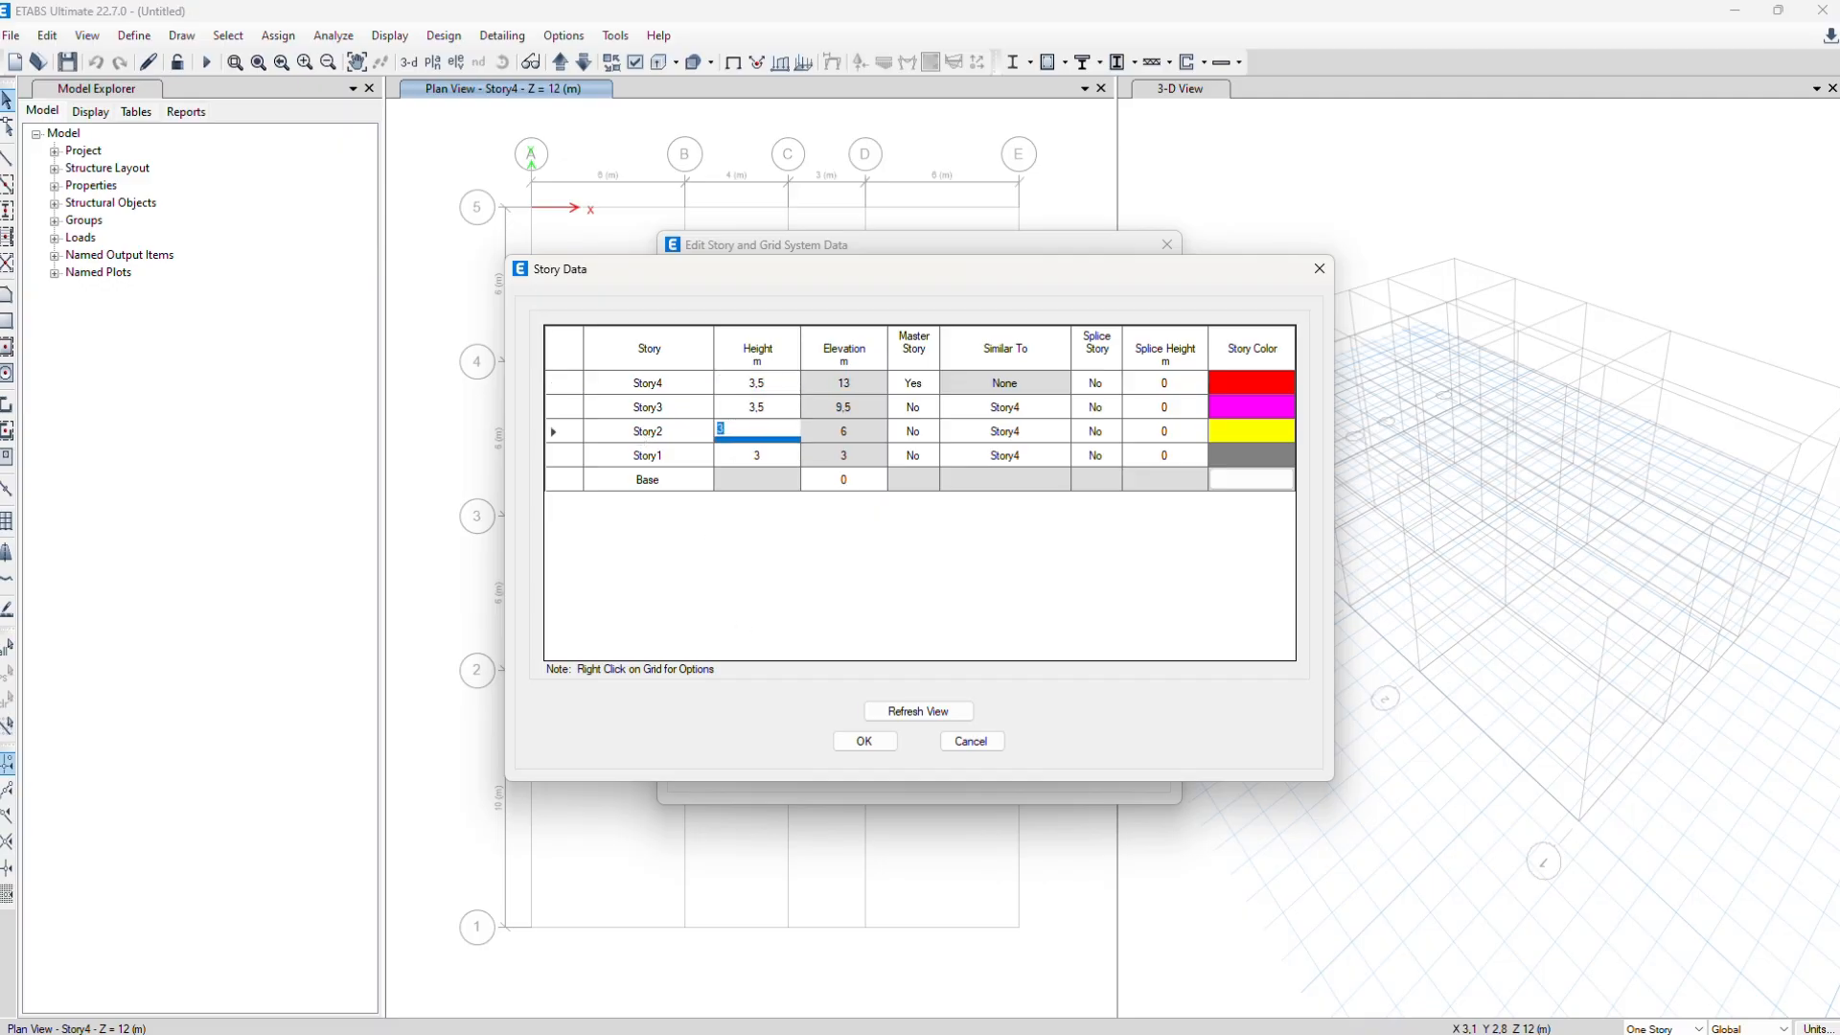
type("3,5")
key("Return")
type("3,5")
key("Return")
Rename the four stories above Base, from lowest to highest, as GF, Lantai 1, Lantai 2 and Lantai 3
left_click(649, 479)
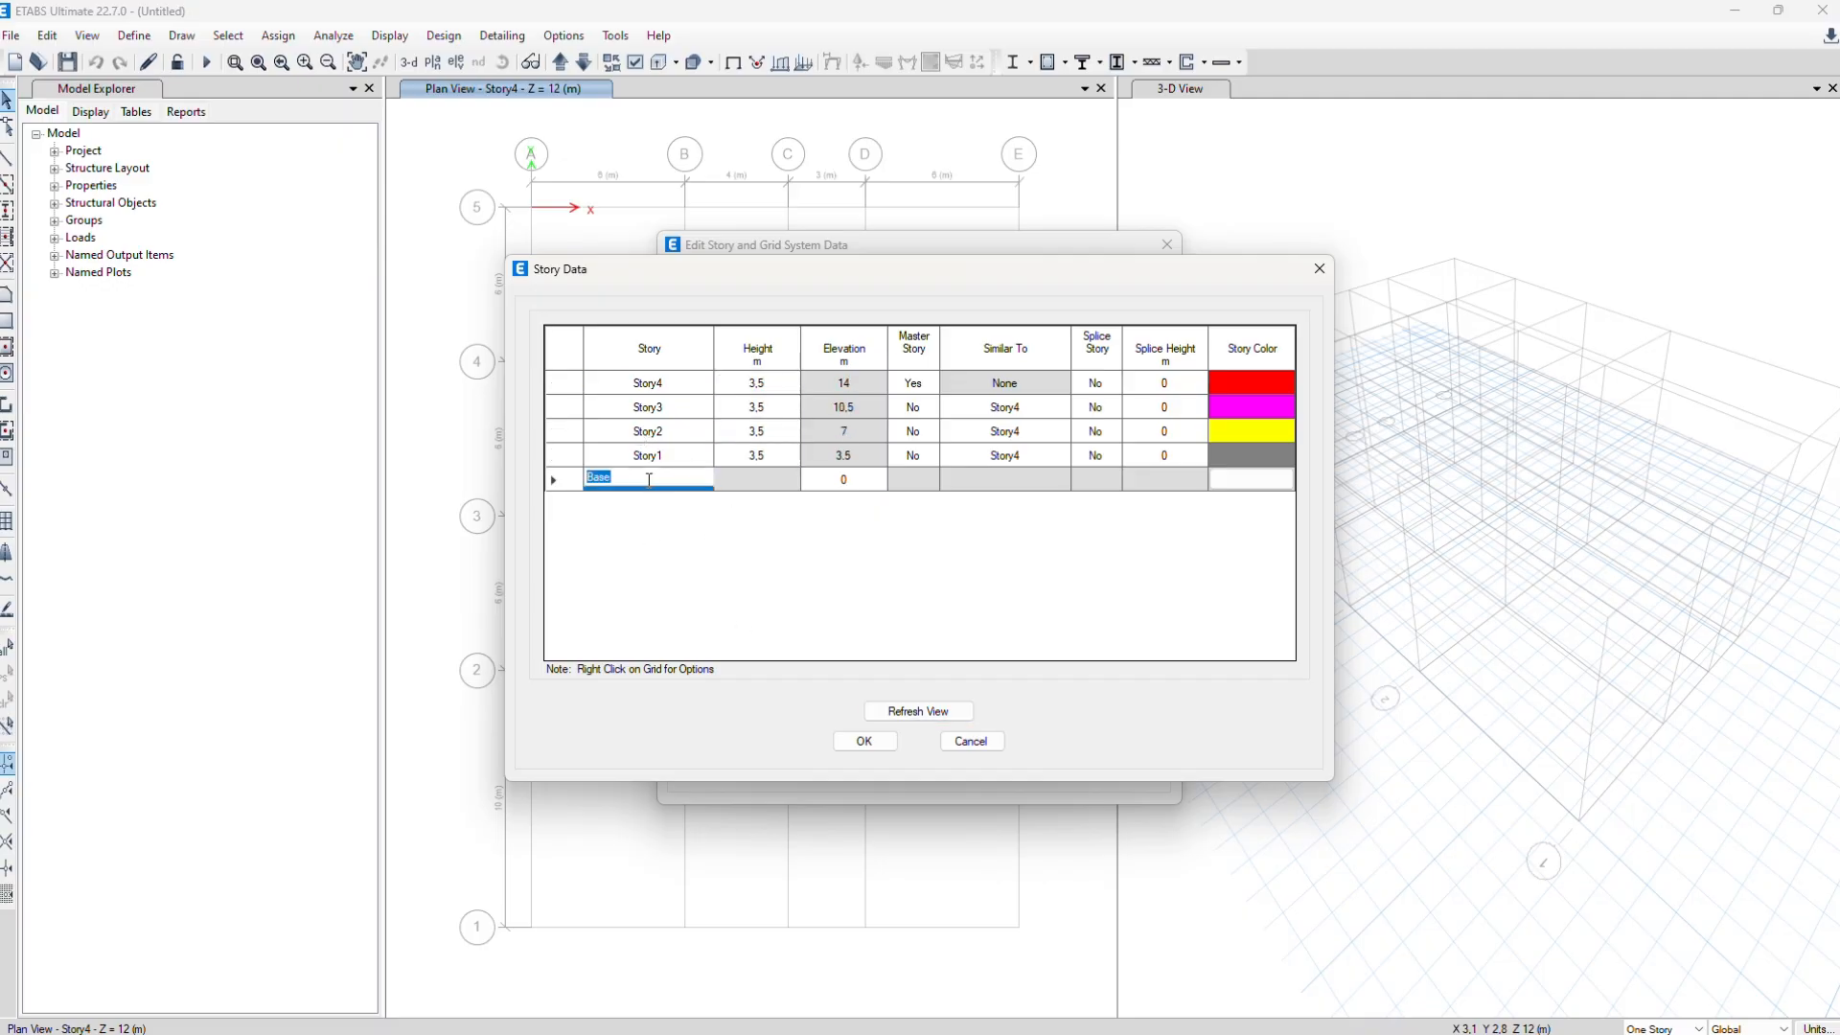
key("Up")
type("GF")
key("Up")
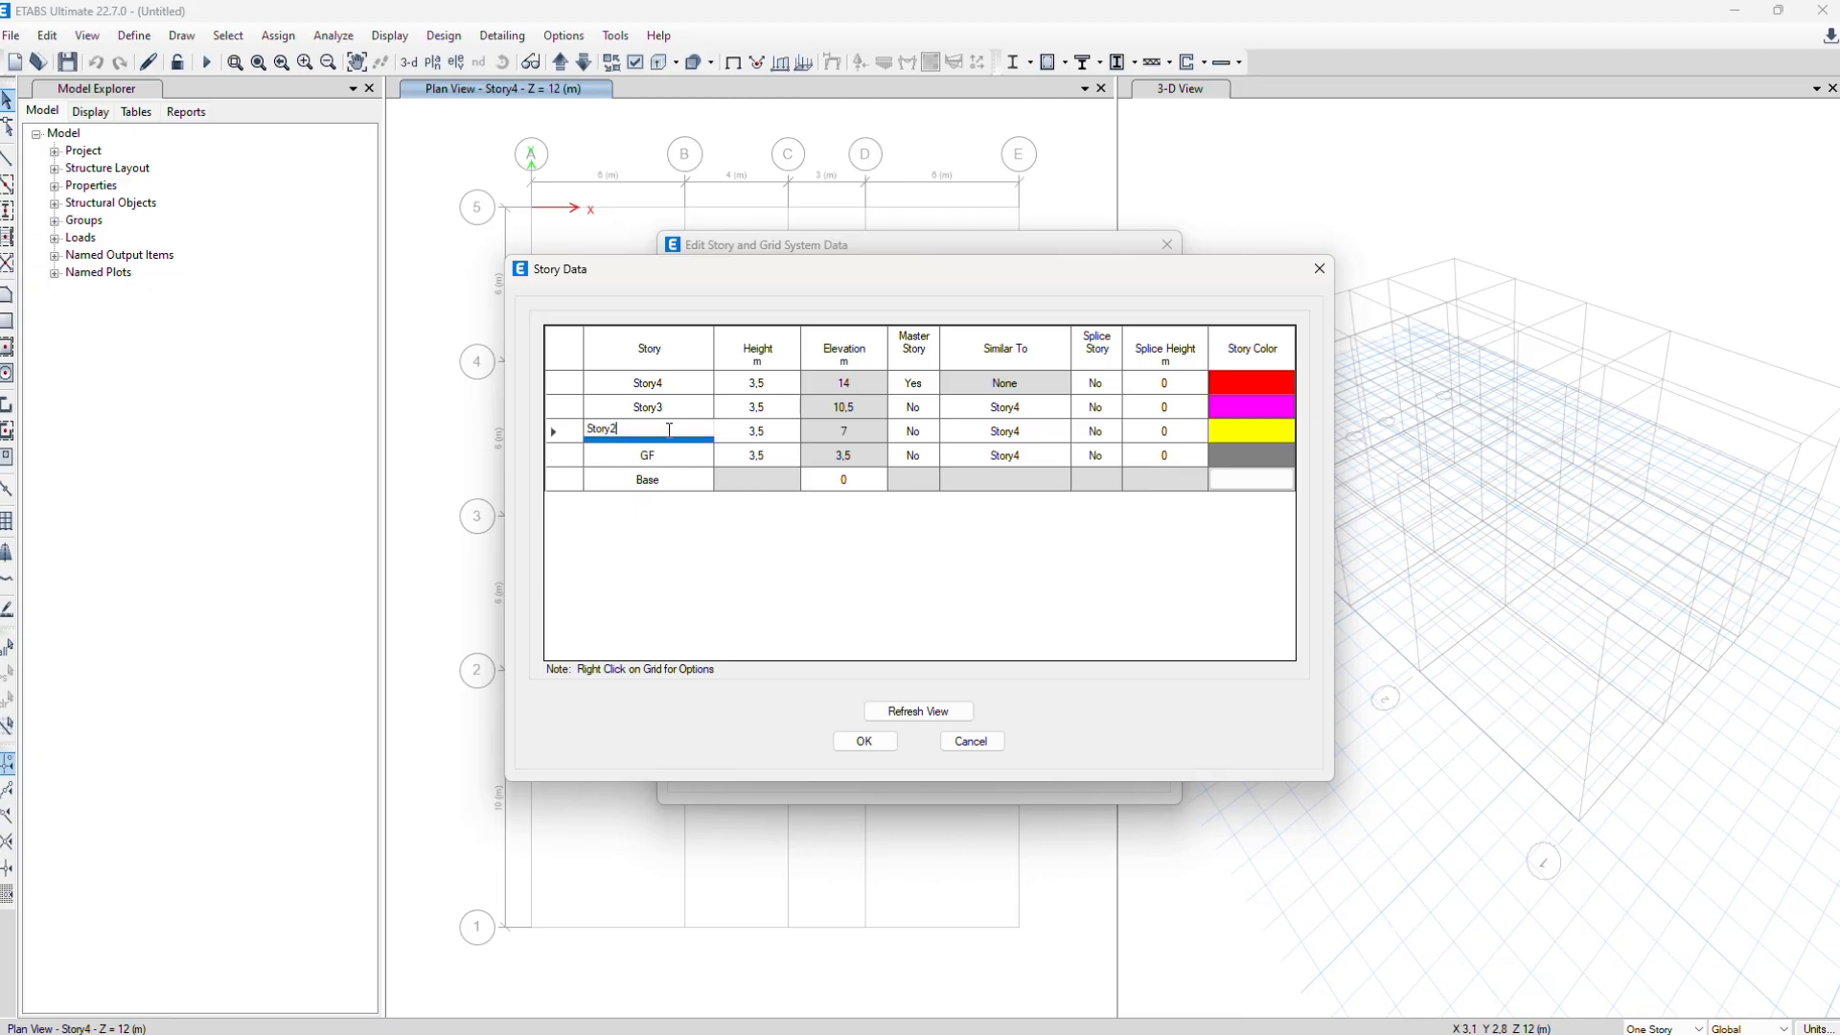
type("Lantai 1")
key("Up")
type("Lantai 2")
key("Up")
type("Lantai 3")
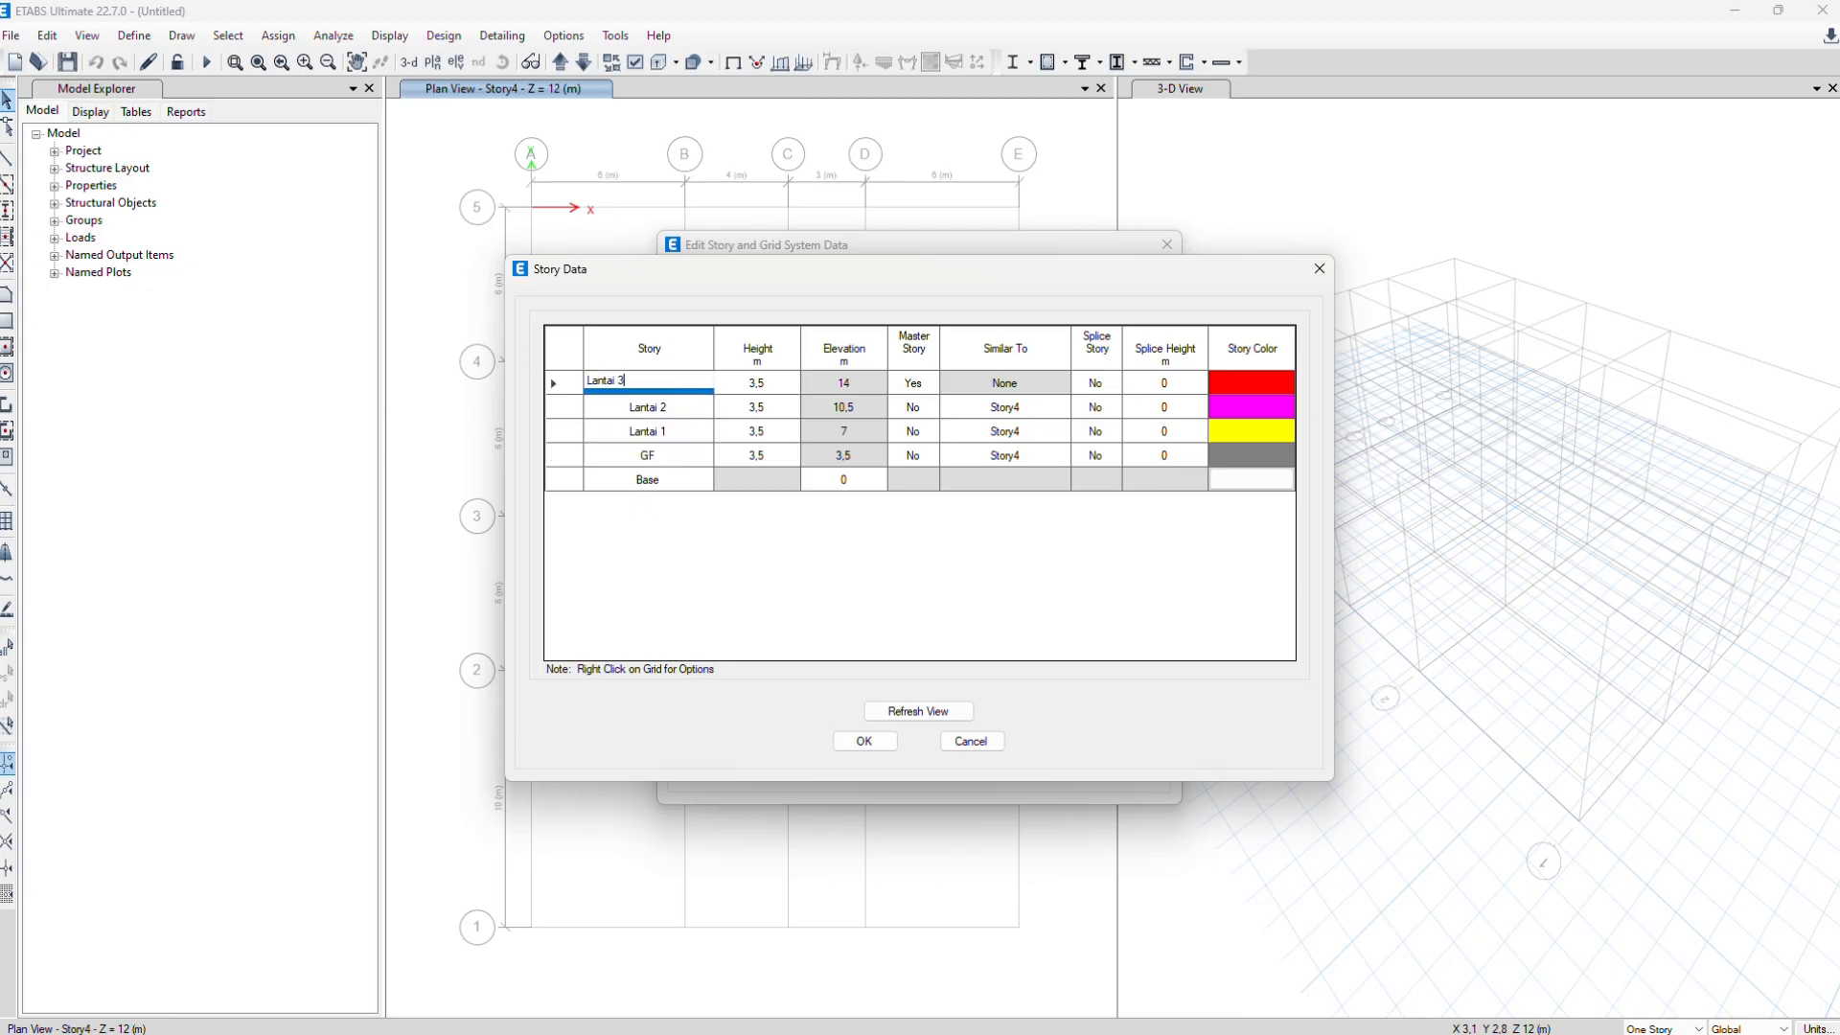
Add one story with a height of 3,5 m above Lantai 3
right_click(693, 538)
left_click(971, 604)
left_click(998, 428)
type(",5")
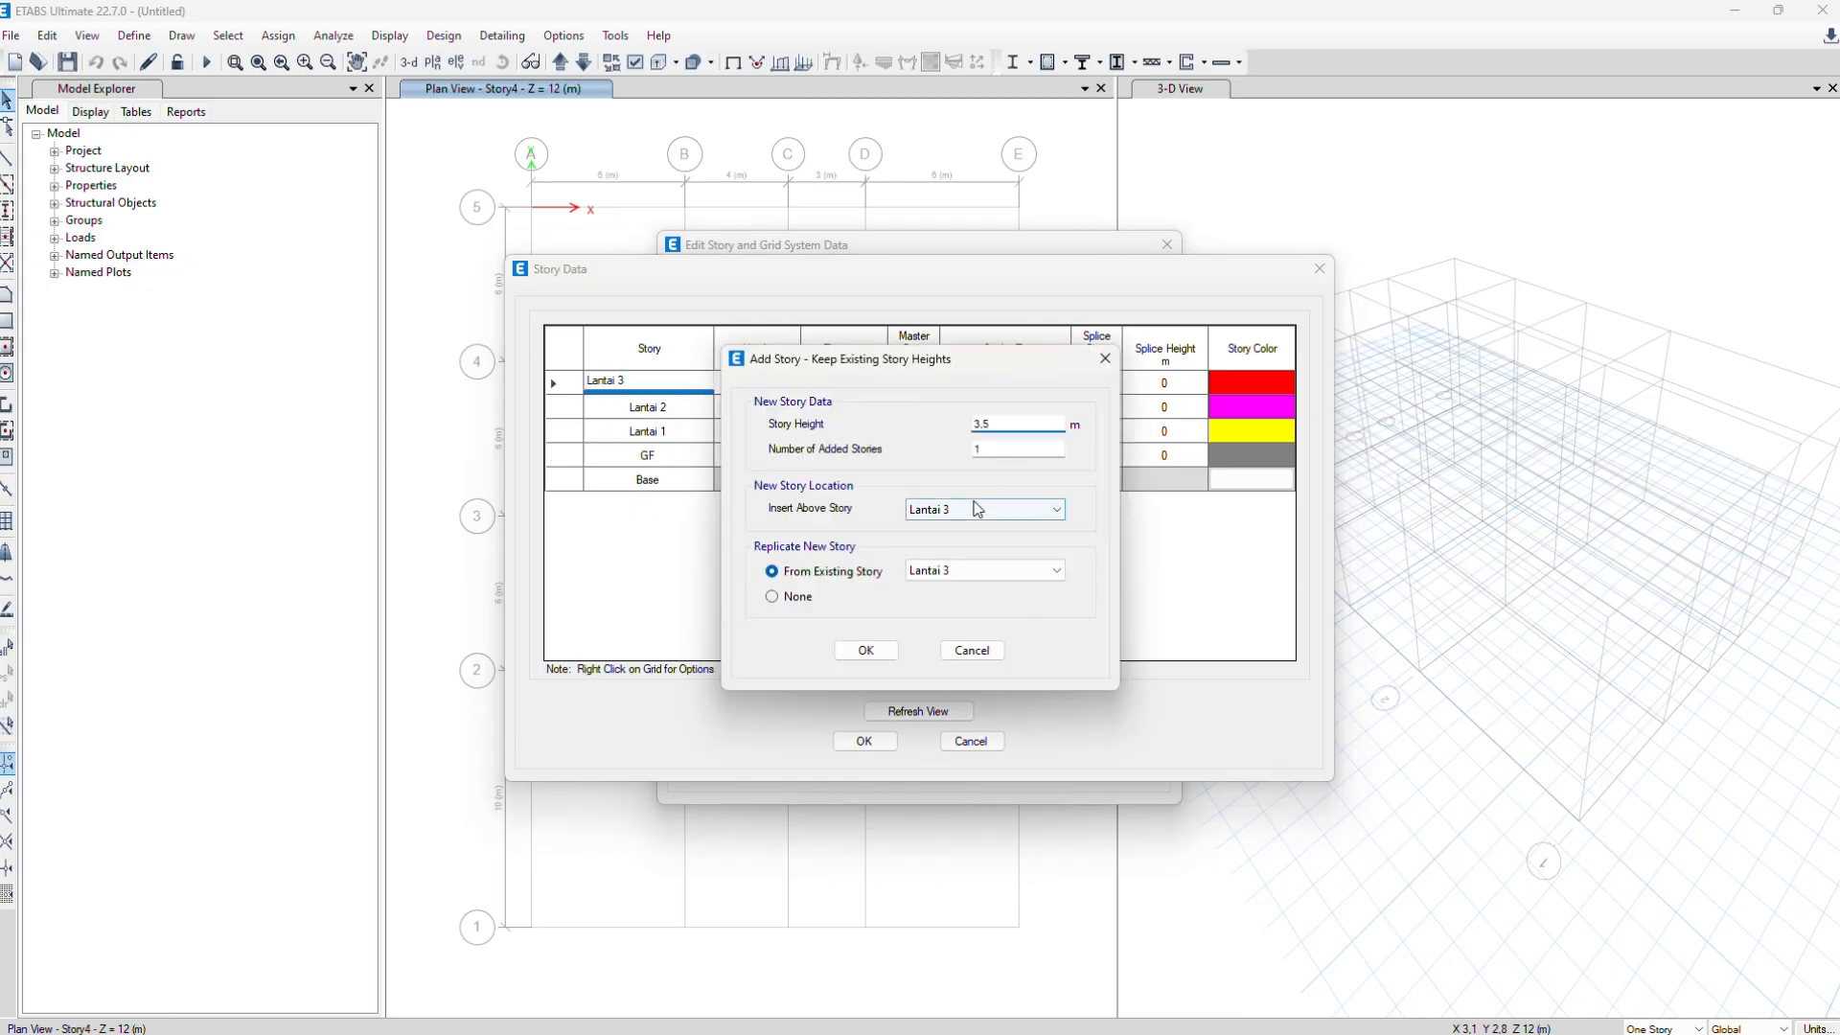
left_click(865, 643)
Add another 3,5 m story on top and name the two new stories Lantai 4 and Dag, from lower to upper
right_click(848, 605)
mouse_move(901, 653)
left_click(1150, 654)
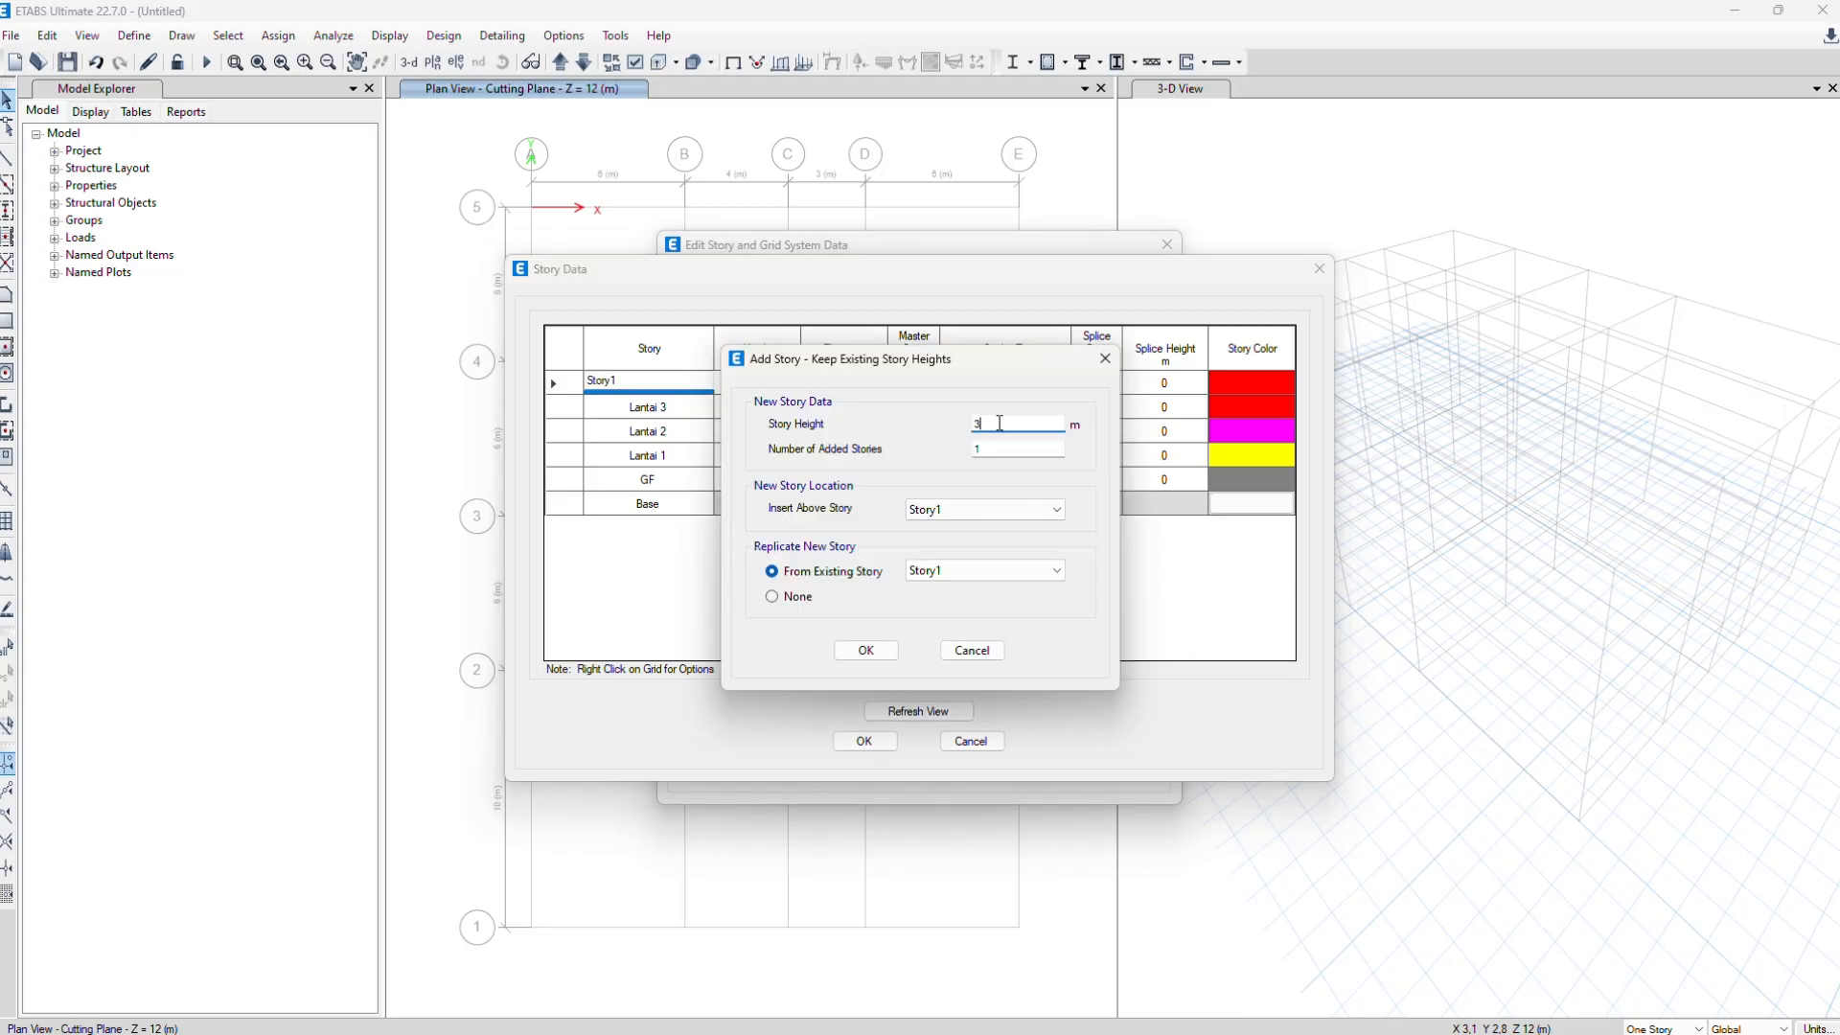
left_click(865, 644)
key("Up")
type("Dag")
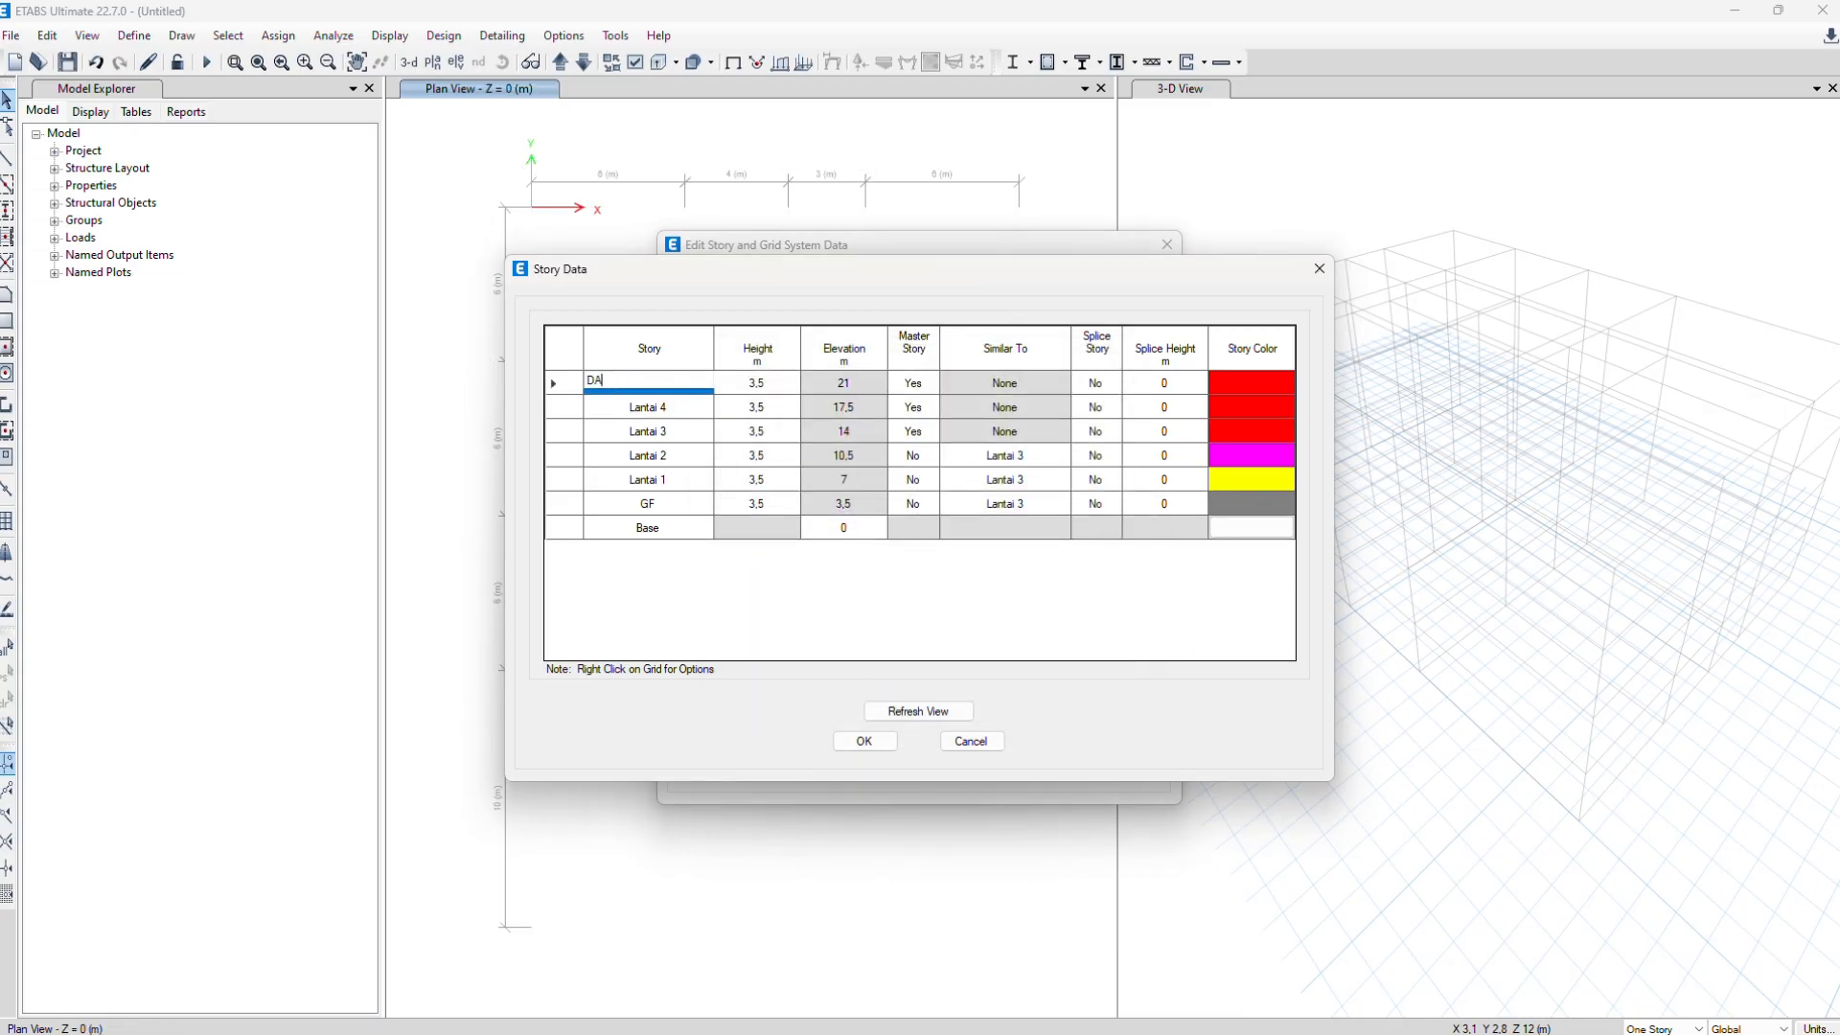
Color story Lantai 4 blue and story Dag green, and apply the story data to the model
left_click(1242, 415)
left_click(822, 365)
left_click(736, 539)
left_click(1249, 384)
left_click(798, 323)
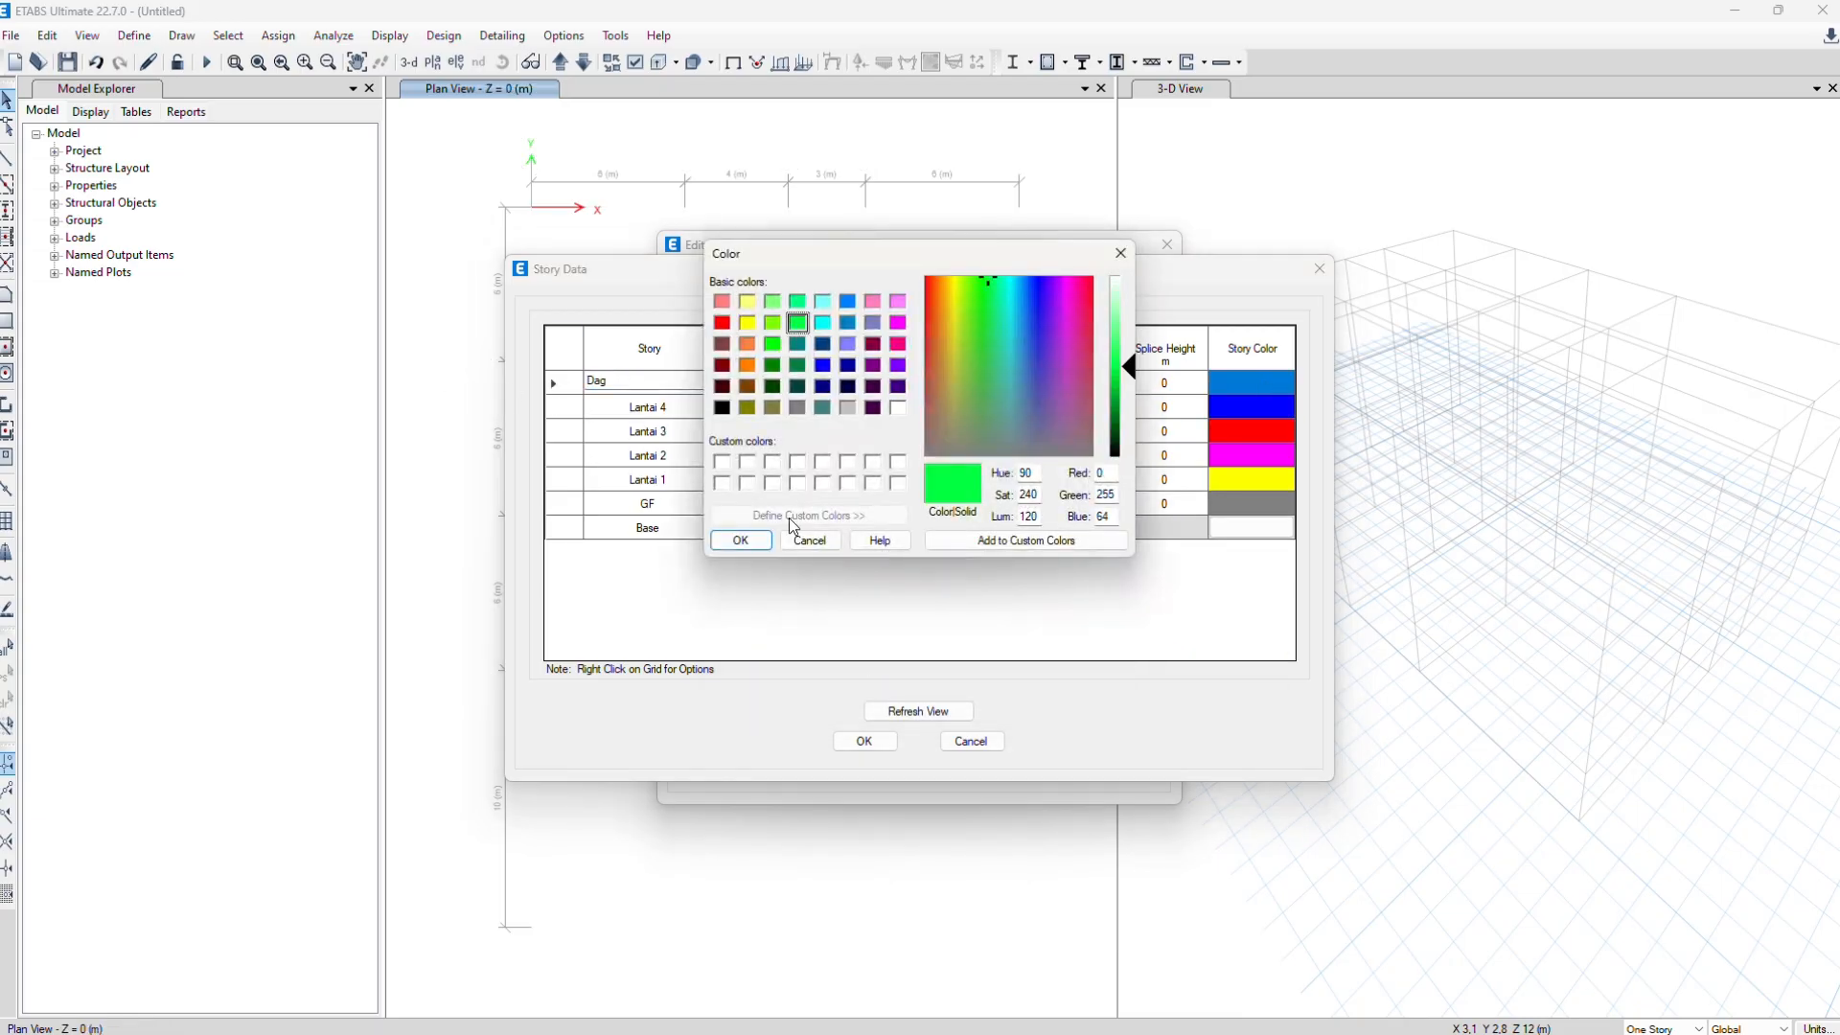
left_click(745, 540)
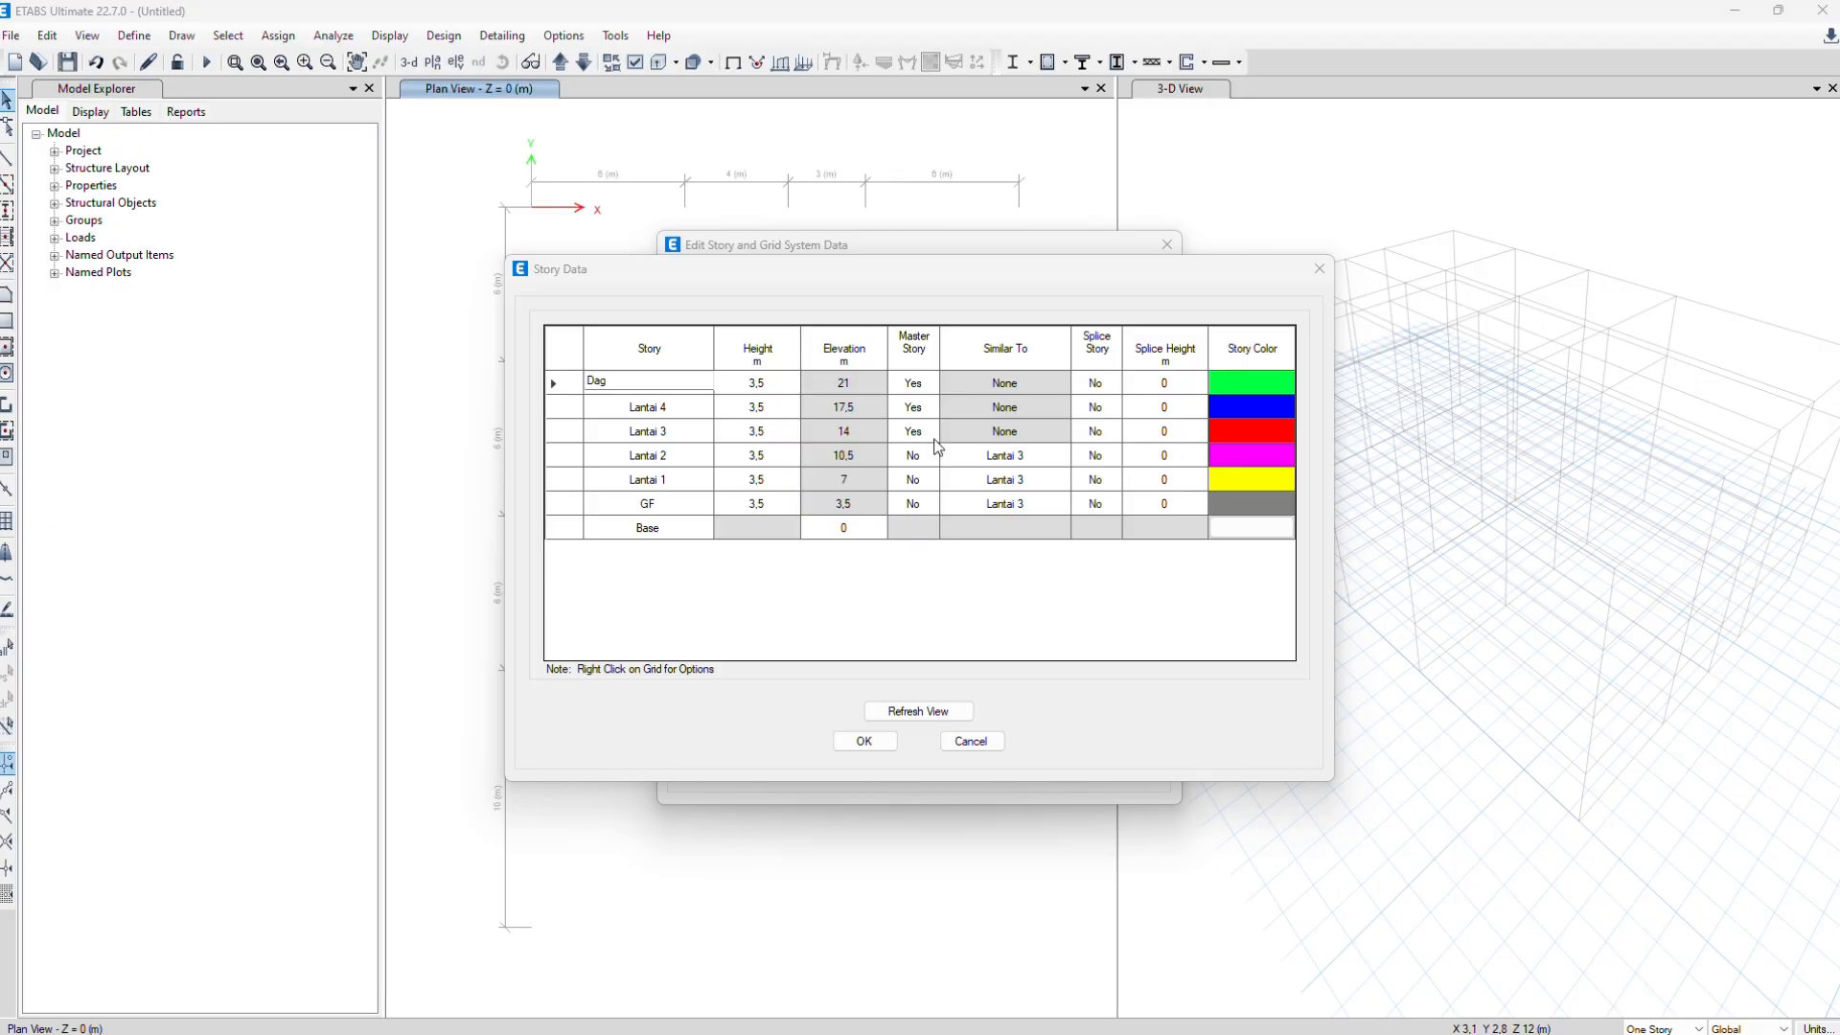
left_click(847, 744)
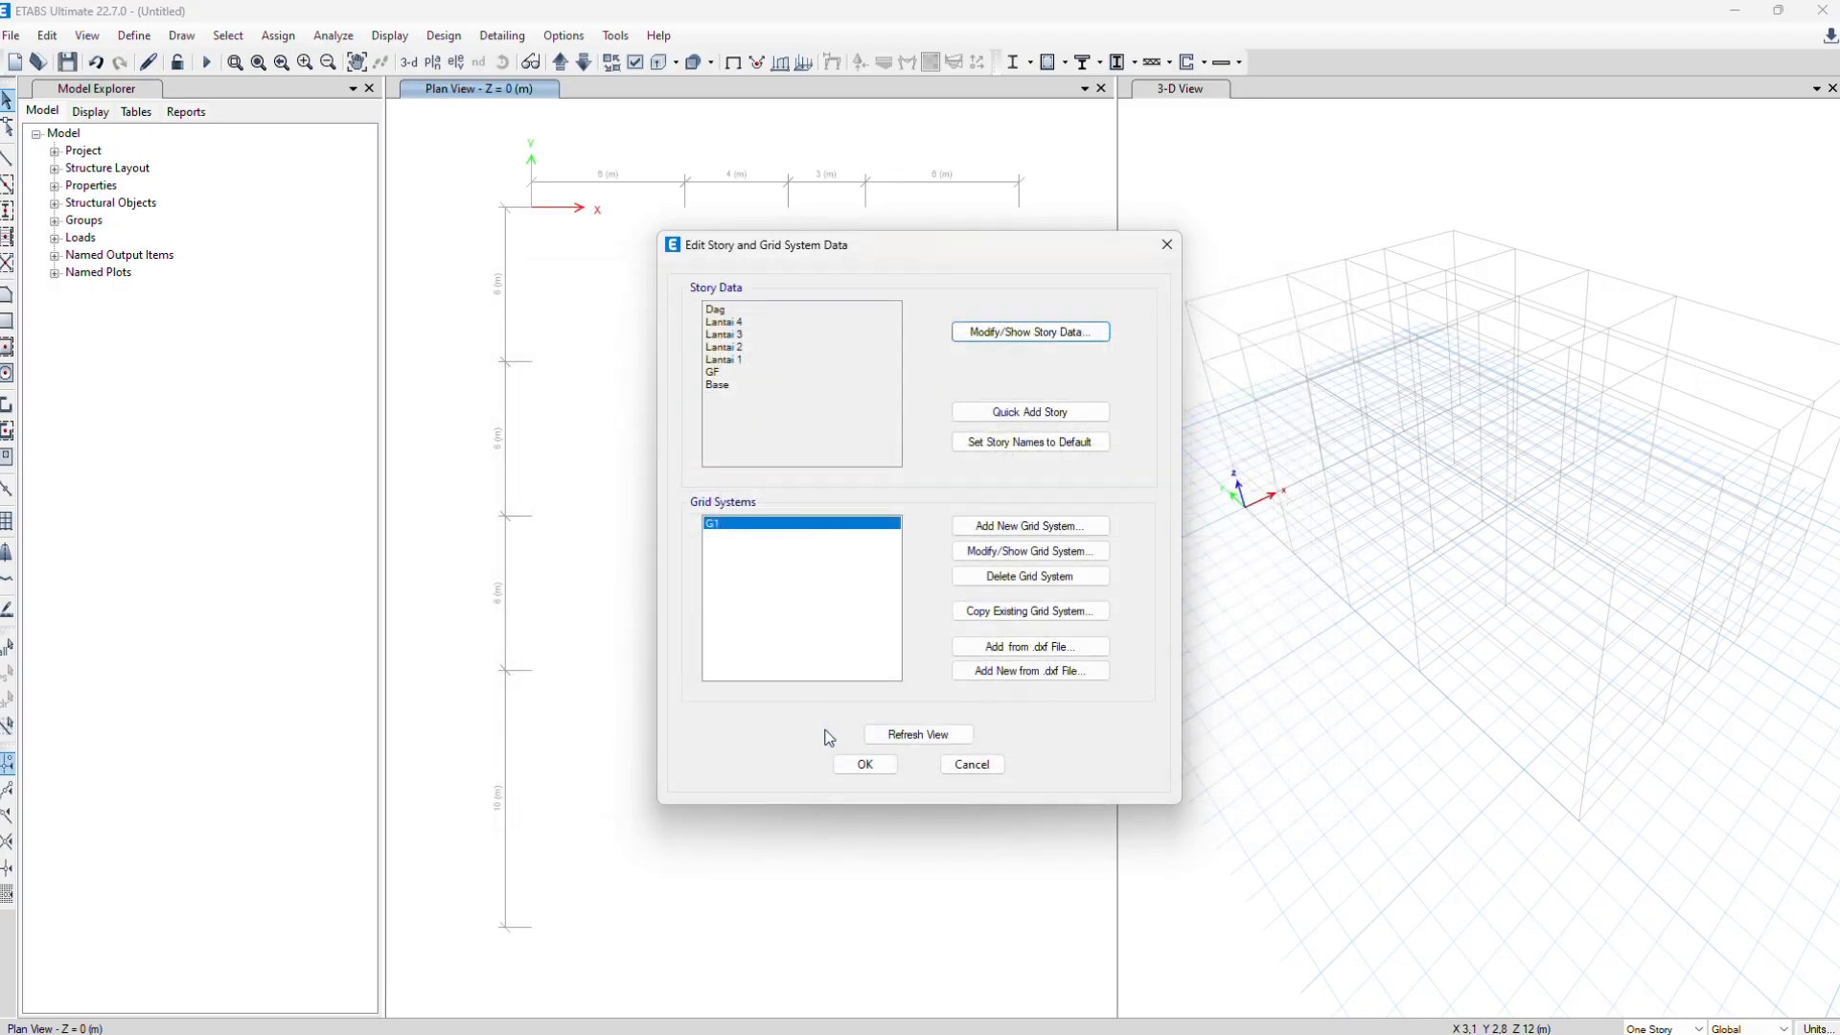
left_click(835, 765)
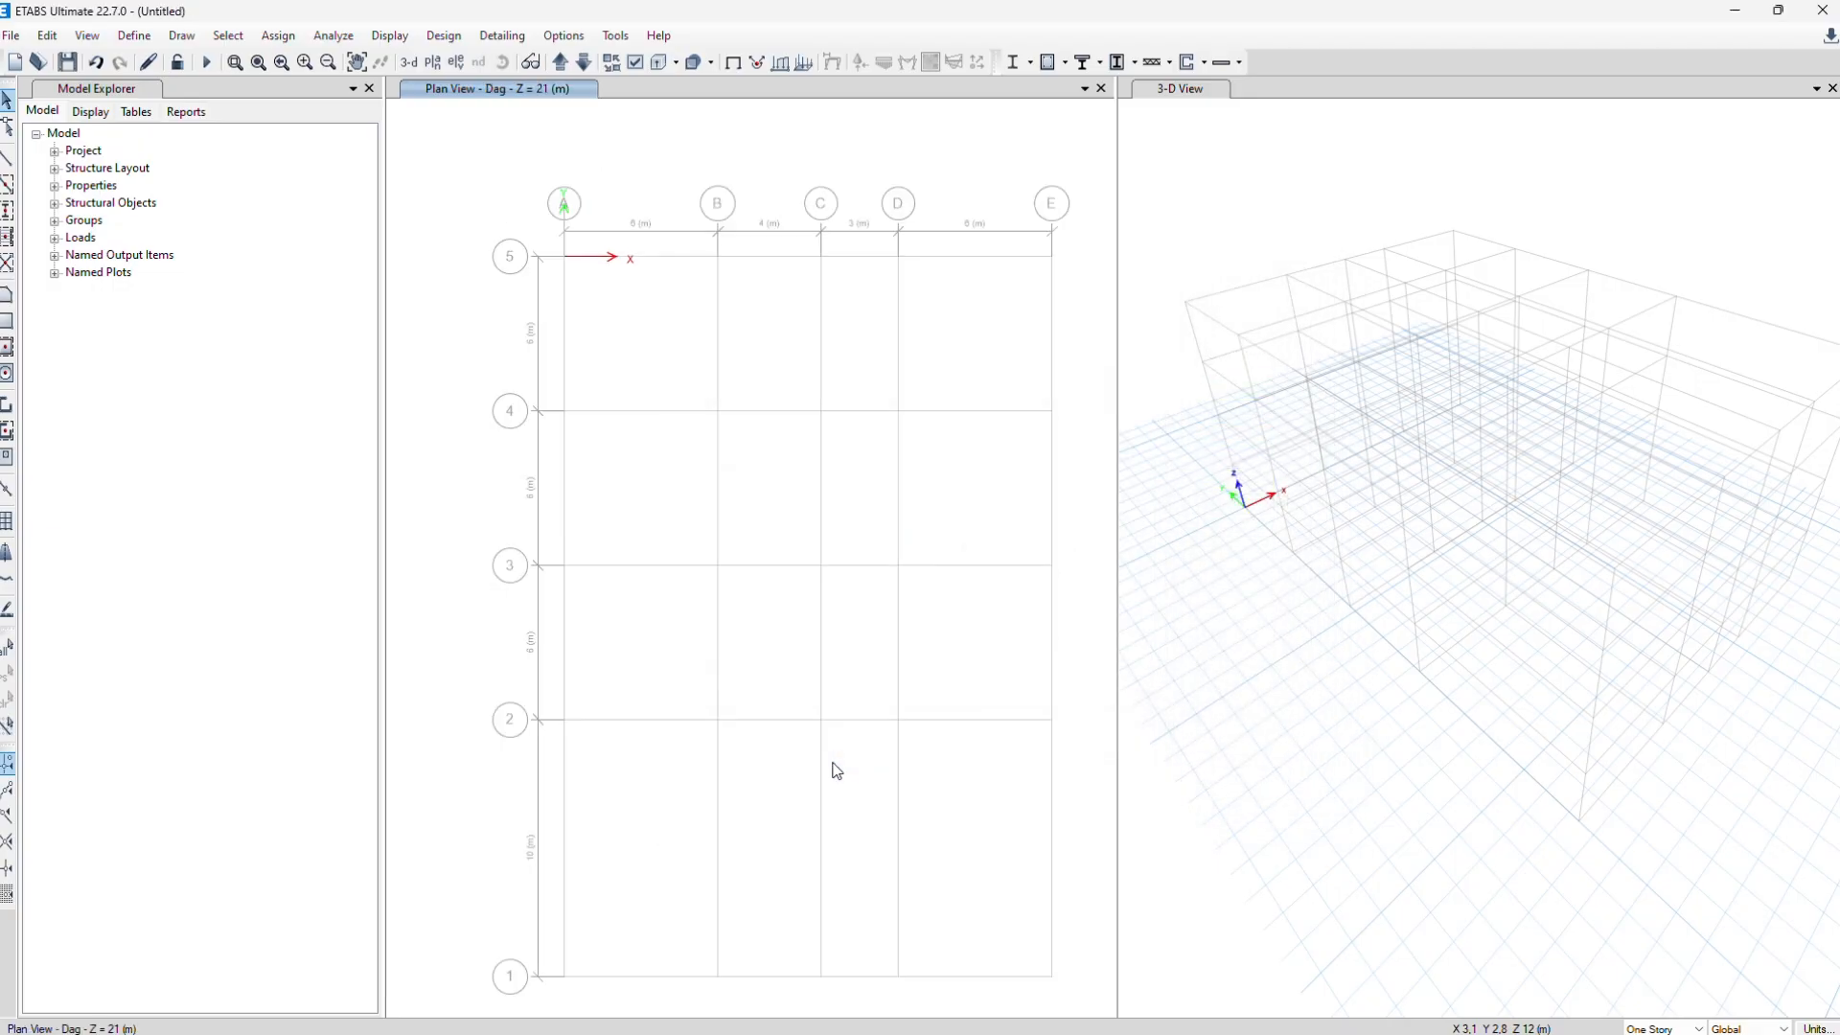
middle_click_drag(1302, 597, 1288, 470)
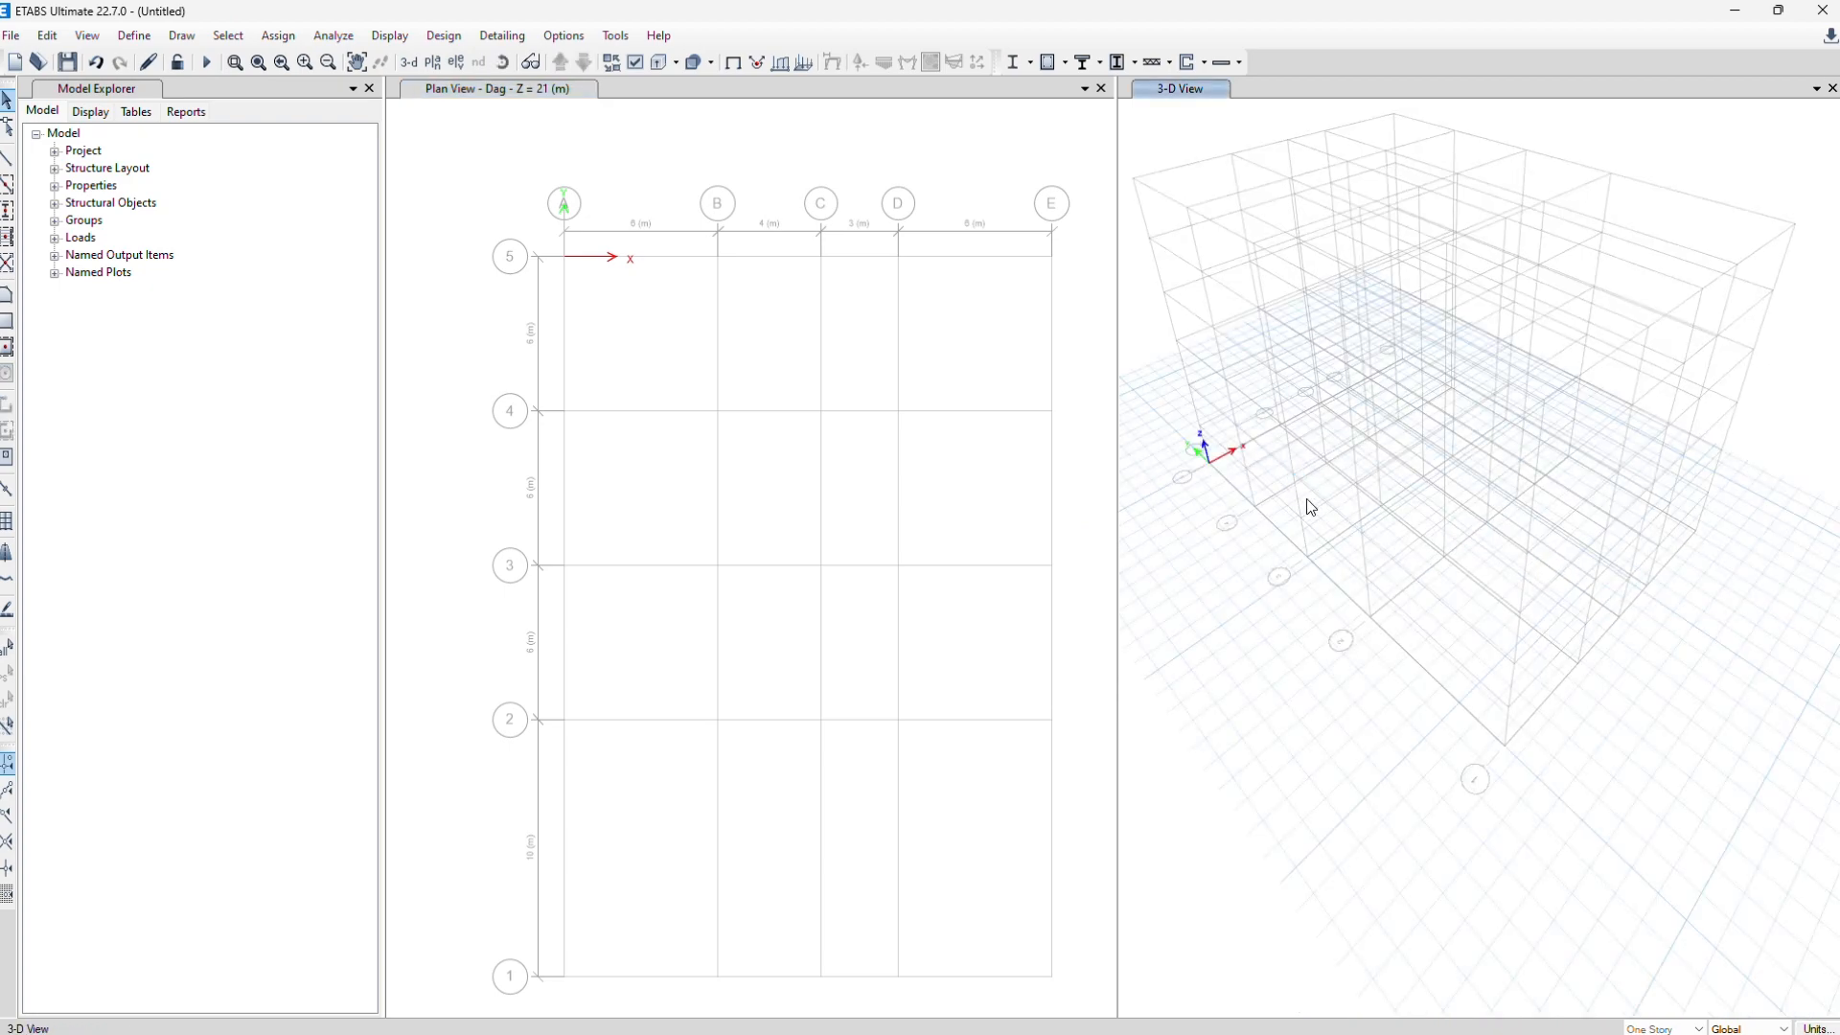
middle_click_drag(1399, 570, 1389, 616)
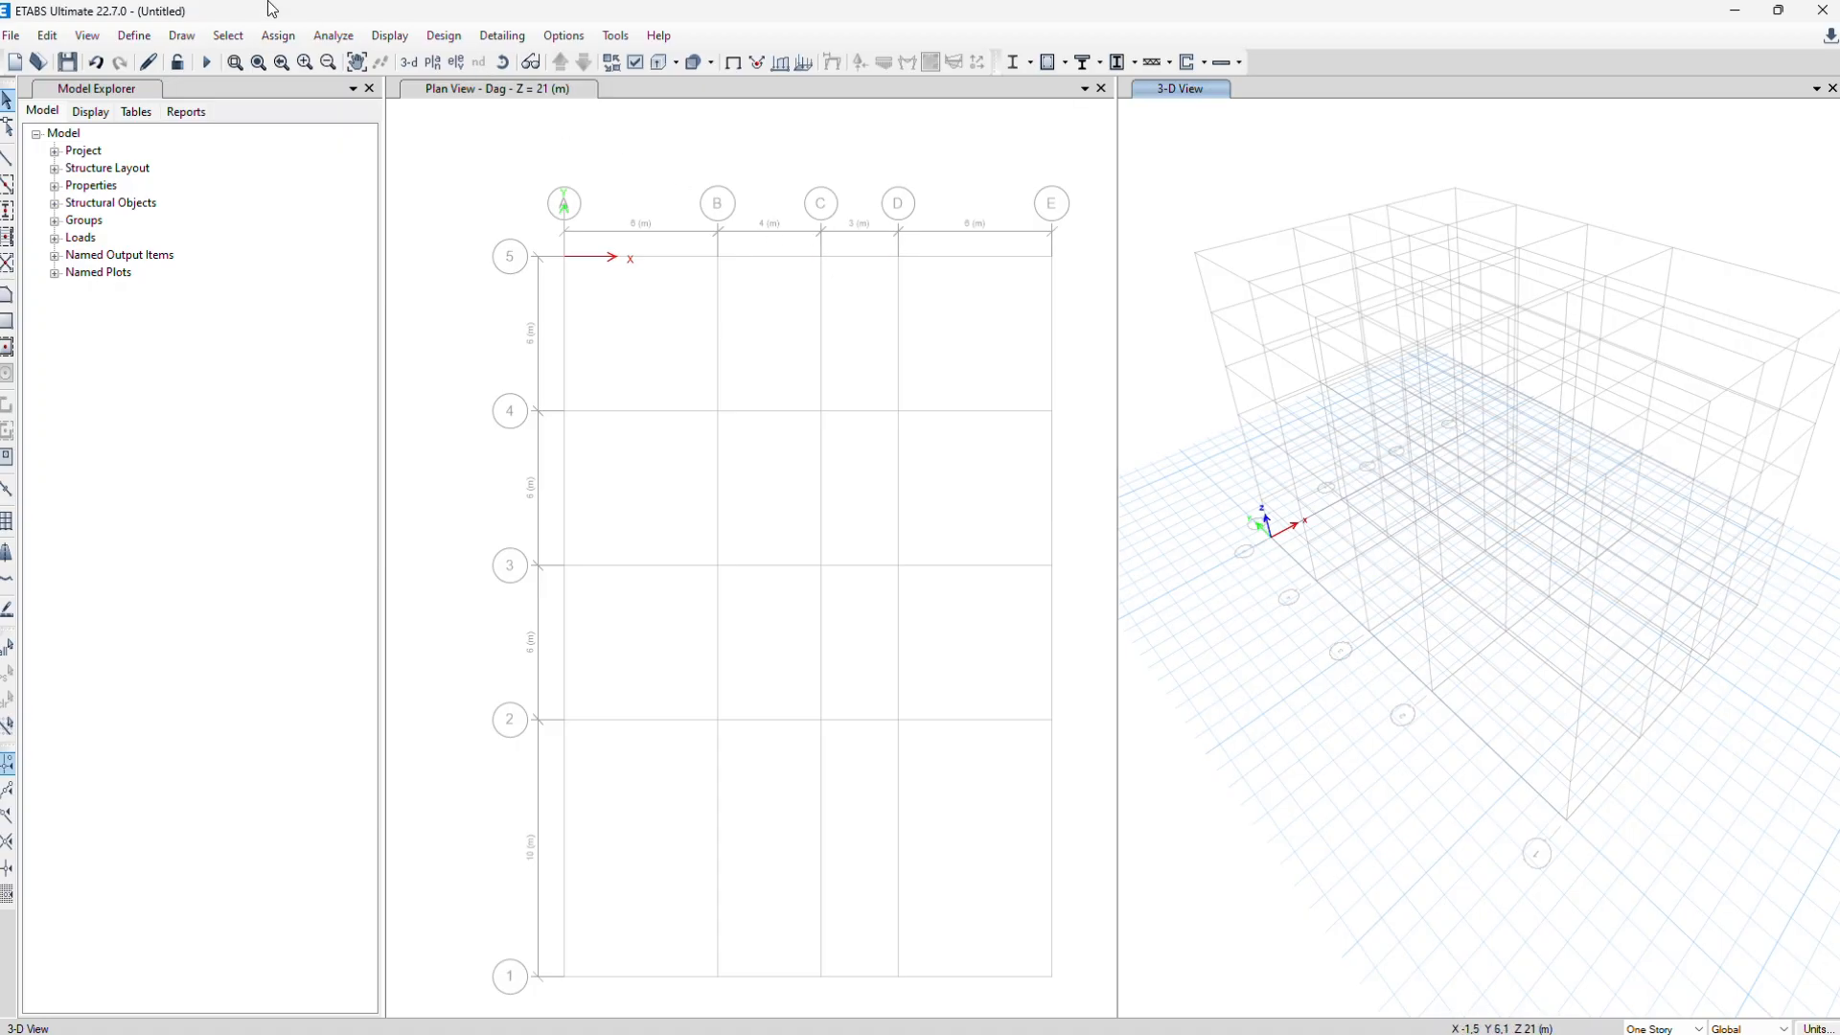
Add a new United States concrete material with the Customary standard and grade f'c 4000 psi
left_click(135, 37)
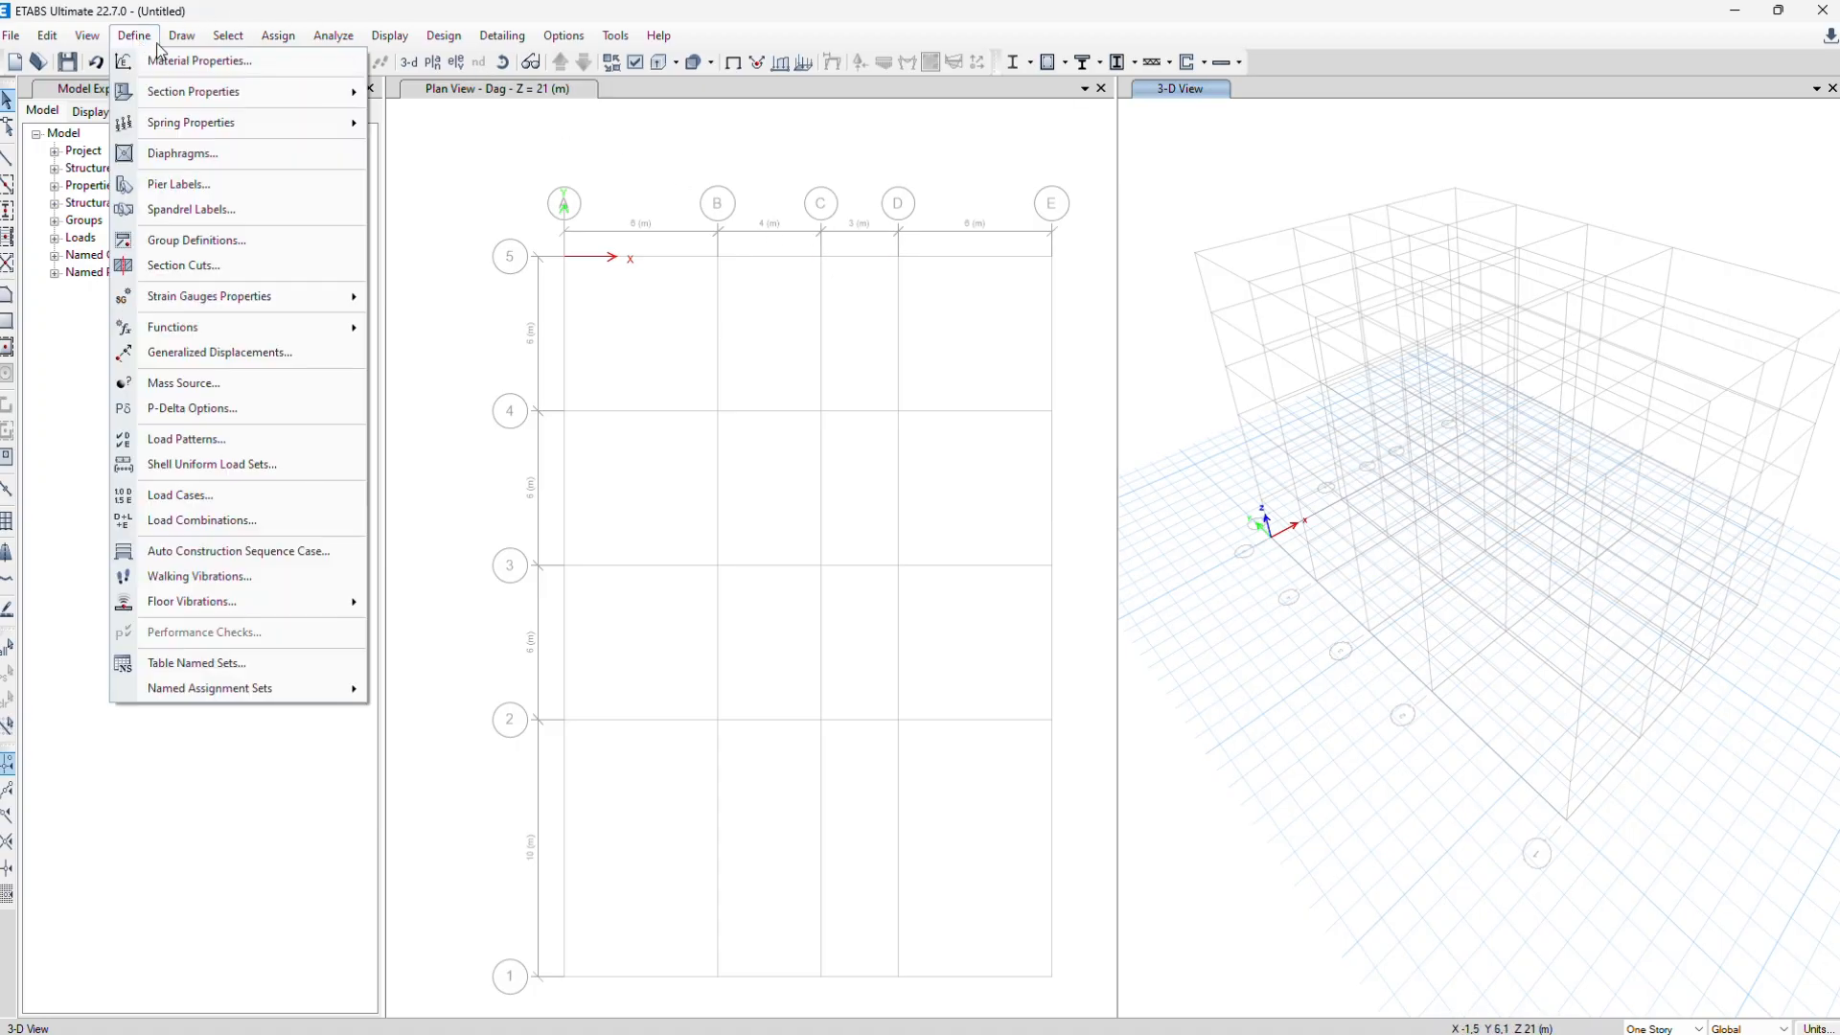
left_click(155, 59)
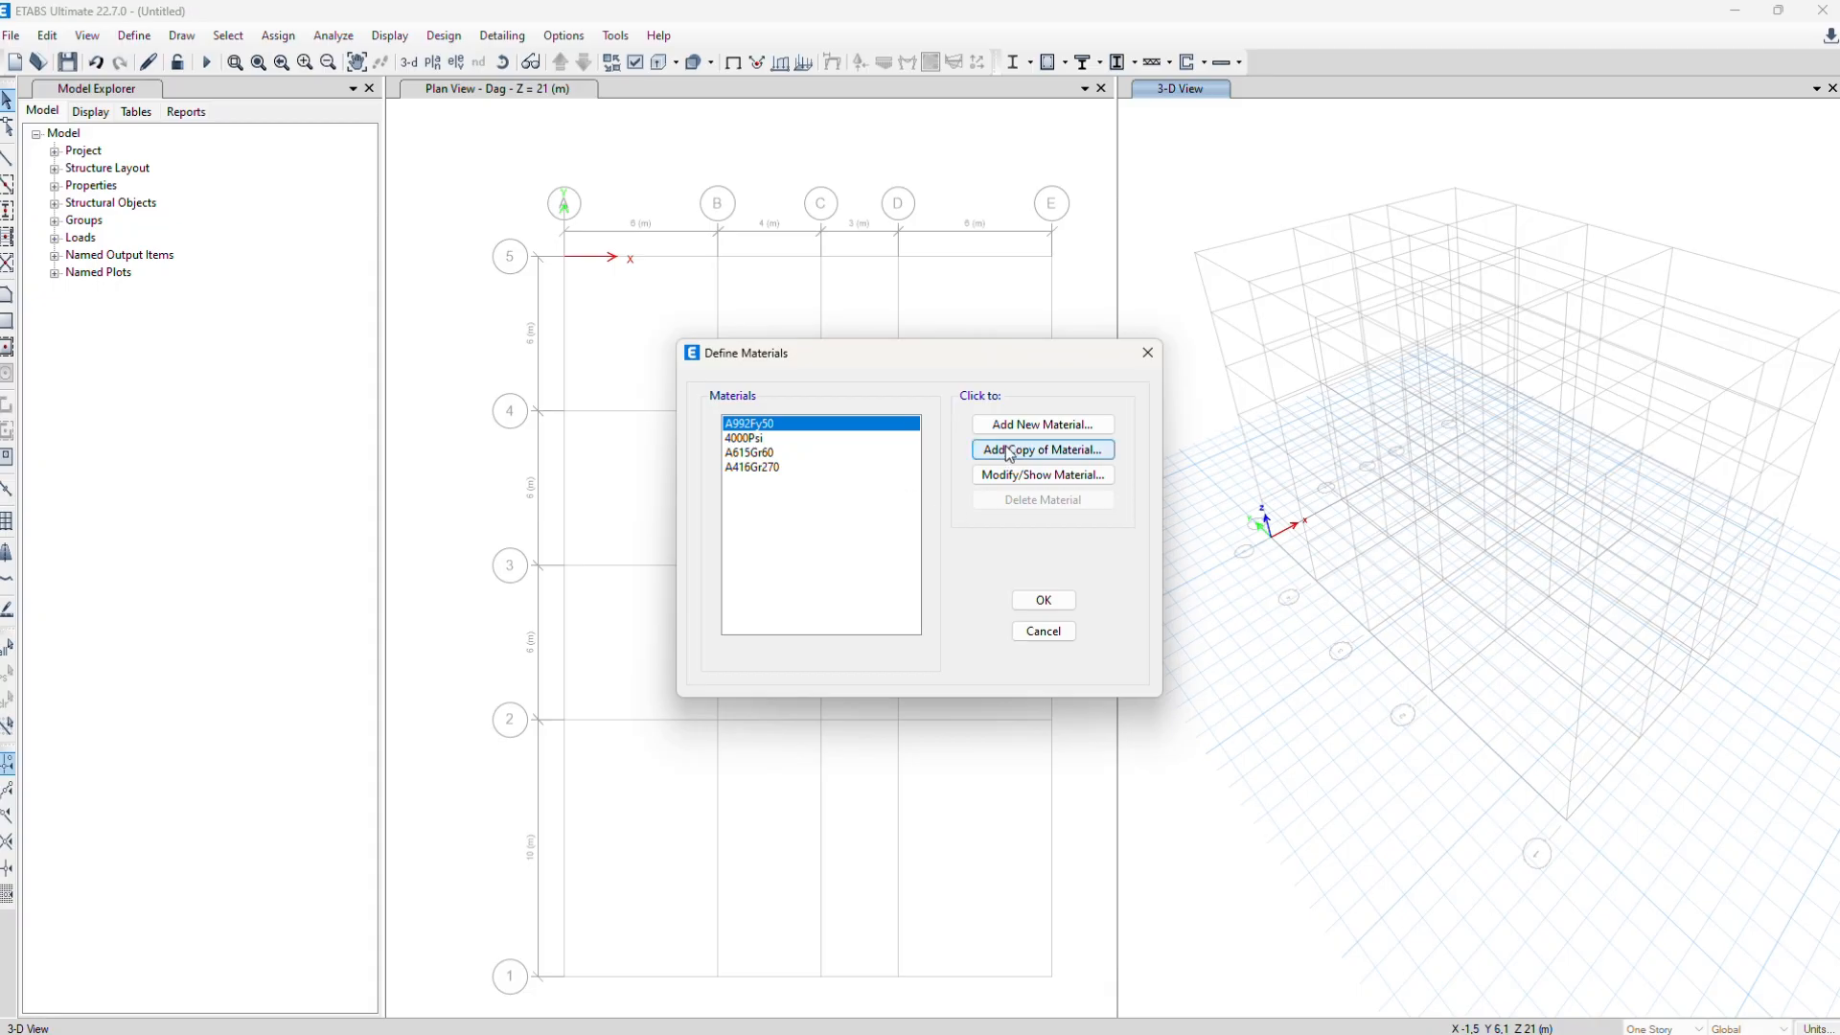
left_click(1008, 429)
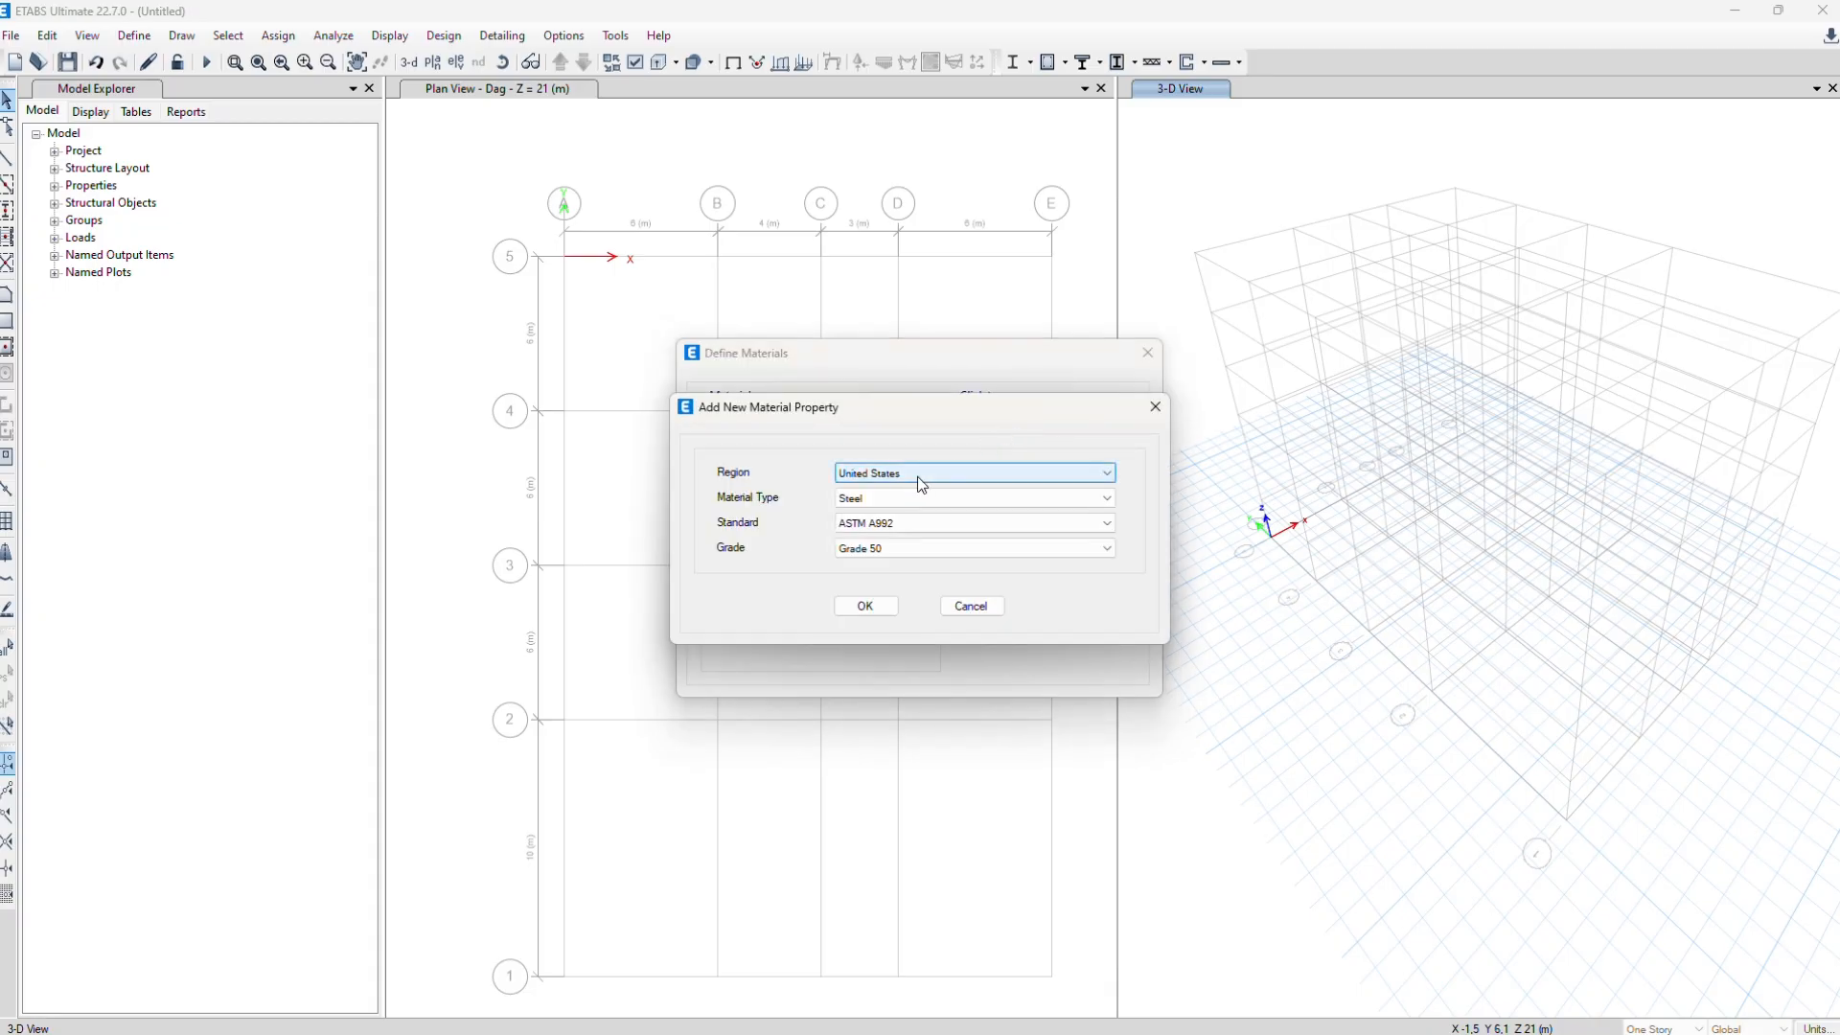
left_click(898, 494)
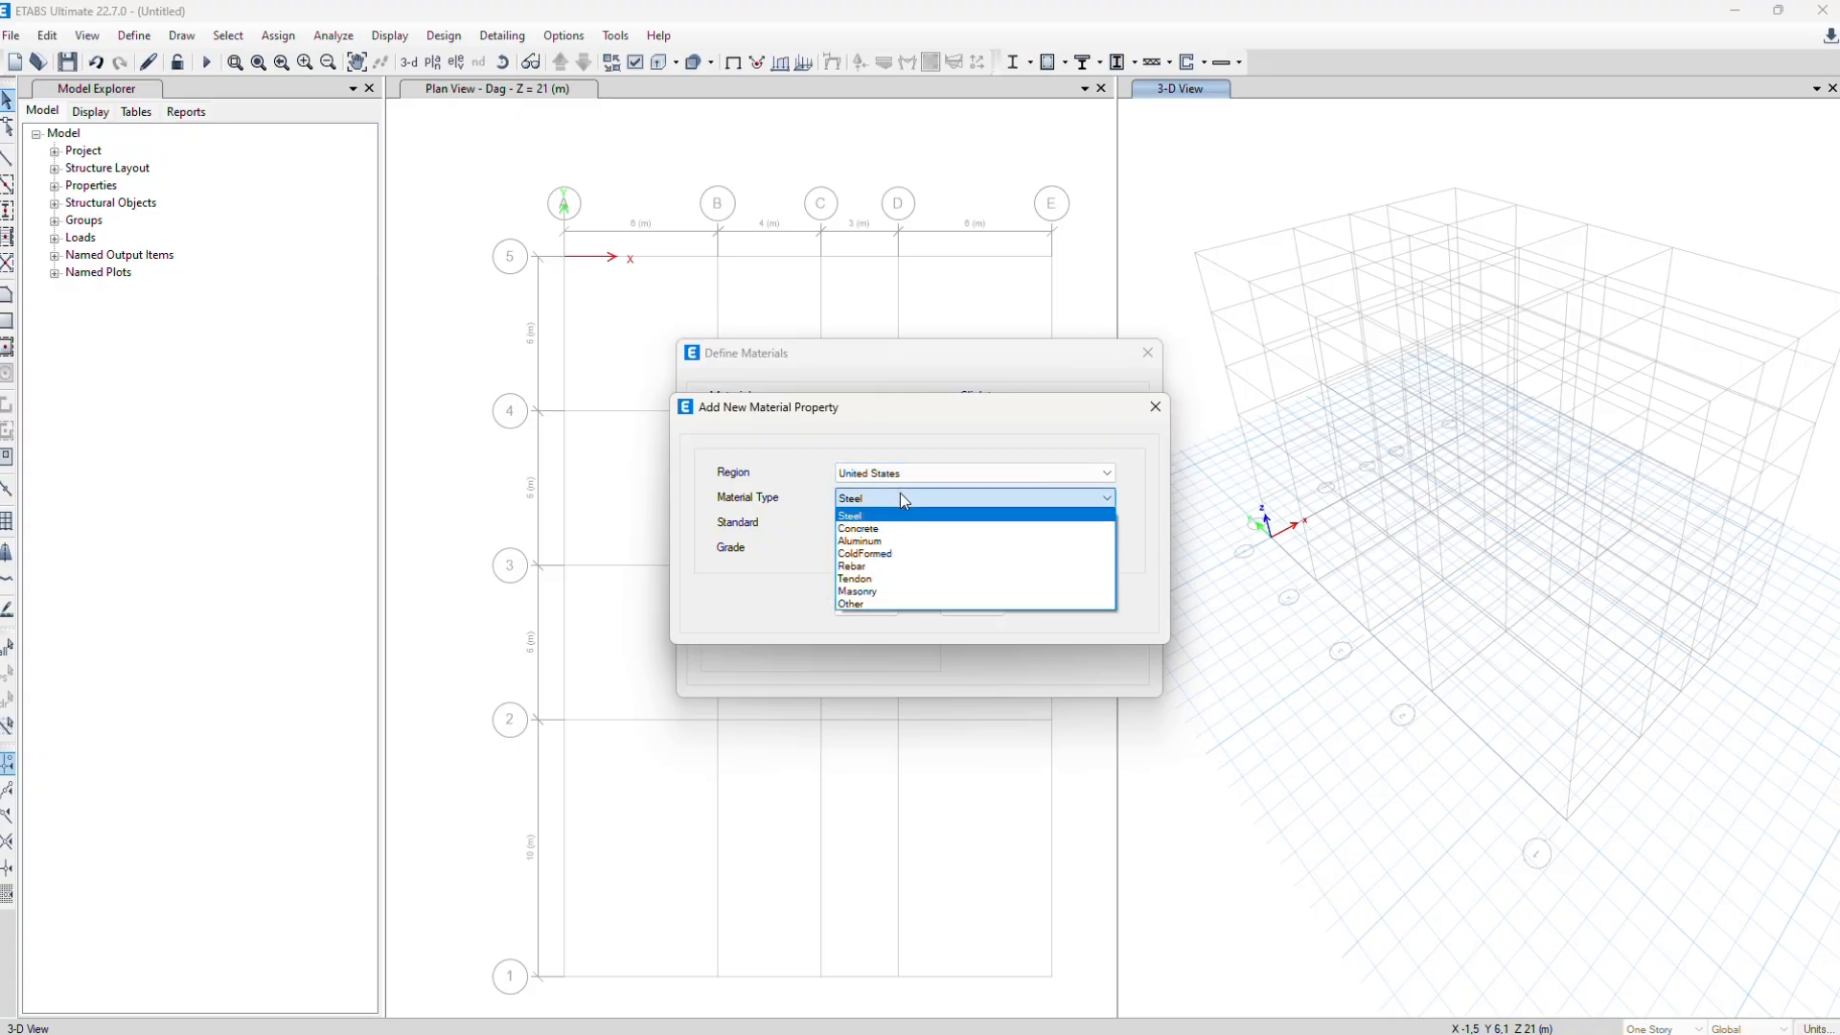
left_click(877, 529)
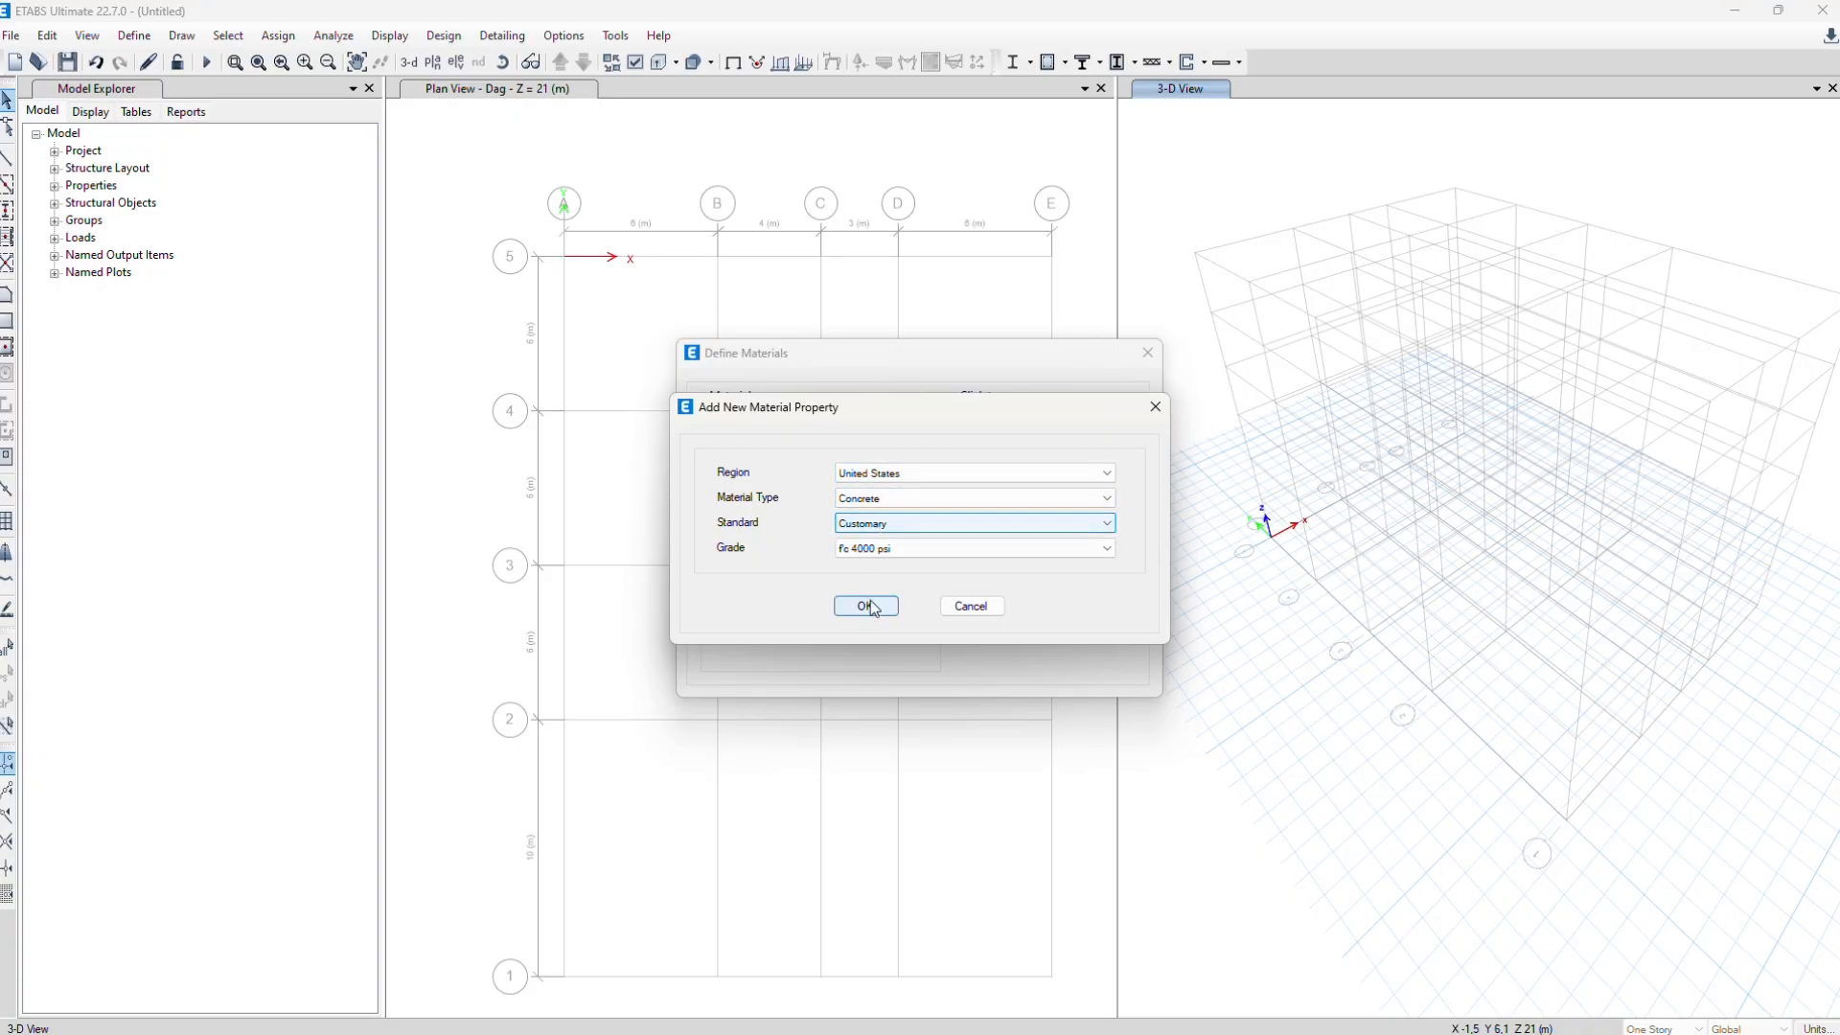
left_click(888, 554)
left_click(889, 553)
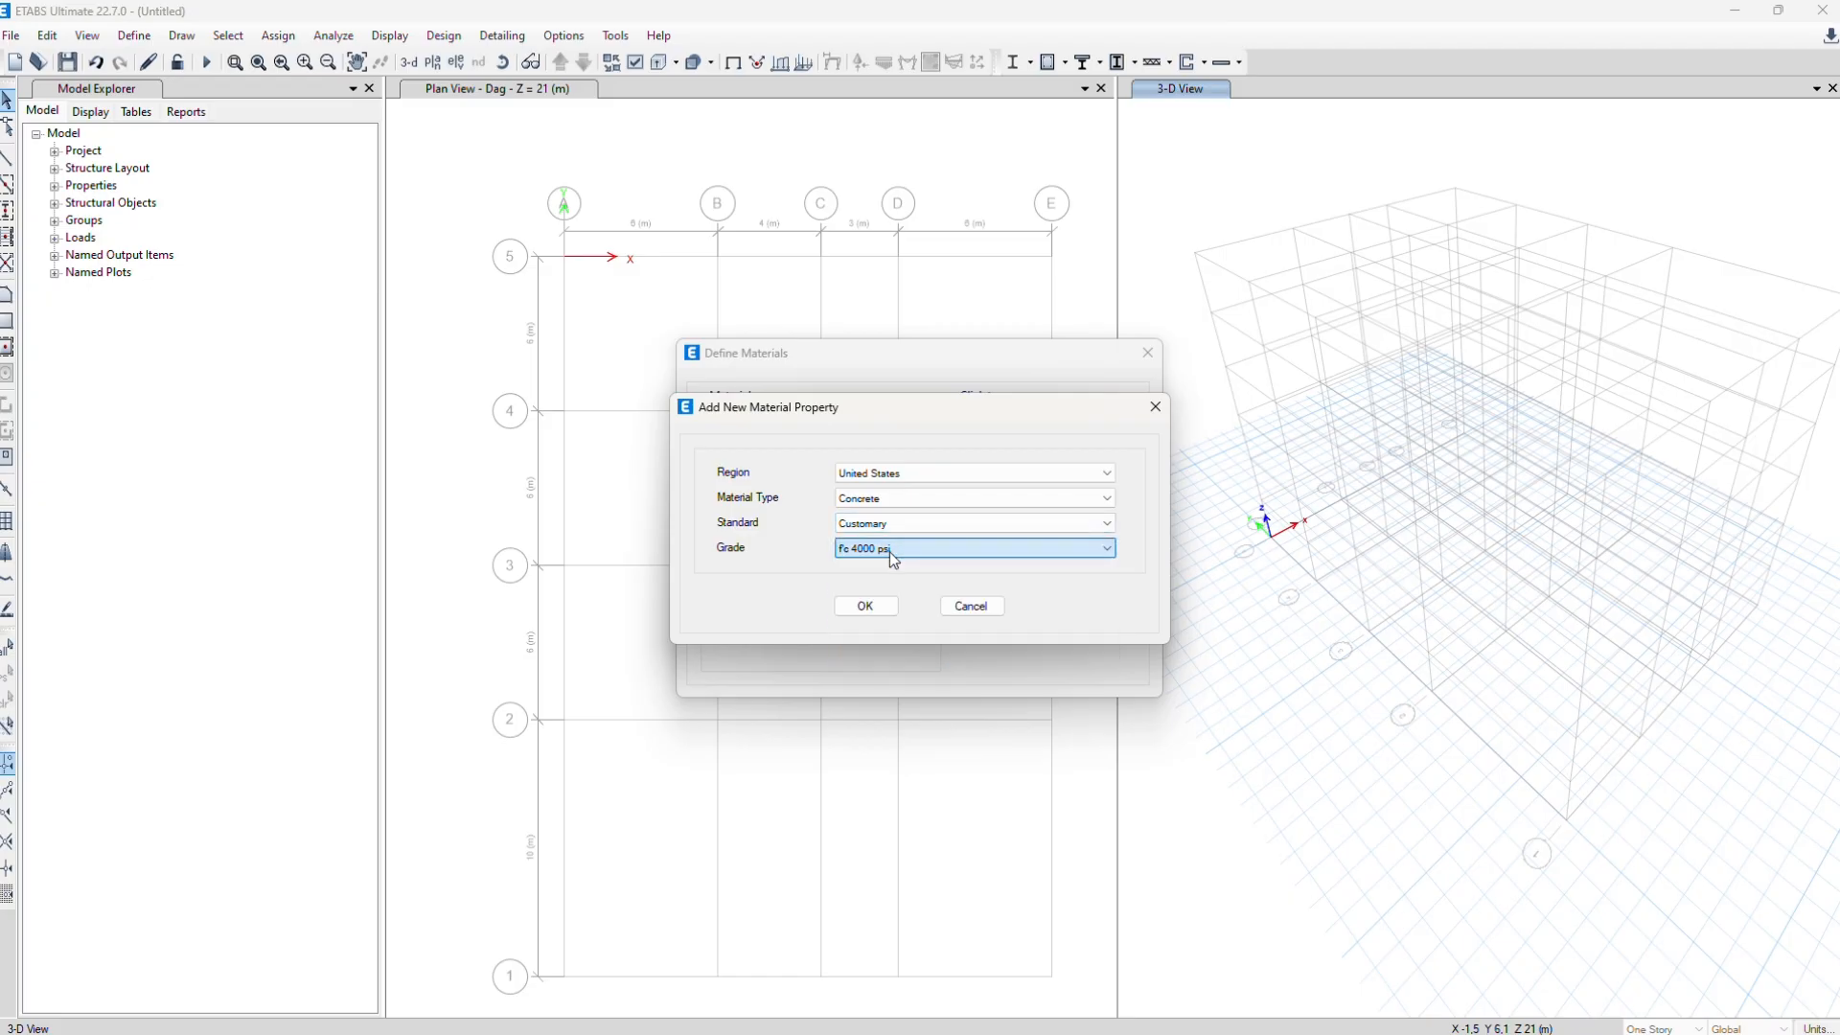
left_click(890, 521)
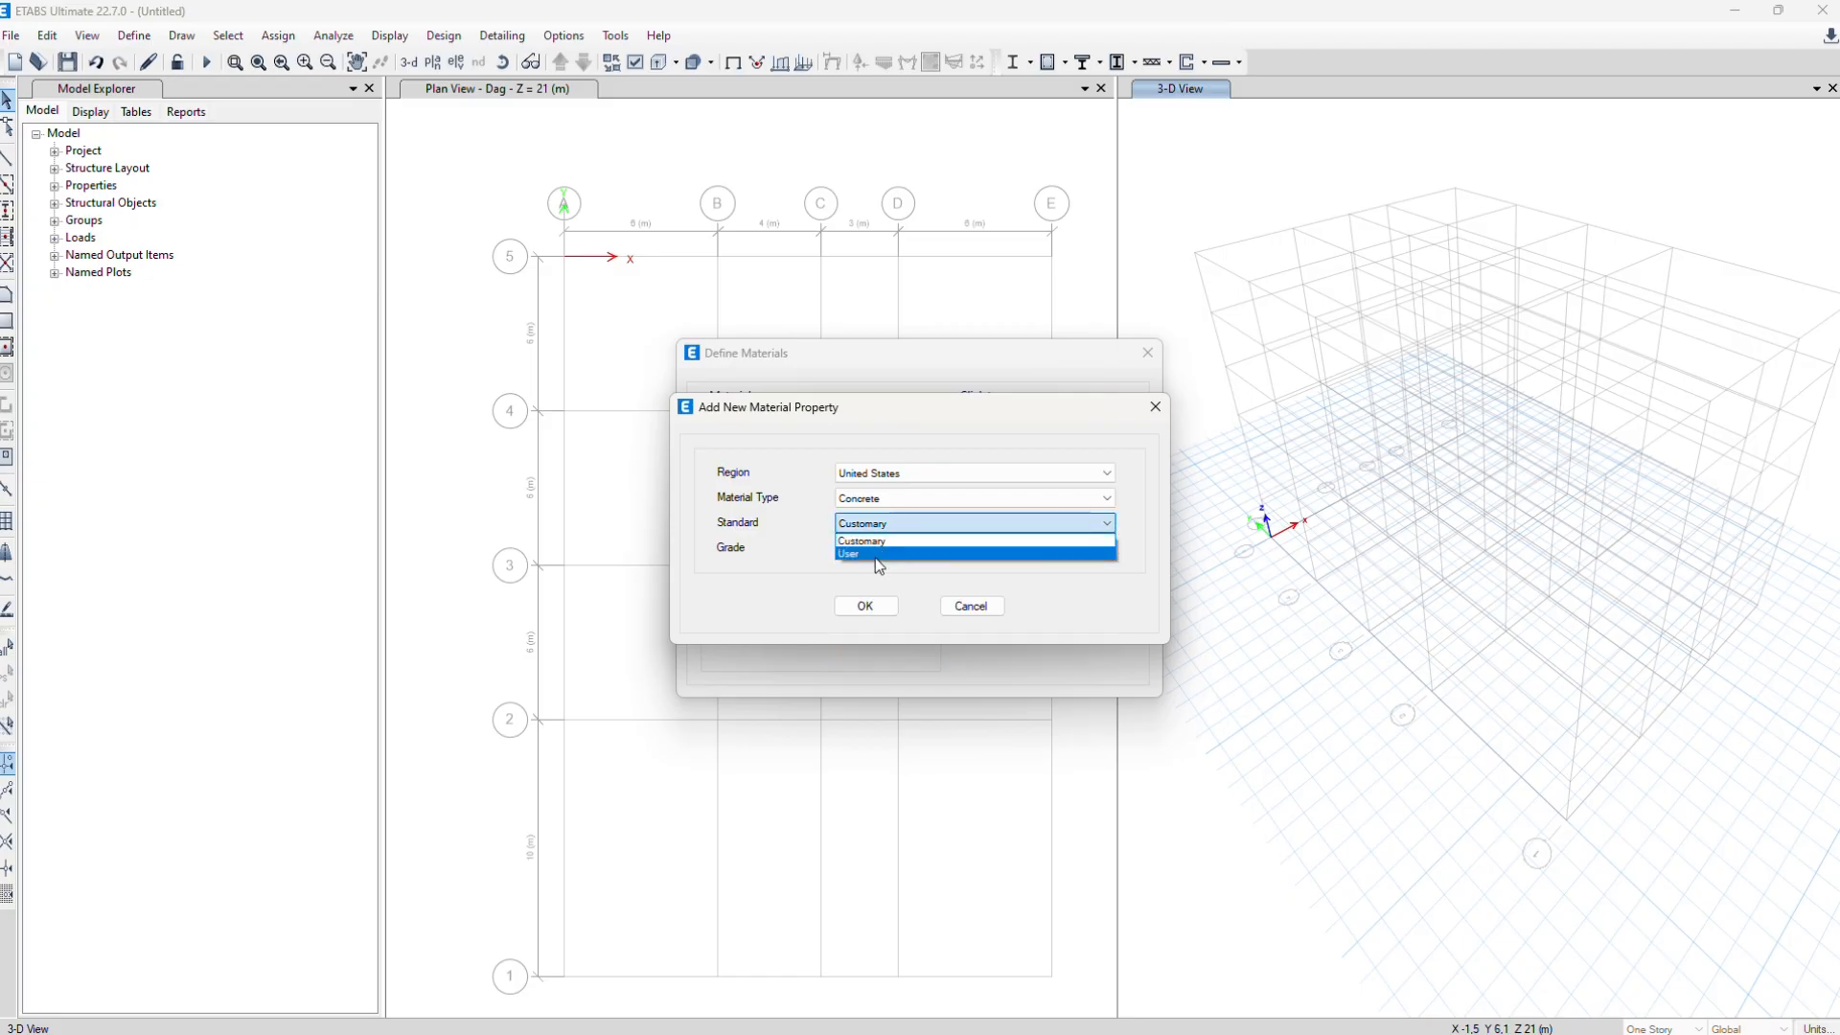
left_click(876, 556)
left_click(865, 606)
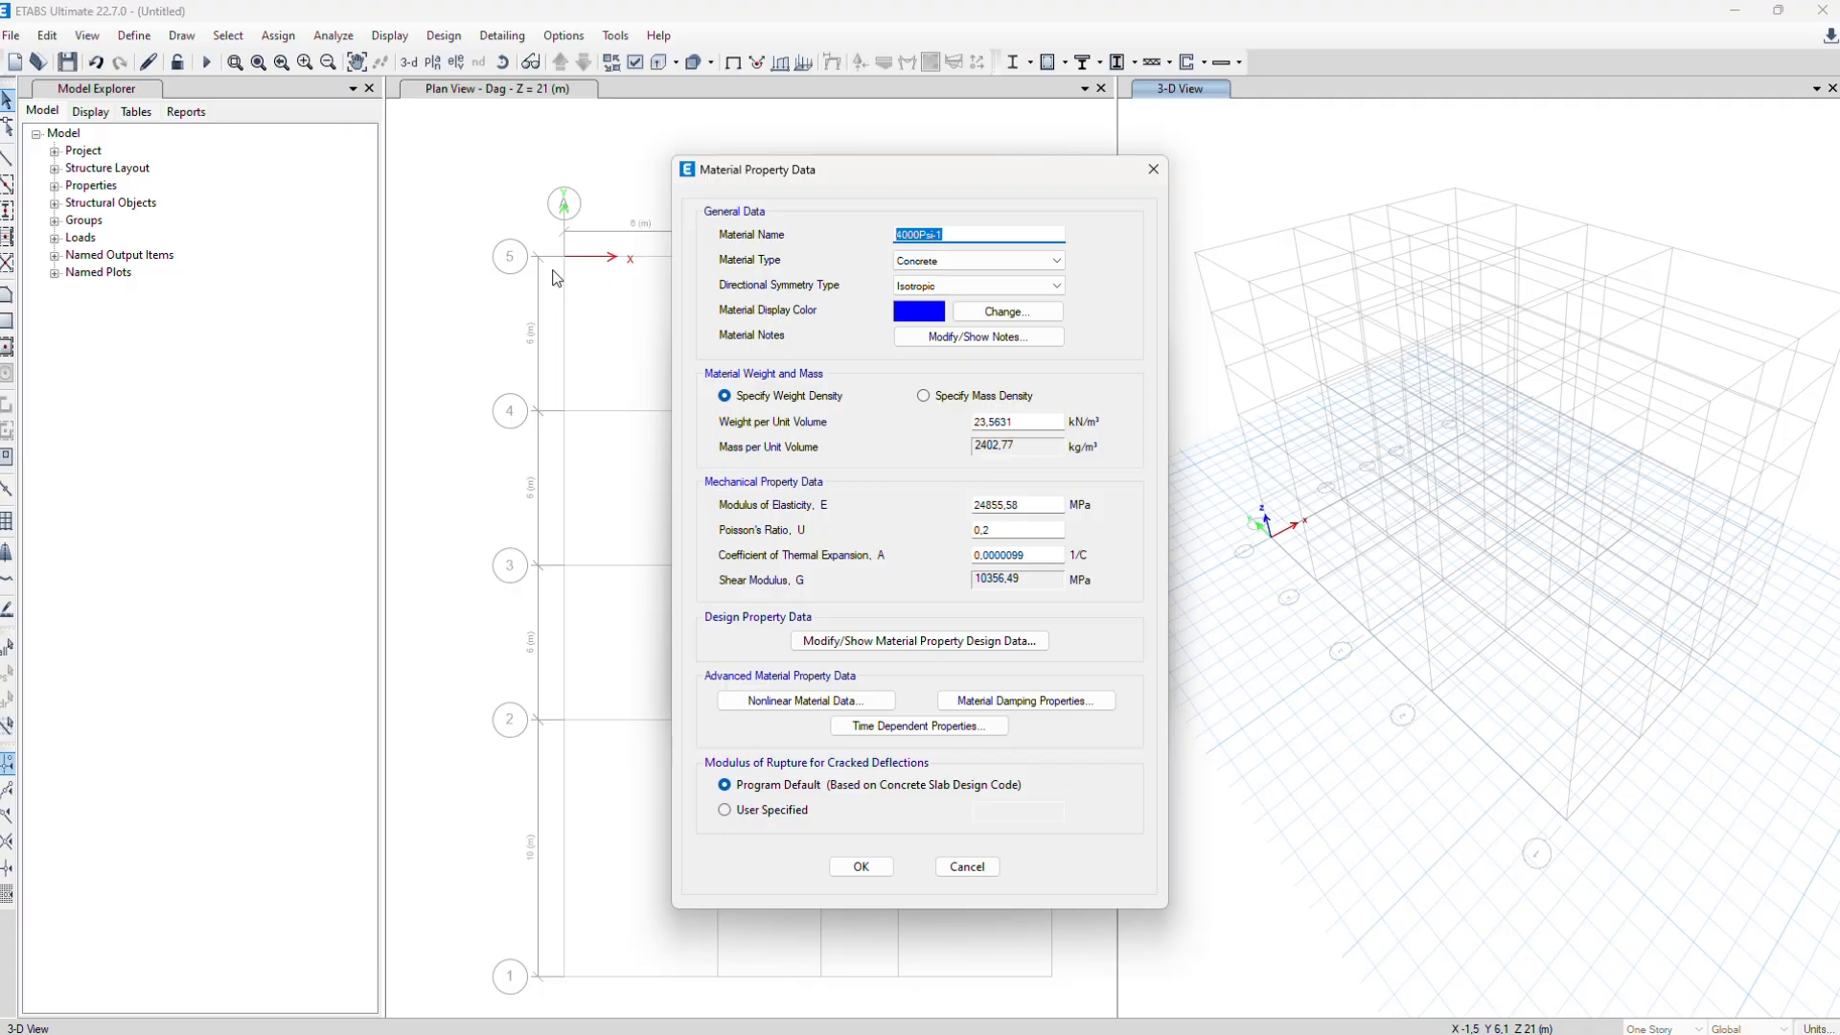
Name the concrete Beton f'c 25 MPa, with weight per unit volume 23500 kN/m³ (4700*sqrt(25)) and modulus of elasticity 250000 MPa
type("Beto")
type("n fc 25 MpPa")
left_click(986, 291)
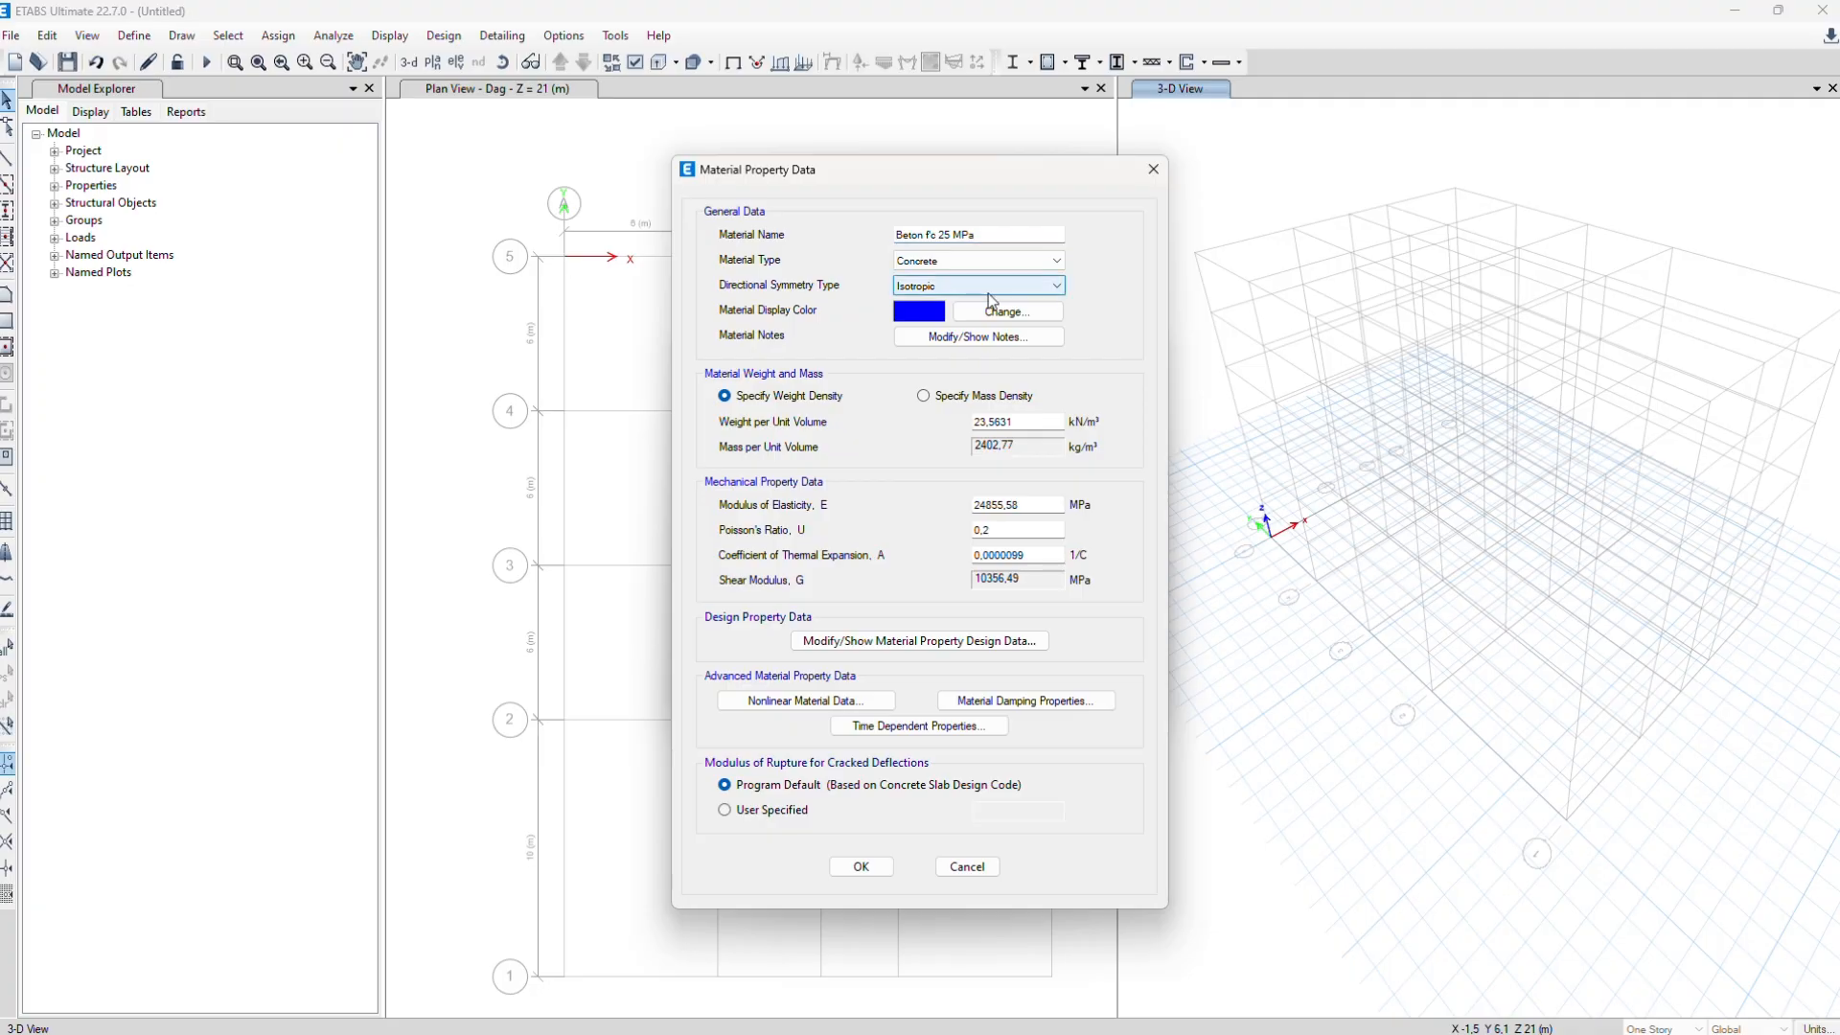
double_click(1023, 421)
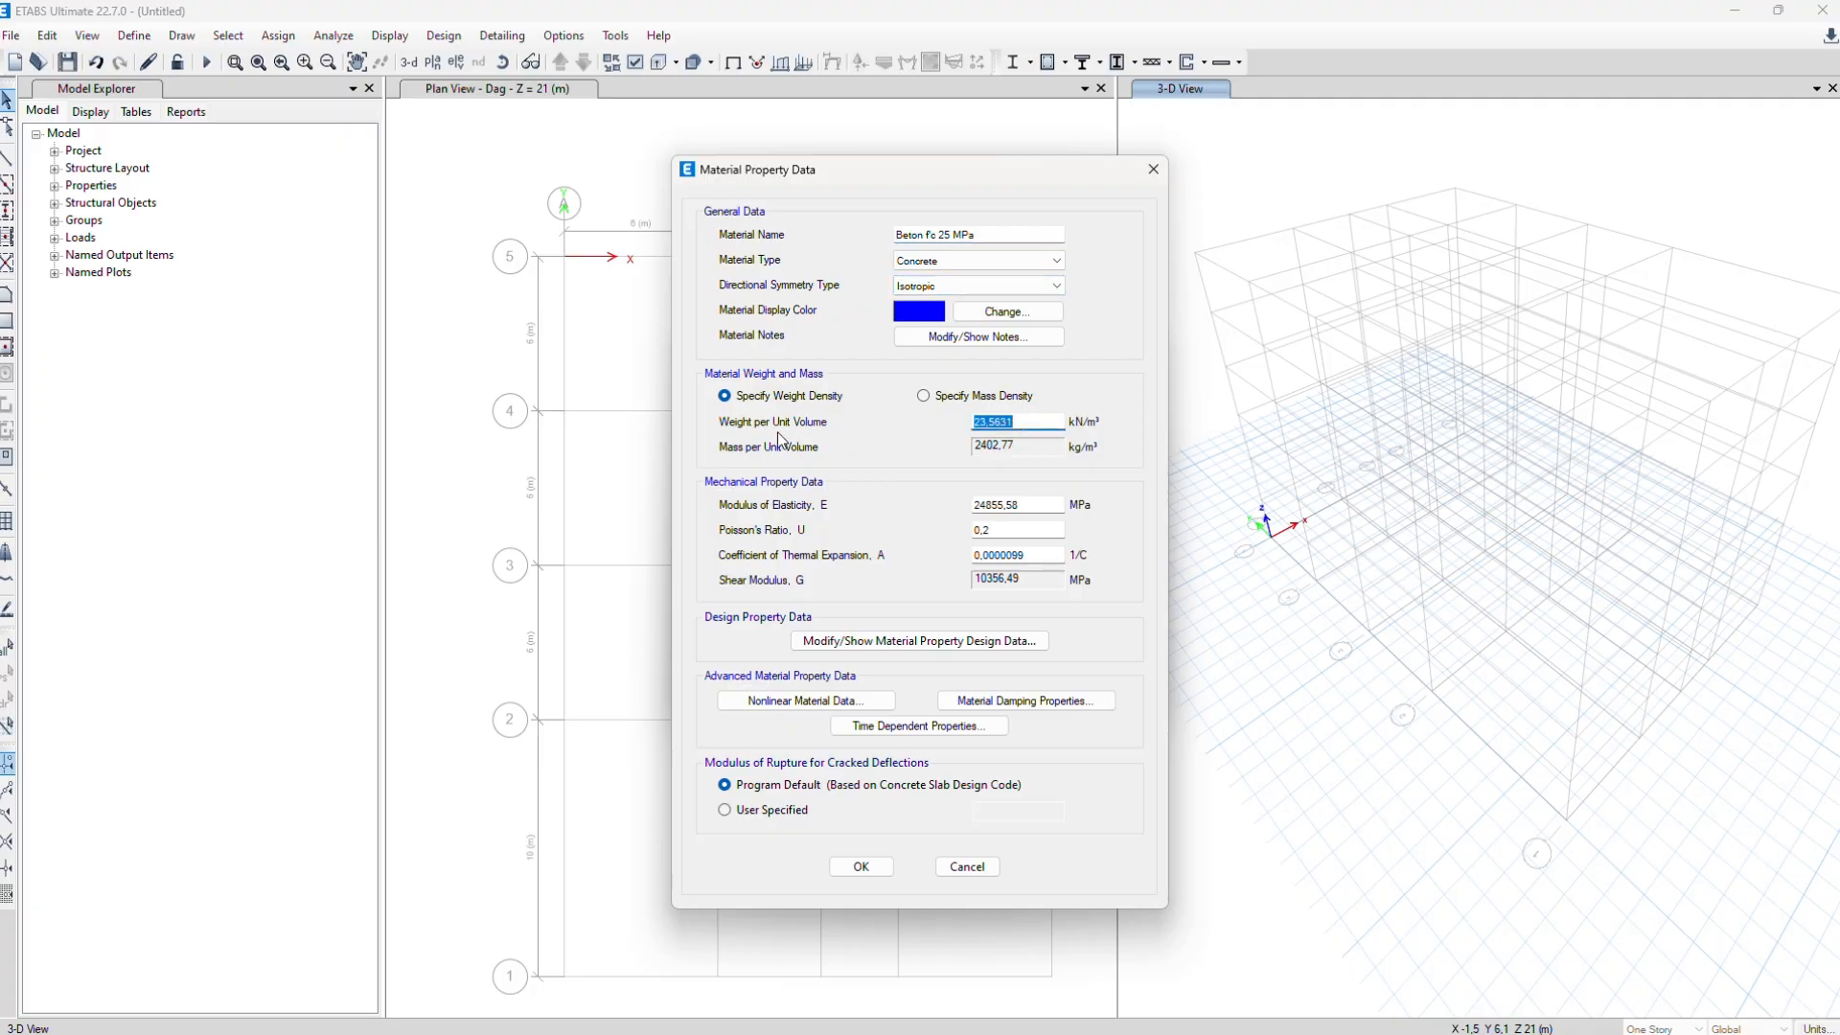
type("4700*sqrt(25)")
key("Tab")
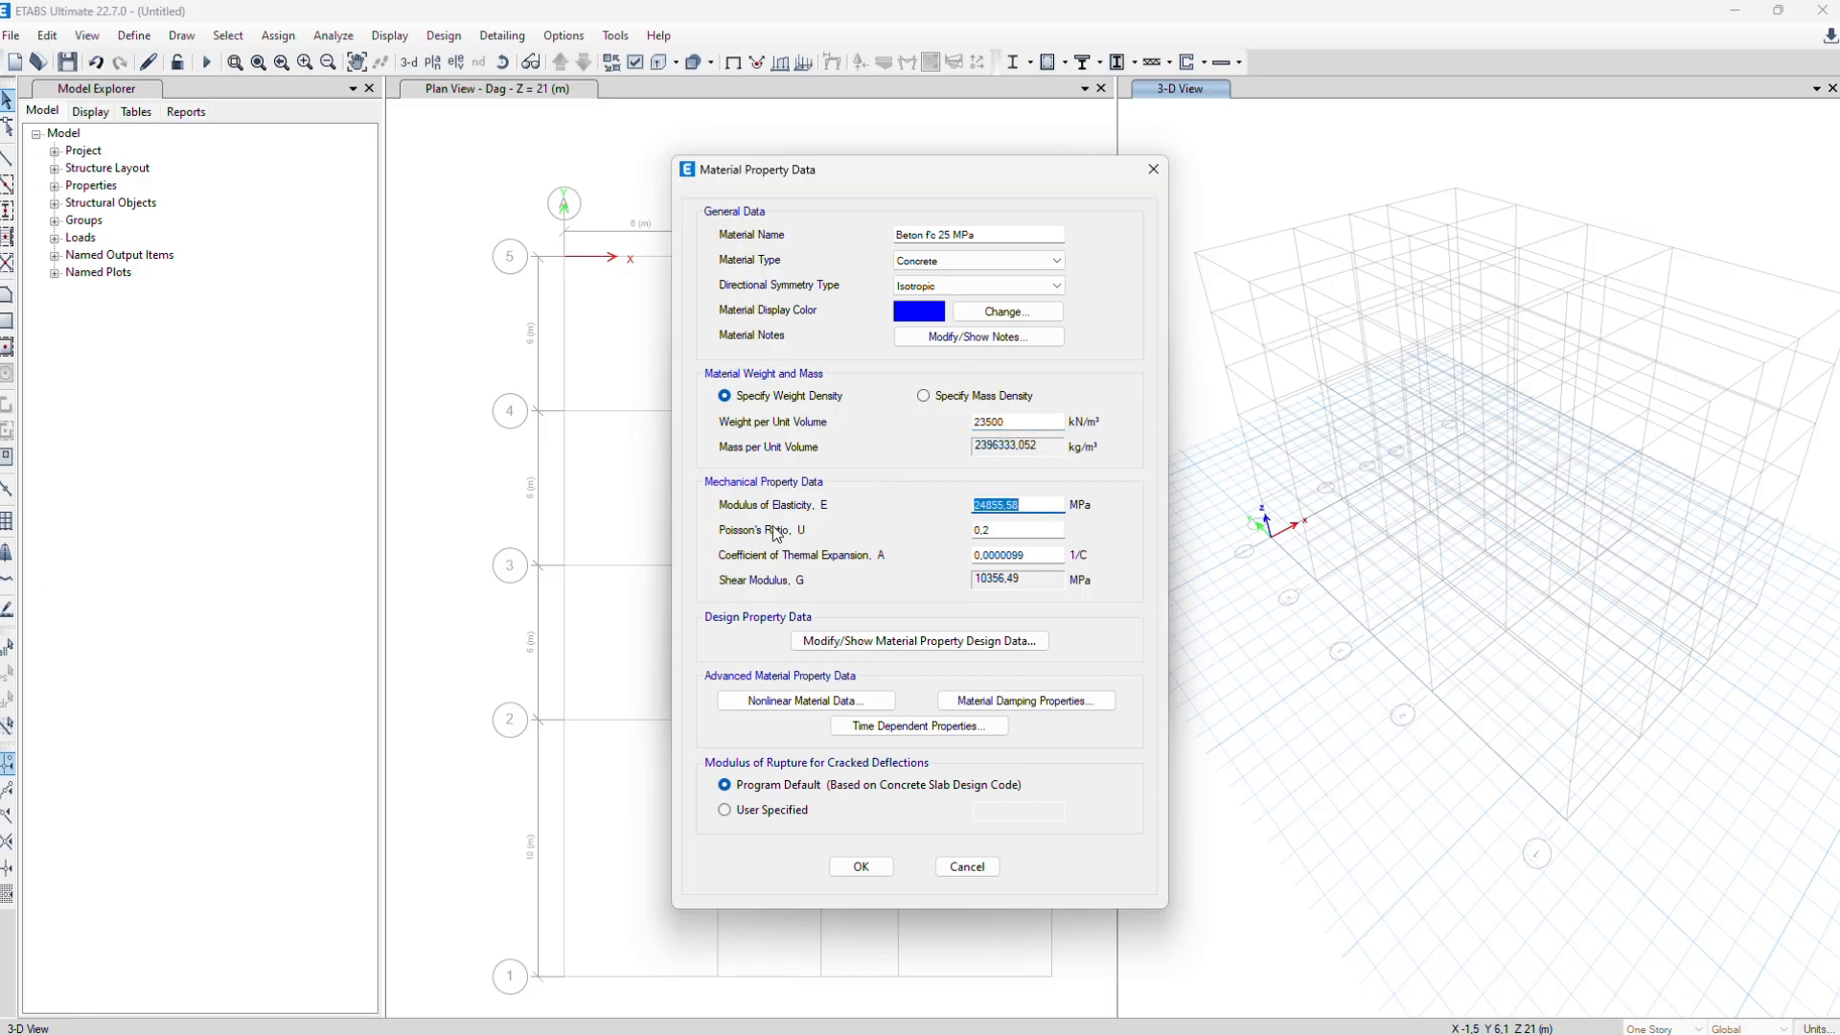
type("250000")
Set the concrete's specified compressive strength f'c to 25 MPa, clear its grade text, and save the material
left_click(864, 644)
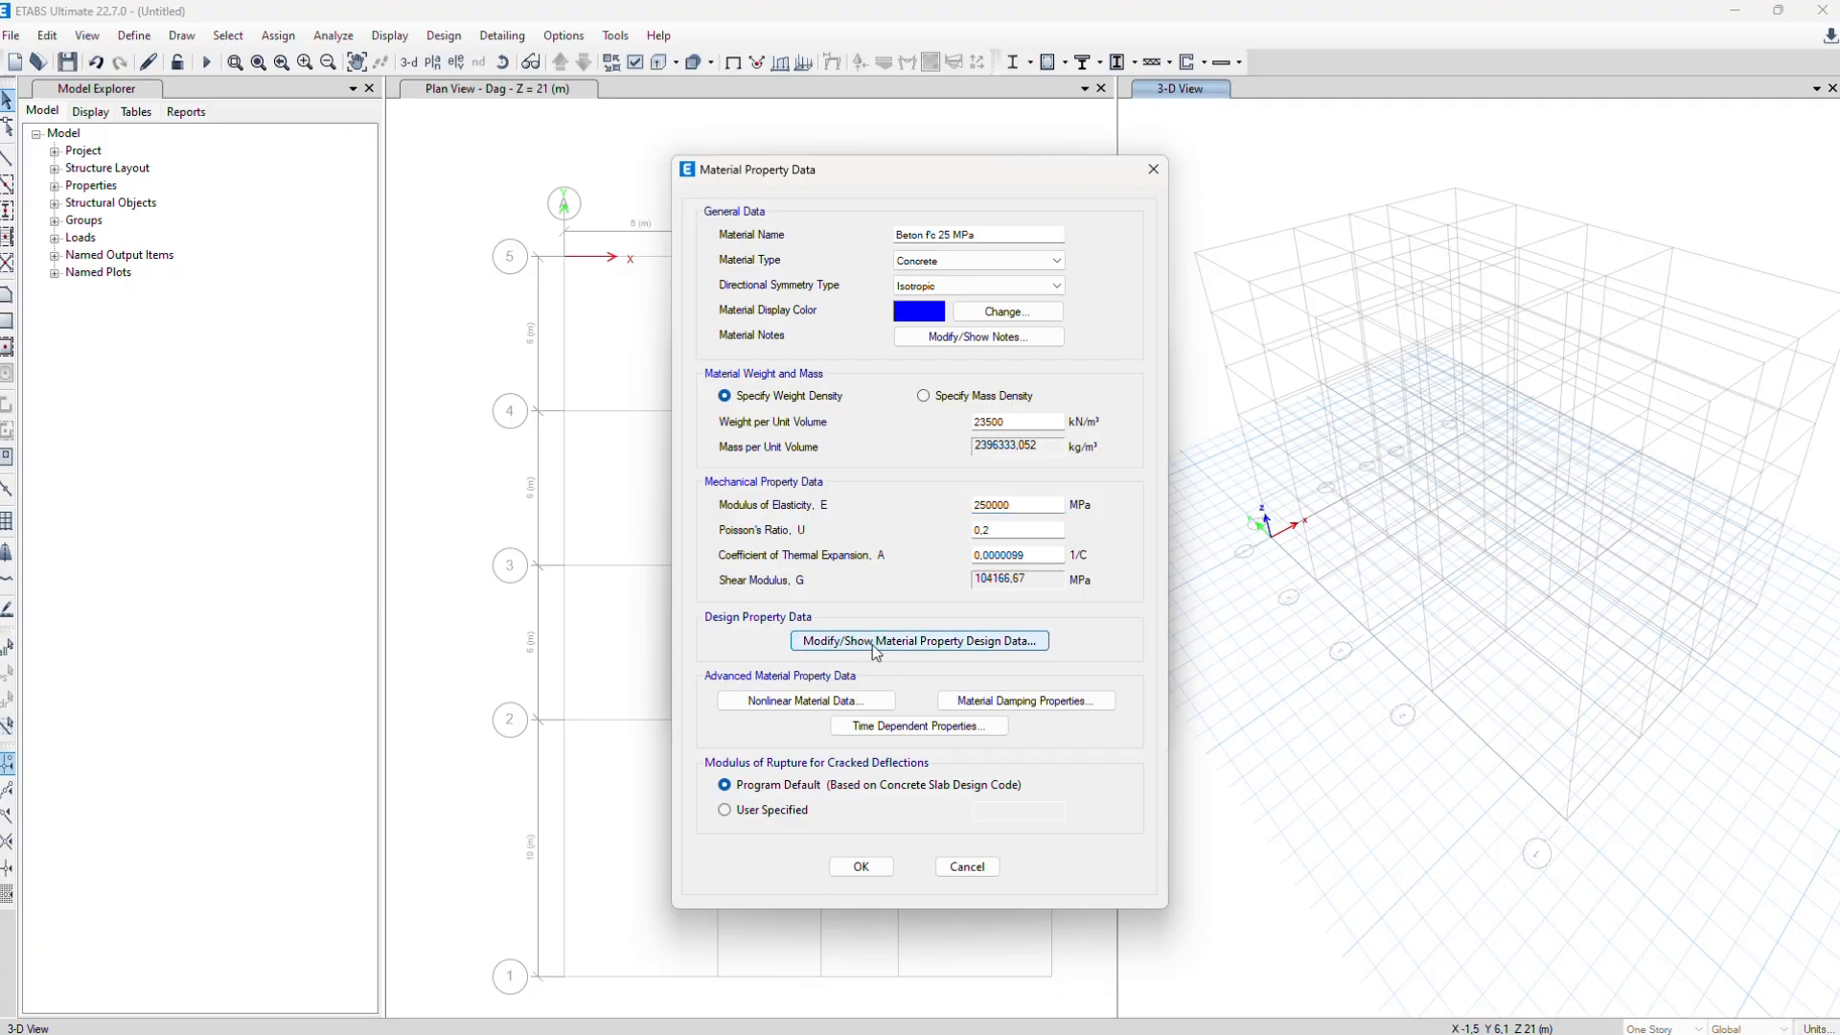
left_click(873, 645)
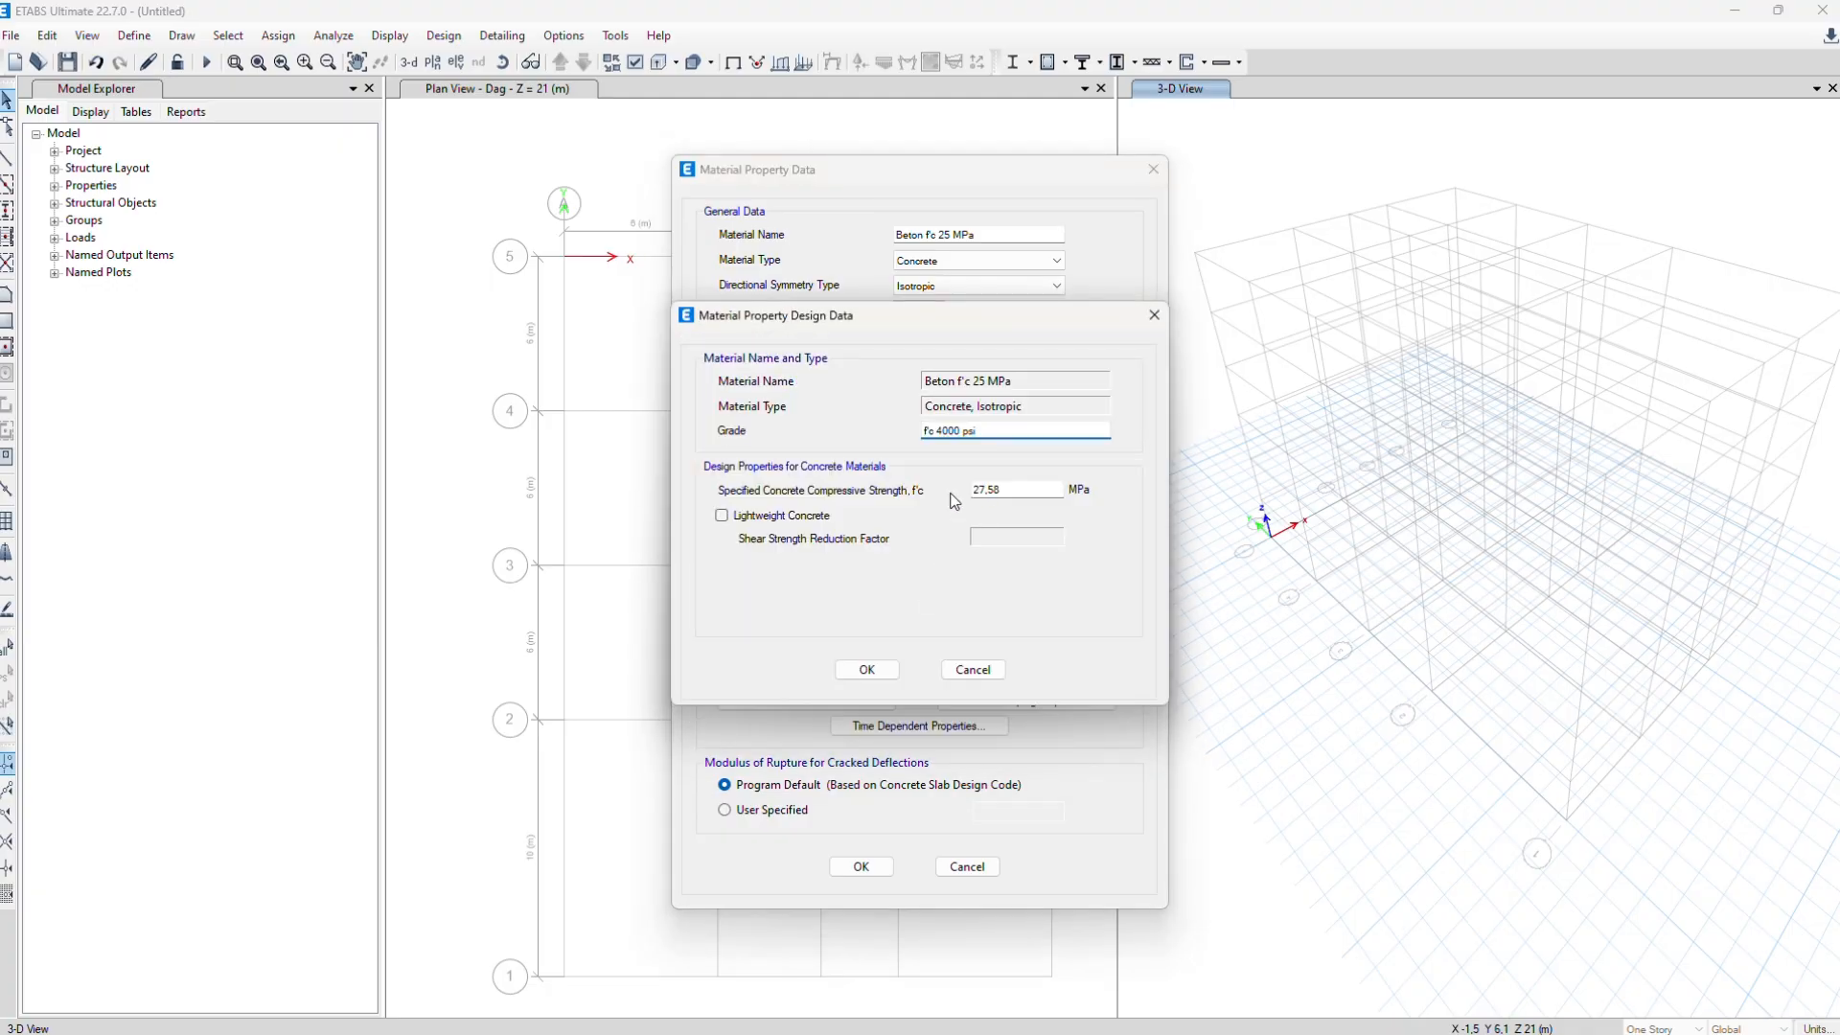
left_click_drag(1004, 490, 905, 491)
type("25")
left_click_drag(1006, 430, 712, 458)
key("BackSpace")
left_click(867, 670)
left_click(880, 868)
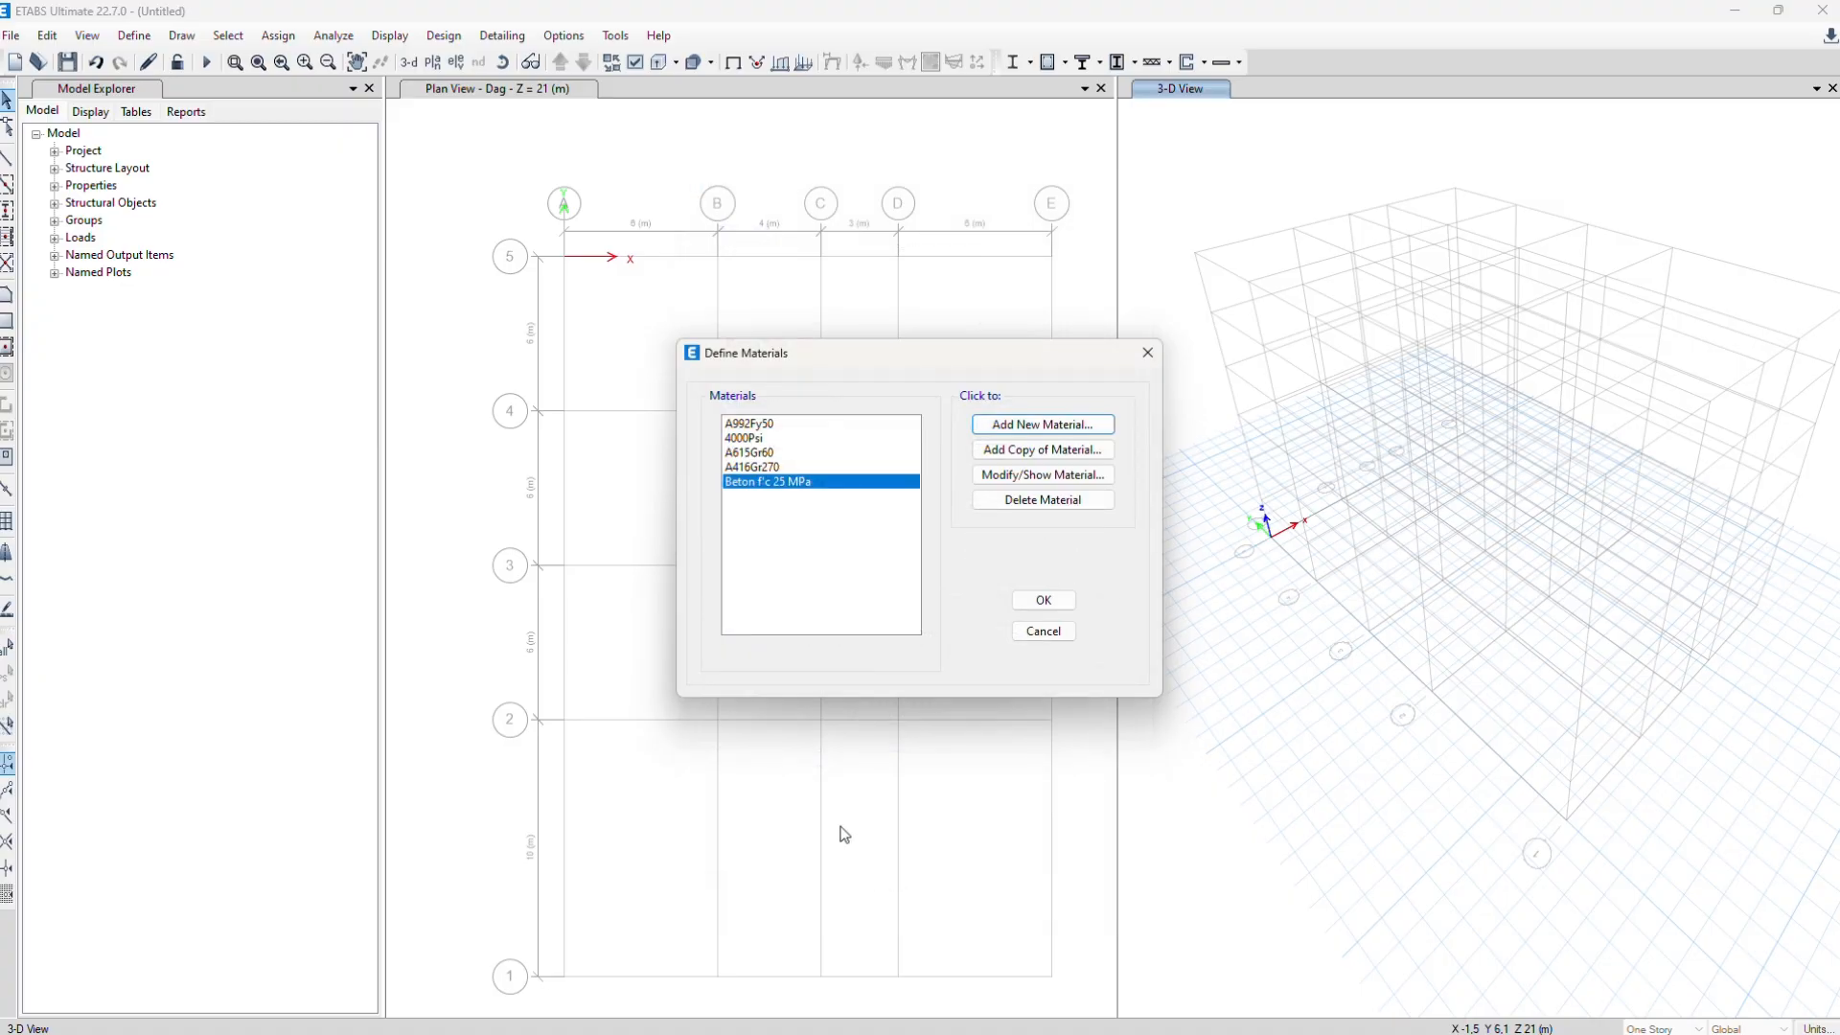
Add a new United States steel material and name it SS400
left_click(1033, 425)
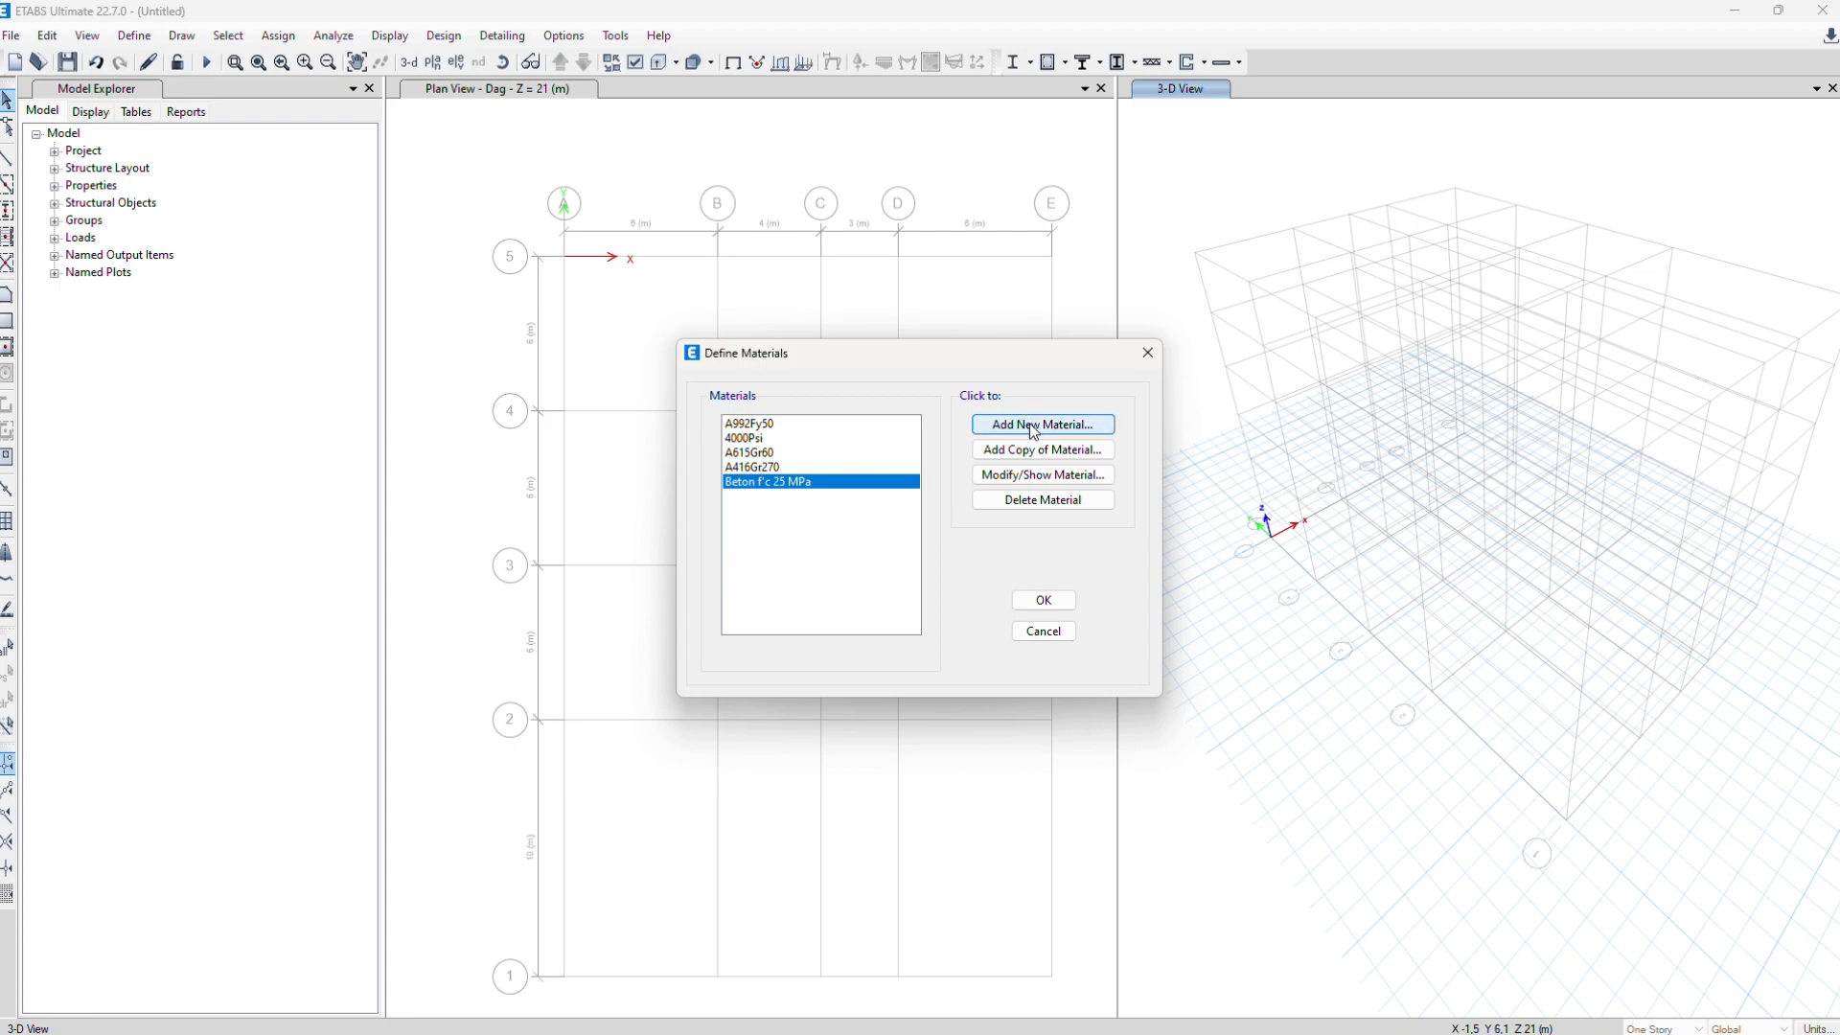
left_click(925, 499)
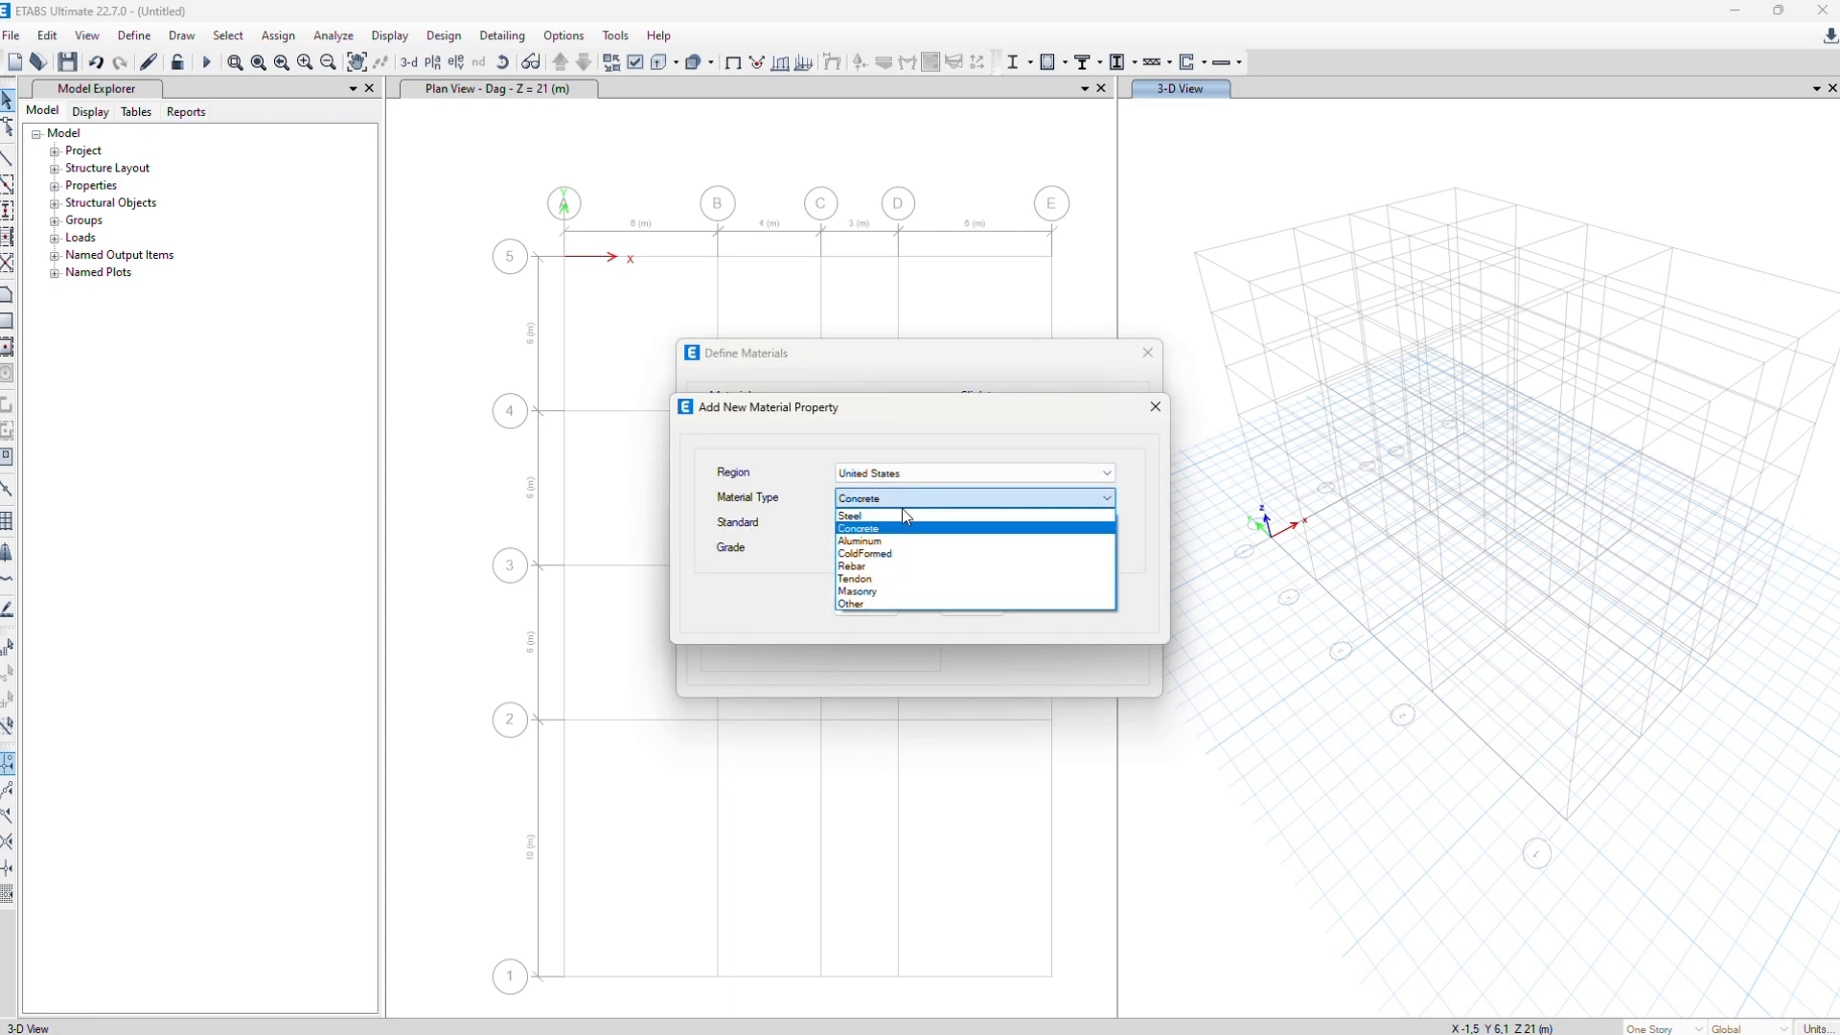
left_click(875, 523)
left_click(865, 605)
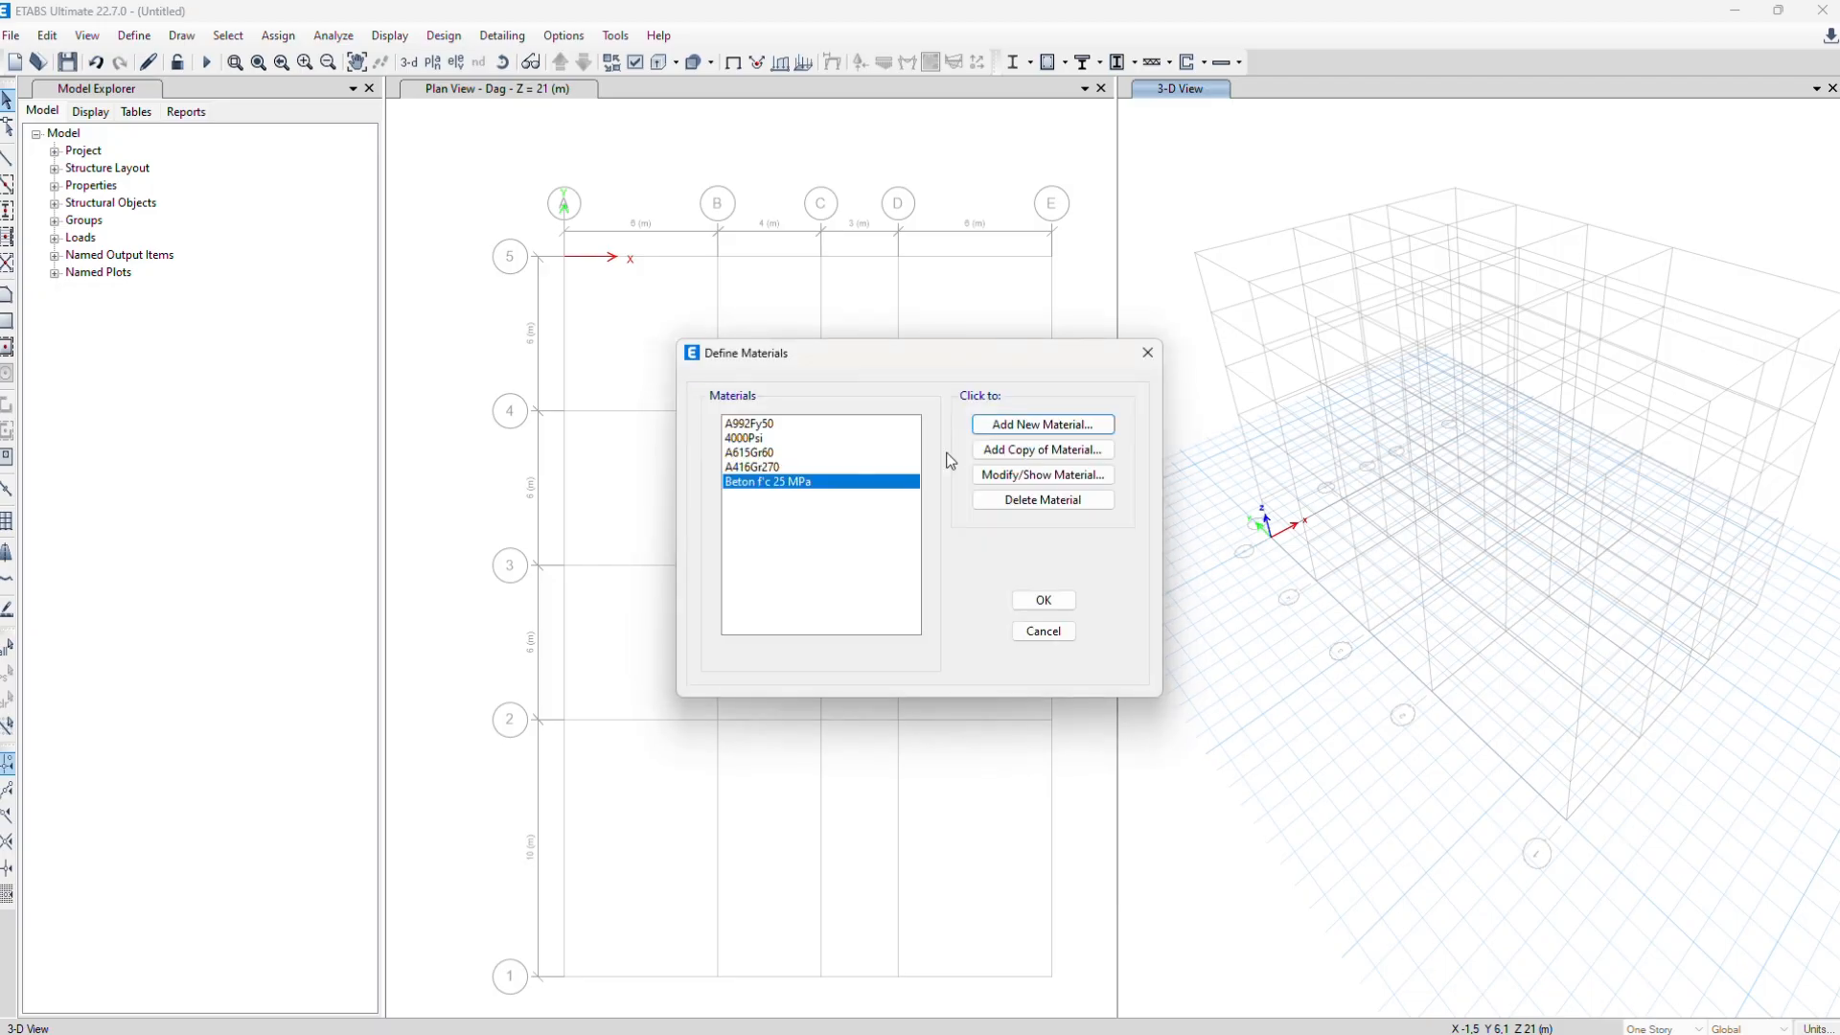
double_click(985, 233)
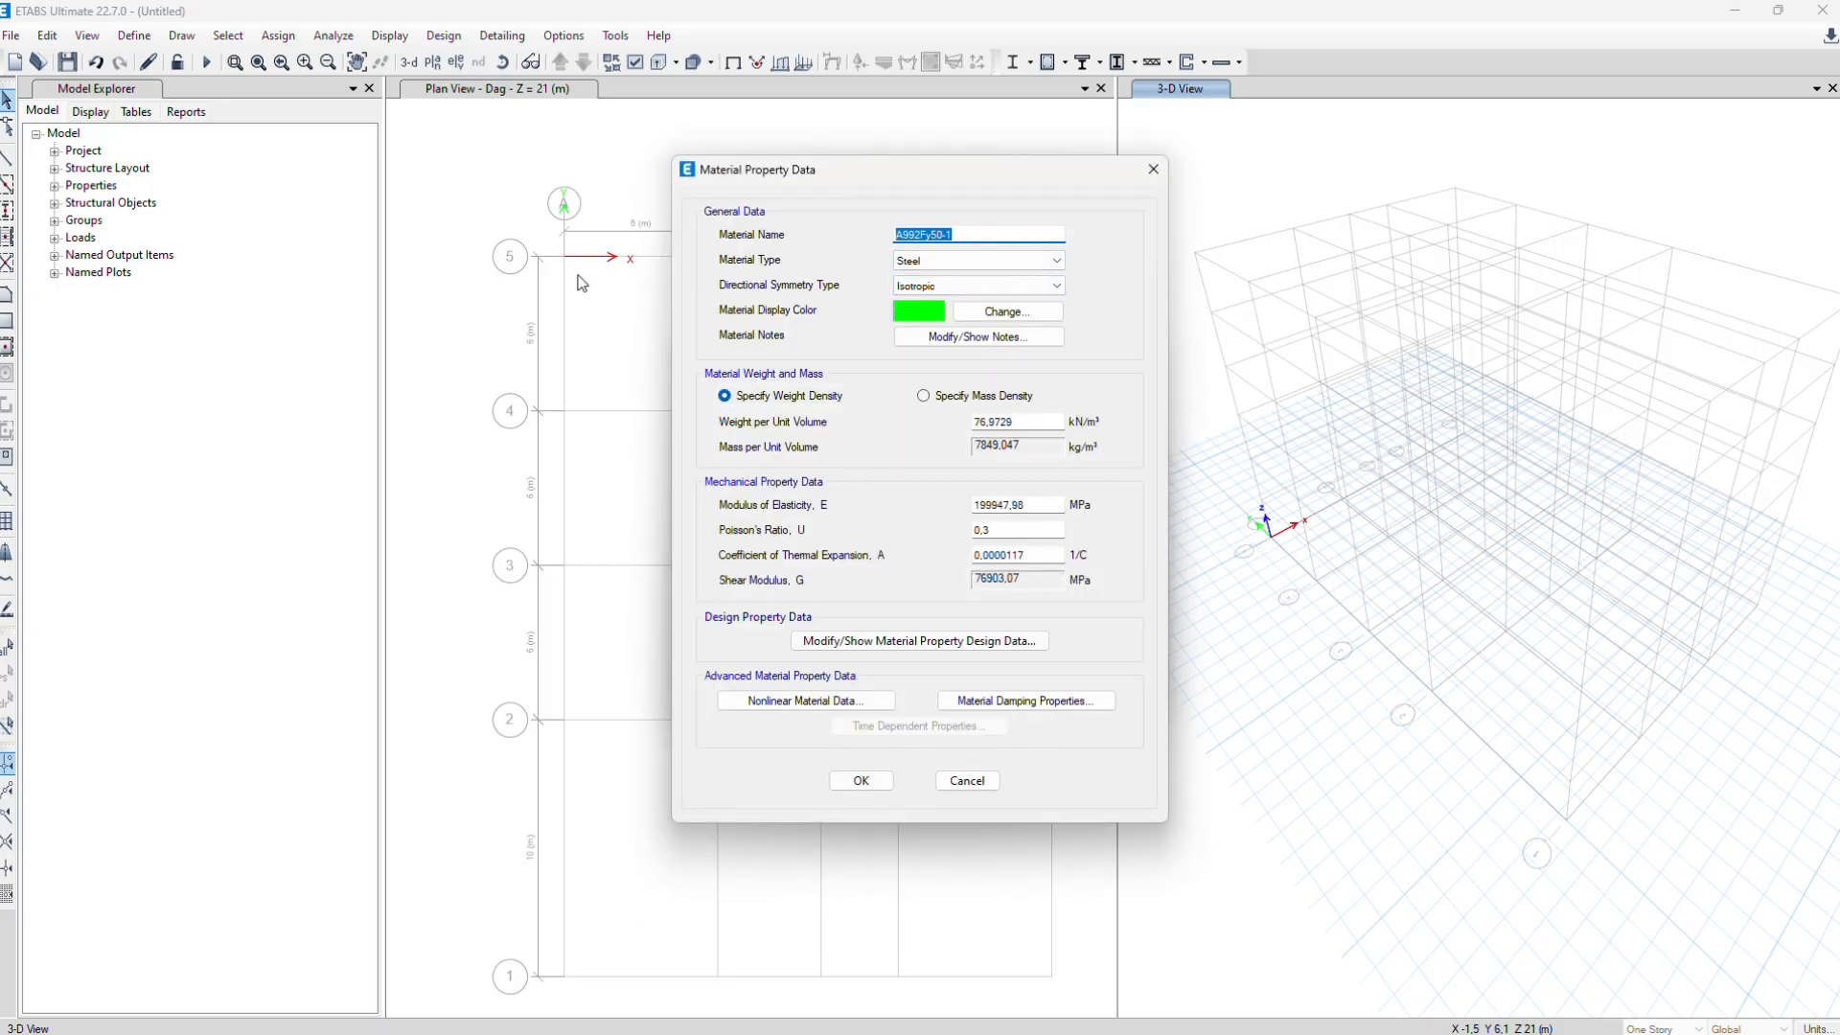
type("SS400")
Set the SS400 steel's weight per unit volume to 77 kN/m³ and its modulus of elasticity to 200000 MPa
left_click(1040, 422)
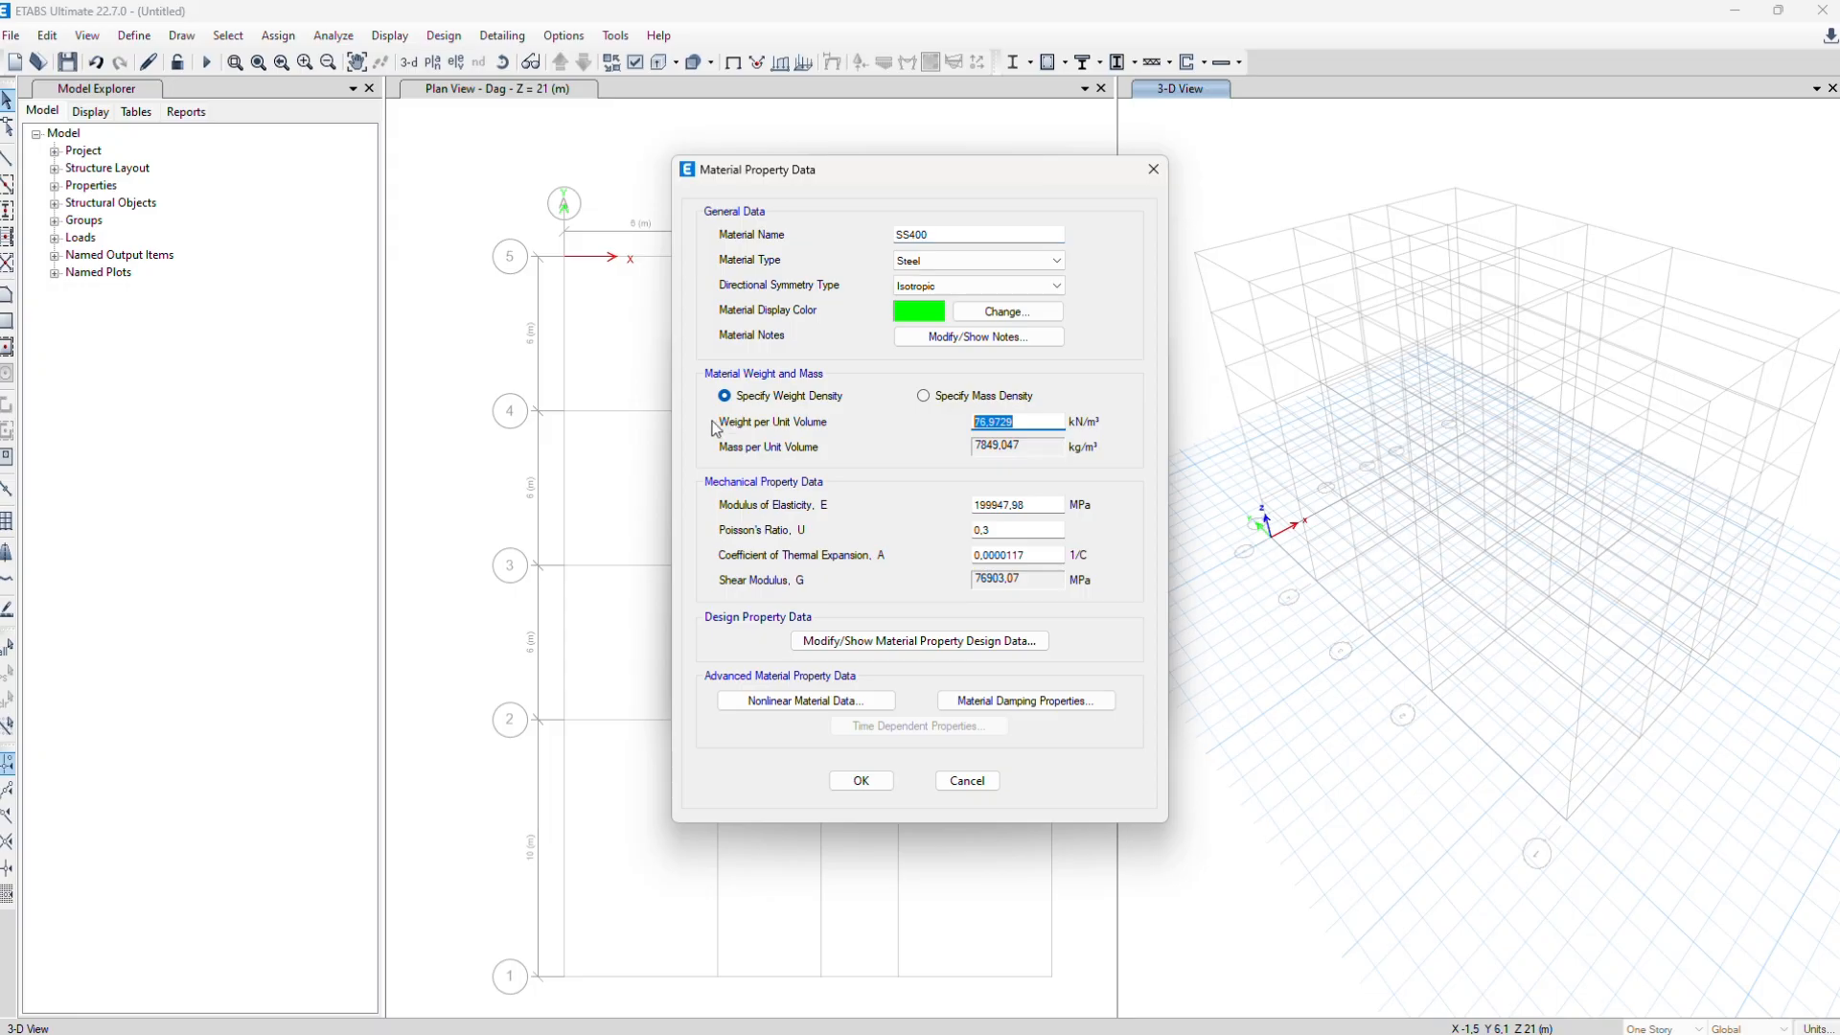
type("77")
key("Tab")
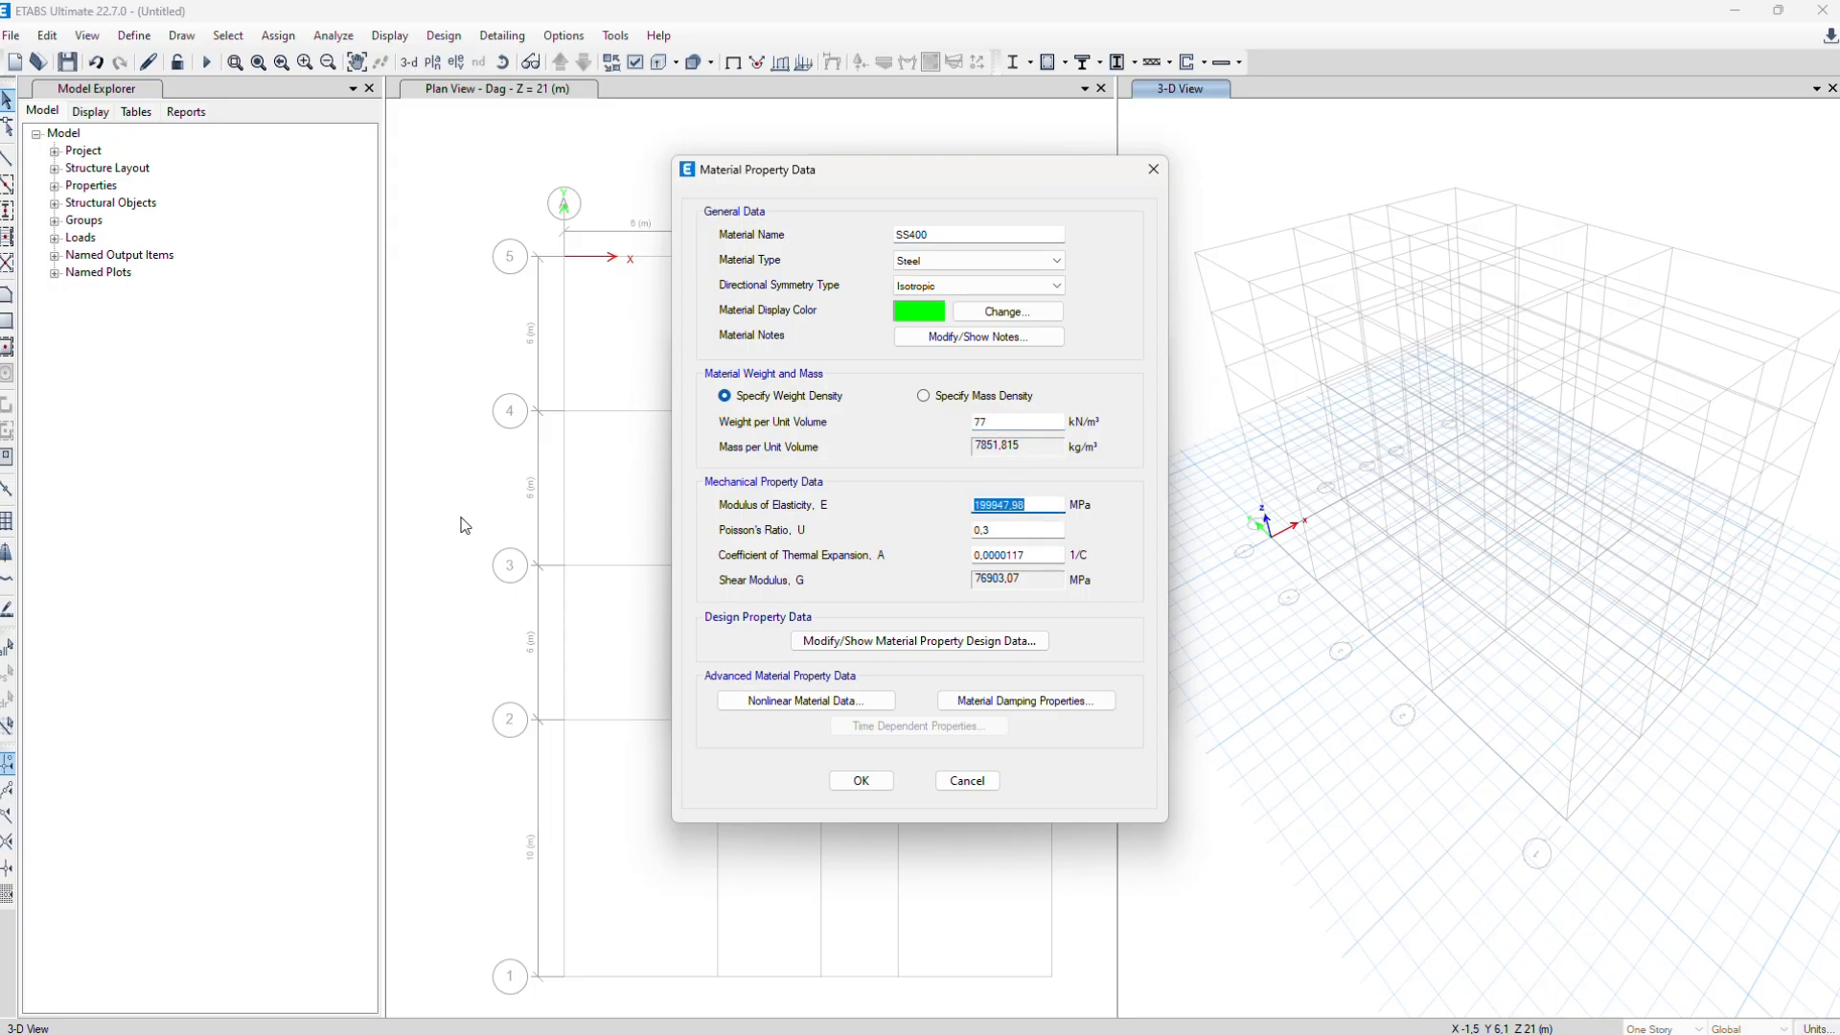
type("200000")
Clear the SS400 grade text, set Fy and Fye to 250 MPa and Fu and Fue to 550 MPa, and save the material
left_click(914, 643)
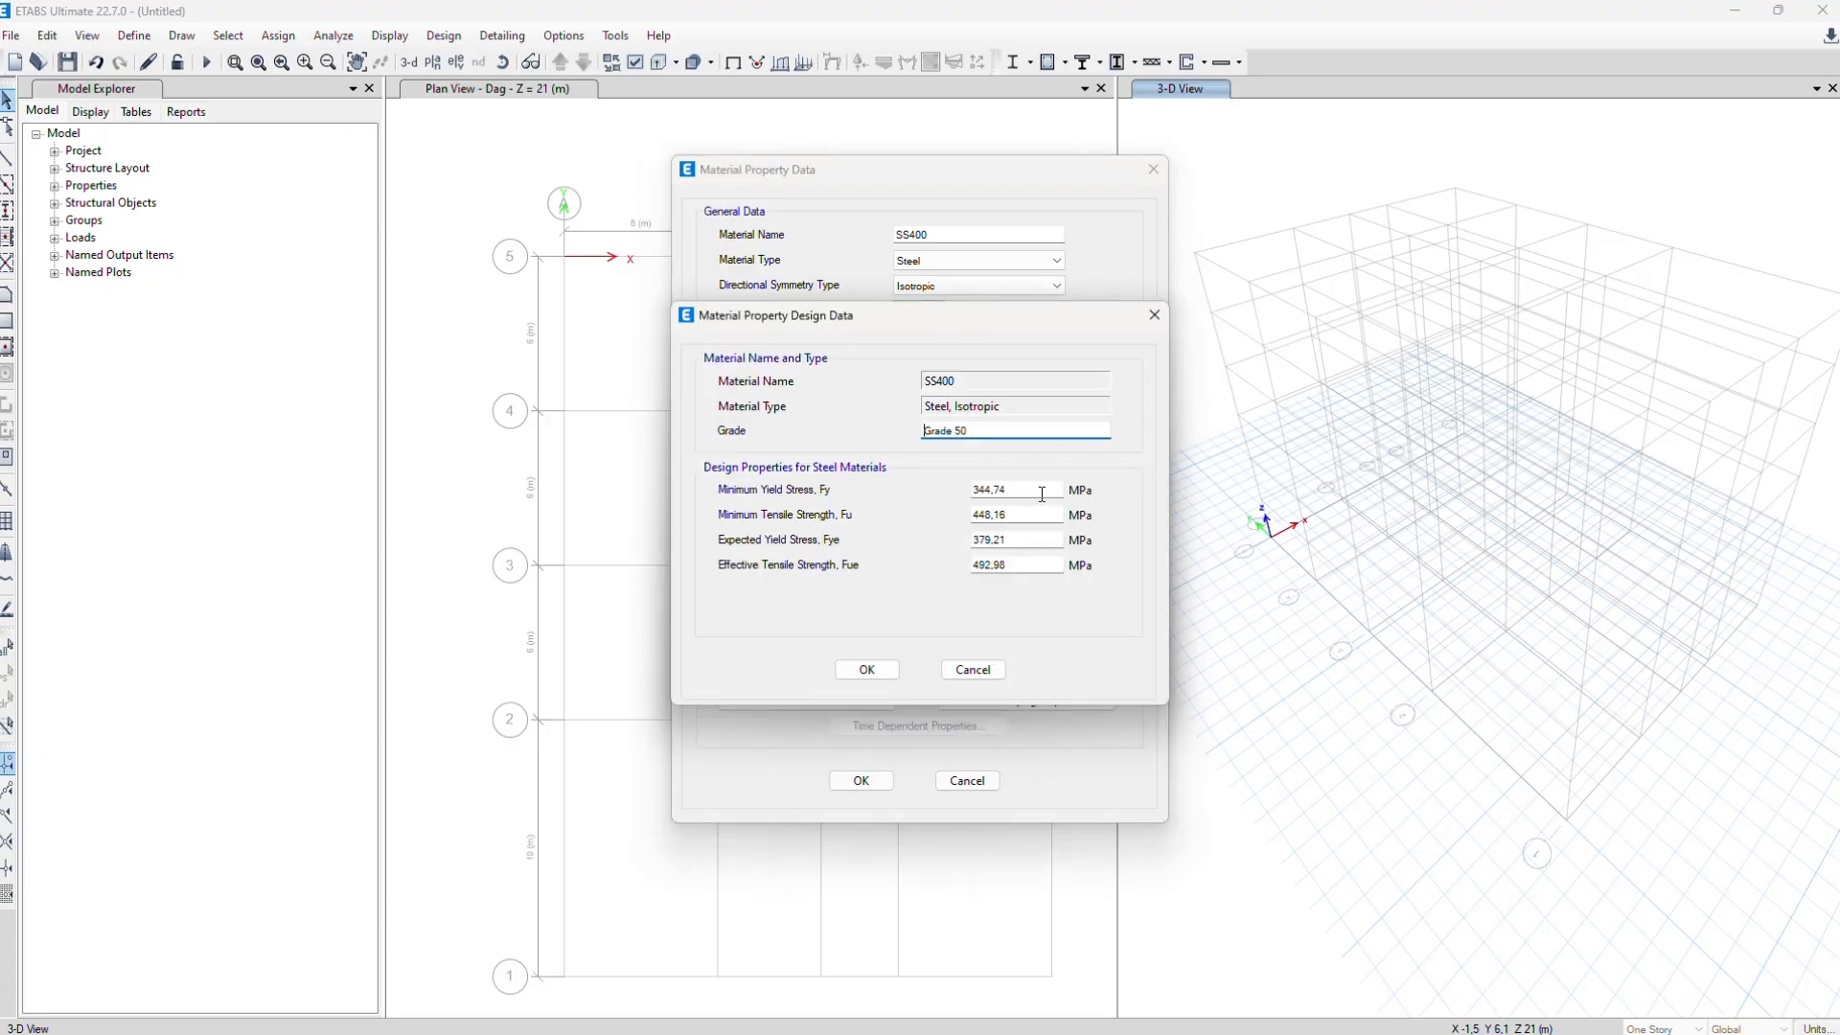
left_click_drag(986, 429, 923, 430)
key("BackSpace")
key("Tab")
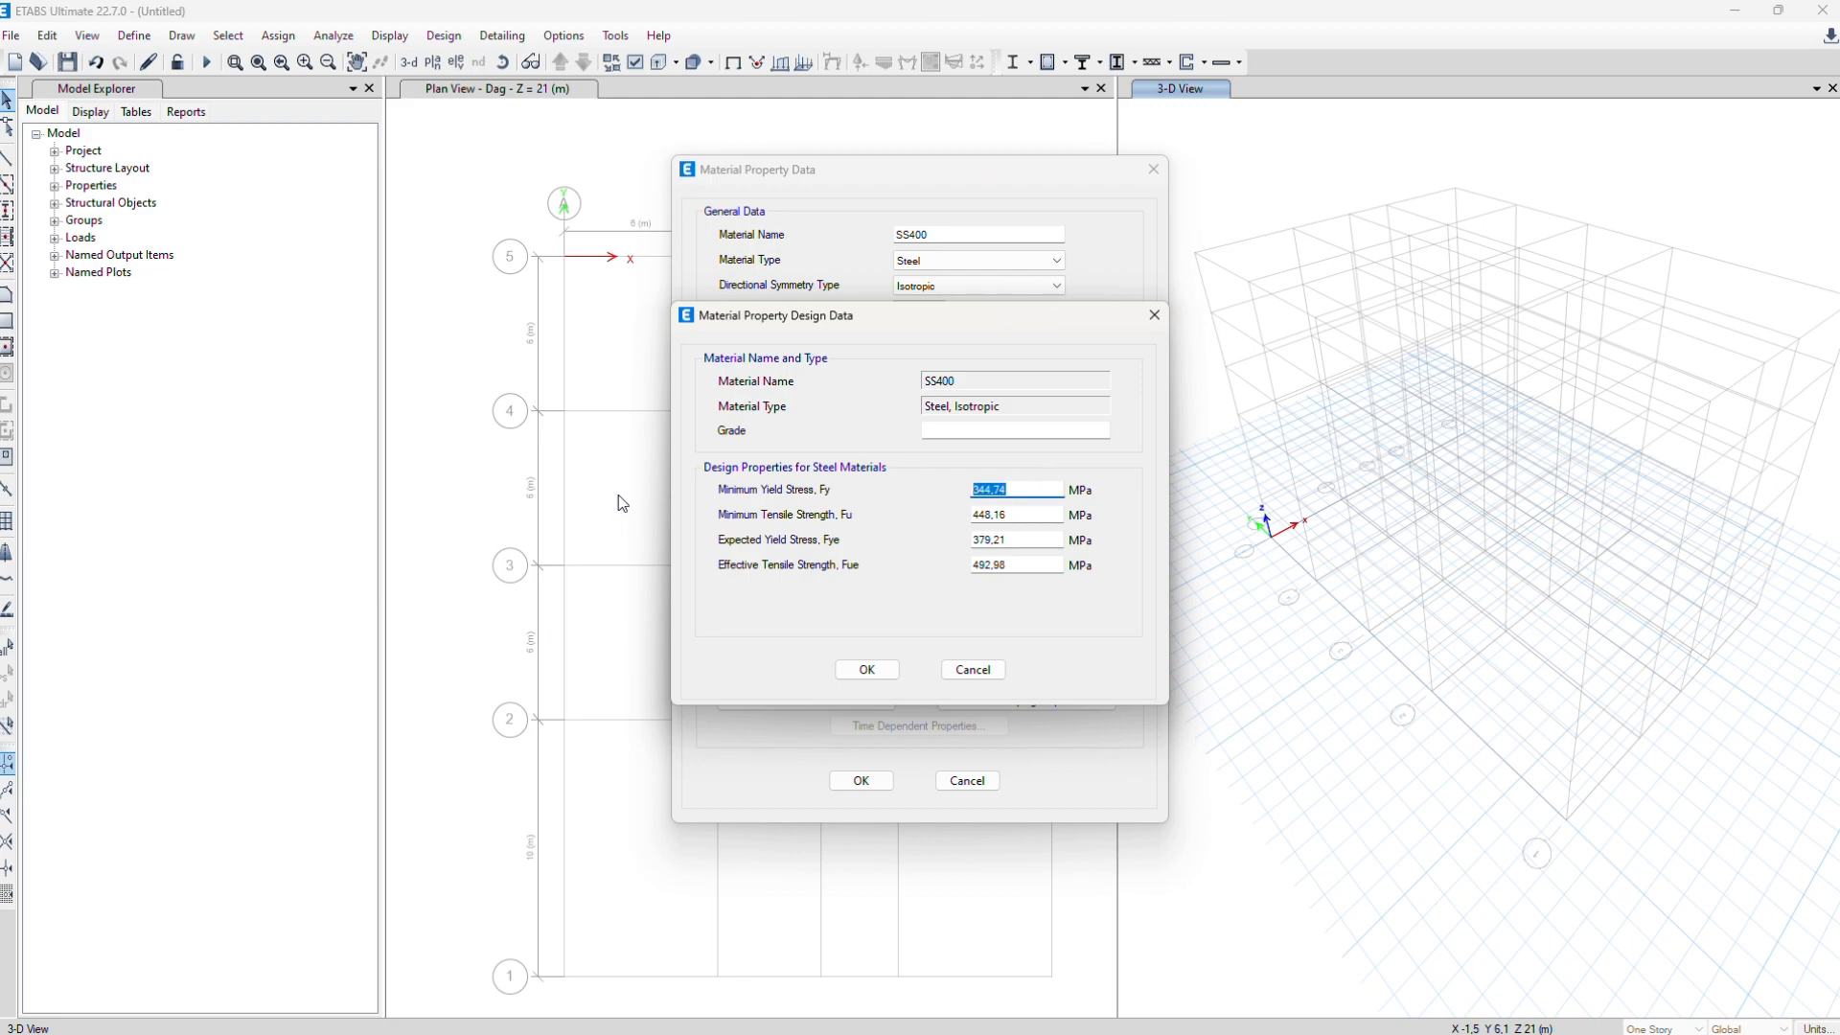
type("250")
key("Tab")
type("550")
key("Tab")
type("250")
key("Tab")
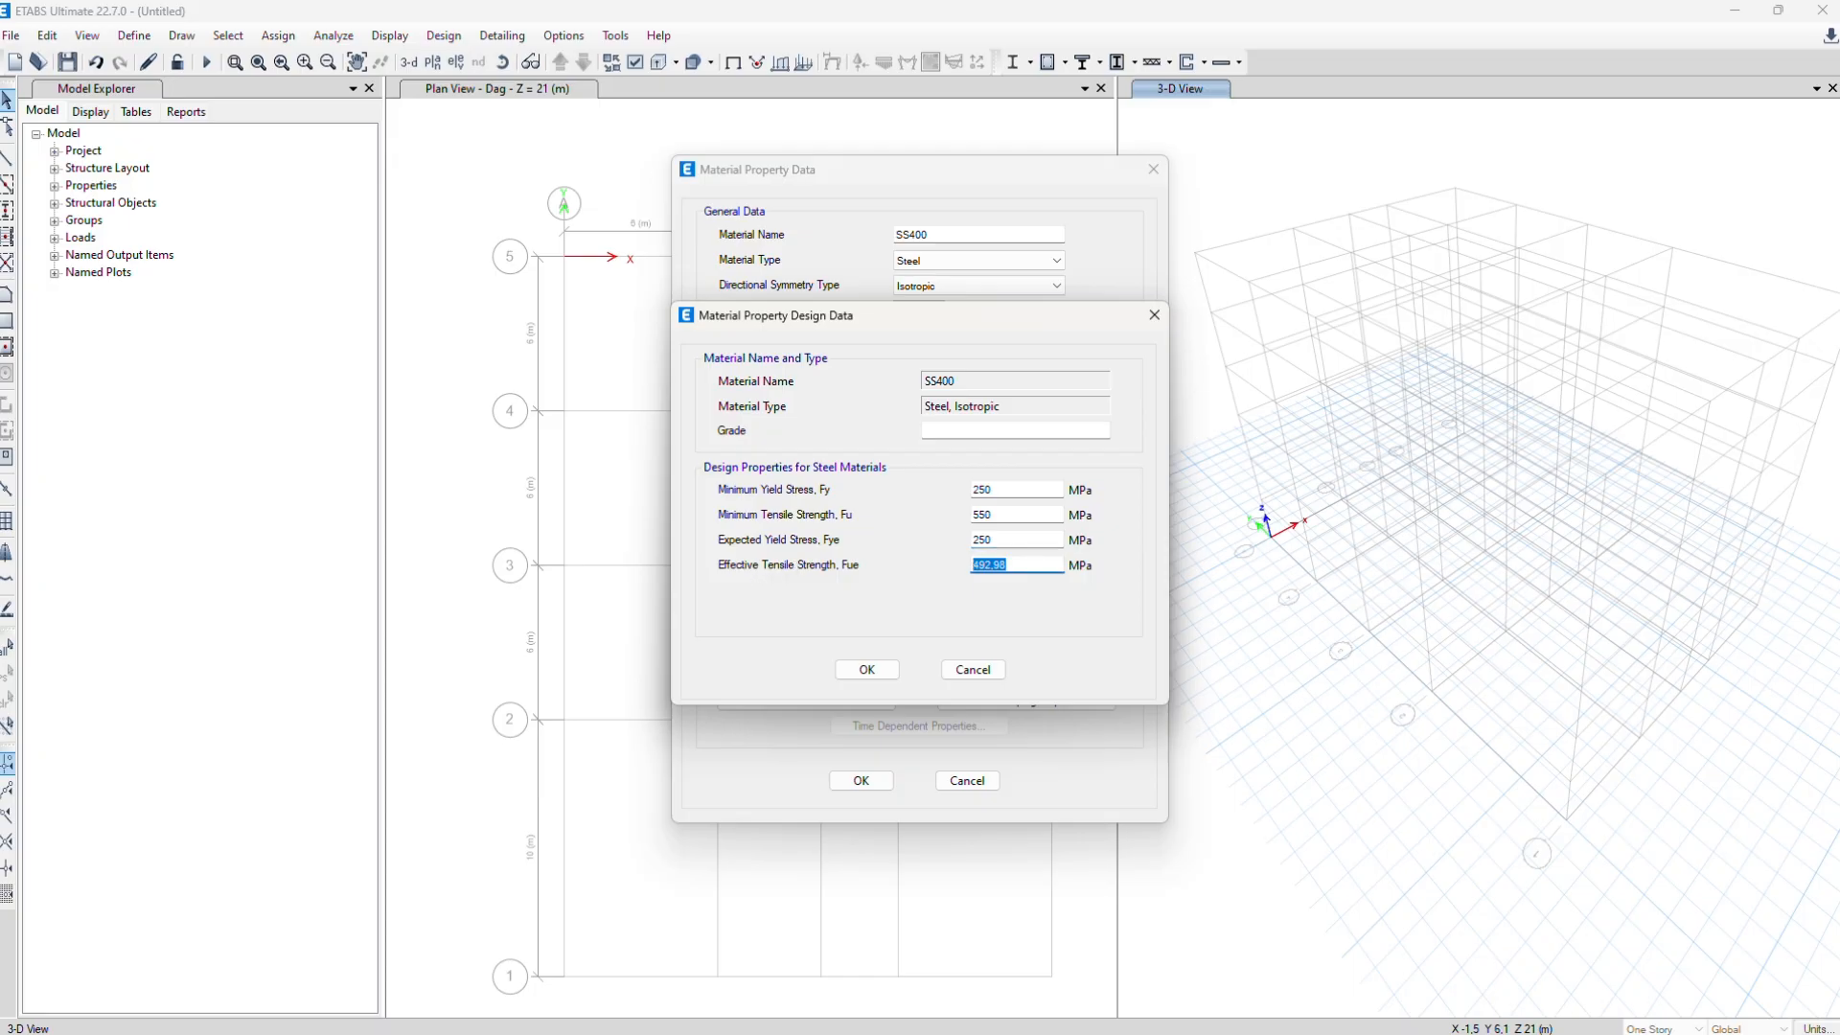
type("550")
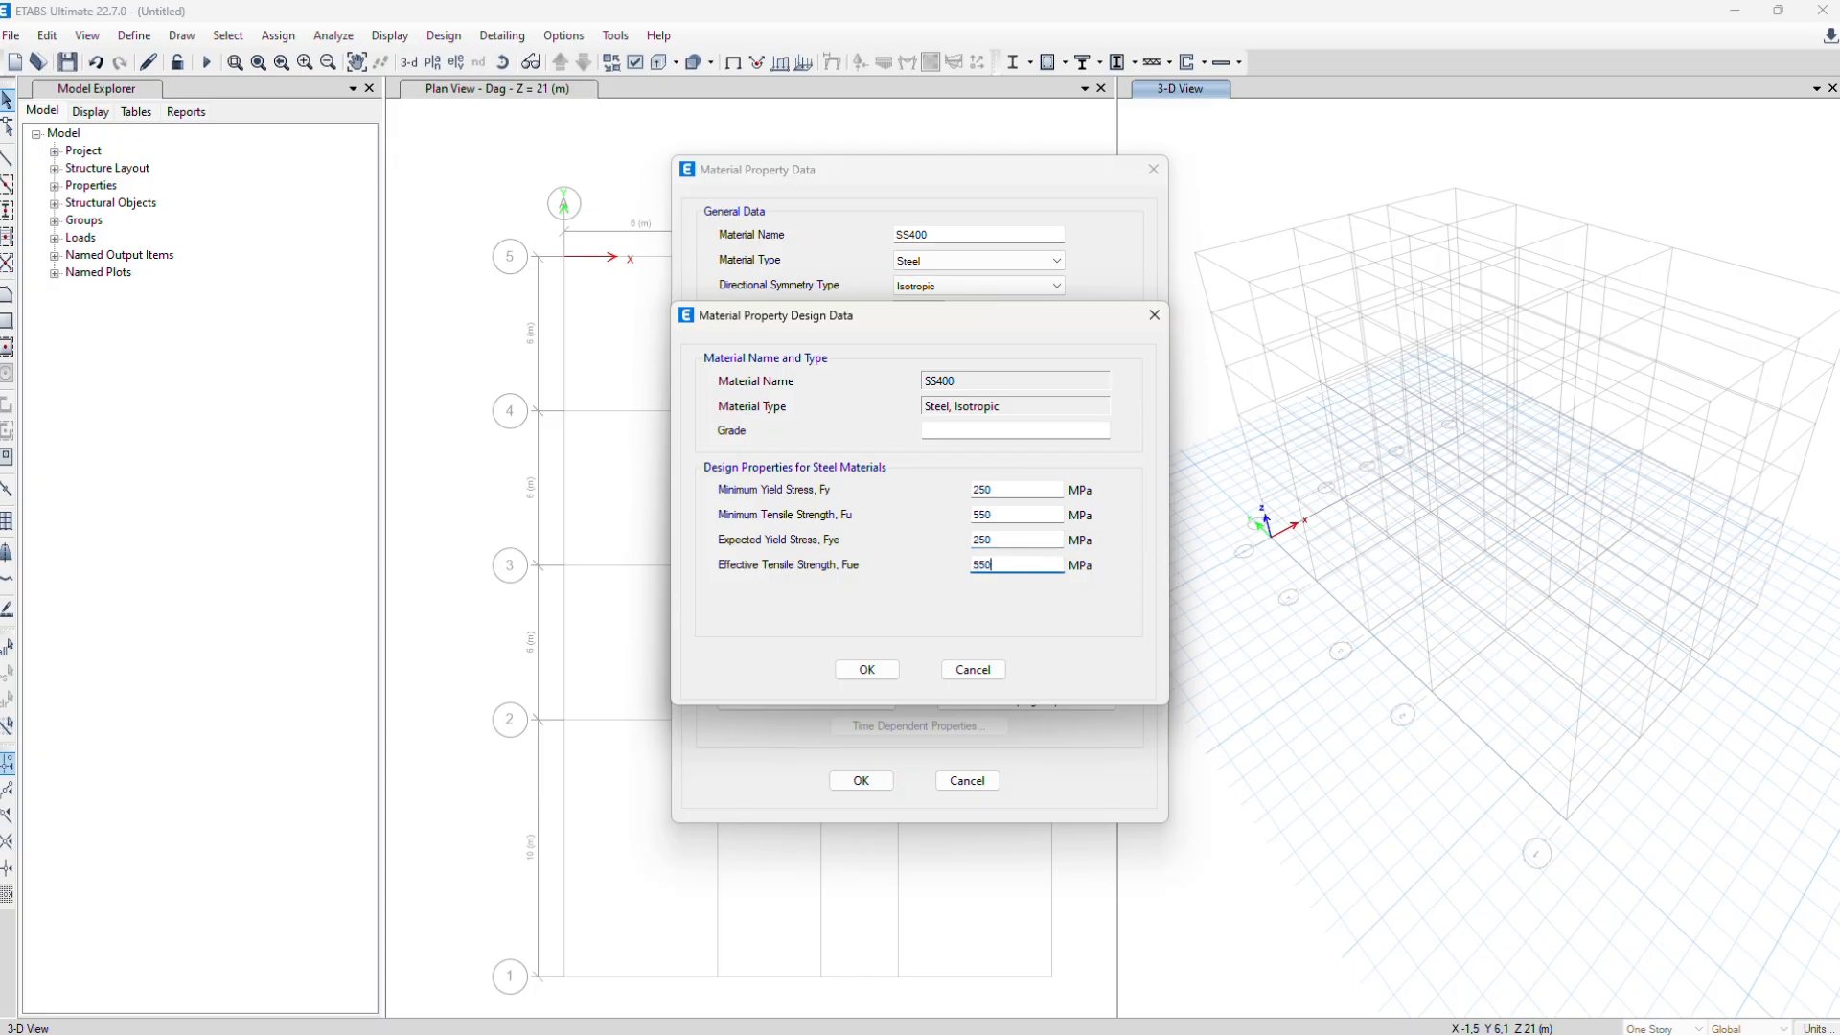
left_click(867, 670)
left_click(860, 780)
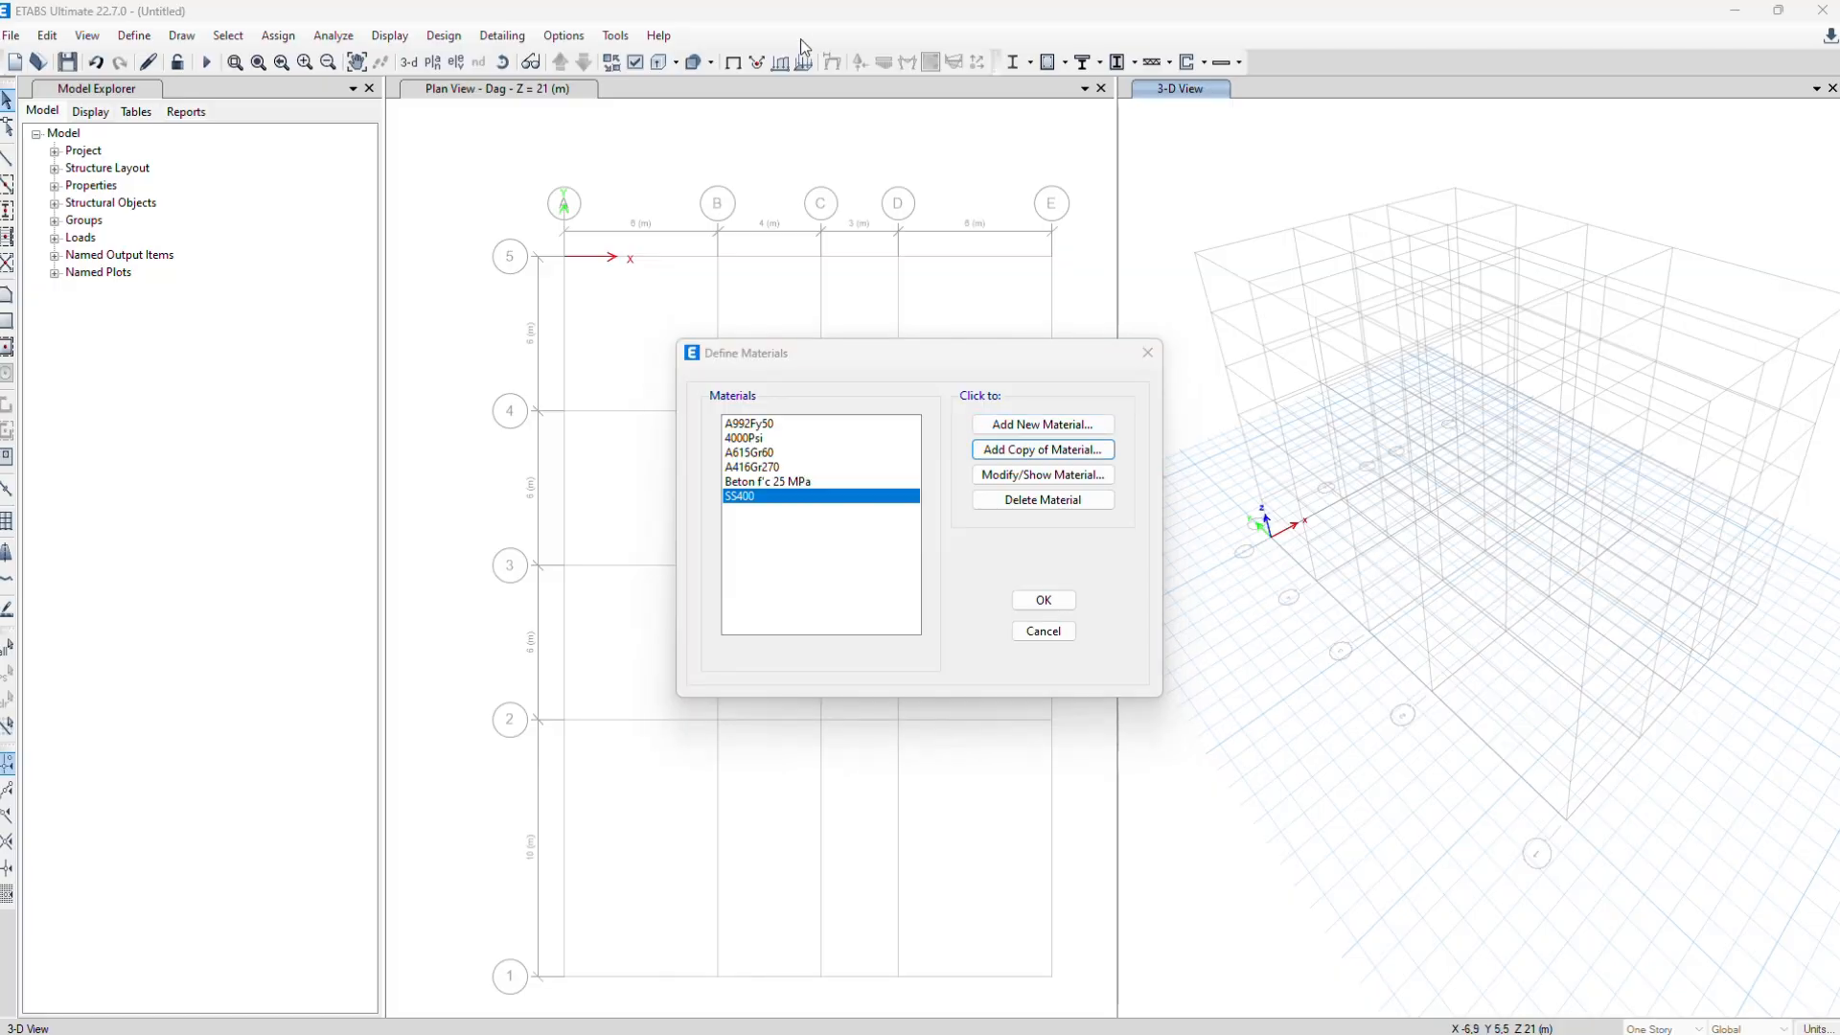
Copy the SS400 material as a new material named Rebar and set its type to Rebar
left_click(1057, 455)
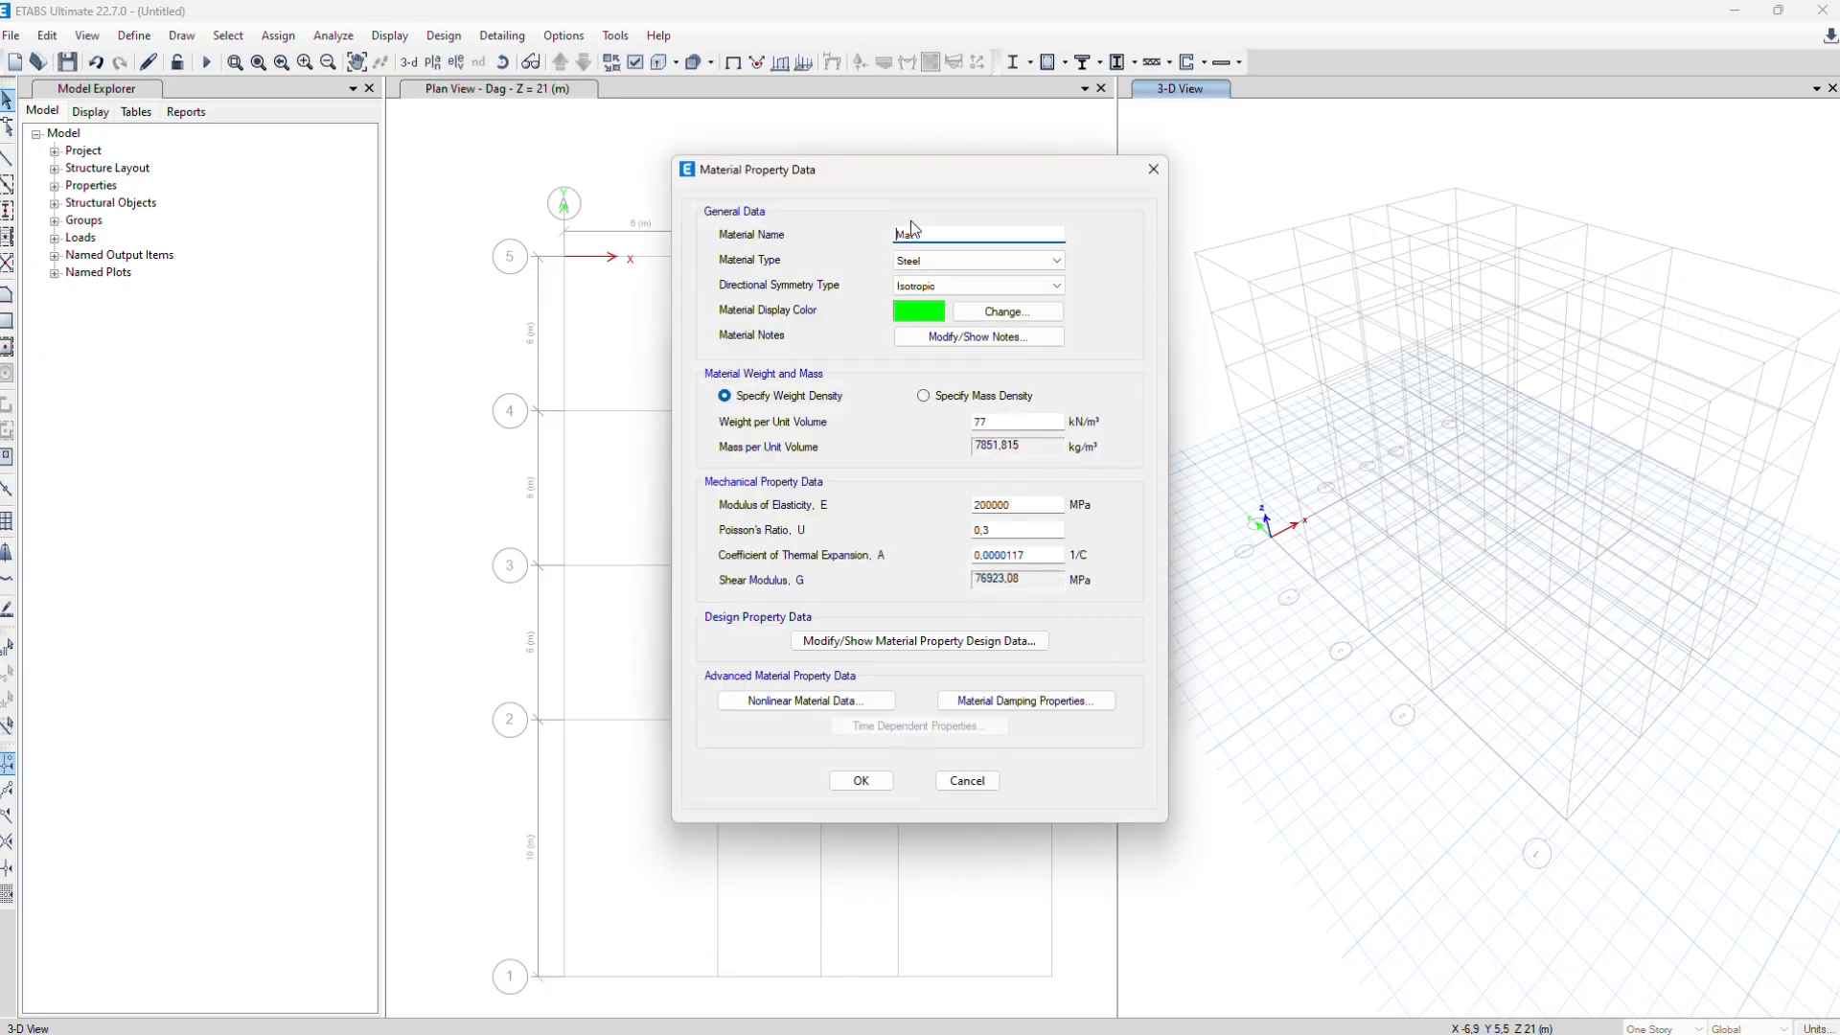
left_click_drag(936, 234, 697, 251)
type("Rebar")
left_click(928, 262)
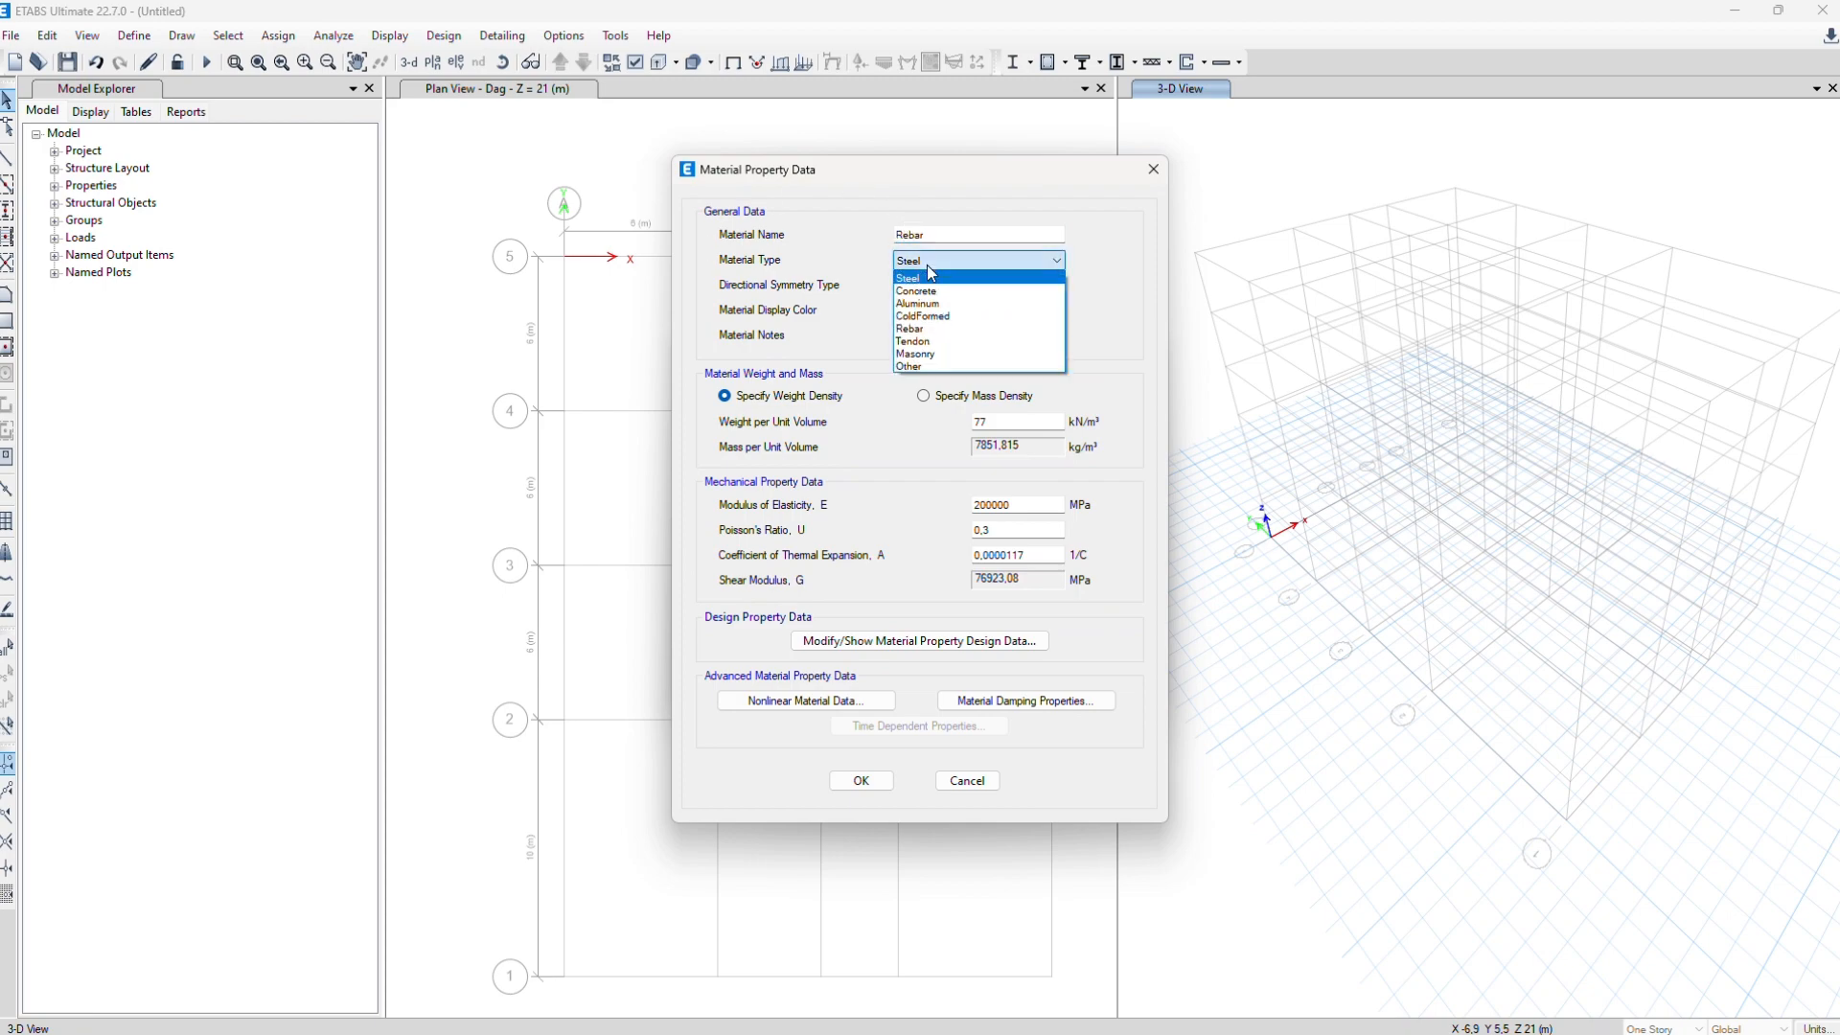
left_click(930, 331)
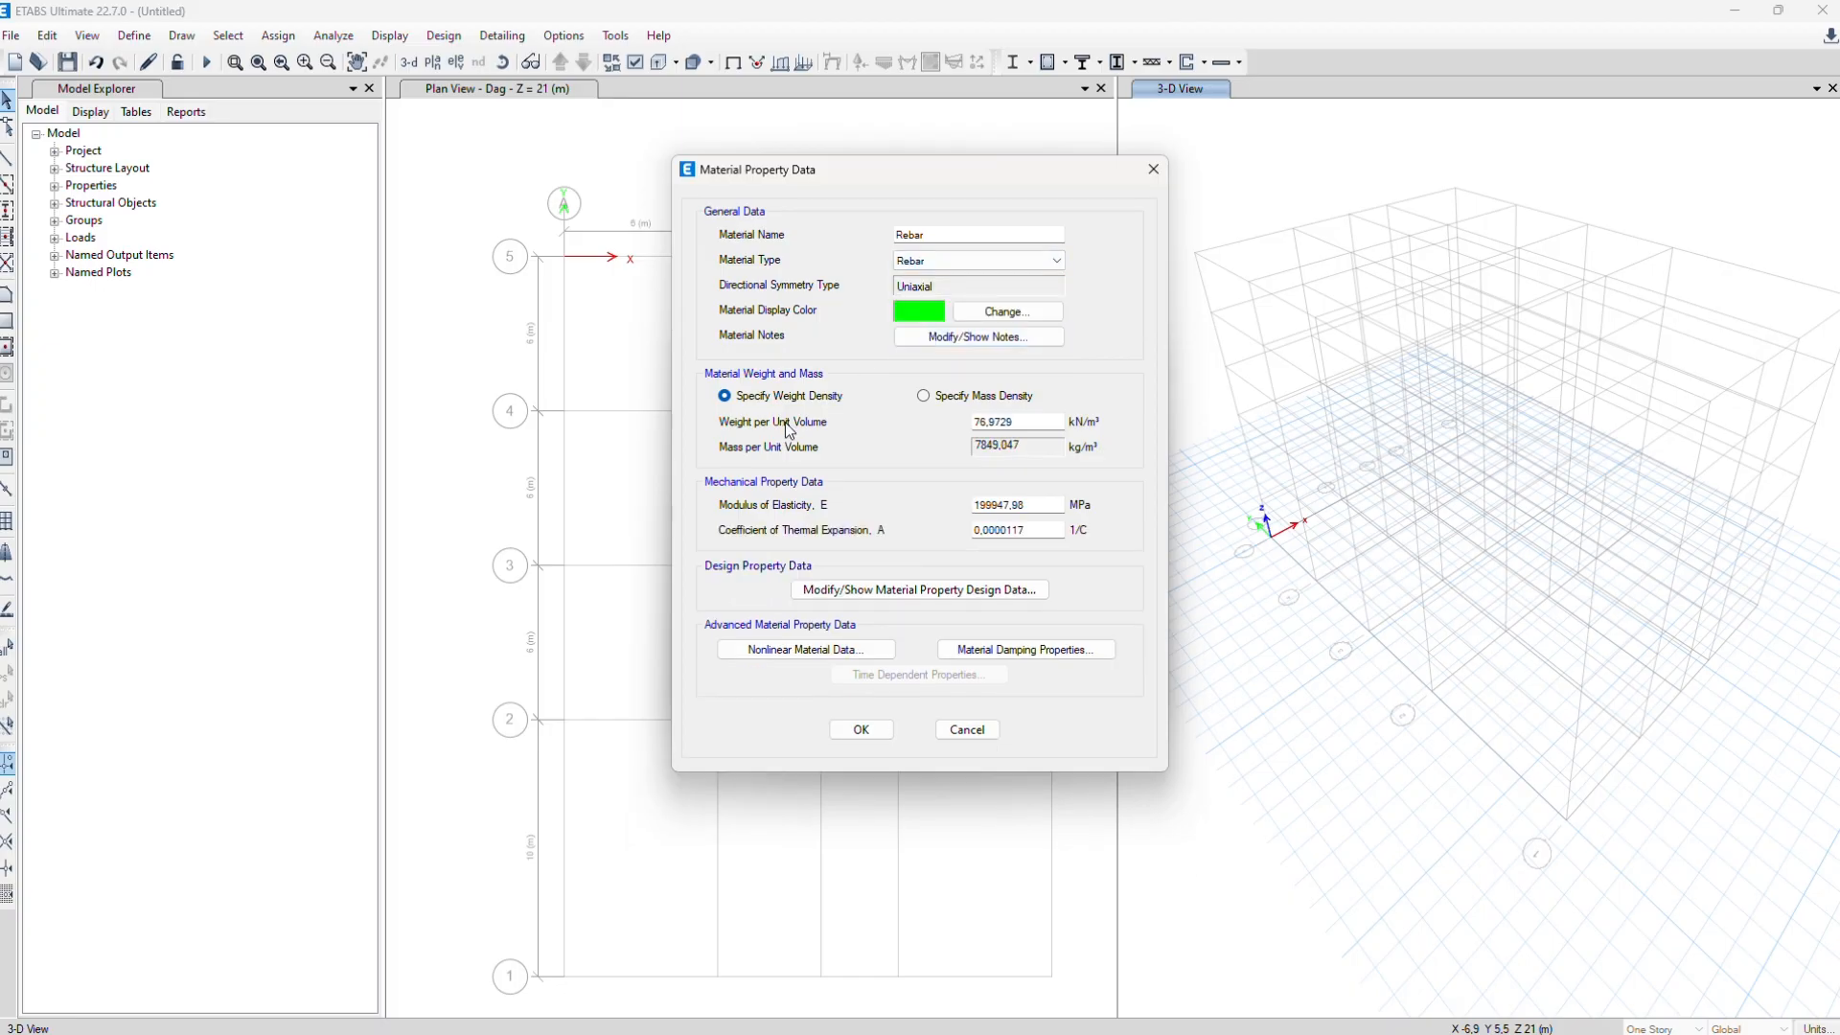
Set the Rebar material's weight per unit volume to 77 kN/m³ and its modulus of elasticity to 200000 MPa
left_click(1043, 422)
double_click(1043, 423)
type("77")
key("Tab")
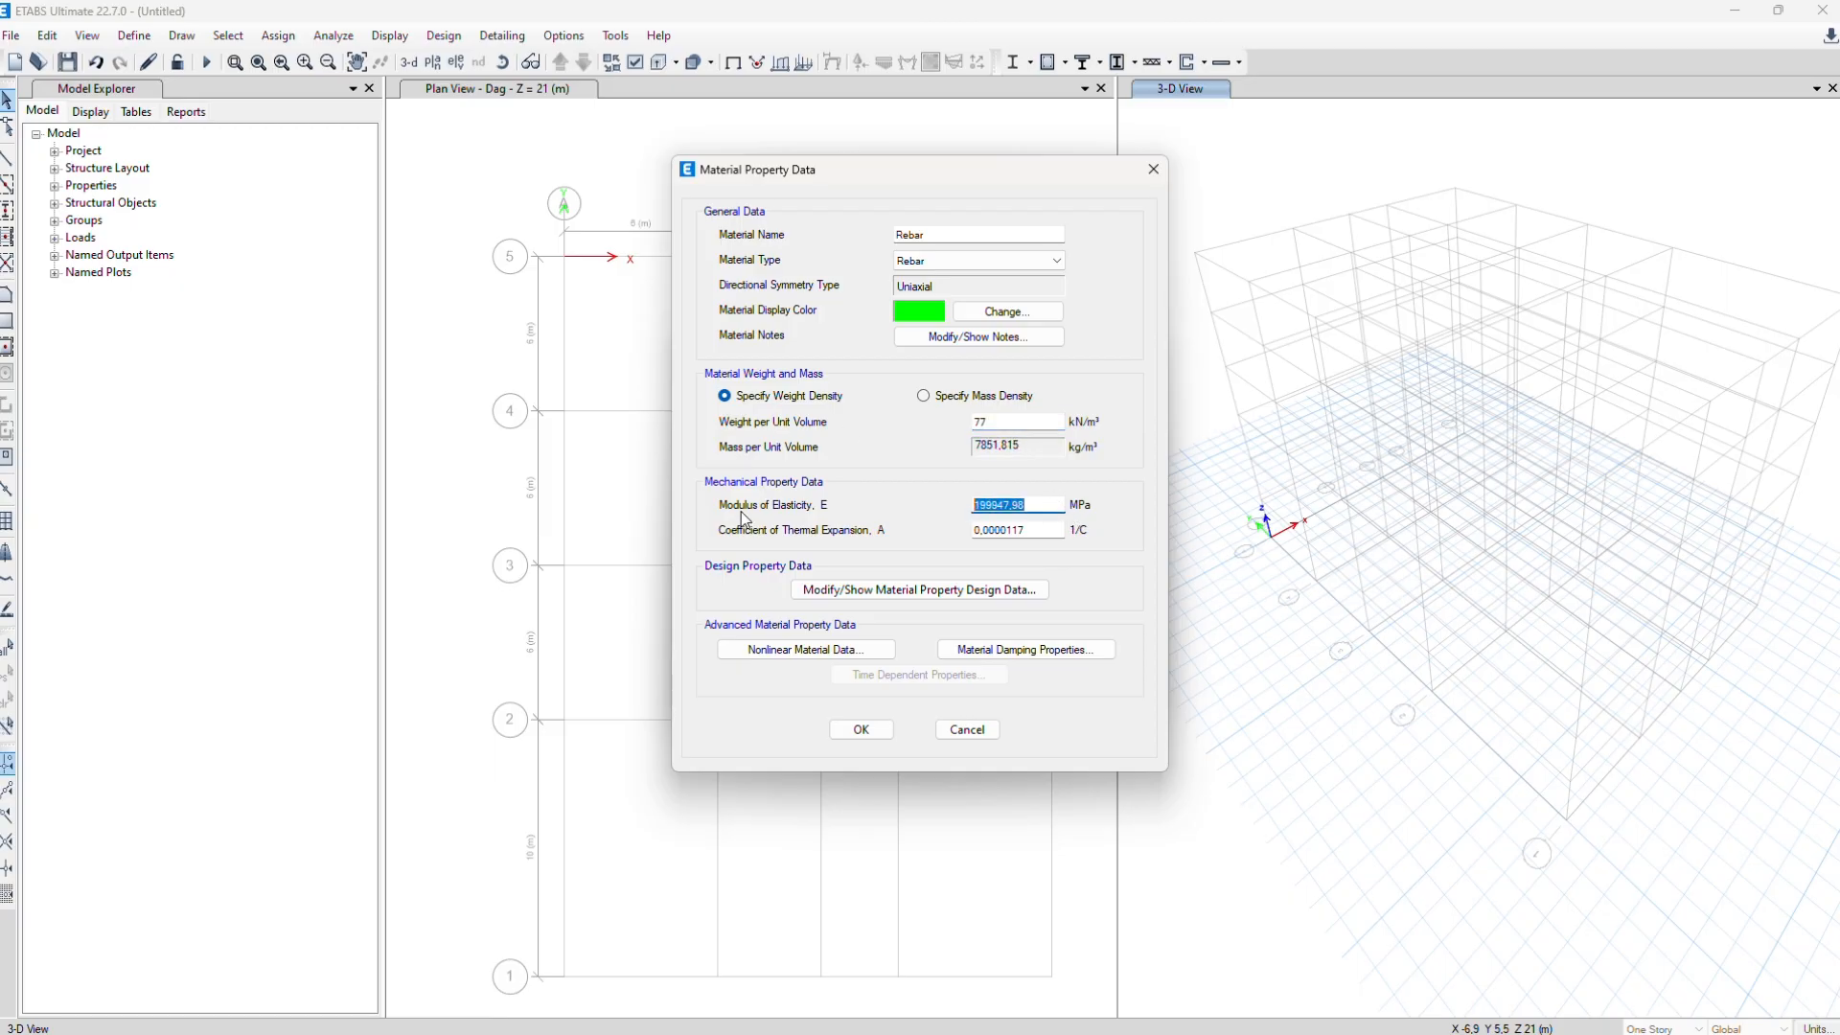
type("200000")
left_click_drag(1025, 505, 981, 506)
Set the Rebar material's Fy and Fye to 250 MPa and Fu and Fue to 550 MPa, and save the material definitions
left_click(920, 590)
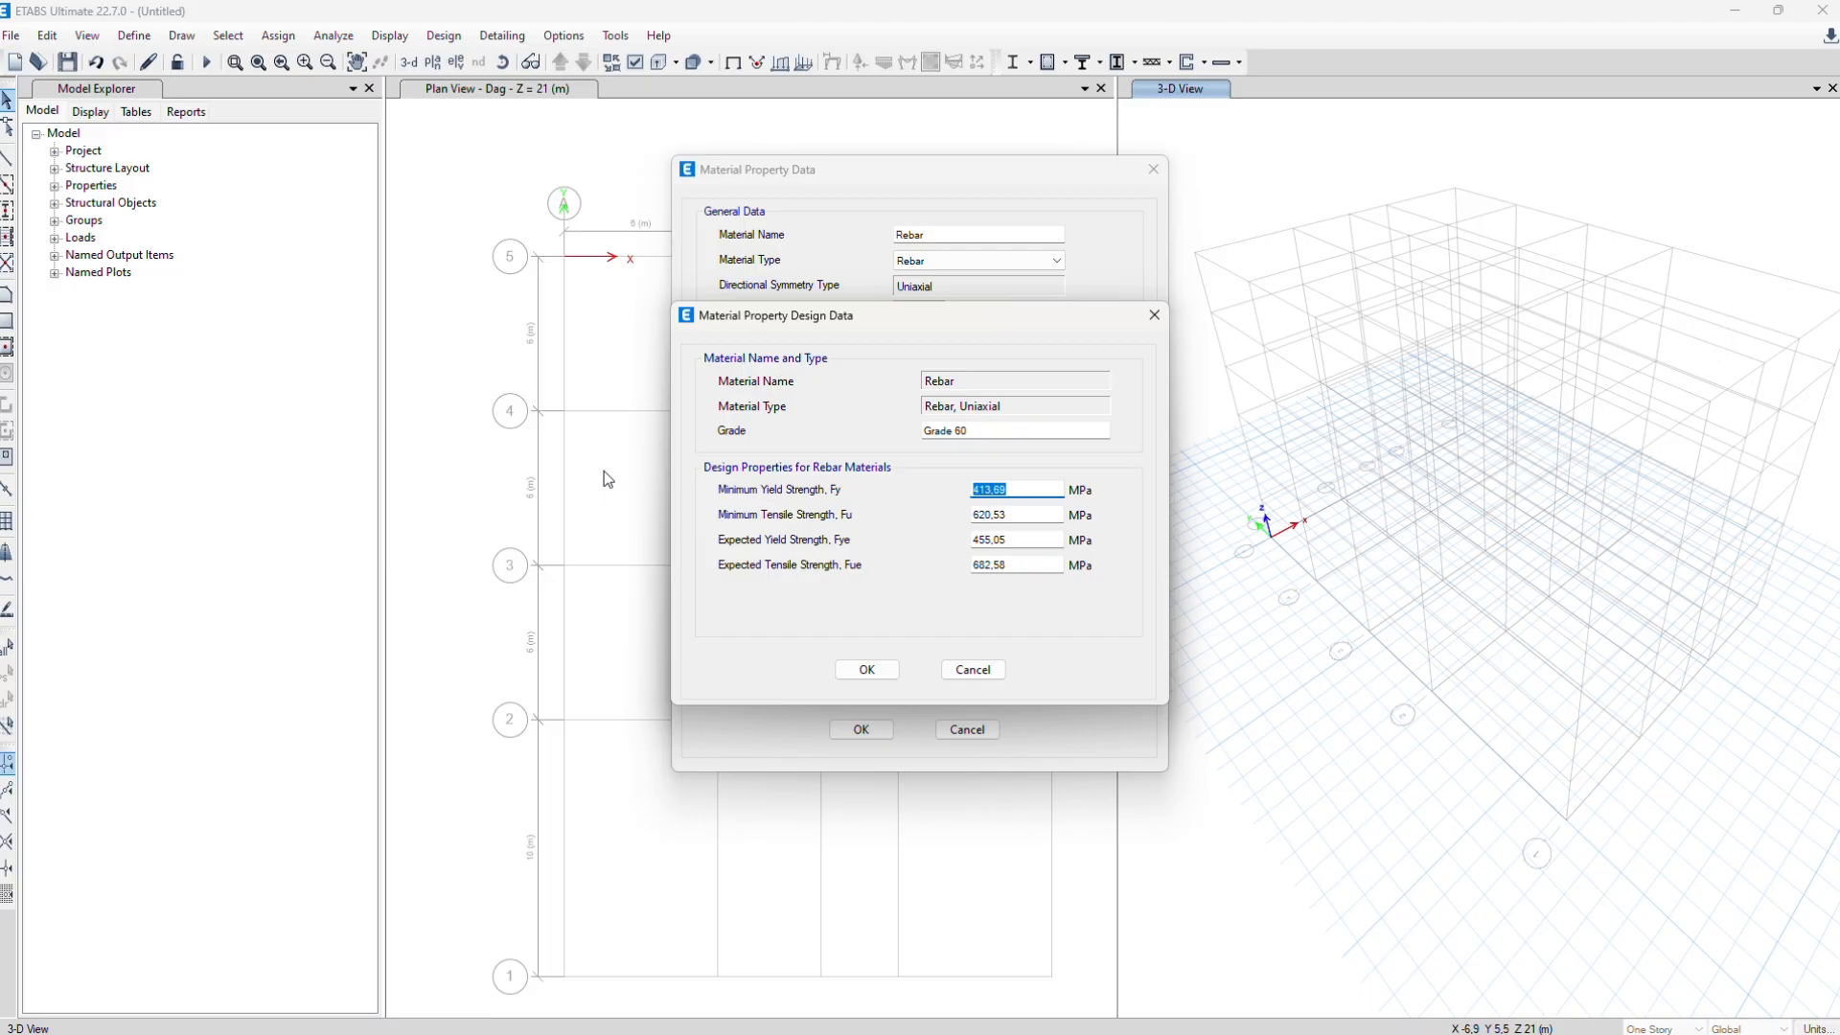
type("250")
key("Tab")
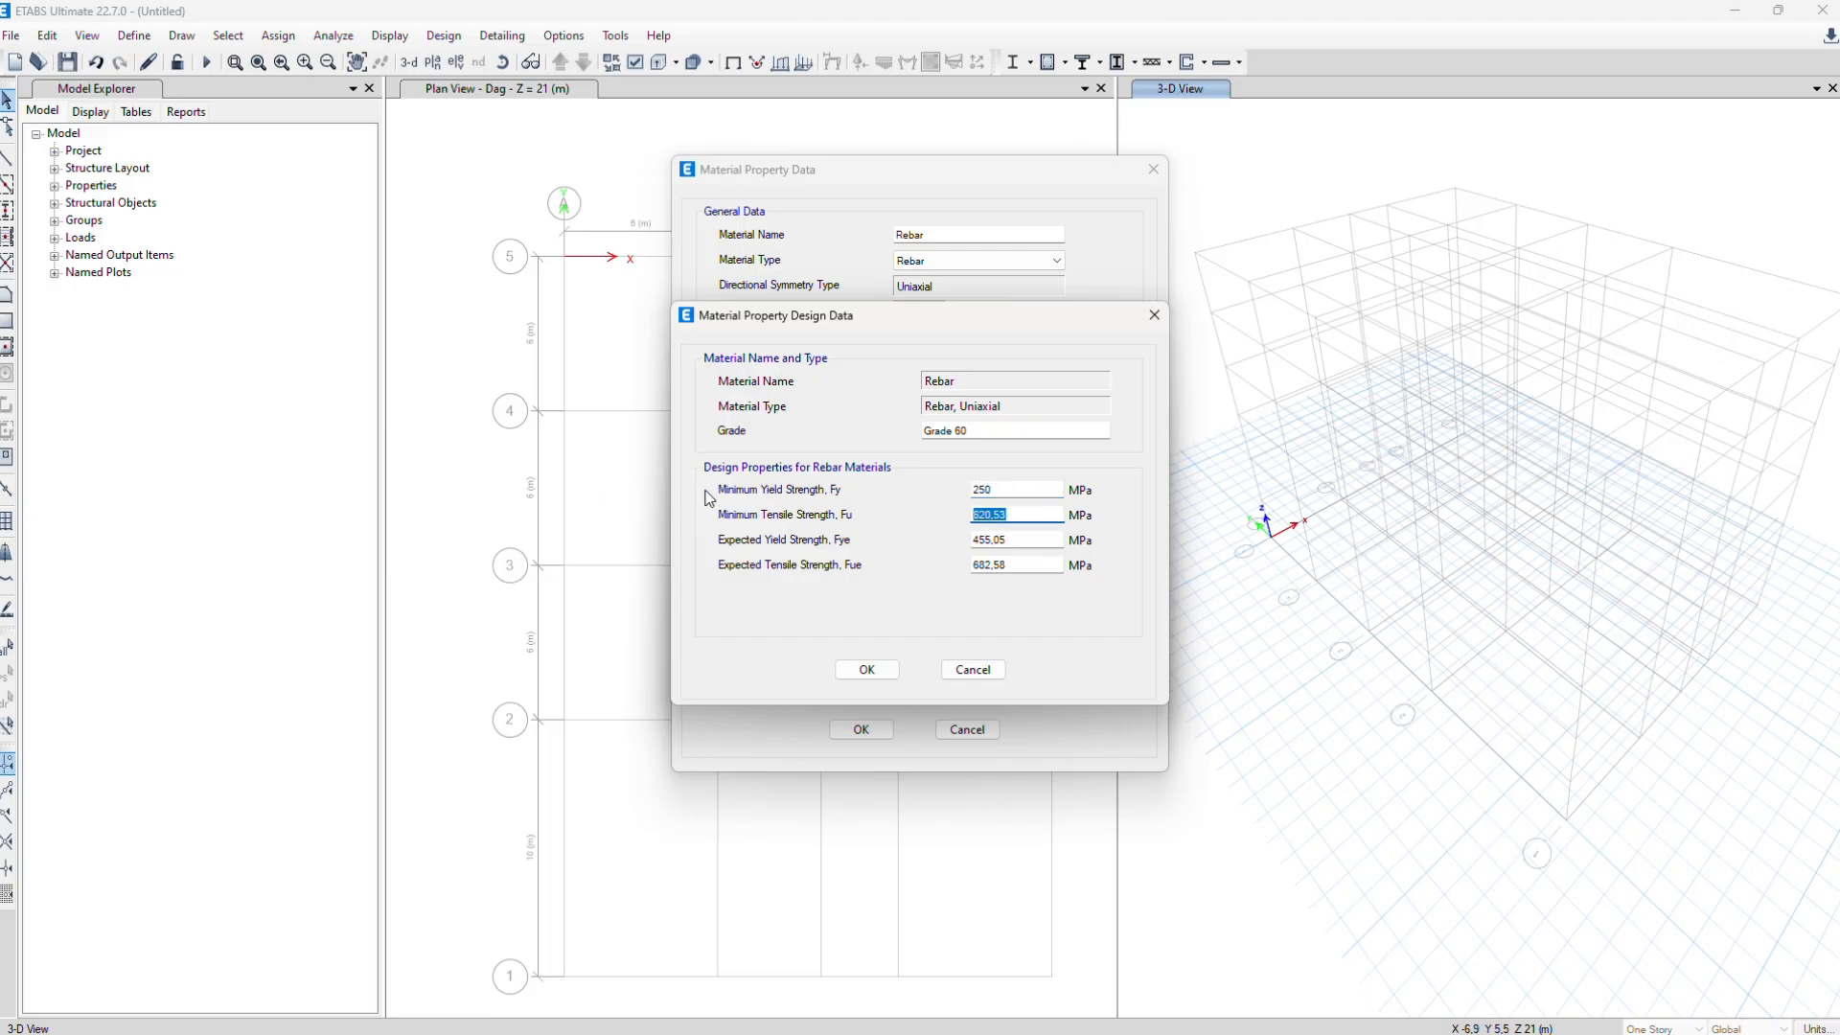
type("550")
key("Tab")
type("250")
key("Tab")
type("550")
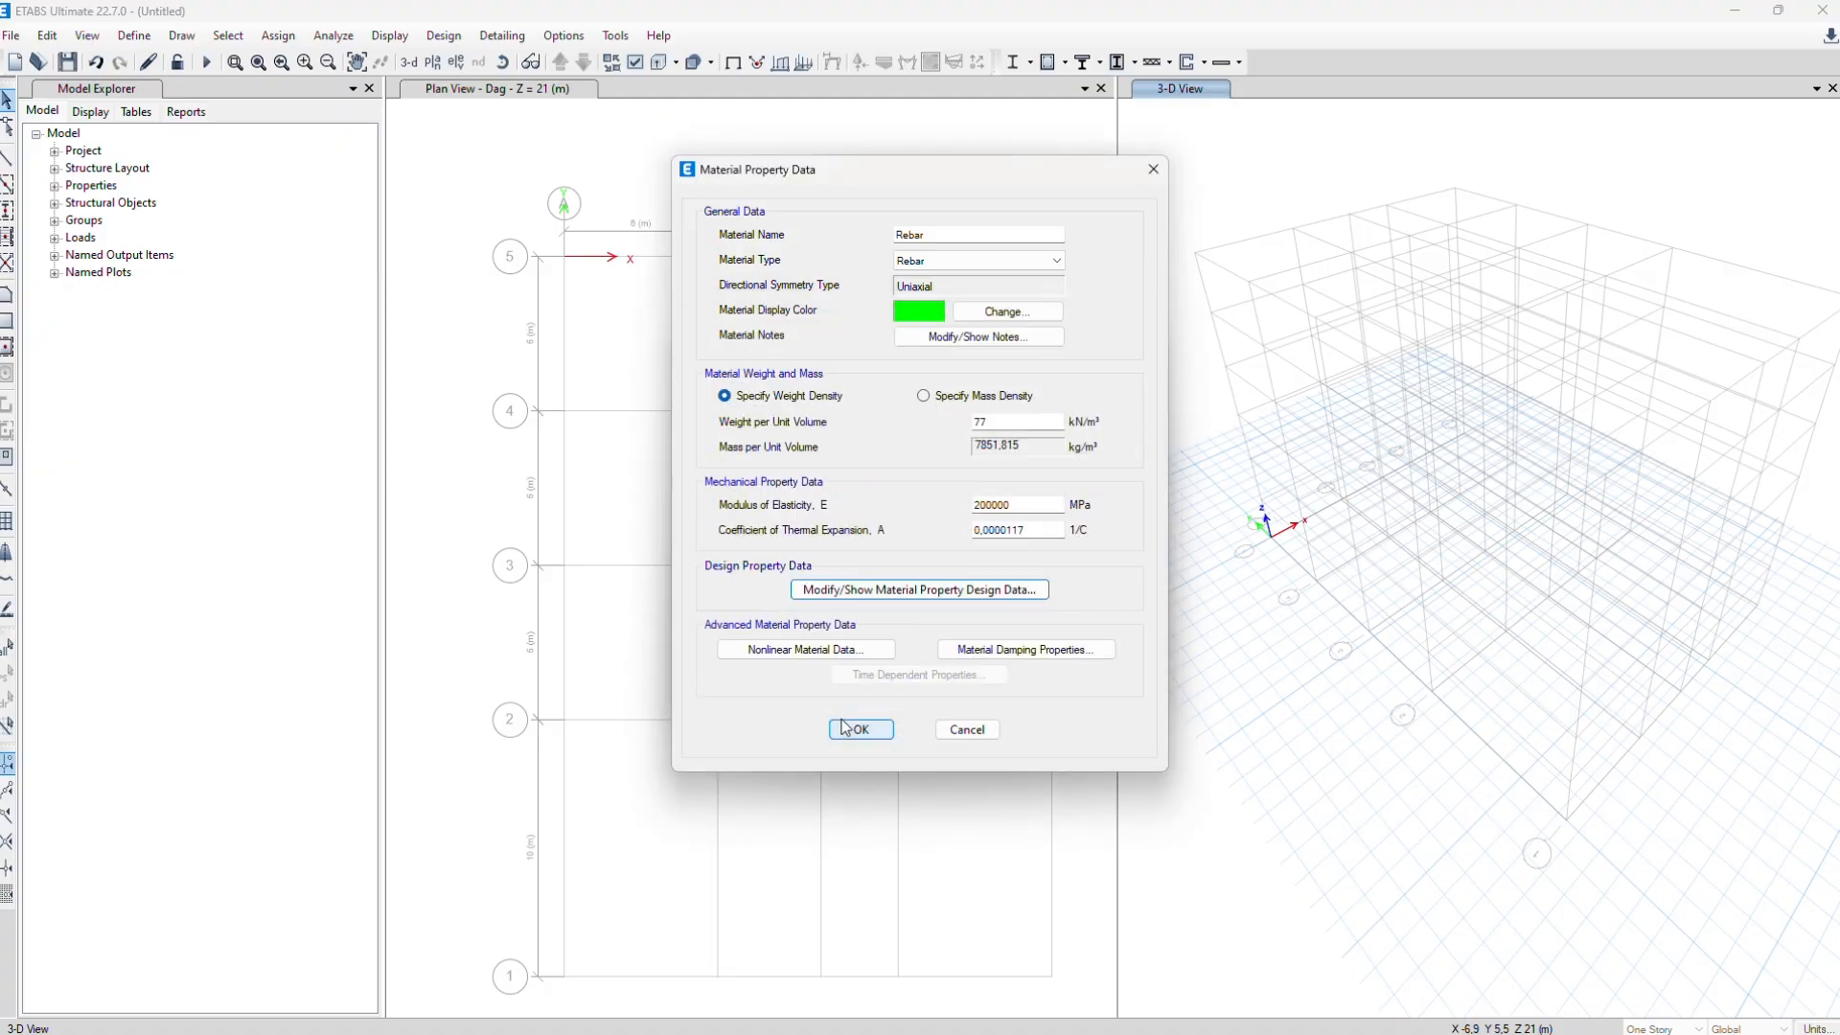
left_click(863, 669)
left_click(848, 730)
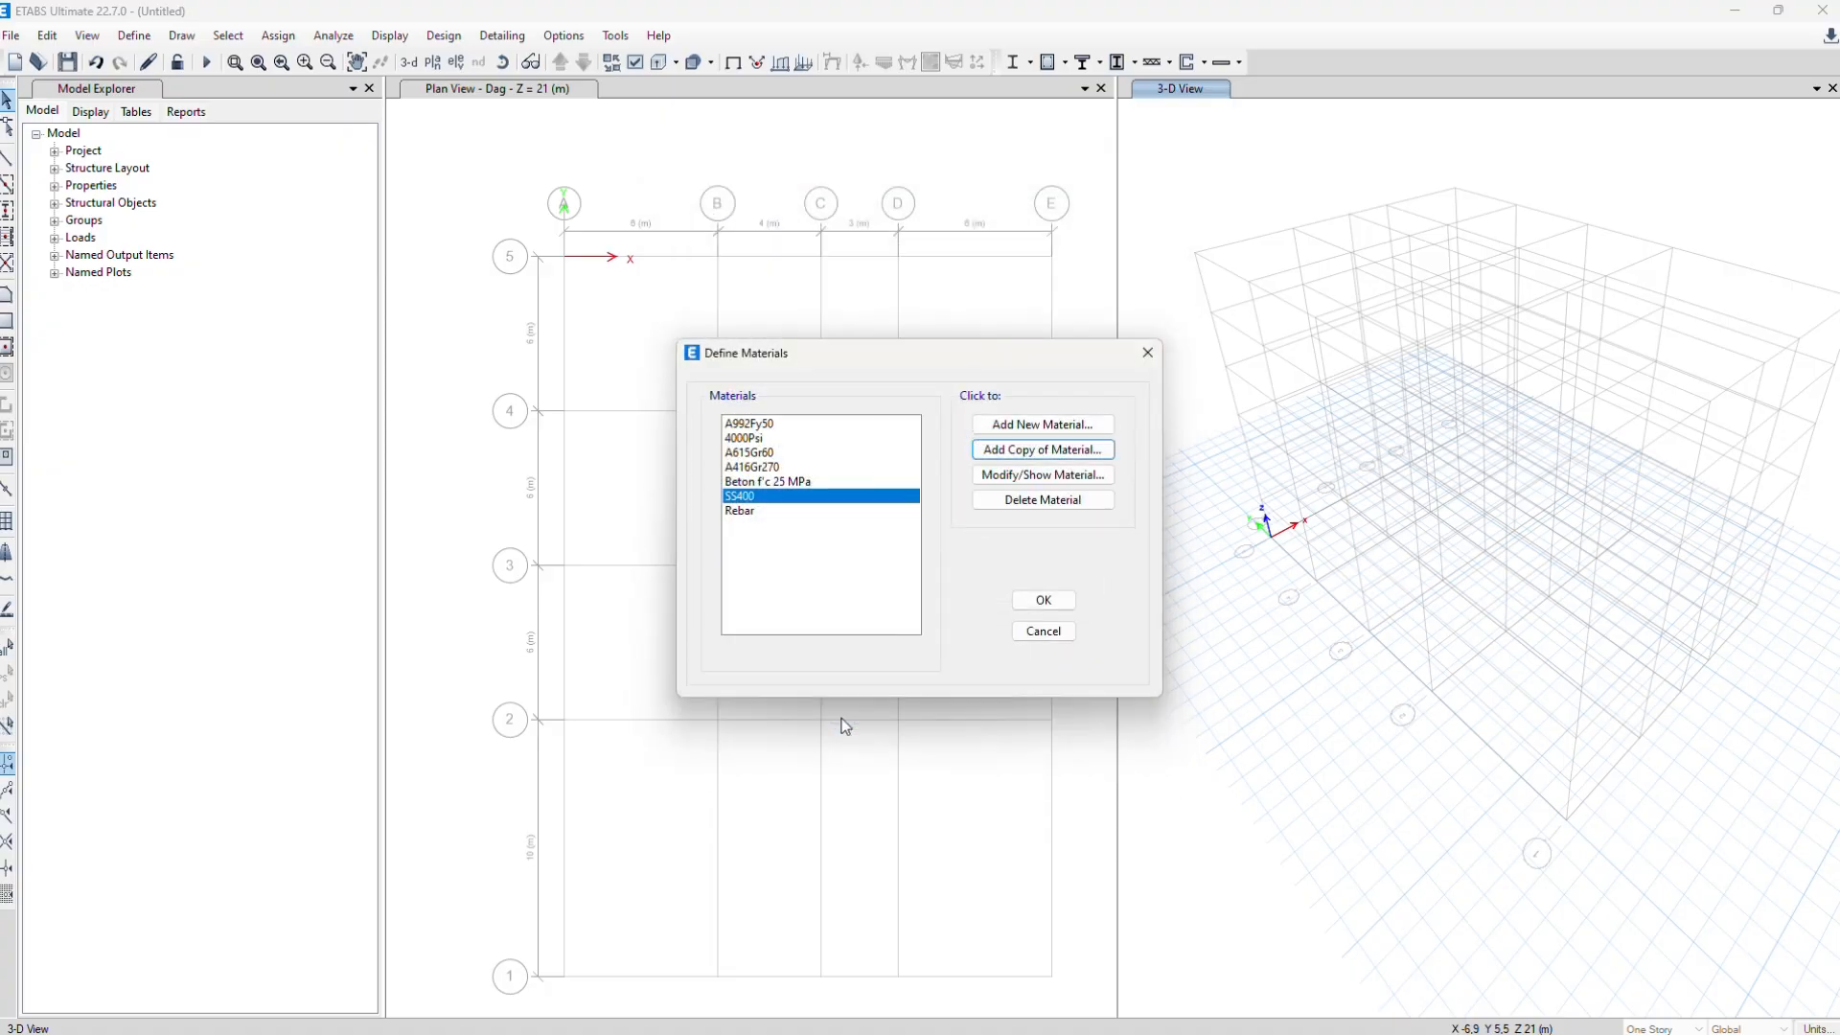
left_click(1029, 602)
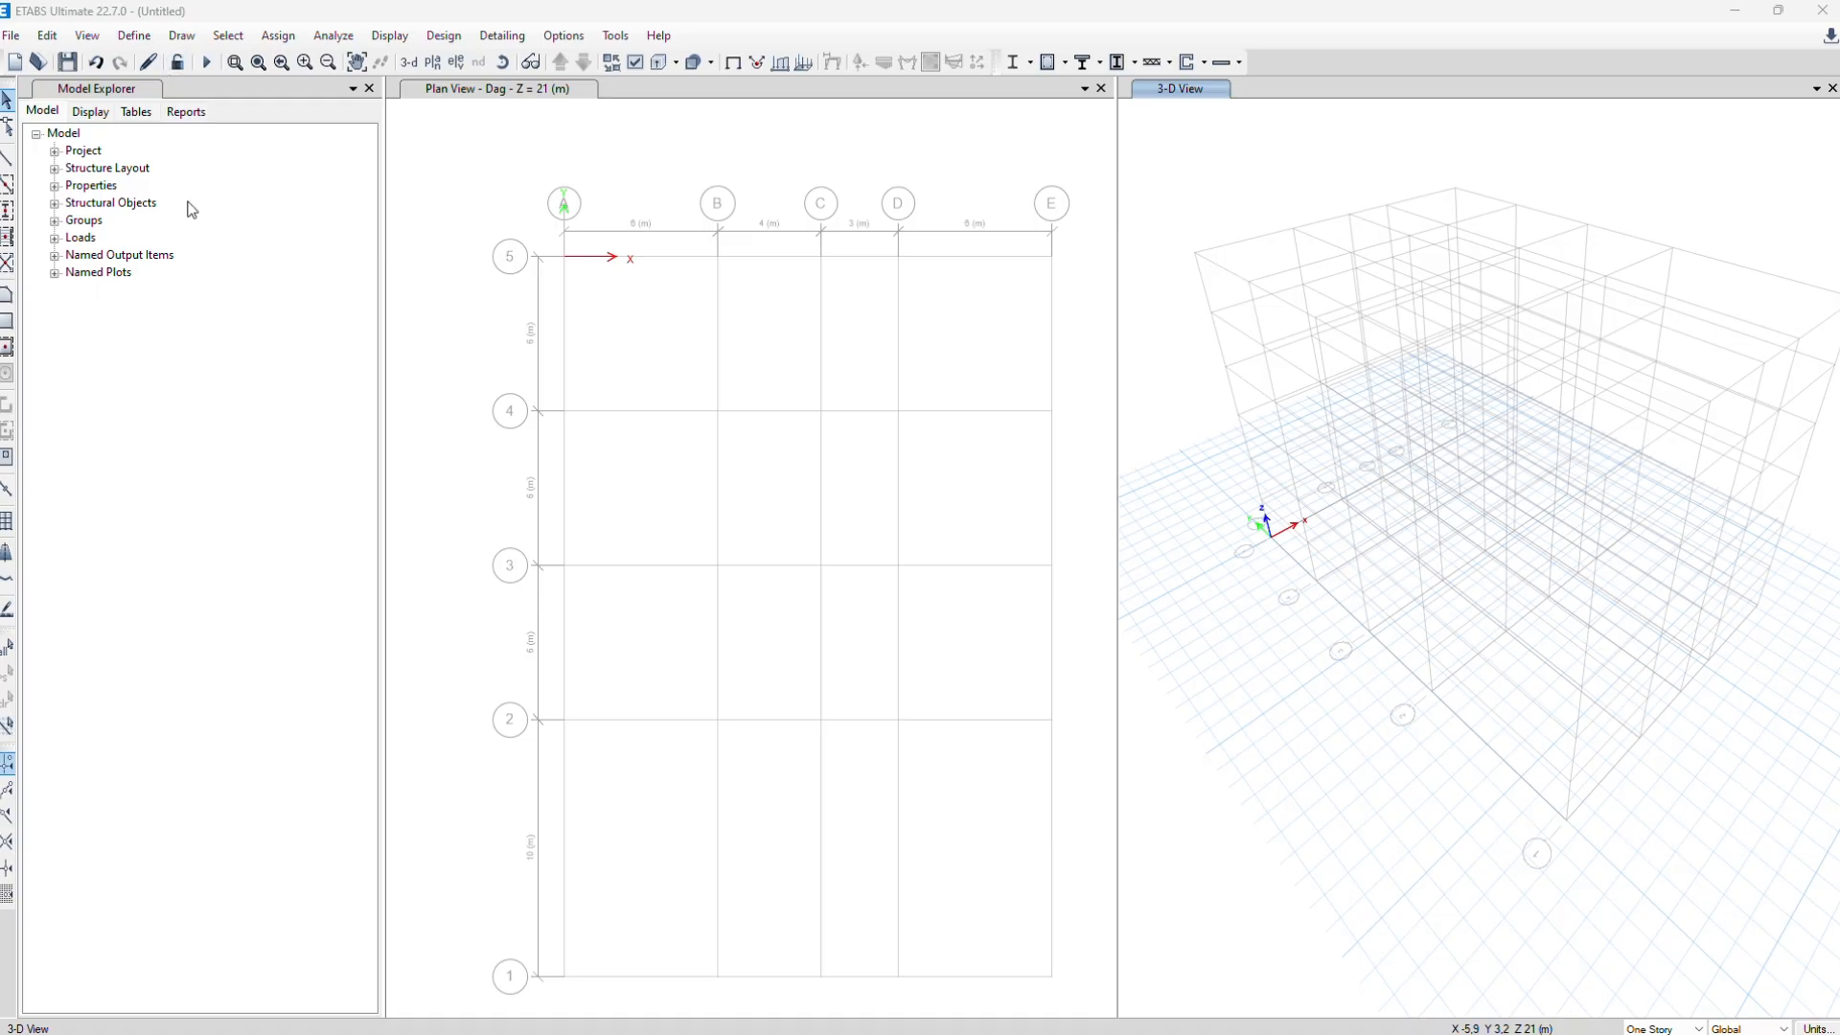
Add a concrete rectangular frame section named K1 500x500 using the Beton f'c 25 MPa material
left_click(134, 37)
mouse_move(199, 93)
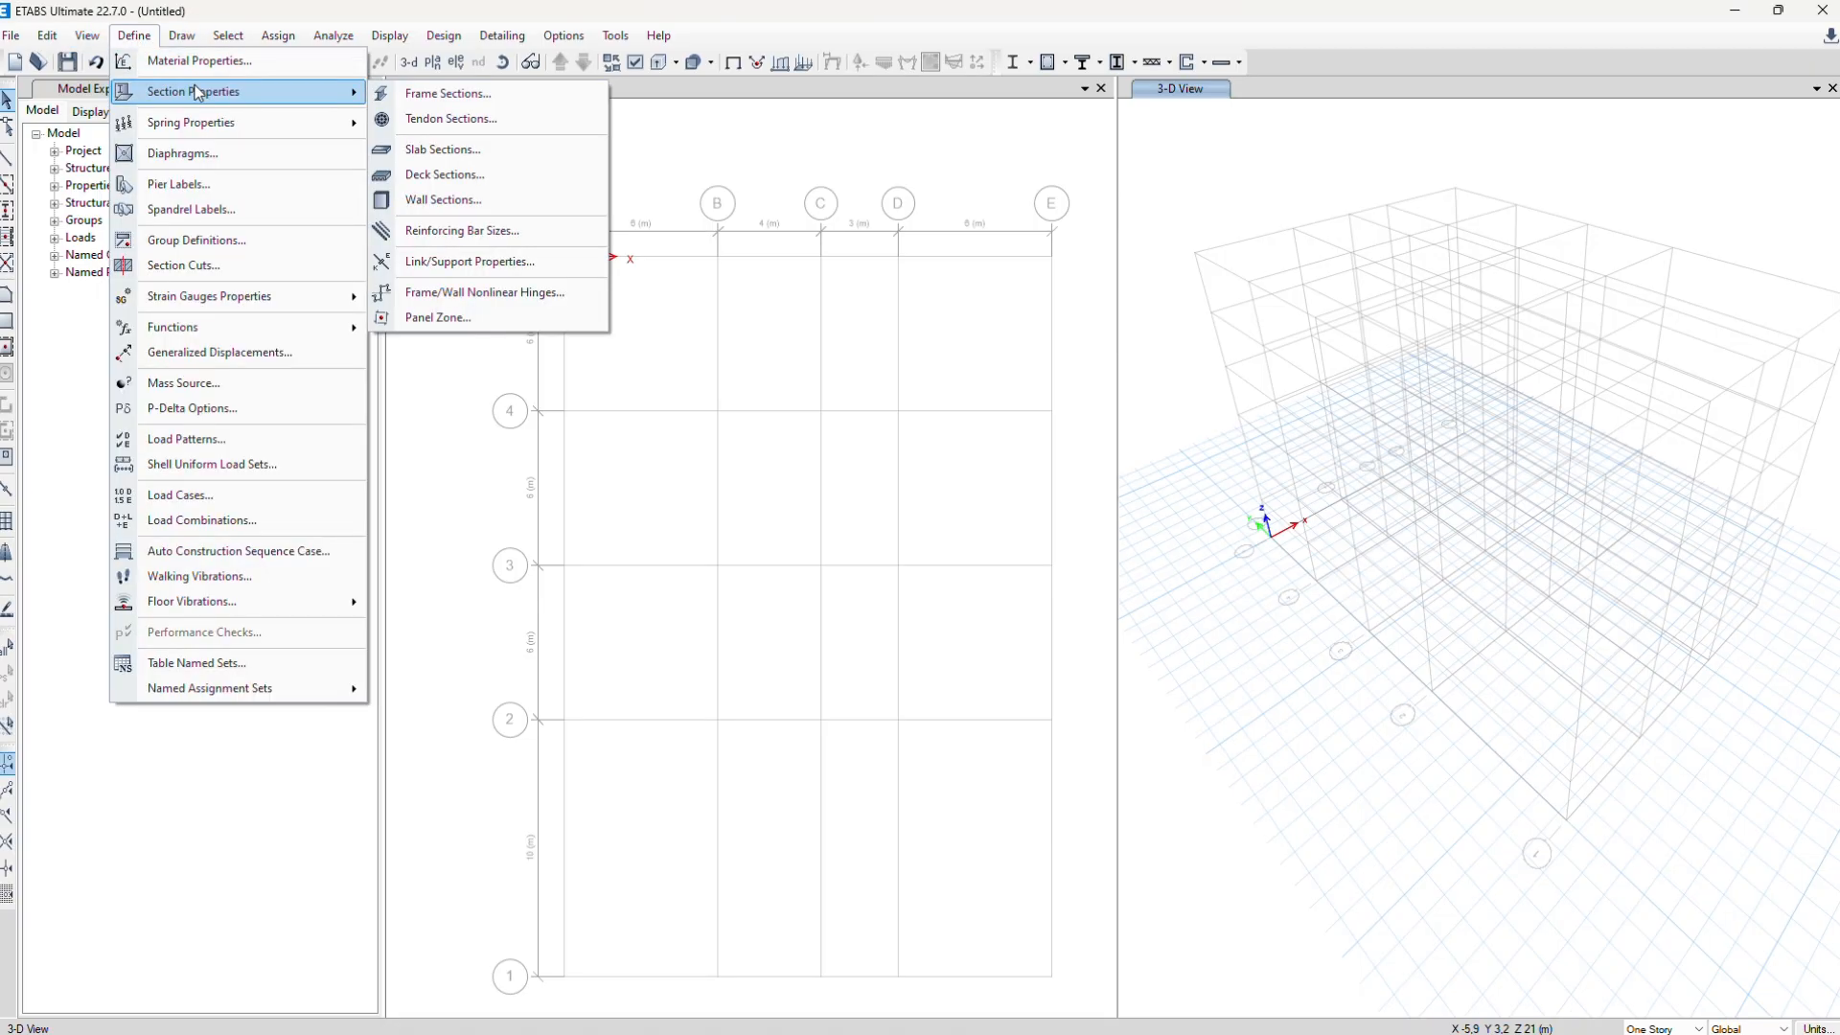
left_click(411, 93)
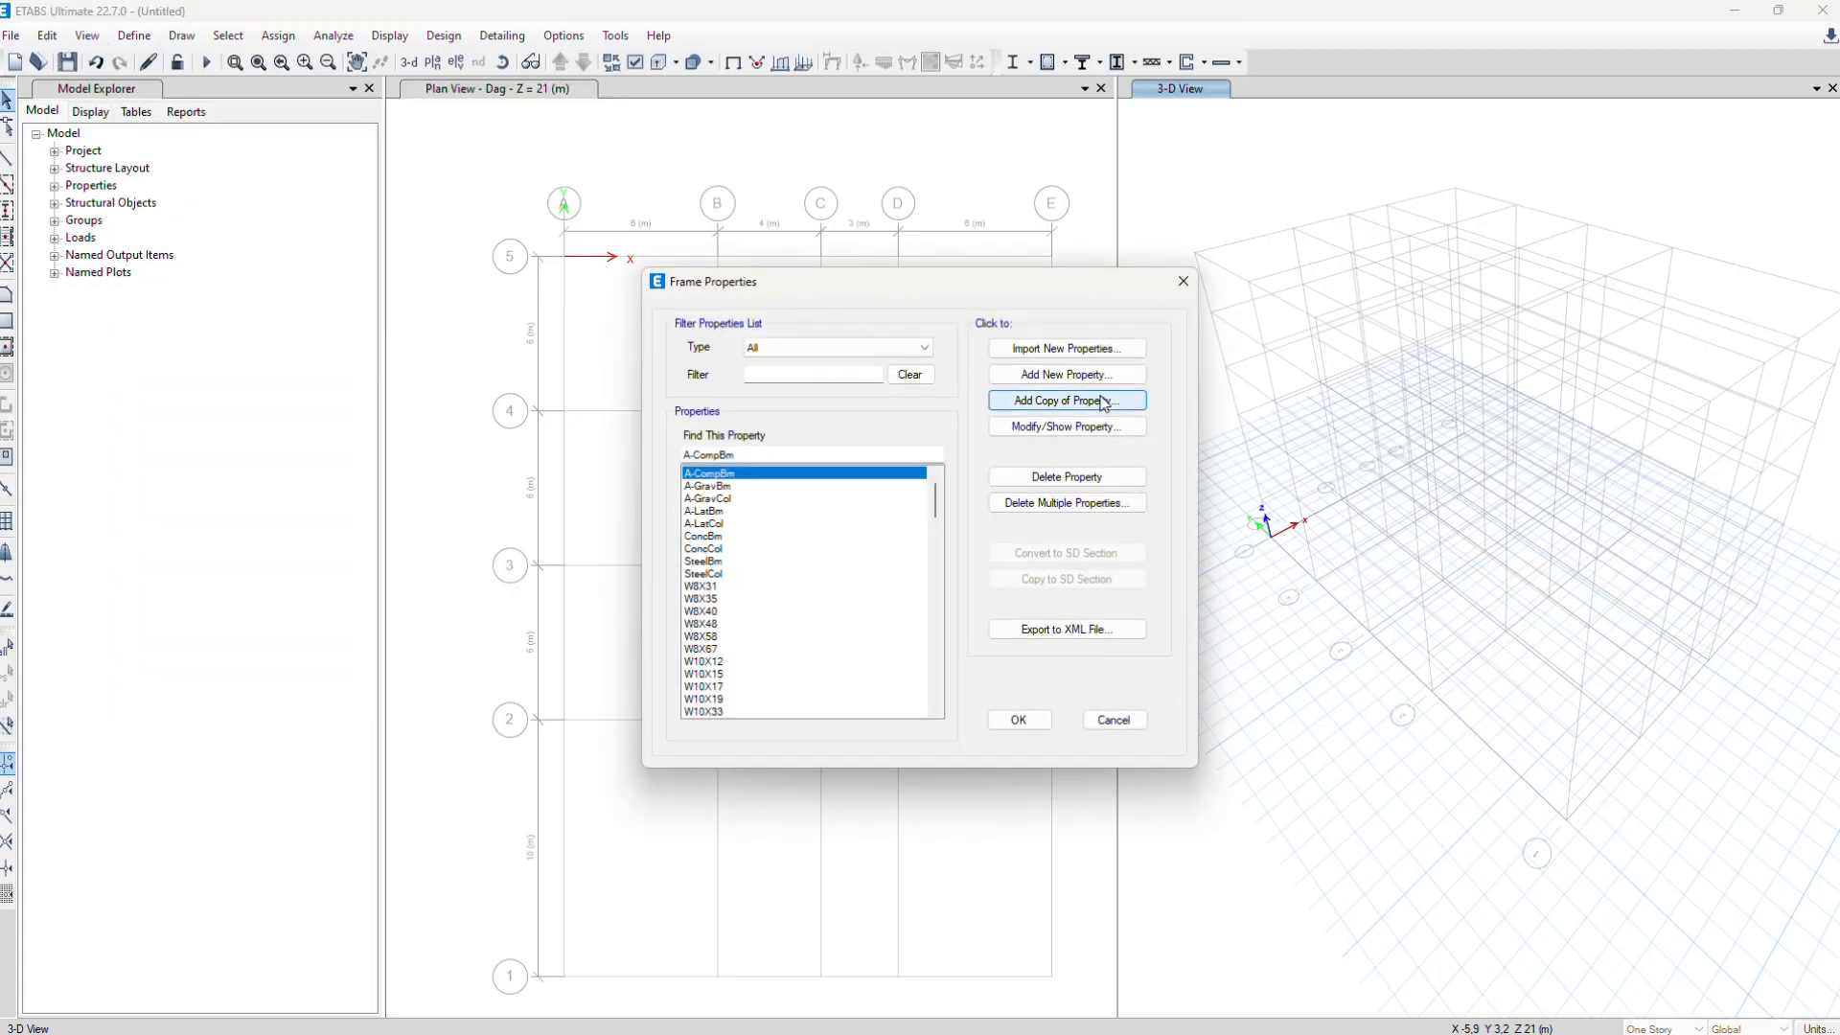
left_click(1093, 375)
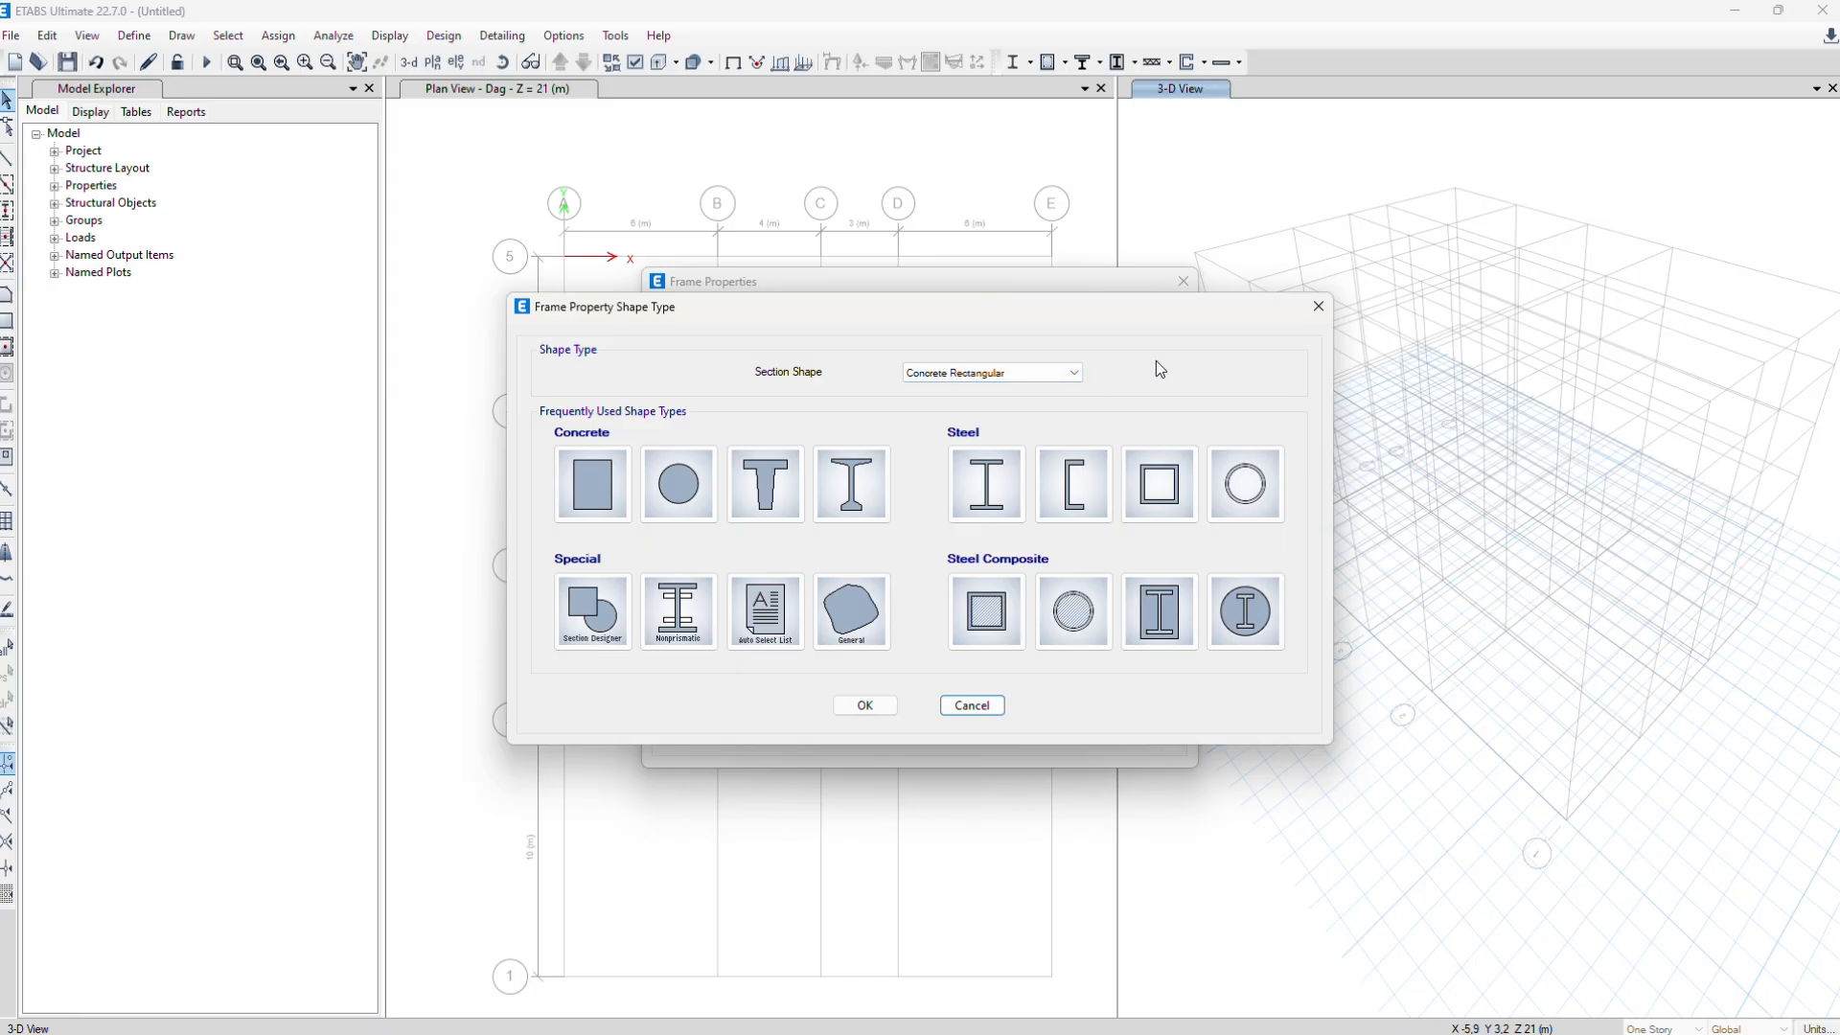
left_click(590, 508)
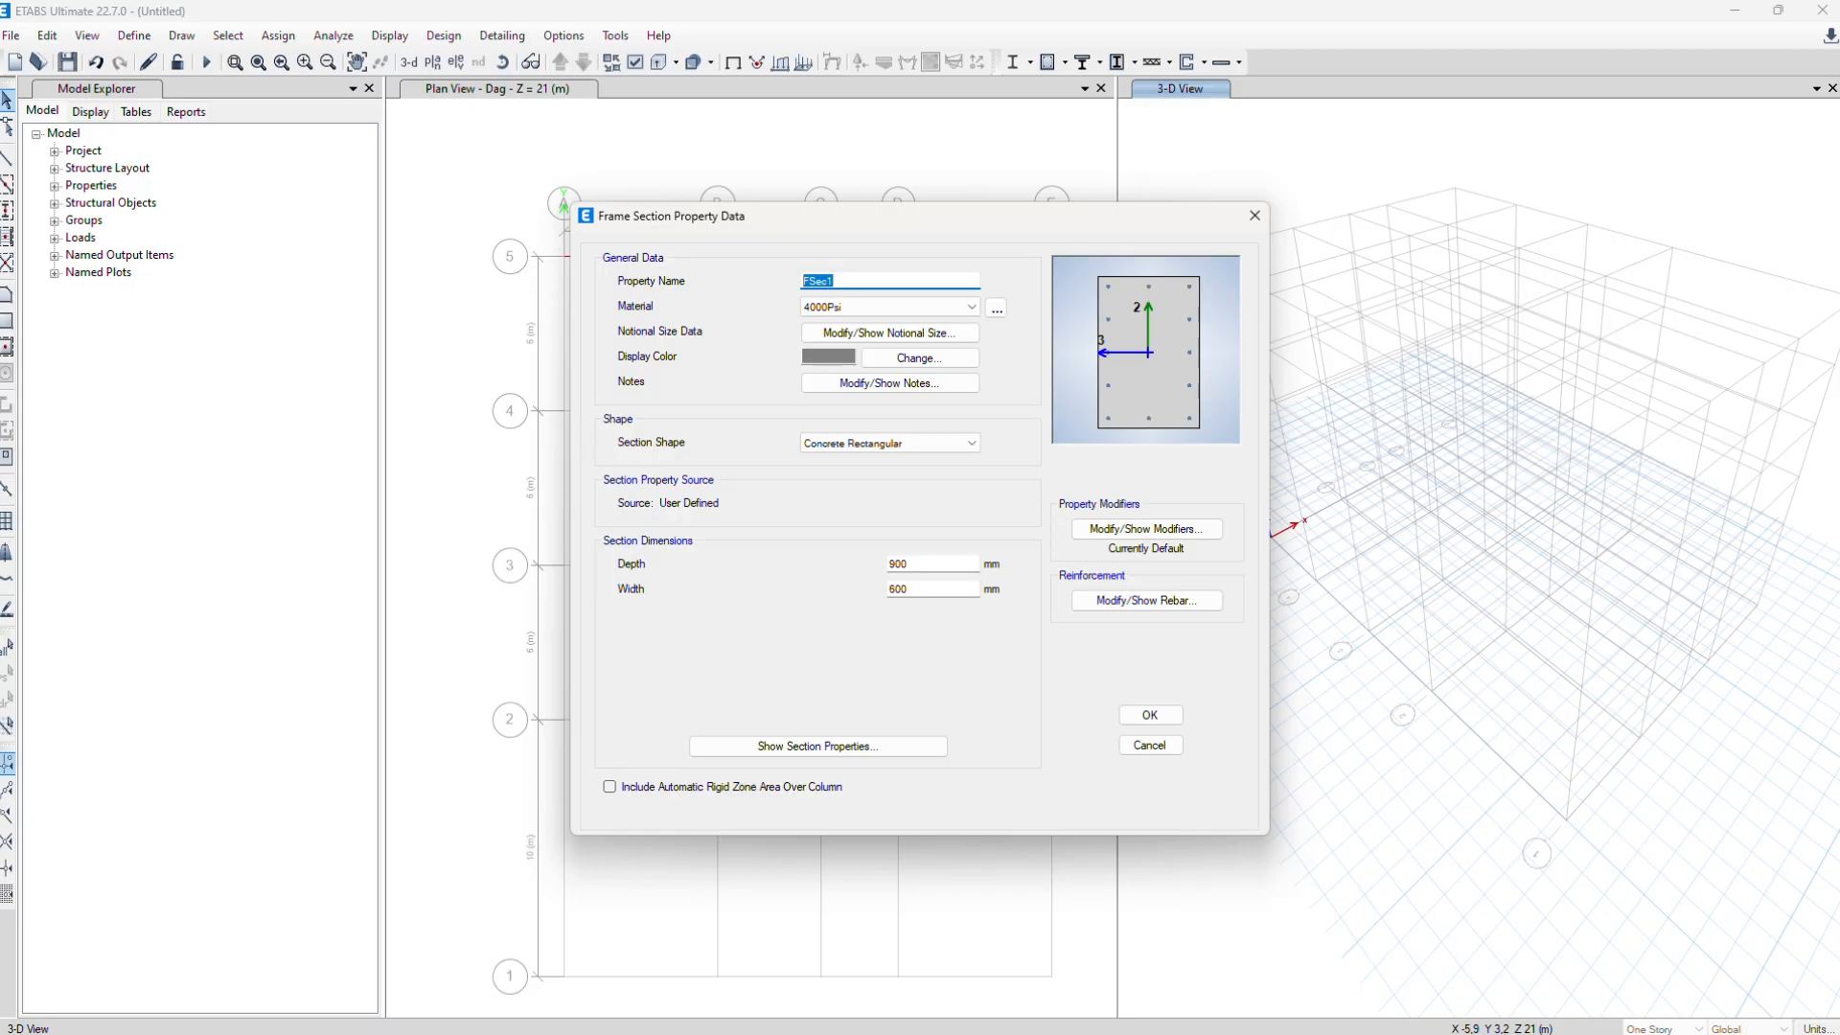
type("K1 500x500")
left_click(836, 309)
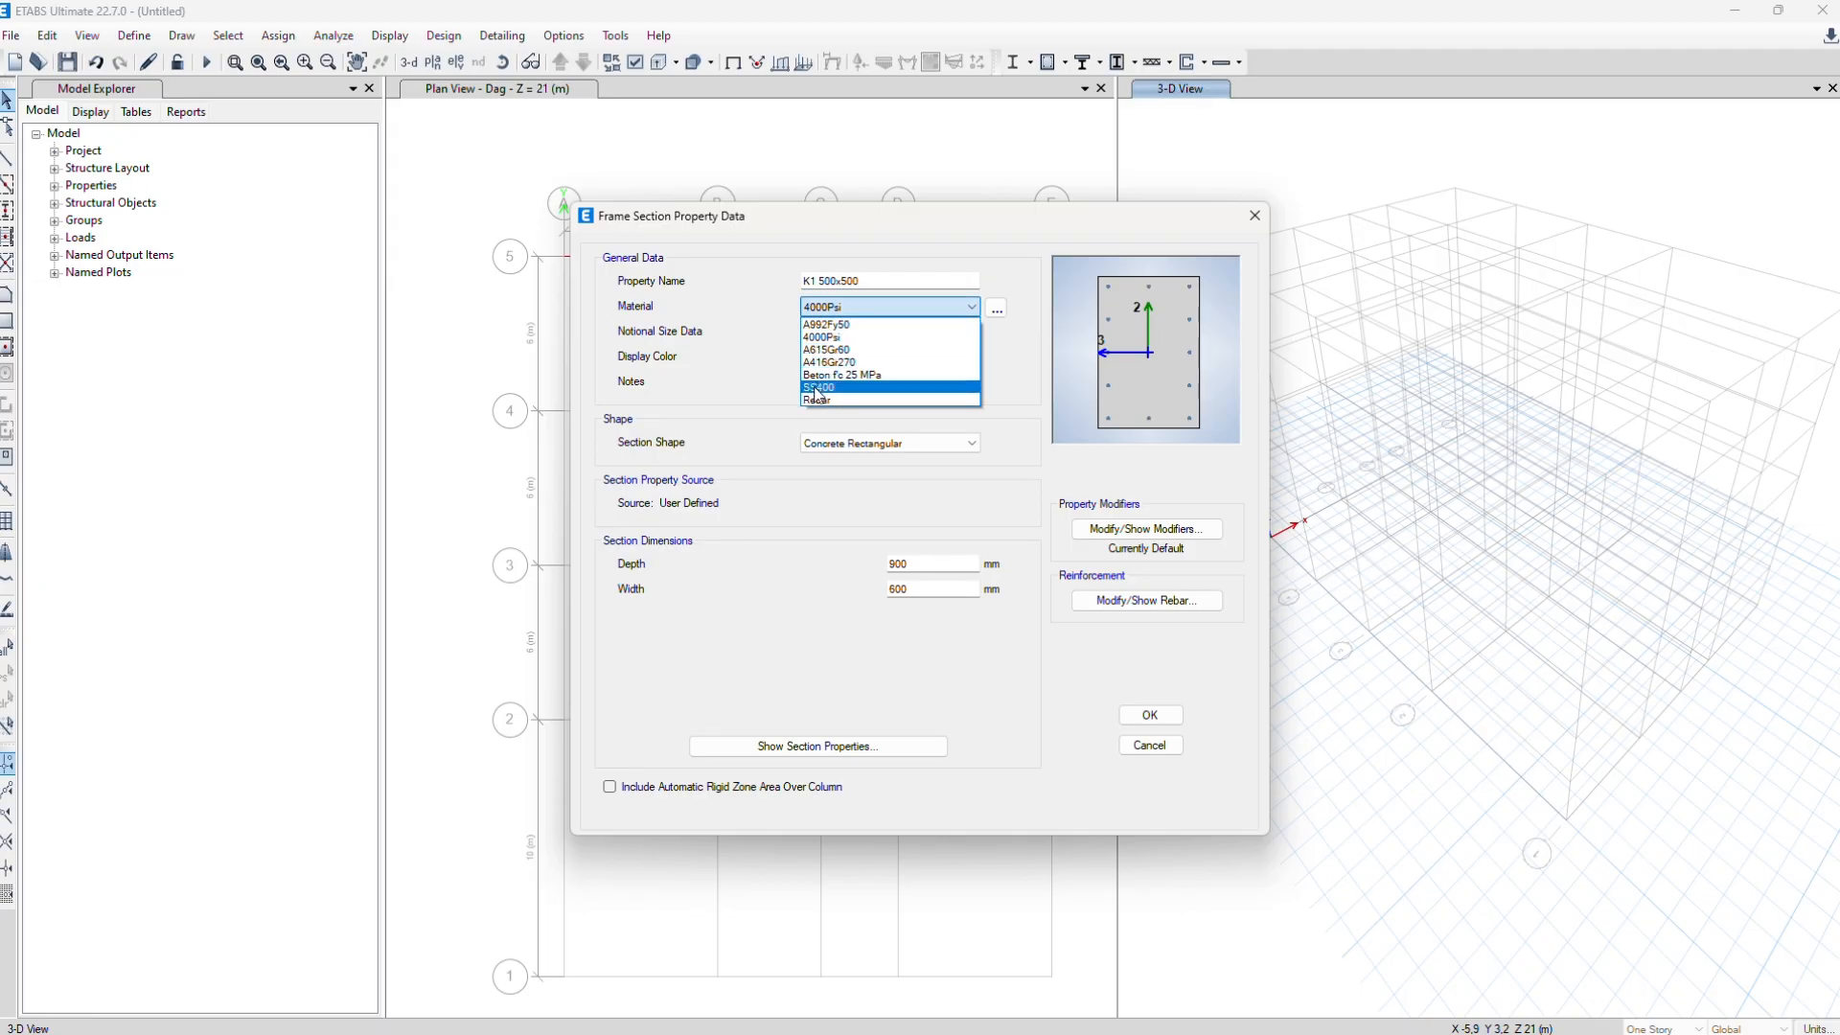
left_click(822, 375)
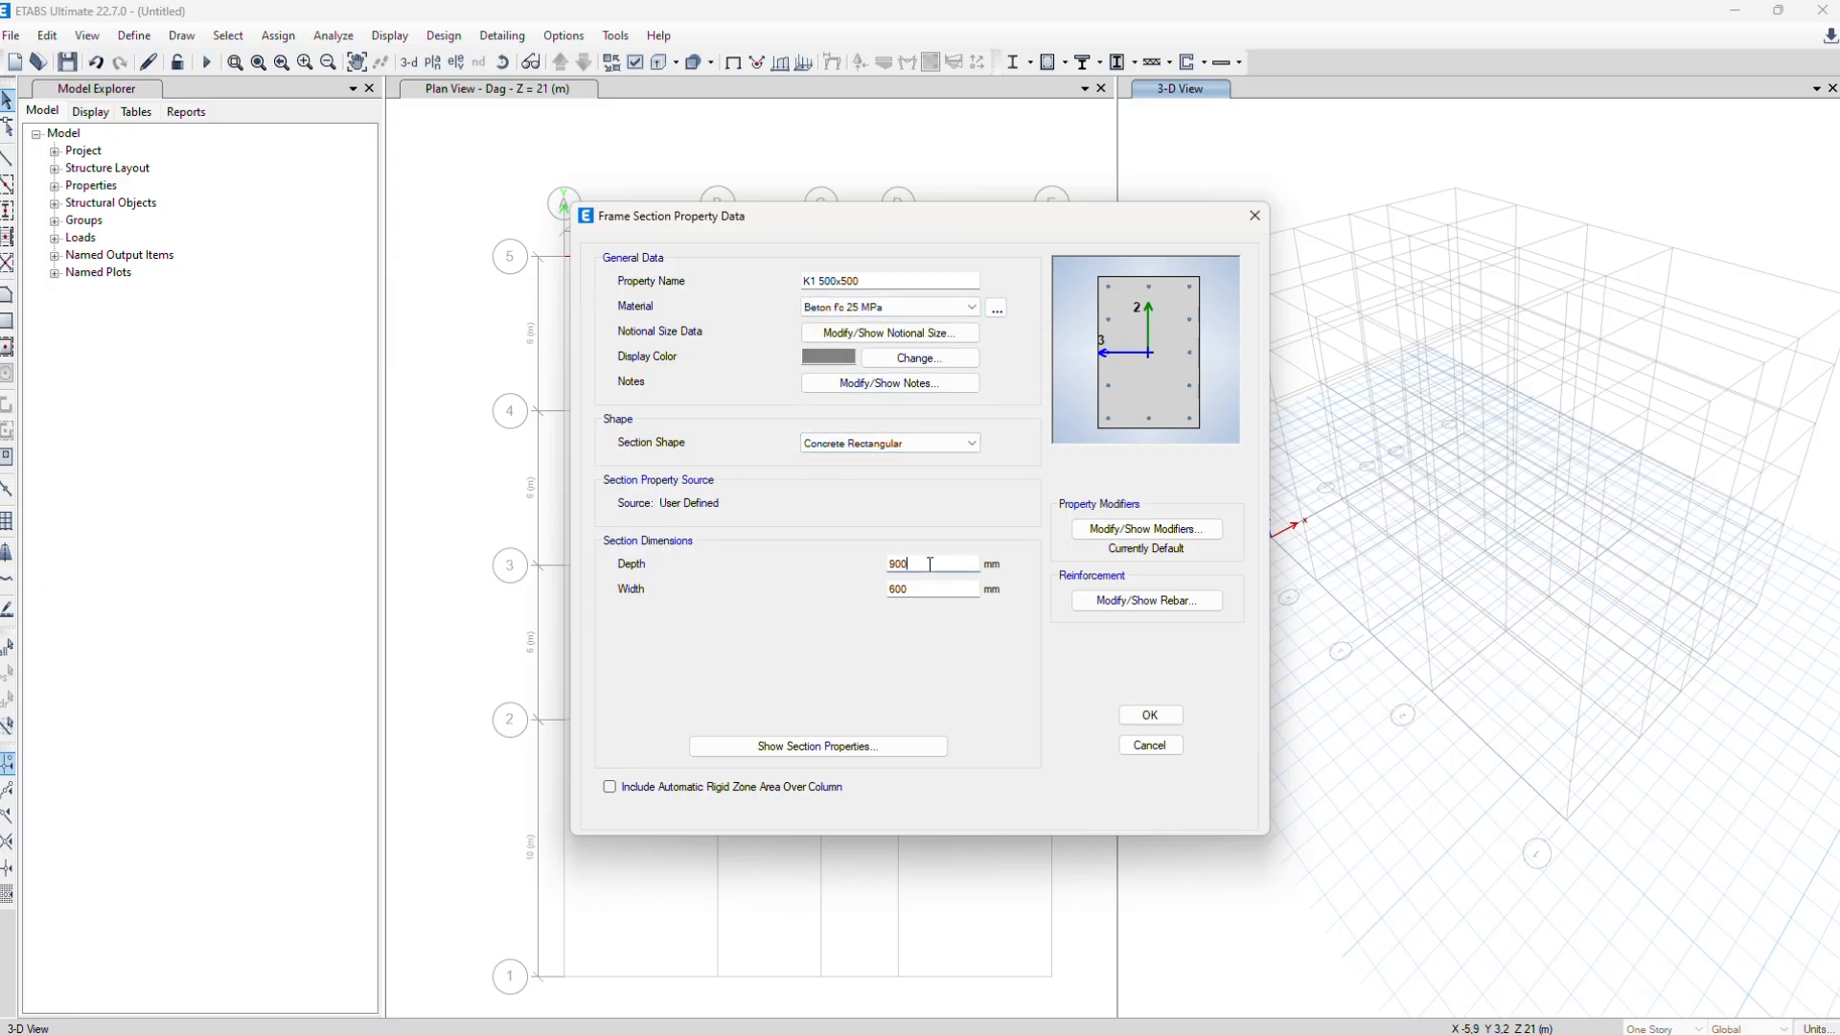
Set the K1 section's depth and width to 500 mm each
left_click_drag(928, 564, 594, 475)
type("500")
left_click_drag(956, 590, 632, 593)
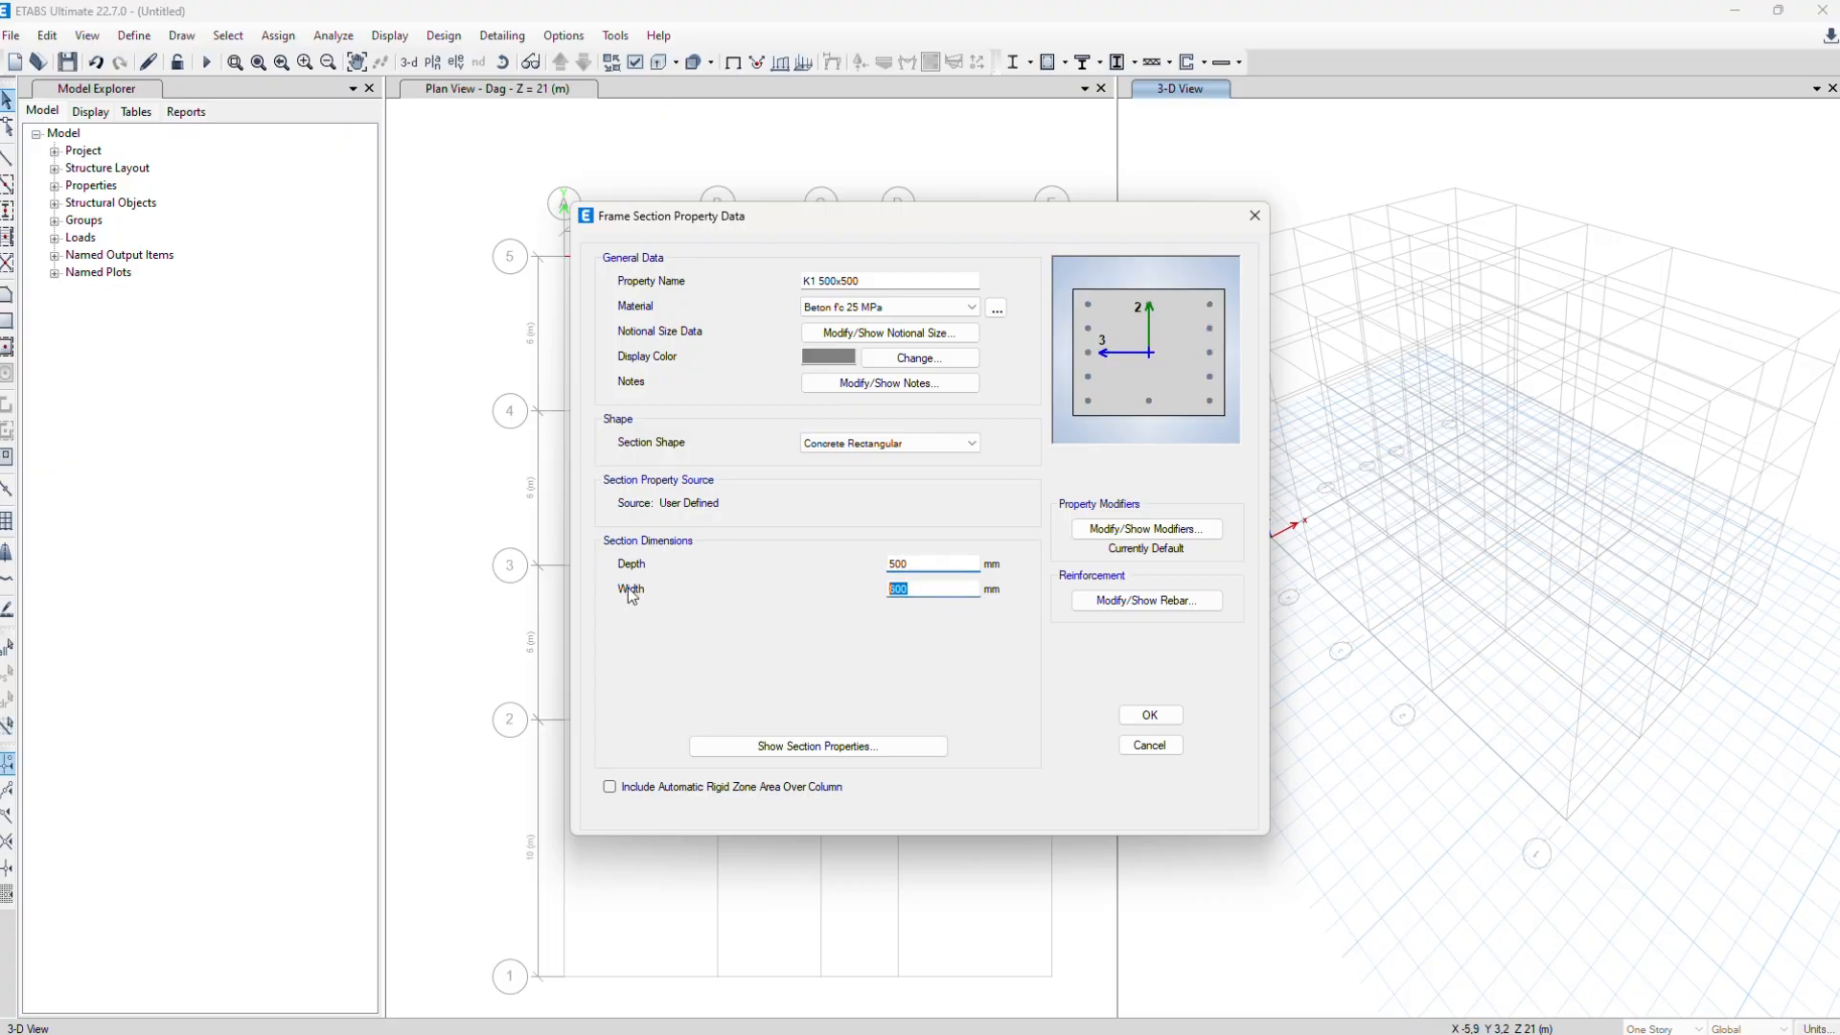
type("500")
Set the K1 section's moment of inertia modifiers about the 2 and 3 axes to 0,7 and save the section
left_click(1168, 533)
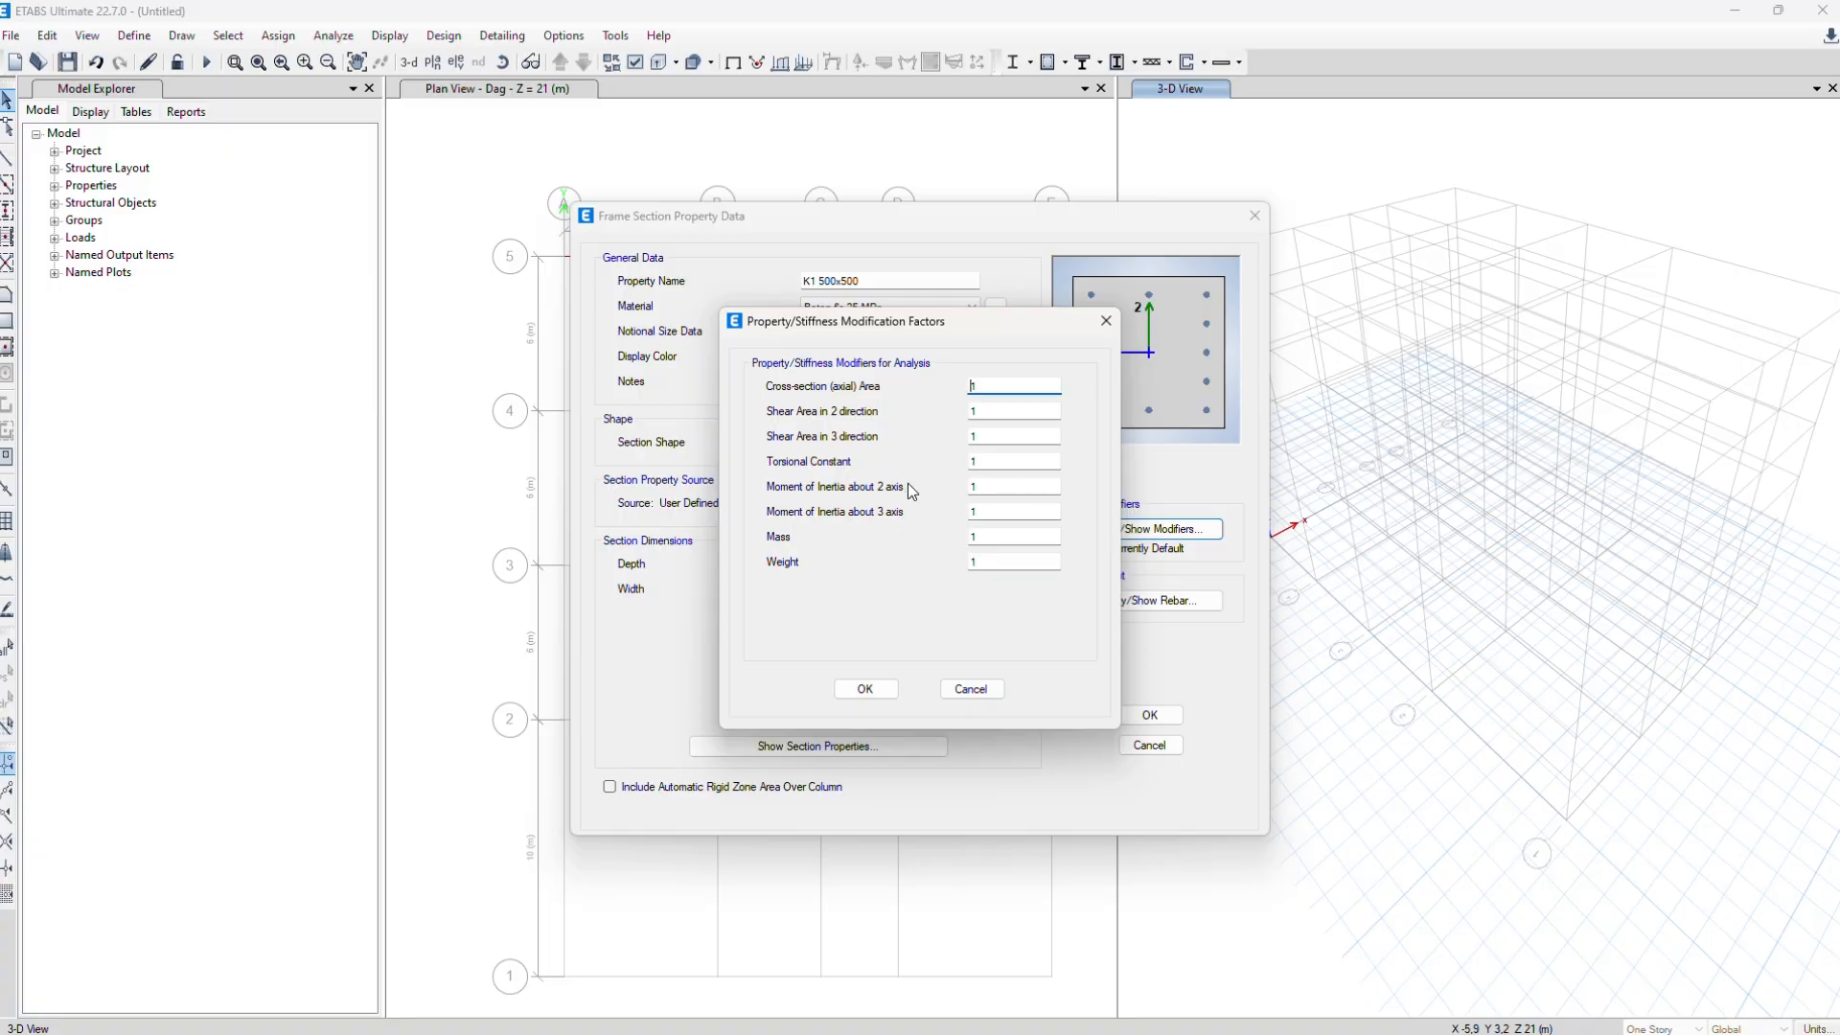
double_click(986, 482)
type("0.7")
key("Tab")
type("0,7")
left_click(869, 686)
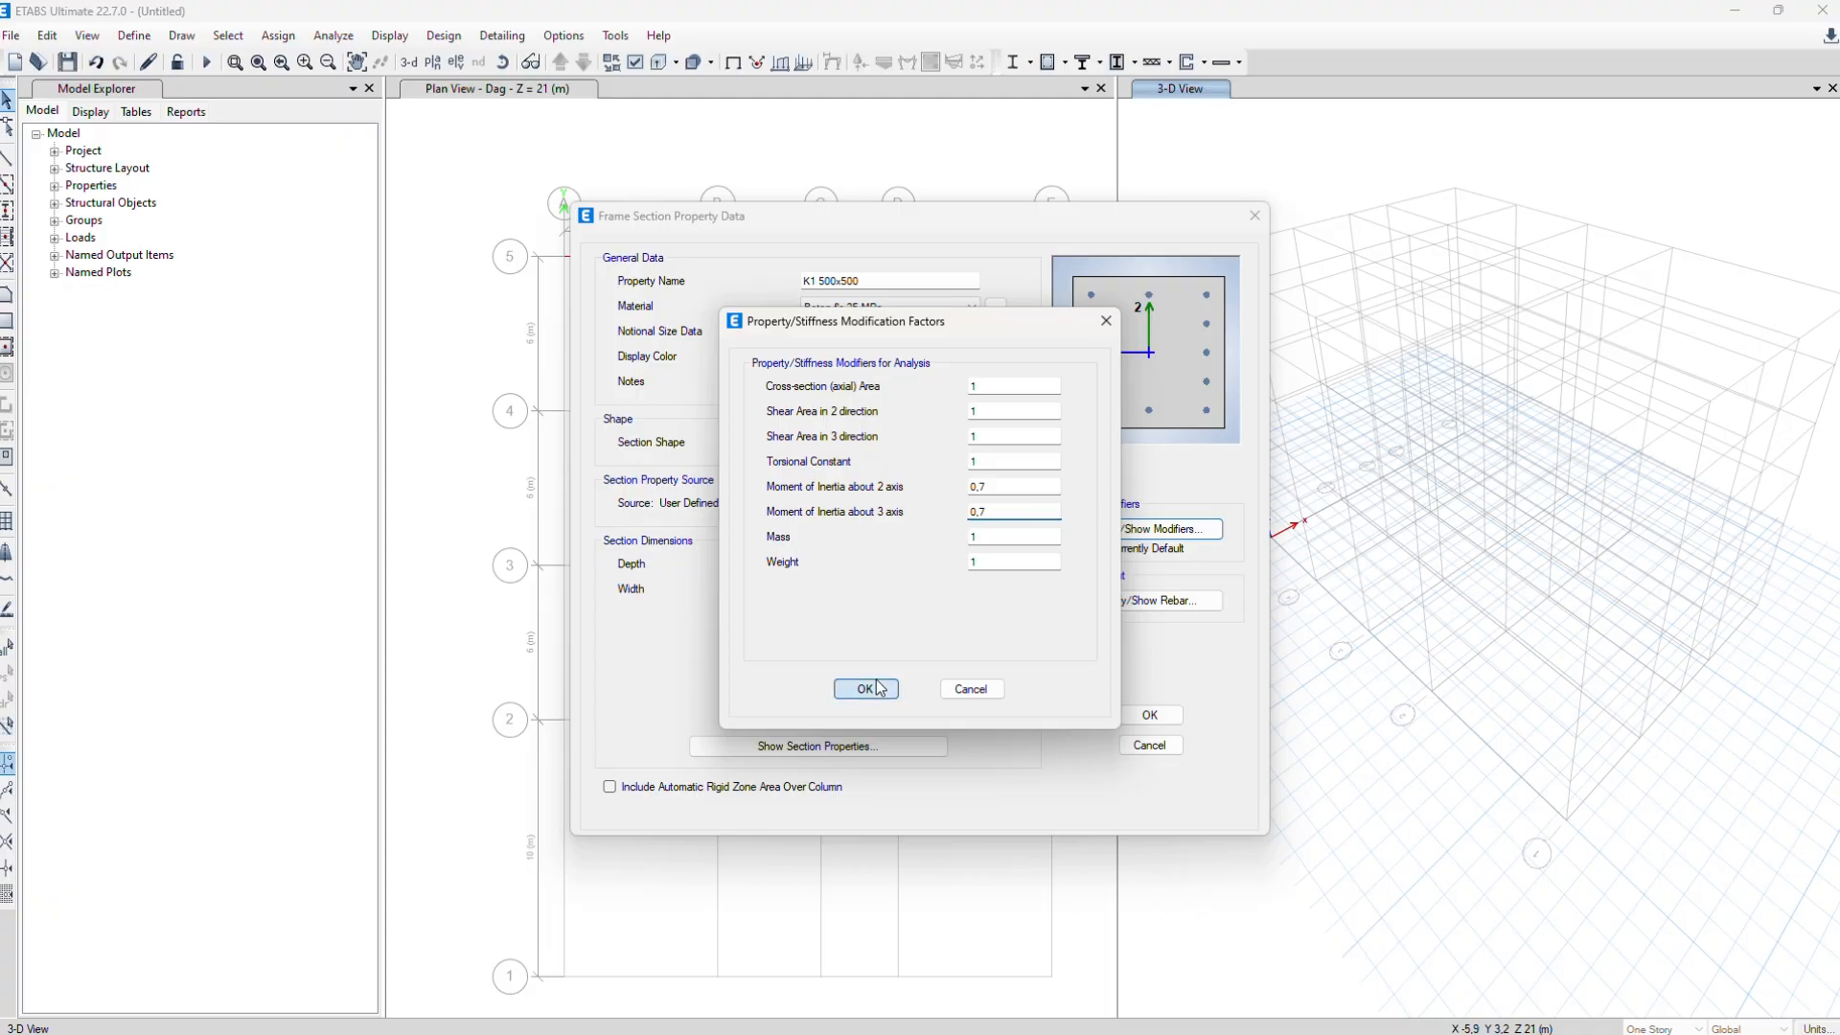
left_click(1151, 715)
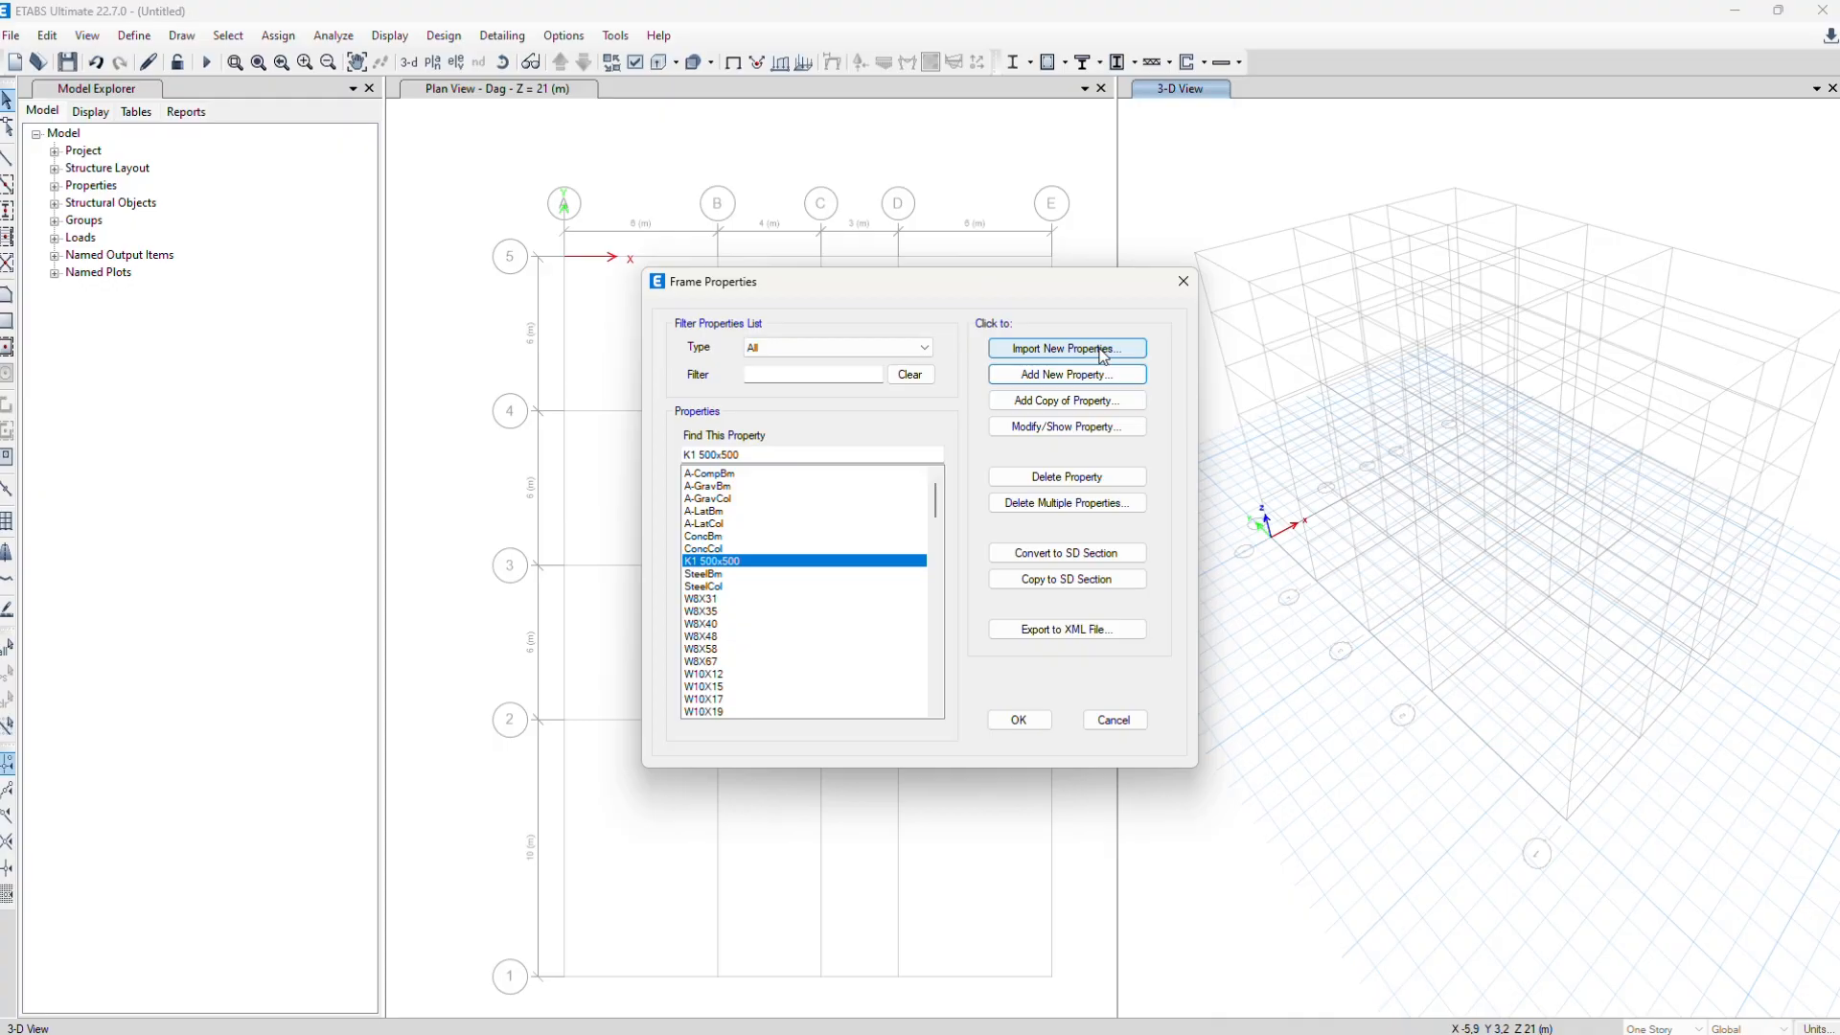
Add a concrete rectangular frame section named B1 300x500 in Beton f'c 25 MPa with a teal display color
left_click(1080, 377)
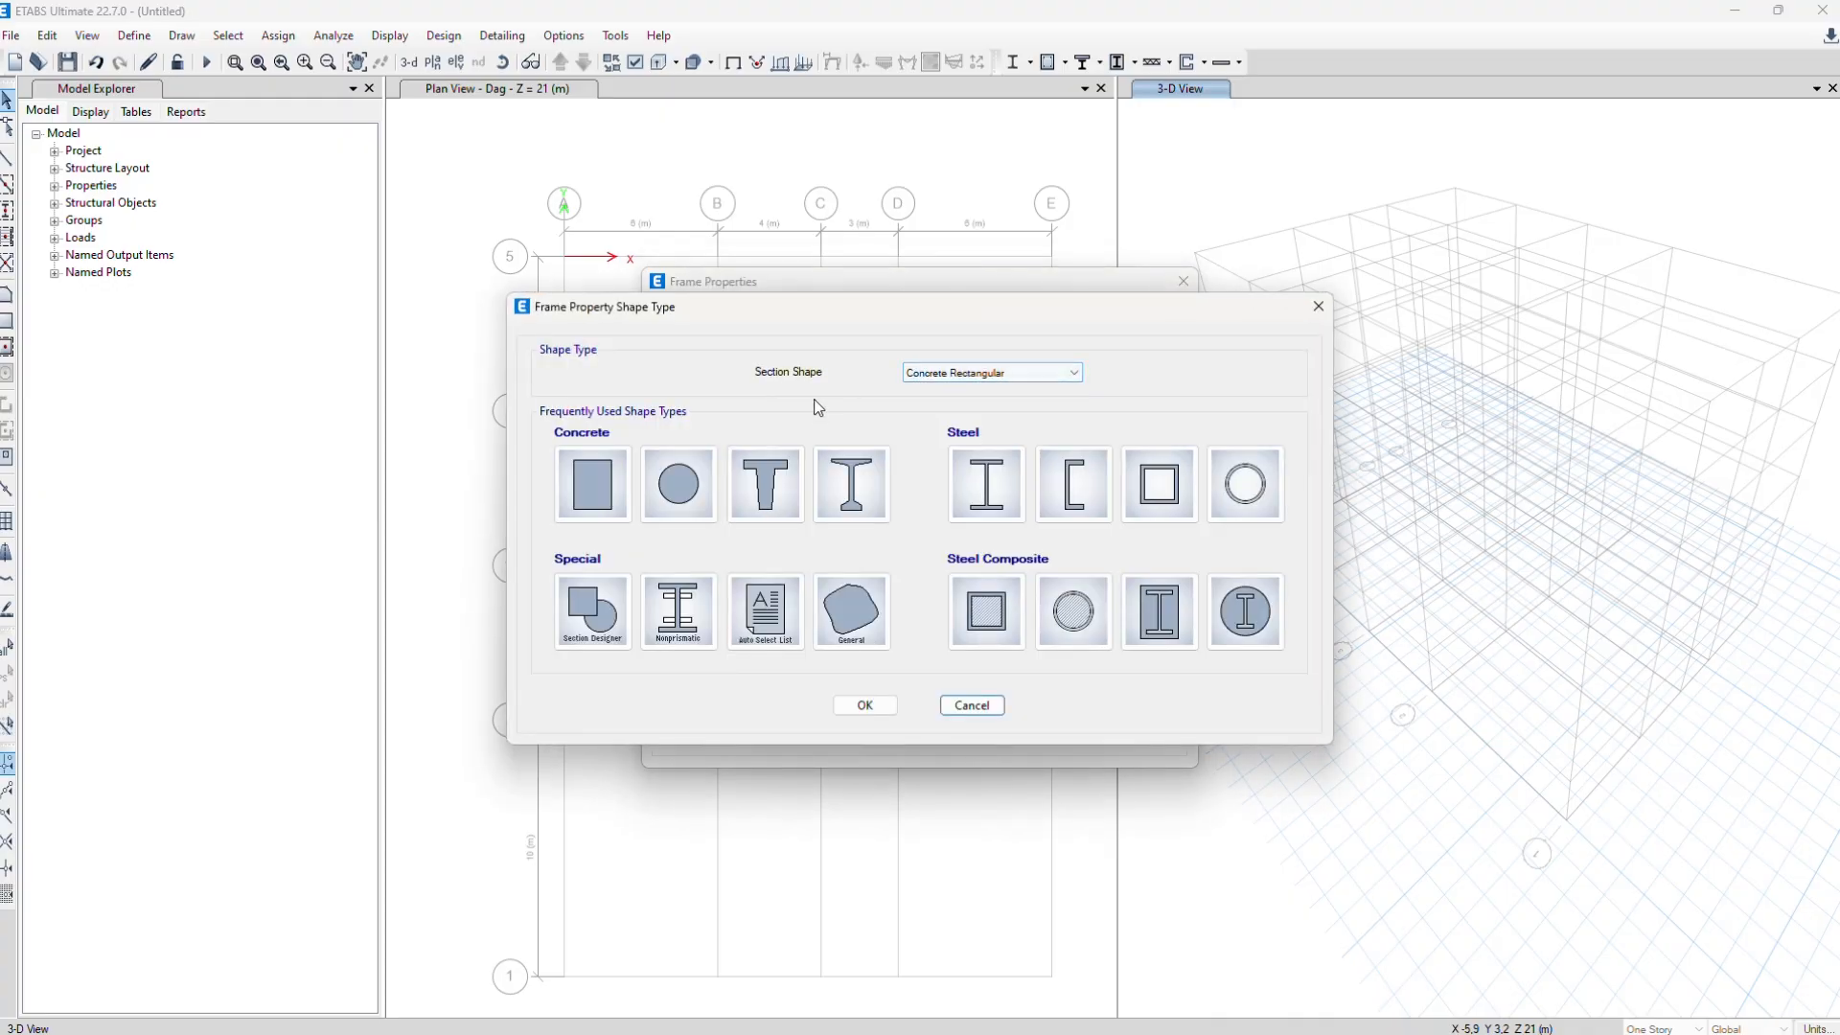
left_click(571, 481)
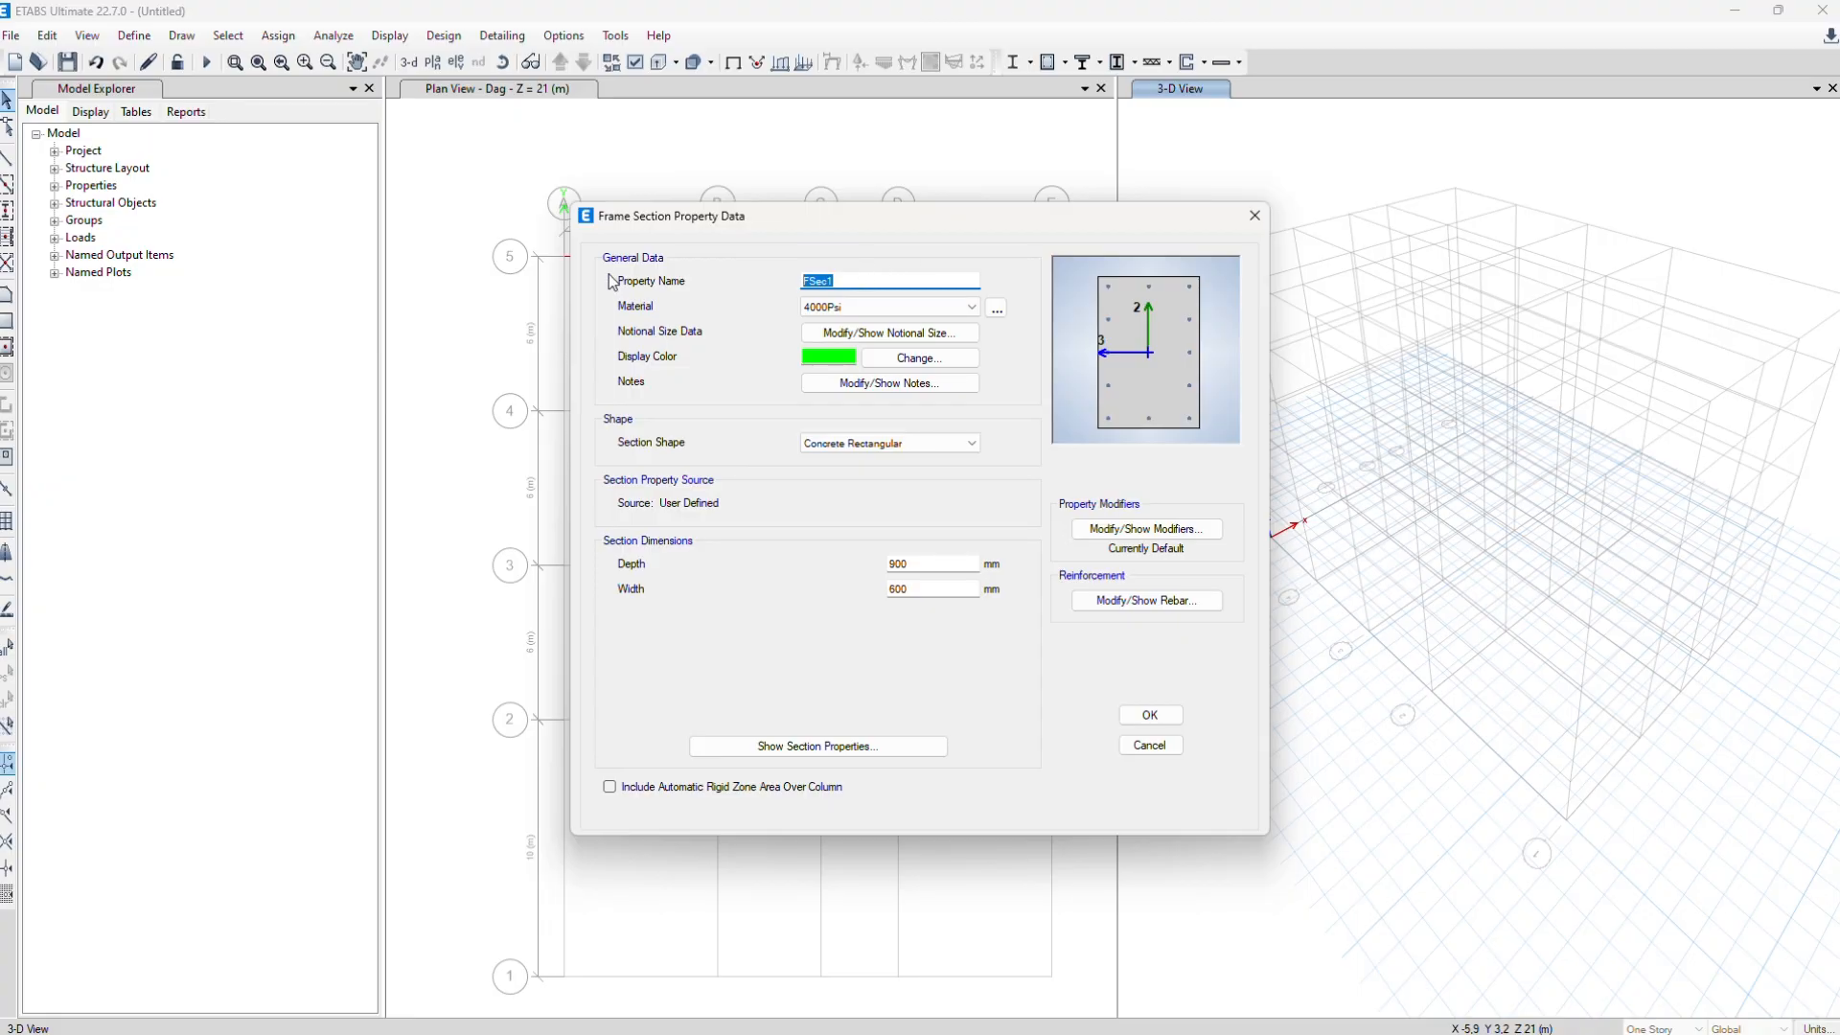
type("B1 300x500")
left_click(810, 306)
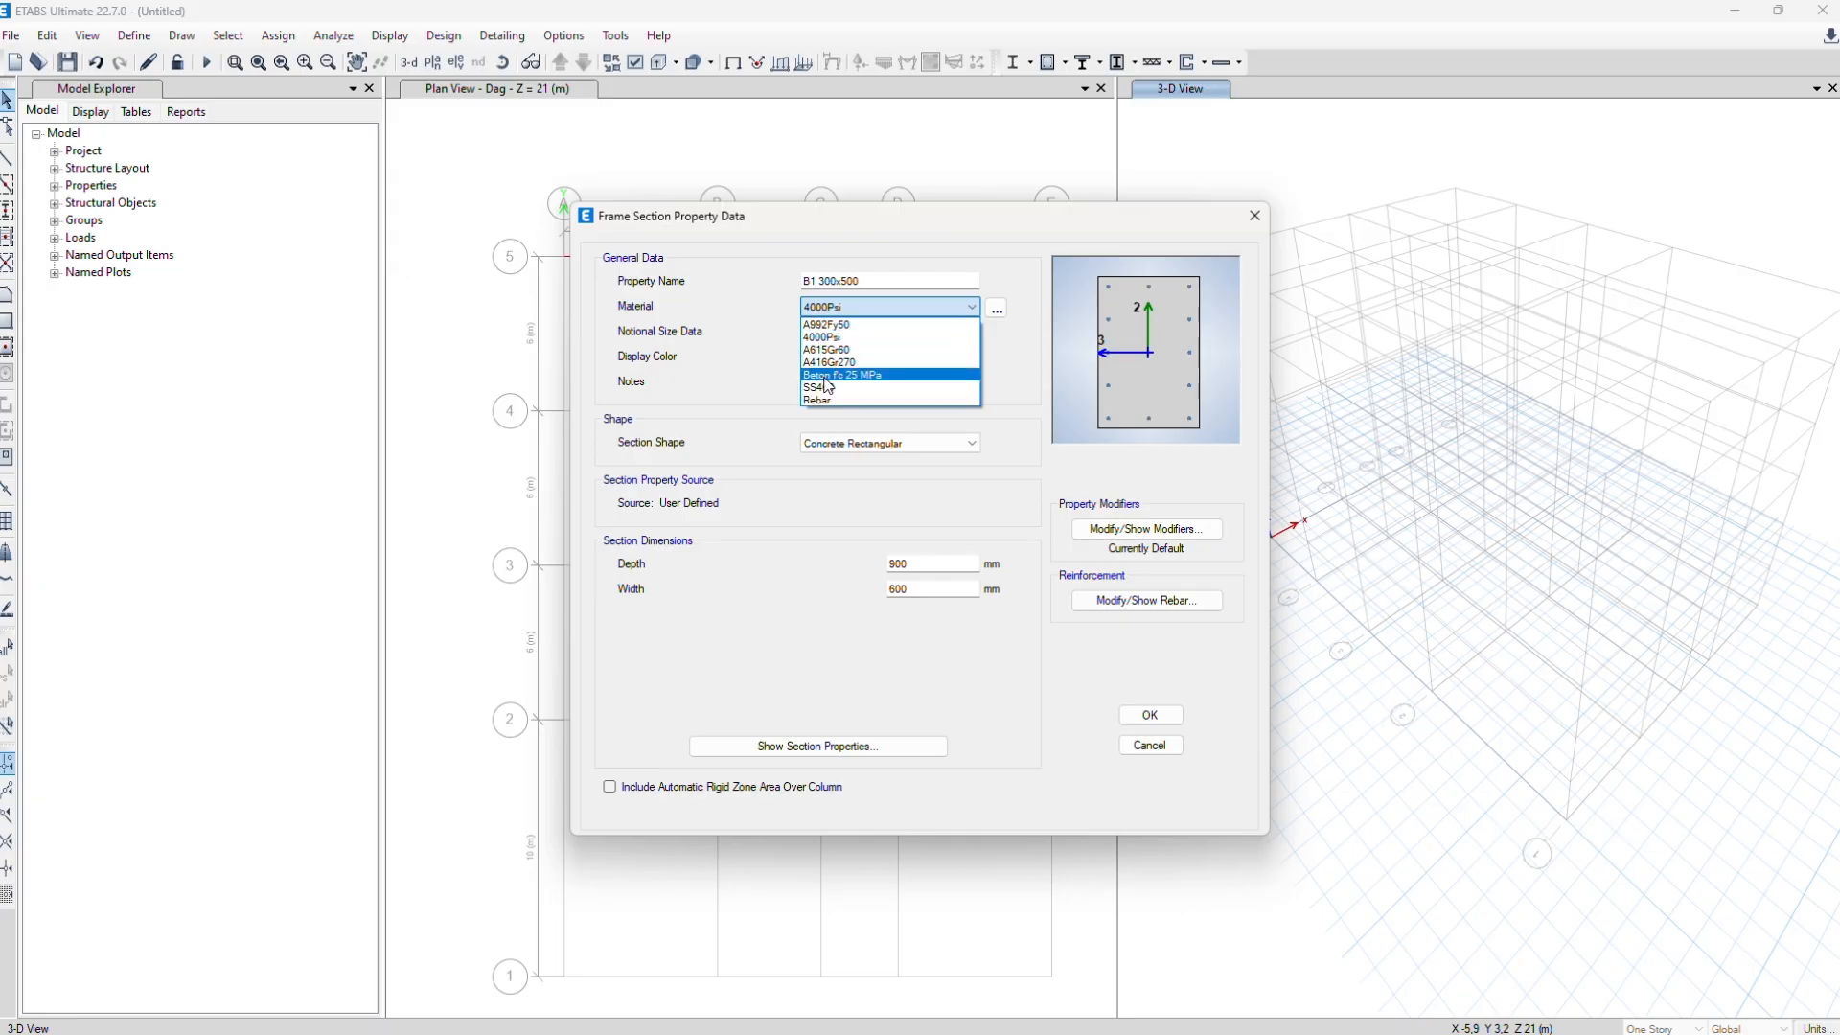
left_click(819, 374)
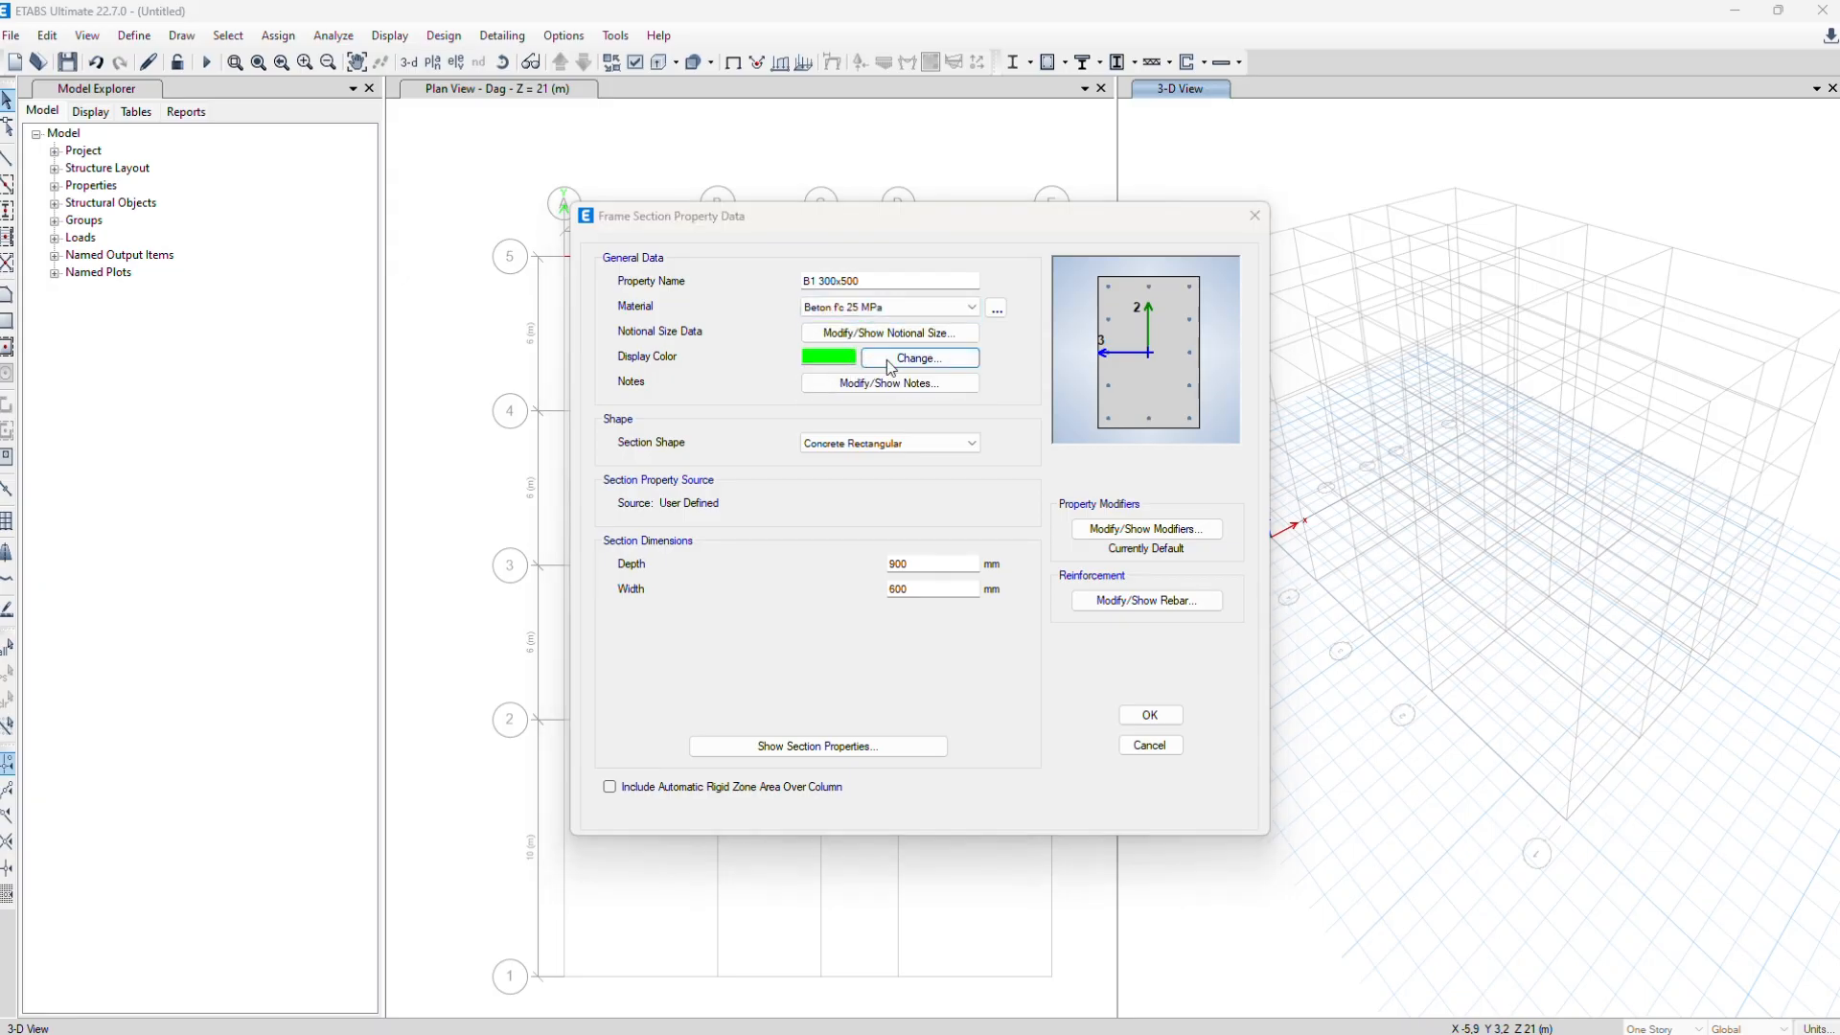
left_click(889, 366)
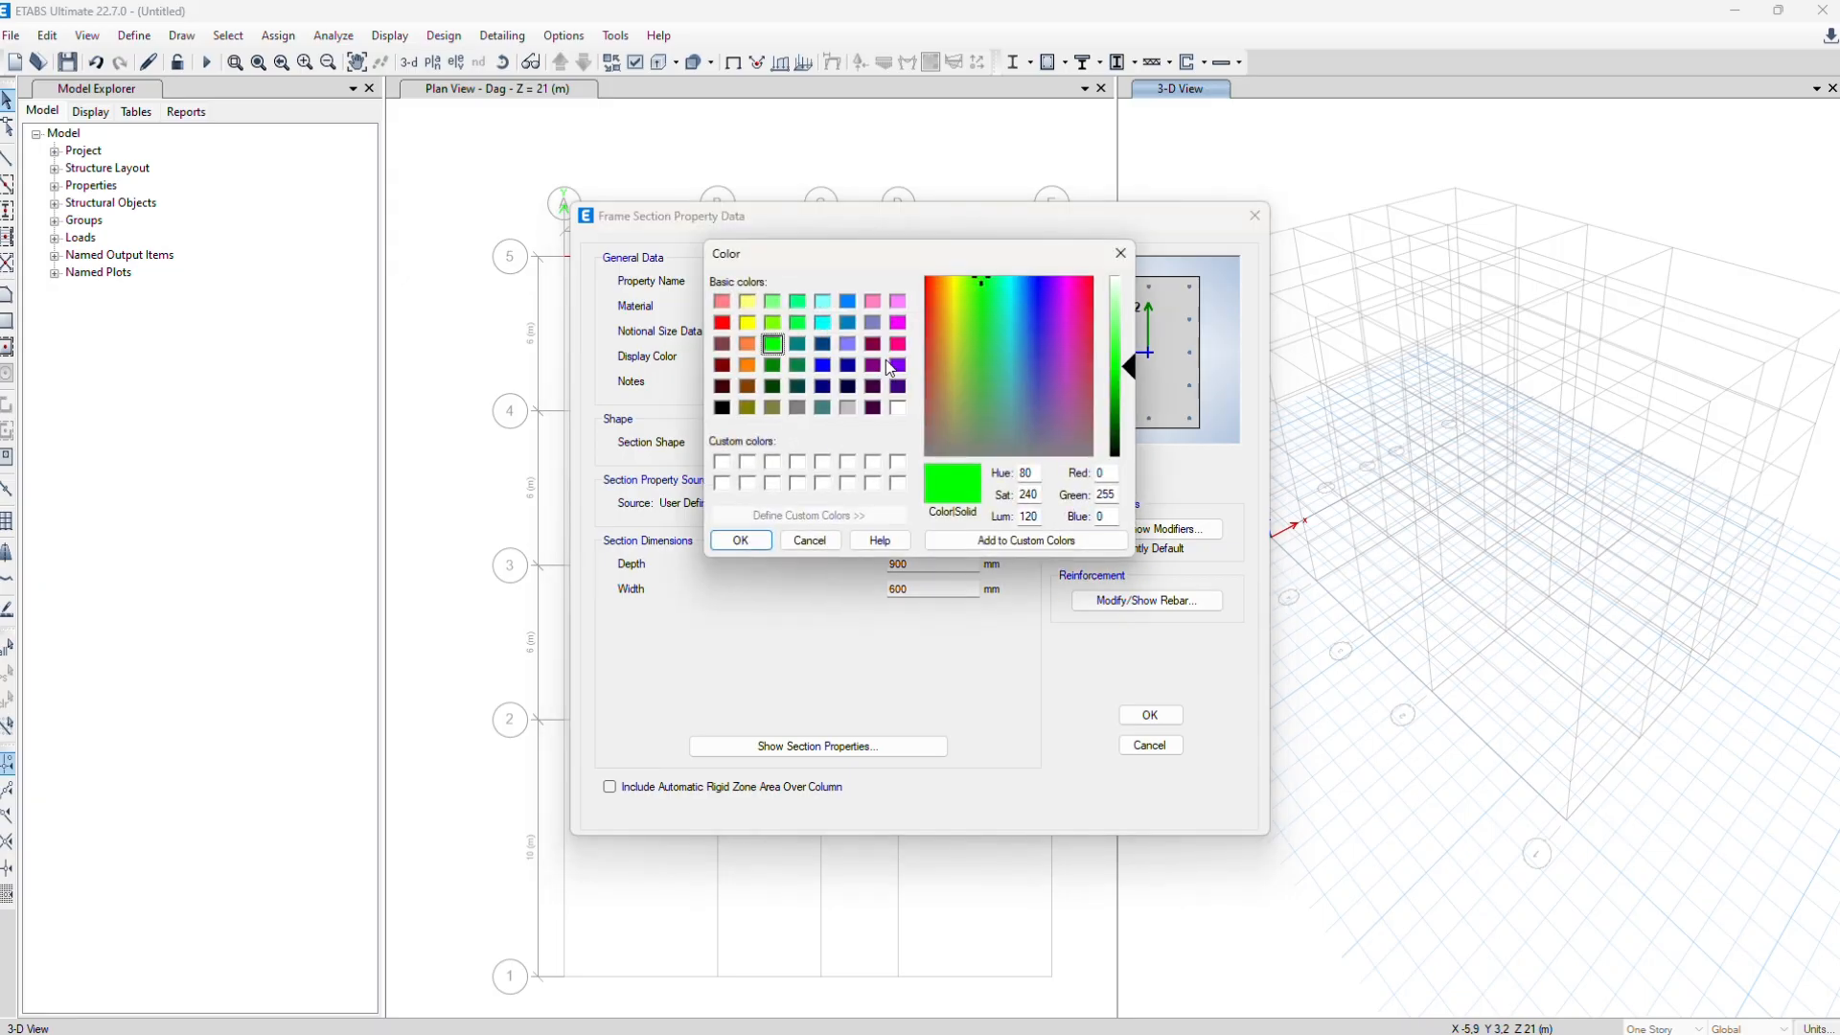
left_click(798, 345)
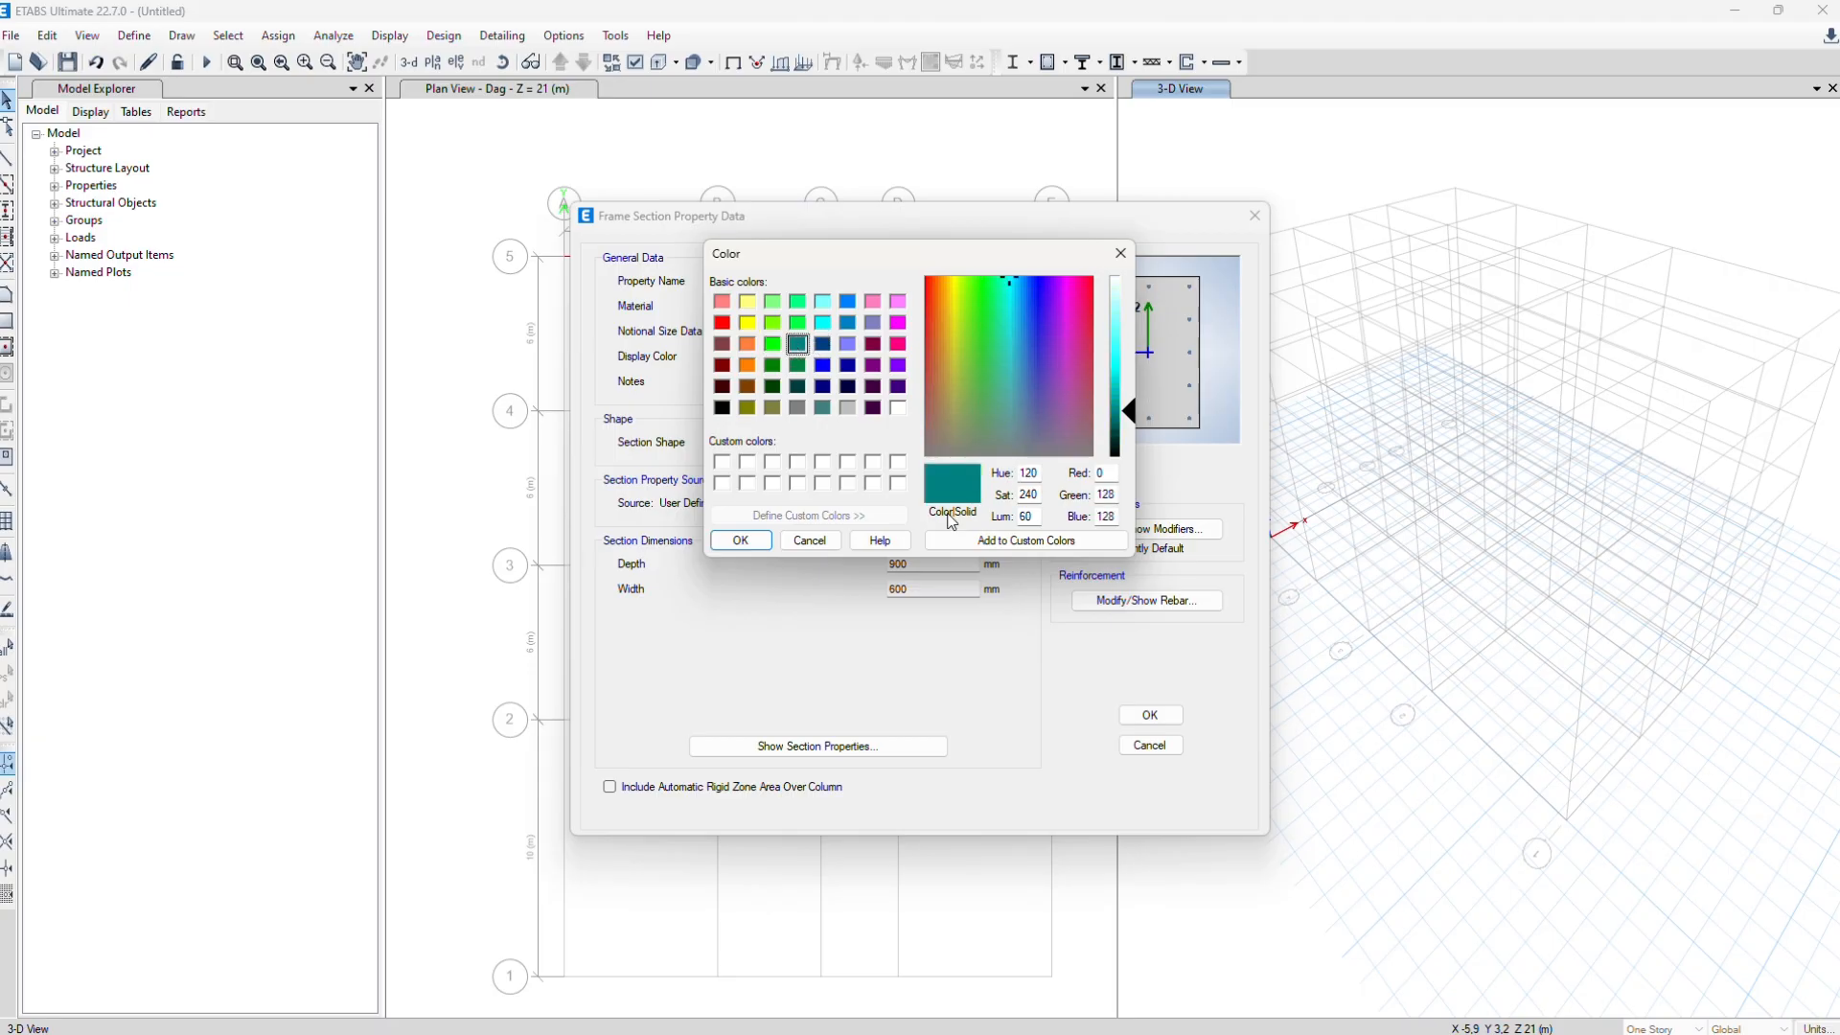
left_click(741, 540)
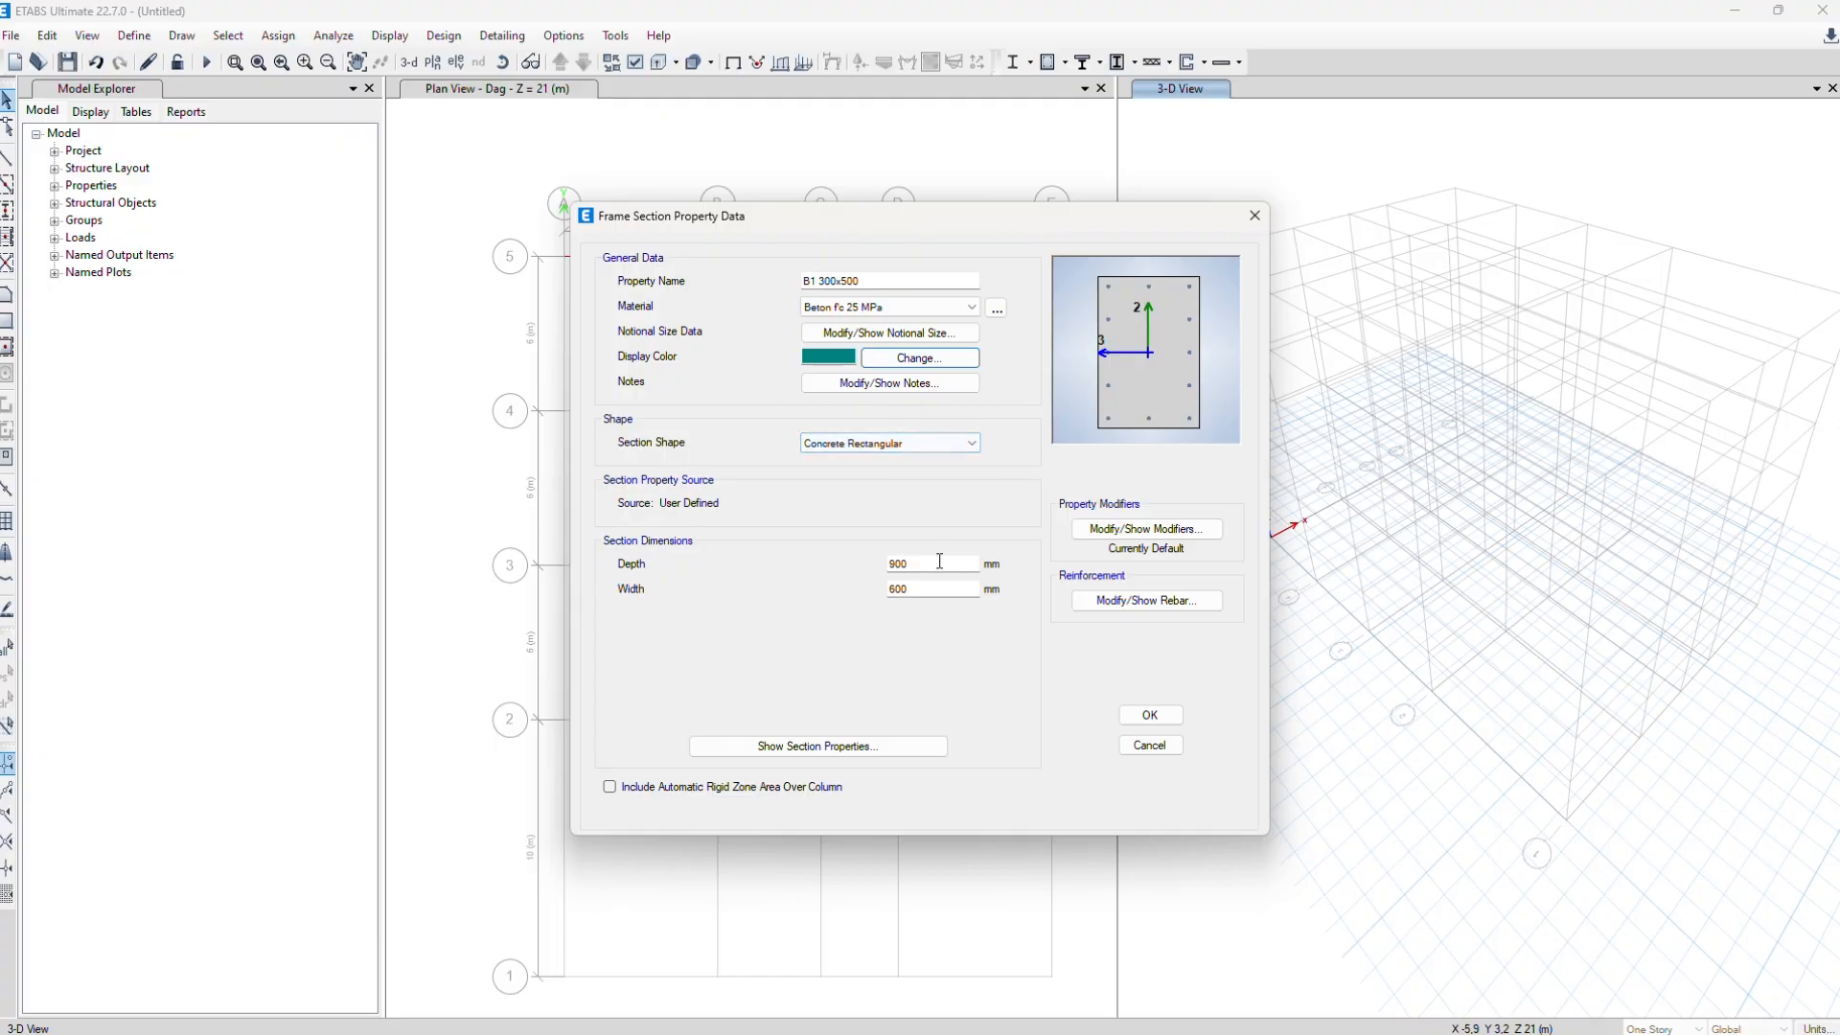
Set the B1 section's depth to 500 mm and its width to 300 mm
left_click_drag(938, 563, 696, 541)
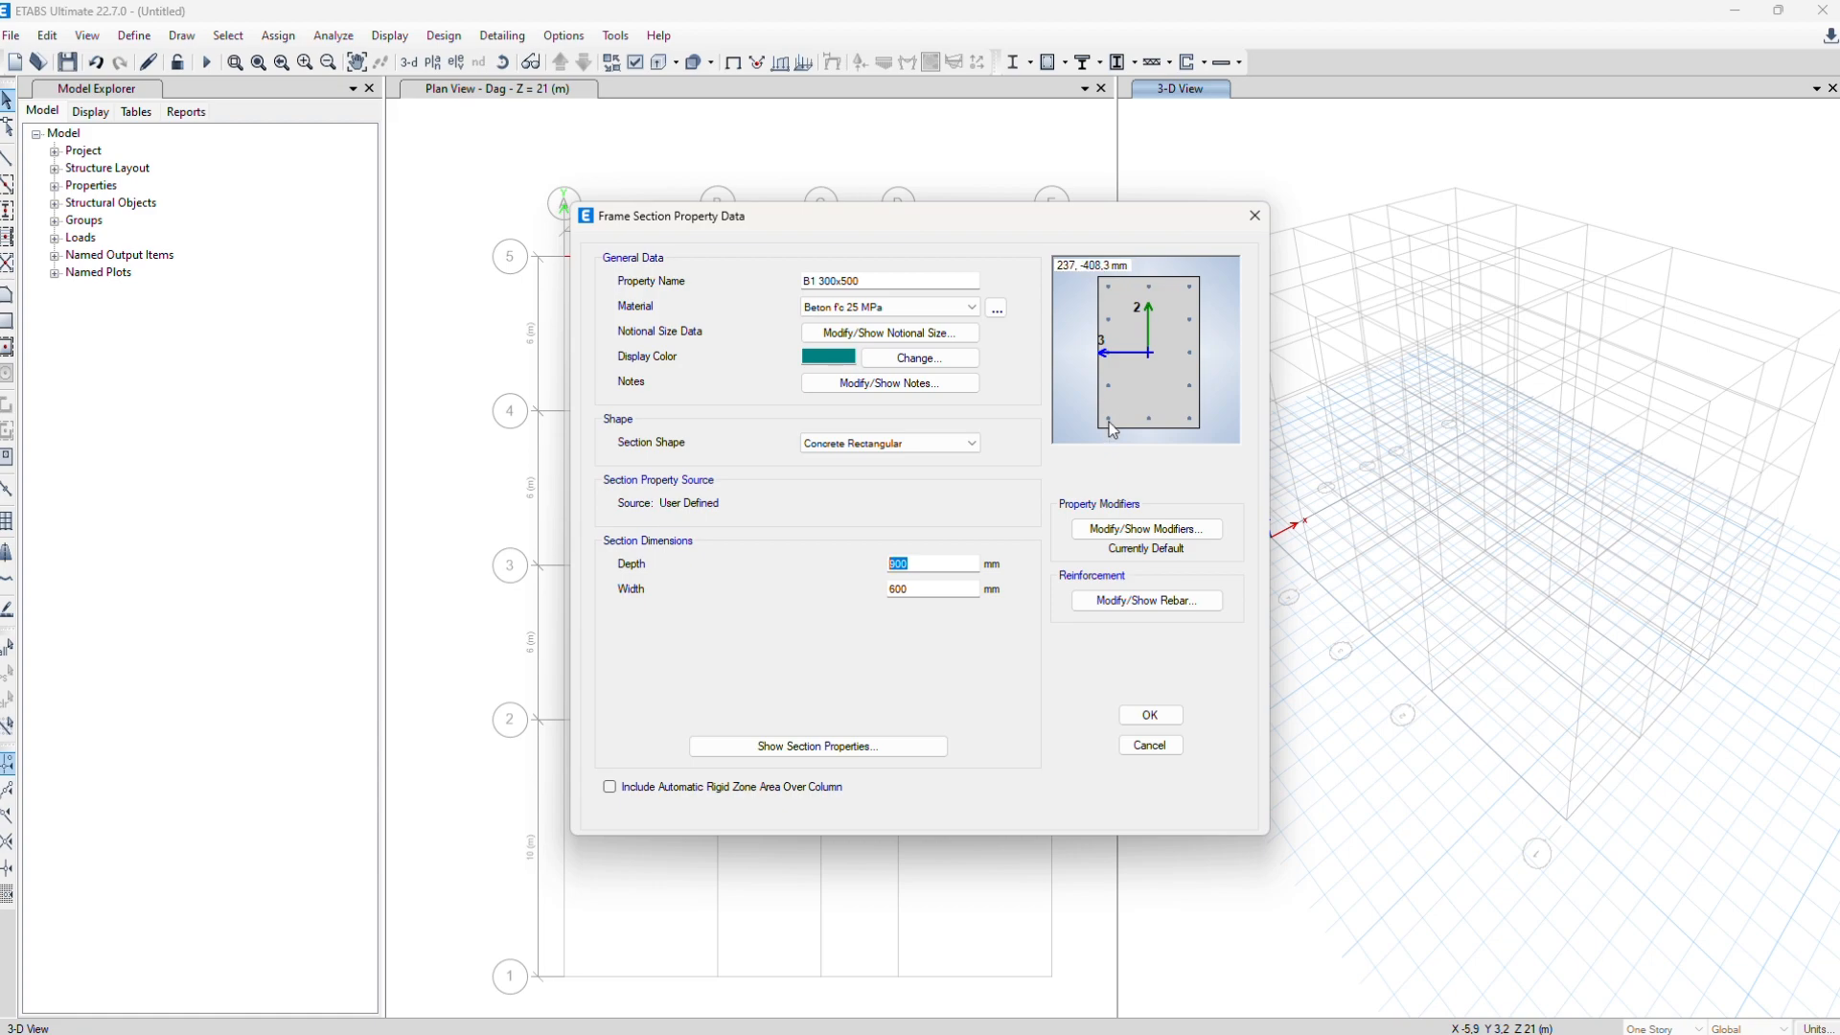
type("500")
key("Tab")
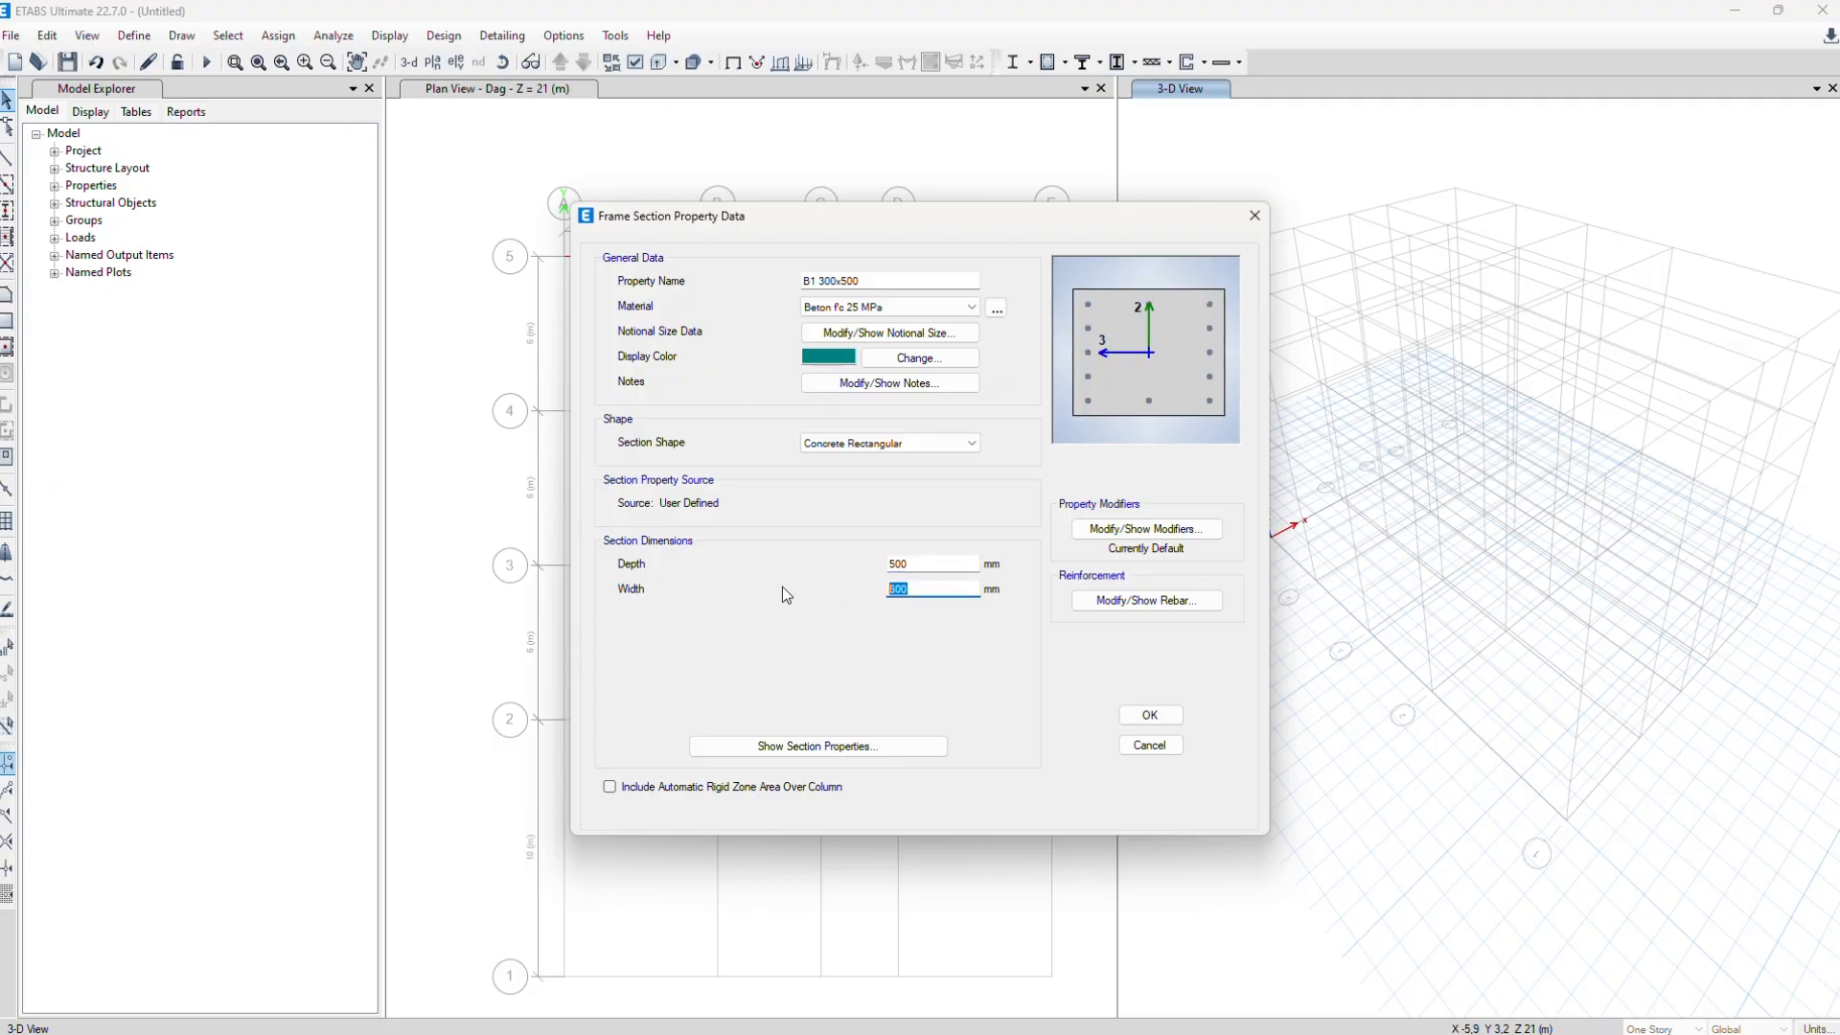
type("300")
Set the B1 modifiers to 0,001 for torsional constant and 0,35 for moment of inertia about both axes, and save the section
left_click(1146, 528)
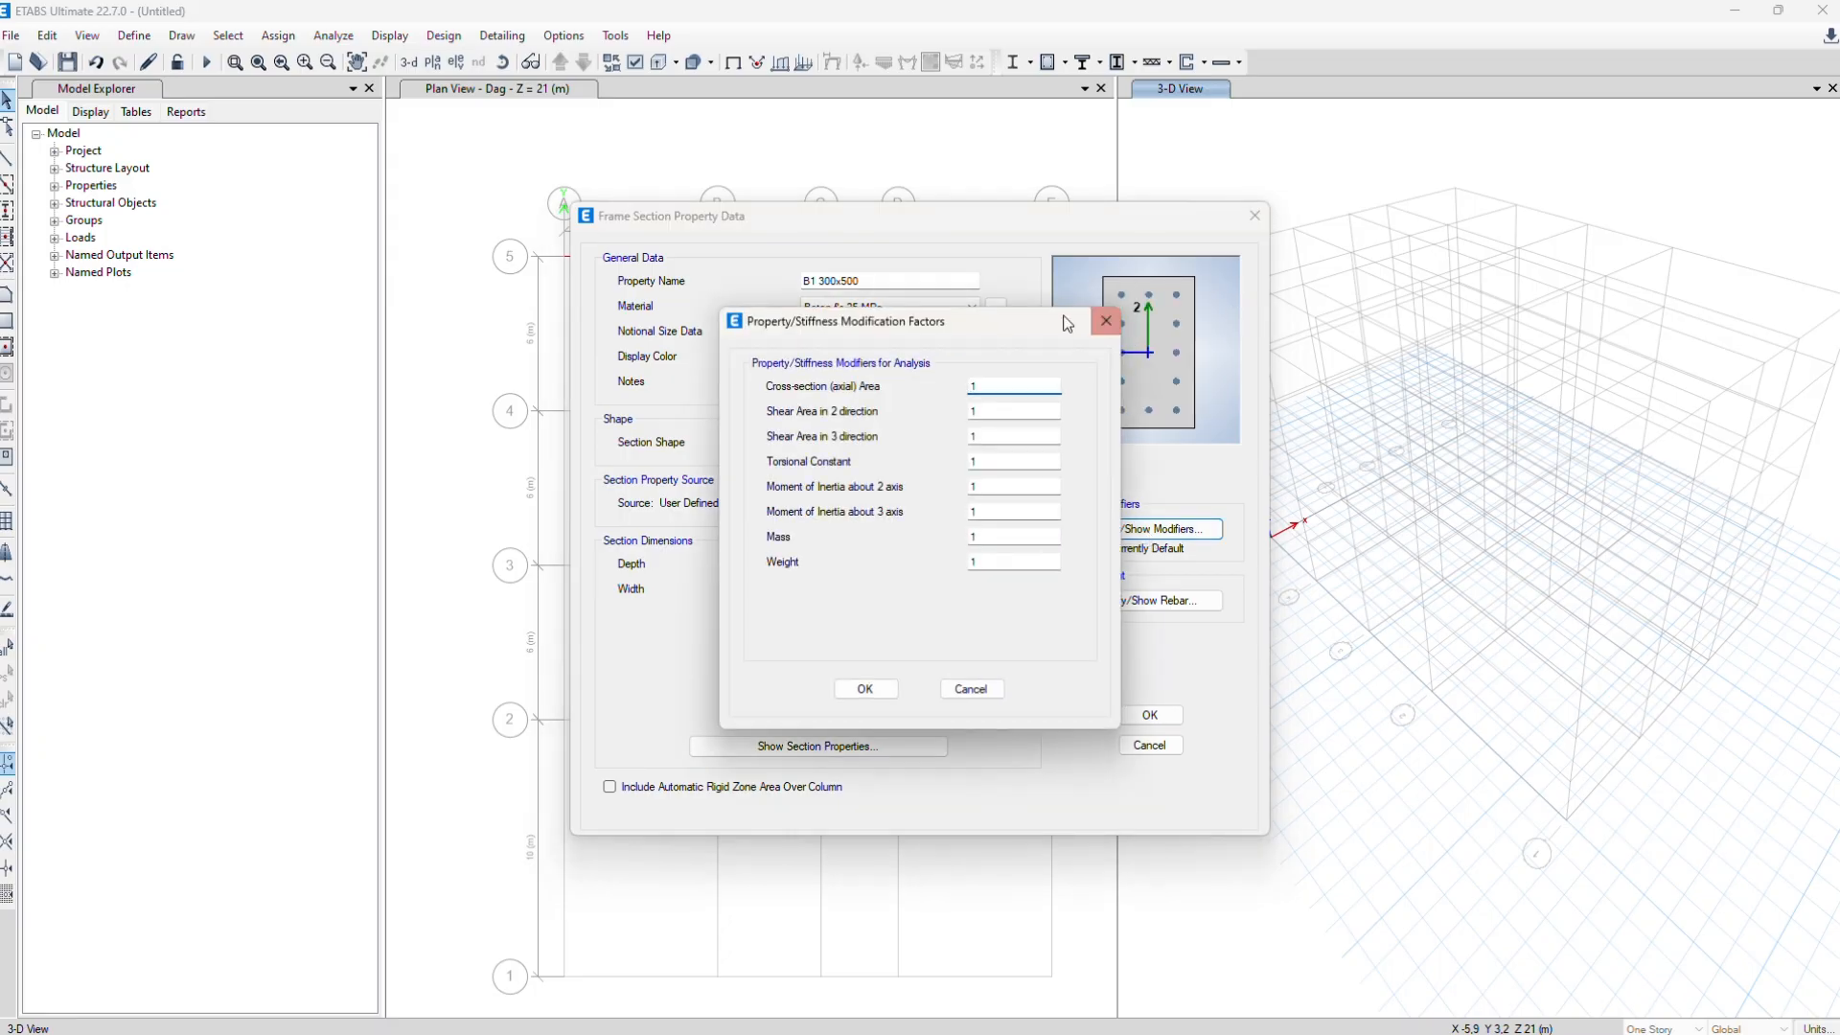
left_click_drag(1045, 319, 785, 334)
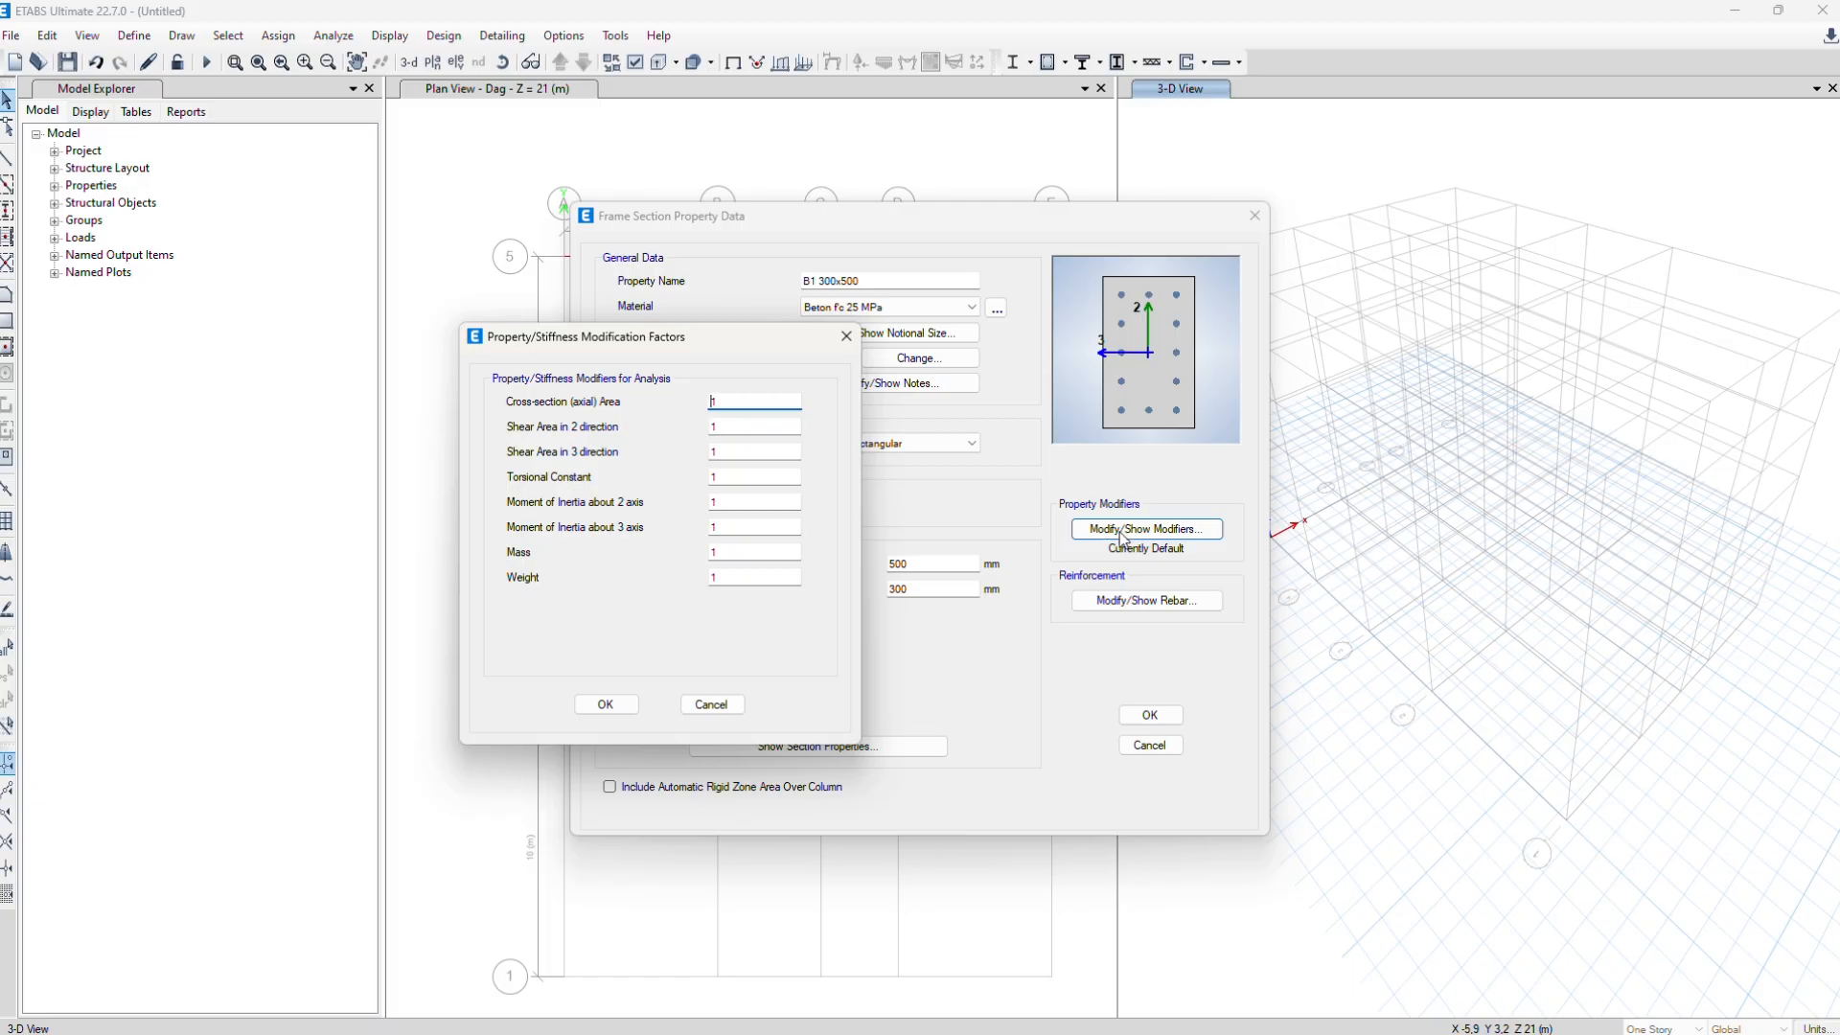
left_click(738, 480)
type("0,001")
key("Tab")
type("0,35")
key("Tab")
type("0,35")
left_click(604, 705)
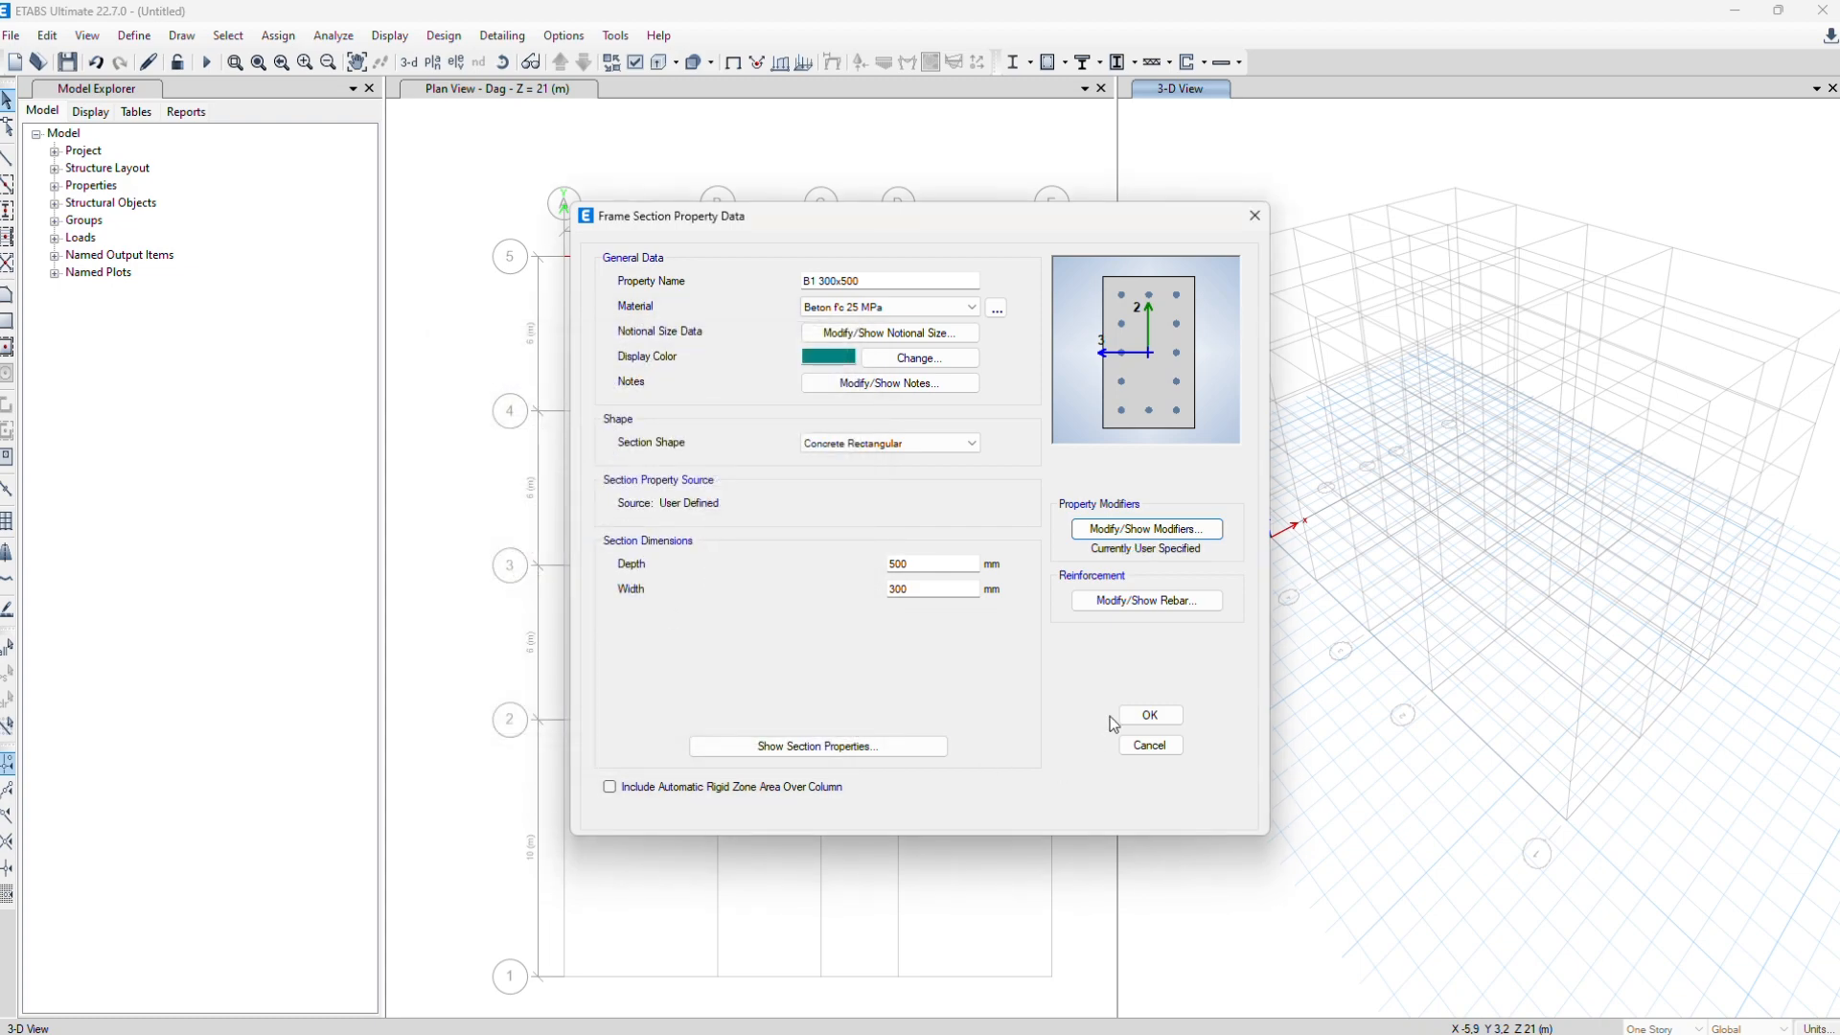
left_click(1149, 715)
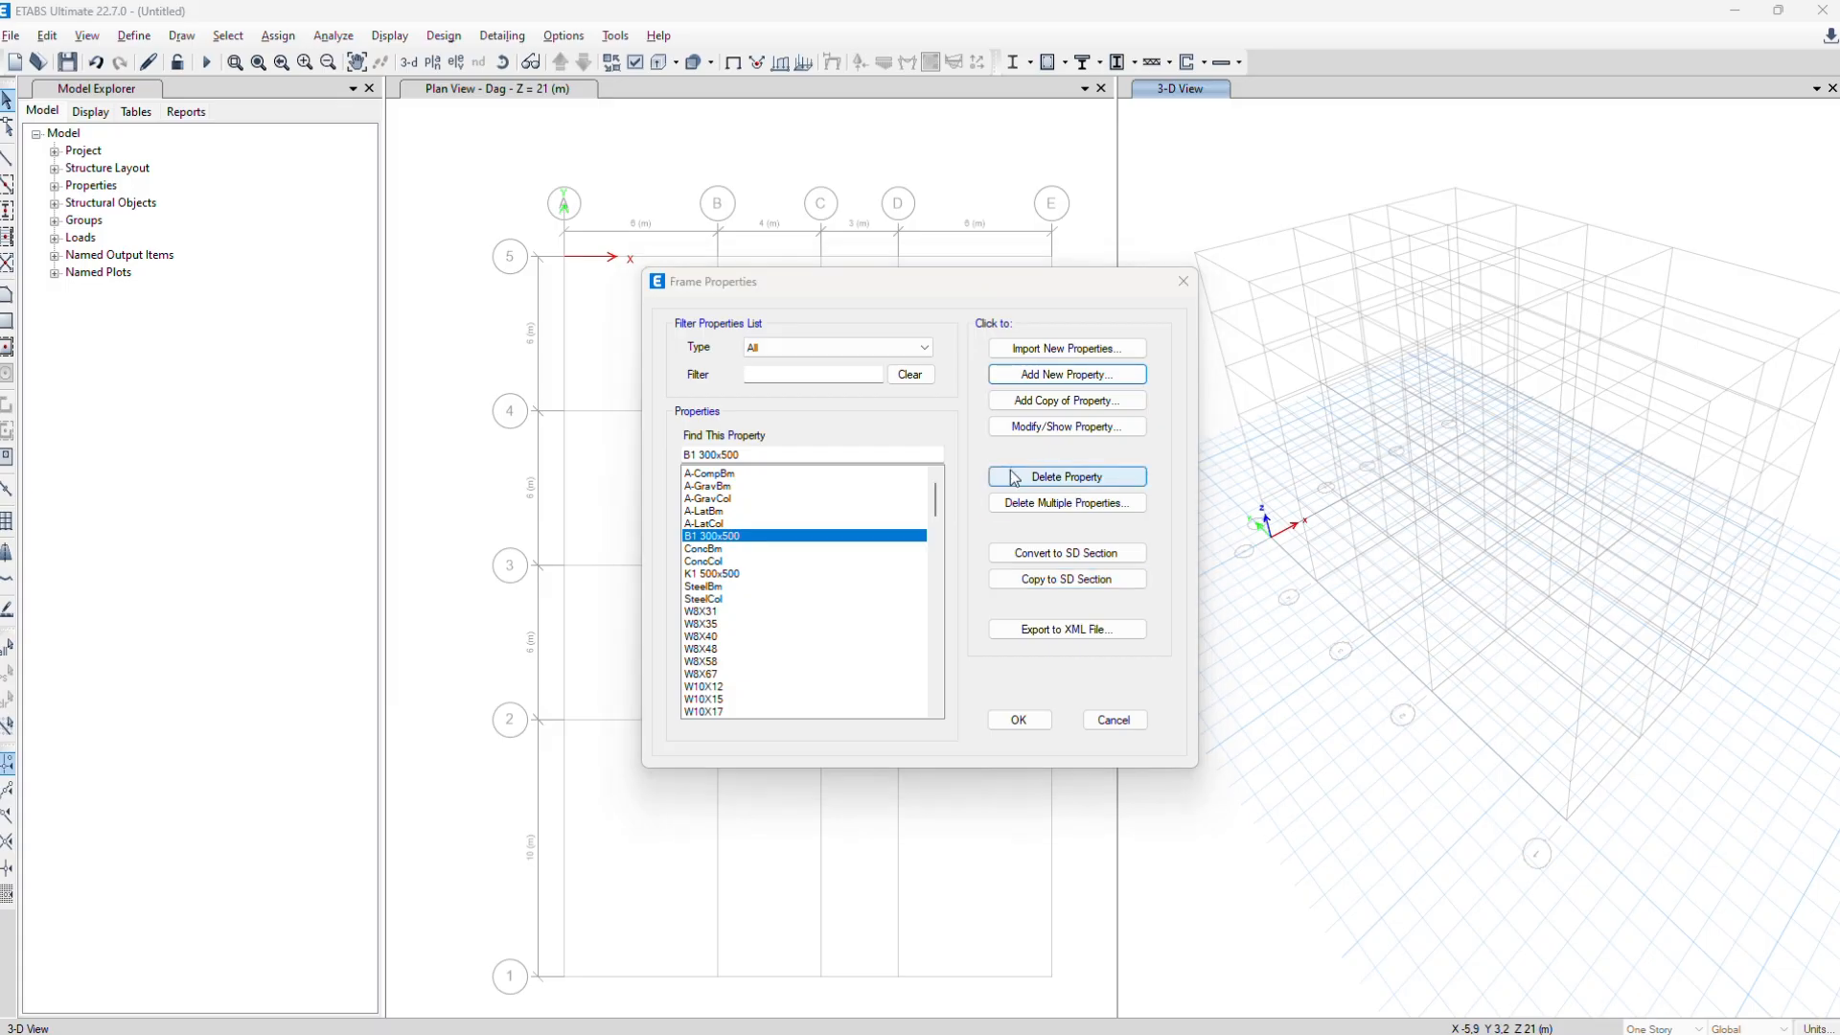
Review the building elevations and floor plans in the TPPIS 2023 assignment document in the browser, and return to ETABS
key("alt+Tab")
key("alt+Tab")
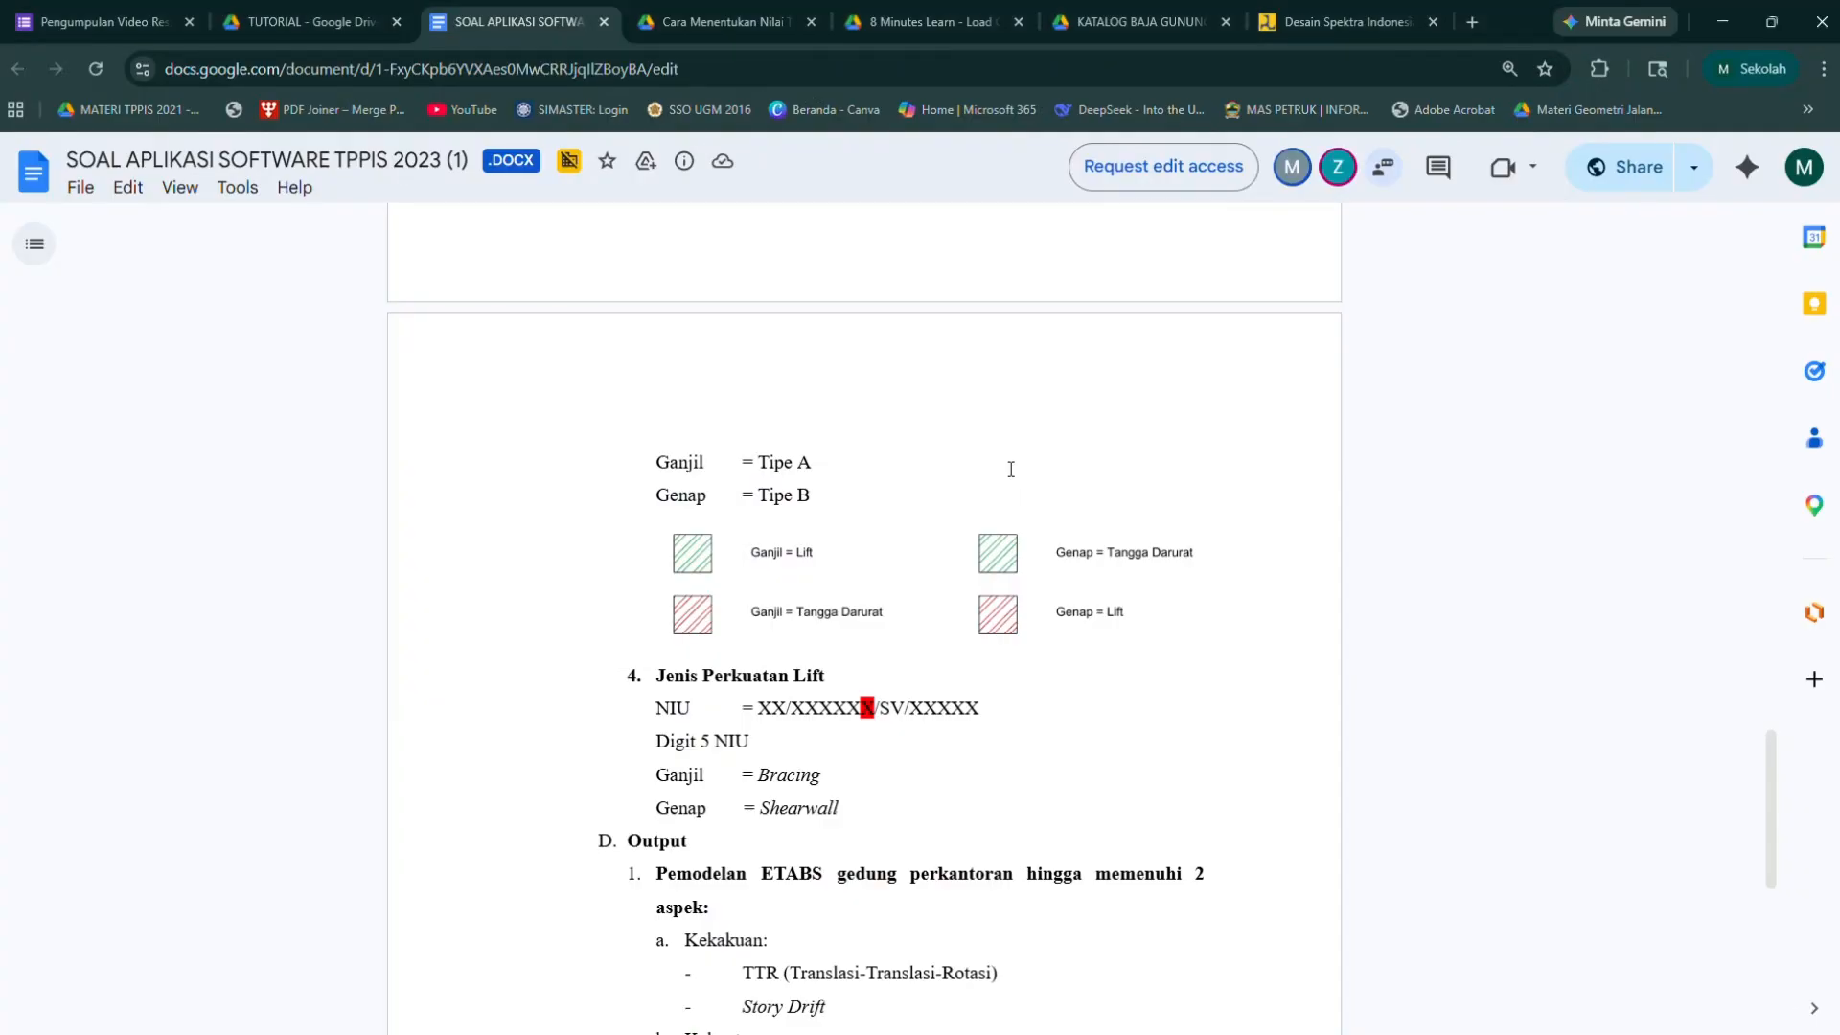
scroll(1014, 476, "up", 20)
scroll(832, 441, "up", 5)
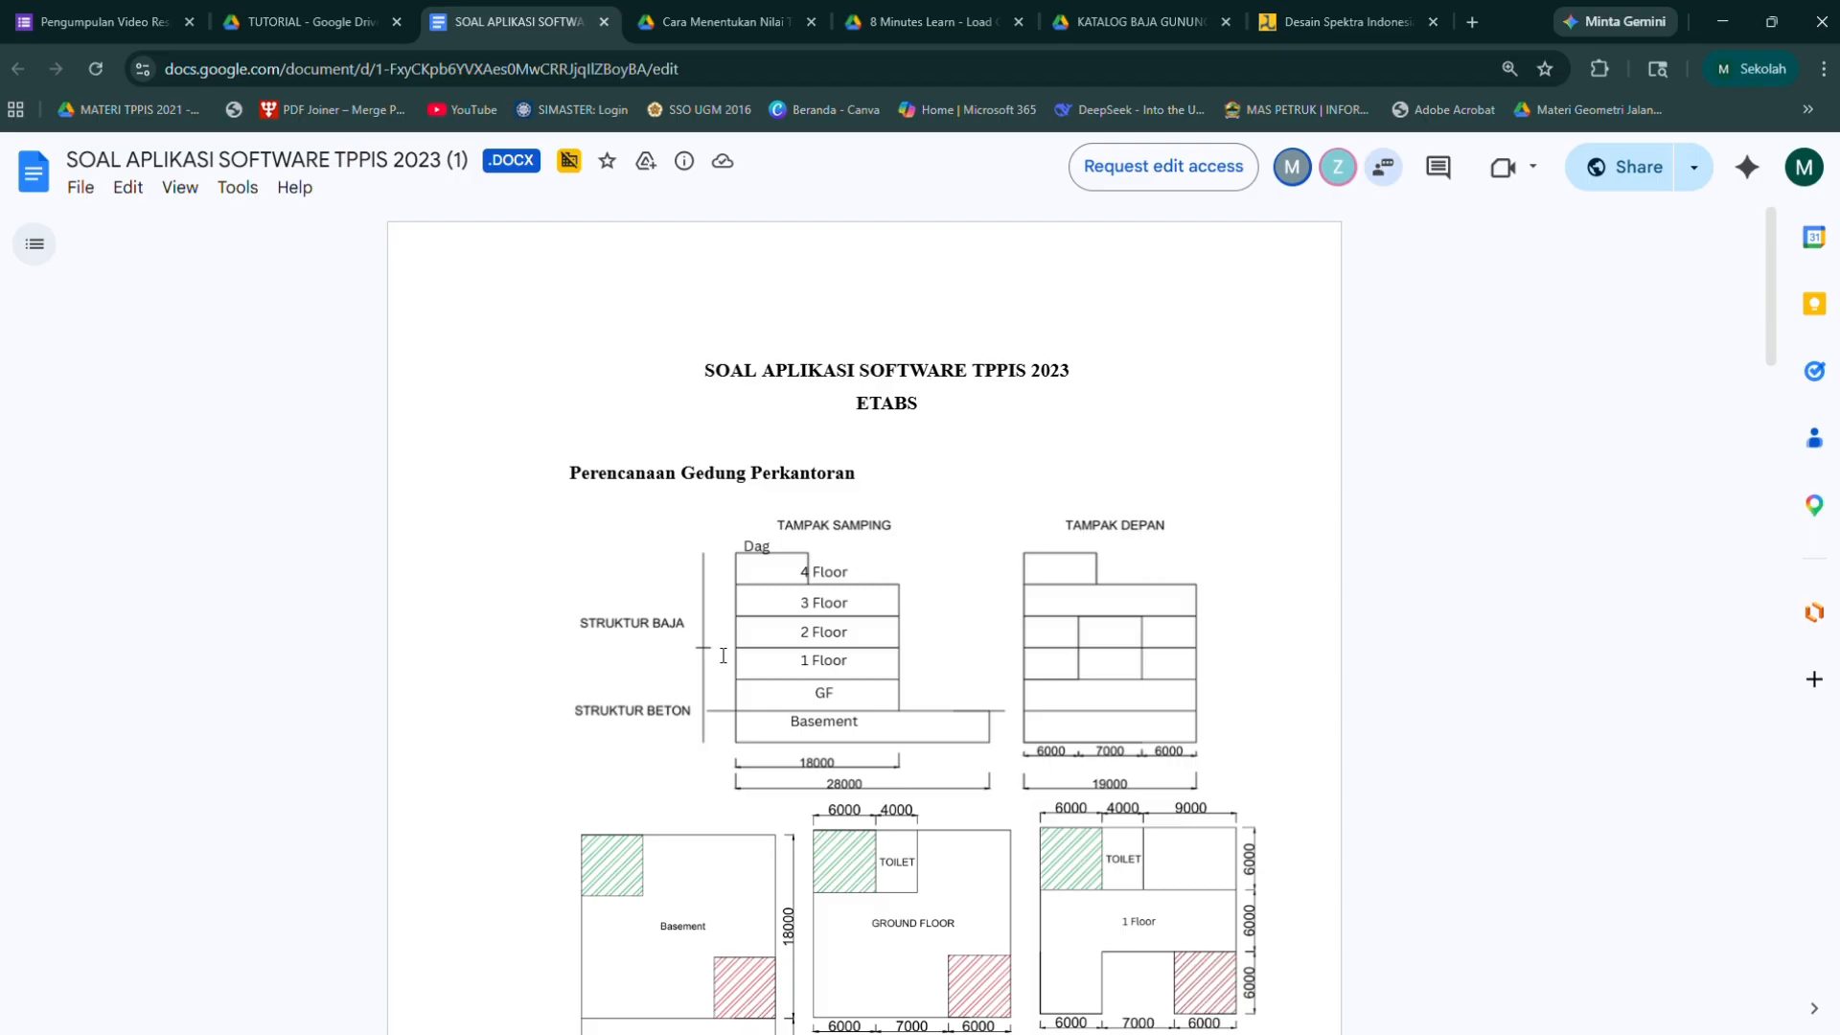
key("alt+Tab")
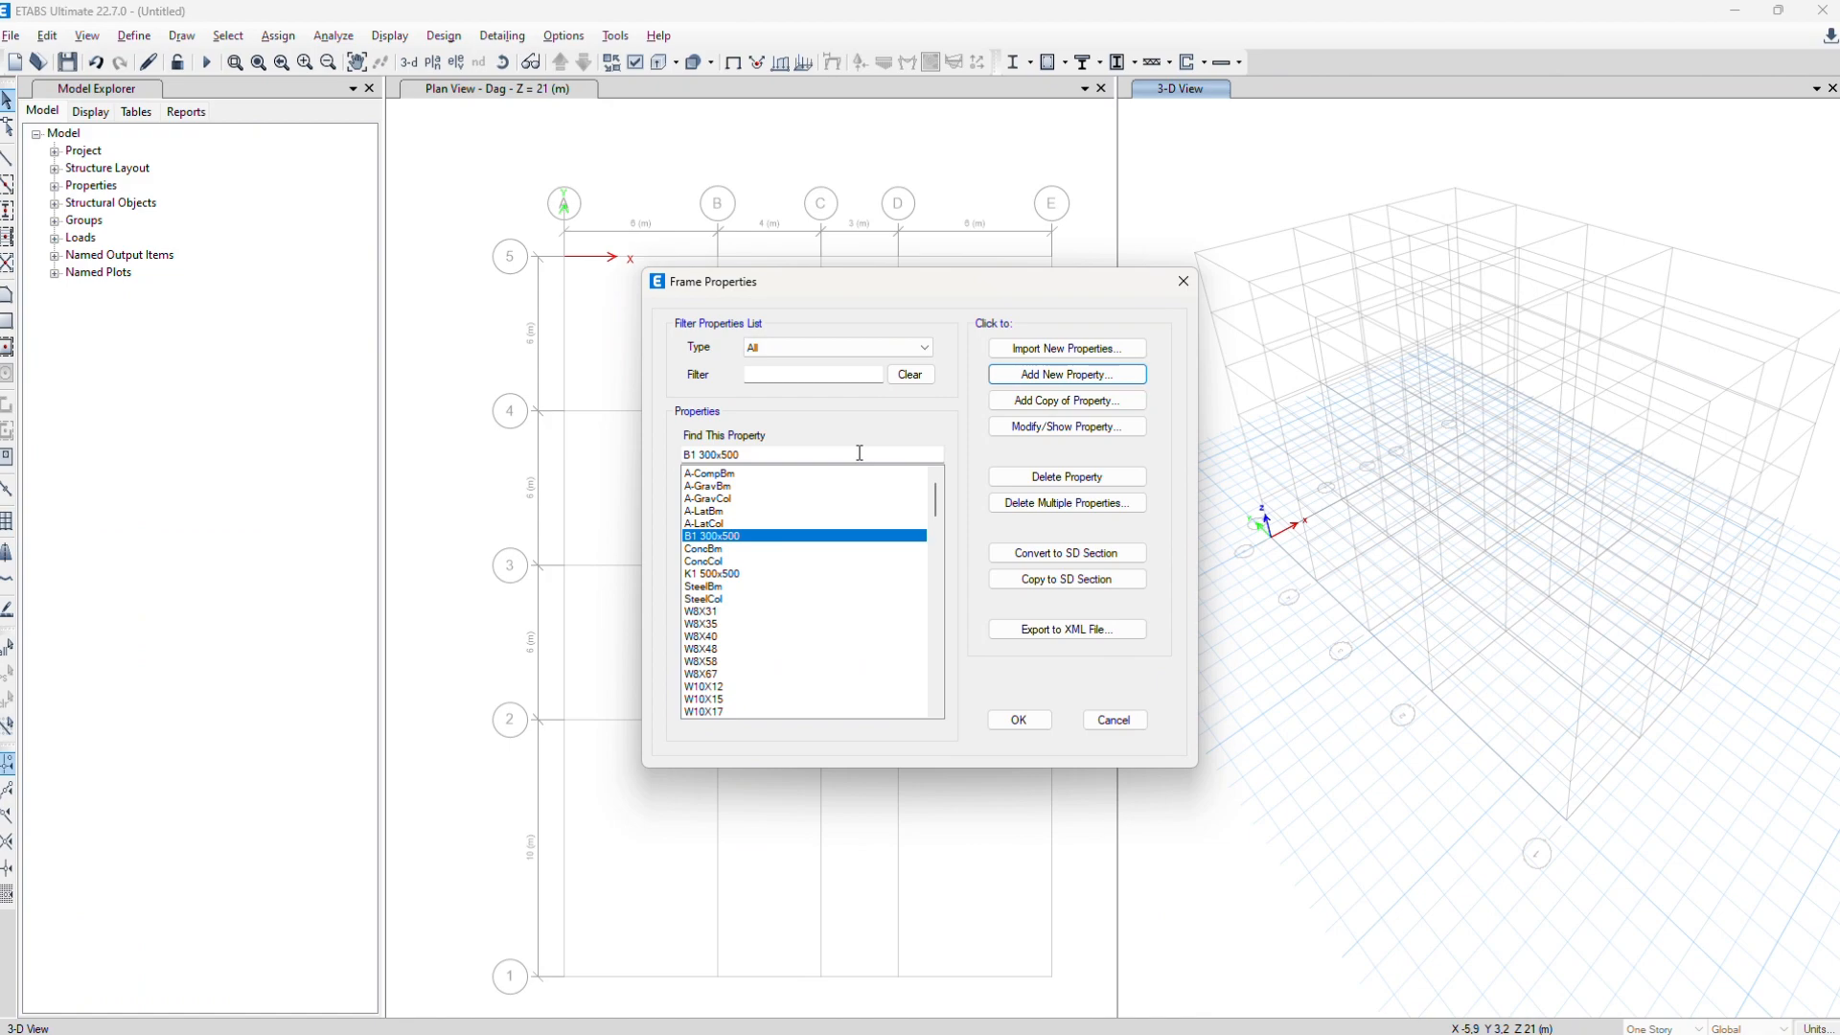
Add a new steel I/wide flange frame section and set its material to SS400
left_click(1033, 385)
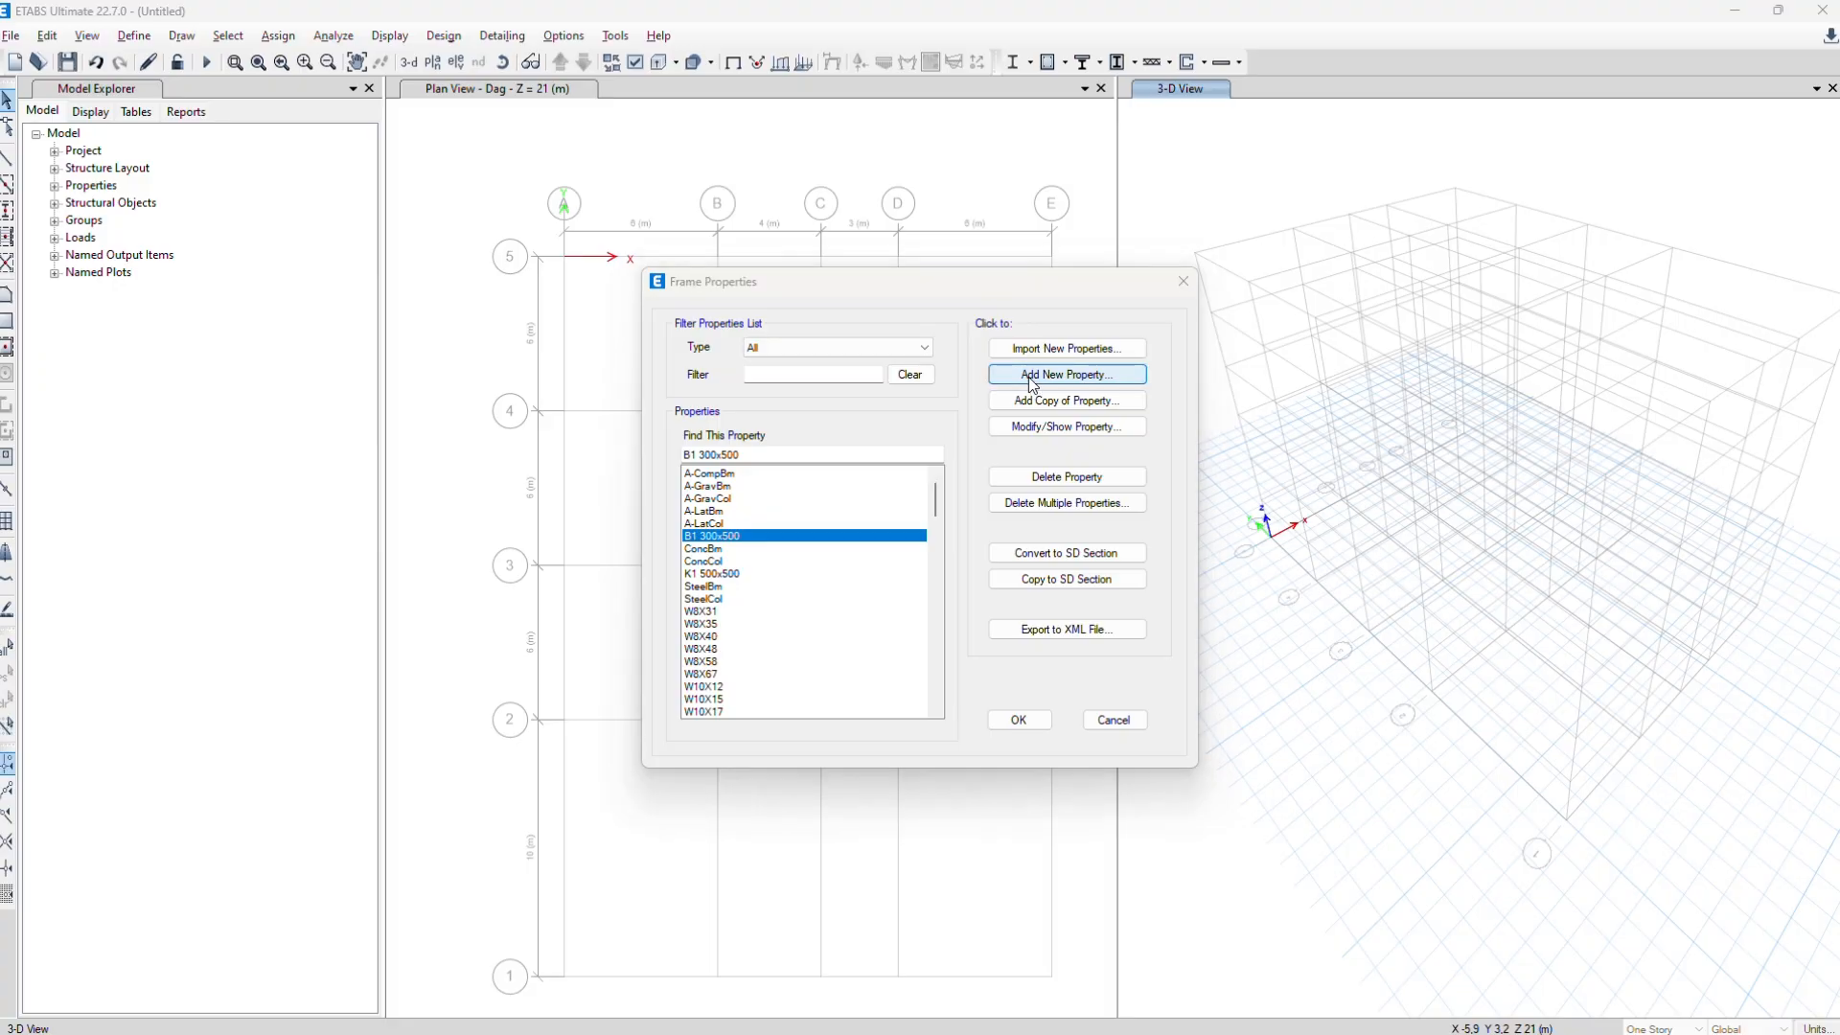
left_click(982, 484)
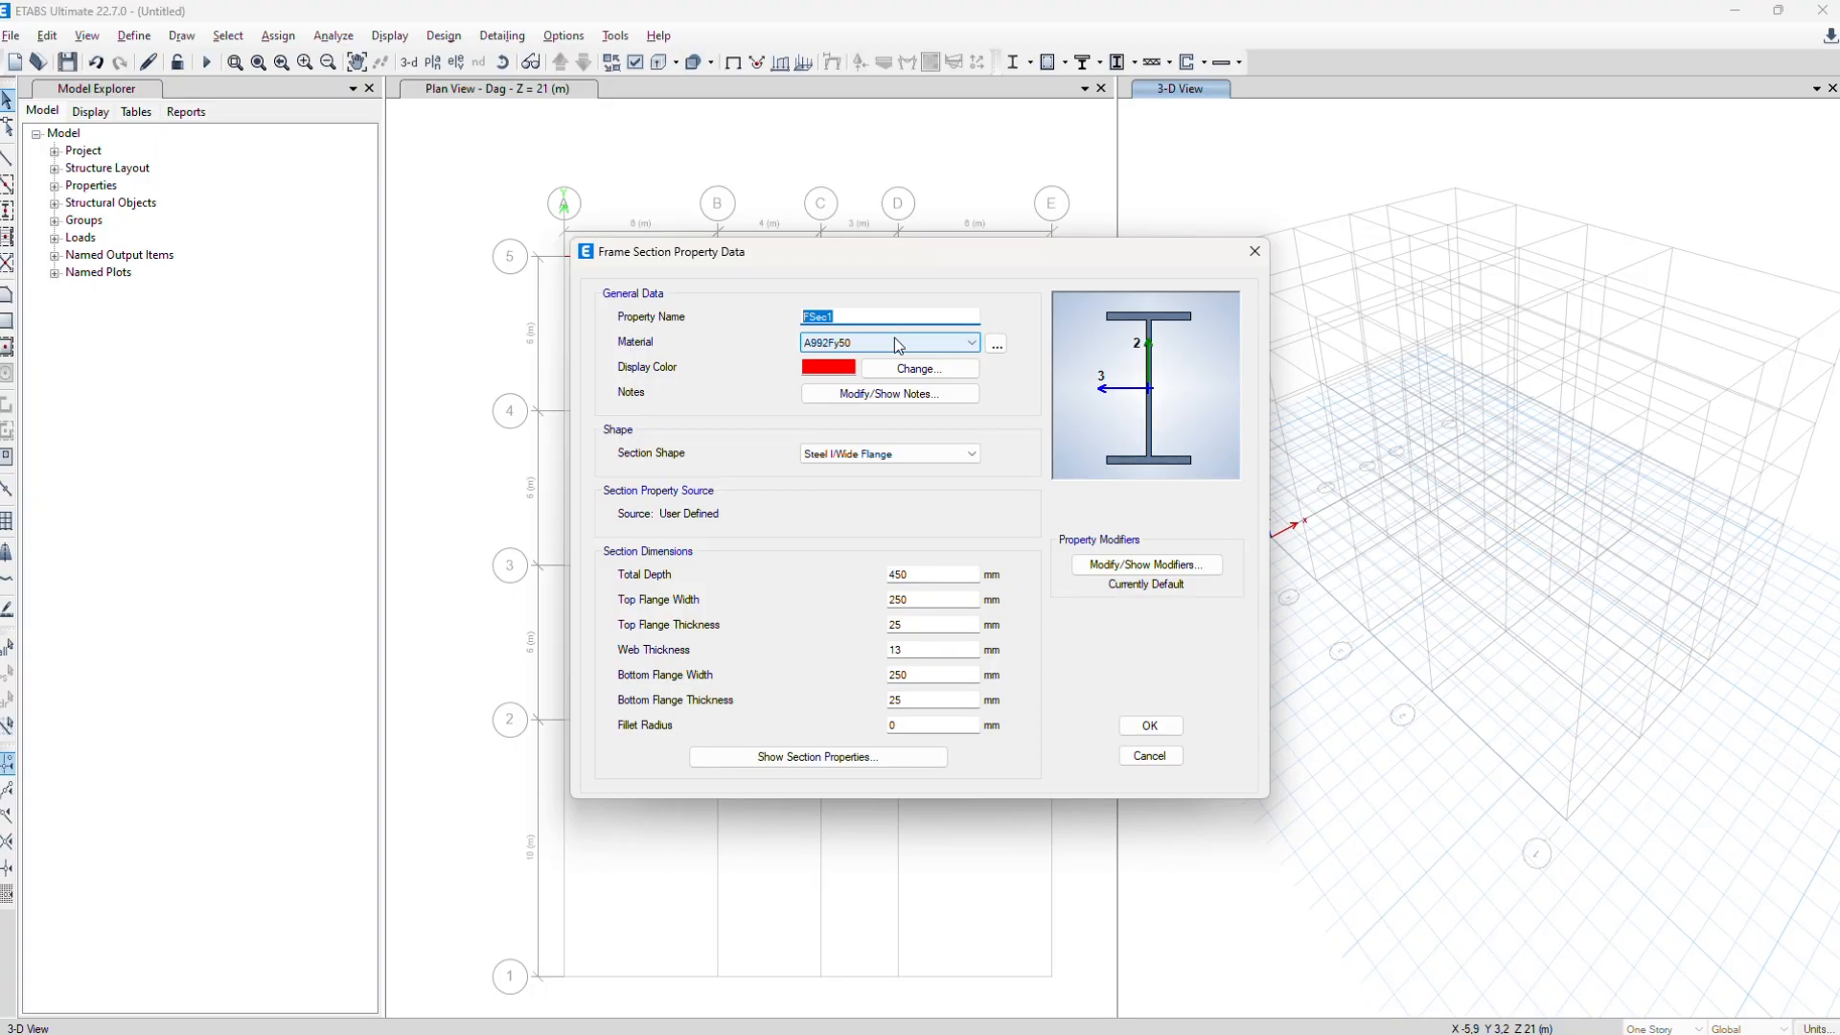
left_click(899, 343)
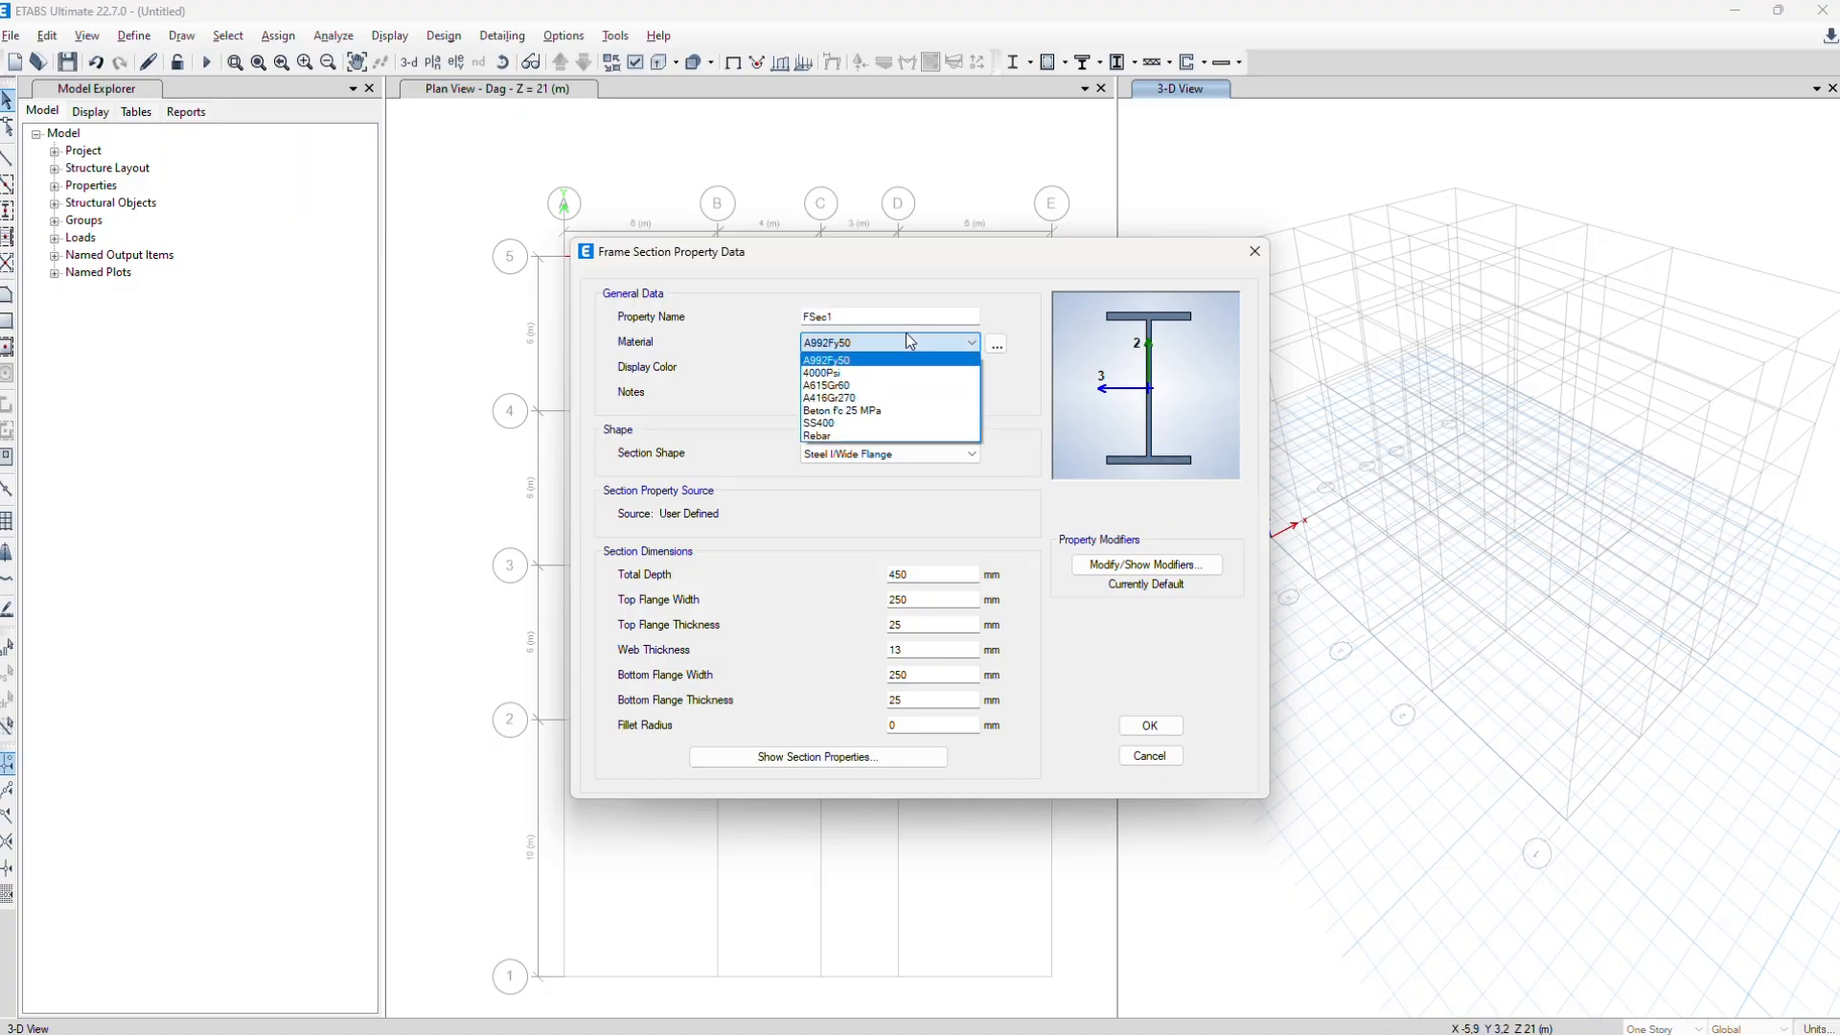
left_click(824, 423)
double_click(845, 316)
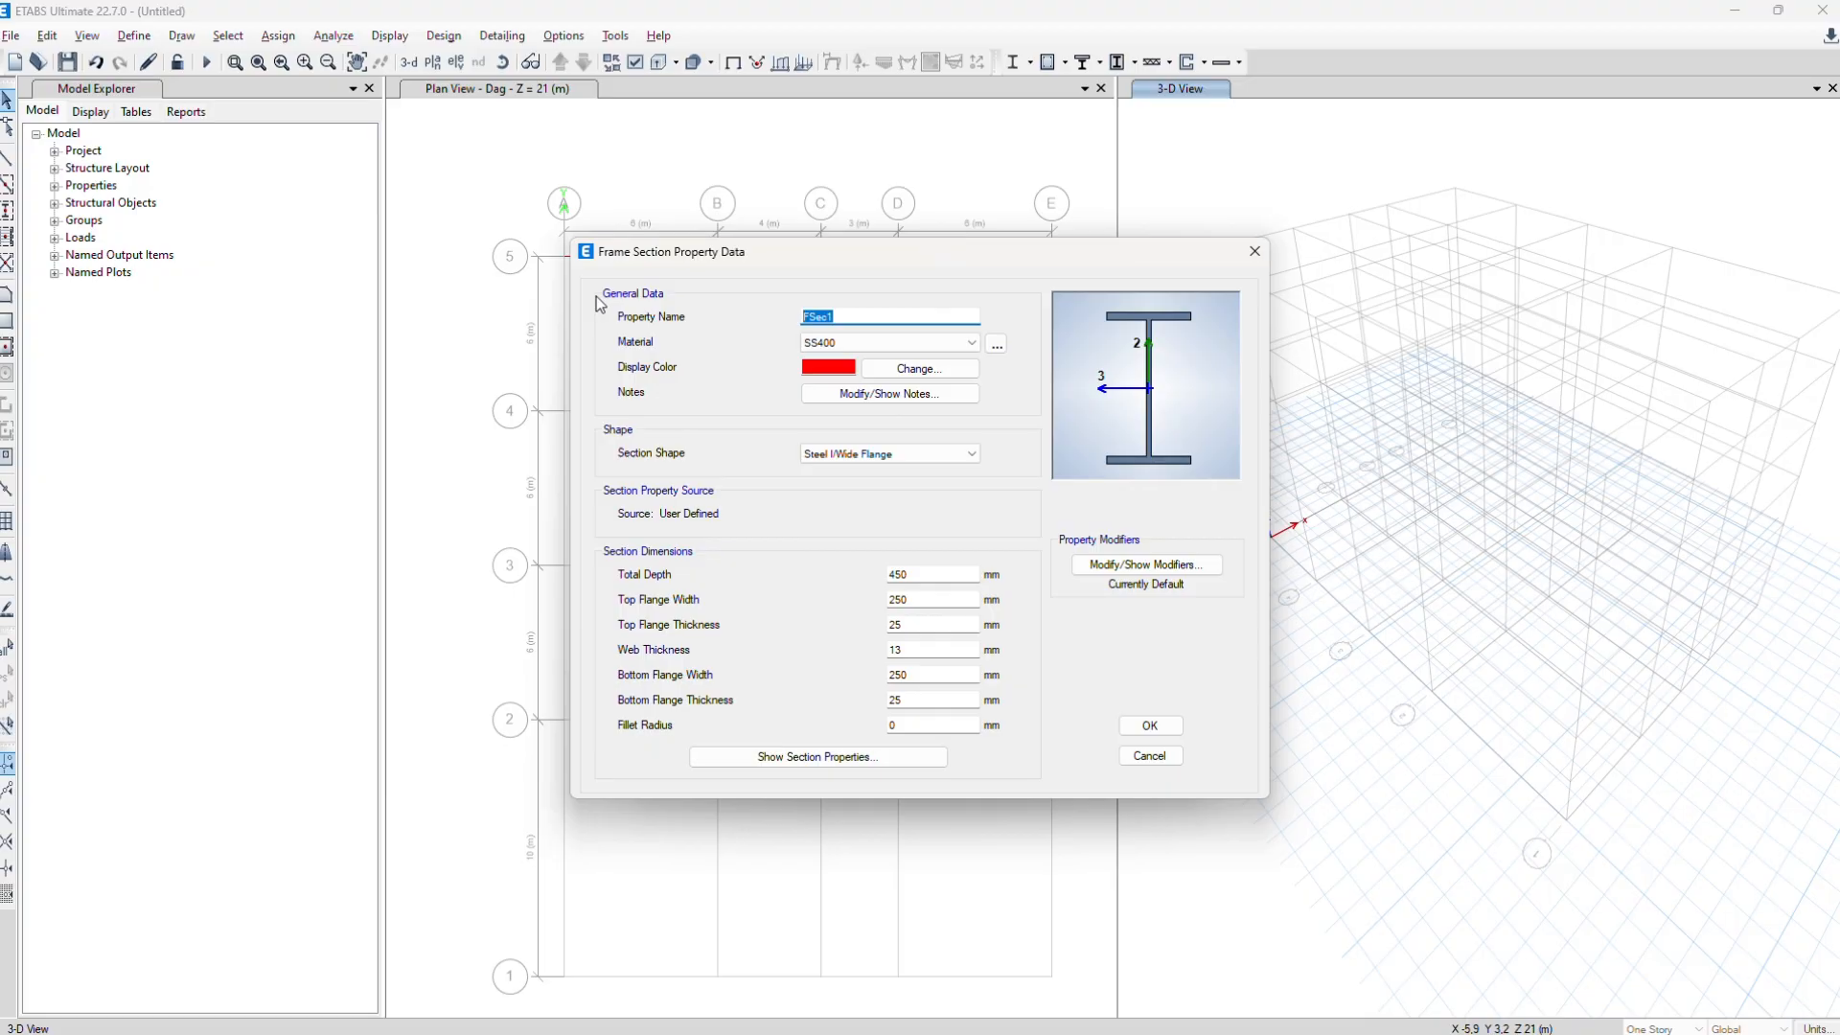
Switch to the browser and look up the wide flange (IWF) dimensions in the Gunung Garuda steel catalogue
key("alt+Tab")
key("alt+Tab")
key("alt+Tab")
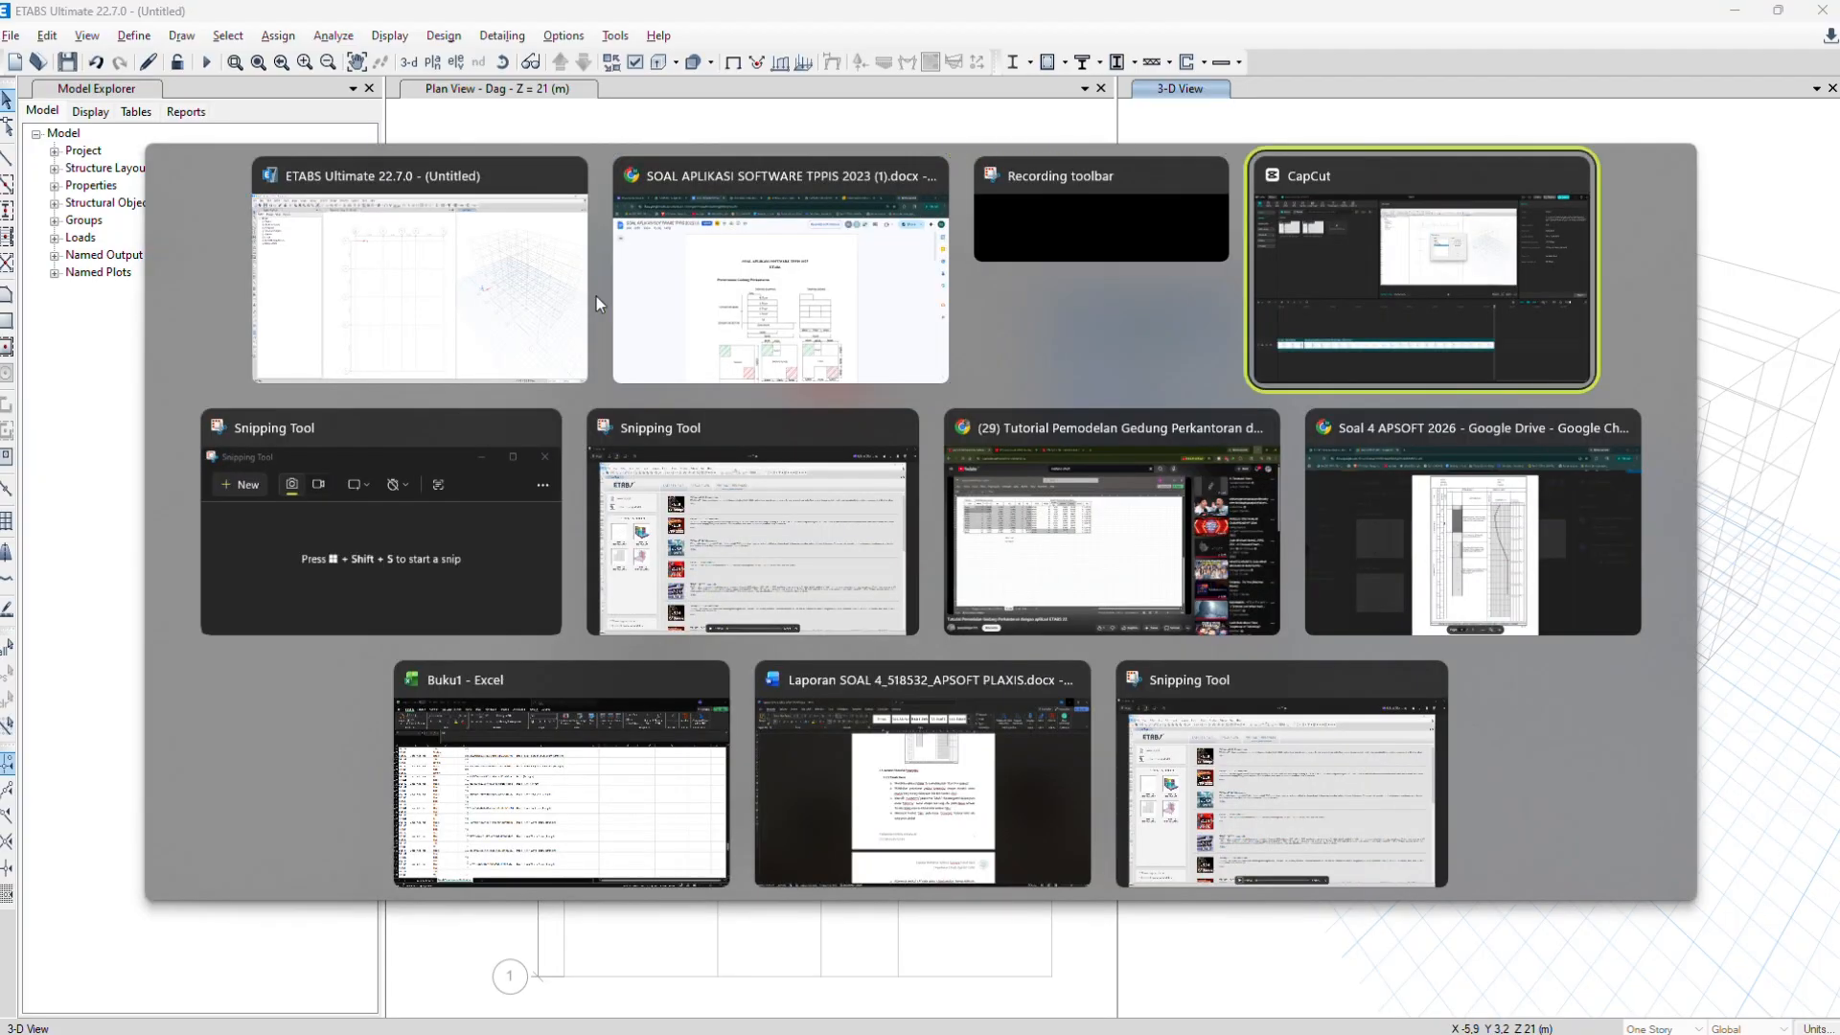
key("alt+Tab")
key("alt+Tab")
key("alt+Tab")
key("alt+Tab")
key("alt+Tab")
key("alt+Tab")
key("alt+Tab")
key("alt+Tab")
key("alt+Tab")
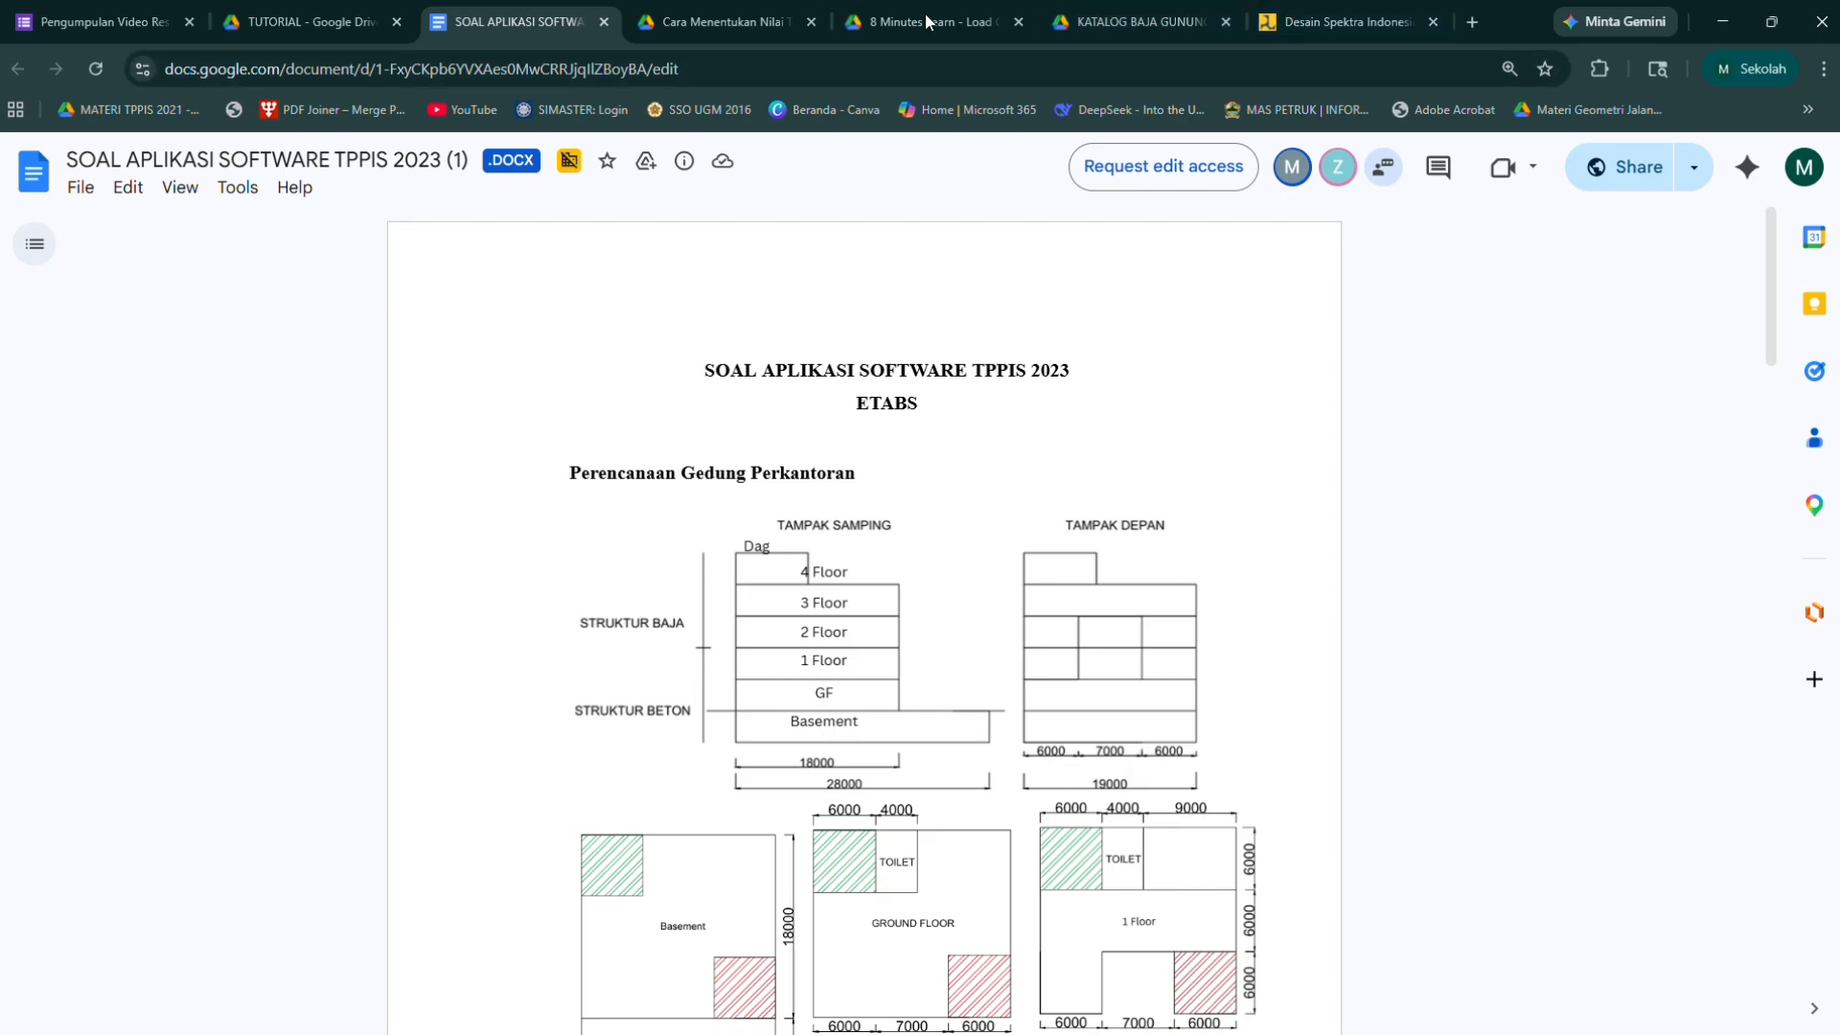
left_click(1125, 17)
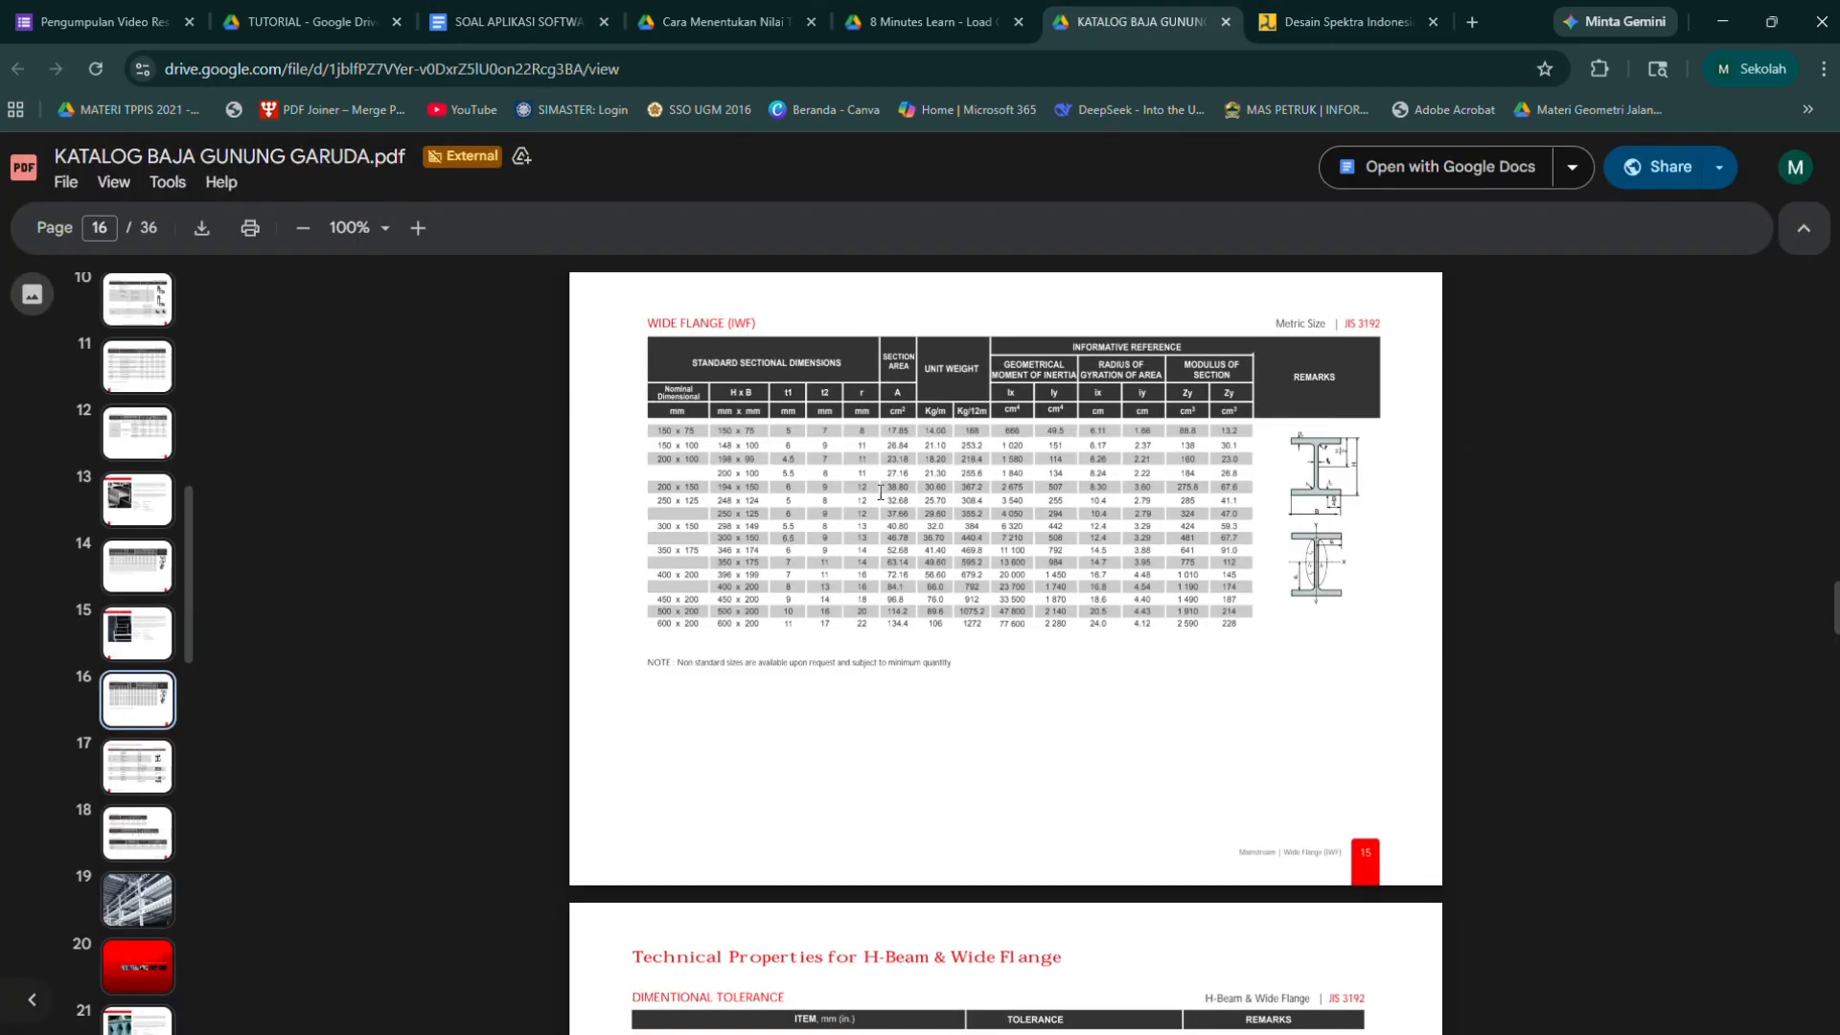
scroll(880, 492, "down", 2)
scroll(743, 422, "up", 2)
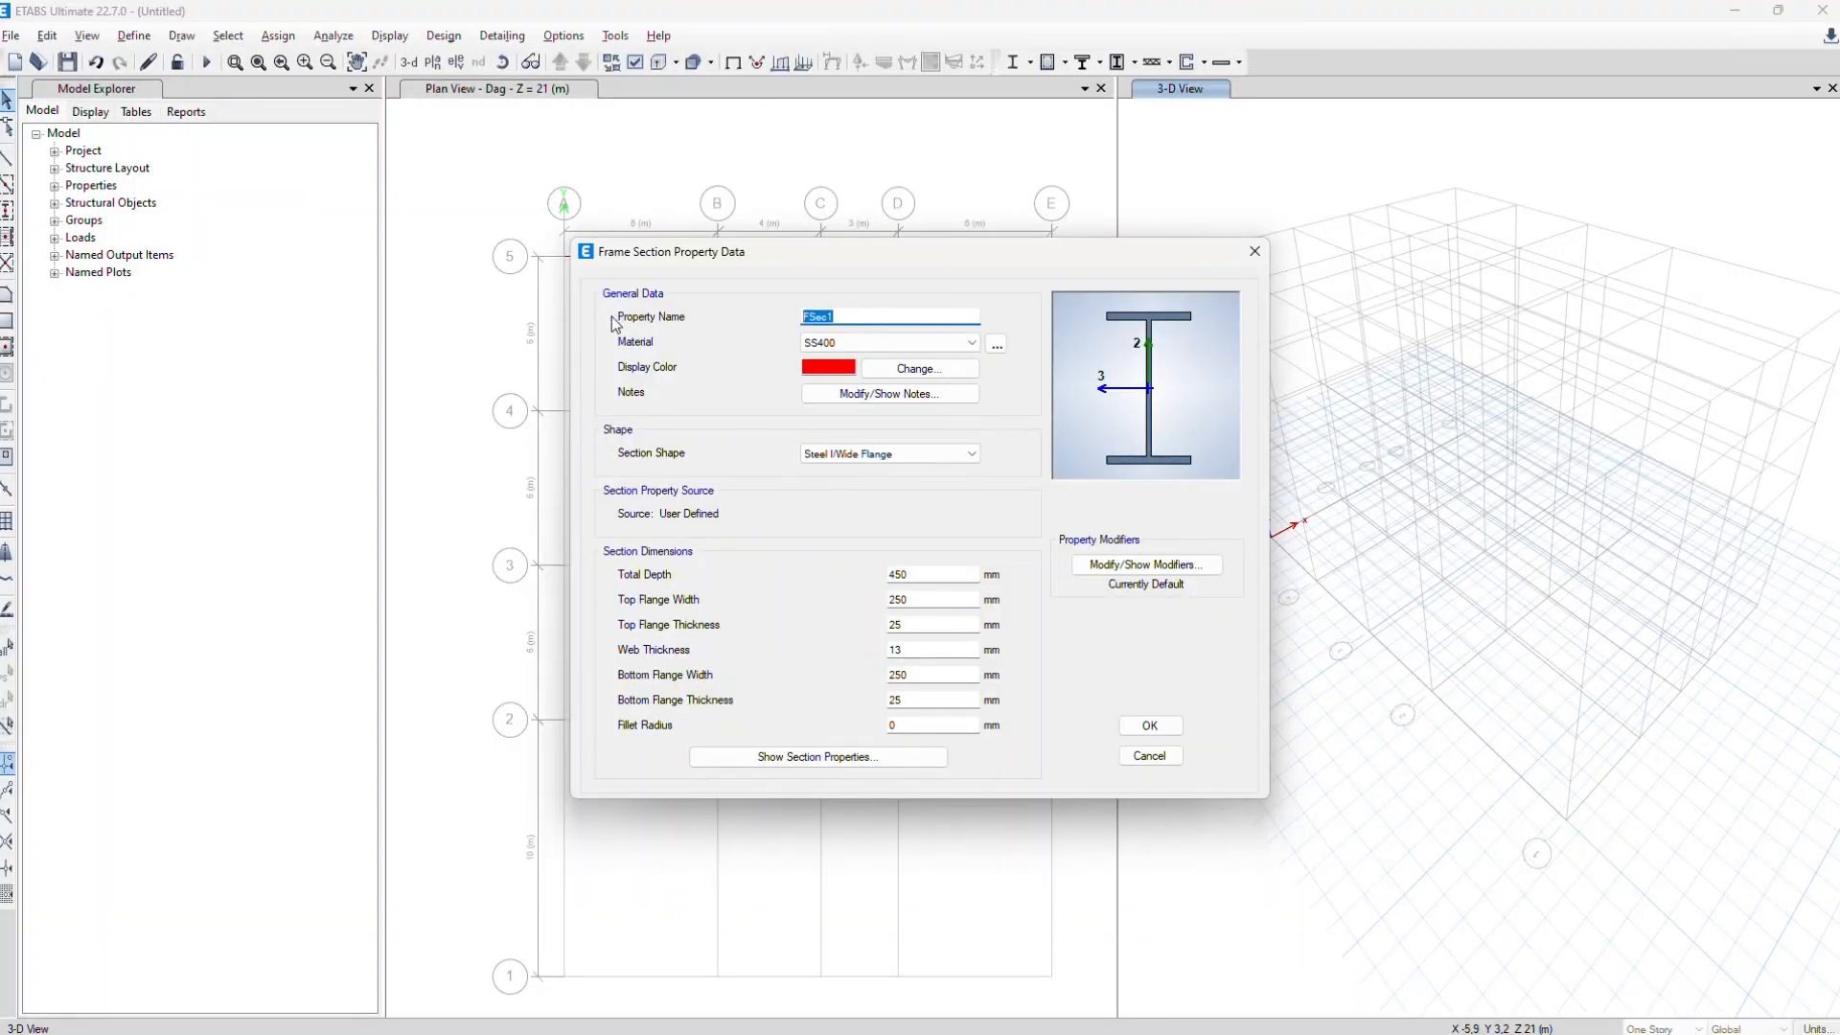
In ETABS, name the section IWF Kolom 350x150 with 298 mm total depth, a 149 mm by 8 mm top flange and 5,5 mm web thickness
type("WF 450x200")
double_click(920, 574)
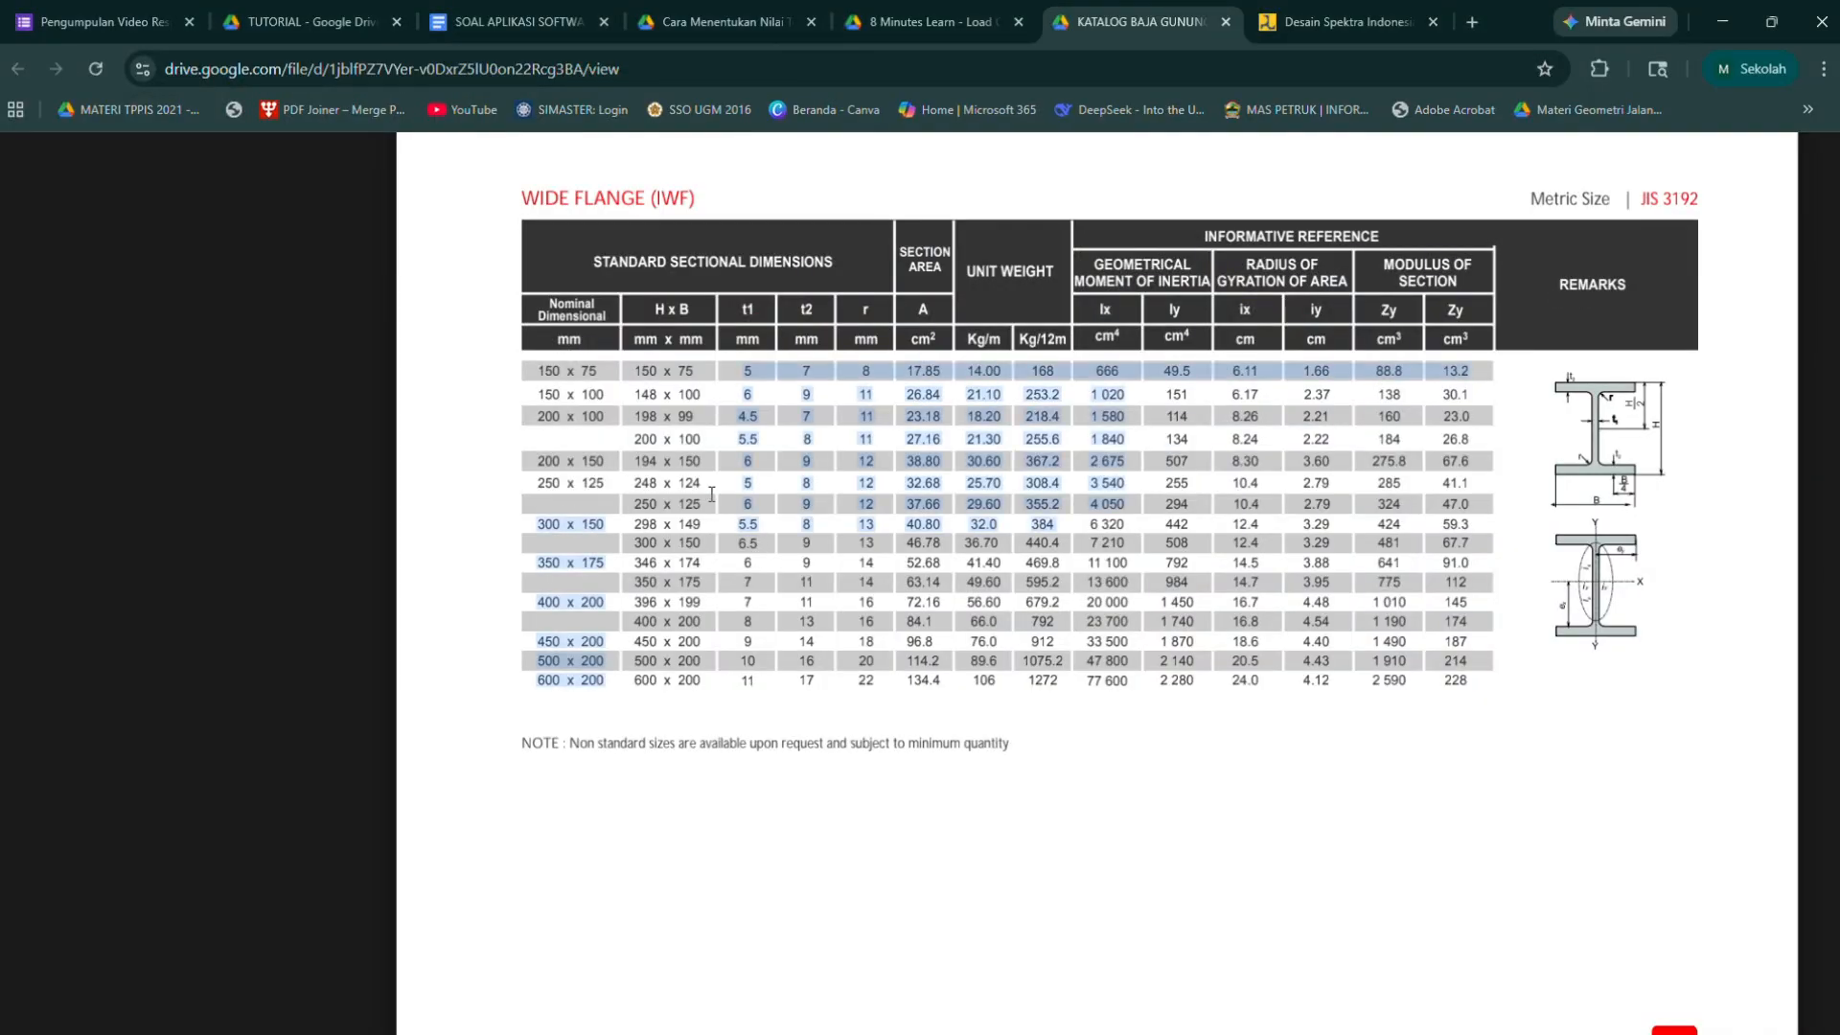
type("298")
key("Tab")
key("Tab")
type("8")
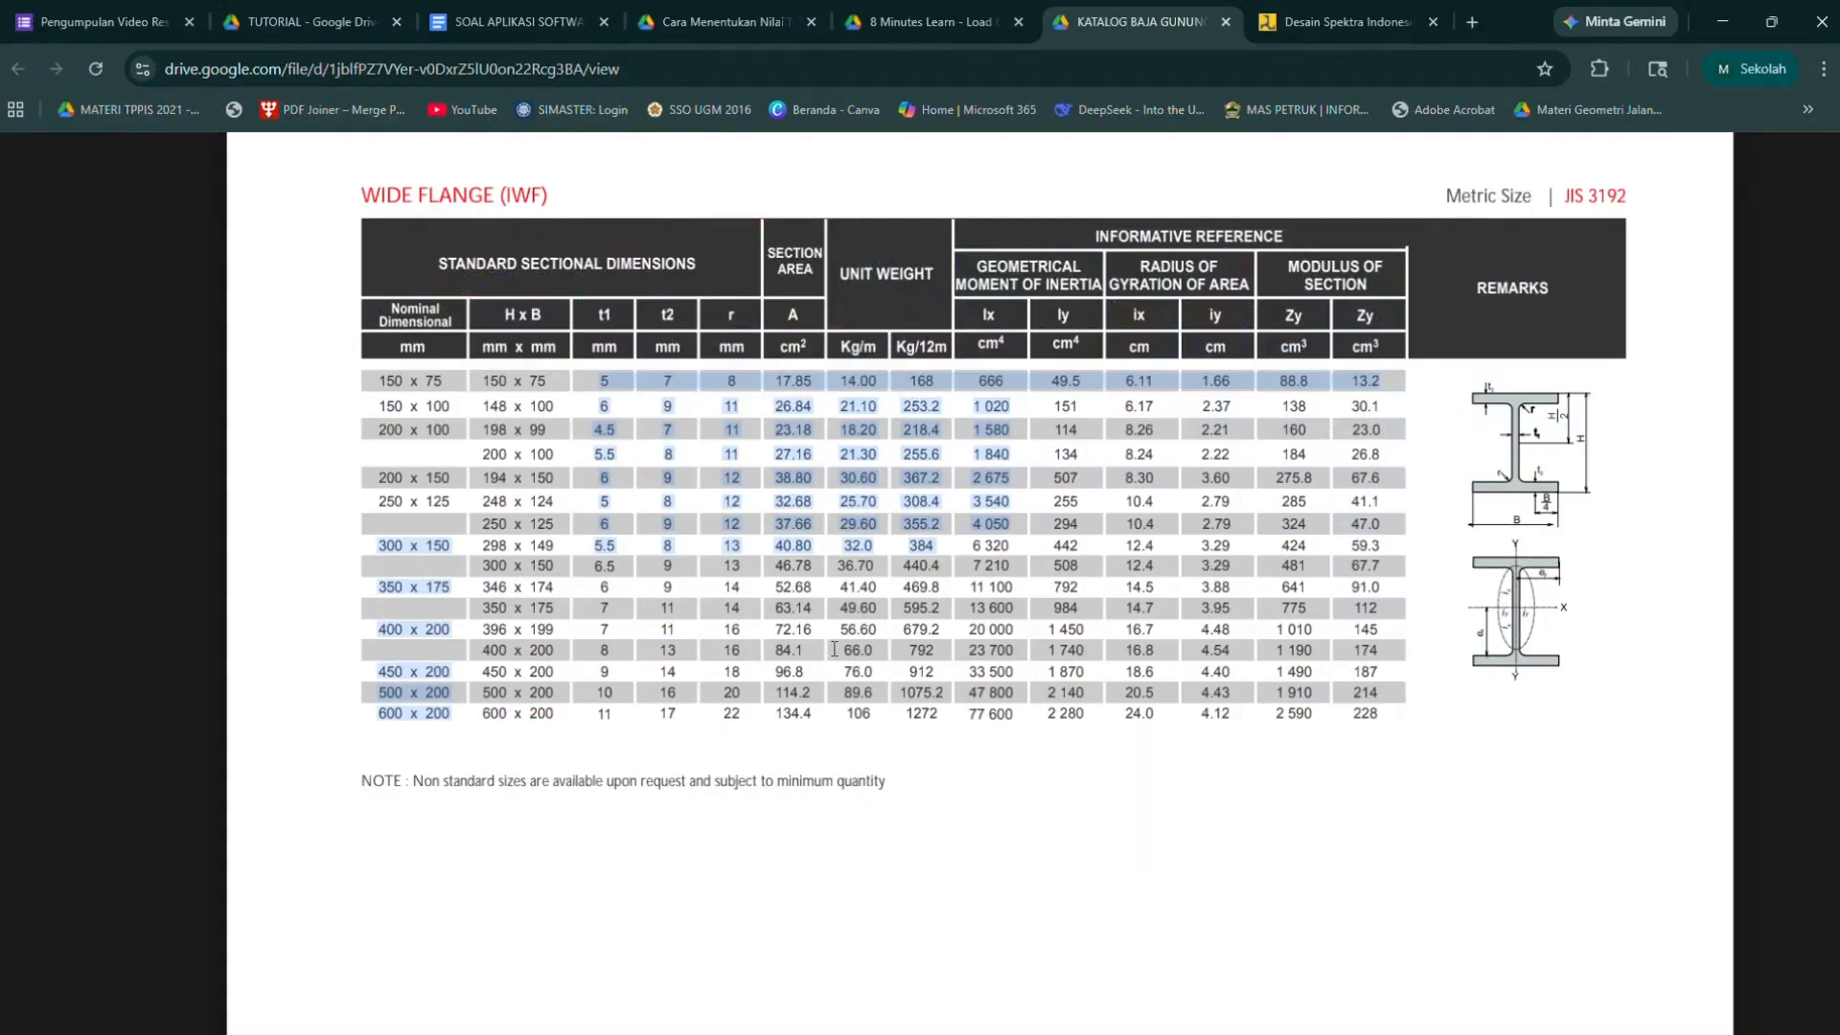
key("Tab")
type("5,5")
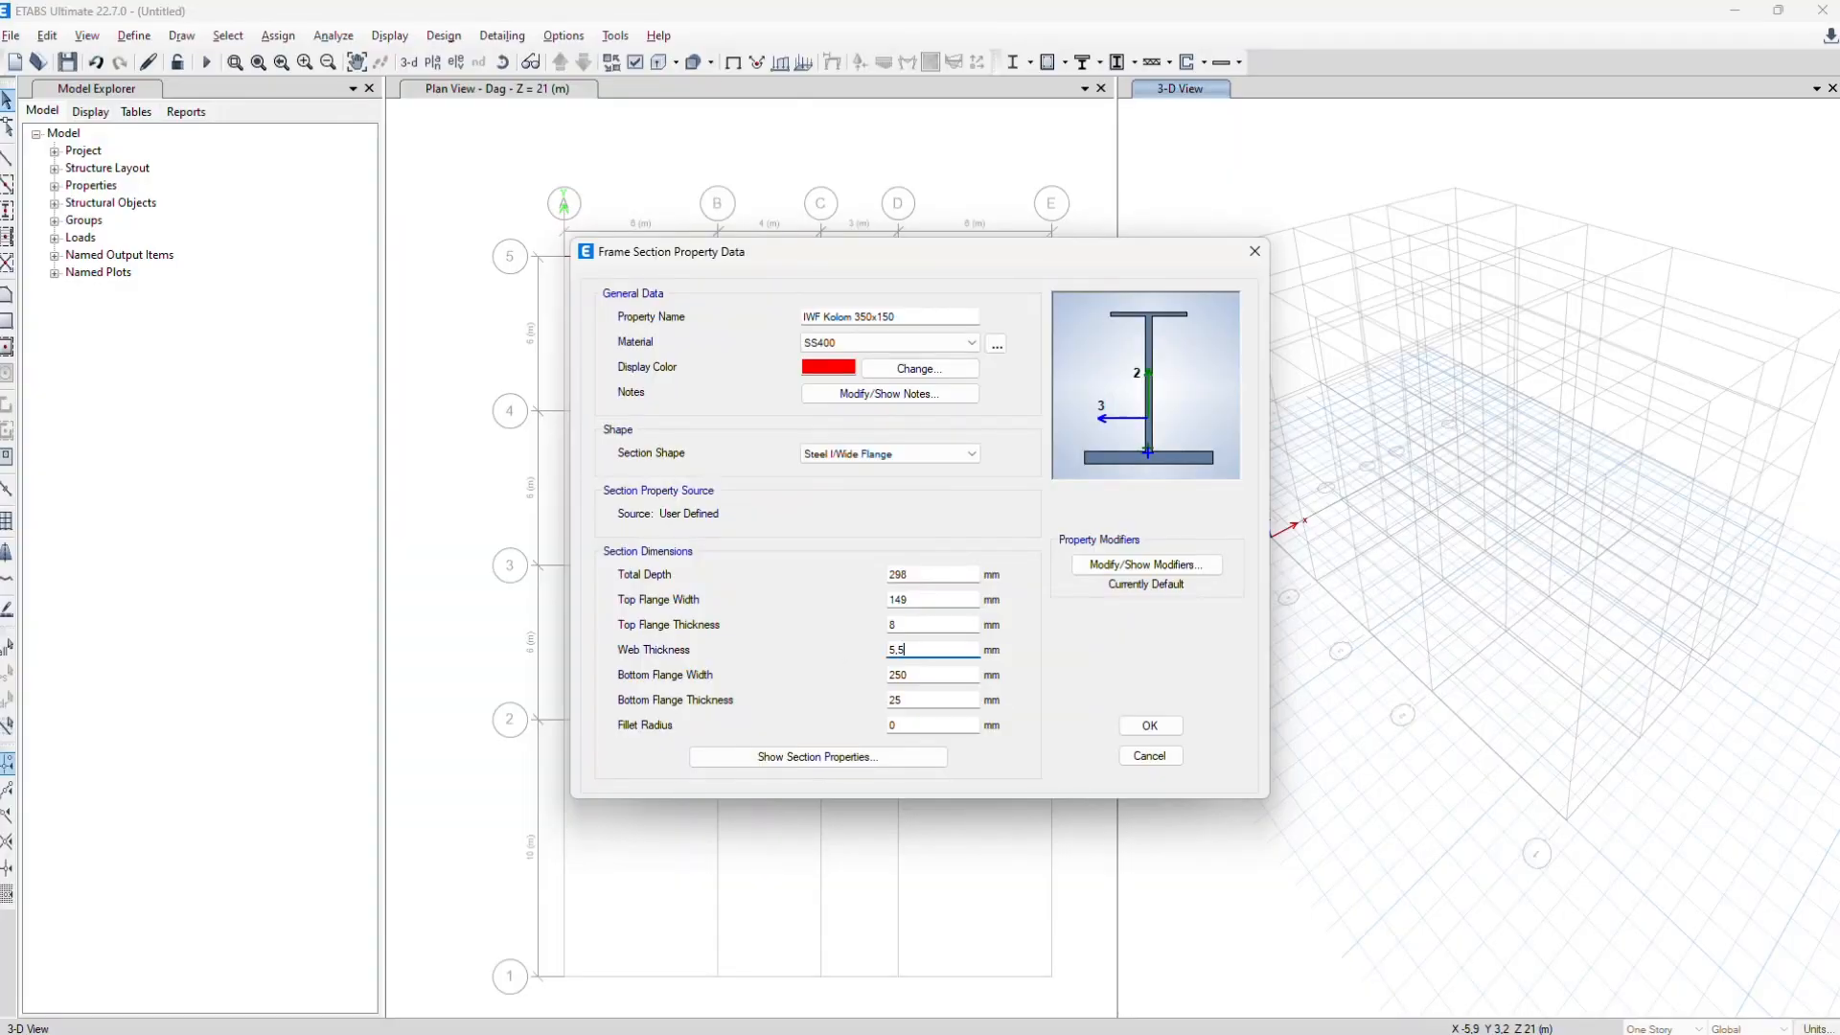
Set the column section's bottom flange to 149 mm wide and 8 mm thick with a 13 mm fillet radius, and save it
left_click(919, 674)
type("1")
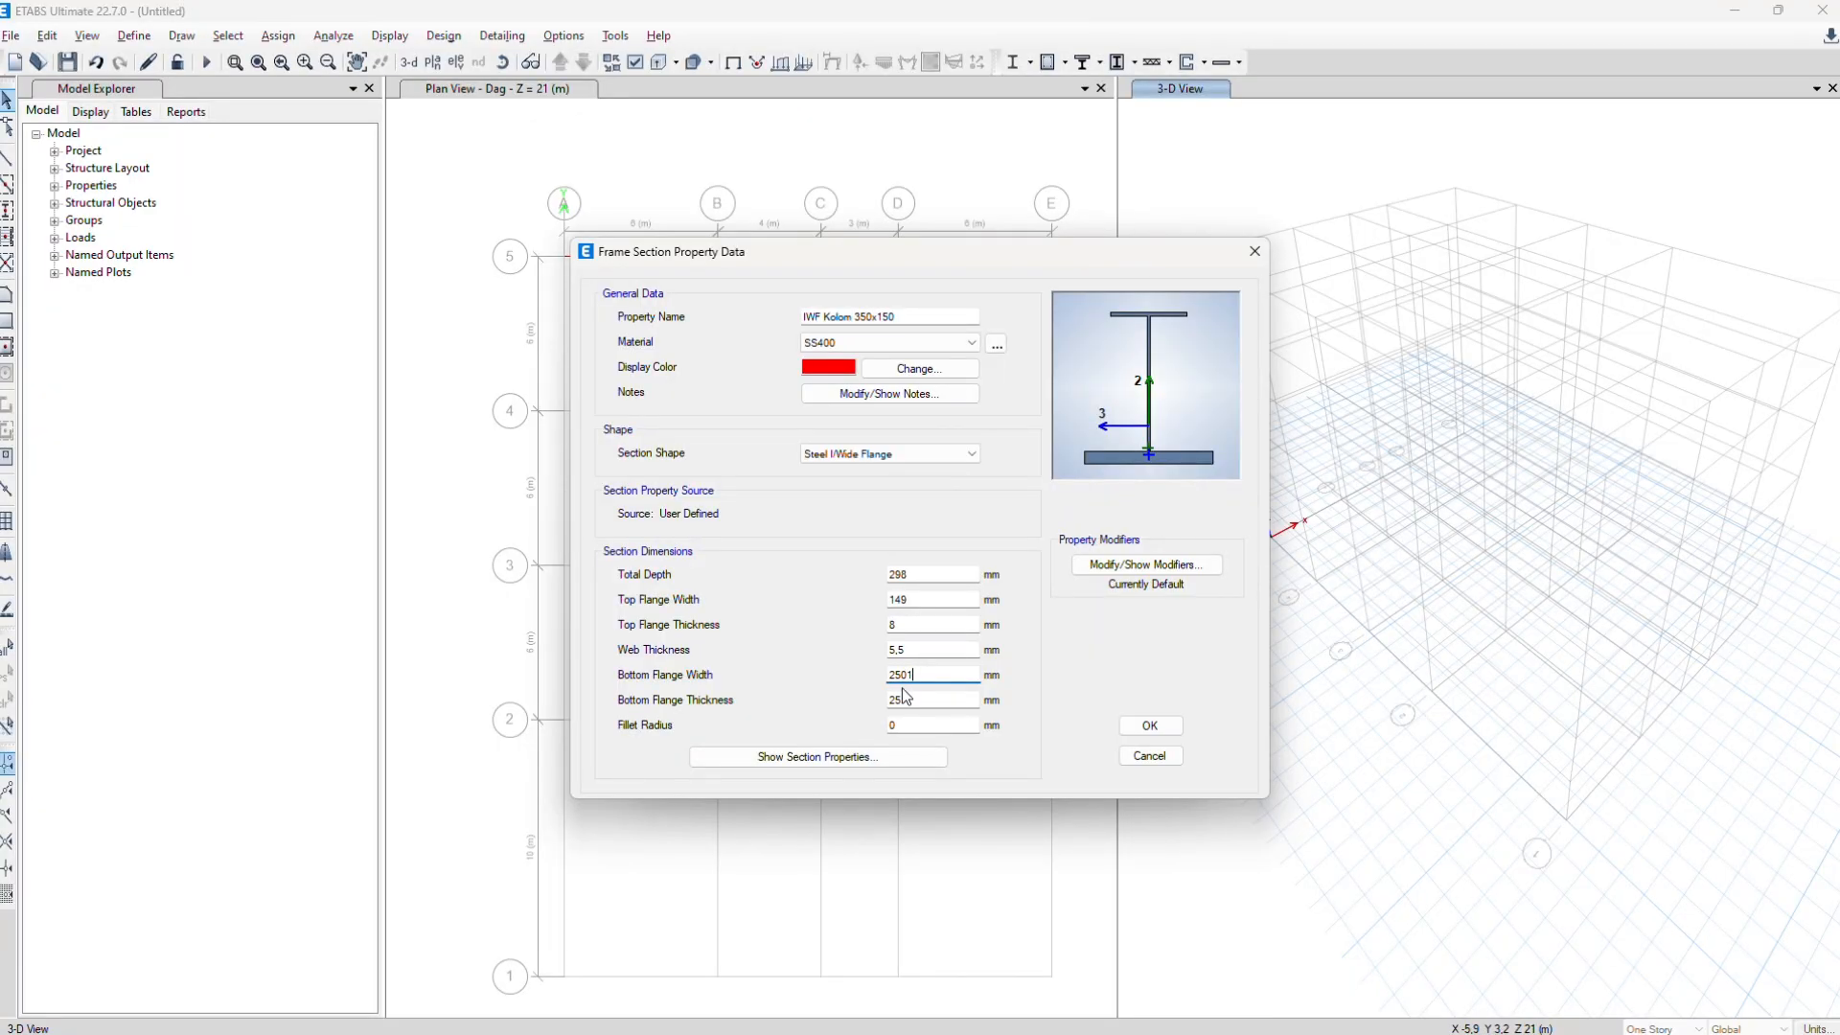
type("9")
key("Tab")
type("8")
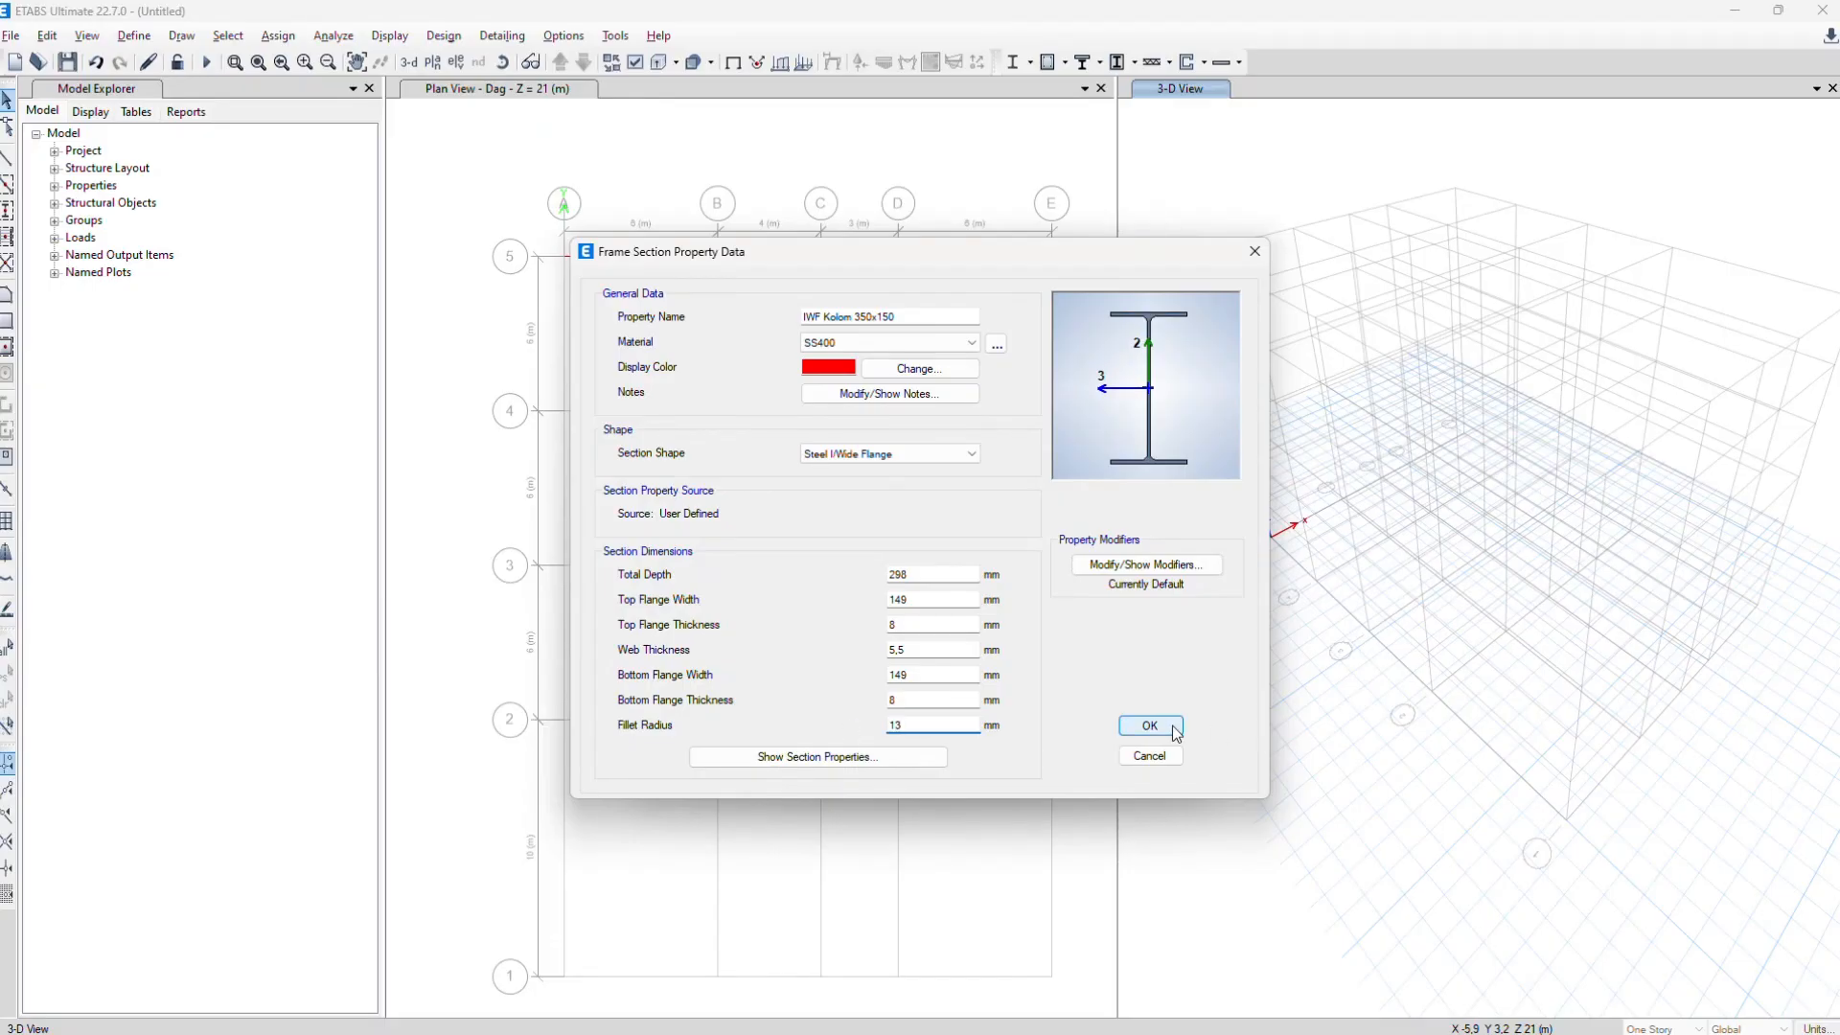
left_click(1149, 726)
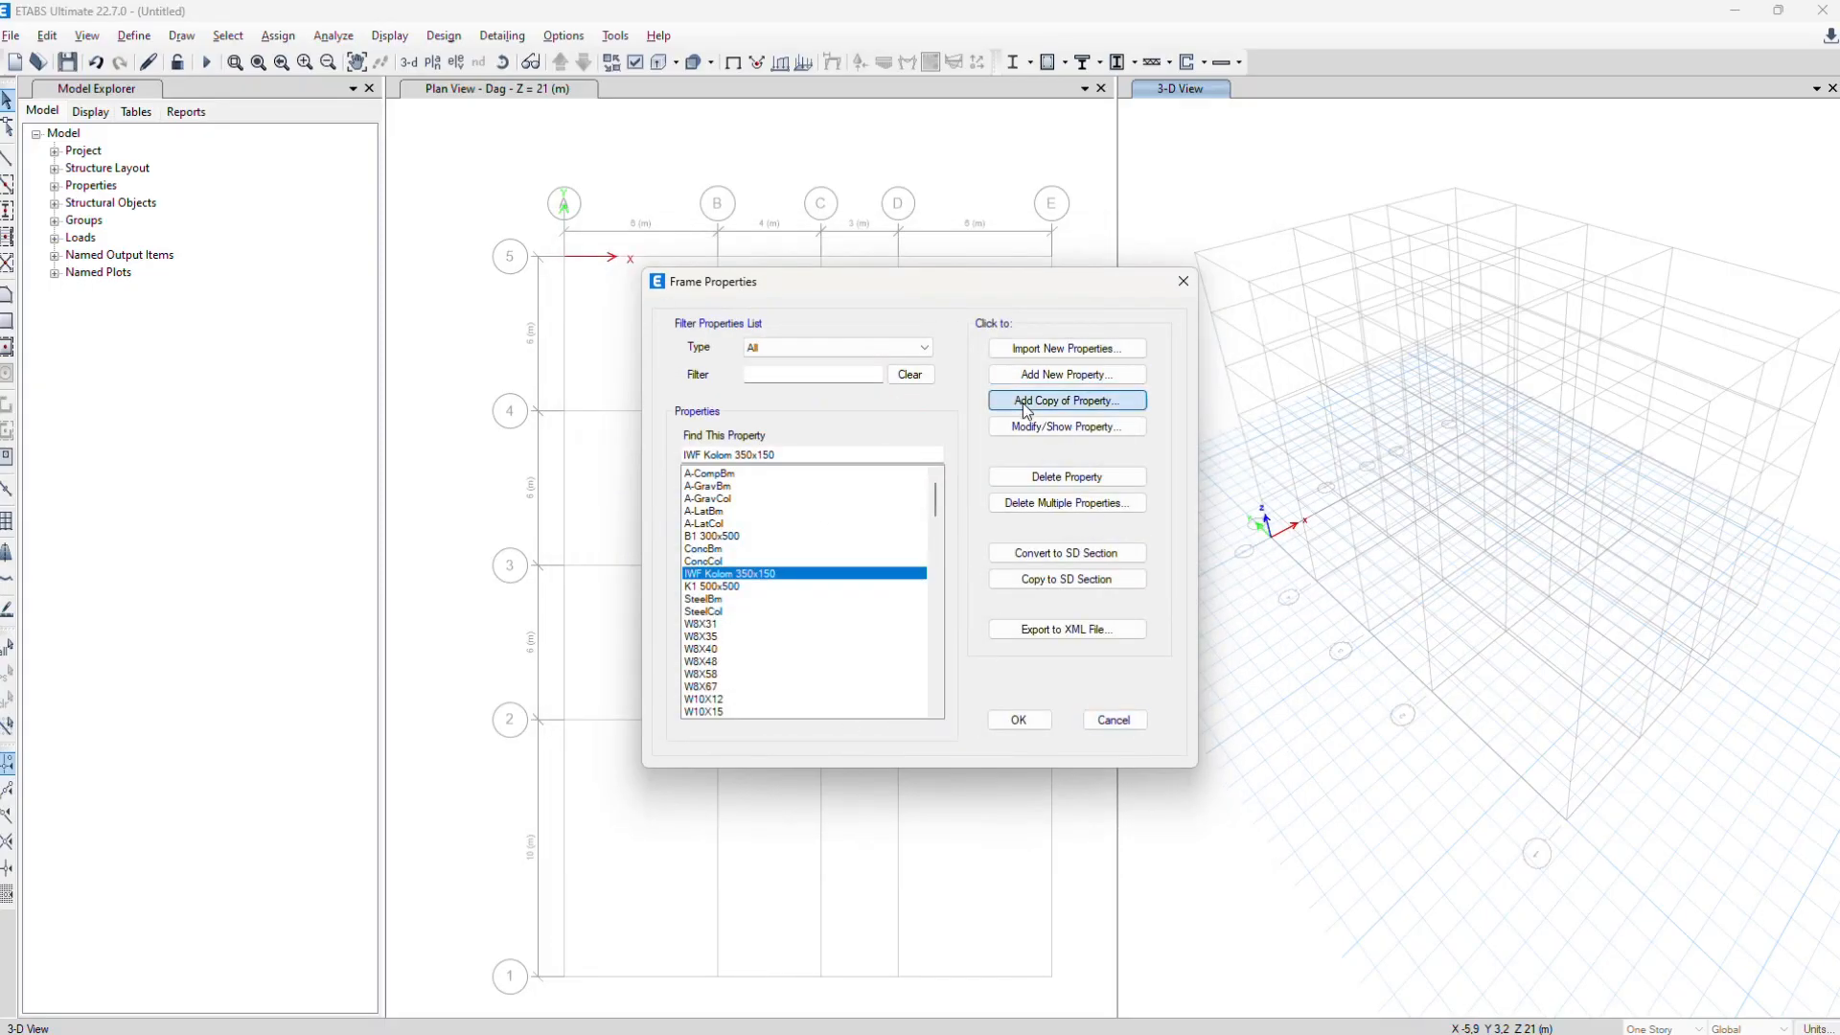
Copy the IWF Kolom 350x150 section as IWF Balok 250x125 with a purple display color
left_click(1022, 402)
type("IWF B")
type("alok")
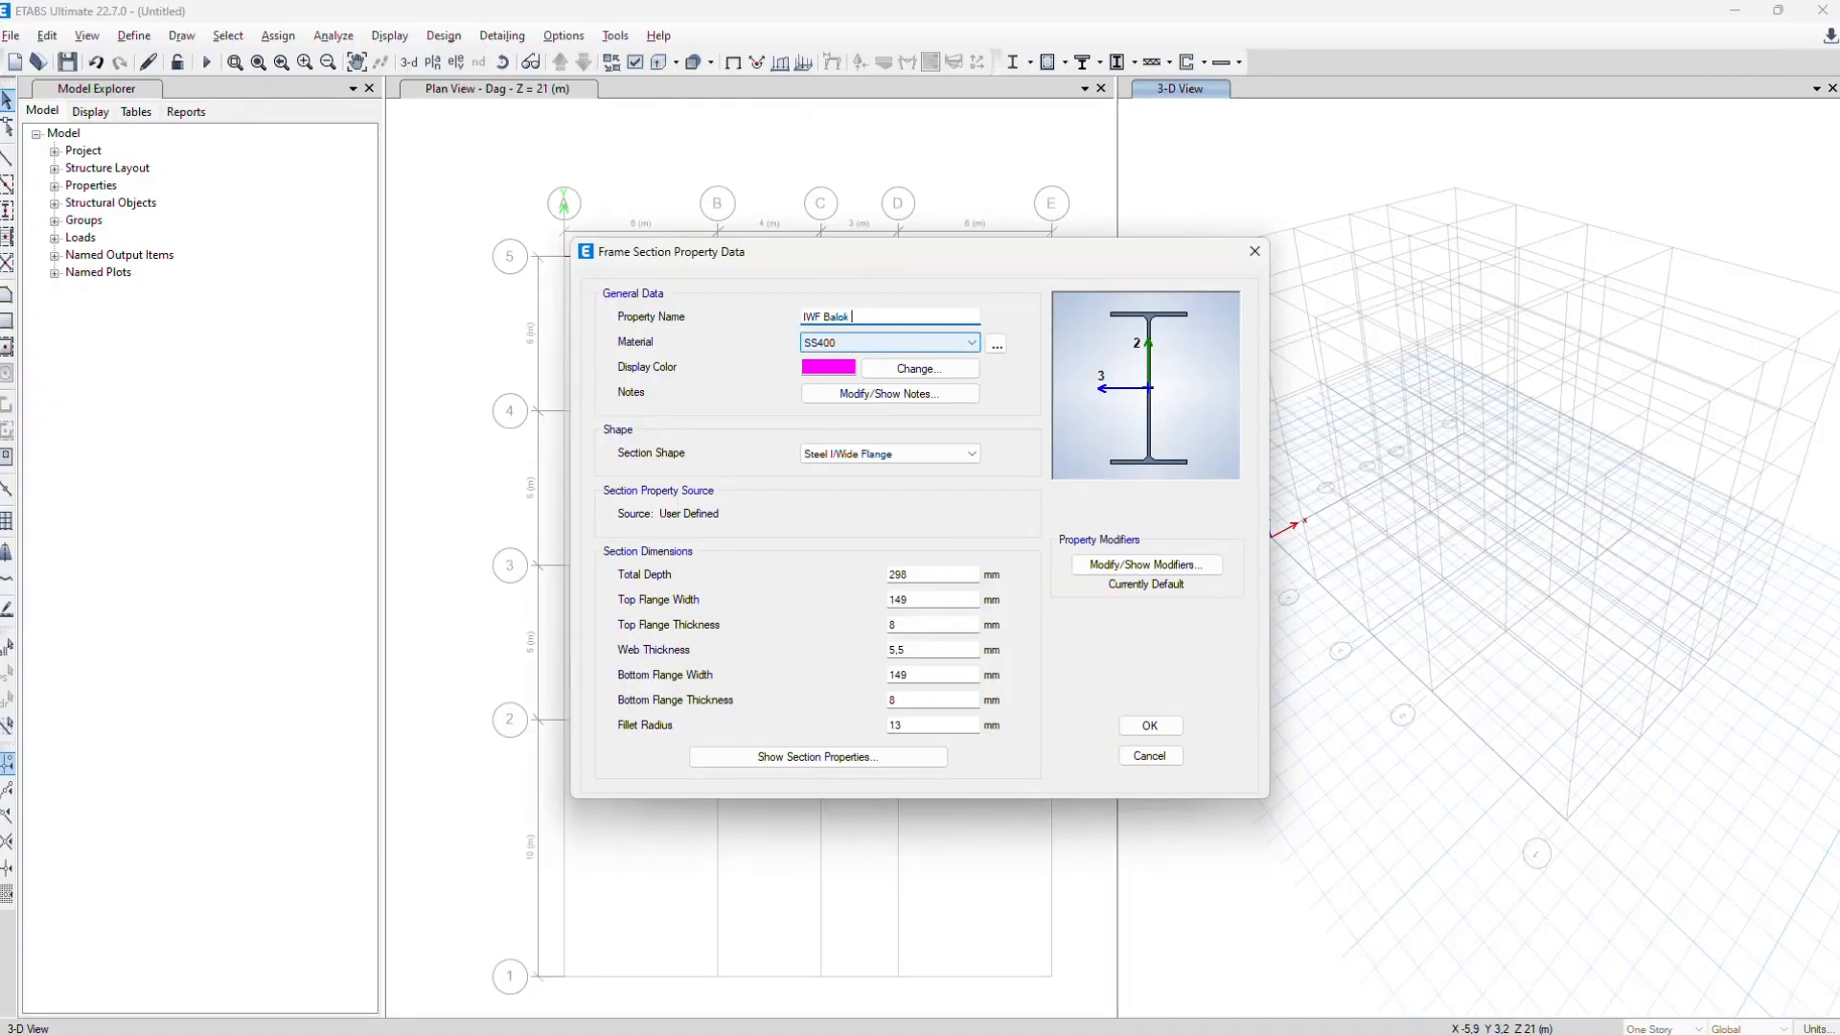
type("250x125")
left_click(919, 368)
left_click(871, 377)
left_click(744, 534)
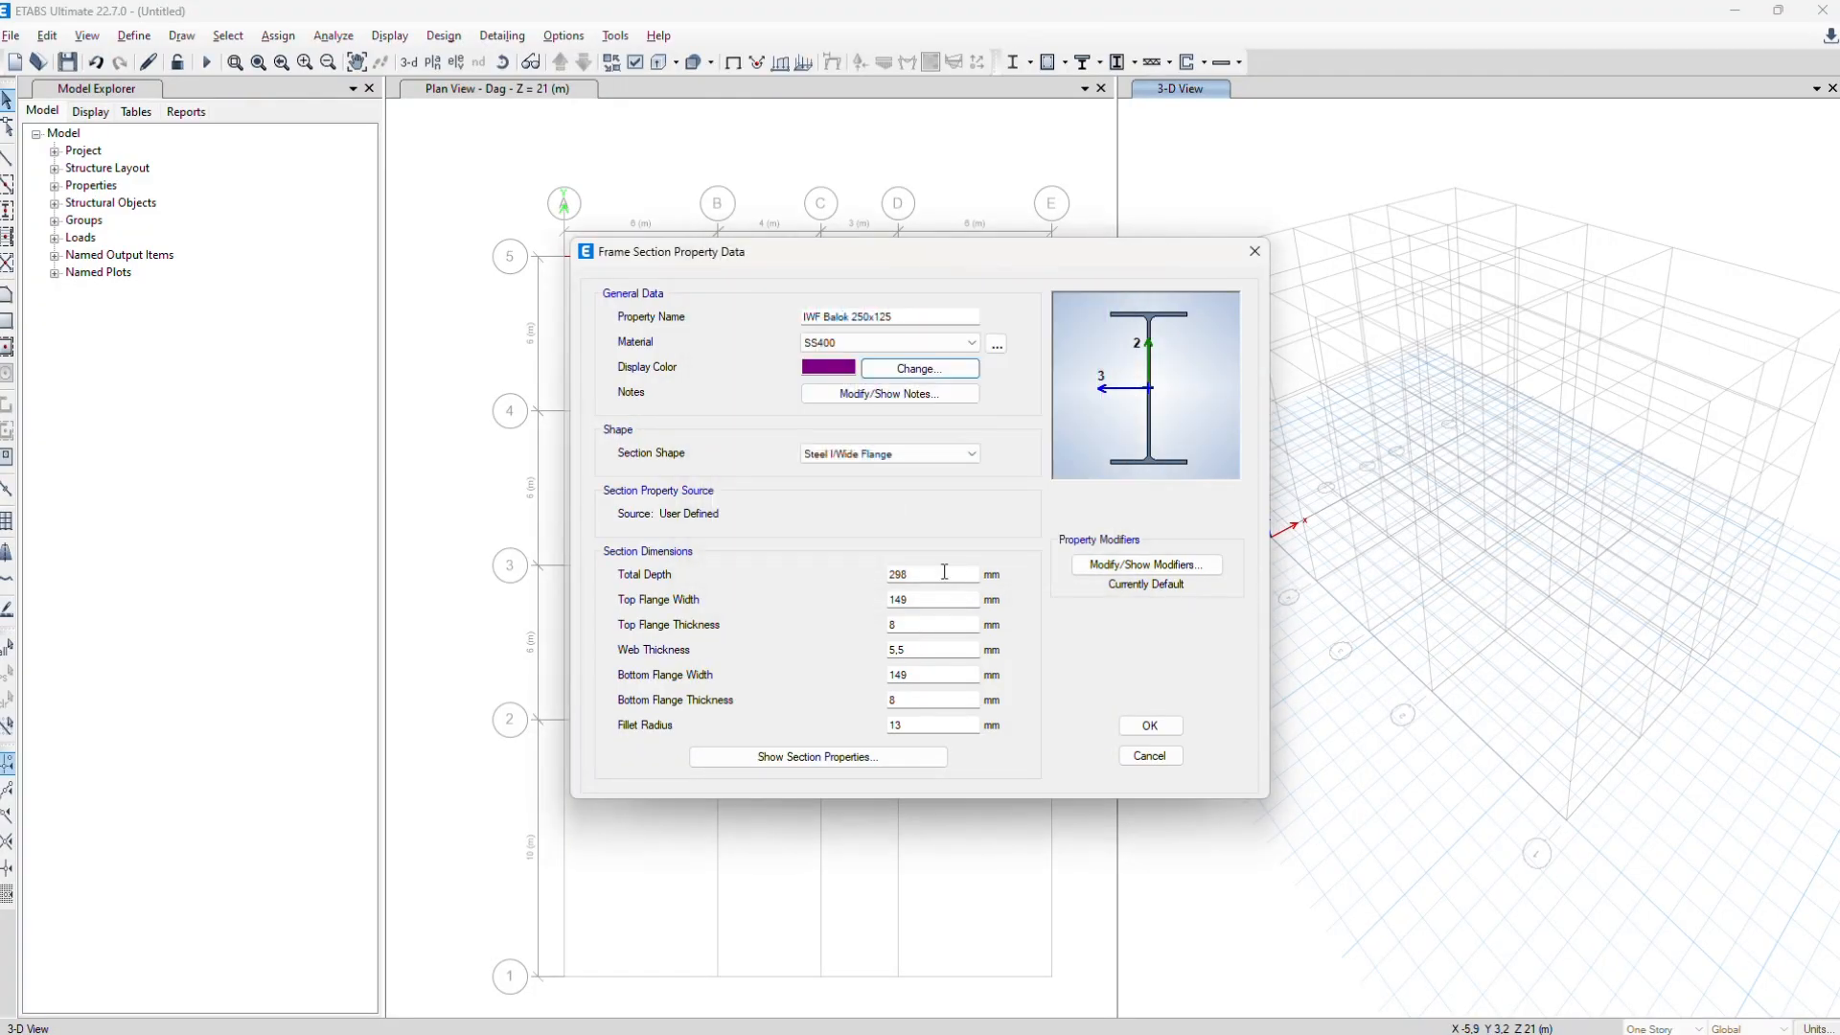
Set the beam section to 248 mm depth, 124 mm by 8 mm flanges, 5 mm web and 12 mm fillet radius, and save it
left_click(915, 453)
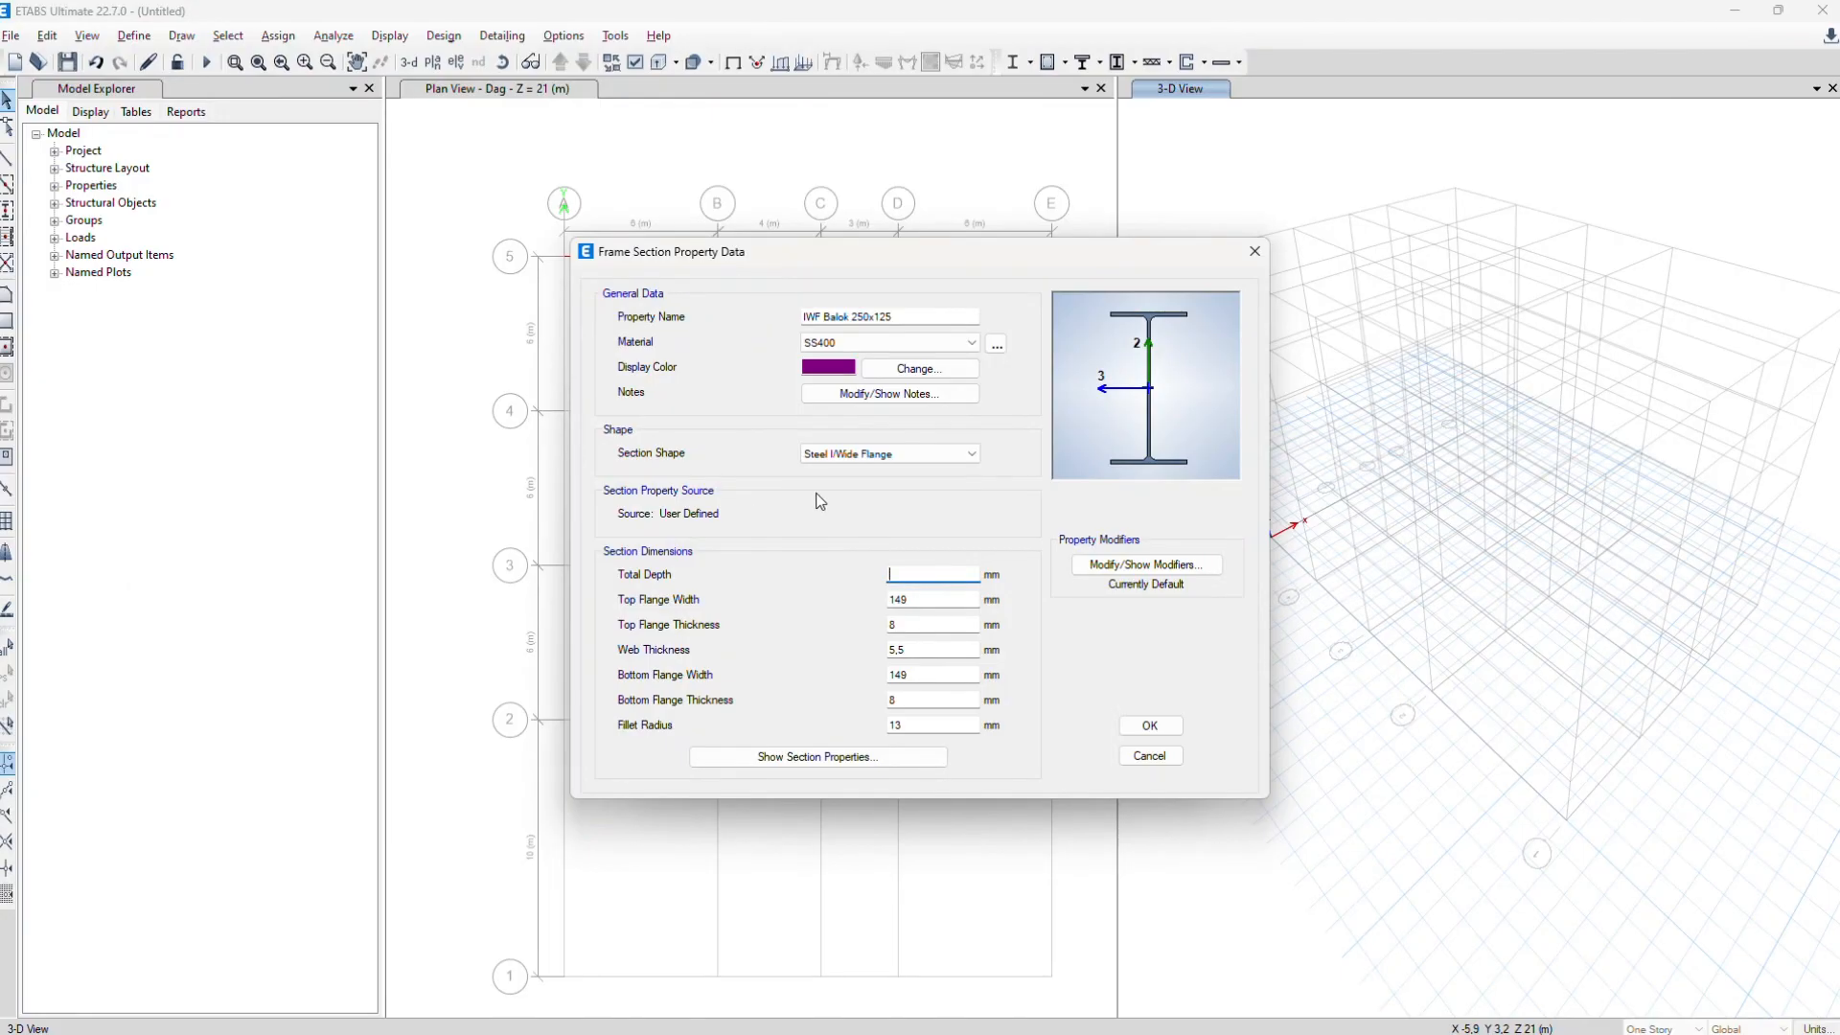
type("250")
key("Tab")
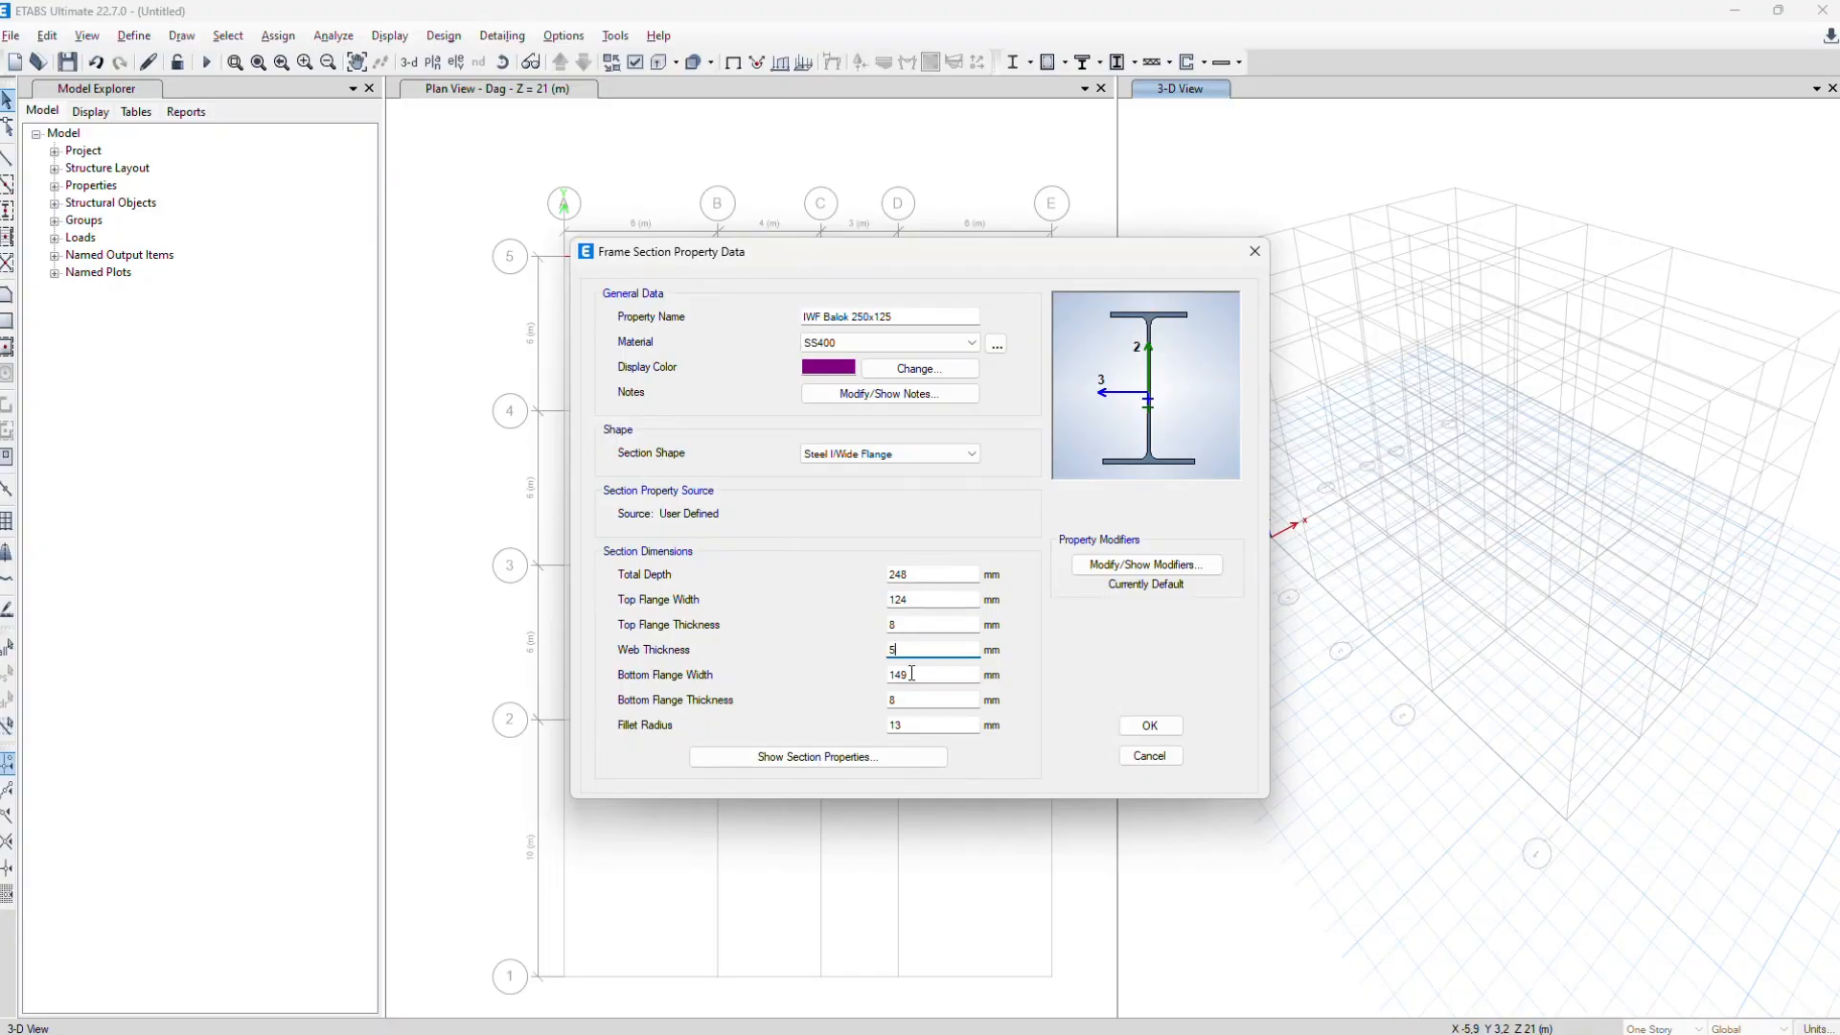
left_click(909, 675)
type("124")
left_click(909, 699)
left_click(910, 725)
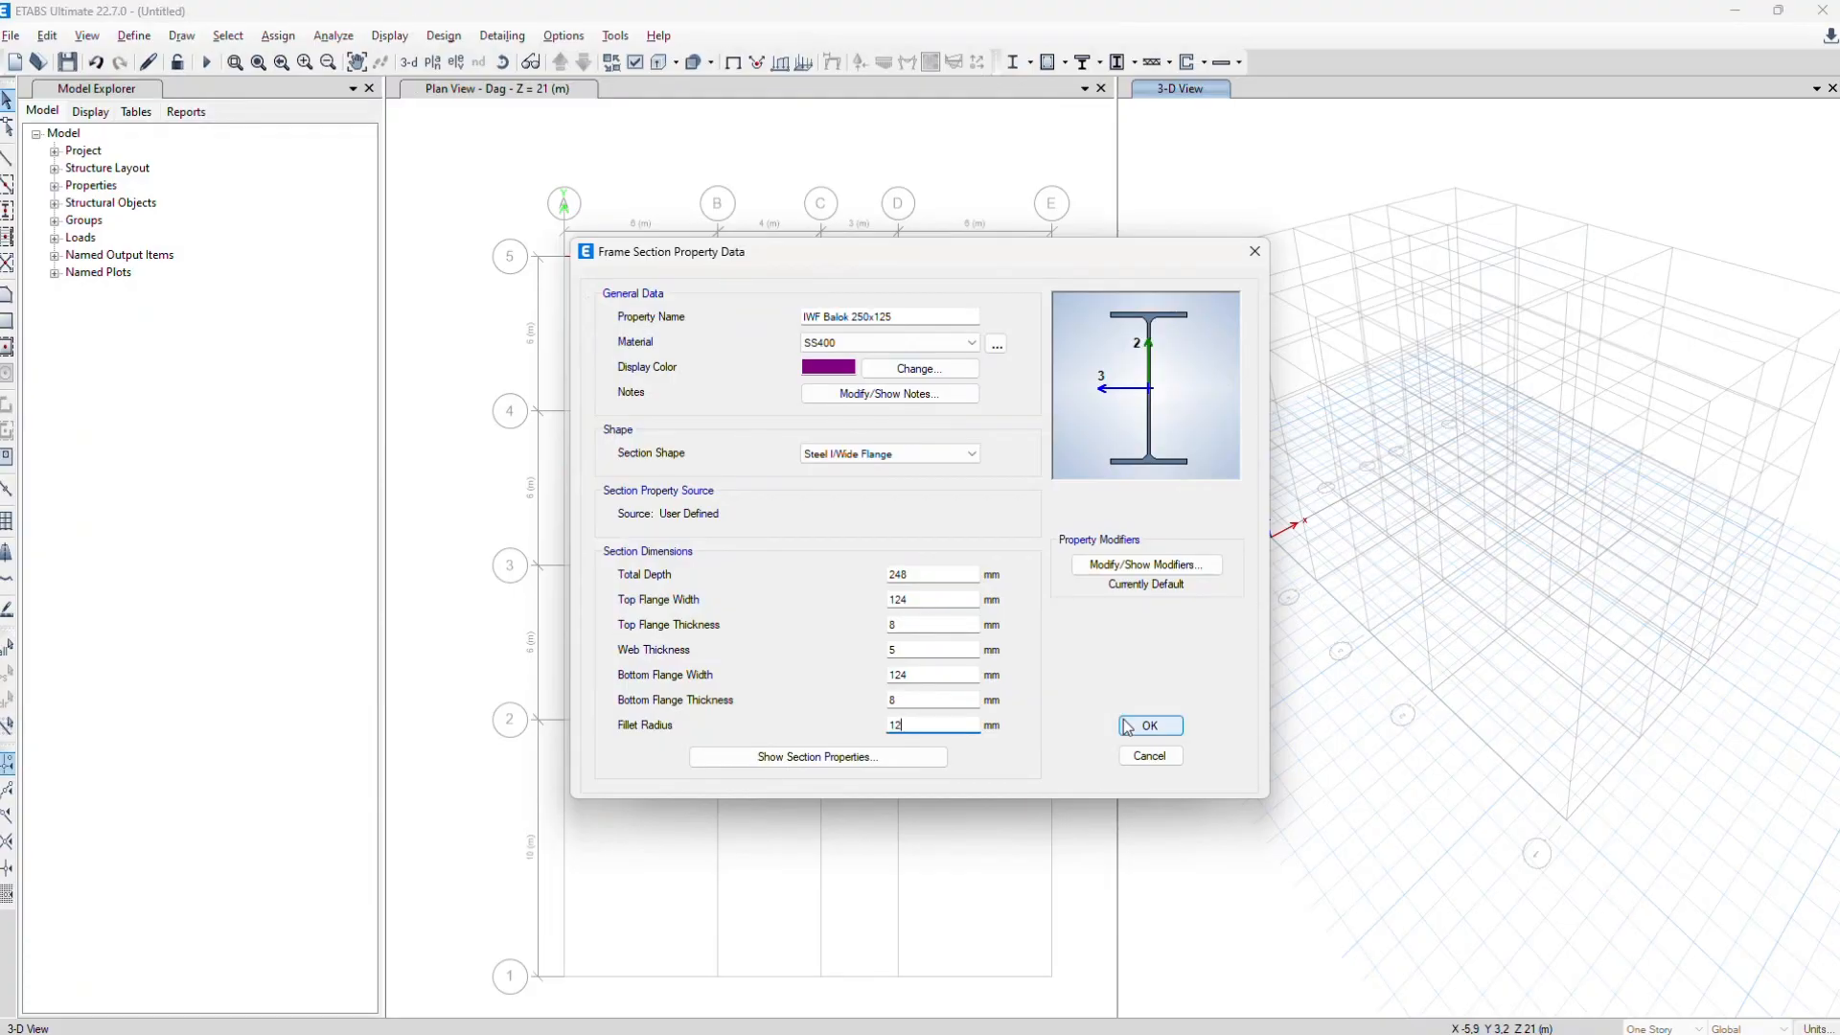
left_click(1153, 725)
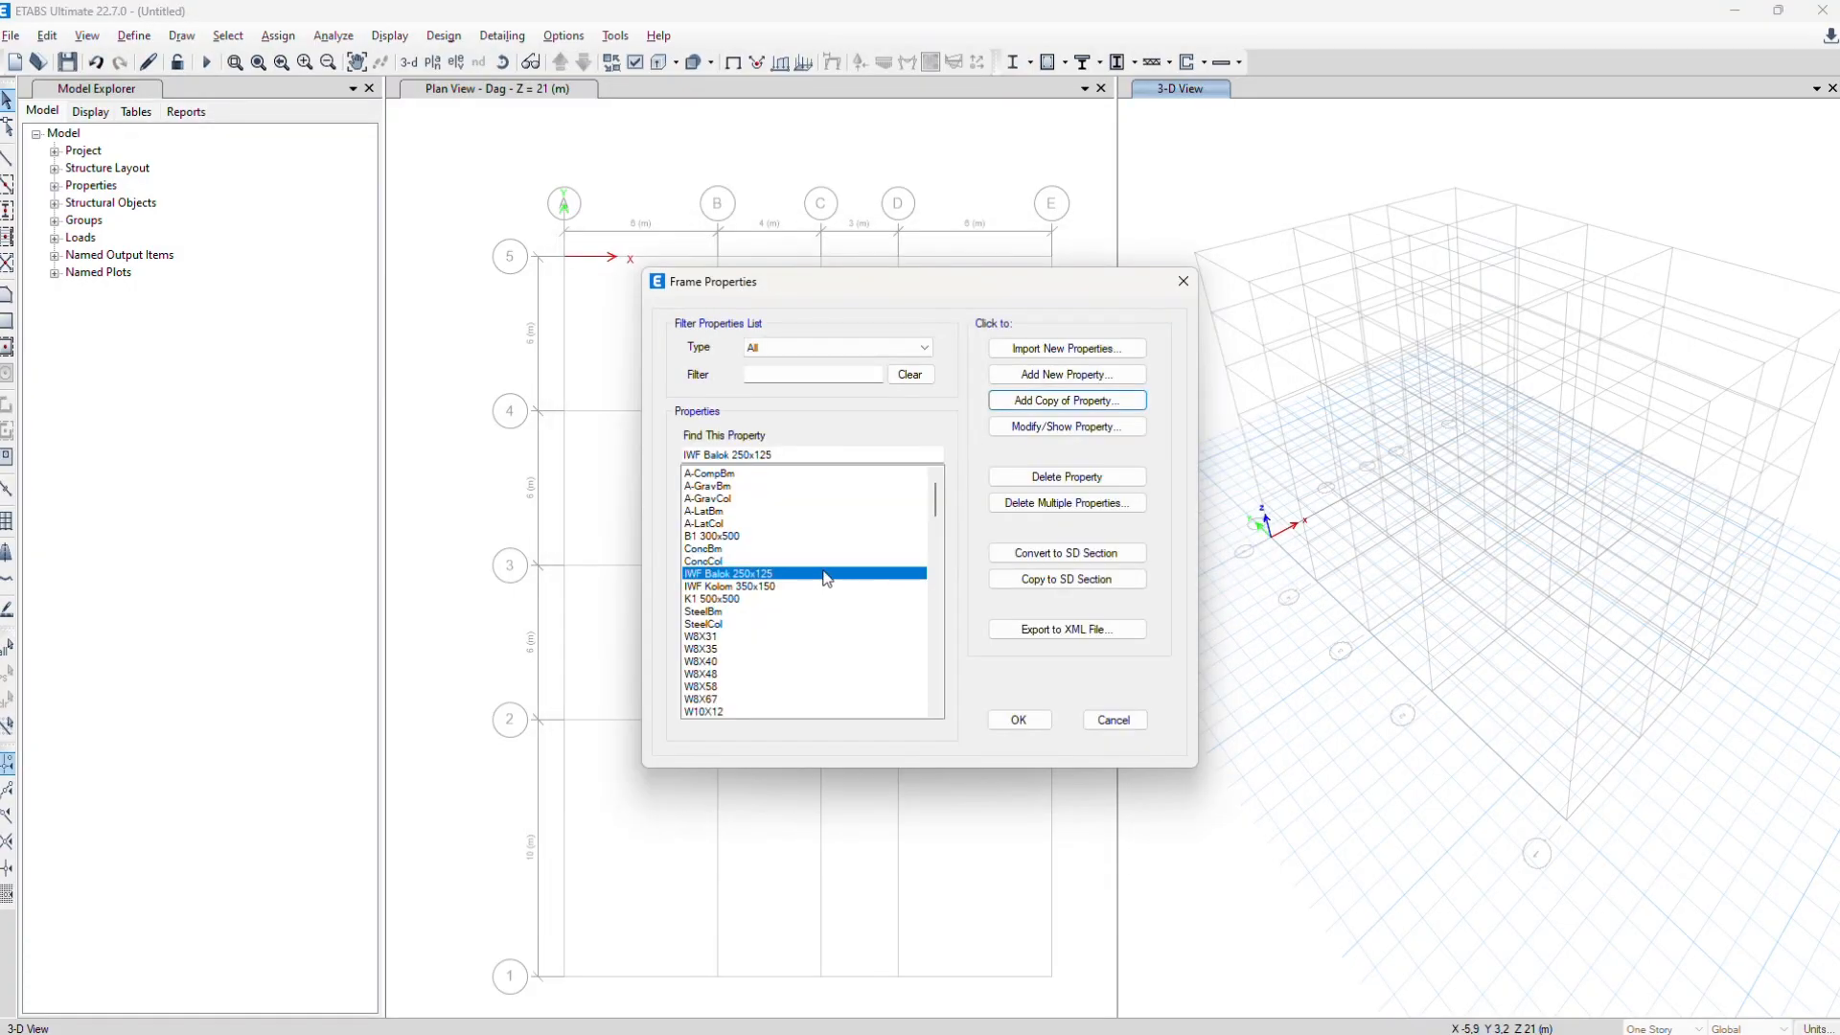
Check the IWF column and beam sizes against the catalogue's wide flange table, and accept the frame sections in ETABS
left_click(764, 589)
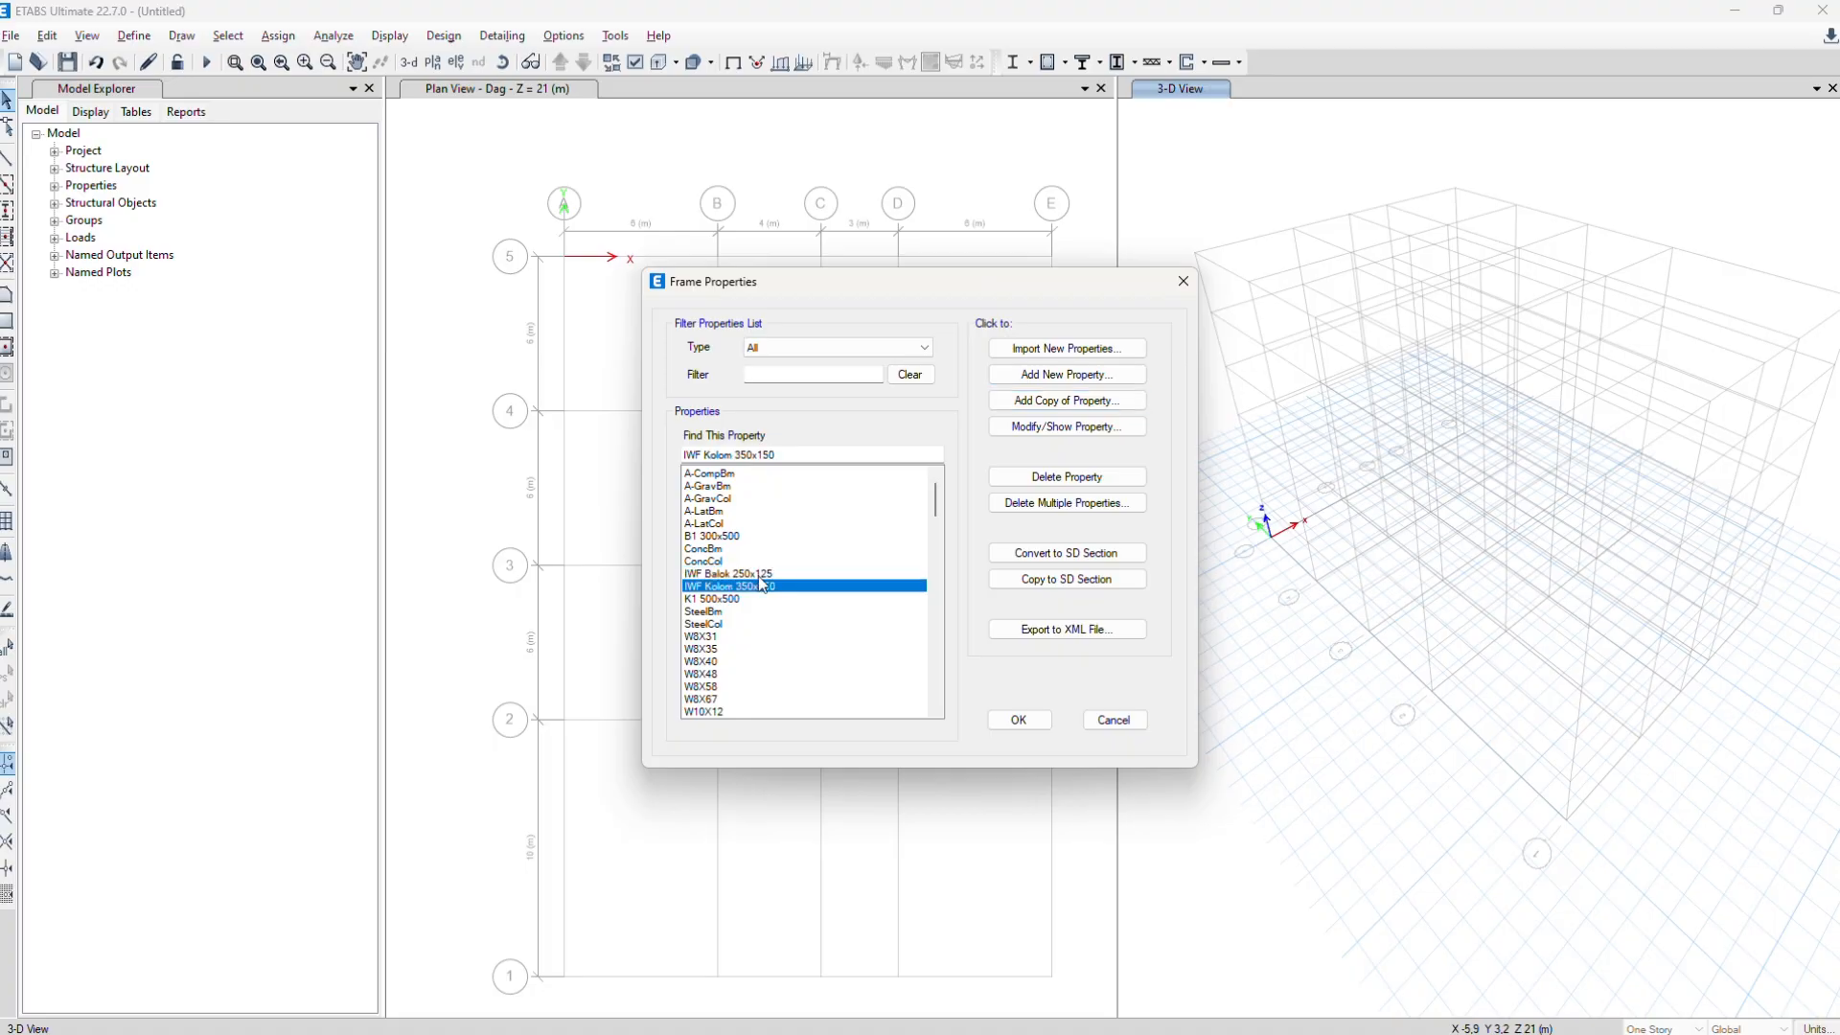
left_click(763, 575)
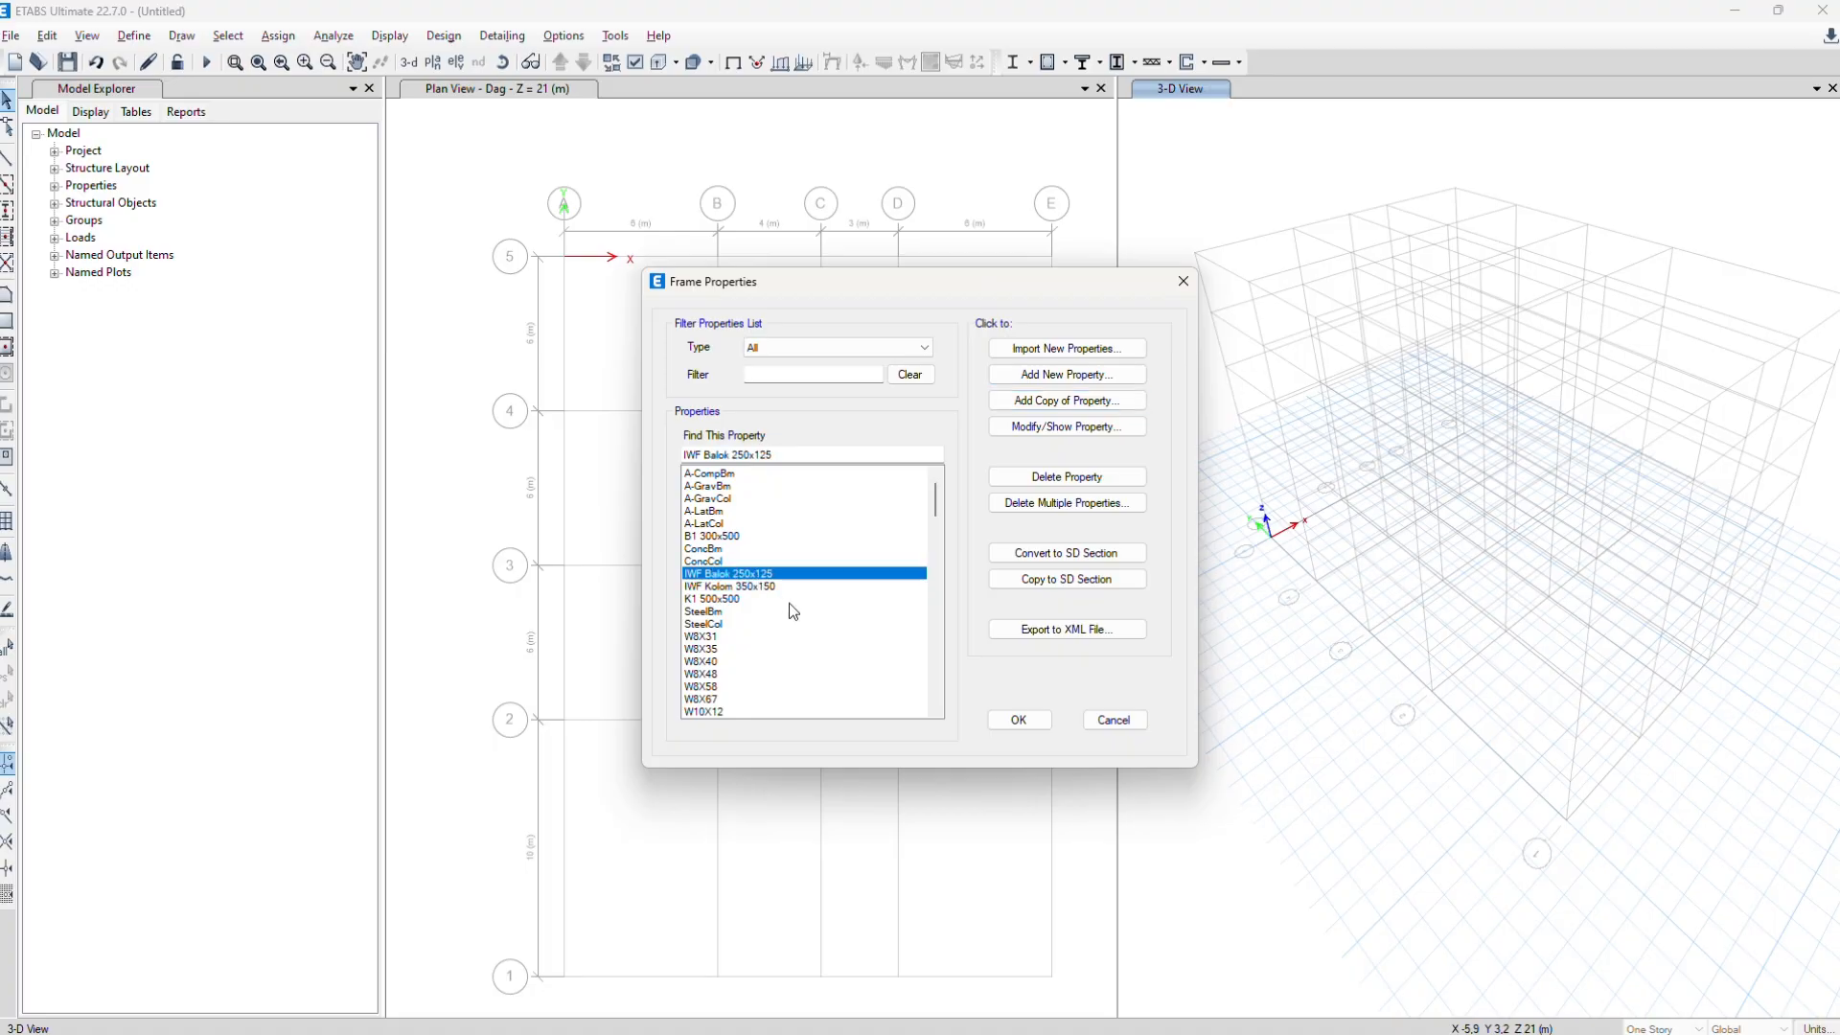
key("alt+Tab")
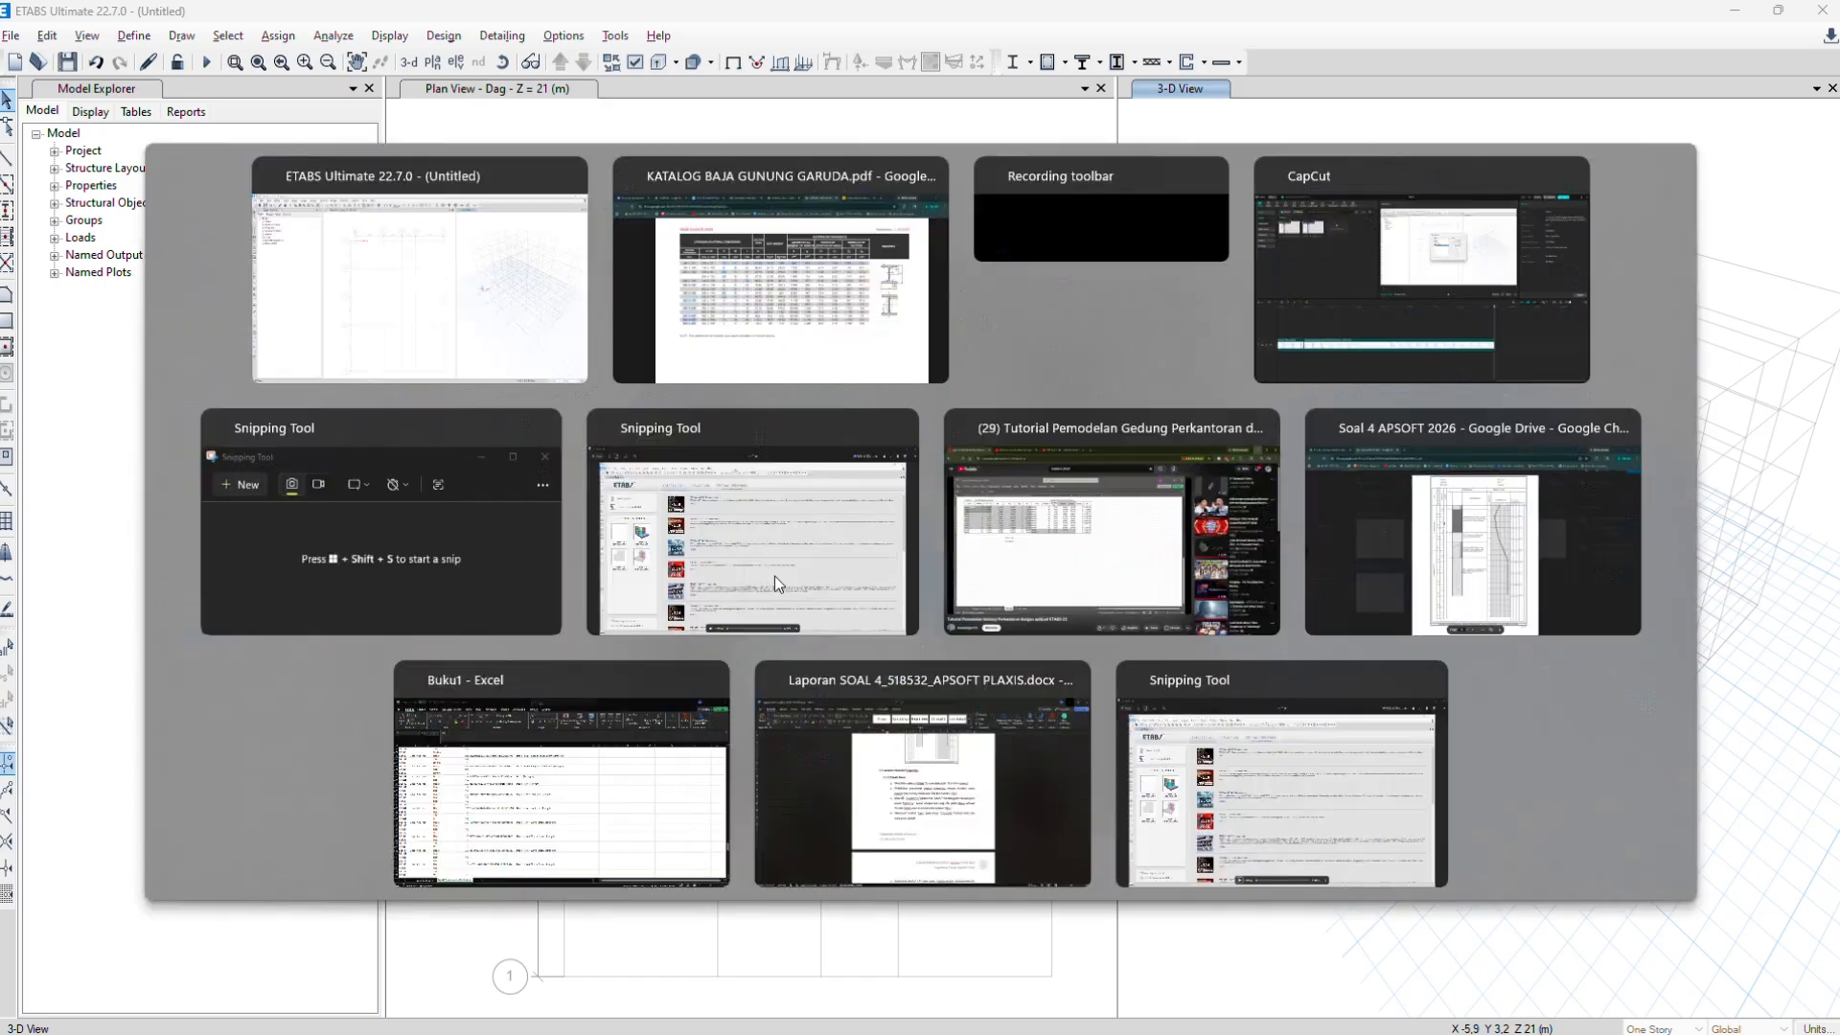
scroll(777, 578, "up", 2)
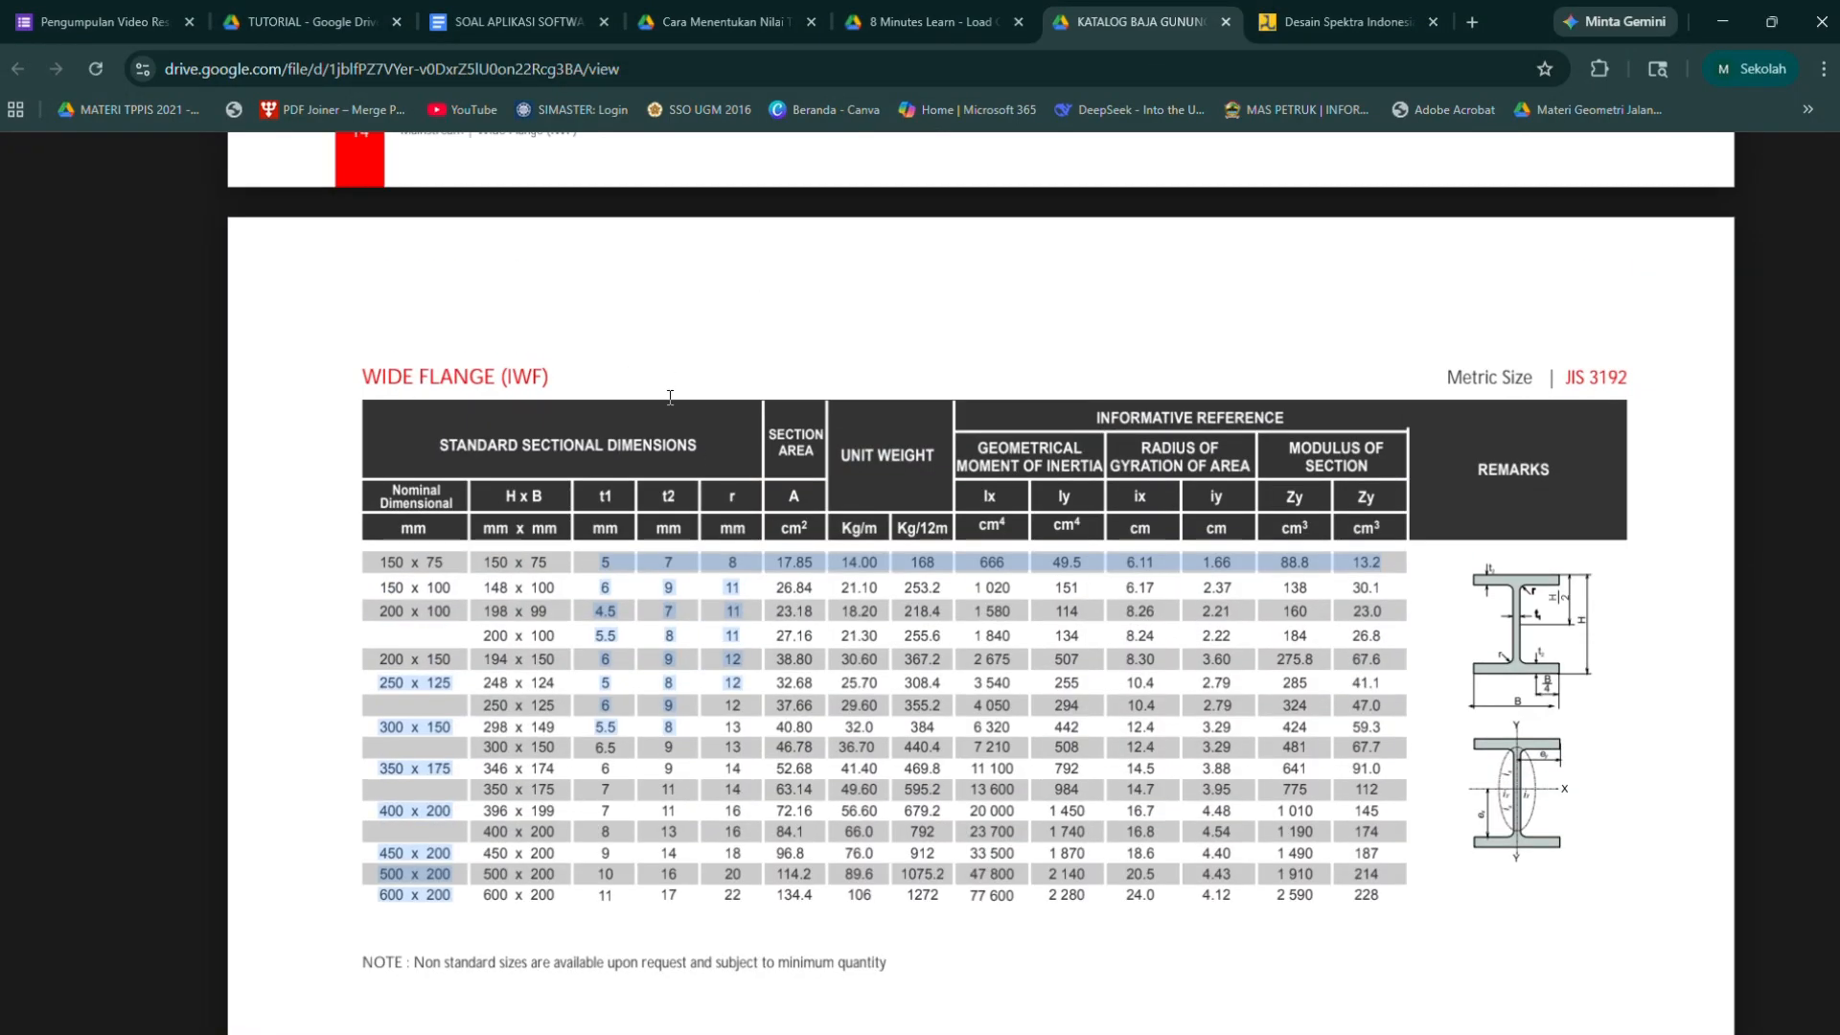
scroll(464, 452, "down", 2)
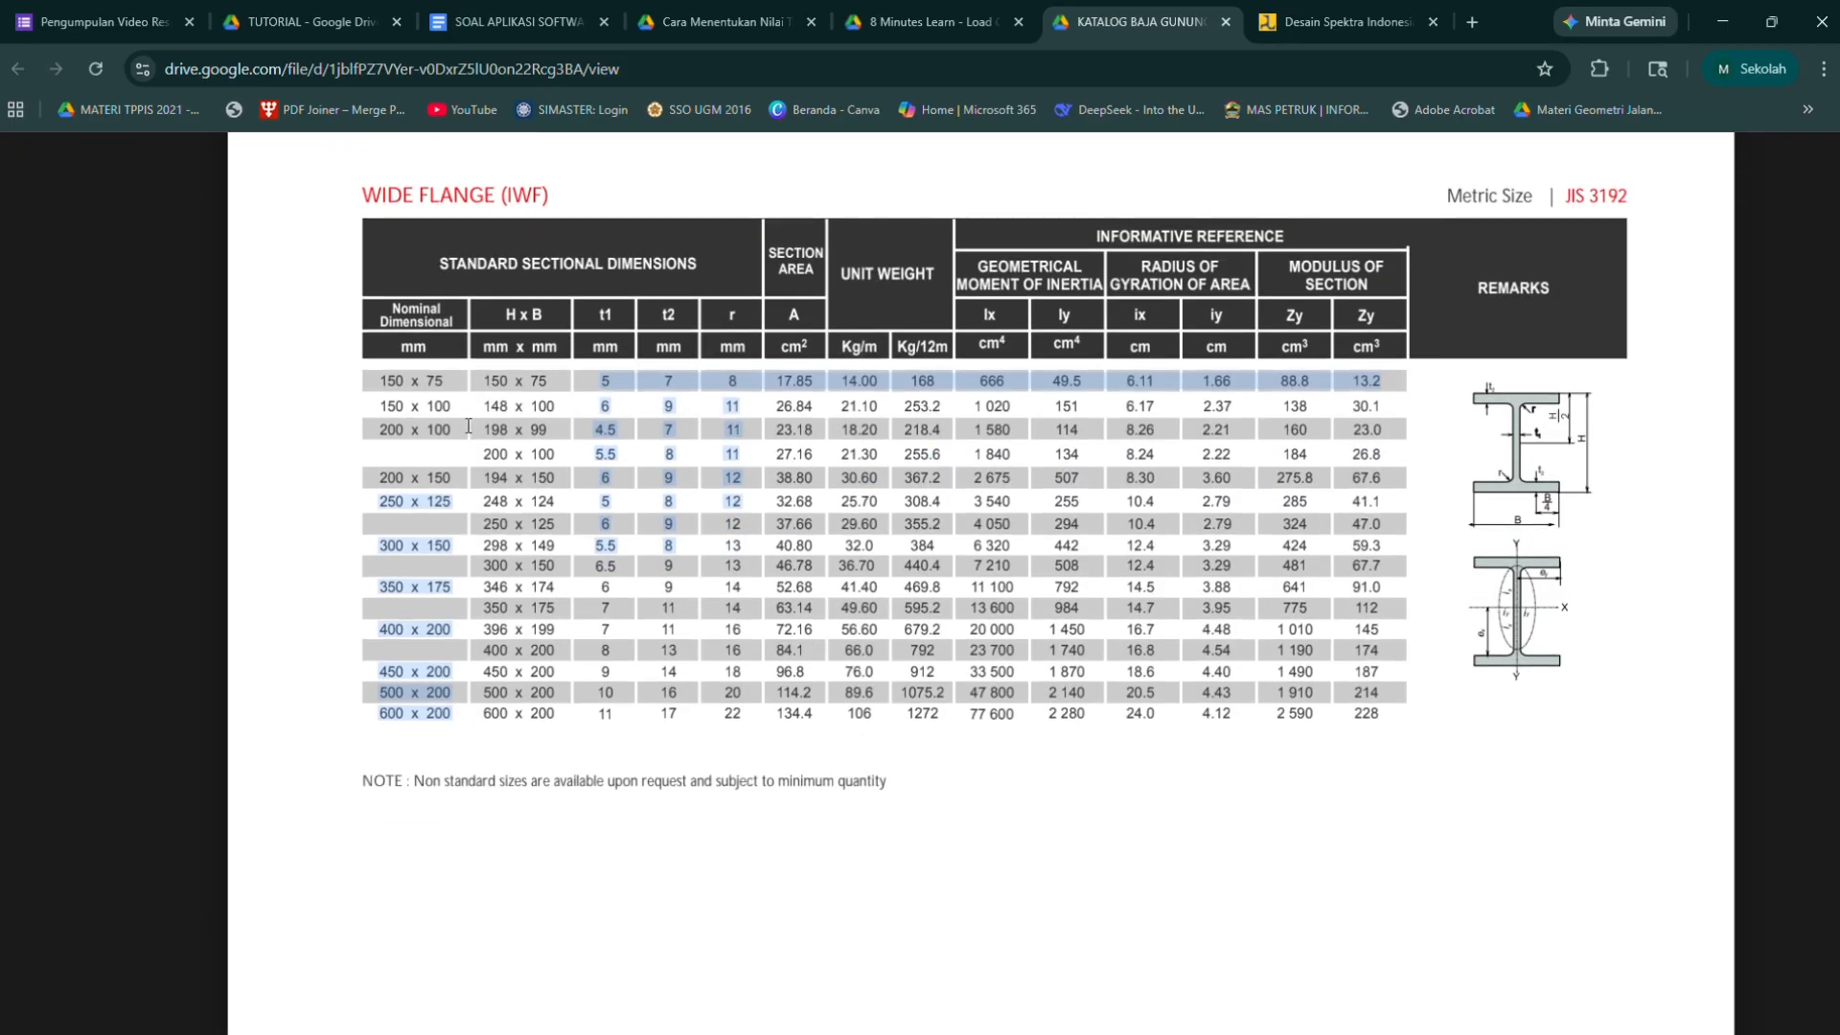
key("alt+Tab")
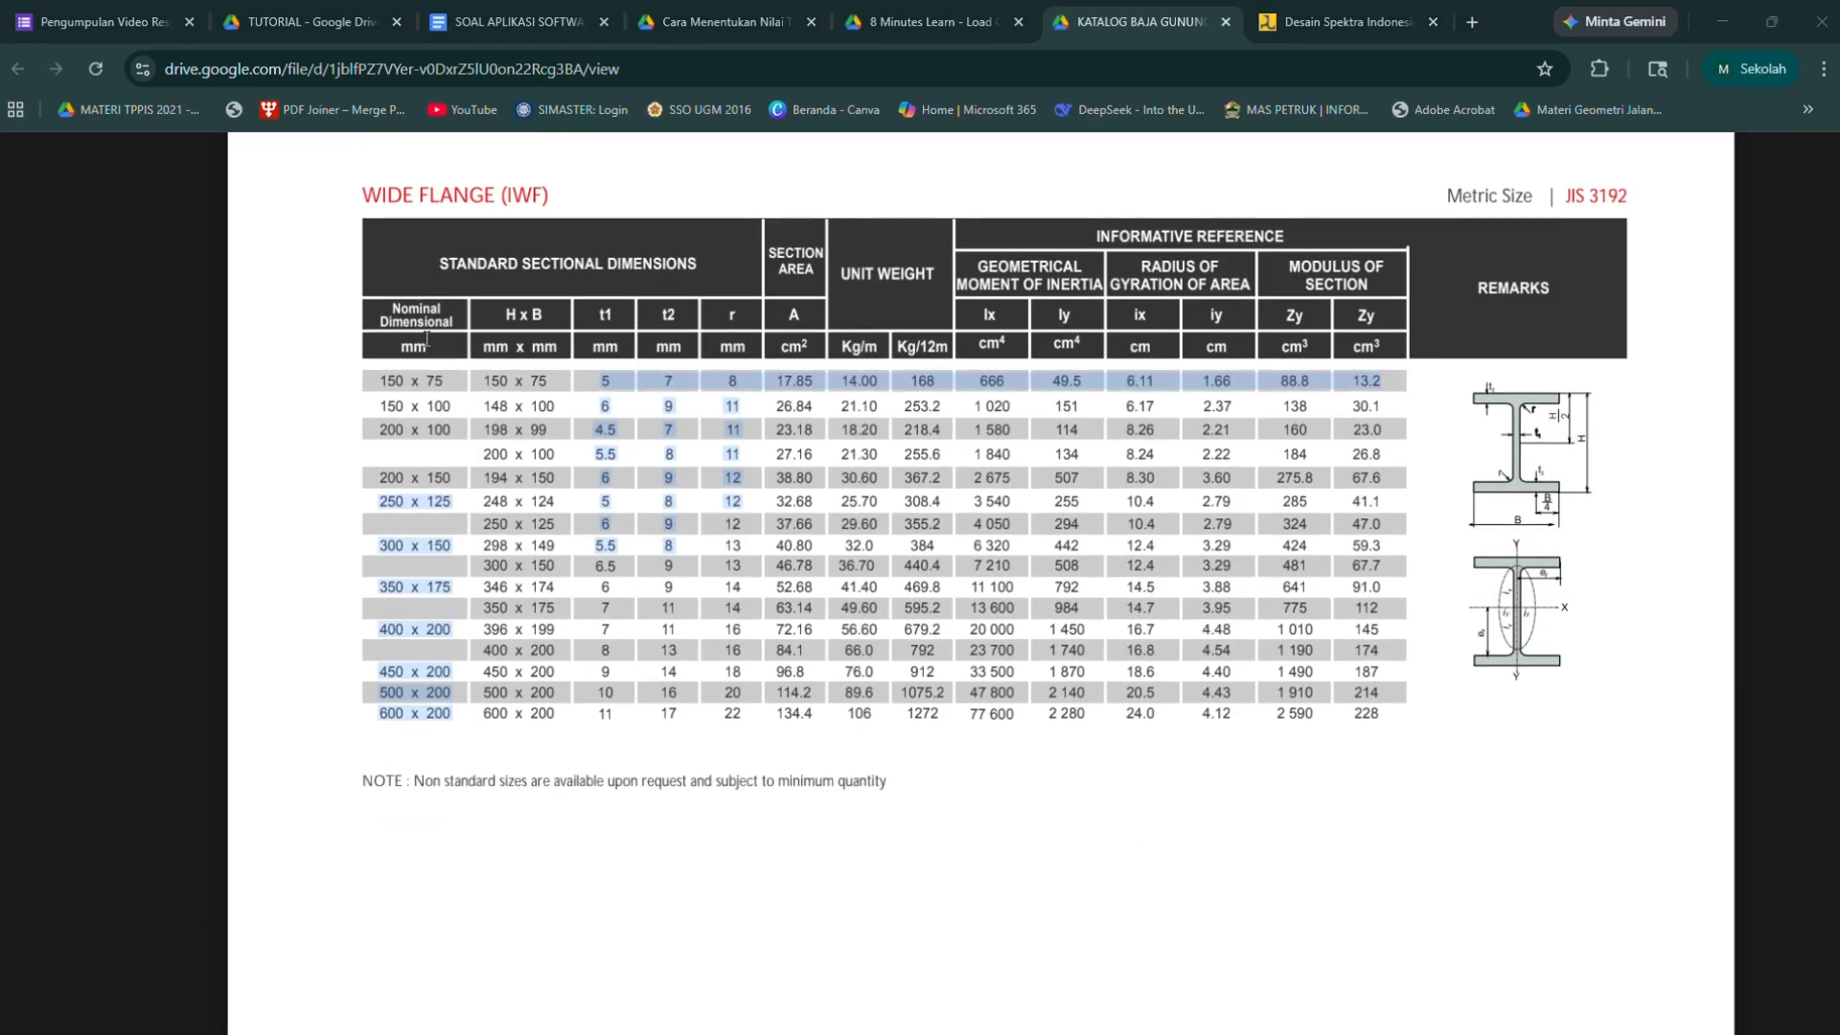
left_click(1019, 721)
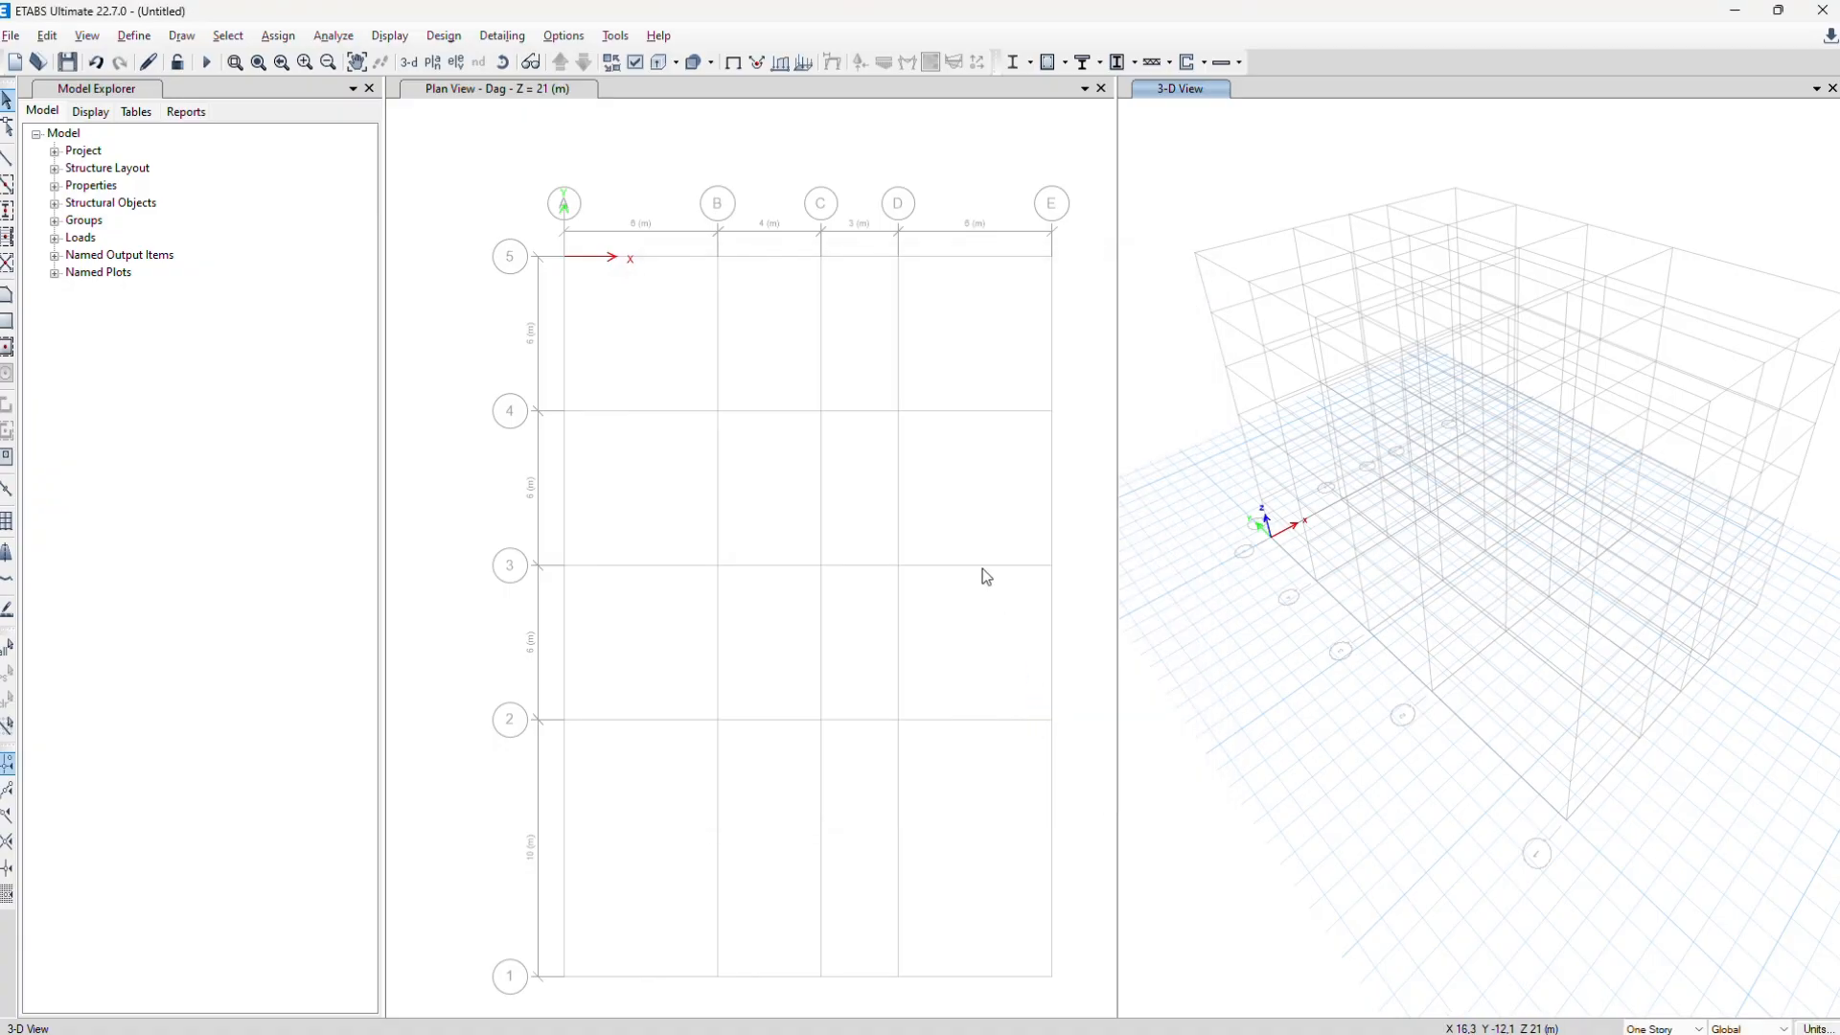
Add a slab property named Plat Lantai in Beton f'c 25 MPa with a thickness of 120 mm
left_click(133, 35)
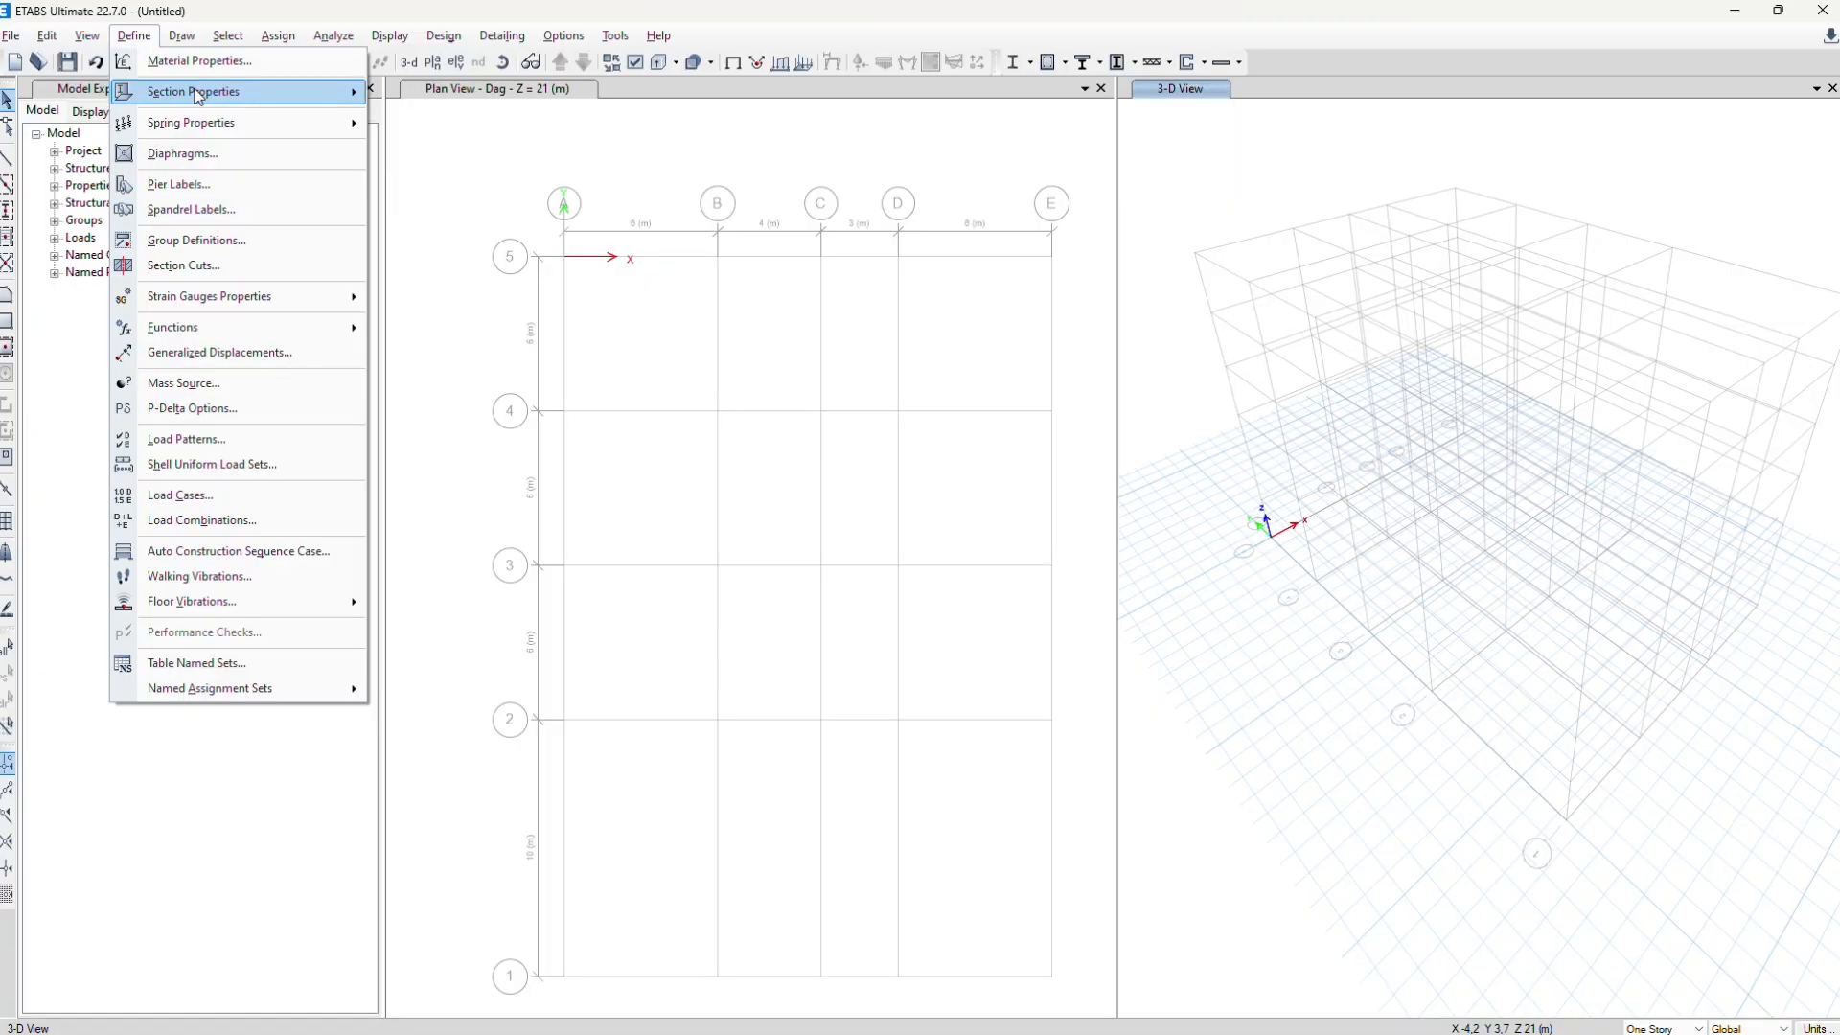
mouse_move(196, 91)
left_click(414, 151)
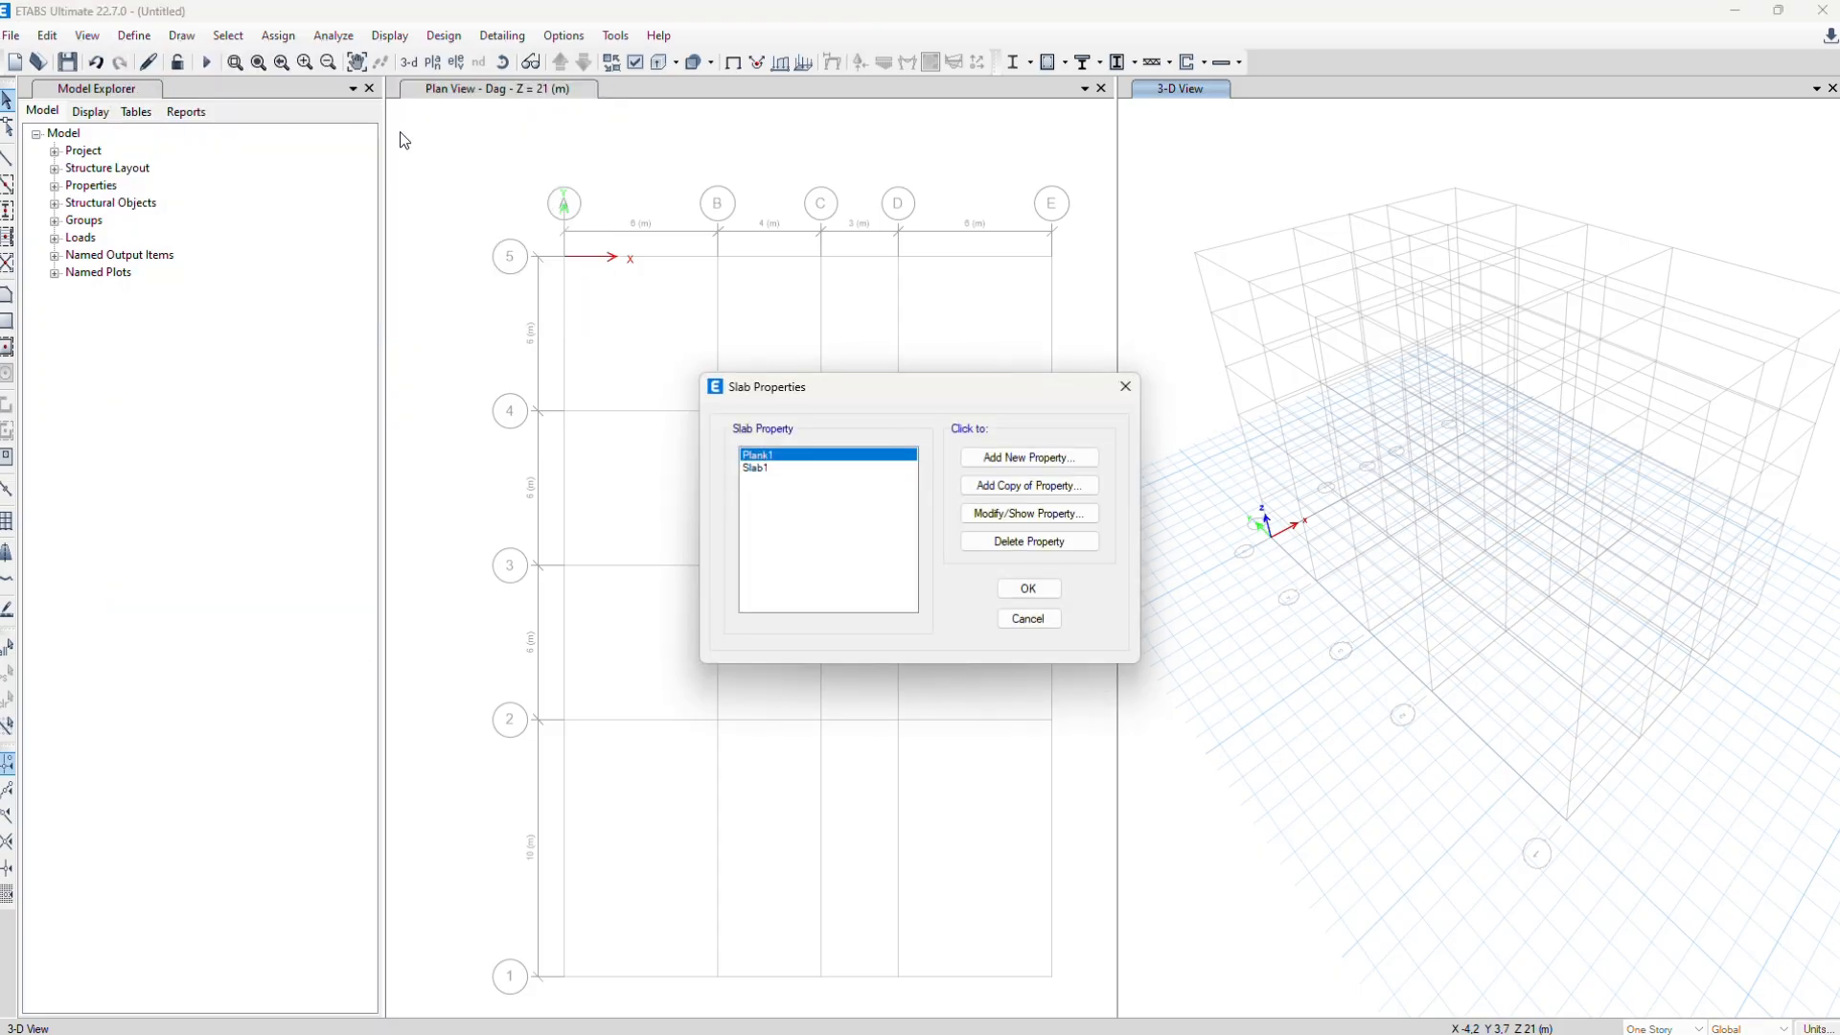
left_click(1083, 464)
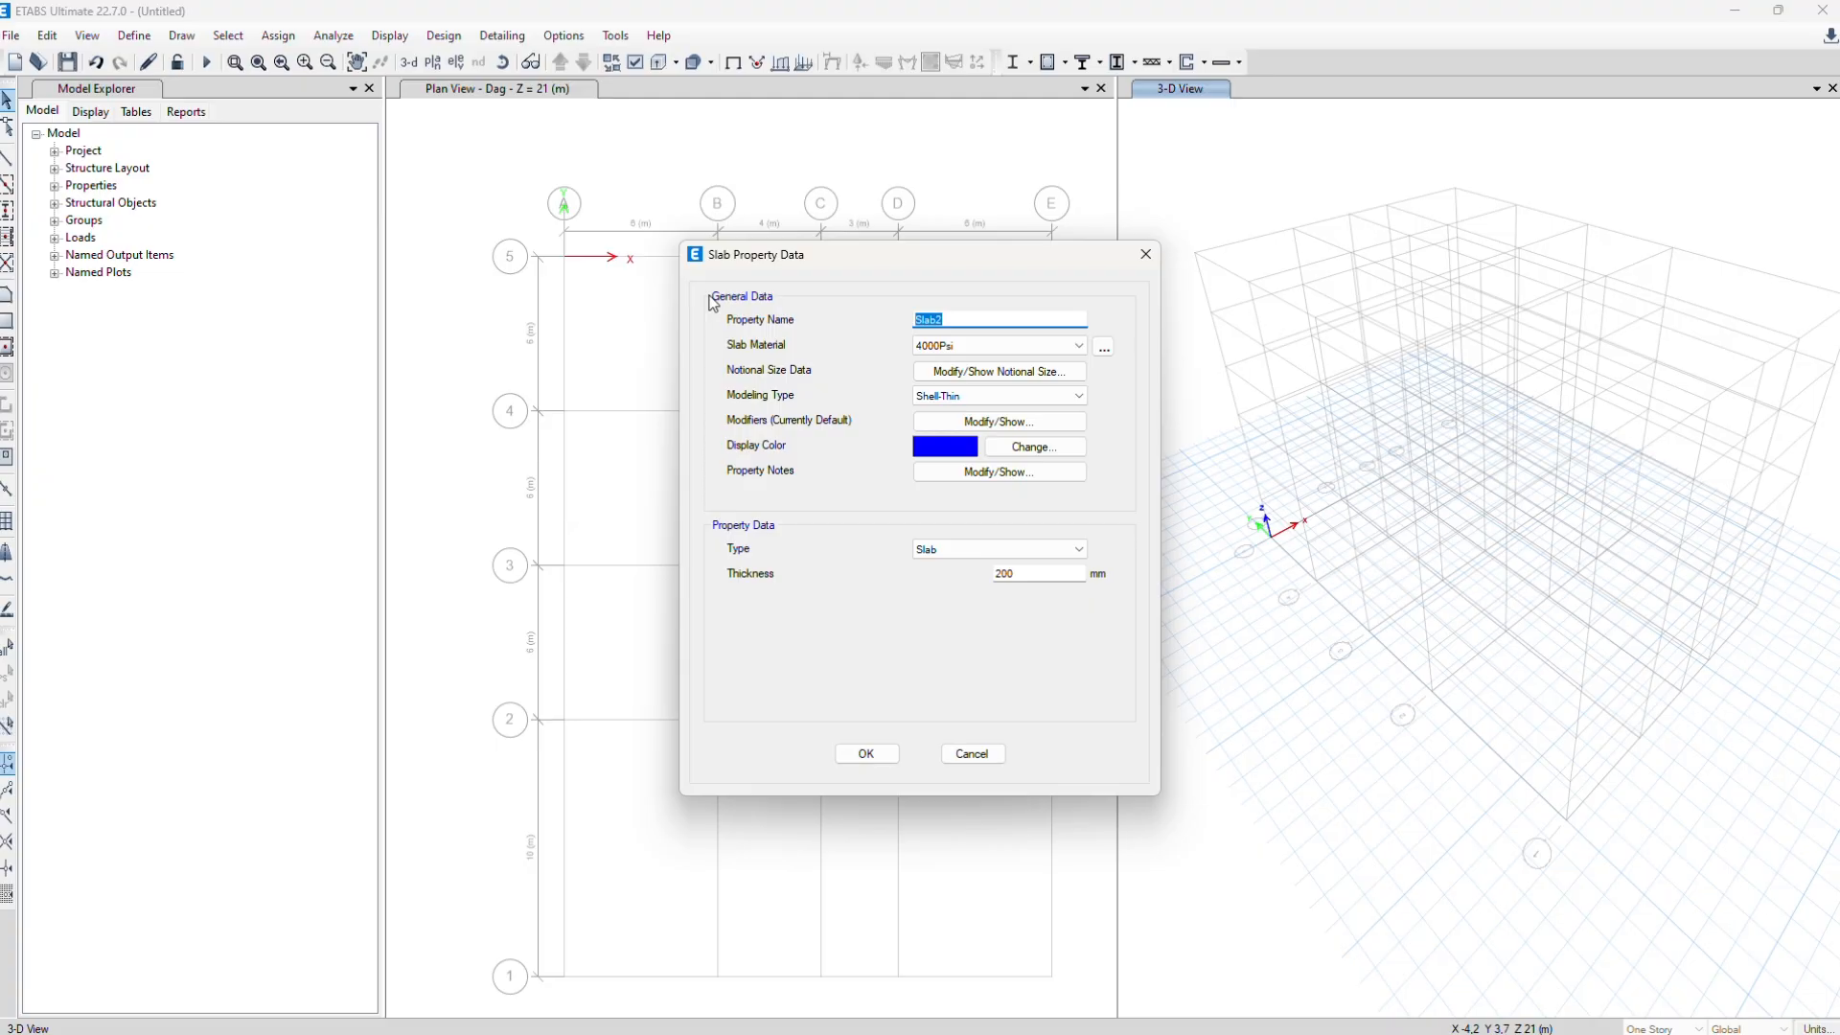
type("Plat Lantai")
left_click(967, 347)
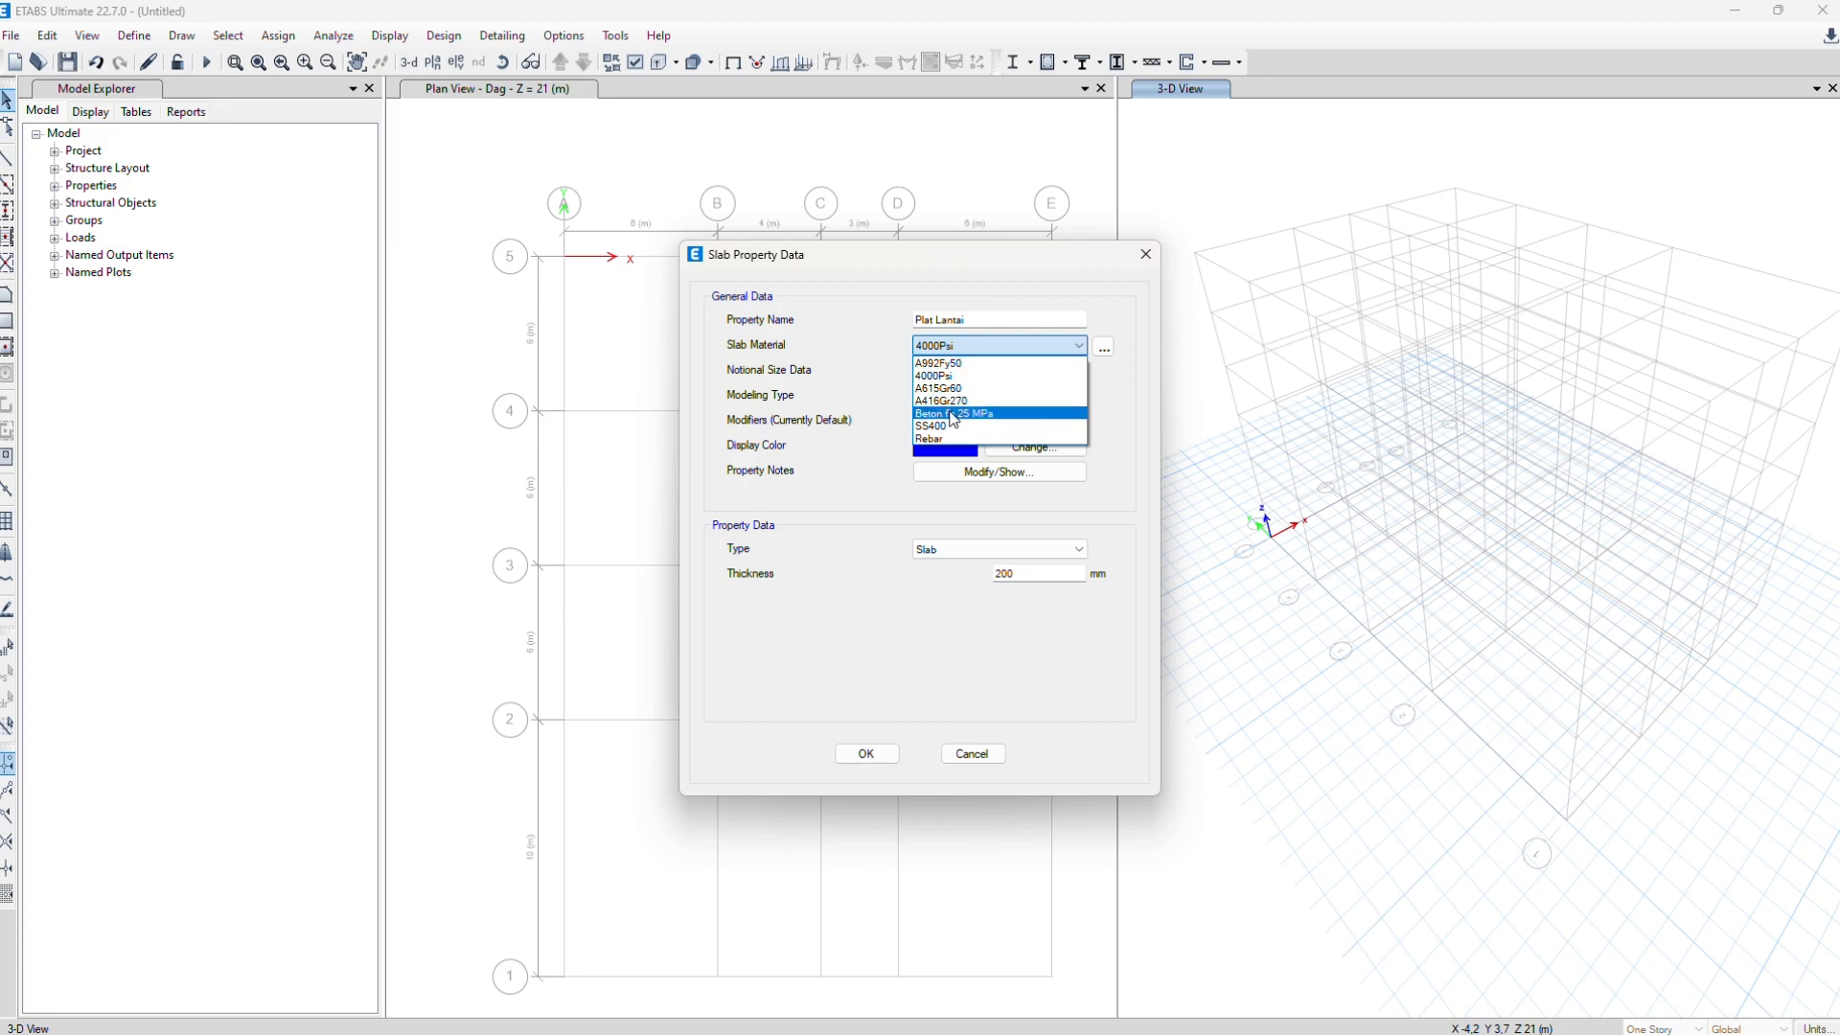
left_click(959, 413)
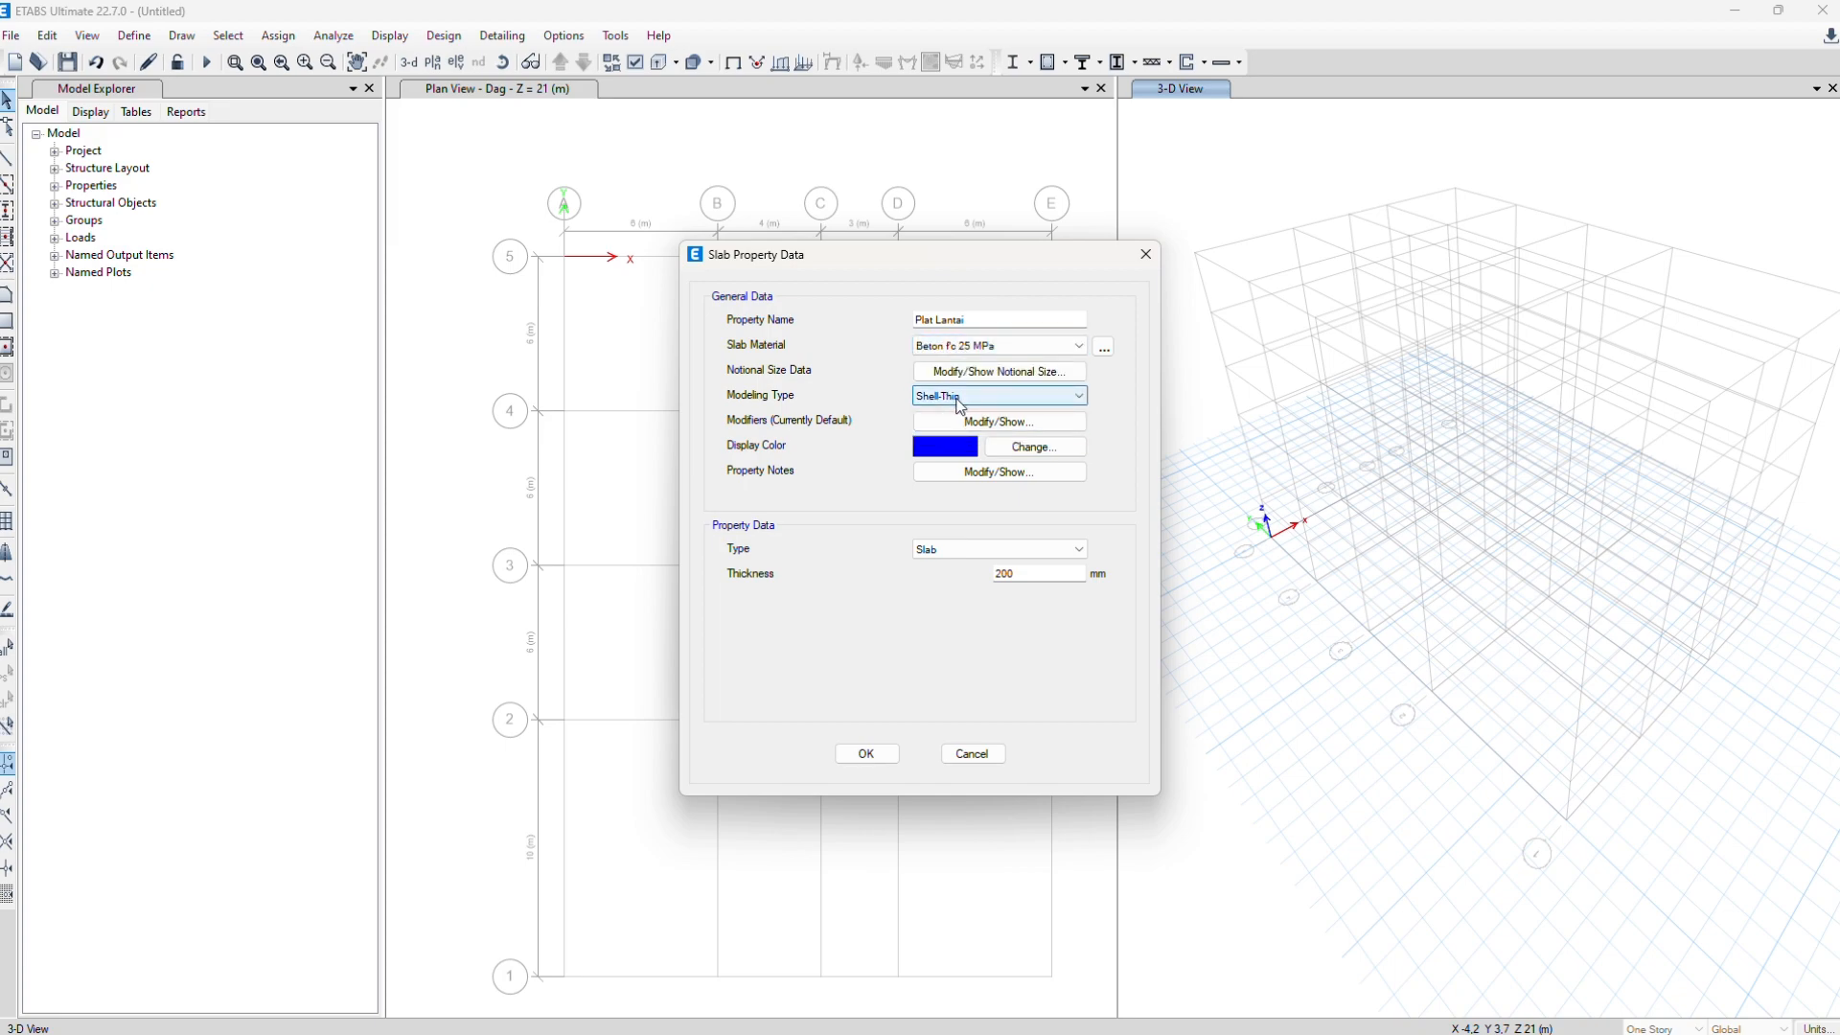
double_click(1037, 577)
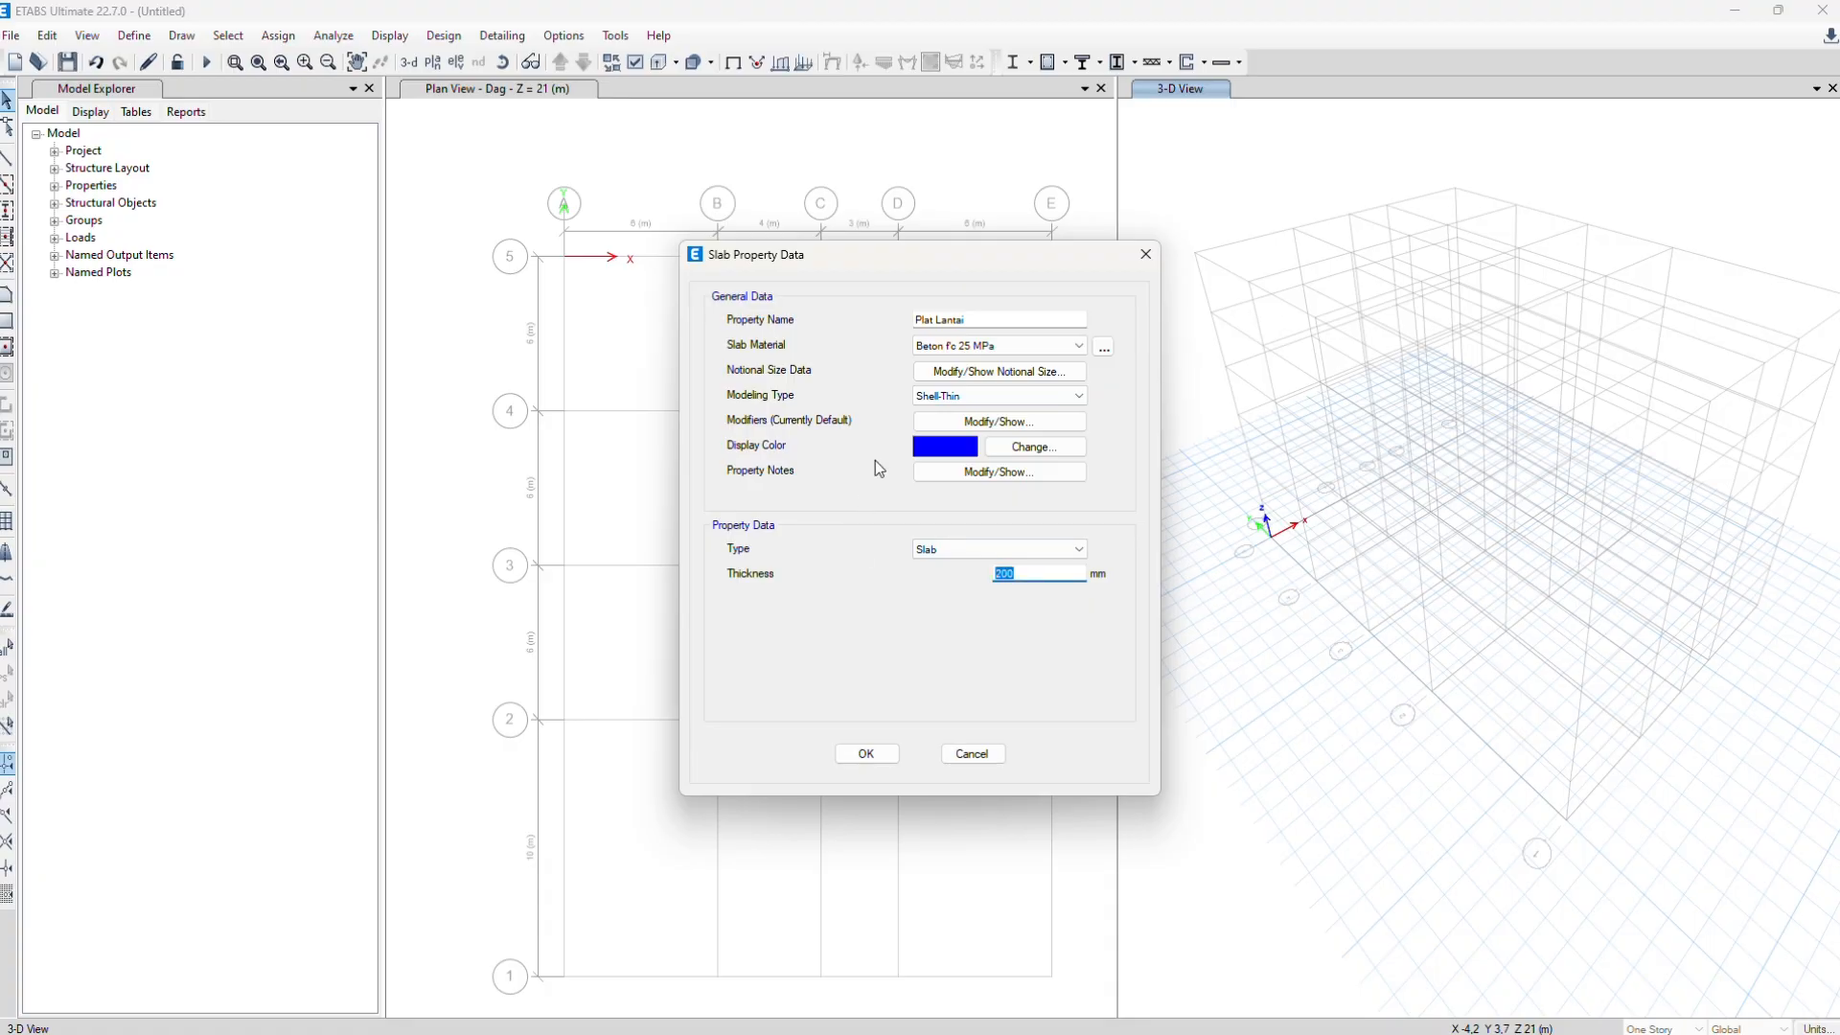
type("120")
Set the membrane f11, f22 and f12 stiffness modifiers of the Plat Lantai slab to 0,25
left_click(1020, 425)
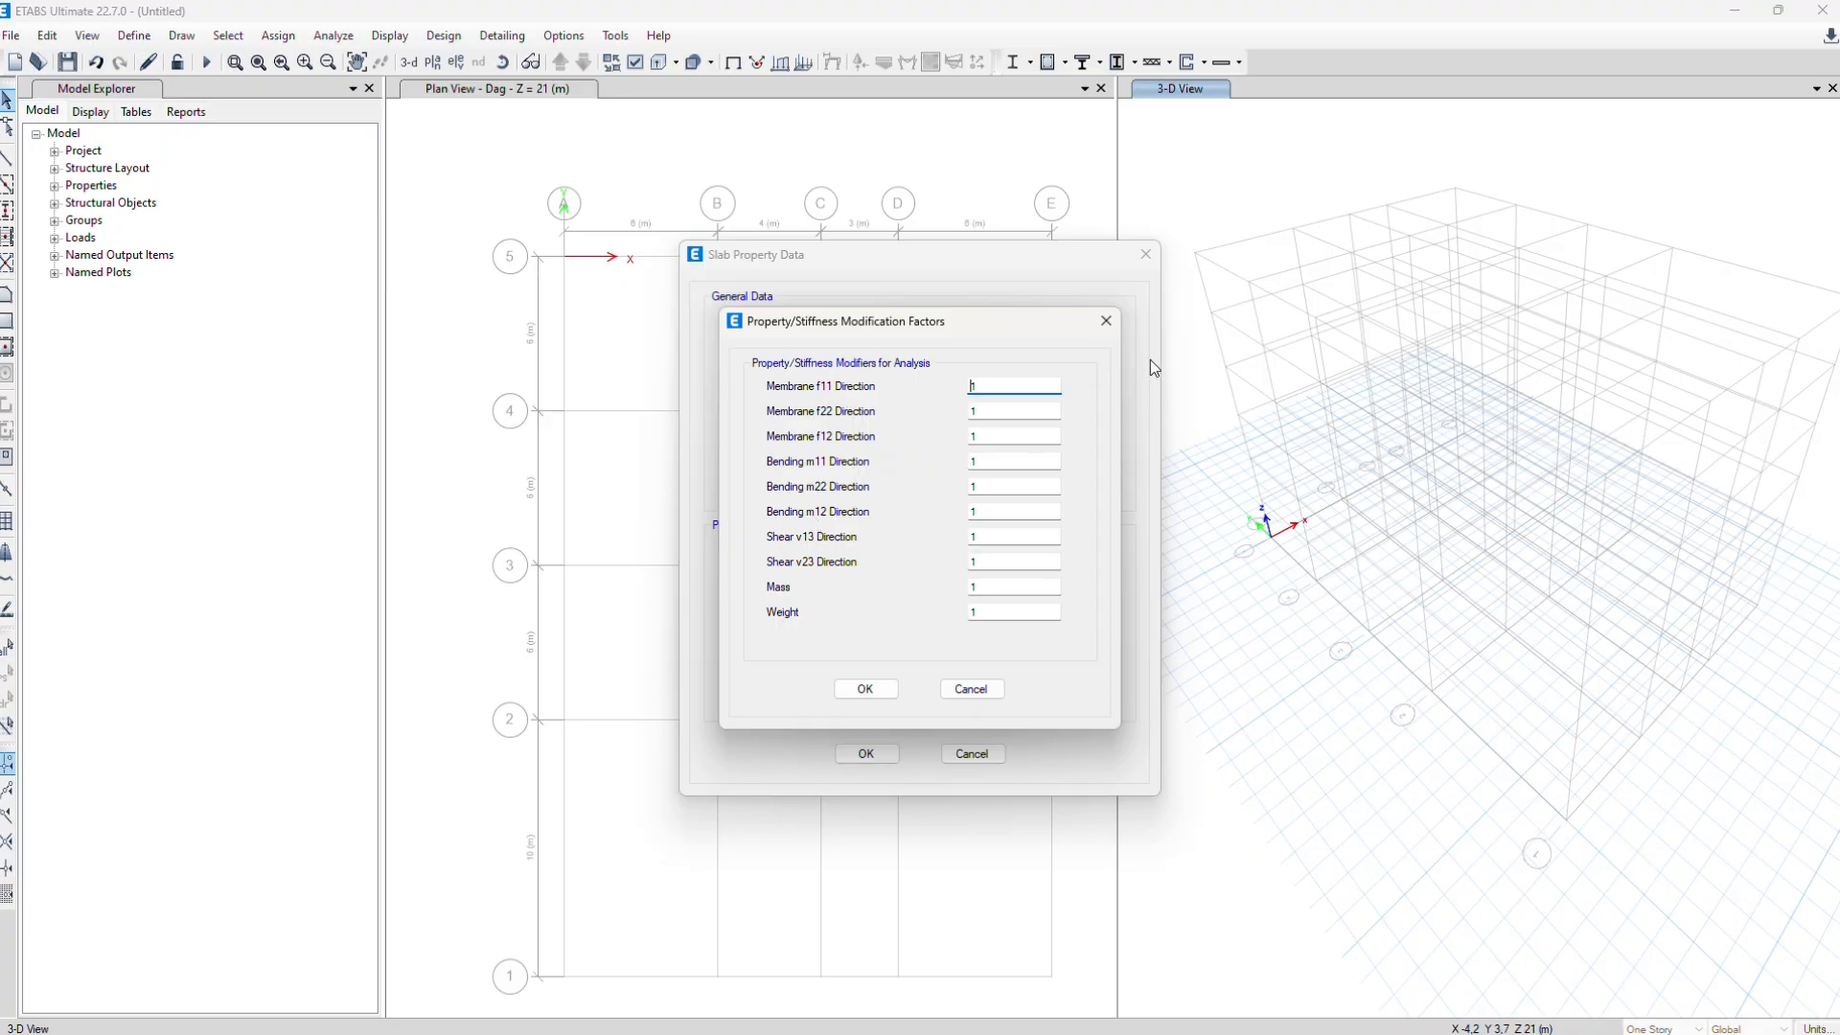
double_click(1005, 386)
left_click_drag(1002, 383, 861, 393)
key("ctrl+c")
double_click(1011, 410)
key("ctrl+v")
double_click(998, 436)
key("ctrl+v")
Set the slab's bending m11, m22 and m12 stiffness modifiers to 0,25, check the factors, and save the Plat Lantai property
double_click(1011, 463)
key("ctrl+v")
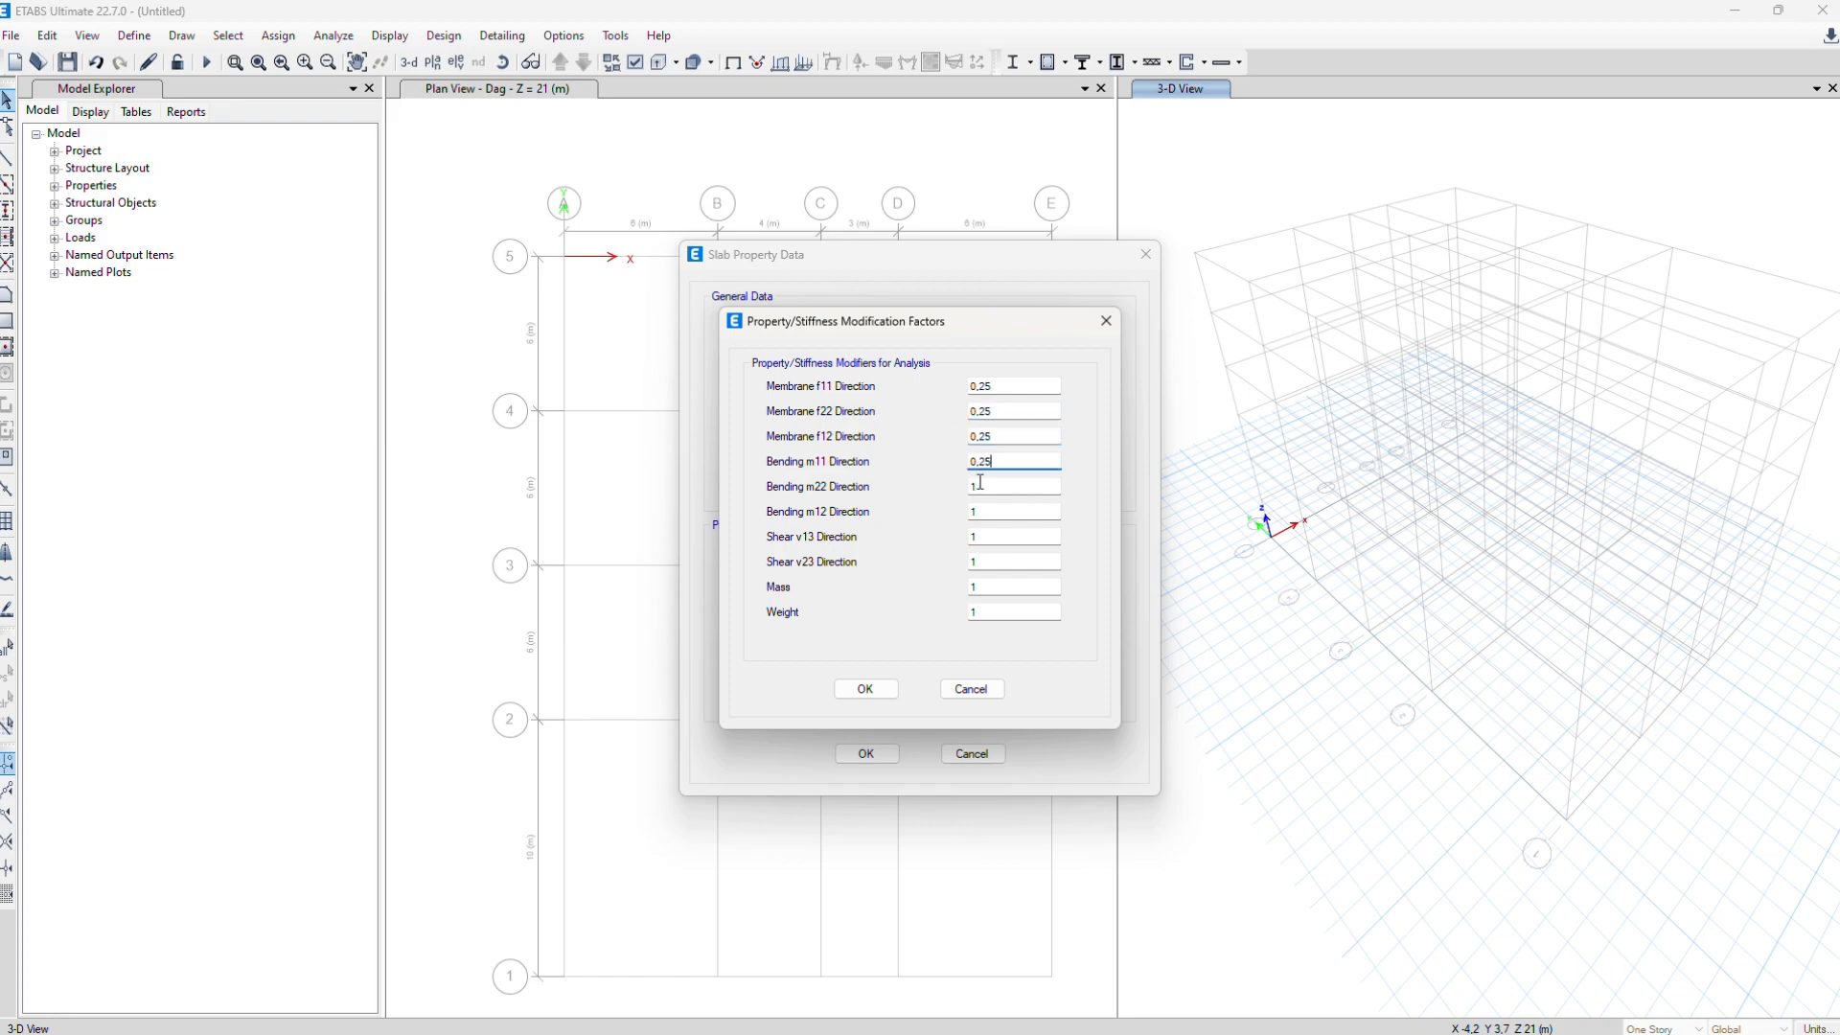
double_click(997, 488)
key("ctrl+v")
double_click(992, 510)
key("ctrl+v")
left_click(868, 690)
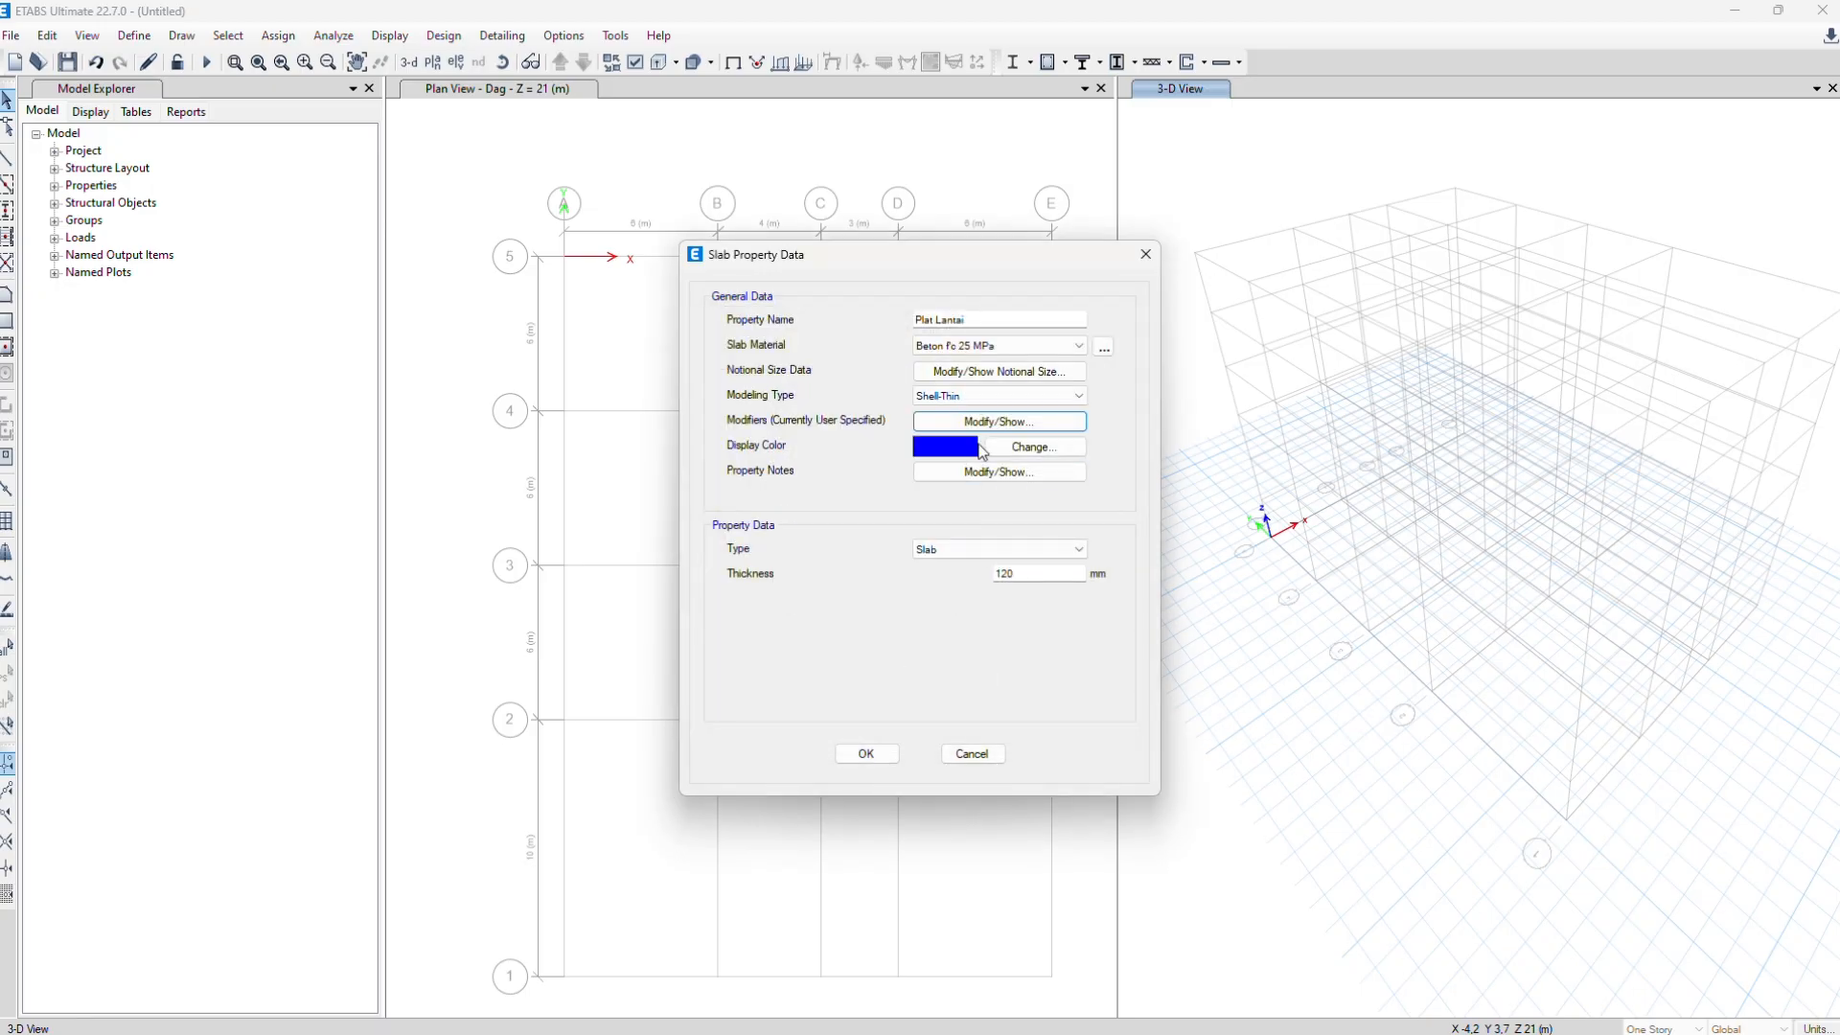
left_click(979, 427)
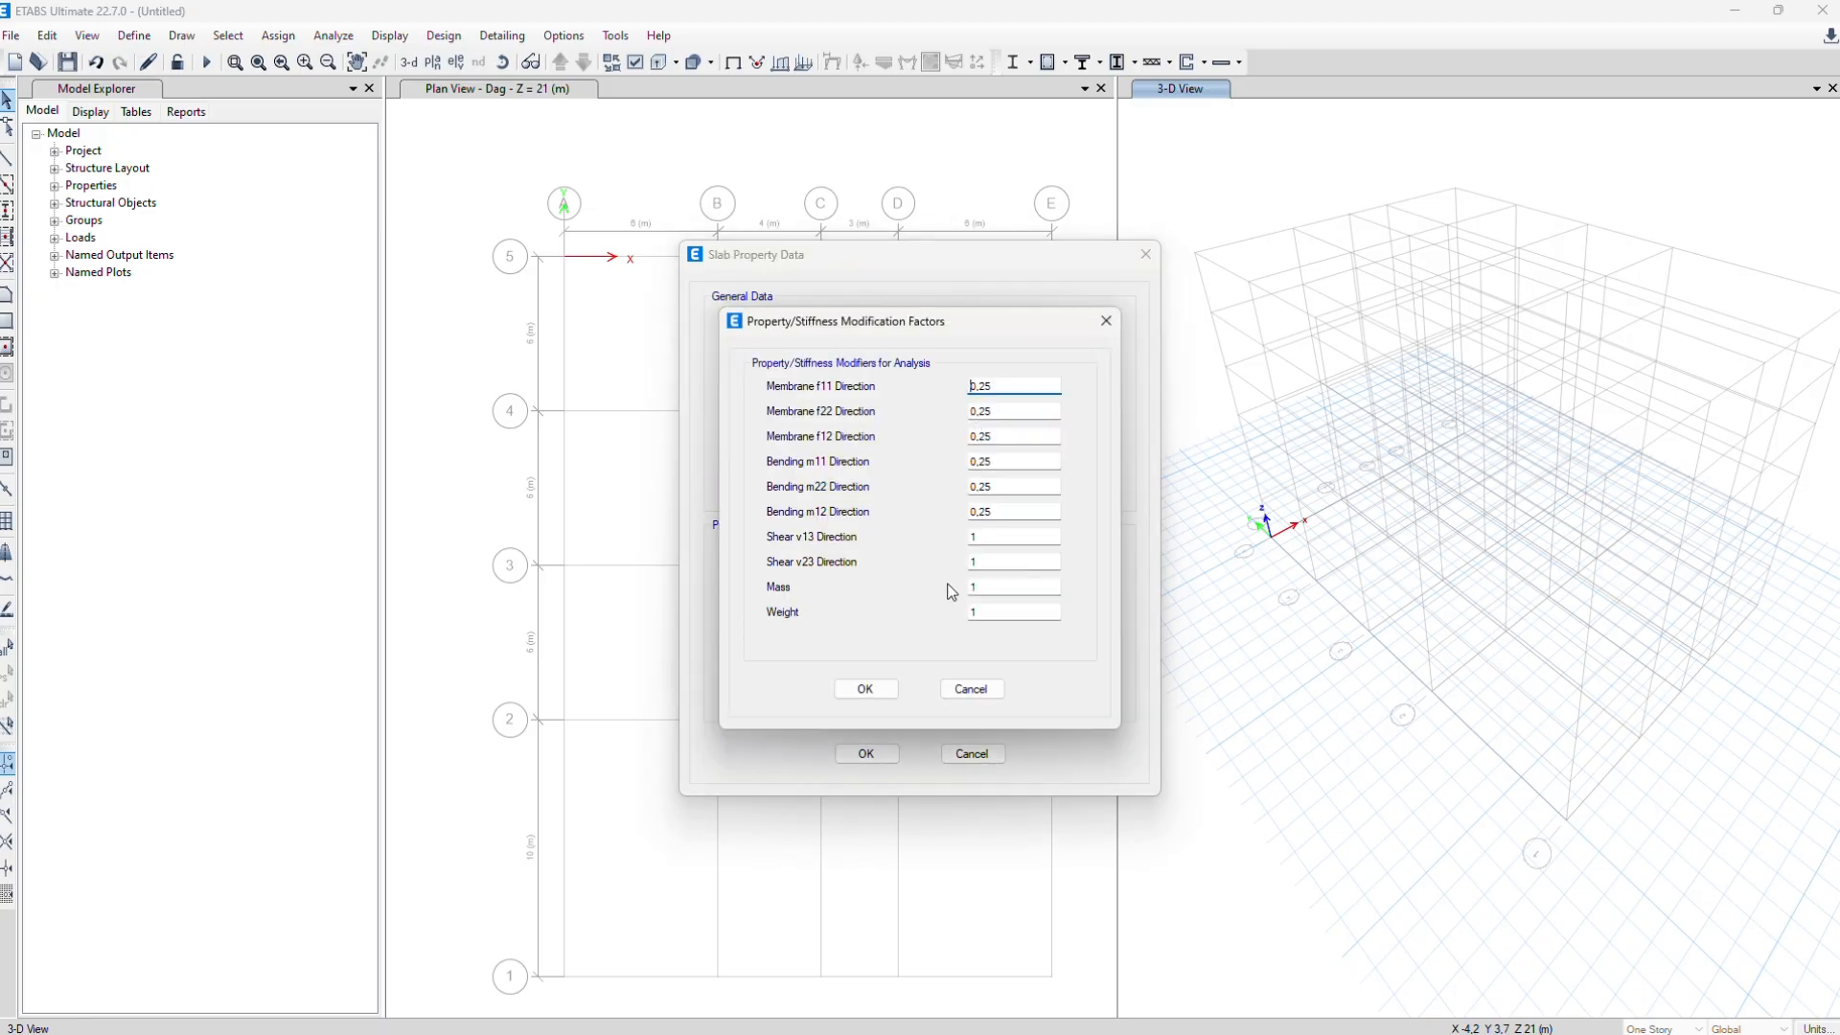
left_click(865, 689)
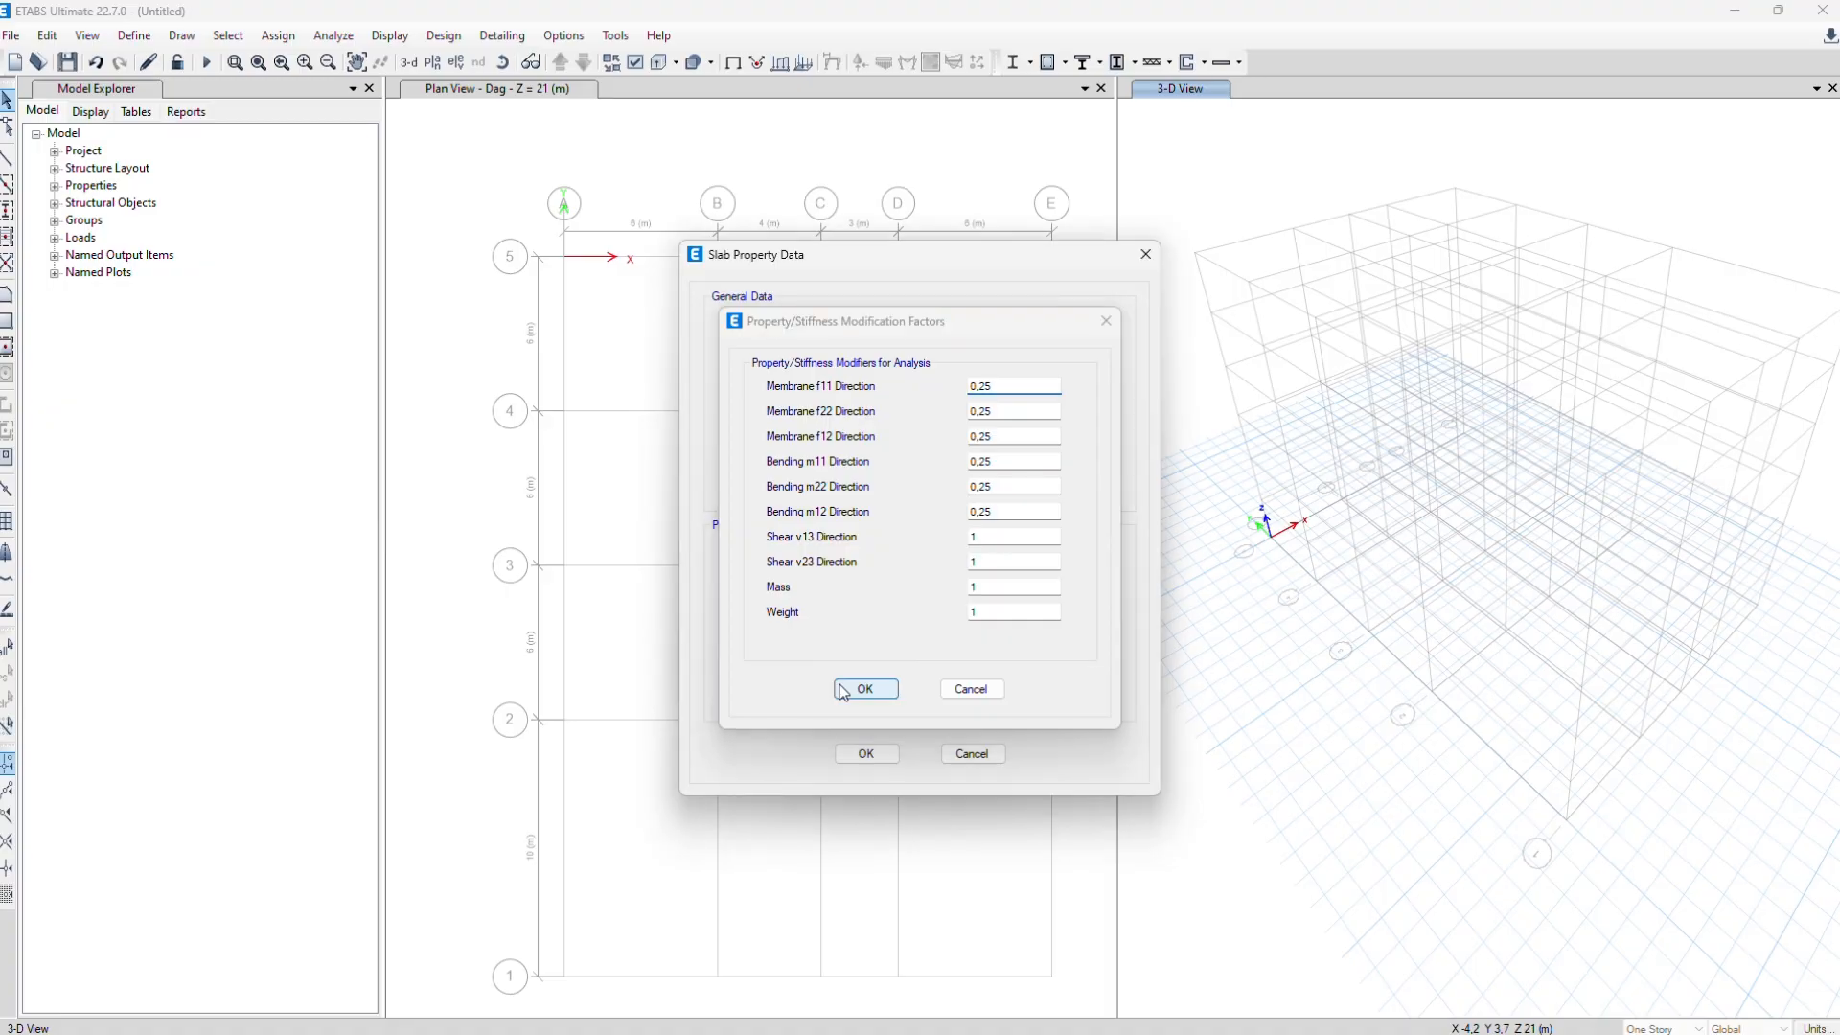
left_click(865, 753)
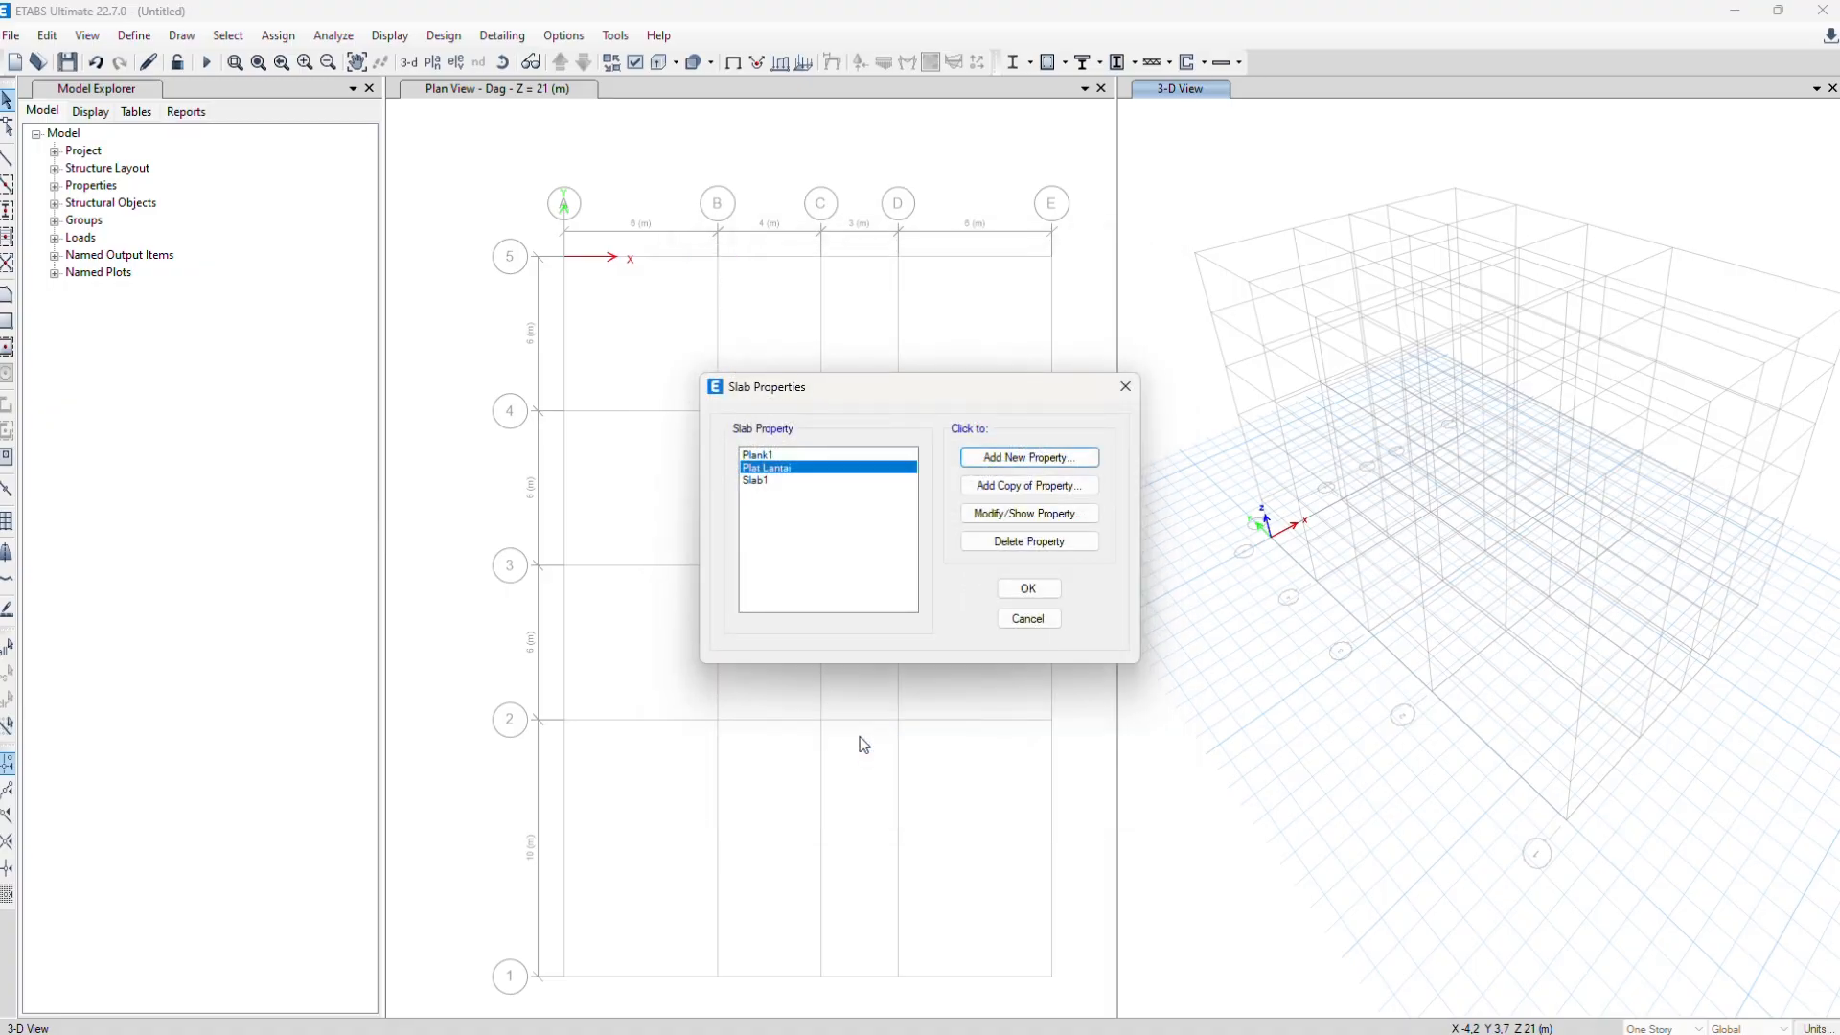
Copy the Plat Lantai slab property as Plat Tangga, check its stiffness modifiers, and accept the slab properties
left_click(1041, 495)
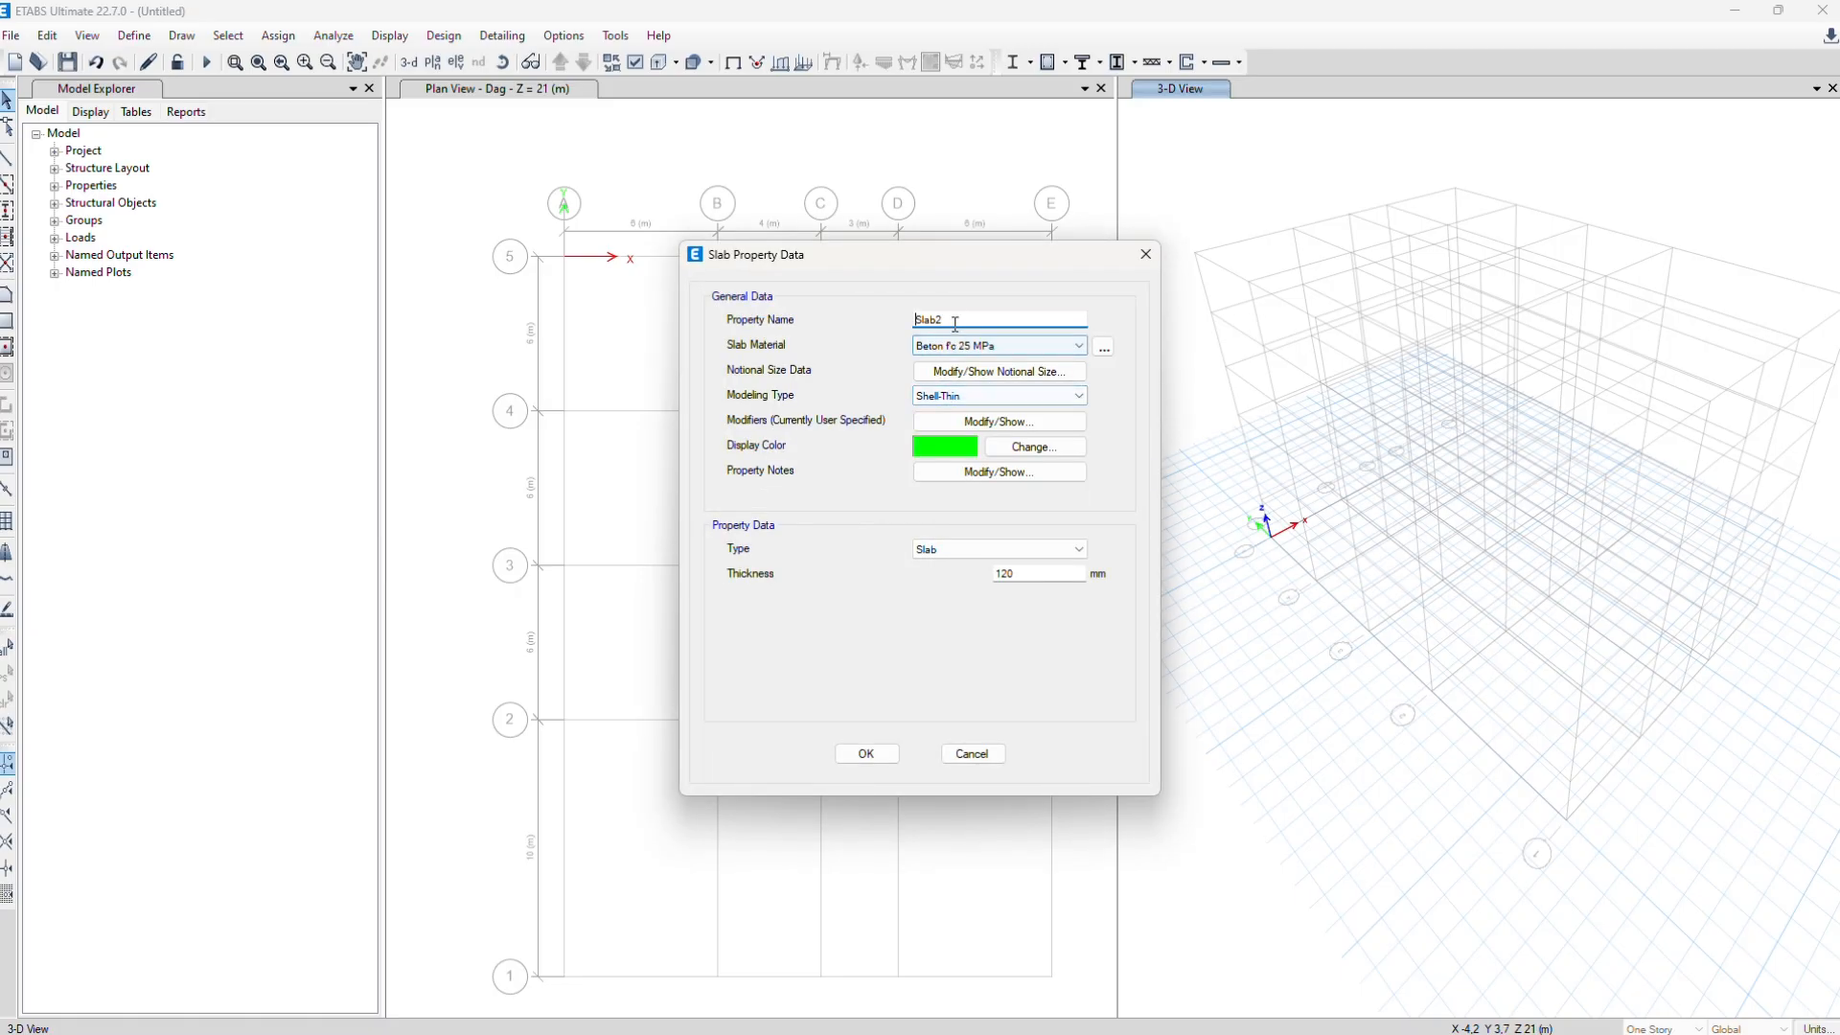
type("Plat Ta")
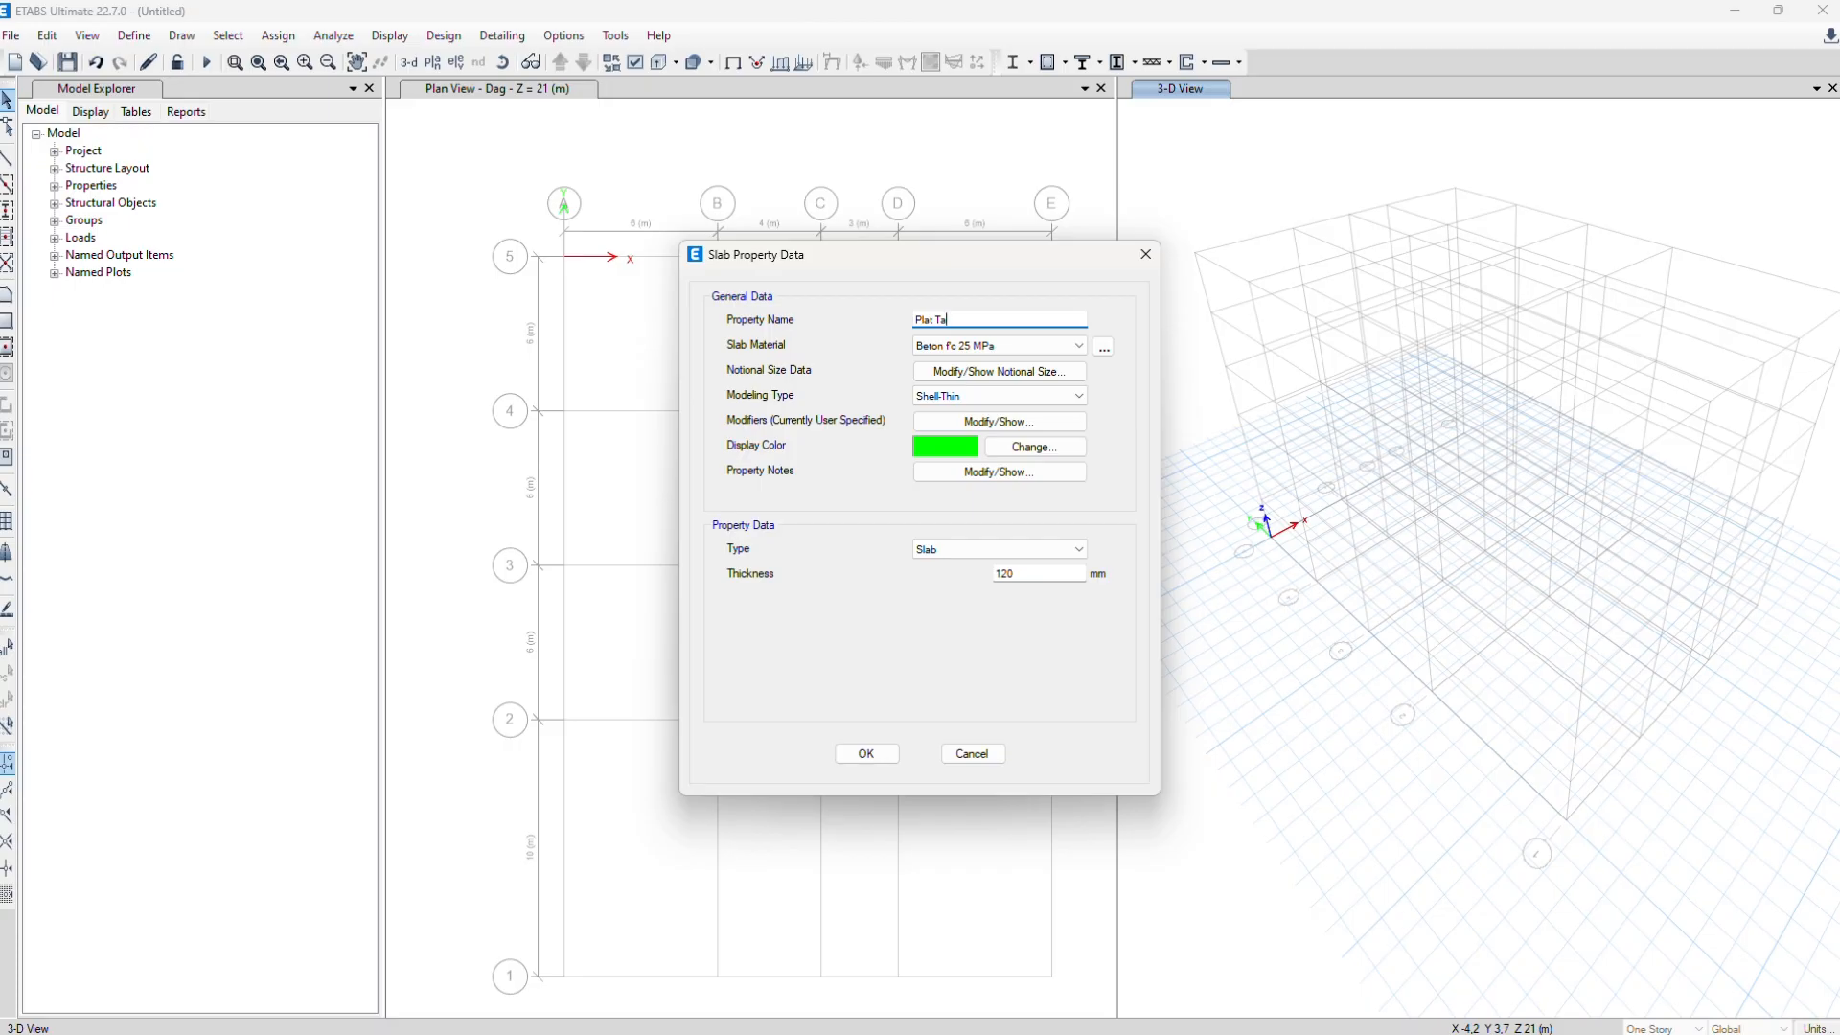
type("ngga")
left_click(955, 378)
left_click(1150, 421)
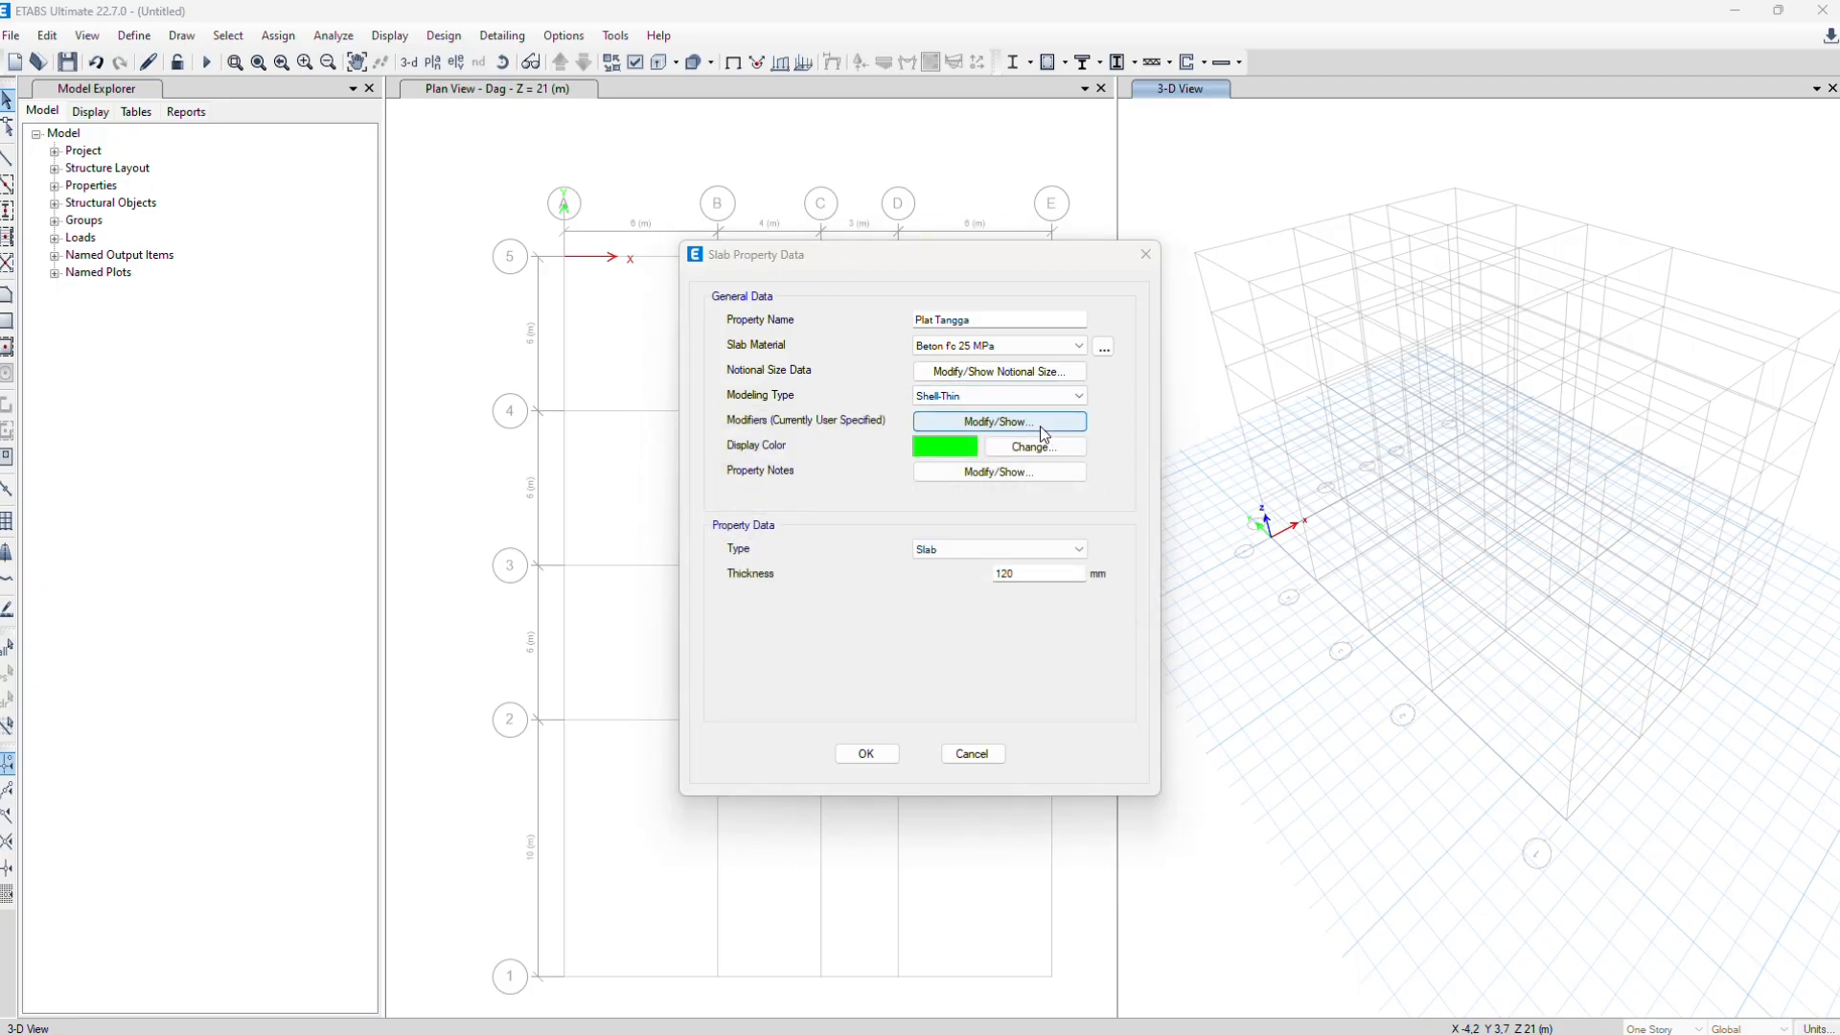
left_click(1041, 425)
left_click(865, 688)
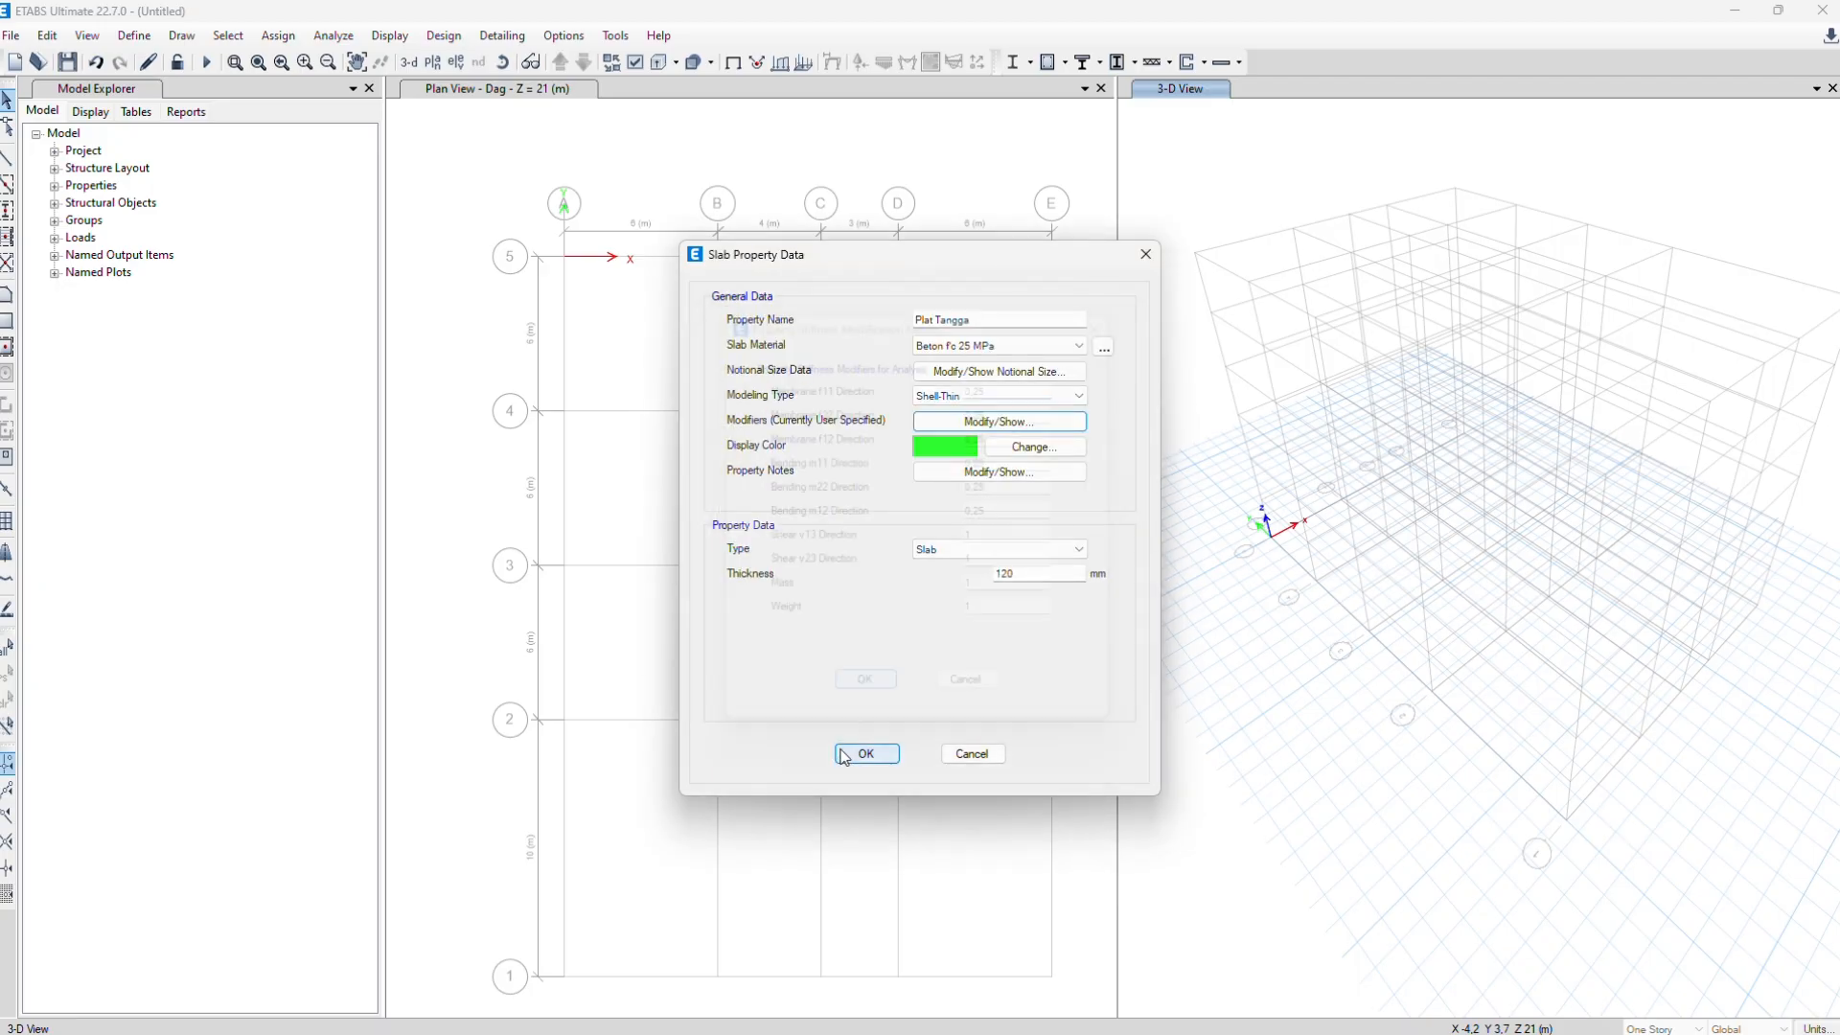
left_click(866, 753)
left_click(1051, 594)
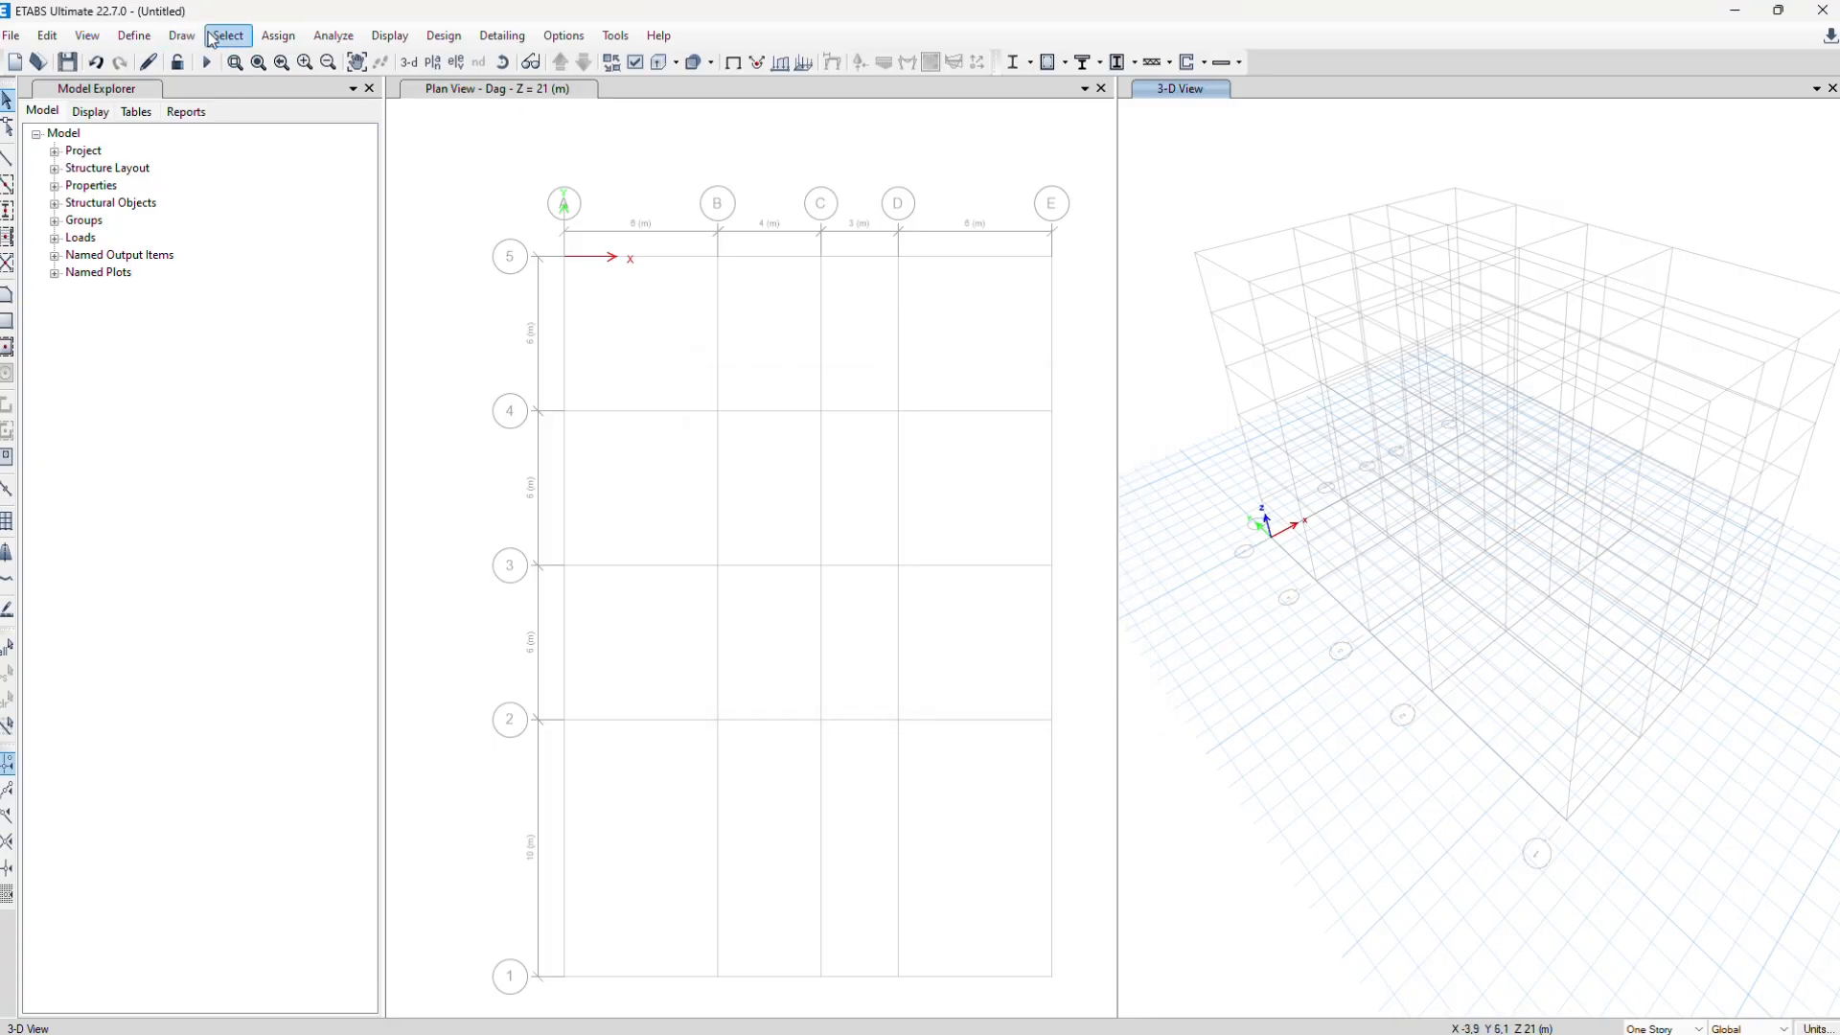
Add a wall property named ShearWall with Beton f'c 25 MPa as its material
left_click(178, 40)
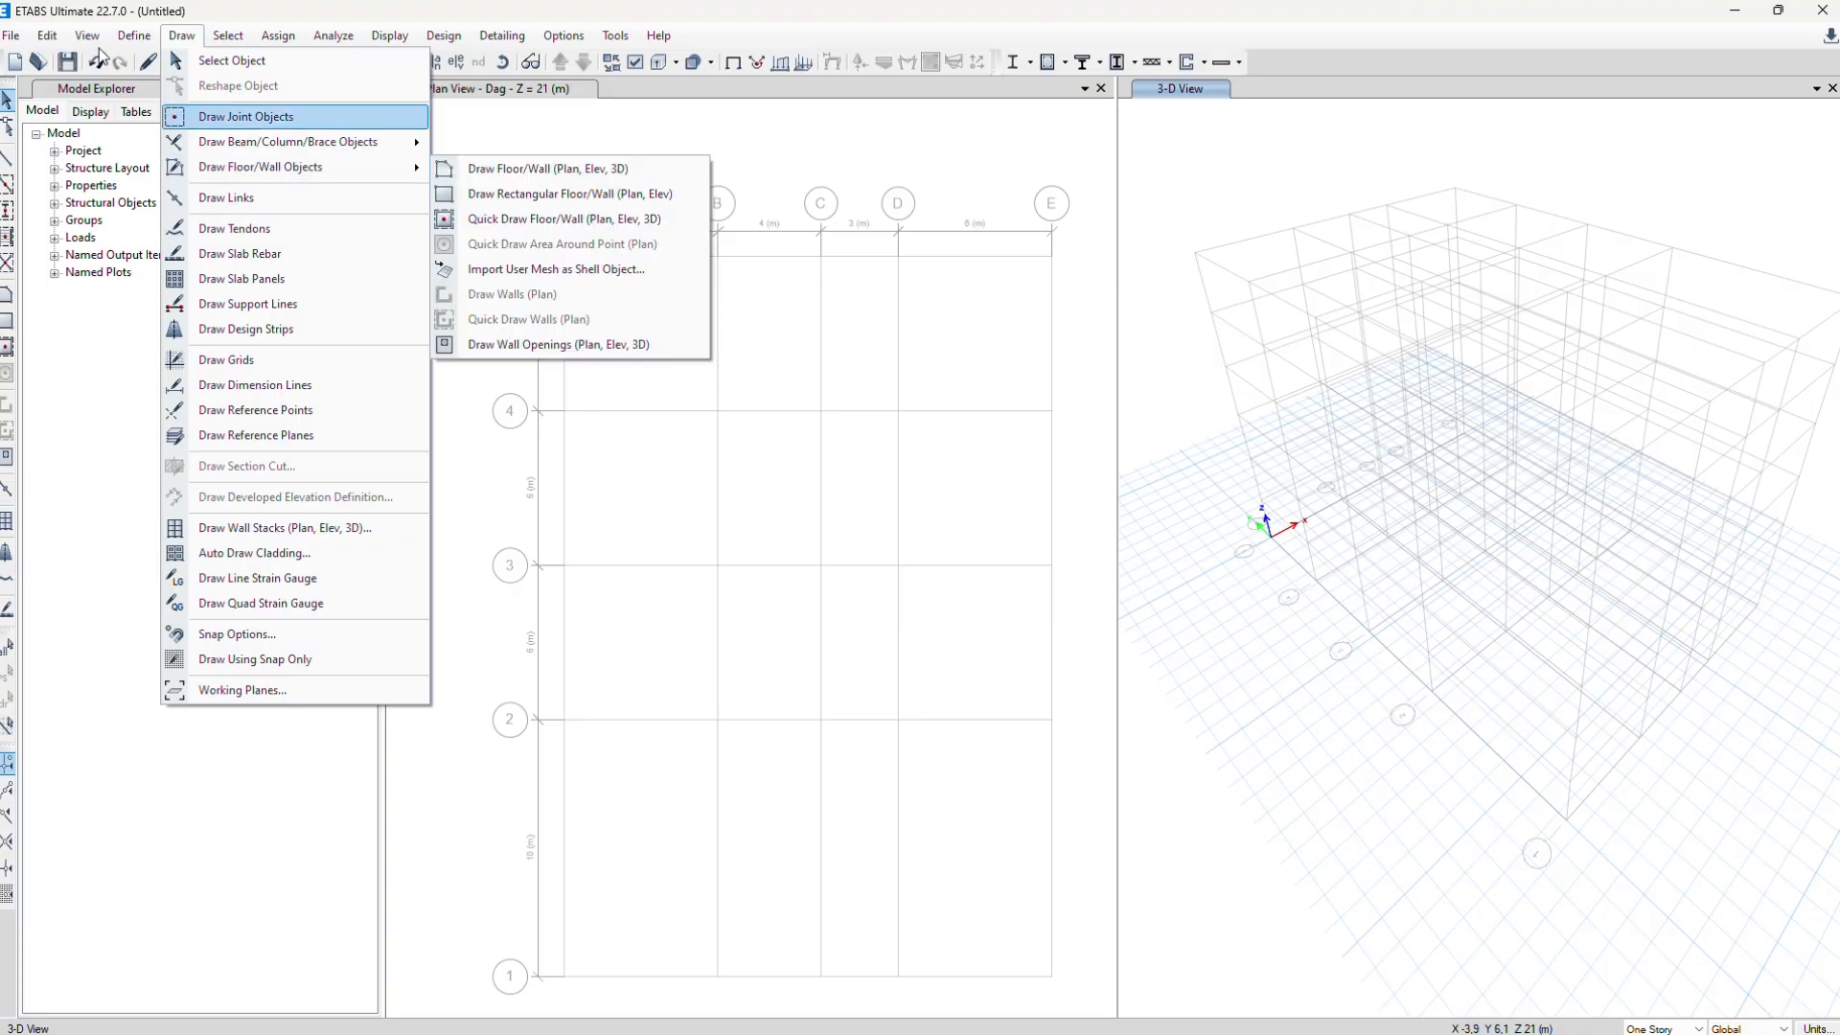
mouse_move(129, 46)
mouse_move(326, 91)
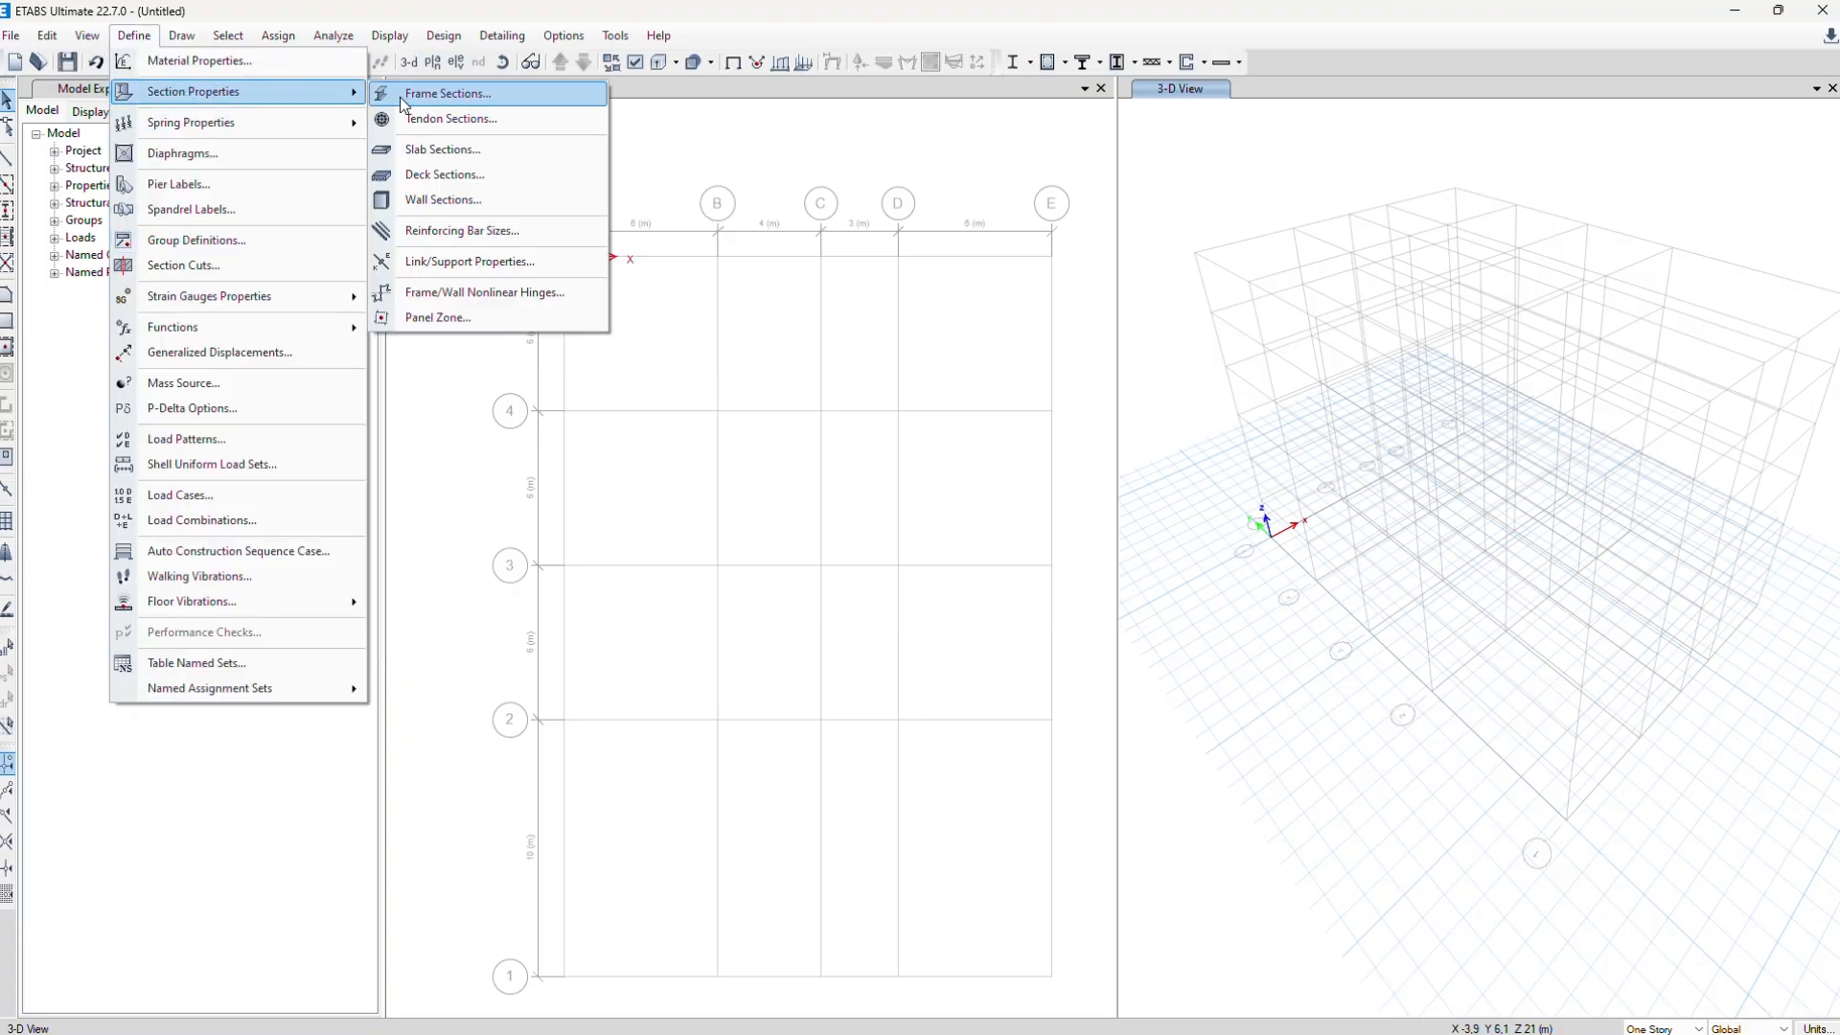
left_click(402, 202)
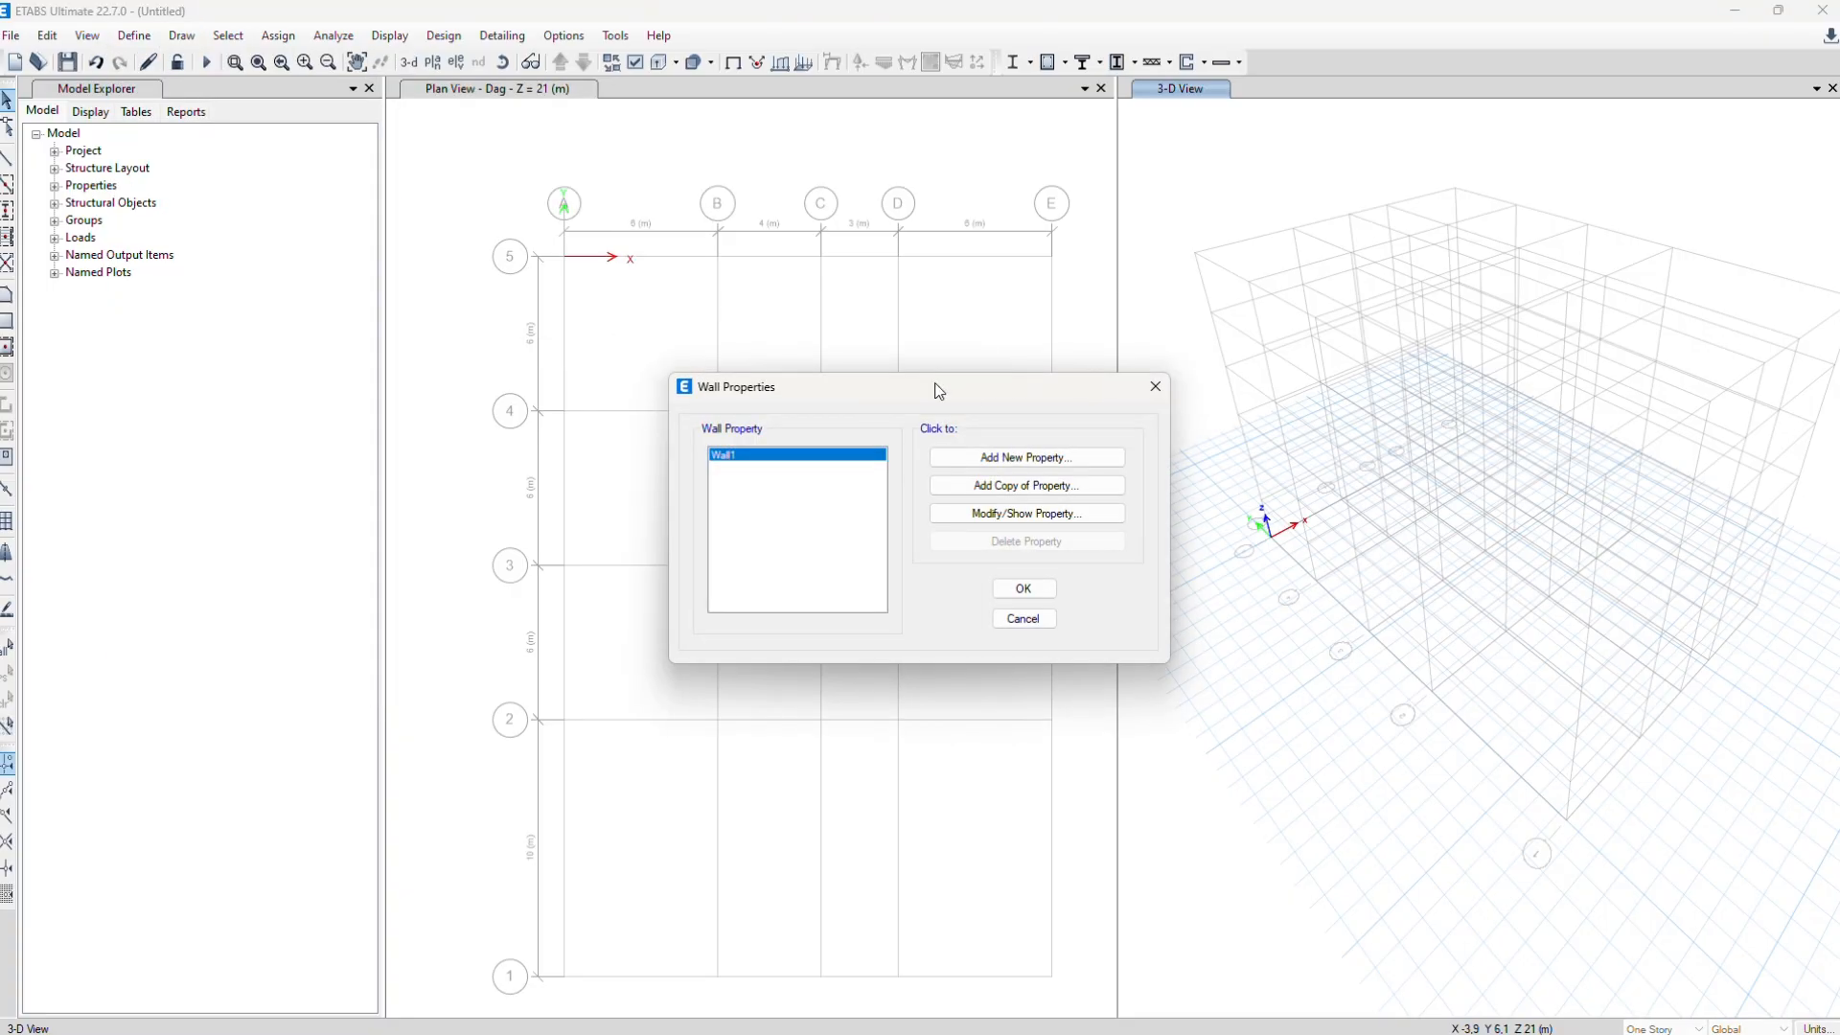
left_click(1017, 461)
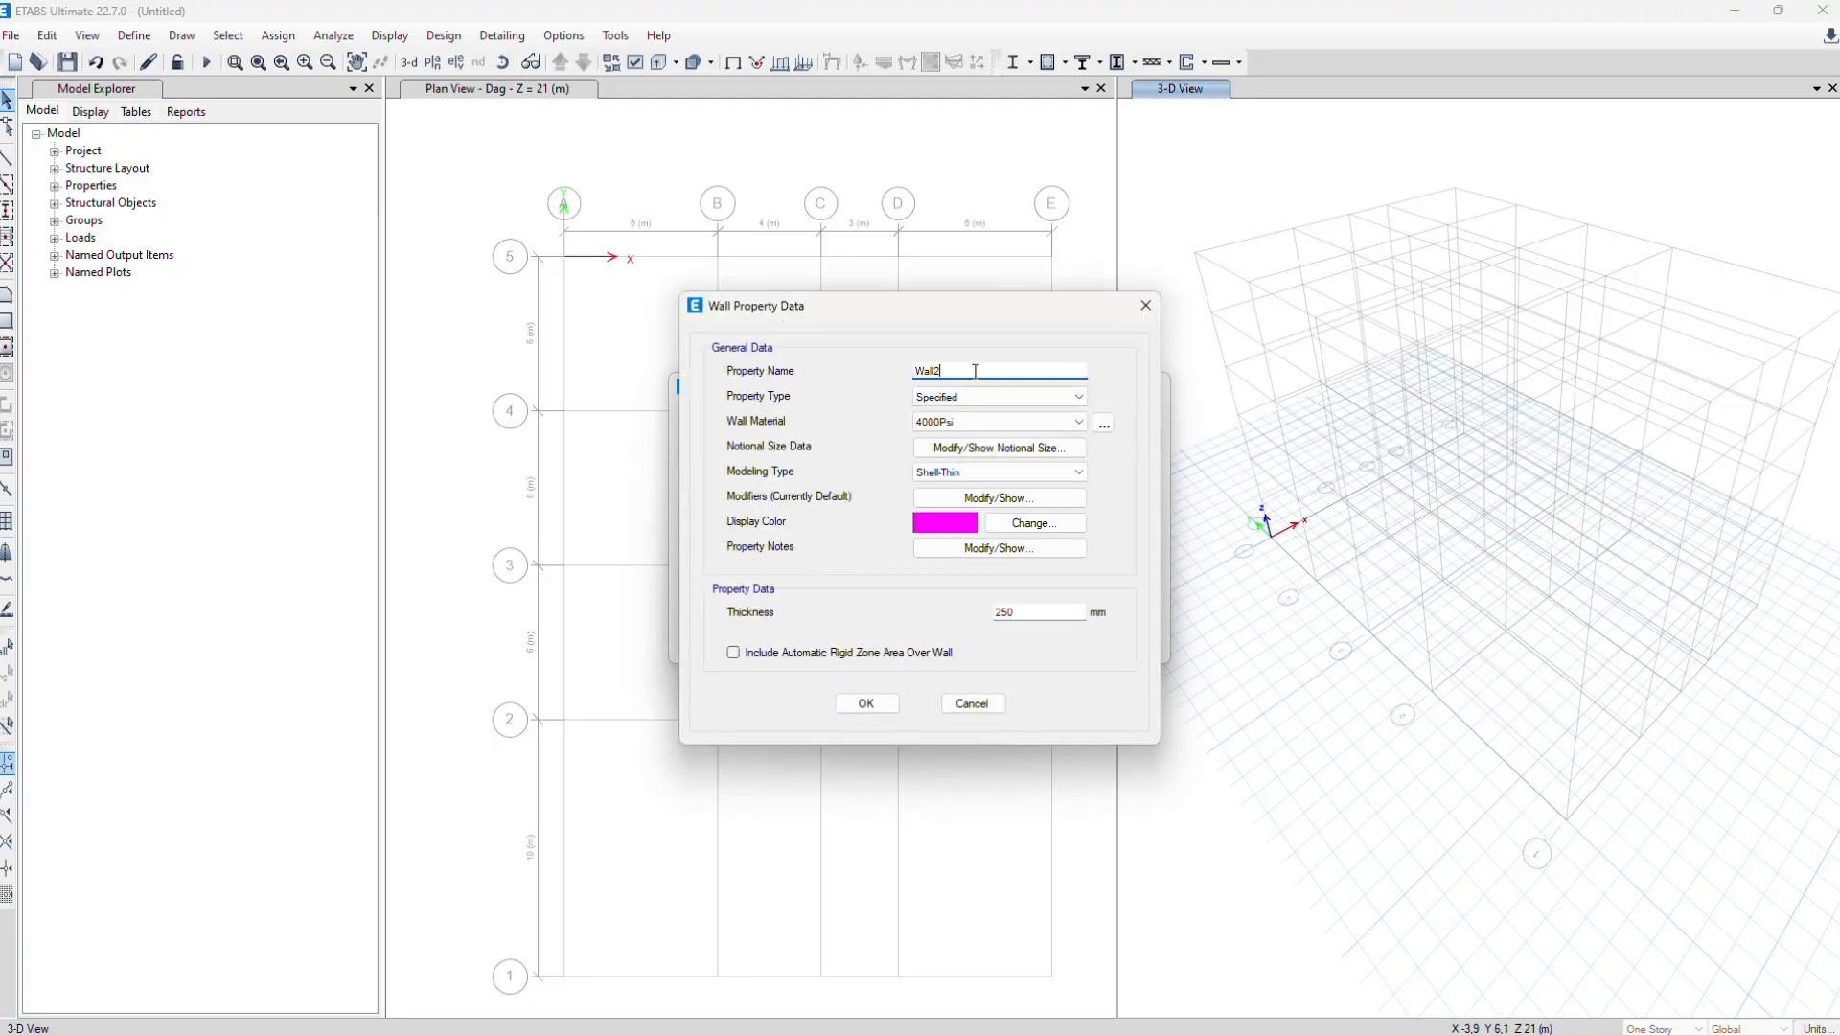
type("Shear")
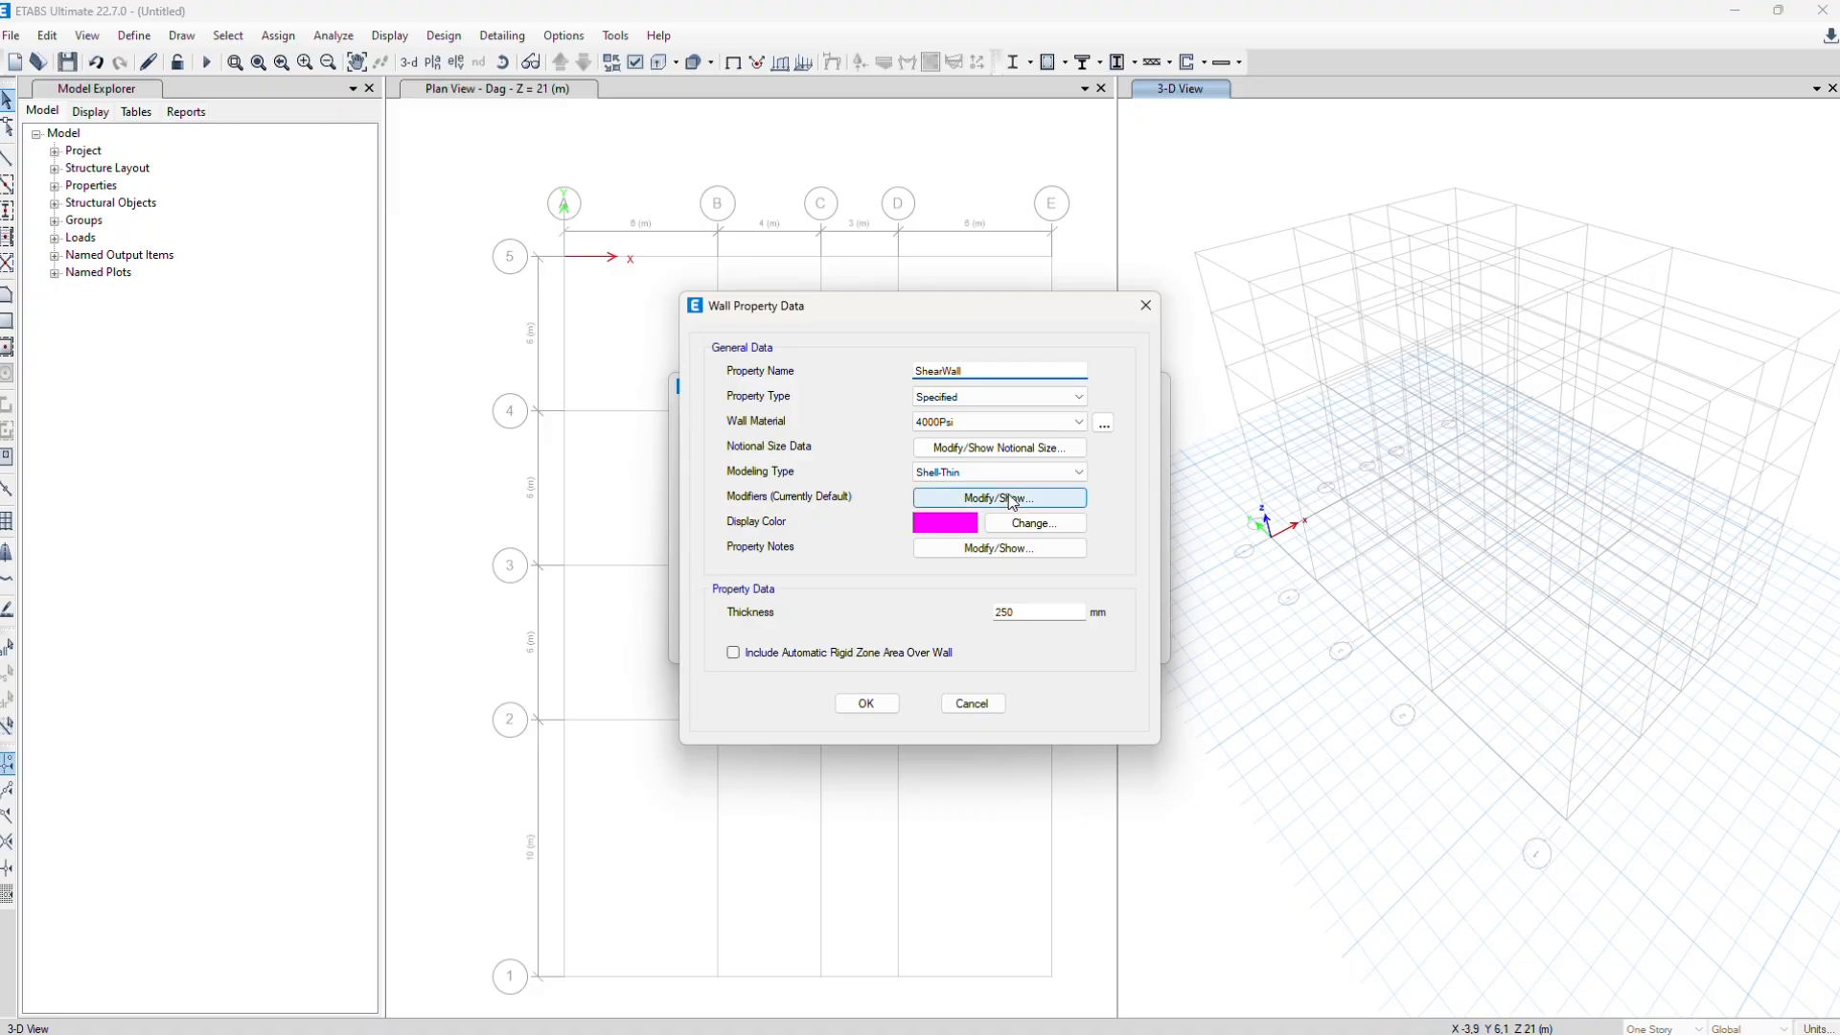
left_click(994, 432)
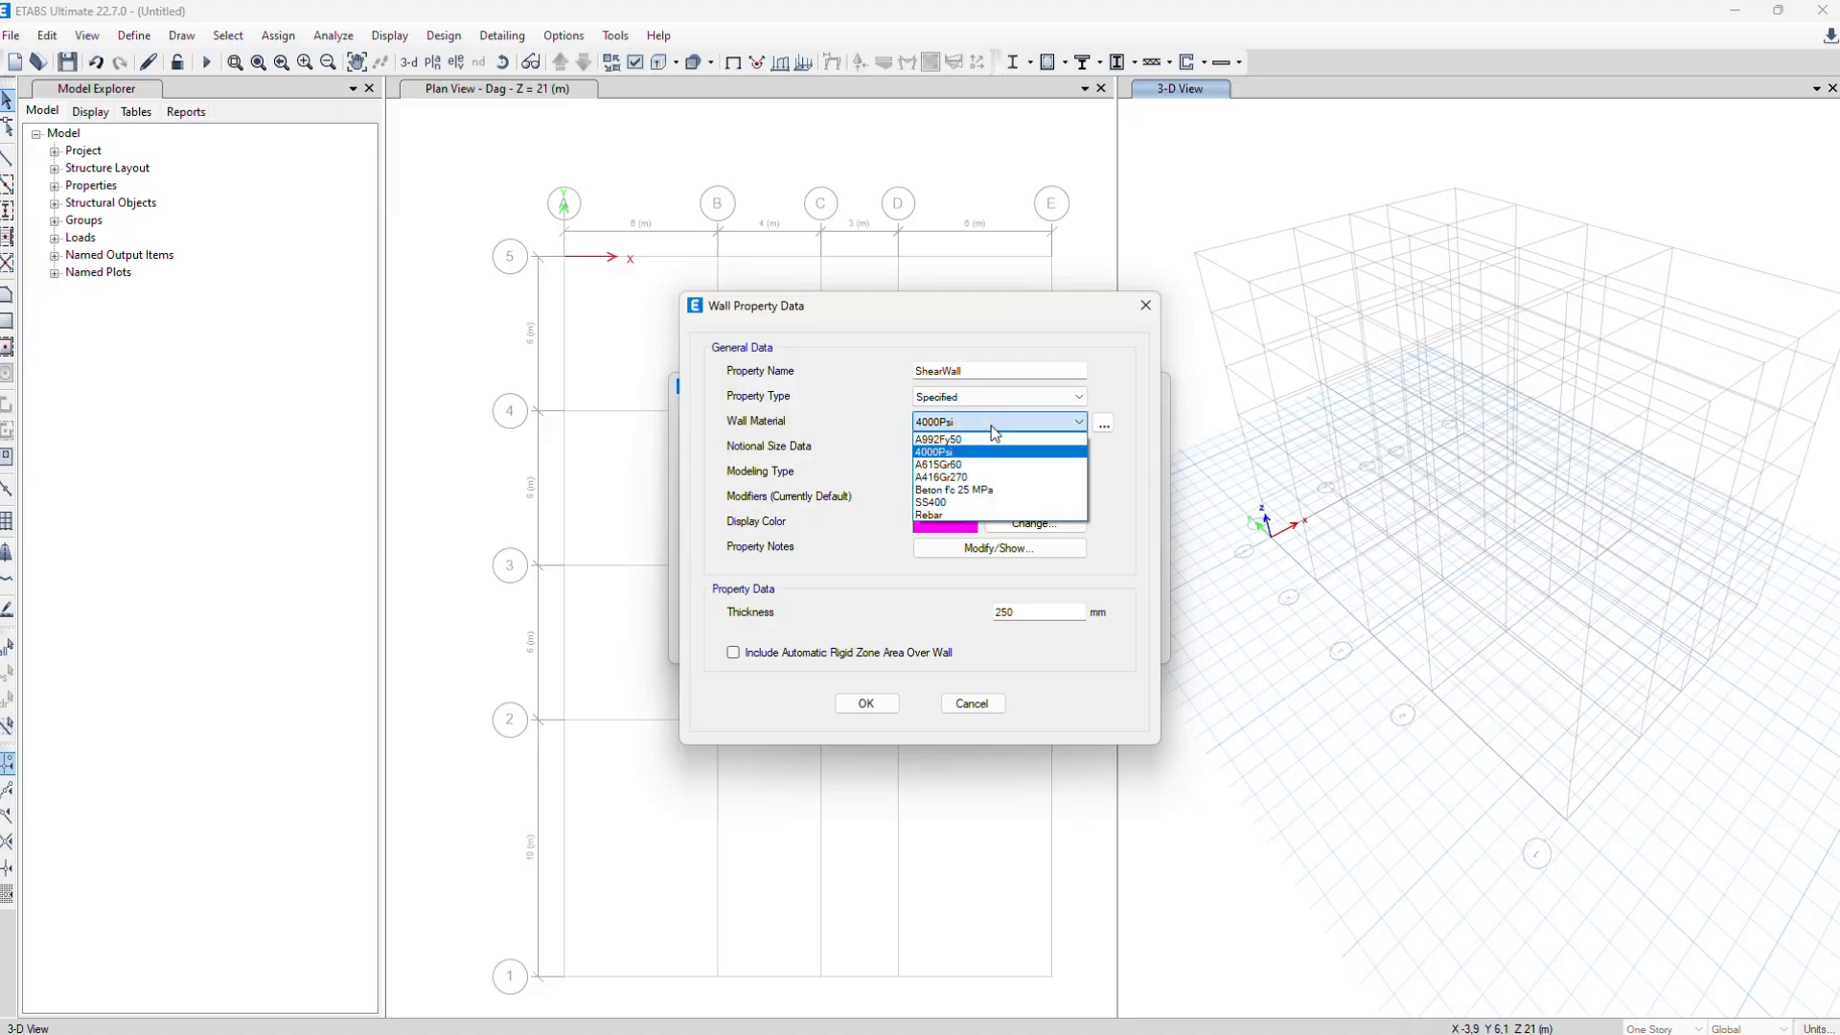
left_click(976, 497)
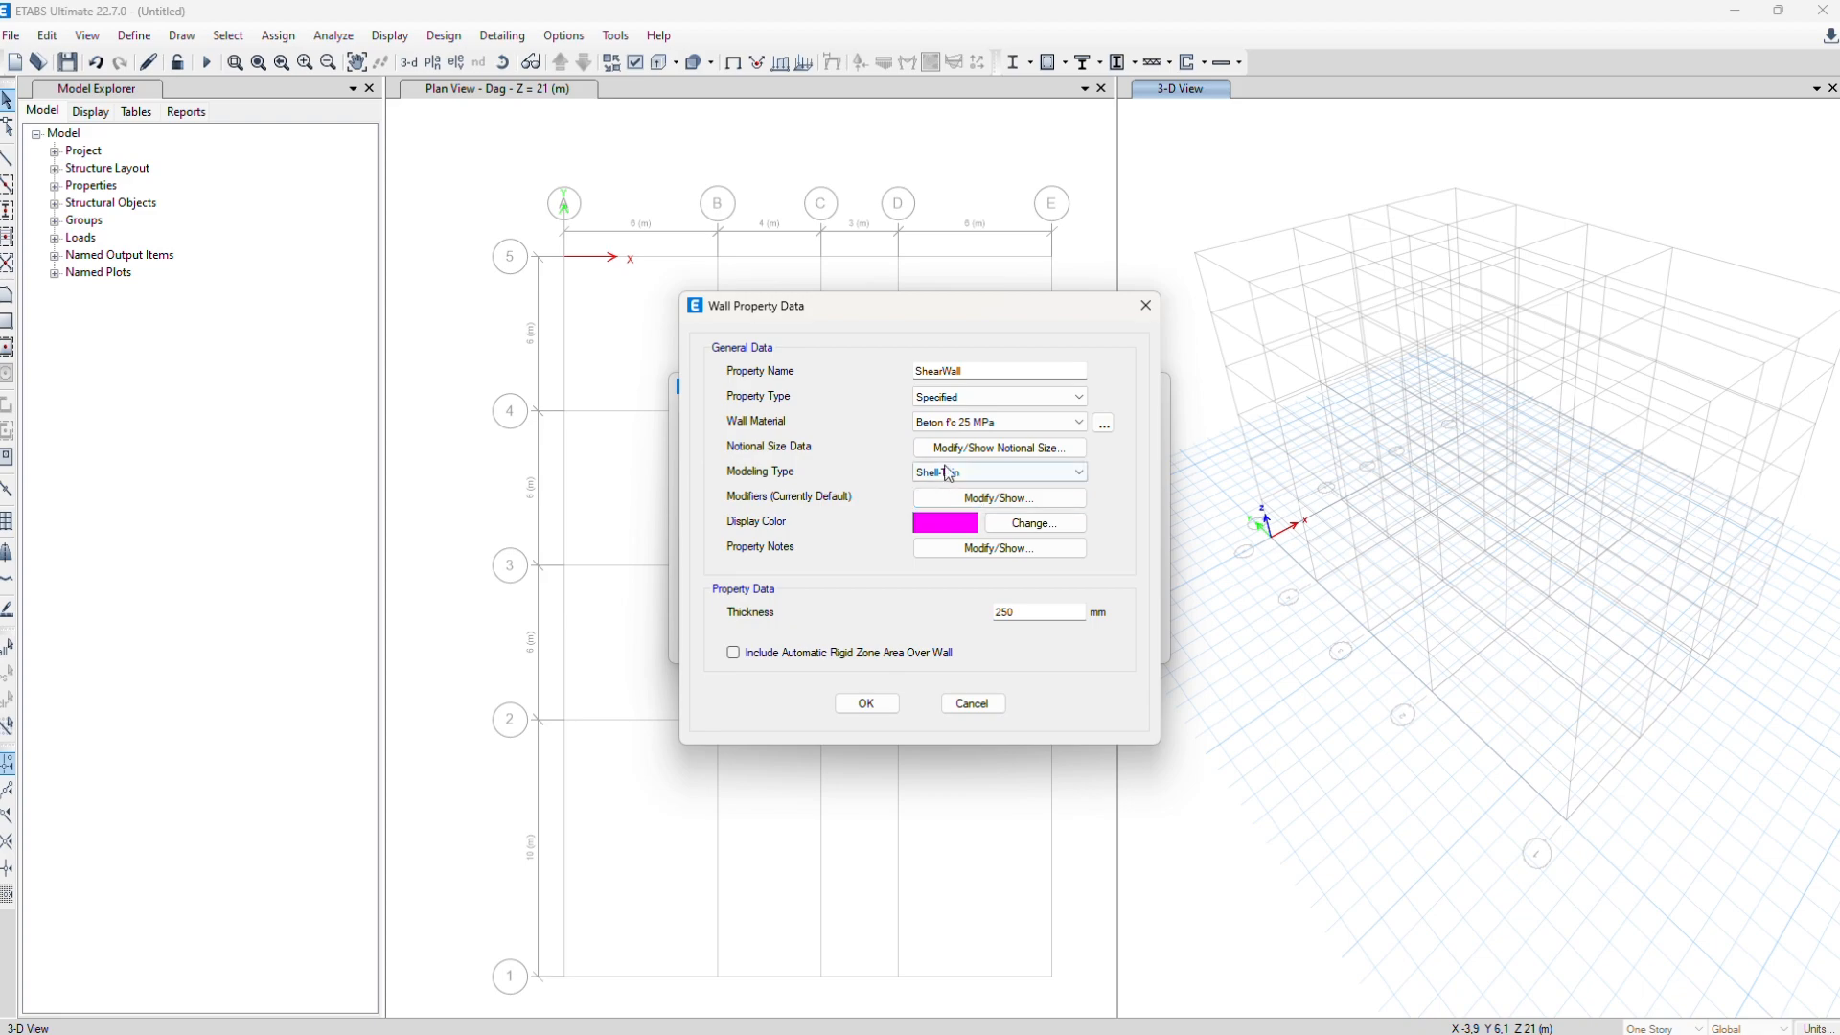
Set the ShearWall modifiers to 0,35 for membrane f11 and f22 and 0,1 for bending m11 and m22, and save the wall property
left_click(968, 498)
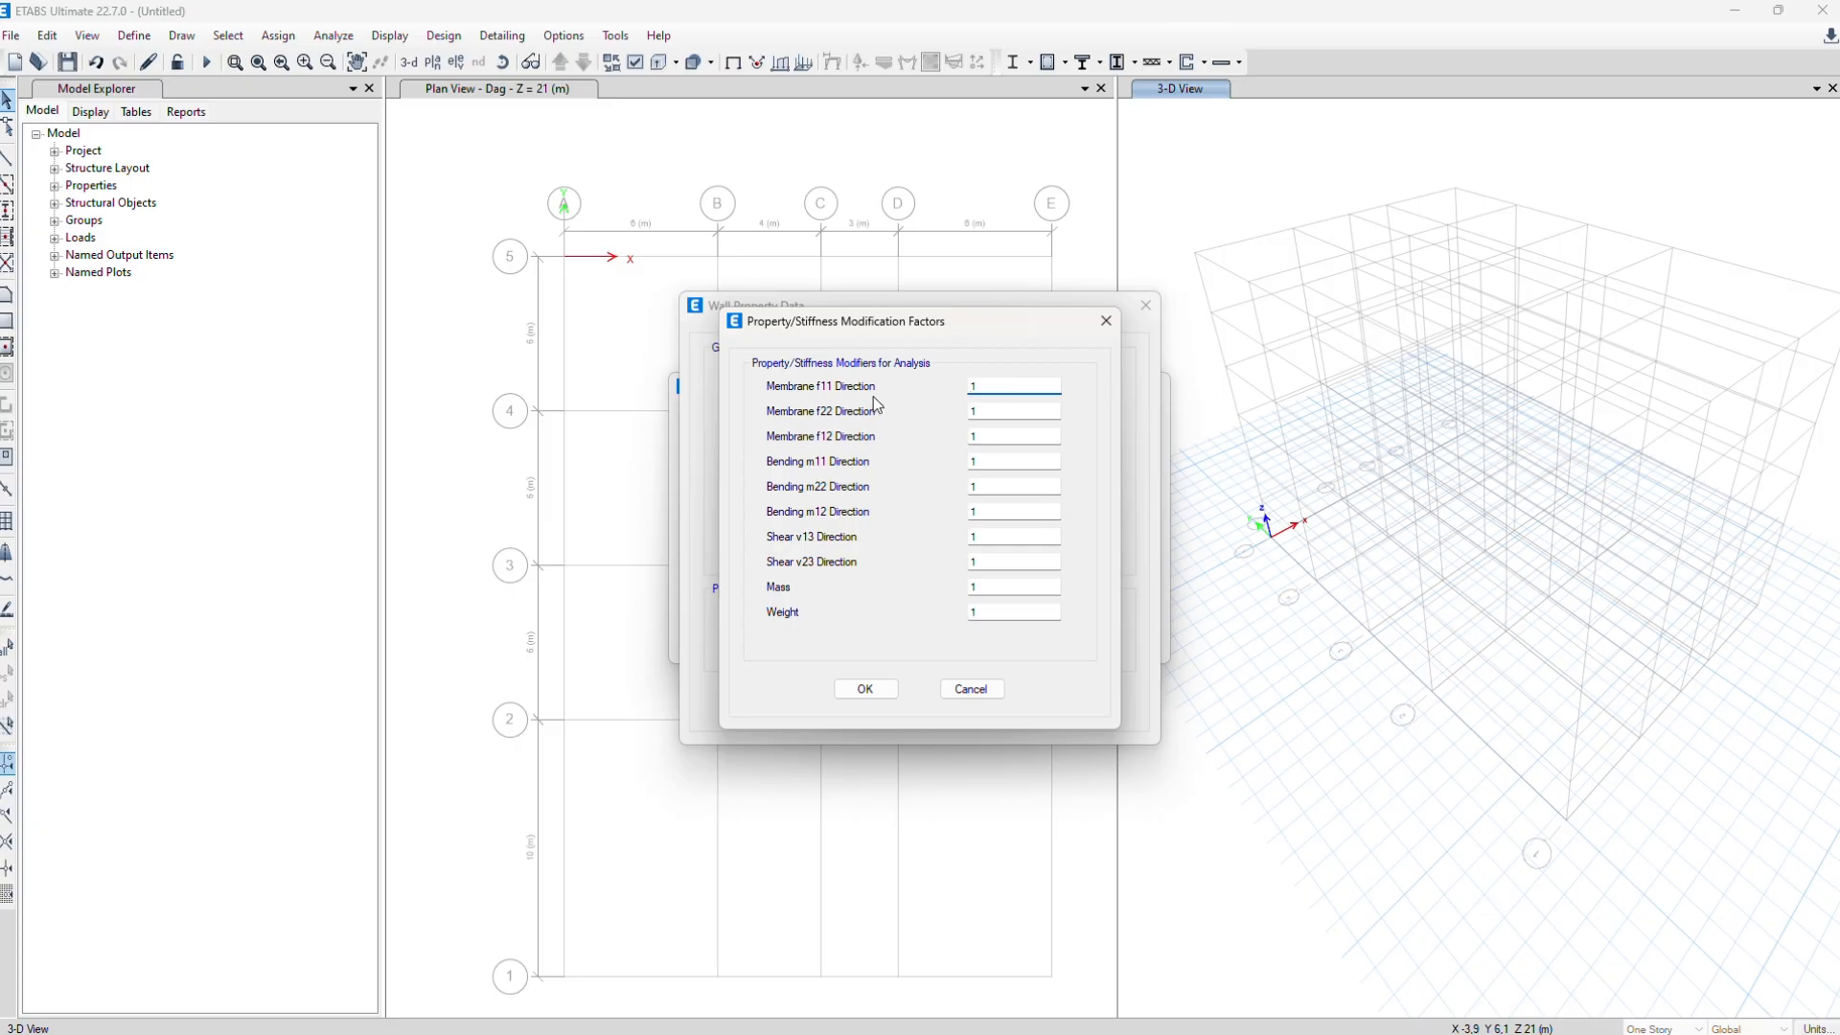
double_click(1000, 390)
type("0.")
key("Tab")
type("0,")
double_click(985, 464)
type("0,1")
double_click(1027, 486)
type("0,1")
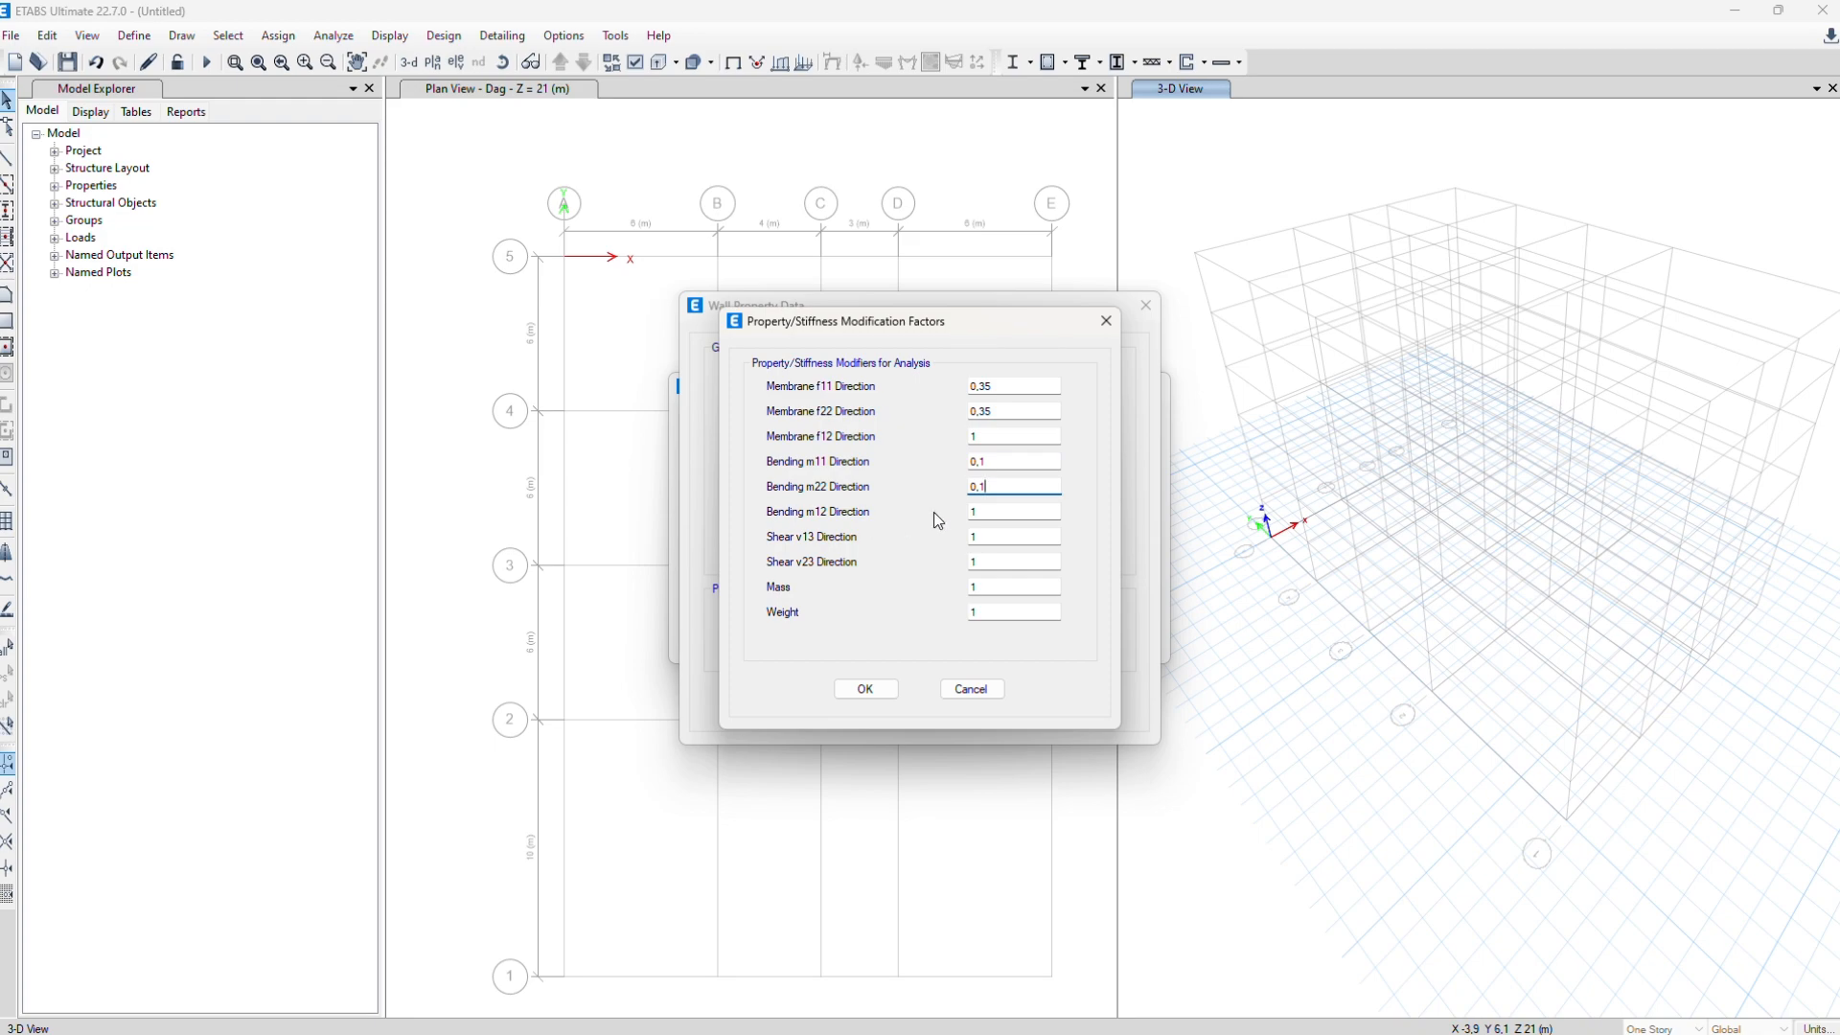
double_click(972, 512)
left_click(867, 687)
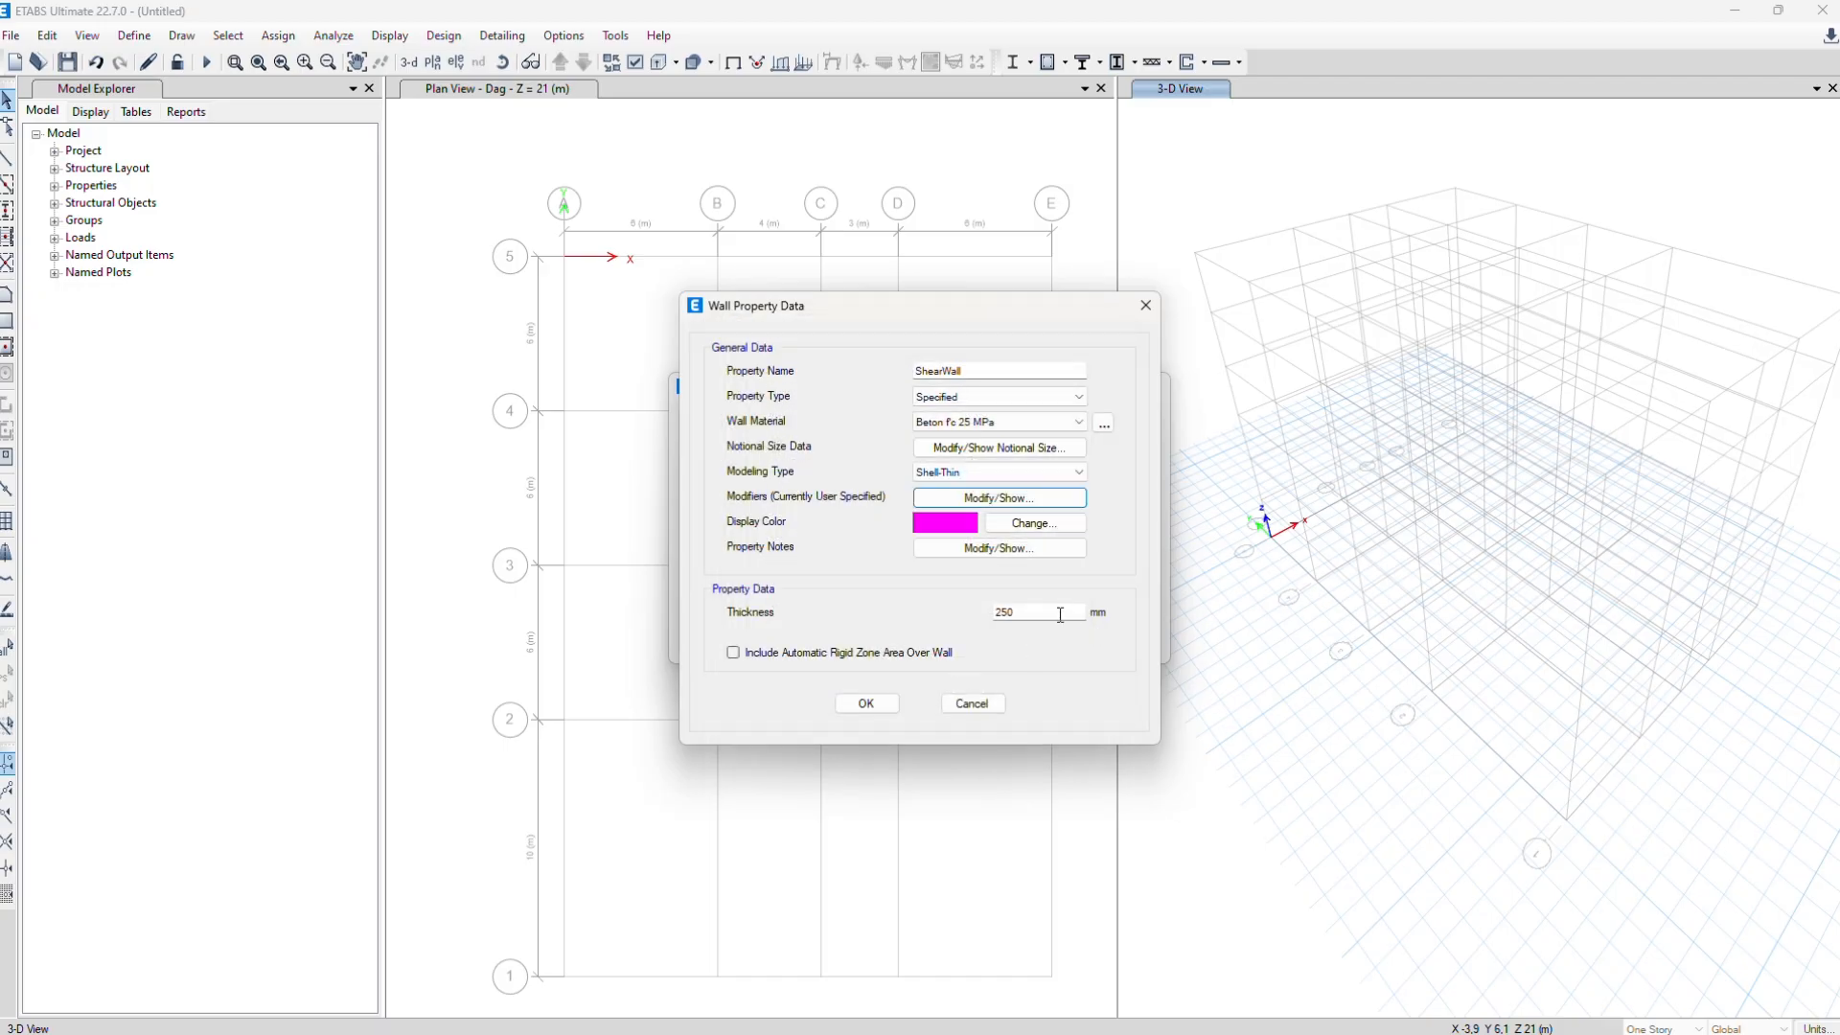
left_click(861, 703)
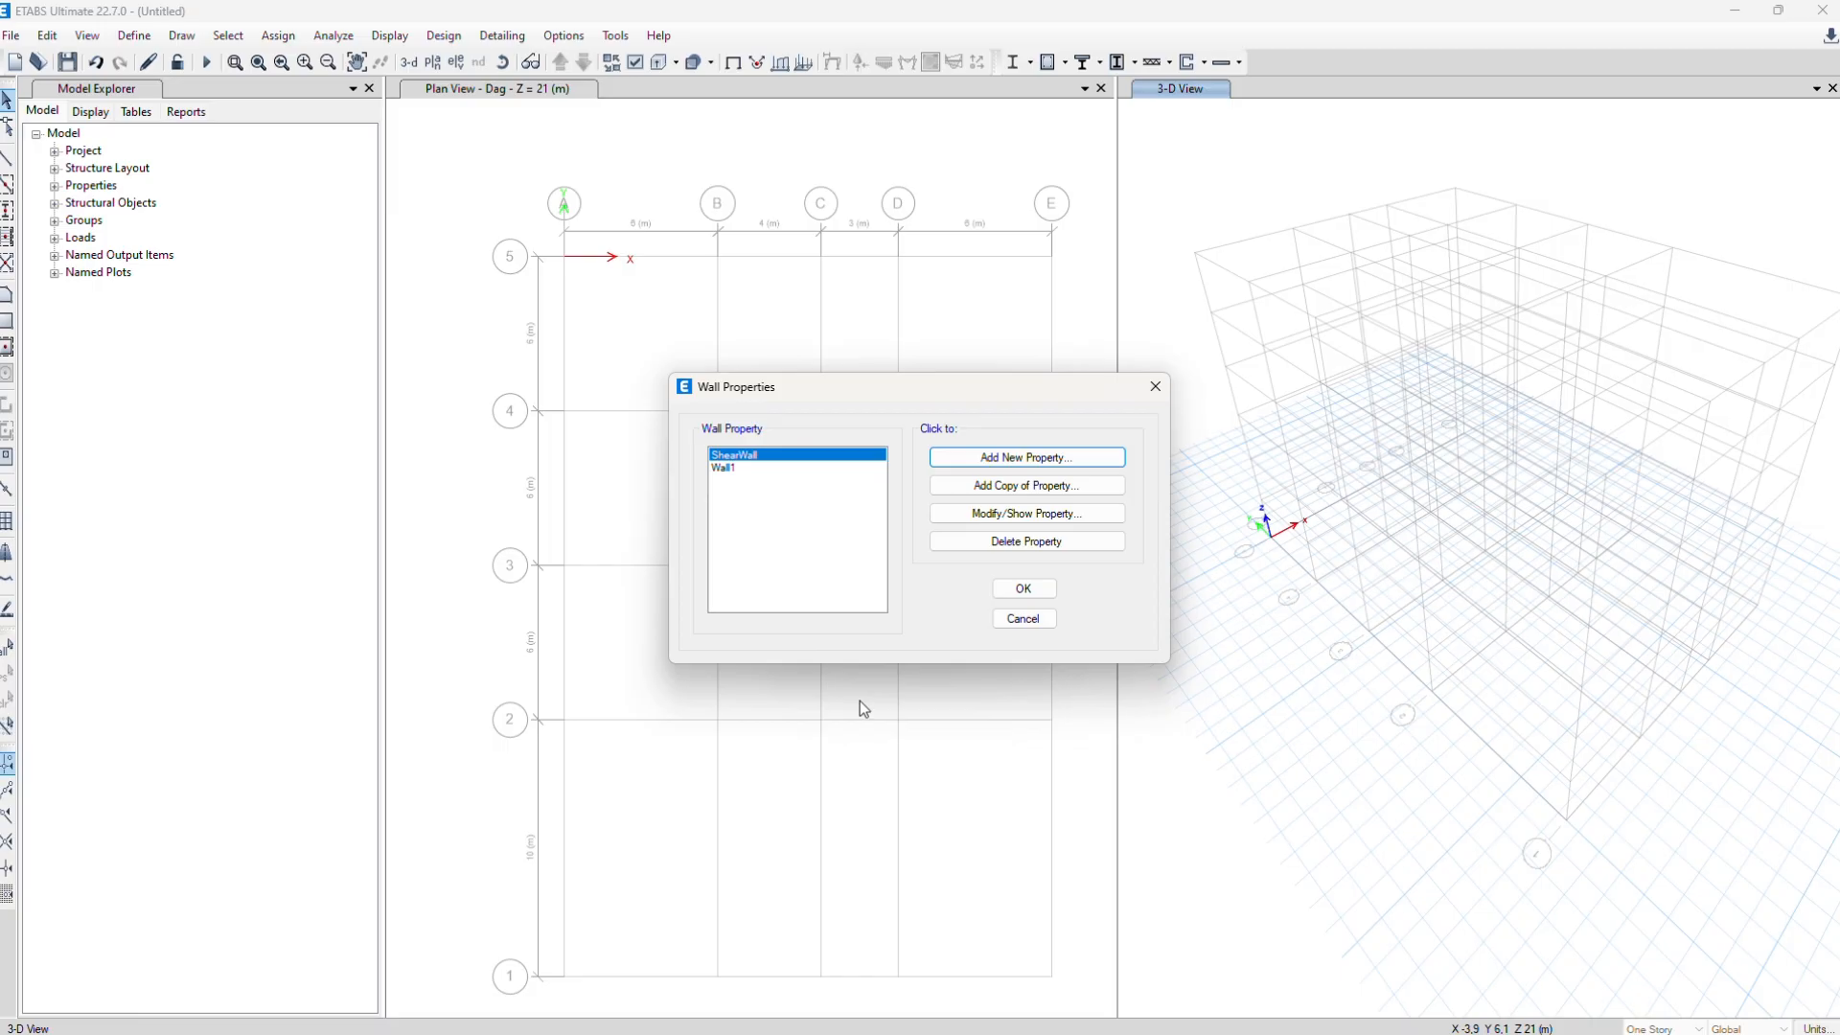
left_click(1020, 586)
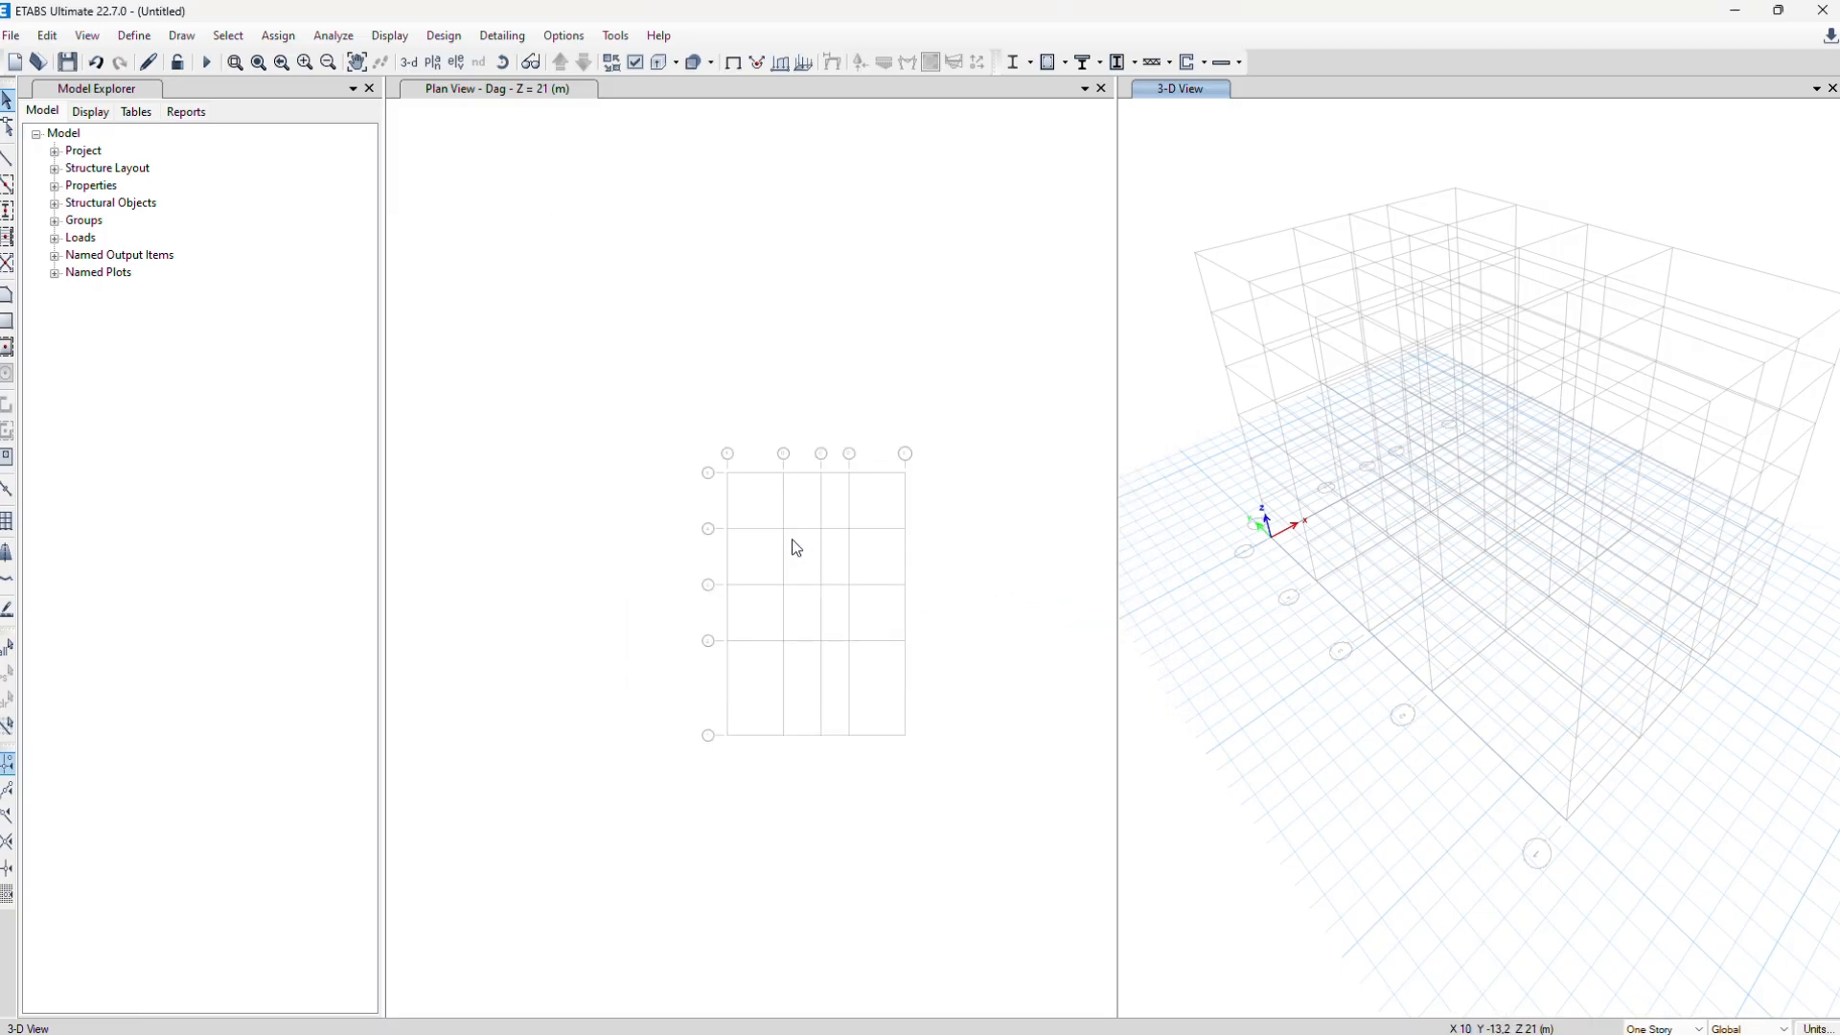
Start a new response spectrum function of type ASCE7-16
left_click(772, 585)
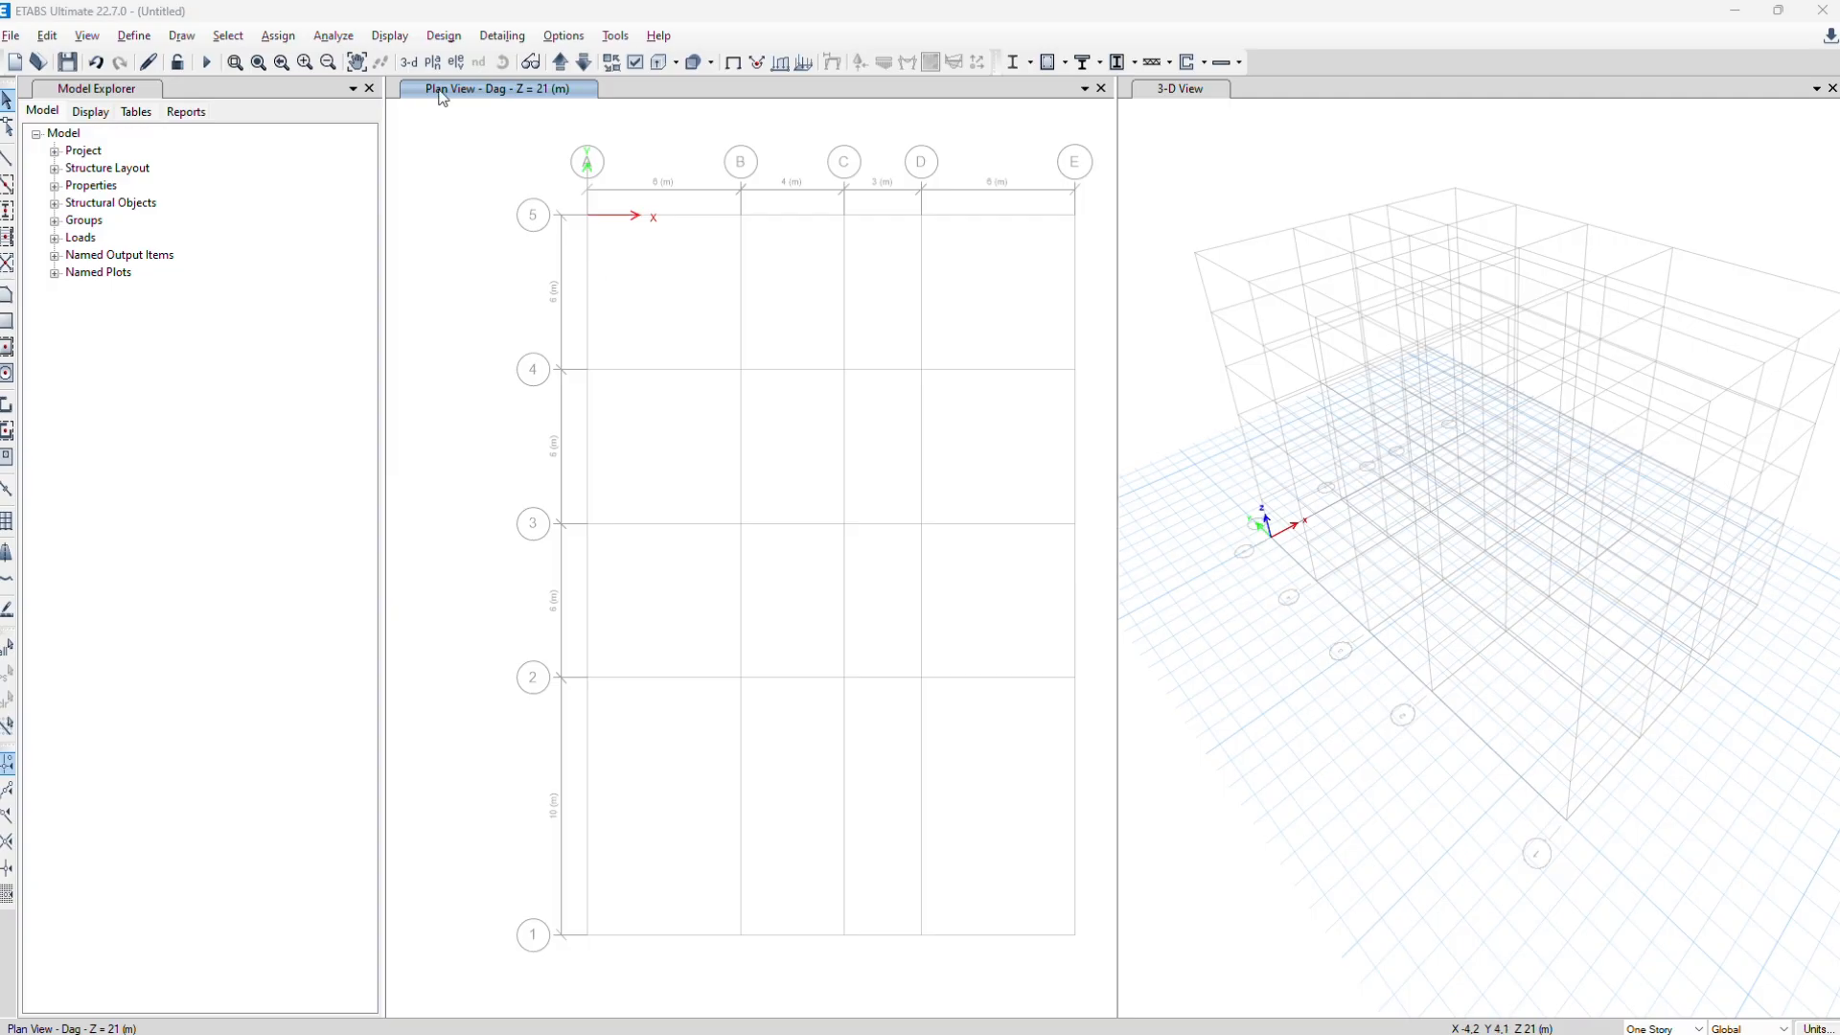
left_click(123, 42)
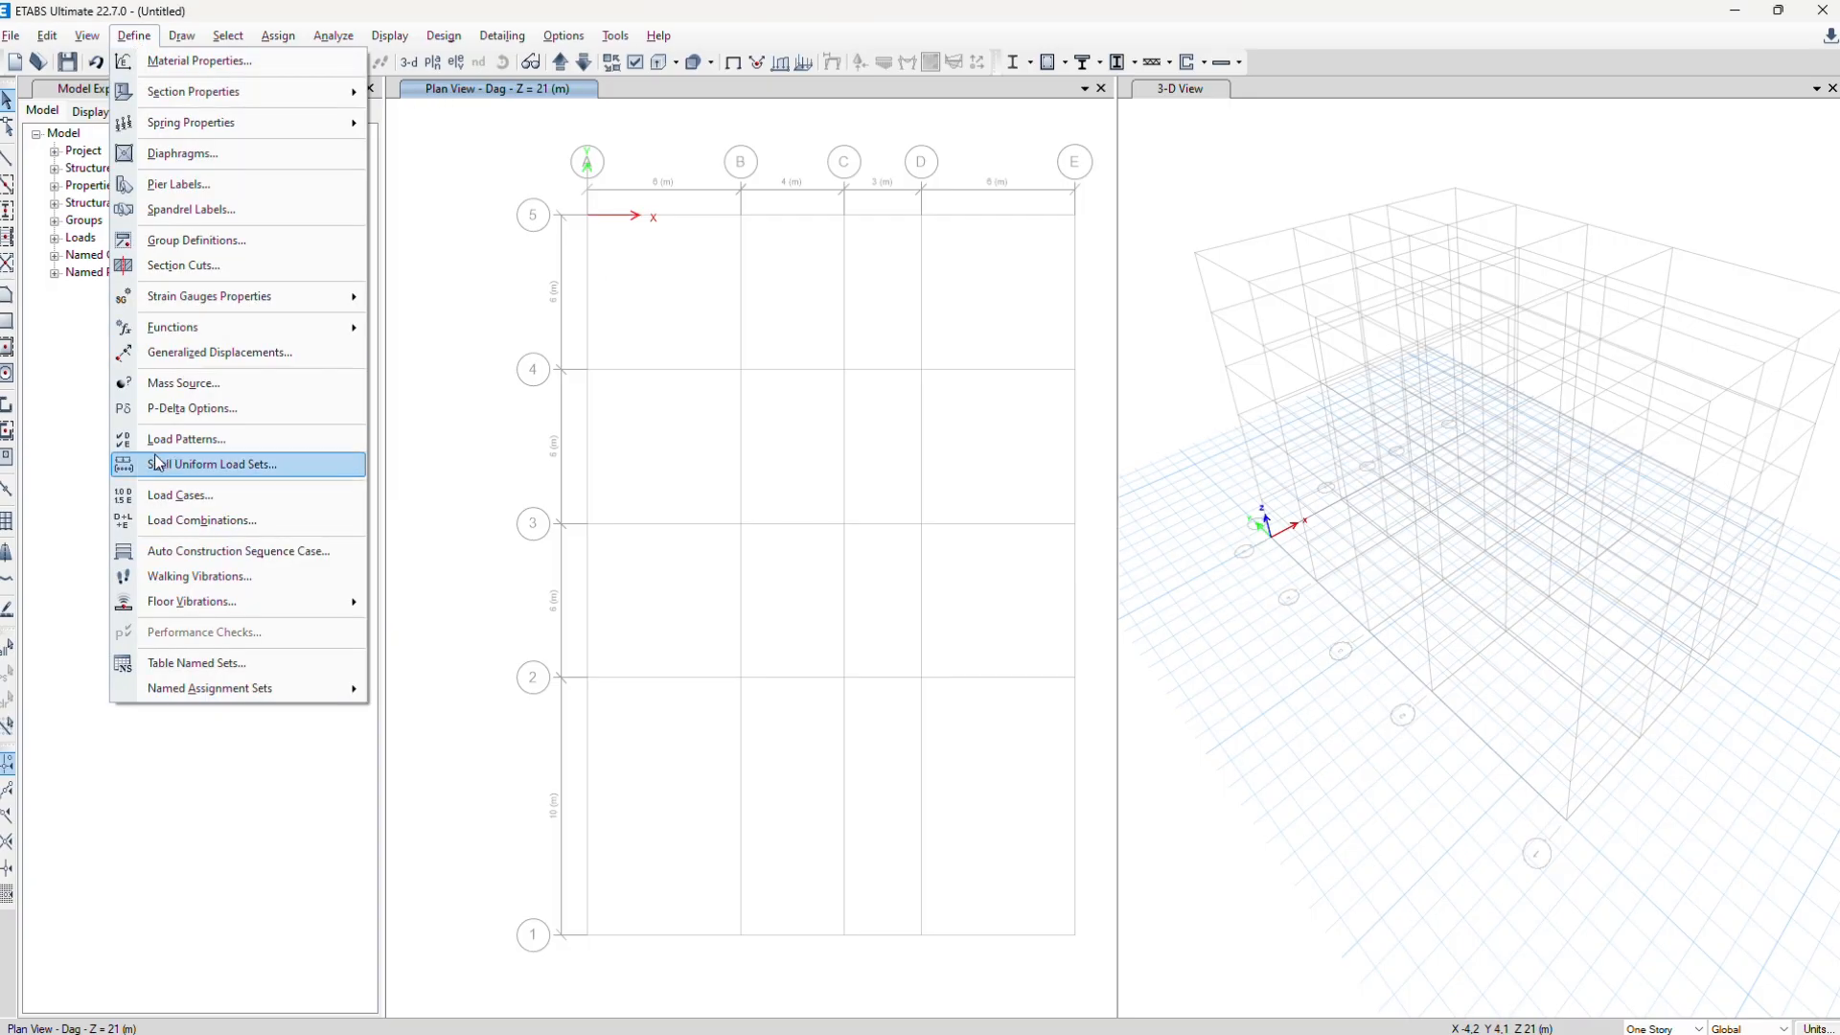
mouse_move(188, 329)
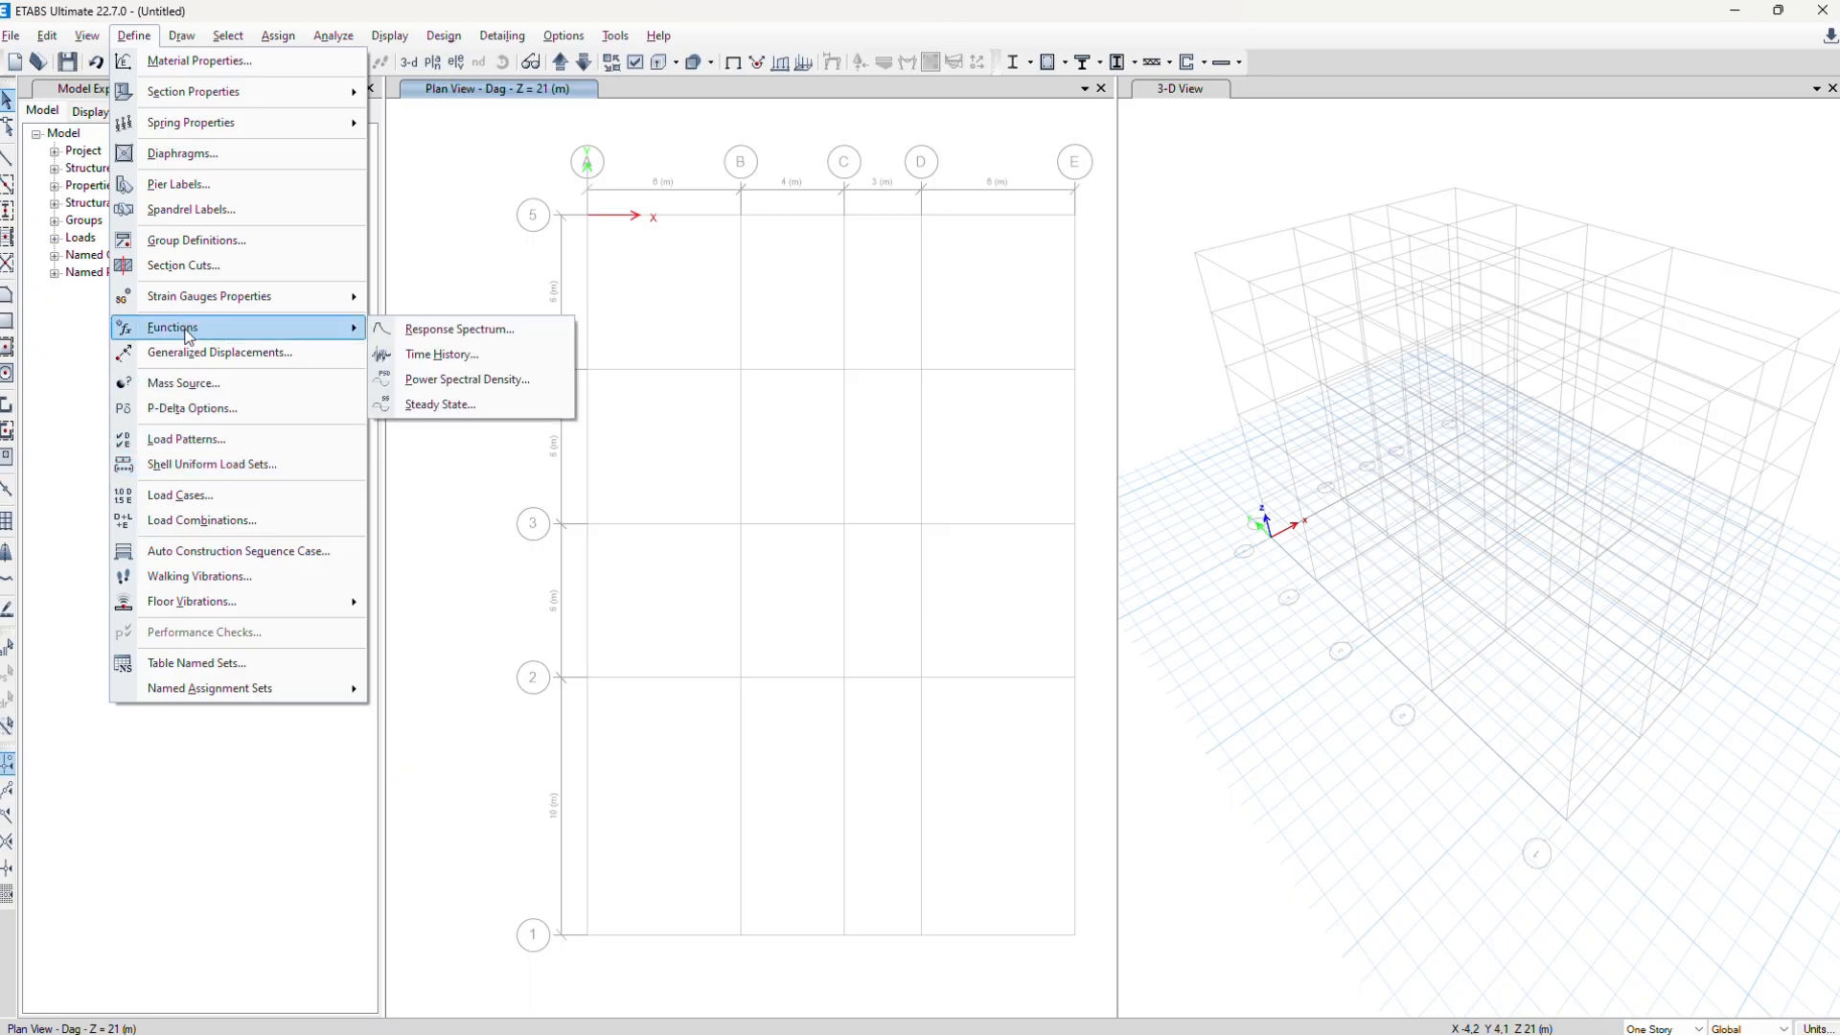
left_click(400, 330)
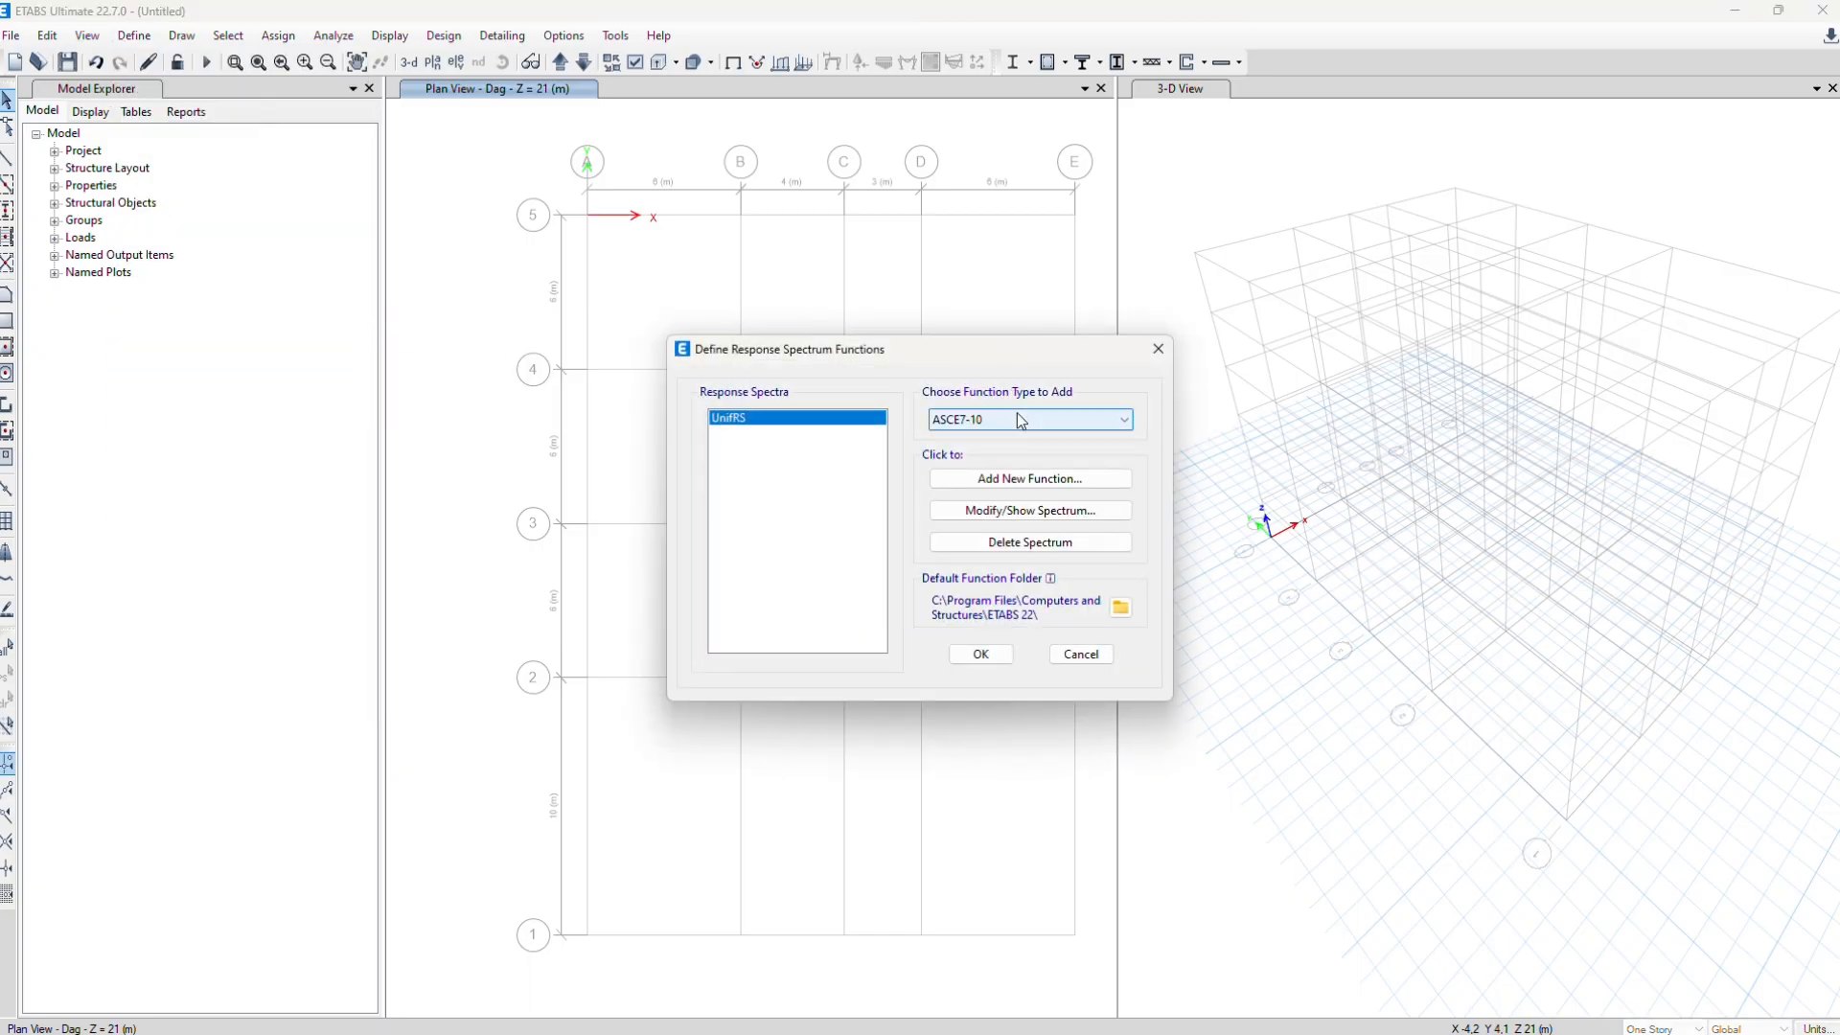
left_click(1020, 420)
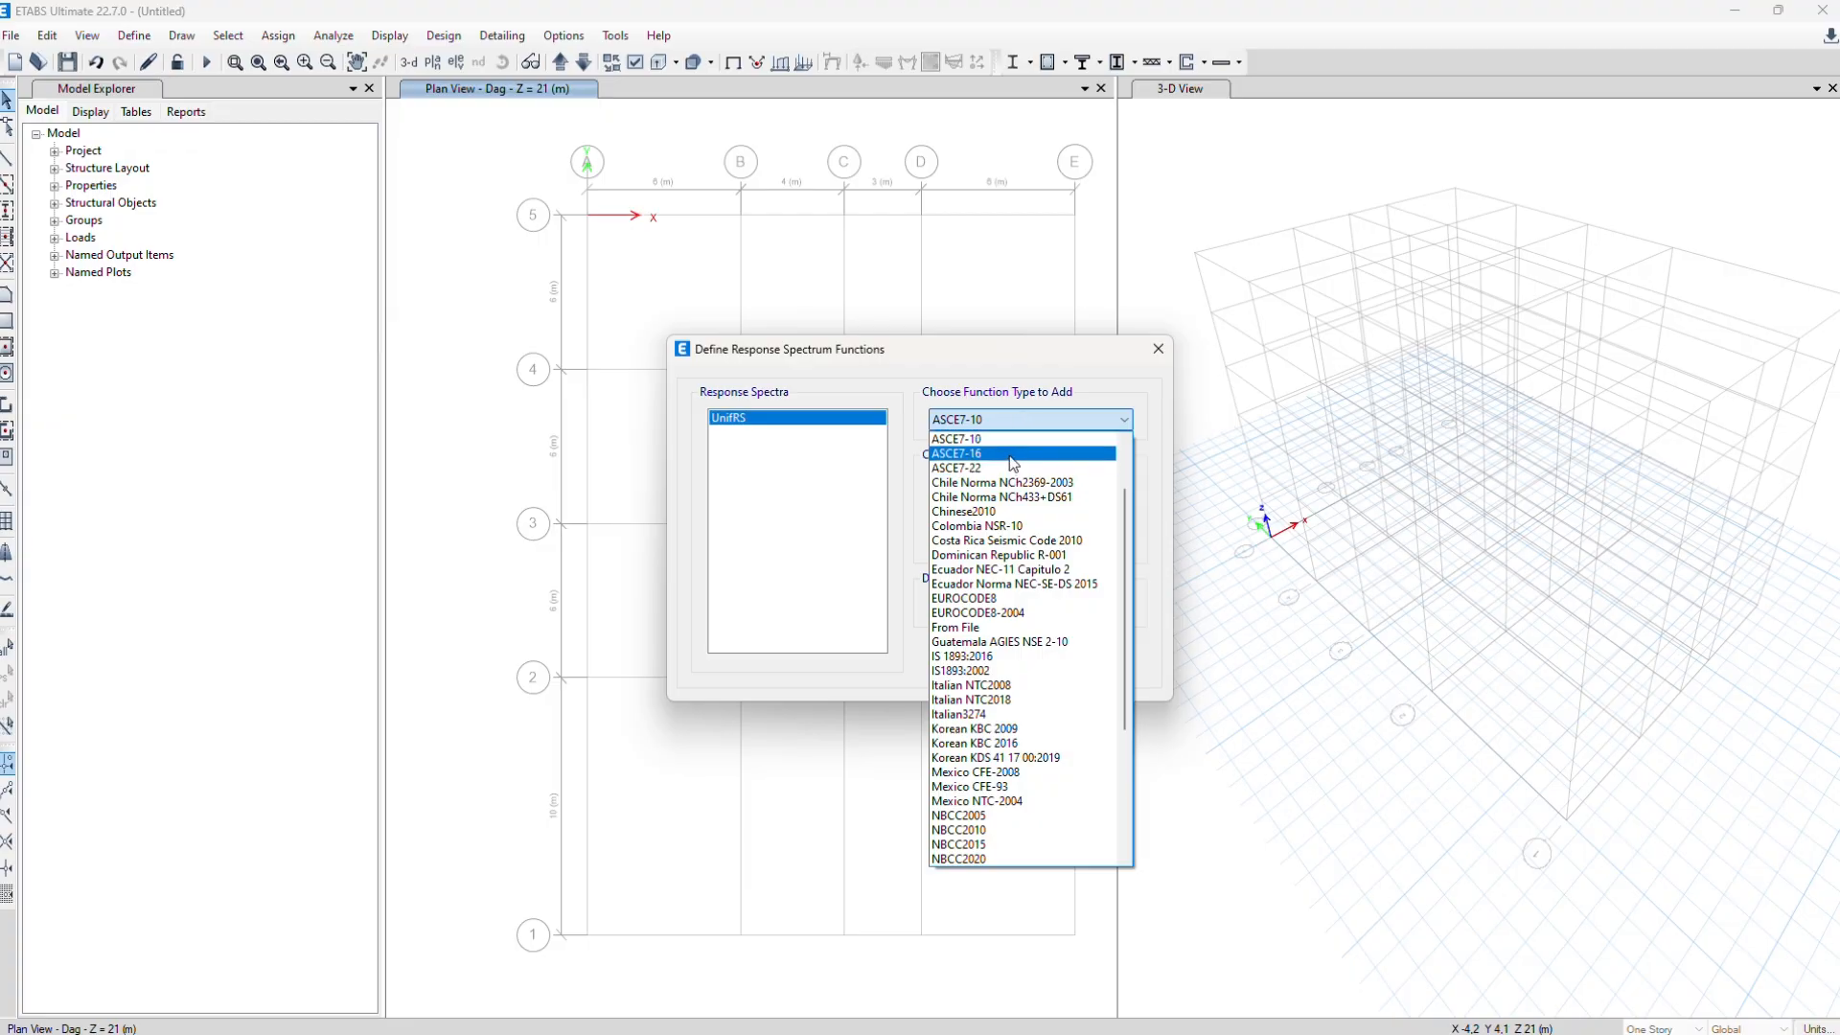
left_click(1010, 454)
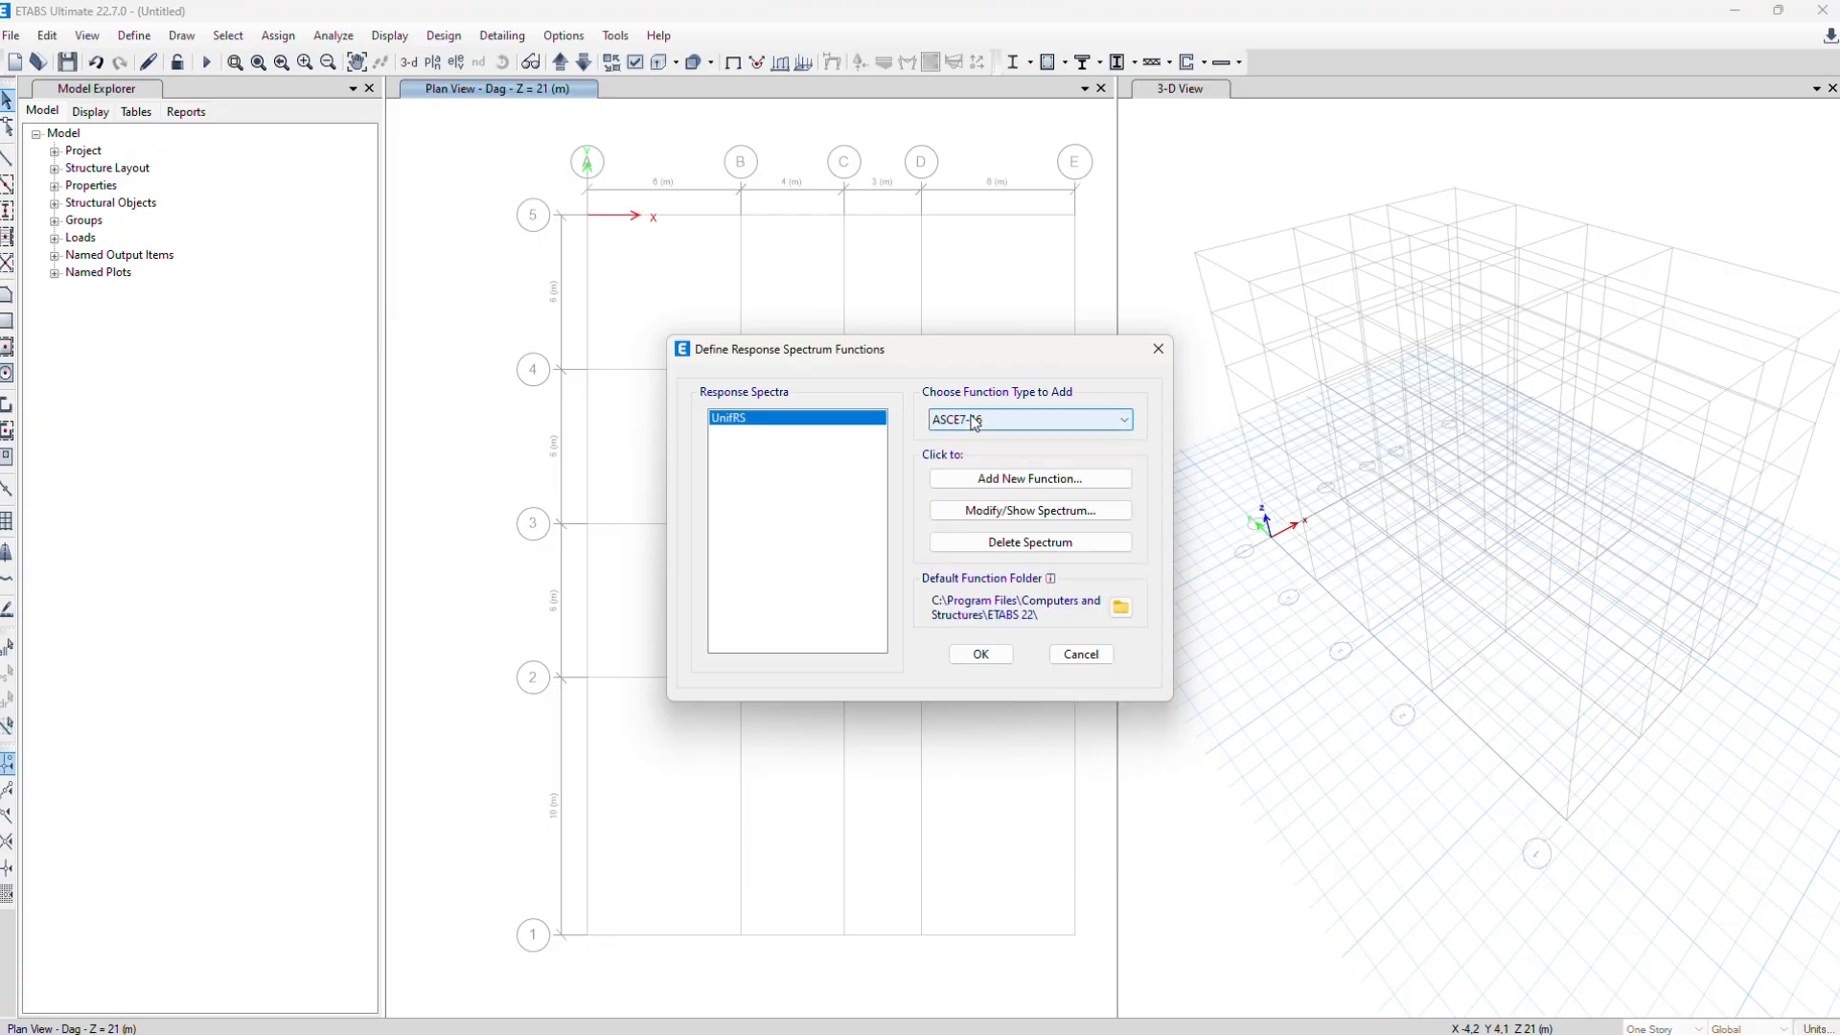
left_click(1015, 486)
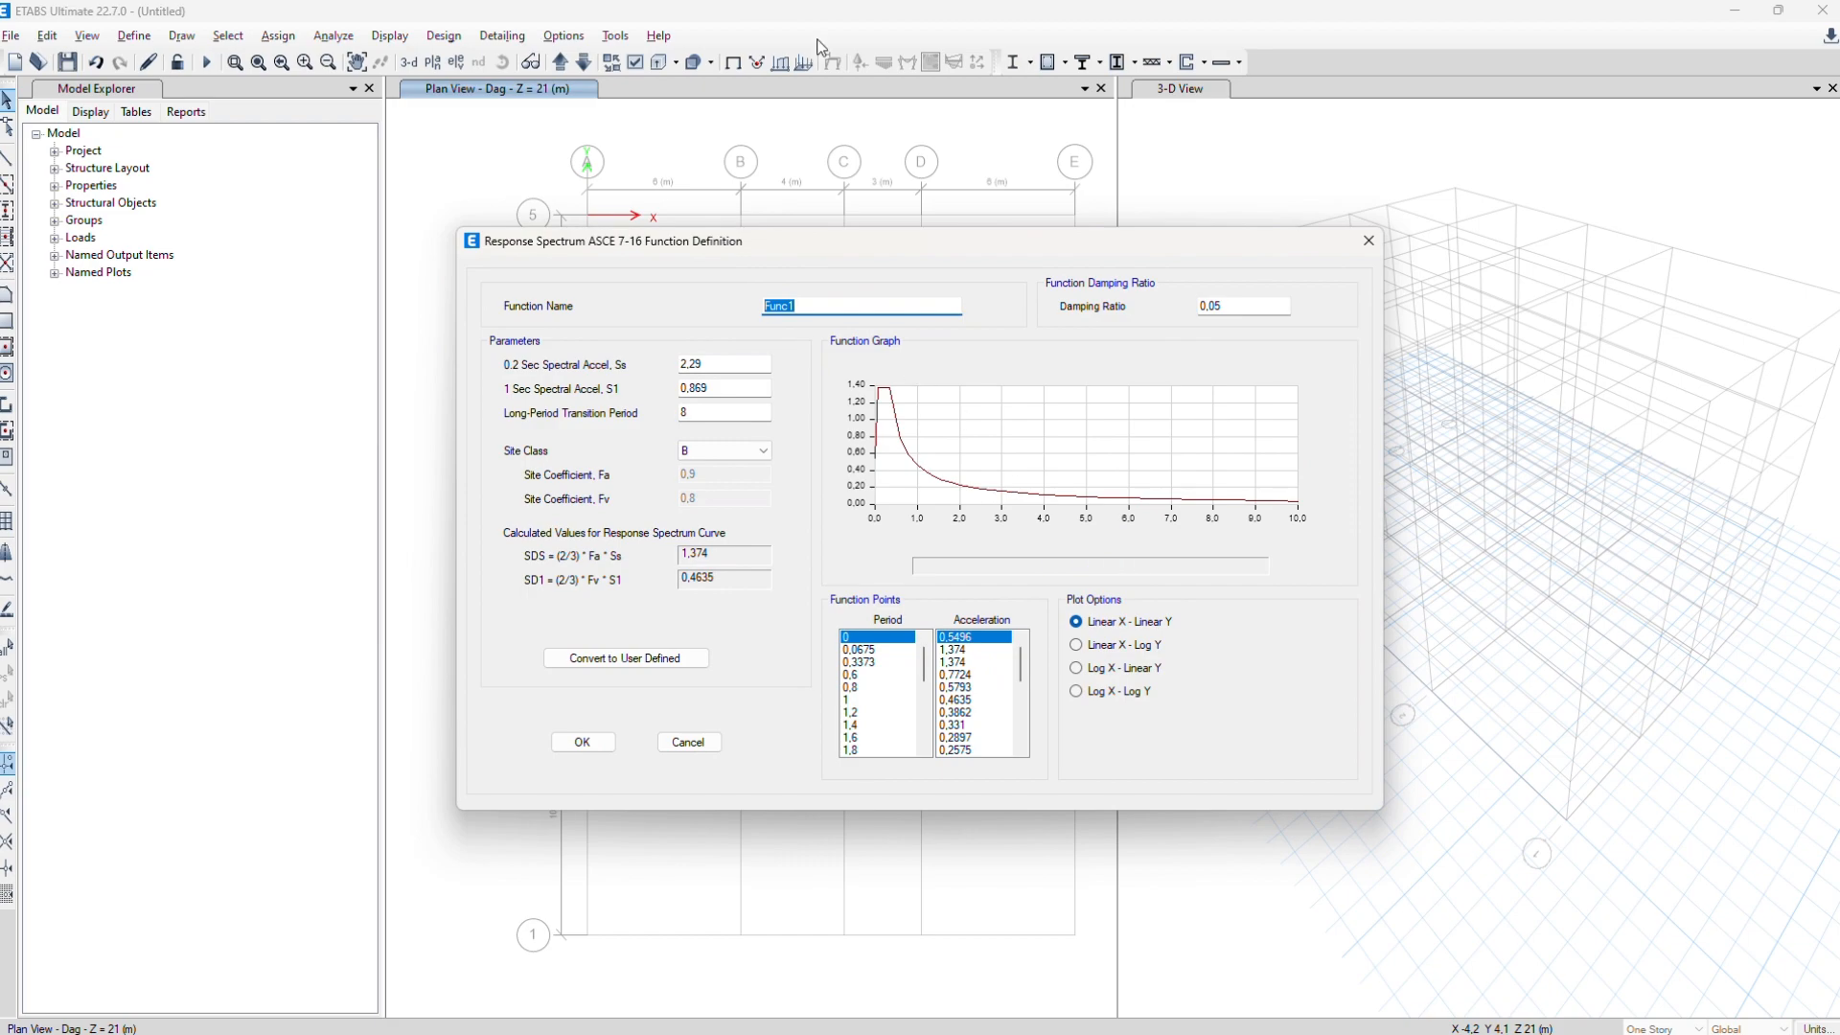
Switch to the browser and open the Desain Spektra Indonesia response spectrum results page
key("alt+Tab")
key("alt+Tab")
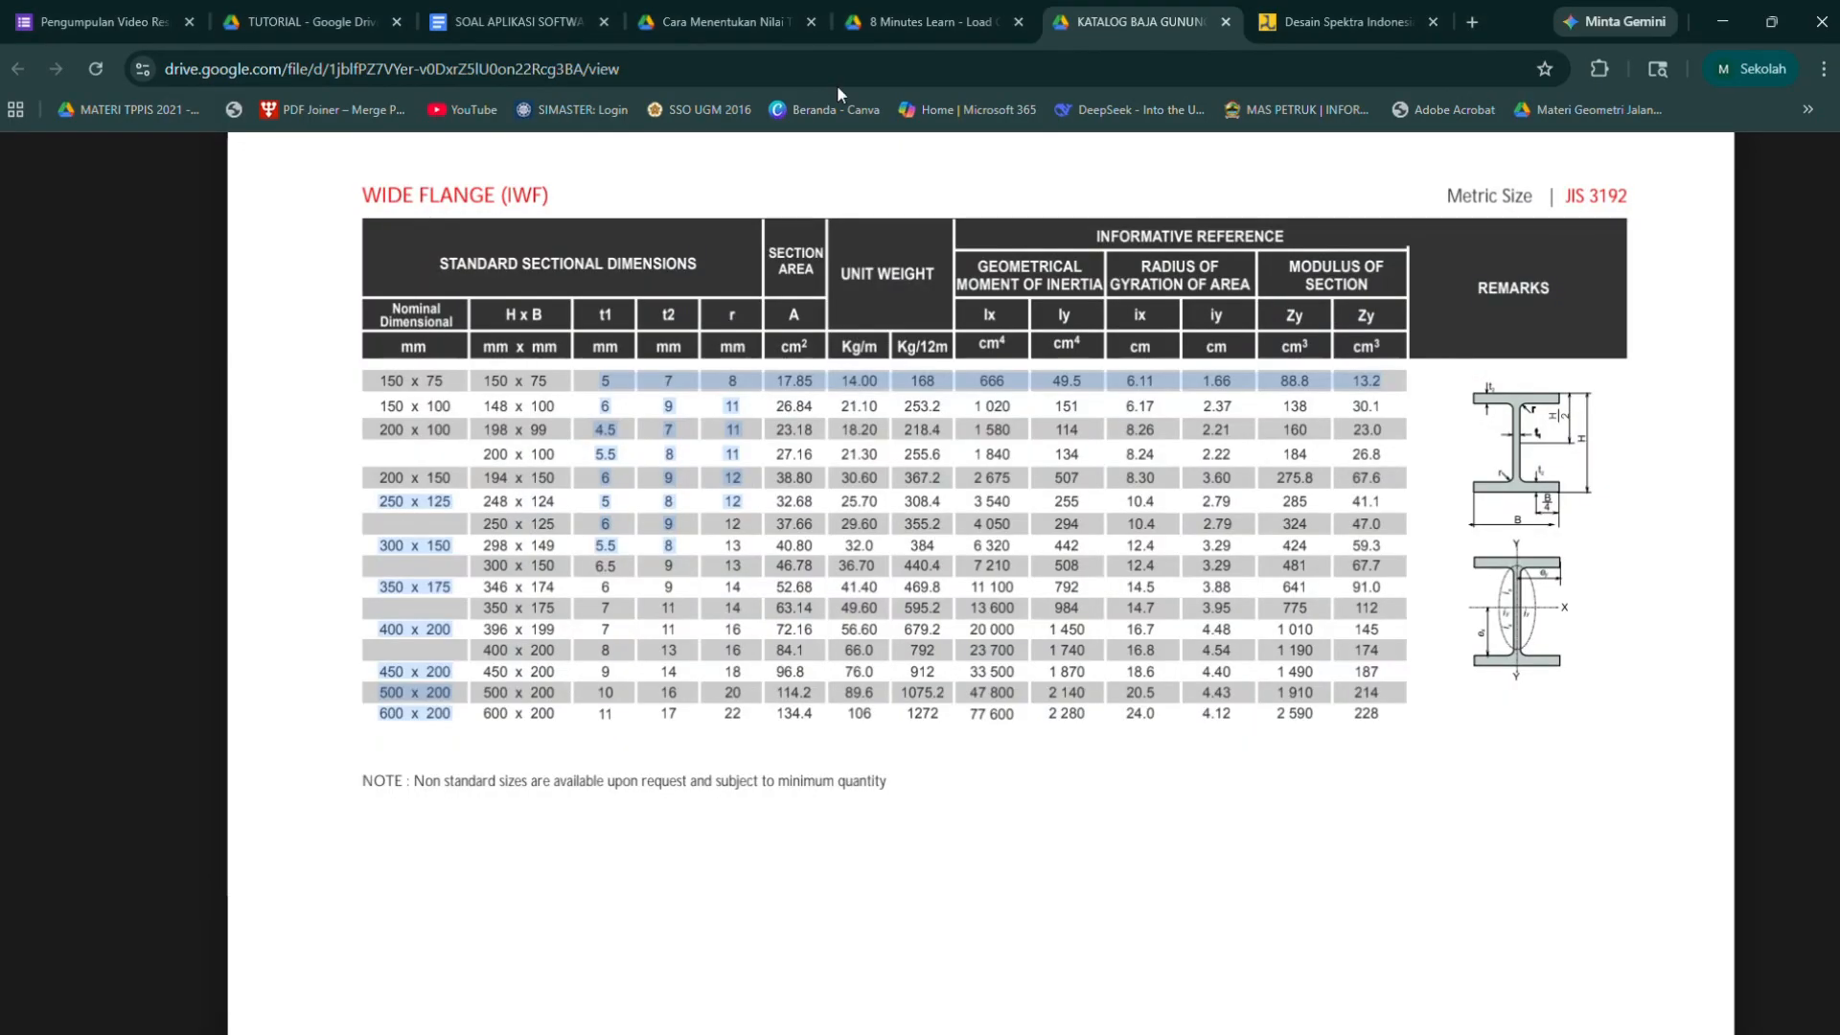
left_click(1304, 38)
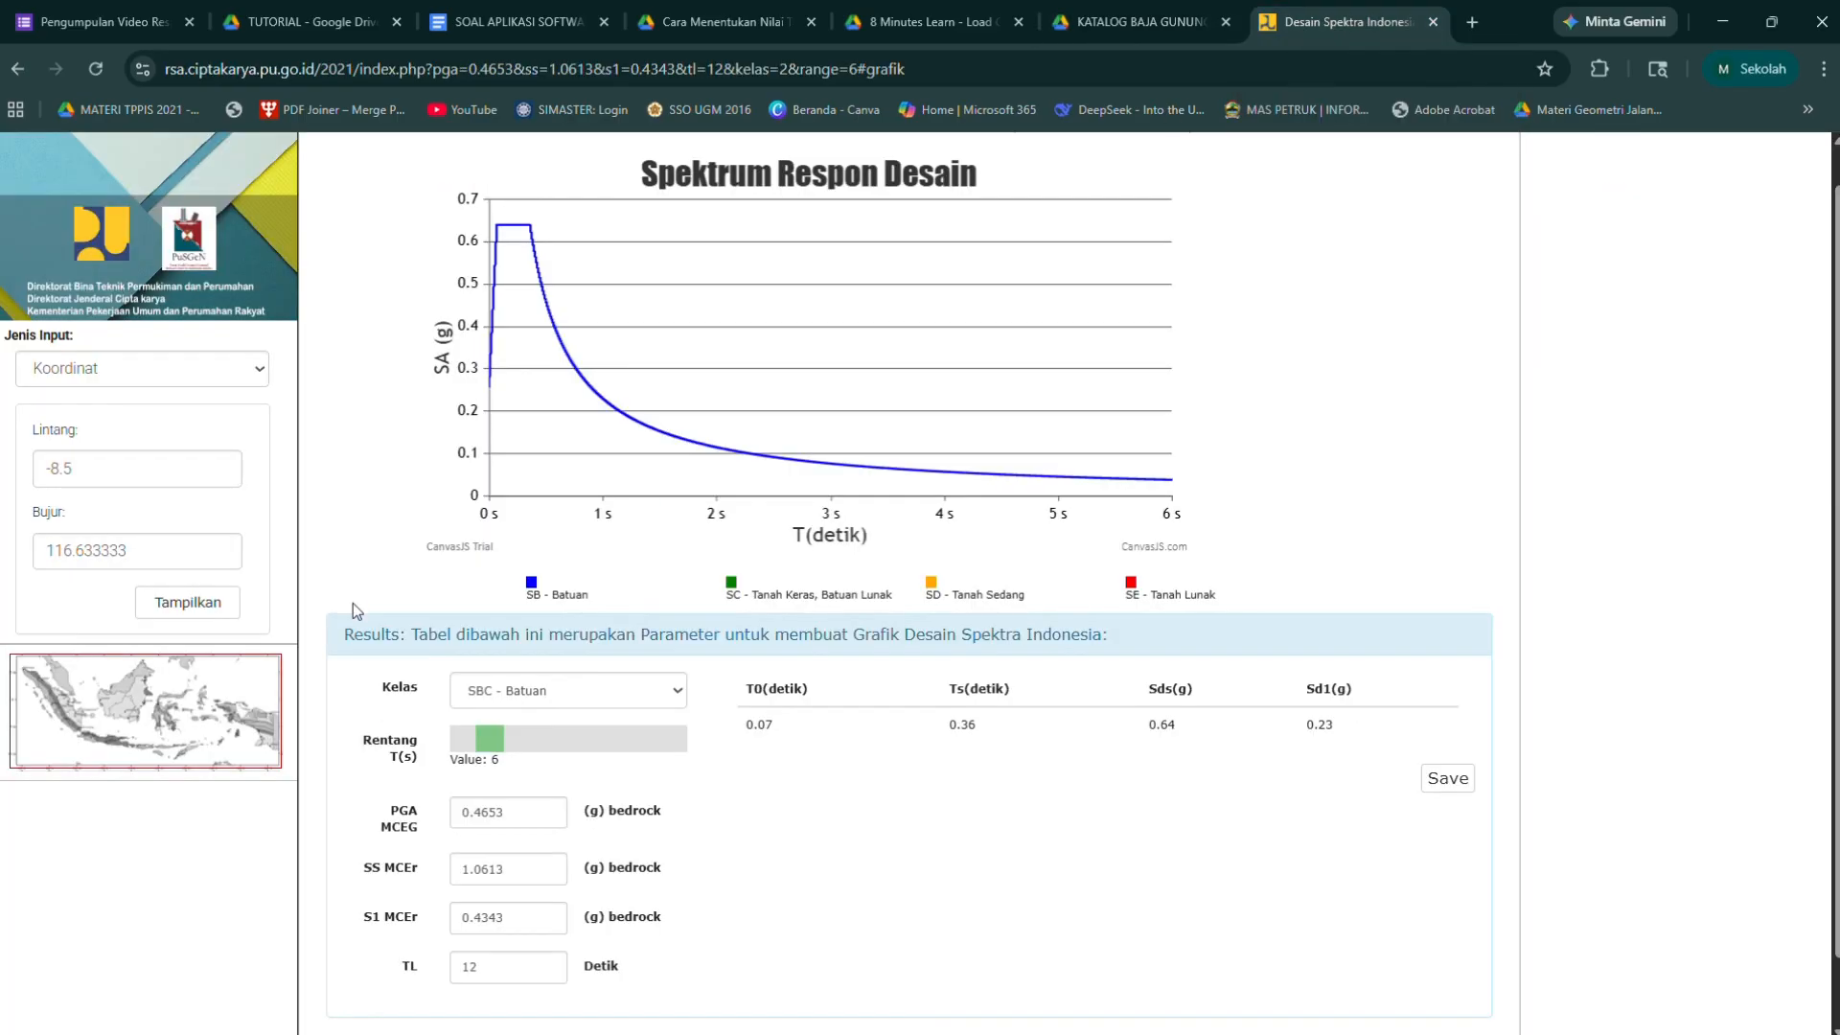
scroll(351, 627, "up", 1)
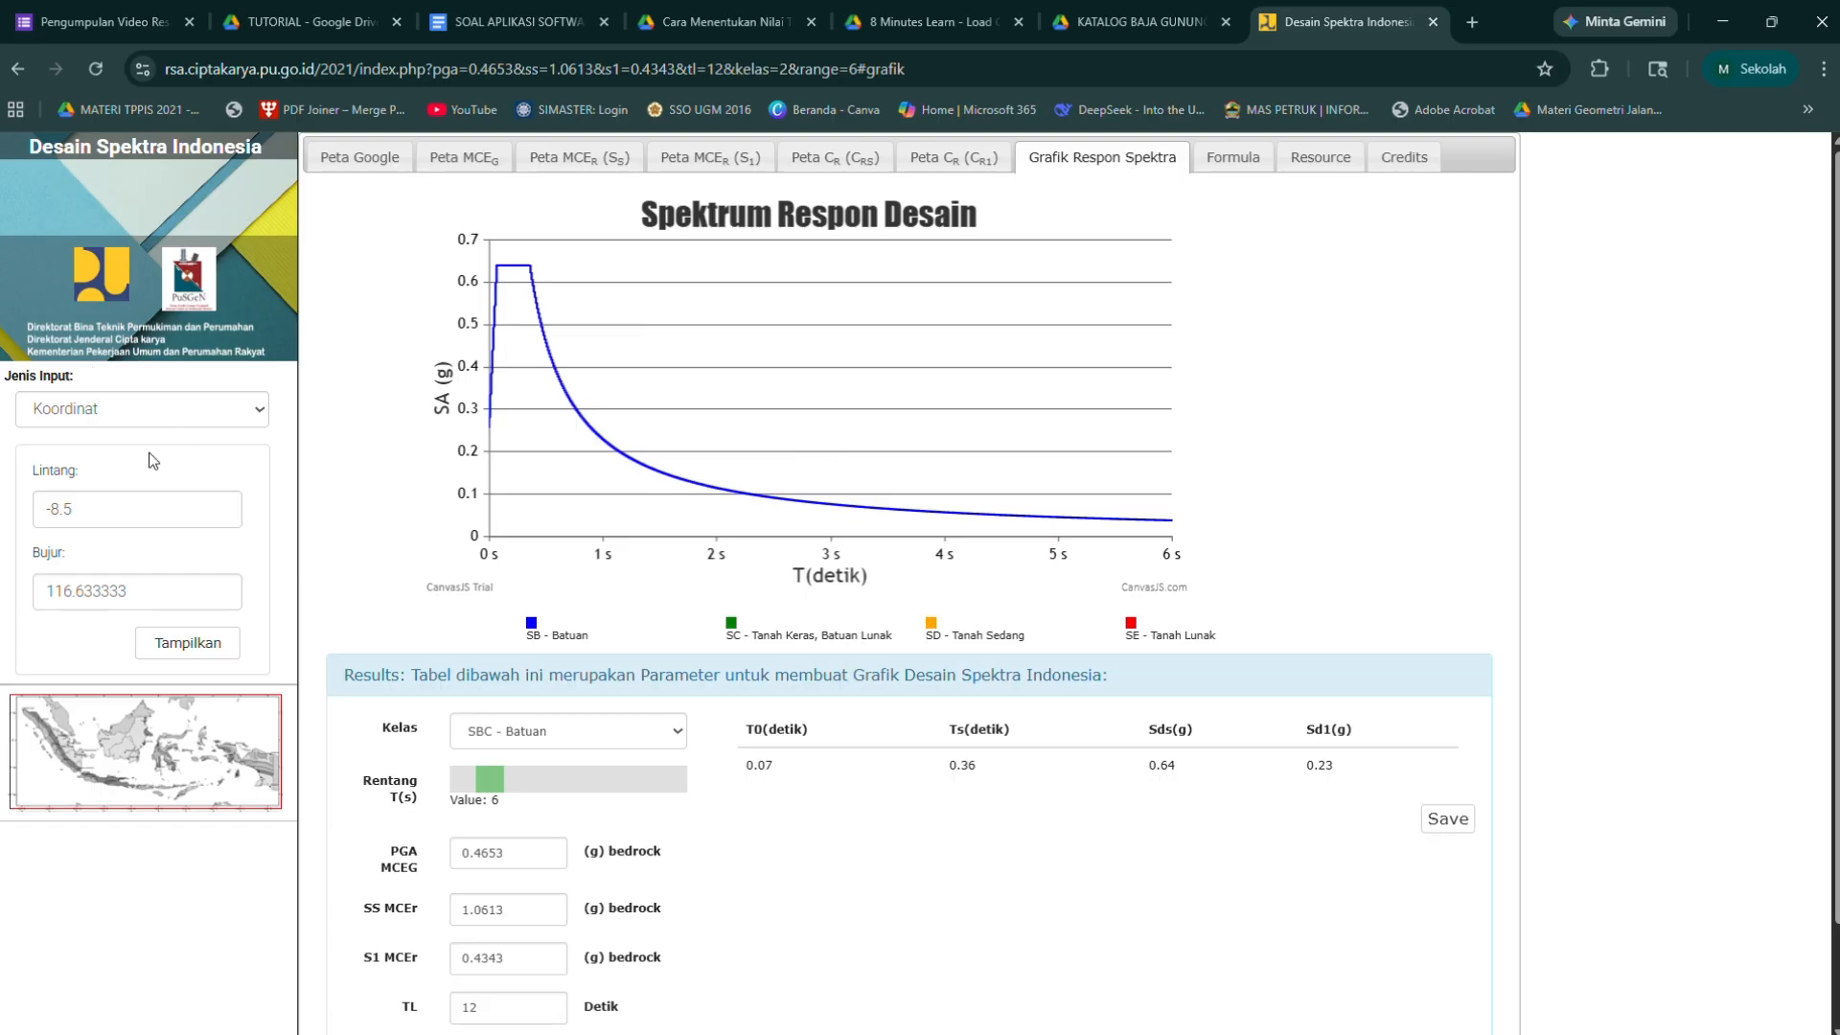
Try to look up the seismic data by city name for Lombok instead of by coordinates
left_click(133, 420)
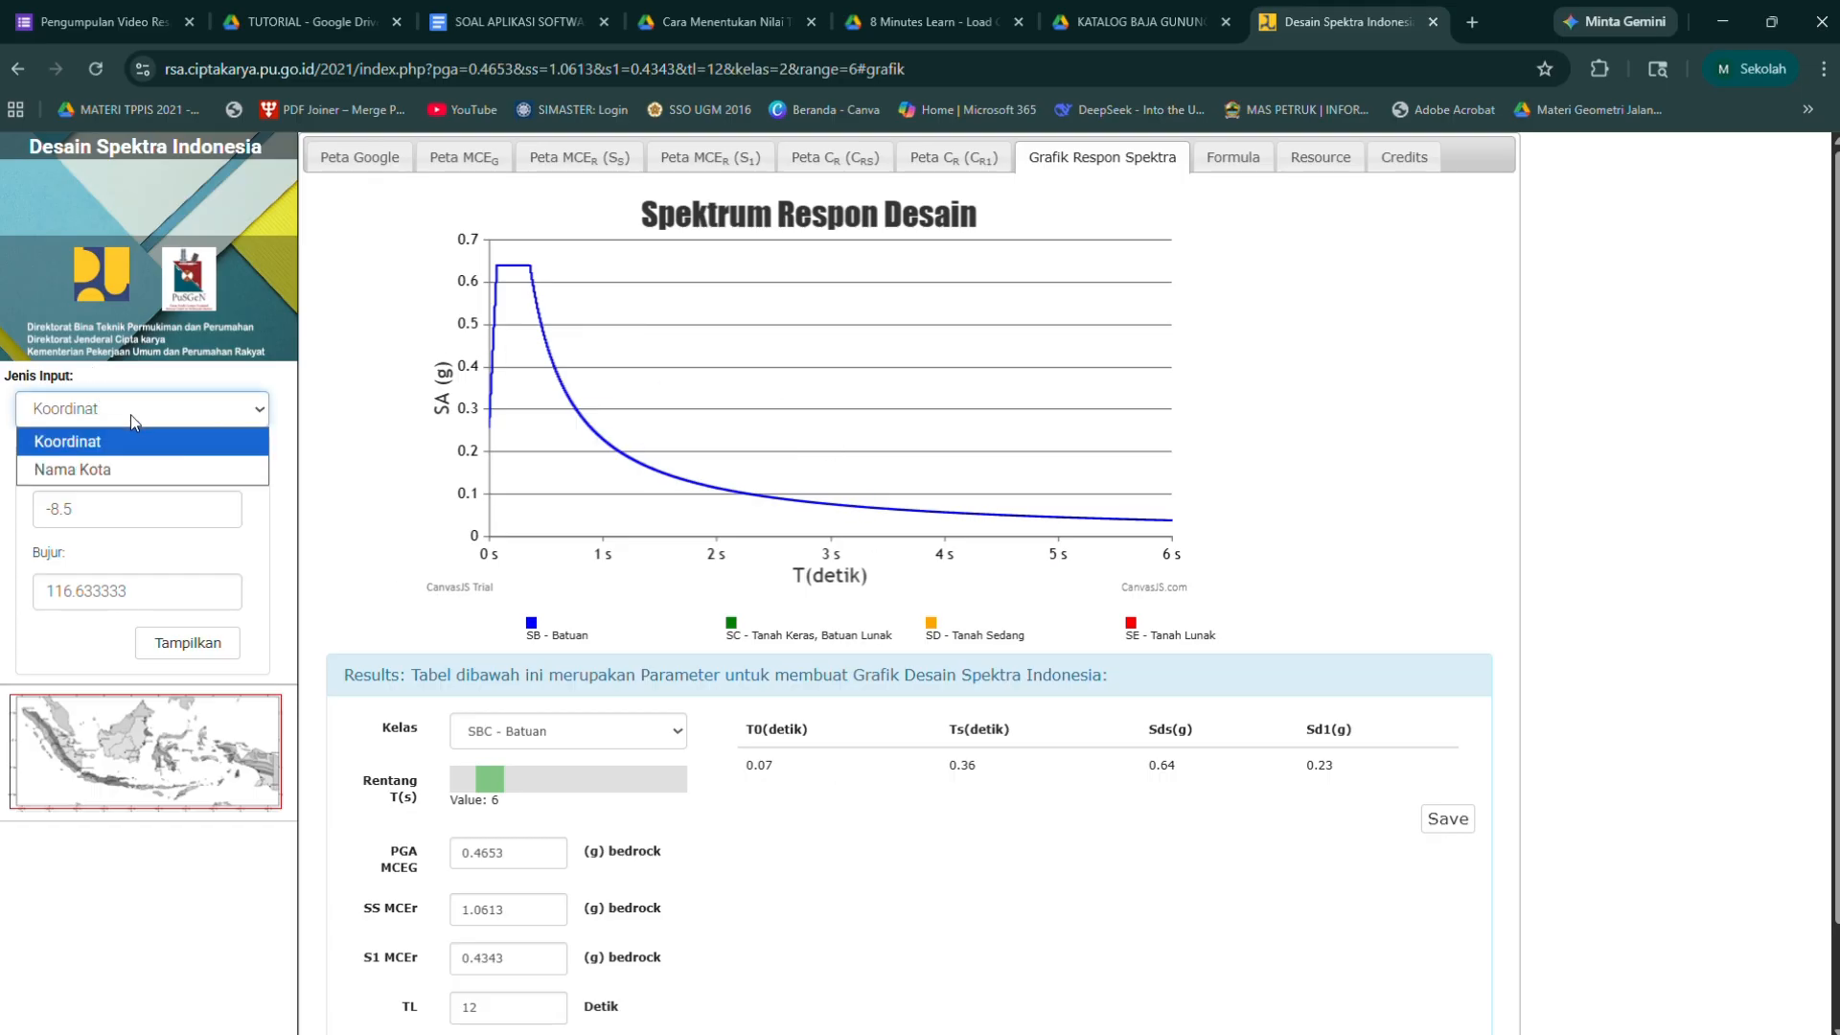
left_click(96, 464)
left_click(239, 508)
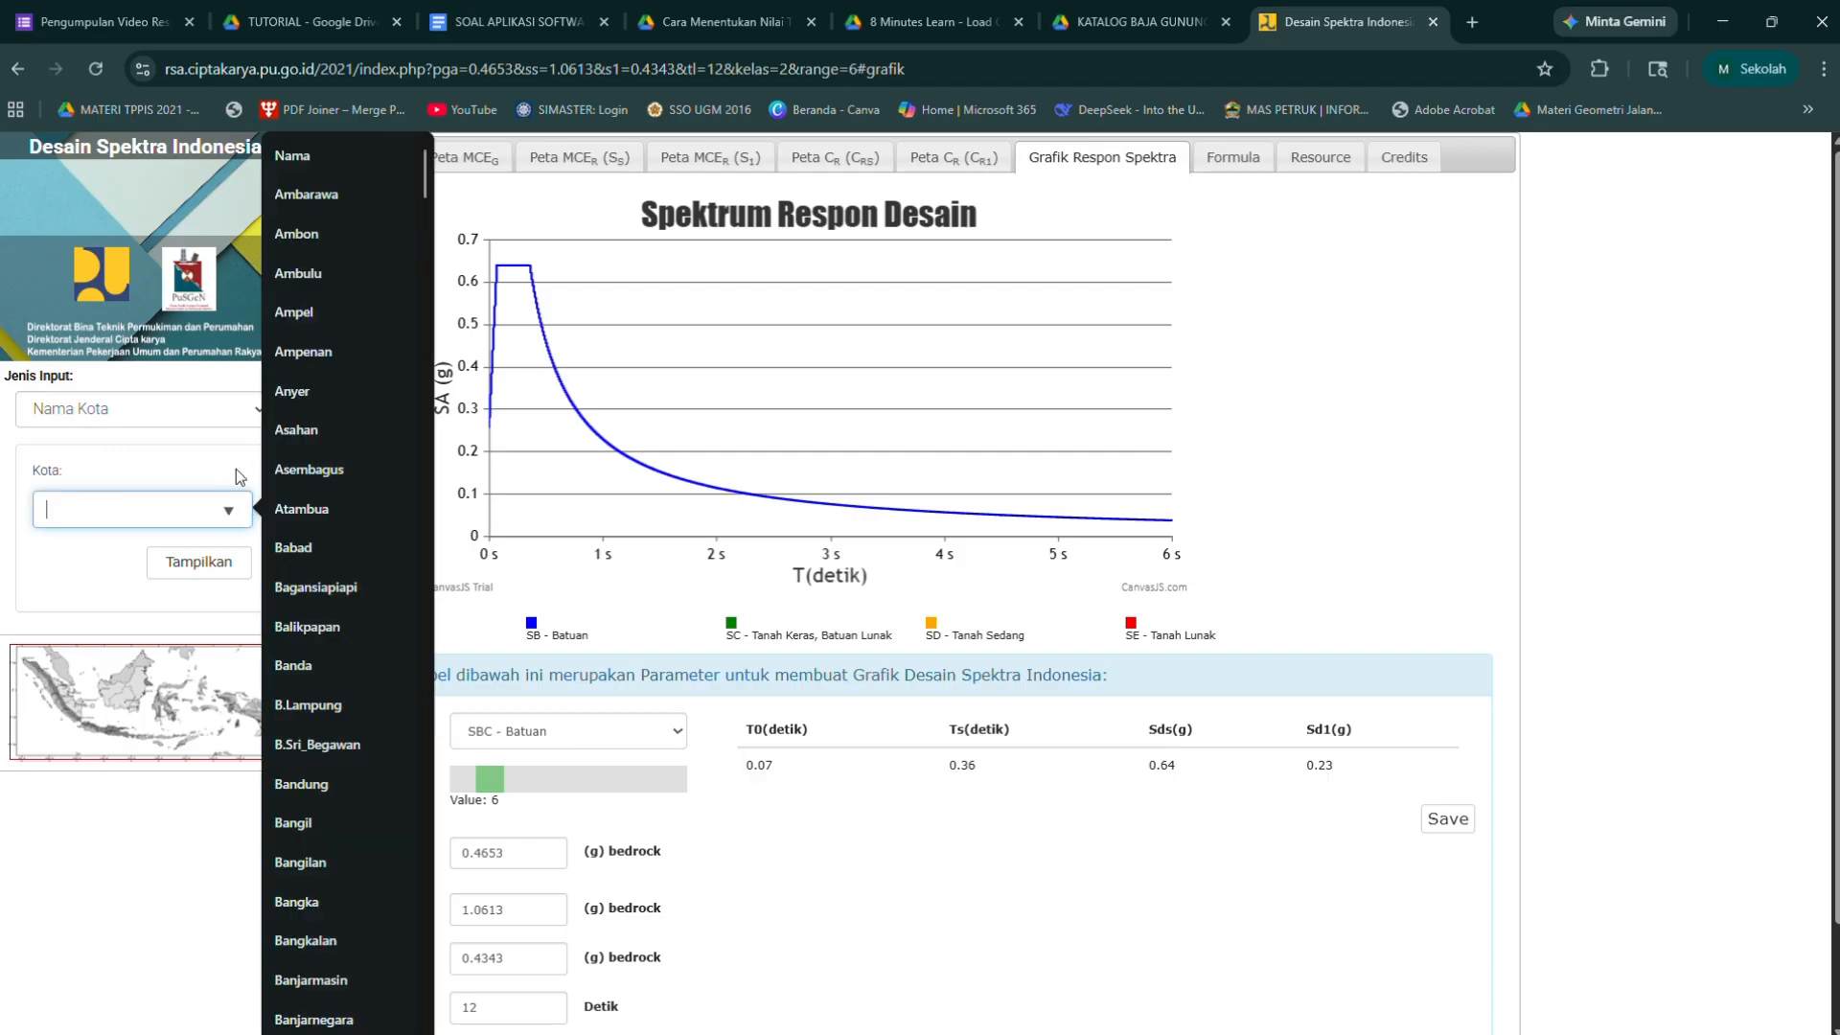
type("Lom")
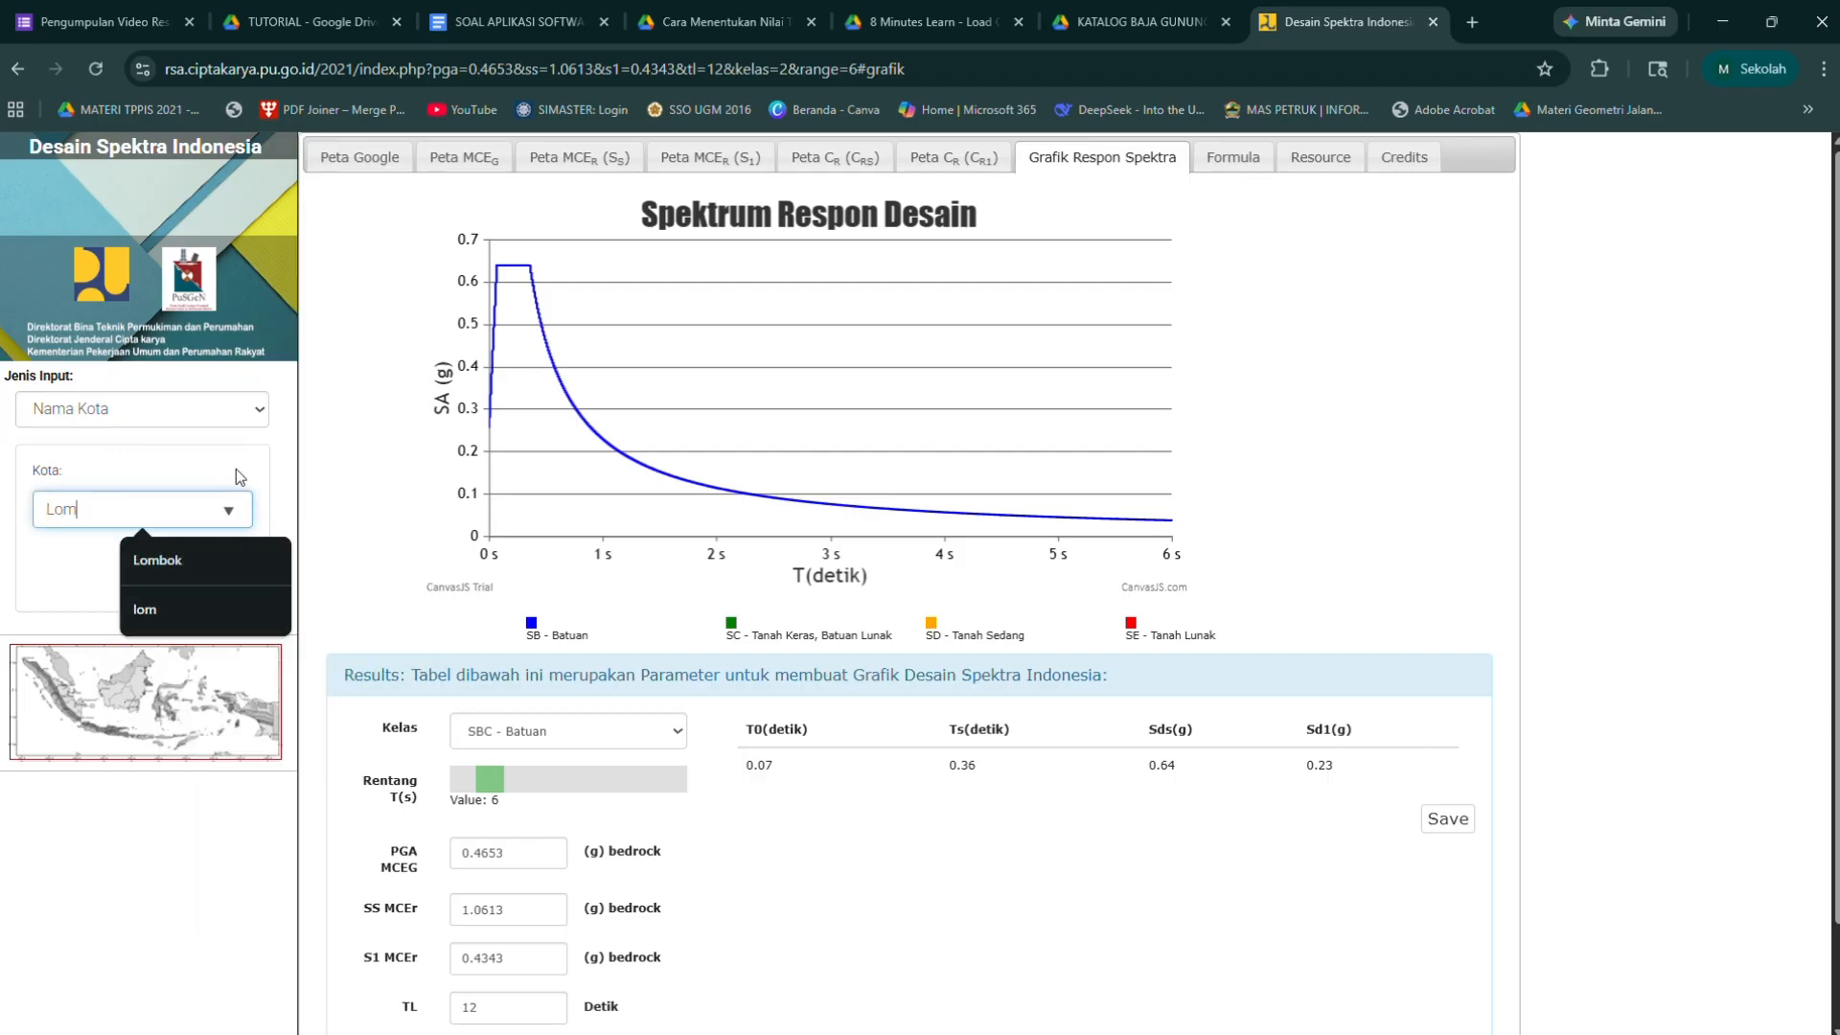
left_click(217, 560)
left_click(199, 562)
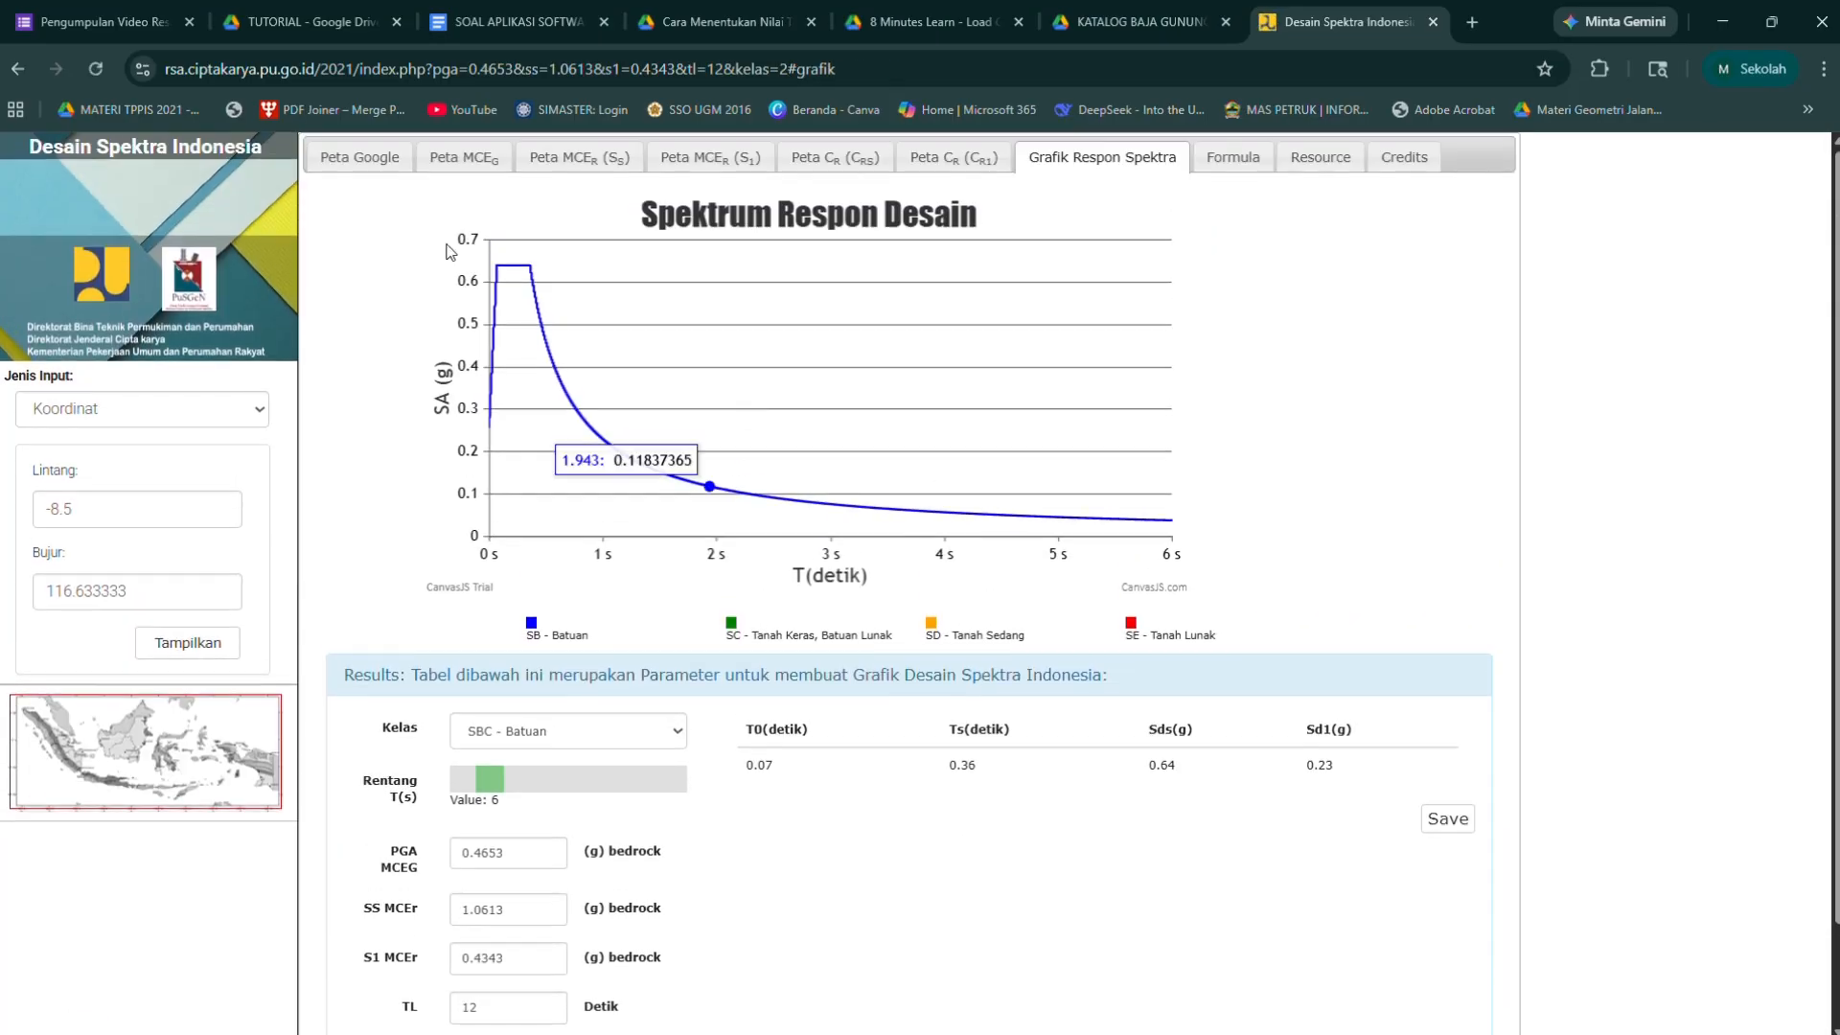
Examine the site class options and the SS, S1 and TL parameters of the design spectrum
scroll(554, 692, "down", 1)
left_click(638, 618)
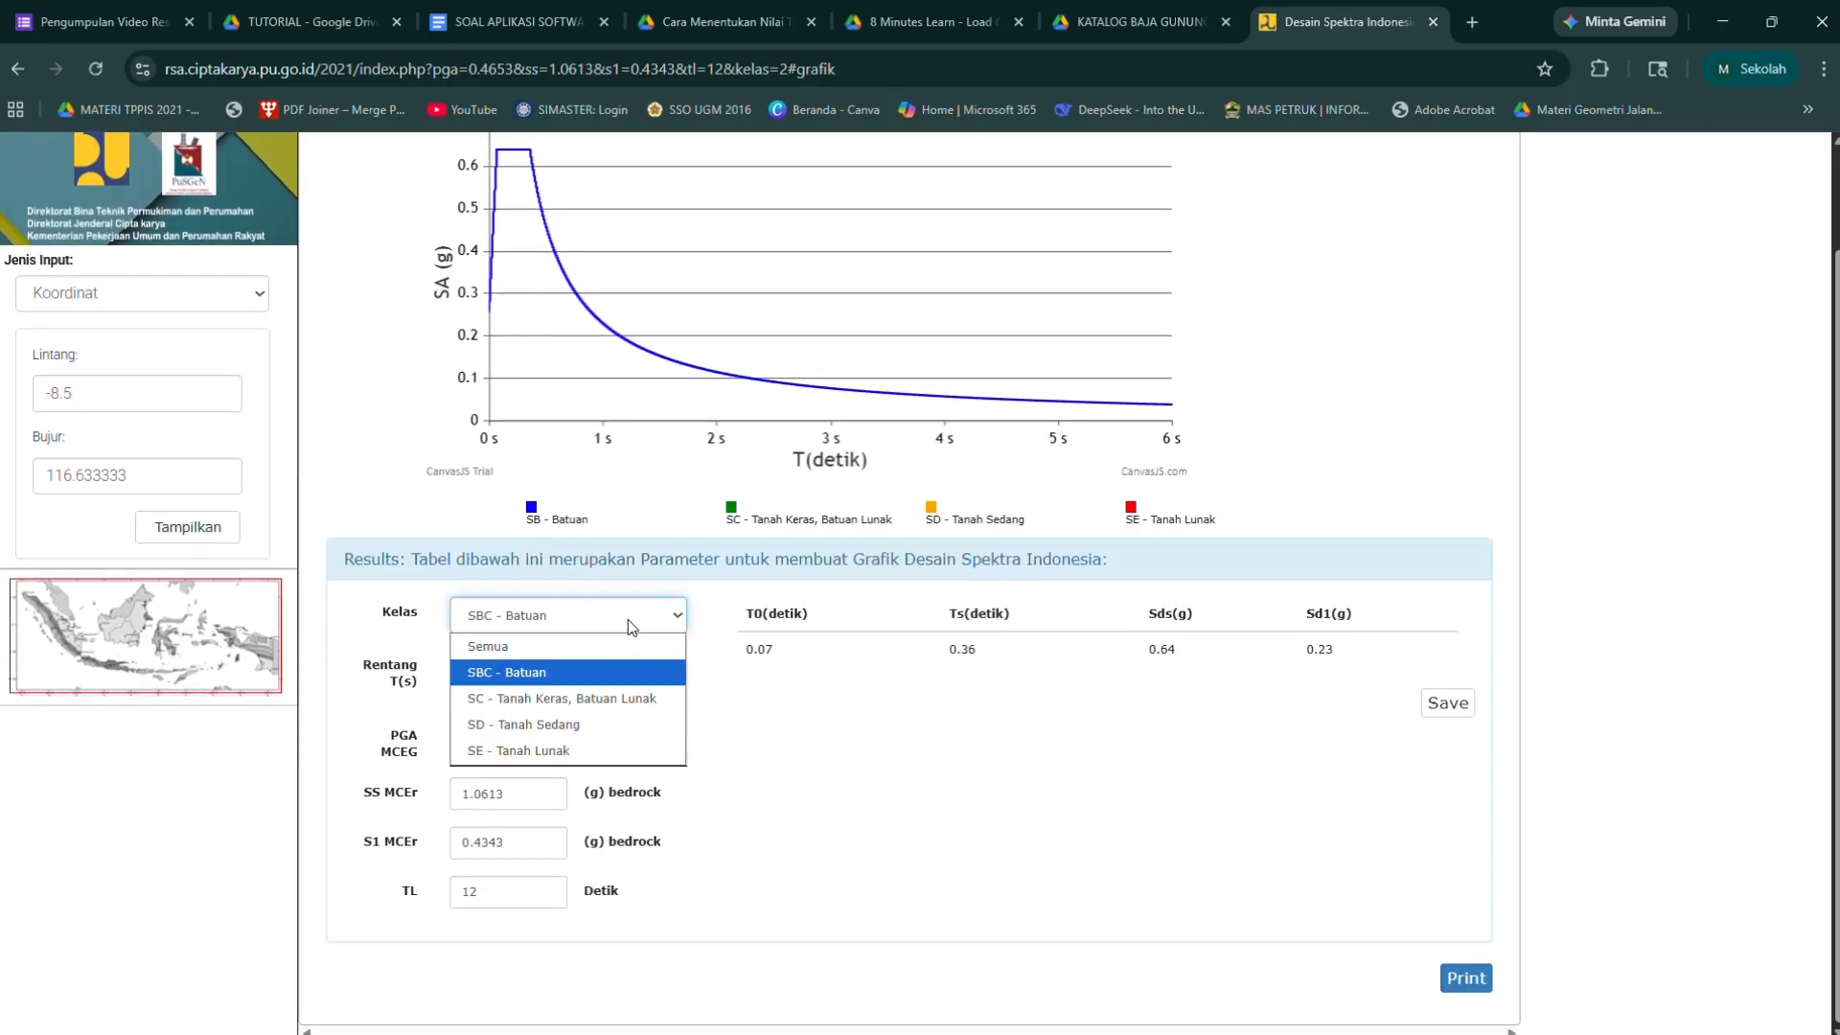
left_click(632, 627)
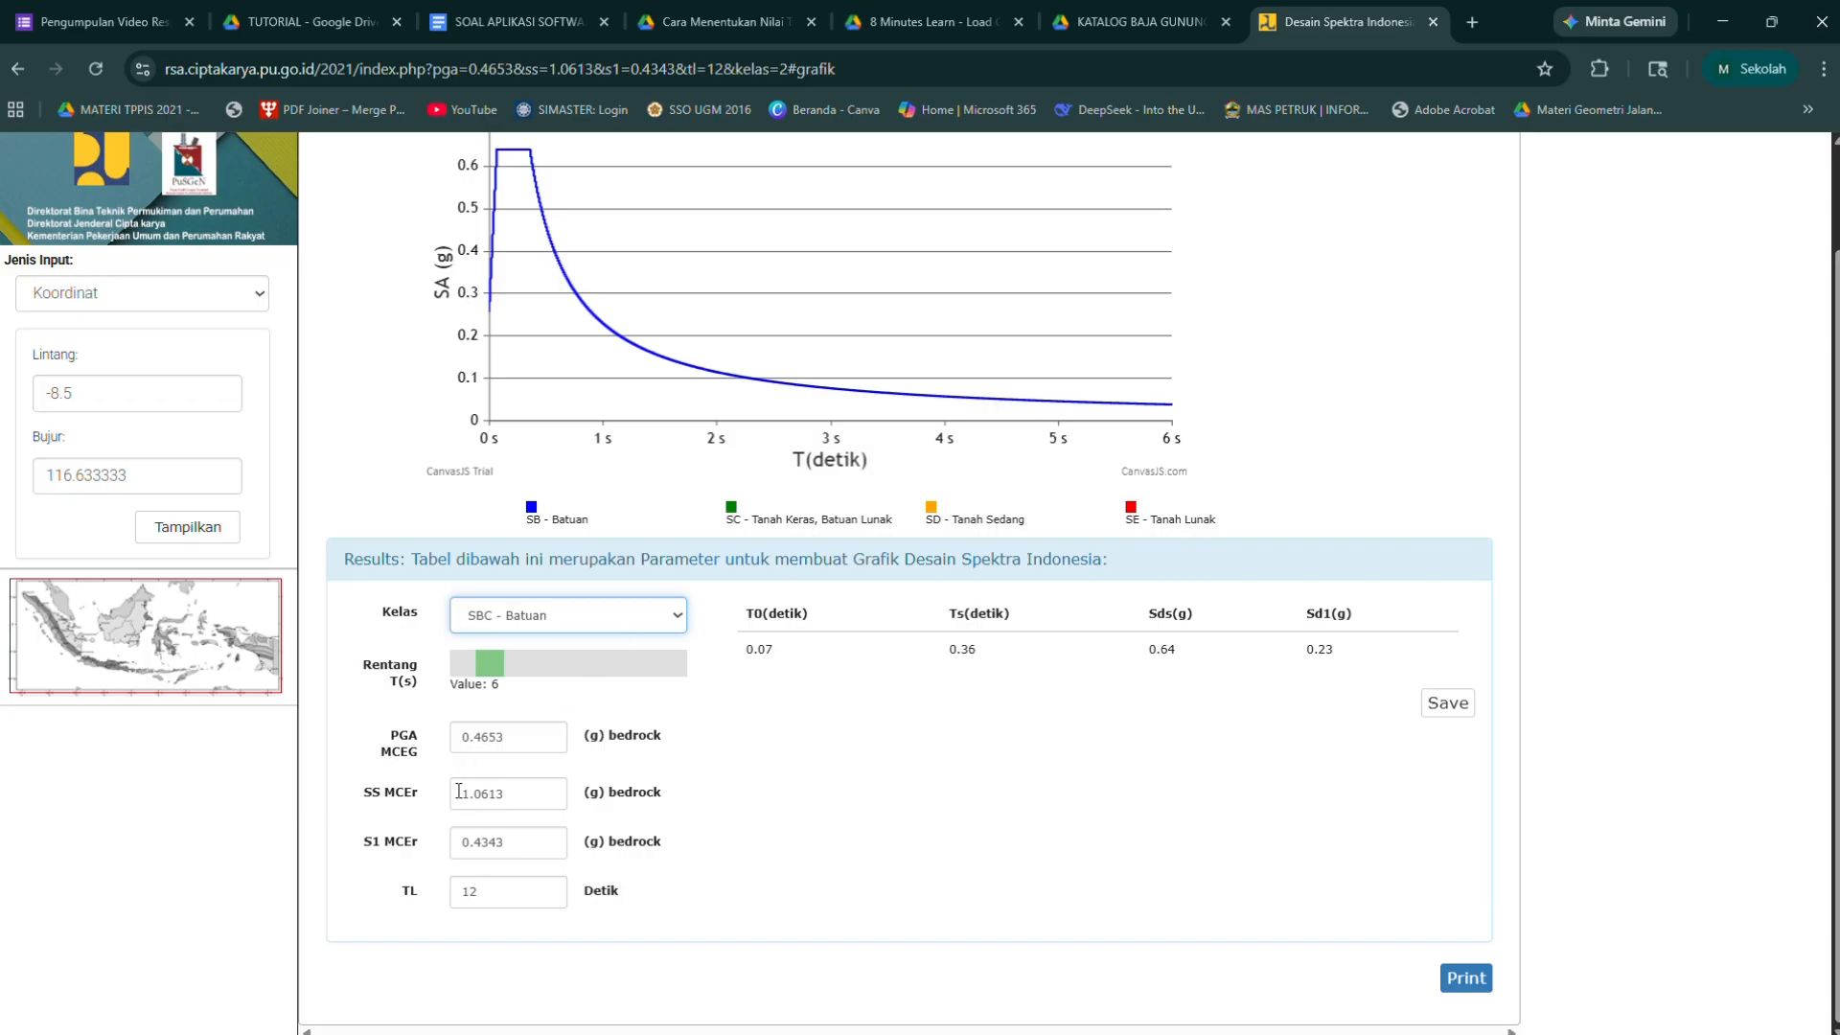
left_click_drag(458, 792, 523, 788)
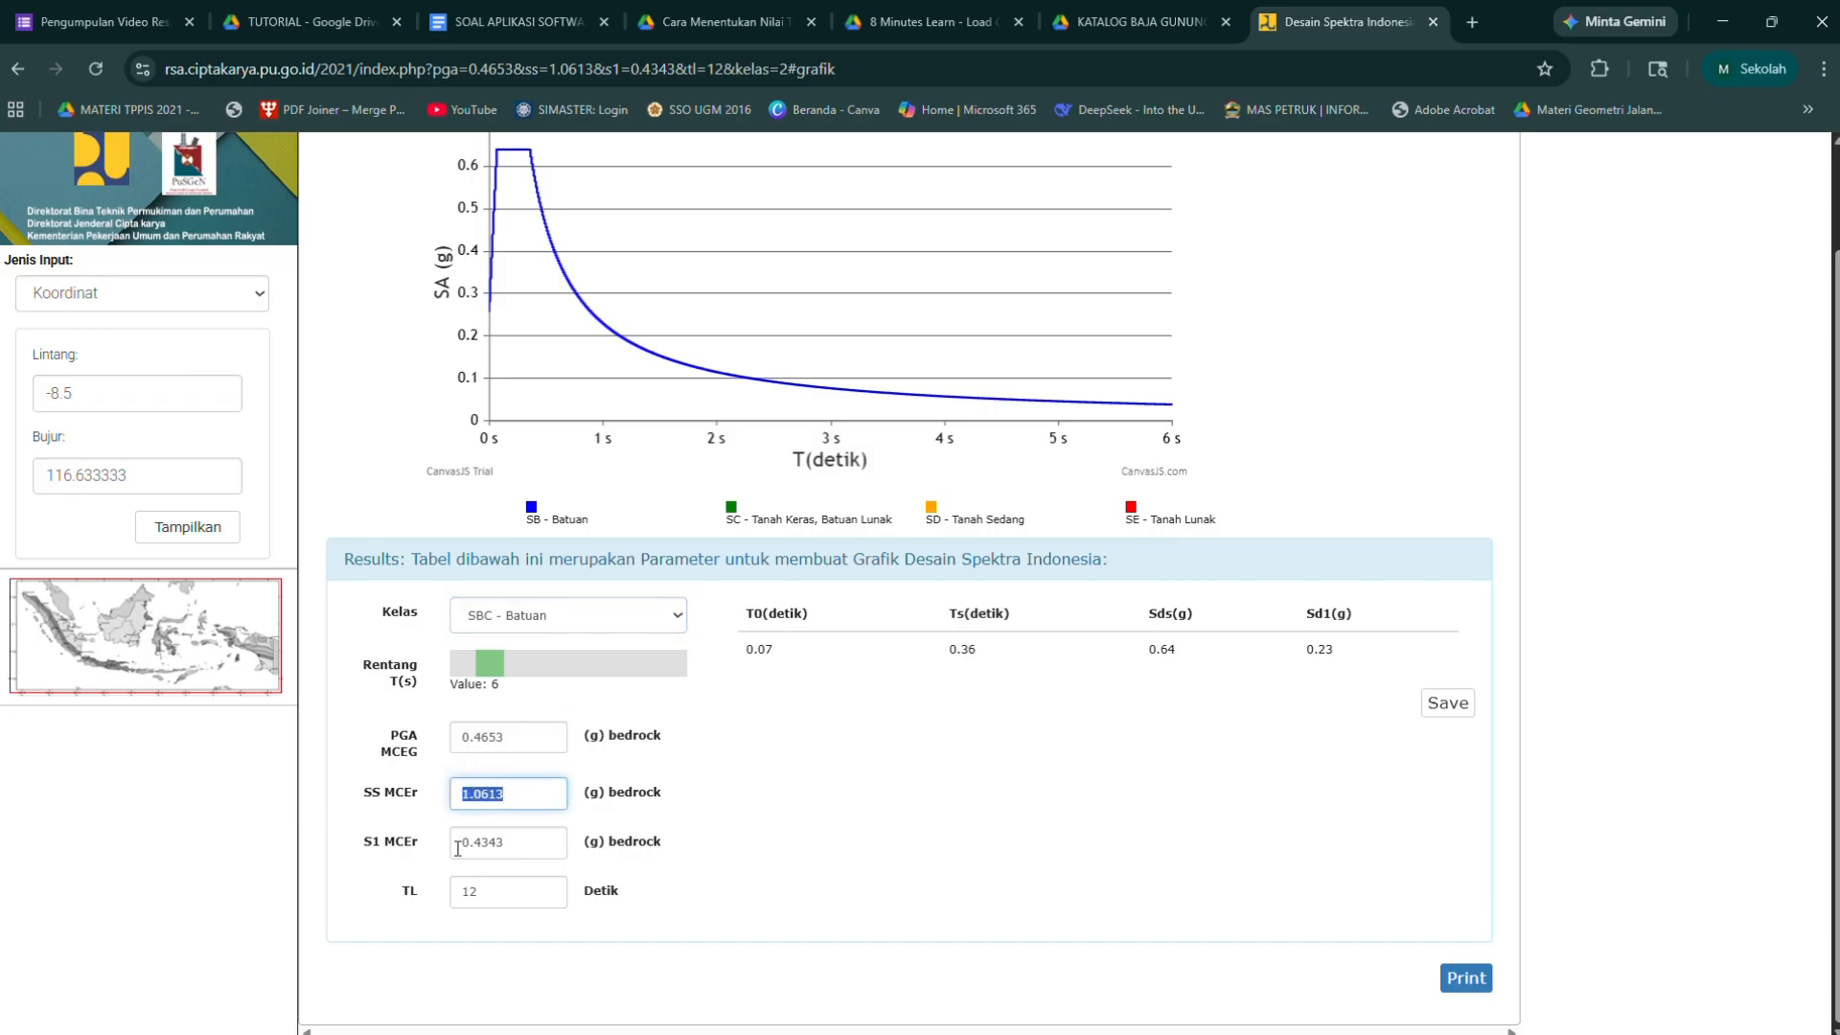
left_click_drag(458, 848, 487, 893)
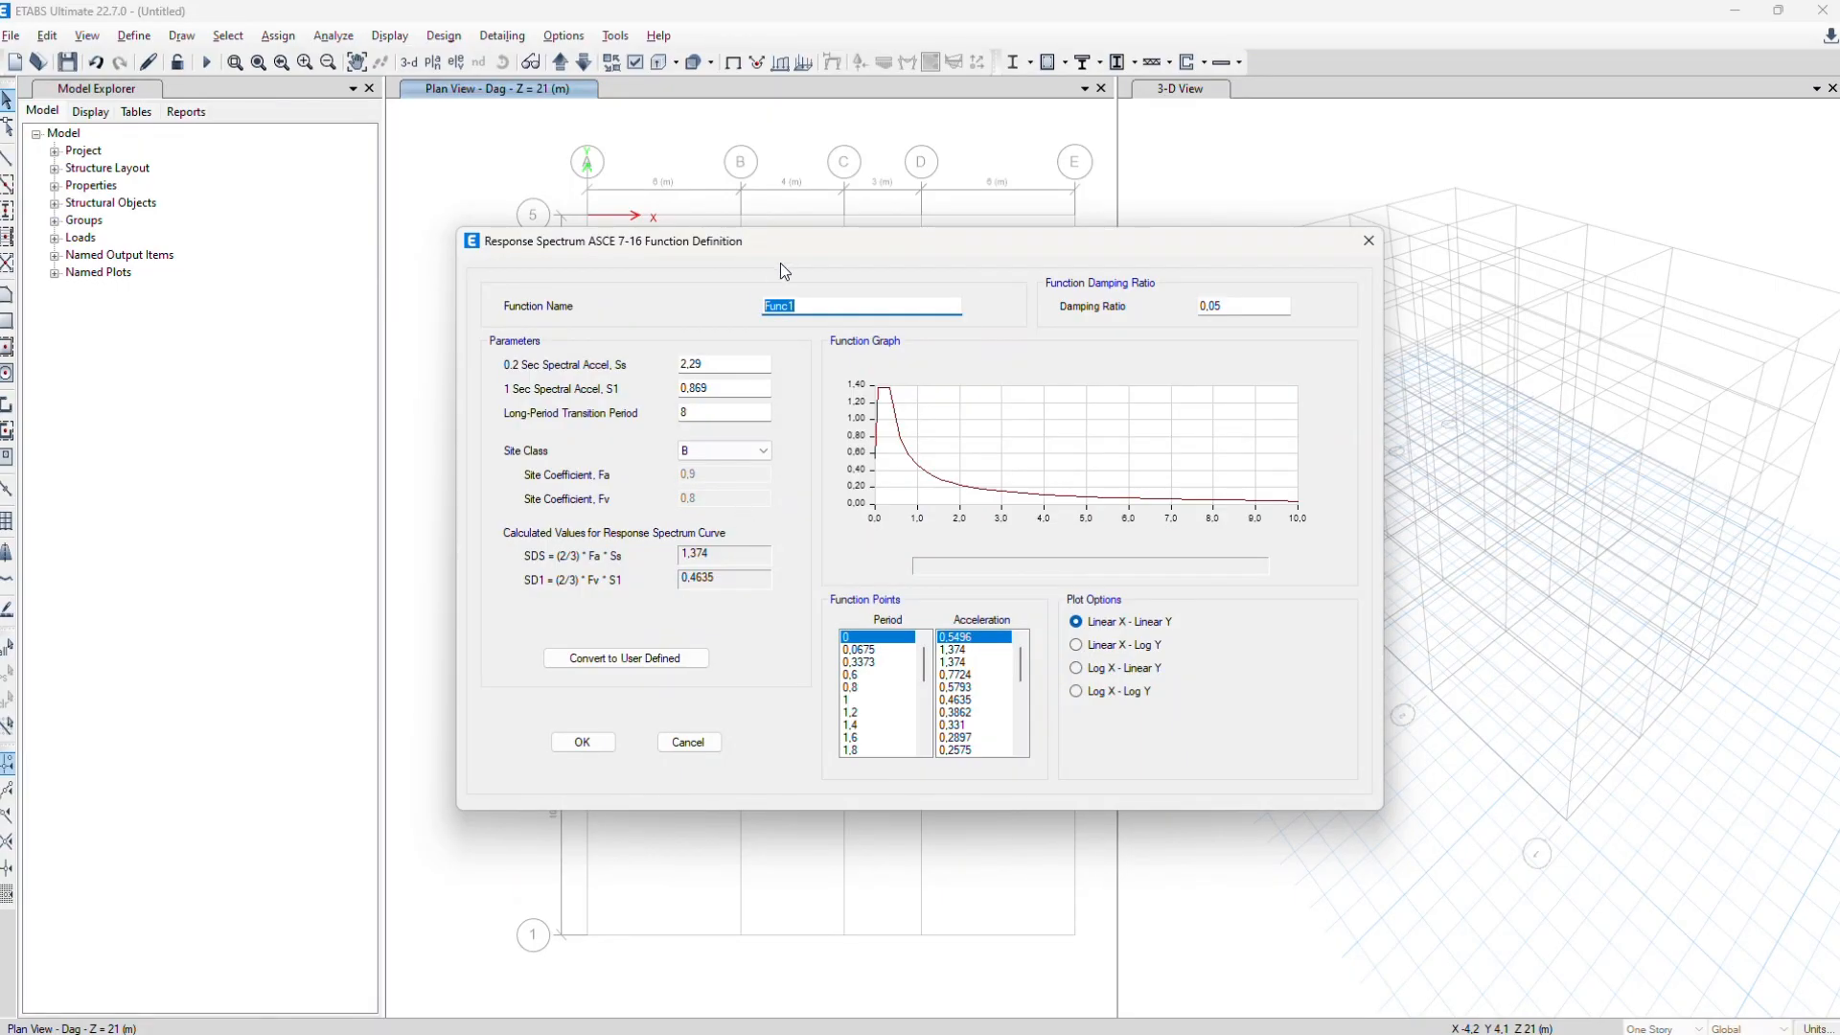
In ETABS, name the response spectrum function Lombok and choose site class B
type("Lombok")
left_click(703, 452)
left_click(705, 479)
Copy the SS MCEr value from the spectrum website into the function's 0.2 Sec Spectral Accel, Ss
left_click(725, 365)
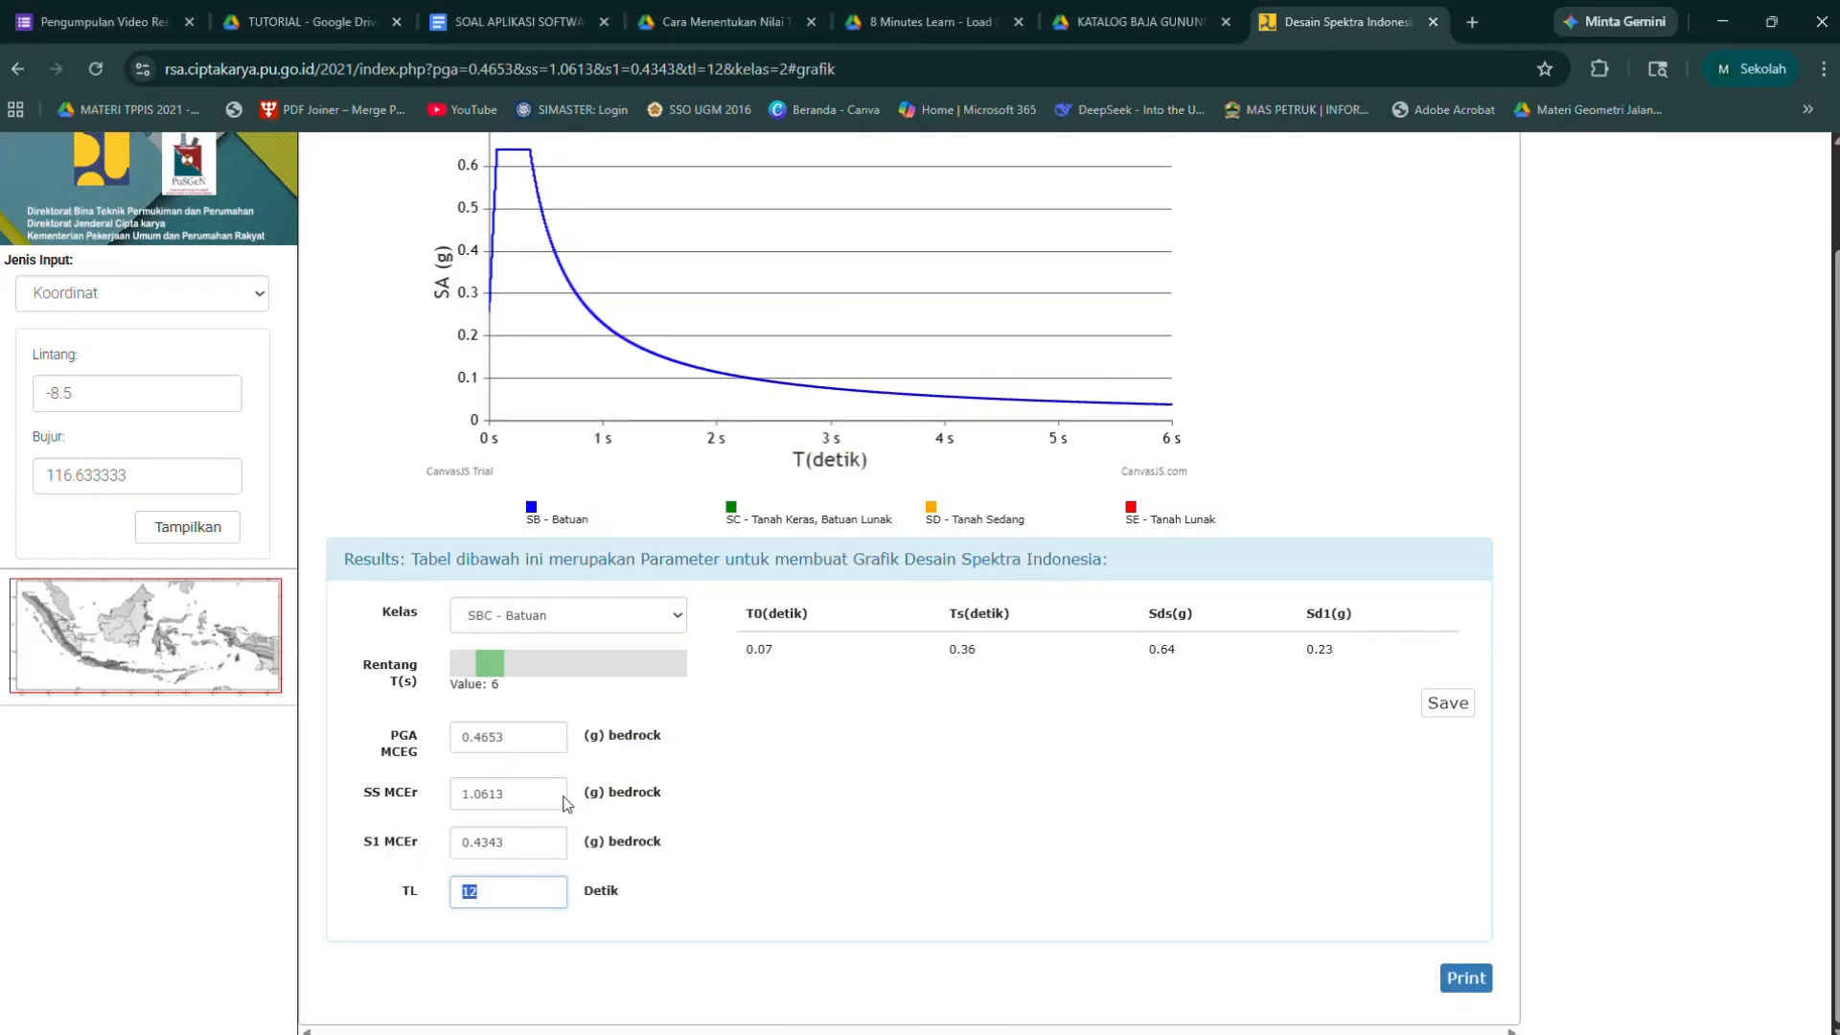
left_click_drag(563, 795, 364, 765)
key("ctrl+c")
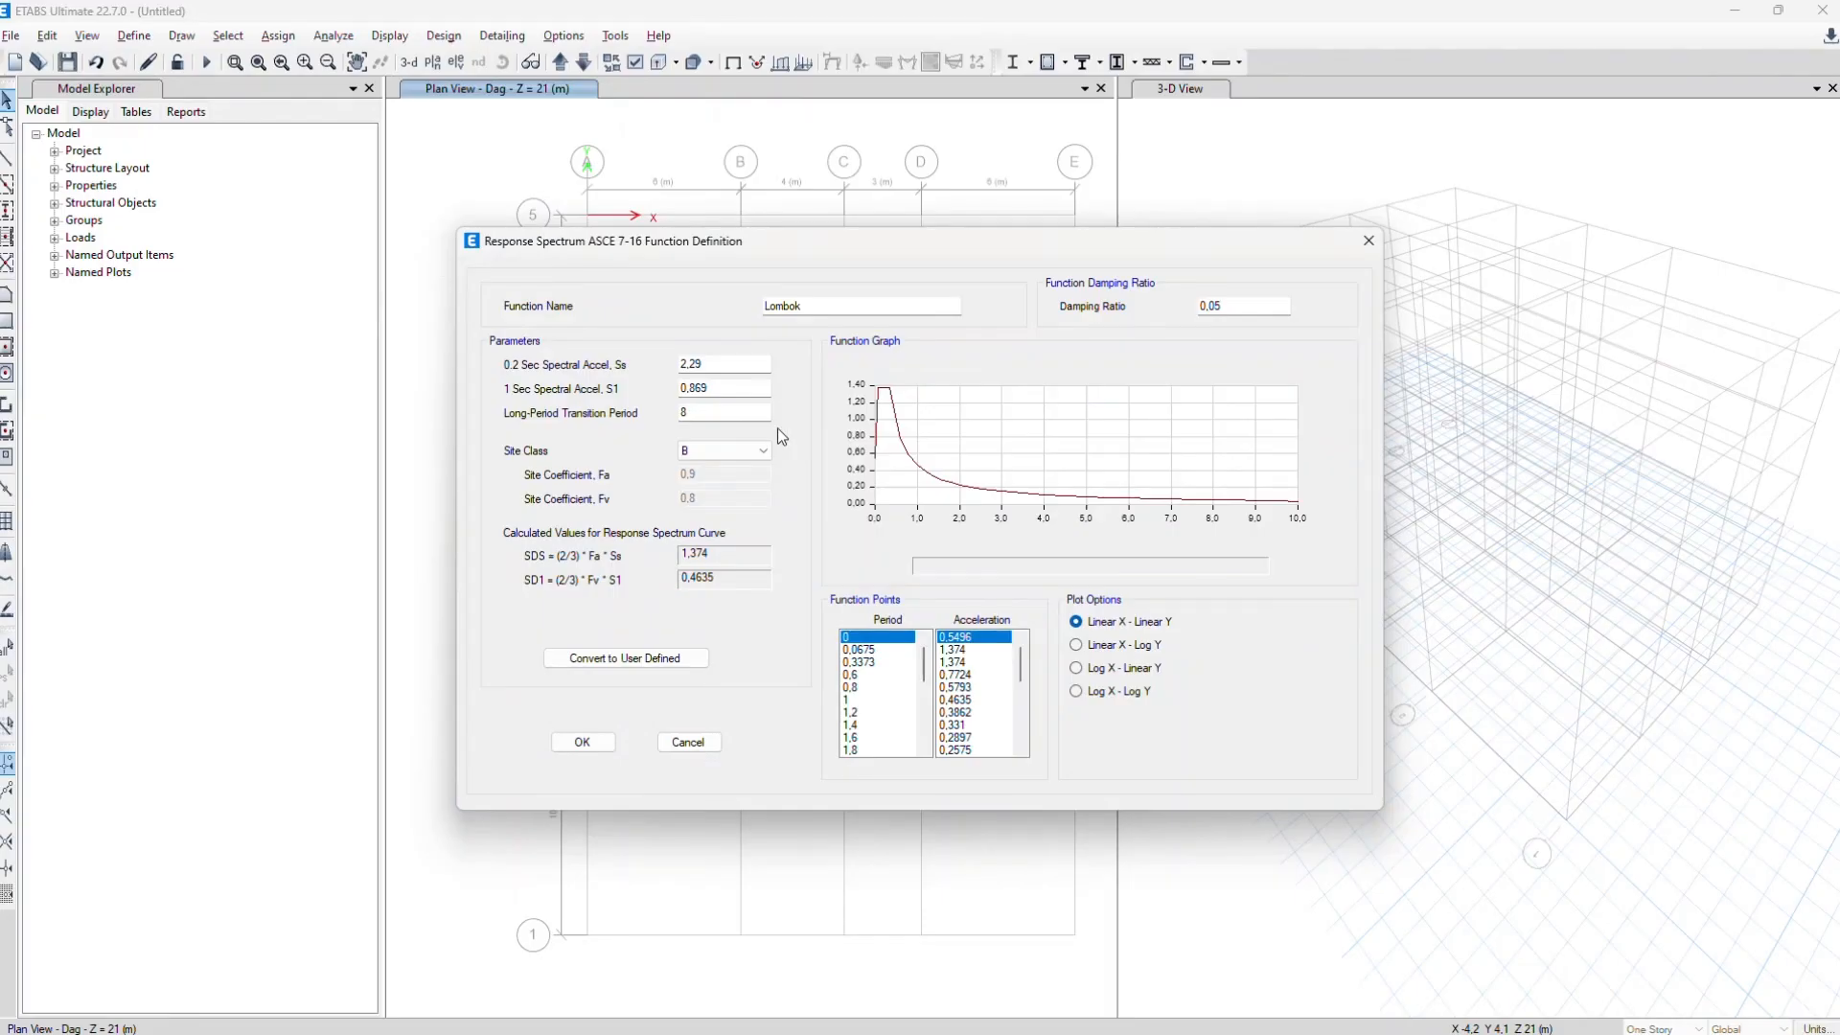
left_click_drag(757, 363, 591, 368)
key("ctrl+v")
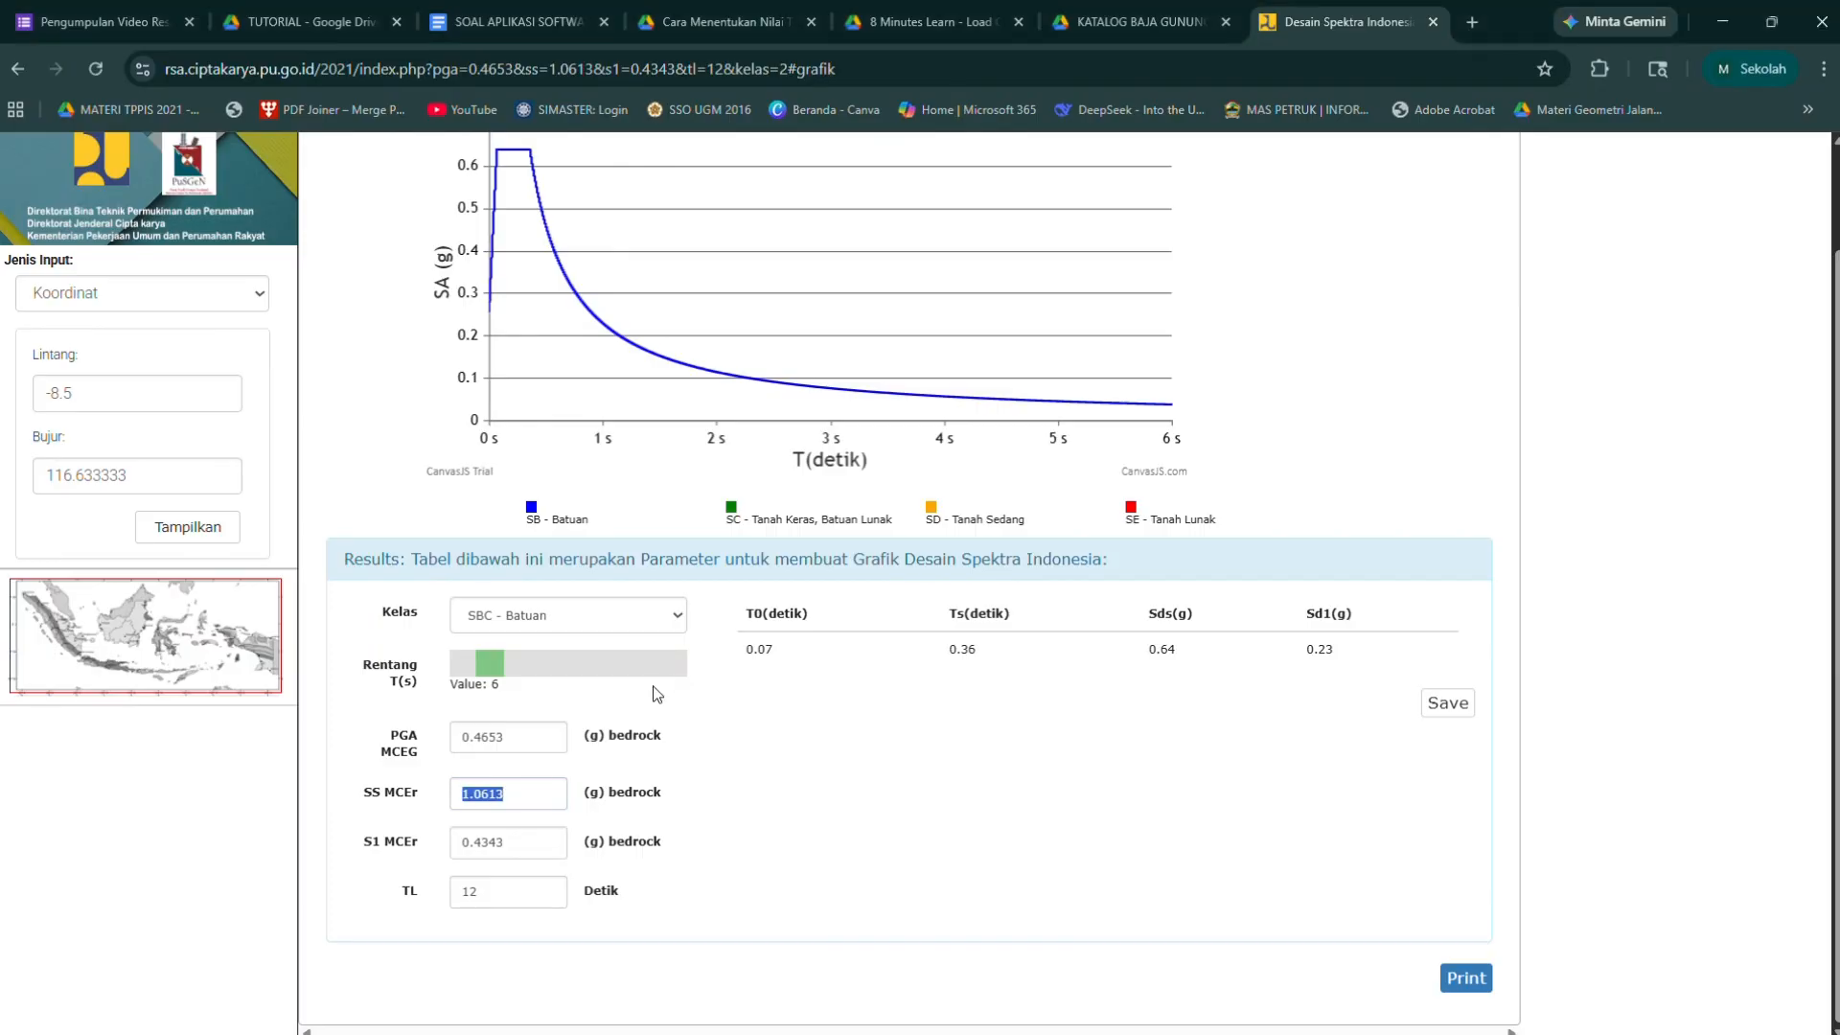
Copy the S1 MCEr value from the spectrum website into the function's 1 Sec Spectral Accel, S1
left_click_drag(563, 844, 372, 843)
key("ctrl+c")
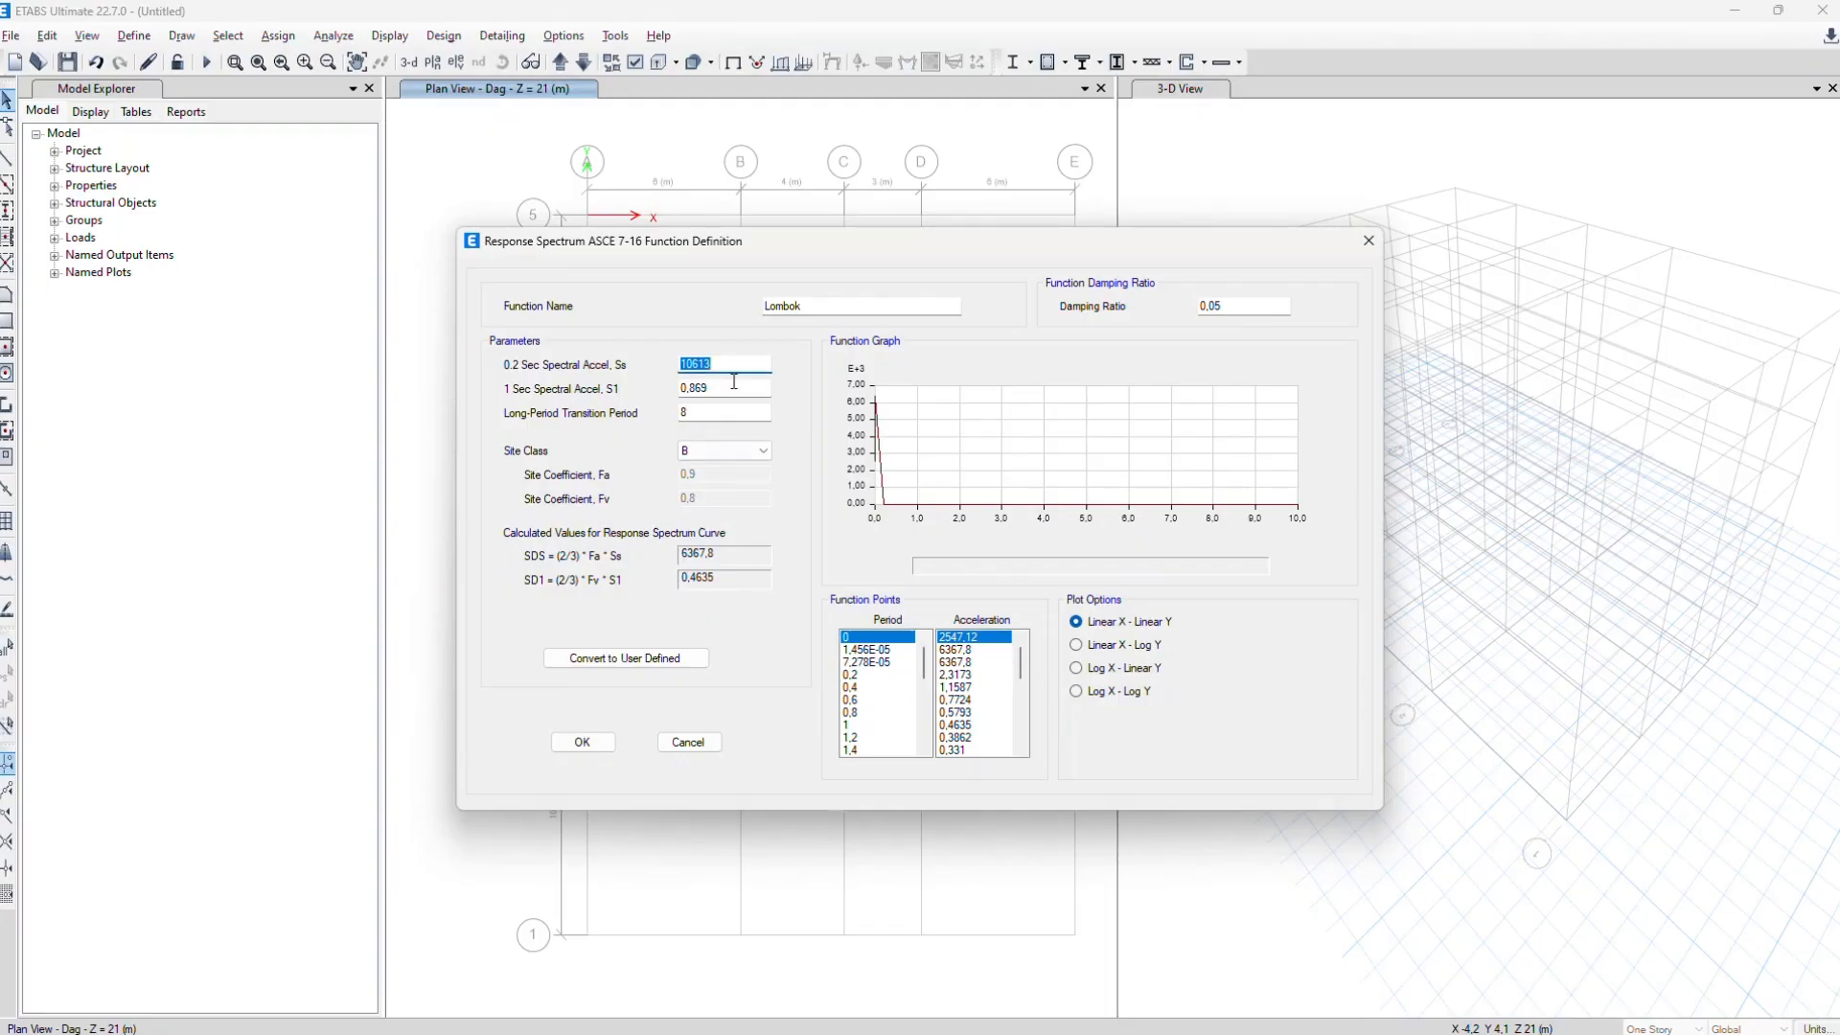
left_click_drag(762, 388, 629, 380)
key("ctrl+v")
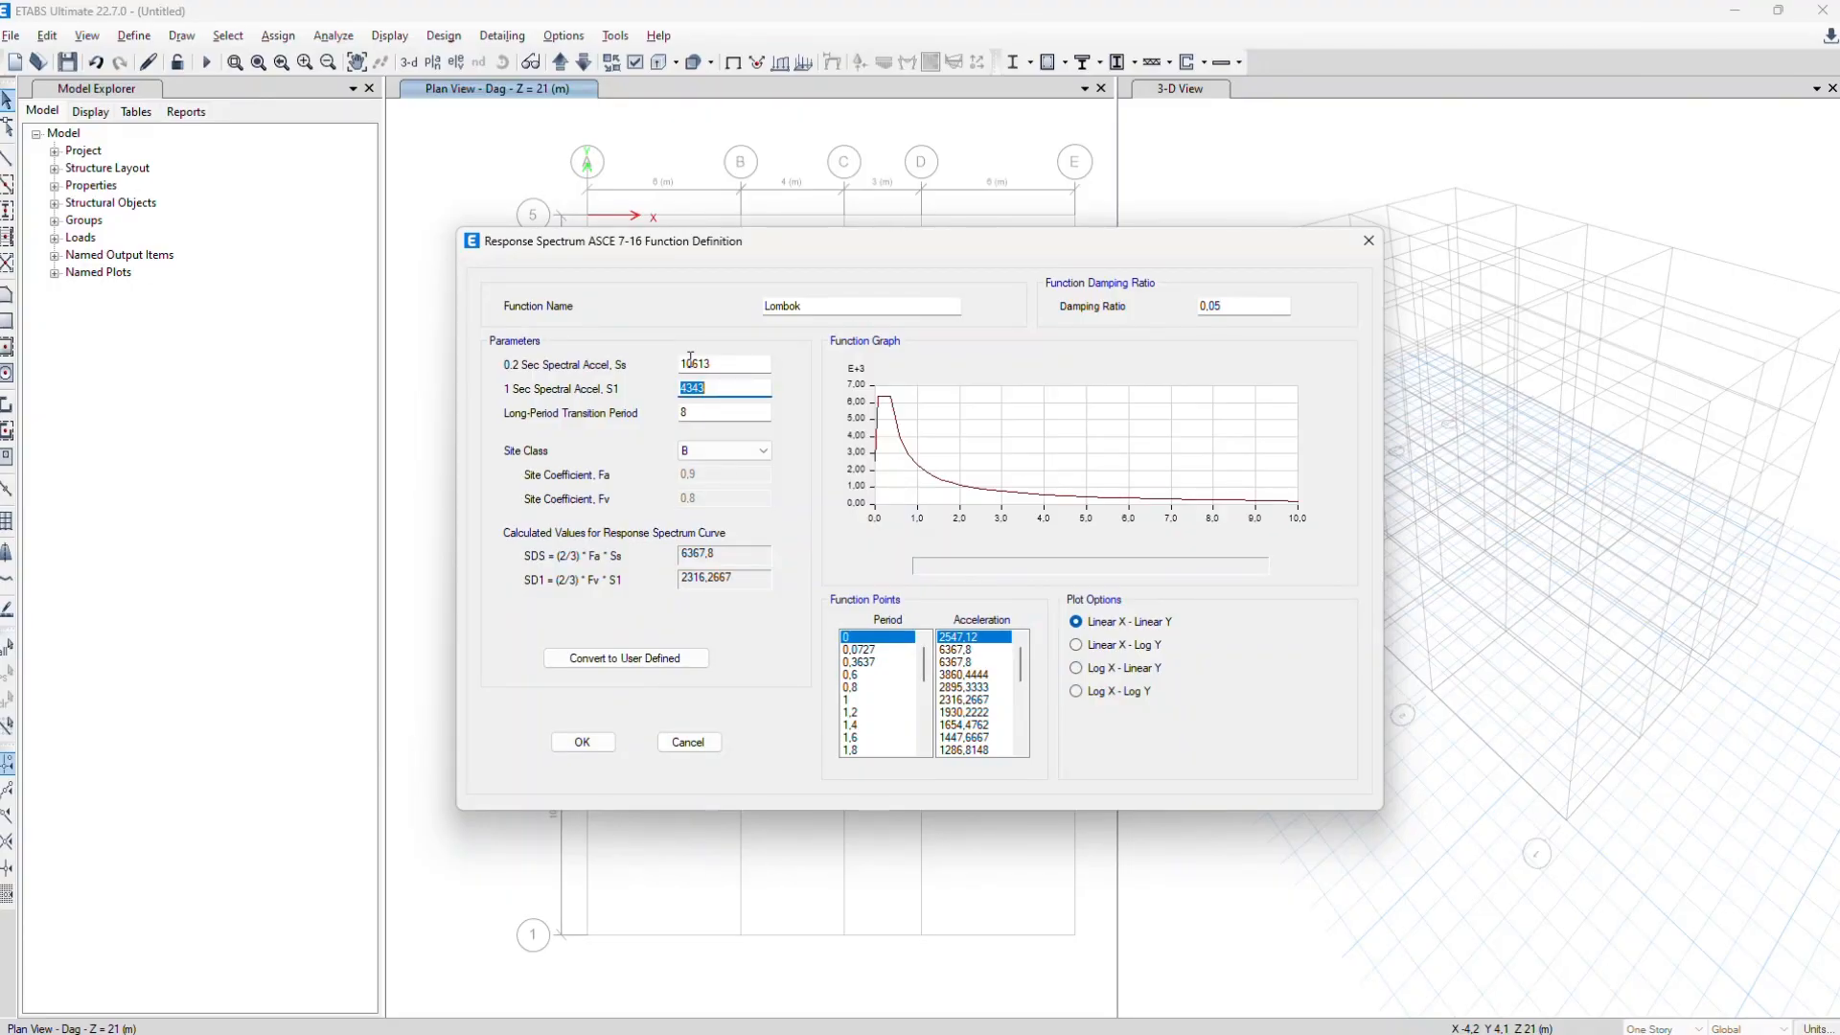
Insert decimal commas in the pasted accelerations, making Ss 1,0613 and S1 4,343
left_click(689, 363)
type(",")
left_click(683, 387)
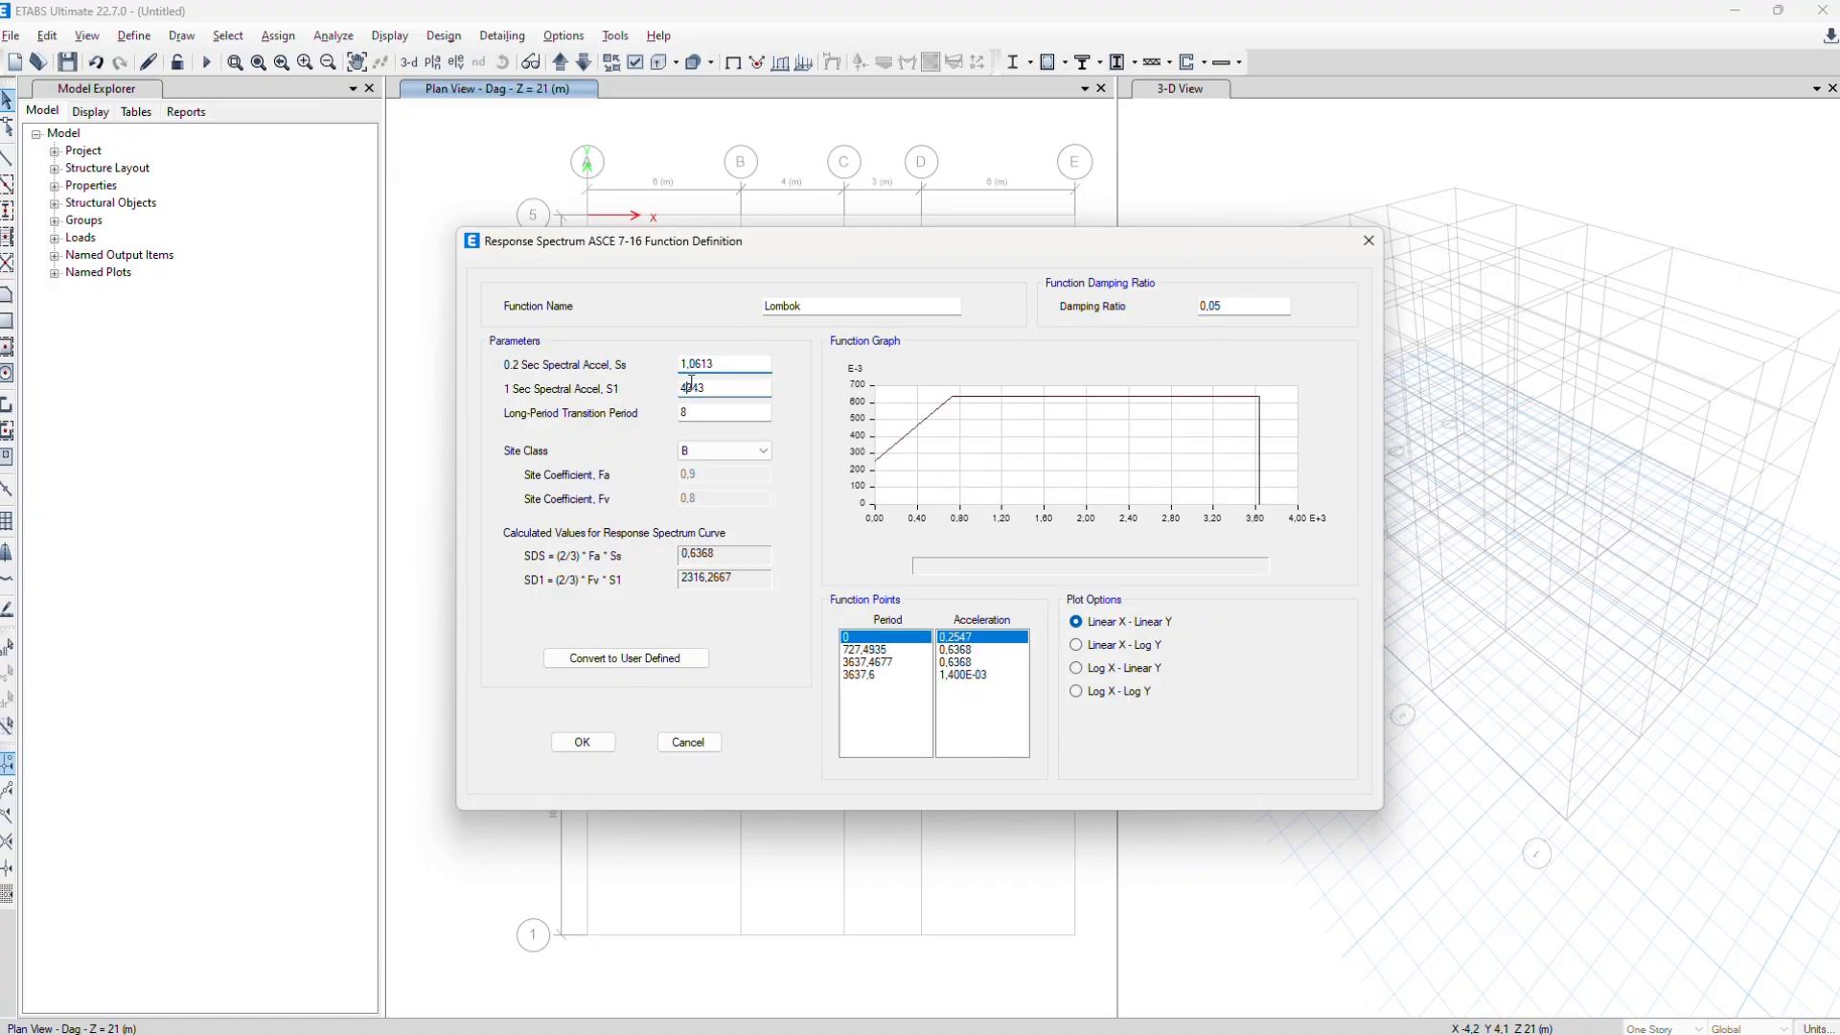
type(",")
Check TL on the spectrum website and set the function's long-period transition period to 12
left_click(736, 412)
key("alt+Tab")
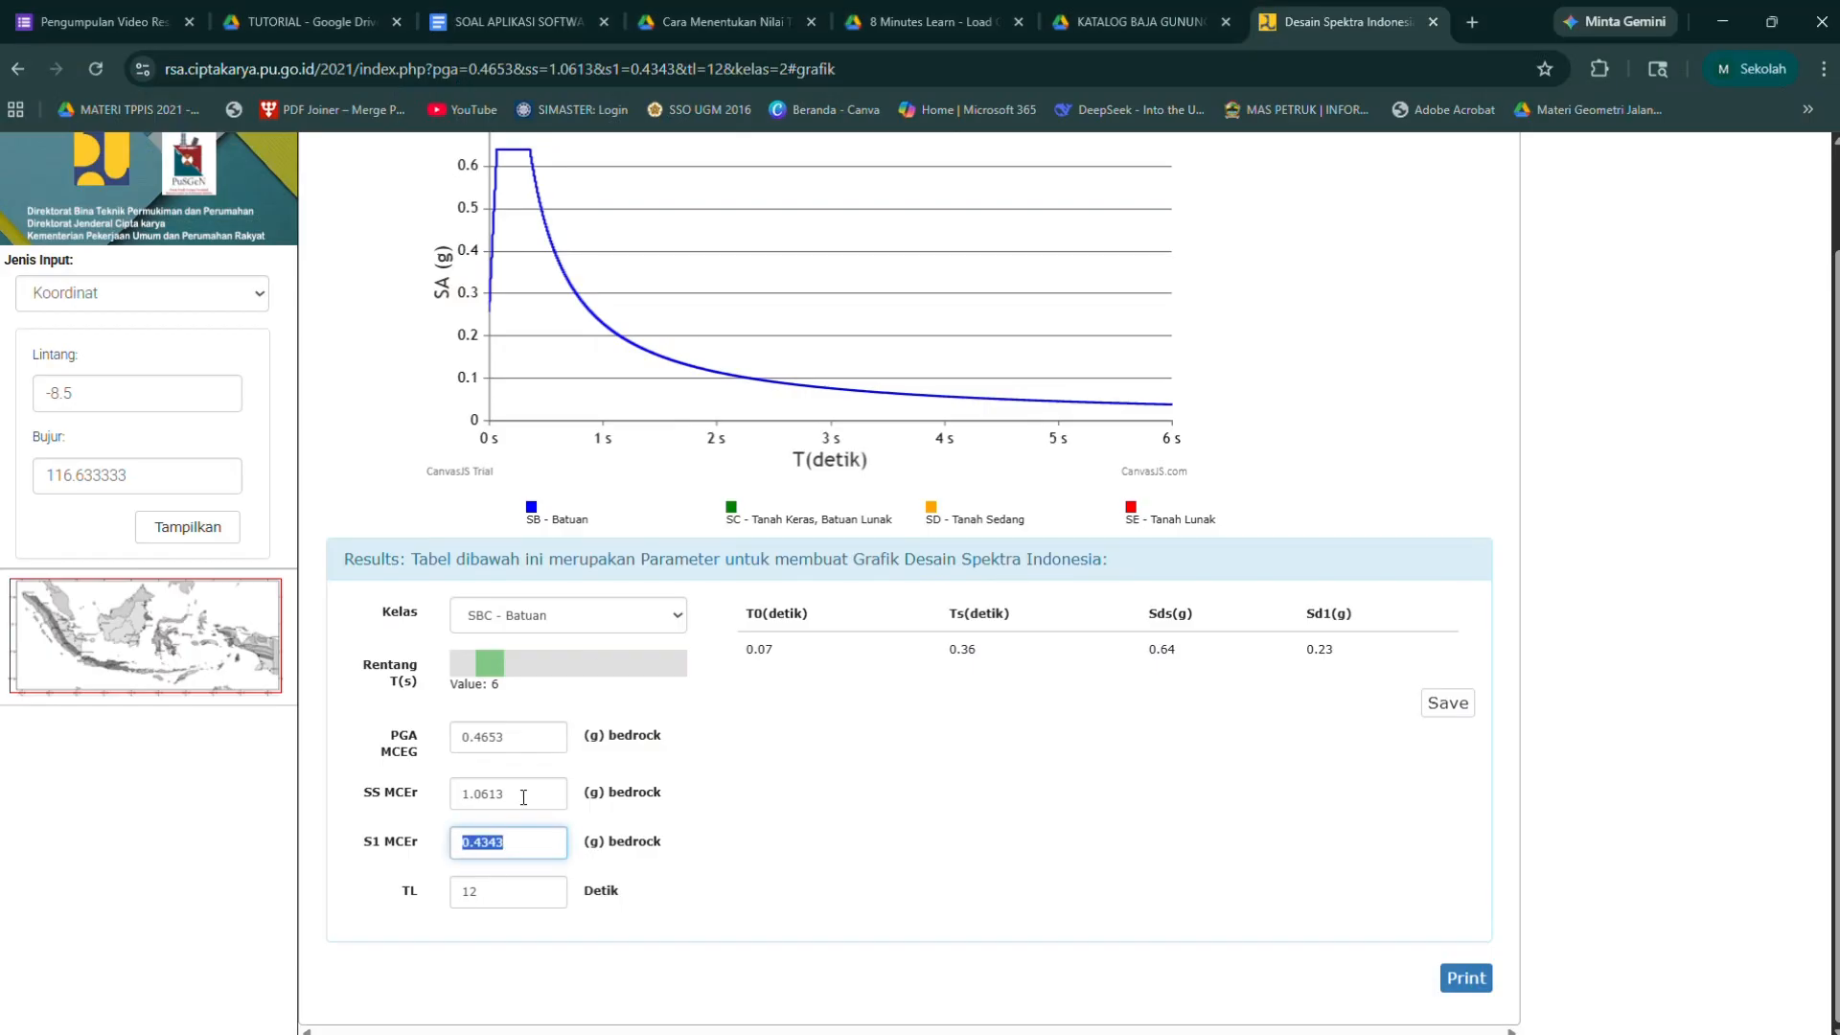
key("alt+Tab")
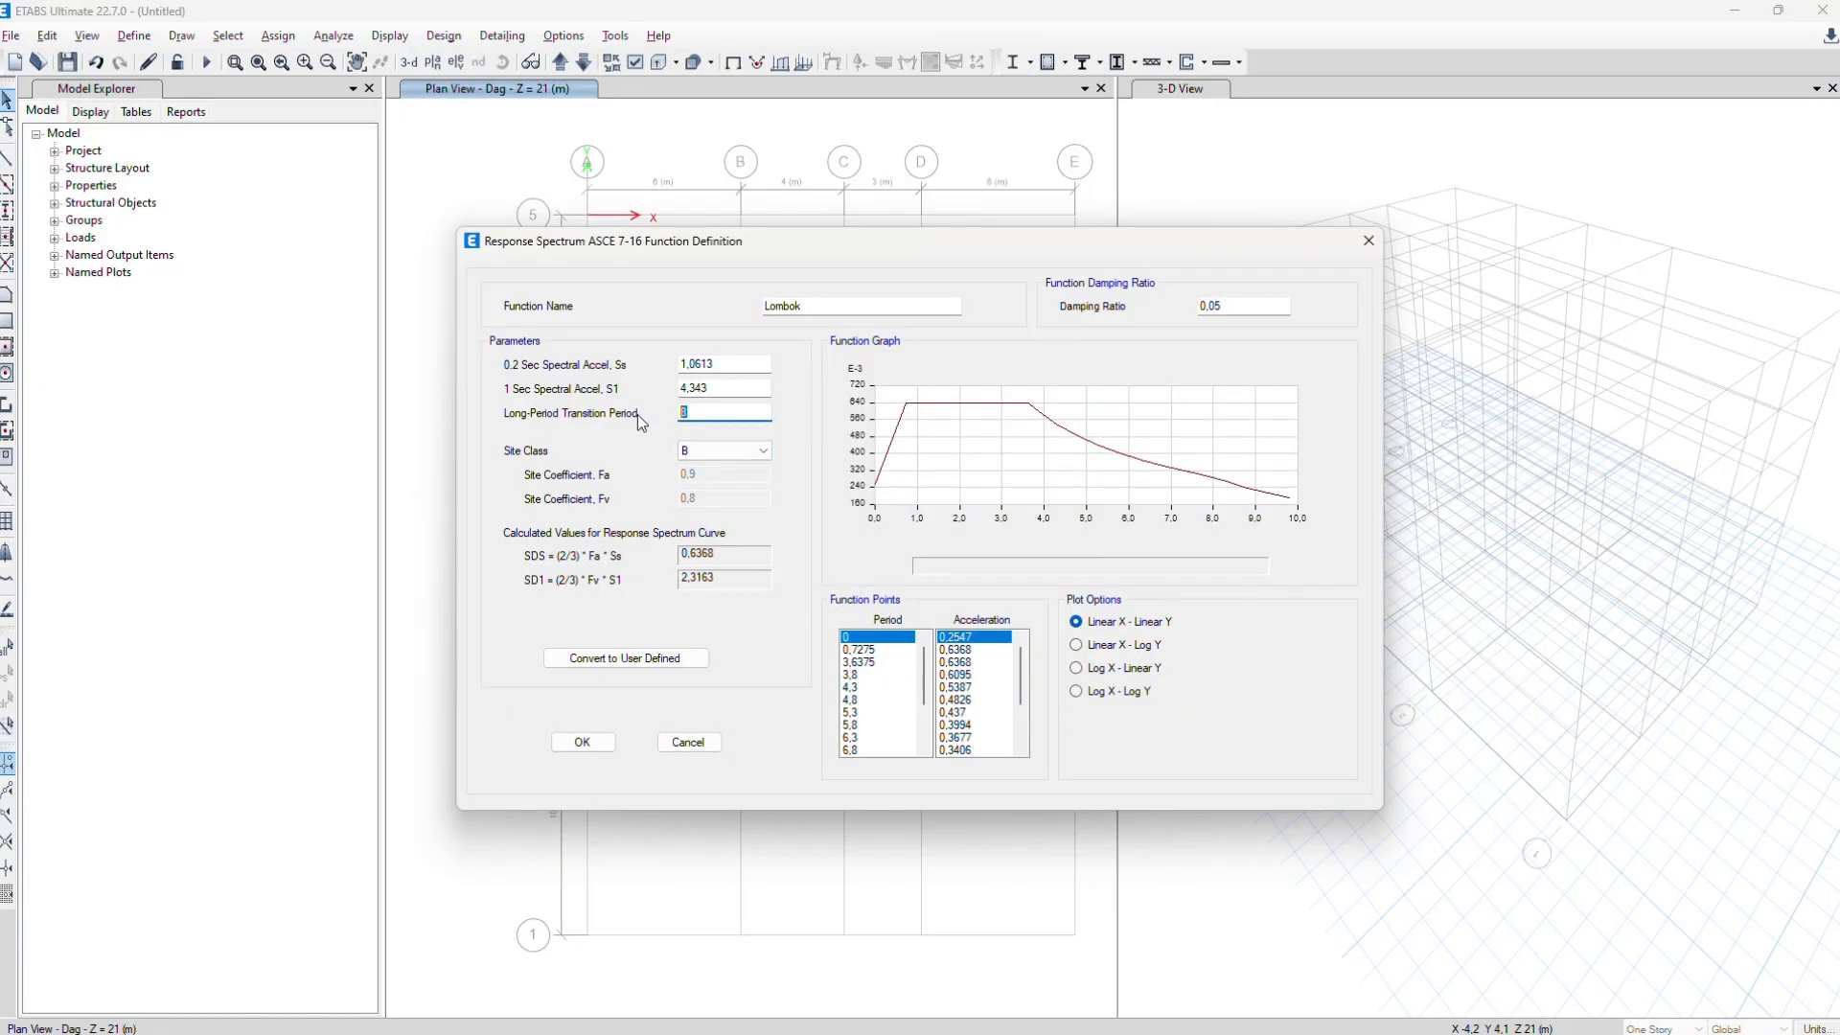
key("alt+Tab")
key("alt+Tab")
double_click(686, 411)
Correct S1 to 0,4343, save the Lombok function, and accept the response spectrum functions
left_click(690, 388)
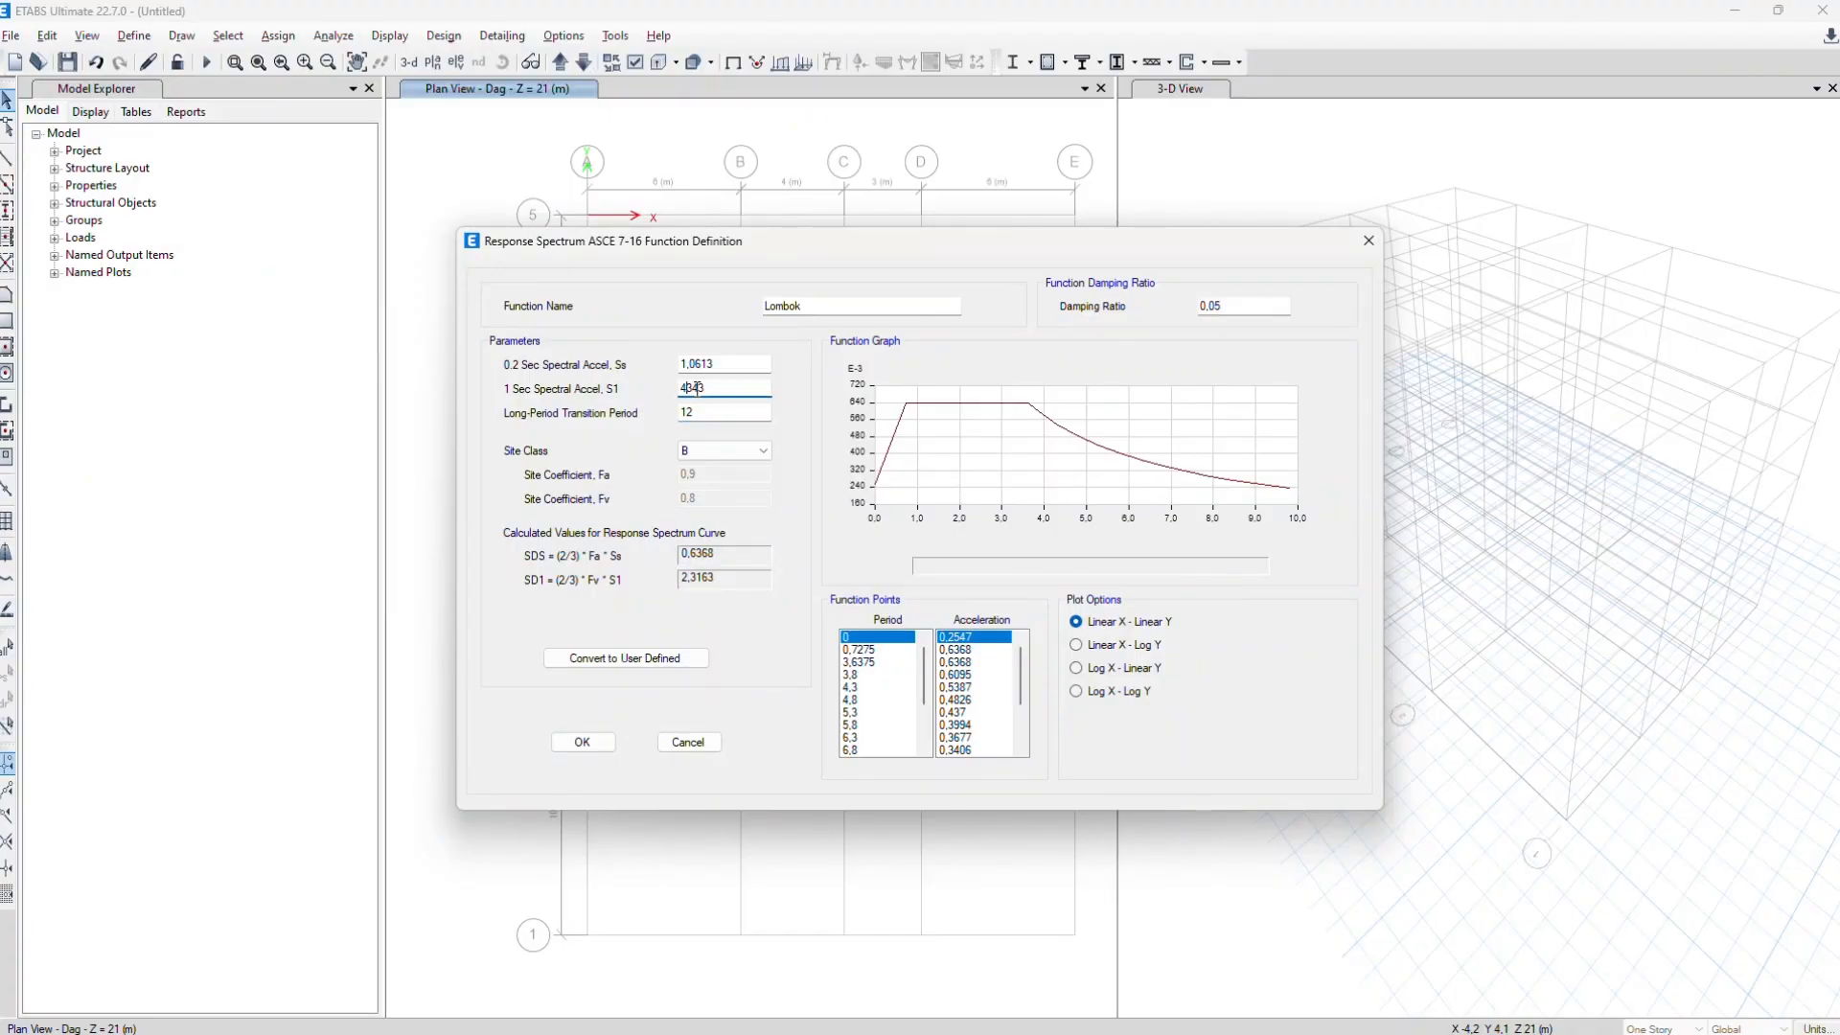
type("0,")
left_click(711, 413)
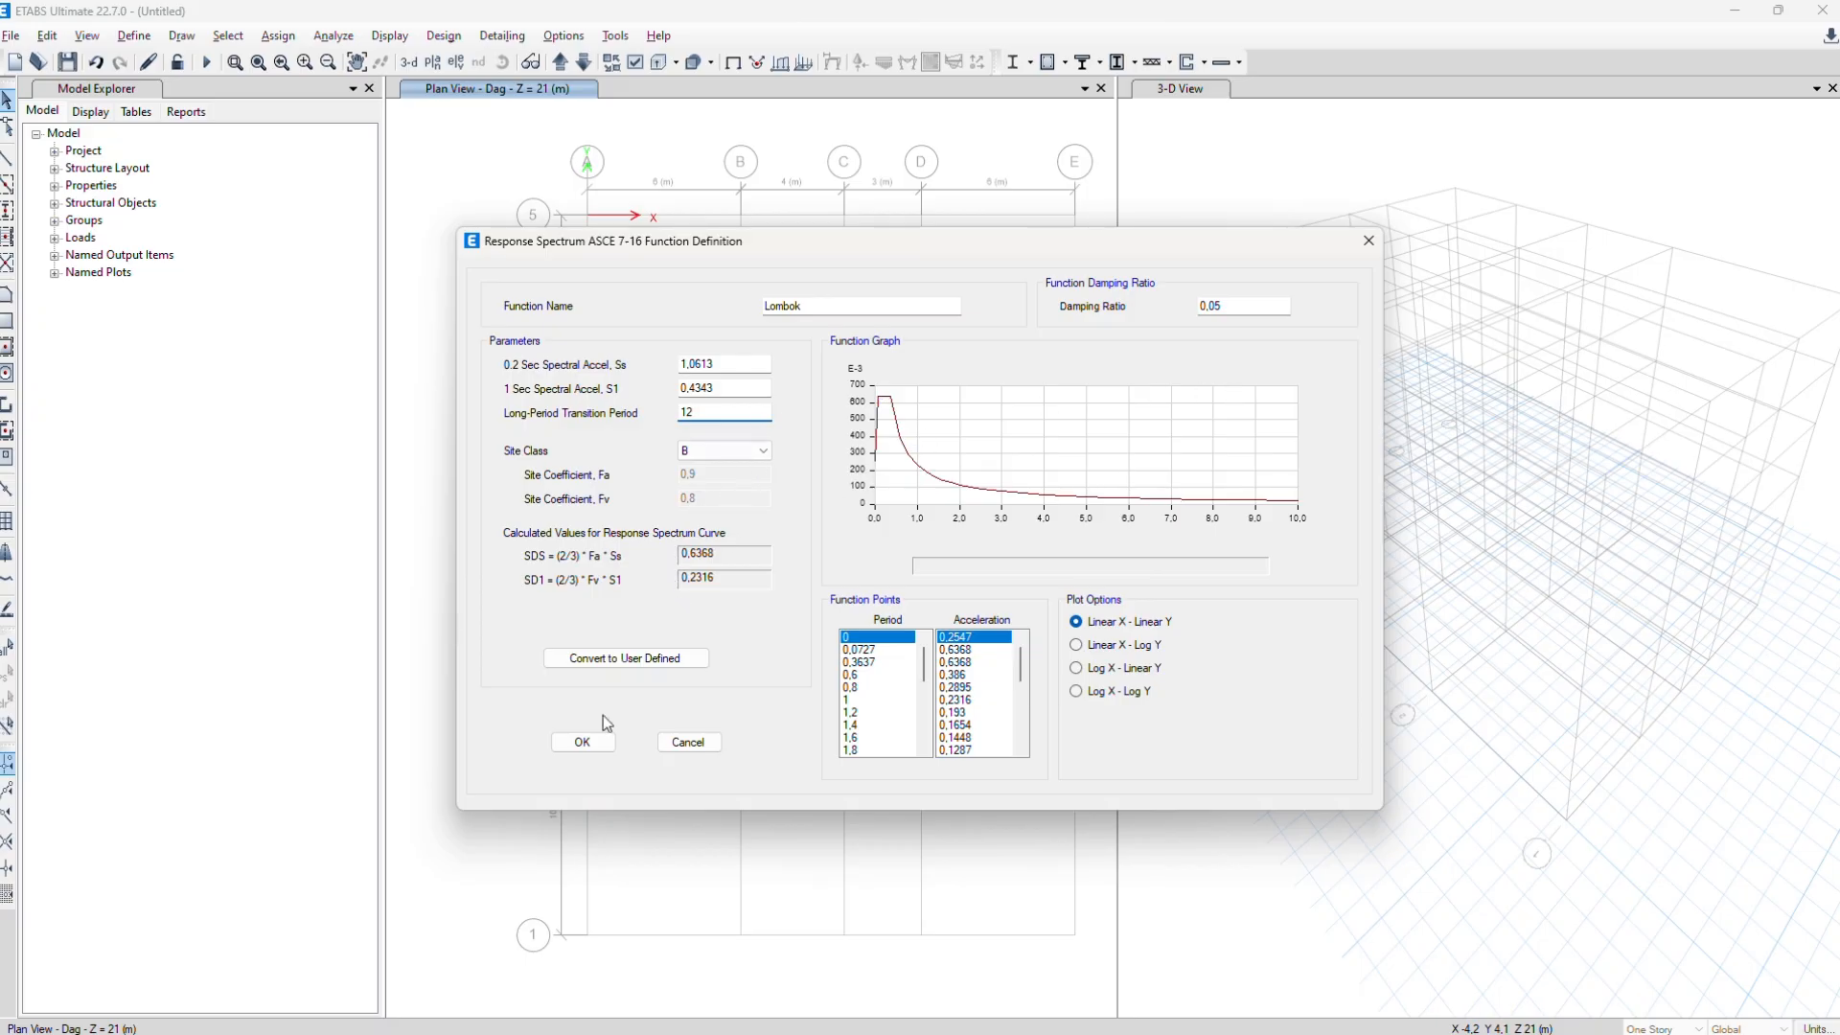
left_click(566, 747)
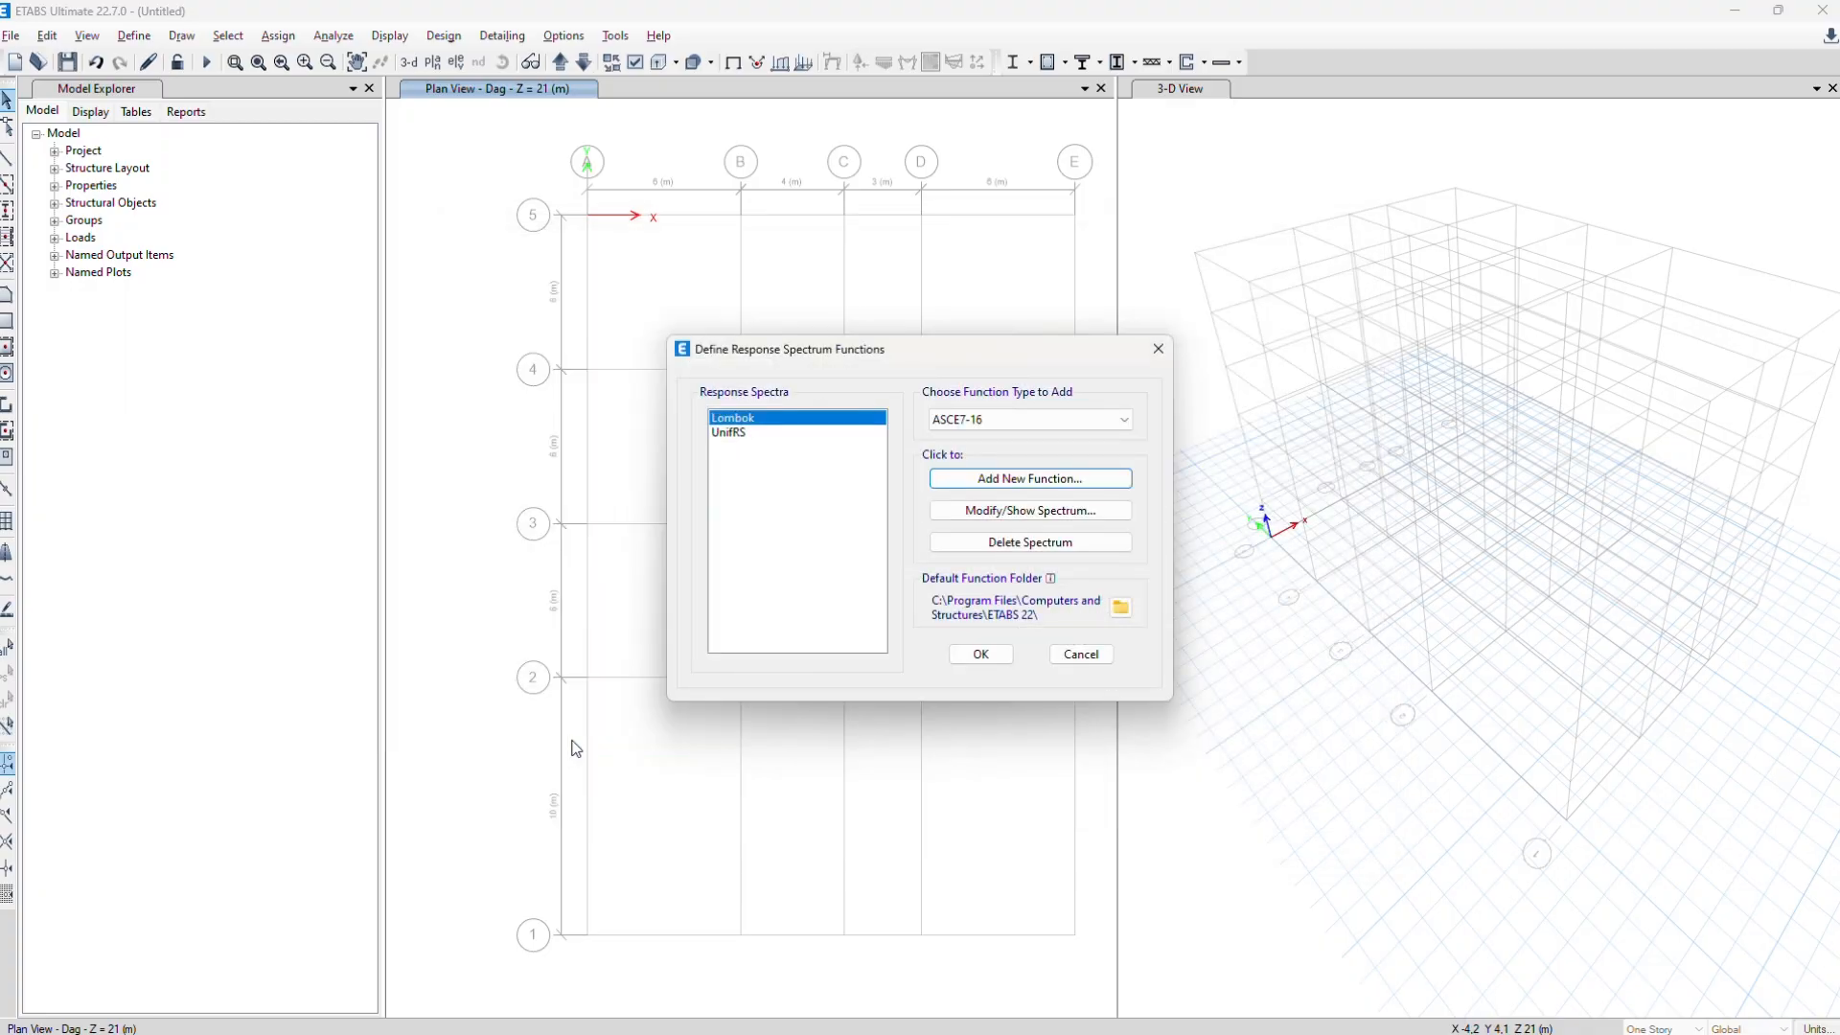
left_click(982, 655)
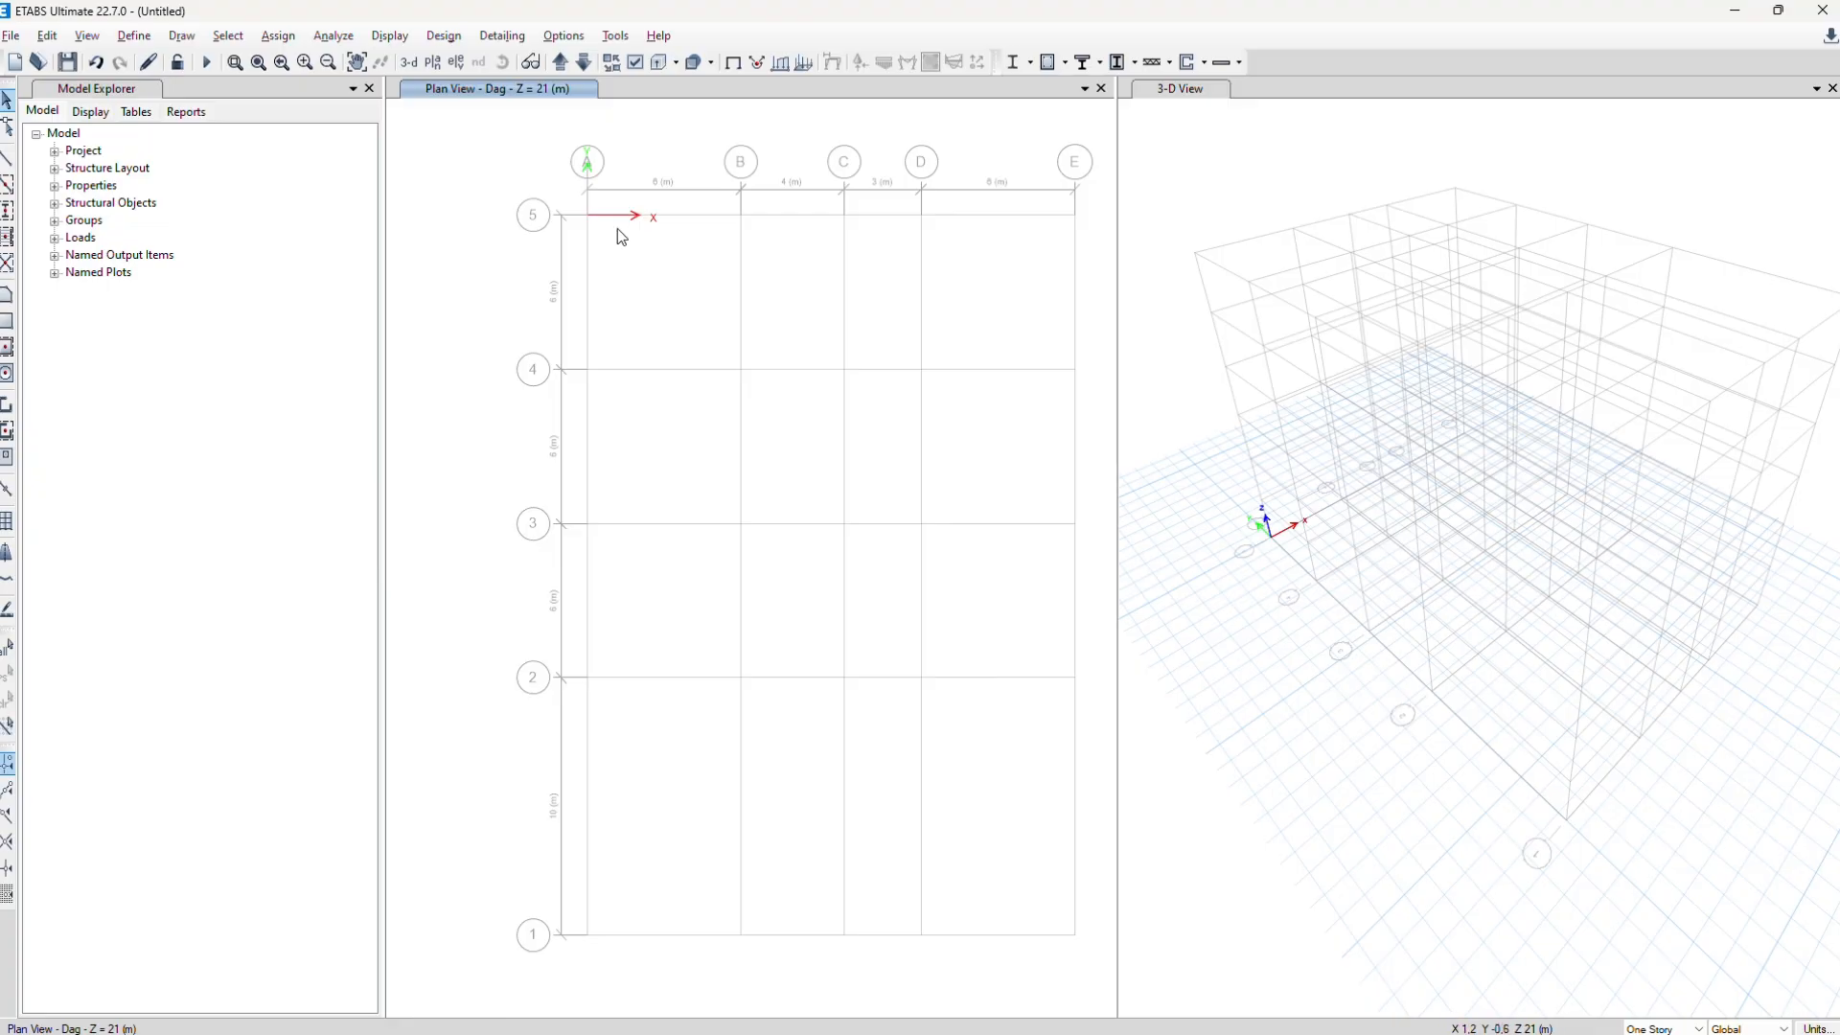
Open the load pattern definitions and add a load pattern named SIDL of type Super Dead
left_click(135, 35)
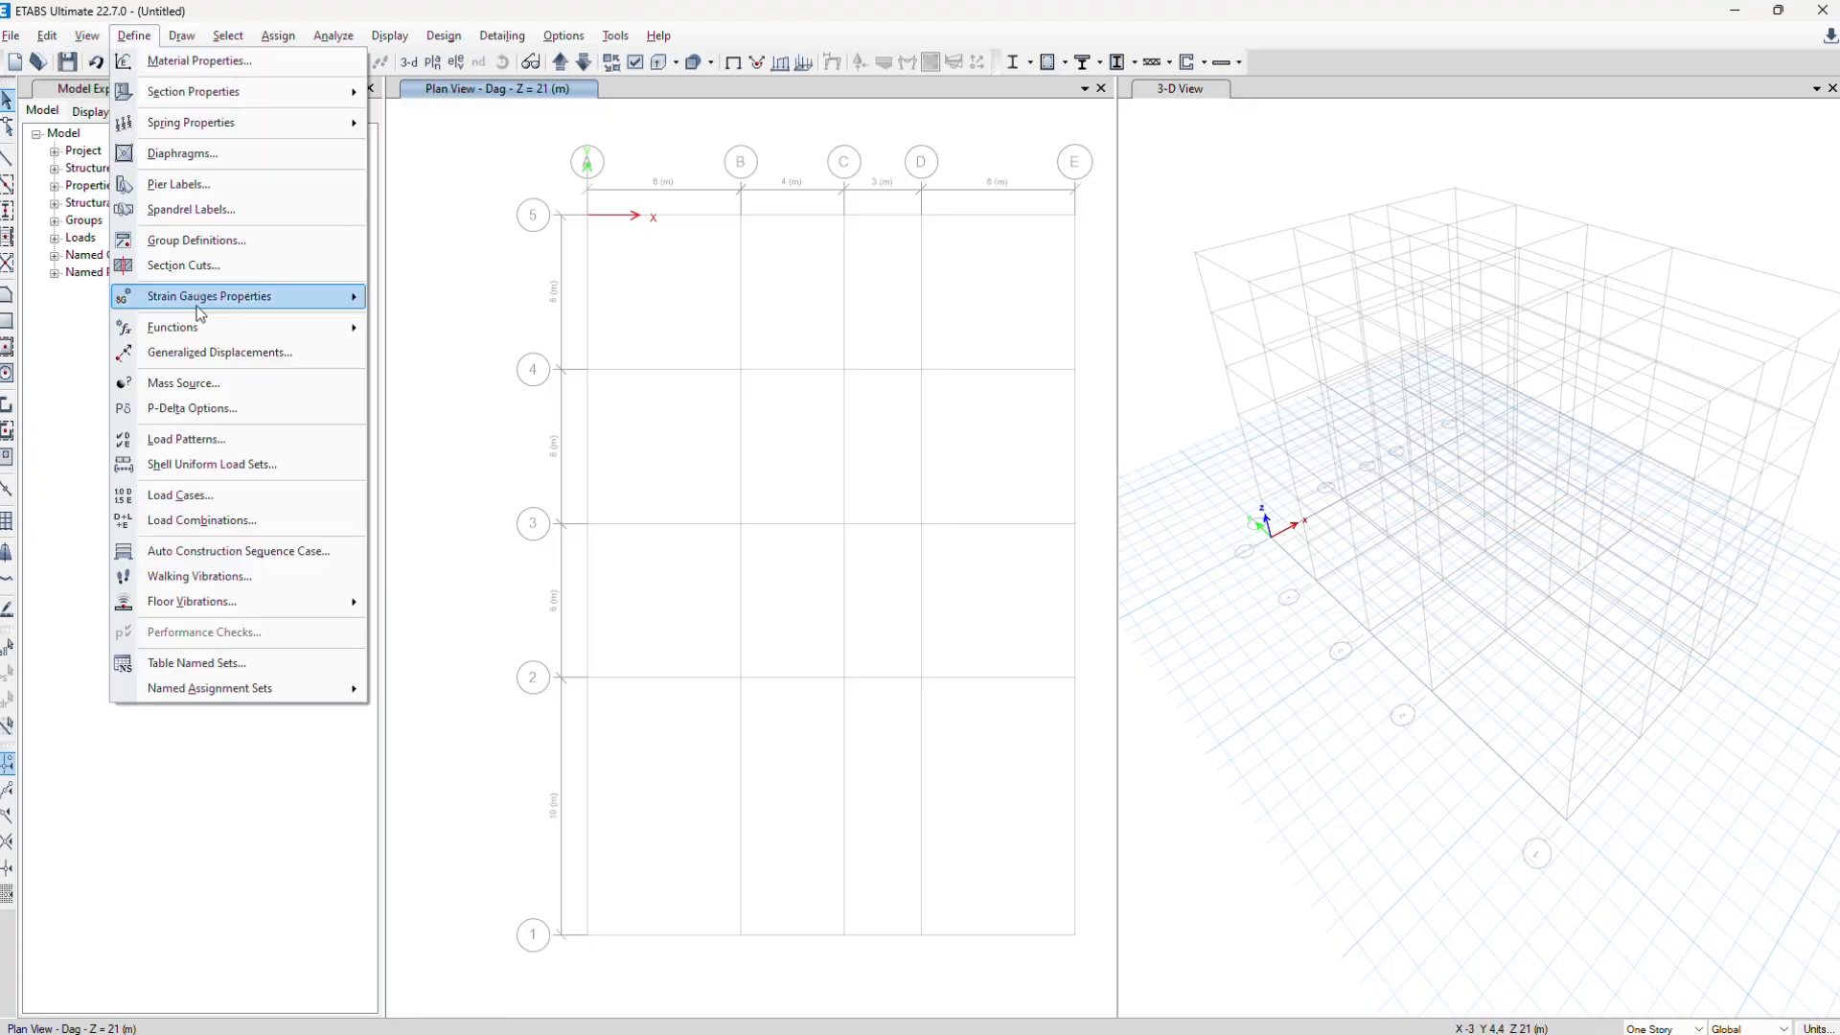
left_click(203, 436)
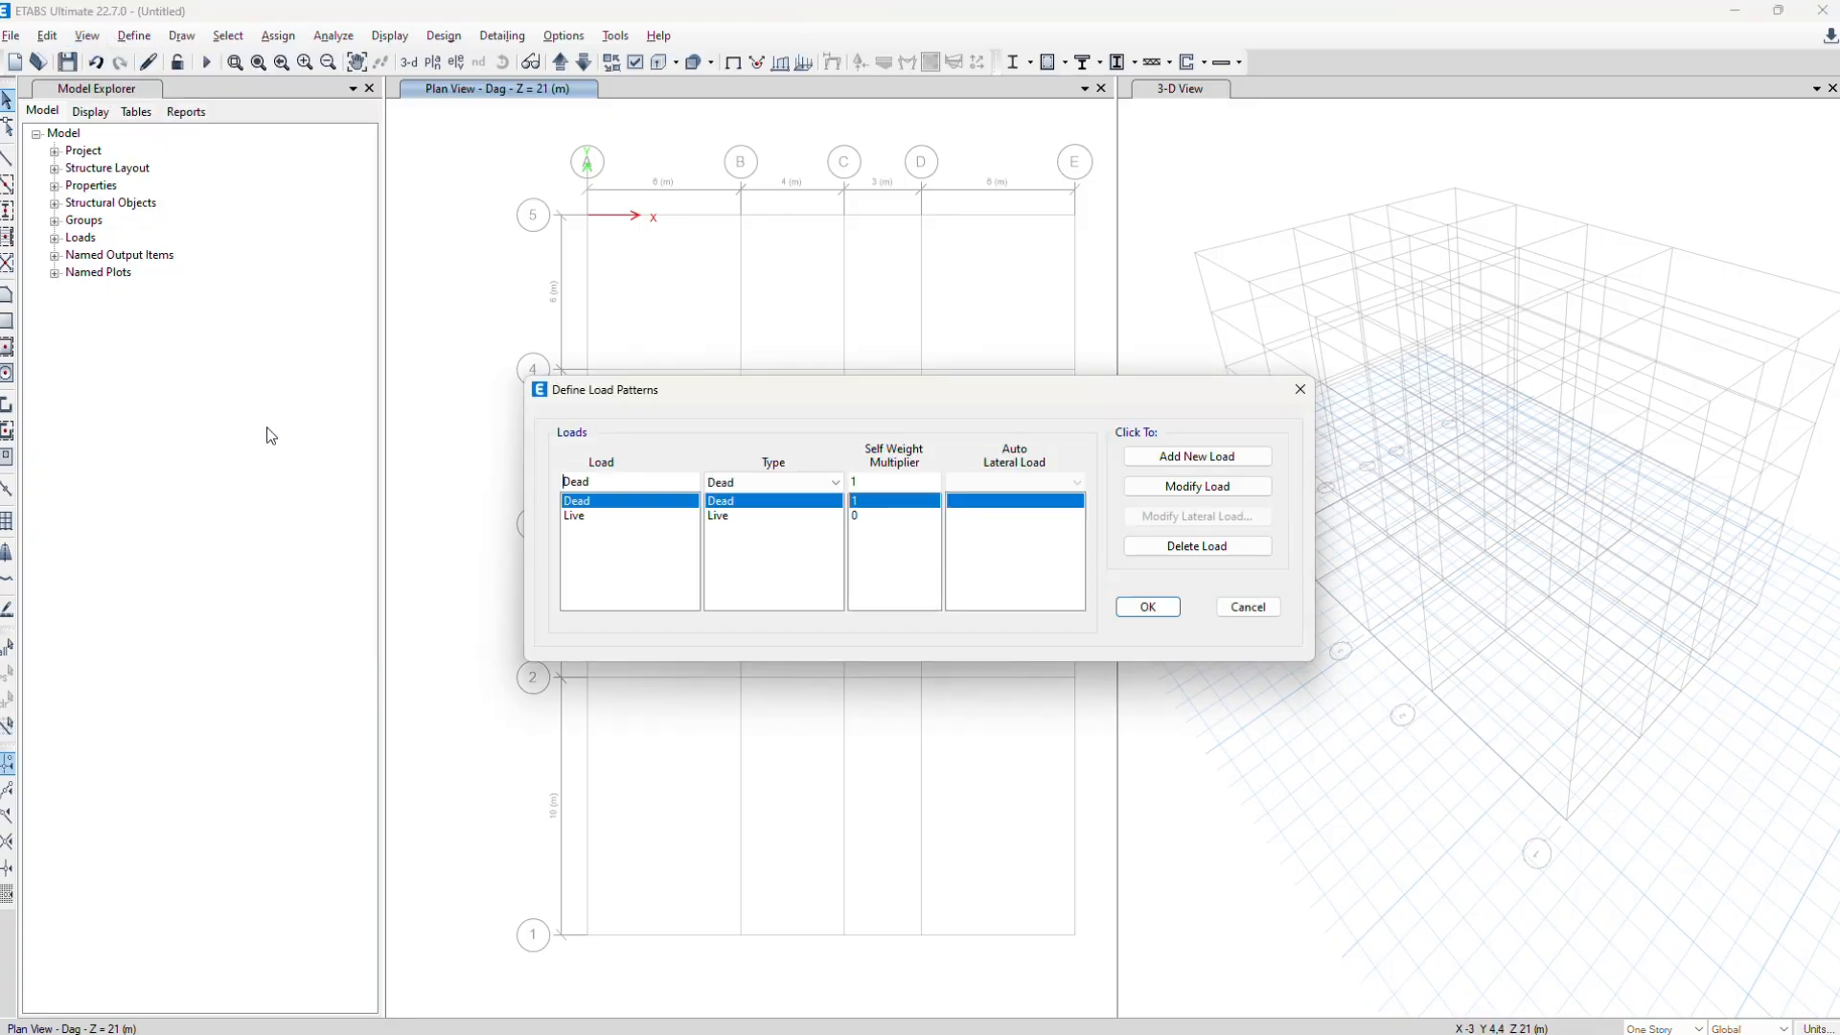
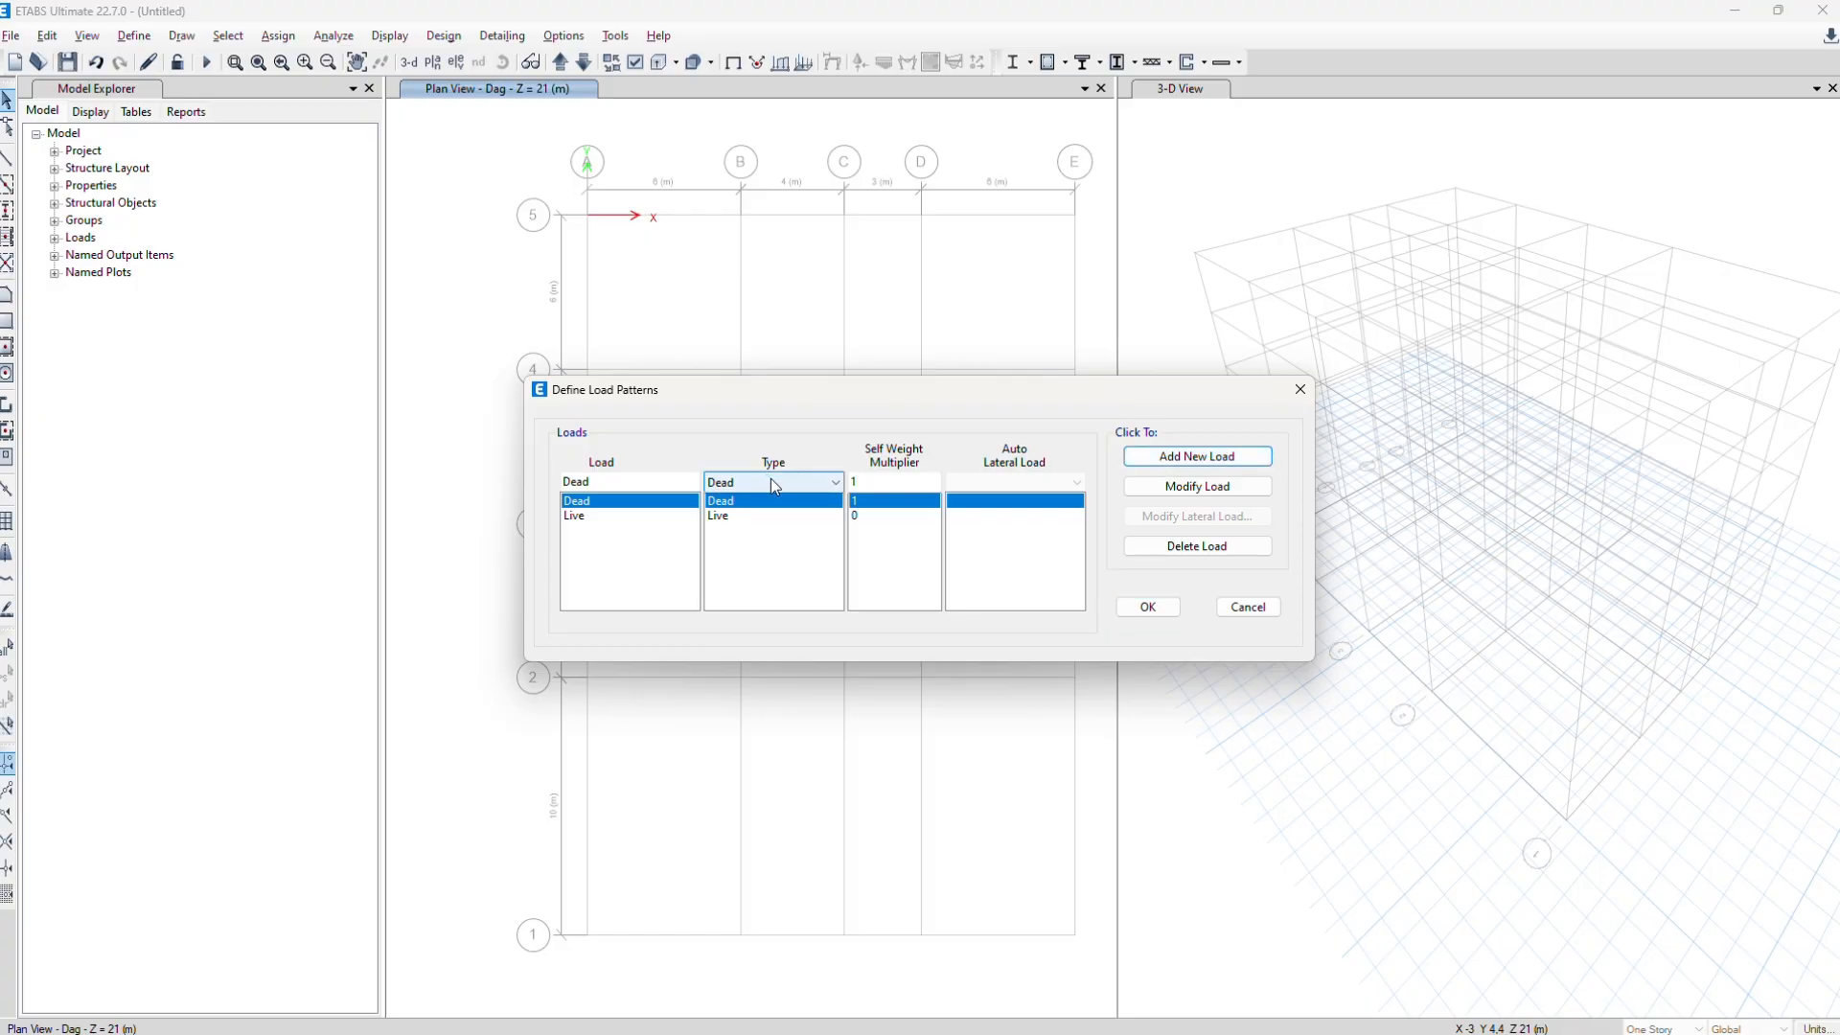
left_click(645, 480)
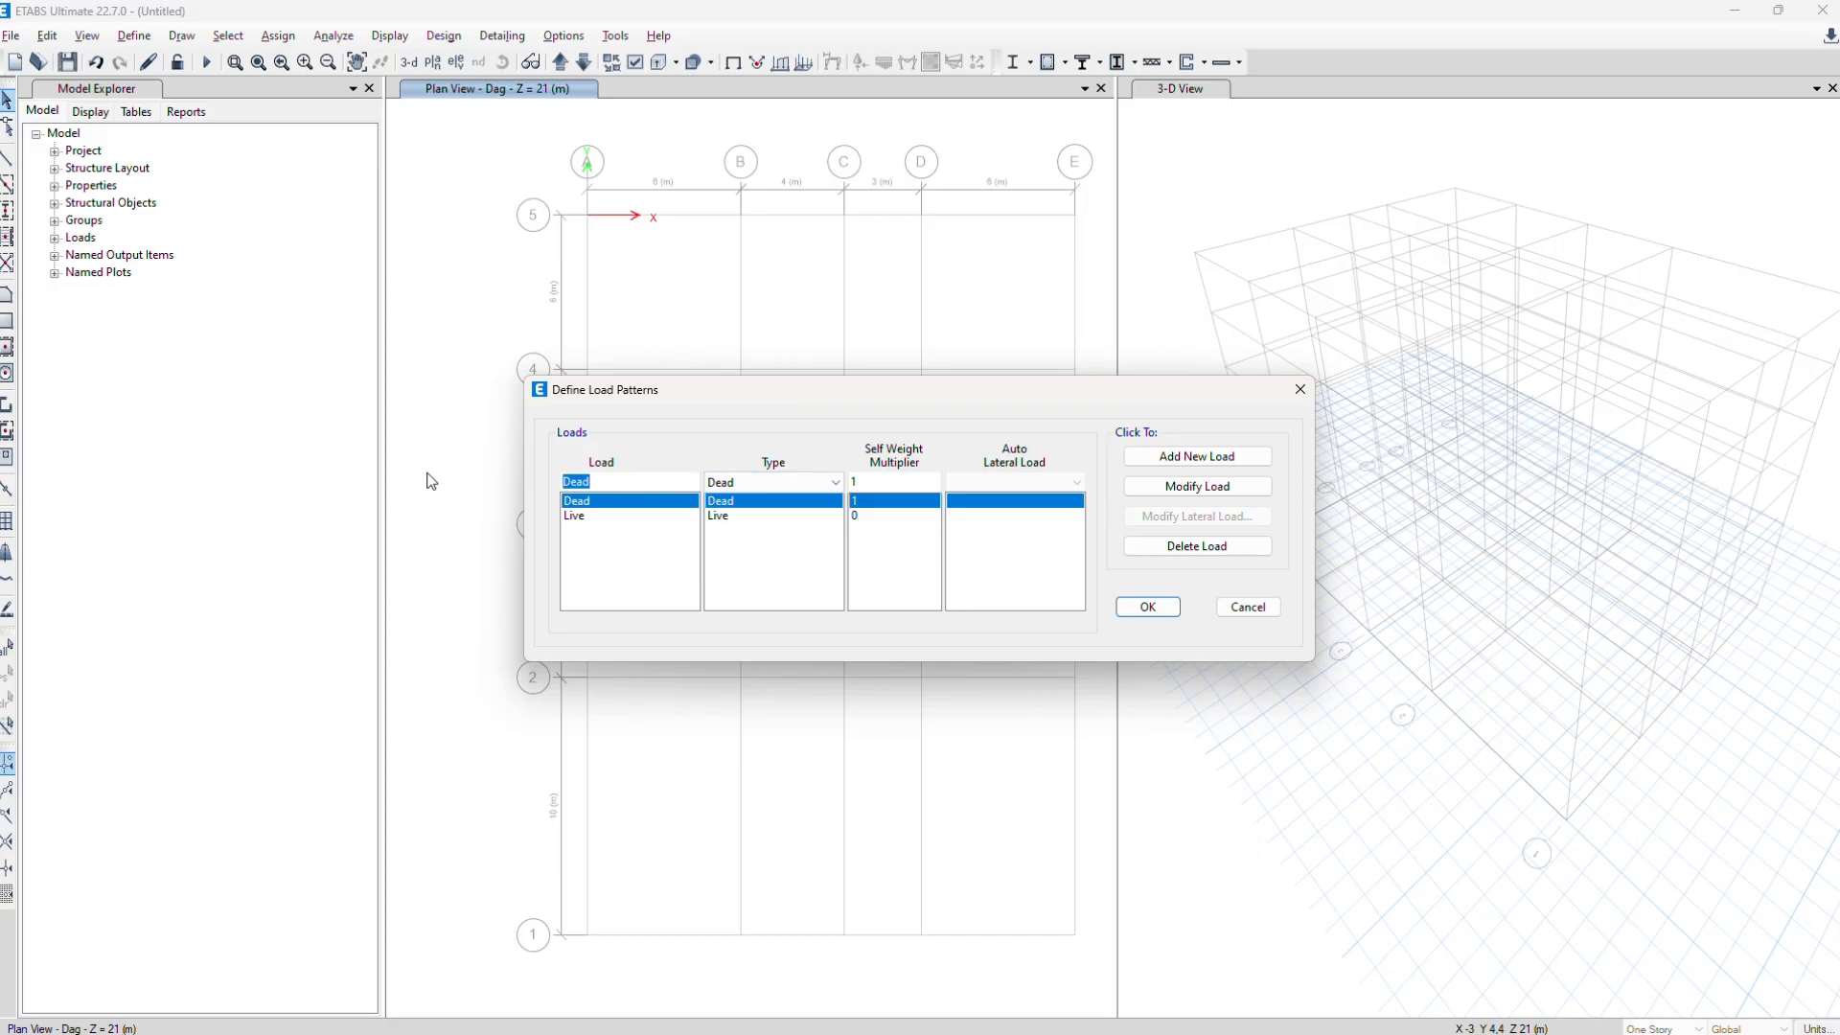
type("SIDL")
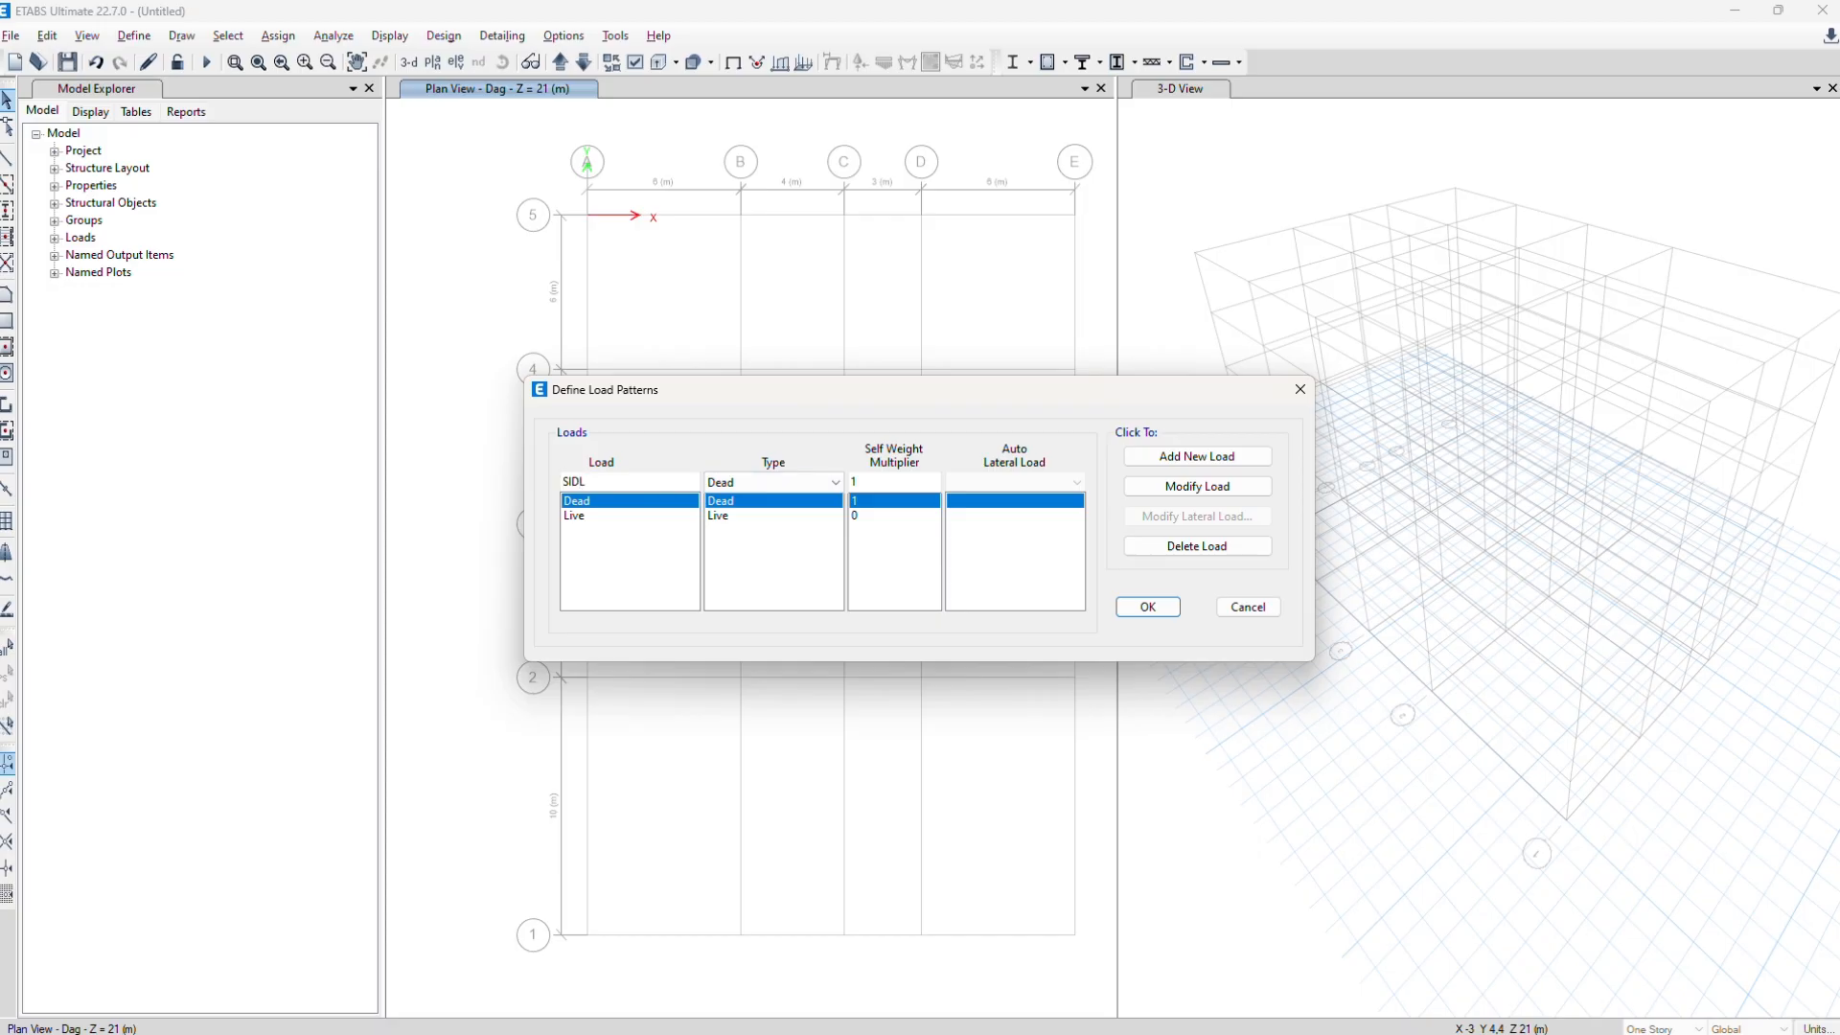
left_click(720, 484)
left_click(736, 516)
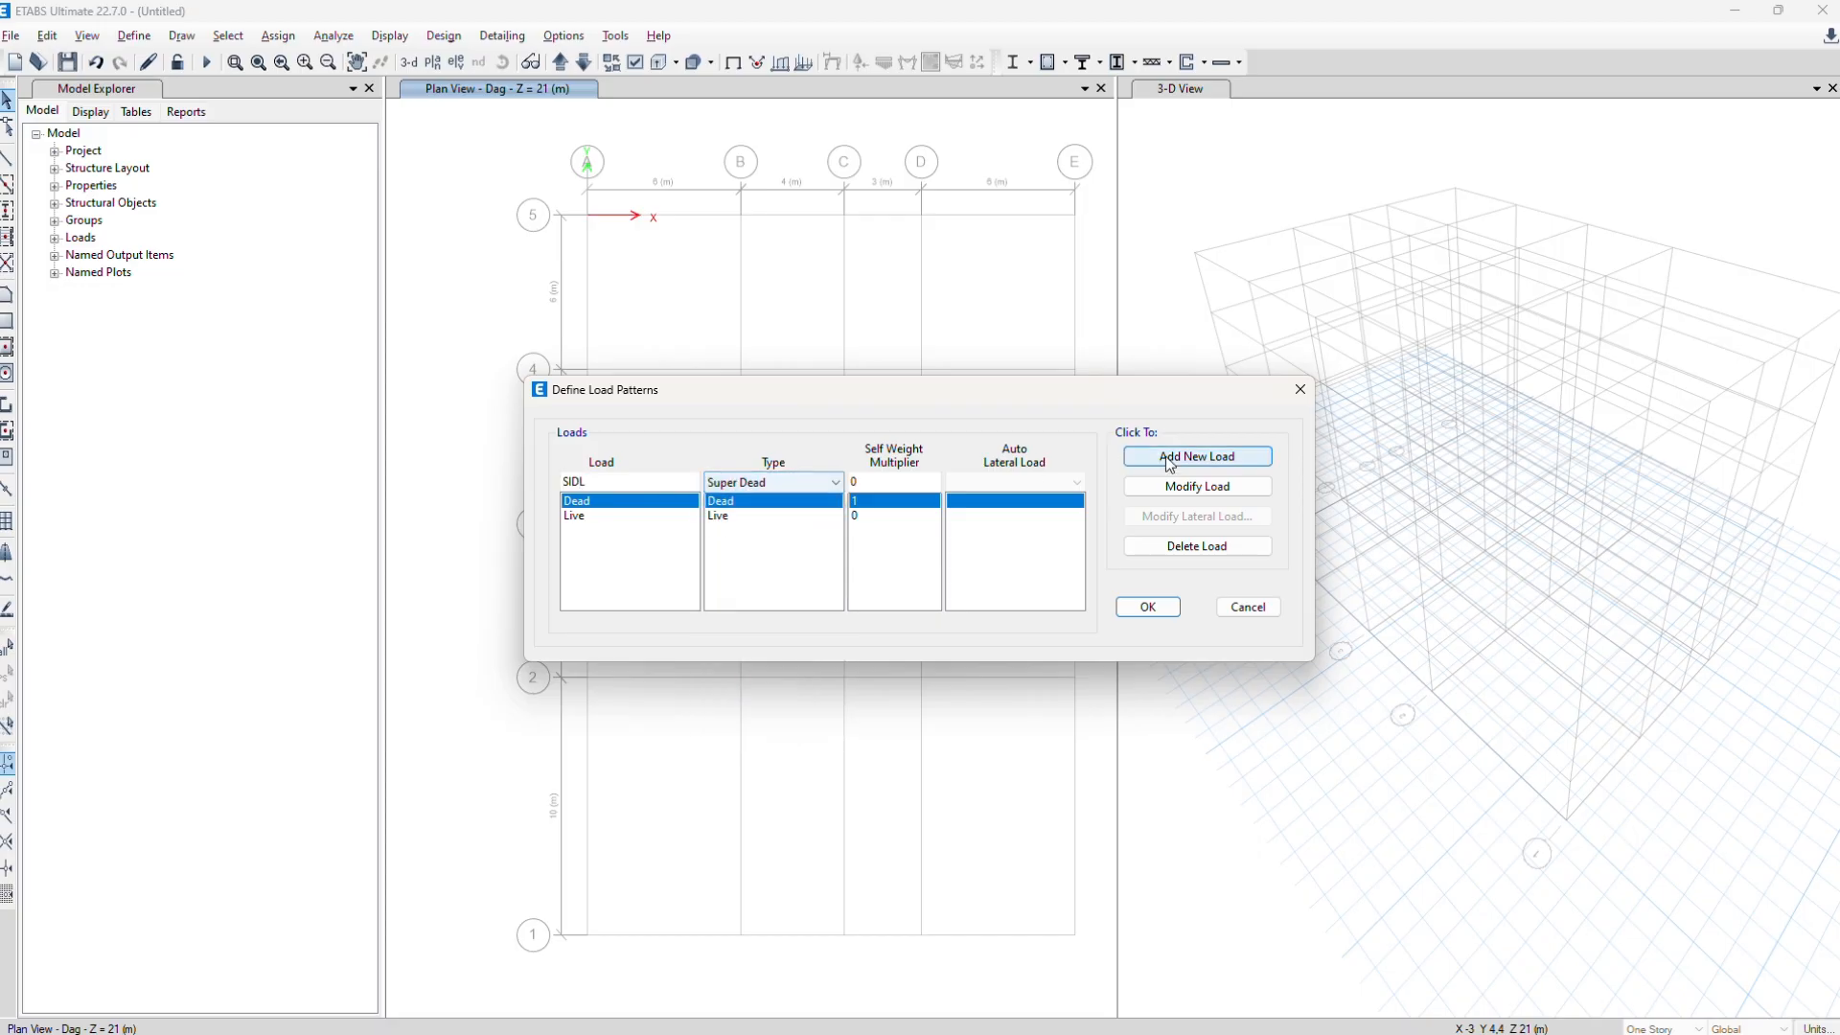
left_click(1198, 457)
Add a load pattern named Lr of type Roof Live
double_click(602, 481)
key("BackSpace")
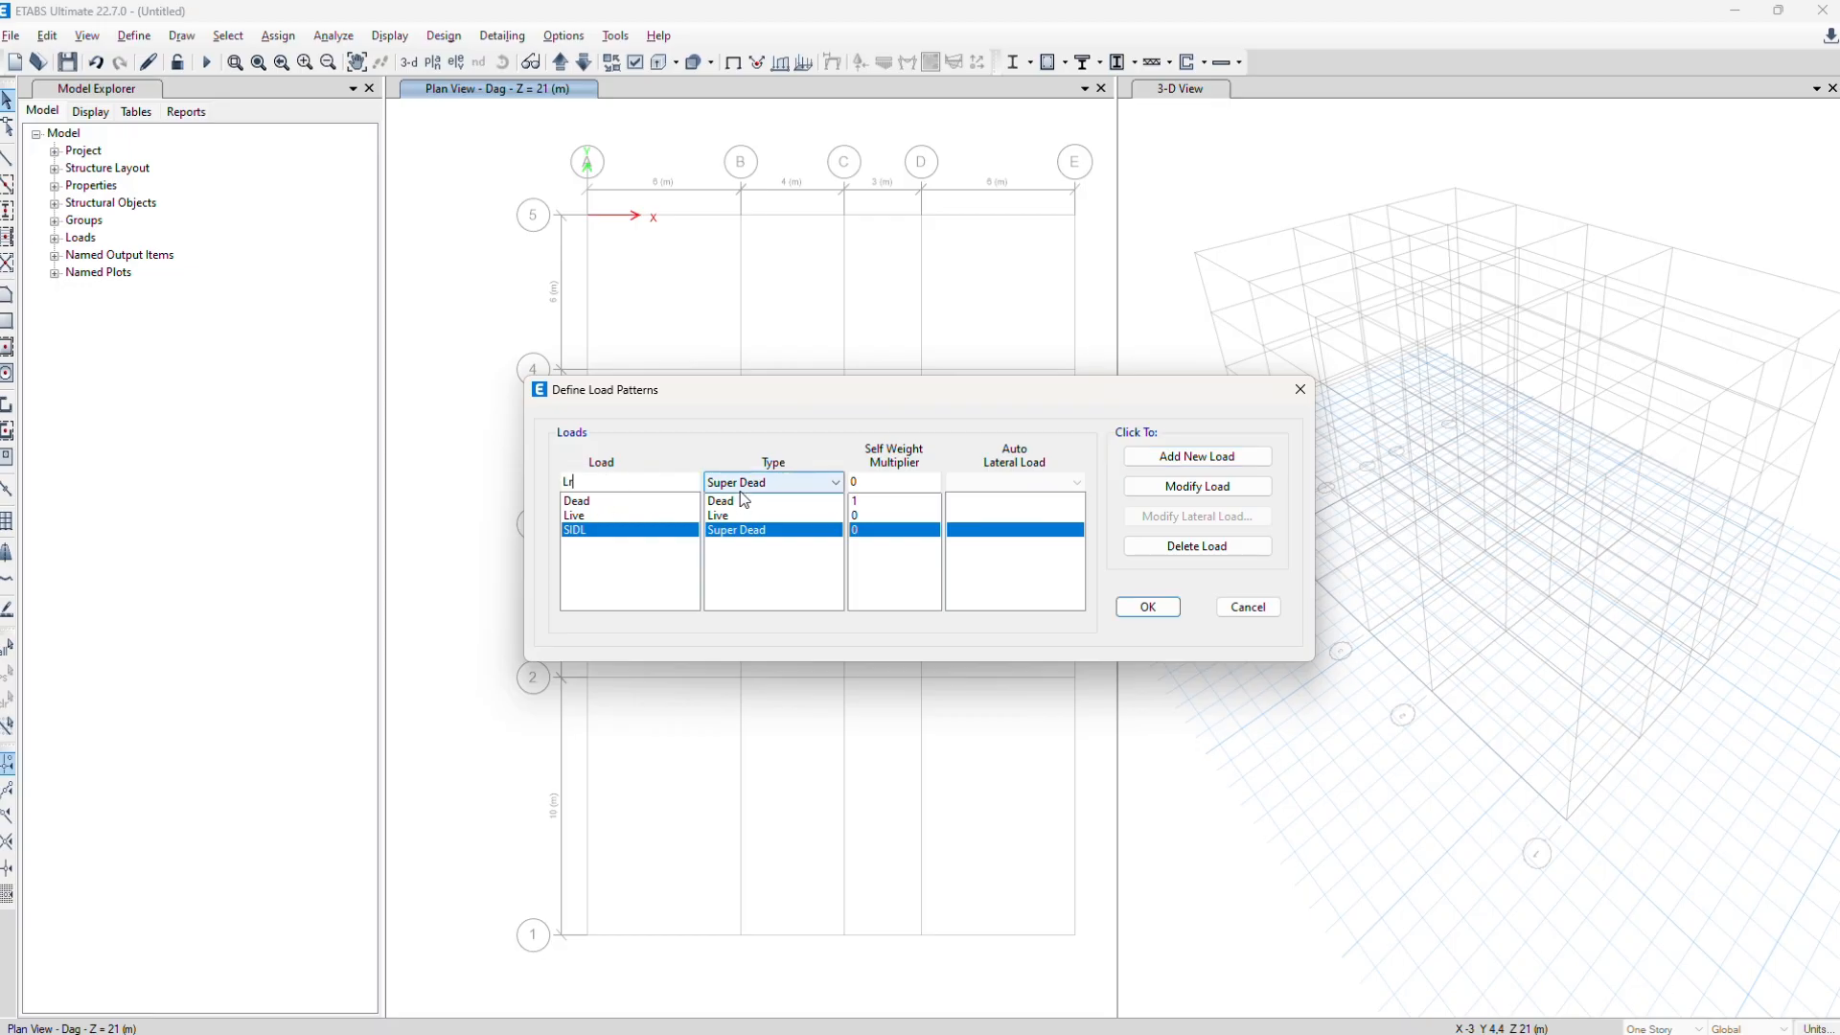
left_click(784, 485)
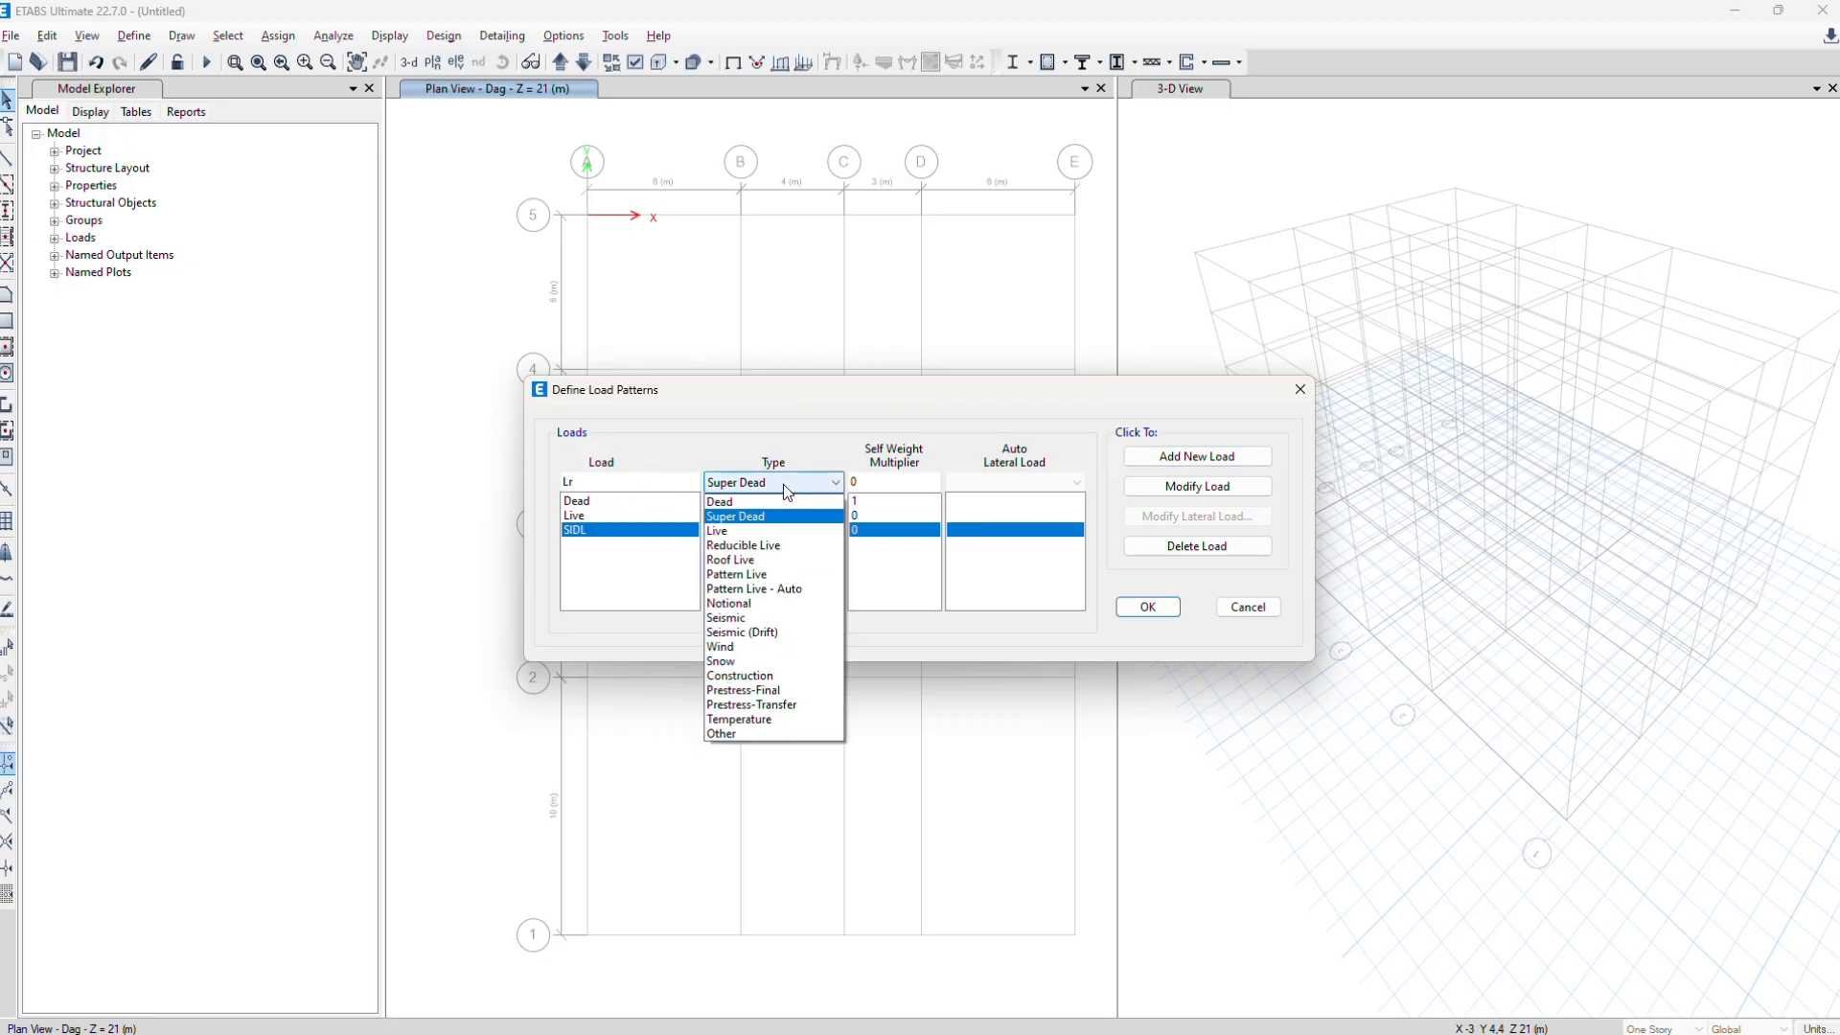
left_click(767, 559)
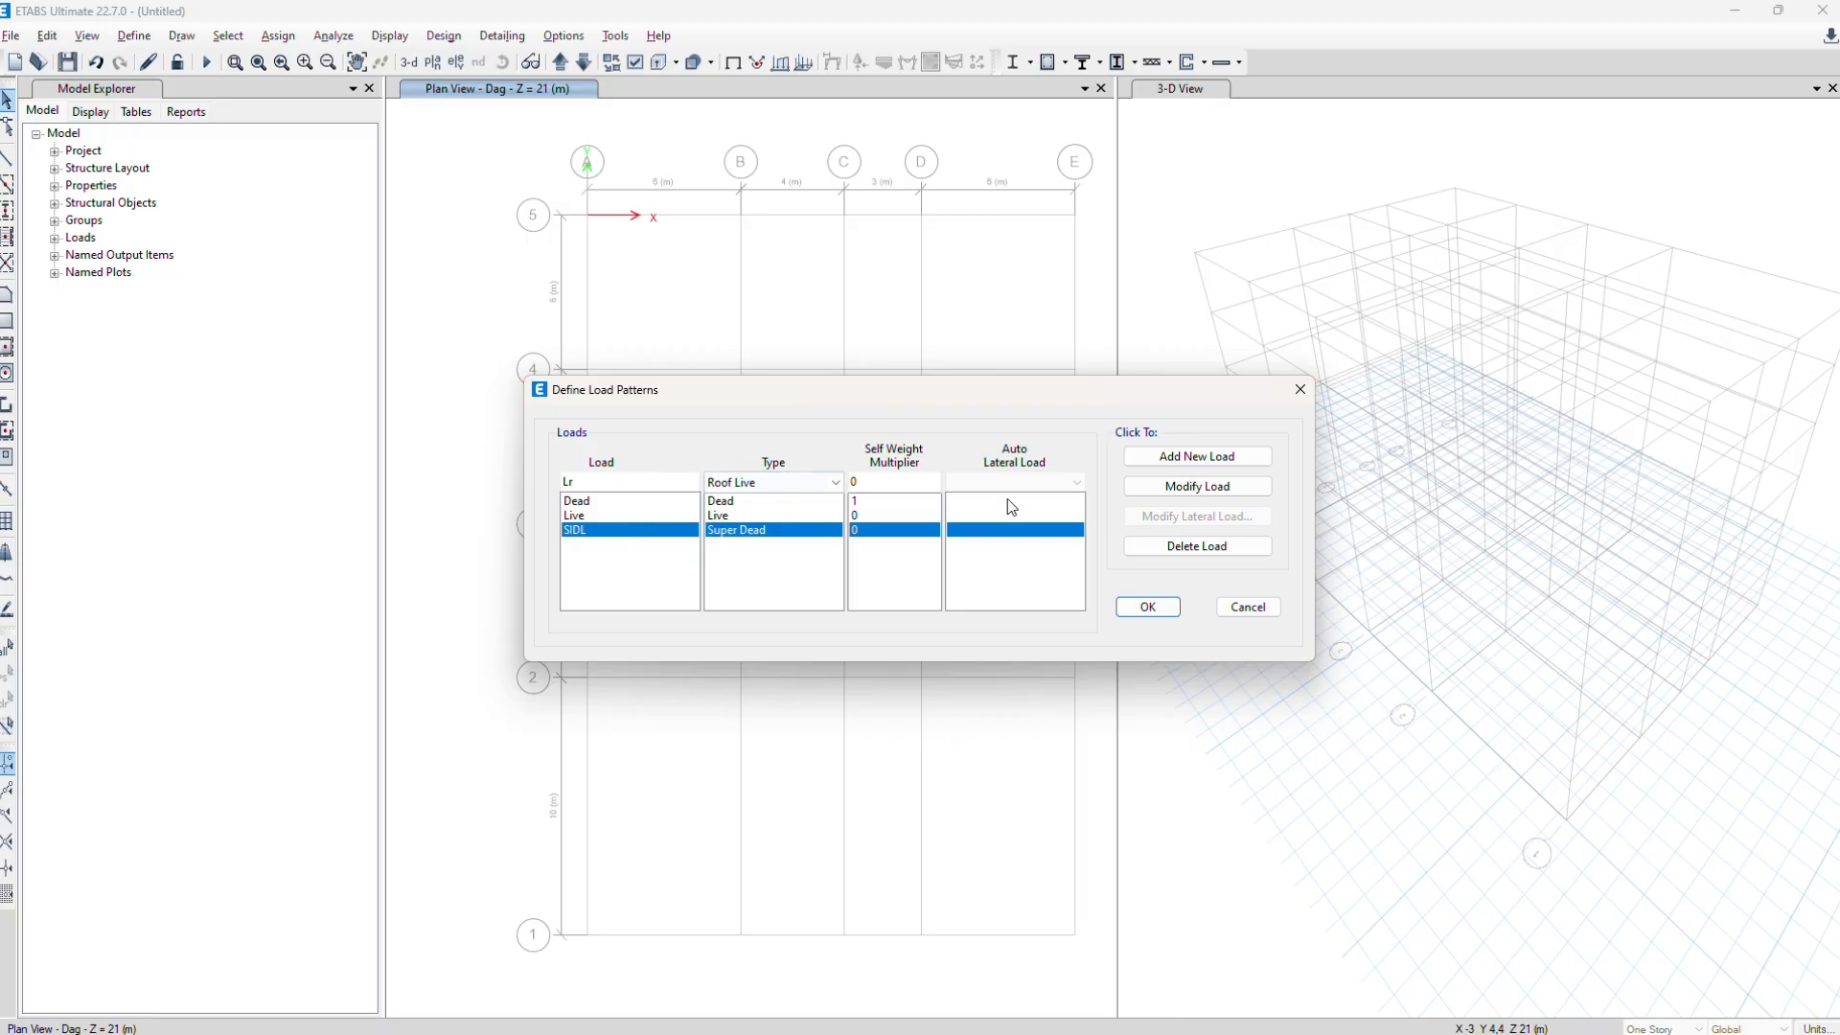
left_click(1197, 456)
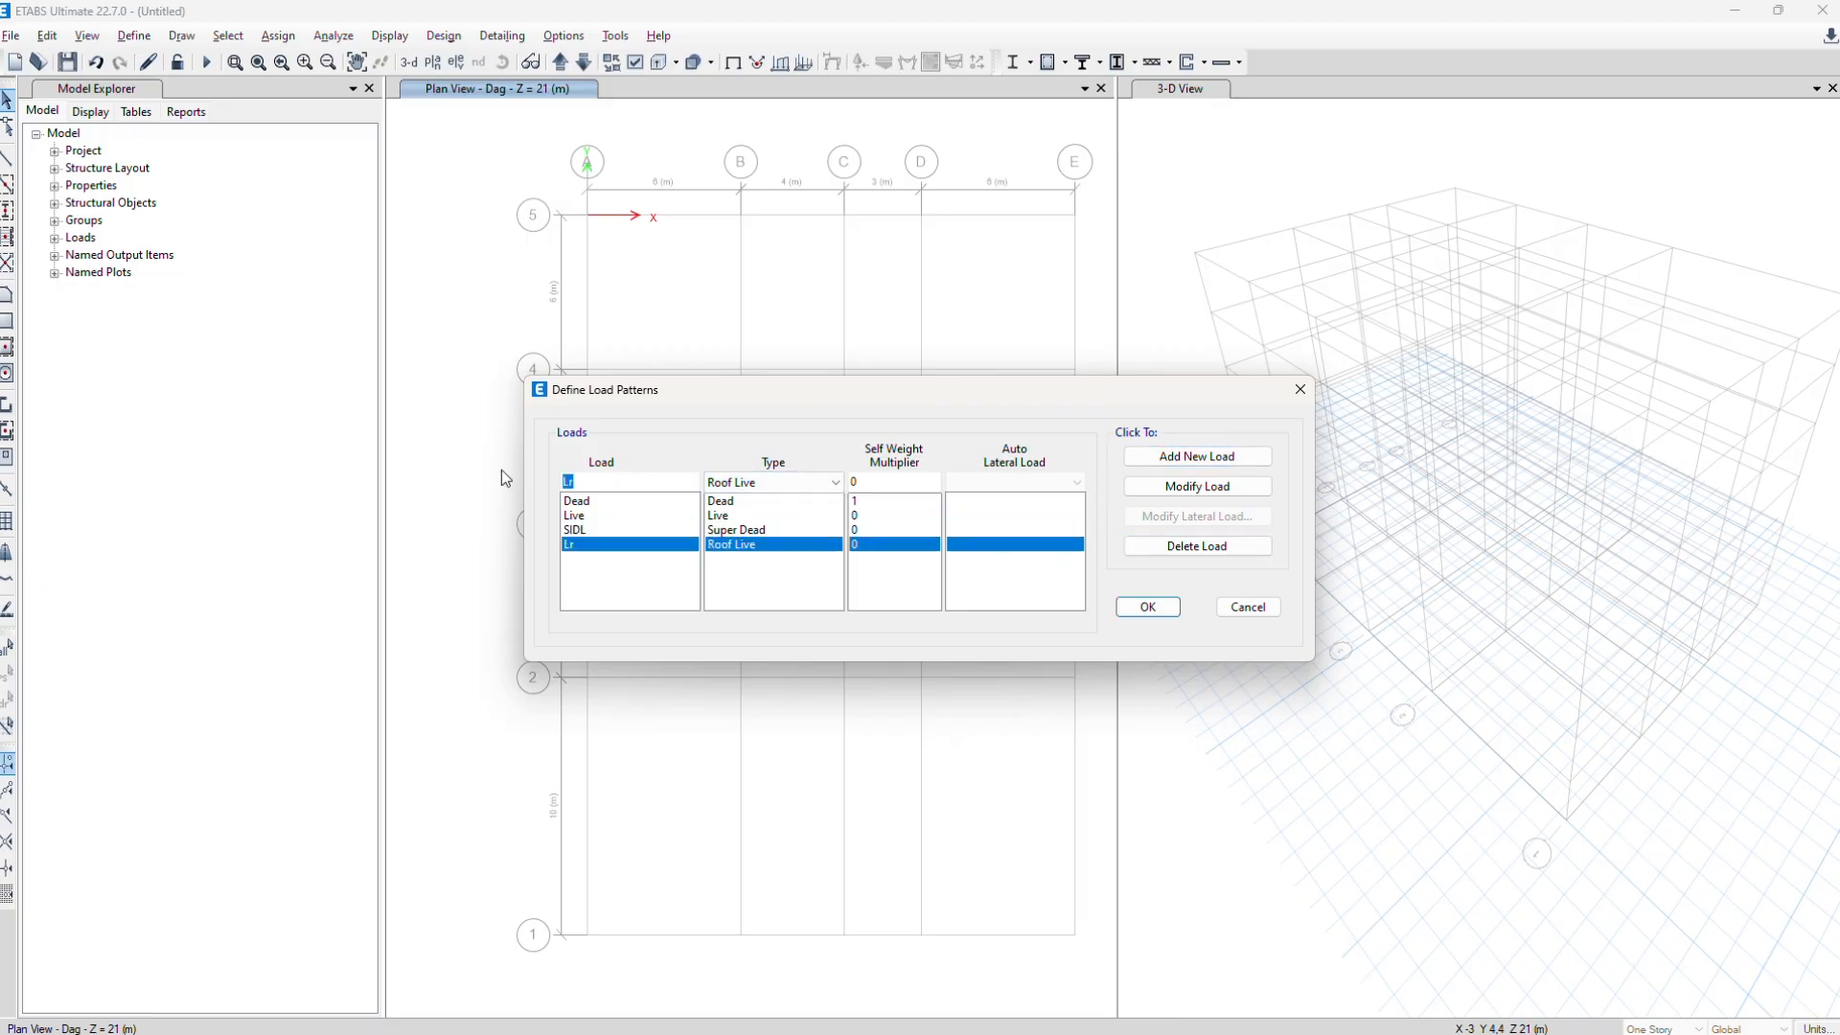
Add a load pattern named Wx of type Wind with no auto lateral load
type("Wx")
left_click(835, 482)
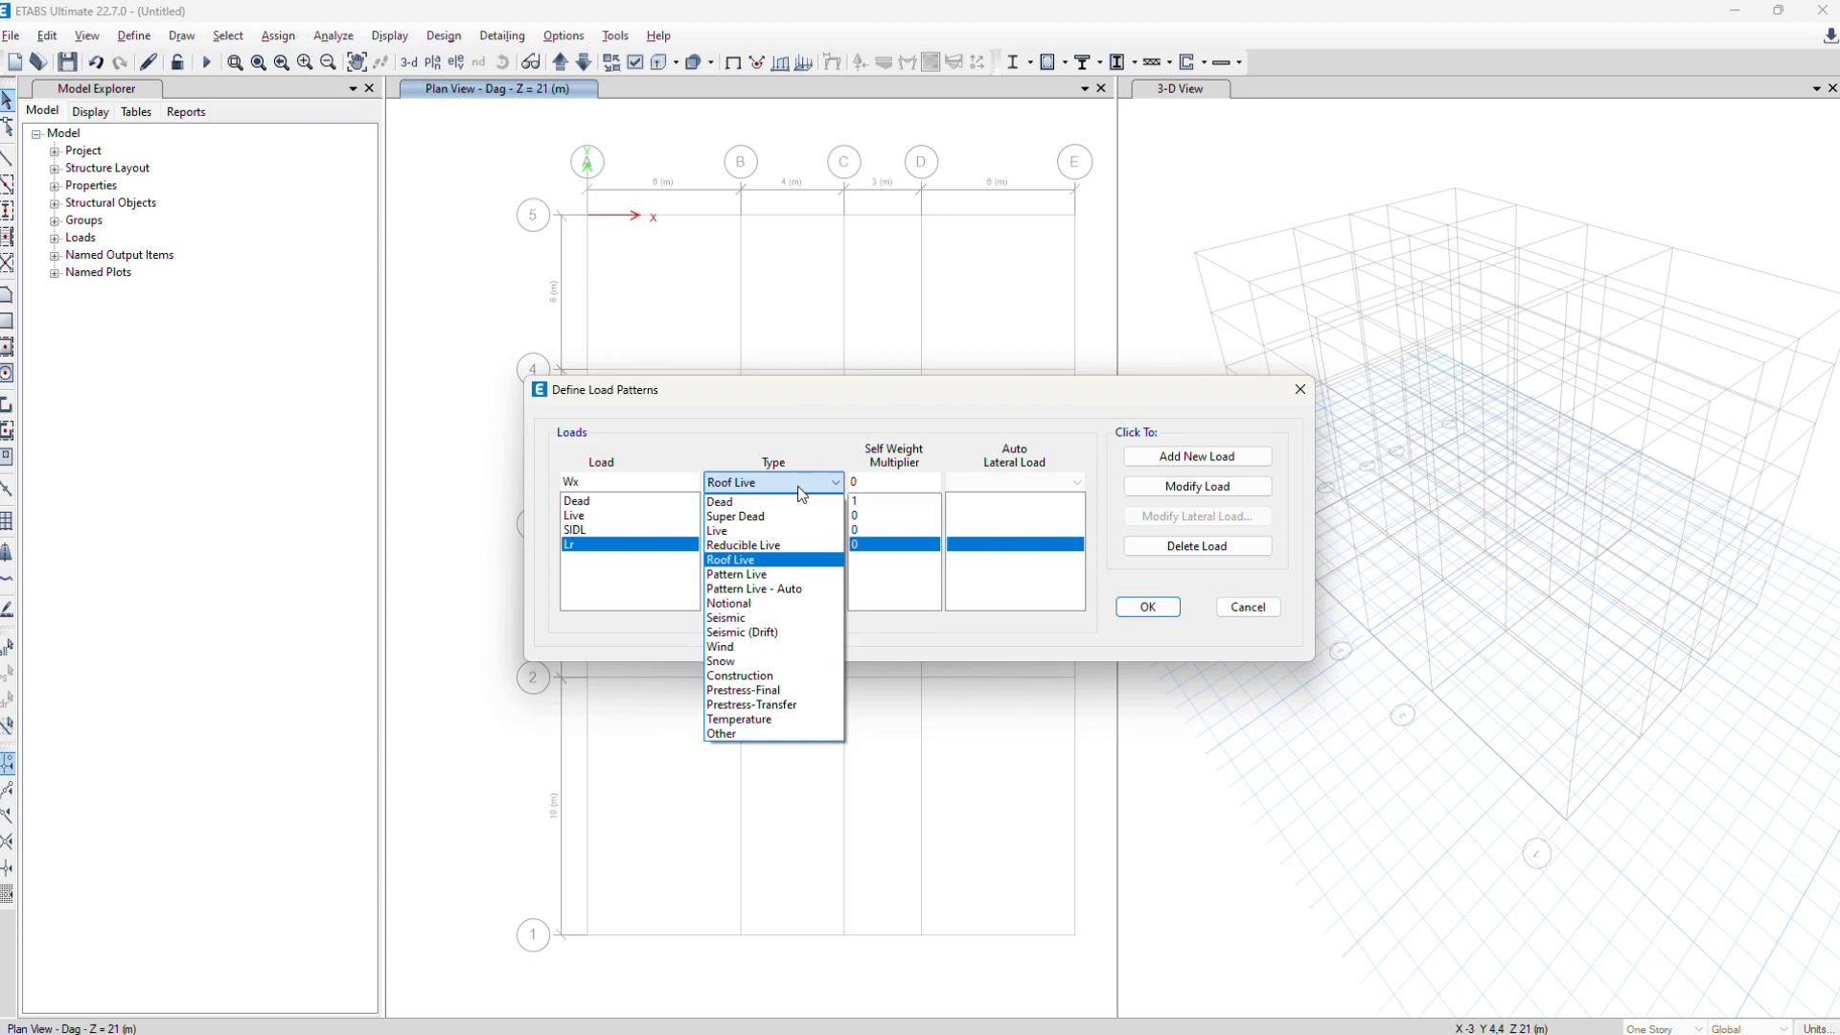
left_click(776, 648)
left_click(1189, 458)
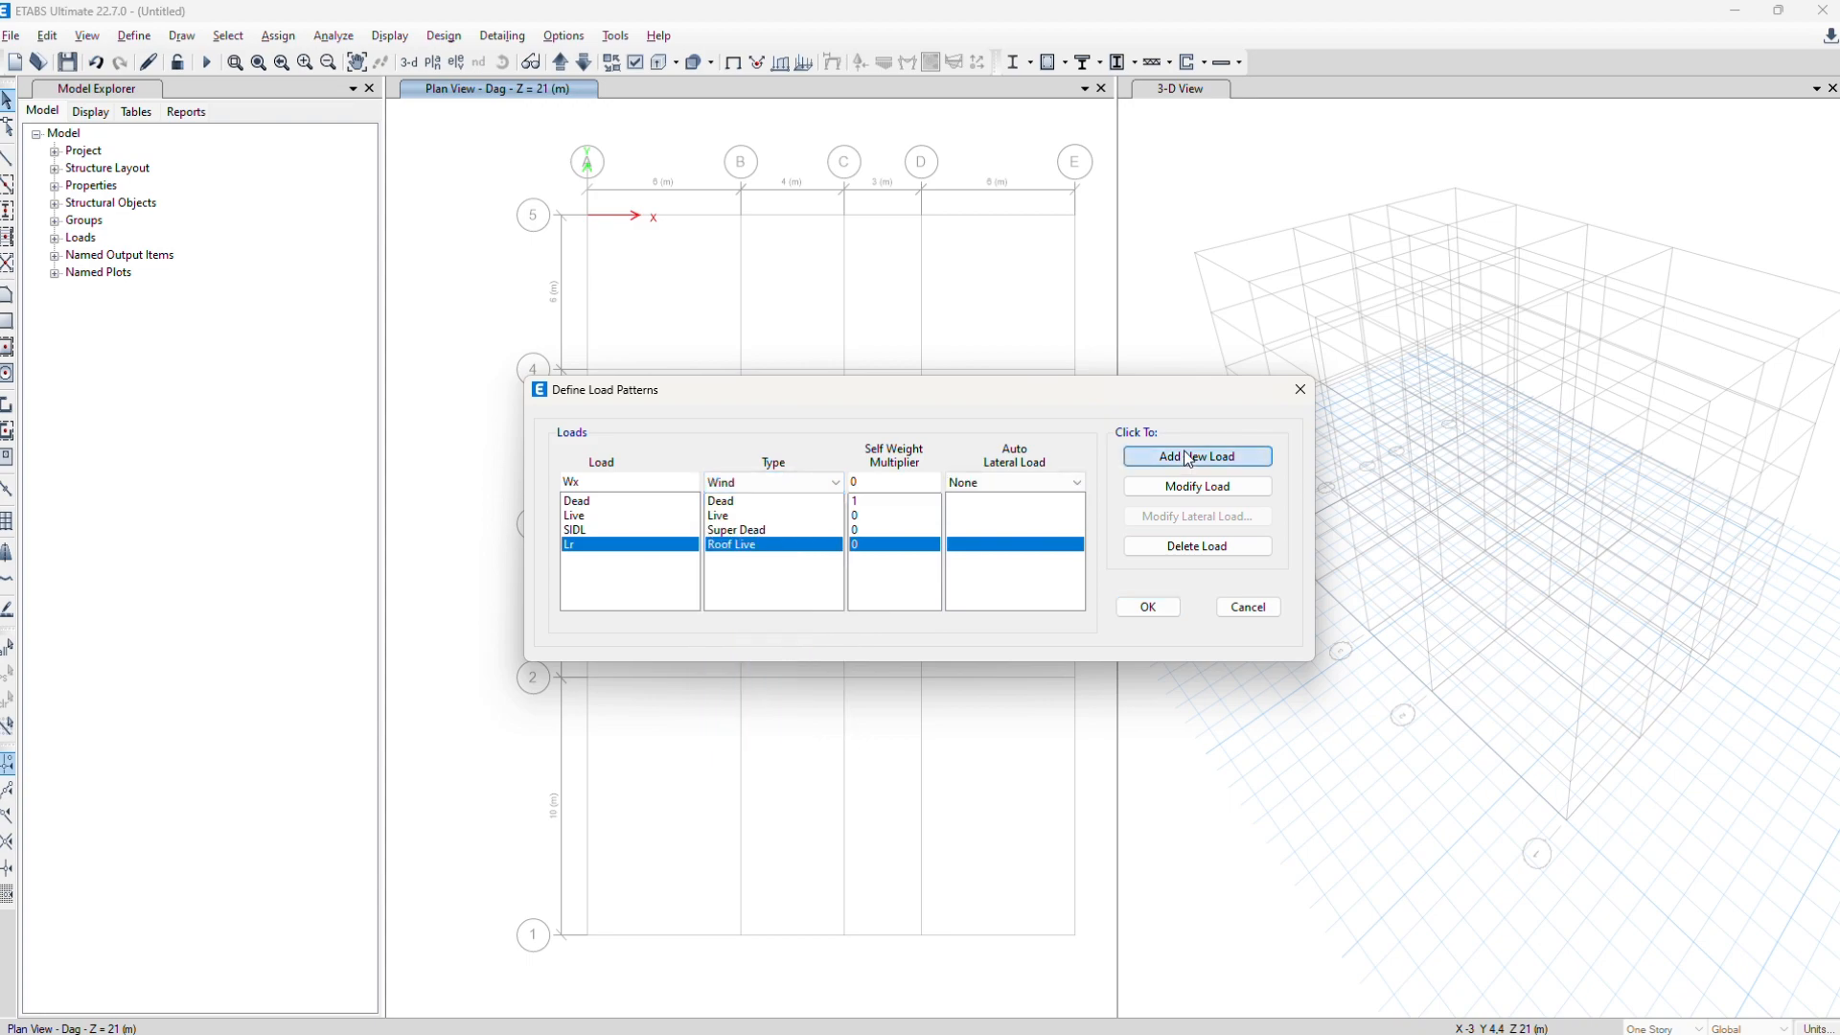
Add a load pattern named Wy of type Wind with no auto lateral load
left_click(590, 481)
key("BackSpace")
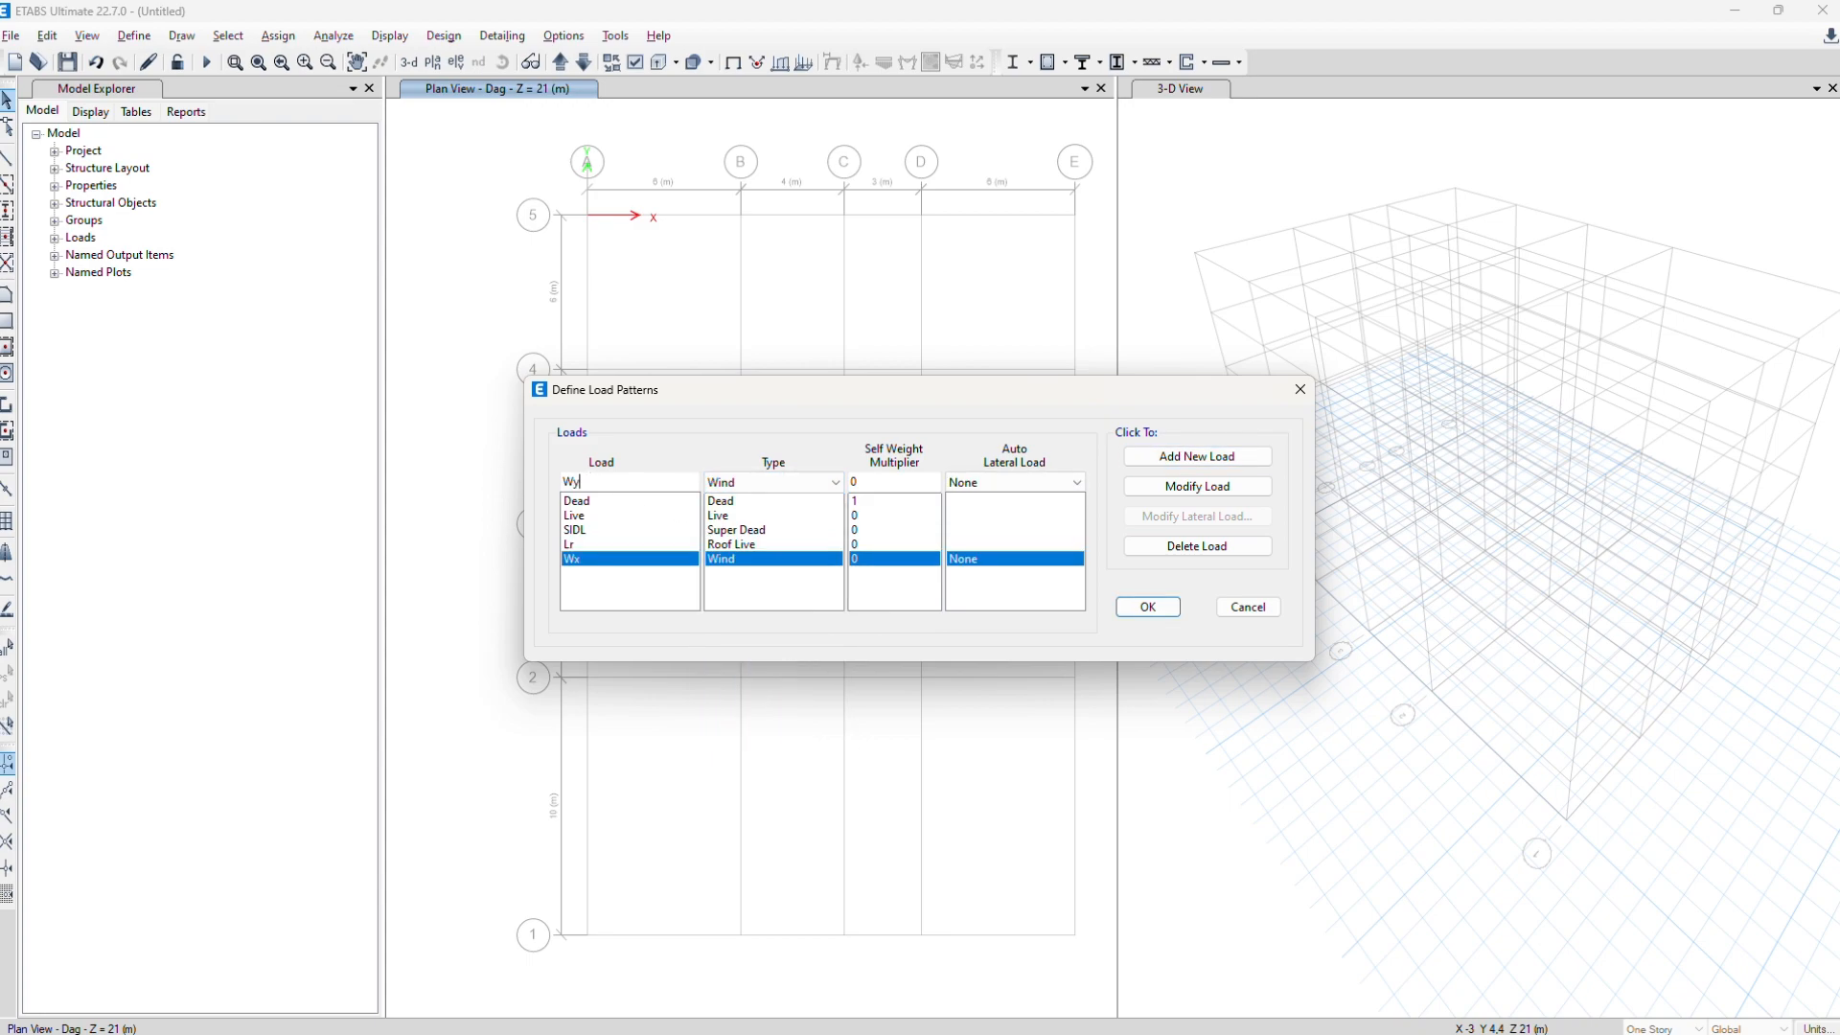
type("y")
left_click(1263, 459)
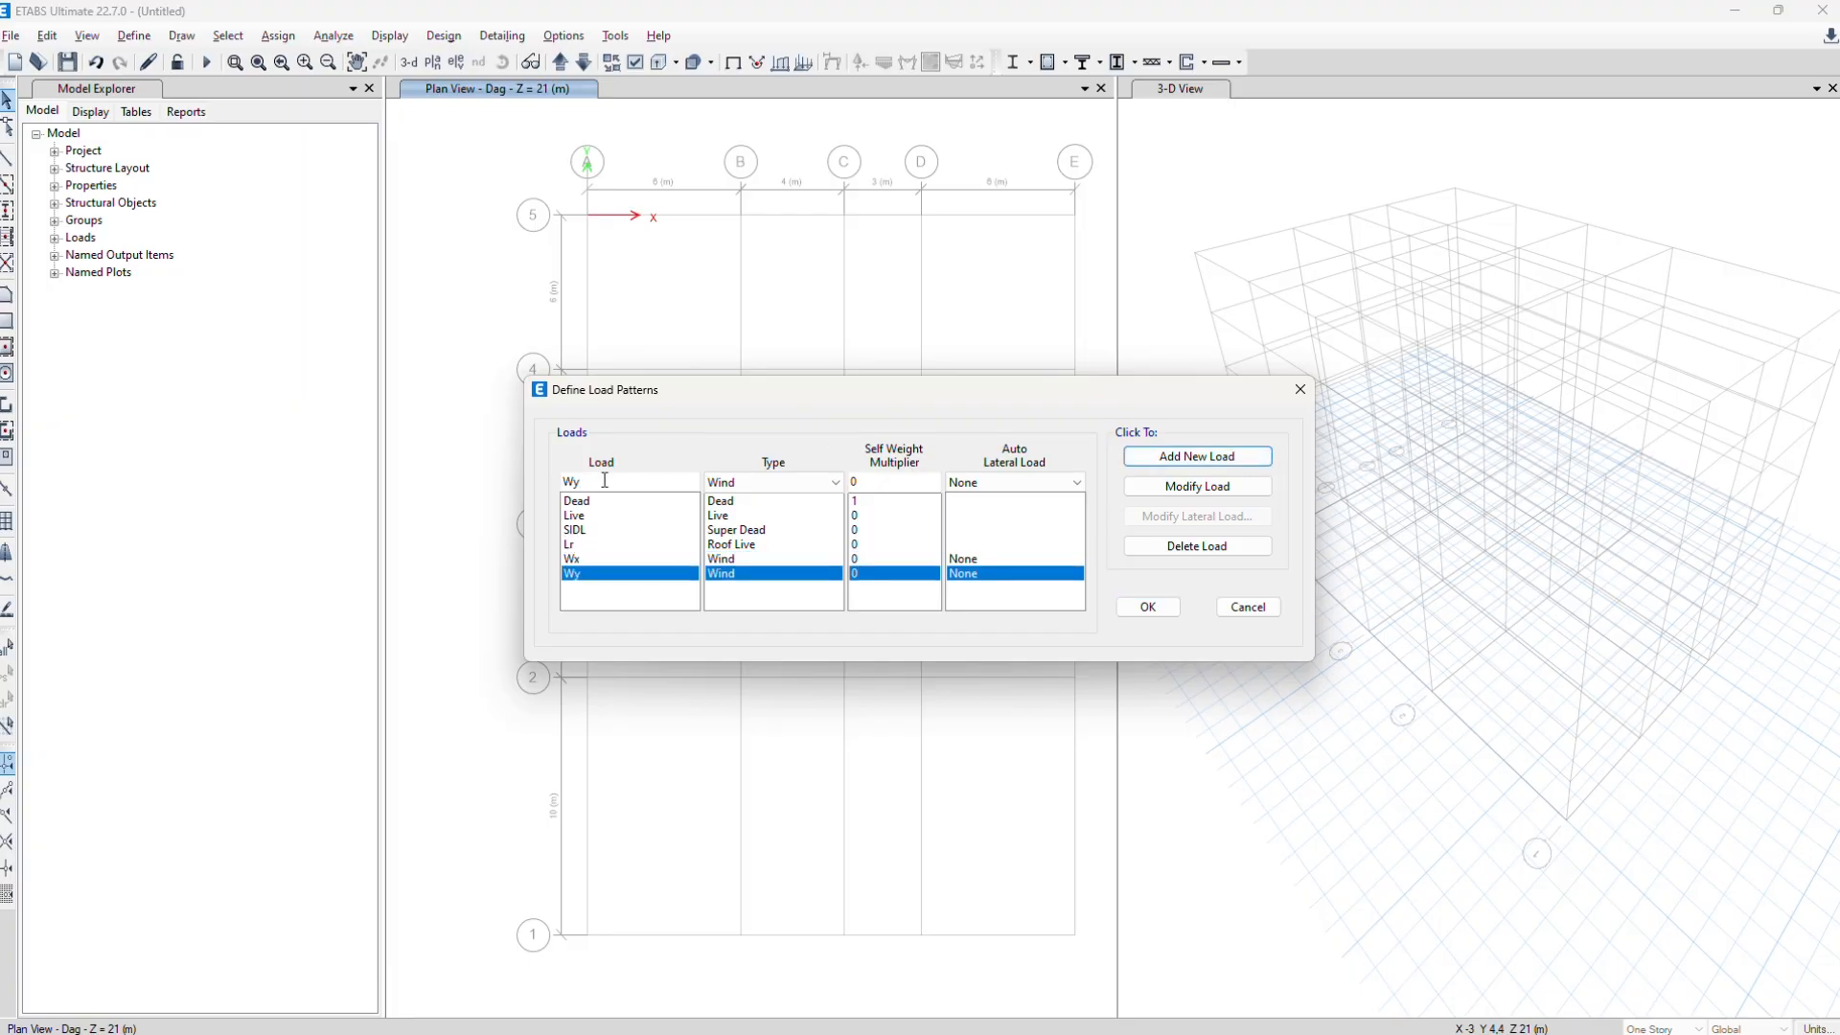
Add two load patterns named Ex and Ey of type Seismic with no auto lateral load
left_click_drag(605, 480, 378, 503)
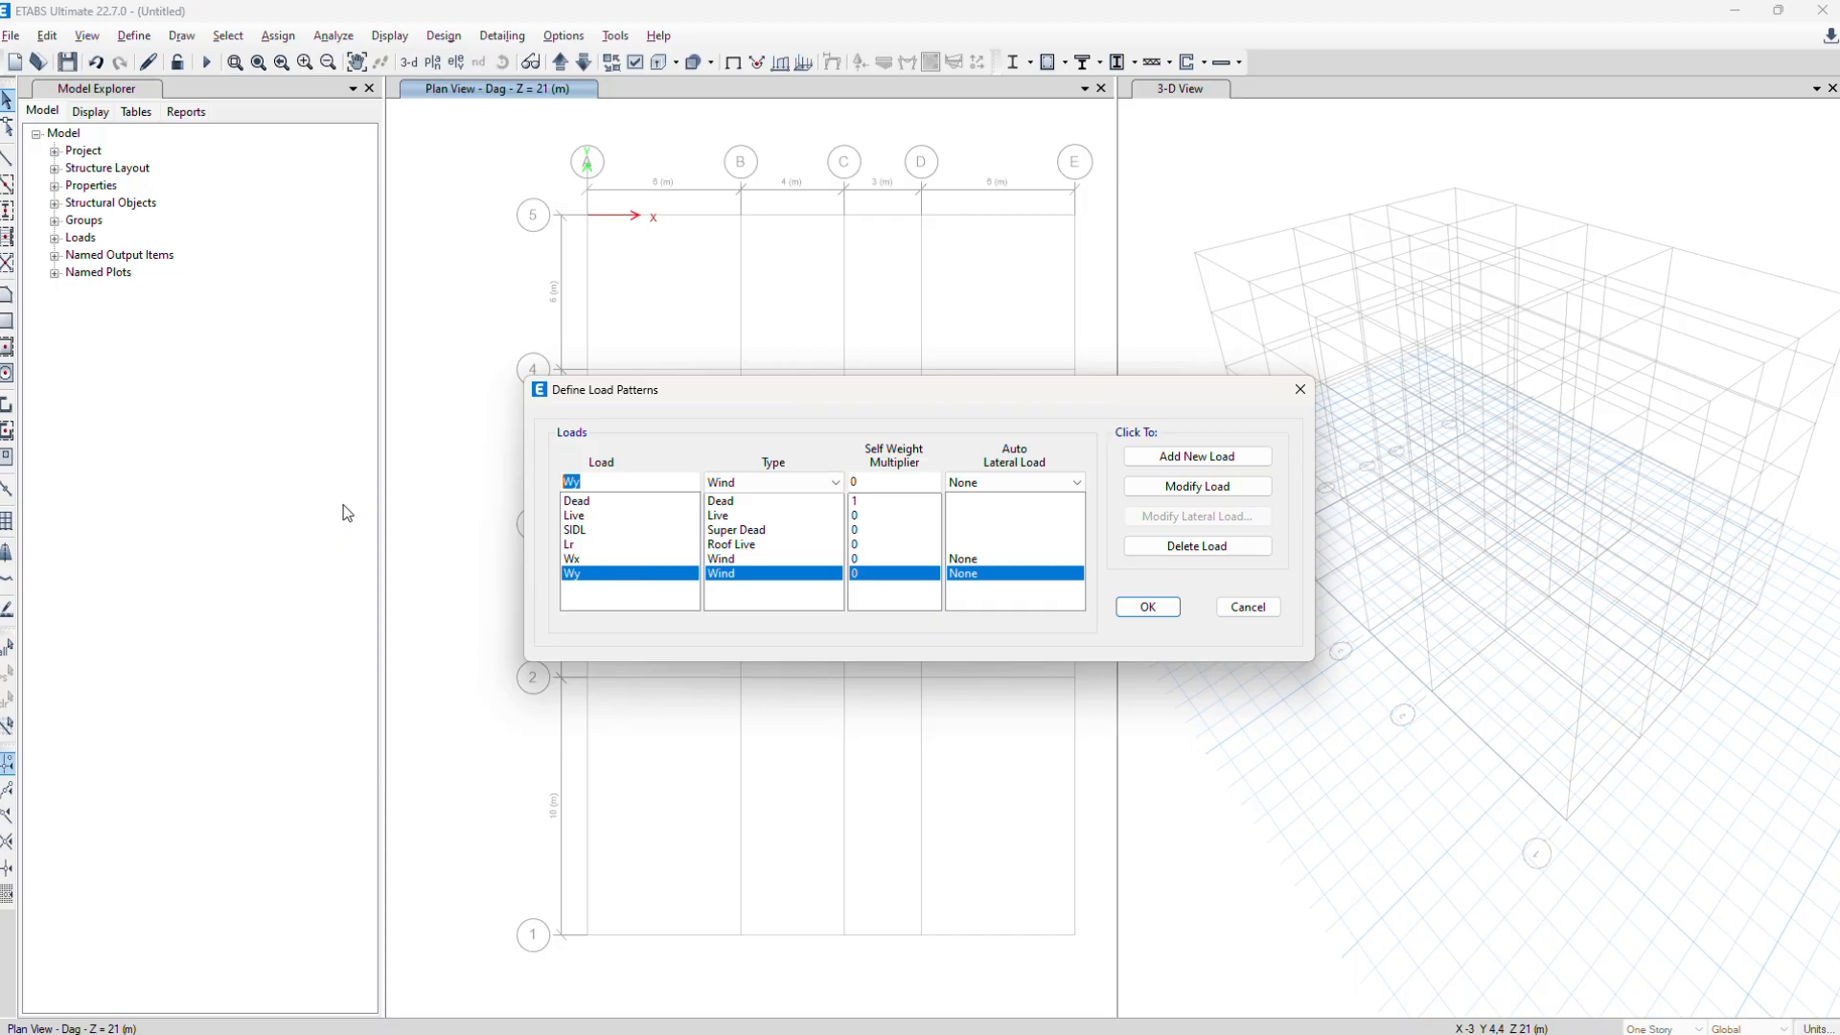
type("Ex")
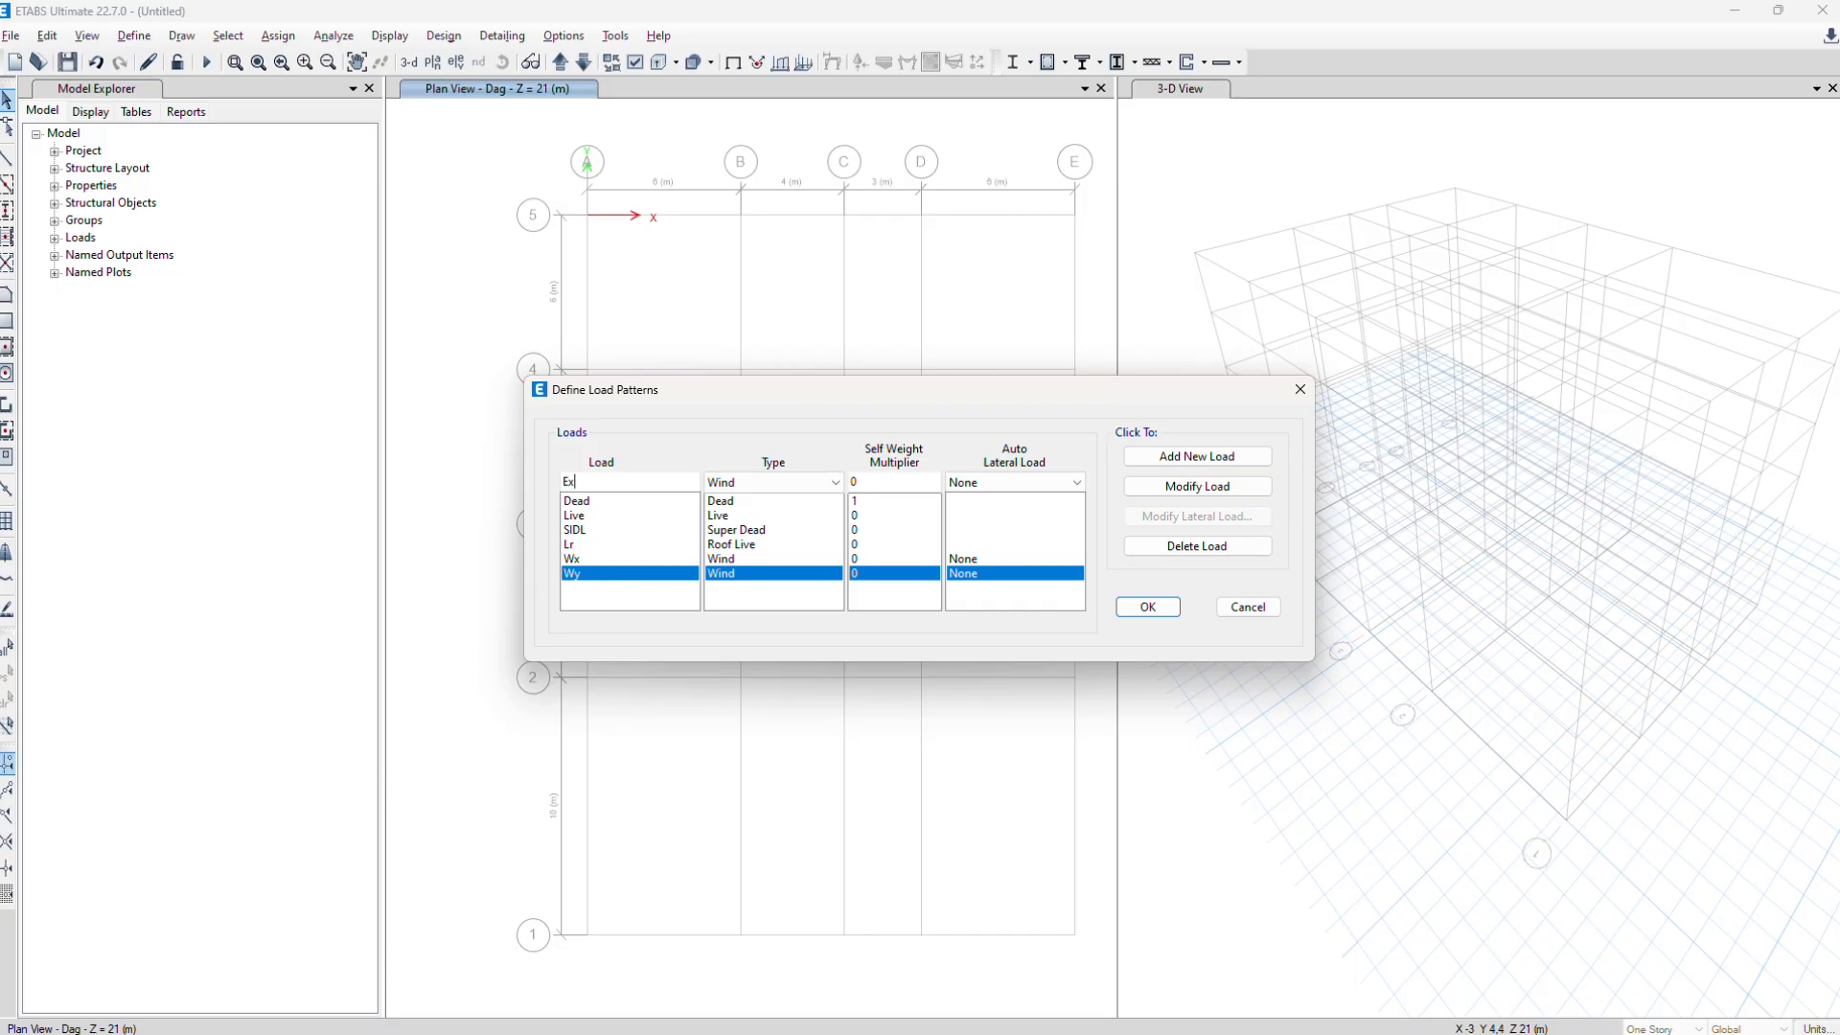
left_click(811, 485)
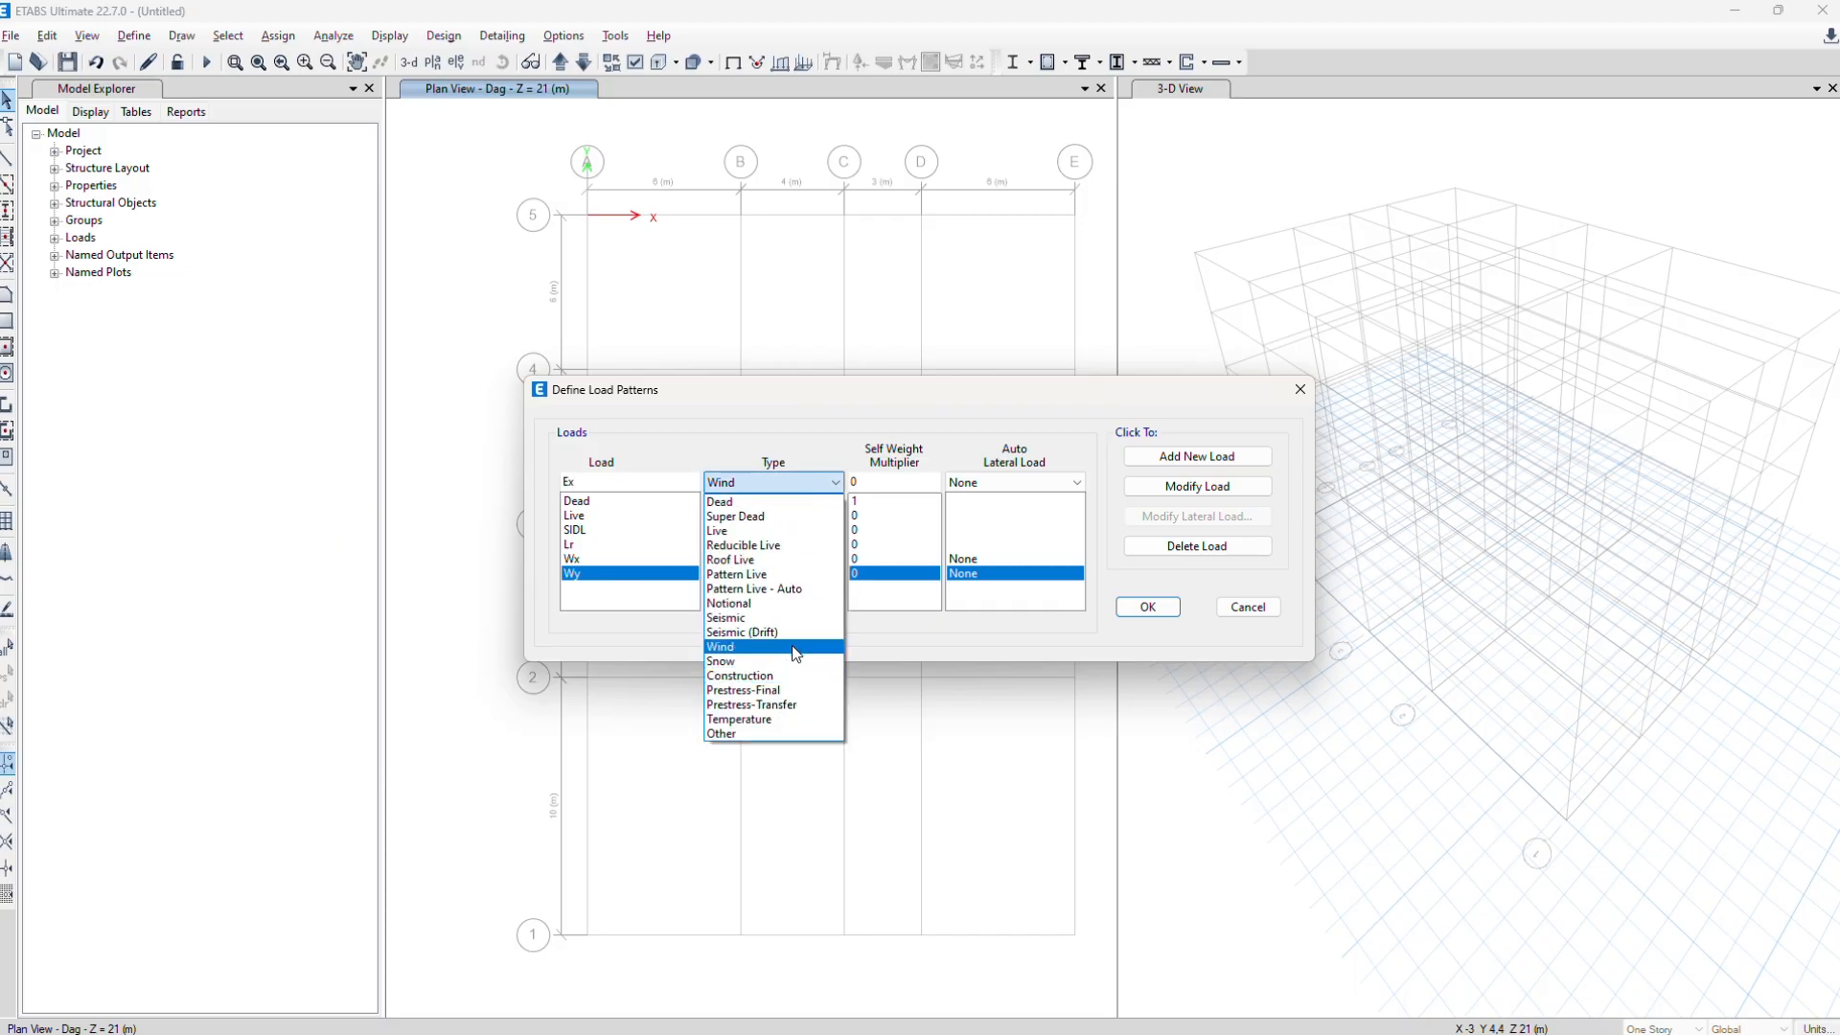
left_click(793, 619)
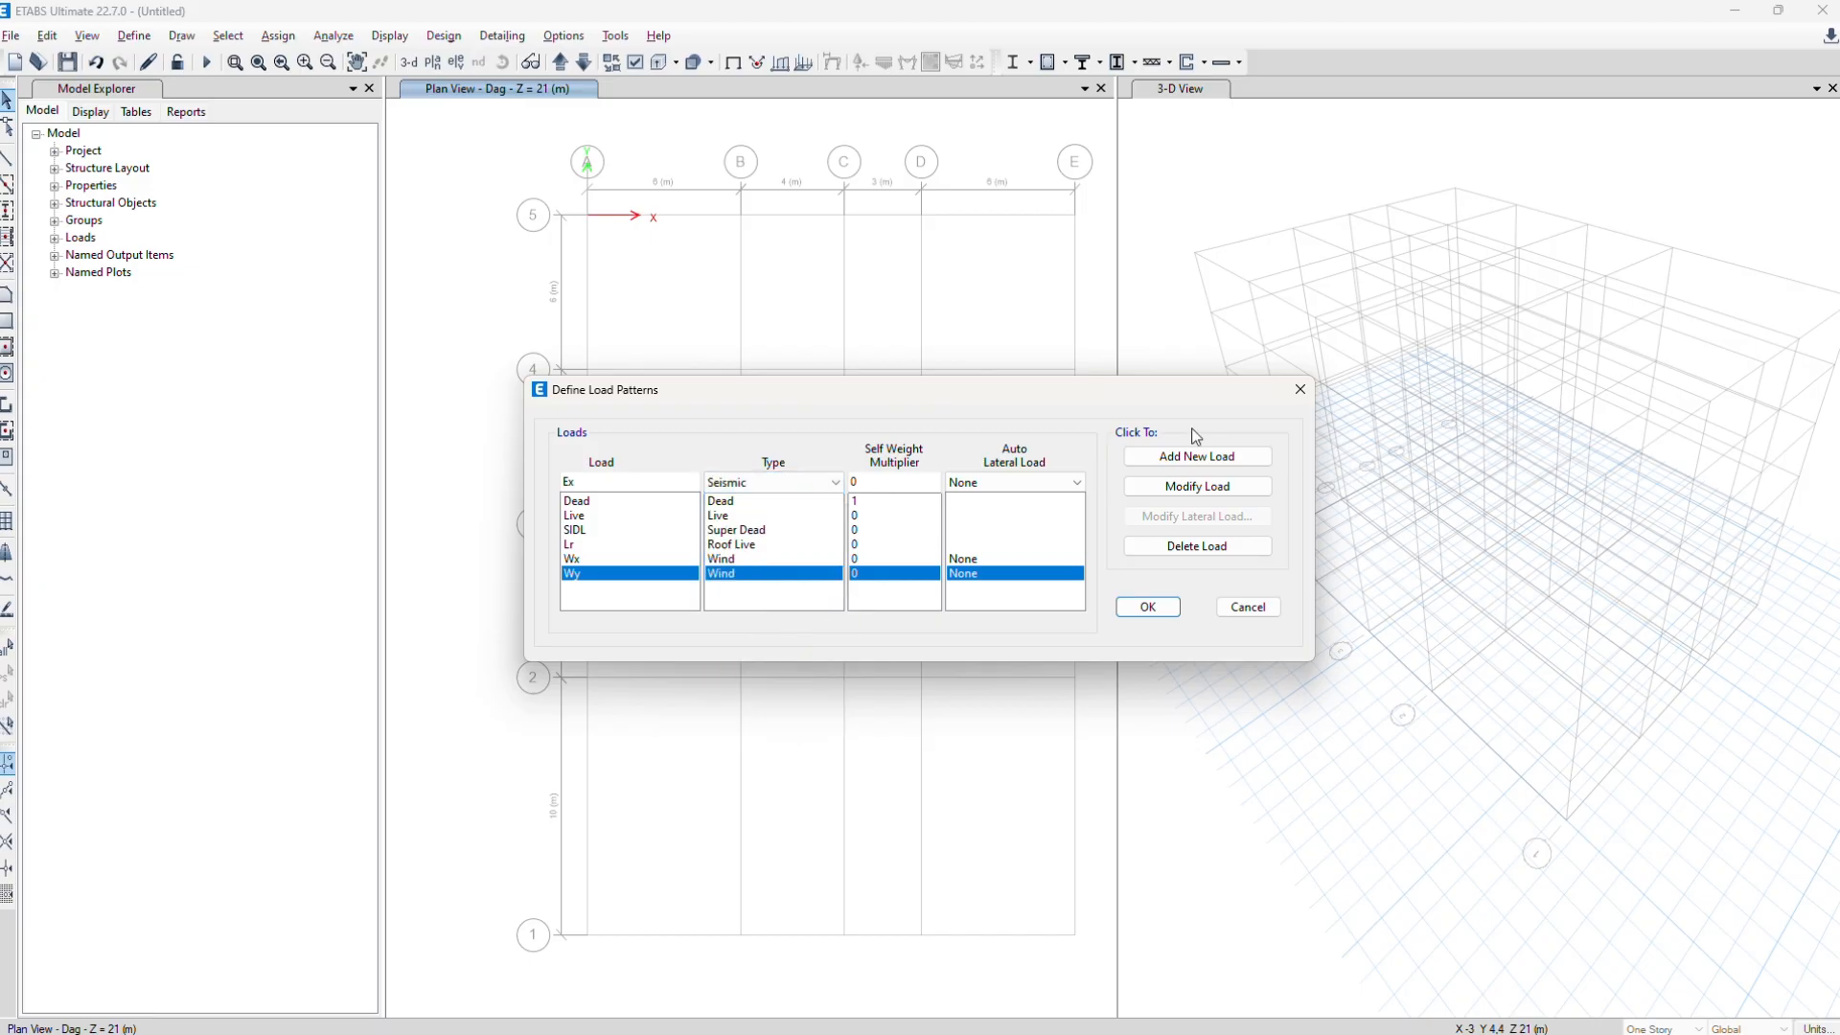
left_click(1189, 457)
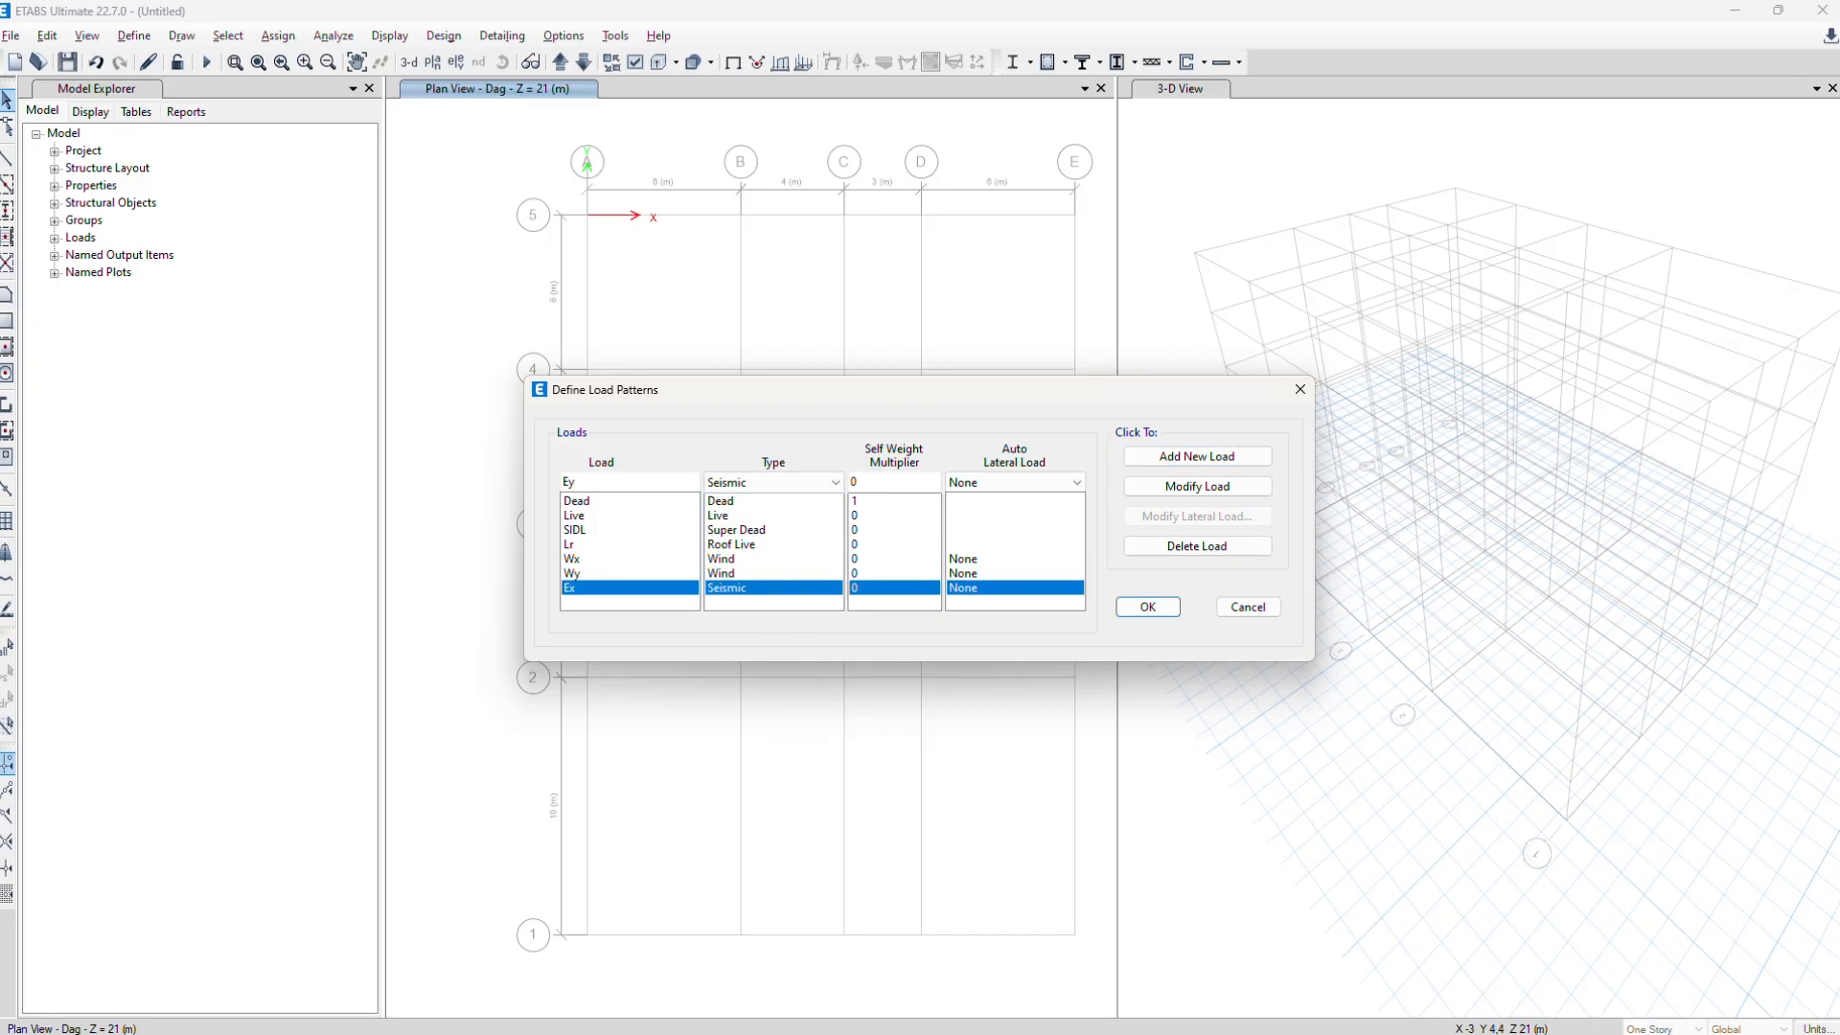
left_click(1236, 458)
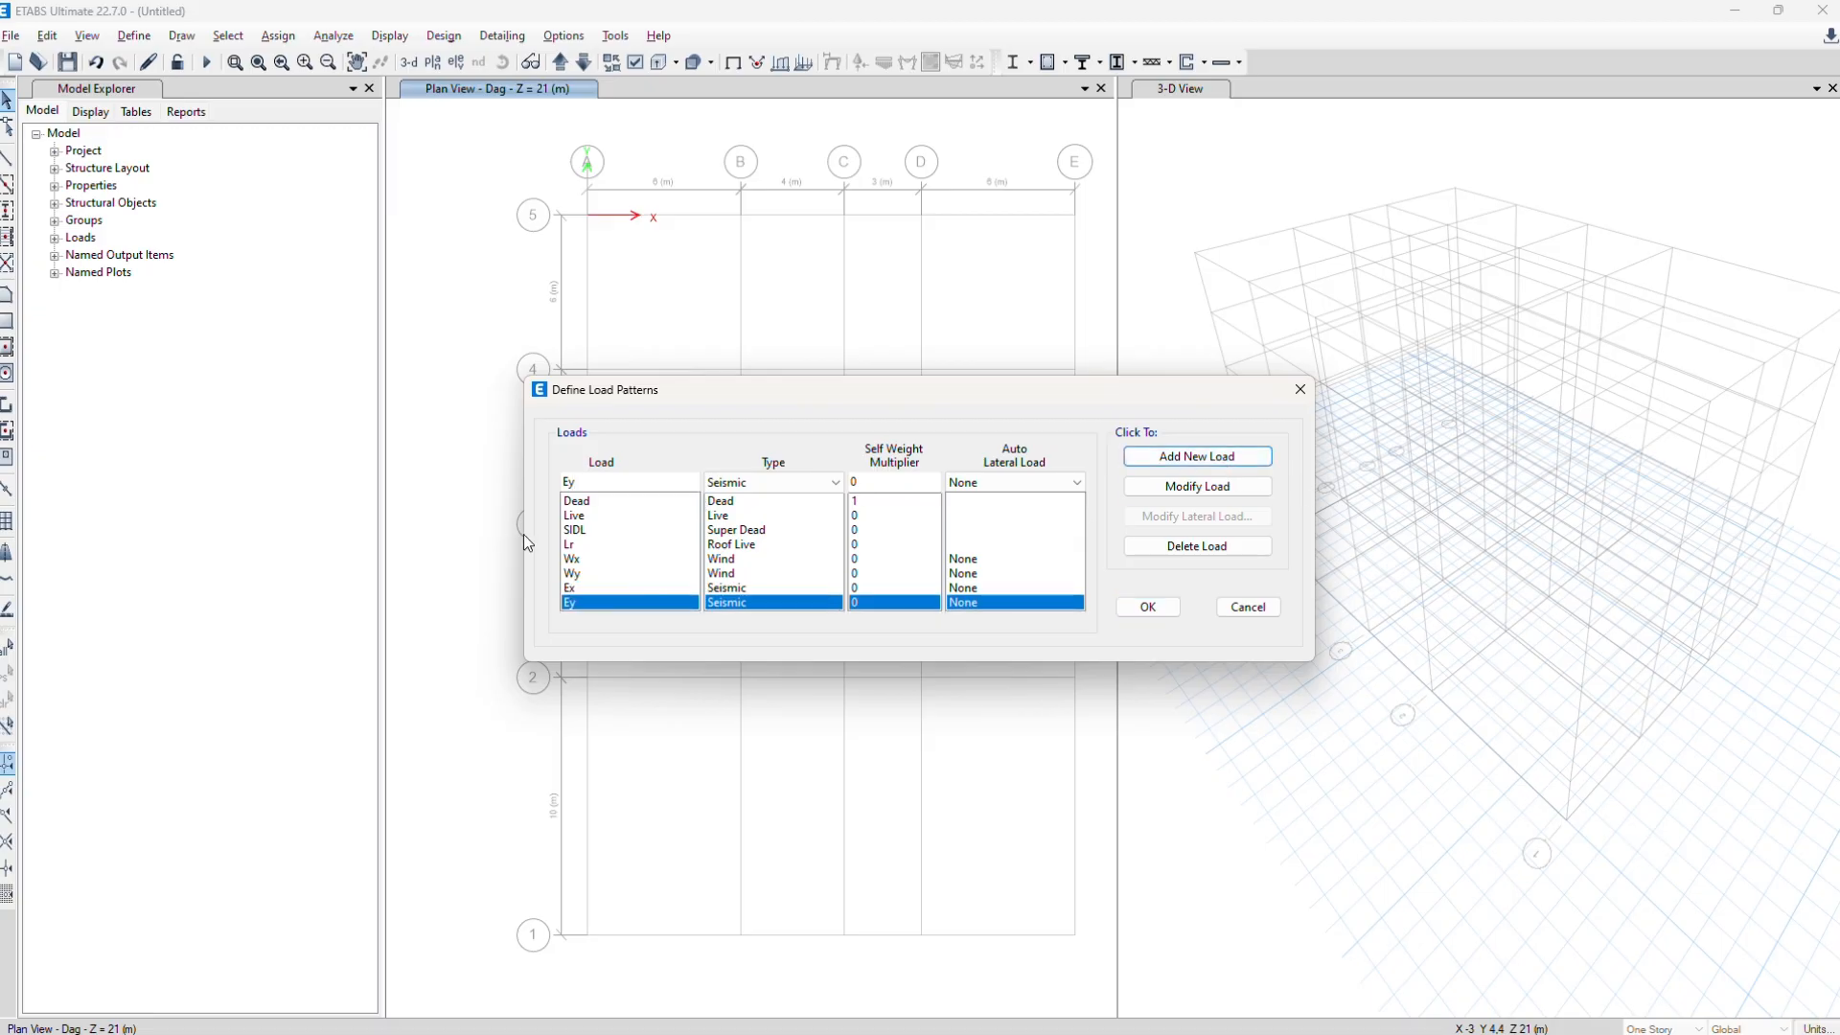
Add two load patterns named R and Lateral, both of type Other
double_click(664, 487)
type("R")
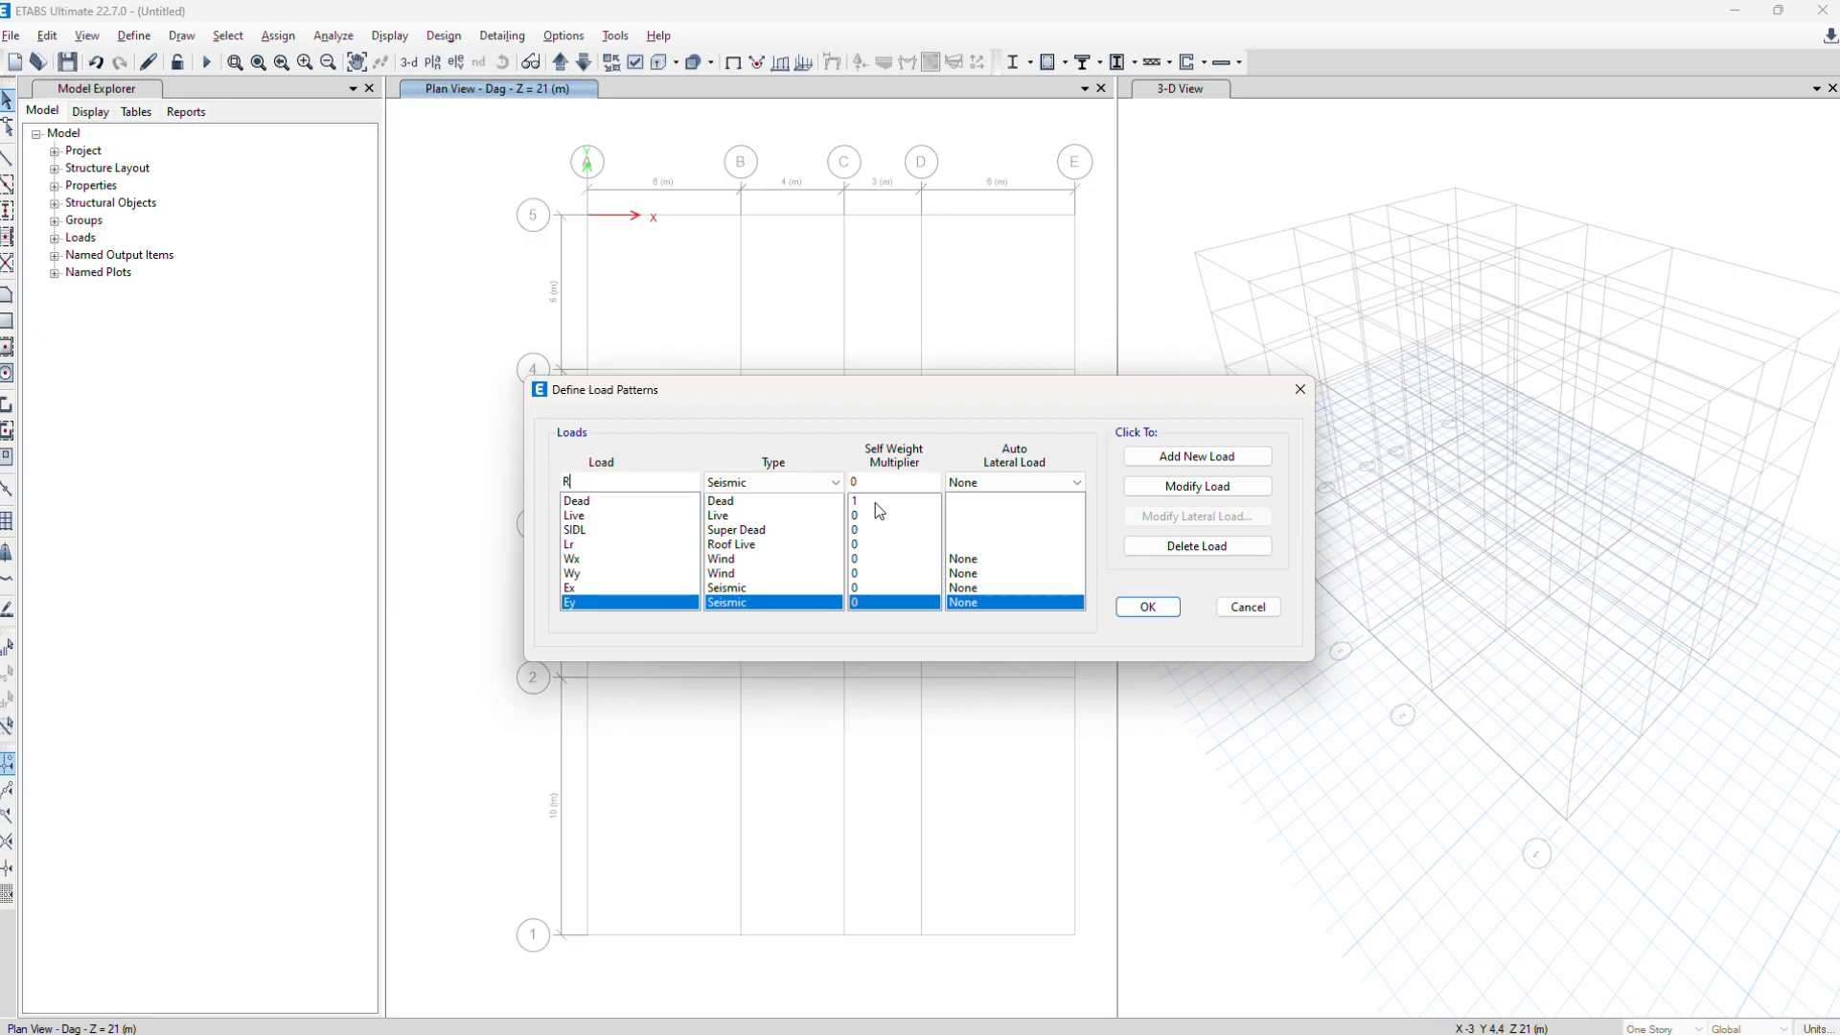
left_click(808, 484)
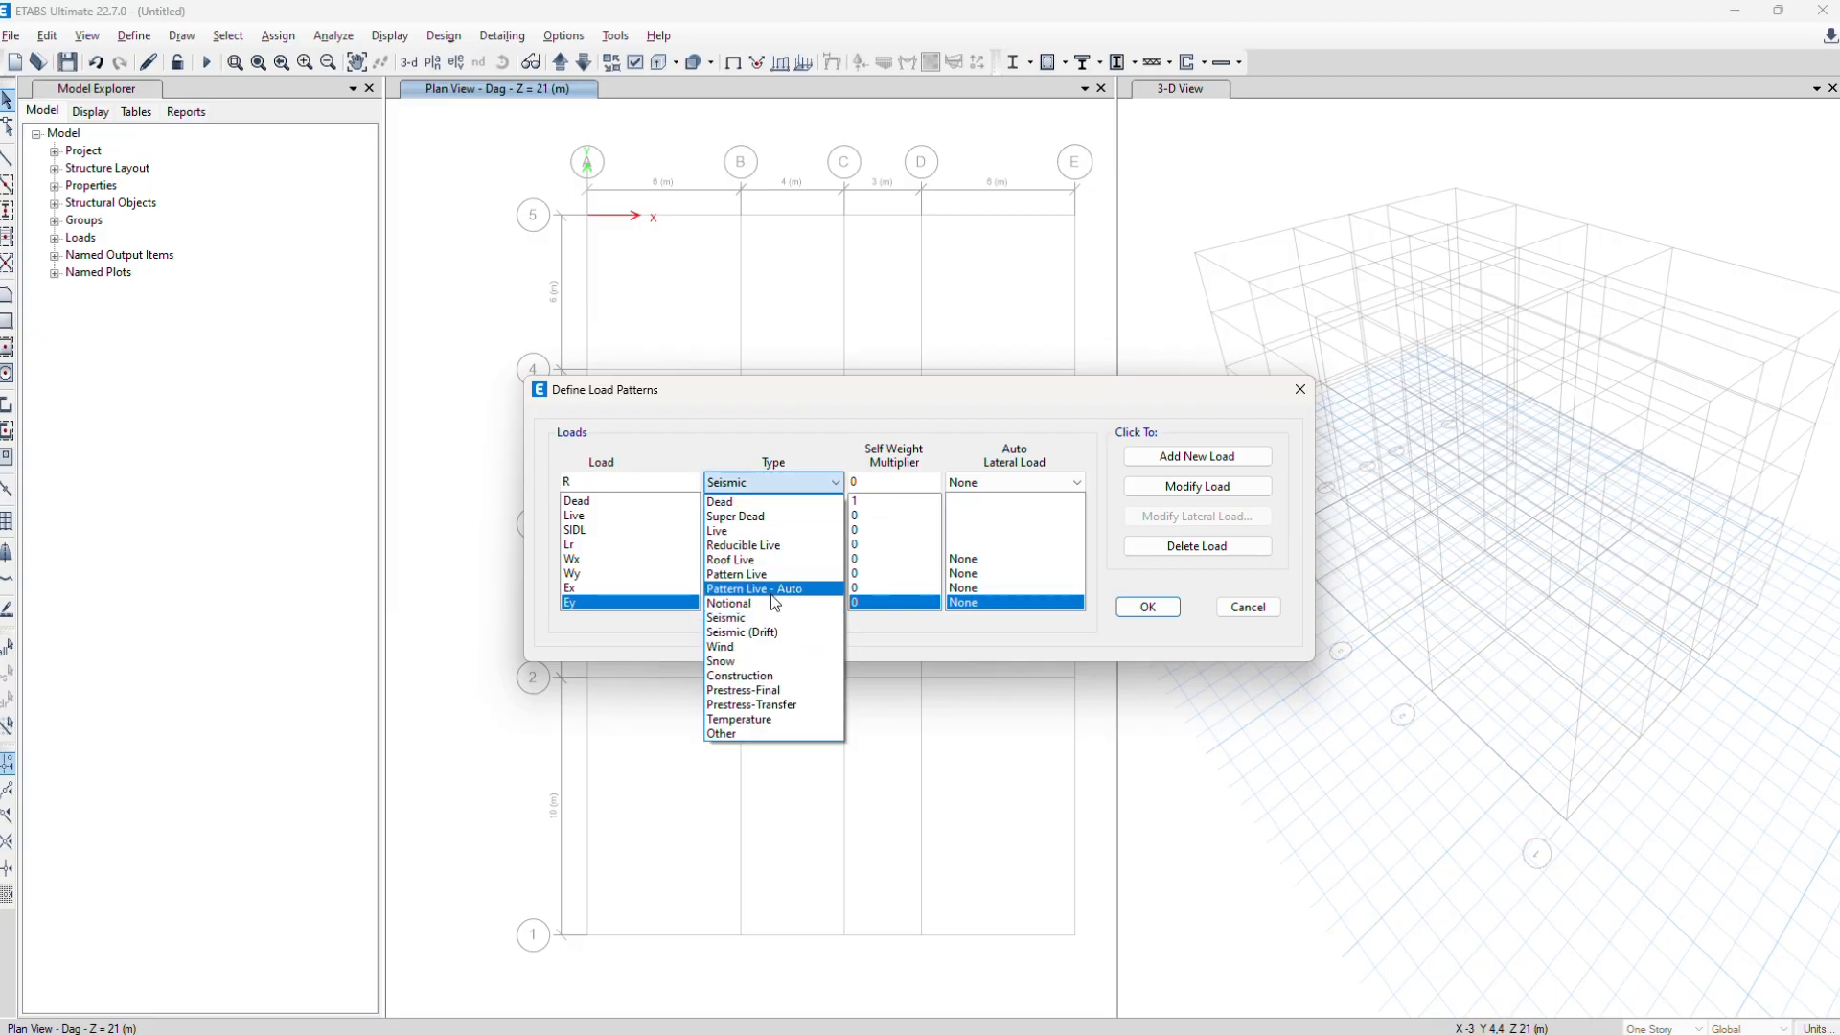
left_click(723, 735)
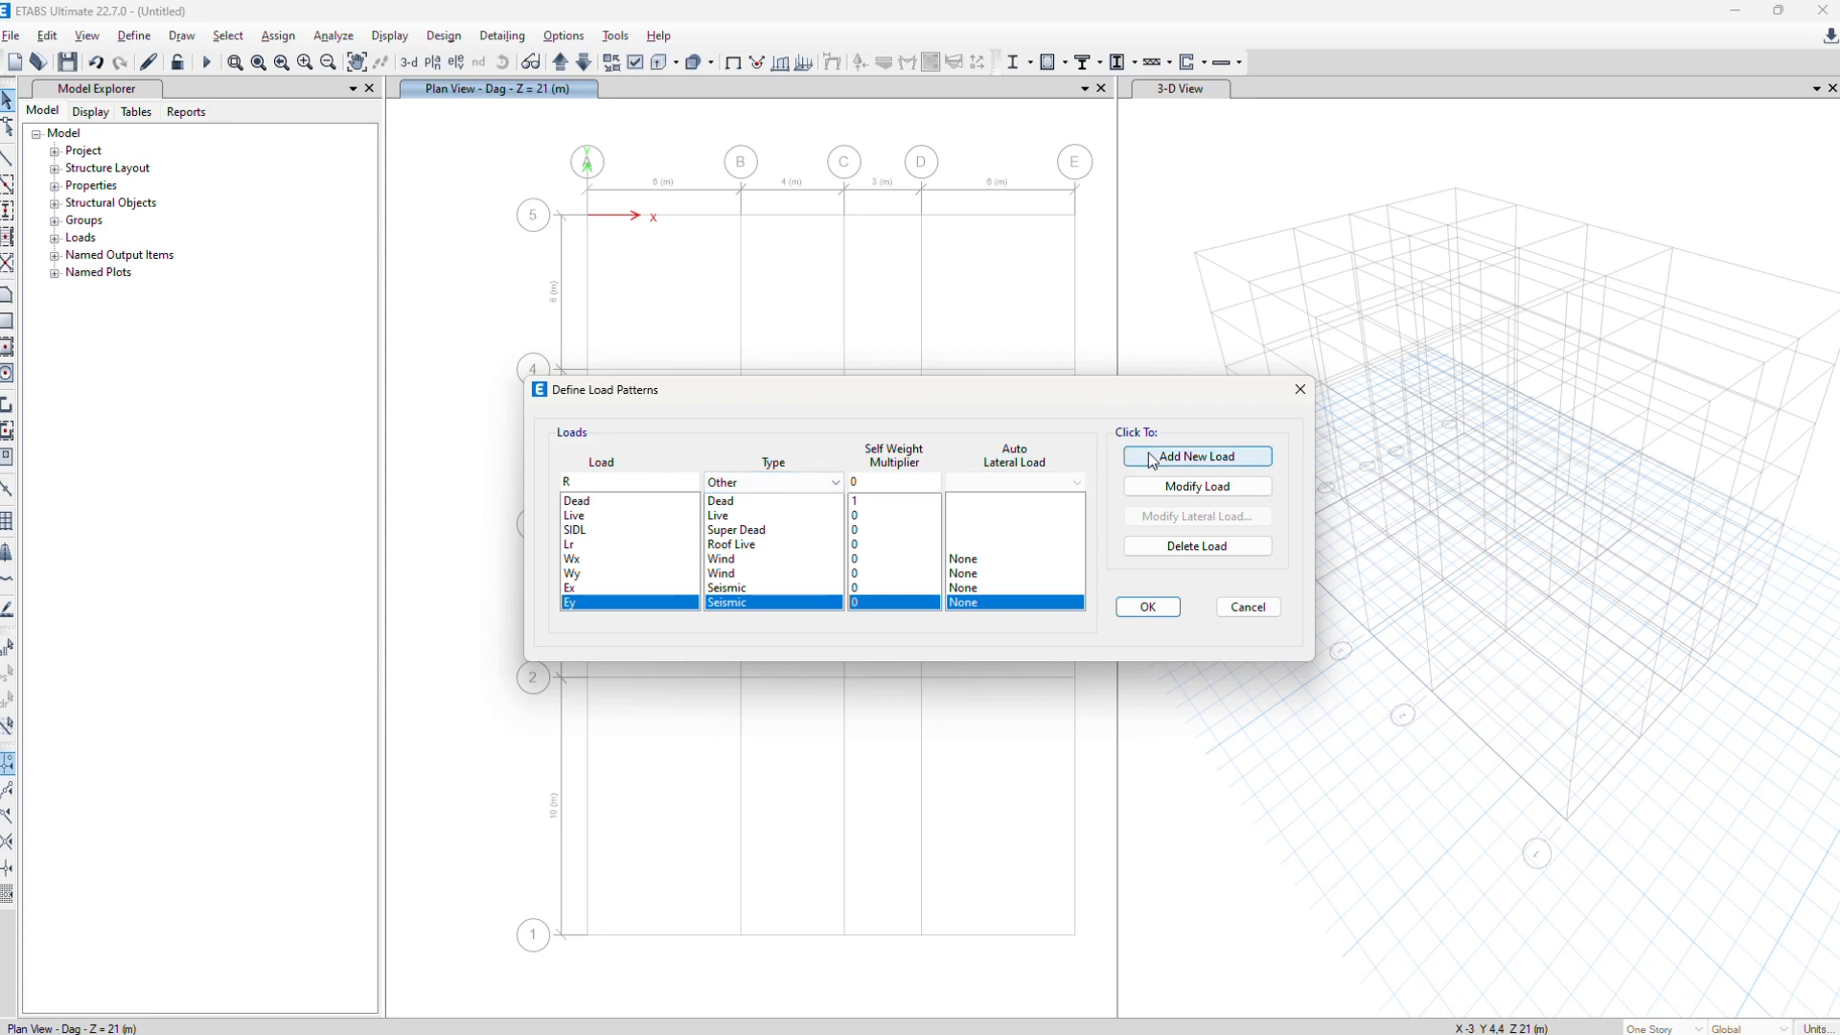
left_click(1197, 456)
type("Lateral")
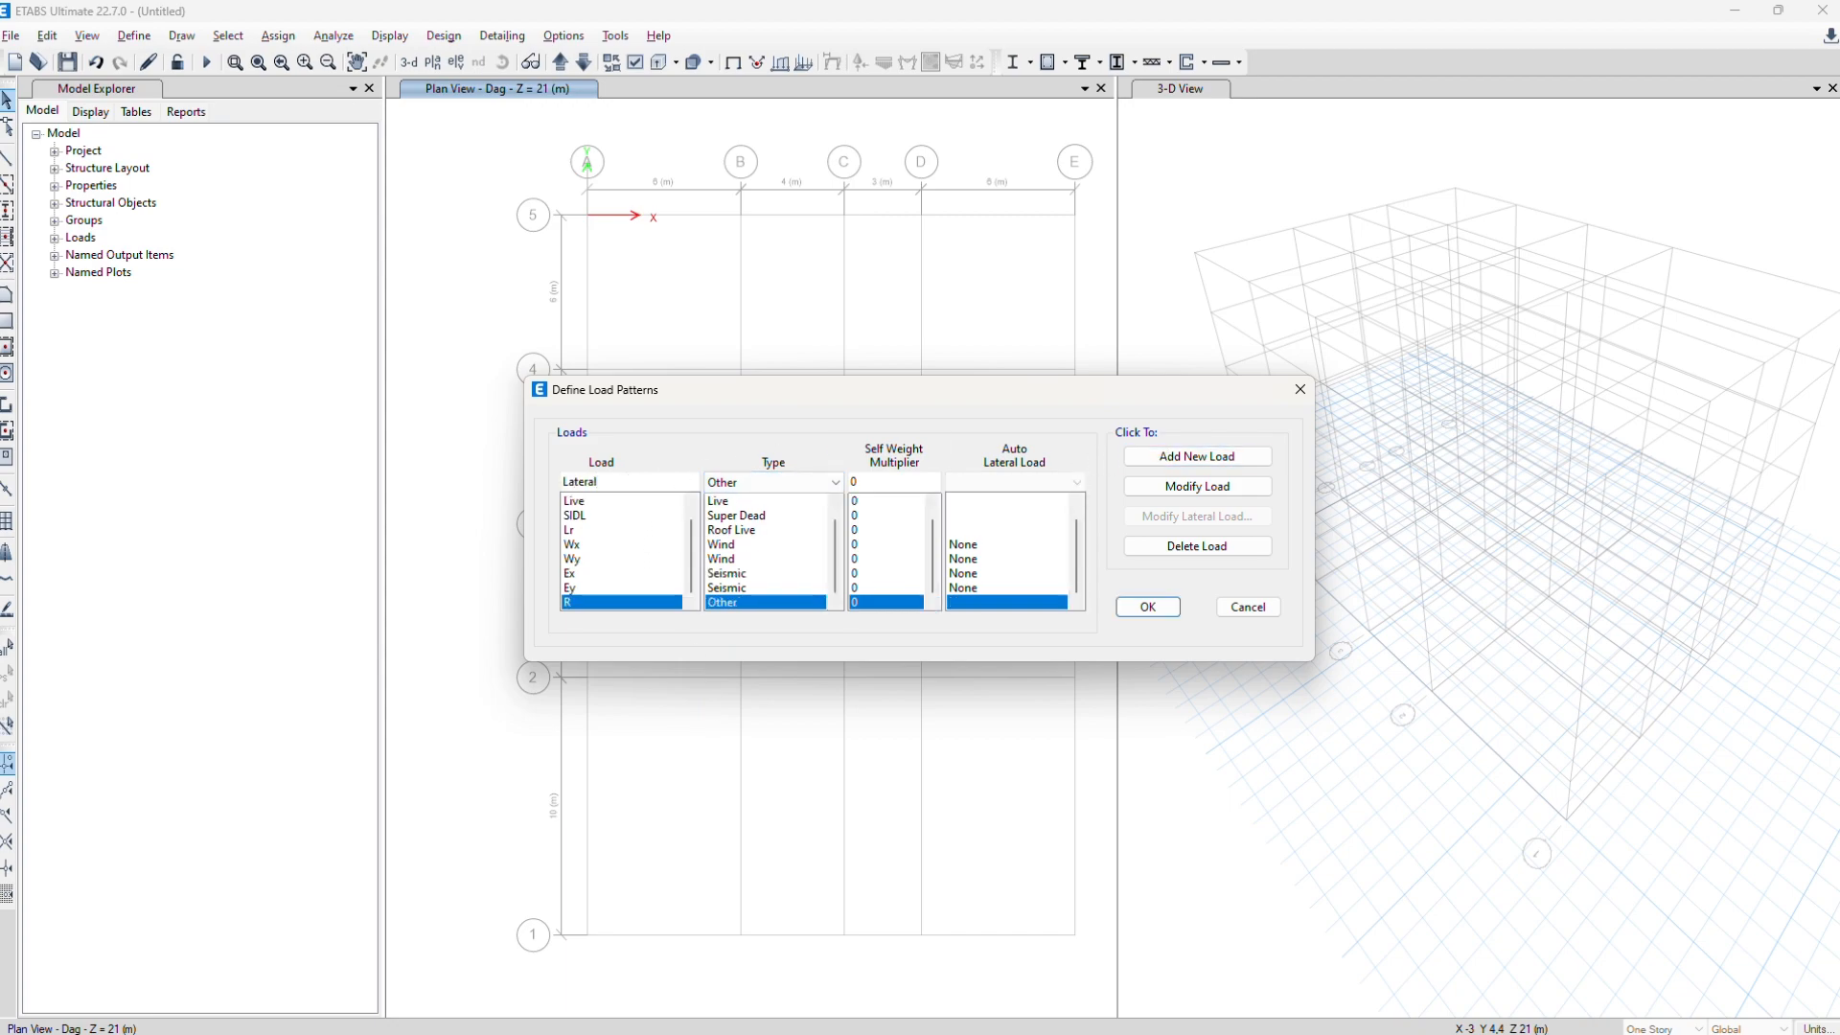
left_click(1217, 456)
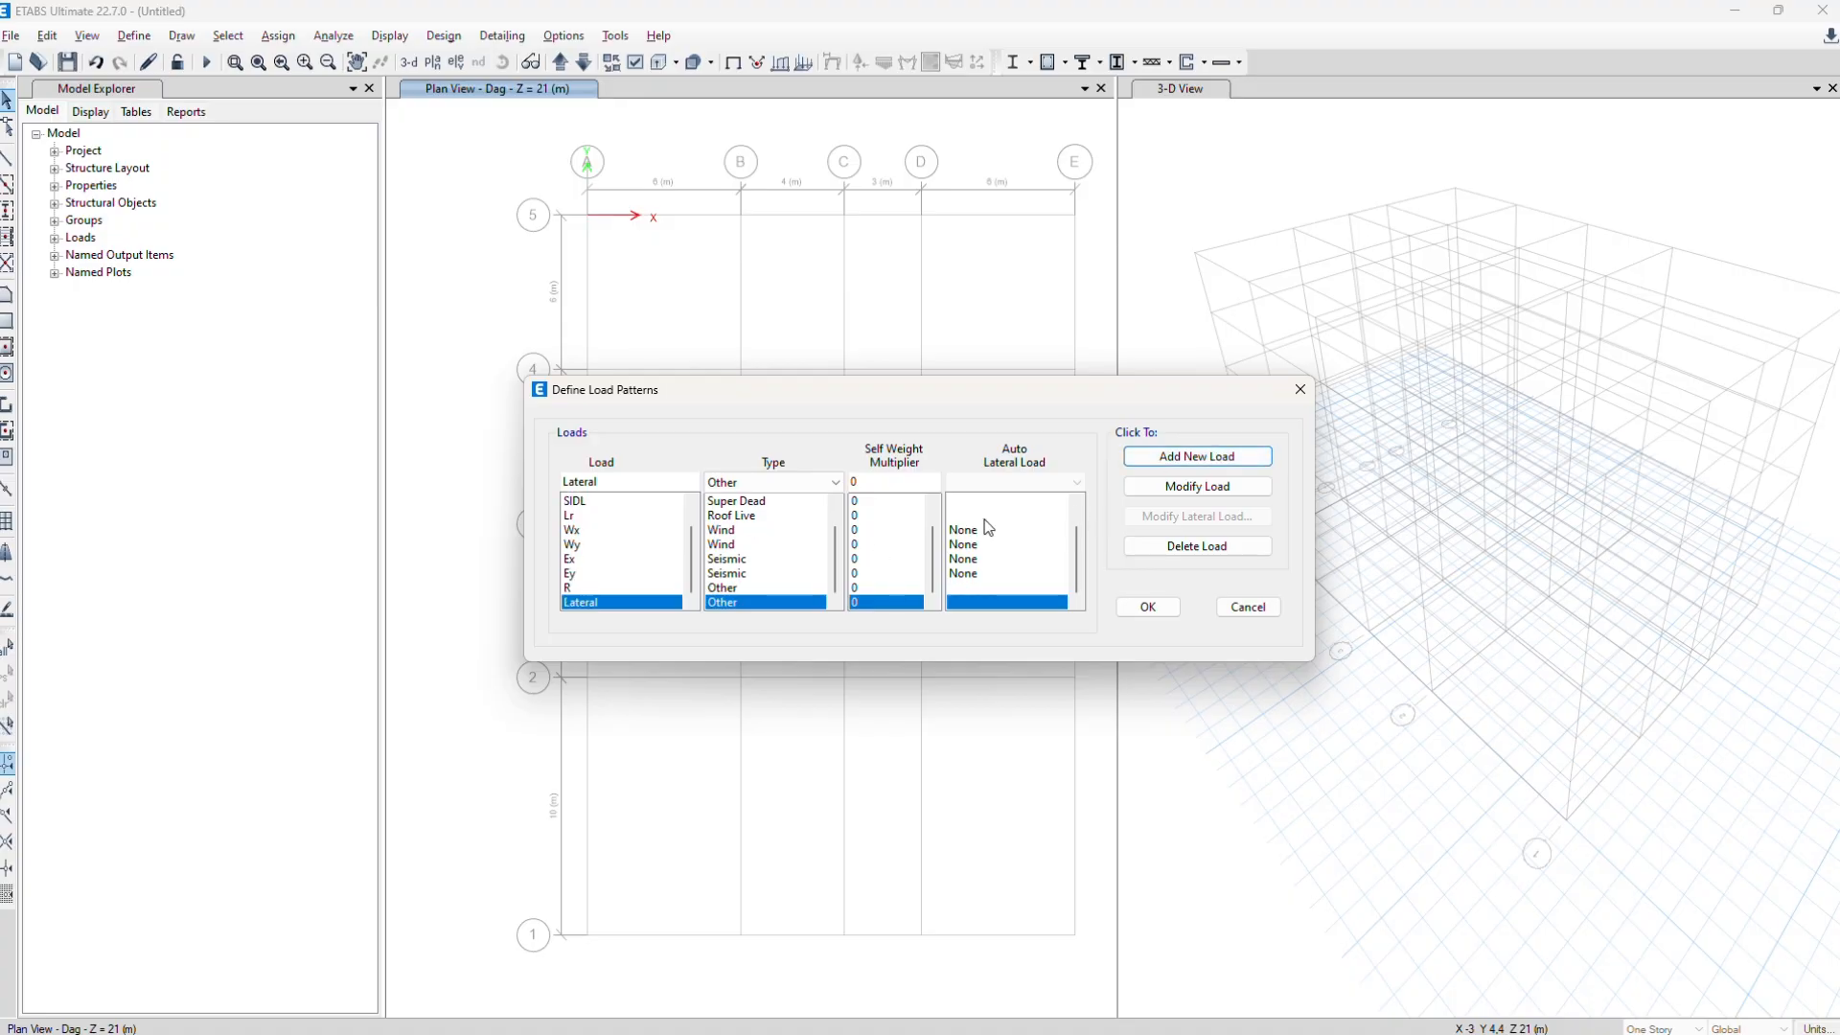
Set the auto lateral load of the wind patterns Wx and Wy to ASCE 7-16
left_click(975, 530)
left_click(1039, 481)
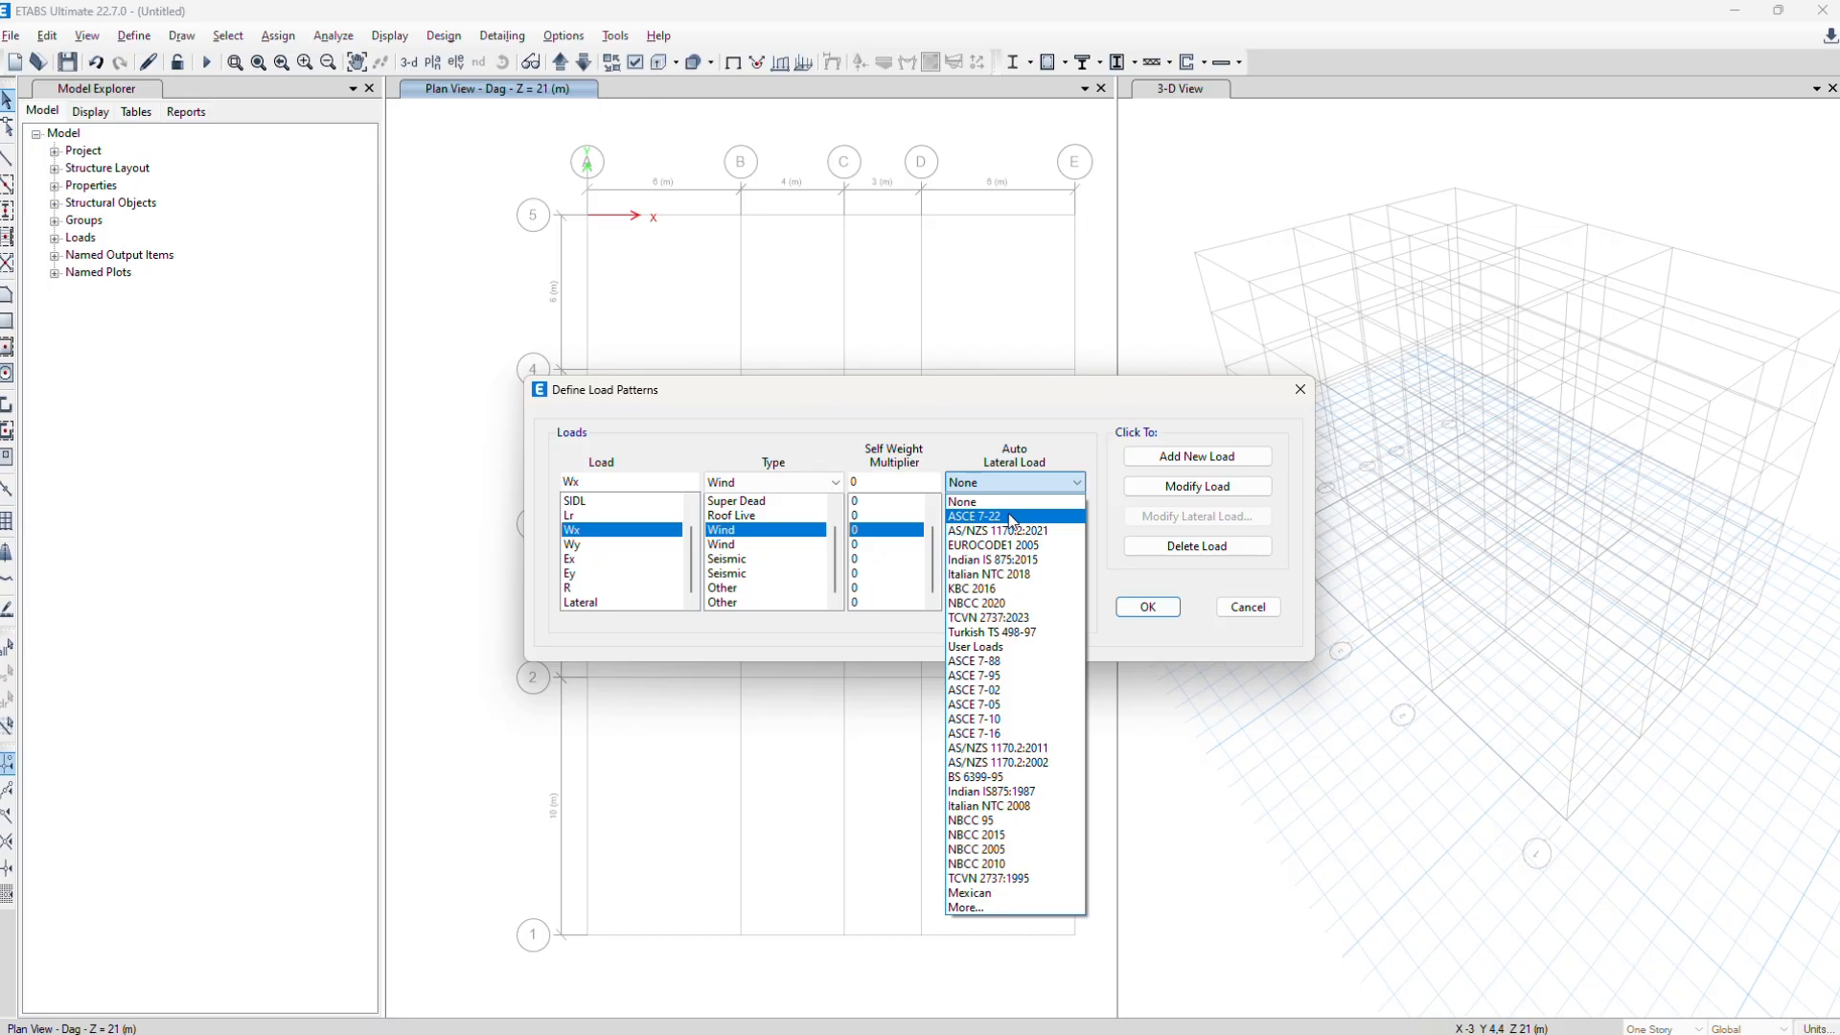
left_click(997, 734)
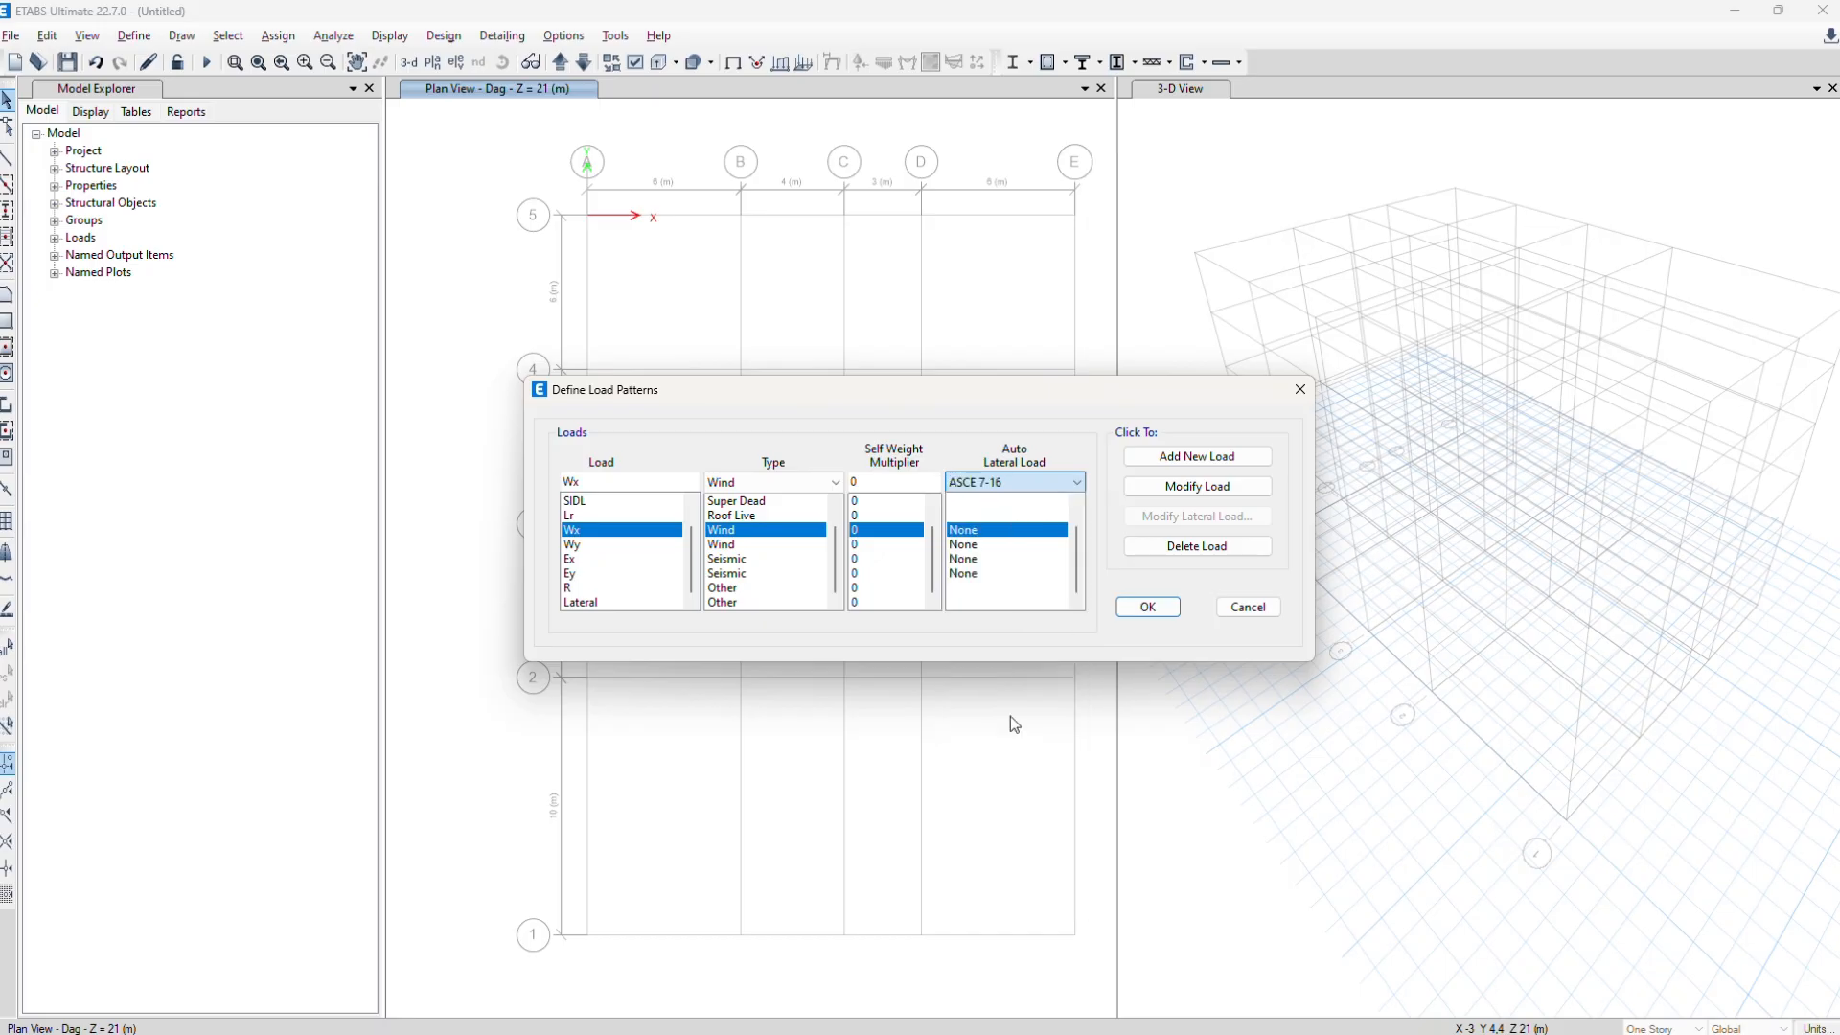
left_click(1160, 487)
left_click(970, 544)
left_click(1014, 482)
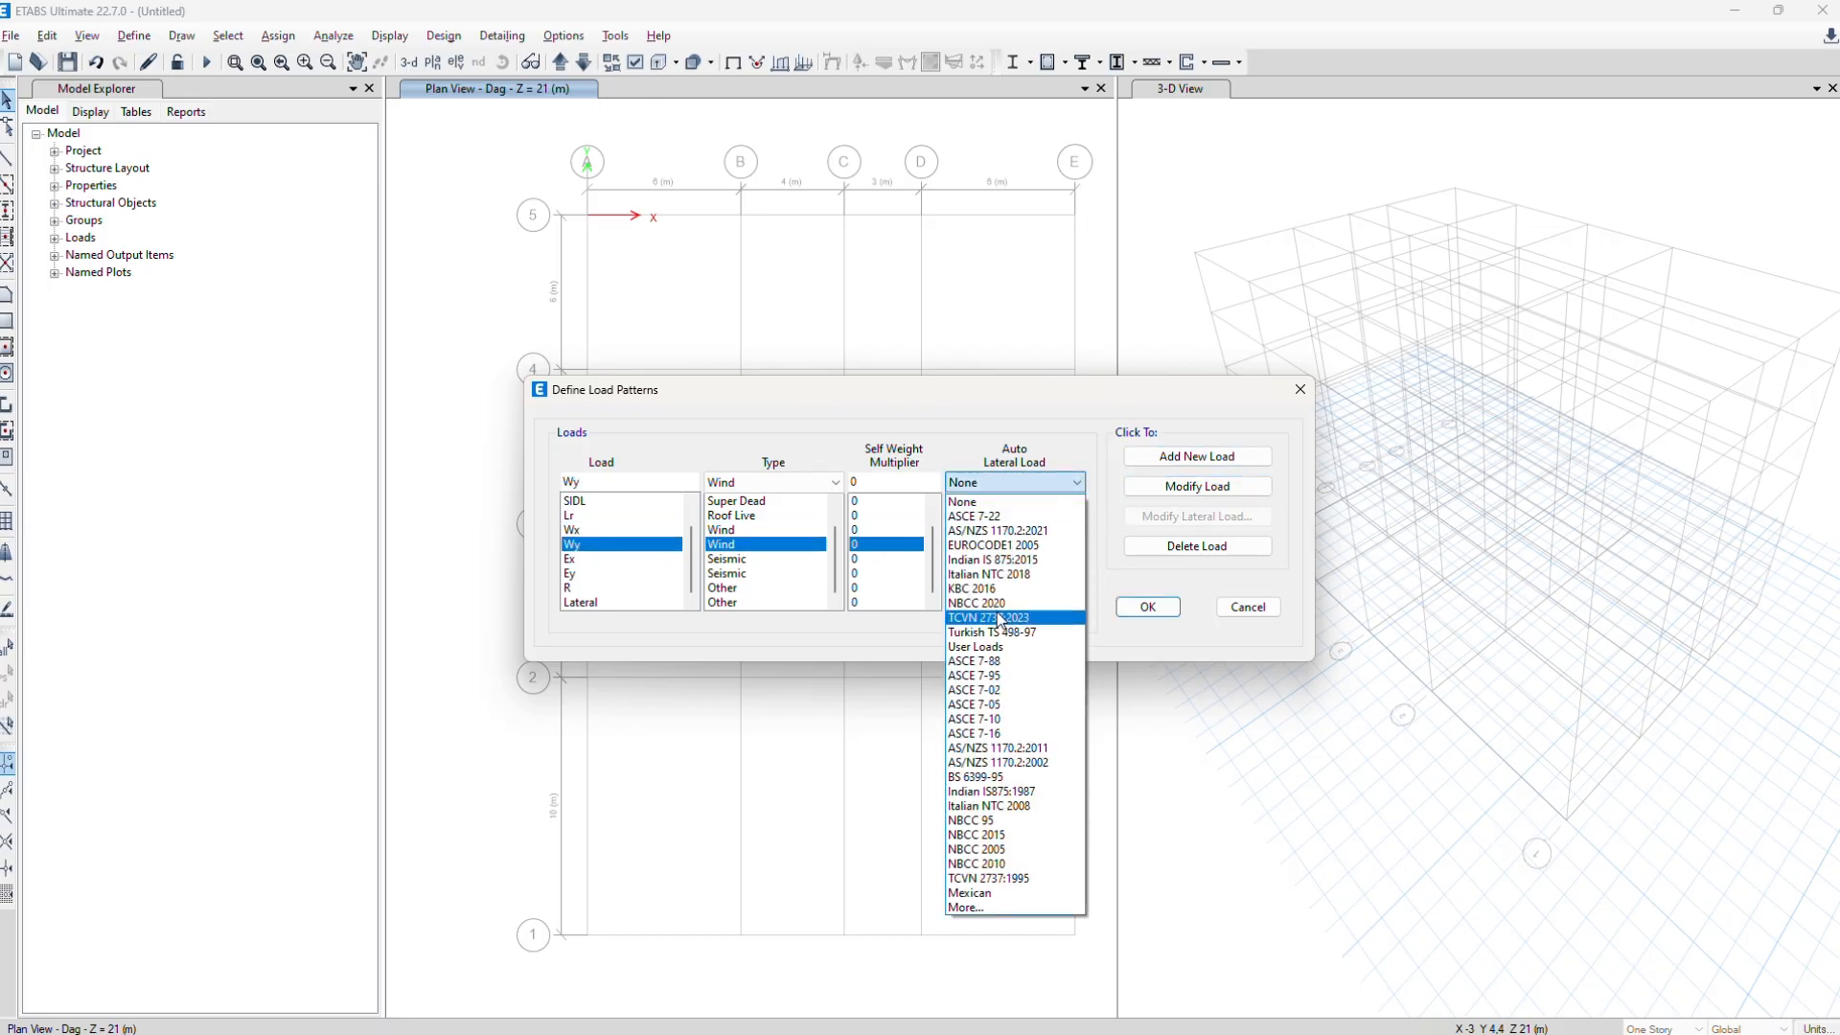
left_click(997, 733)
left_click(1194, 486)
Set the auto lateral load of the seismic patterns Ey and Ex to ASCE 7-16 and accept the load patterns
left_click(994, 573)
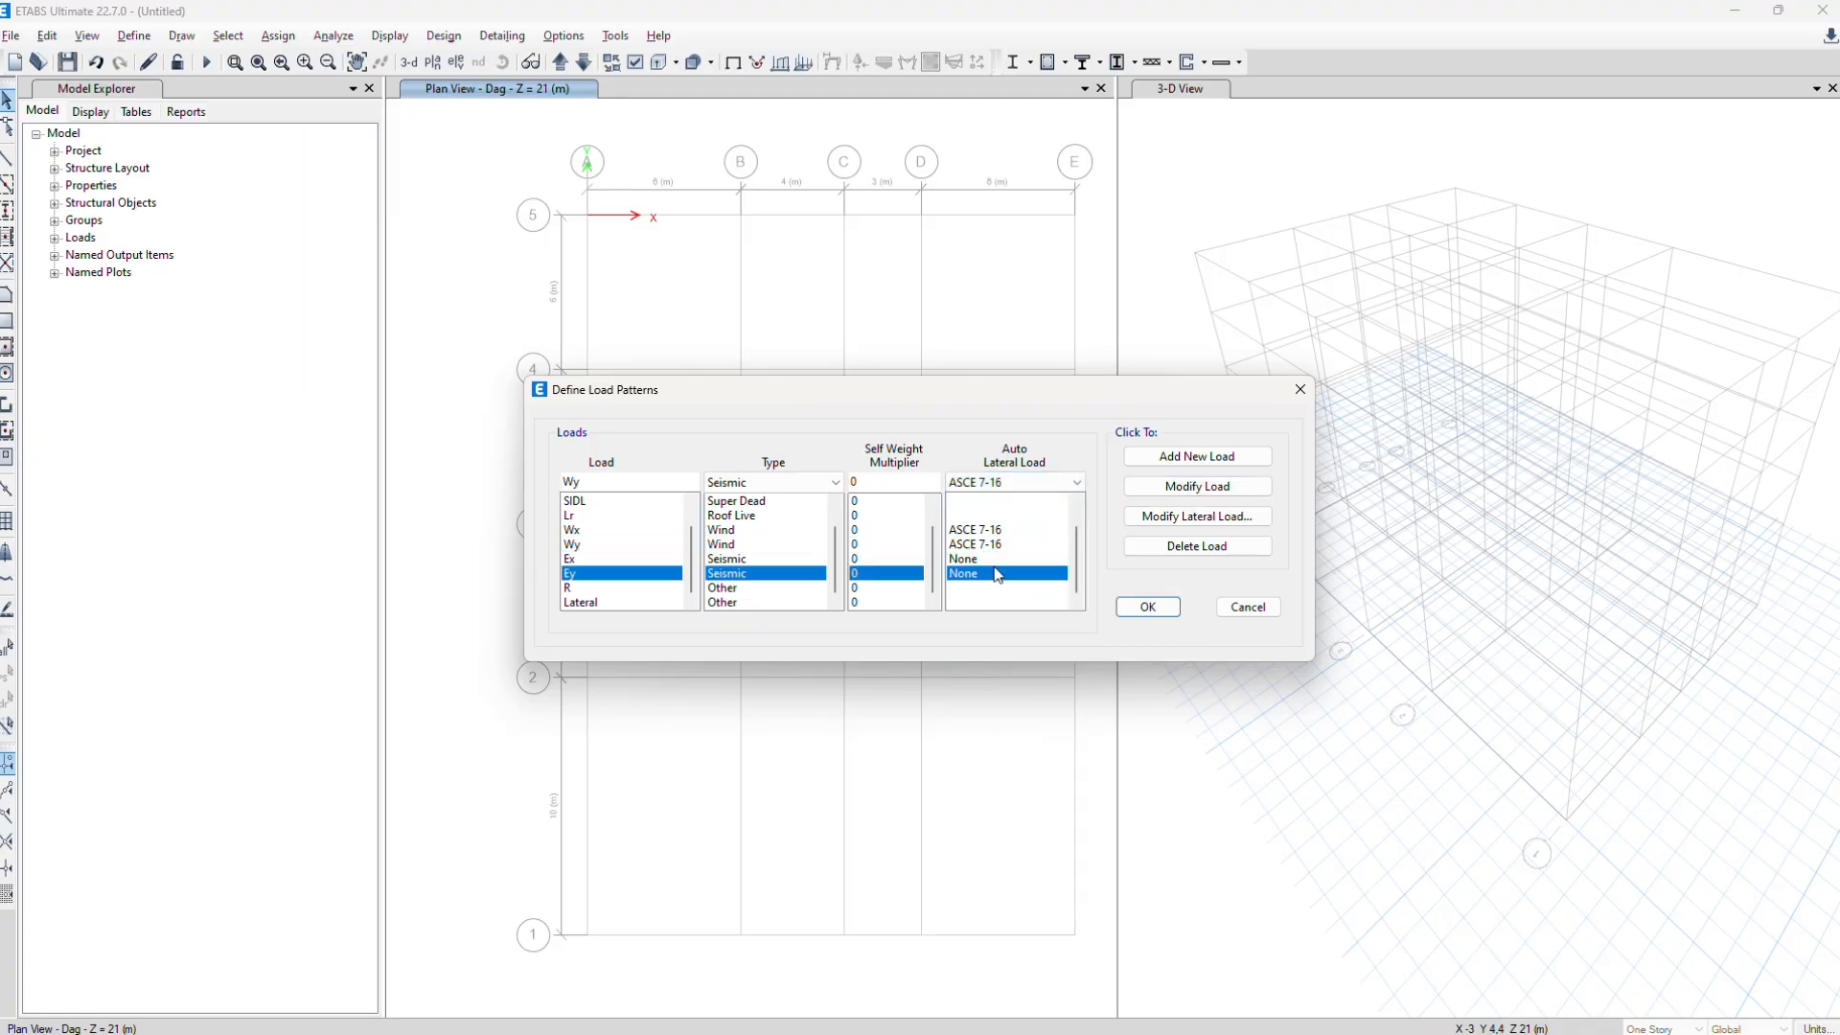
left_click(1008, 482)
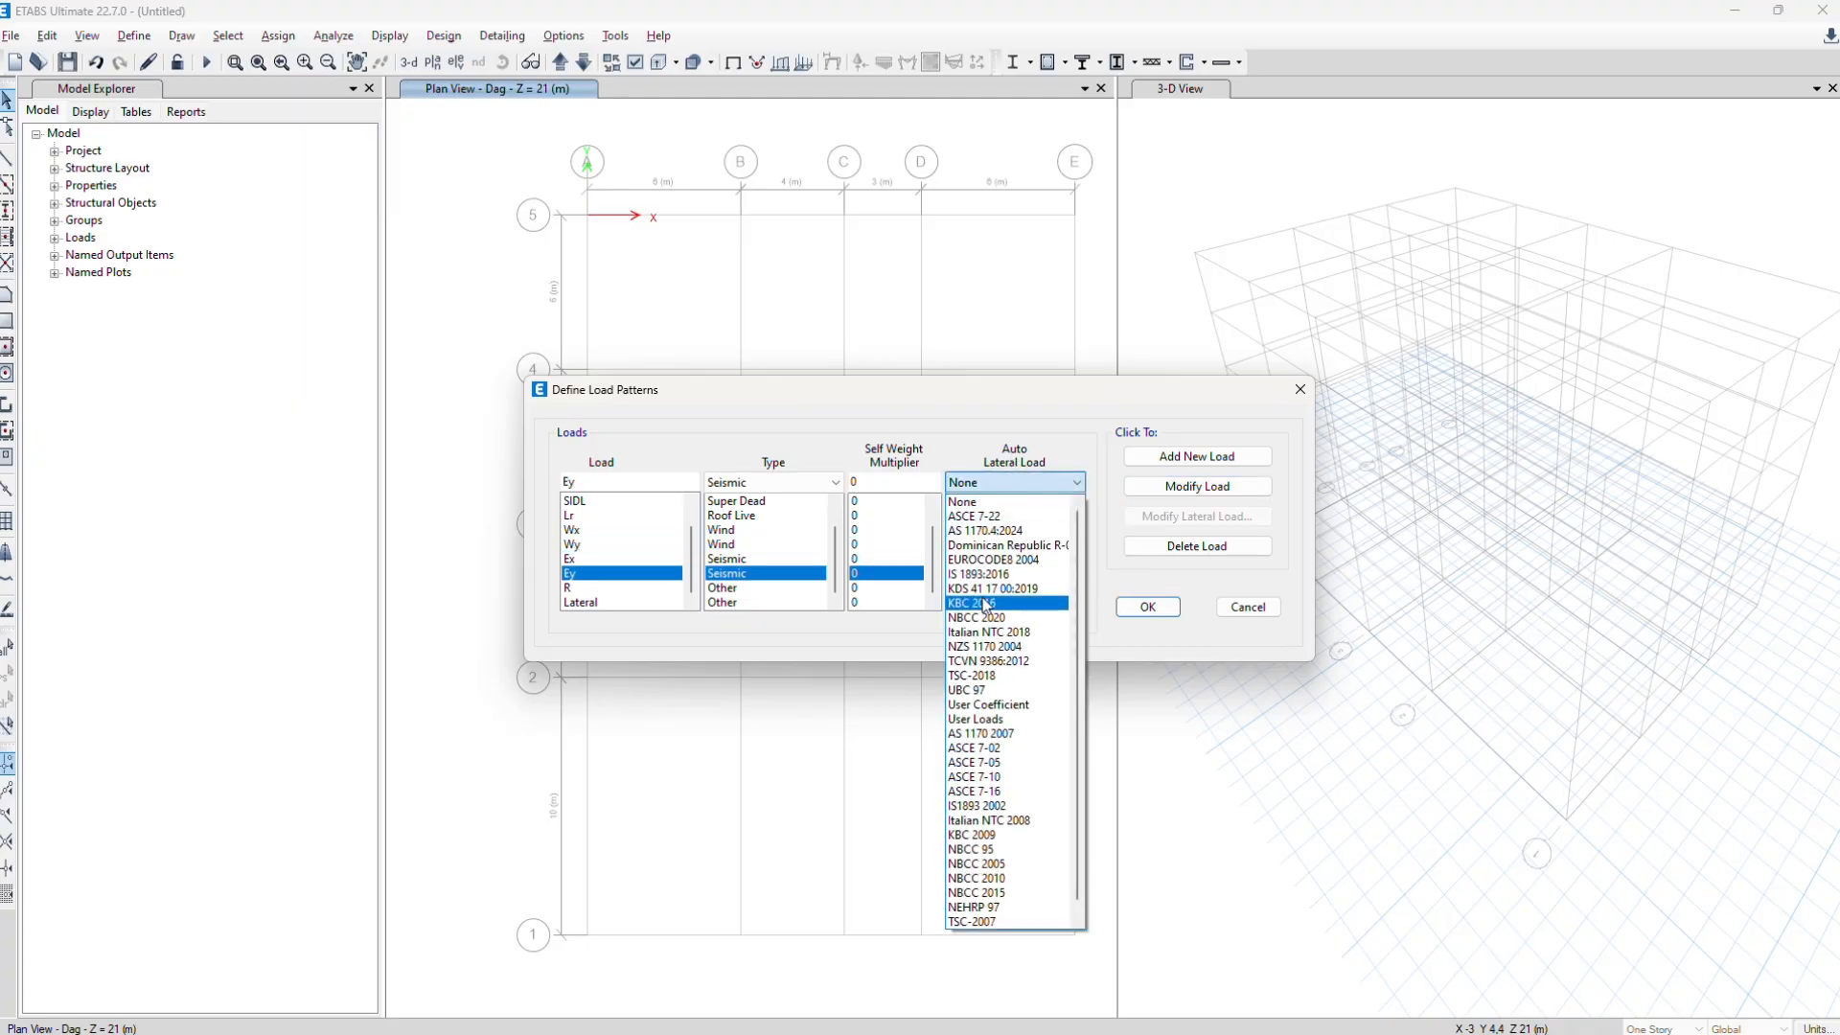
left_click(973, 792)
left_click(1197, 486)
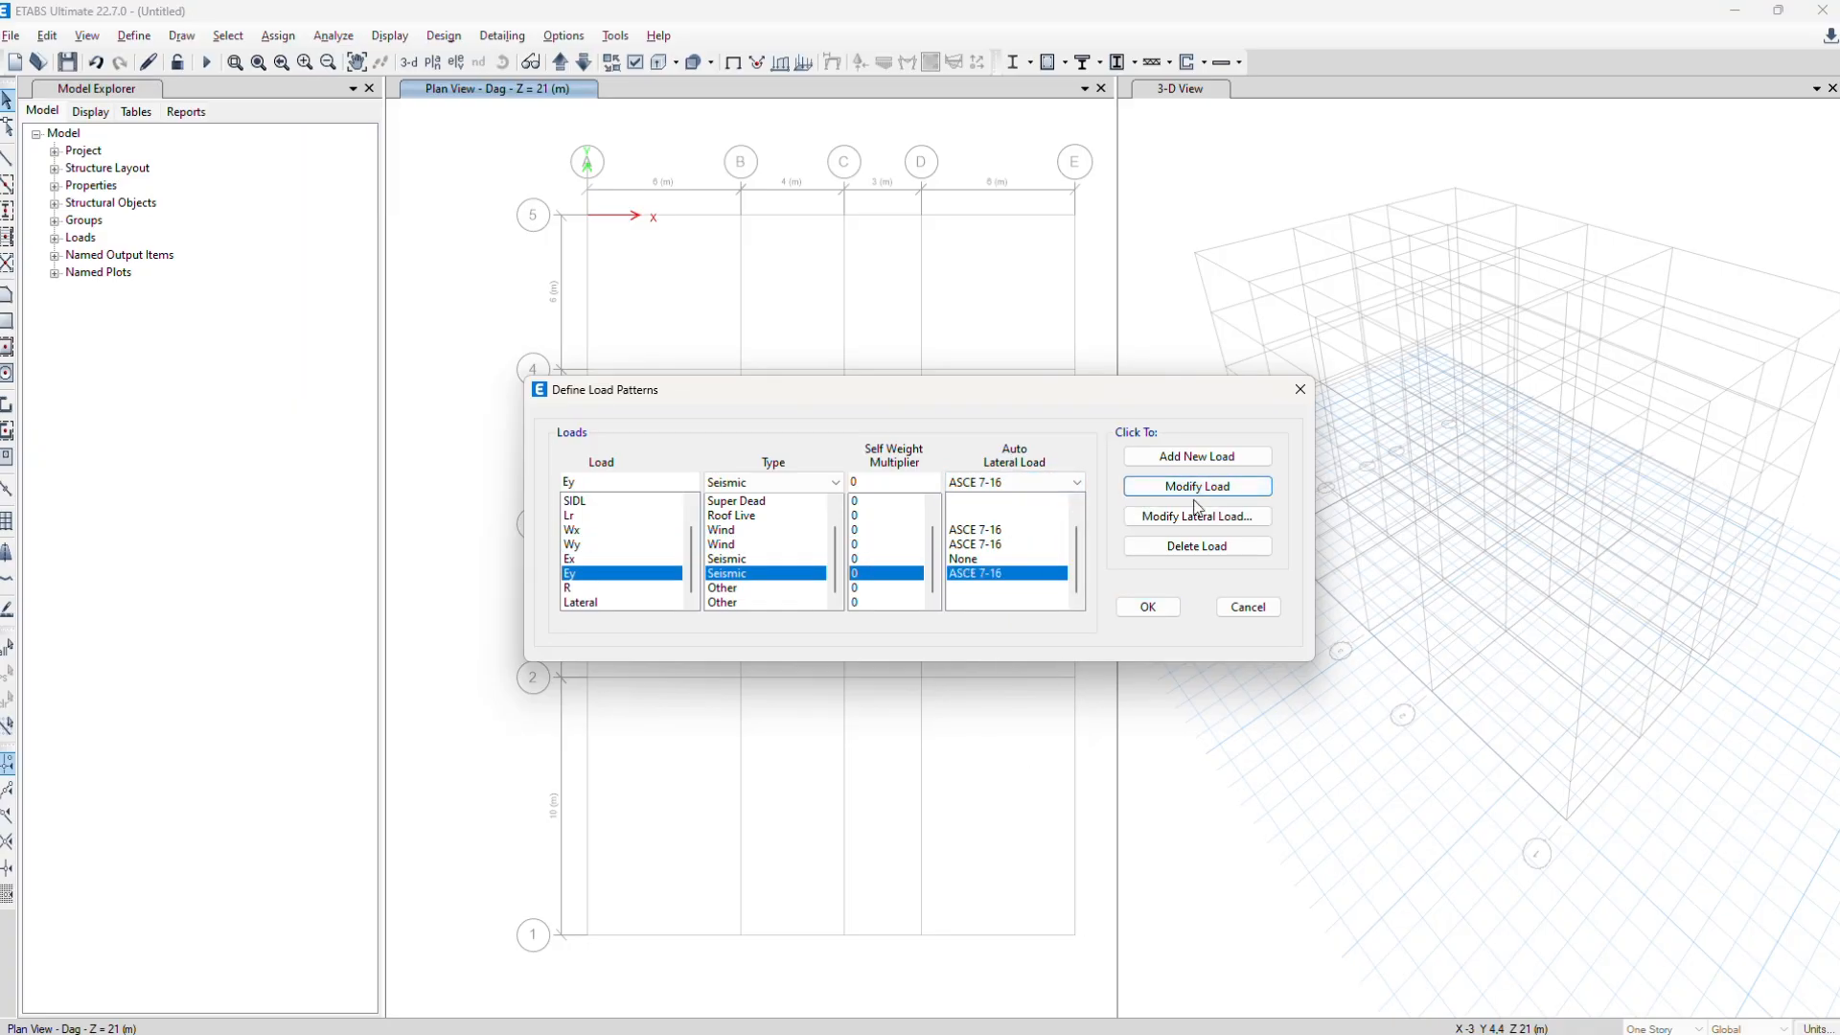
left_click(1013, 566)
left_click(1008, 481)
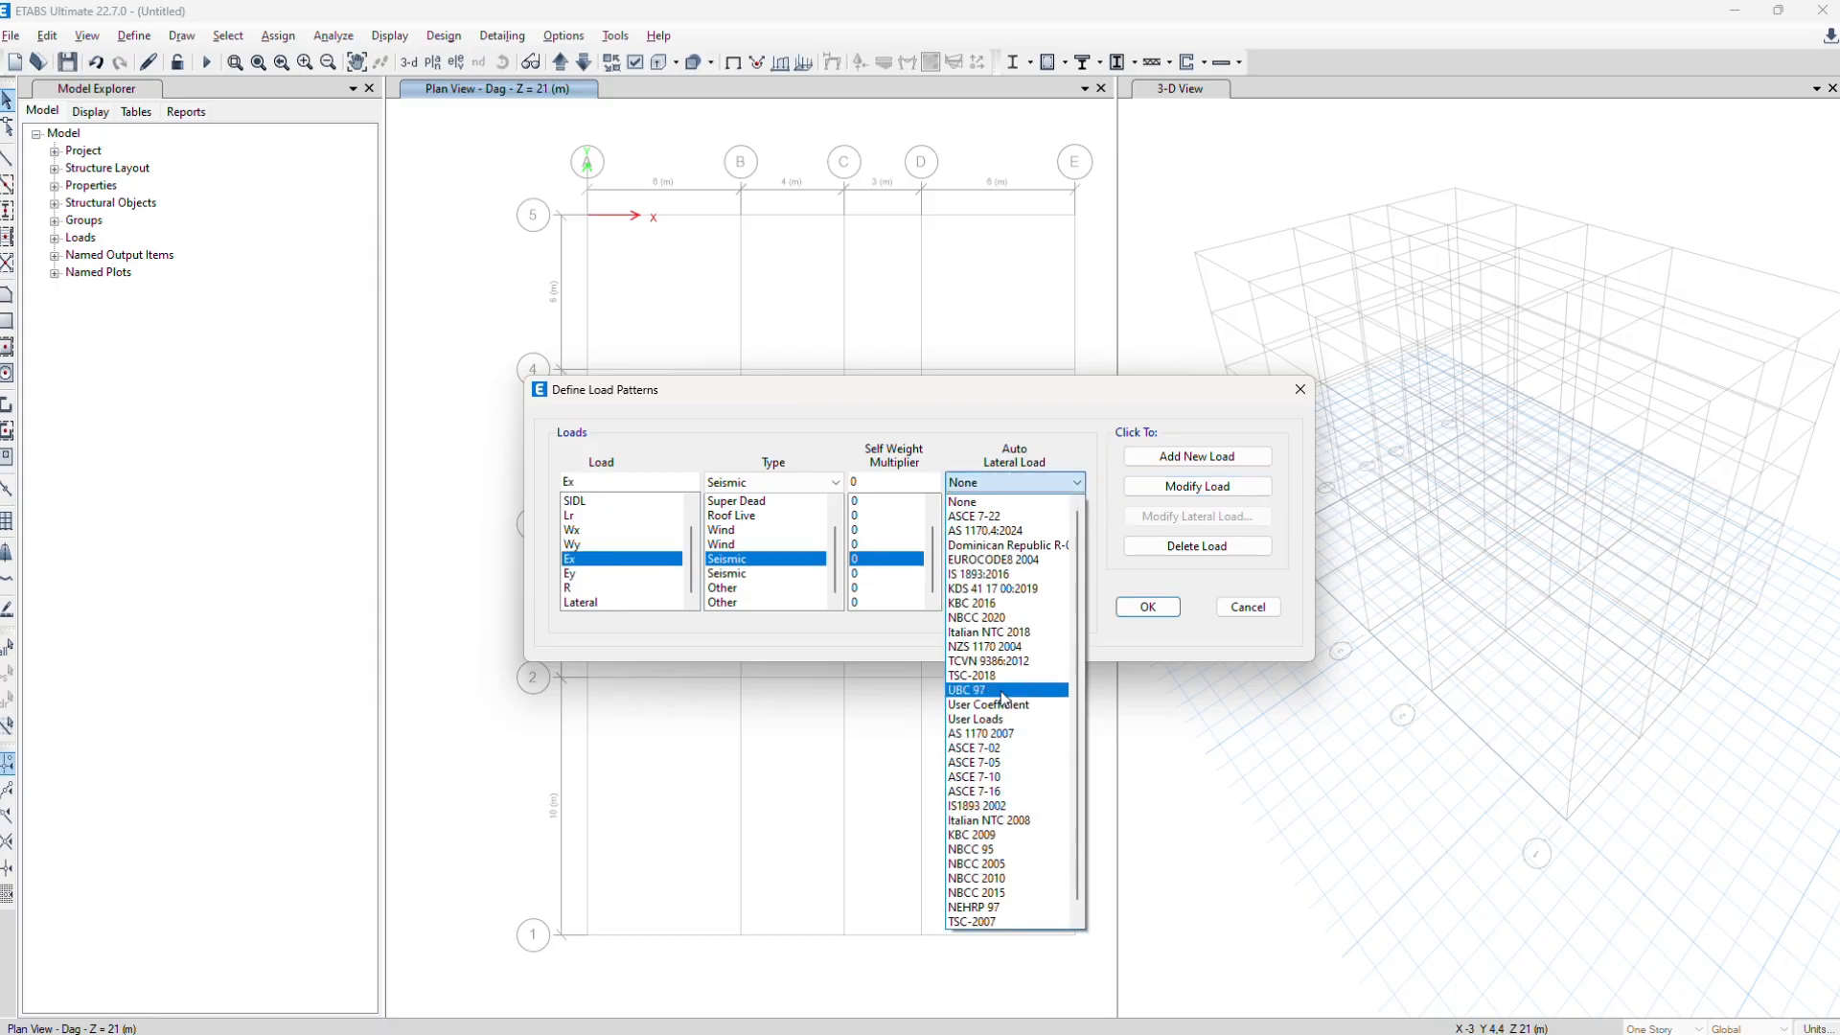
left_click(977, 790)
left_click(1189, 486)
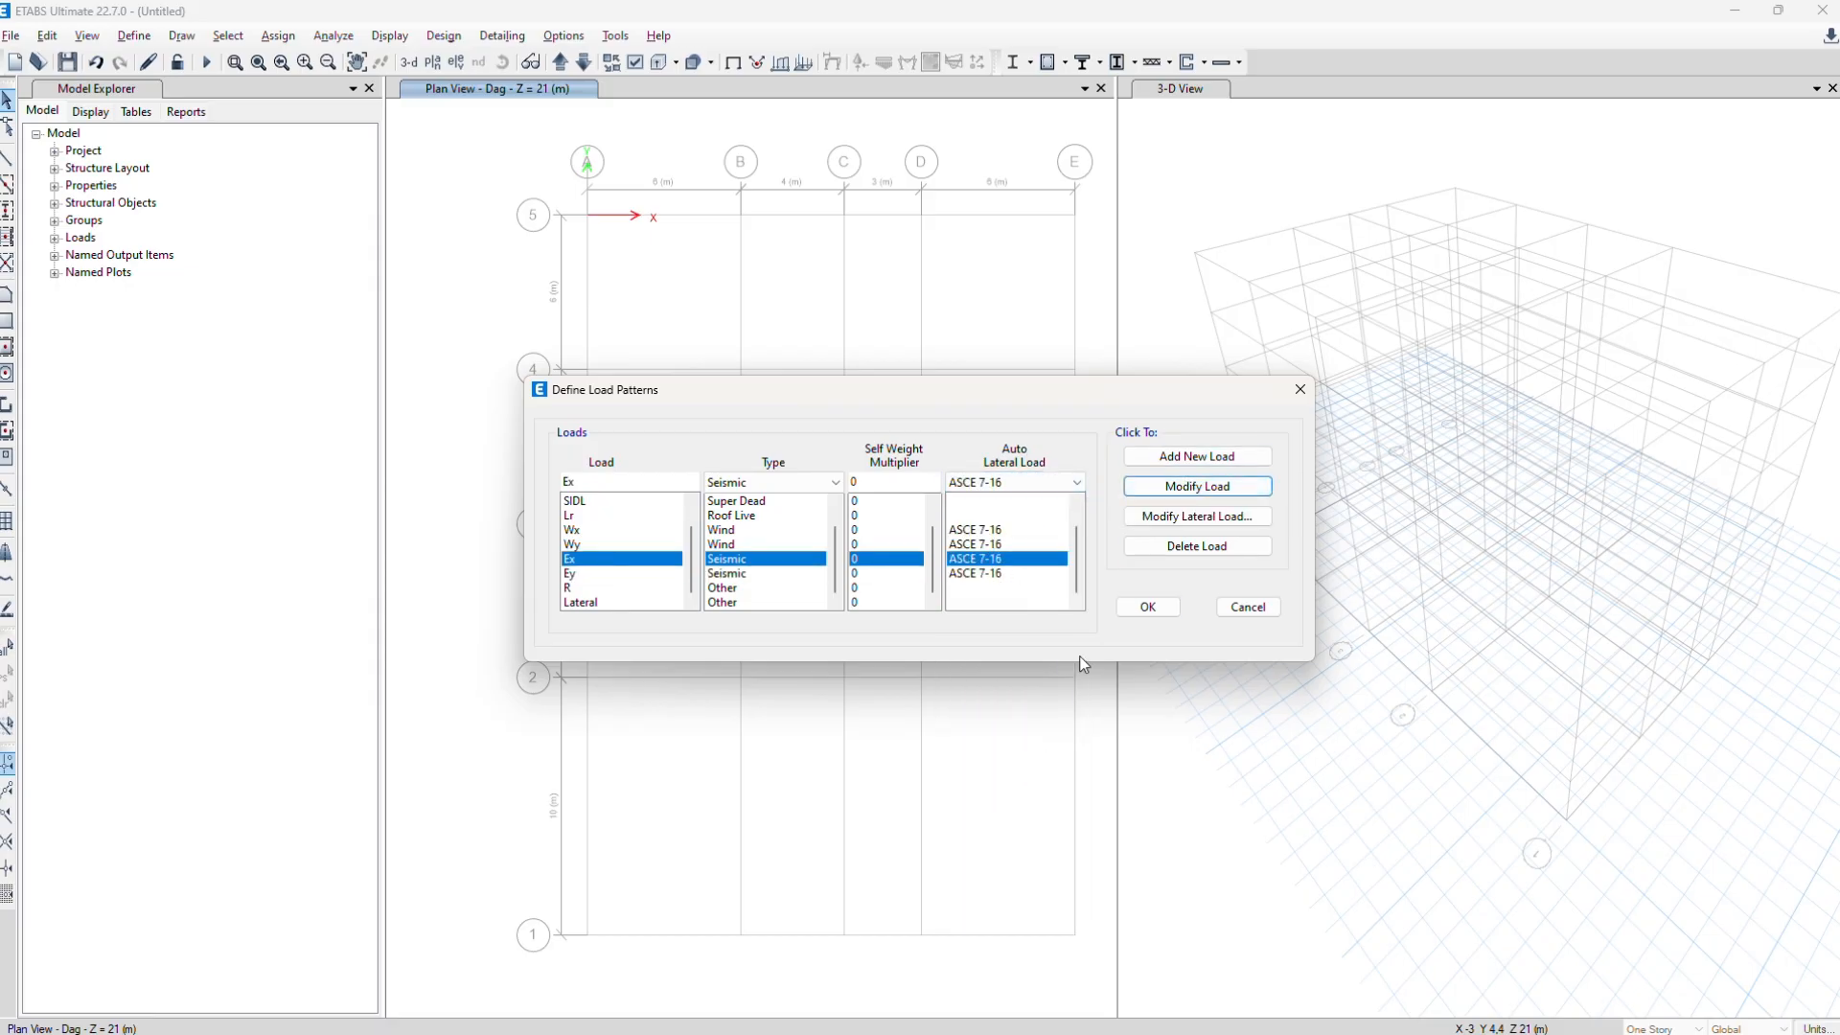
left_click(1148, 607)
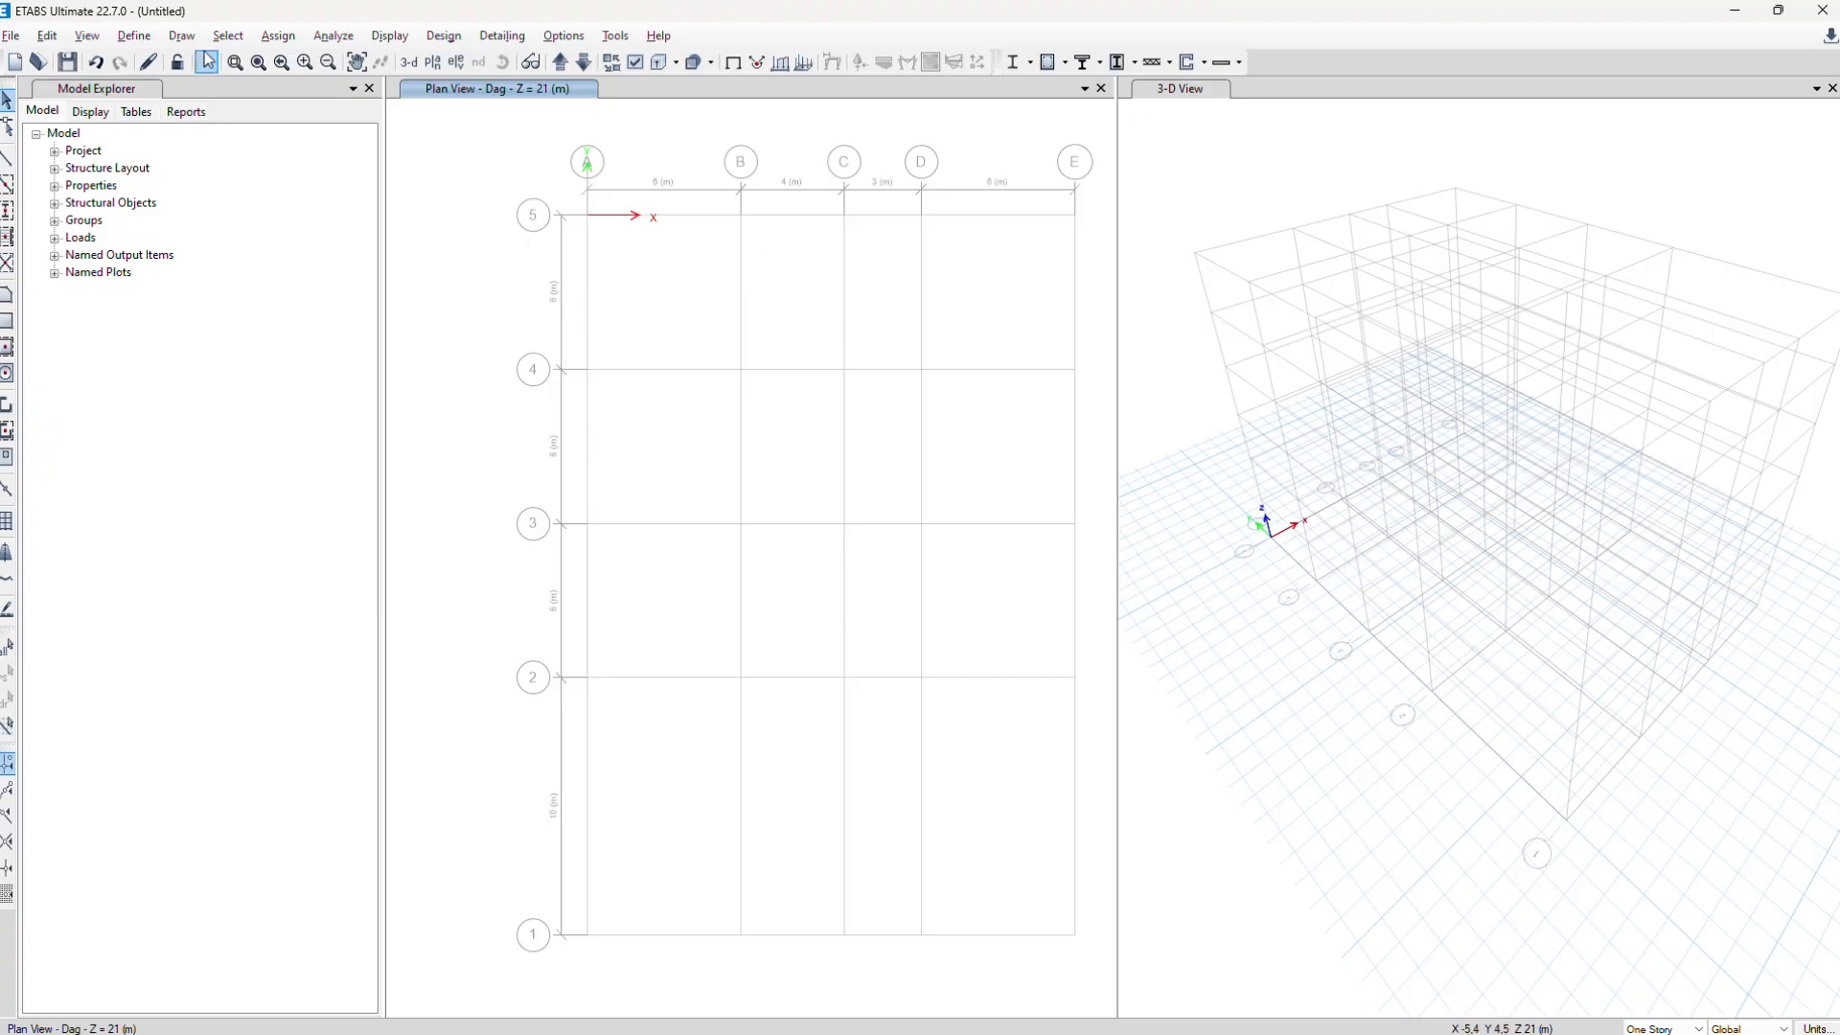
Open the load case definitions and start a copy of the Ex load case
left_click(138, 40)
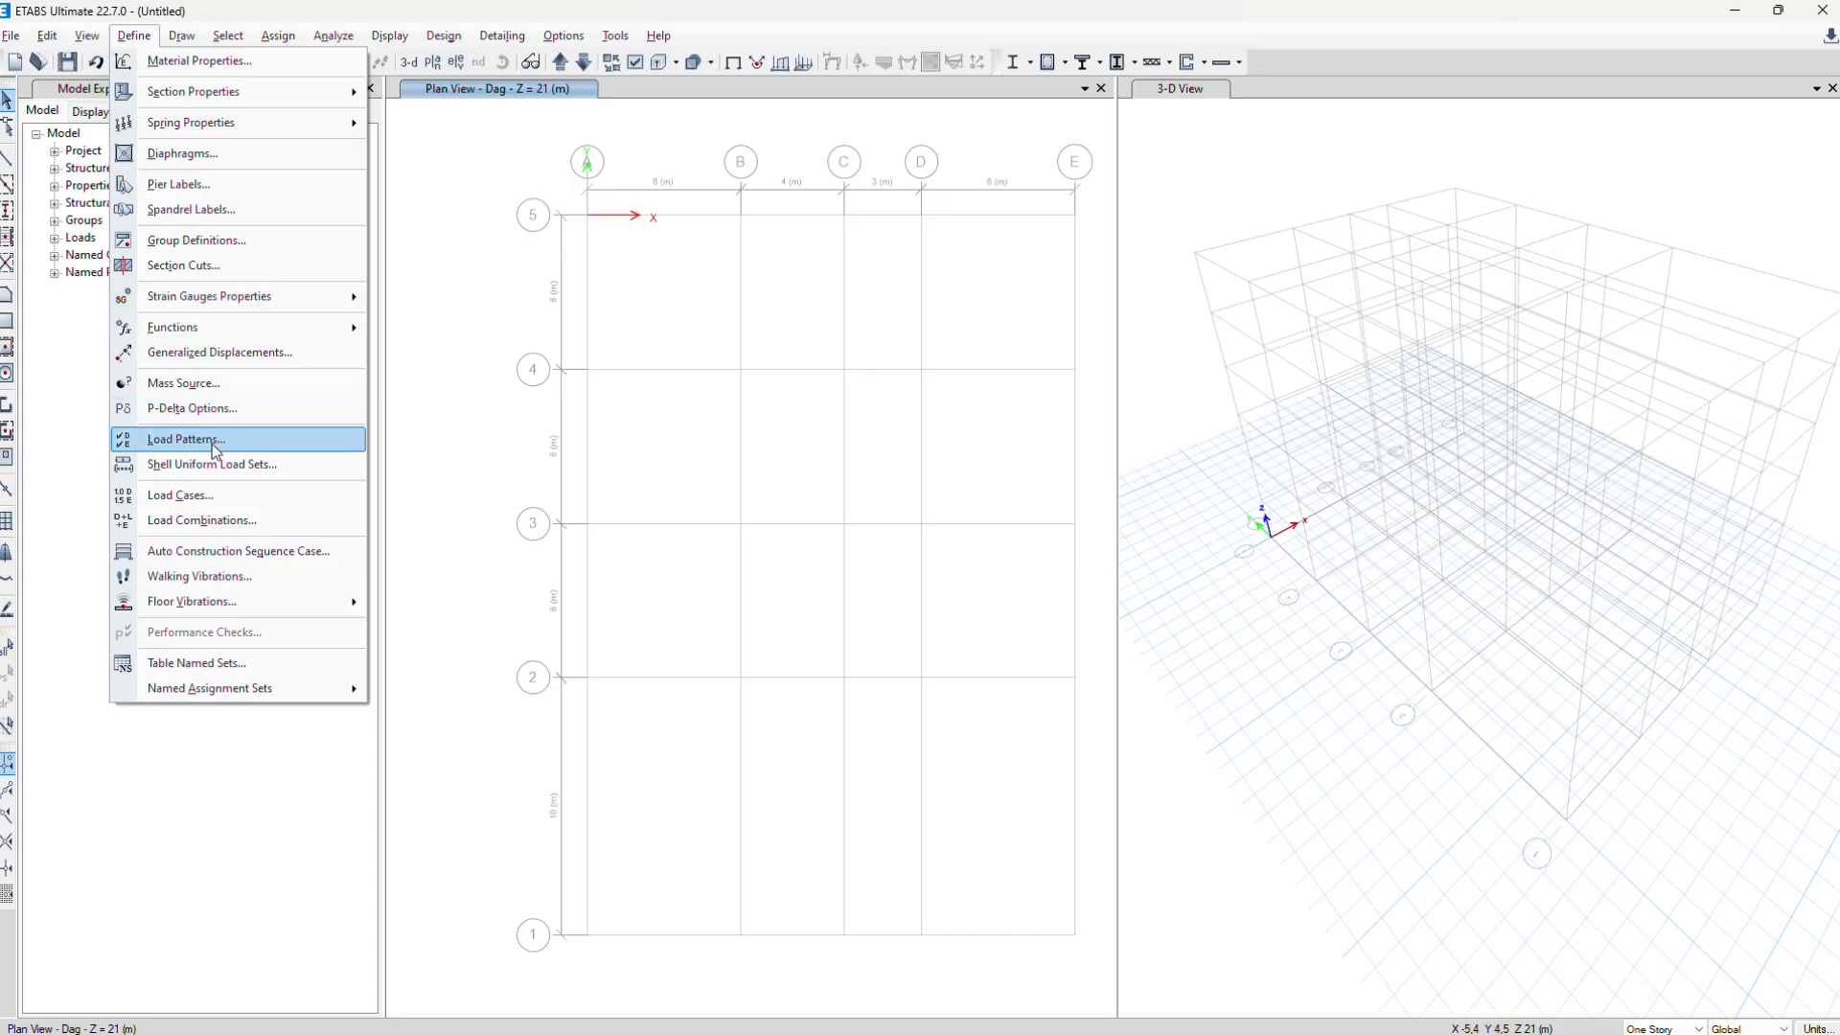
left_click(184, 495)
scroll(795, 552, "down", 2)
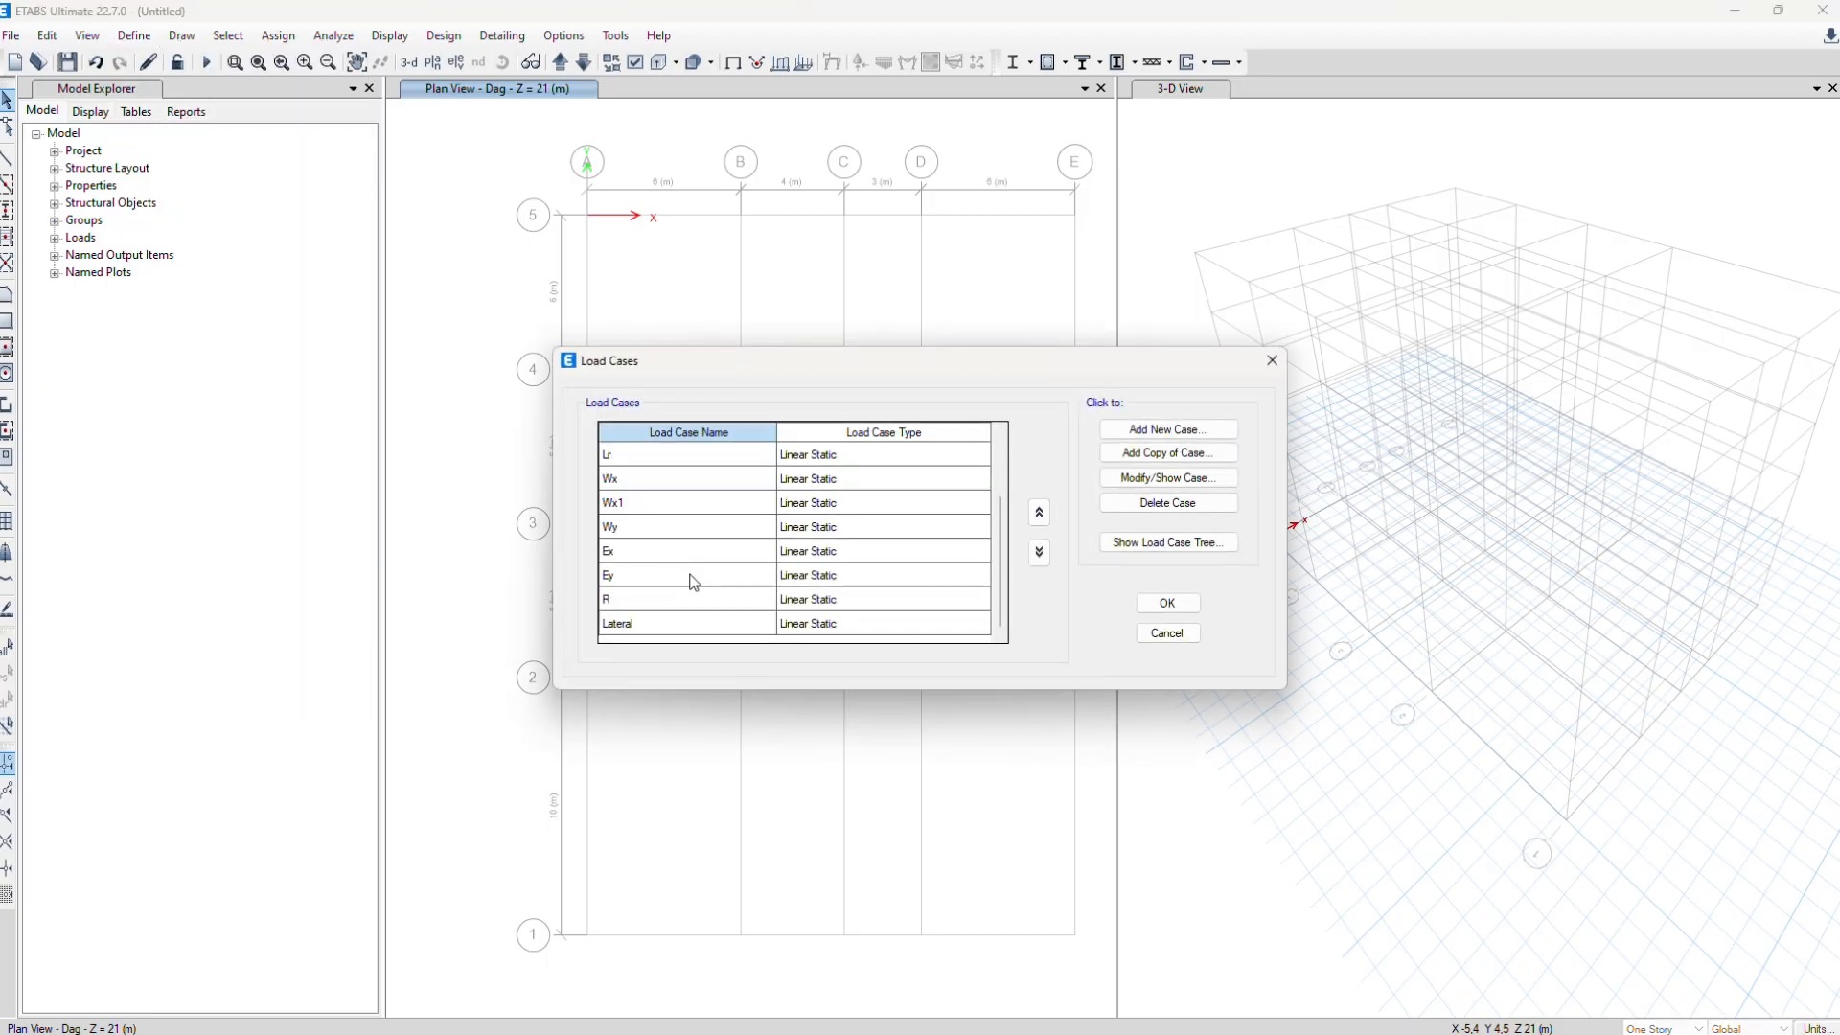
left_click(694, 553)
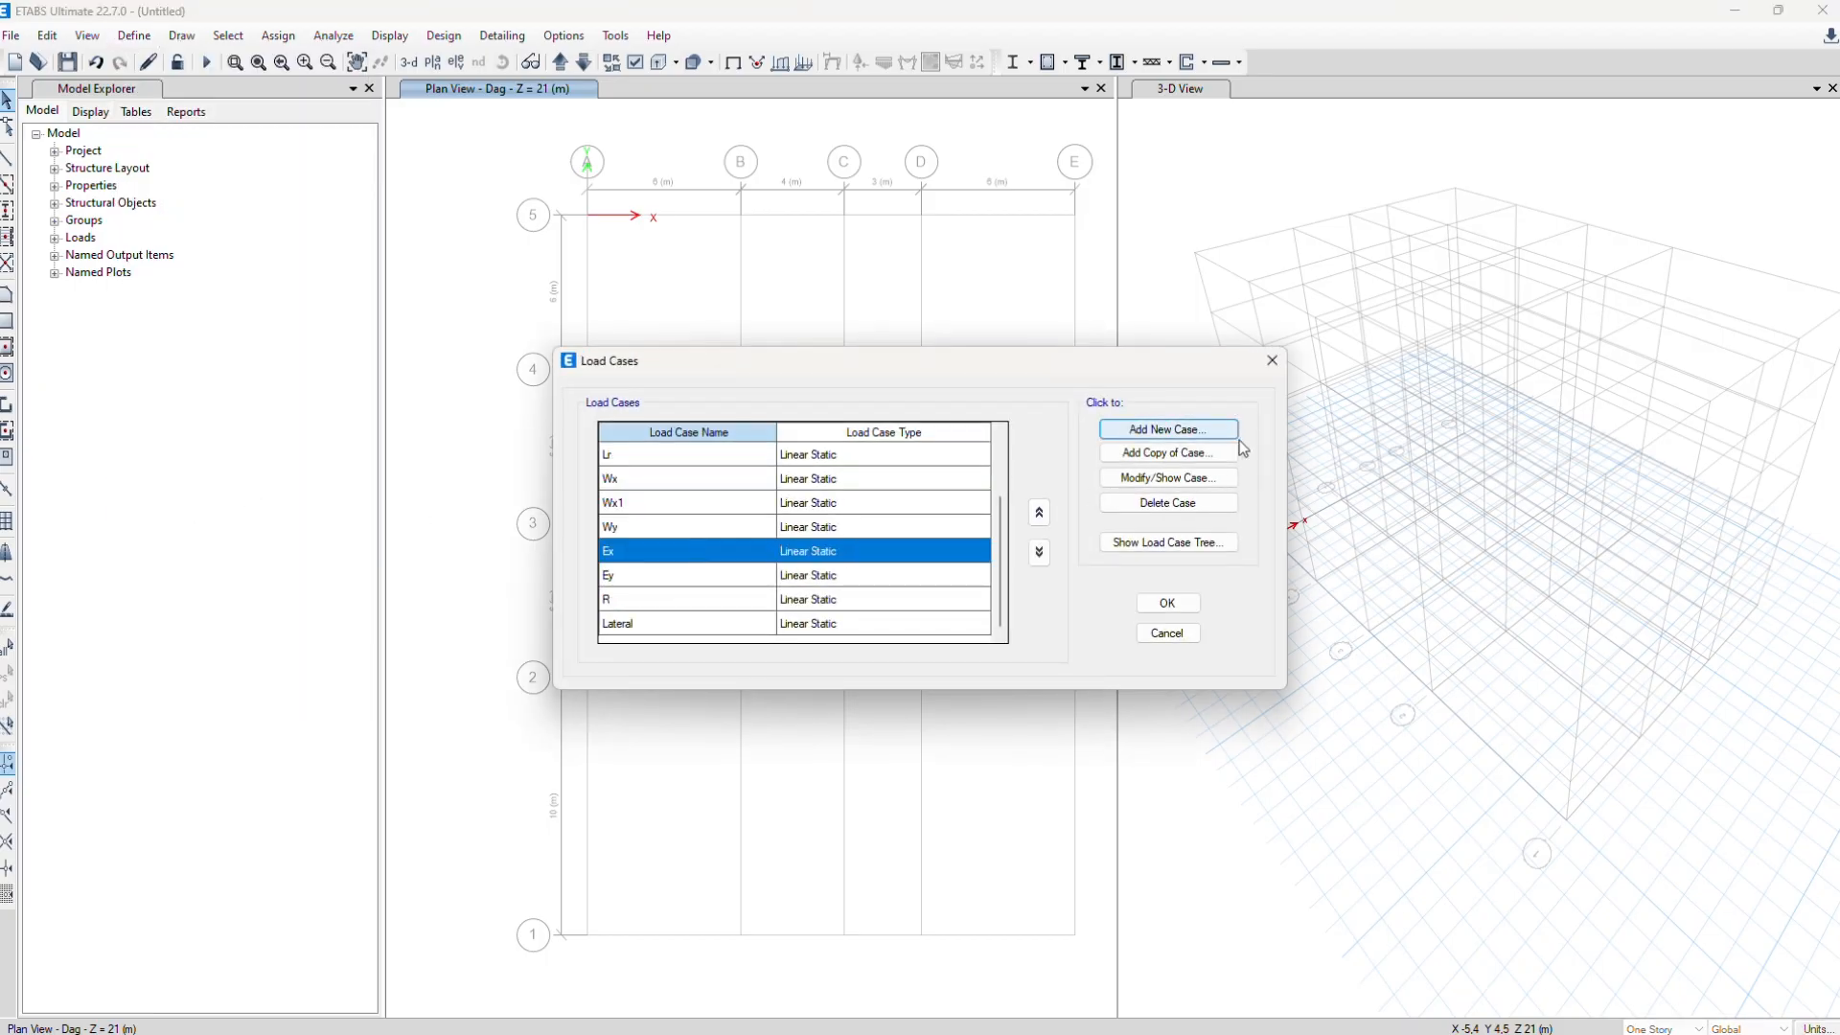
left_click(1182, 451)
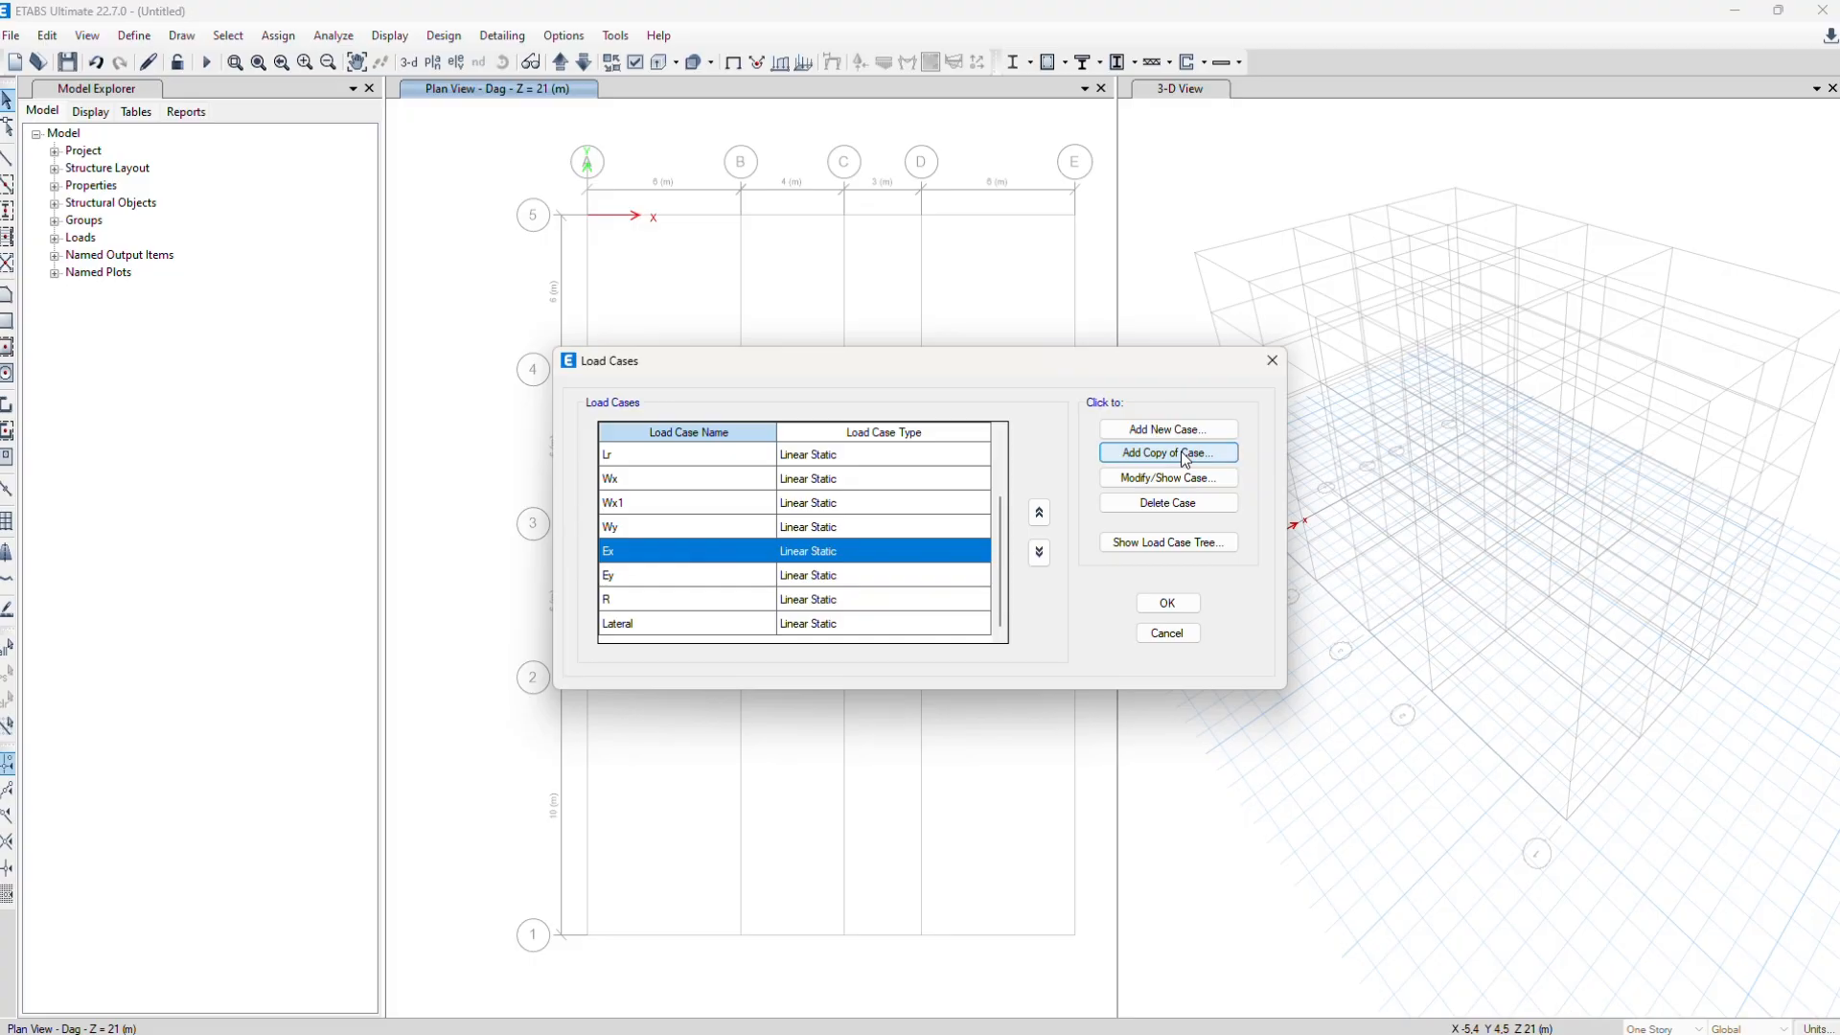
left_click(1186, 457)
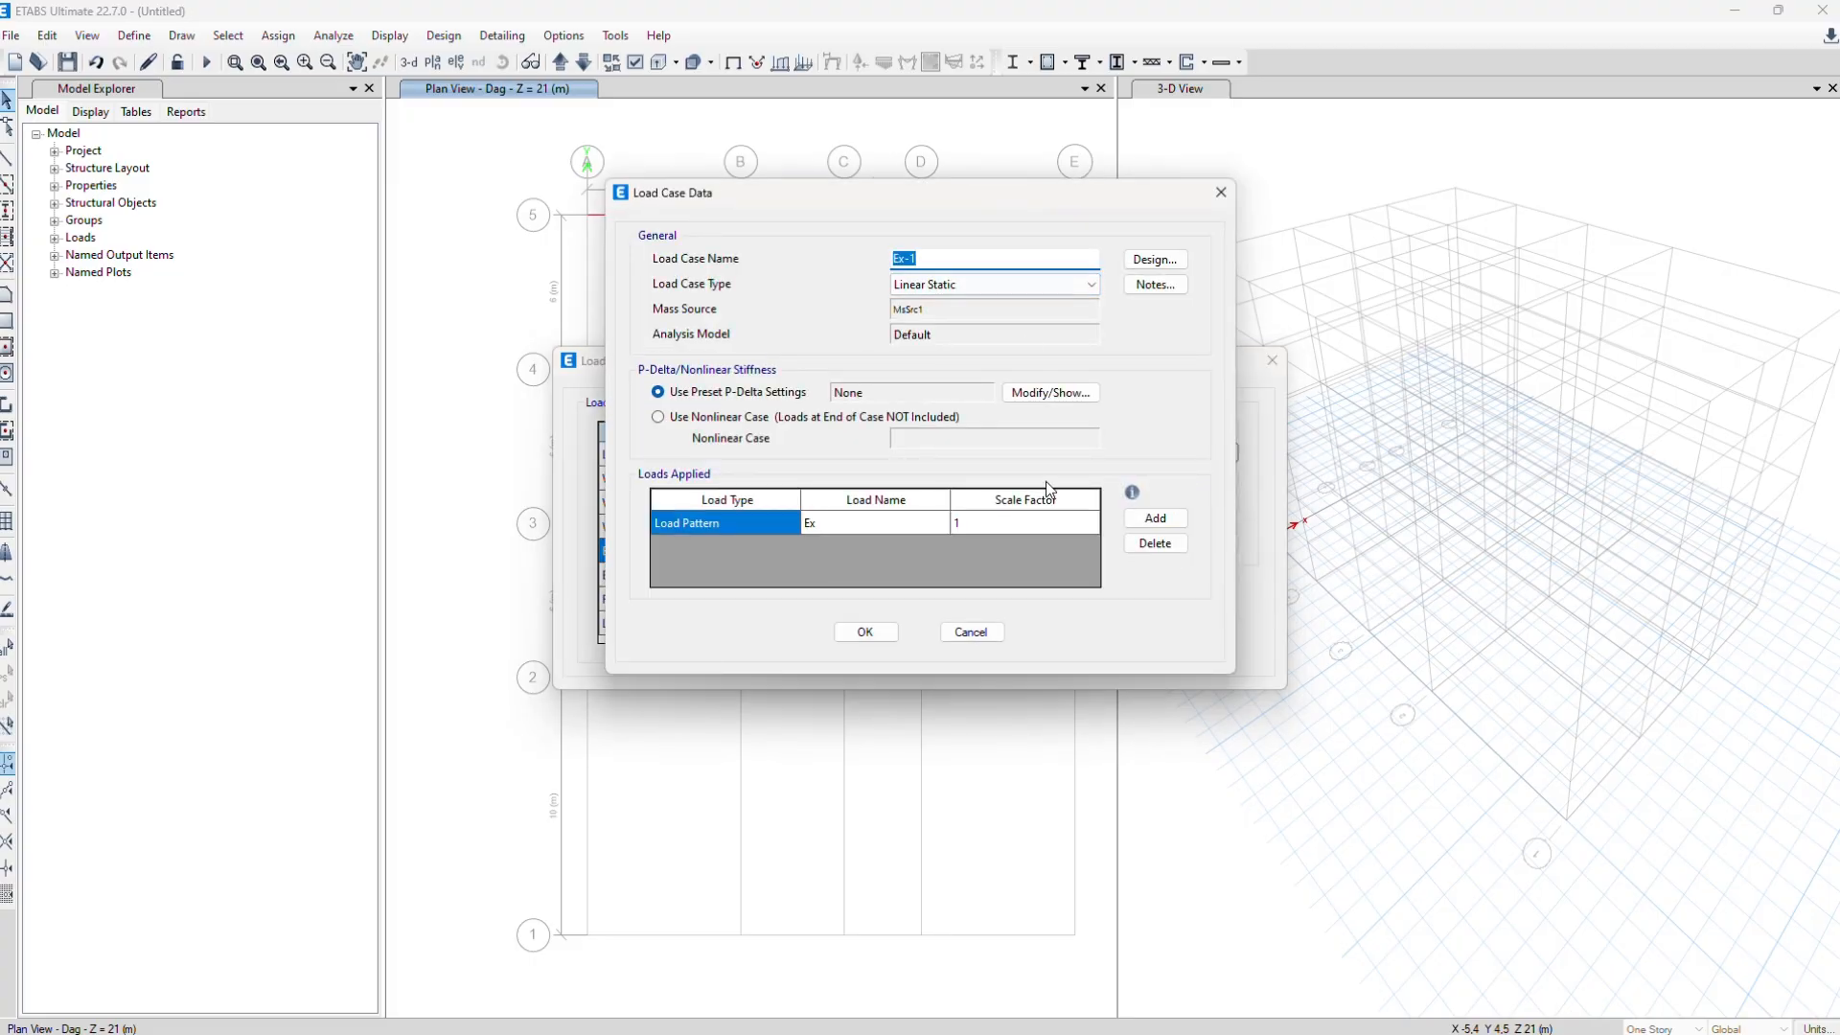
Change the copied case's type to Response Spectrum and name it Spec Ex
left_click(993, 286)
left_click(973, 362)
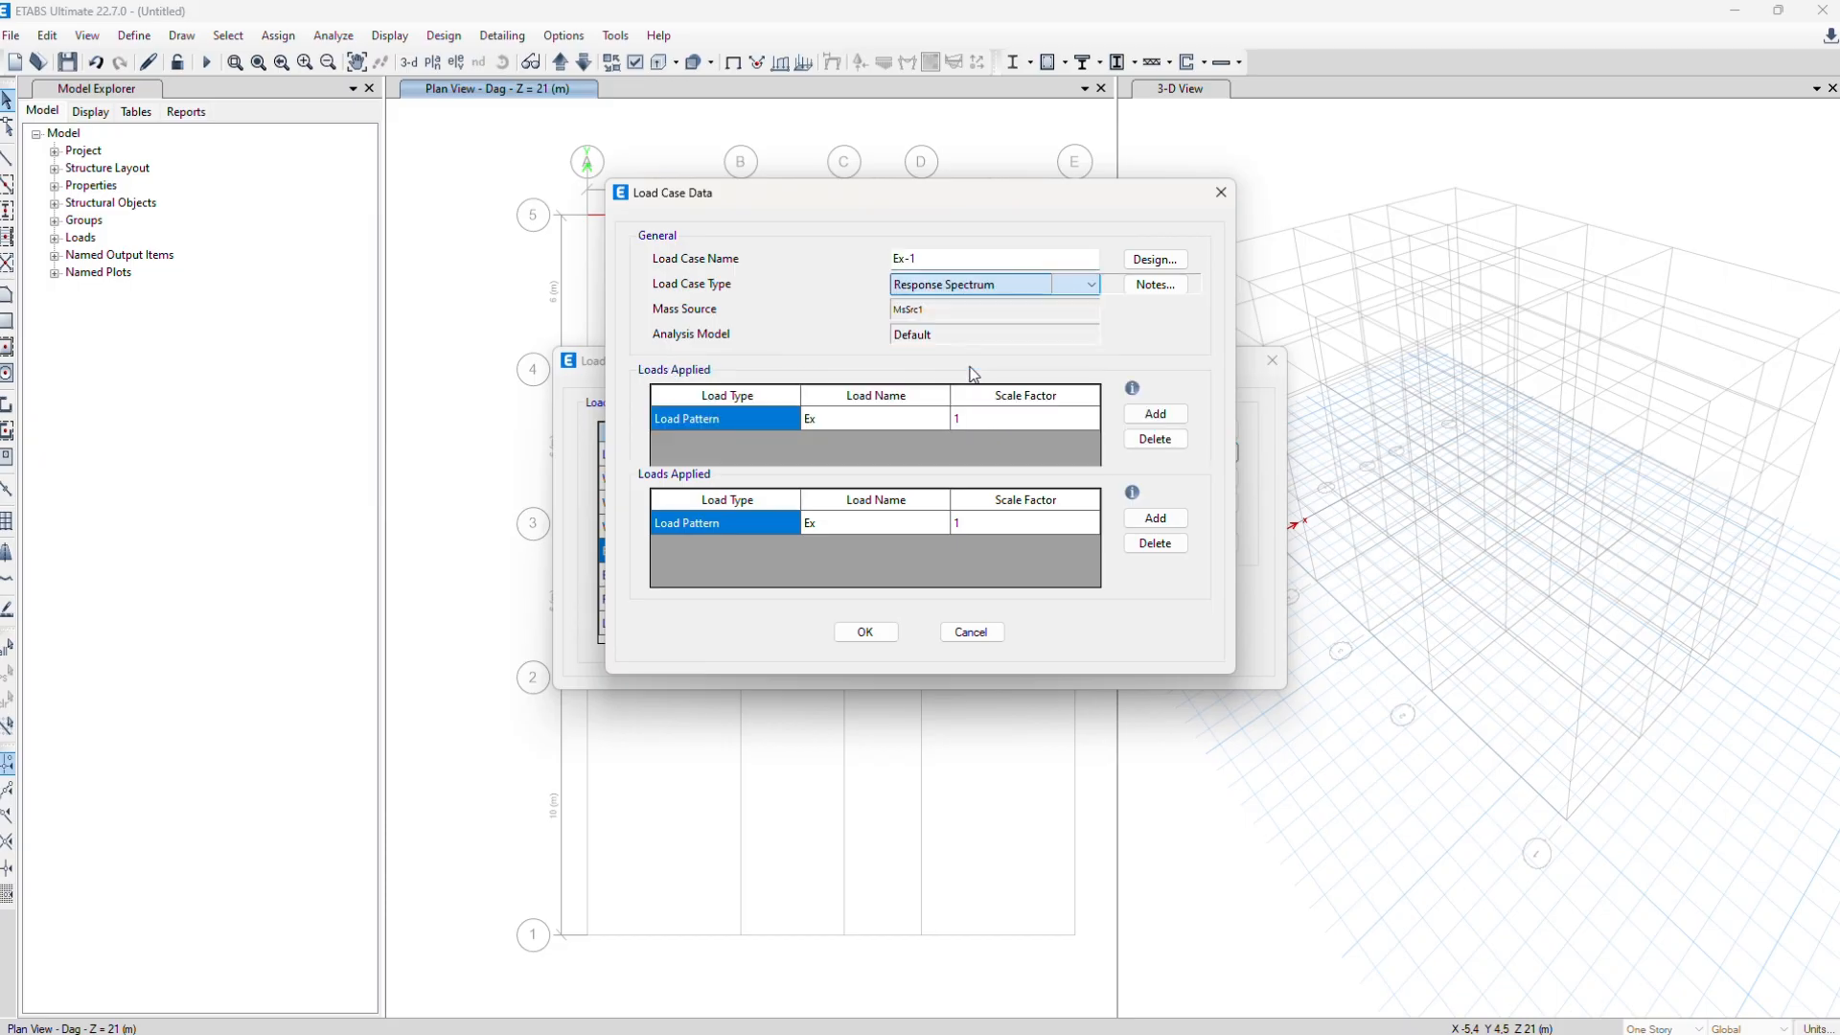
left_click_drag(962, 259, 816, 239)
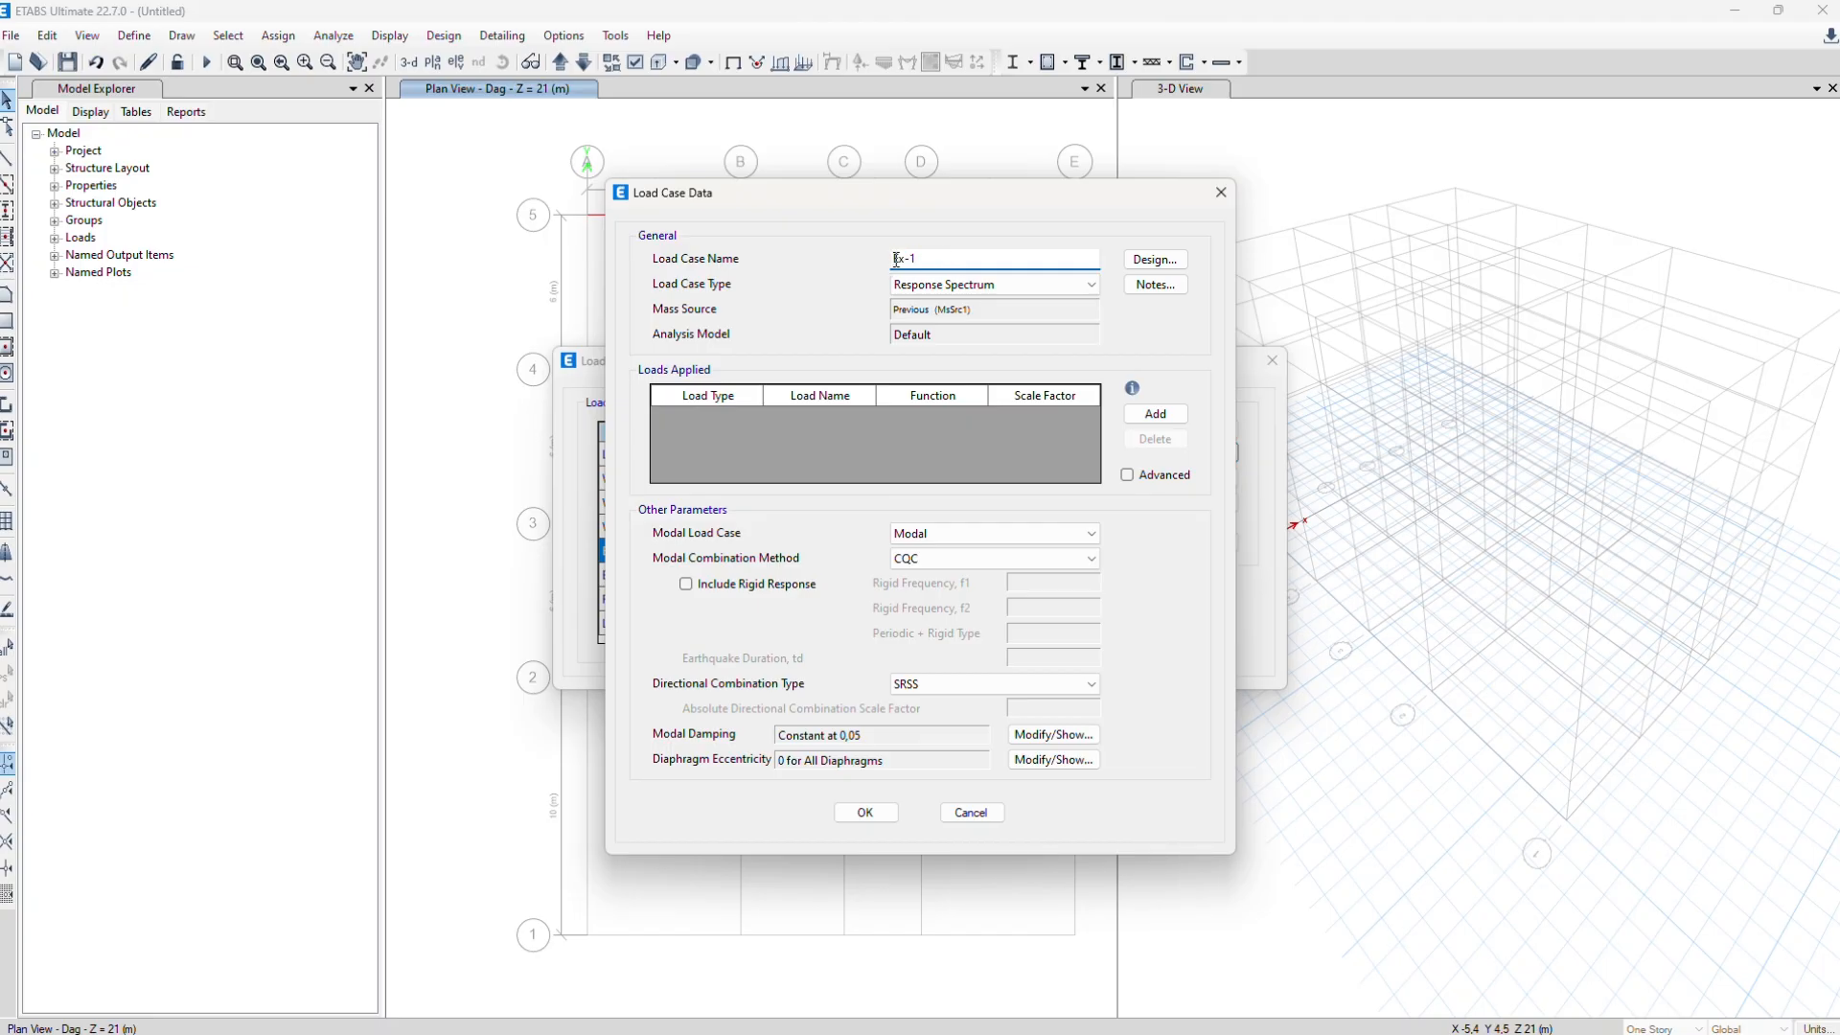
type("Spex")
key("BackSpace")
type("c")
left_click(974, 259)
Add an Acceleration load in U1 with the Default Uniform function and scale factor 9806,65, then save the Spec Ex case
left_click(1160, 414)
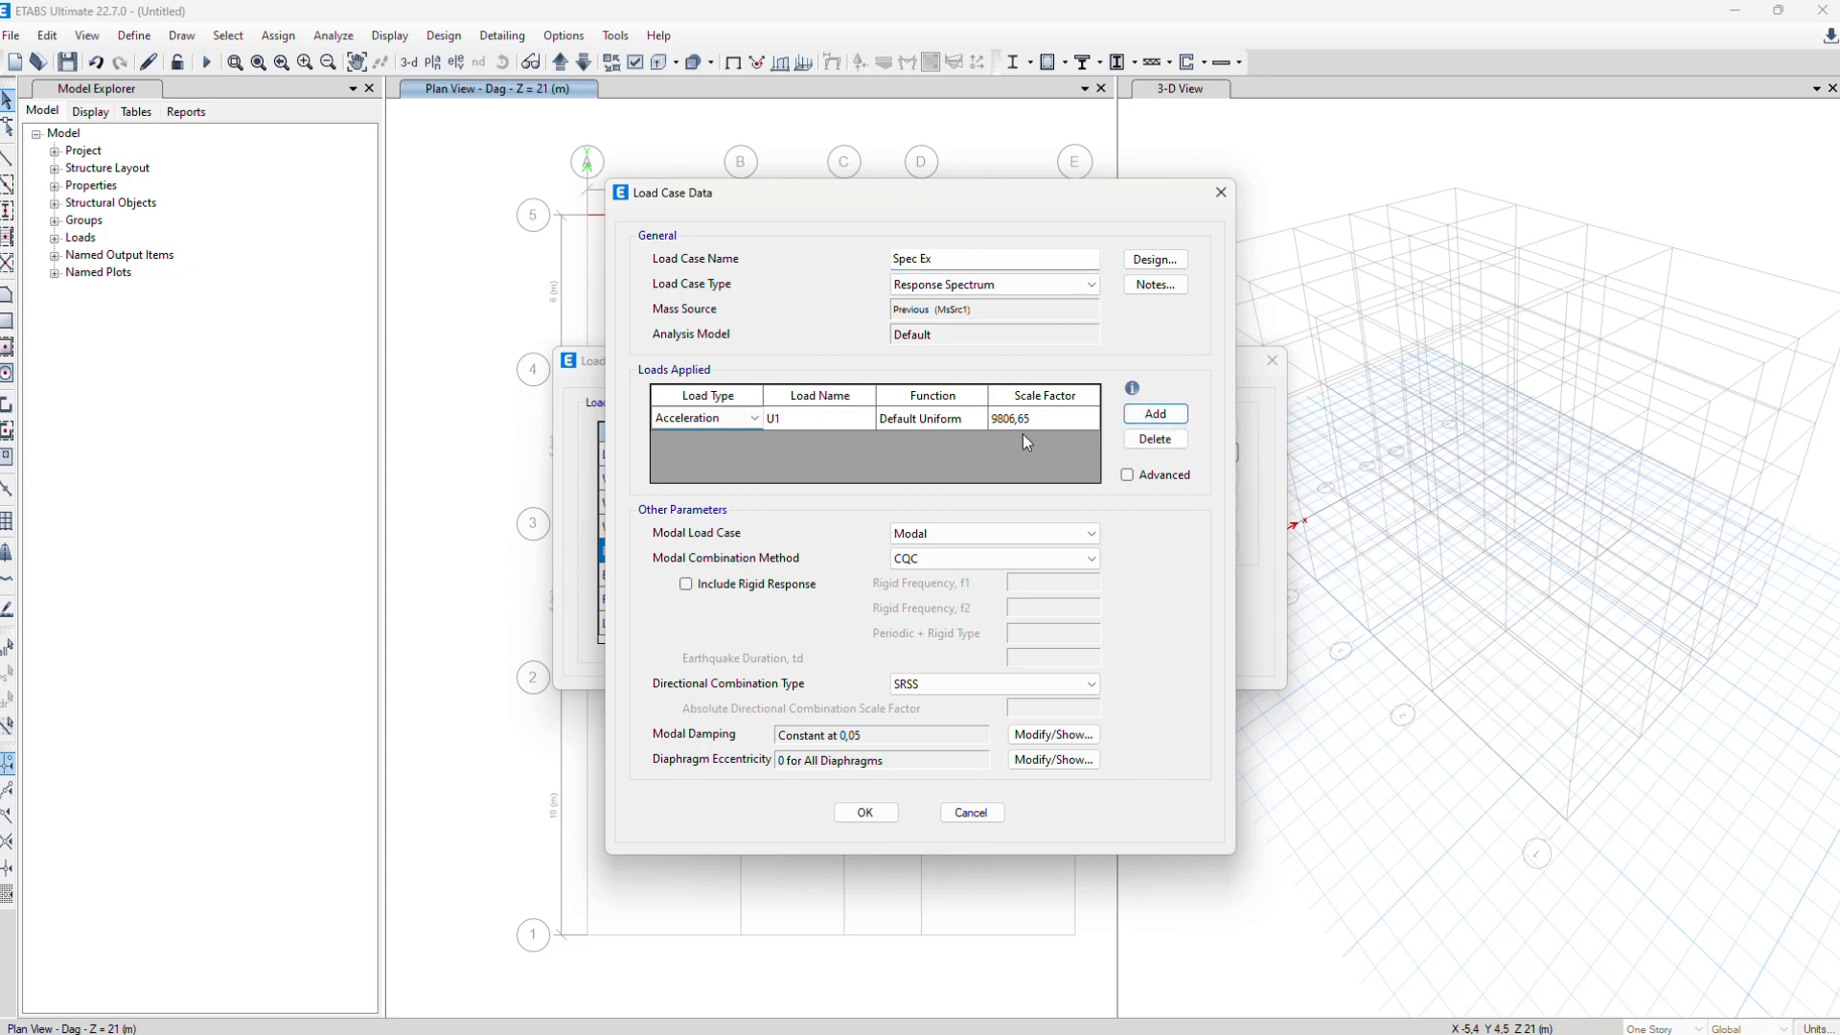
left_click(1043, 419)
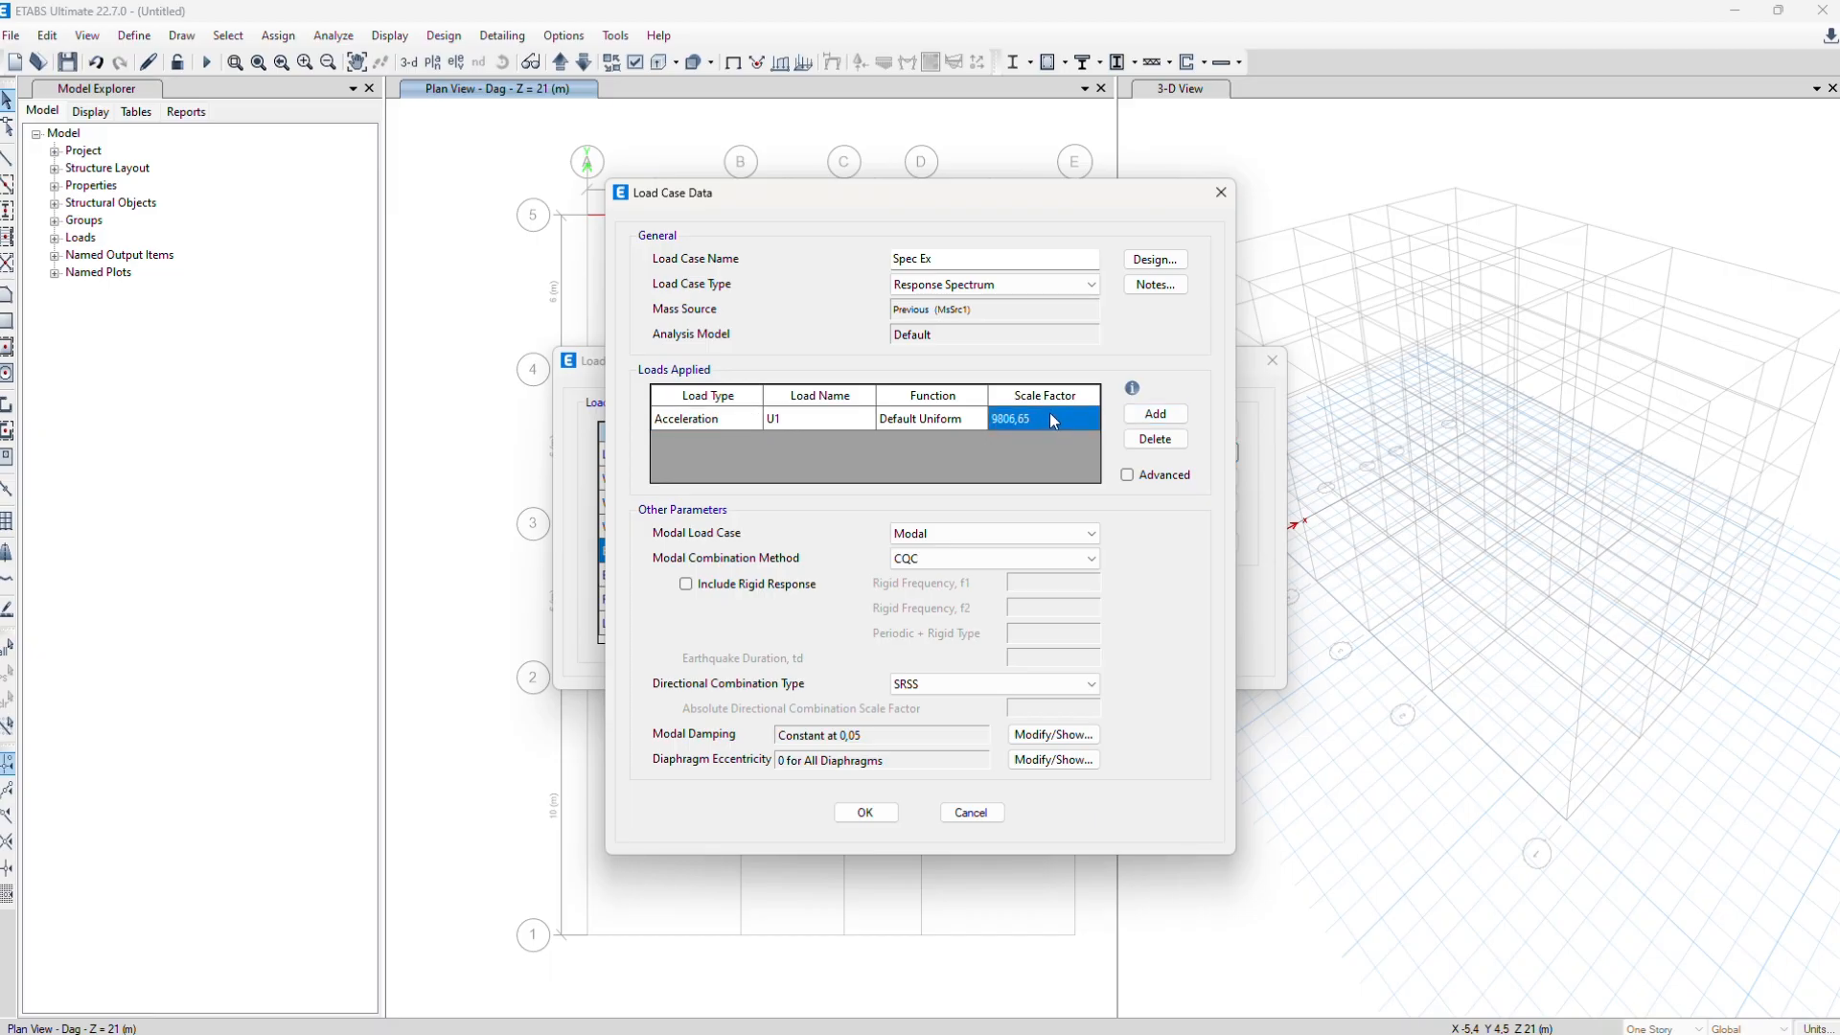
left_click(1053, 418)
left_click(878, 812)
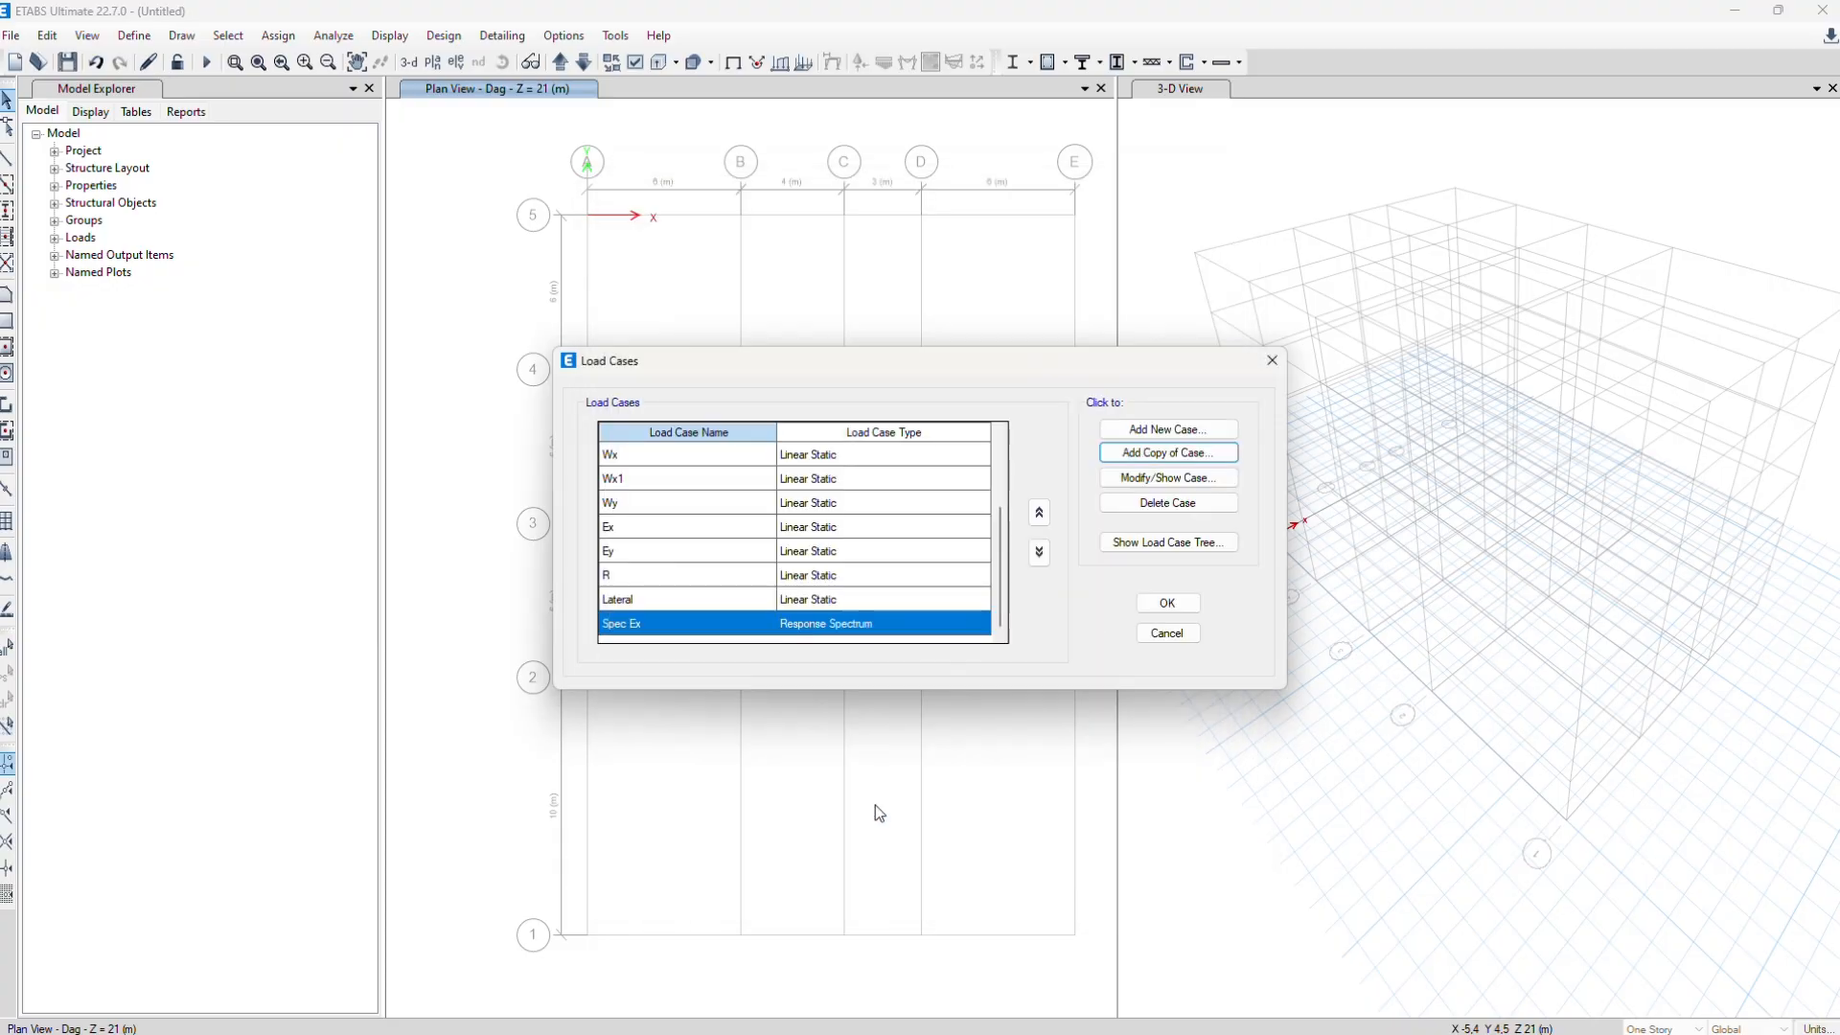
scroll(711, 613, "up", 2)
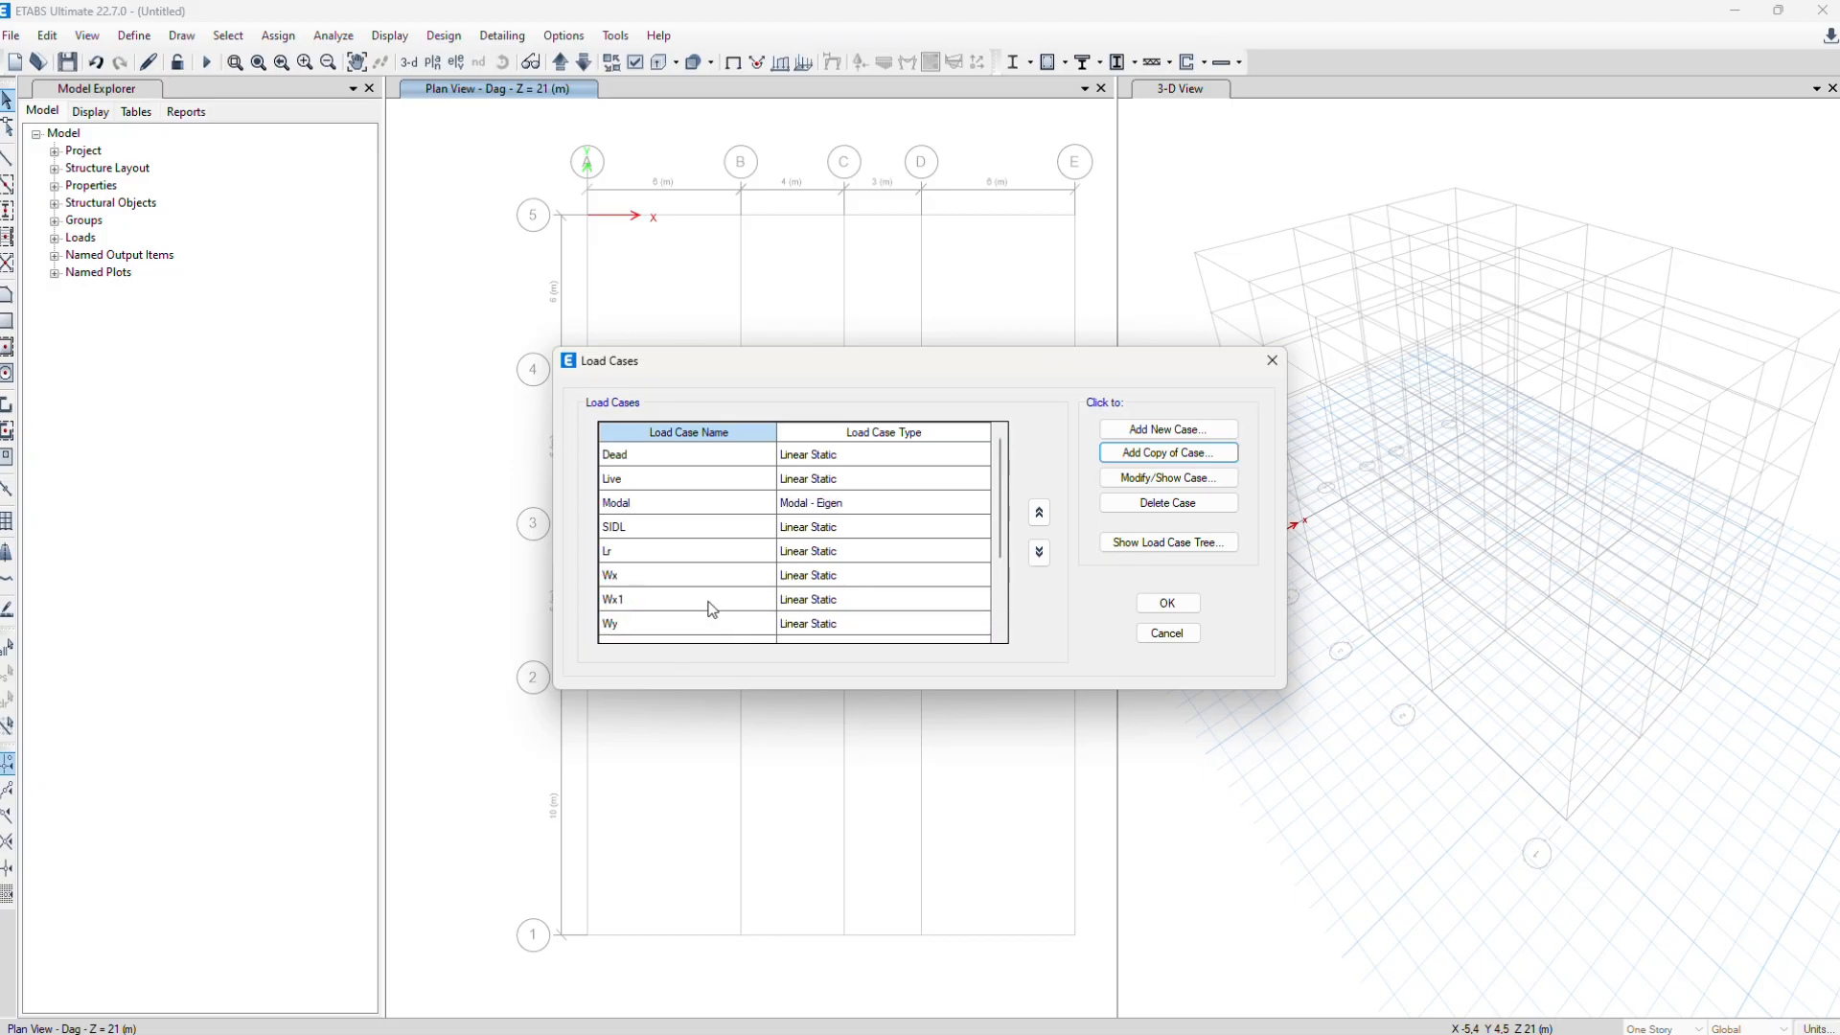
scroll(709, 606, "down", 2)
left_click(684, 553)
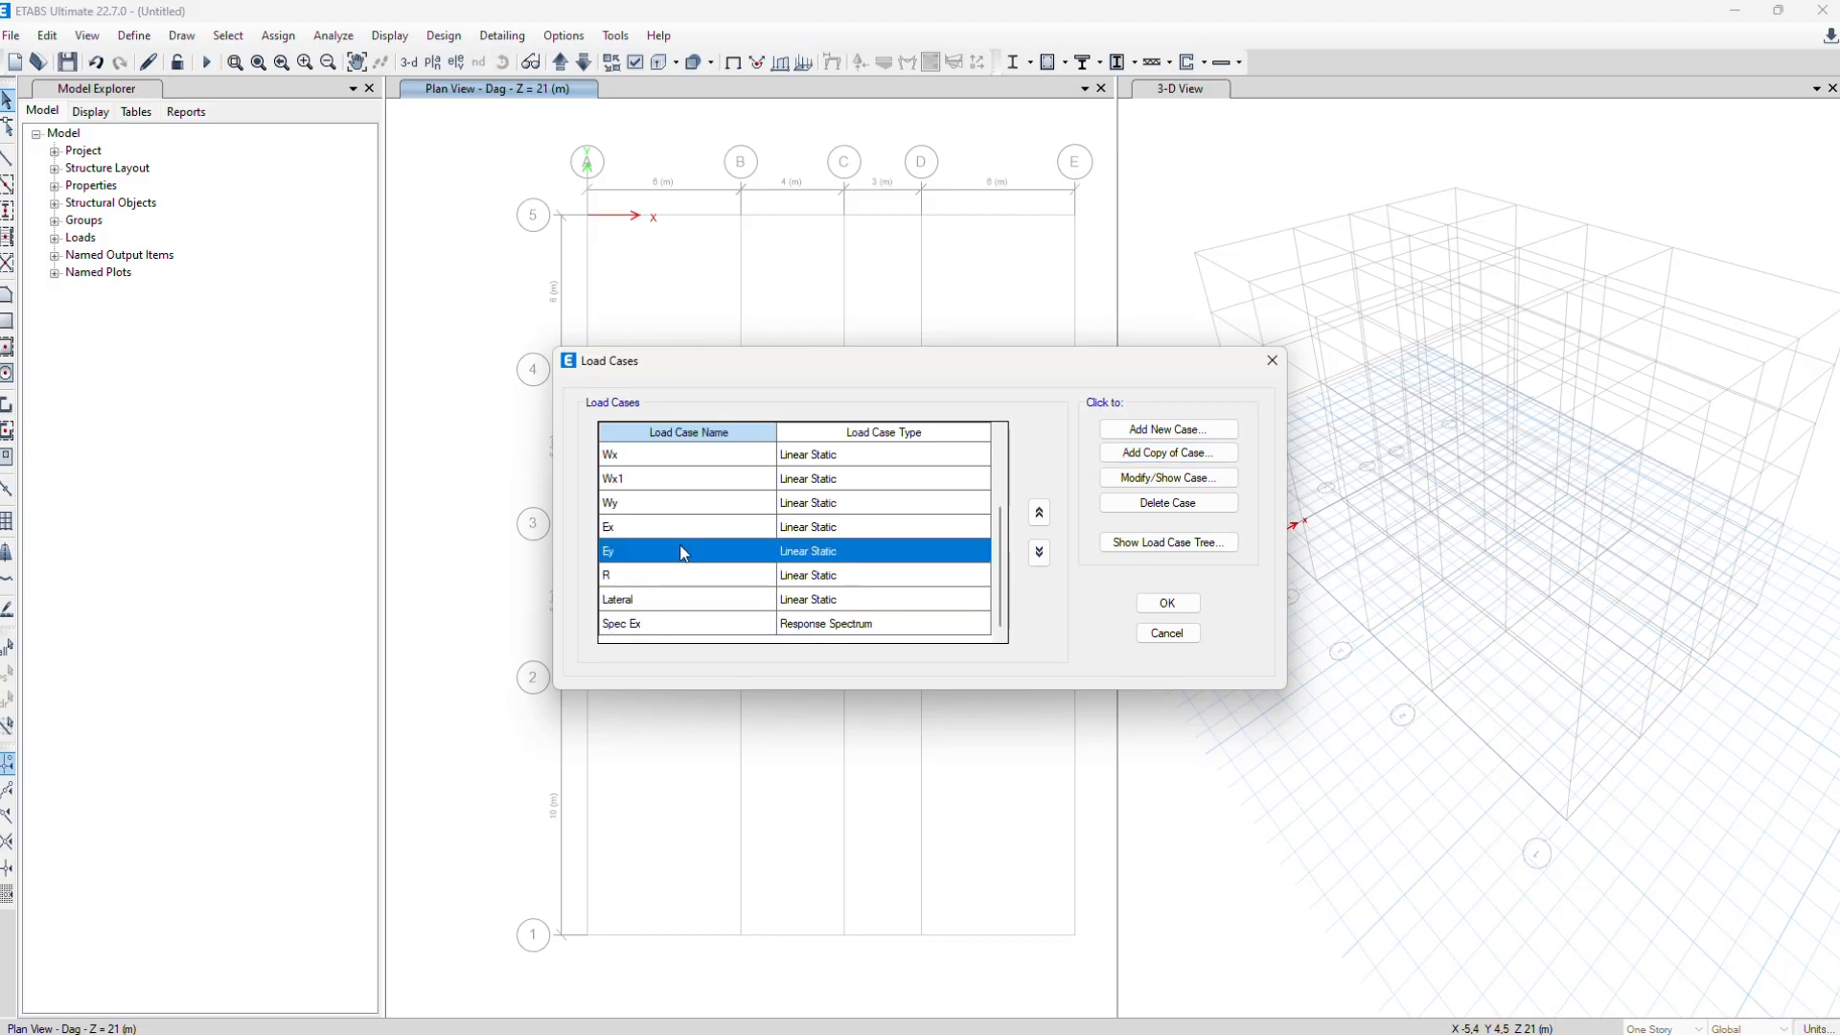
left_click(1152, 461)
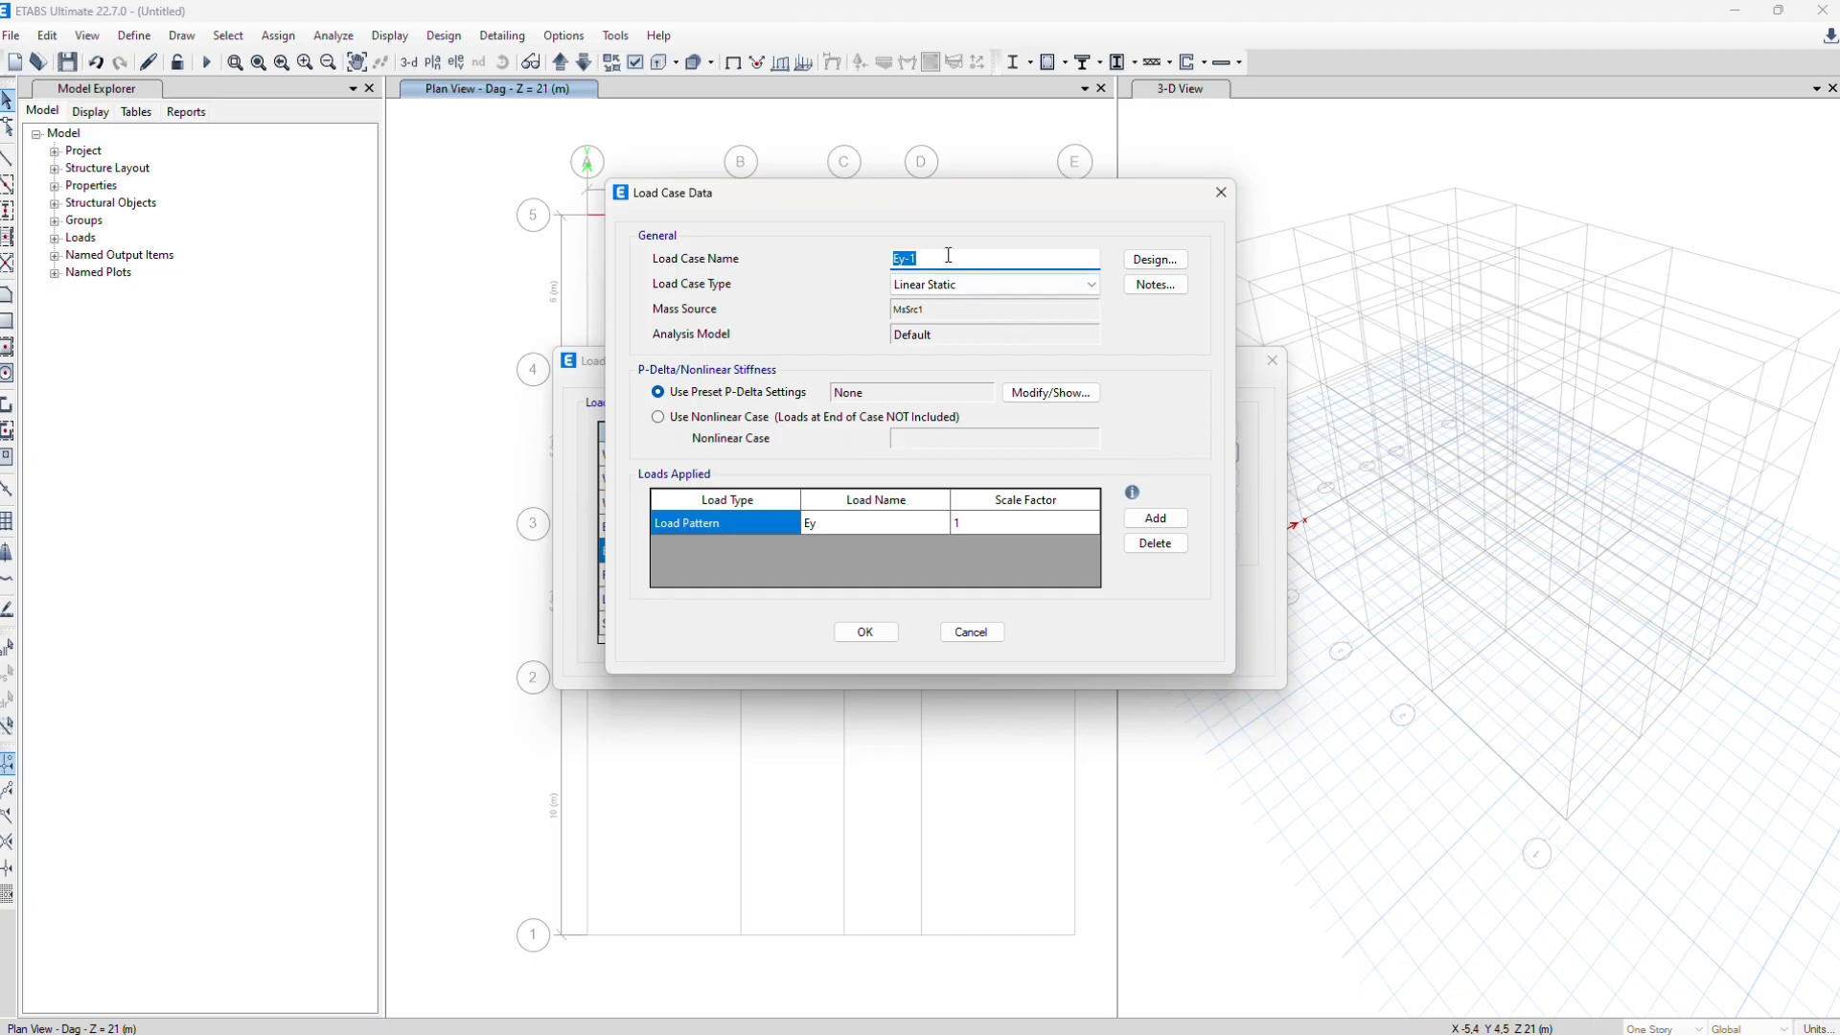
key("Escape")
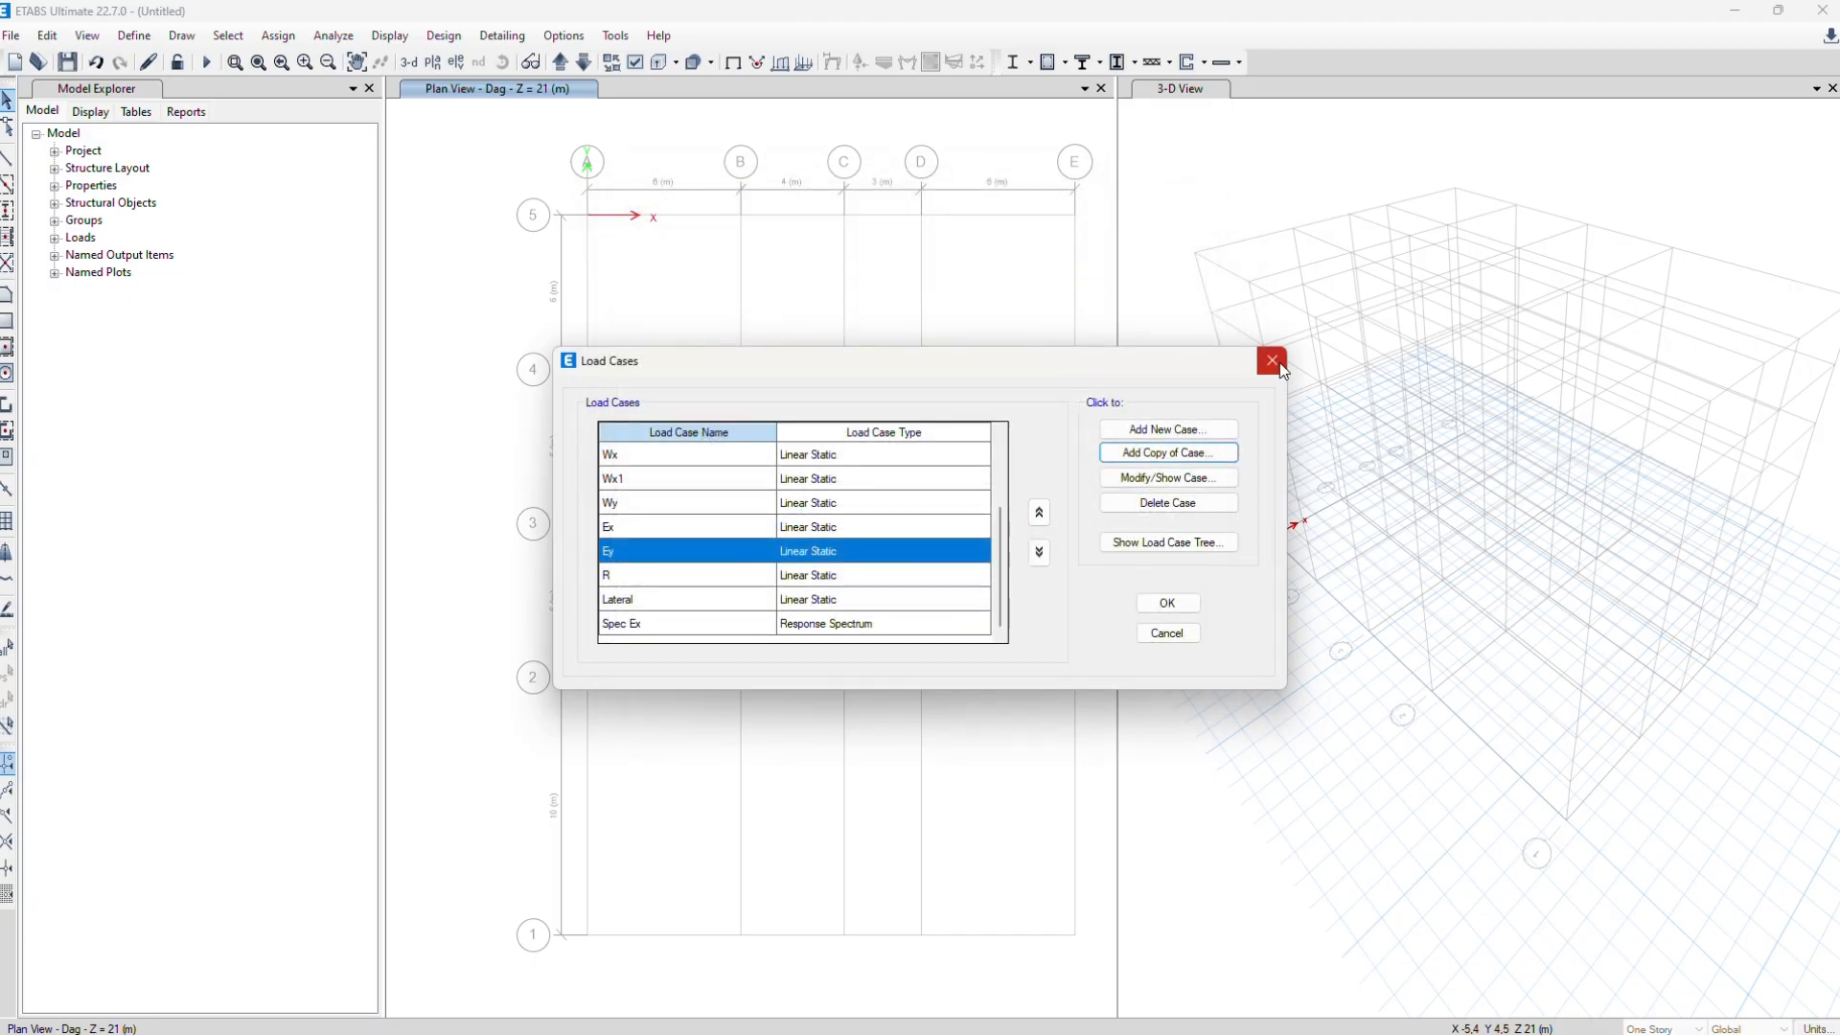
Accept the load cases, then restrict the Ex load pattern's ASCE 7-16 seismic loading to the X direction and its eccentricities
left_click(1167, 603)
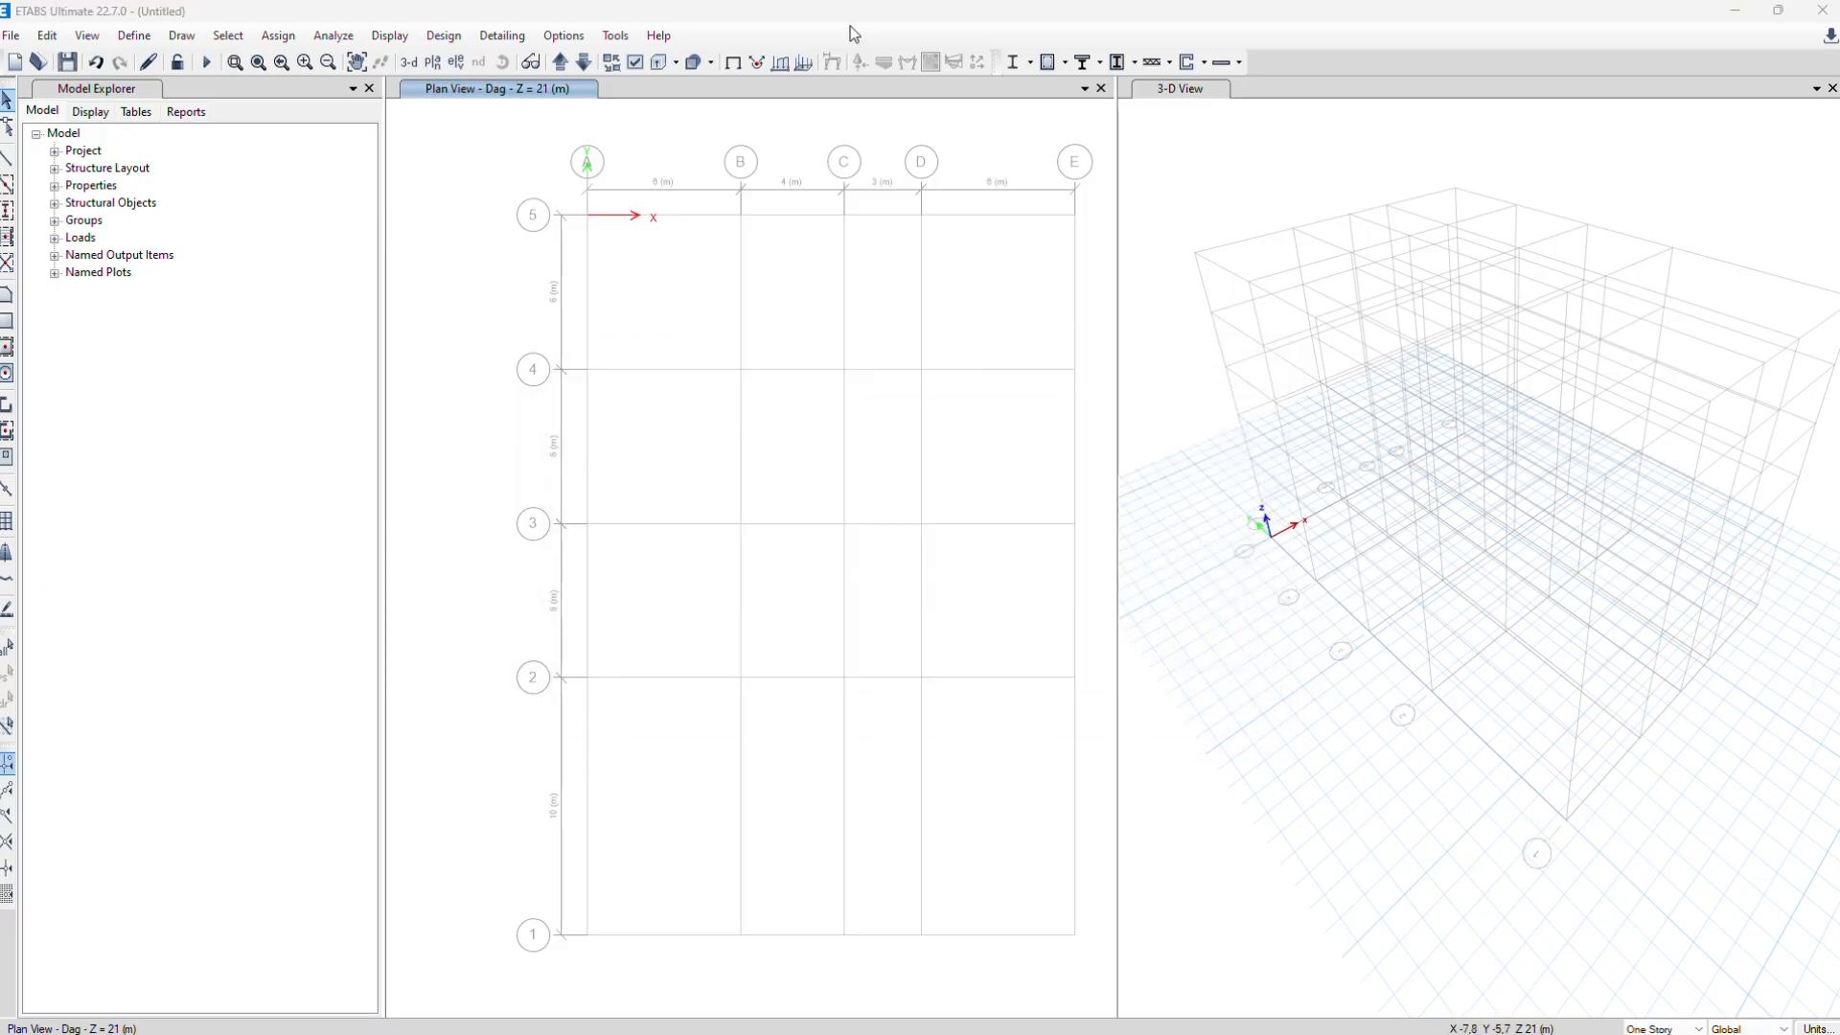
left_click(150, 42)
left_click(159, 454)
scroll(658, 579, "down", 1)
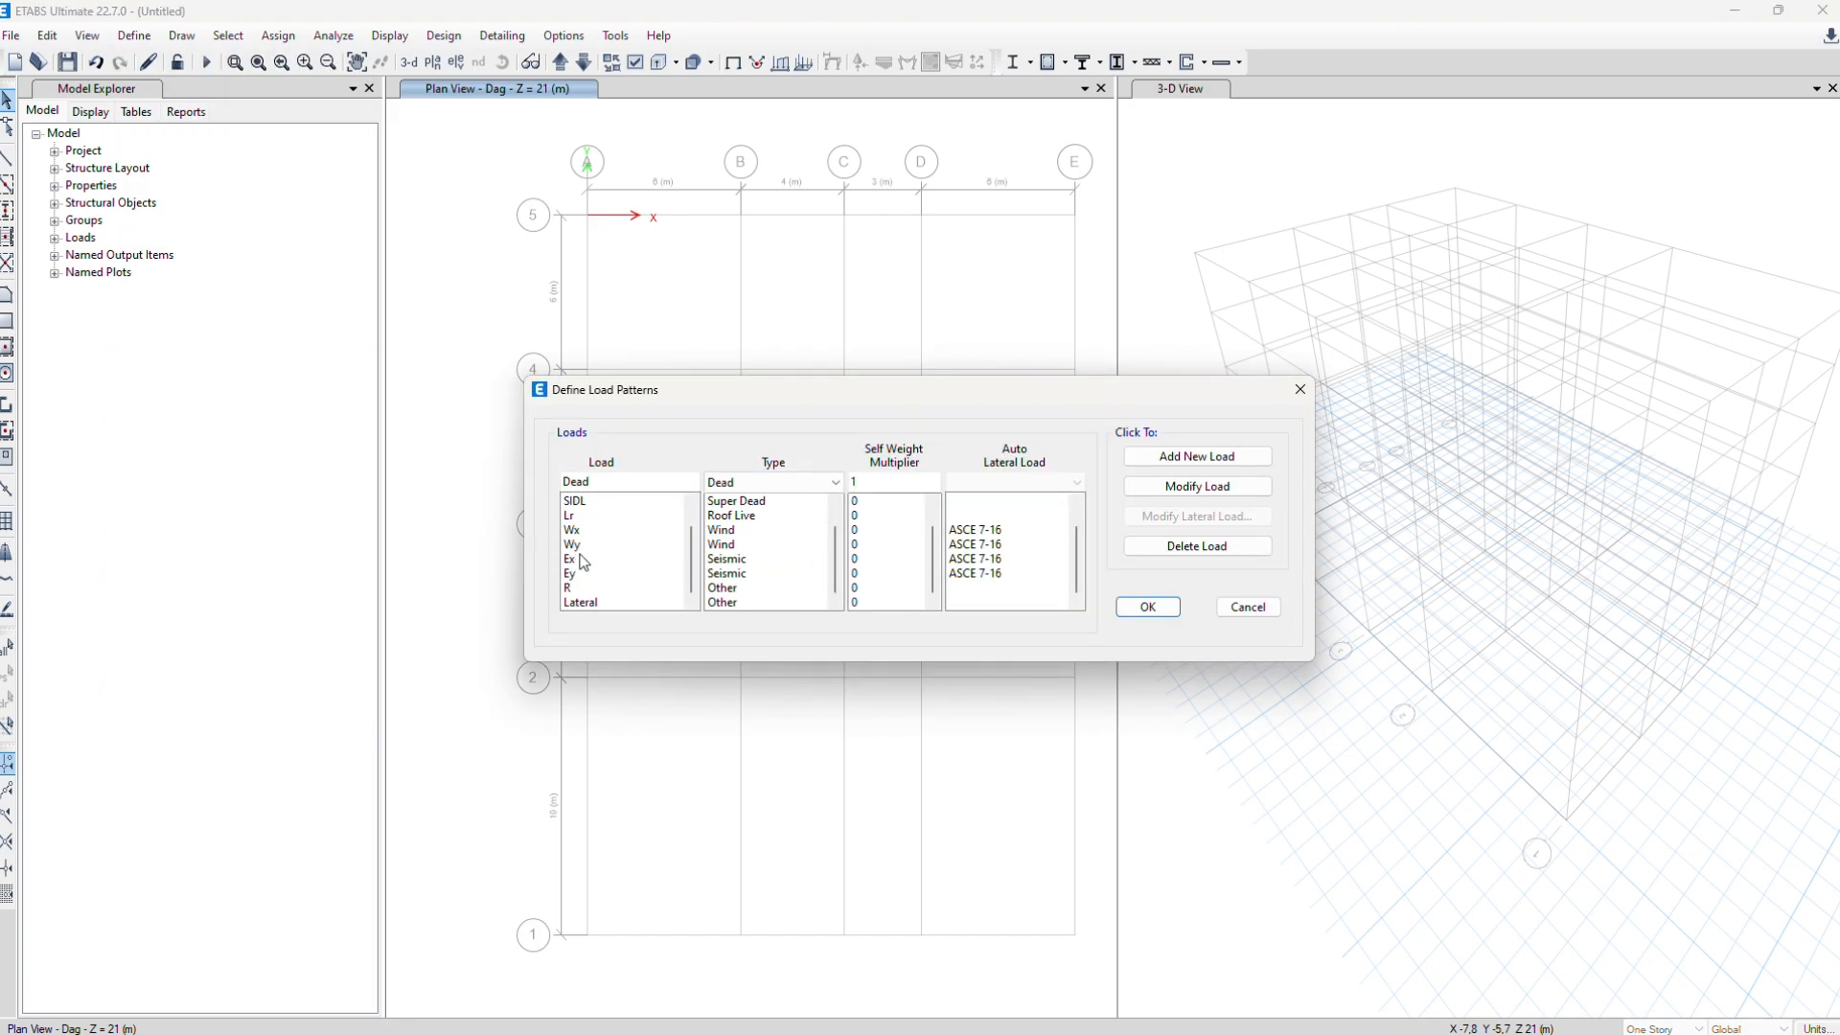
left_click(571, 576)
left_click(583, 560)
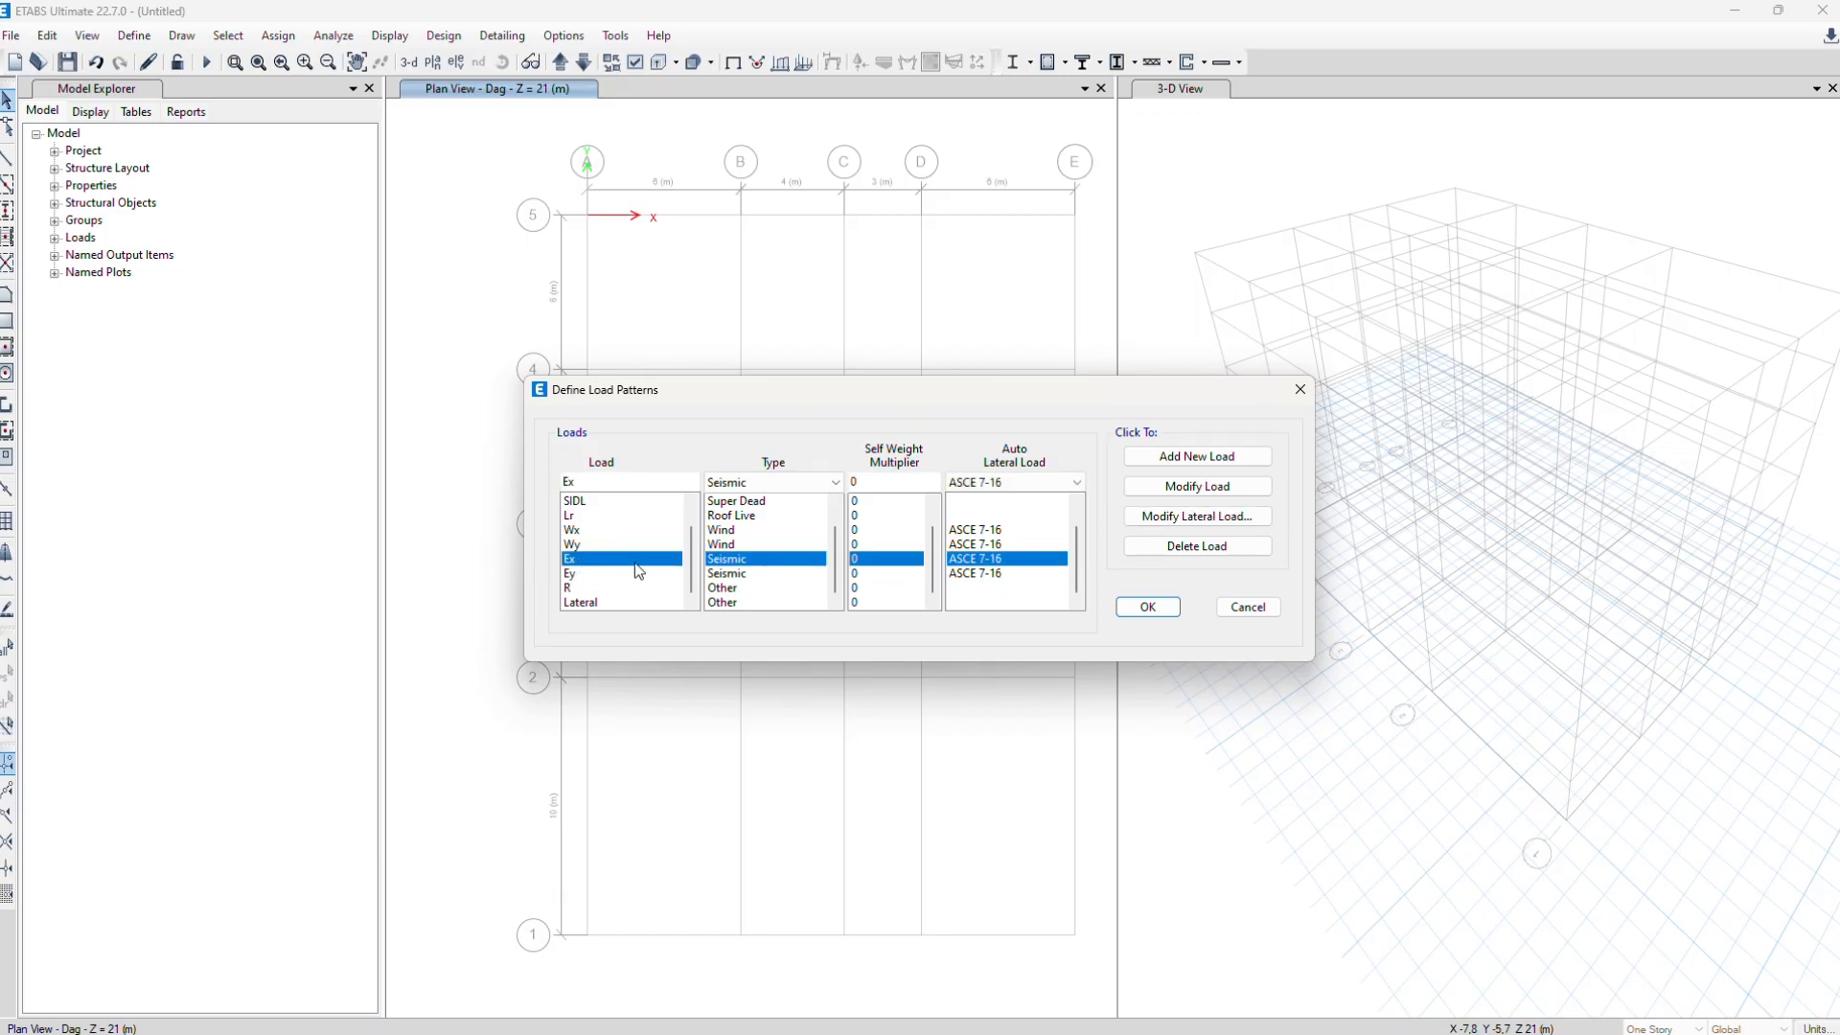
left_click(1170, 511)
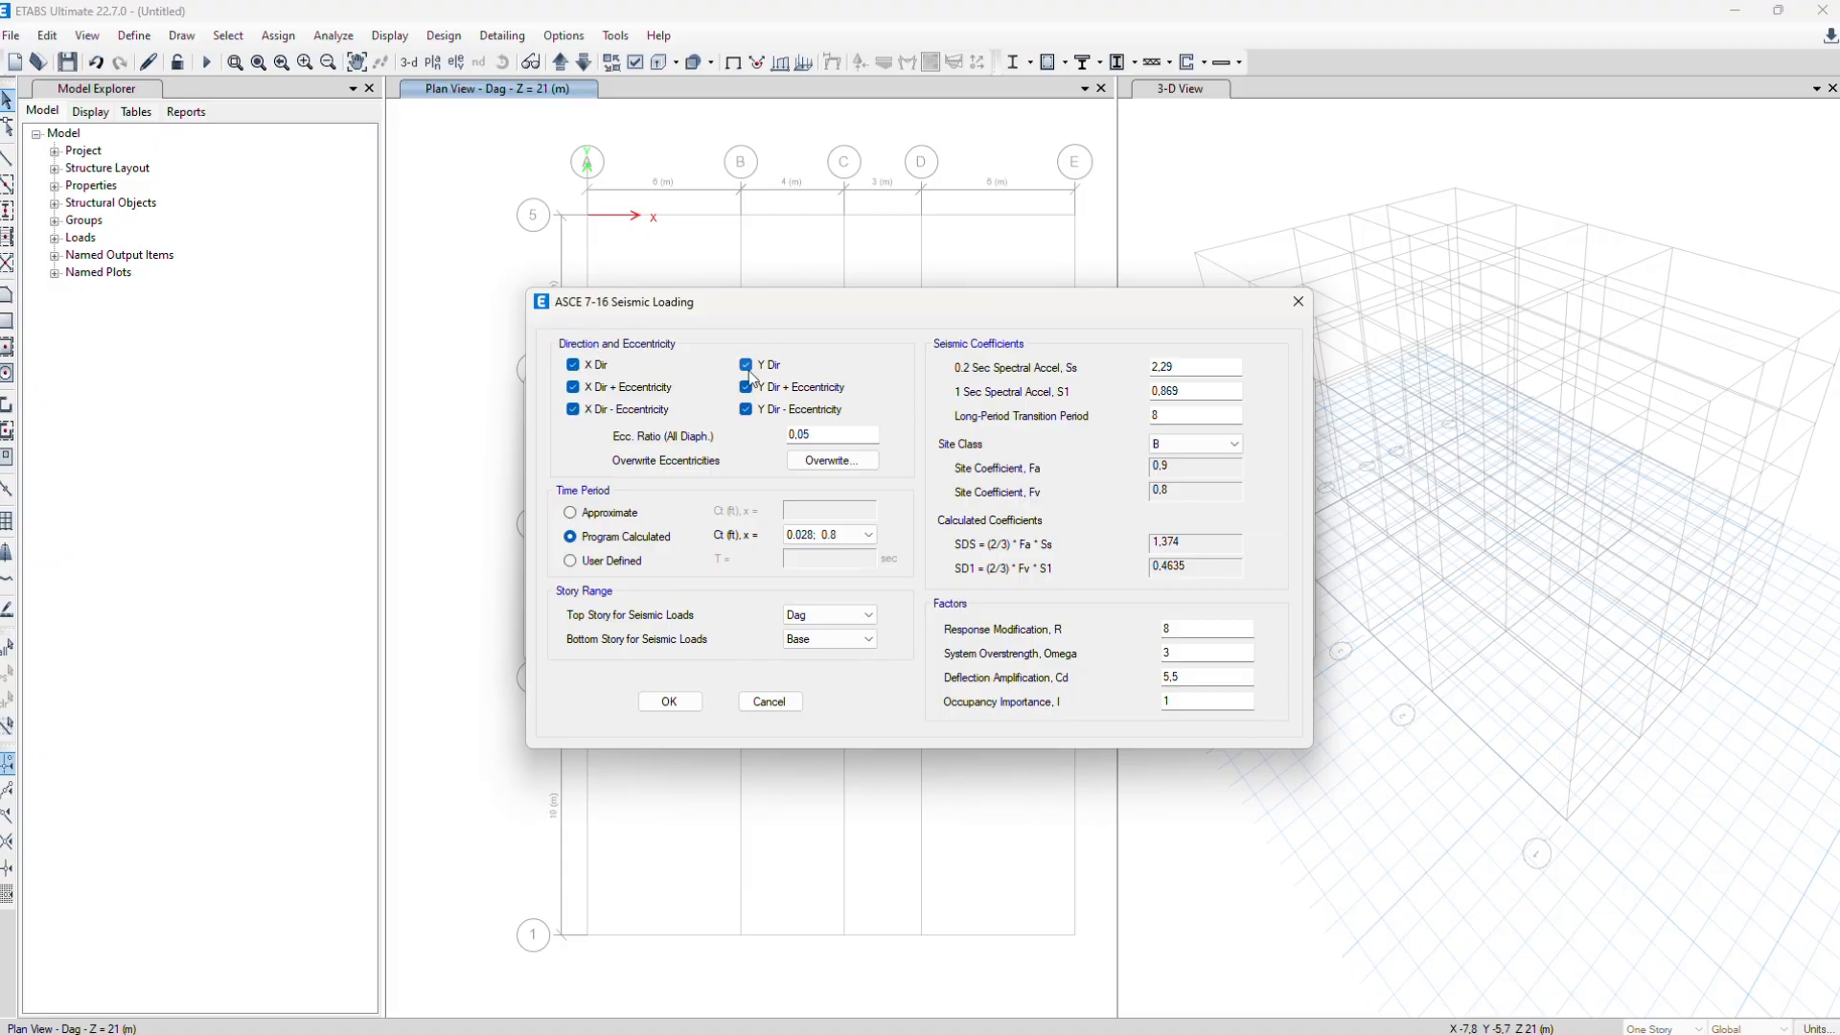
left_click(747, 365)
left_click(747, 388)
Look up SS MCEr on the Desain Spektra Indonesia page and set the Ex pattern's Ss to 1,0613
left_click_drag(1192, 364, 1007, 363)
key("alt+Tab")
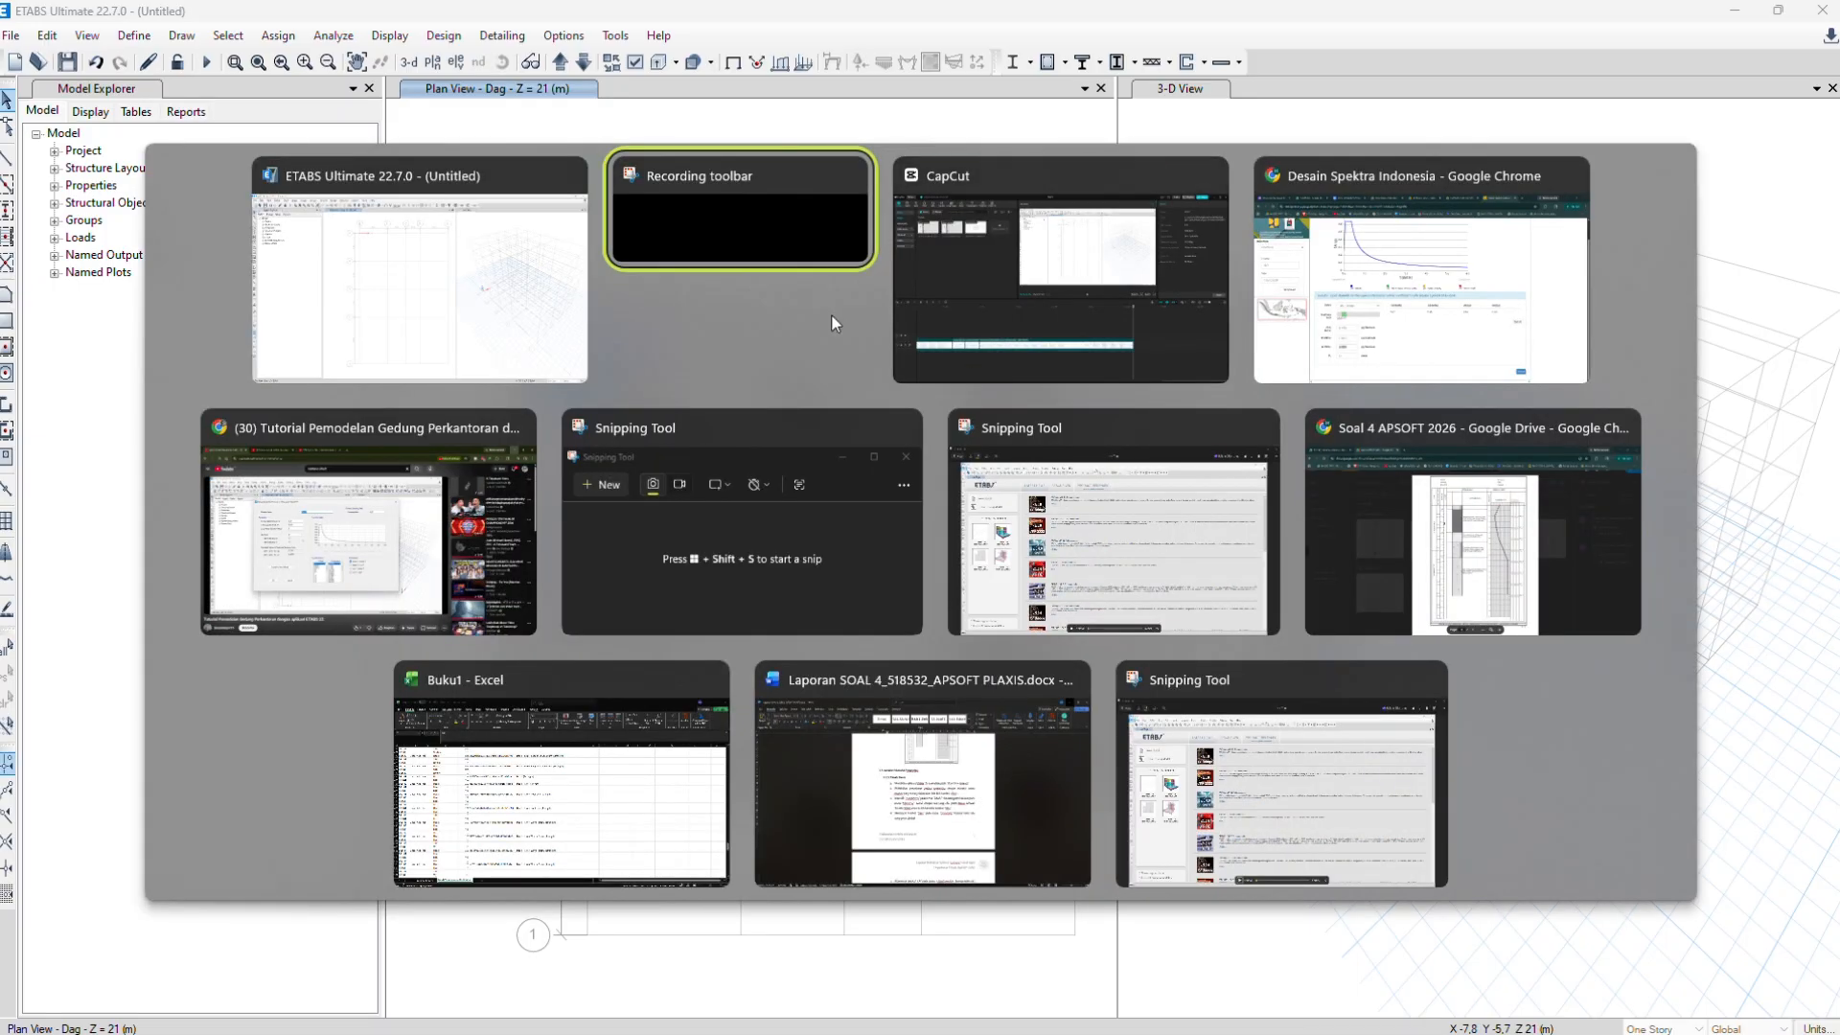
key("alt+Tab")
key("alt+Tab")
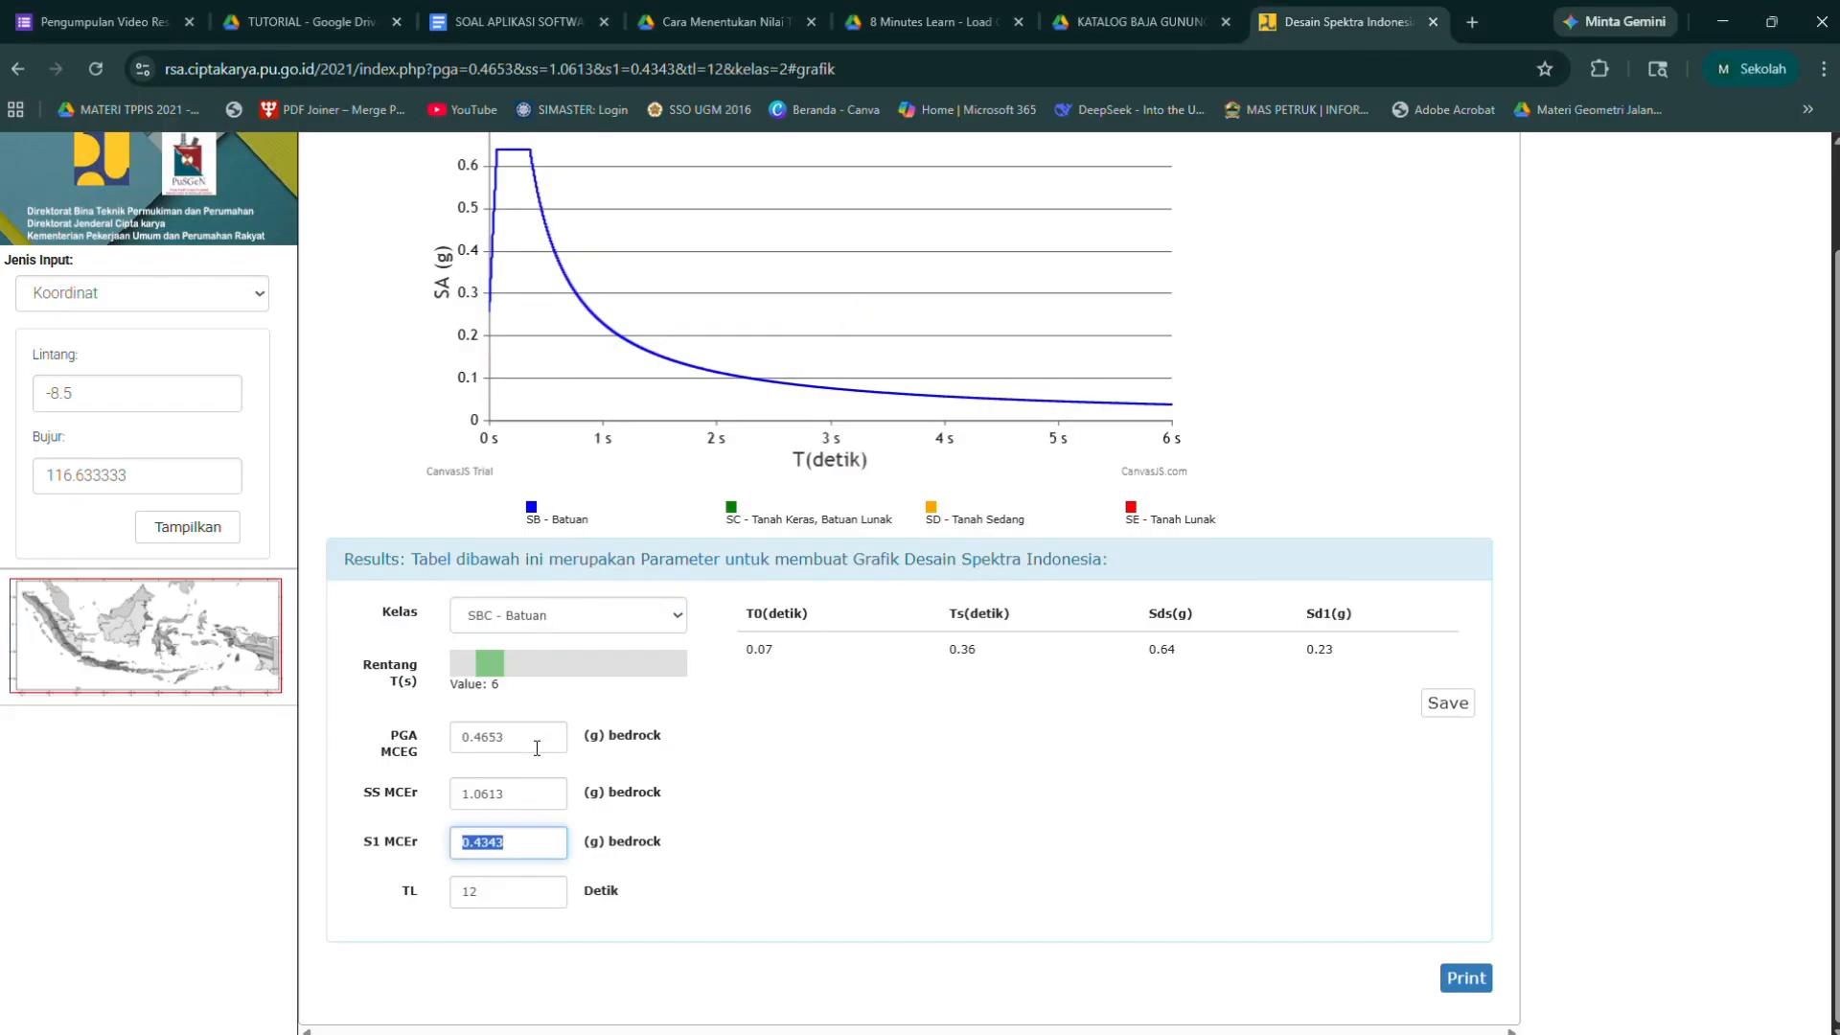
left_click(518, 796)
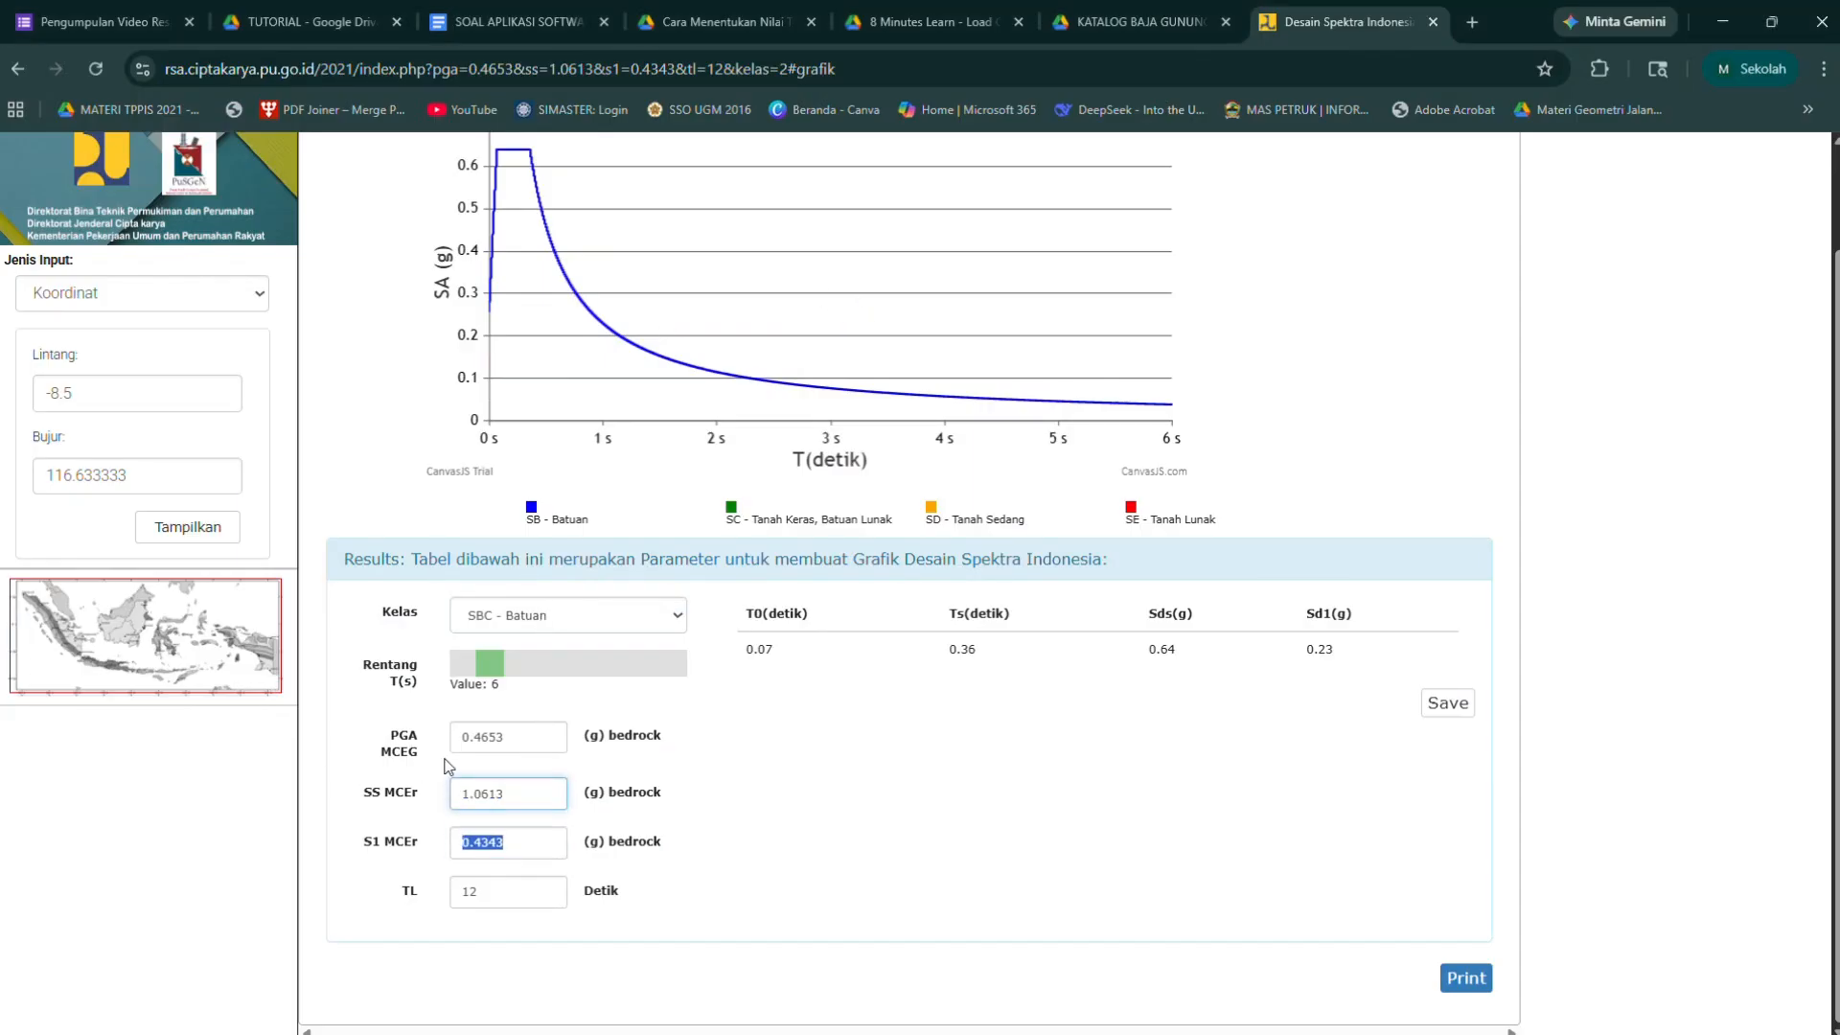
key("alt+Tab")
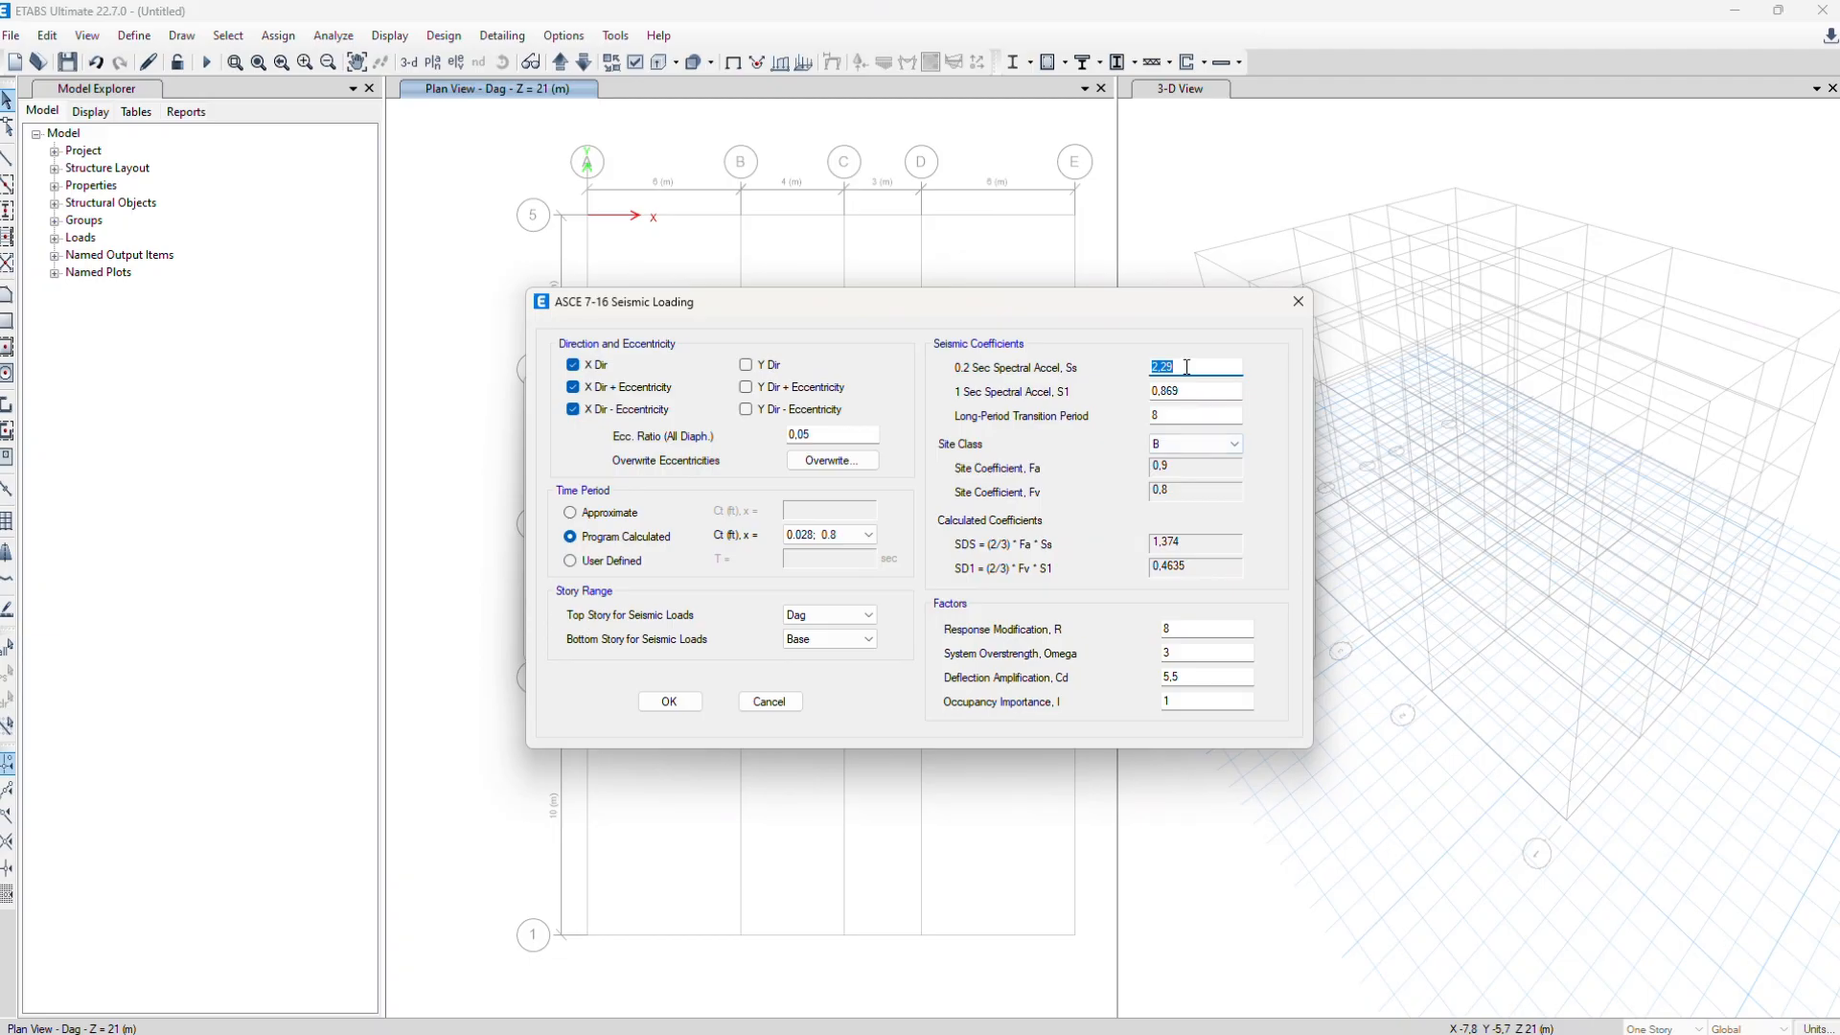
type("1,0613")
Transfer S1 MCEr from the Desain Spektra Indonesia page as the Ex pattern's S1 of 0,4343, and set the long-period transition period to 12
key("alt+Tab")
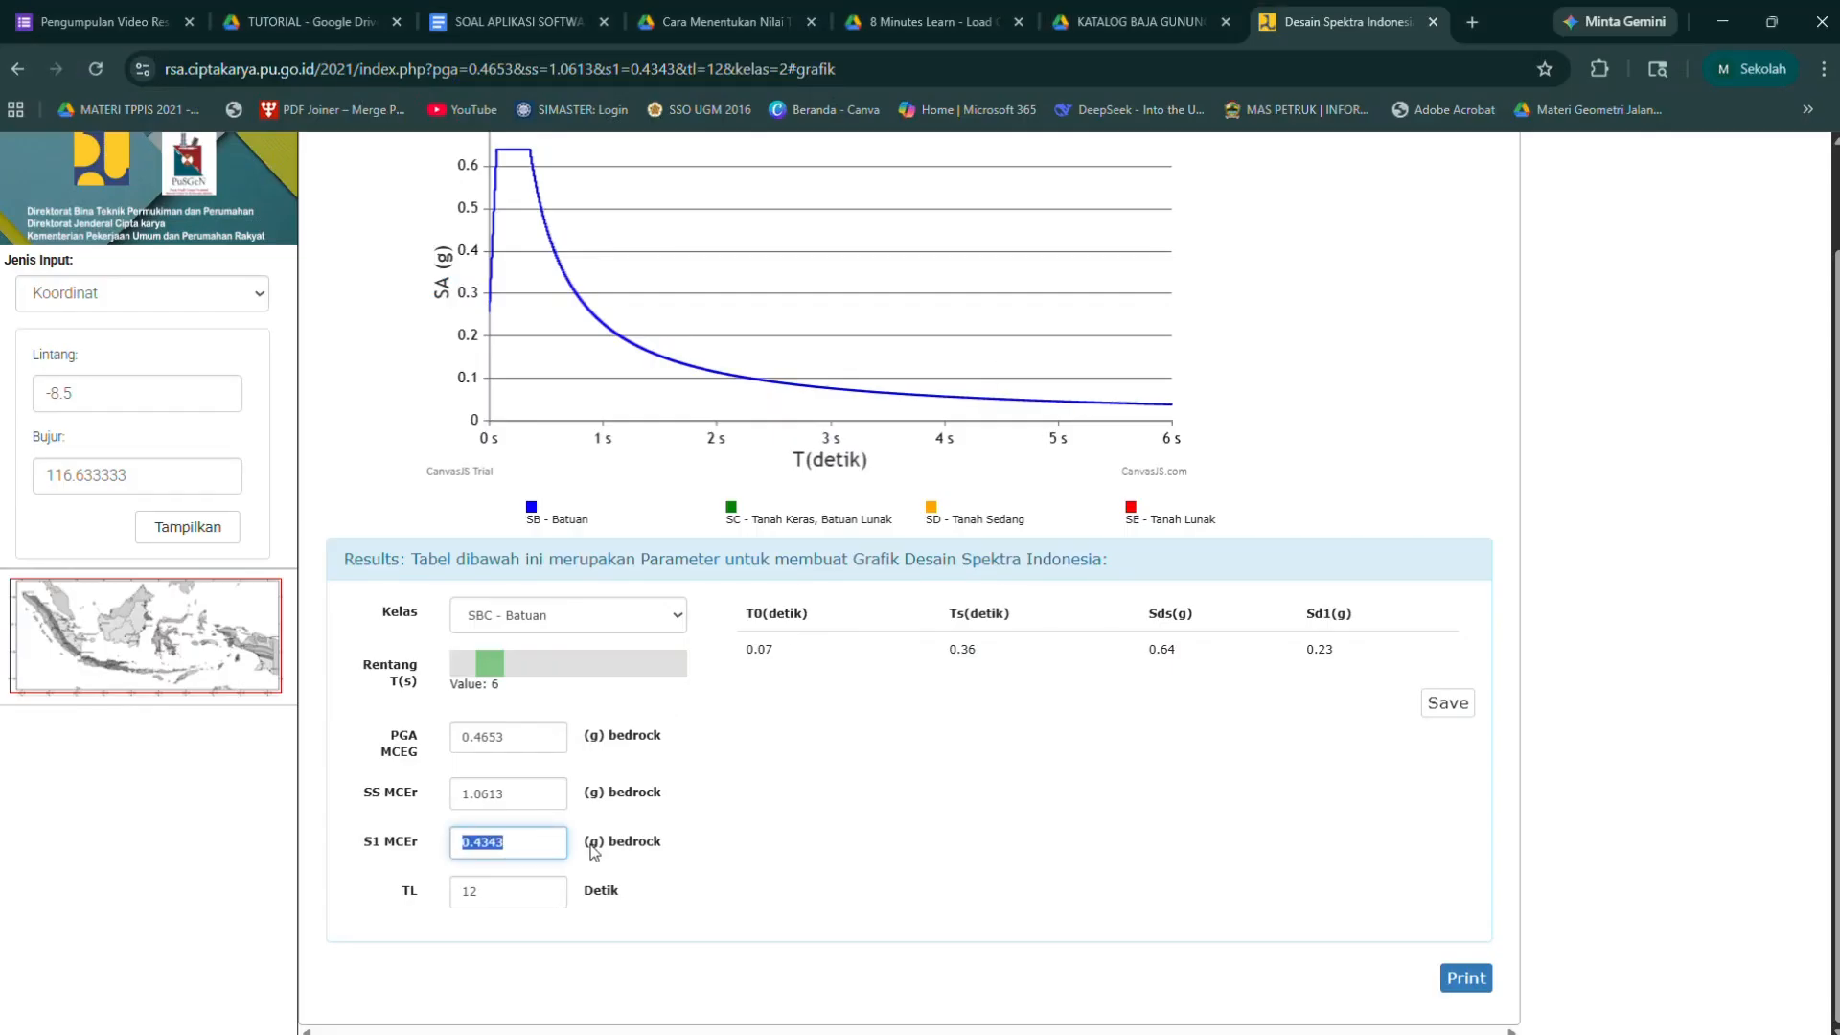
key("ctrl+c")
key("alt+Tab")
key("Tab")
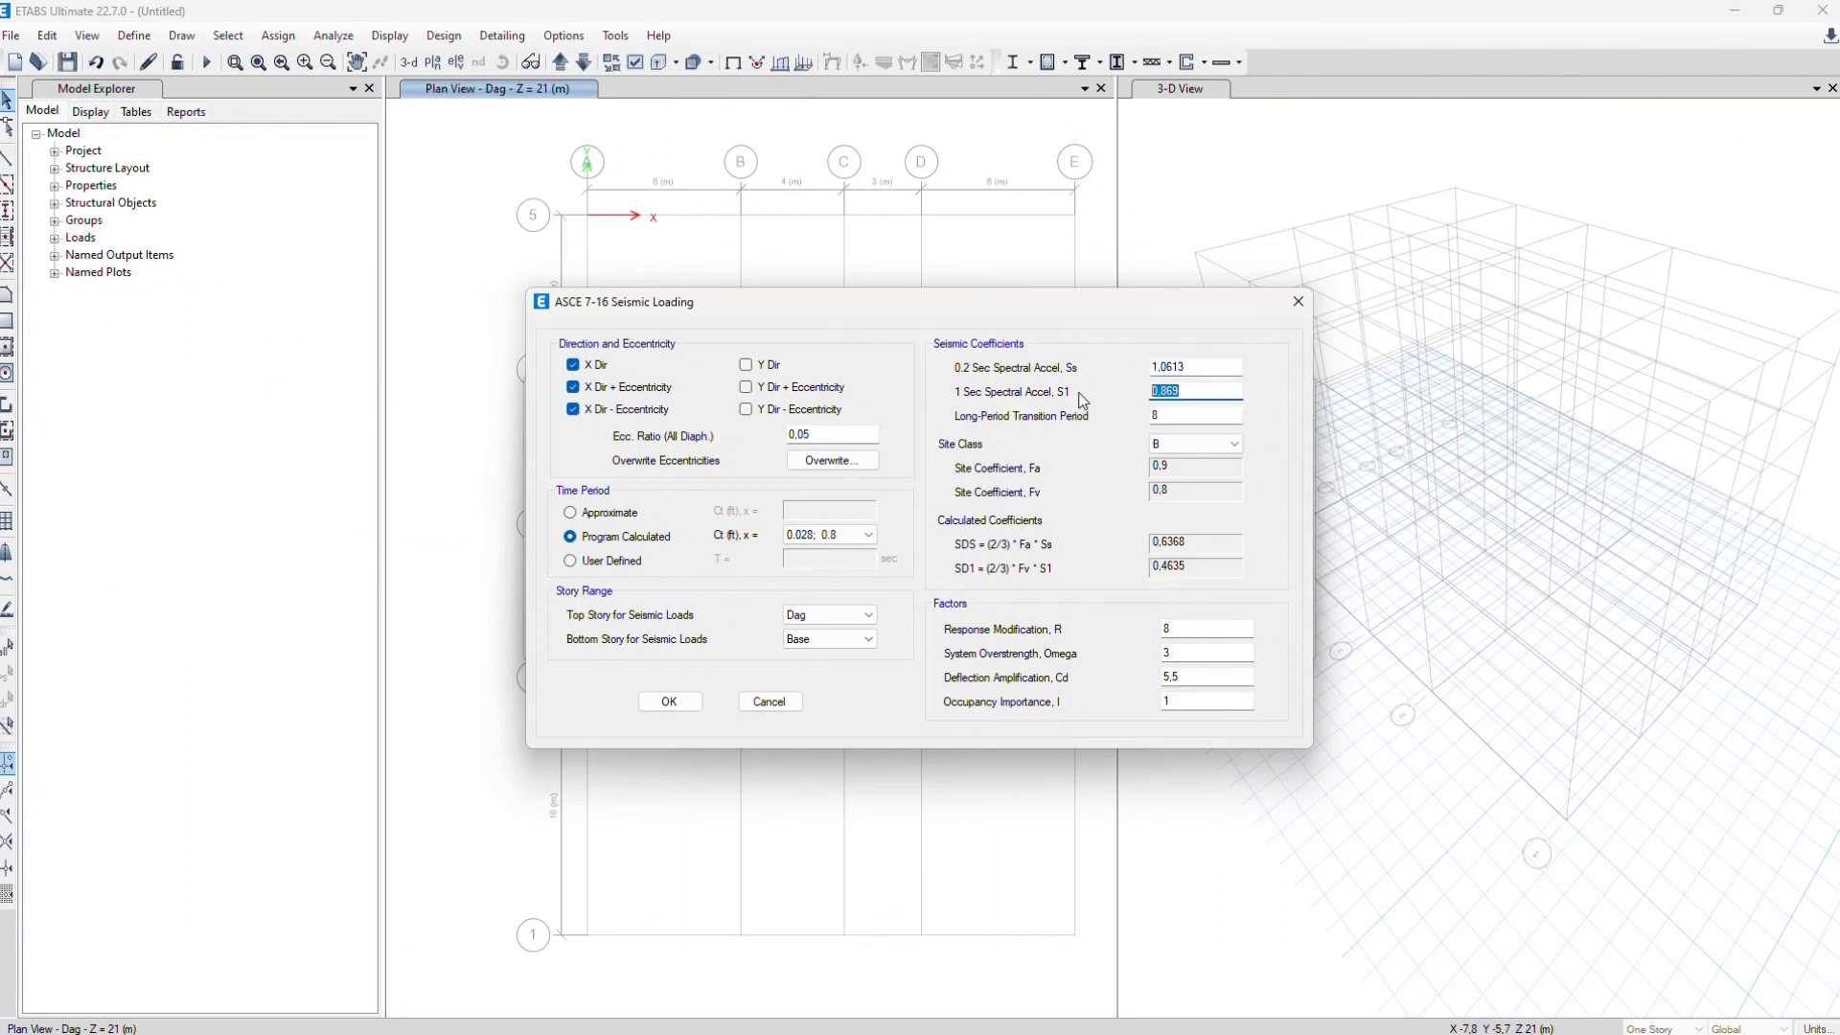
key("ctrl+v")
key("BackSpace")
type(",")
double_click(1175, 419)
type("12")
Set the Ex pattern's response modification R to 7 and system overstrength Omega to 2,5
left_click(810, 15)
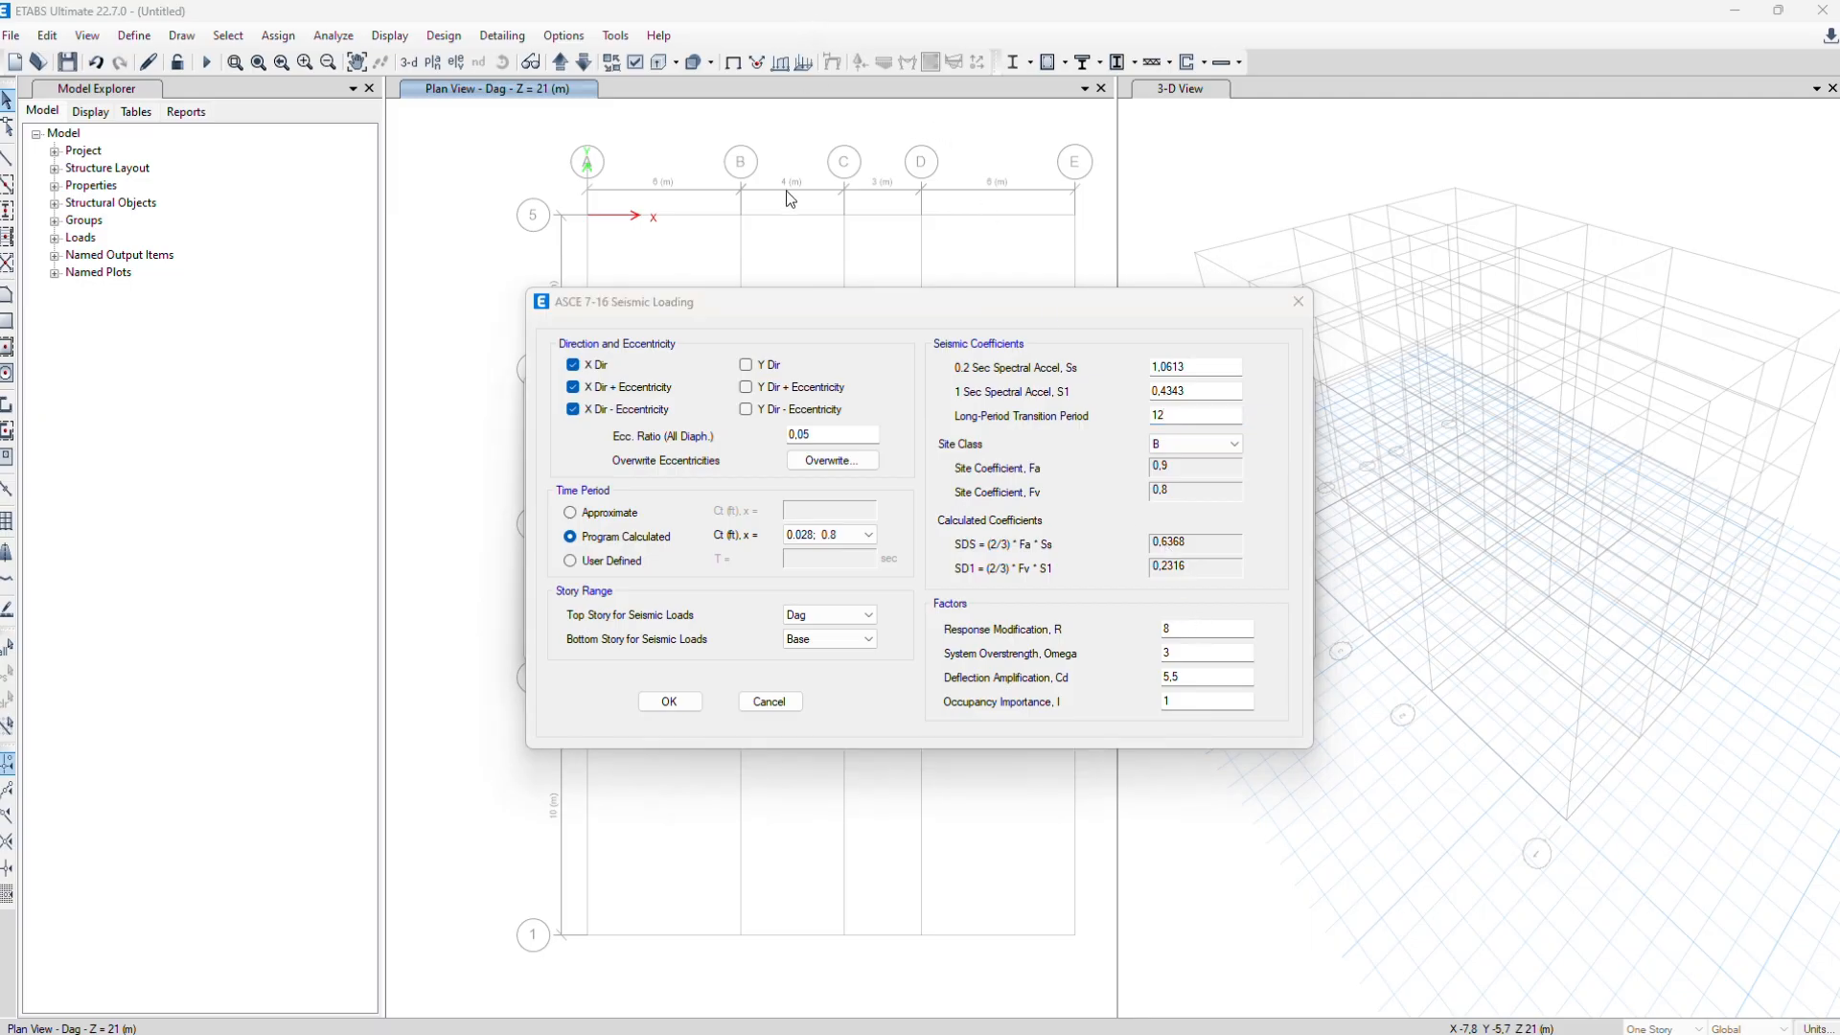
double_click(1198, 630)
type("7")
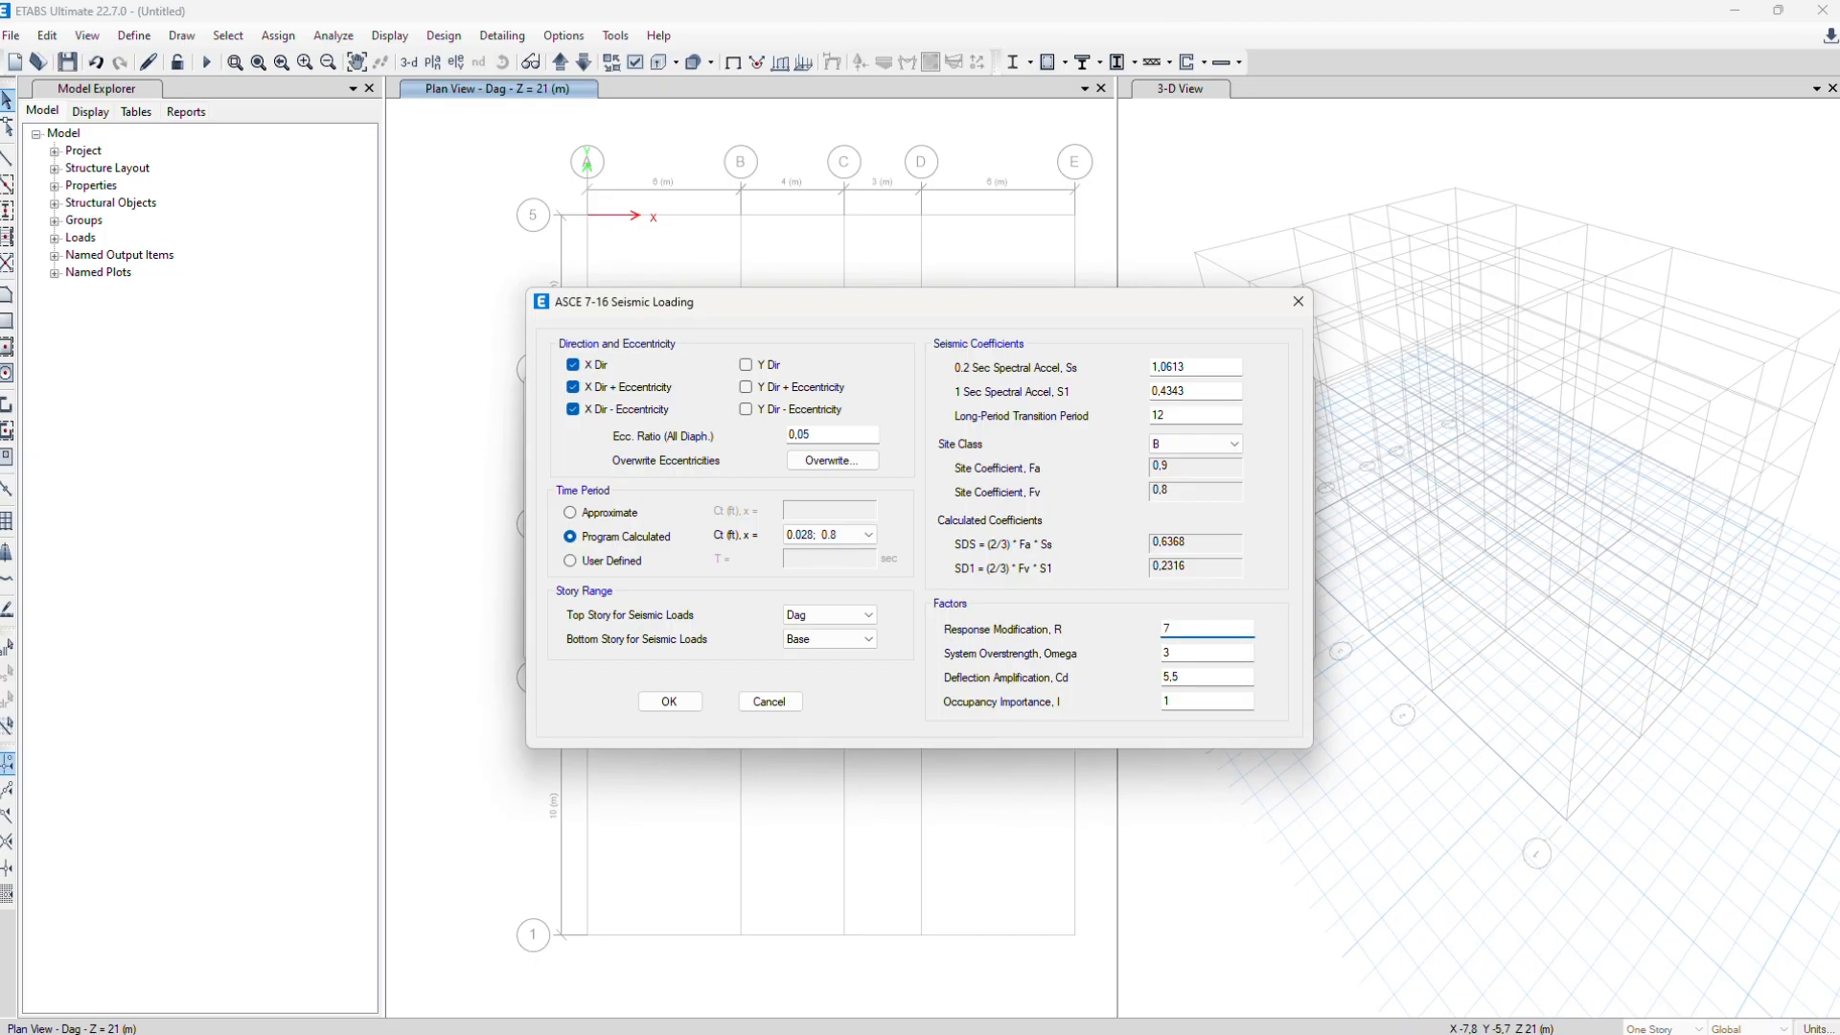
double_click(1179, 654)
type("2,5")
Give the Ex pattern a user-defined time period of 0,479 sec and accept its seismic loading
left_click(571, 561)
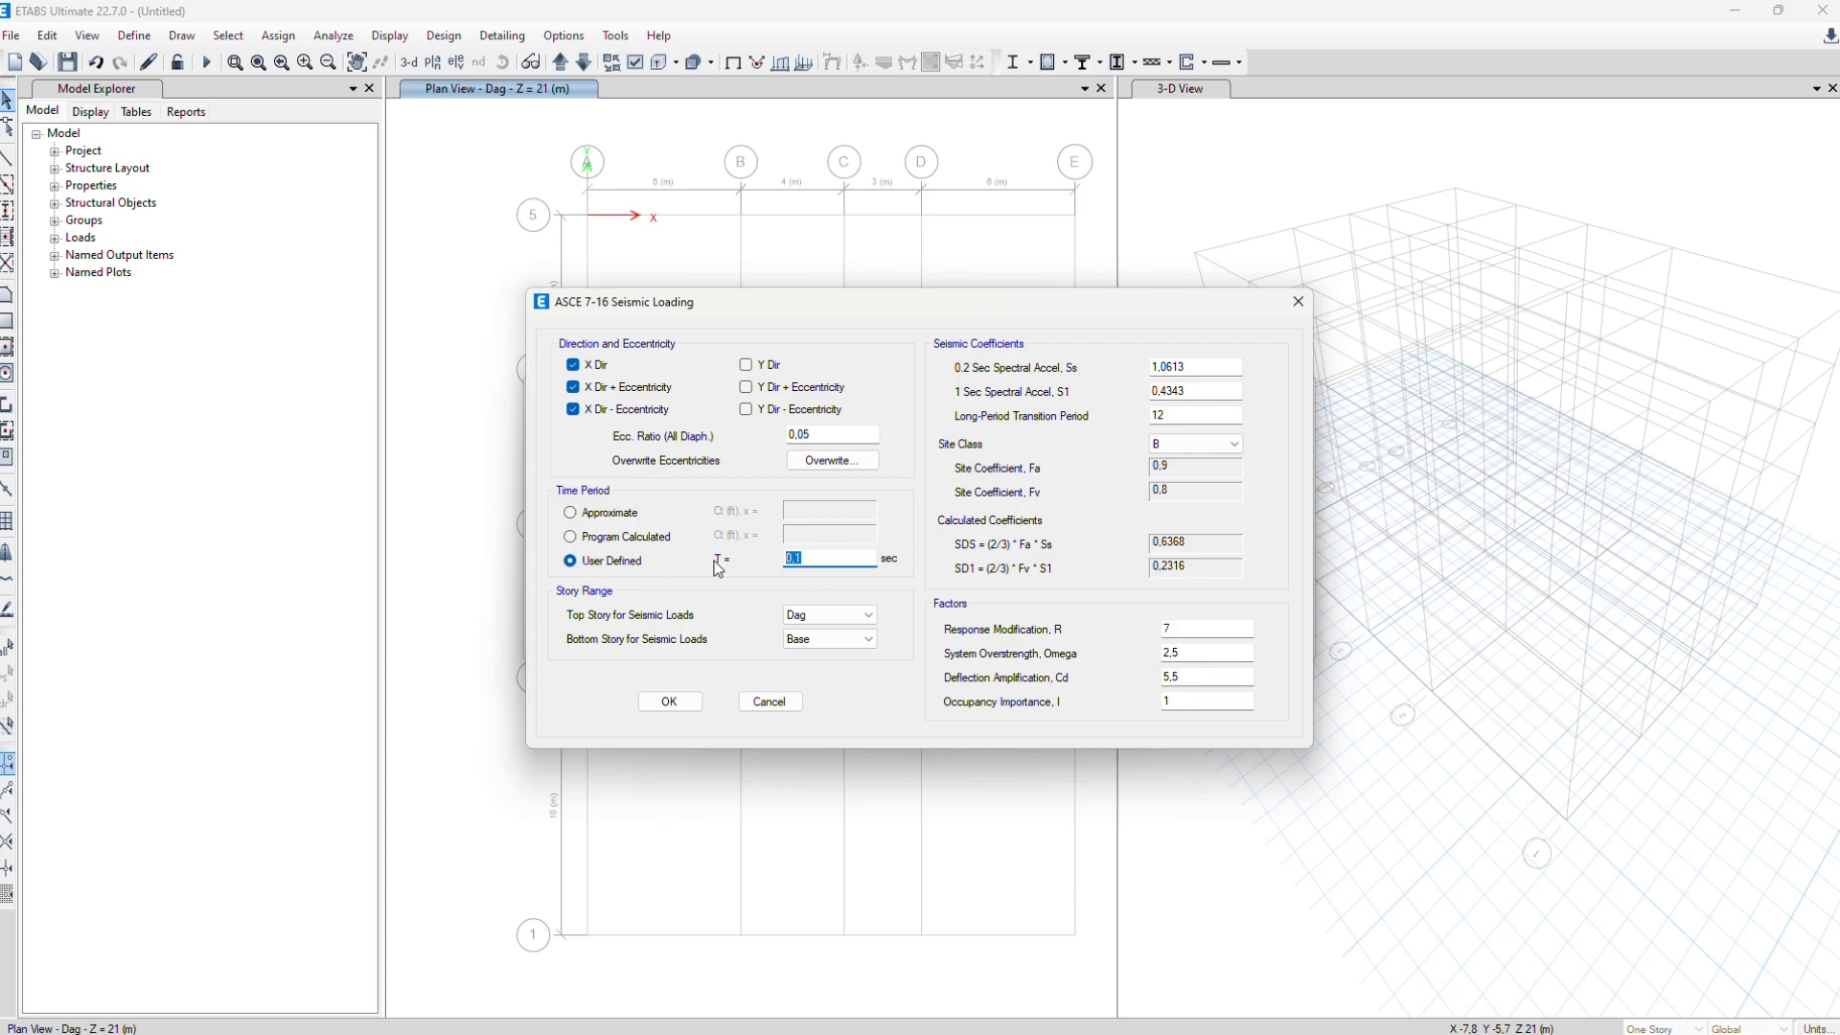
type("0")
left_click(659, 699)
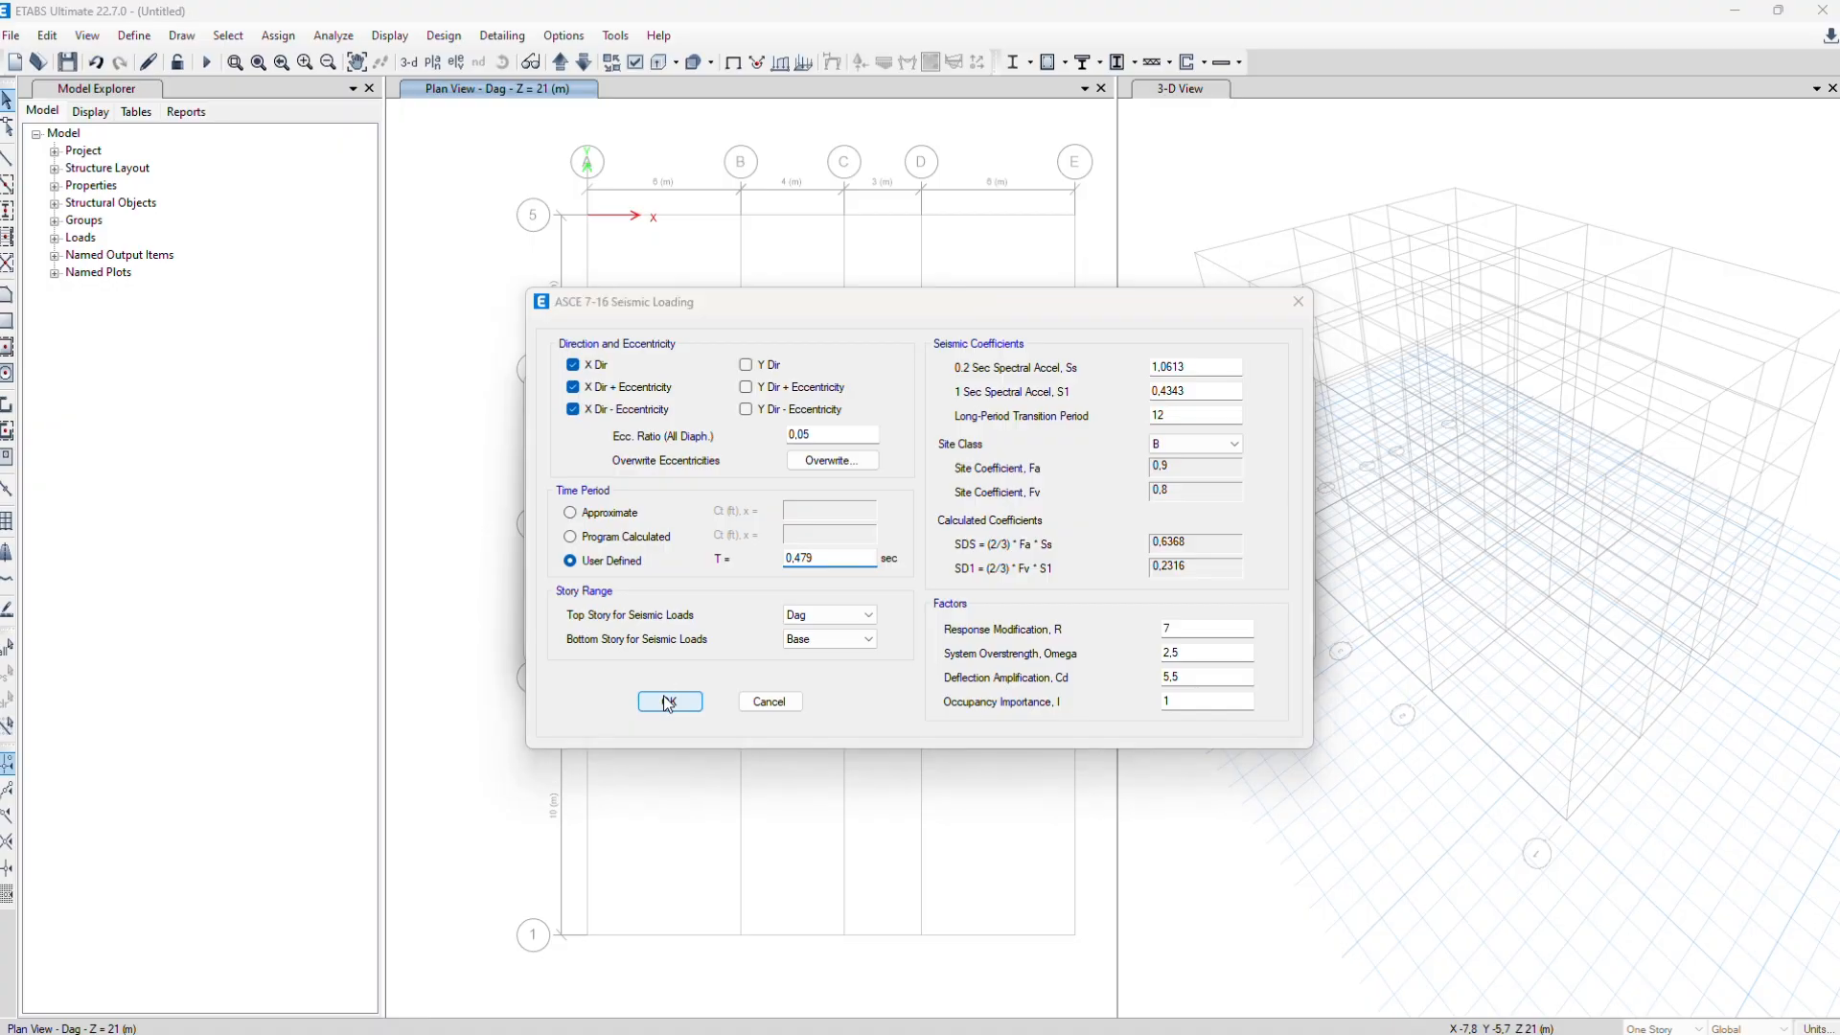
Restrict the Ey load pattern's ASCE 7-16 seismic loading to the Y direction and its eccentricities
left_click(589, 574)
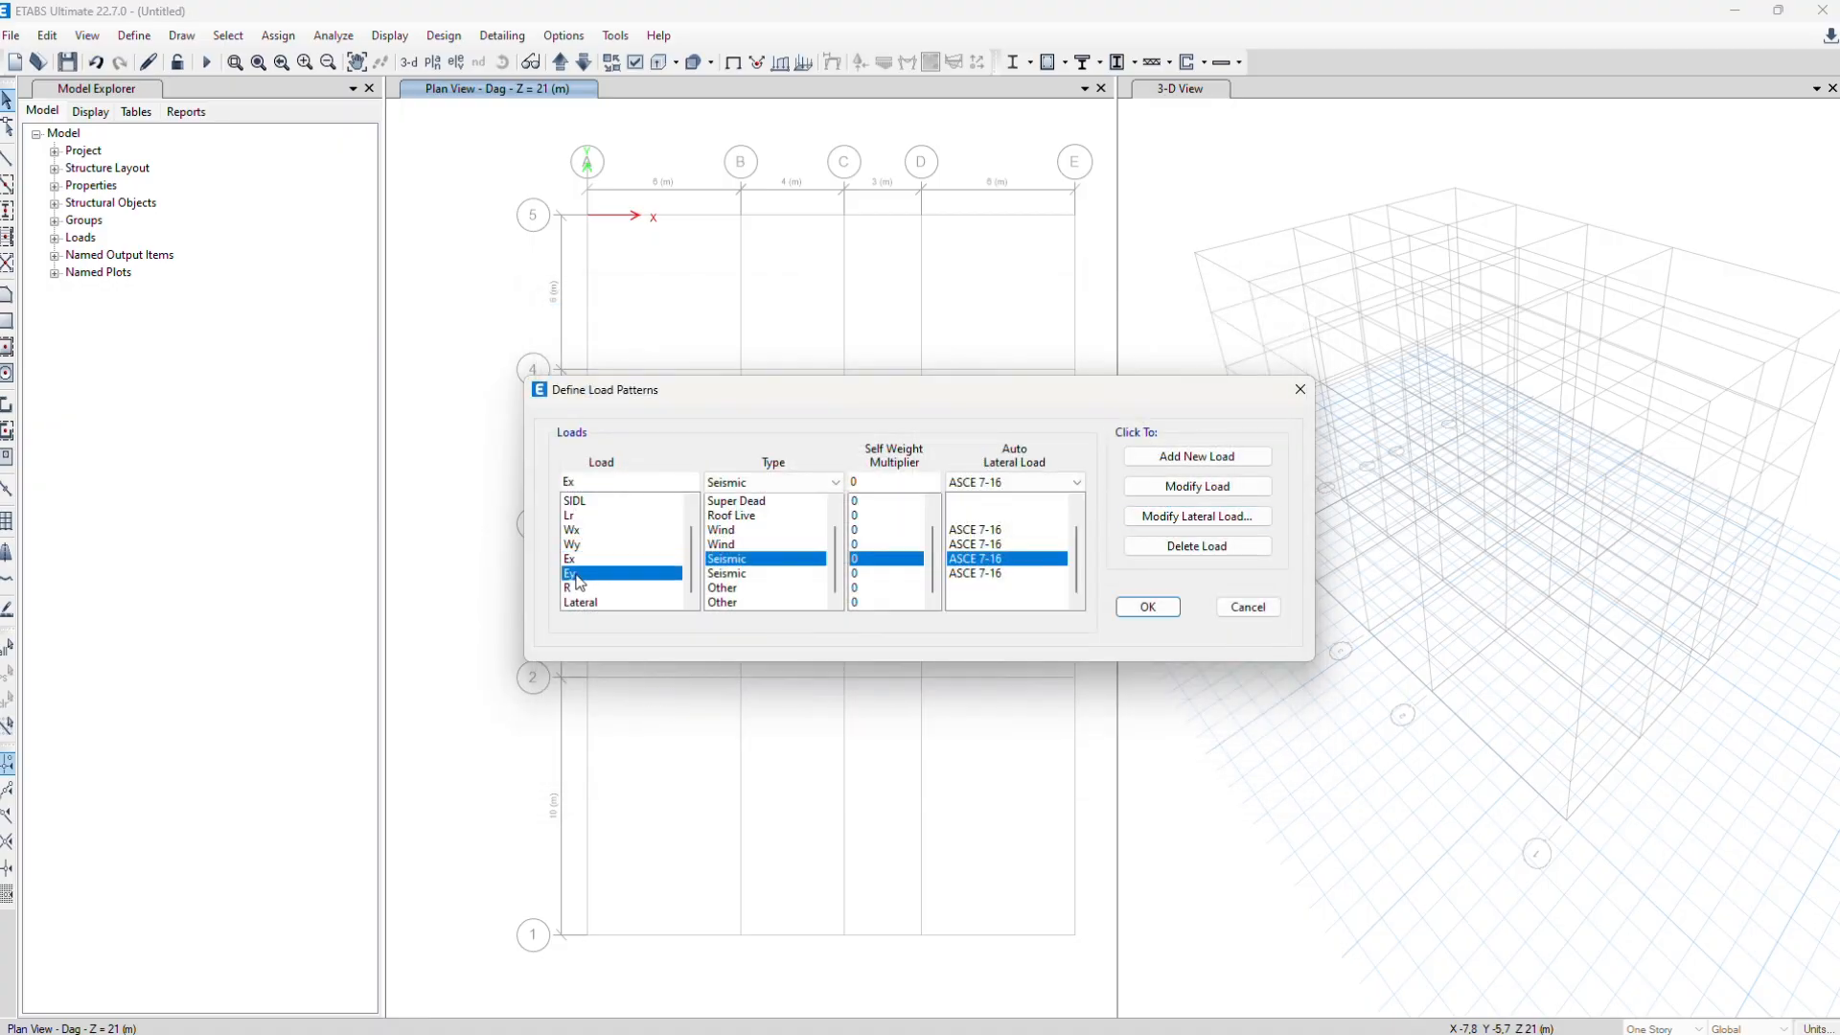
left_click(1160, 518)
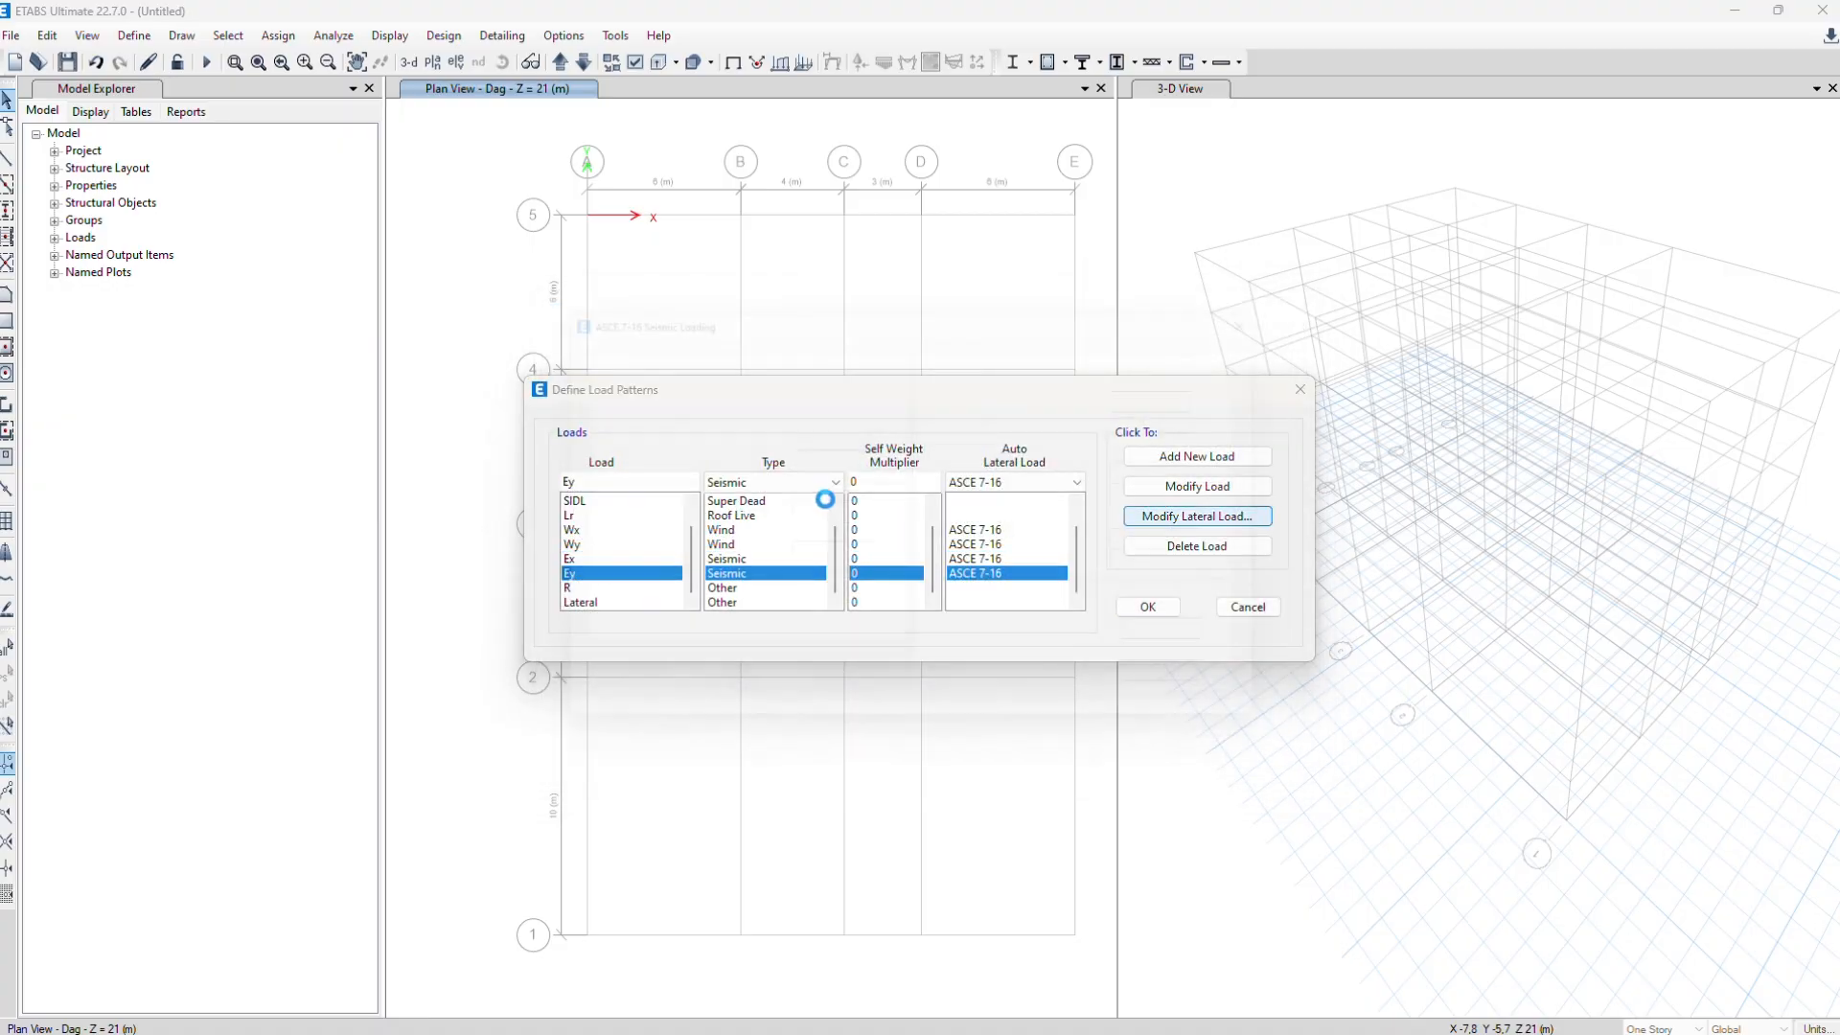
left_click(575, 365)
left_click(575, 388)
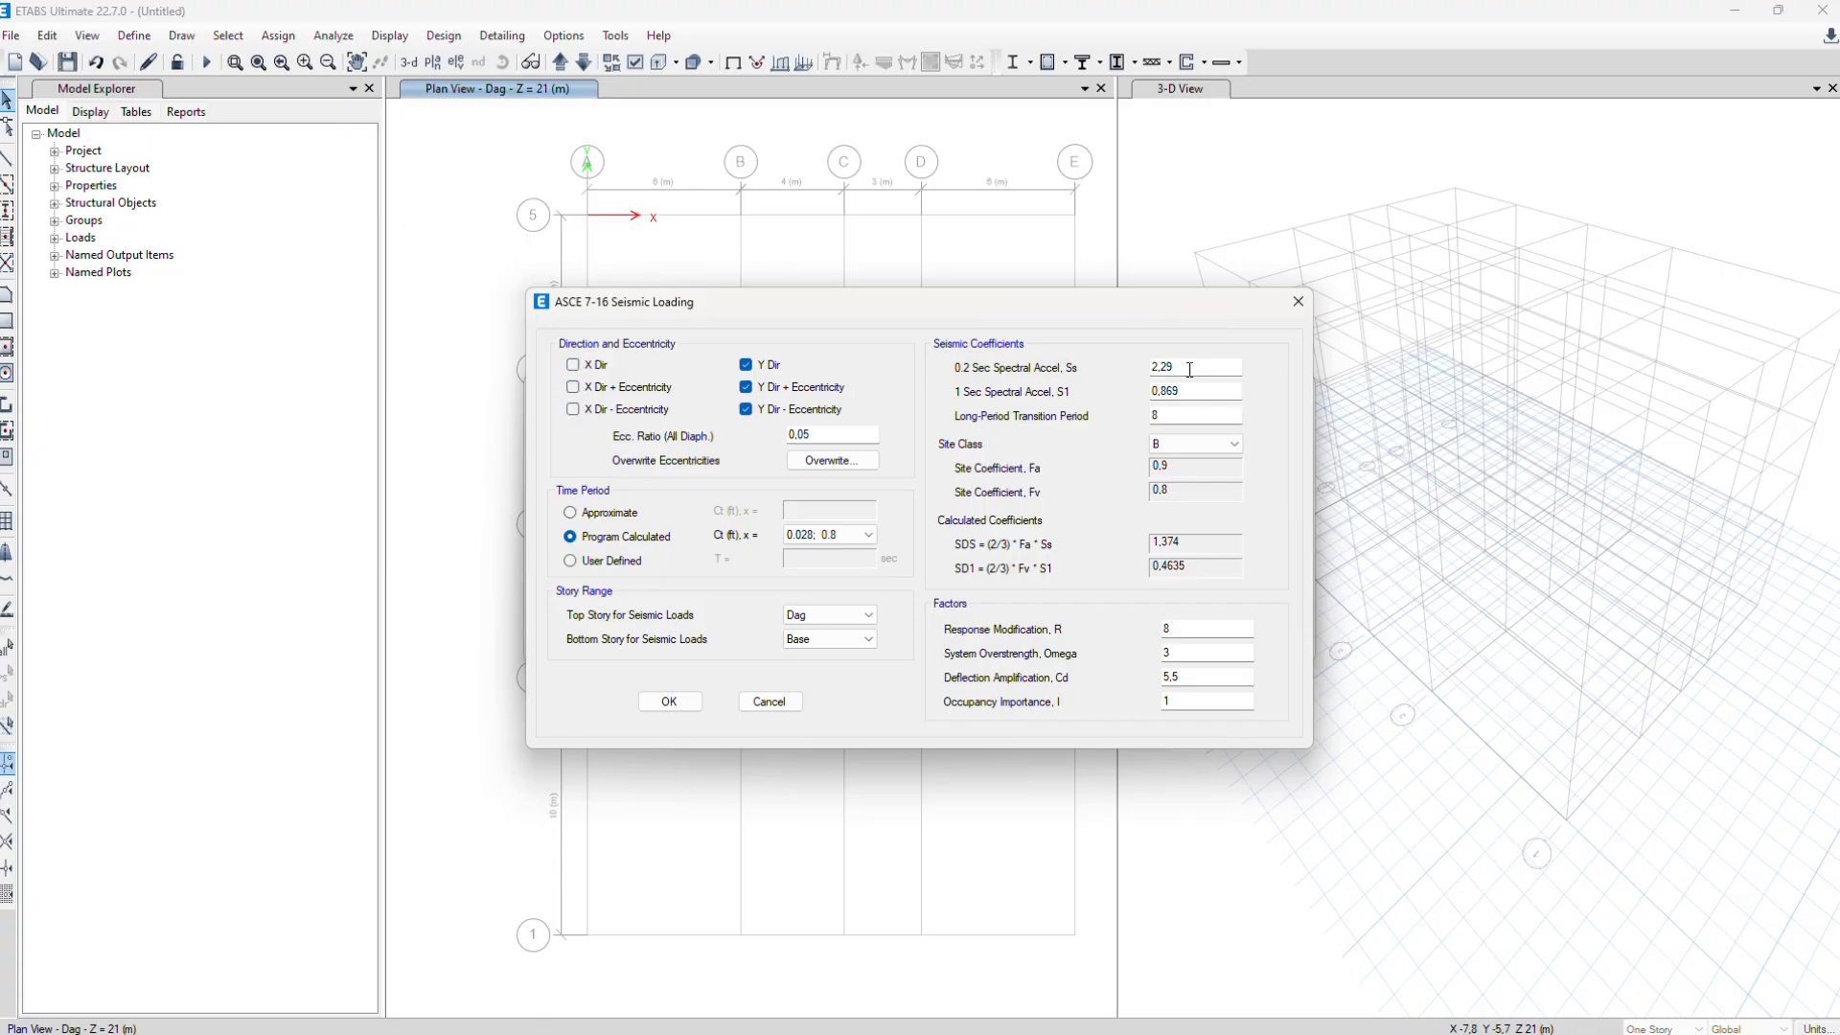
Copy SS MCEr from the Desain Spektra Indonesia page in Chrome into the Ey pattern's Ss as 1.0613
left_click_drag(1190, 369, 893, 358)
key("alt+Tab")
key("alt+Tab")
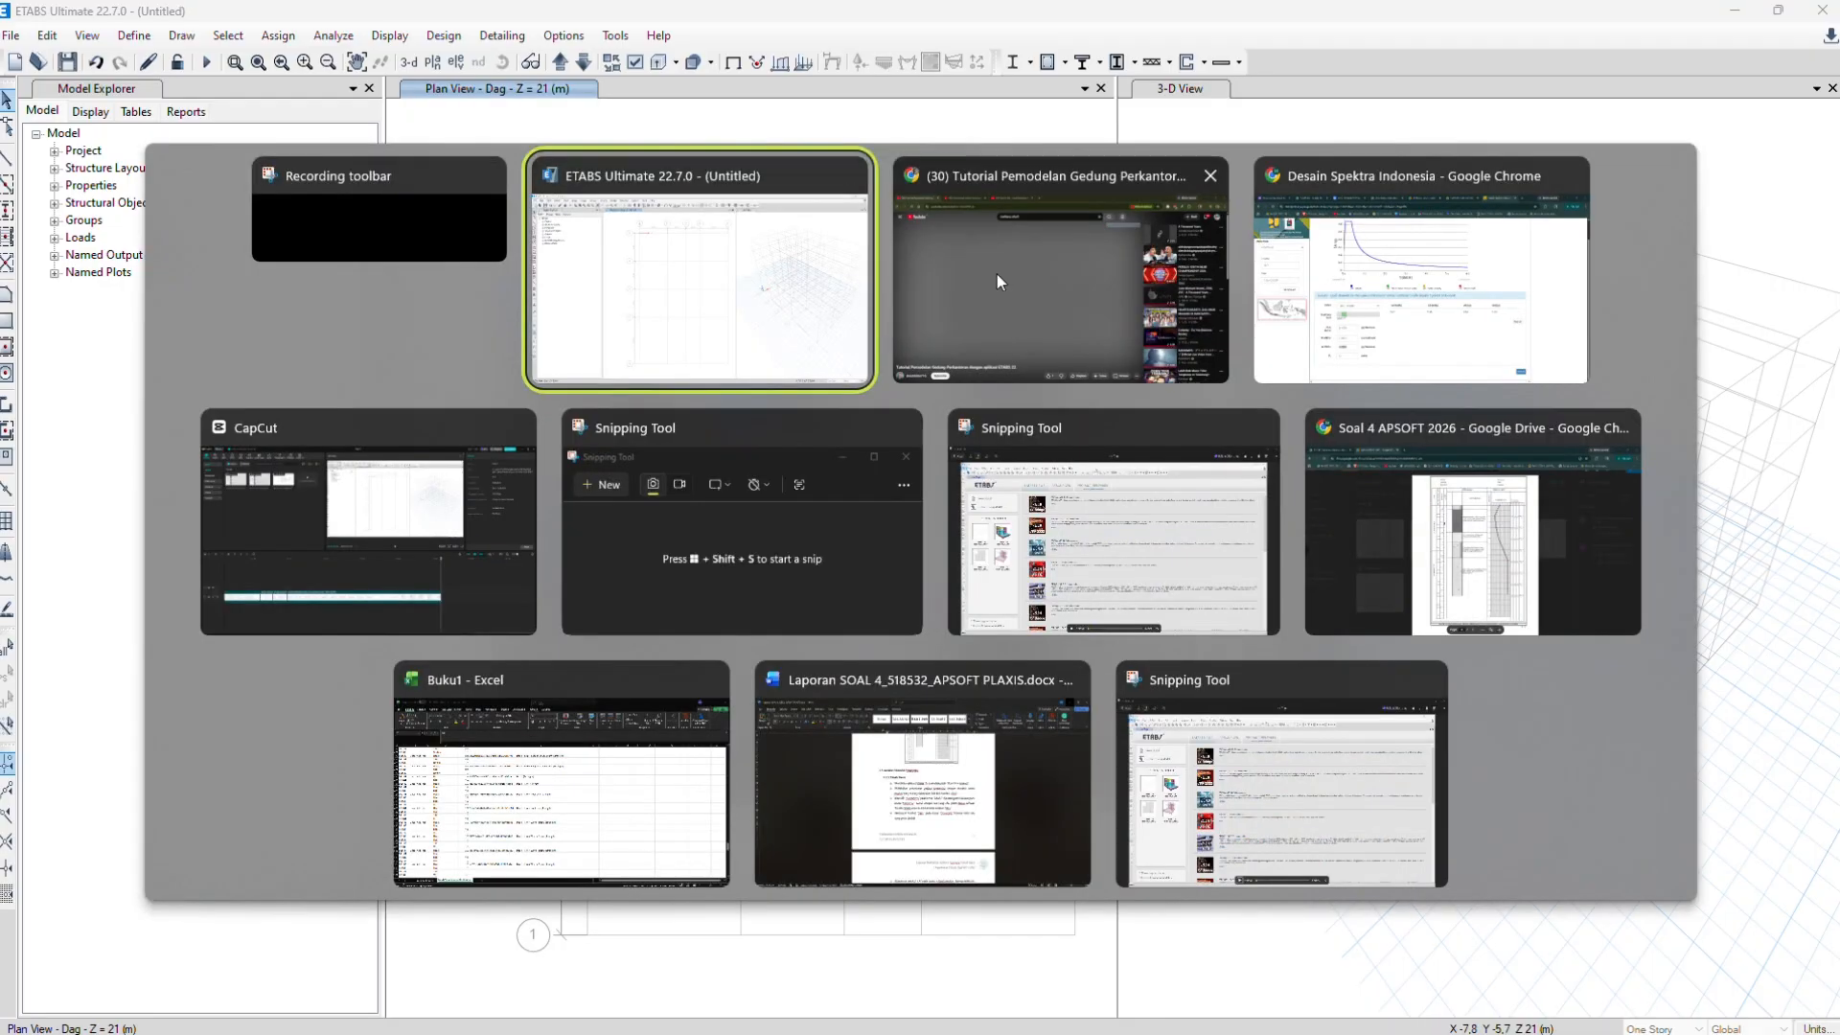
left_click(1429, 261)
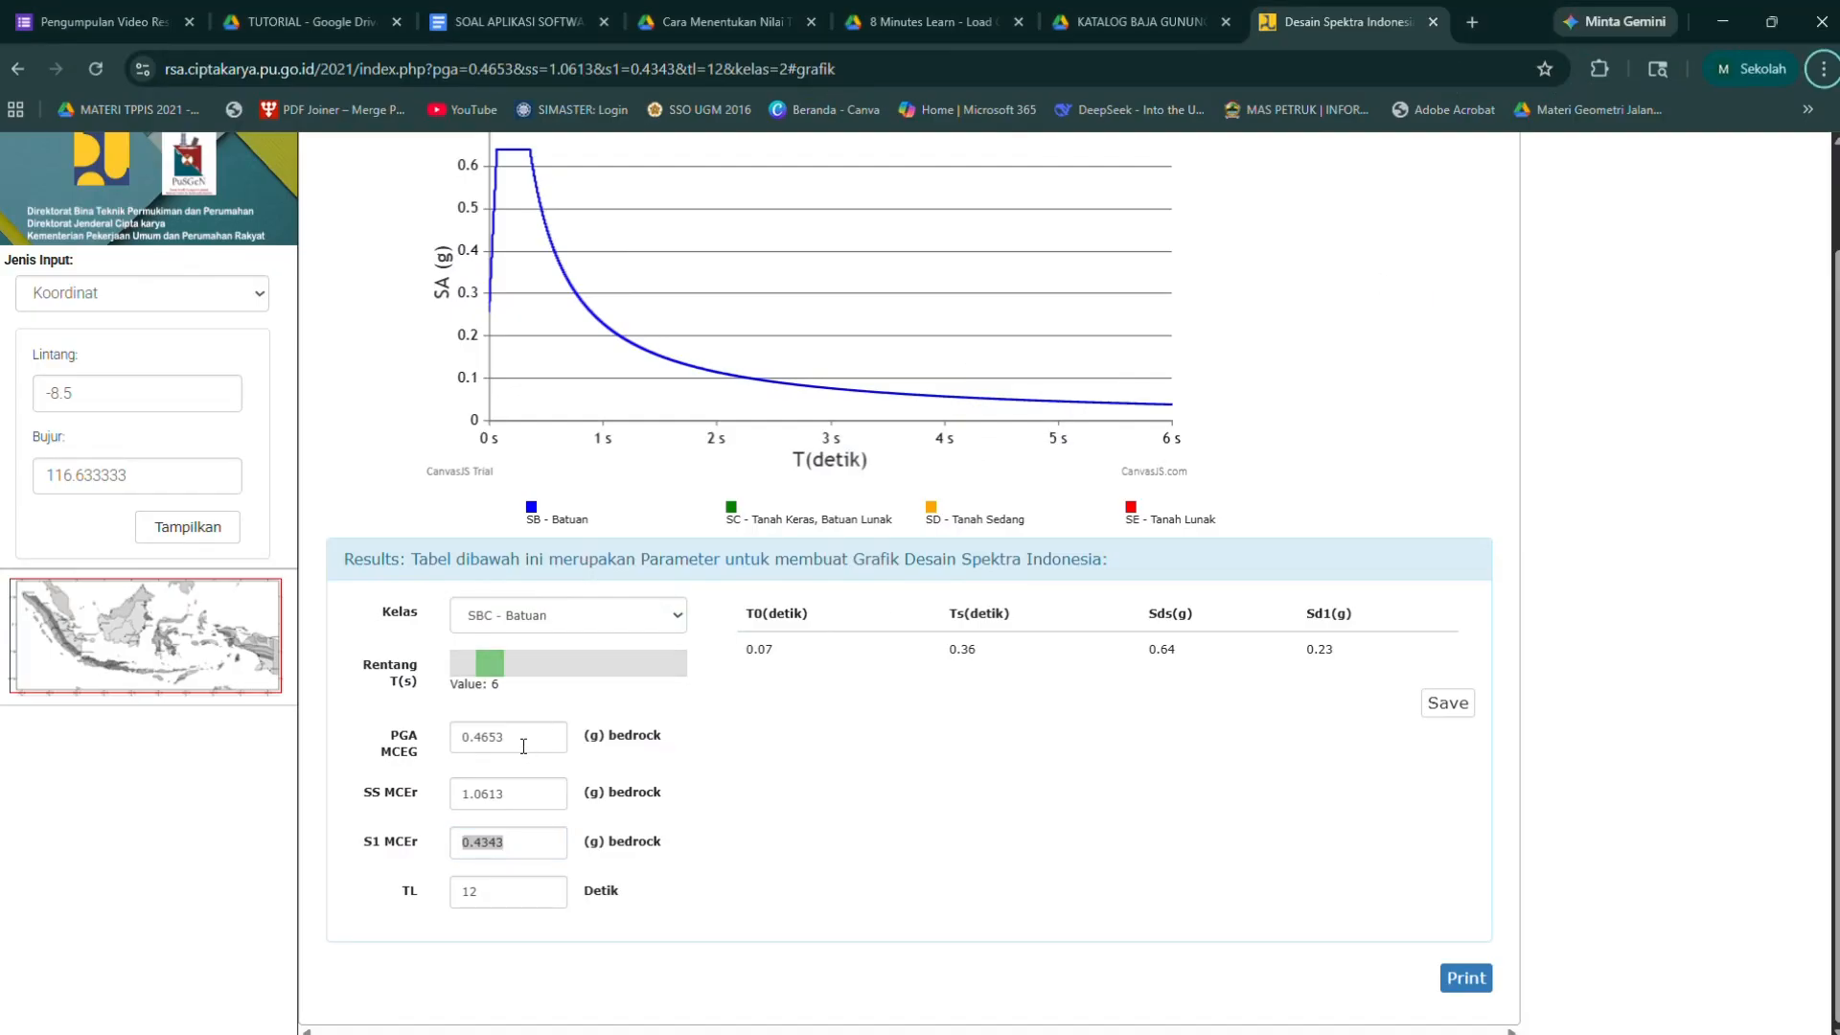
left_click_drag(509, 789, 402, 792)
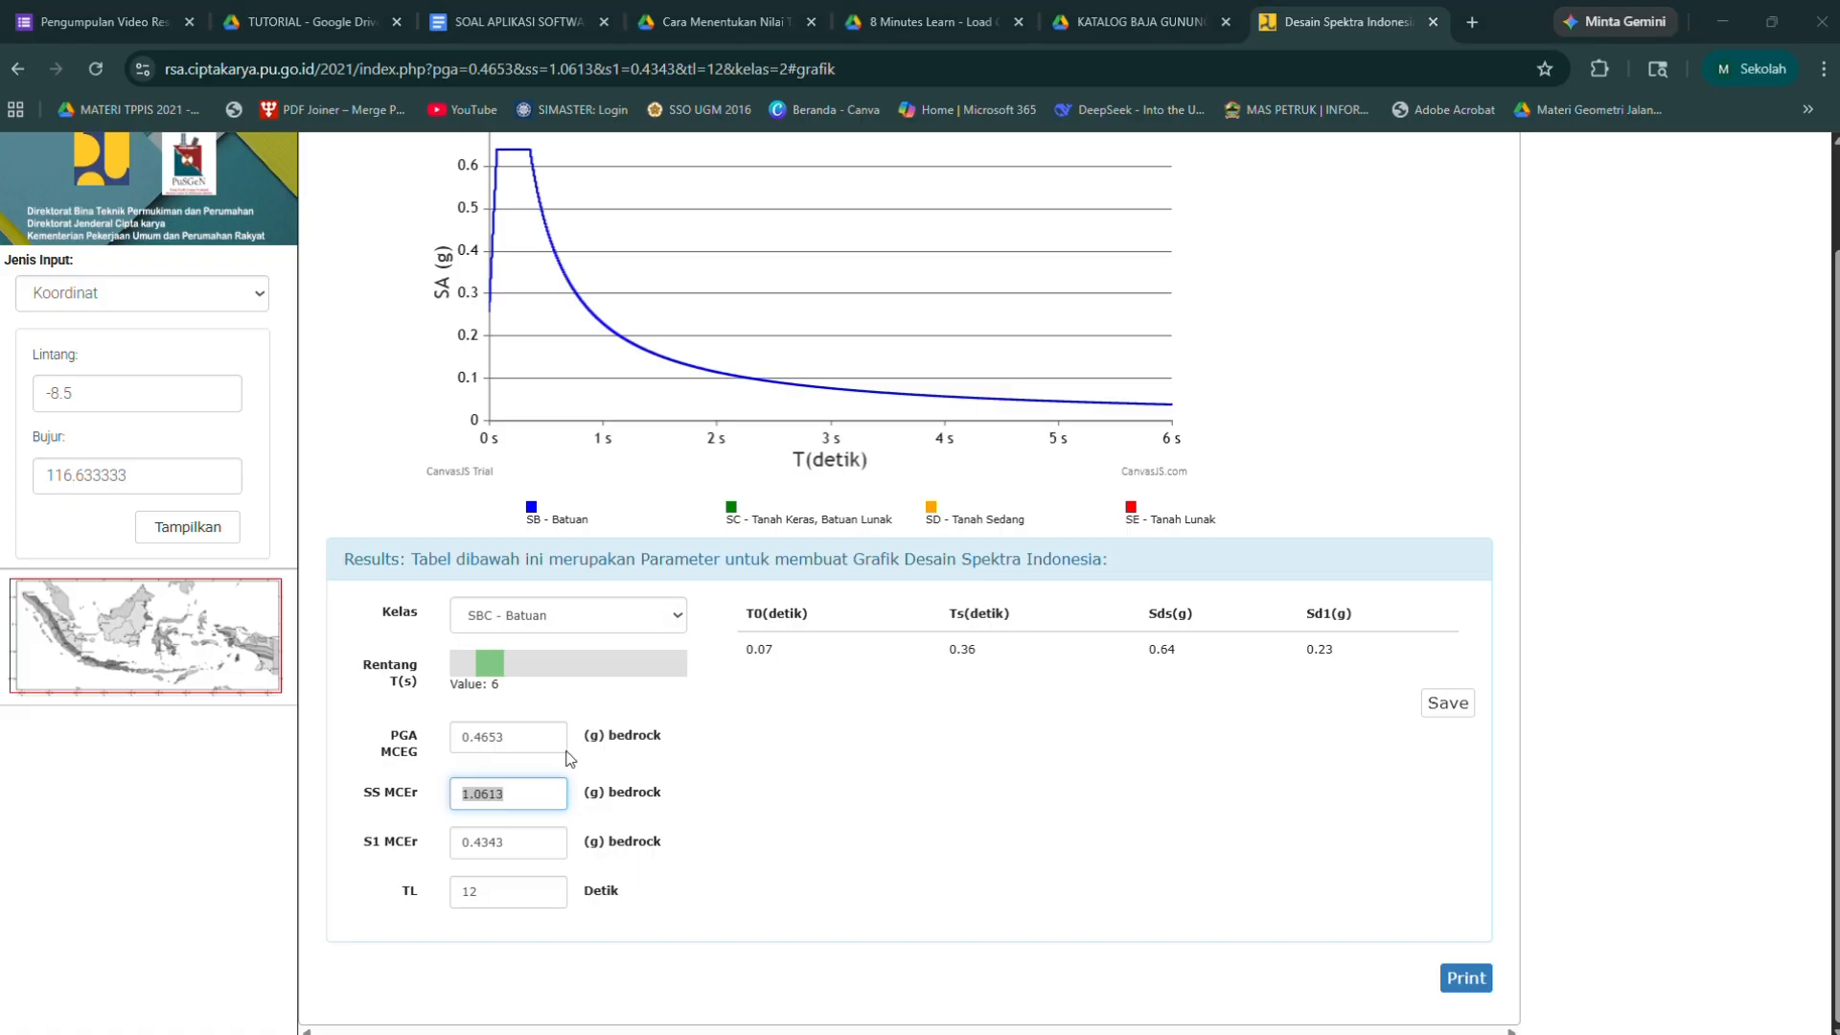
key("alt+Tab")
left_click(1047, 325)
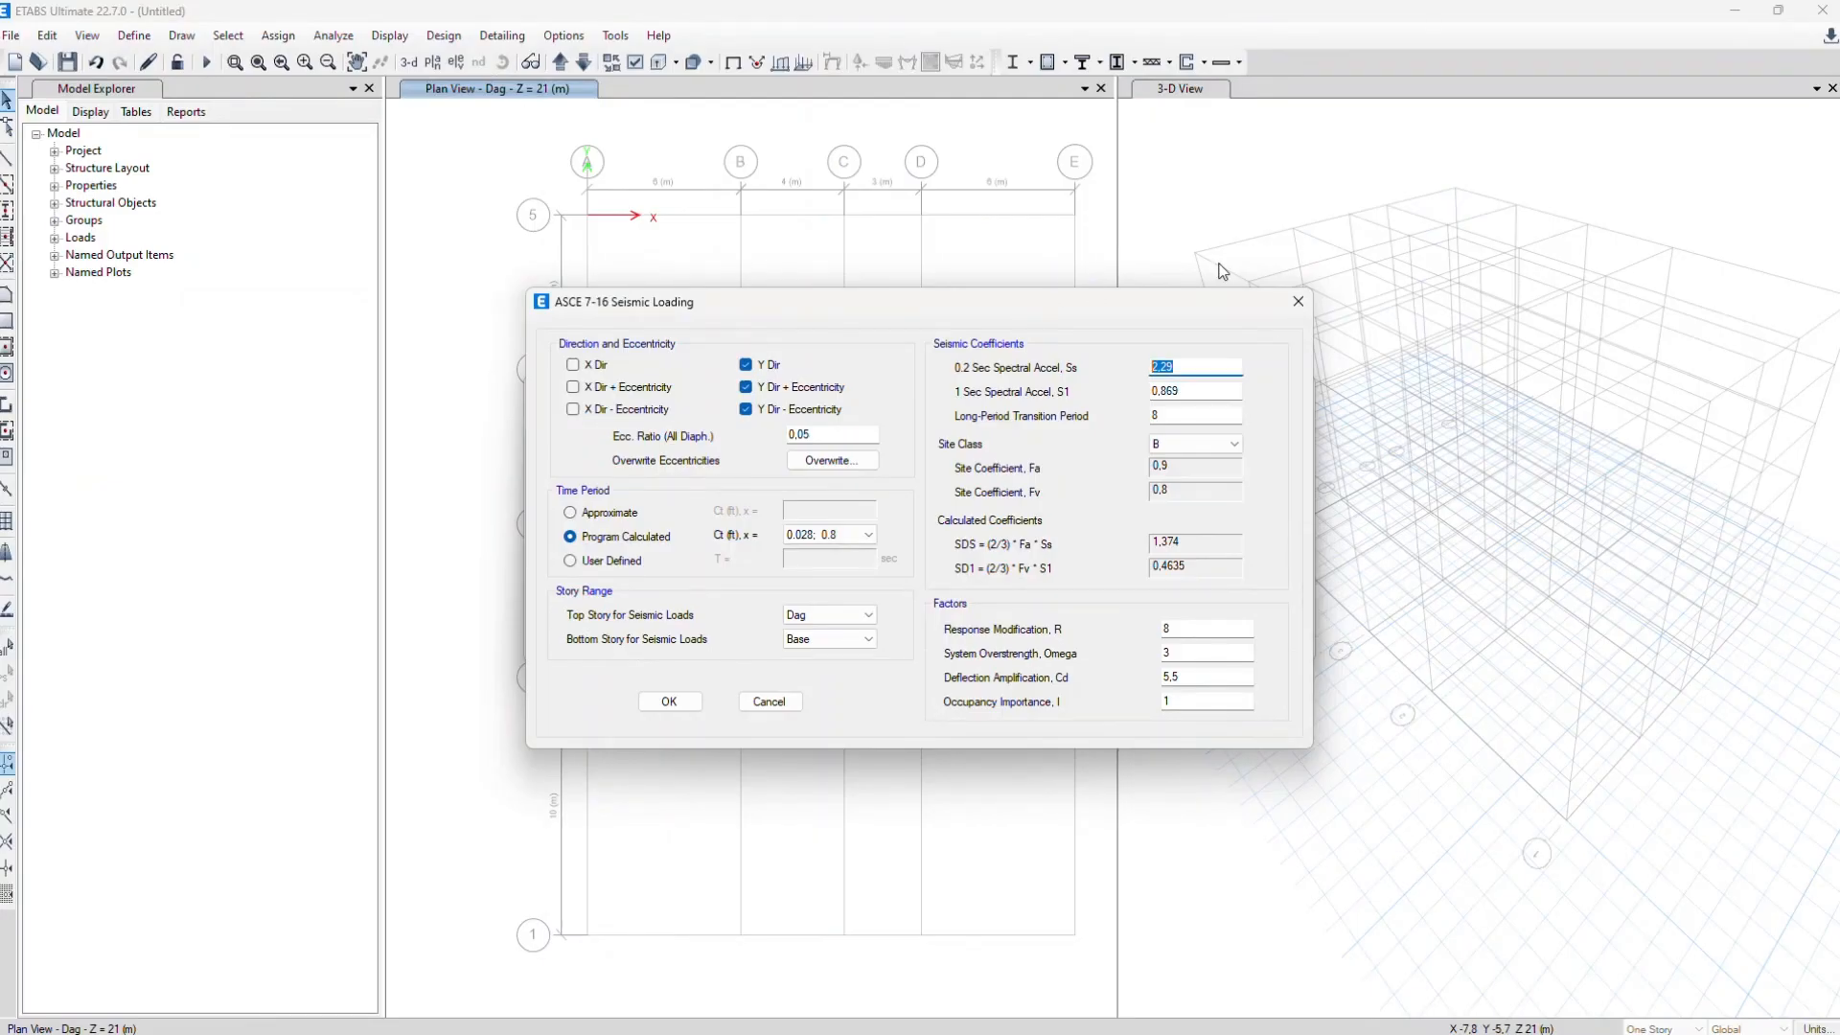
left_click_drag(1193, 366, 1058, 370)
key("ctrl+v")
Copy S1 MCEr from the Desain Spektra Indonesia page into the Ey pattern's S1 as 0.4343, and set the long-period transition period to 12
key("alt+Tab")
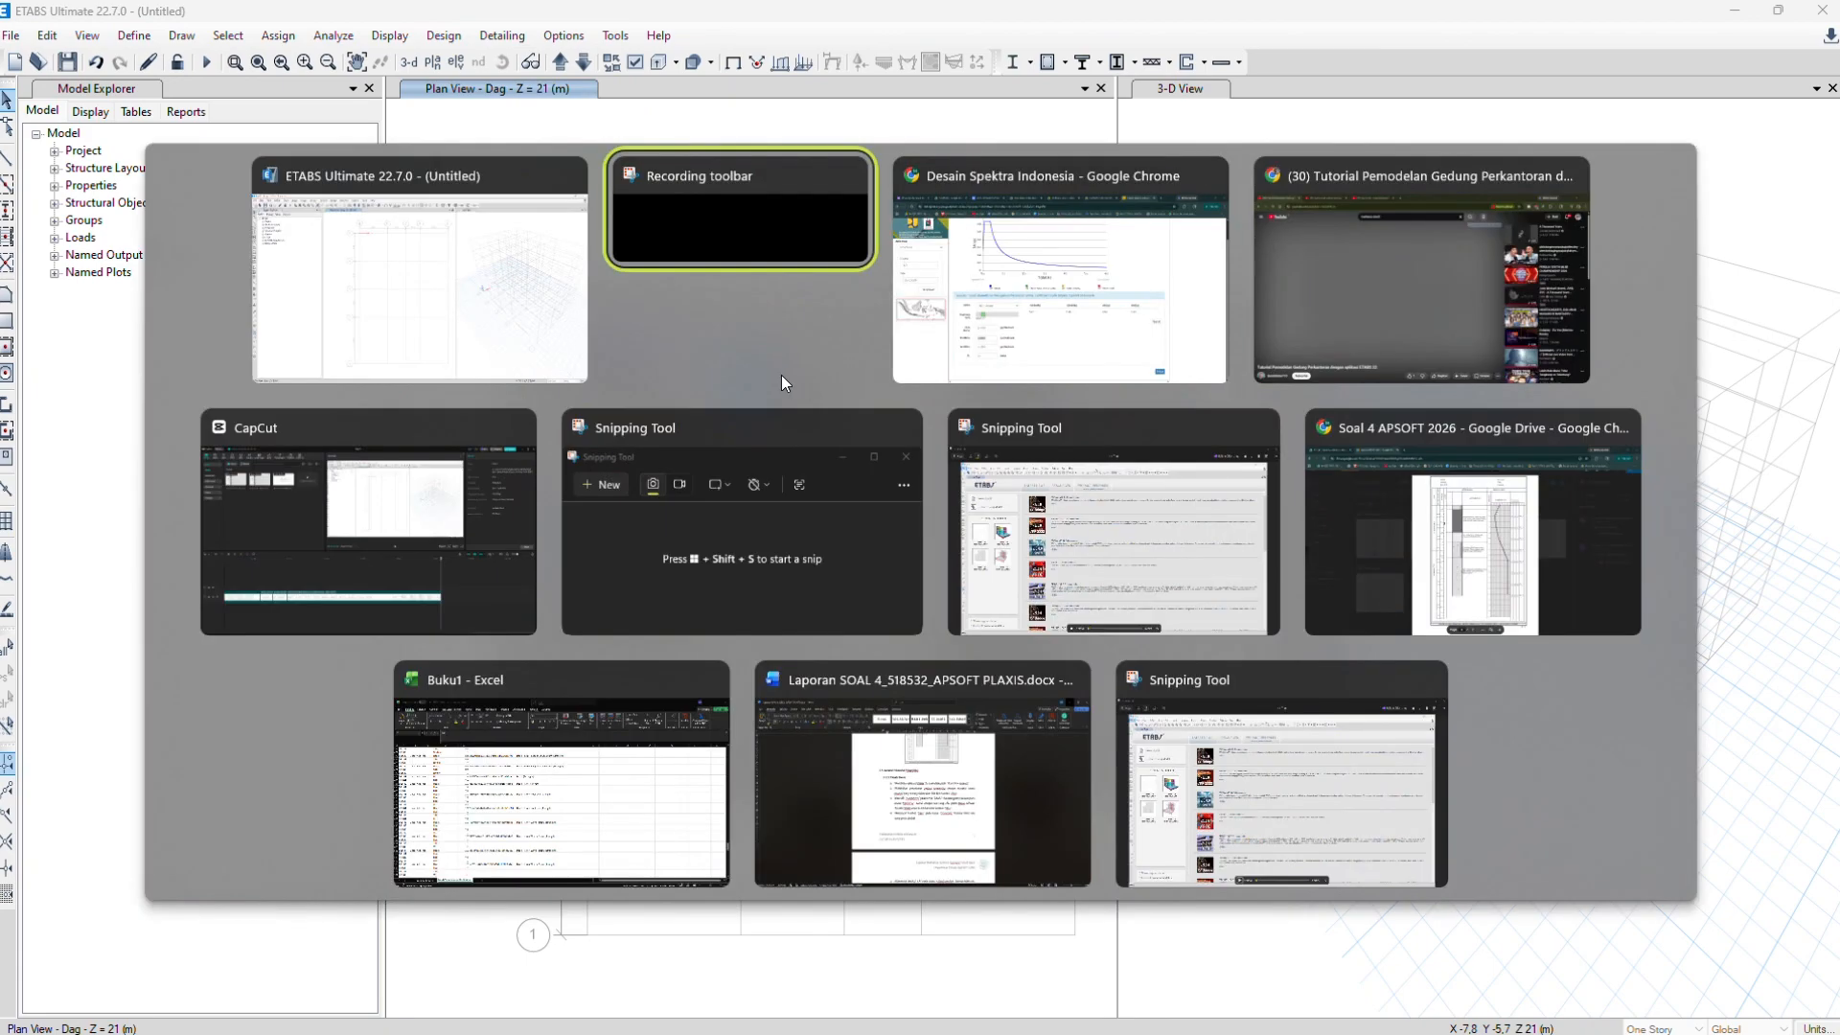
left_click_drag(518, 845, 368, 839)
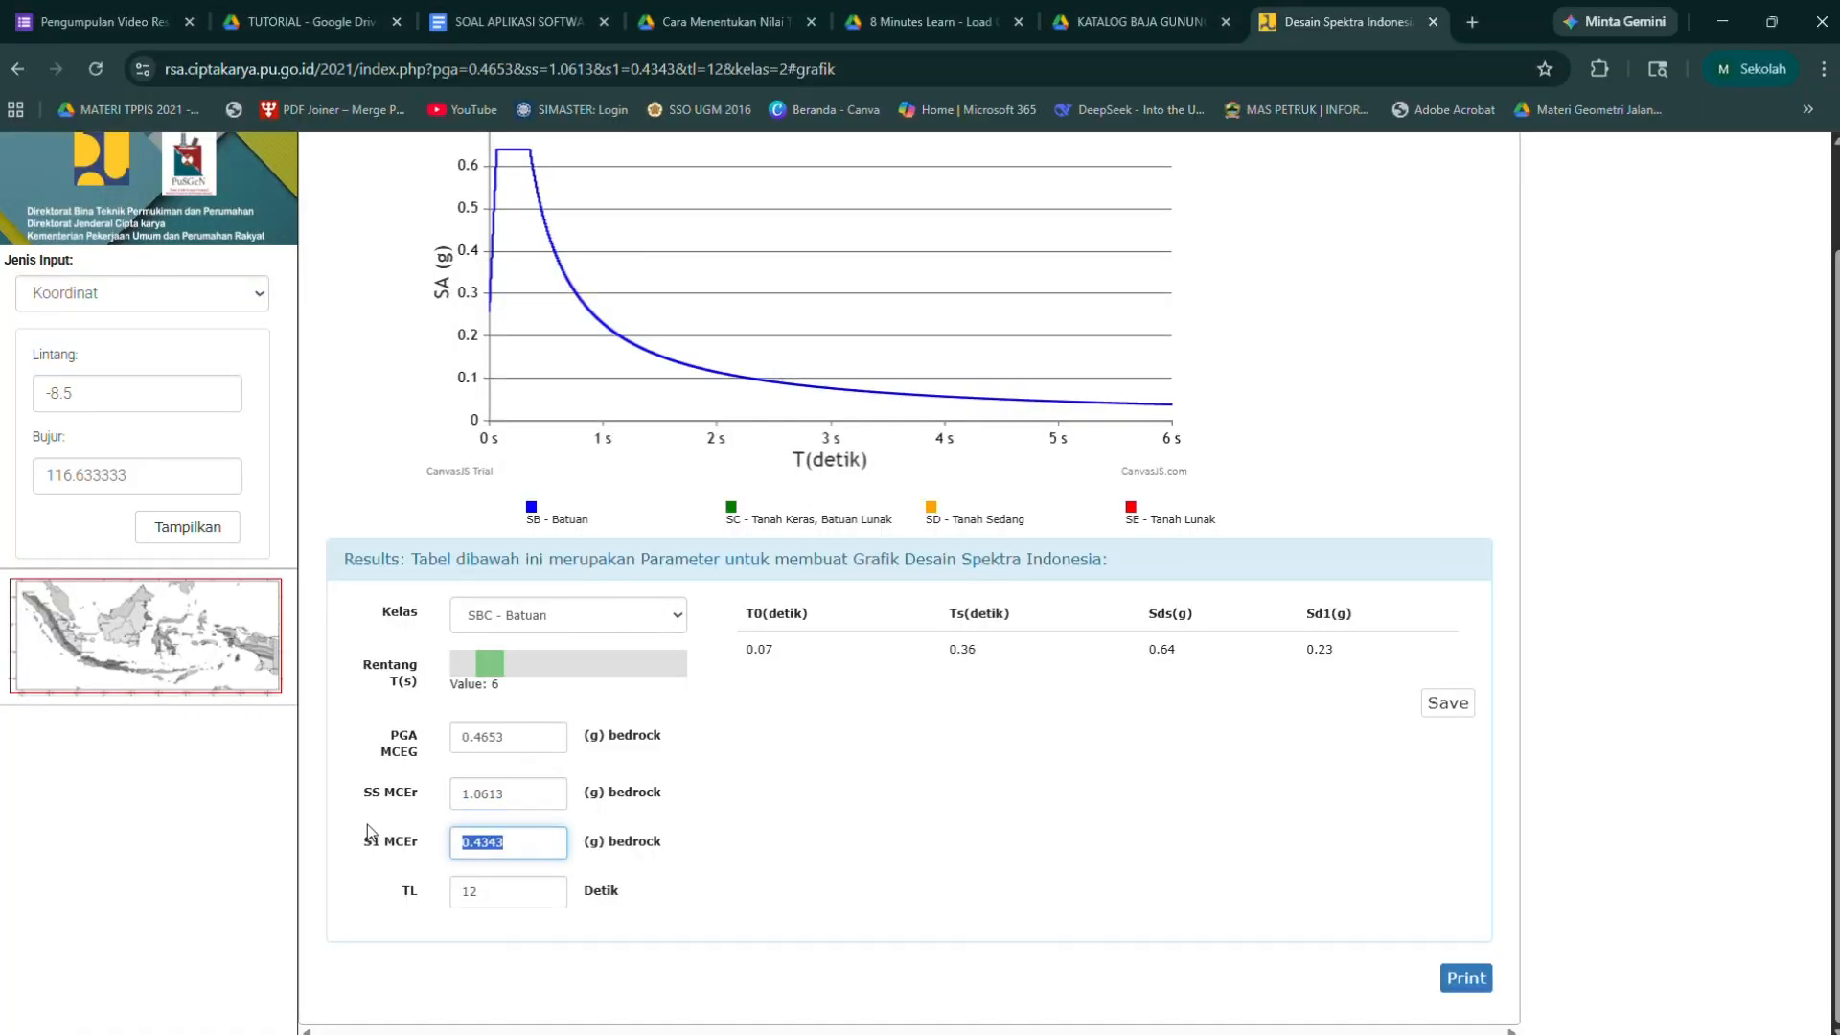
key("alt+Tab")
key("Tab")
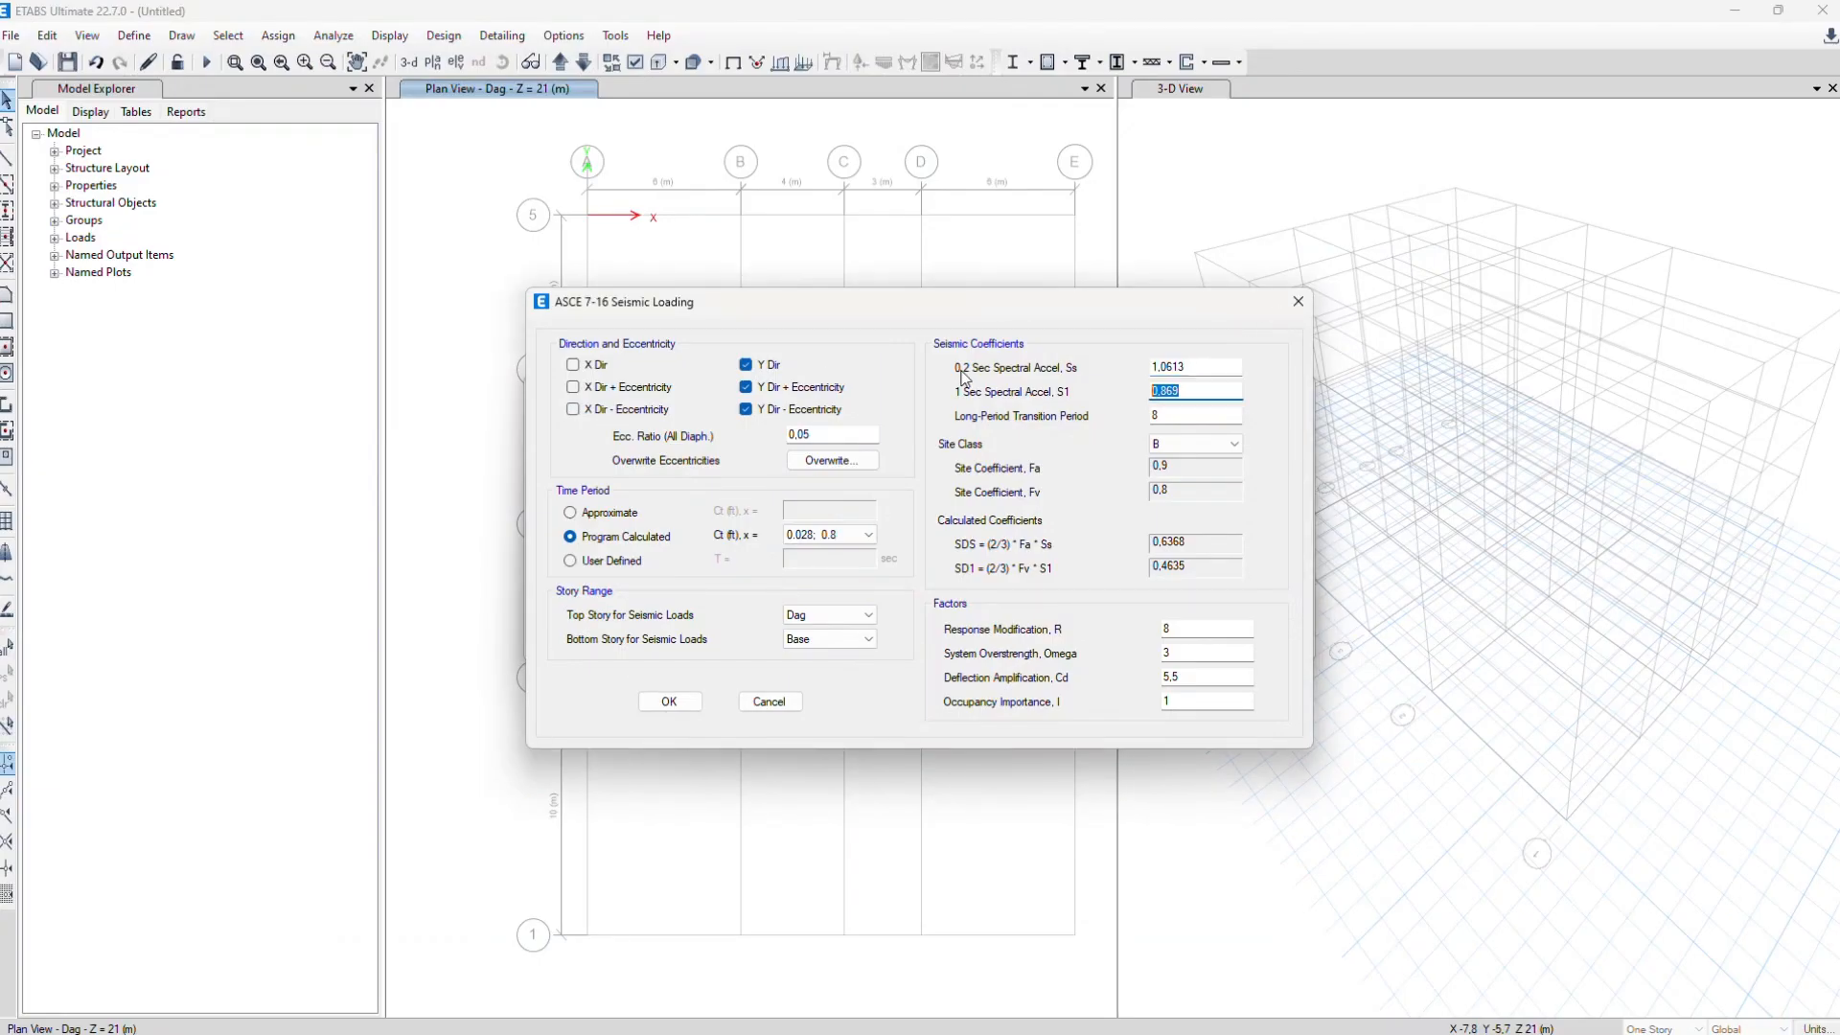
key("ctrl+v")
key("Tab")
type("12")
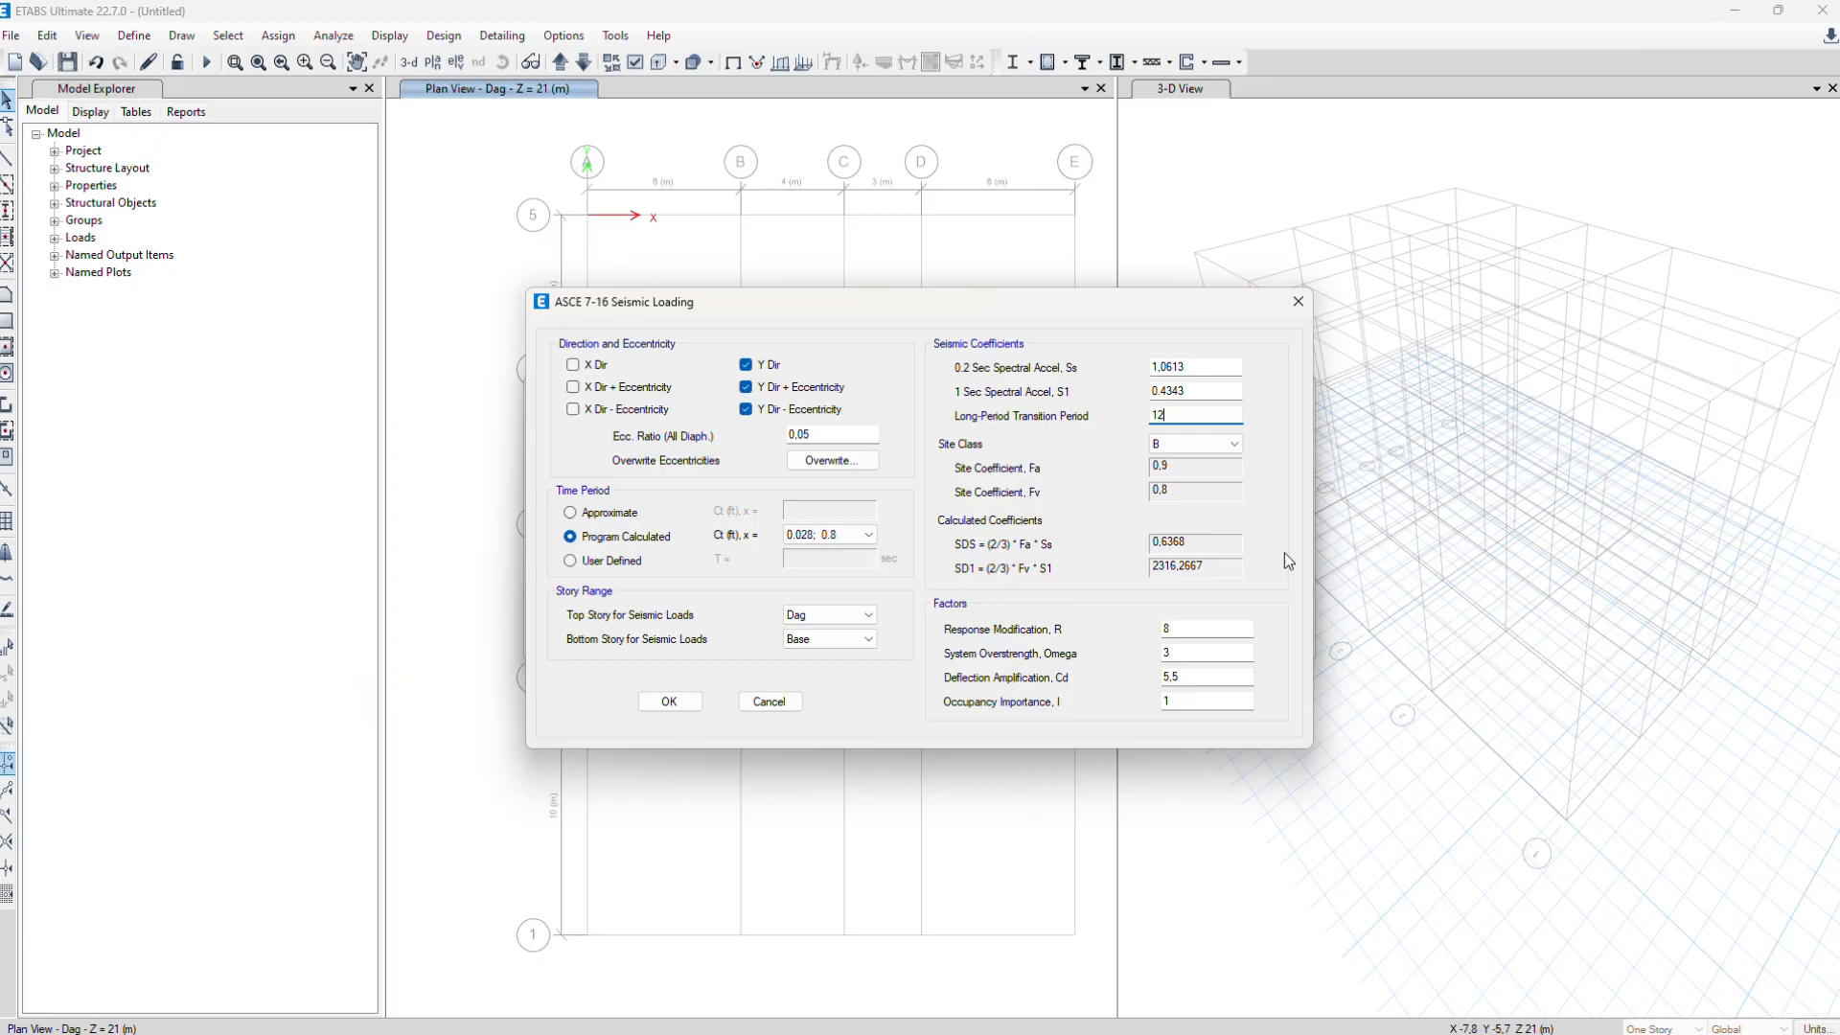
Set the Ey pattern's response modification R to 7 and system overstrength Omega to 2.5
double_click(1186, 628)
type("7")
key("Tab")
Give the Ey pattern a user-defined time period of 0.479 sec, then accept its seismic loading and the load patterns
left_click(570, 561)
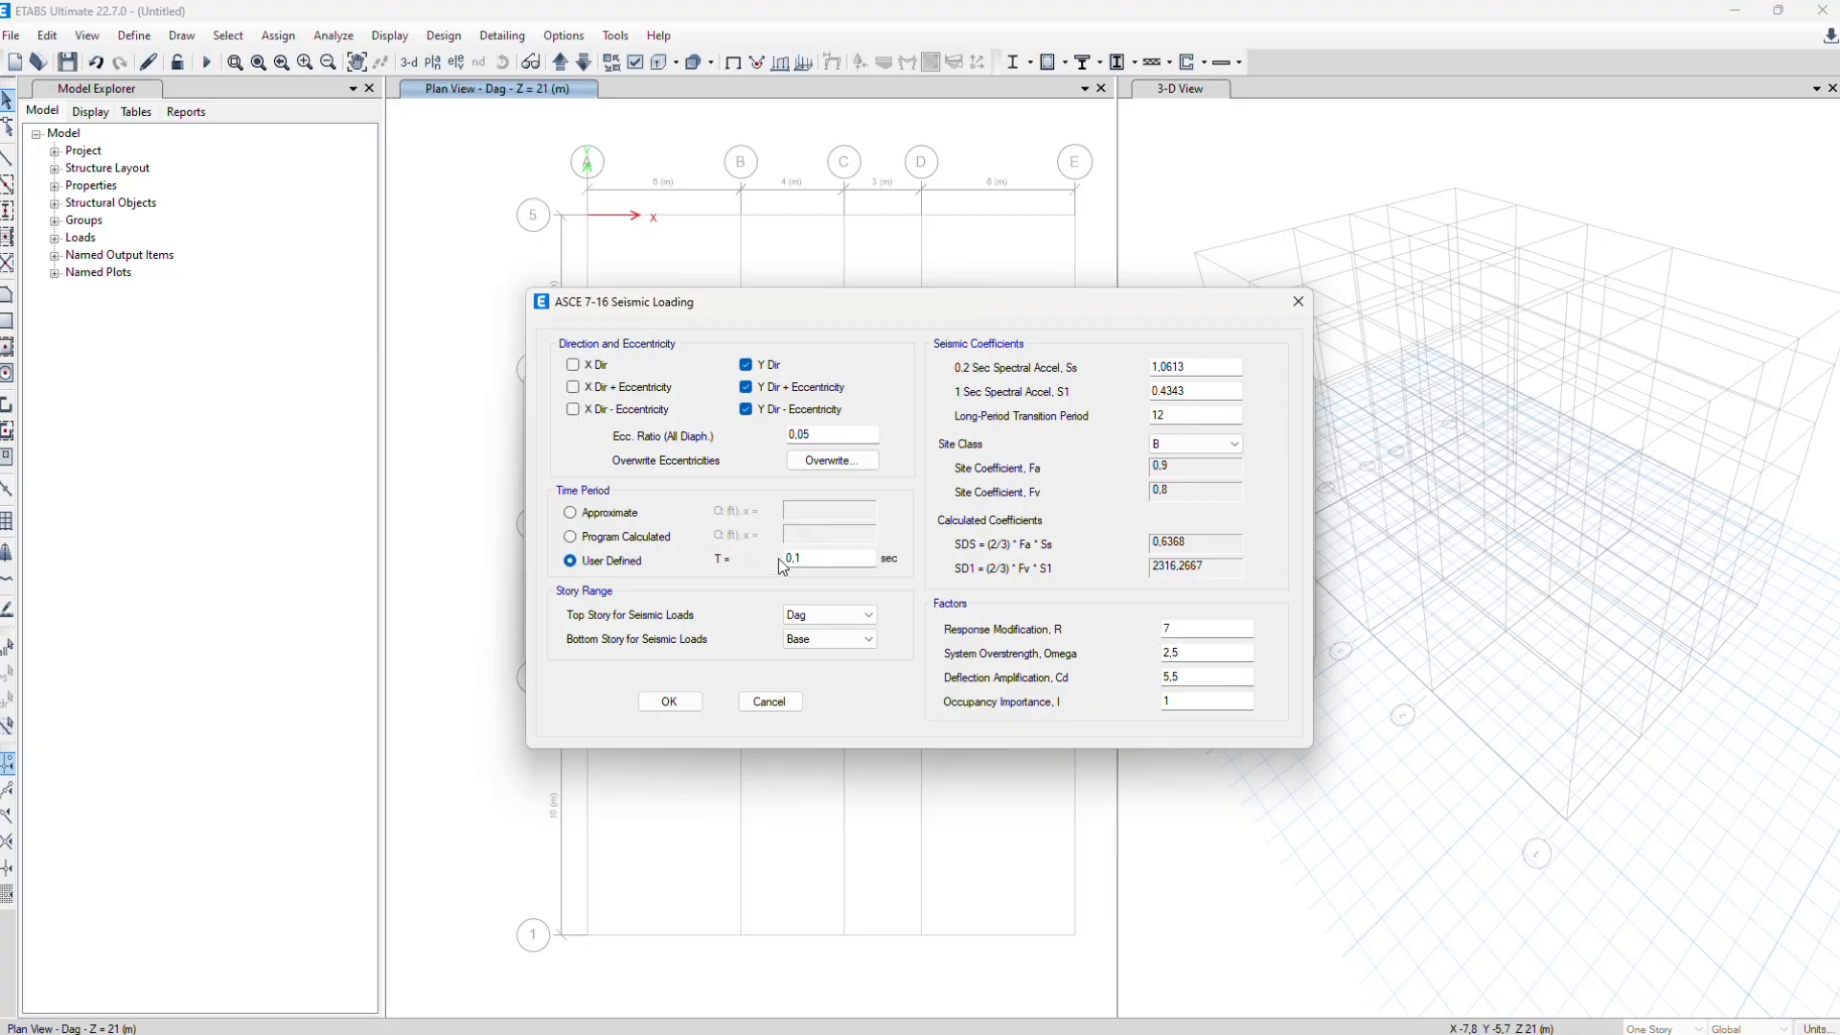
double_click(791, 559)
type("0.479")
left_click(670, 702)
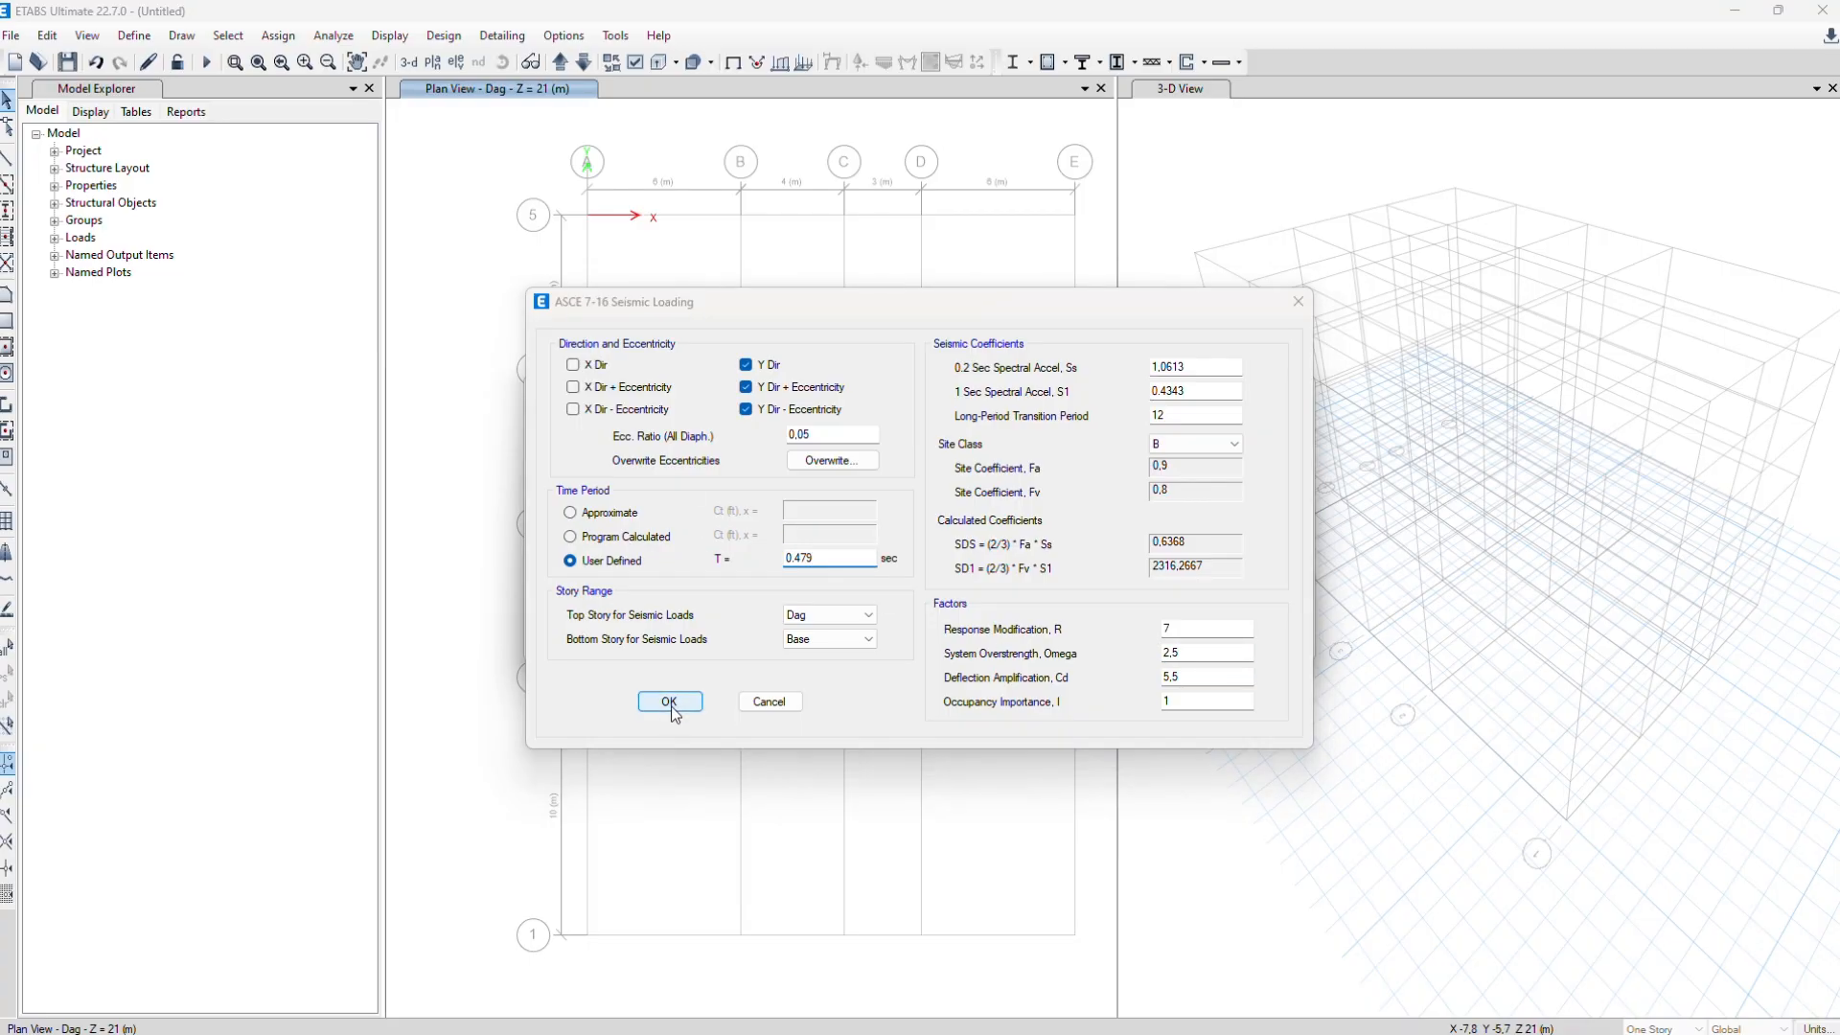
left_click(1139, 610)
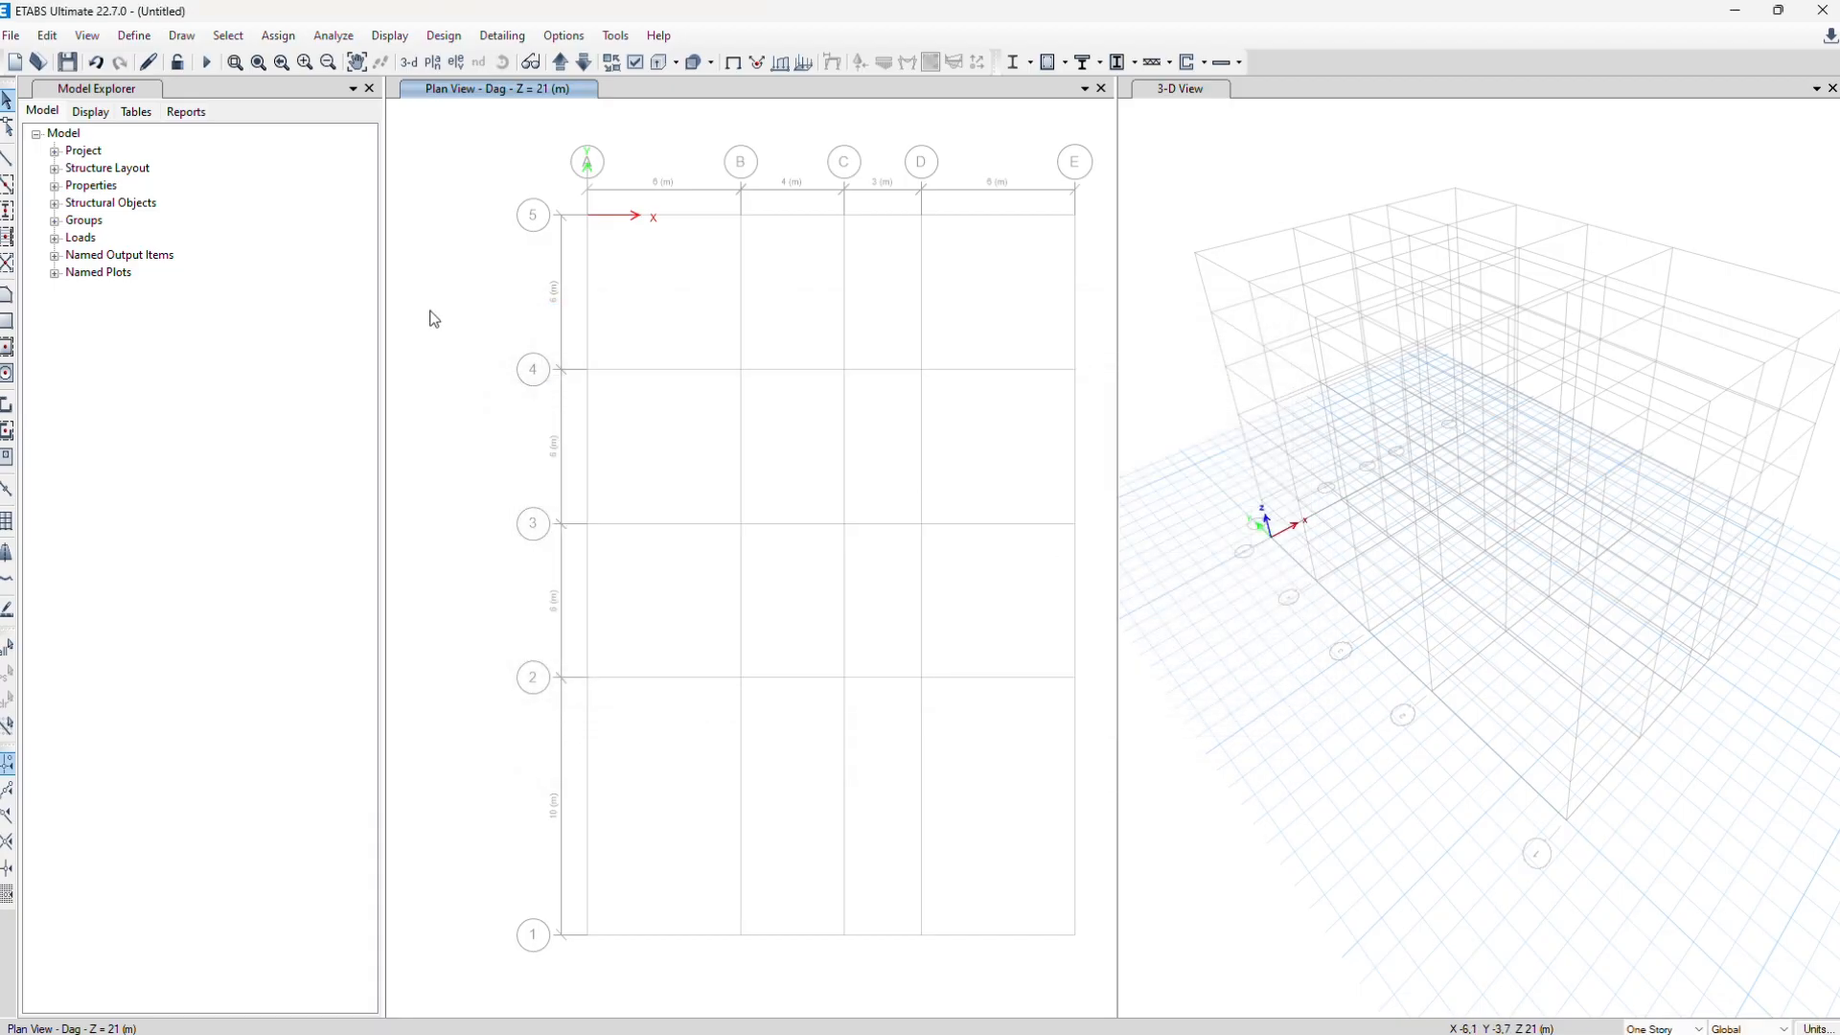
Add a copy of the Ey load case named Spec Ey and set its load case type to Response Spectrum
left_click(134, 35)
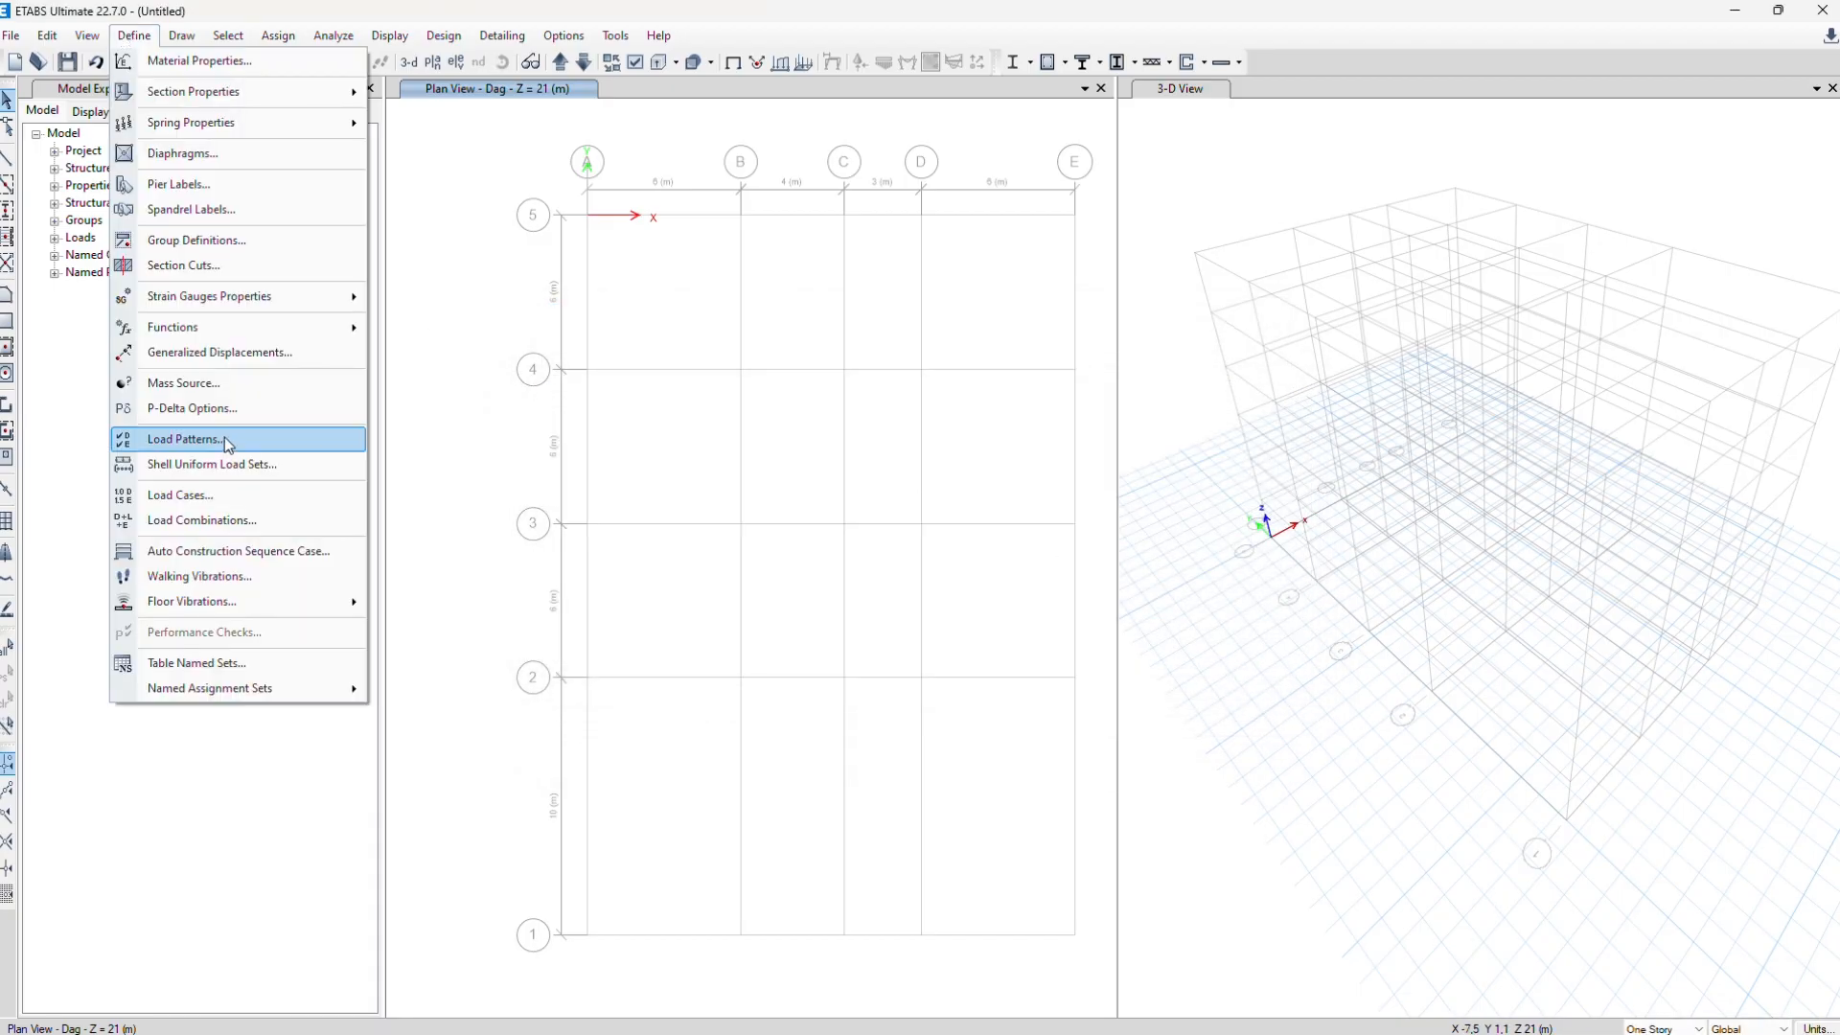
left_click(185, 496)
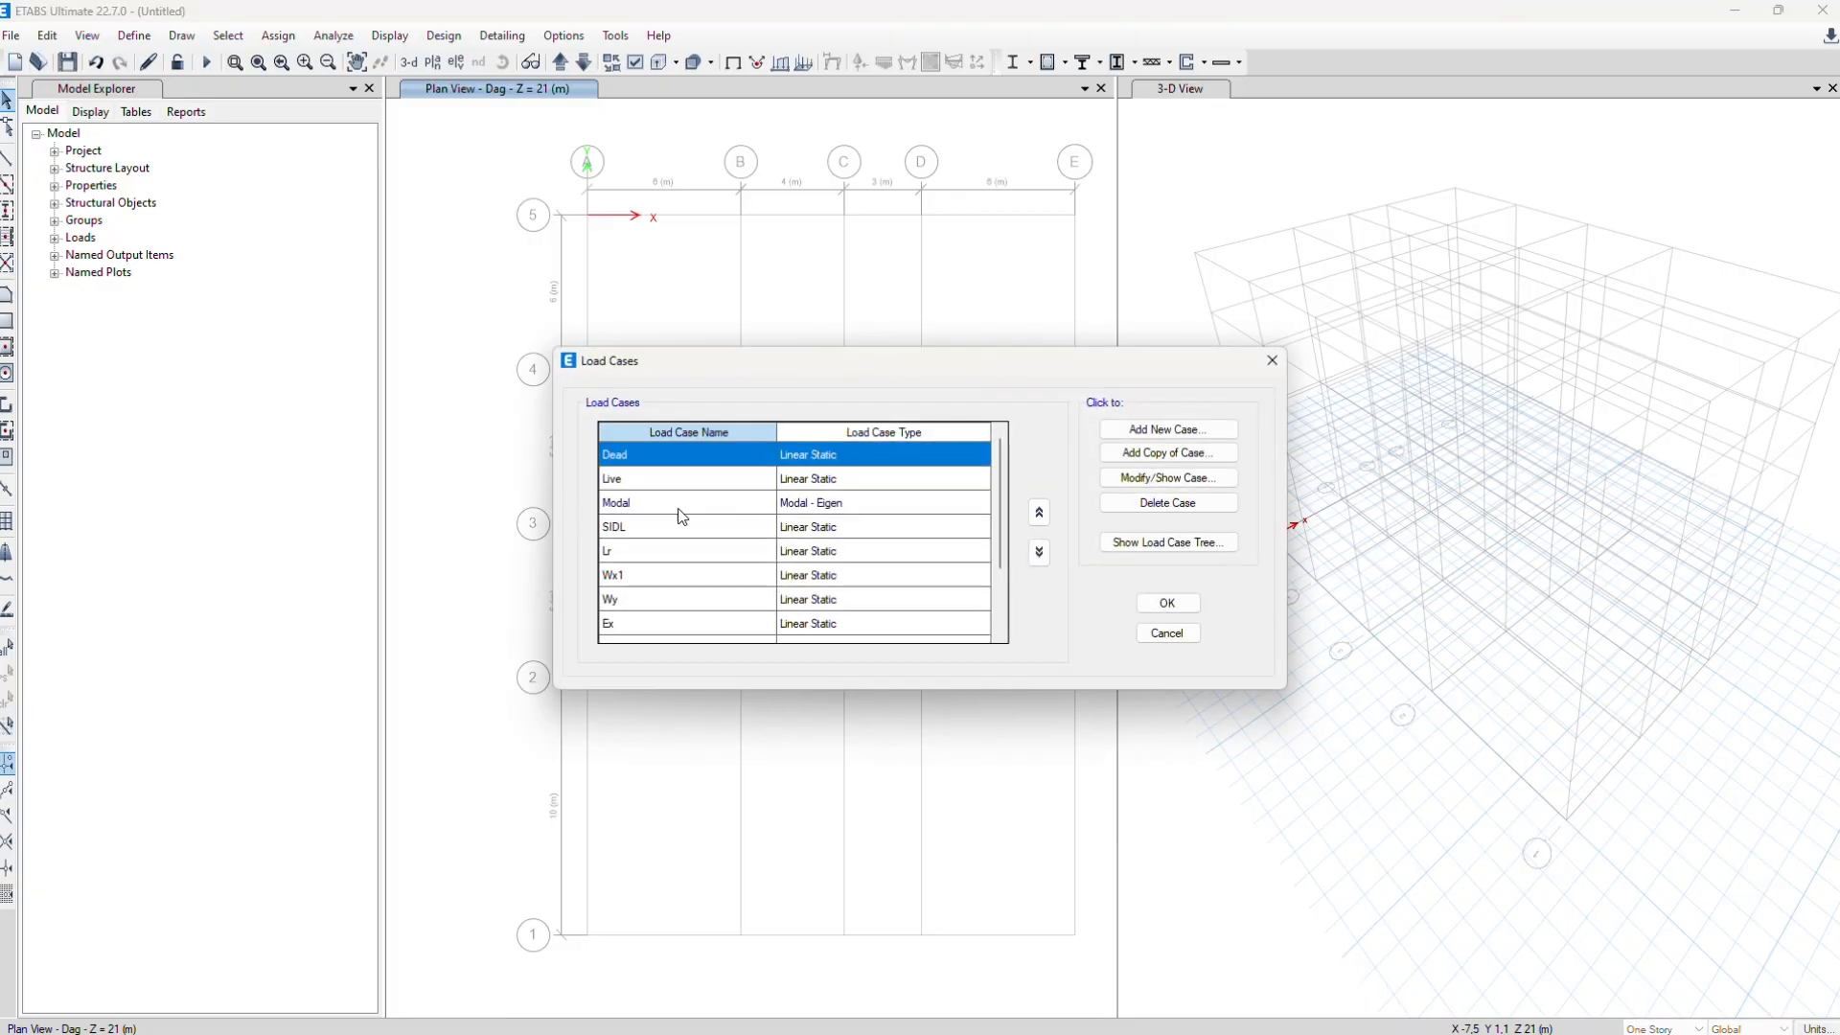
scroll(650, 581, "down", 1)
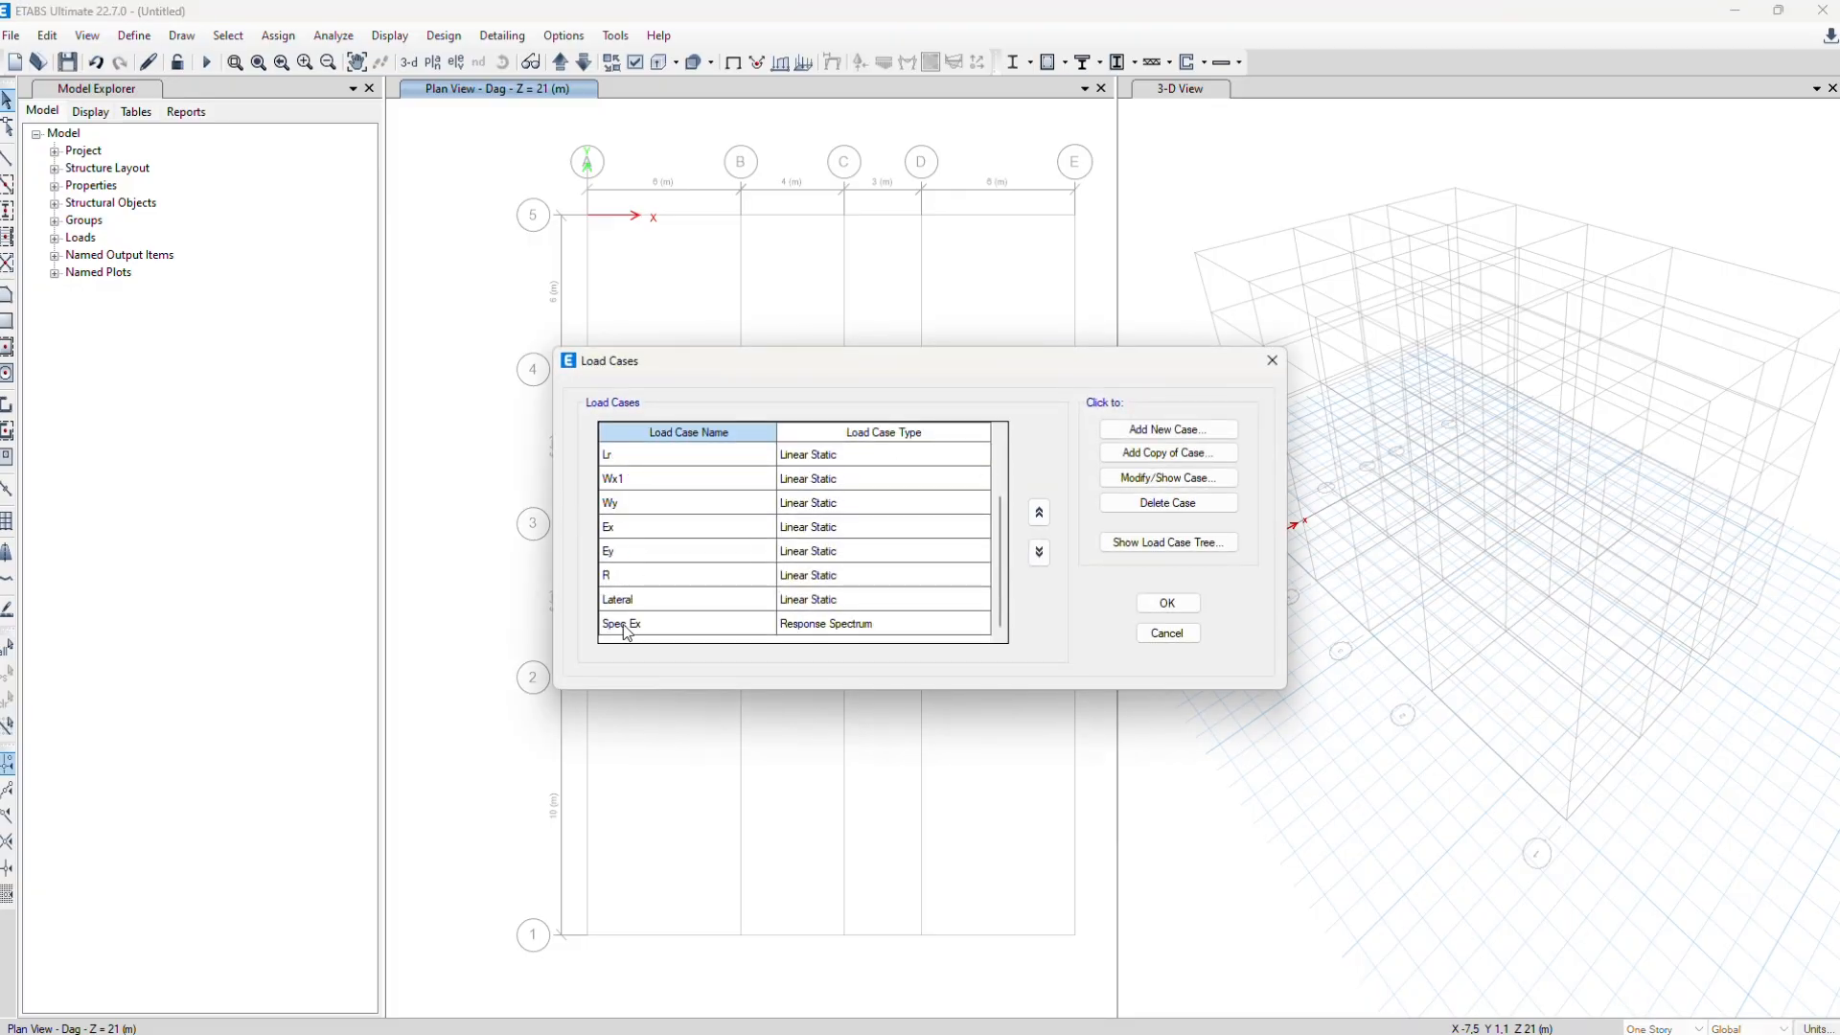
left_click(634, 556)
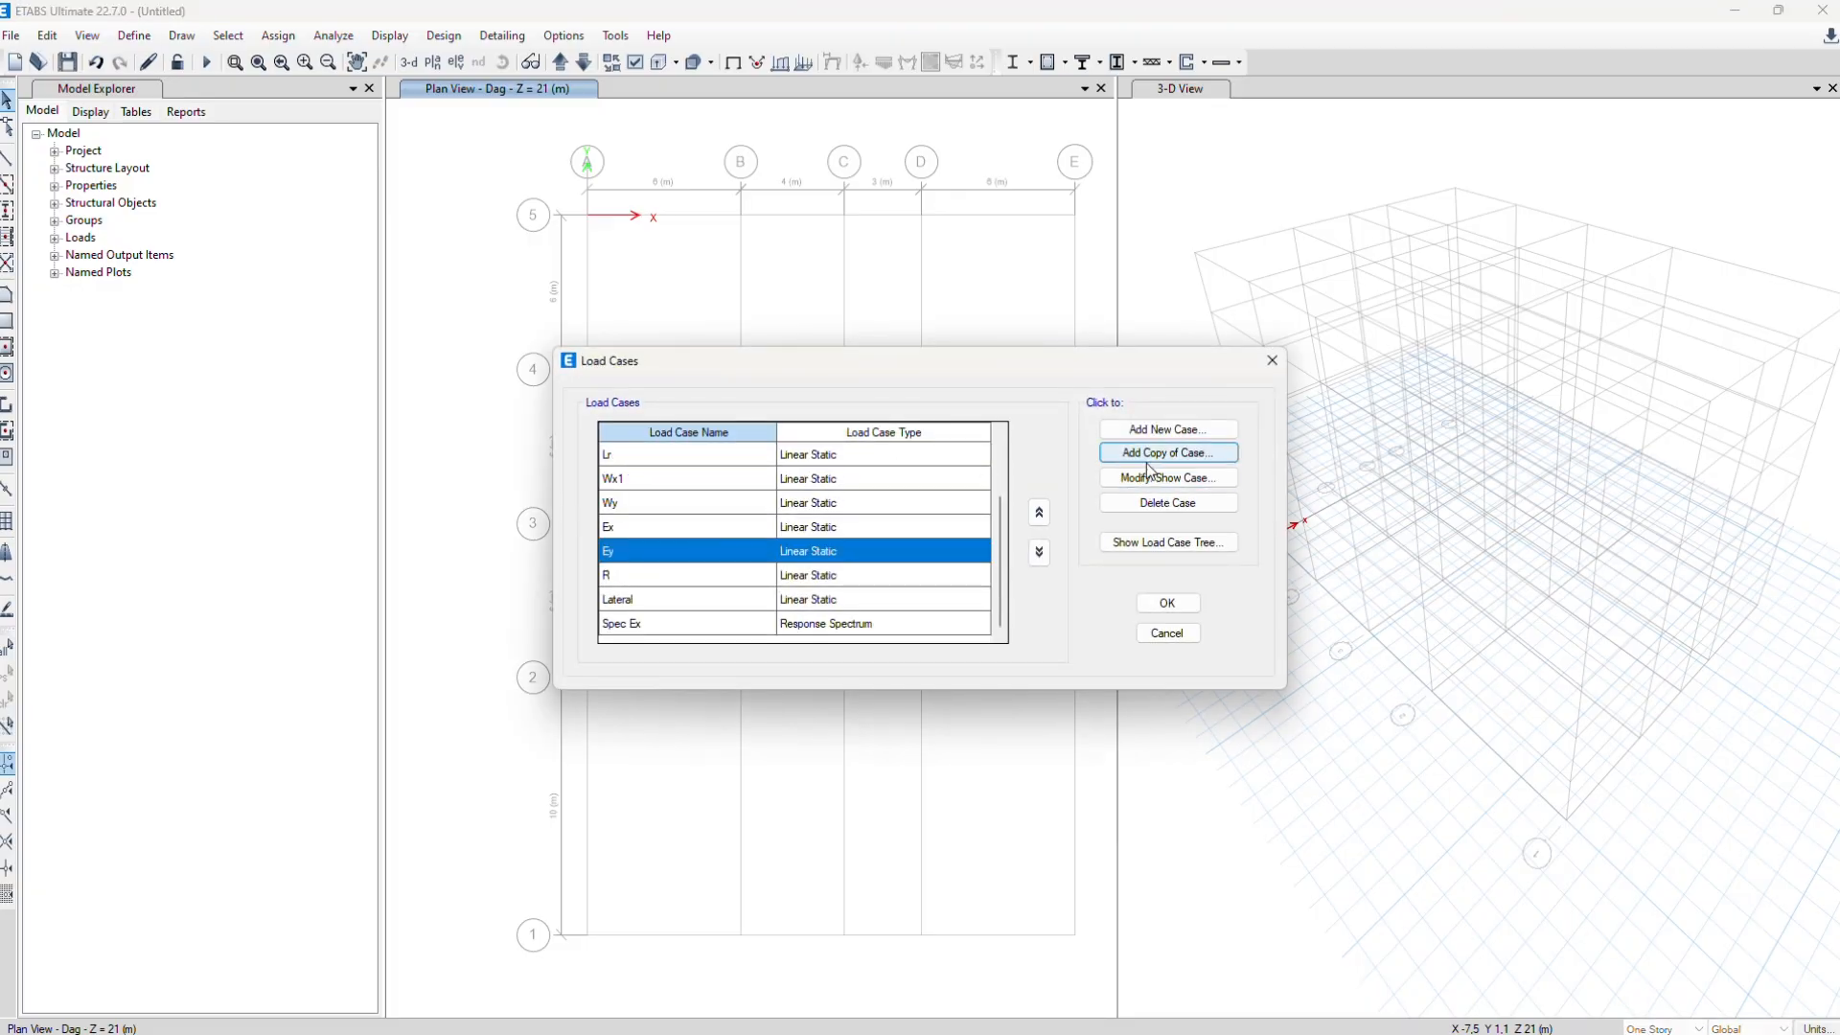
left_click(1149, 458)
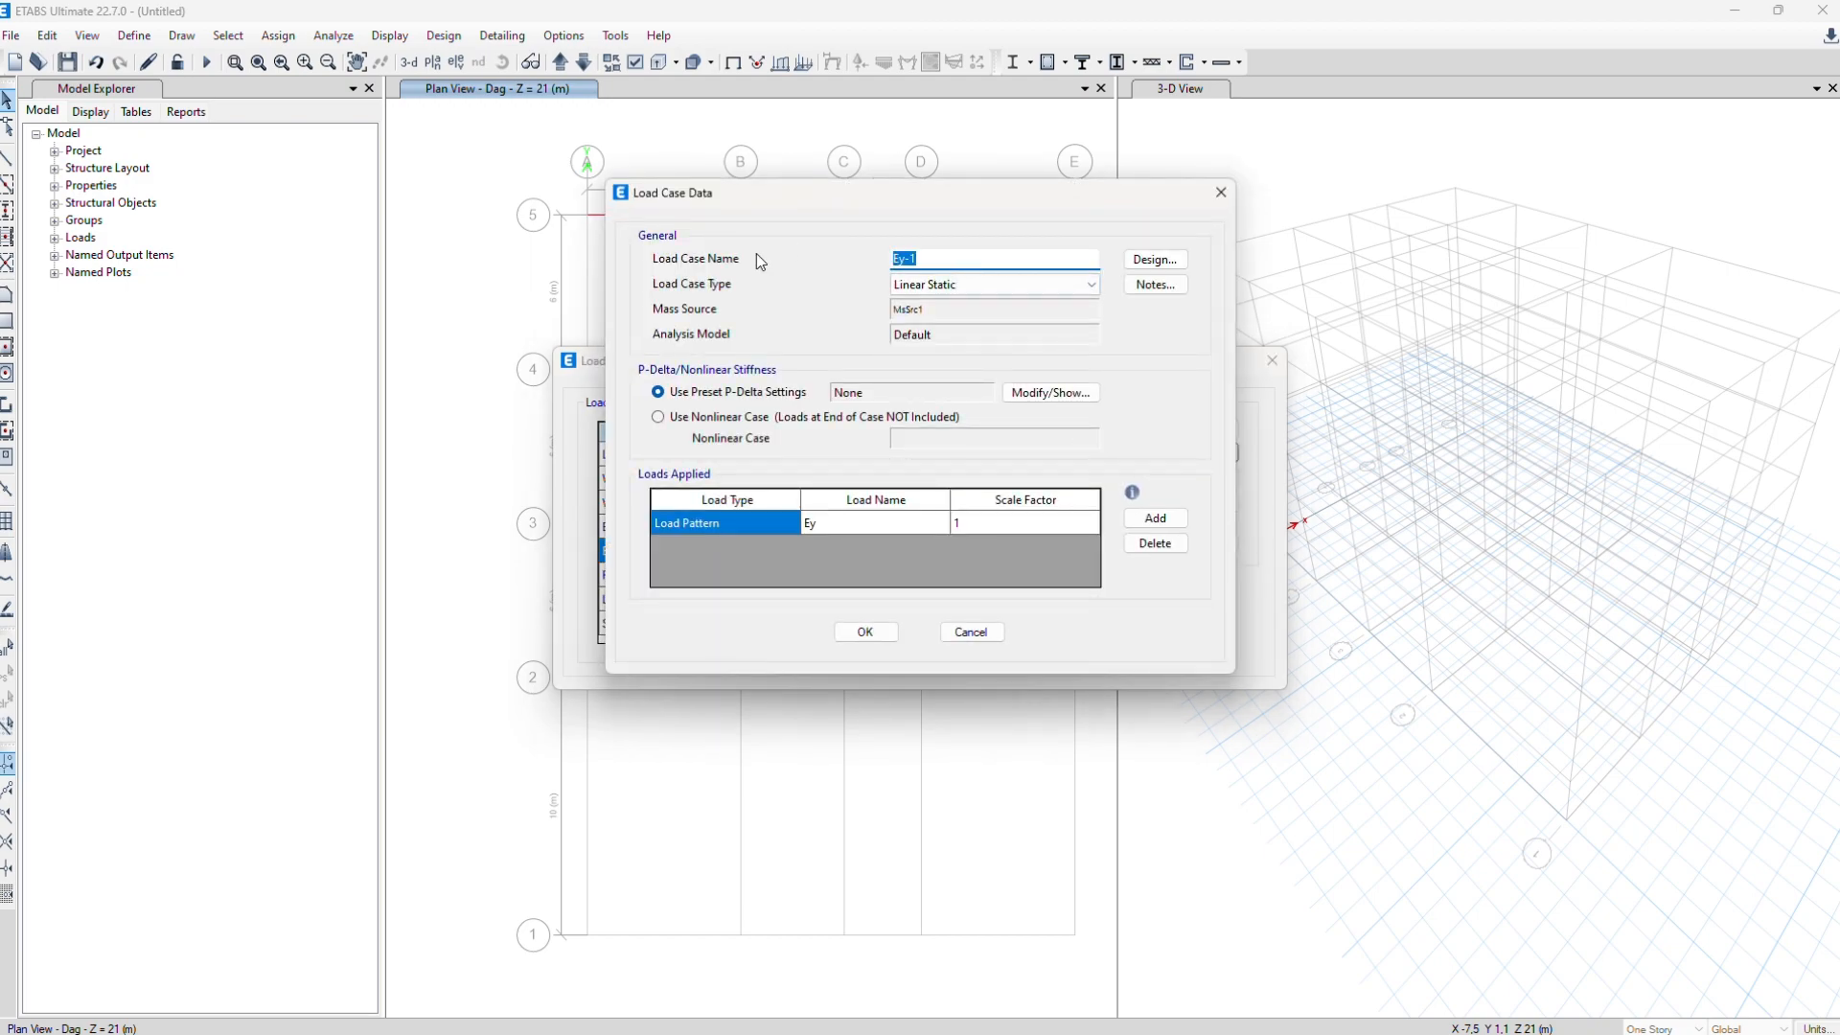
type("Spec")
left_click(1062, 286)
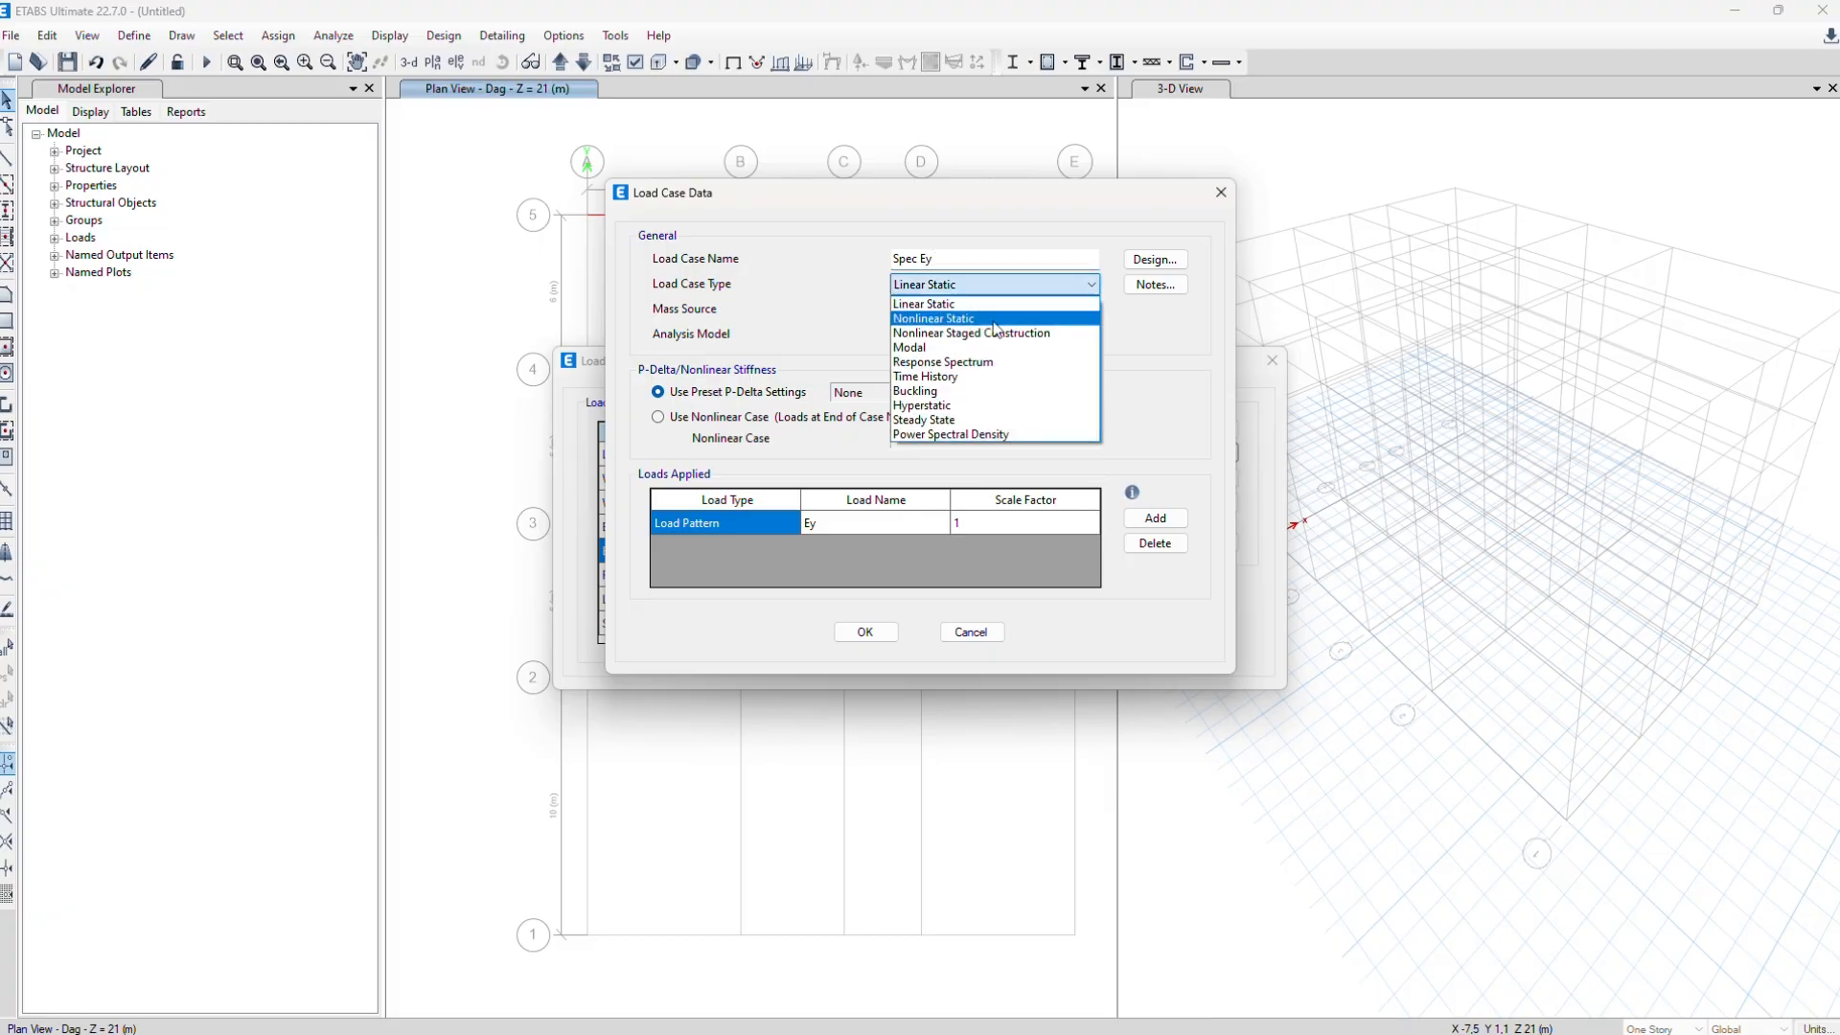
left_click(944, 362)
Apply a U2 acceleration load with scale factor 1400,95 to Spec Ey, then accept the load case and the load cases list
left_click(1142, 414)
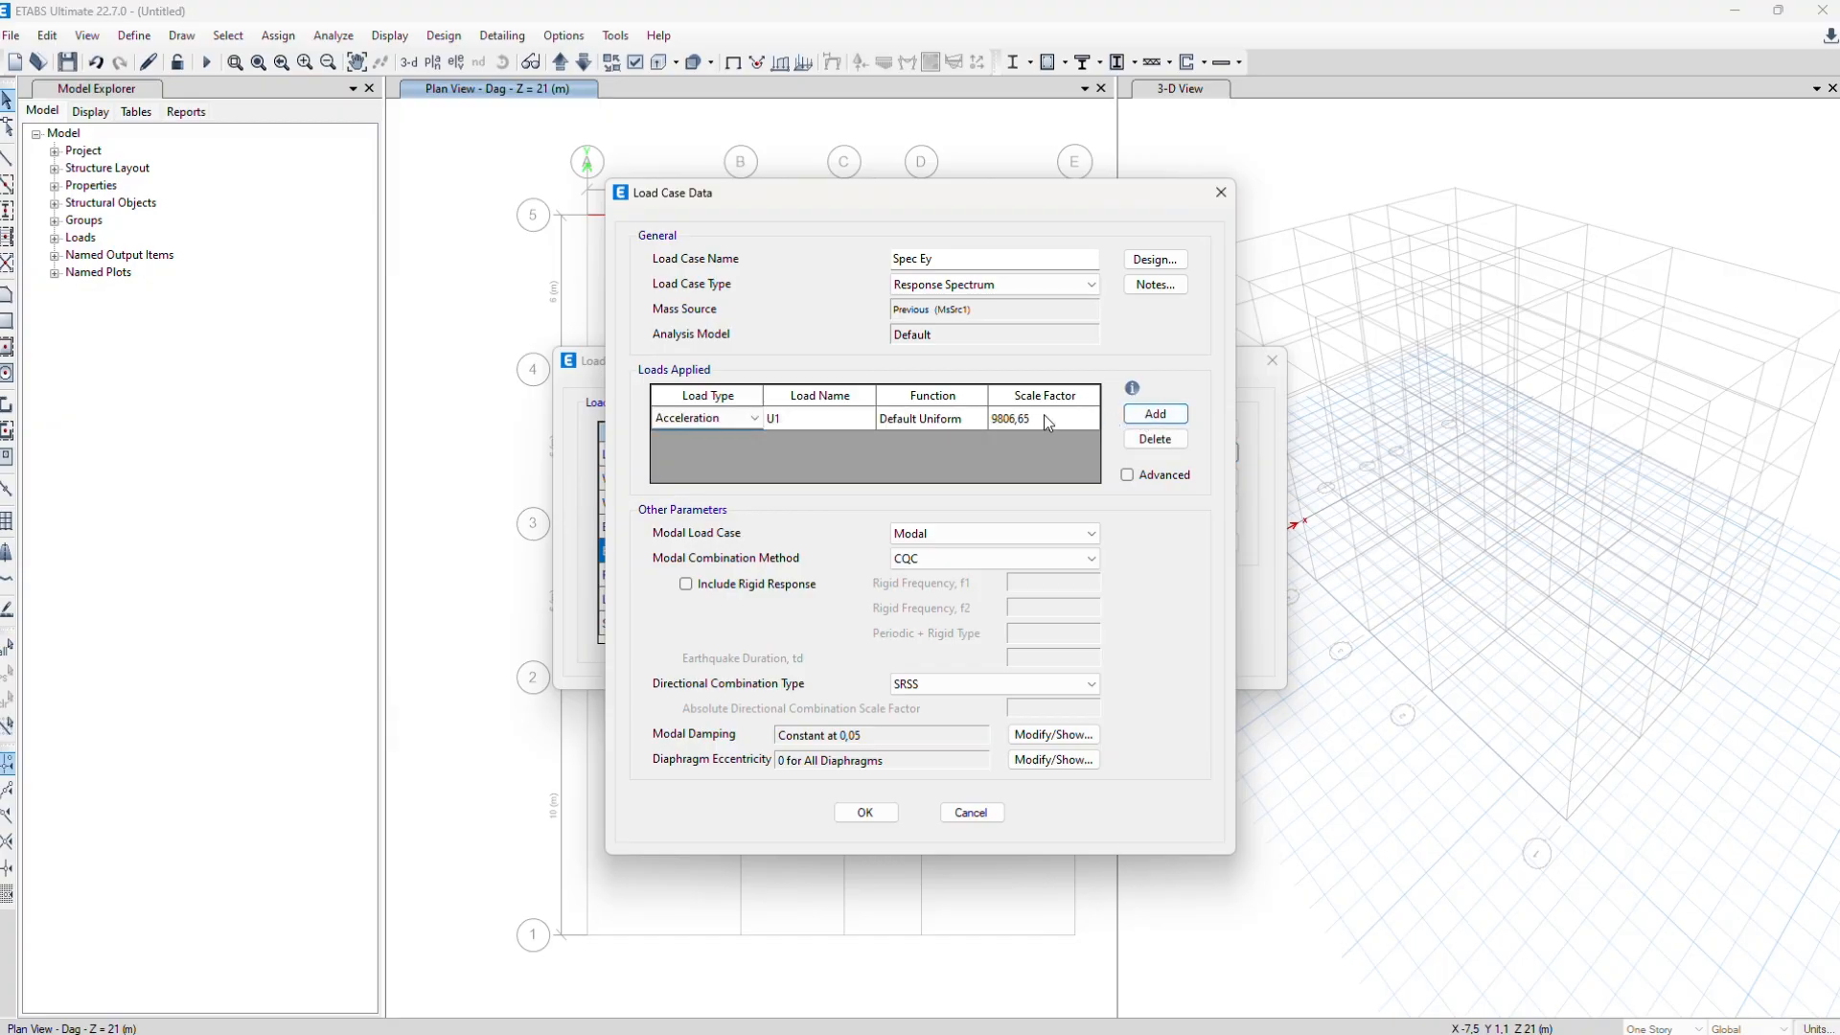
left_click(1043, 418)
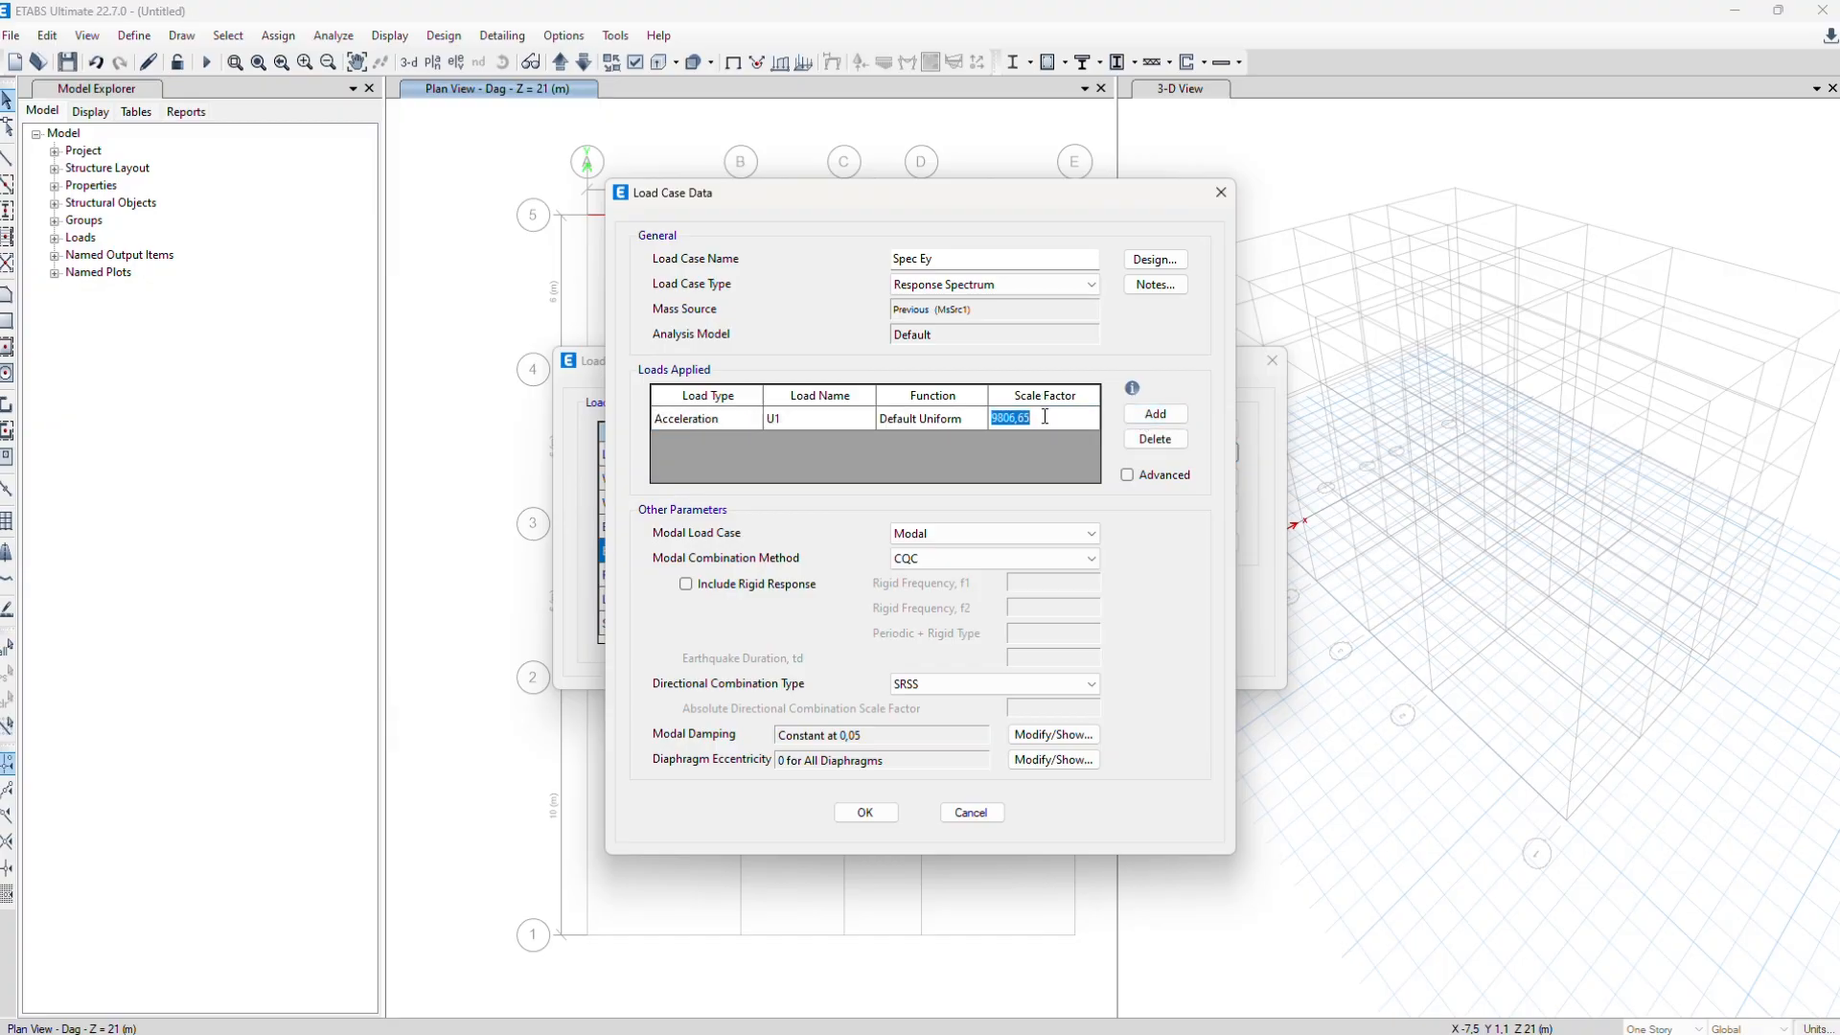
left_click(1045, 417)
left_click(854, 417)
left_click(866, 422)
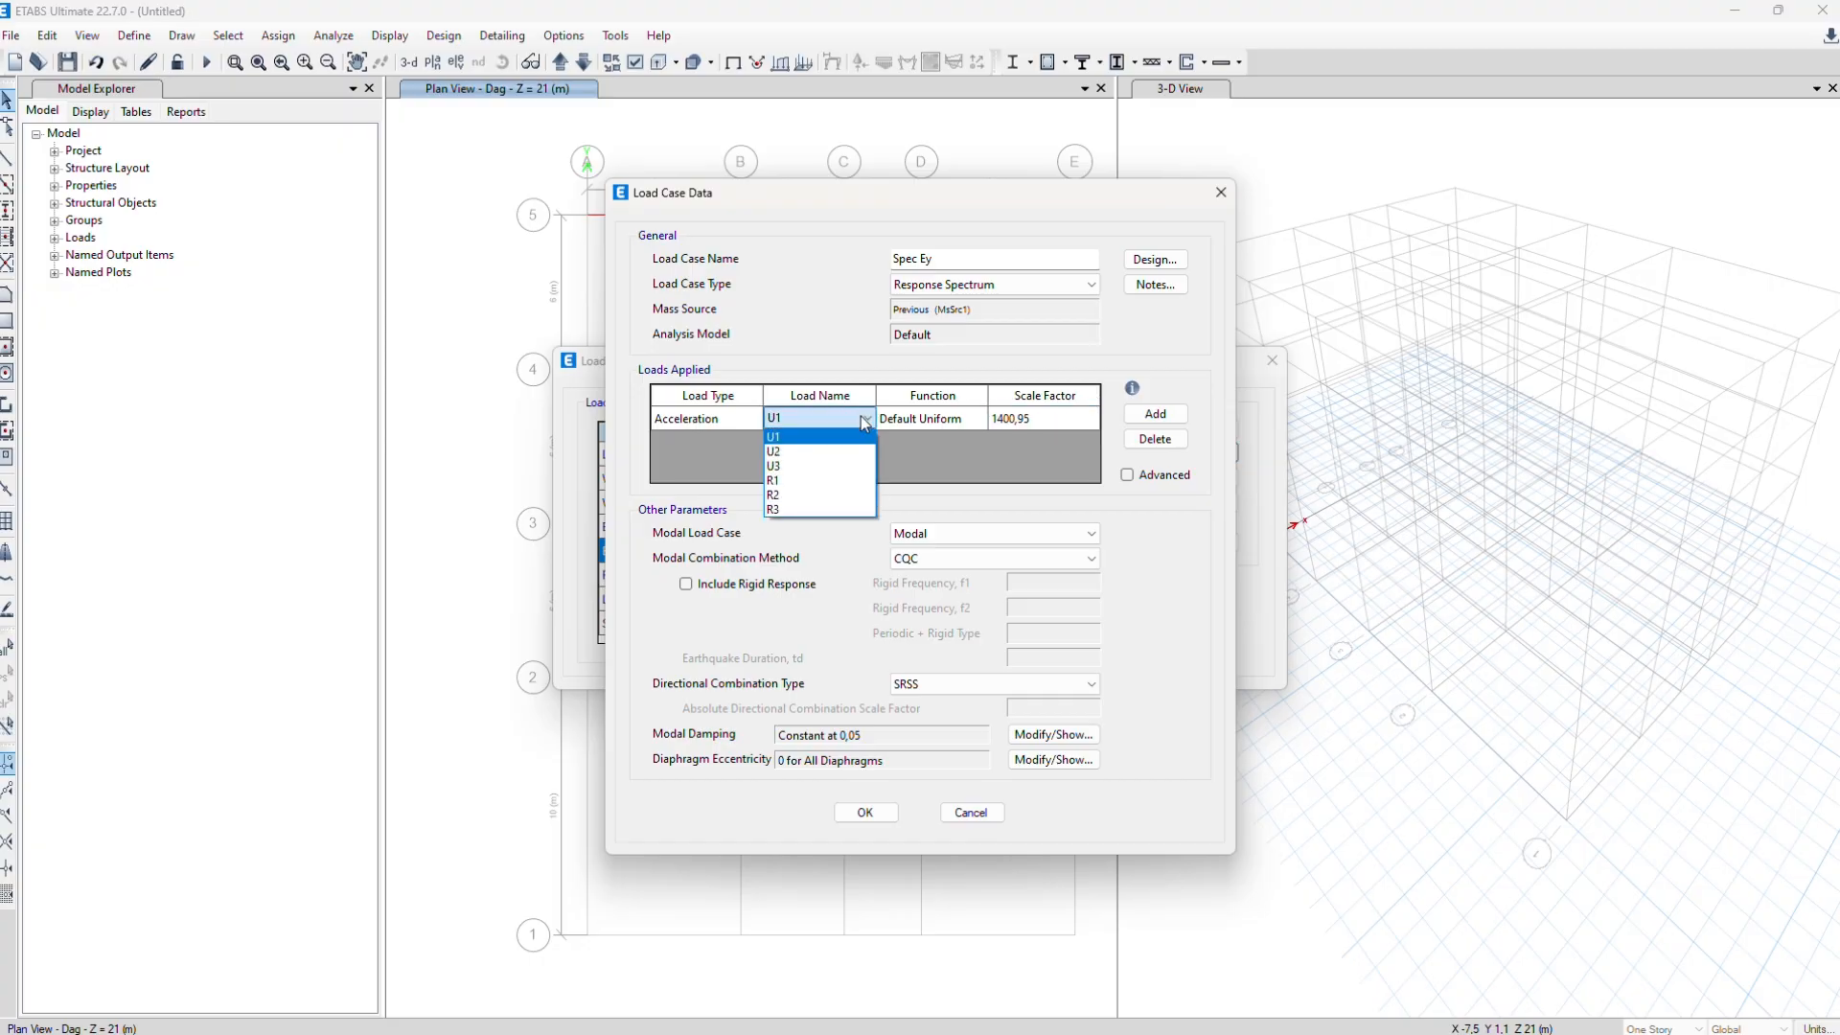
left_click(809, 451)
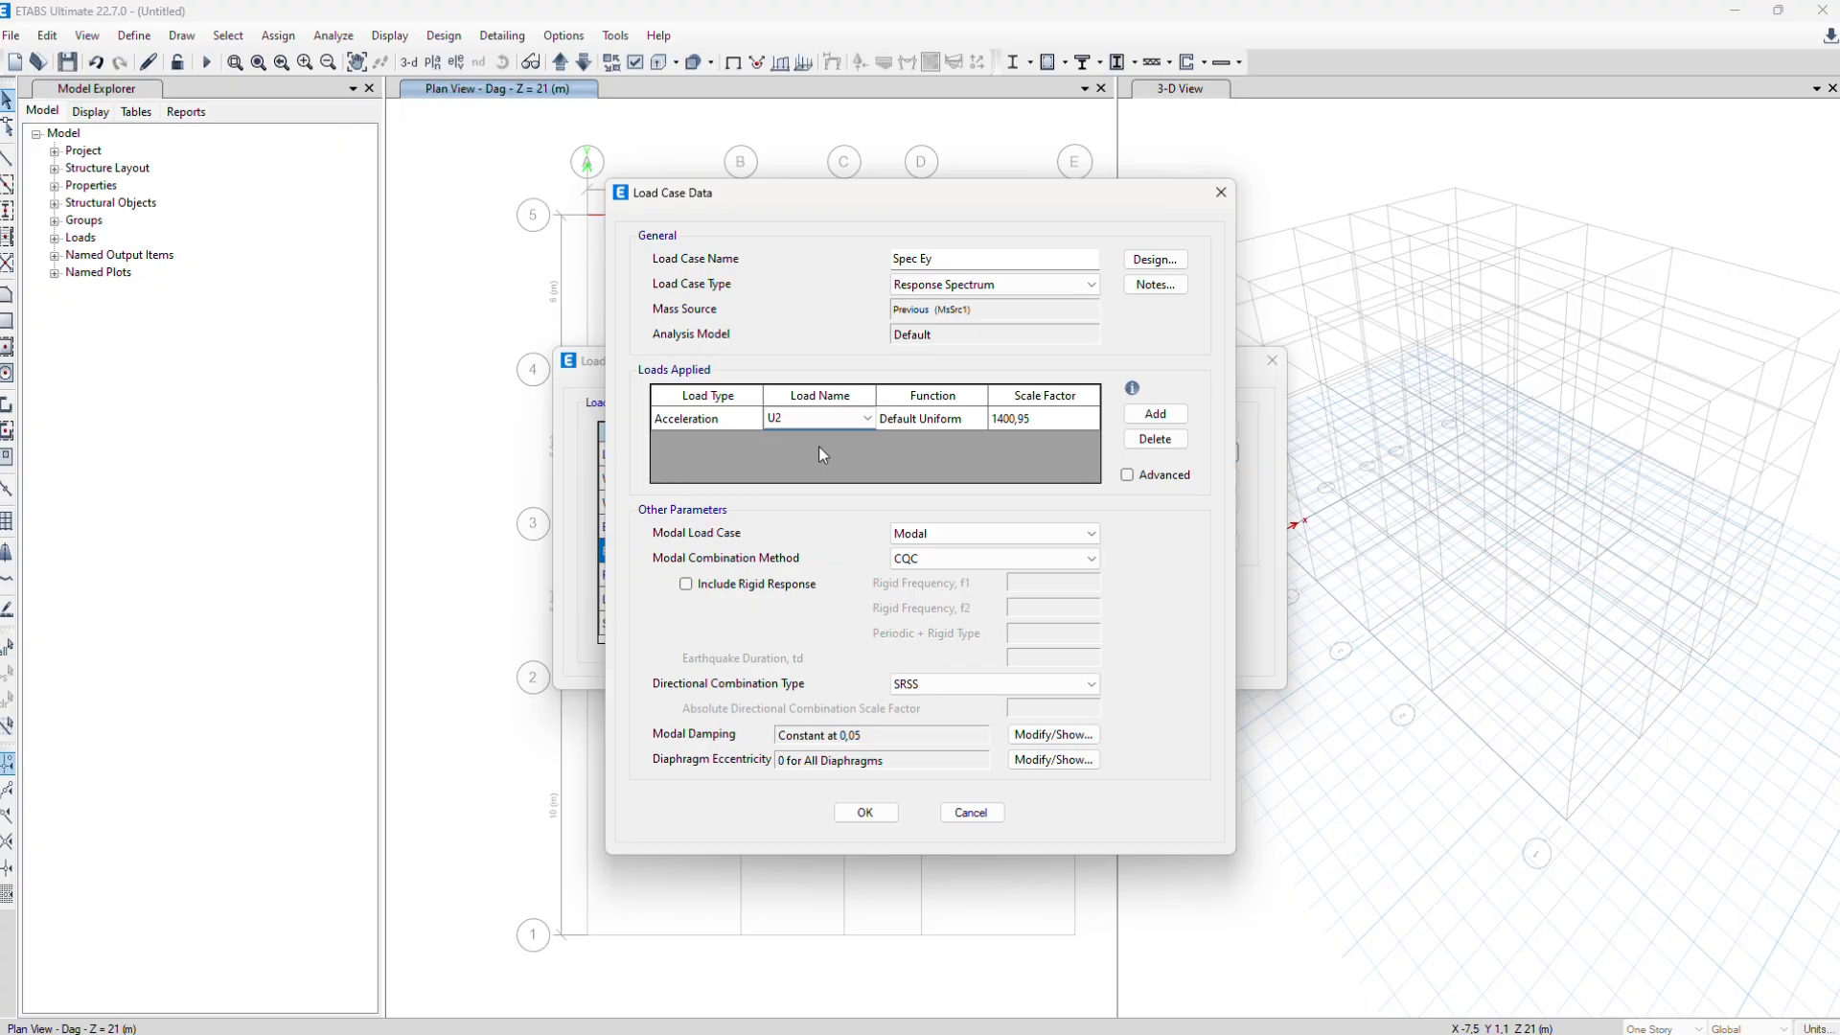
left_click(864, 812)
left_click(1158, 605)
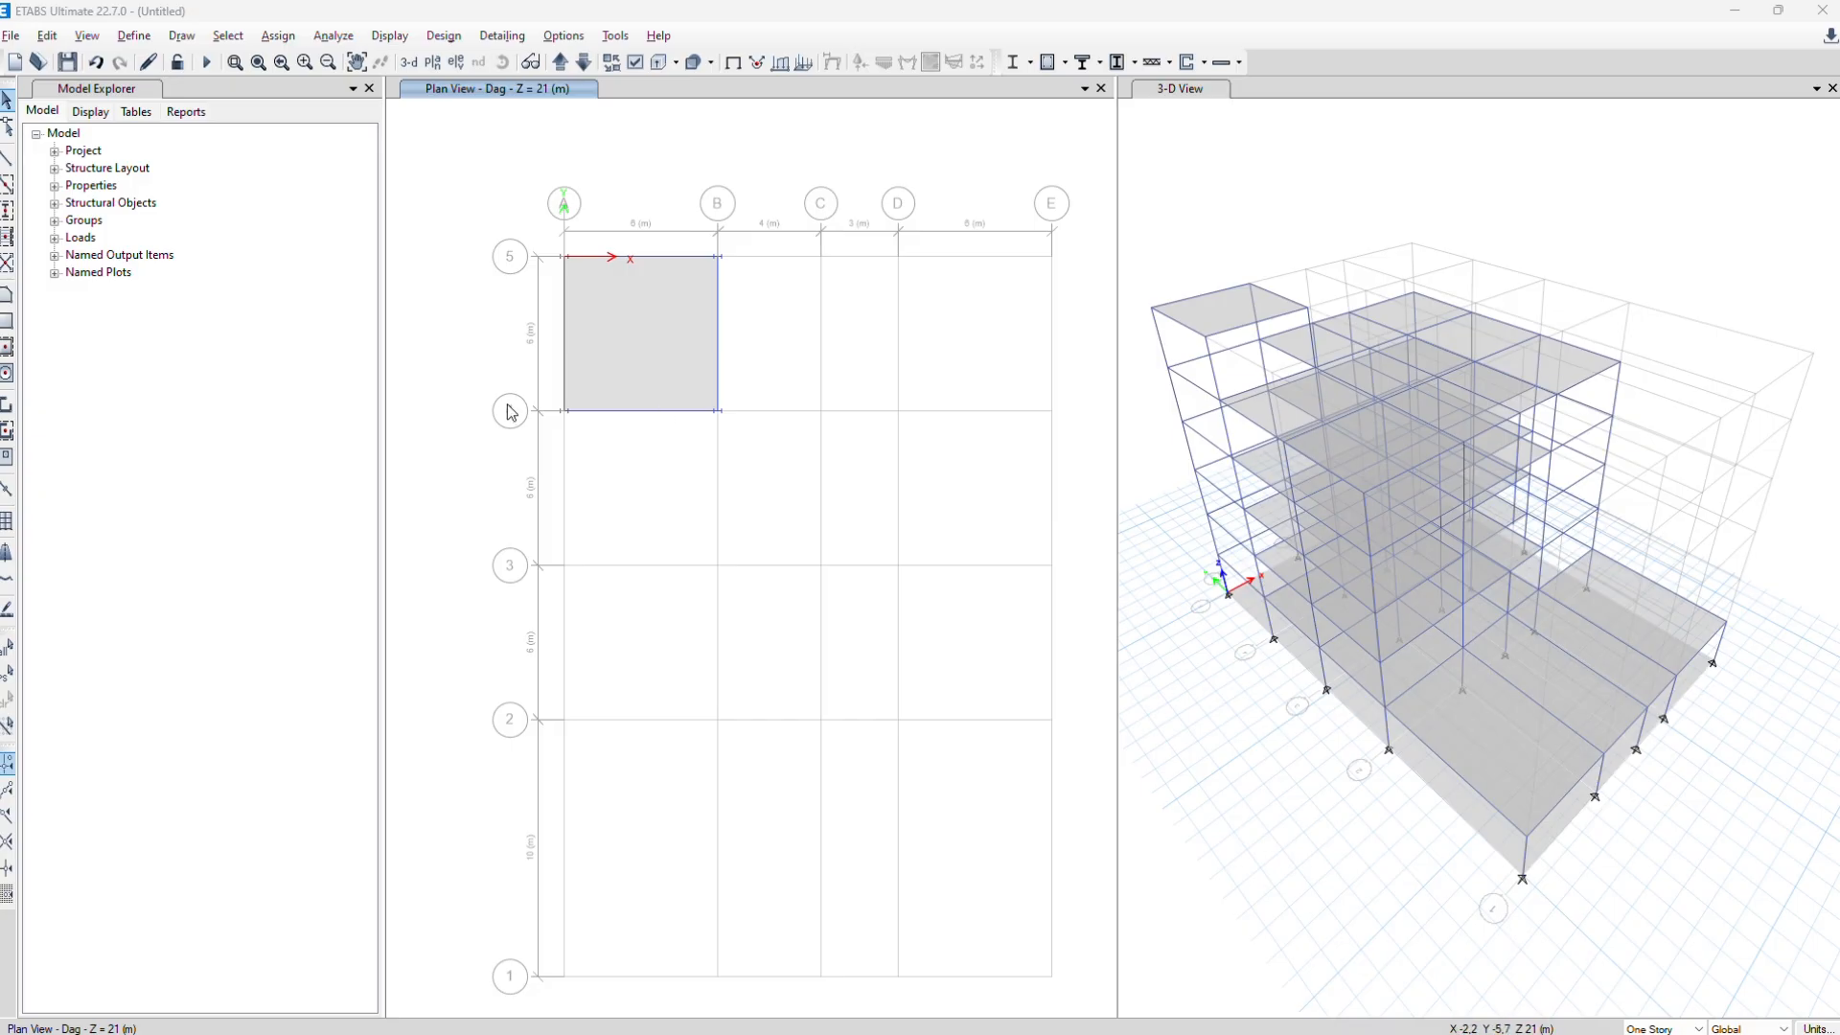
Open the load combinations definition and look through the list of combinations
left_click(128, 38)
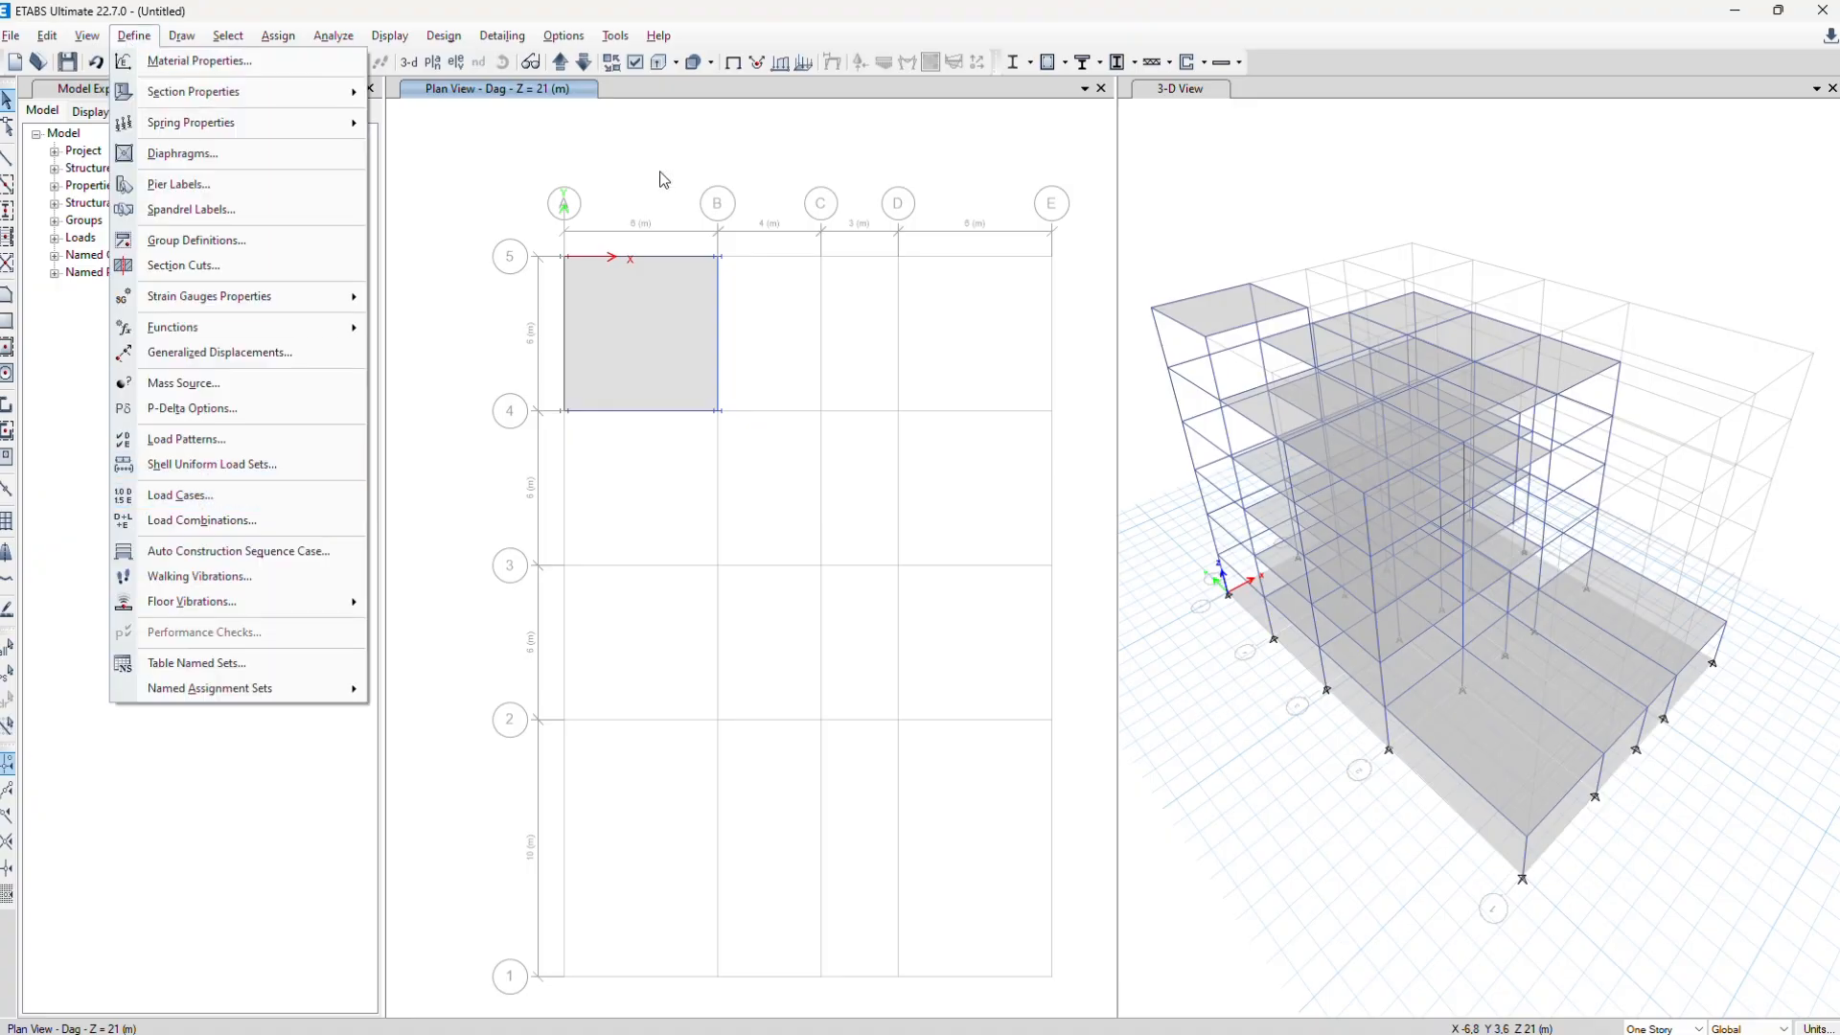
left_click(201, 520)
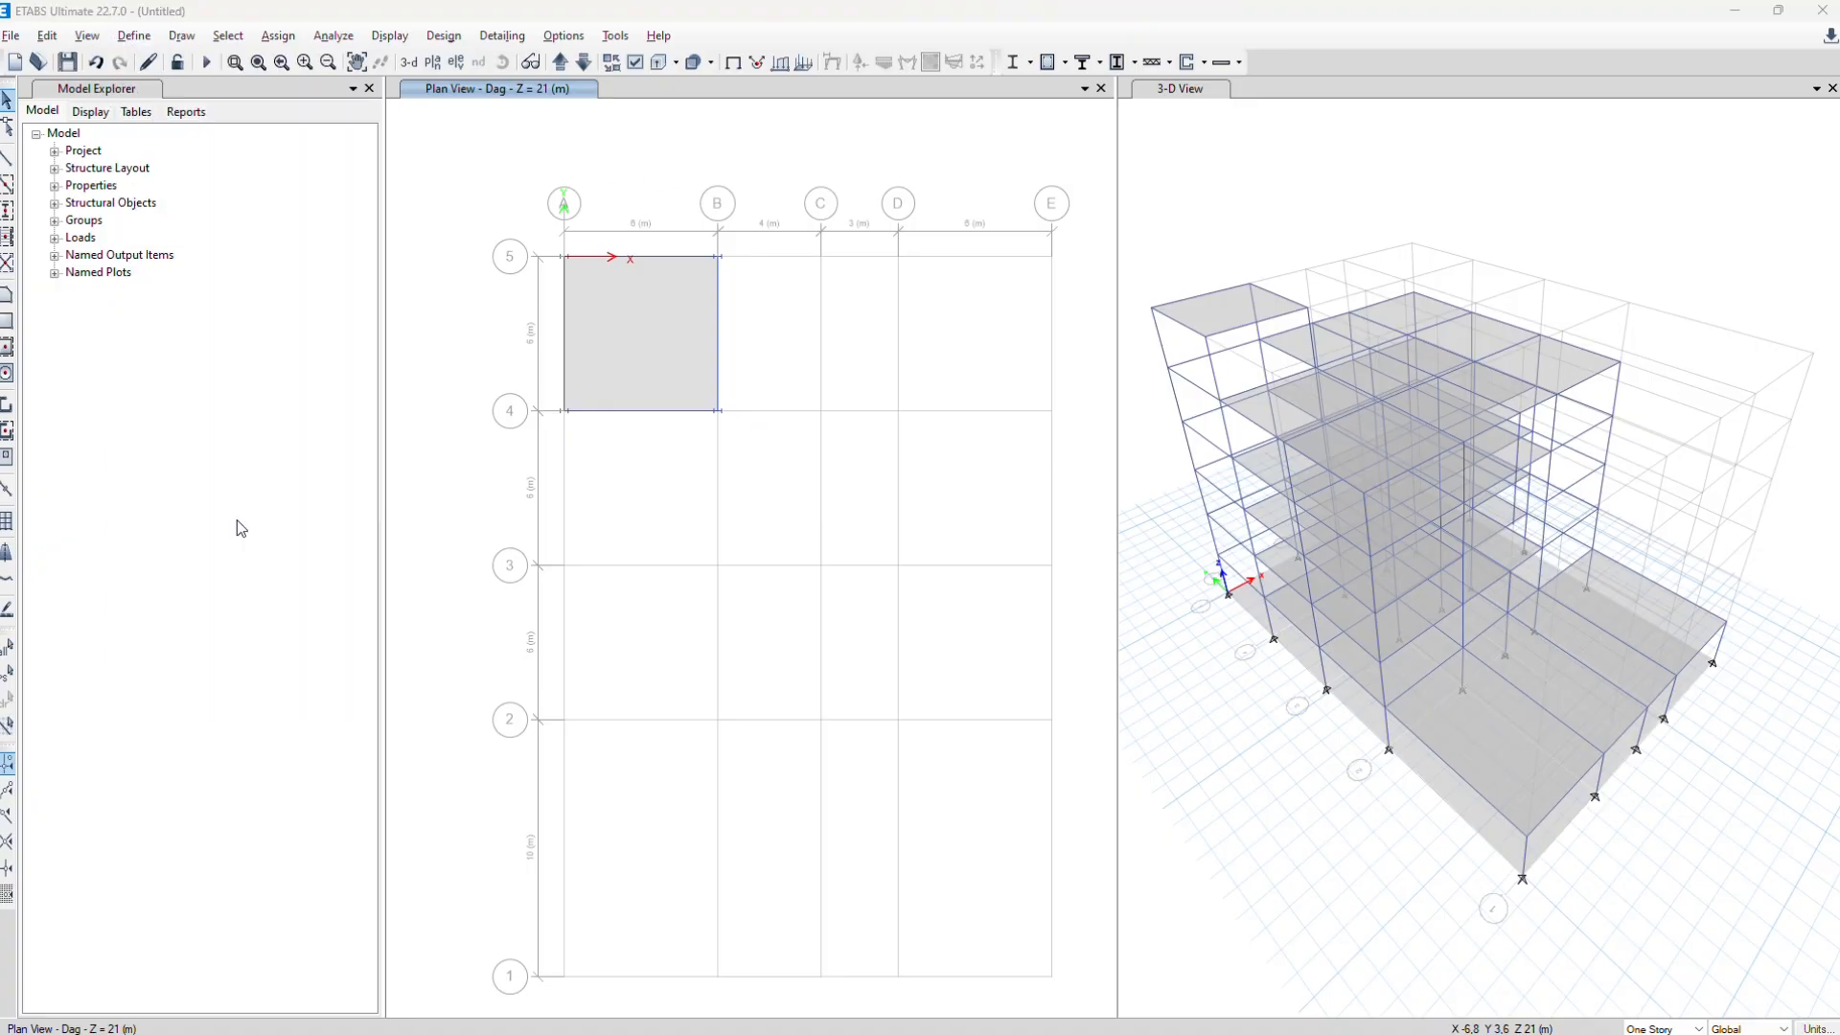
scroll(737, 515, "down", 2)
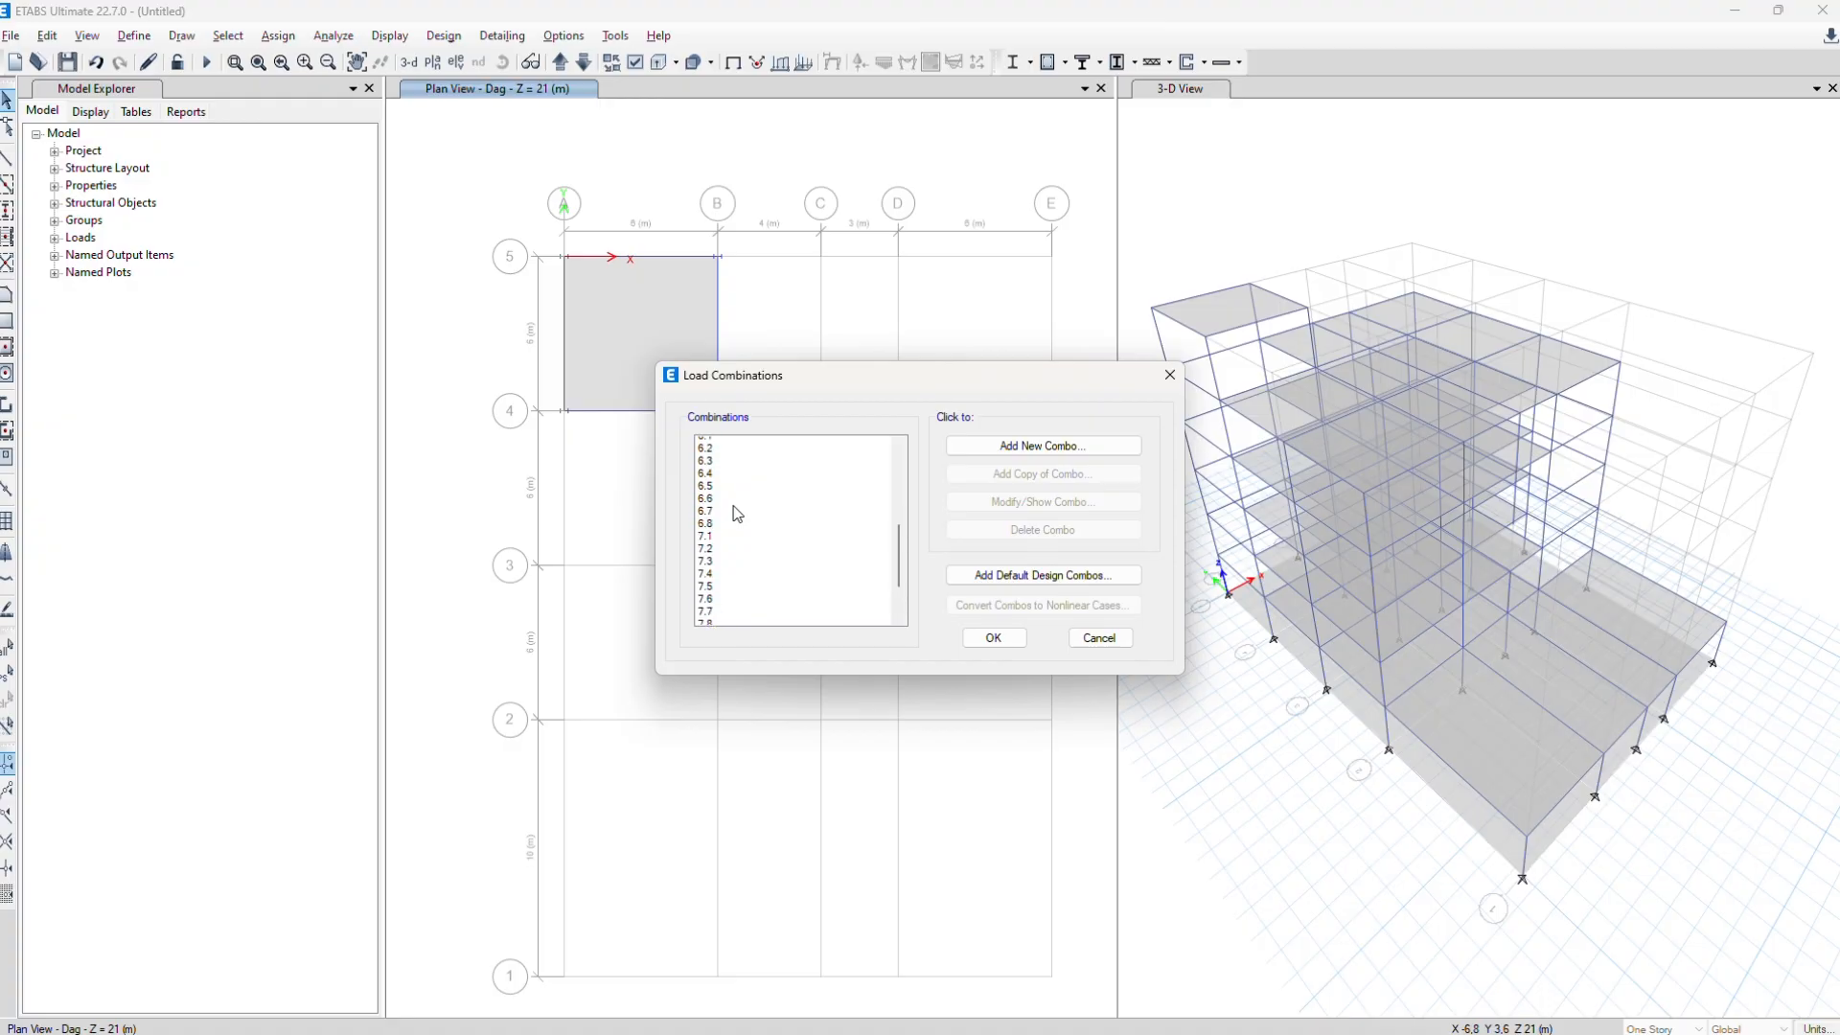
scroll(743, 511, "up", 1)
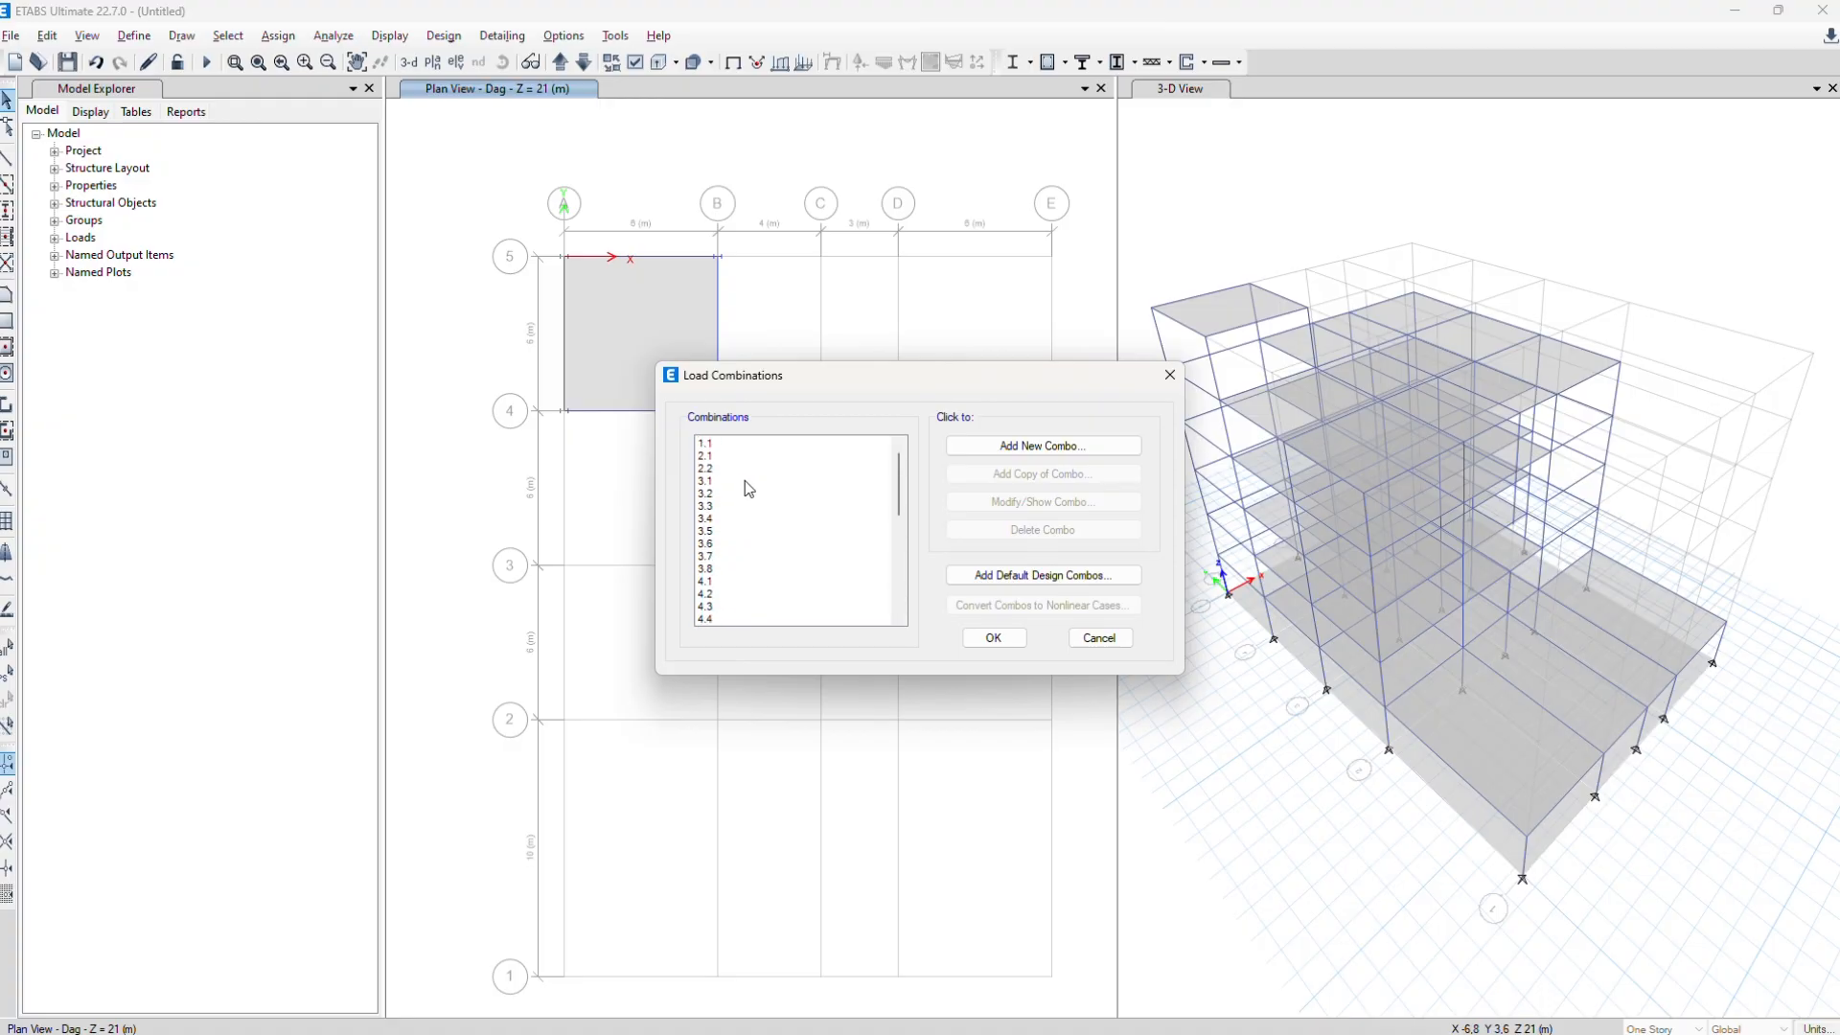
Check the reference documents in Chrome, then switch to the 8 Minutes Learn load combination workbook in Excel to consult the Metode Ultimit table
key("alt+Tab")
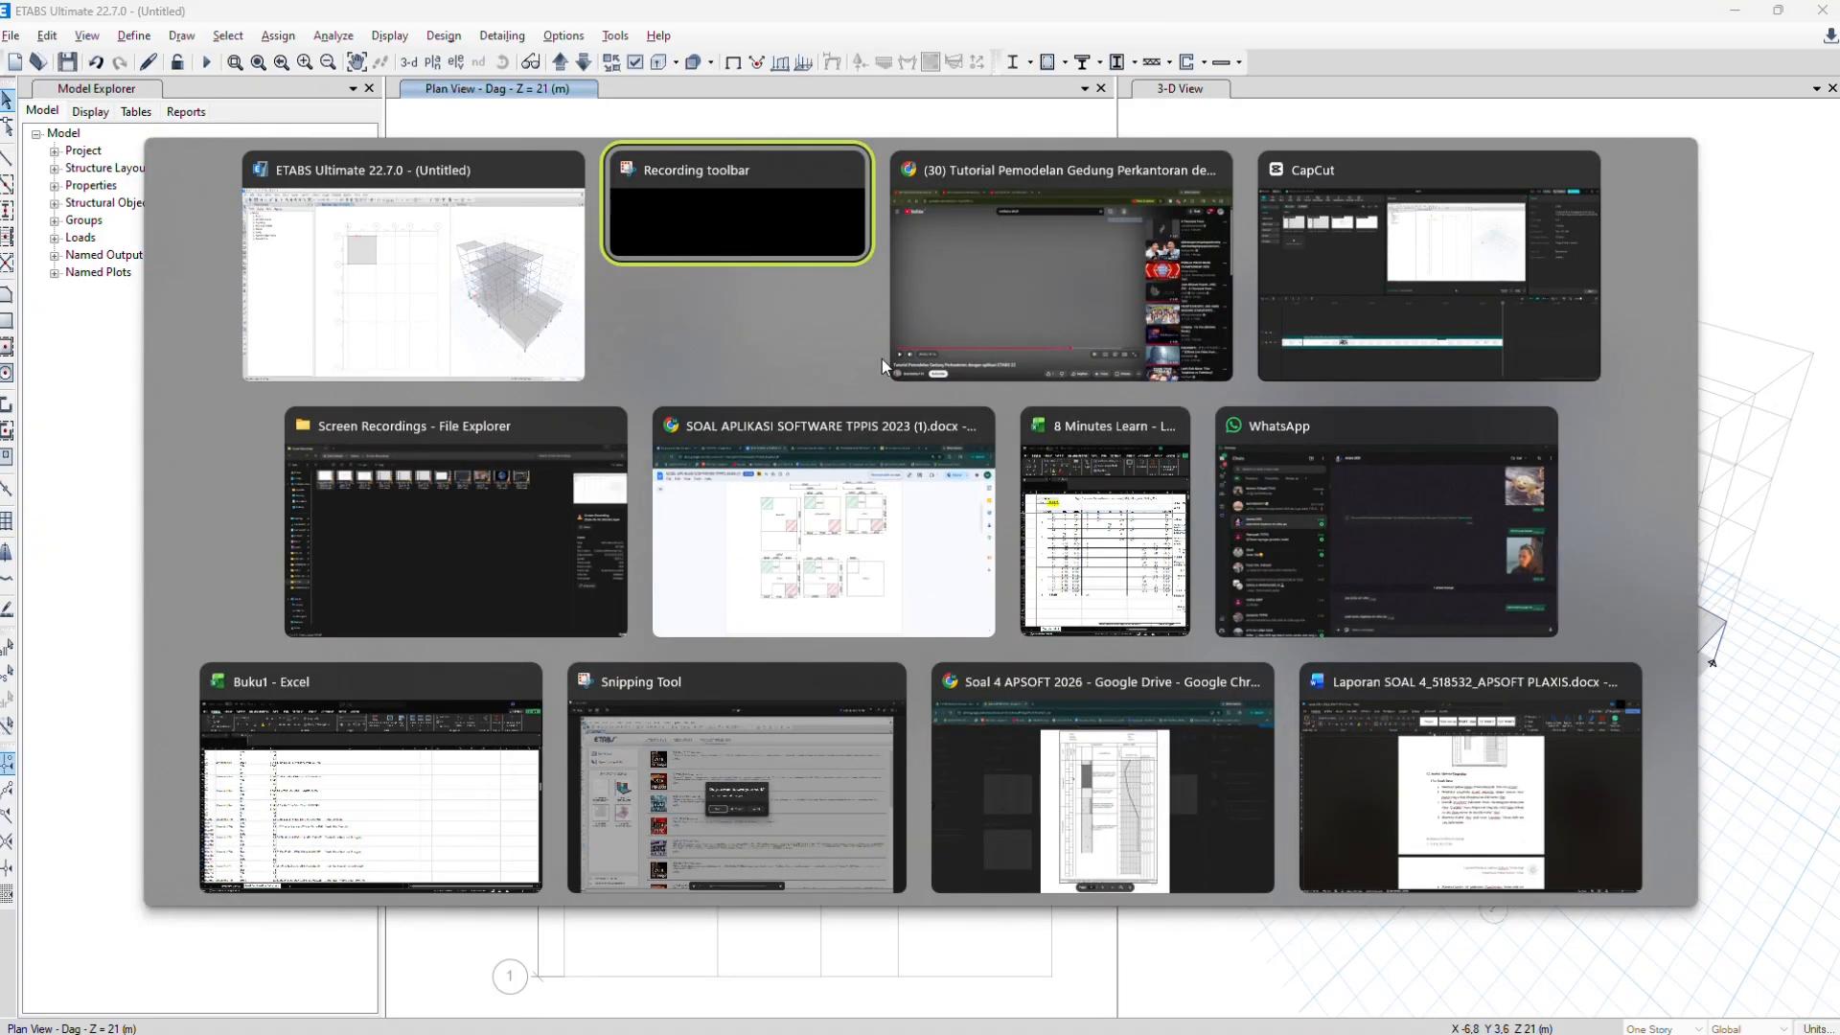
left_click(820, 525)
left_click(1151, 29)
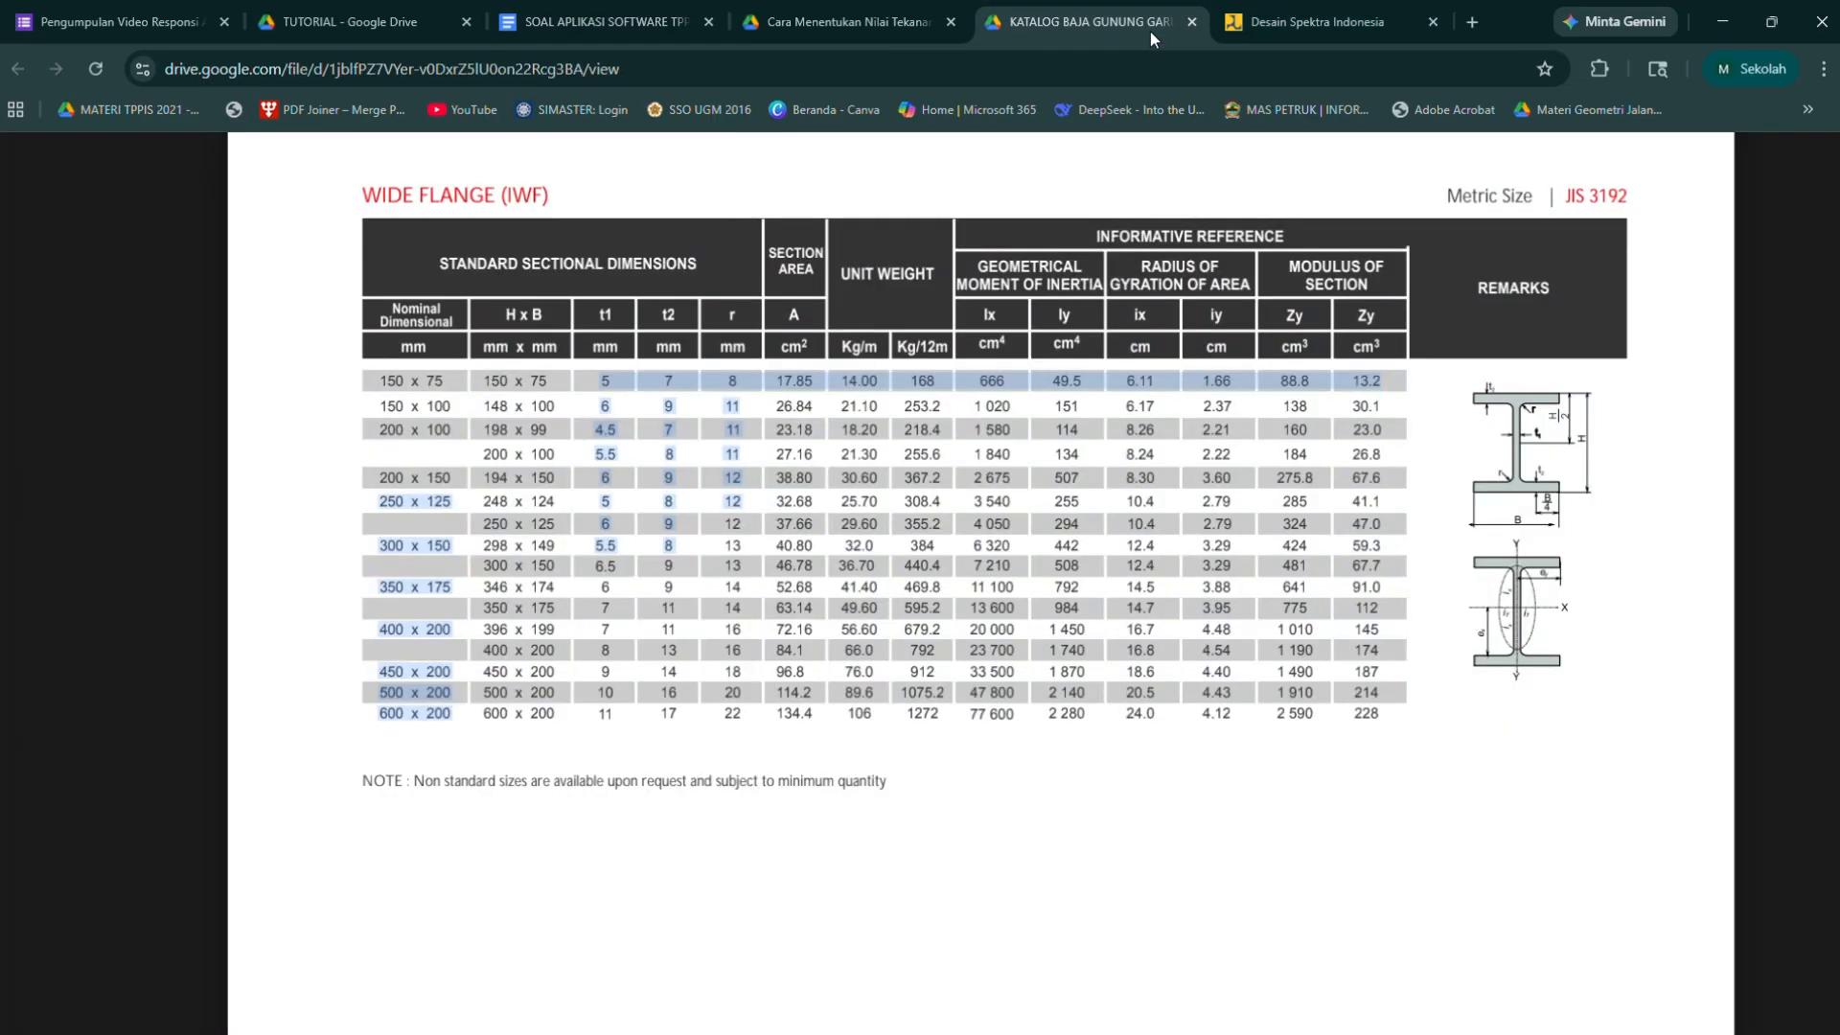
left_click(834, 22)
key("alt+Tab")
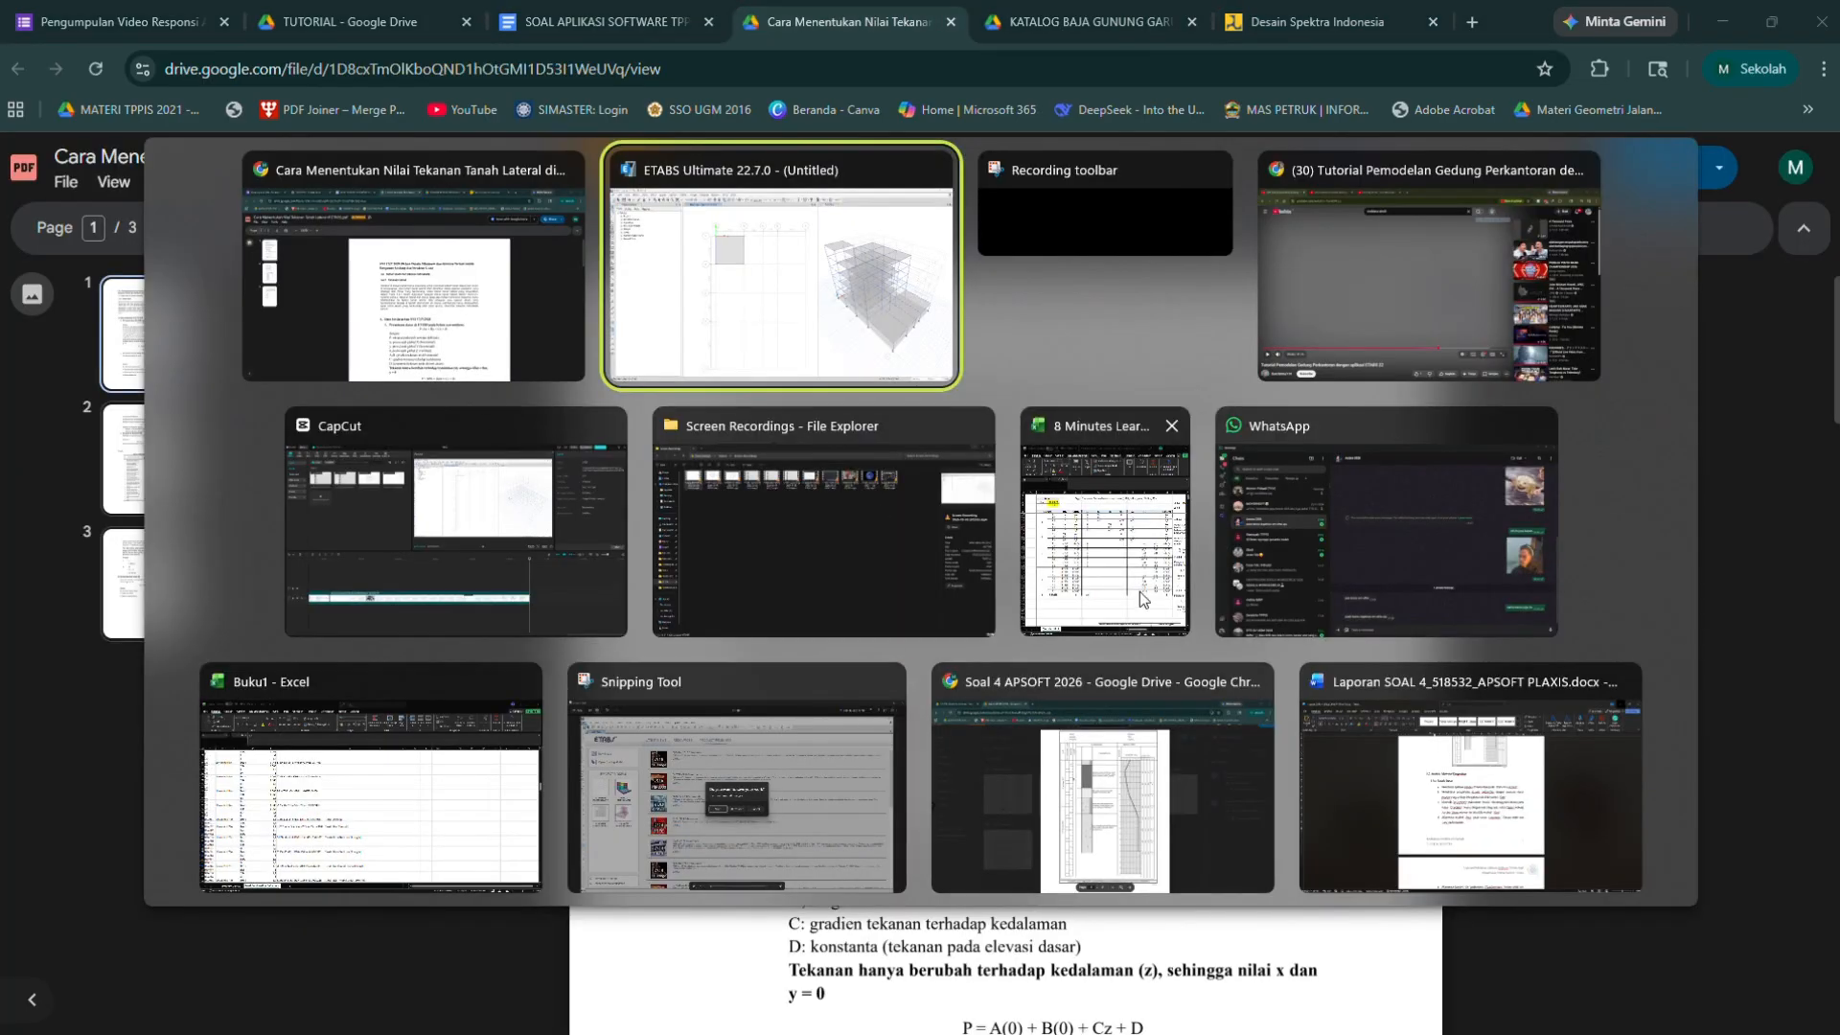
left_click(1143, 599)
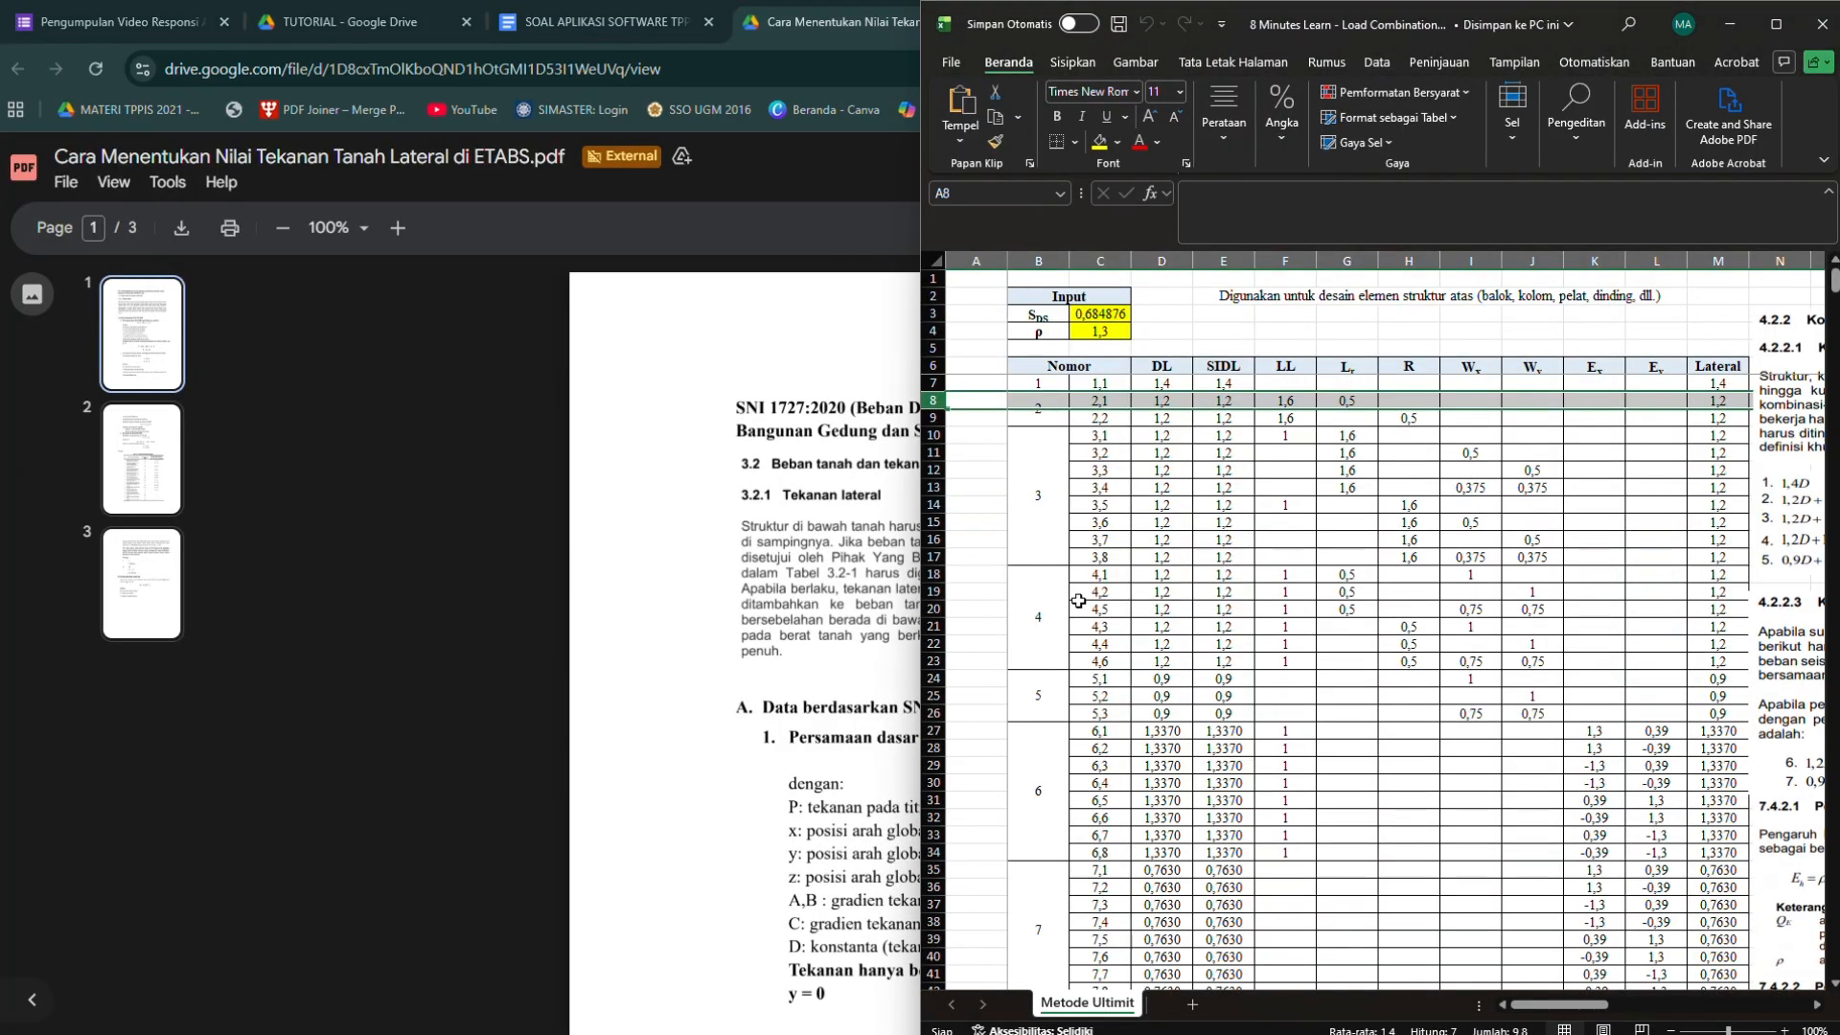
Select the factor rows of combinations 2,1 to 7,4 in the load combination spreadsheet, then switch to ETABS
left_click_drag(1100, 401, 1680, 925)
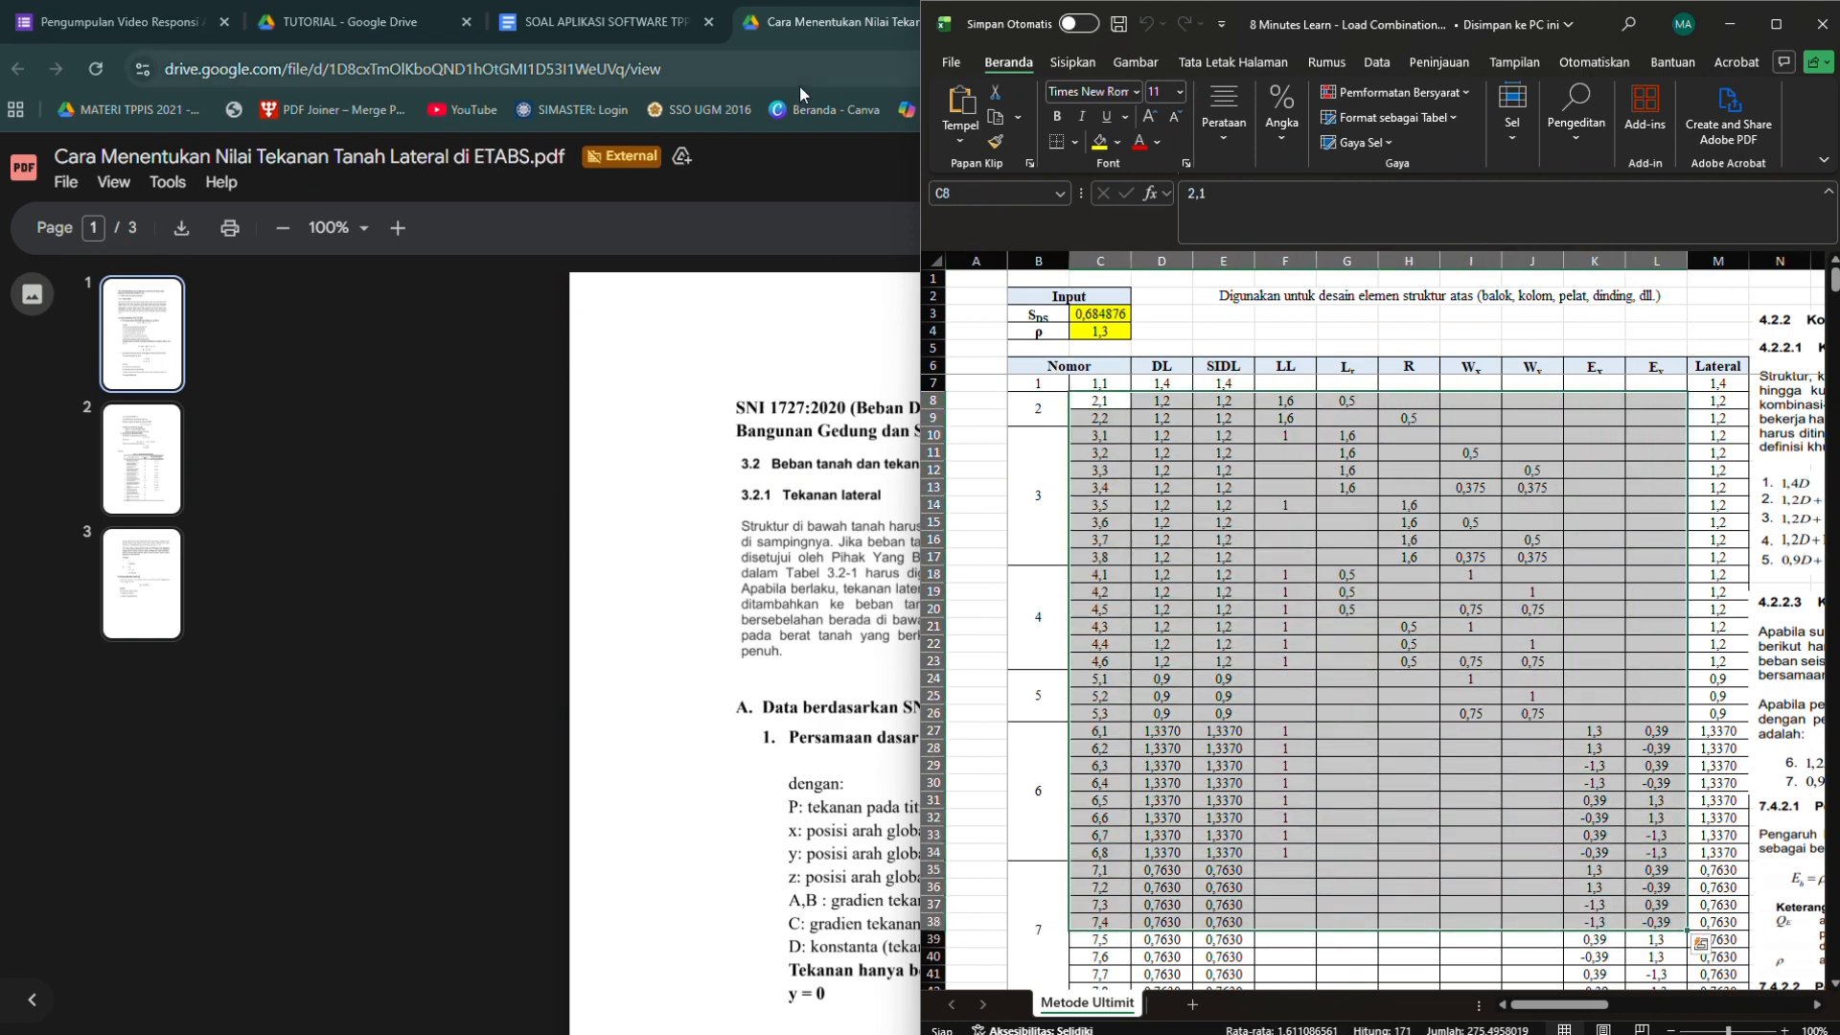
key("alt+Tab")
key("alt+Tab")
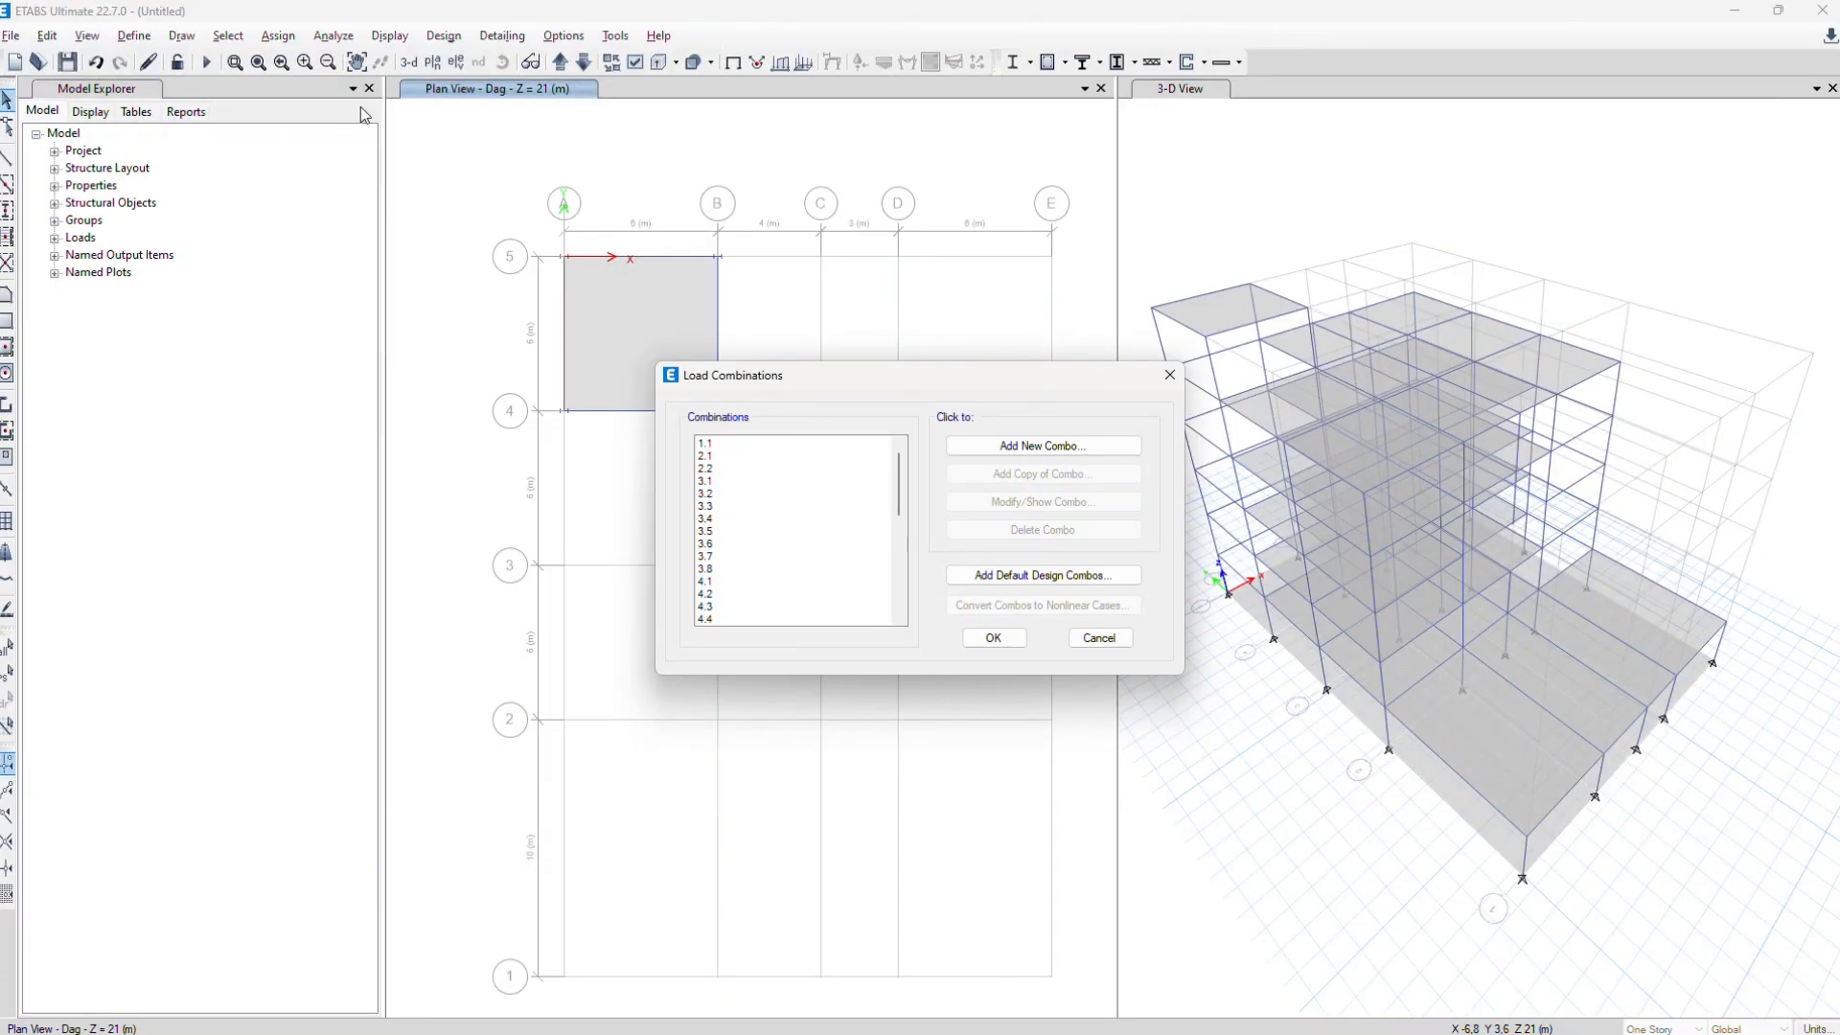
Review the load cases and scale factors of load combination 3.1, then close the load combination definitions
left_click(762, 481)
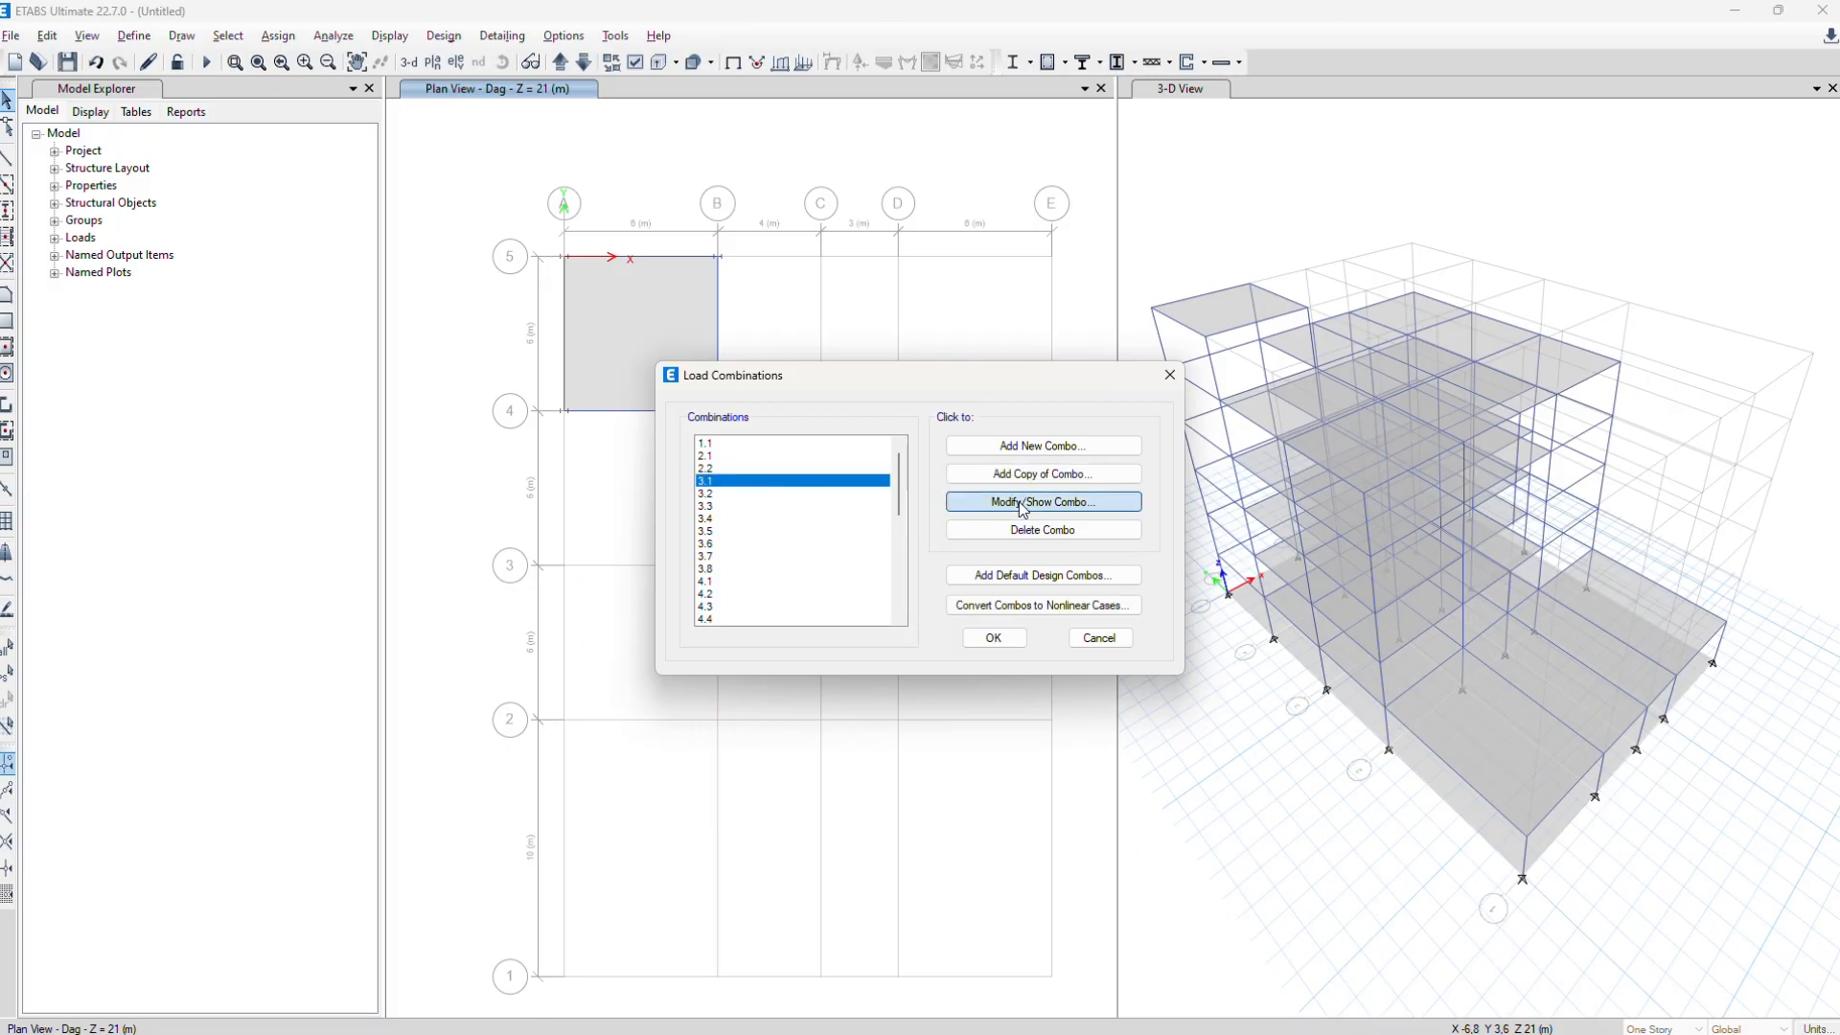
left_click(1023, 502)
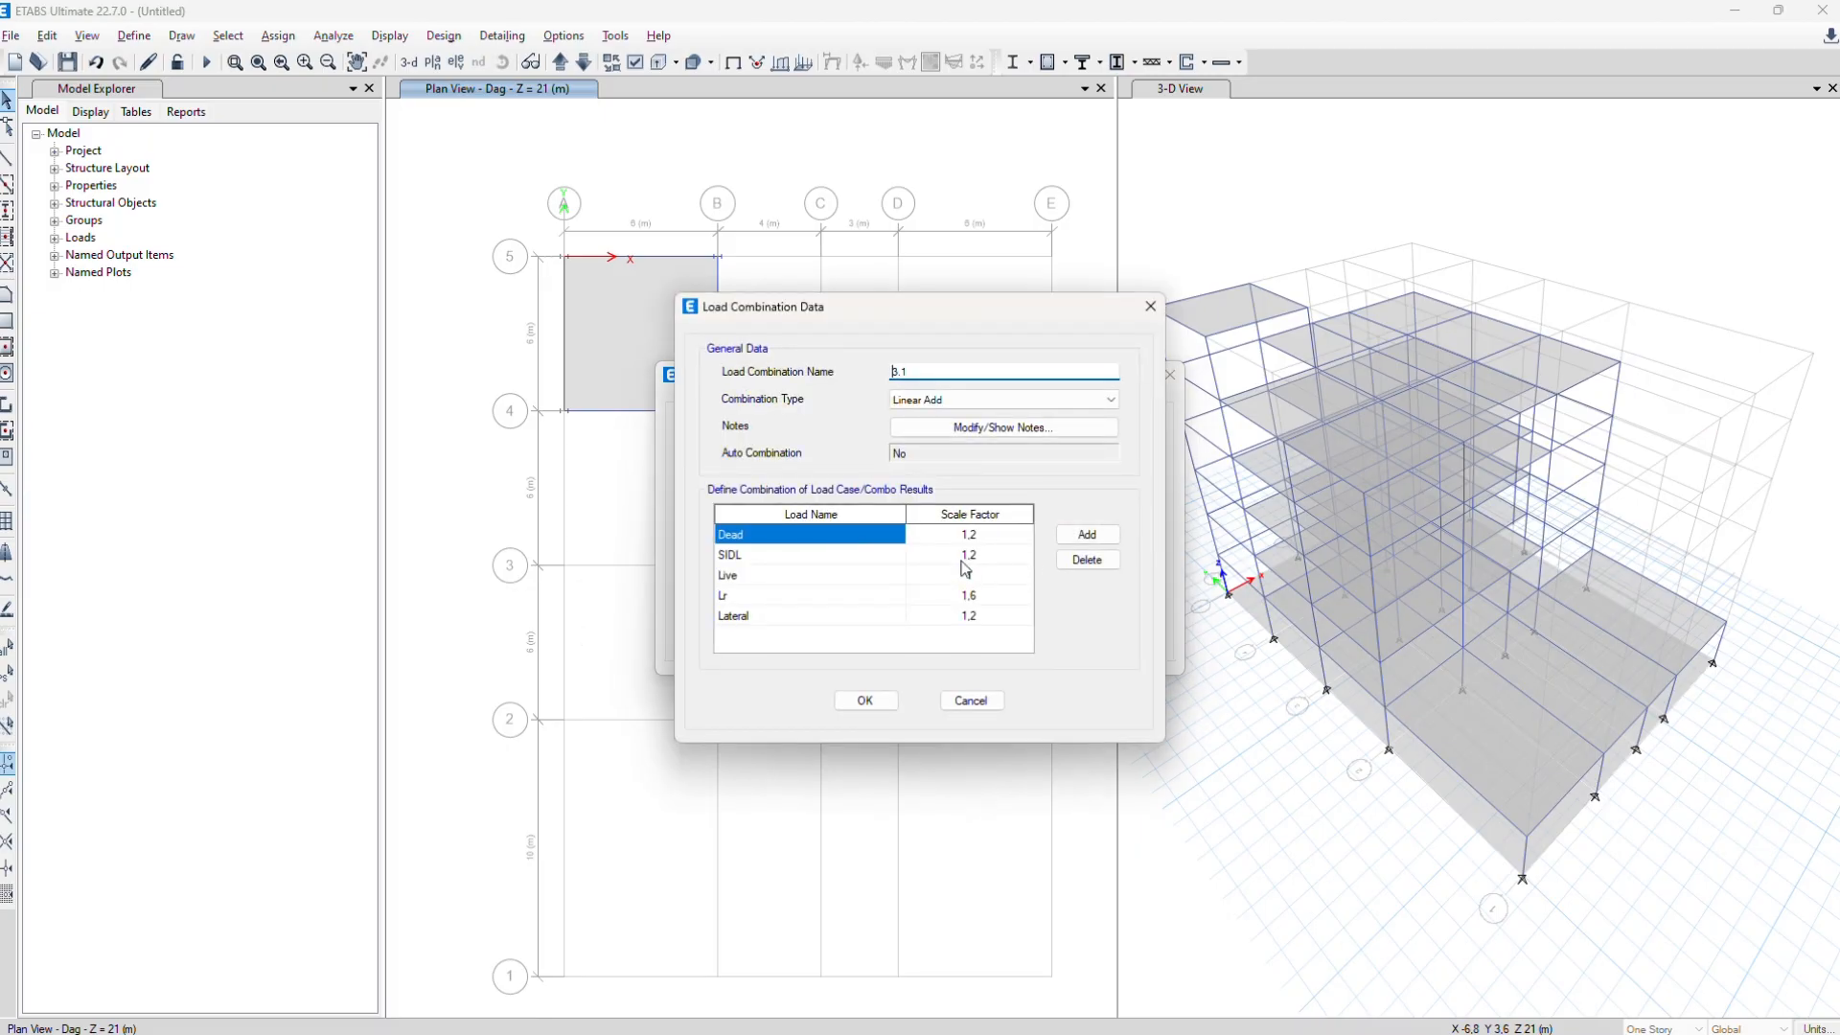
left_click(780, 534)
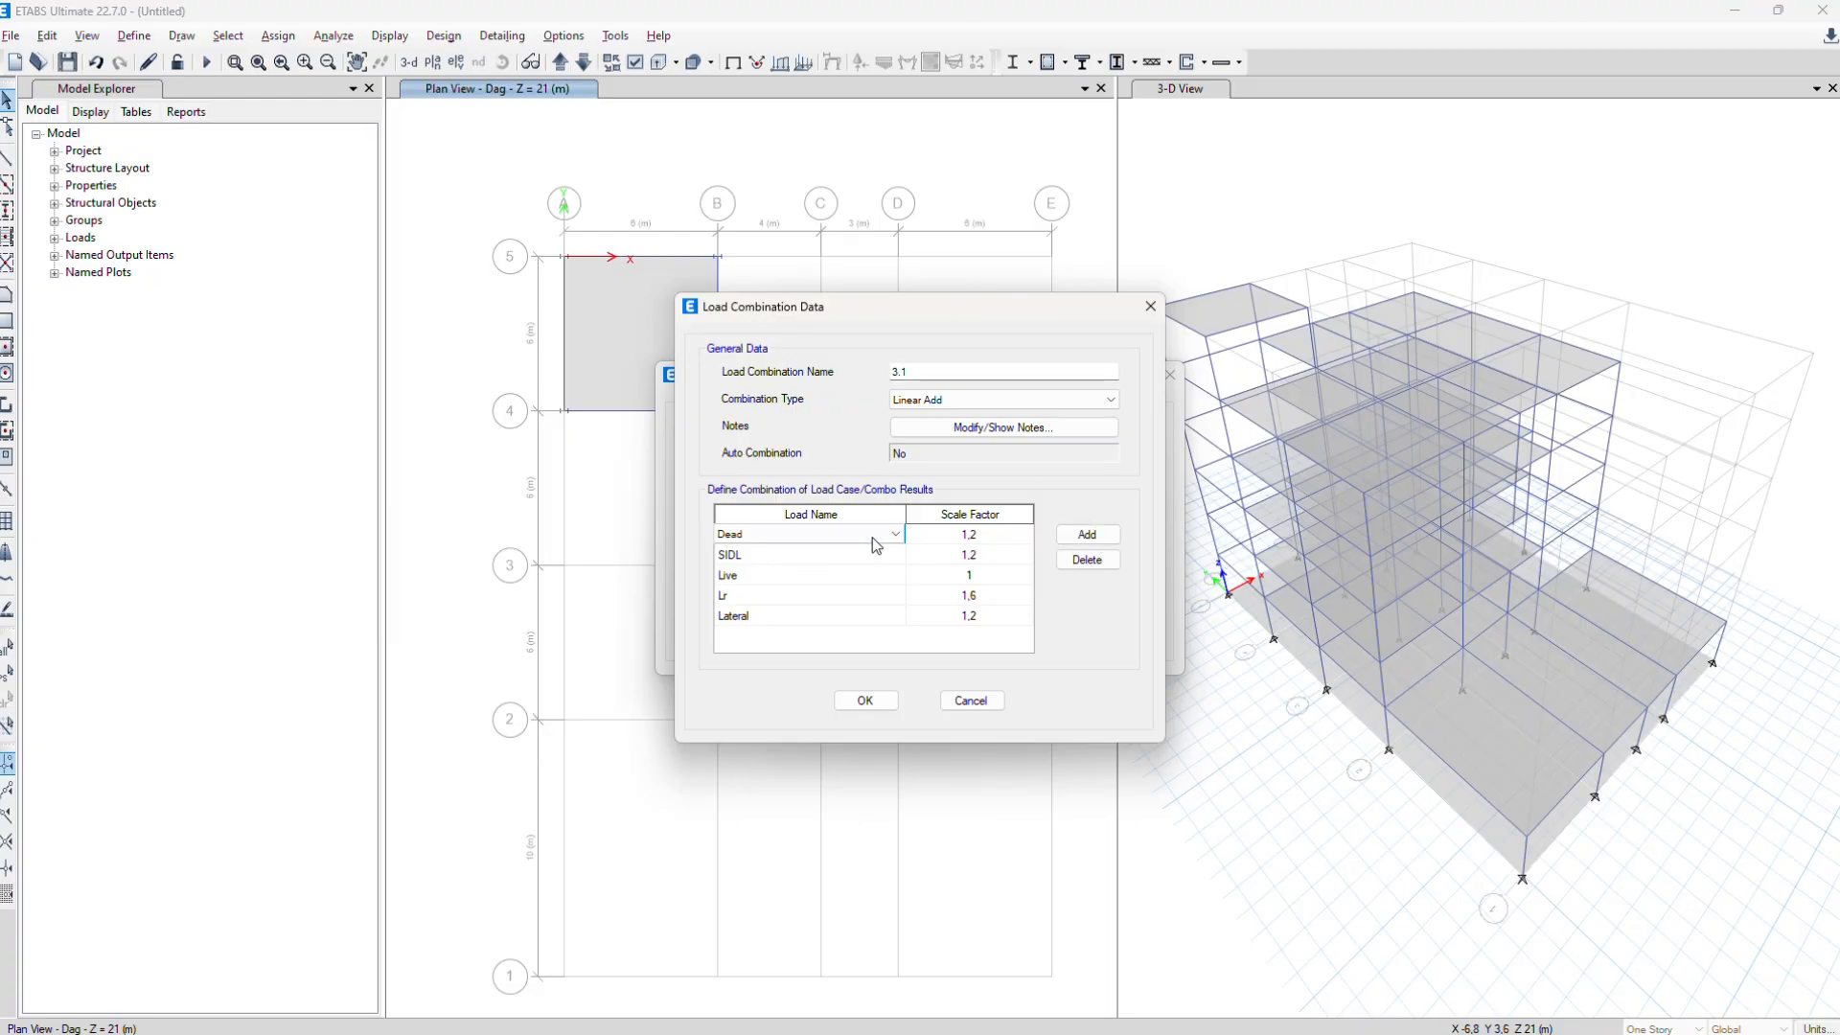
left_click(865, 700)
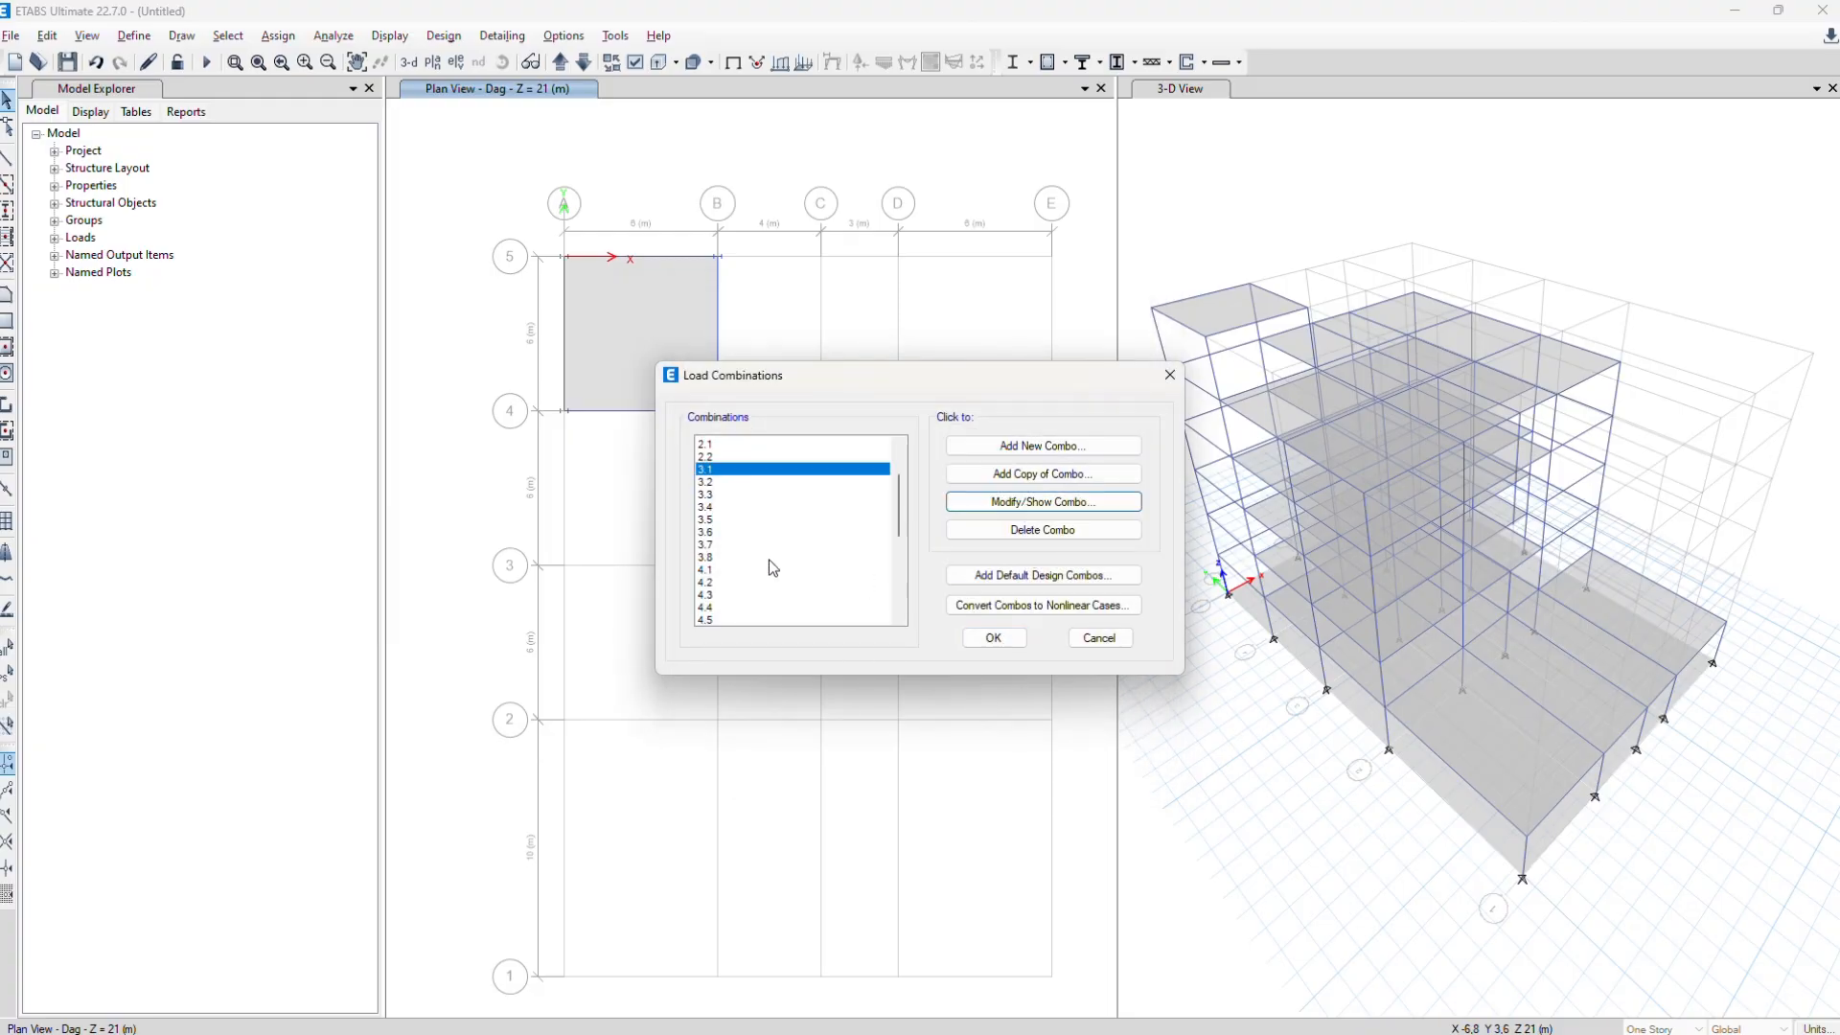
left_click(991, 638)
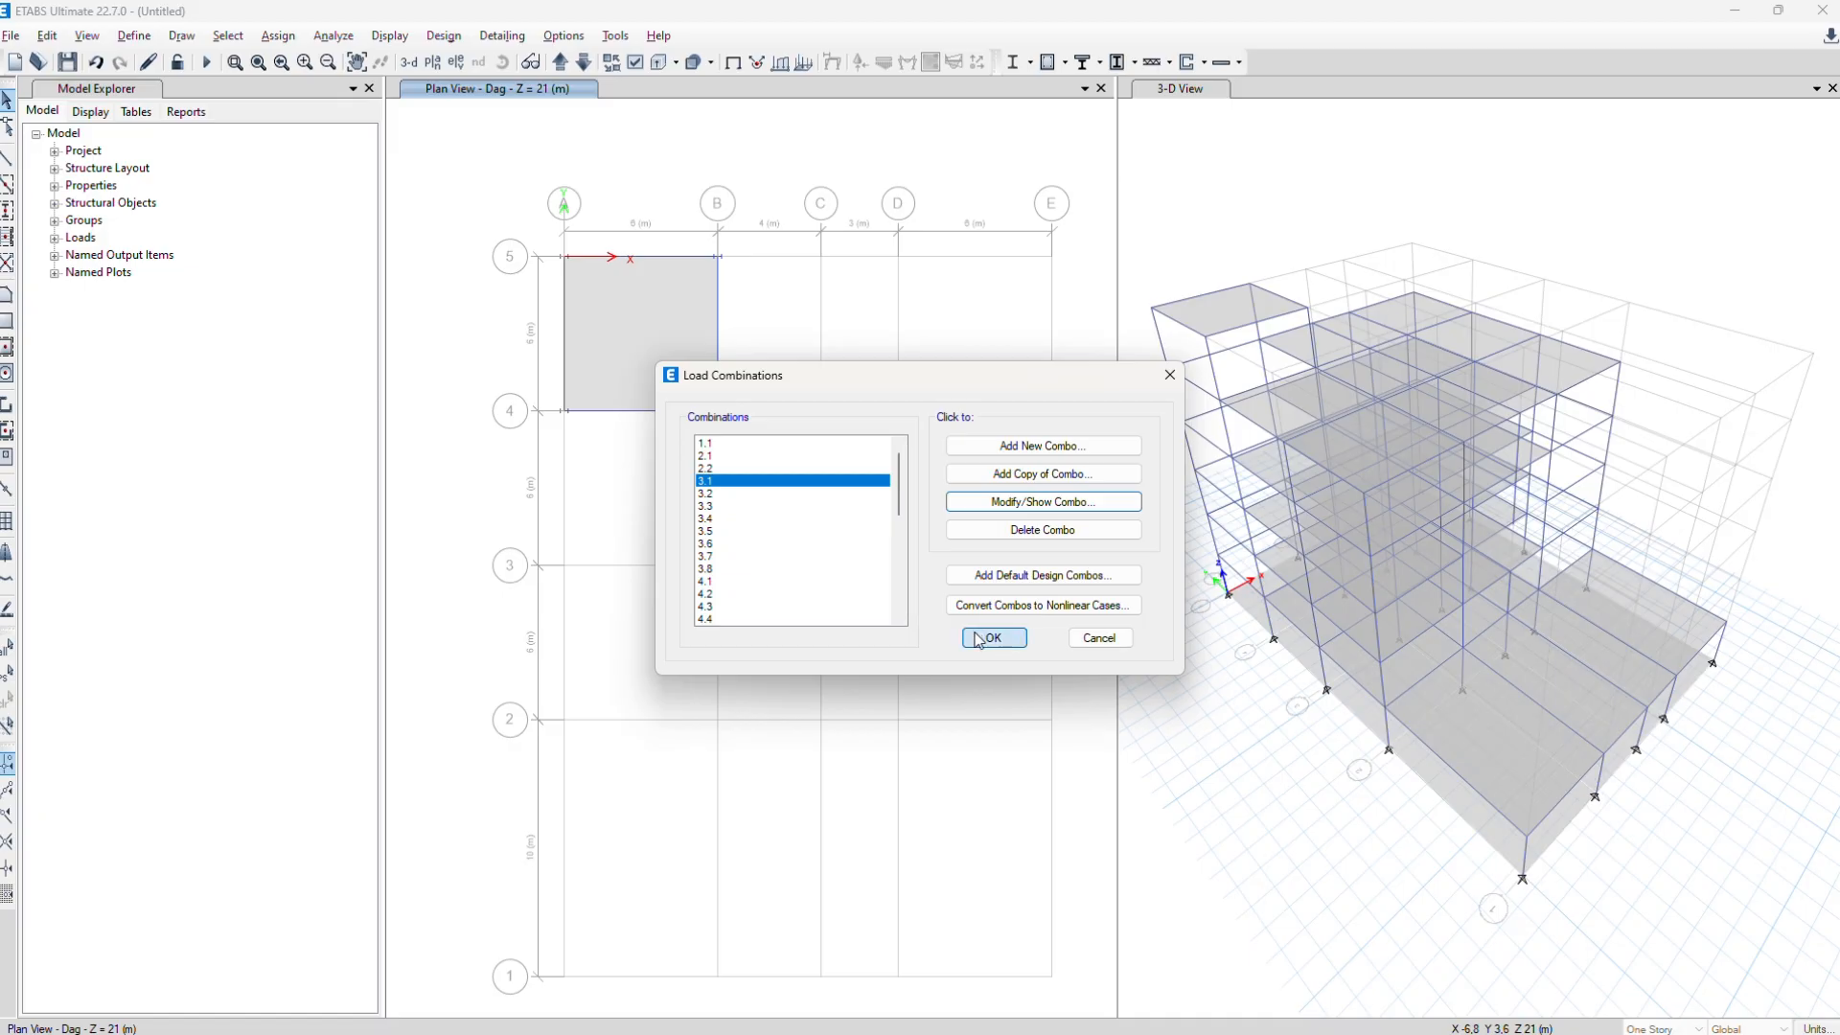
Start a new mass source named Ms that uses only specified load patterns, excluding element self mass and additional mass
left_click(135, 36)
left_click(230, 381)
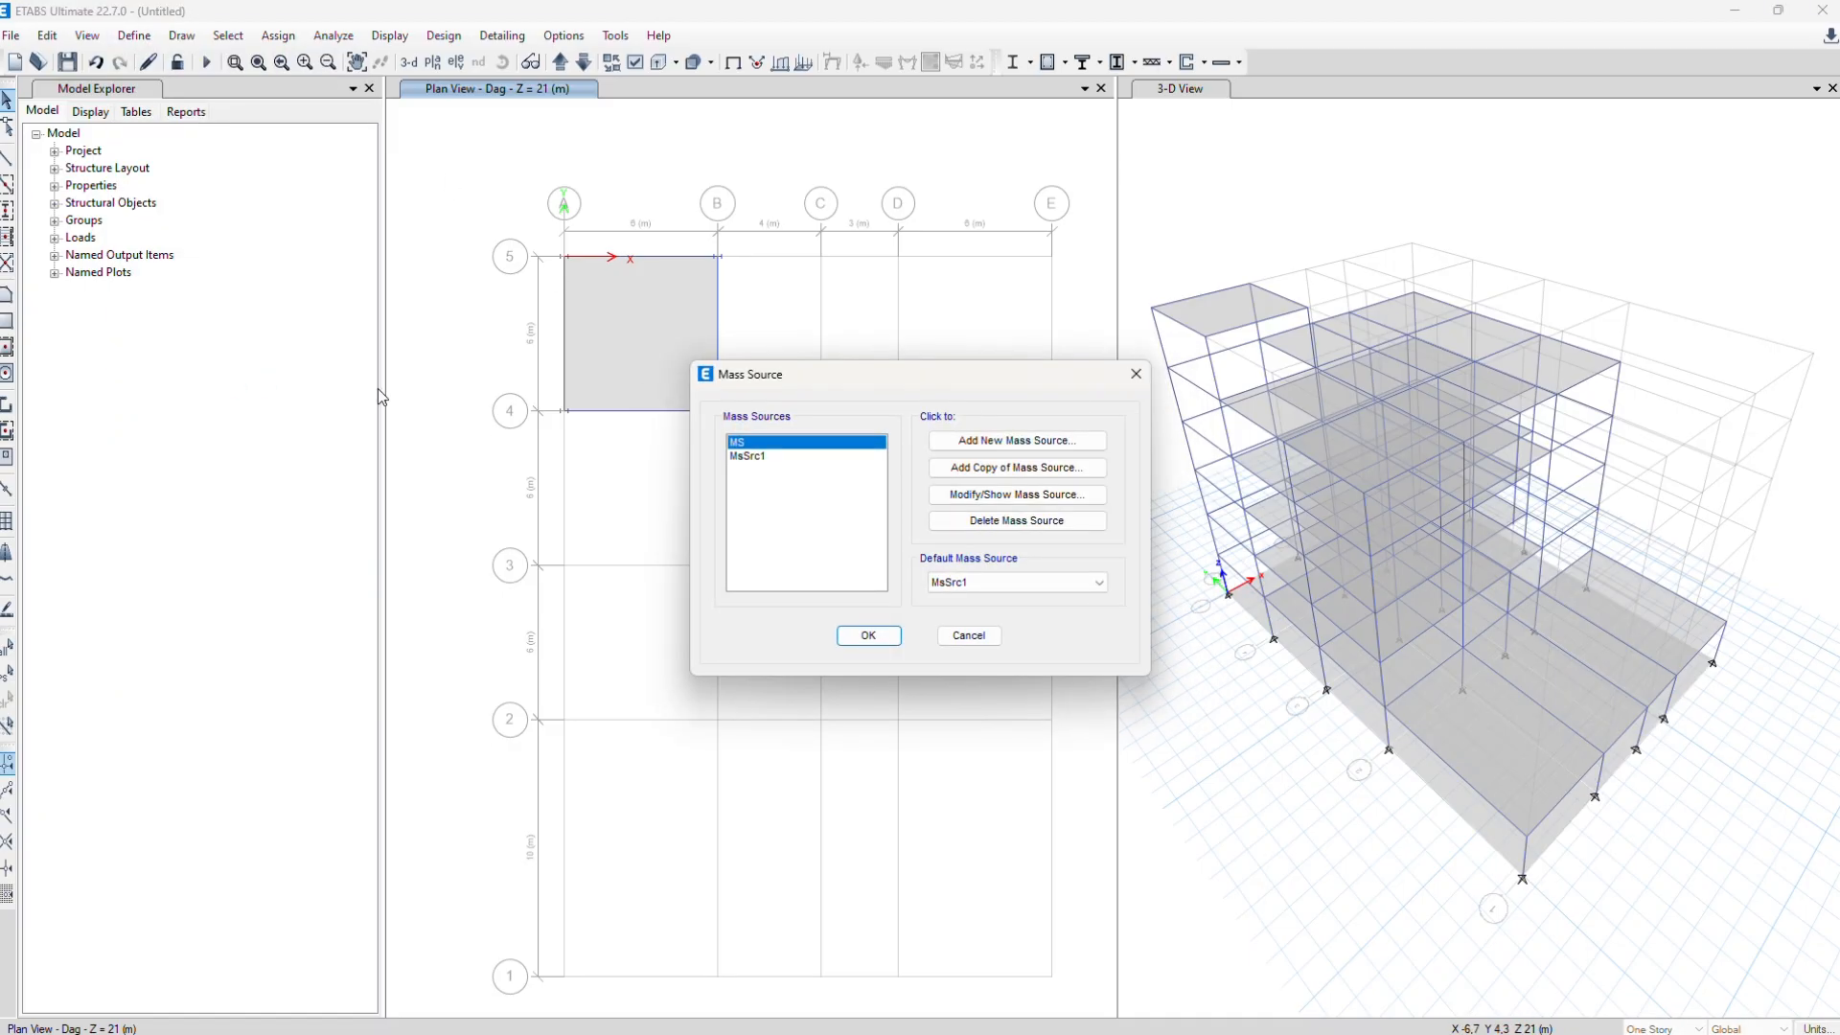
left_click(766, 457)
left_click(767, 444)
left_click(768, 456)
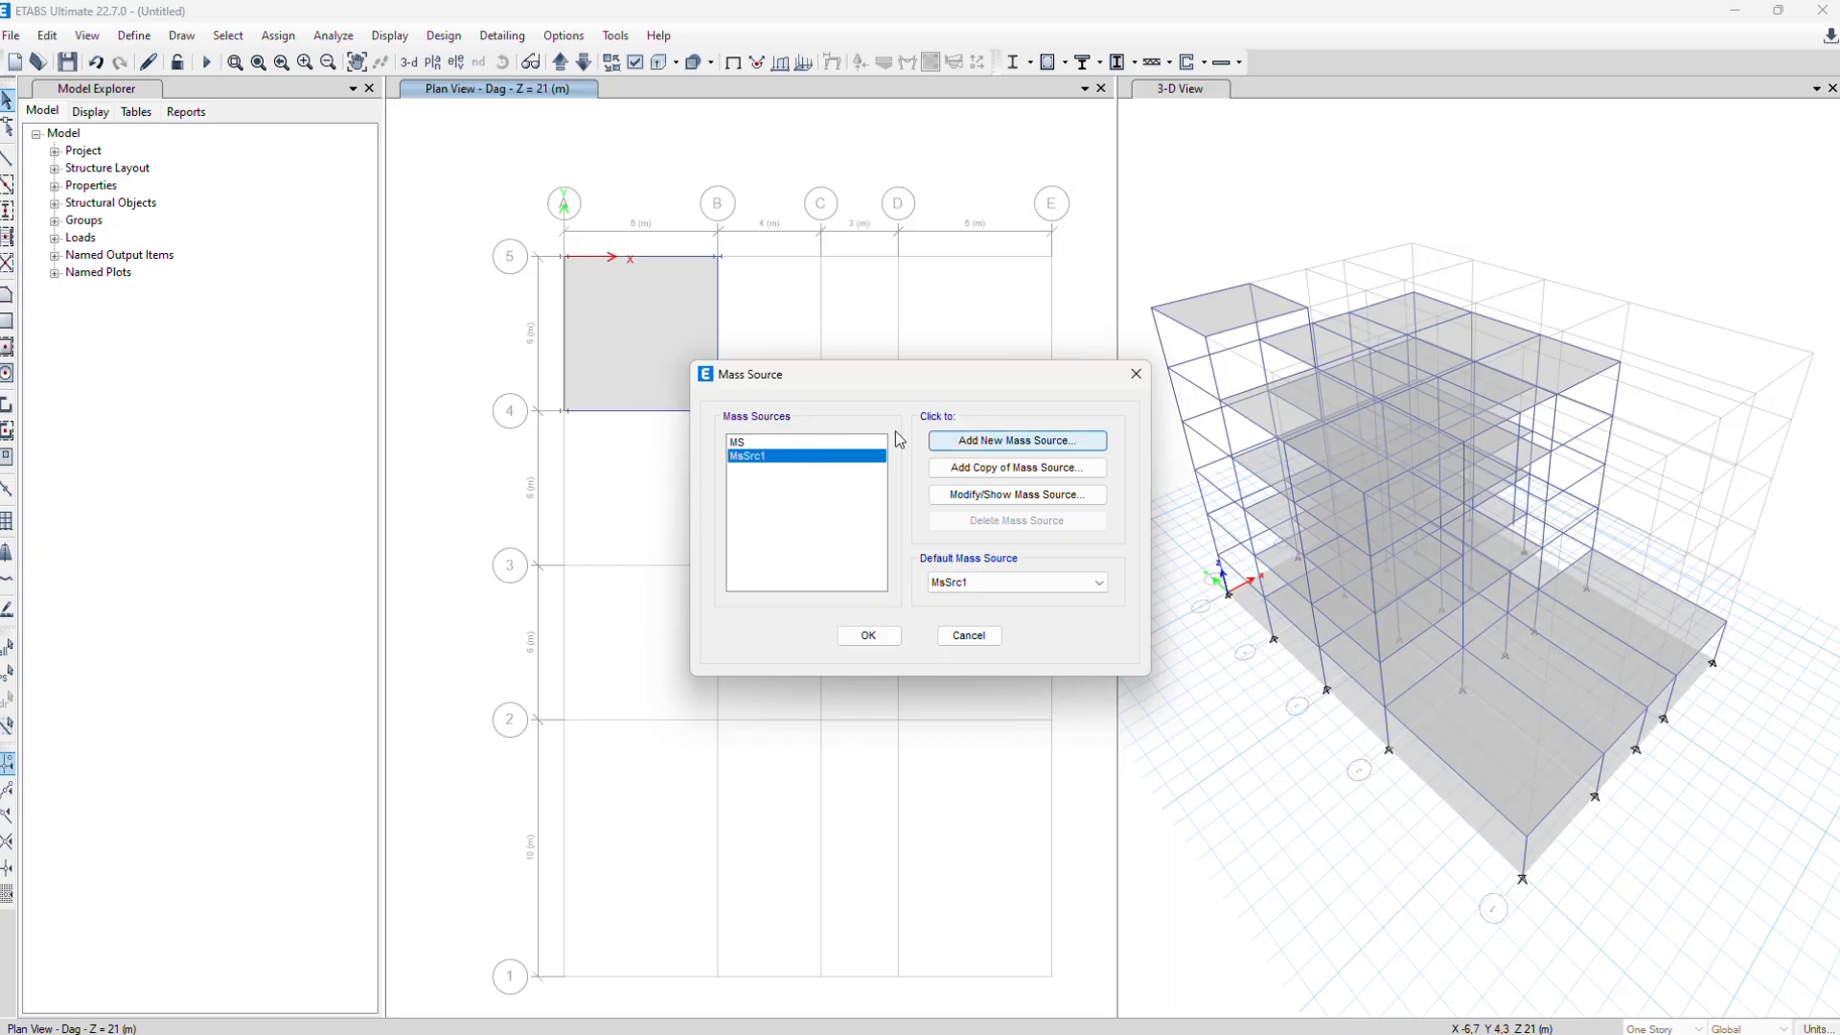
left_click(954, 441)
left_click_drag(738, 400, 674, 396)
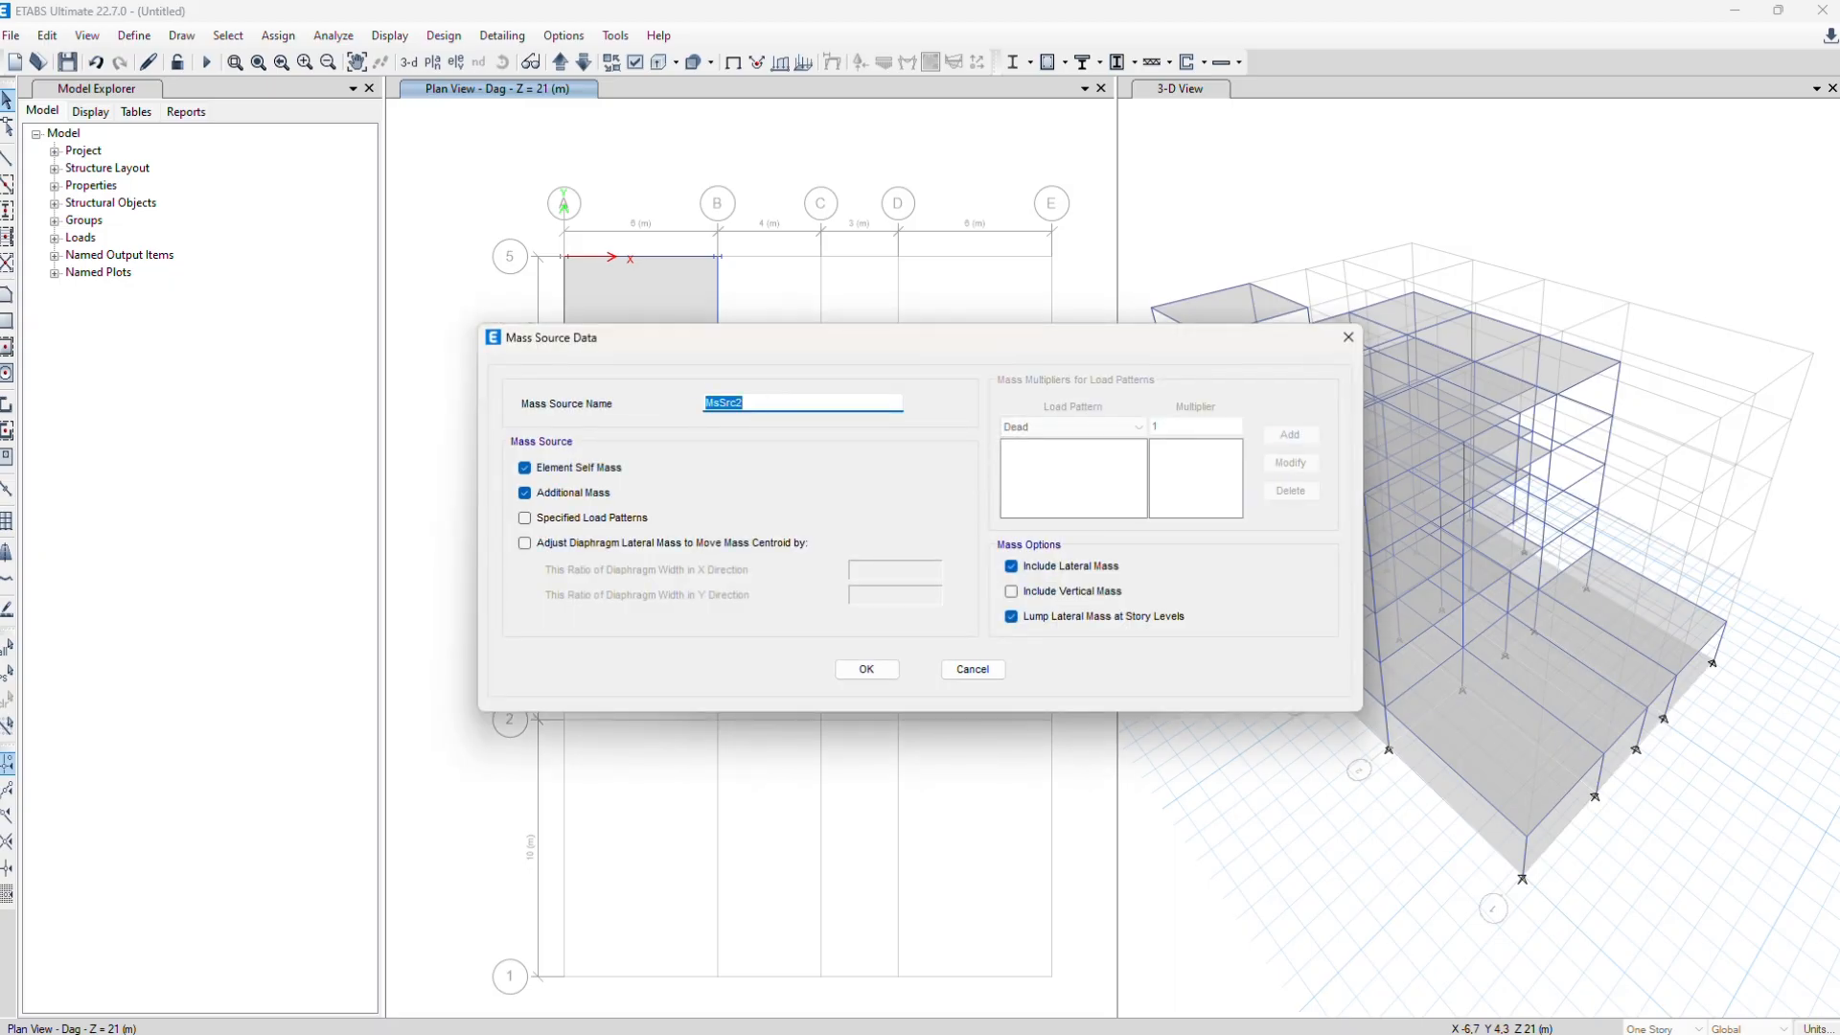
type("Ms")
left_click(526, 468)
left_click(525, 493)
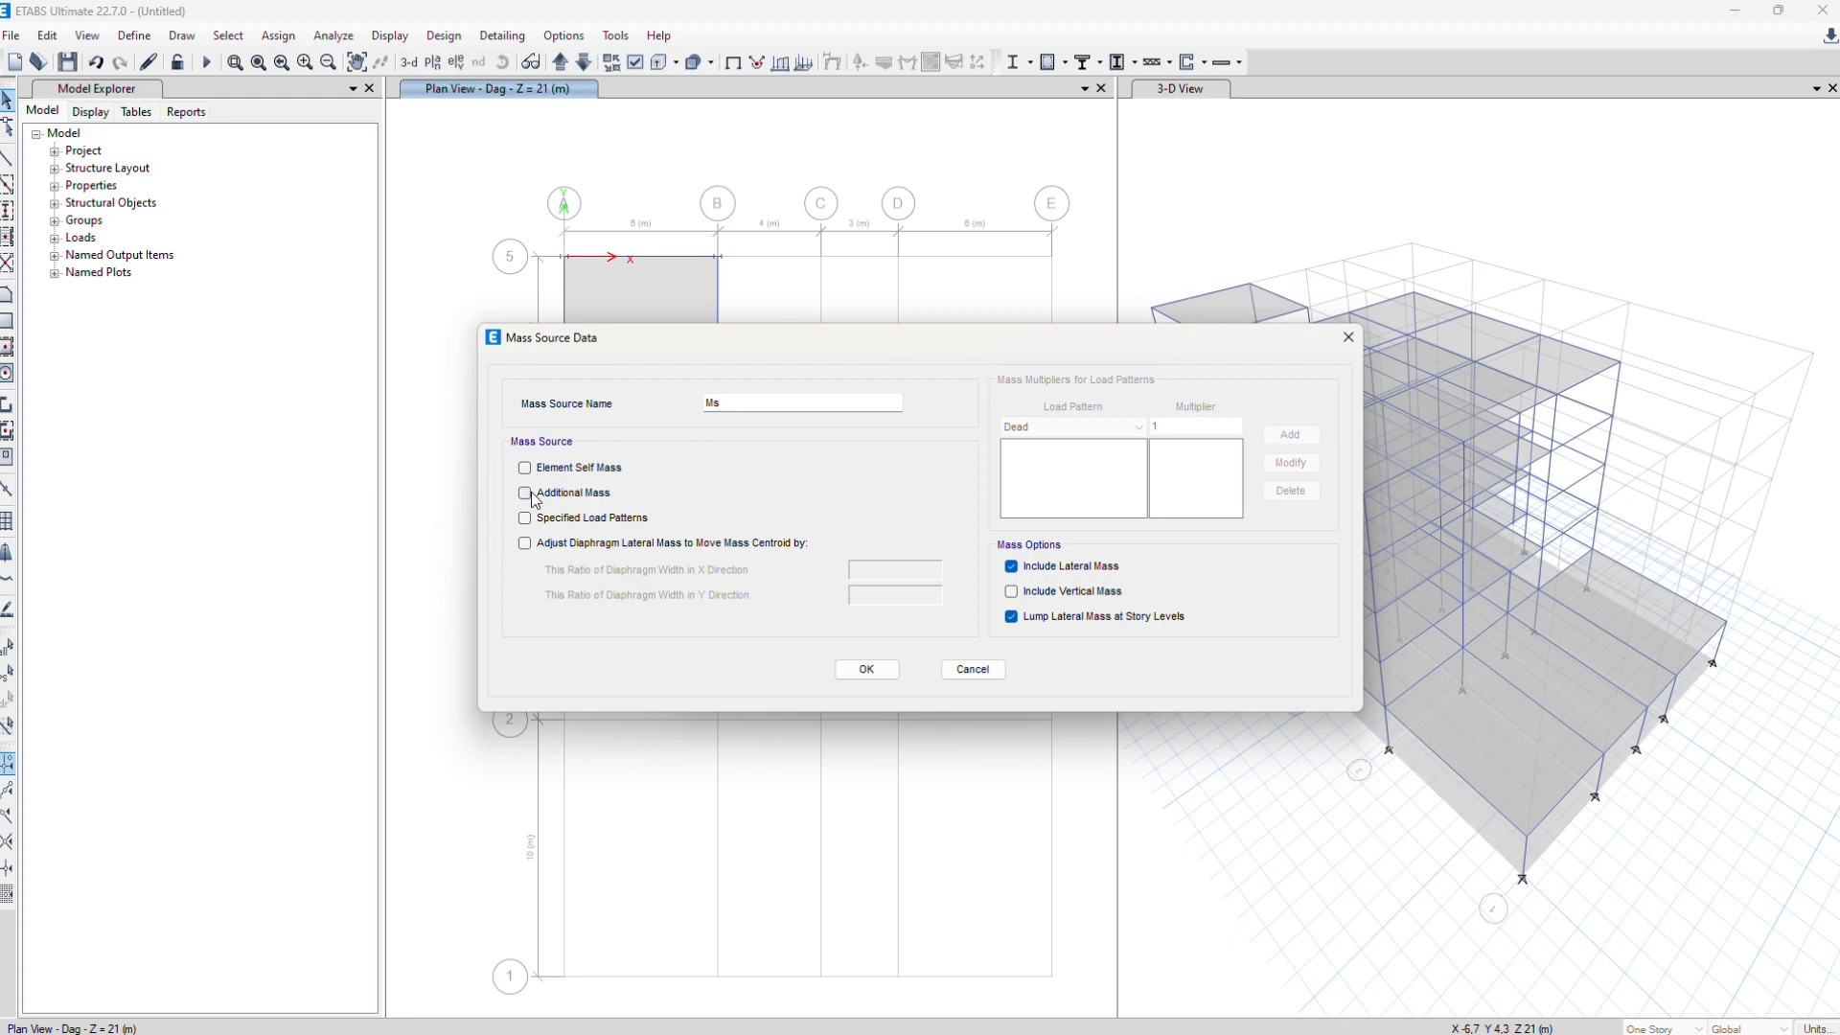
left_click(525, 517)
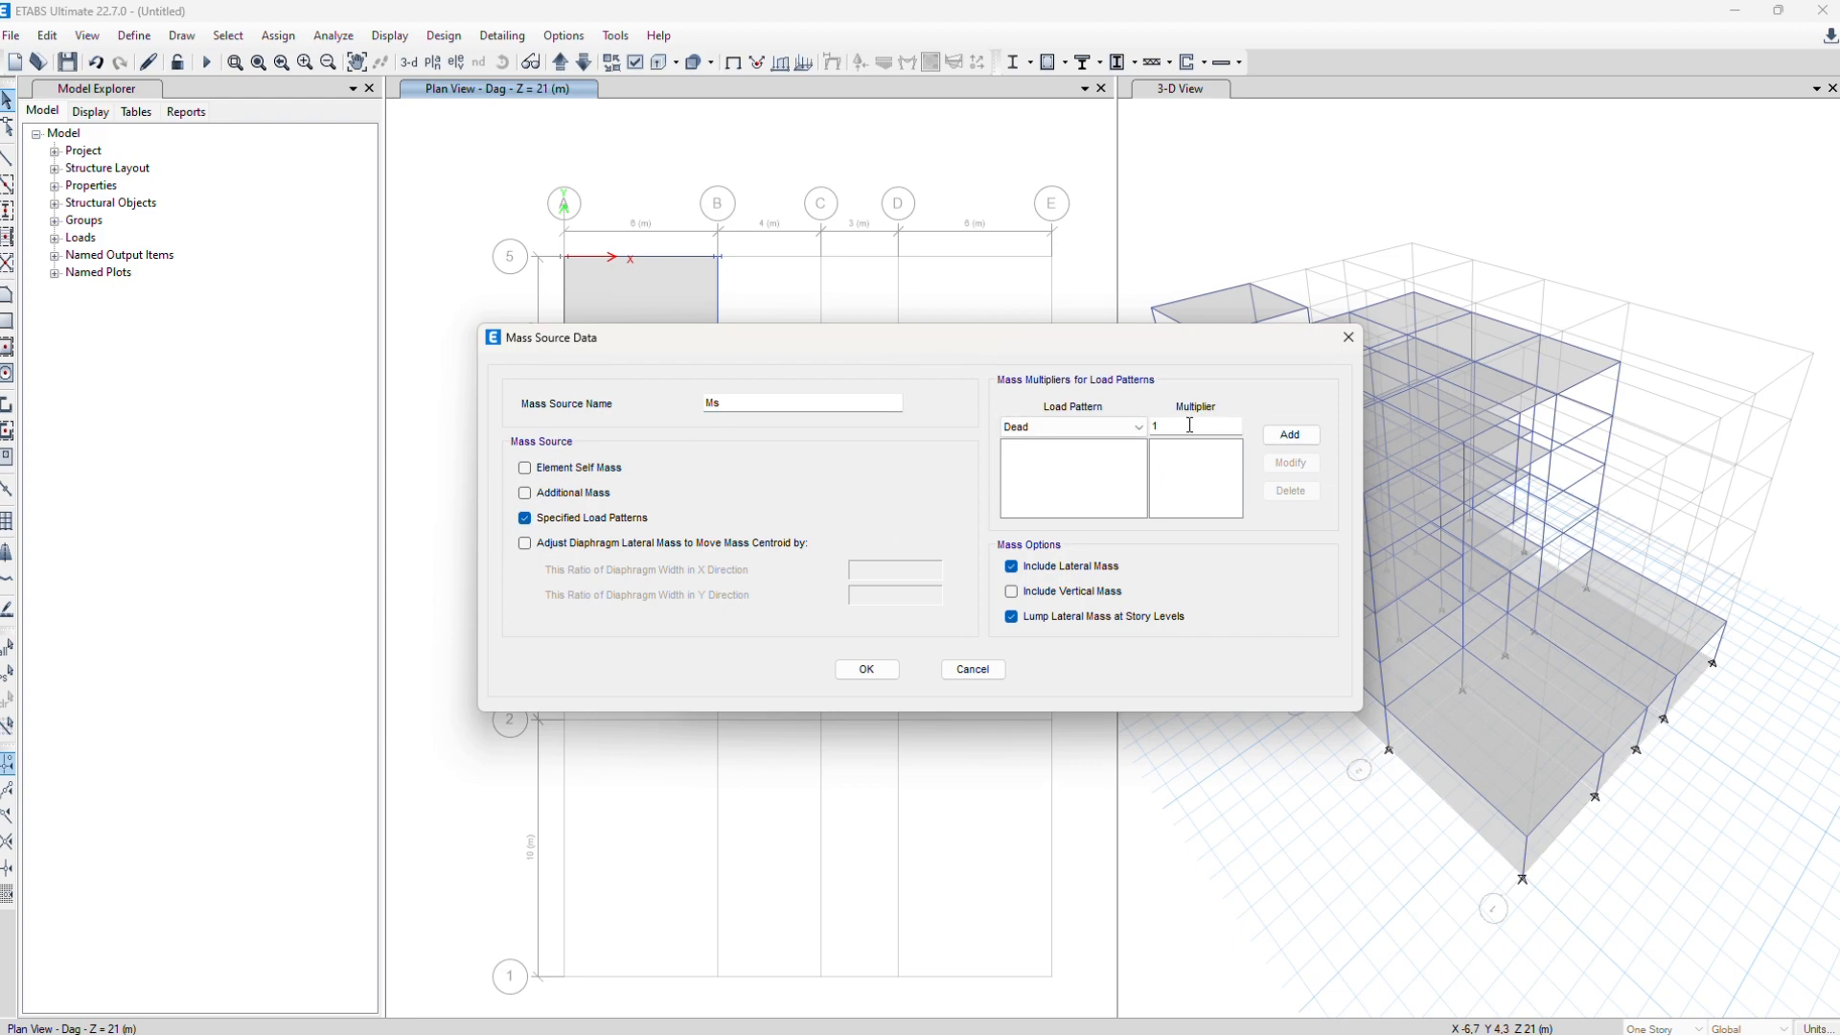
Add the mass multipliers 1 for the Dead load pattern and 0,25 for the Live load pattern
left_click(1290, 435)
left_click(1084, 427)
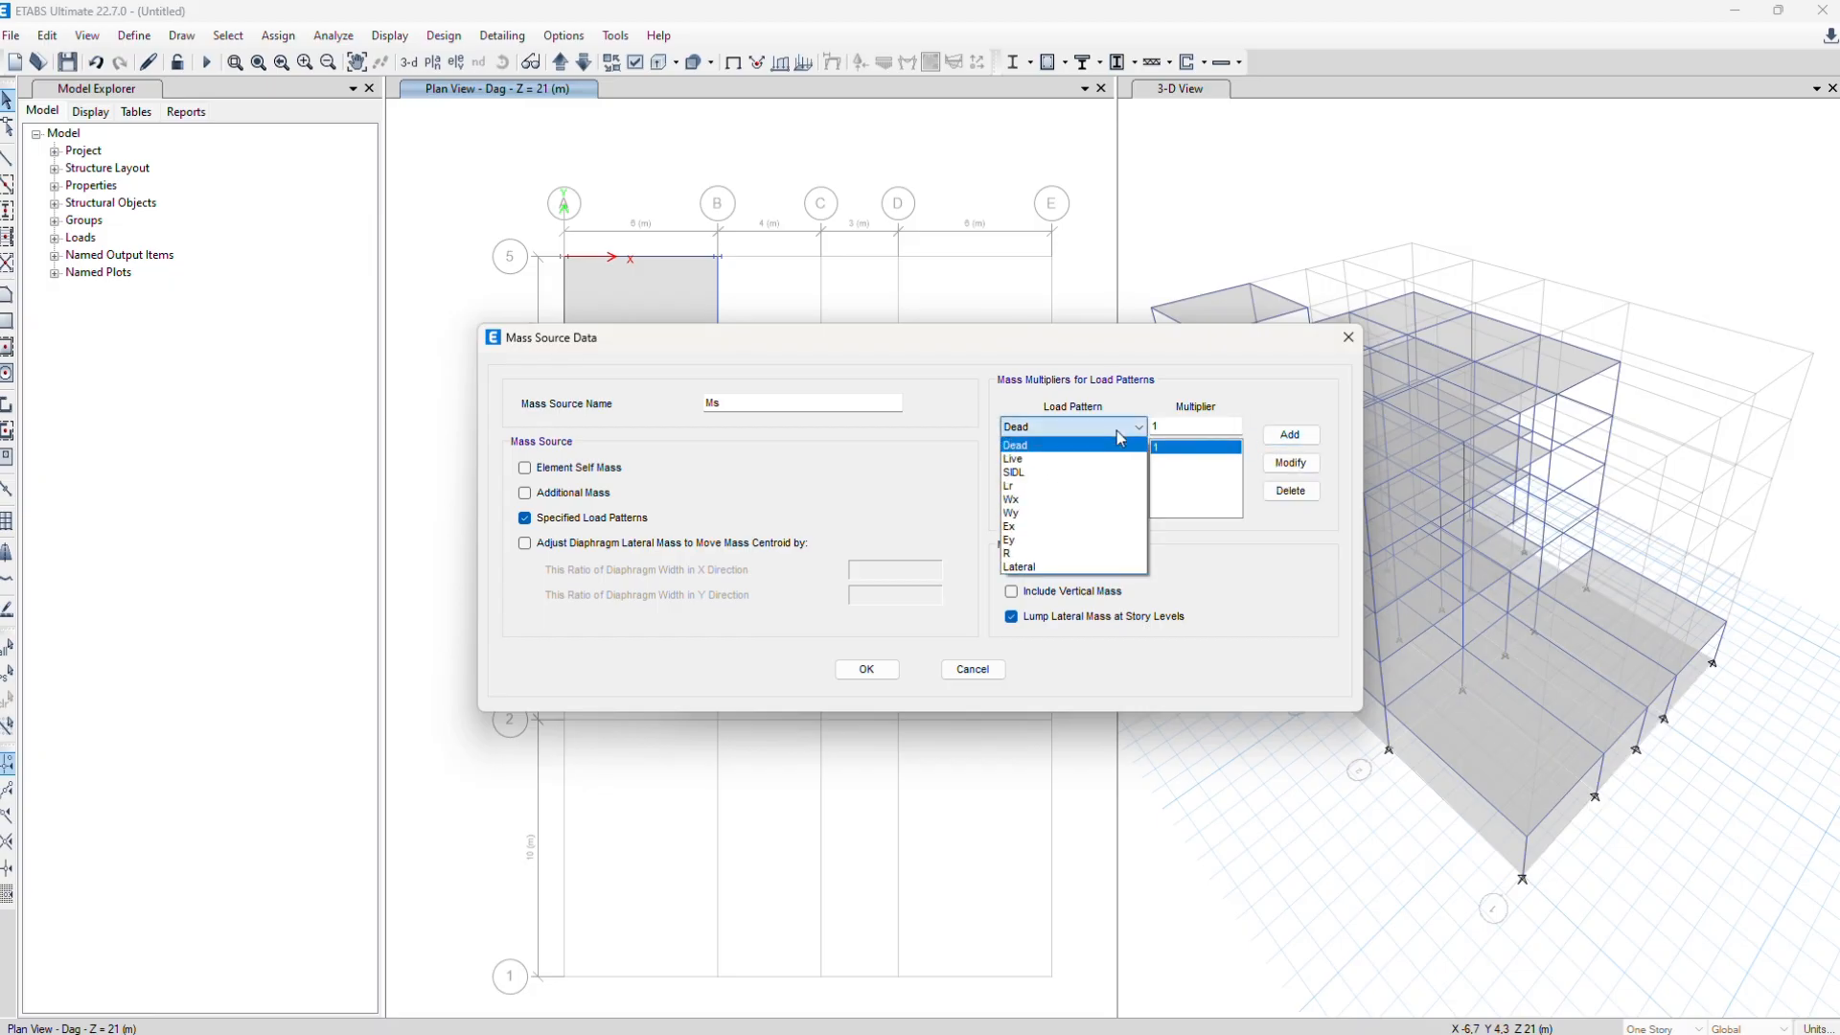
left_click(1077, 461)
double_click(1197, 427)
type("0,25")
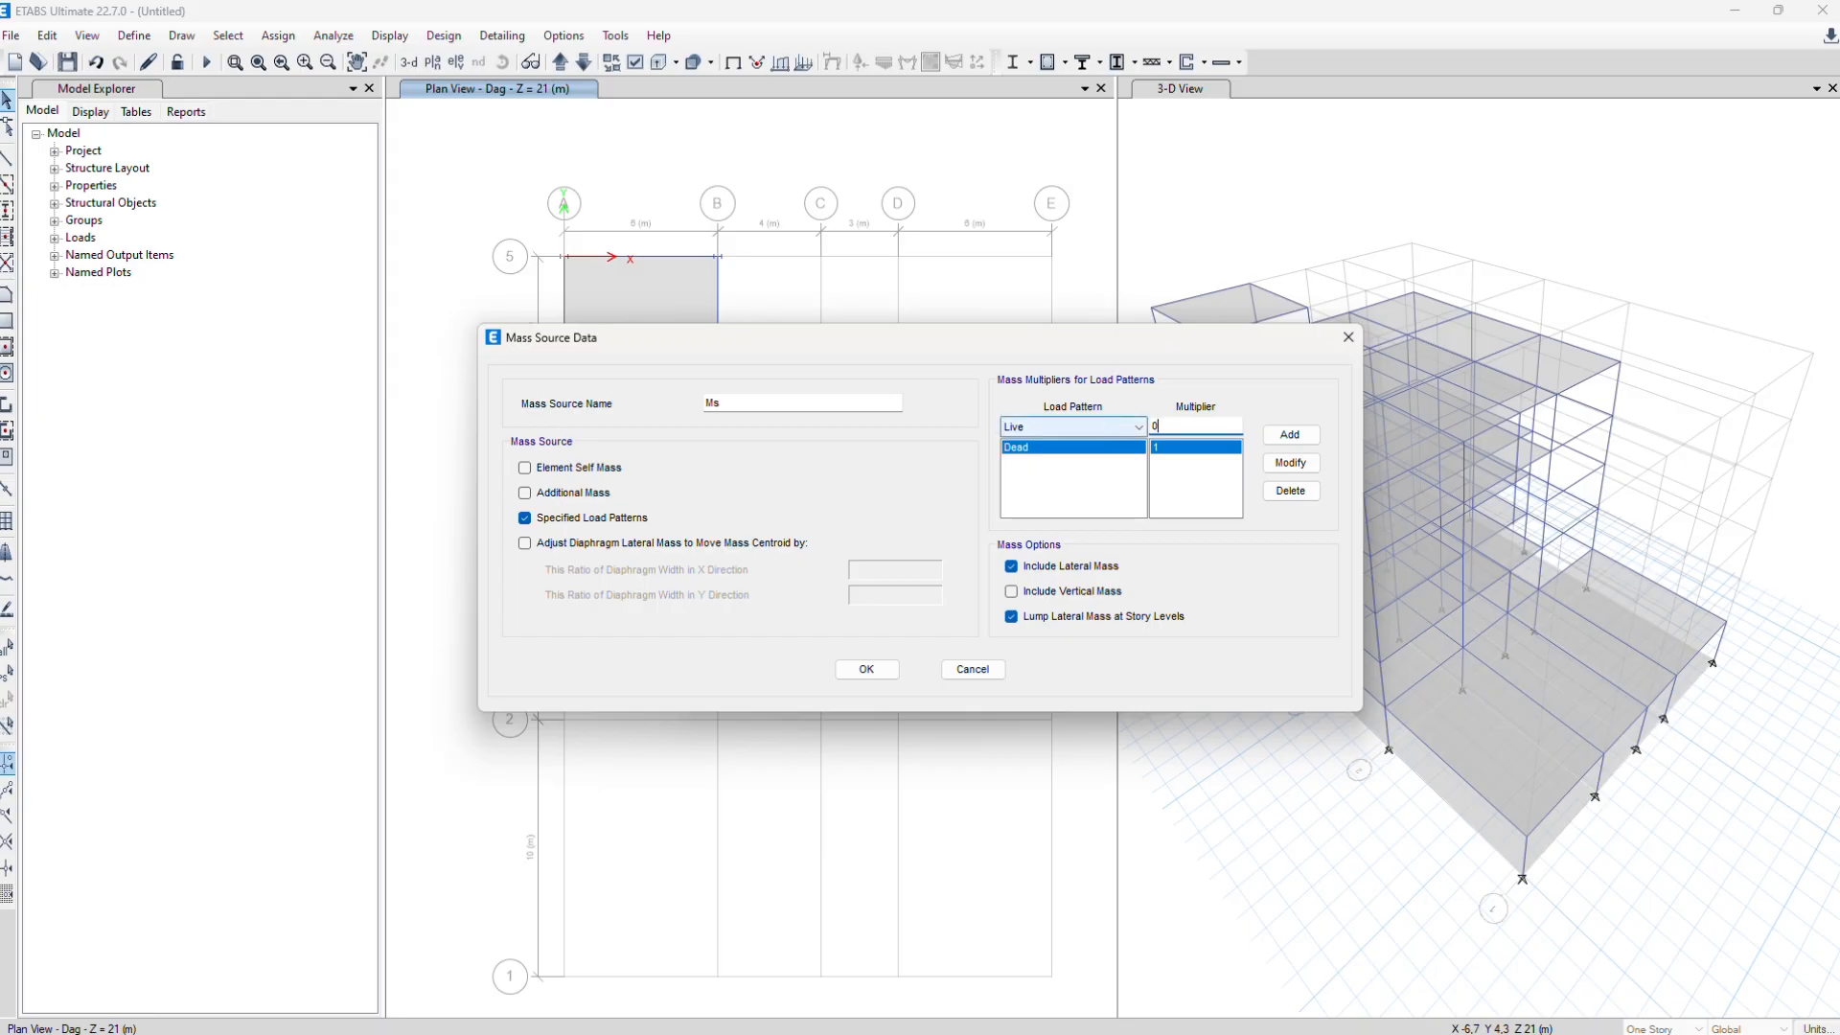
left_click(1290, 434)
Add the SIDL load pattern to the mass source with a multiplier of 1
left_click(1089, 427)
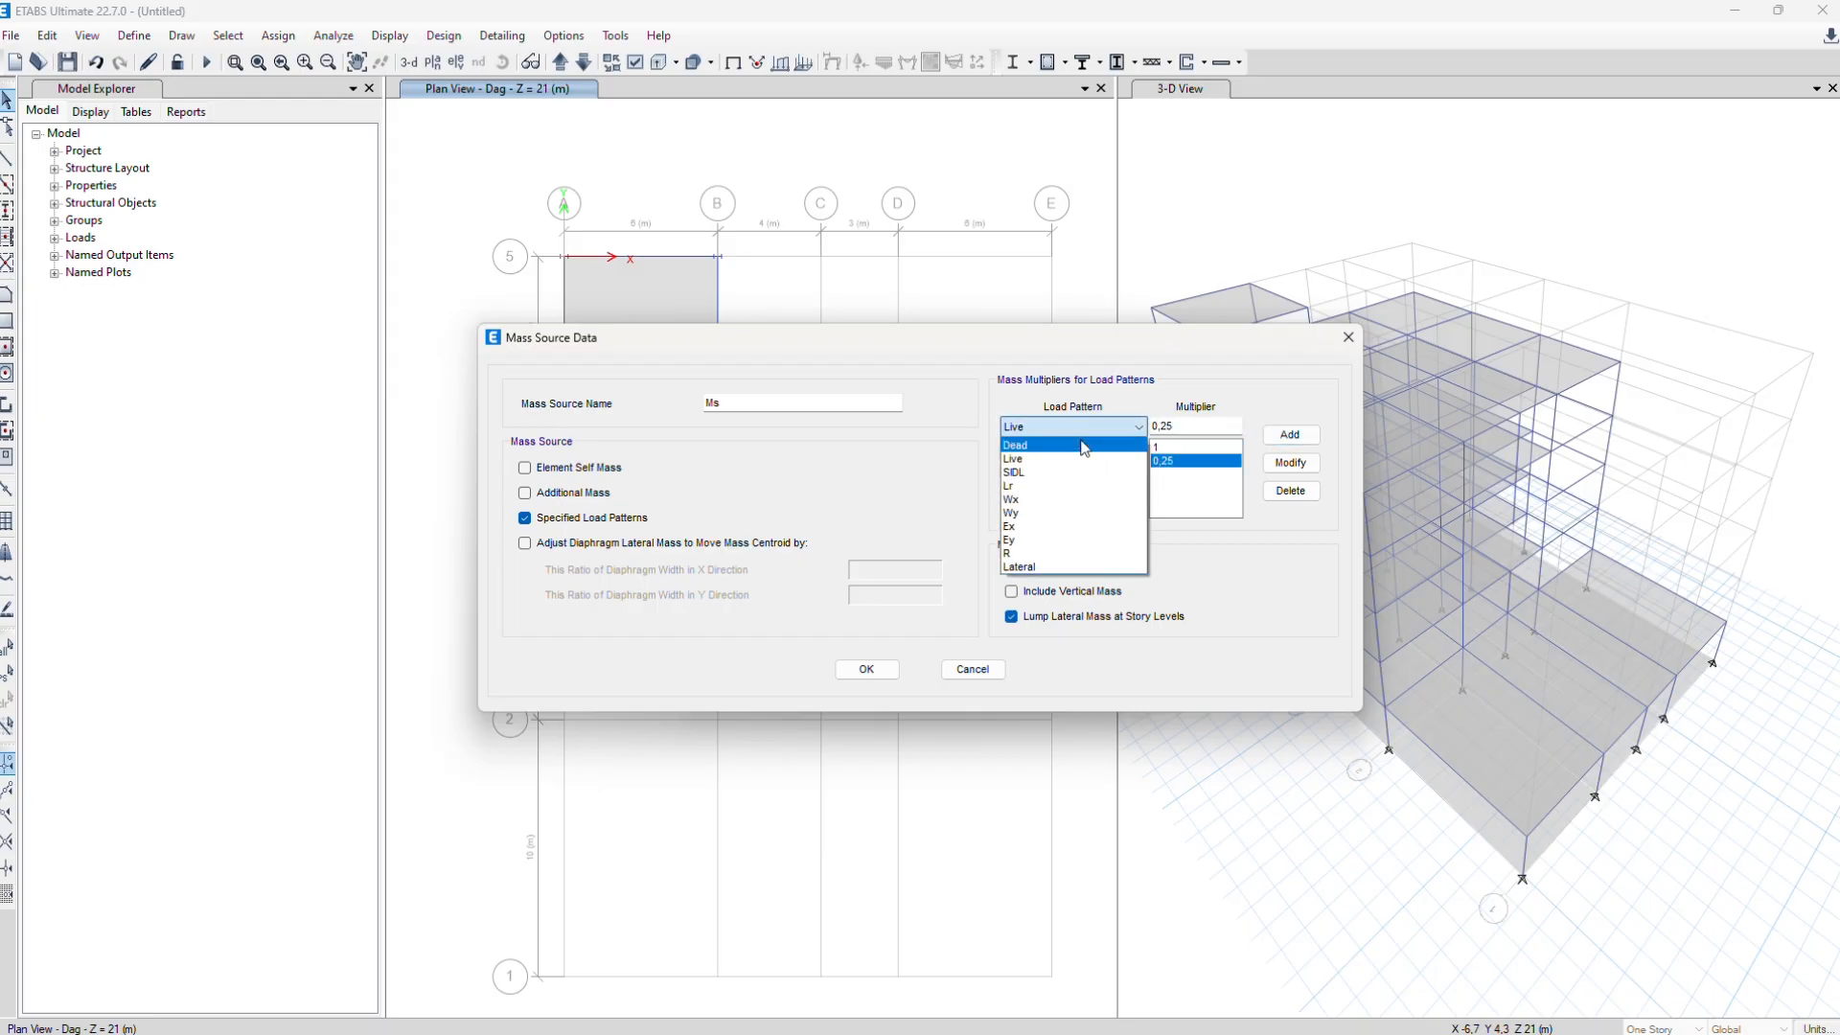
left_click(1089, 473)
key("Tab")
type("1")
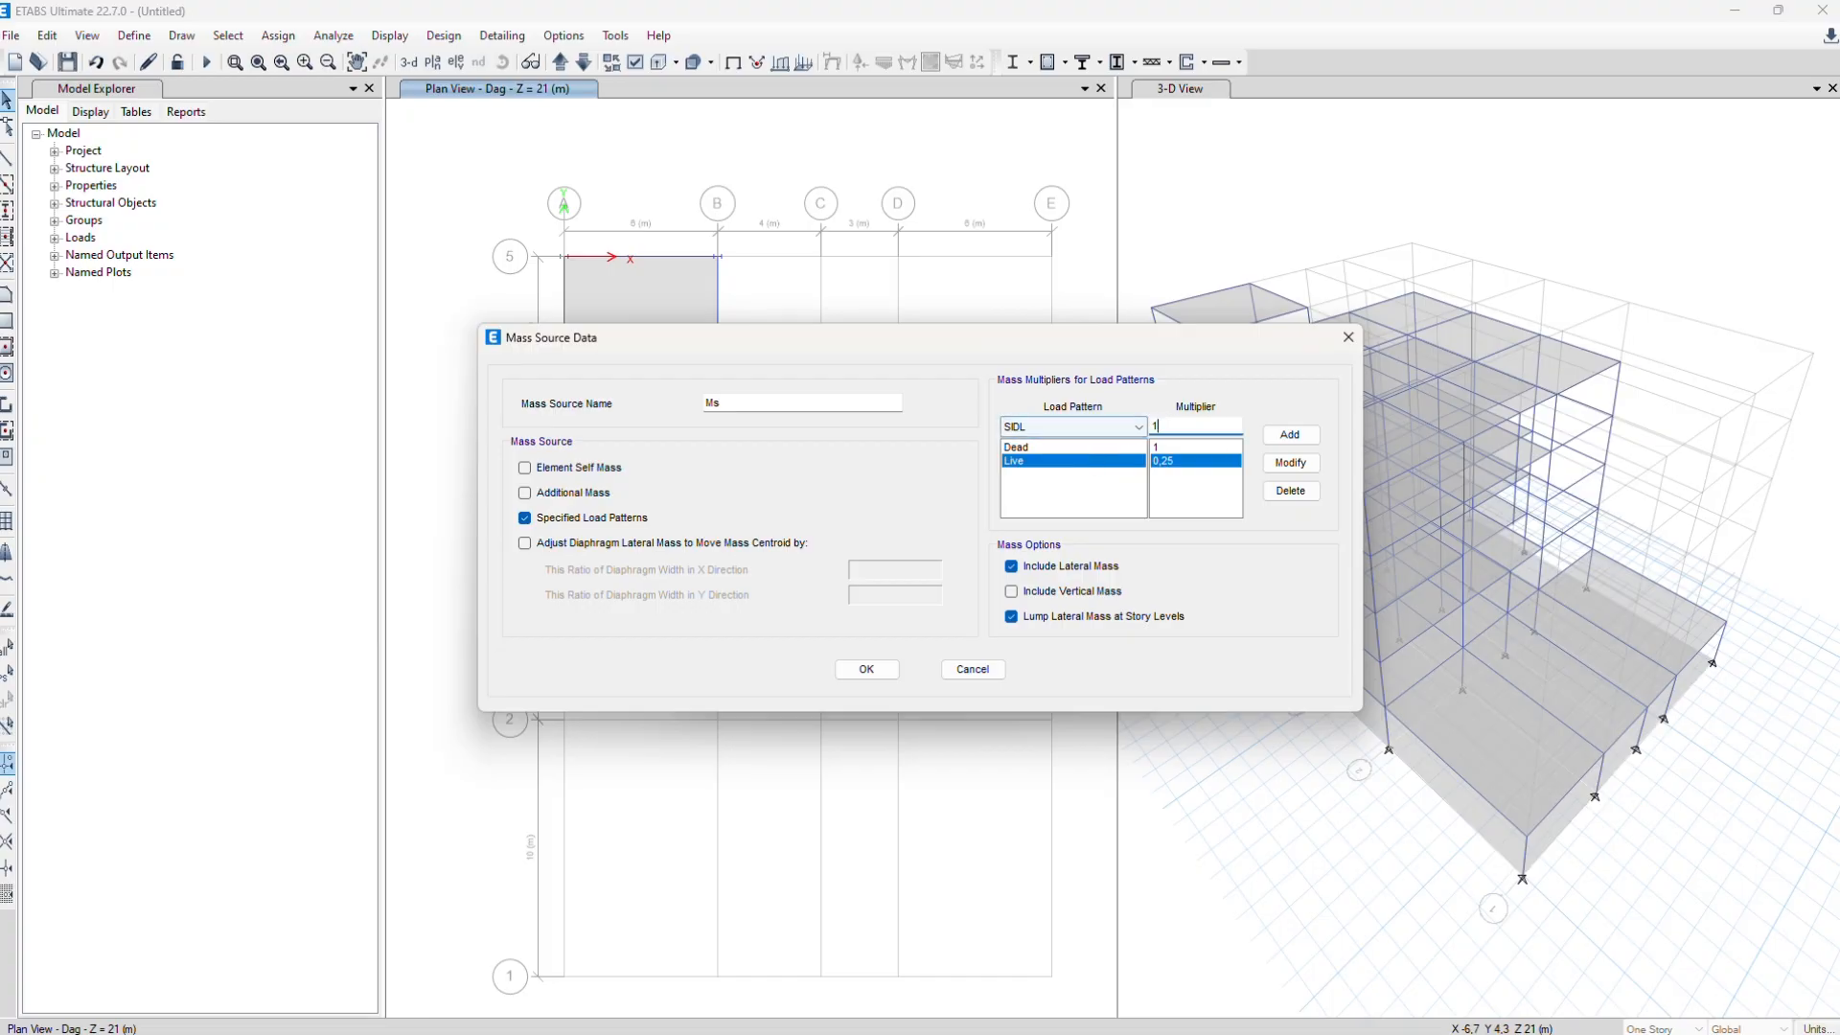
left_click(865, 670)
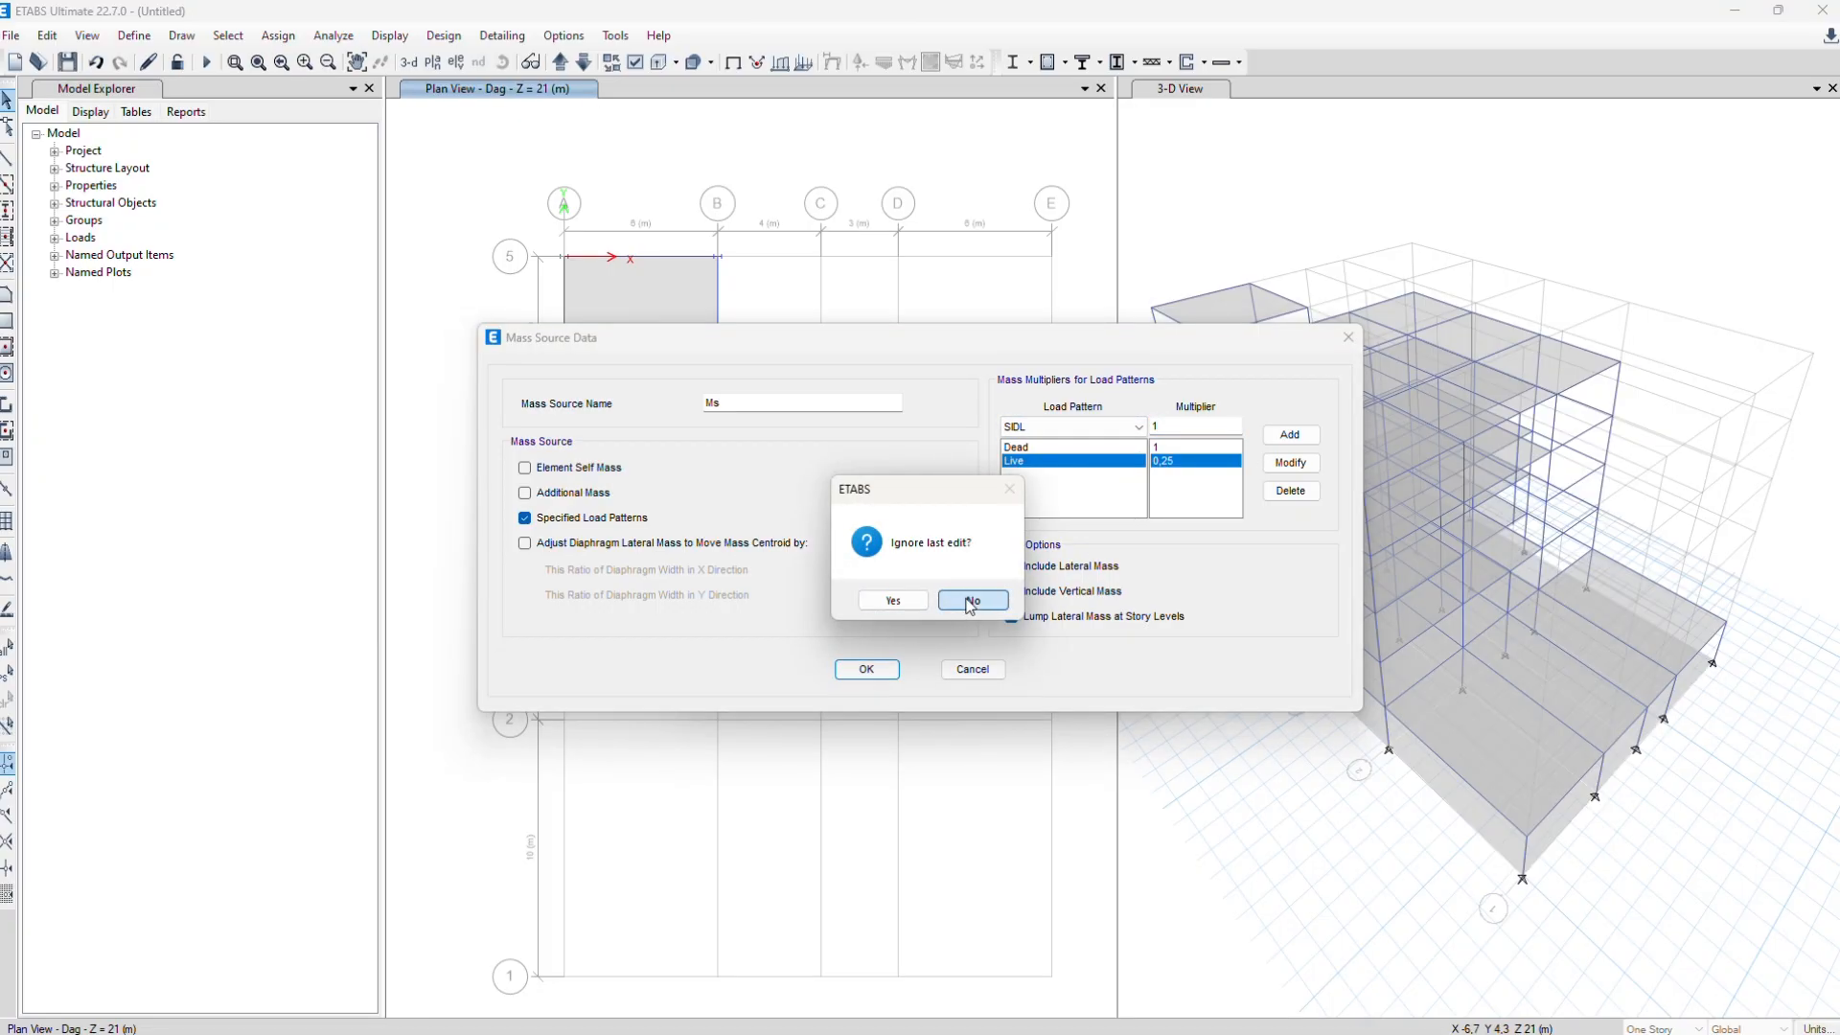
left_click(970, 601)
left_click(1289, 435)
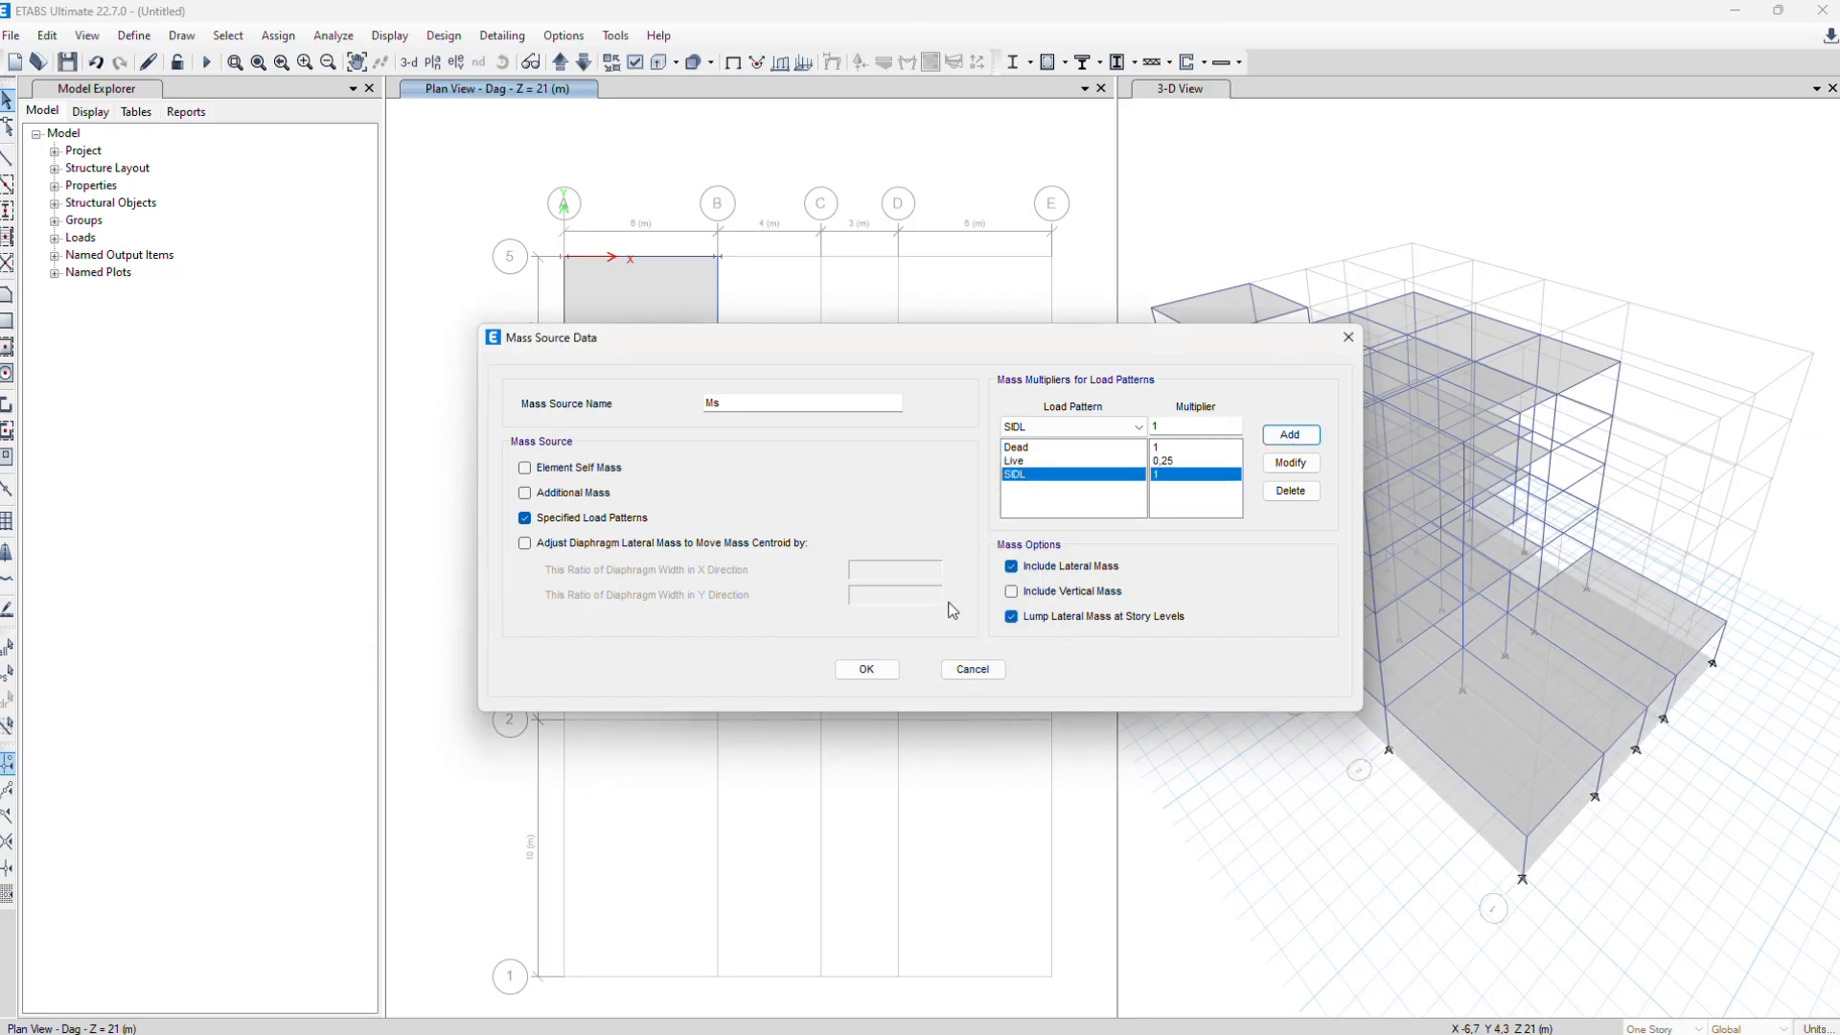
Try to save the new mass source Ms, then cancel its definition
left_click(883, 671)
left_click(957, 596)
left_click(877, 666)
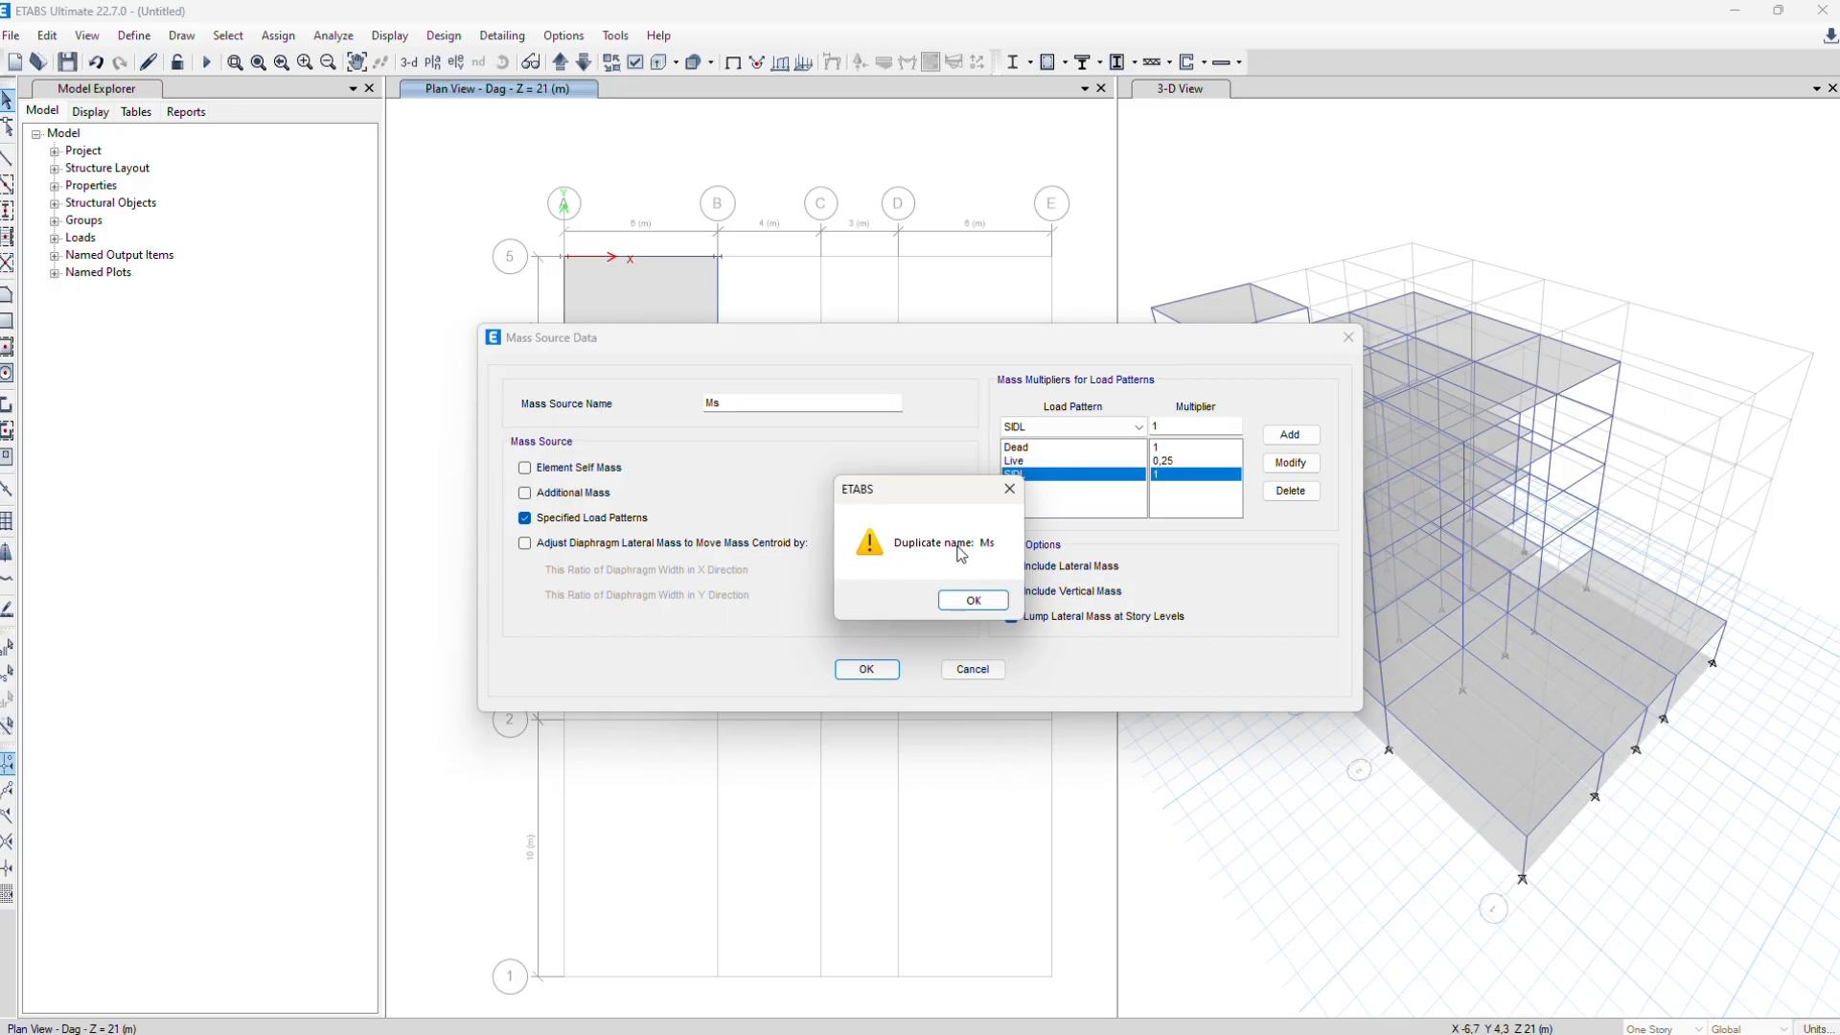
left_click(973, 600)
left_click(971, 668)
Review the settings and load pattern multipliers of the existing mass source MS, then close the mass source definitions
left_click(770, 445)
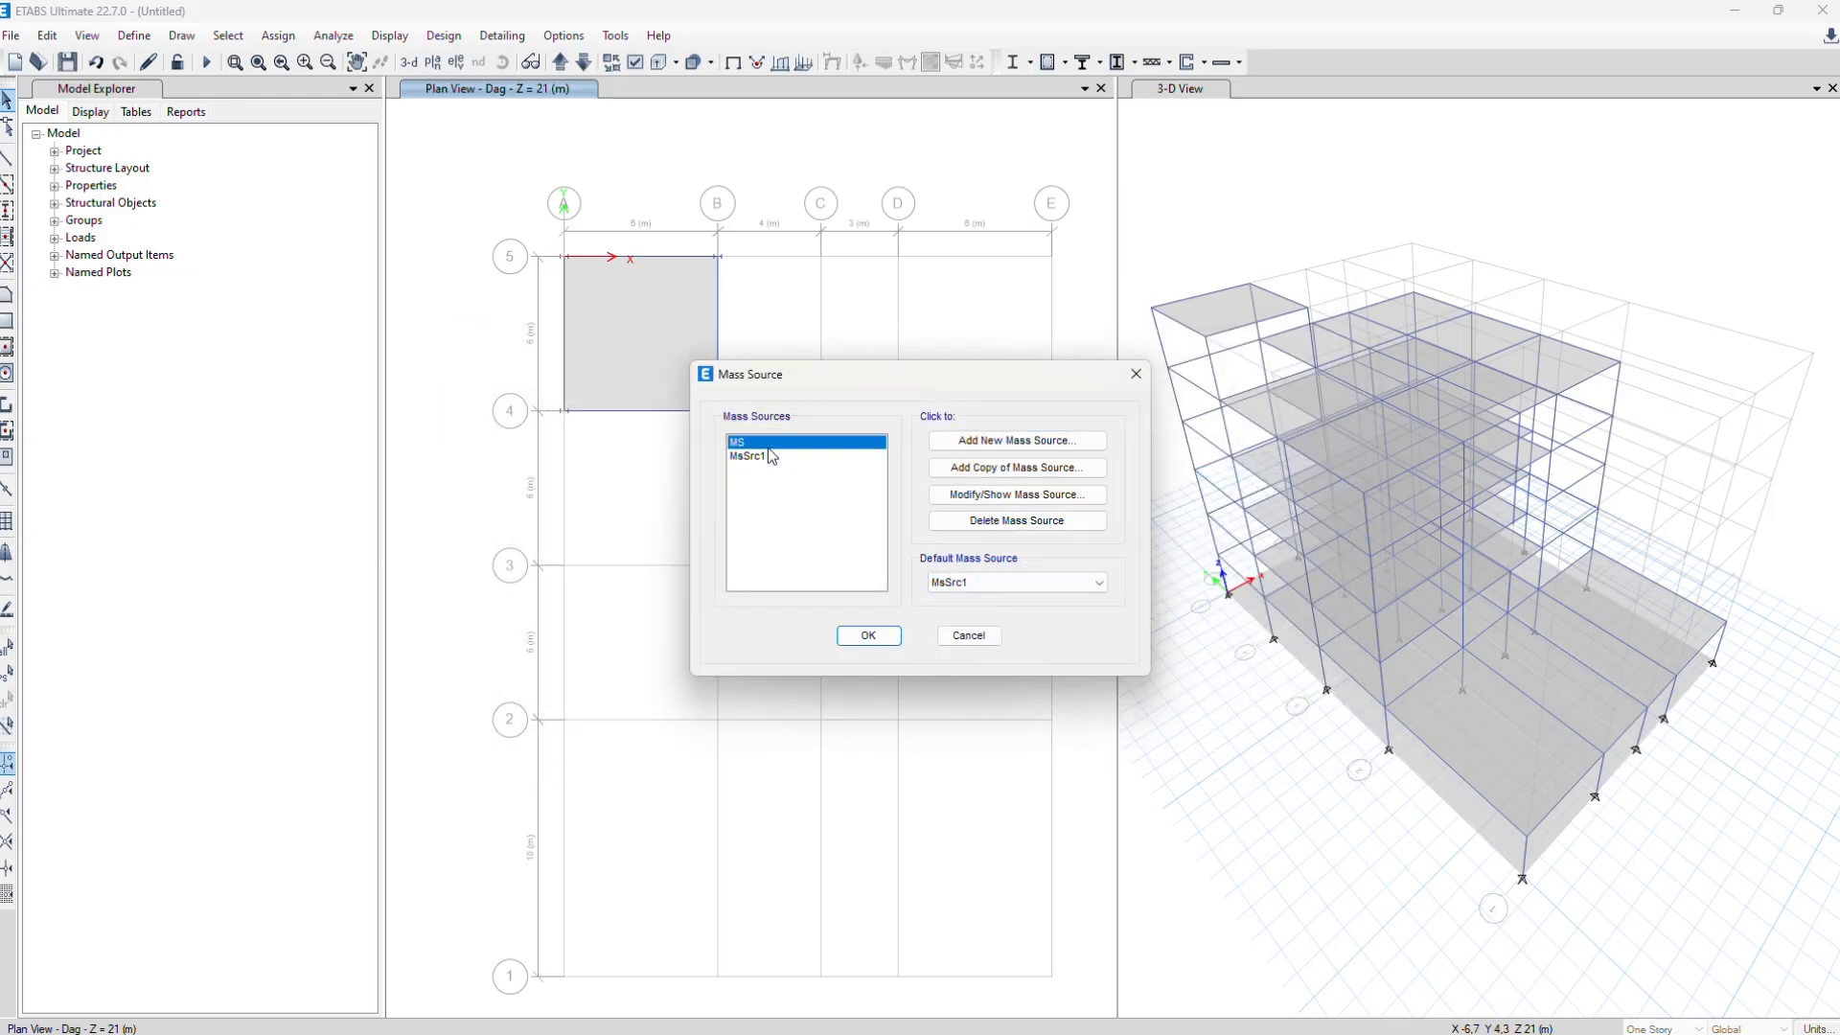
left_click(971, 495)
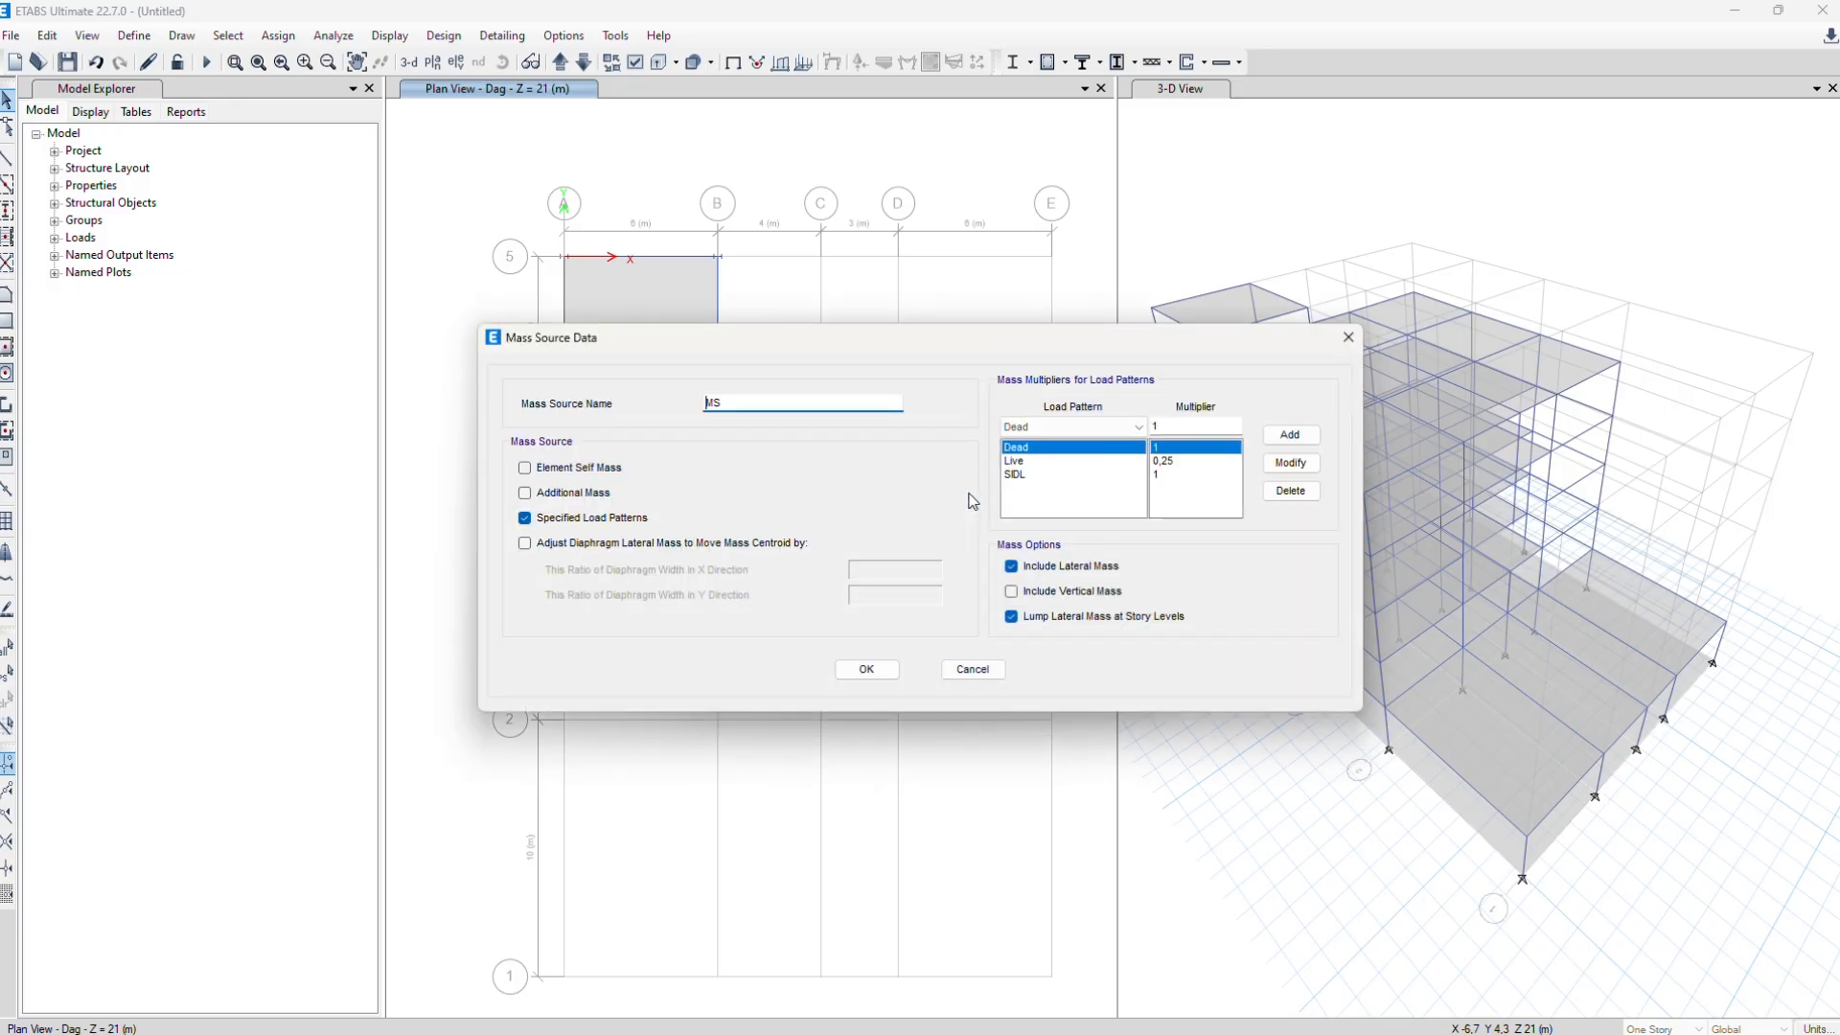
left_click(972, 667)
left_click(873, 628)
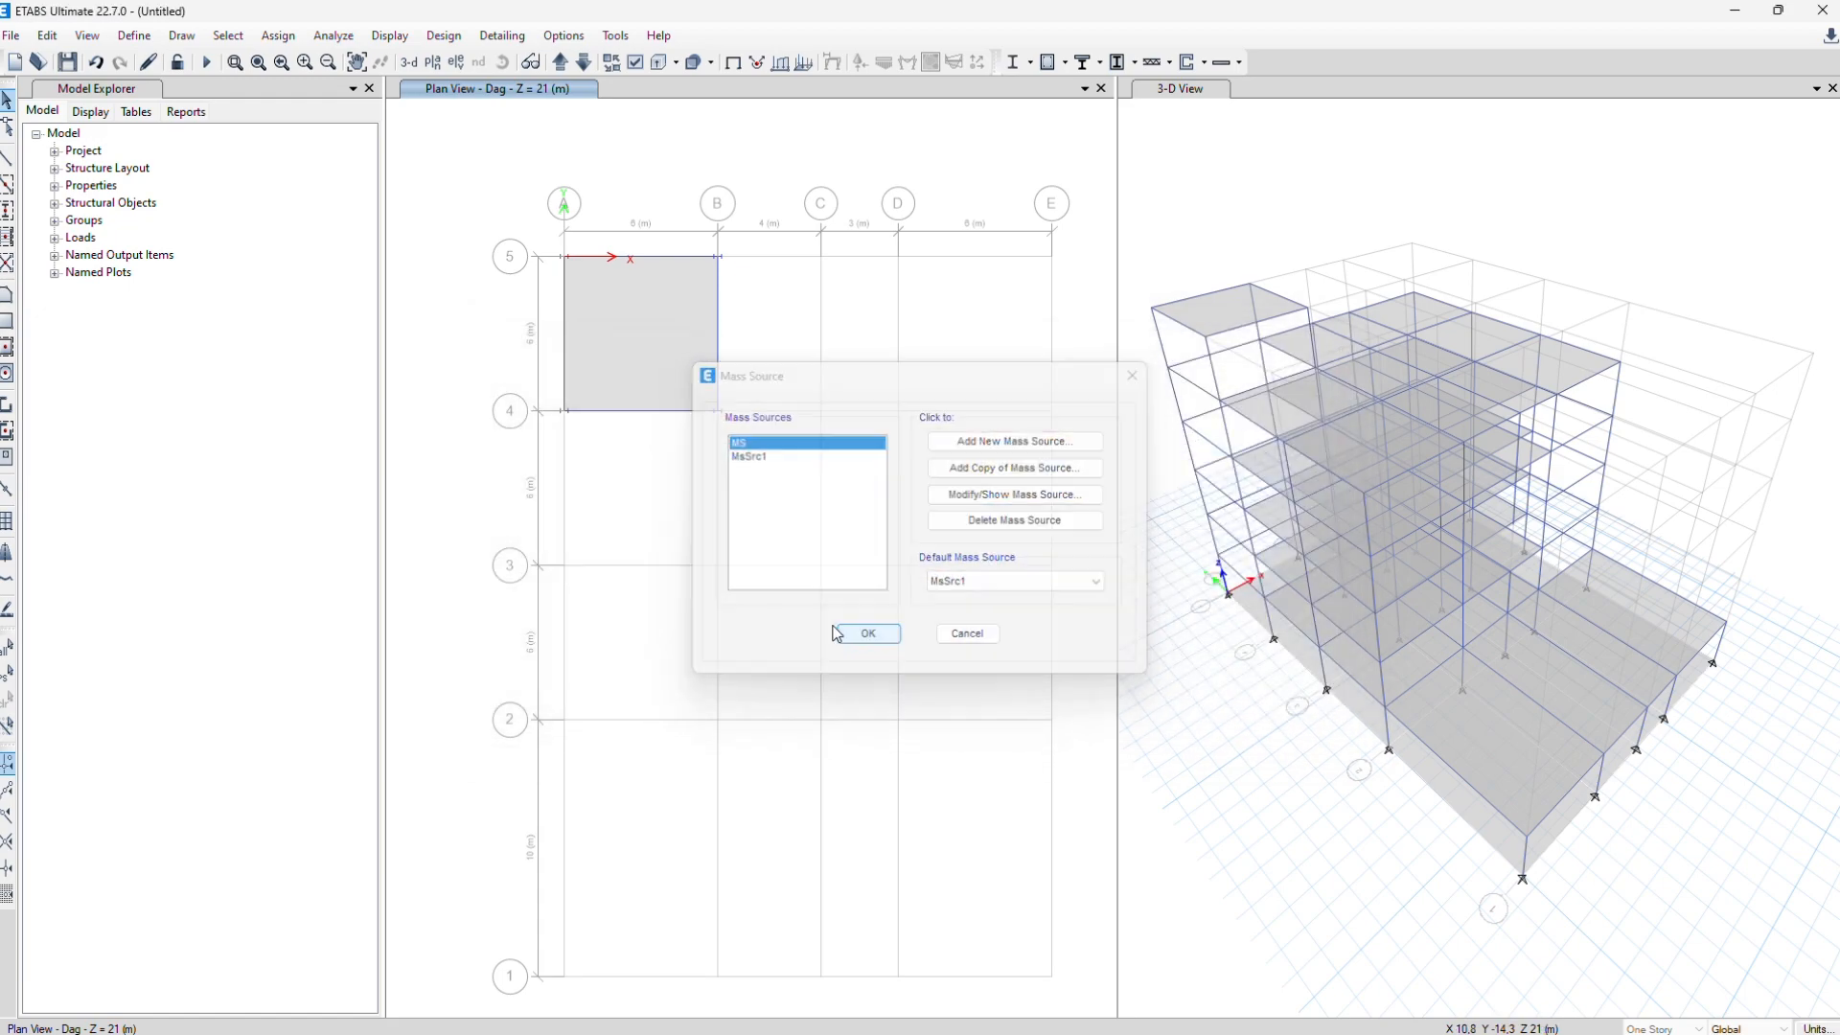
Step the plan view down through the stories from Dag to Base and inspect the whole building in 3D
left_click(584, 64)
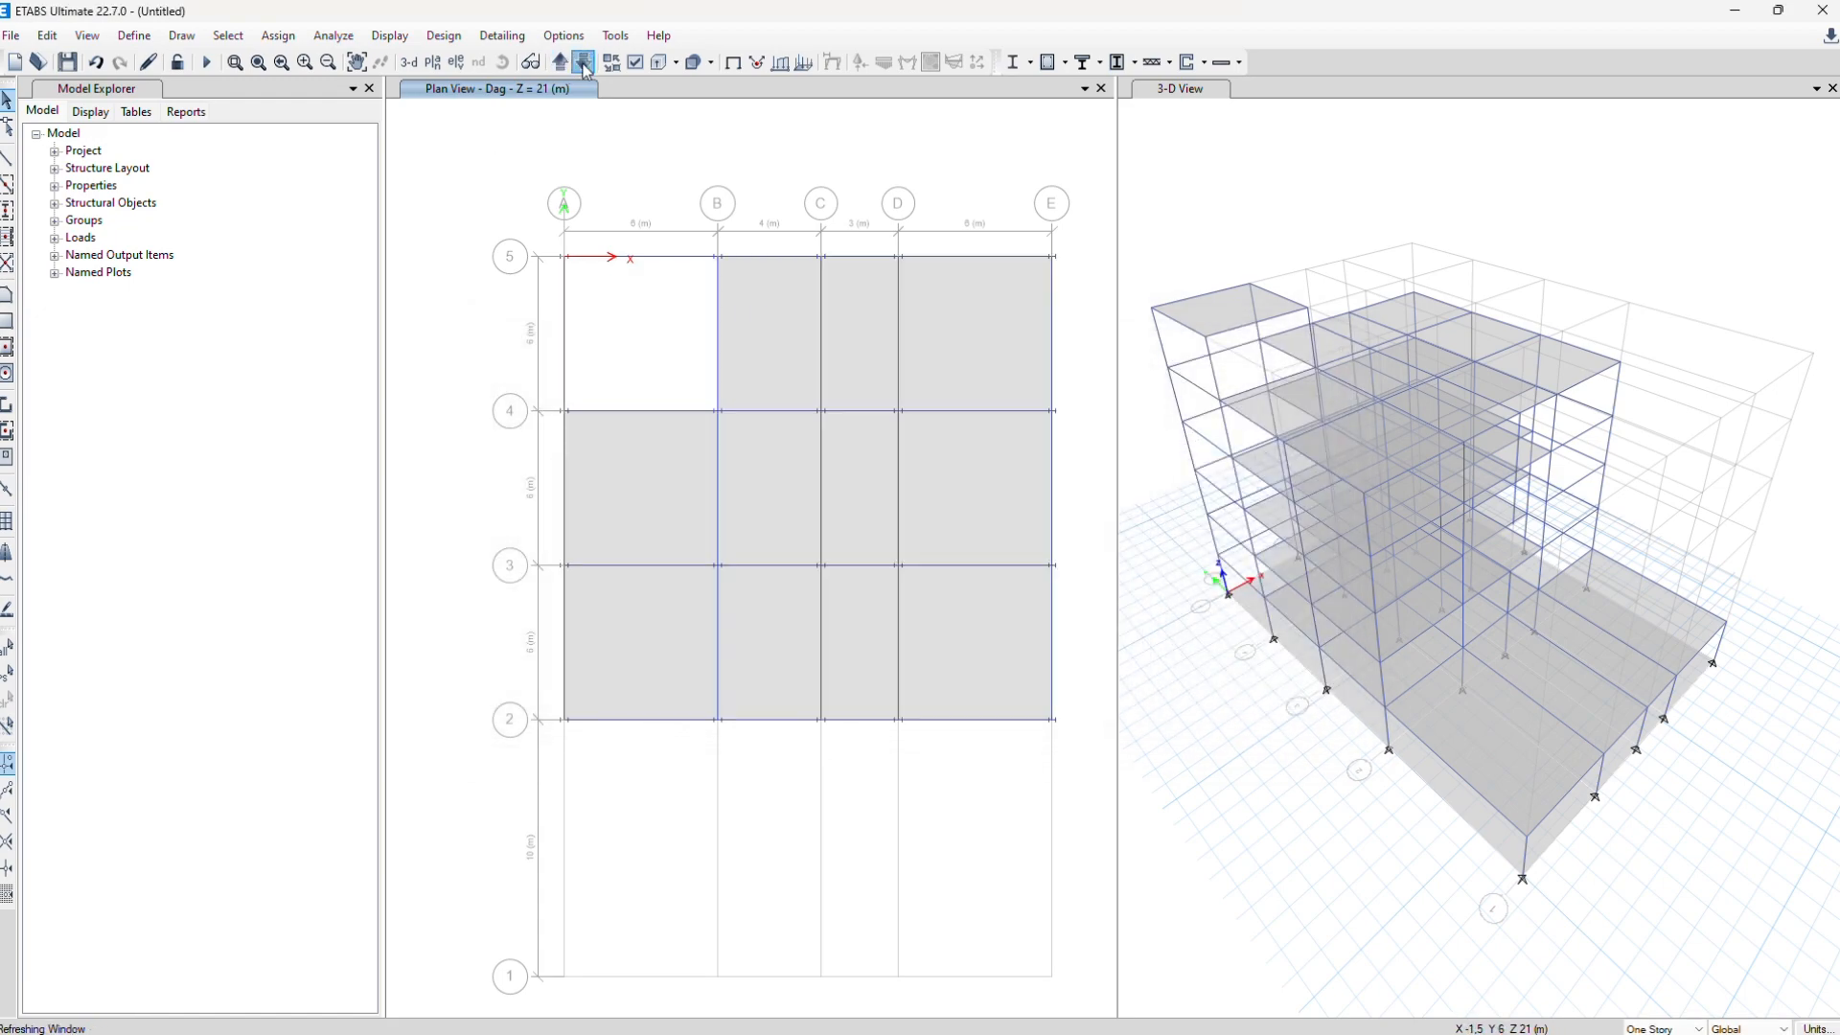
left_click(583, 63)
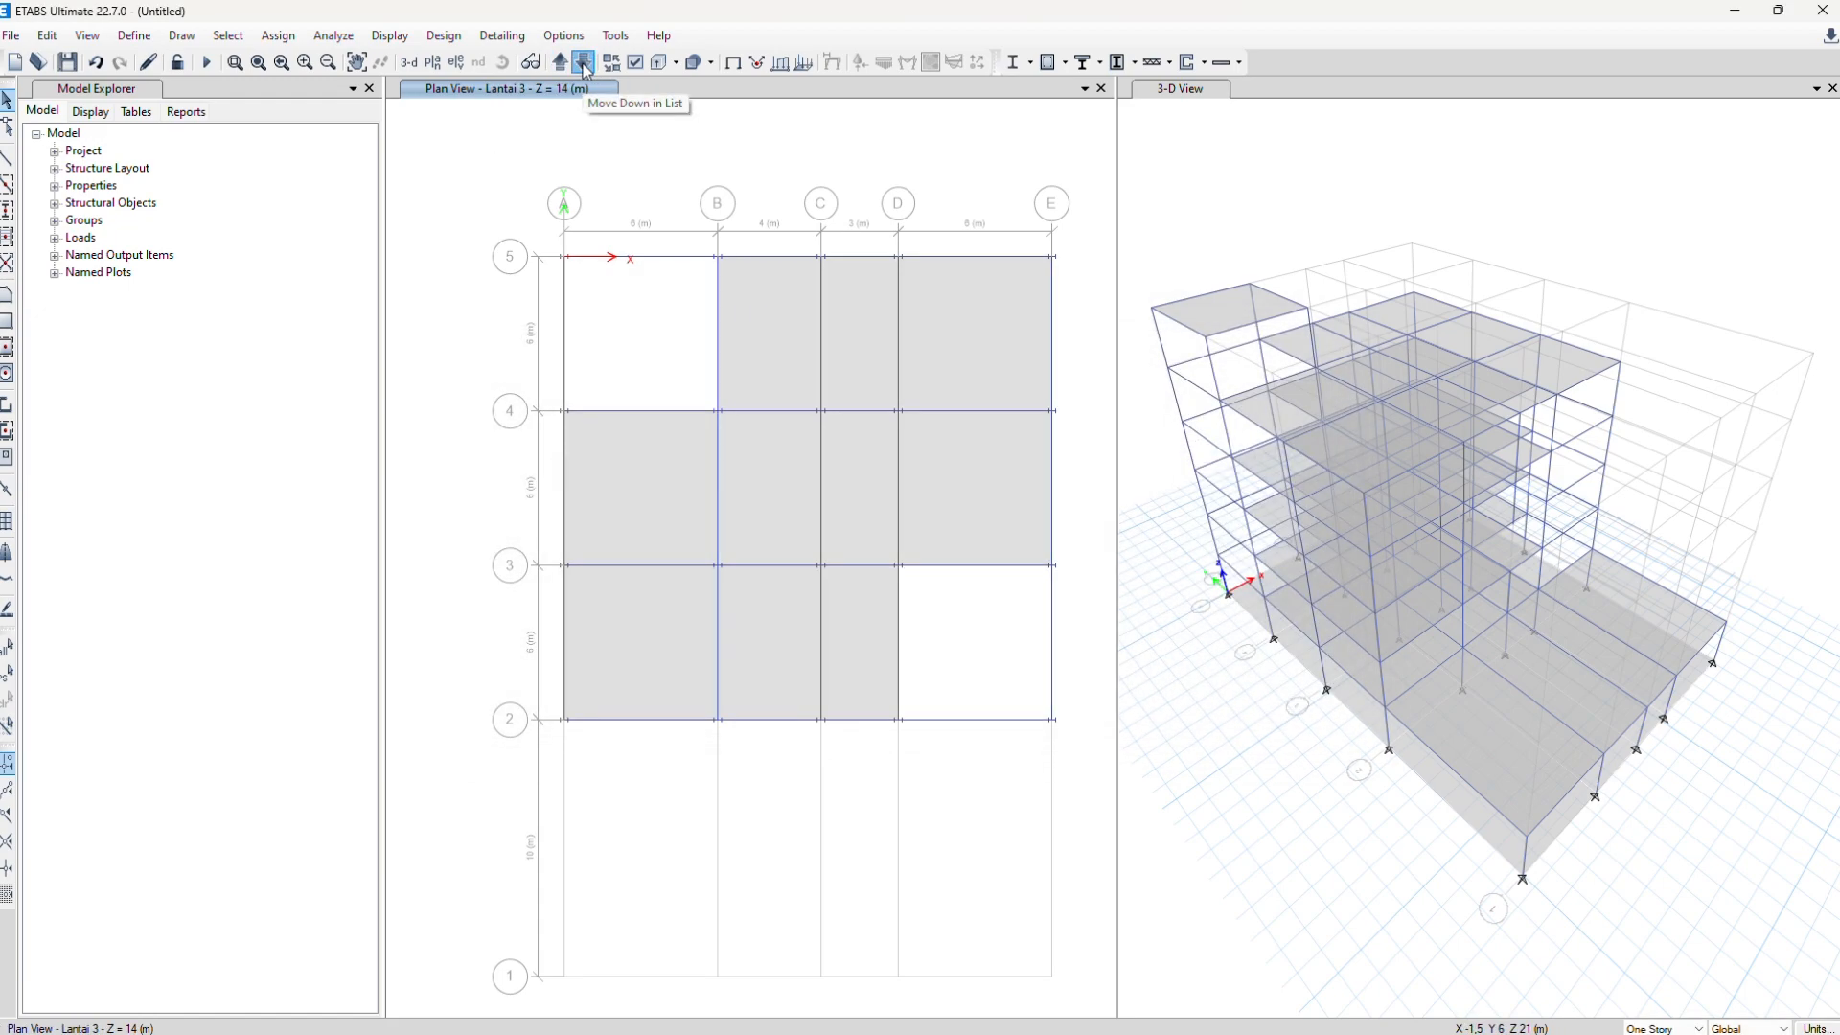
left_click(584, 63)
left_click(584, 63)
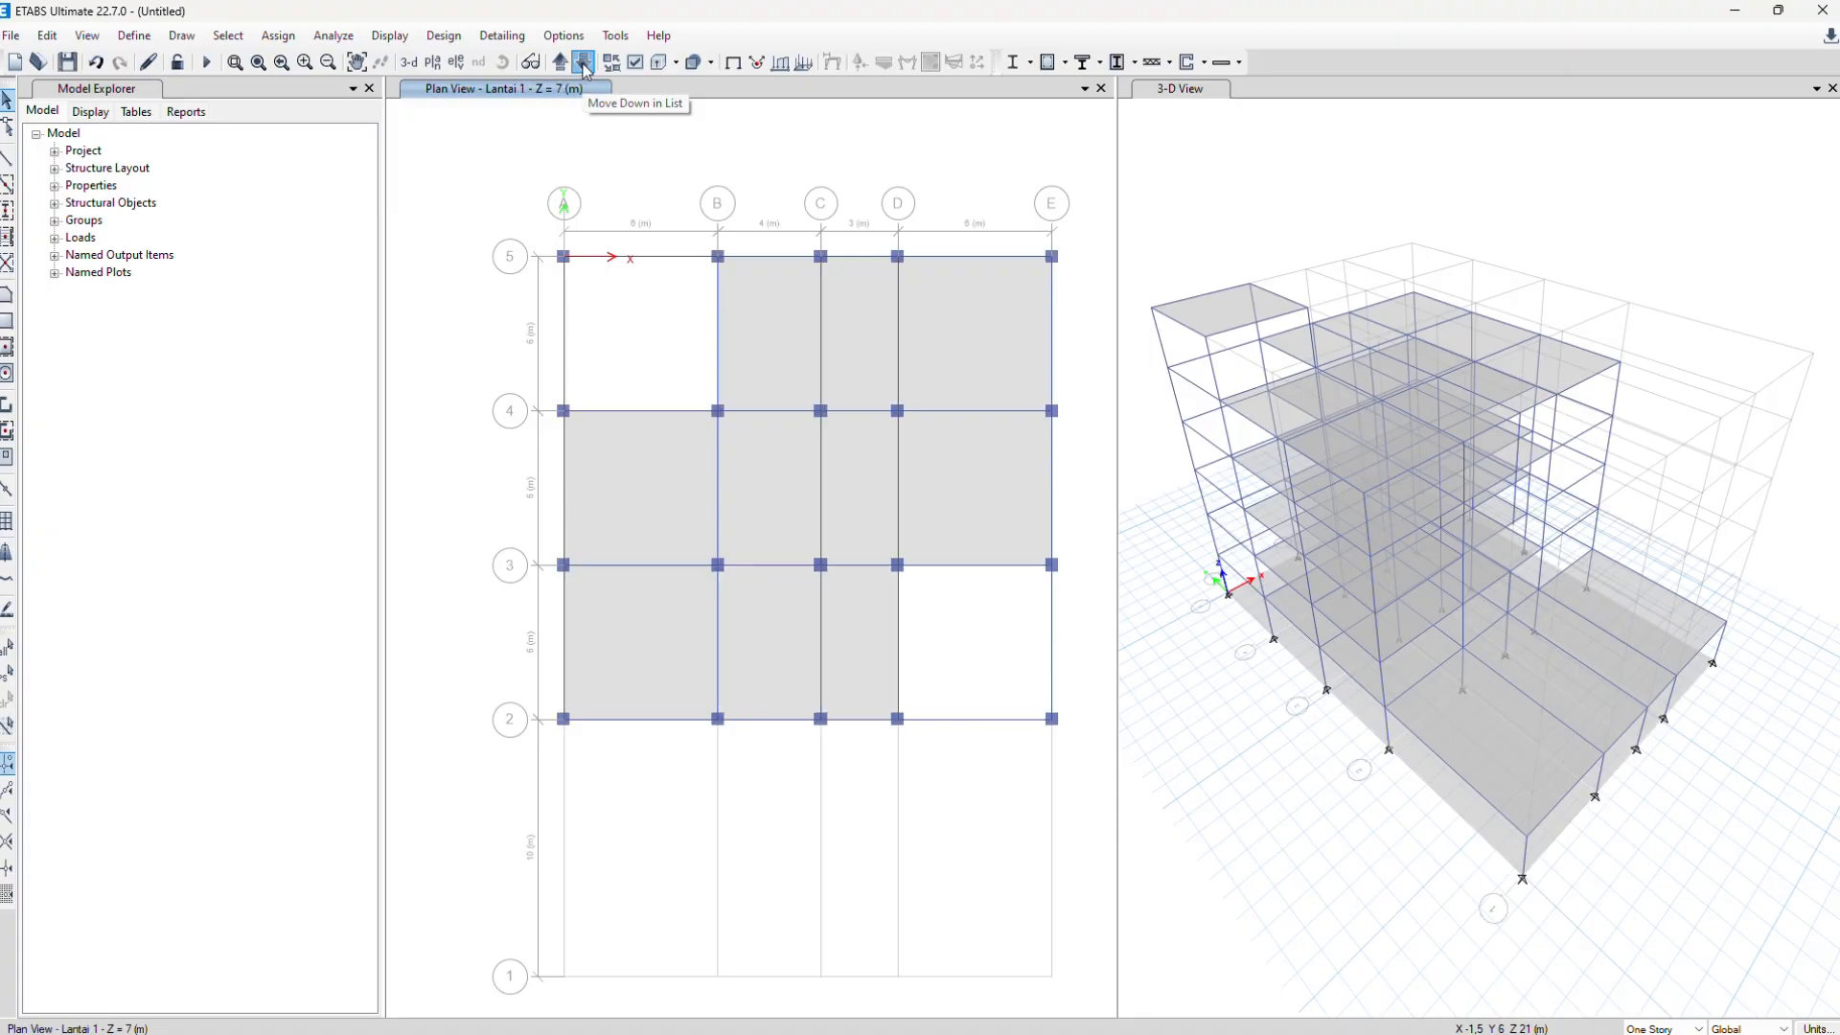
left_click(583, 64)
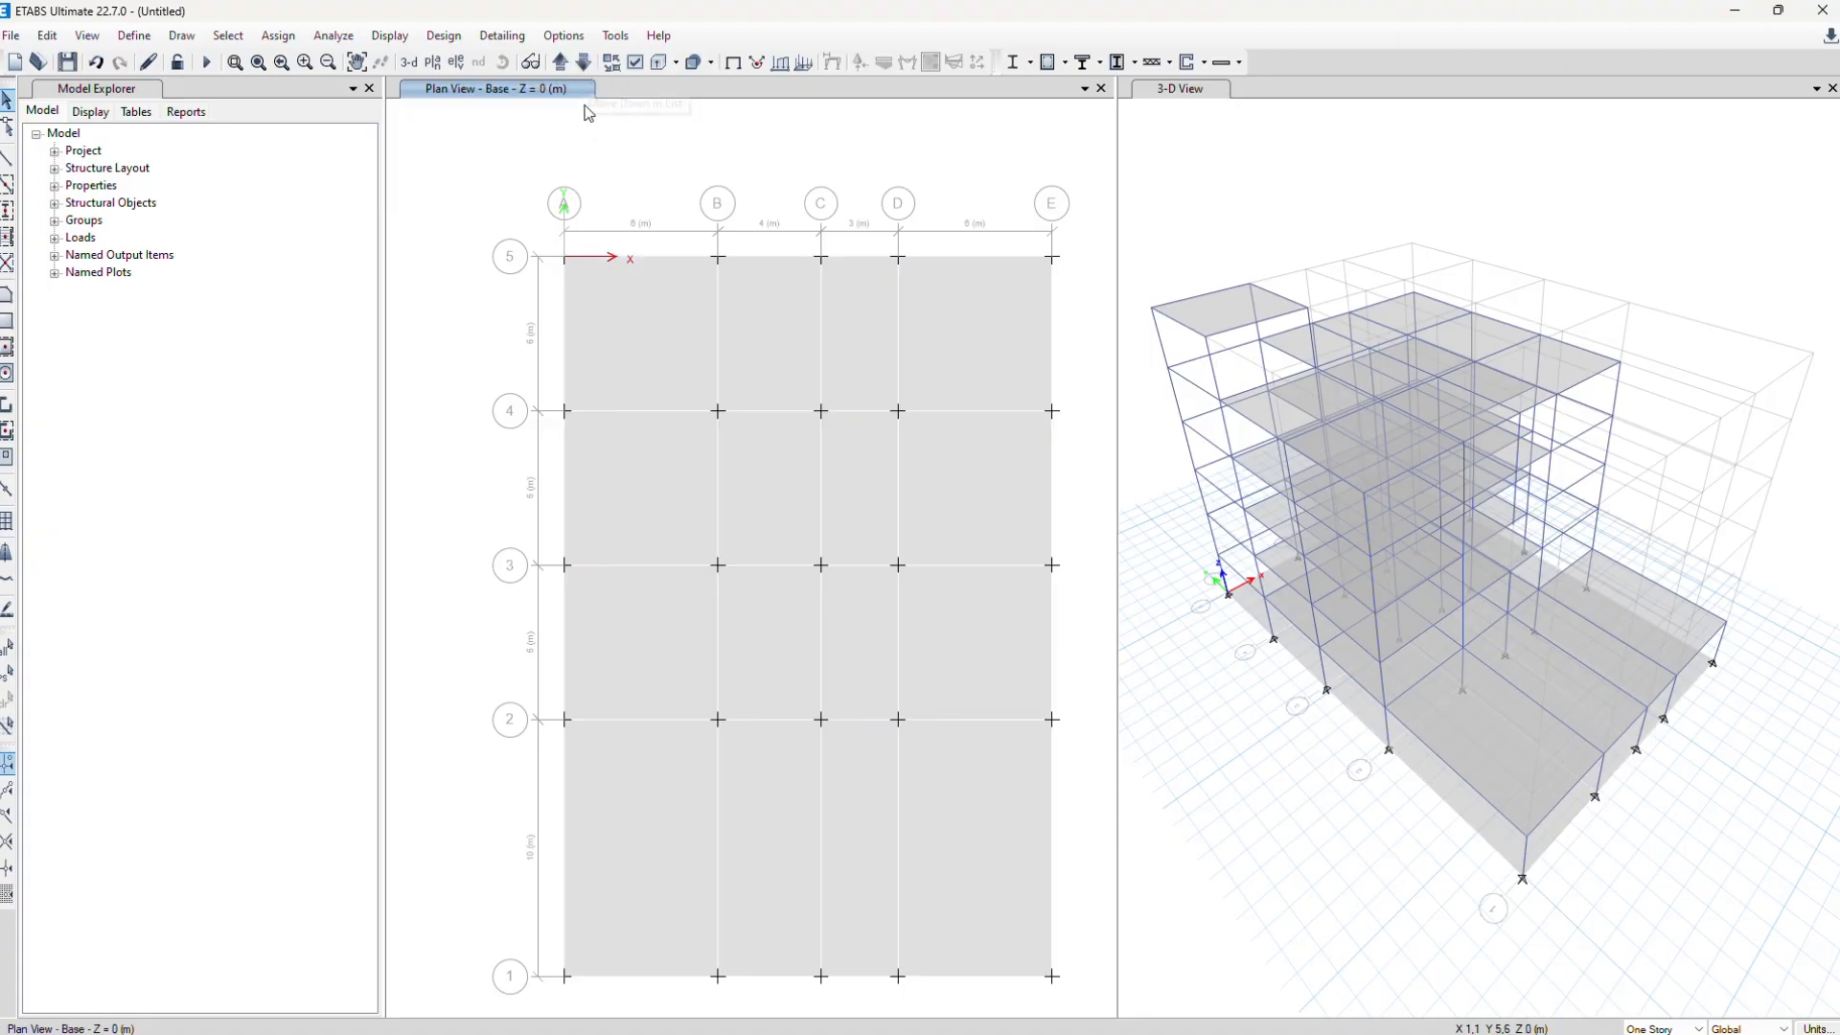
middle_click_drag(1352, 515, 1319, 491)
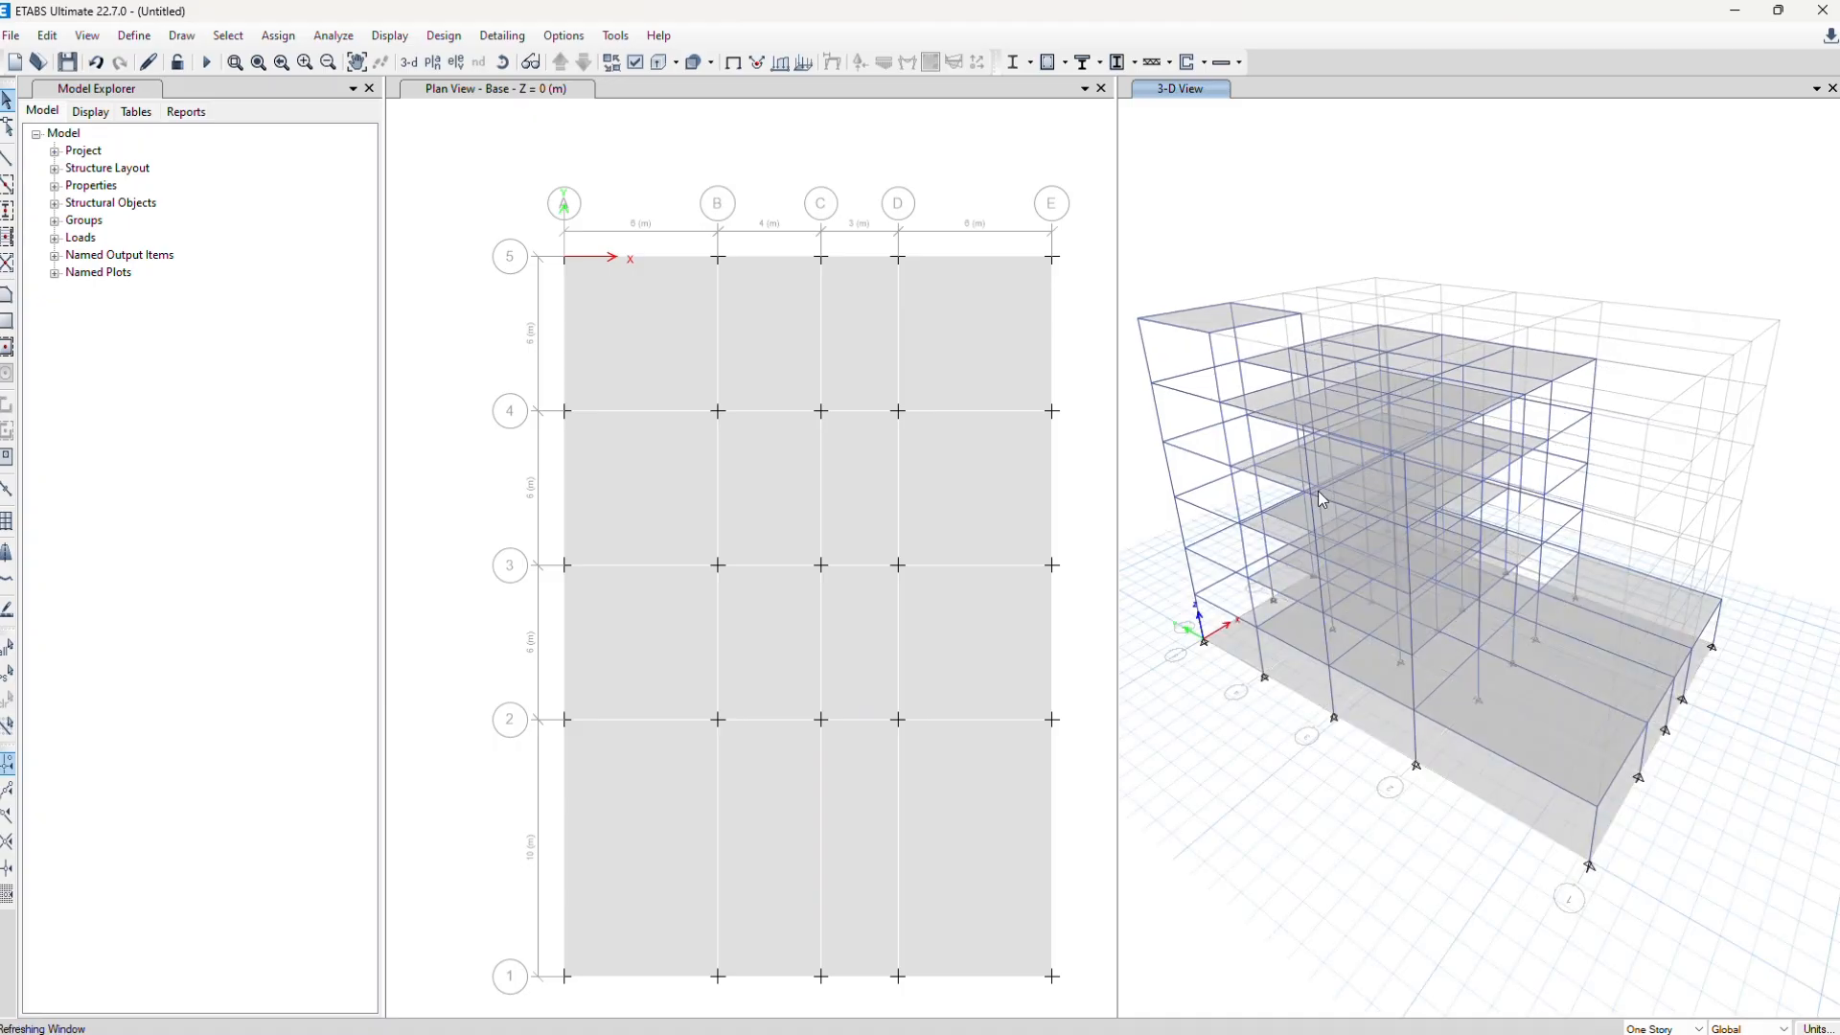
middle_click_drag(1457, 528, 1332, 388)
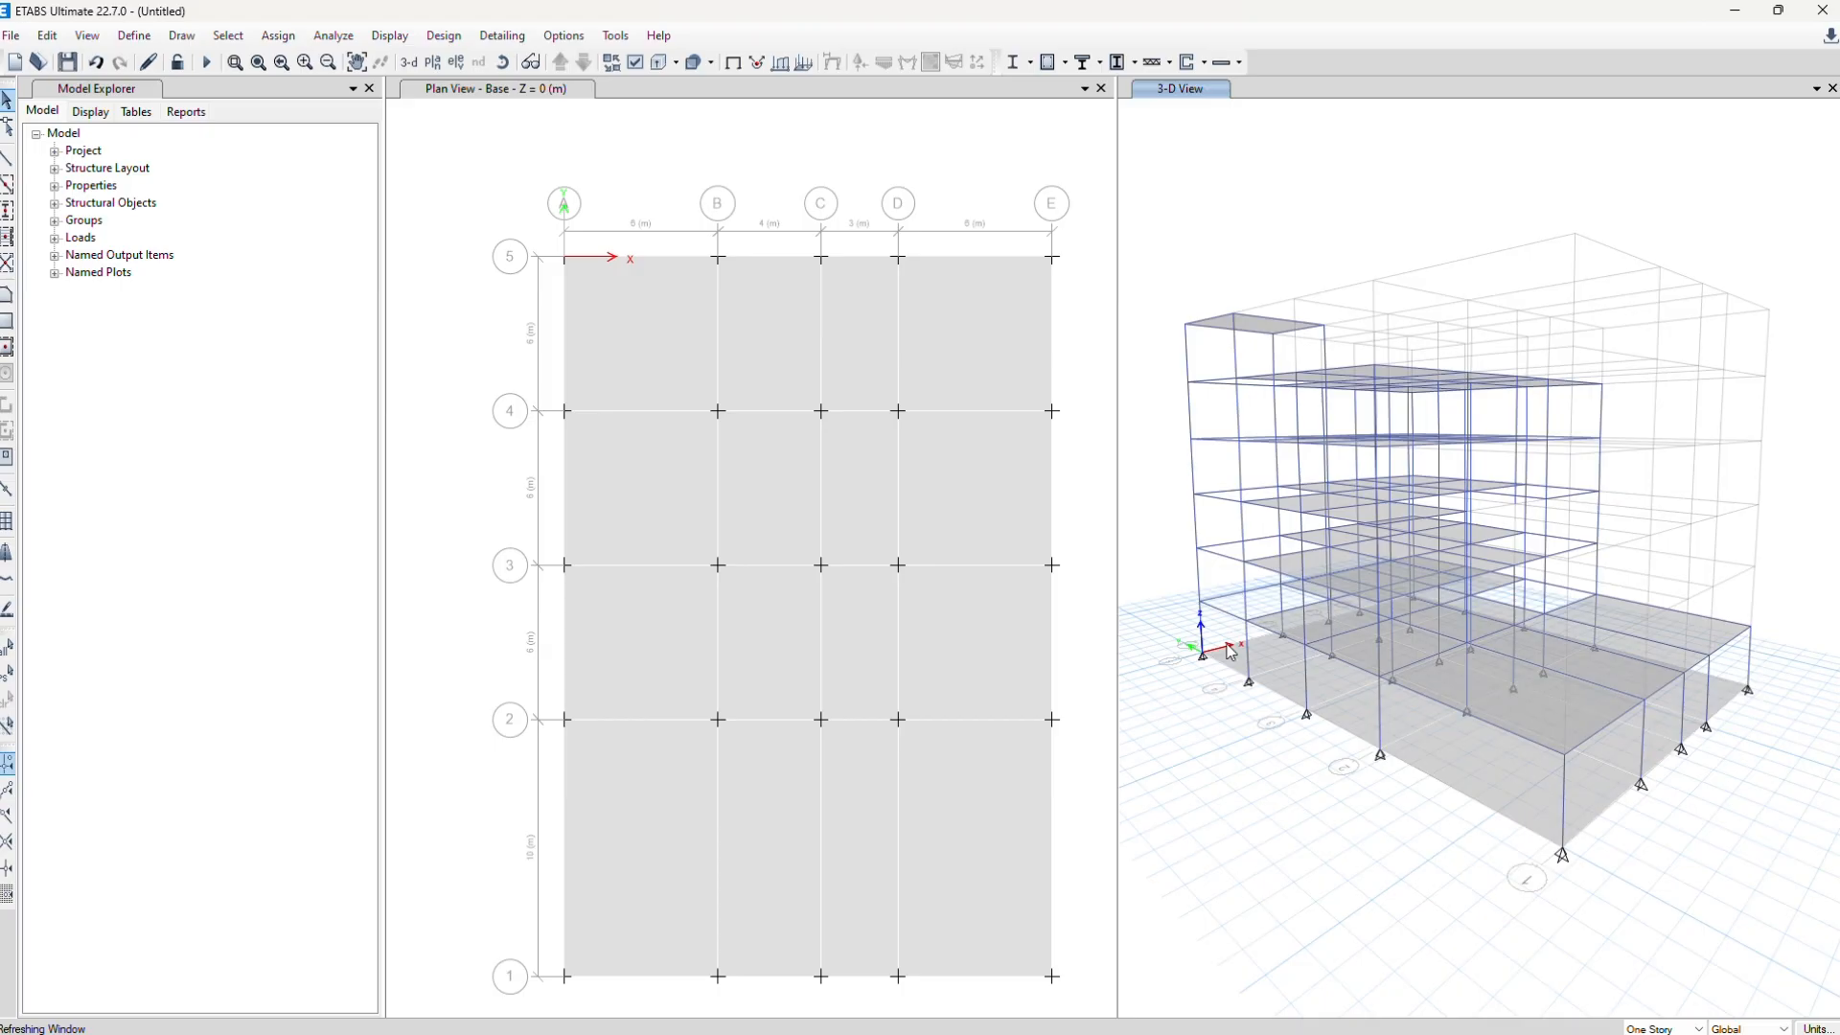
Set the 3D view to color objects by section properties and show extruded frames
left_click(636, 62)
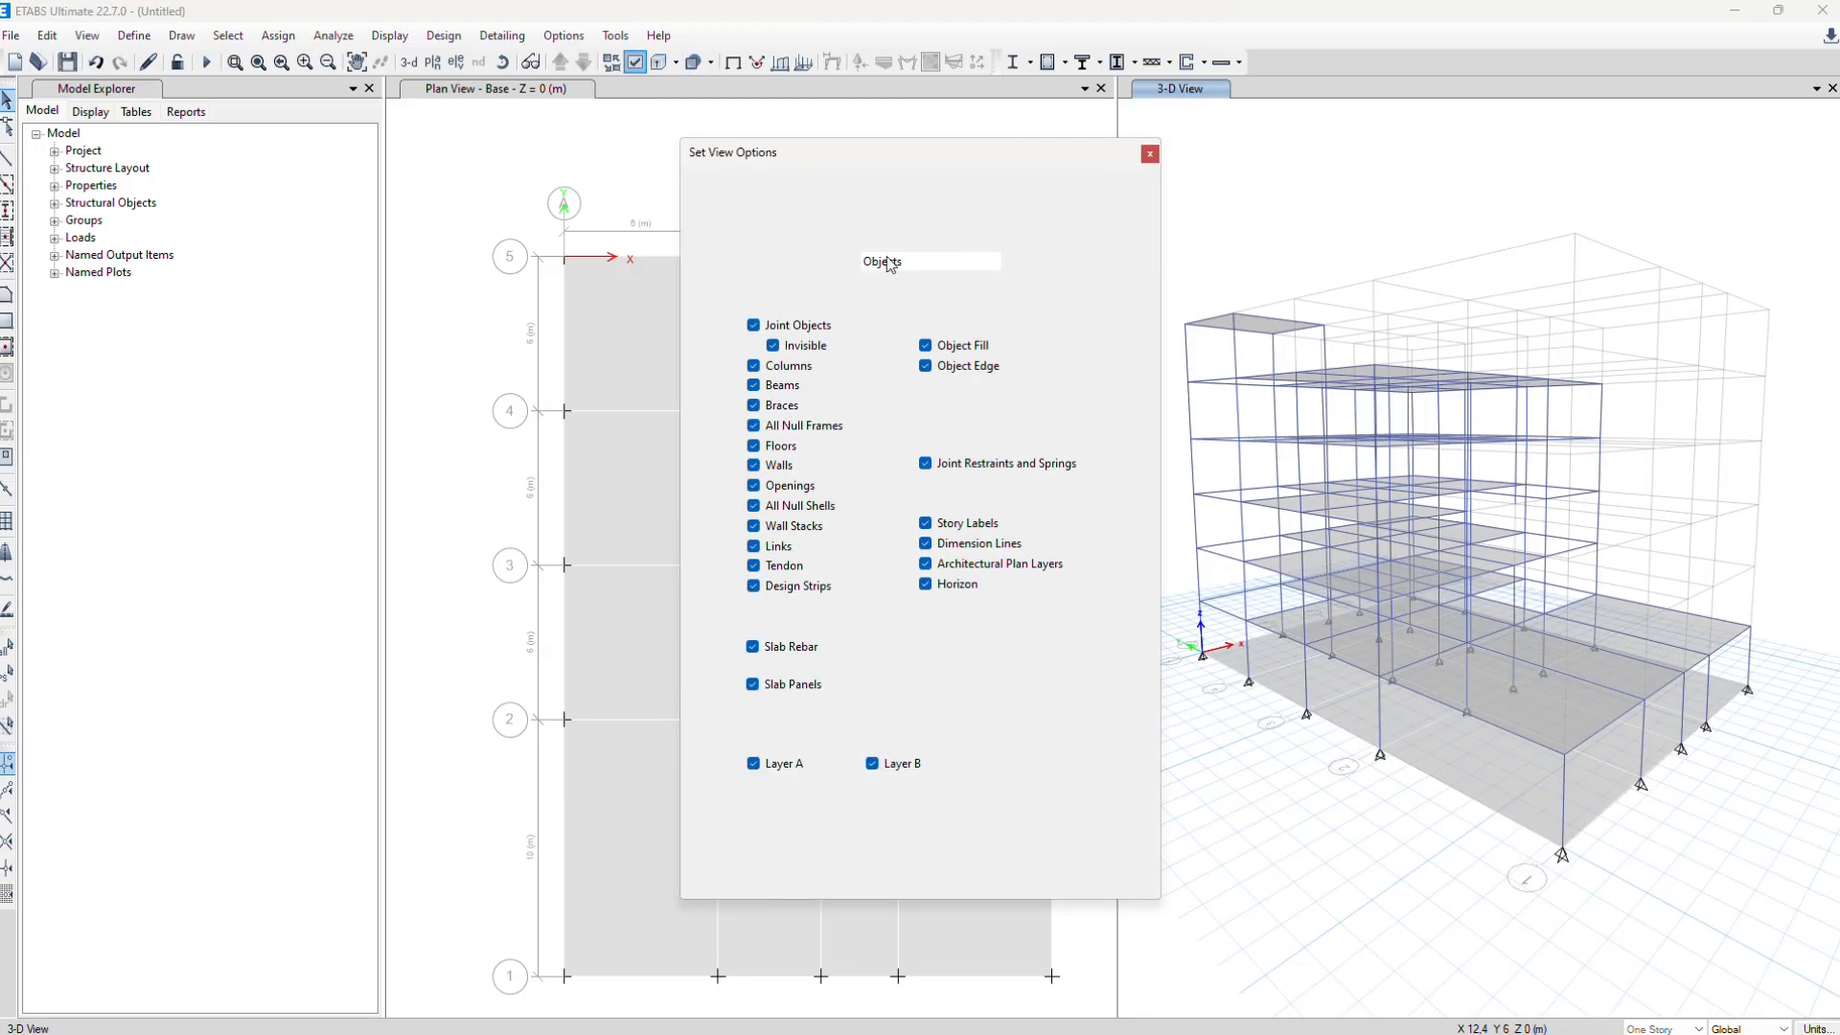
left_click(889, 263)
left_click(892, 288)
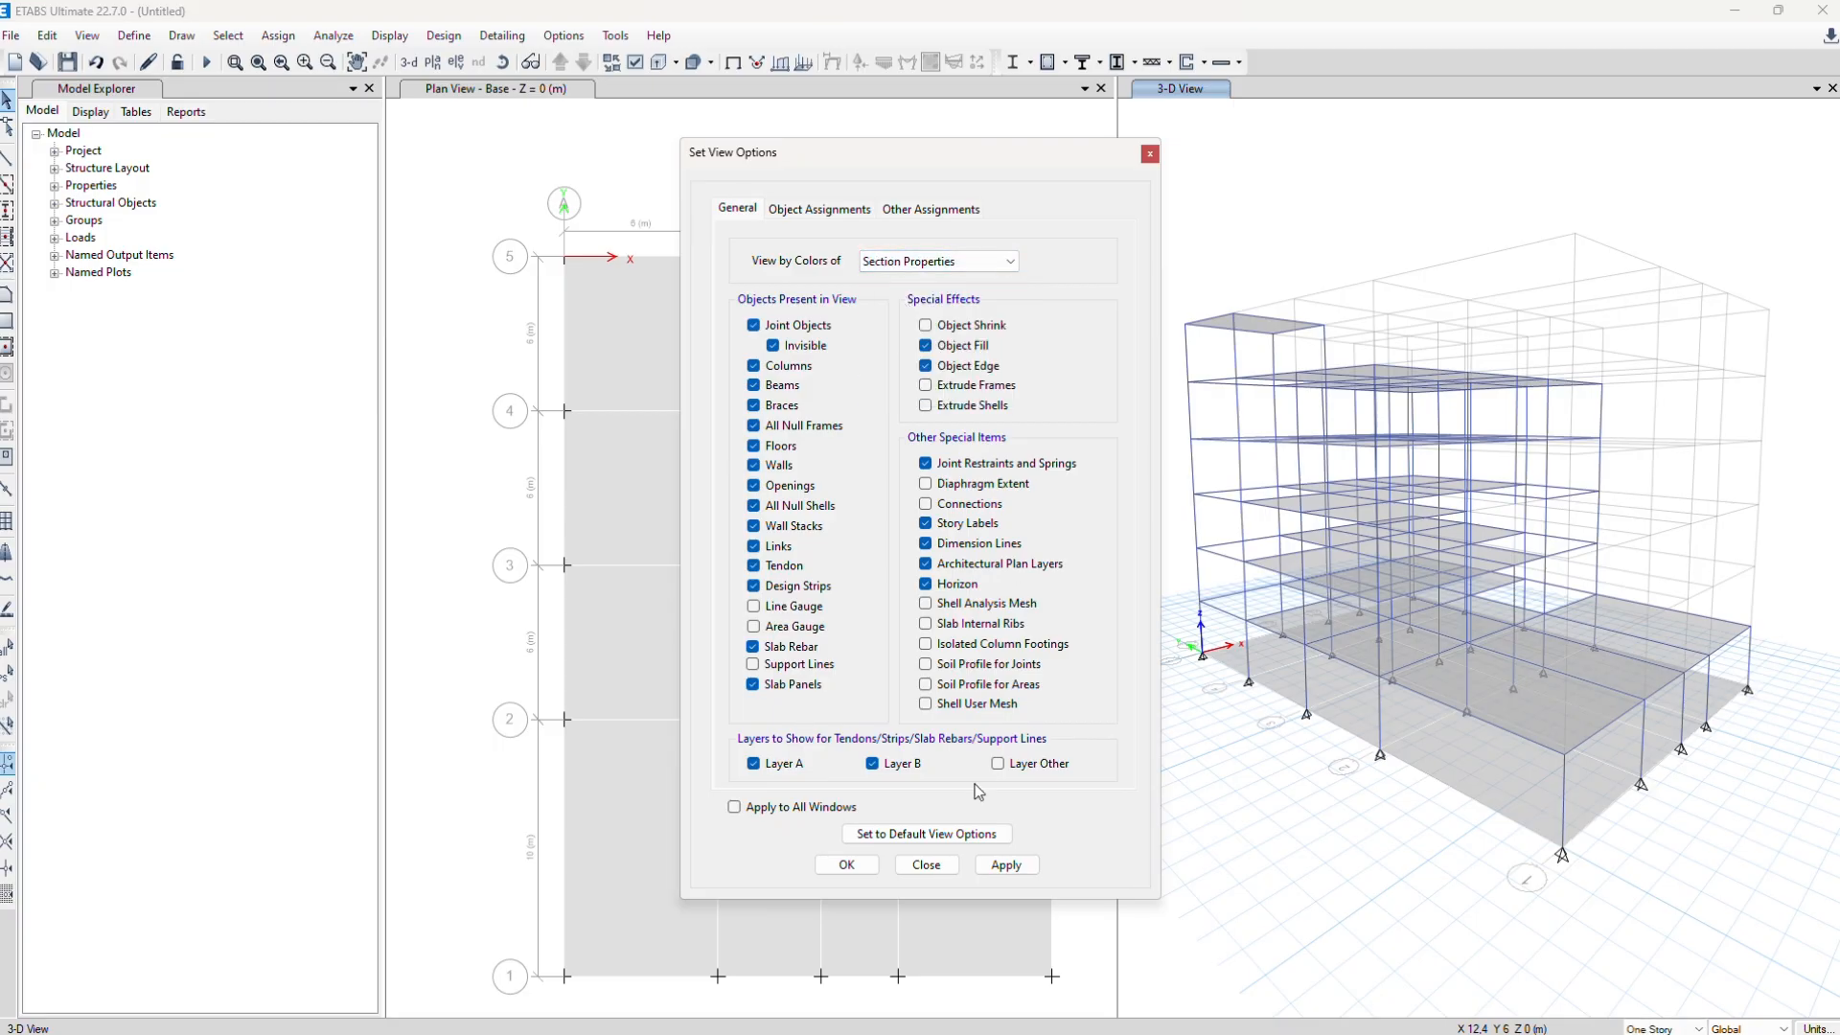
left_click(1004, 862)
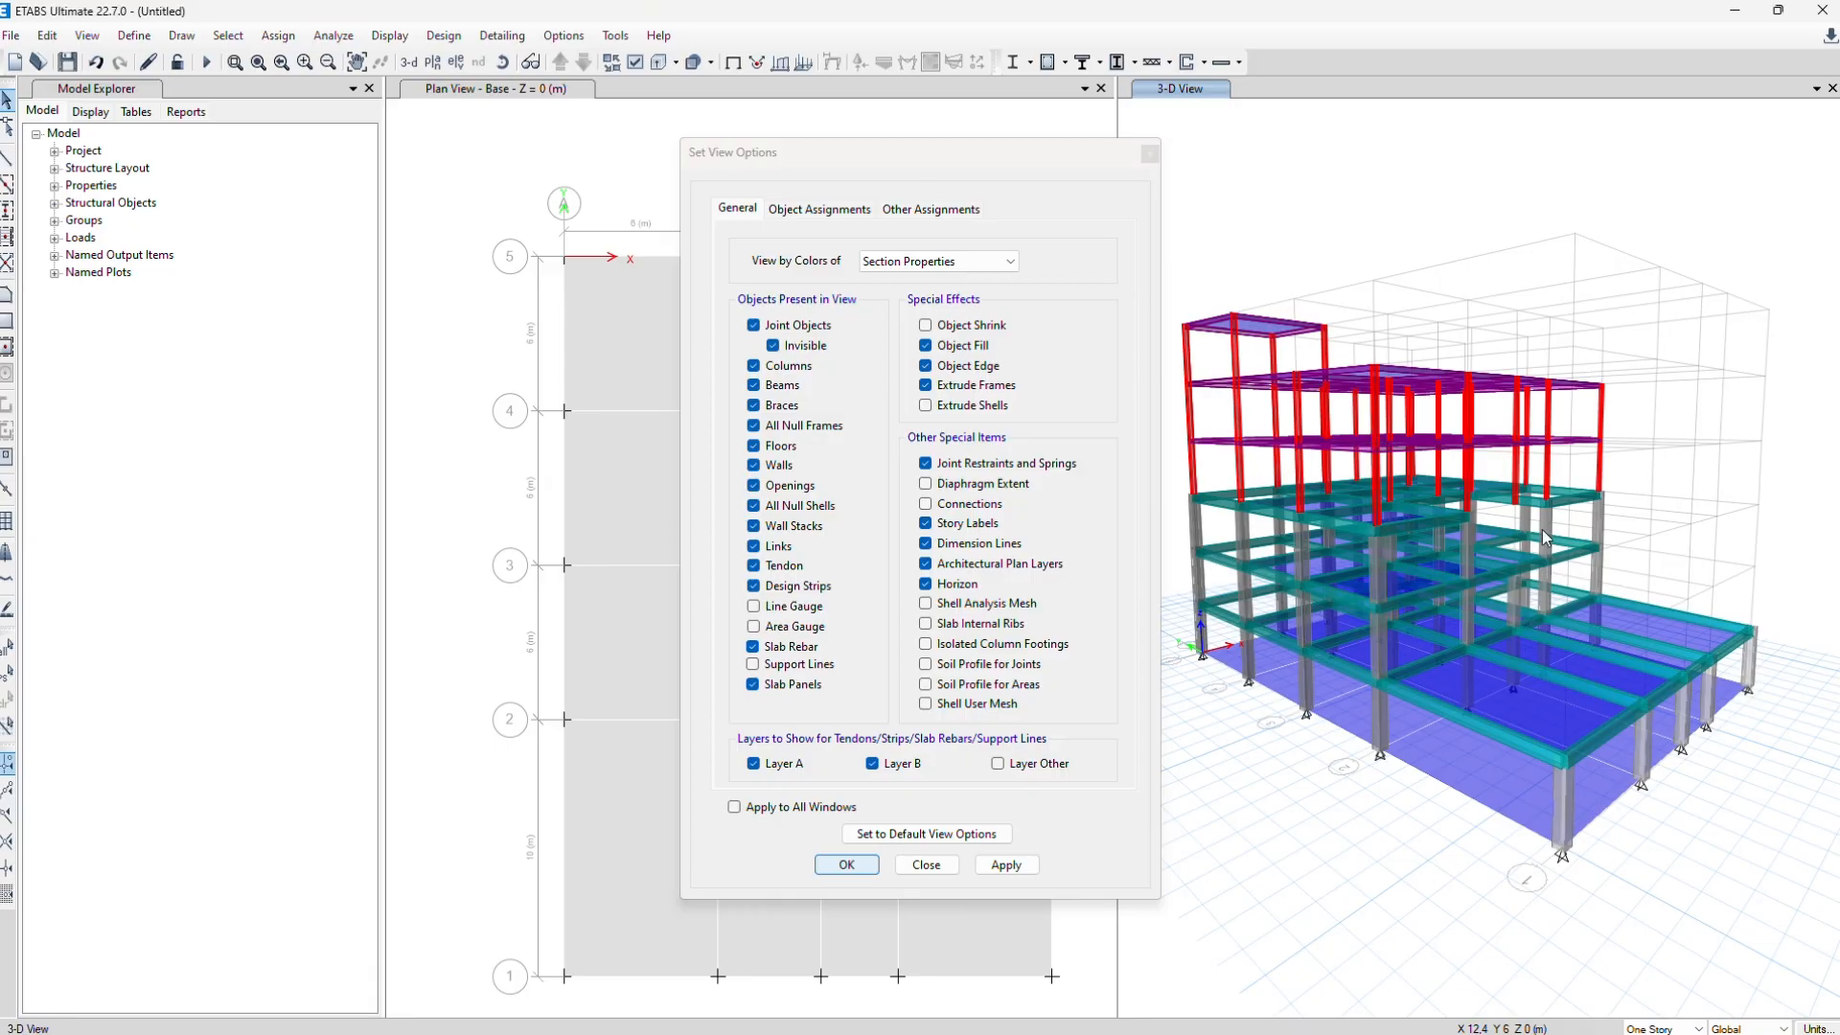
key("Escape")
Examine the extruded beams, columns and slabs of the 3D model from several sides
middle_click_drag(1258, 665, 1315, 643, "shift")
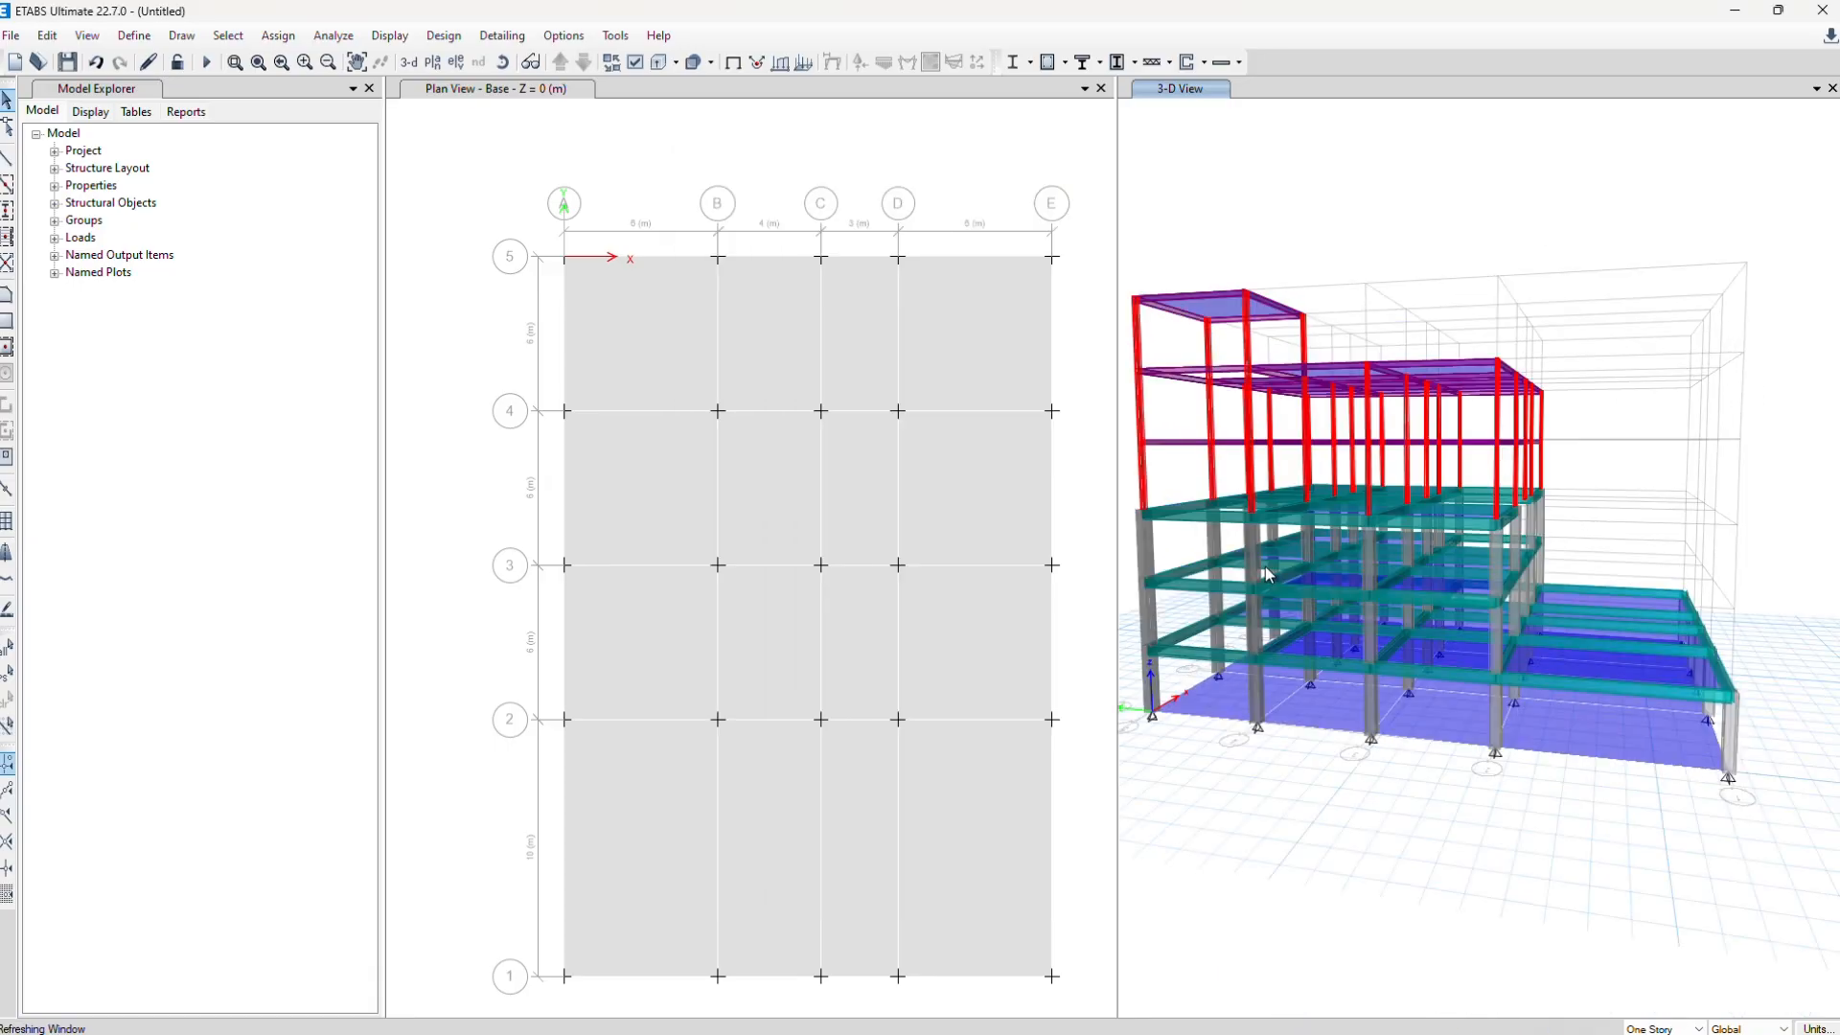
middle_click_drag(1156, 534, 1289, 557, "shift")
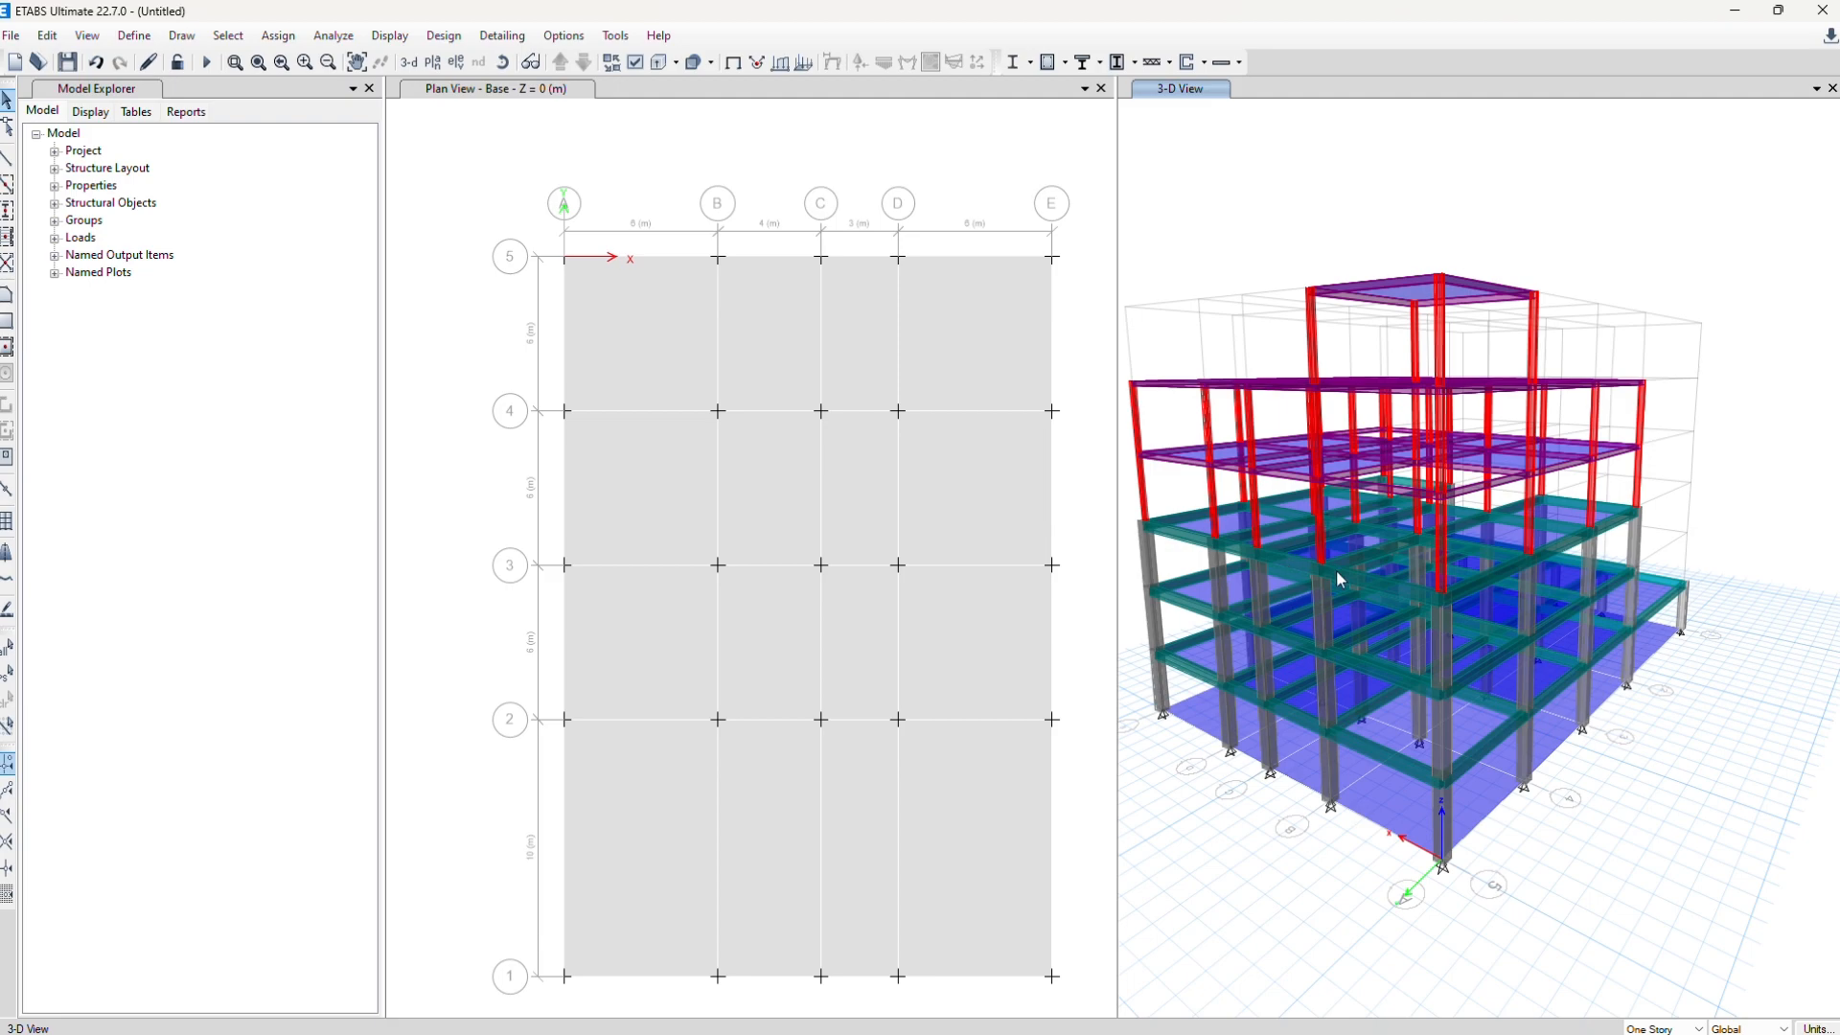
middle_click_drag(1407, 611, 1355, 526, "shift")
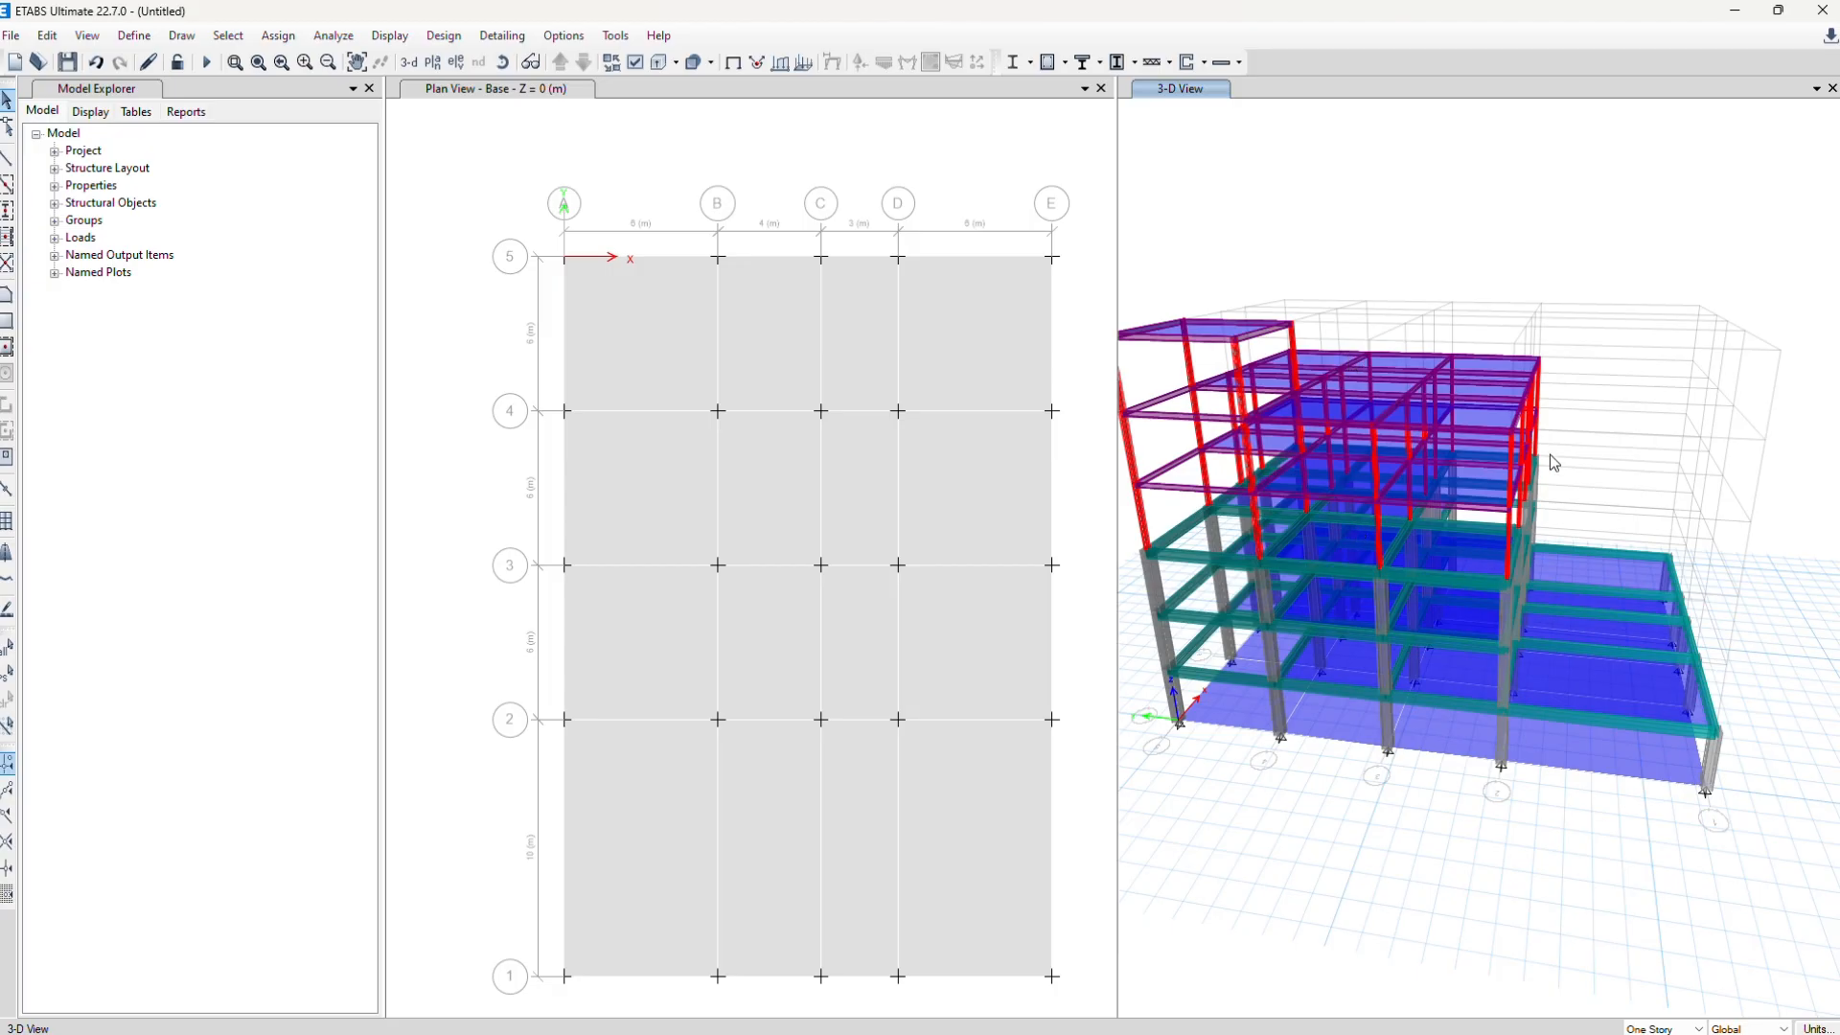
middle_click_drag(1514, 495, 1424, 469, "shift")
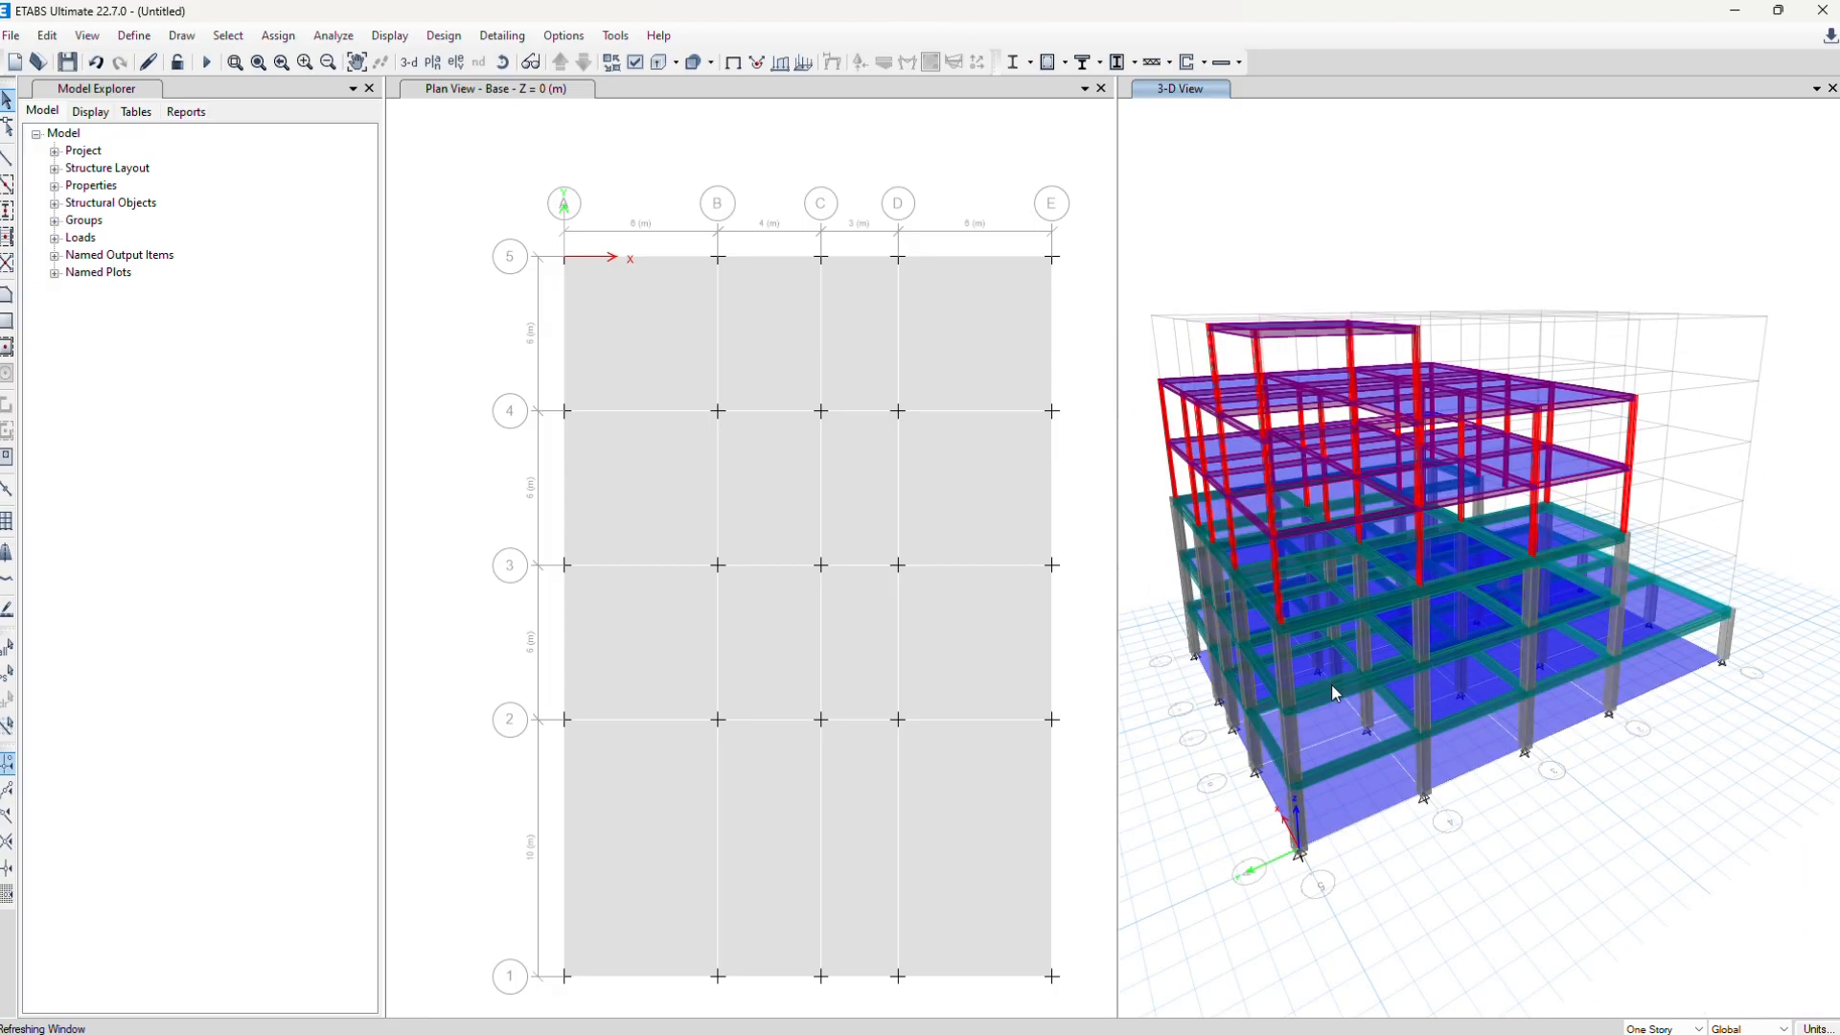
Select all the base-level objects, including the column base joints, in the 3D model
middle_click_drag(1311, 339, 1318, 501, "shift")
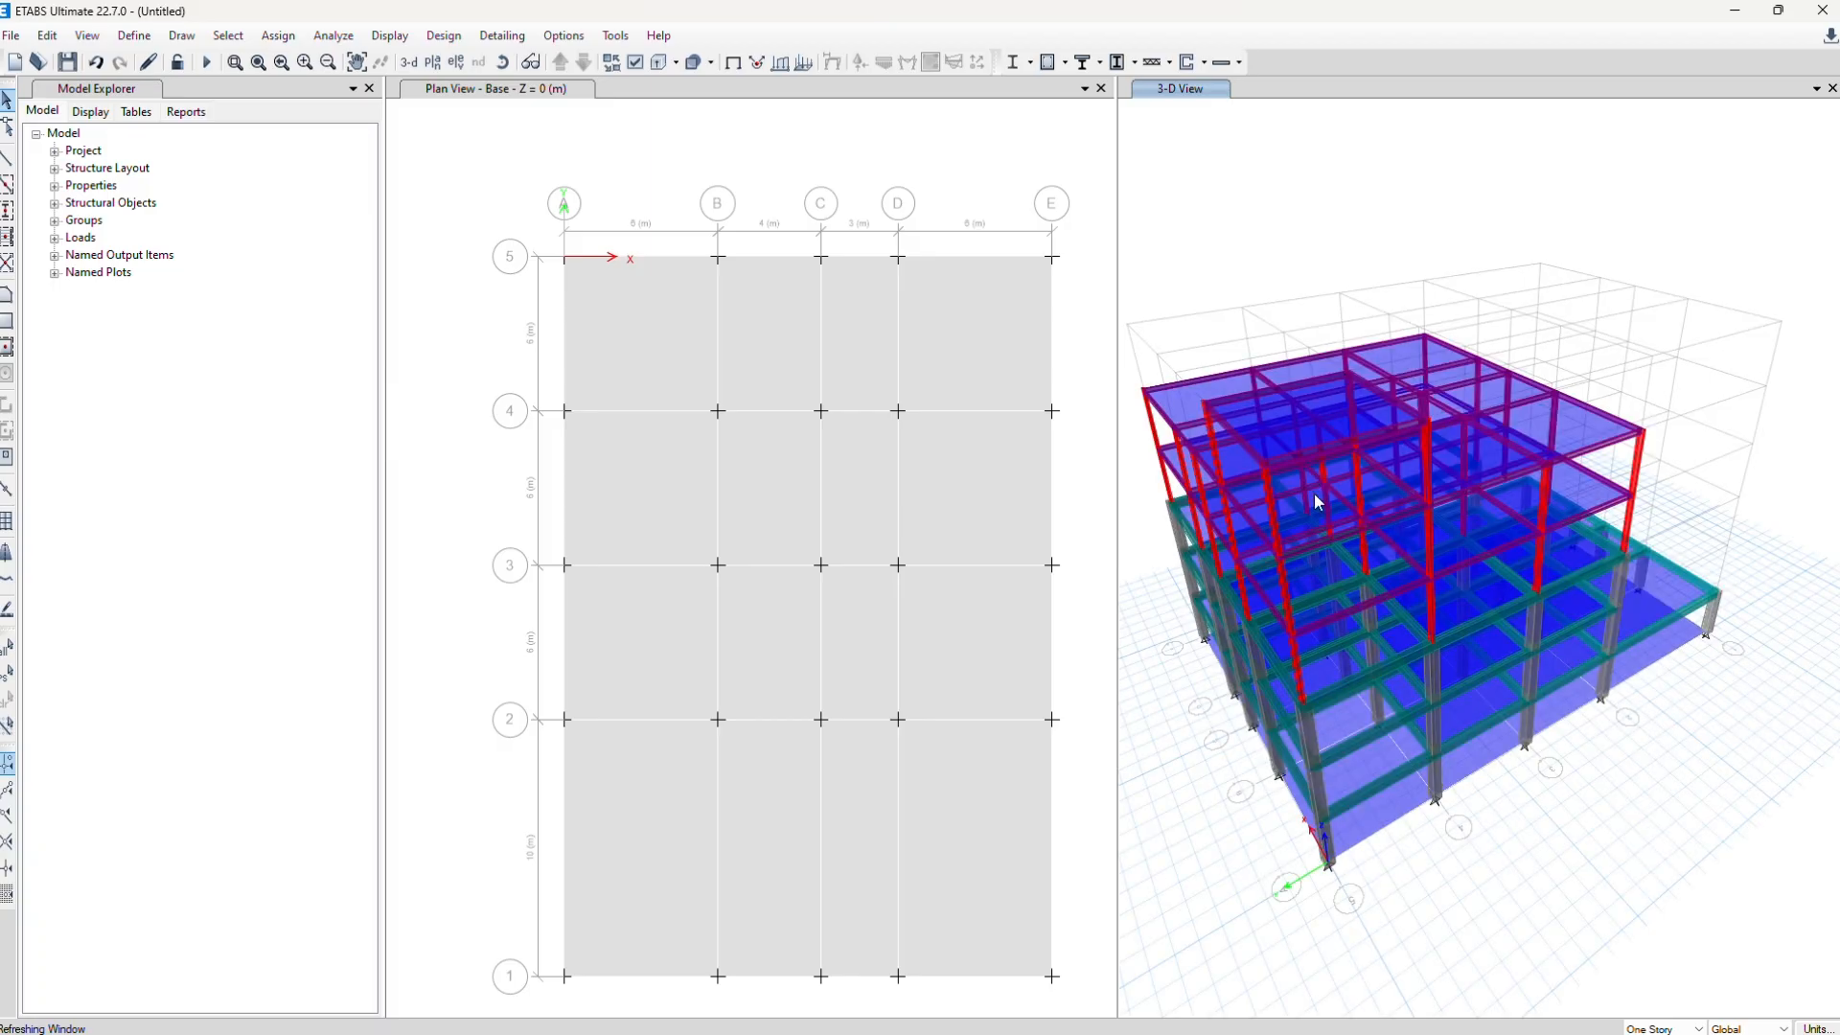
middle_click_drag(1340, 803, 1460, 682, "shift")
middle_click_drag(1527, 602, 1474, 707, "shift")
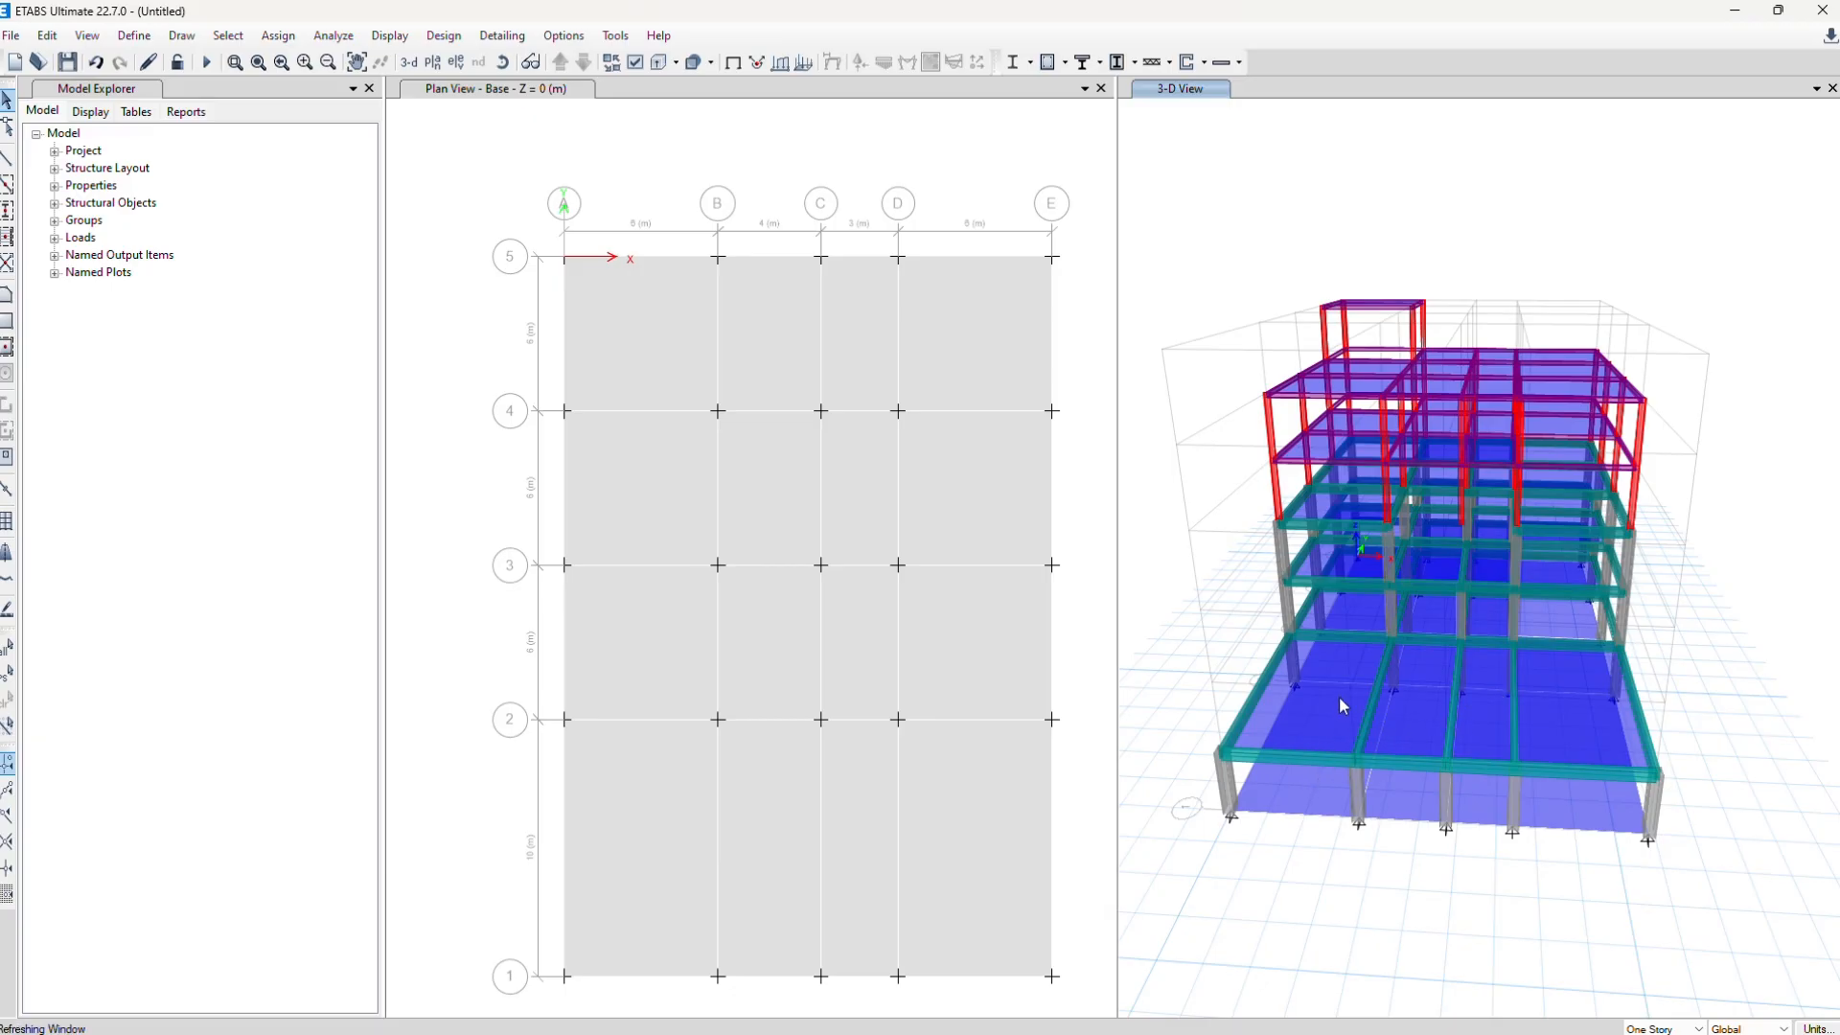
middle_click_drag(1354, 674, 1343, 641, "shift")
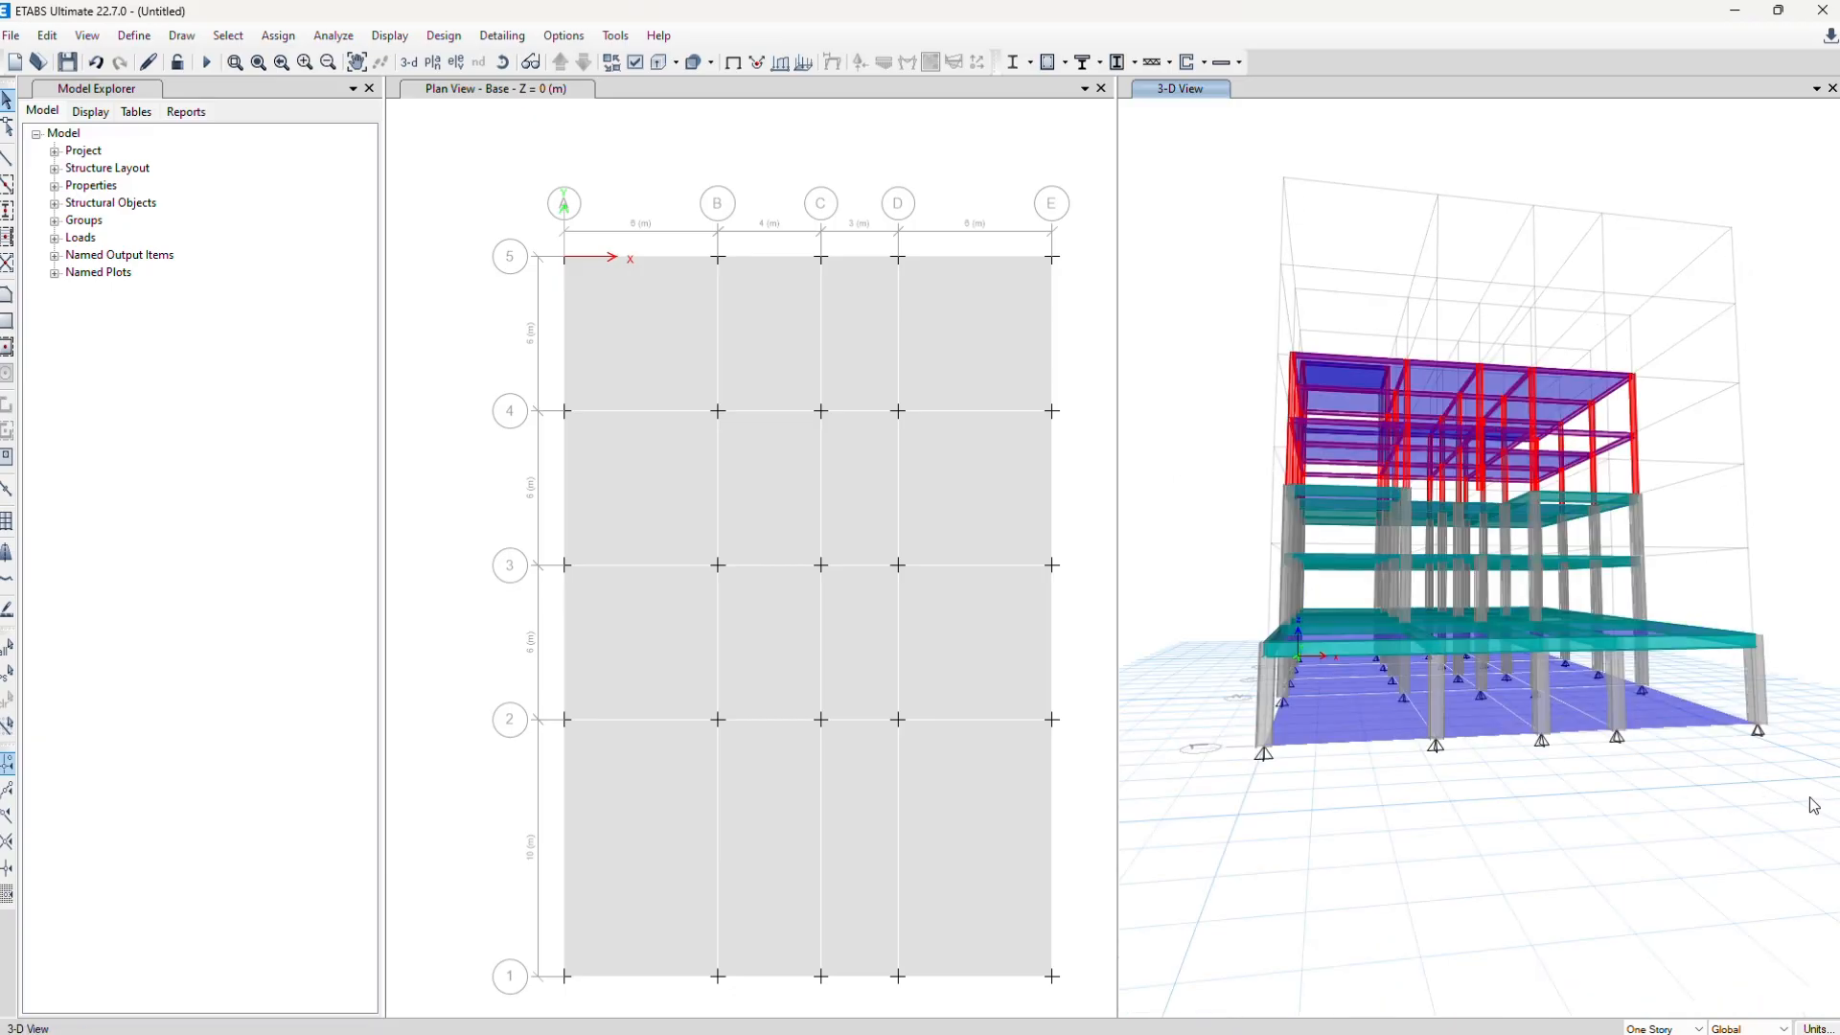
left_click_drag(1812, 800, 1296, 731)
middle_click_drag(1514, 831, 1548, 810, "shift")
left_click_drag(1819, 822, 1176, 659)
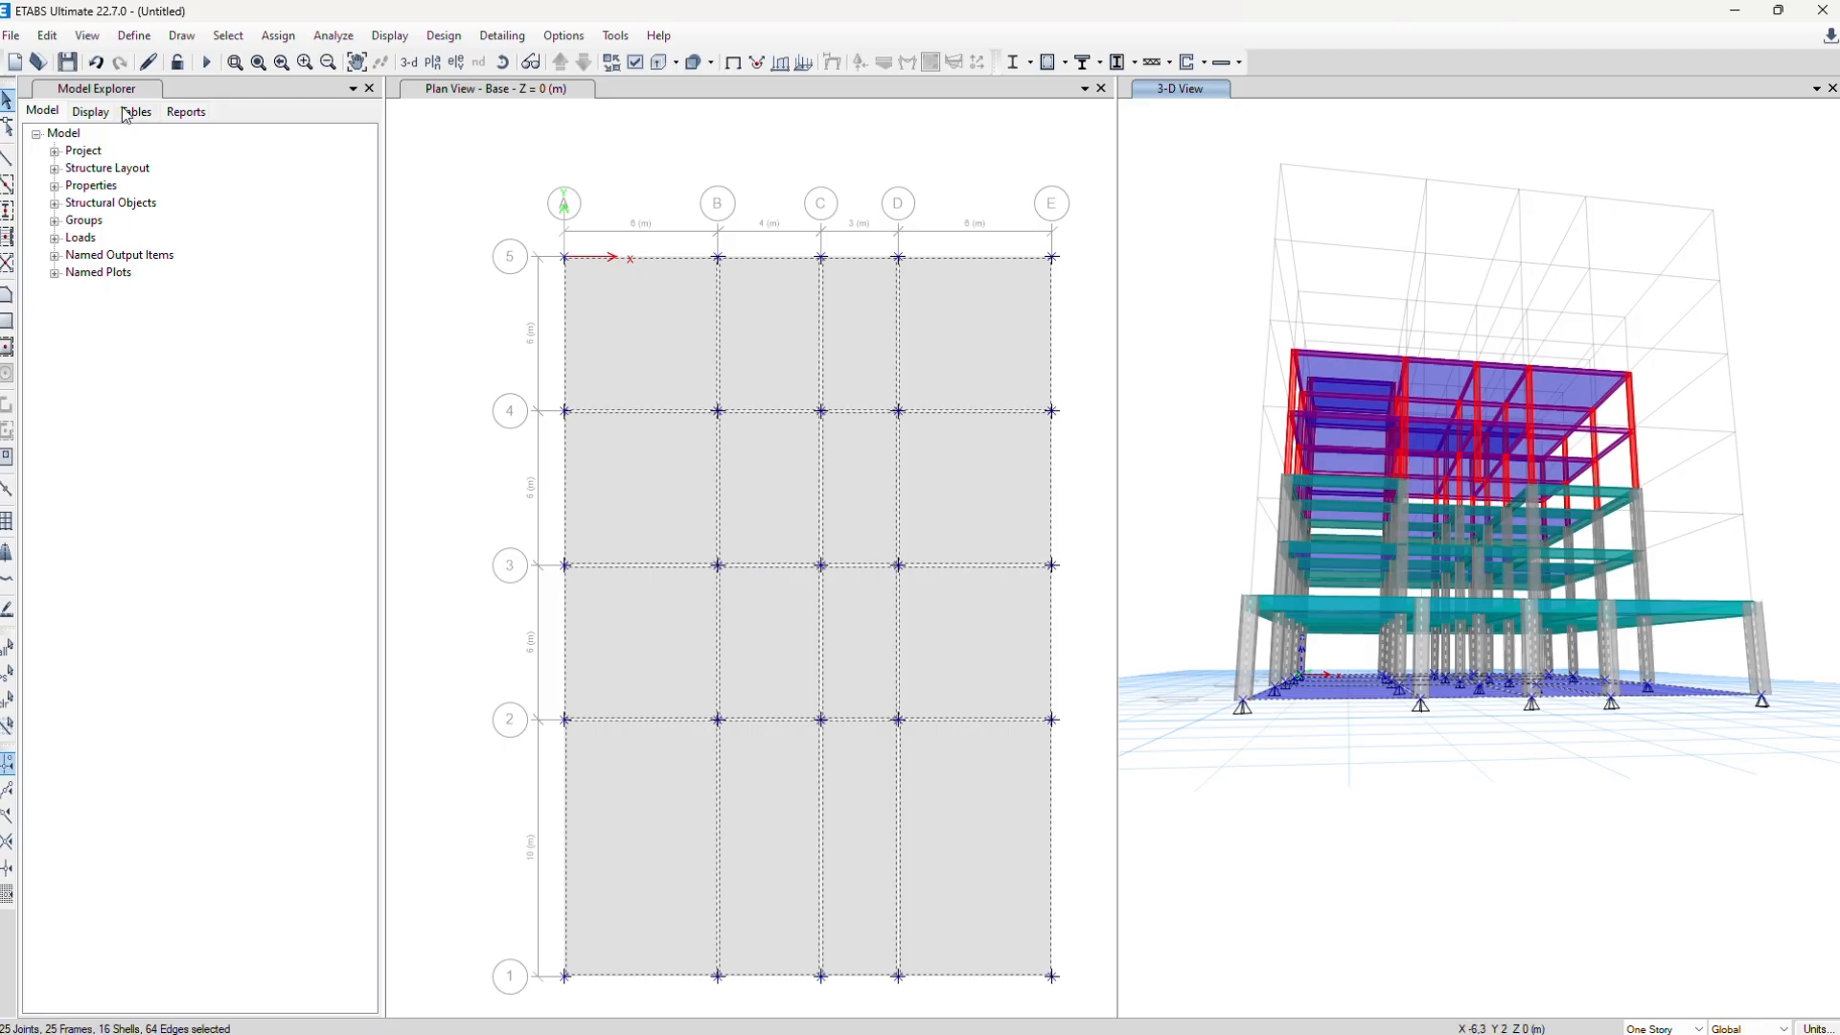
Assign fixed restraints to the selected base joints, restraining translation and rotation about X, Y and Z
left_click(278, 36)
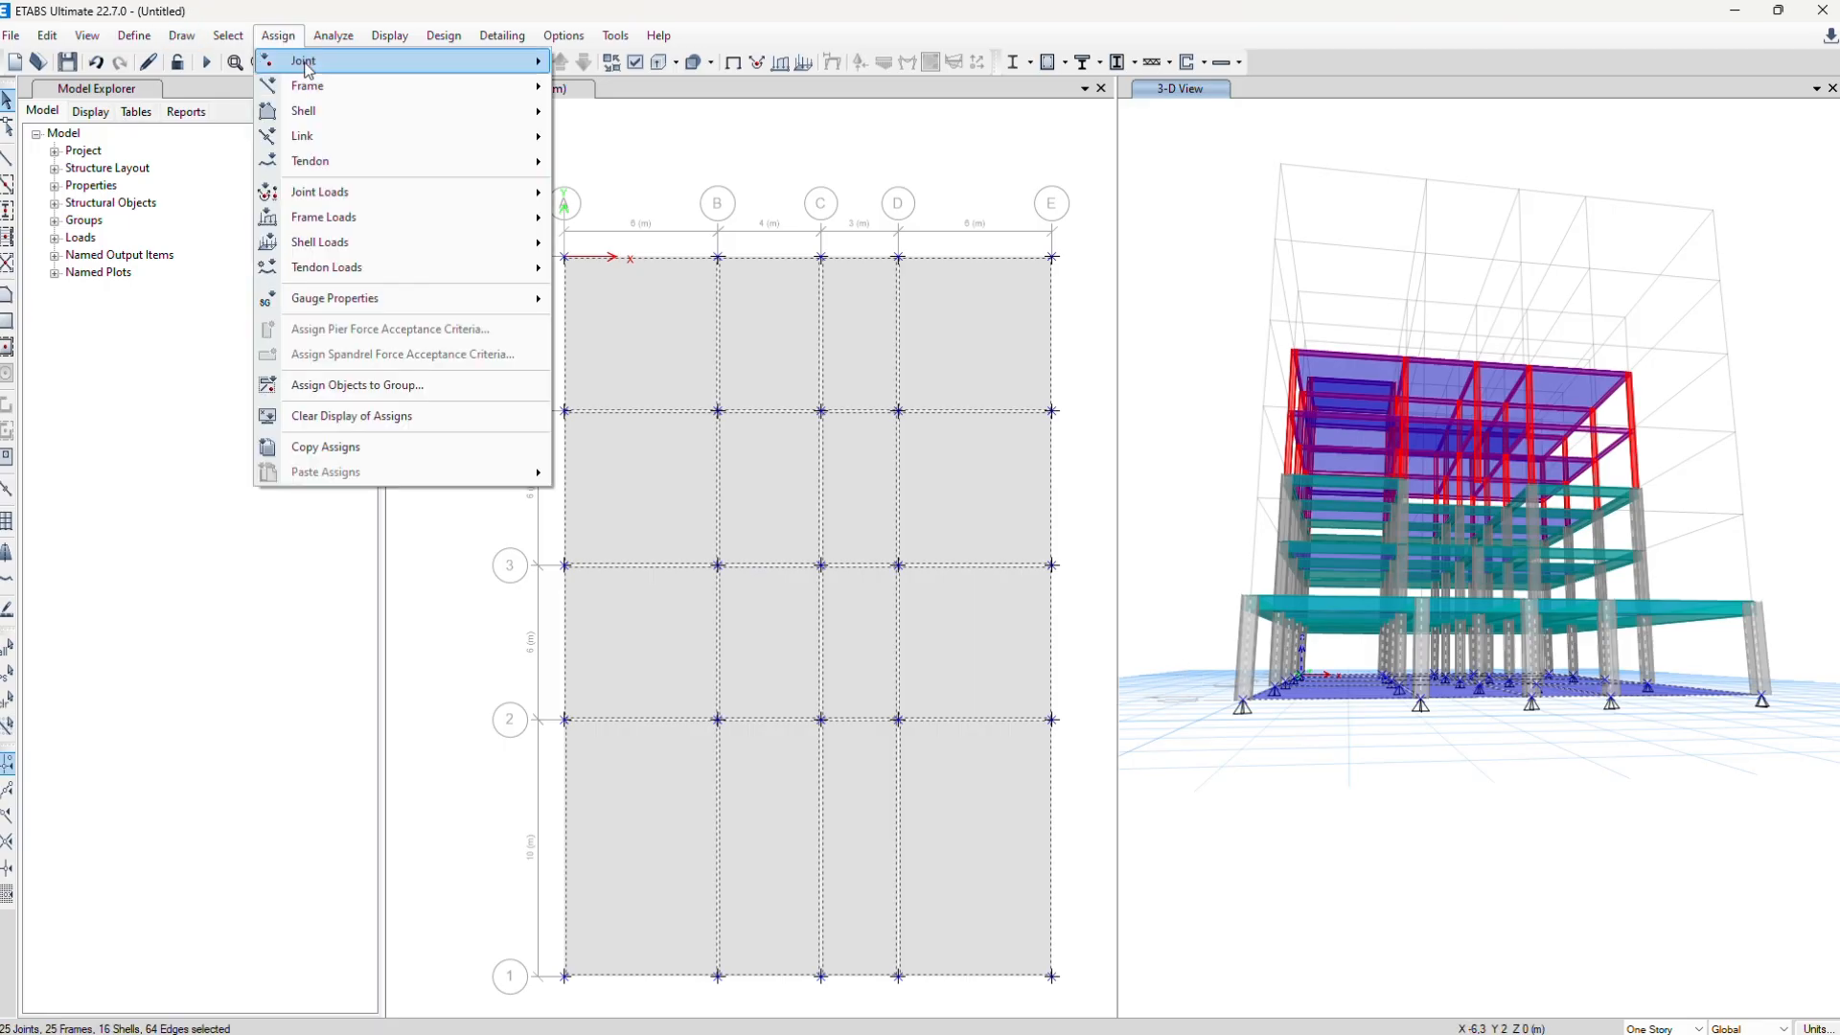
mouse_move(305, 62)
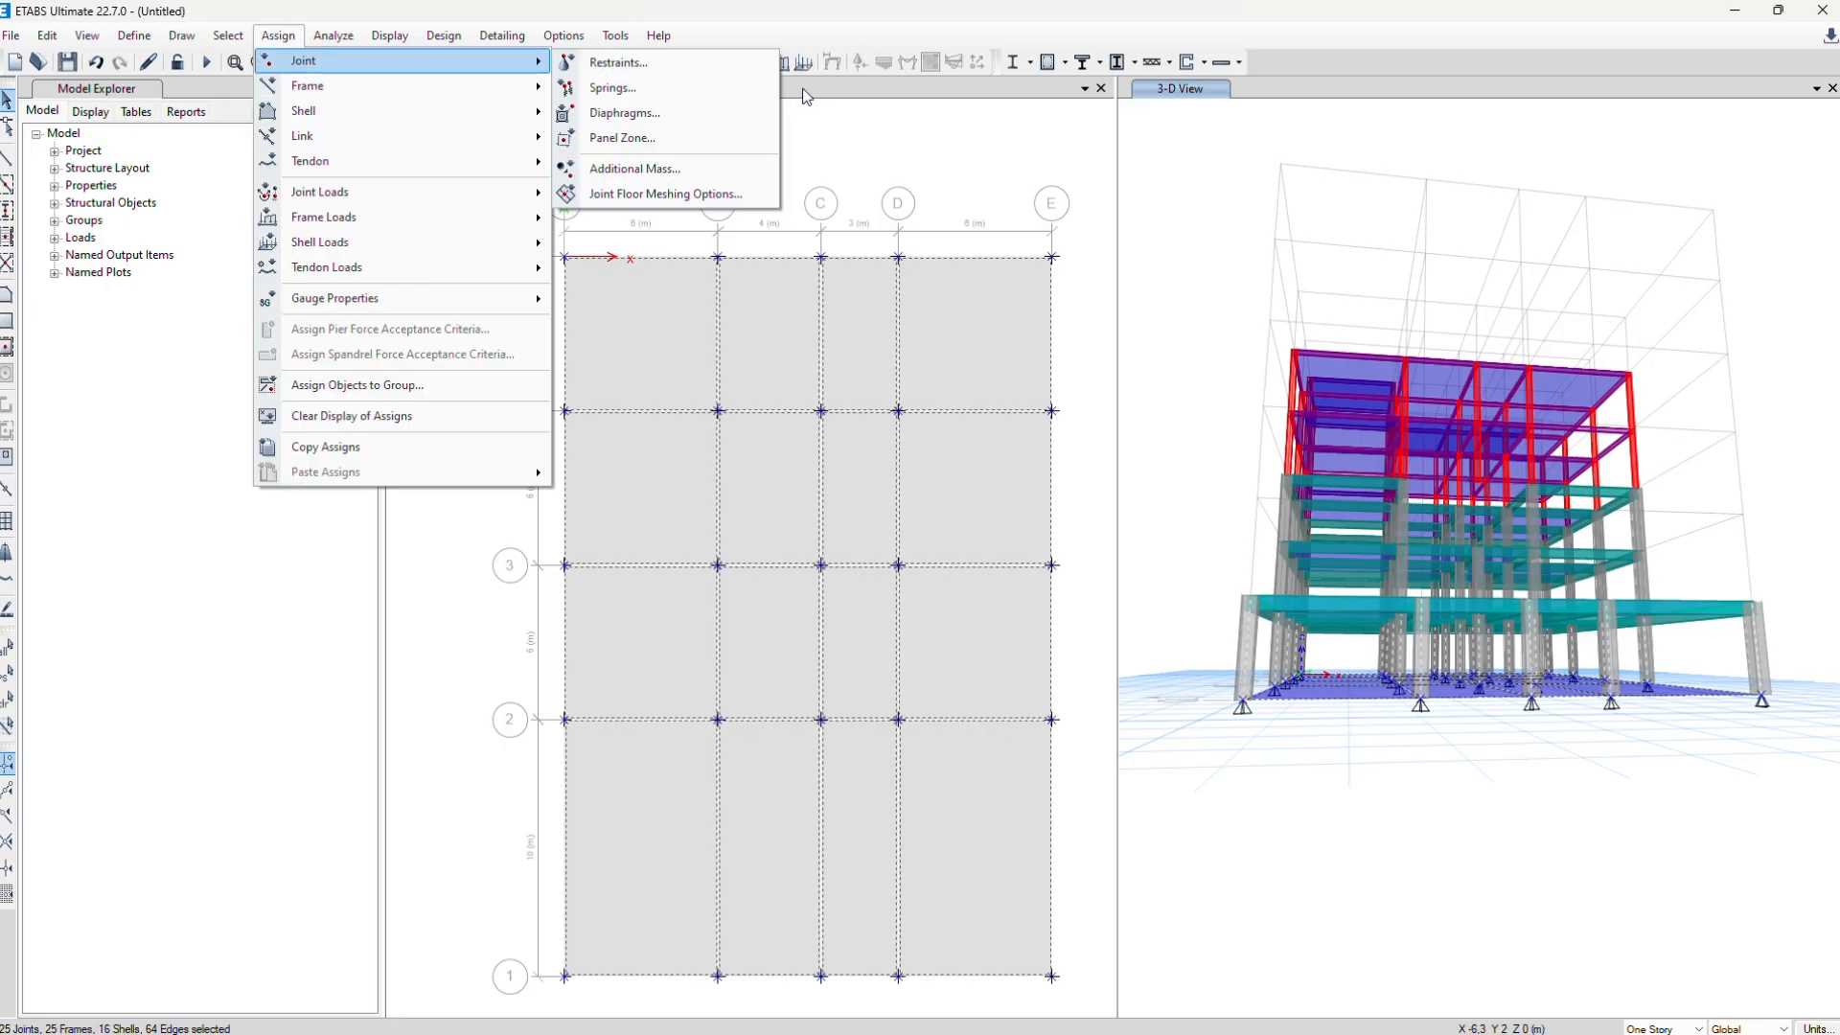
left_click(640, 75)
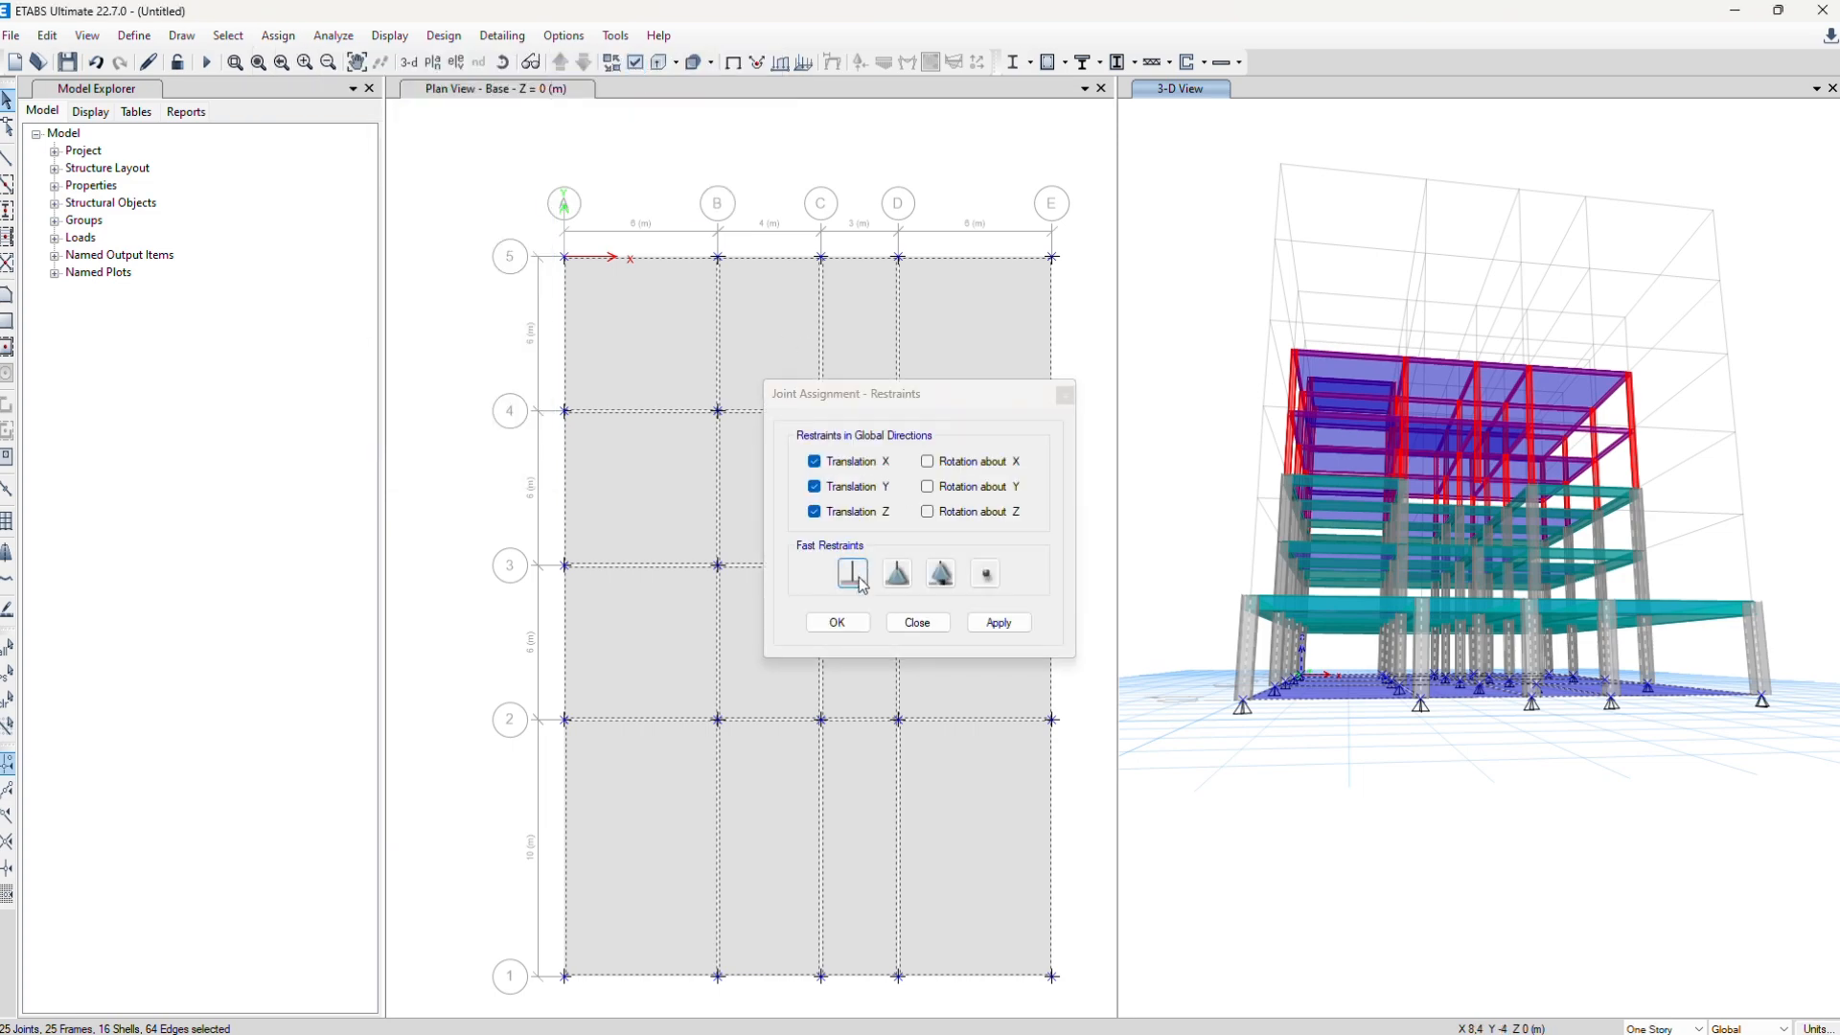
left_click(853, 575)
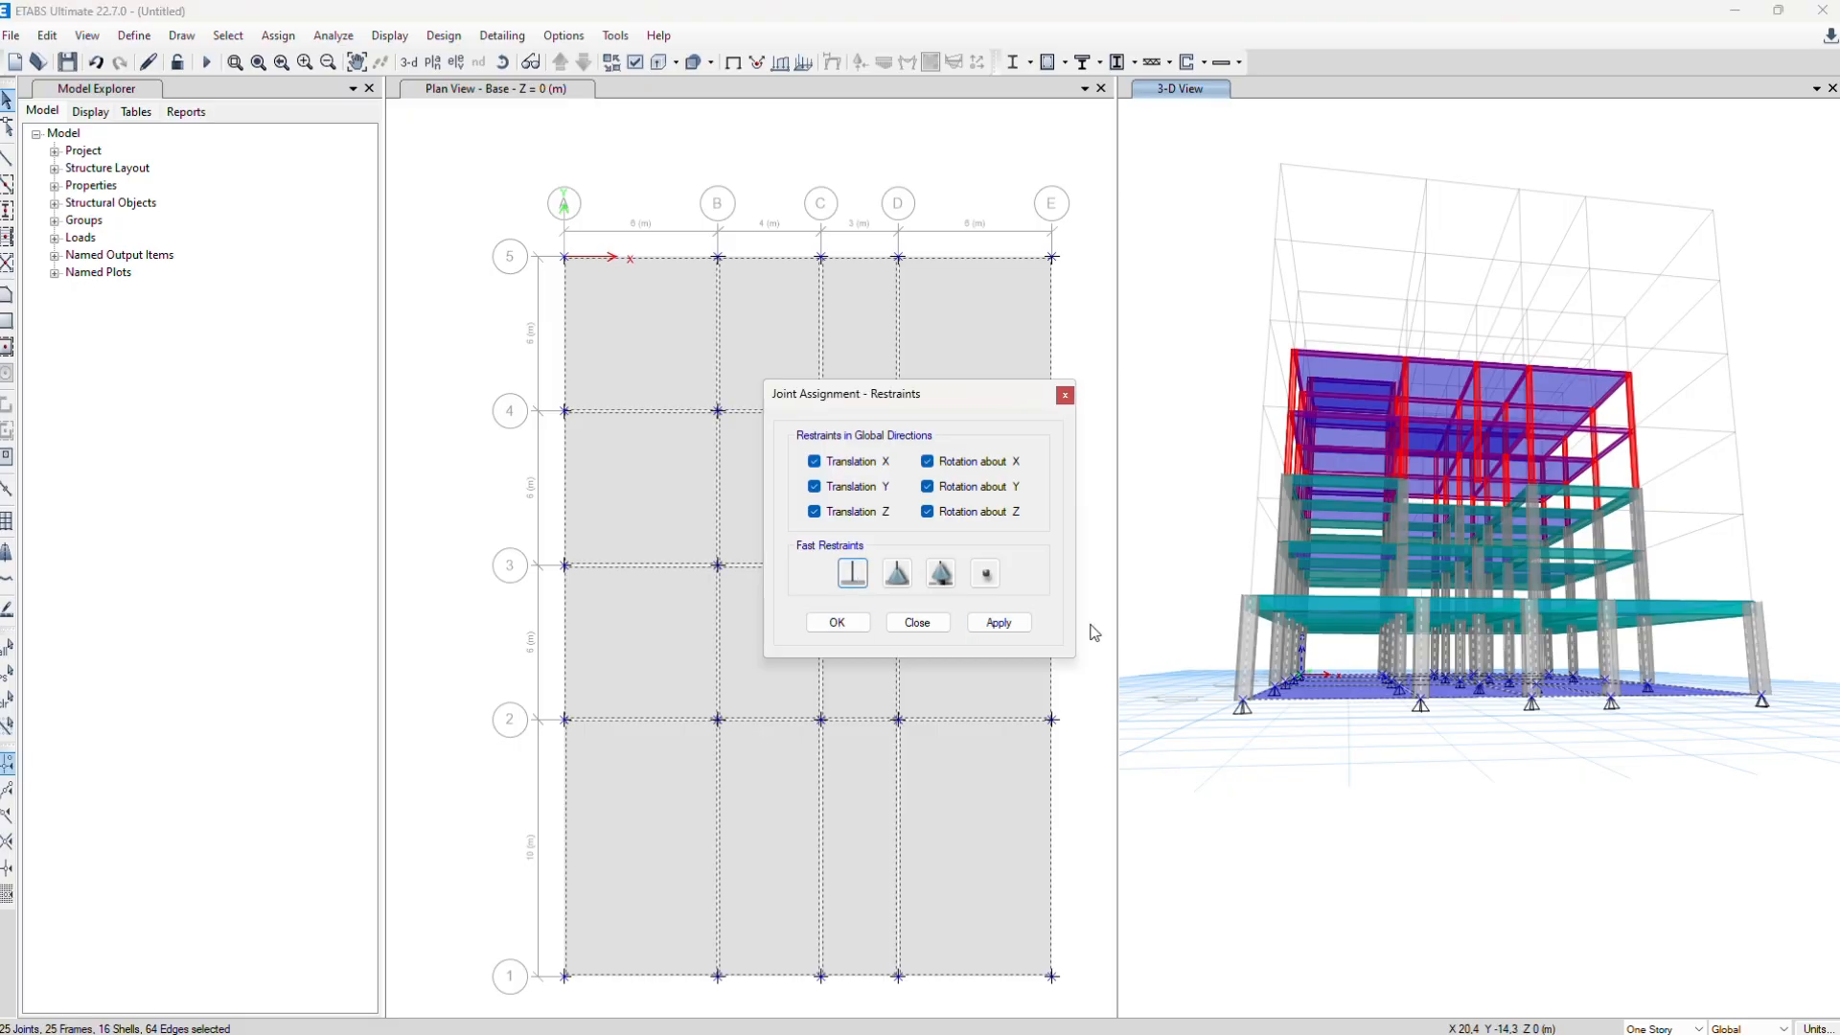
left_click(1001, 624)
left_click(861, 627)
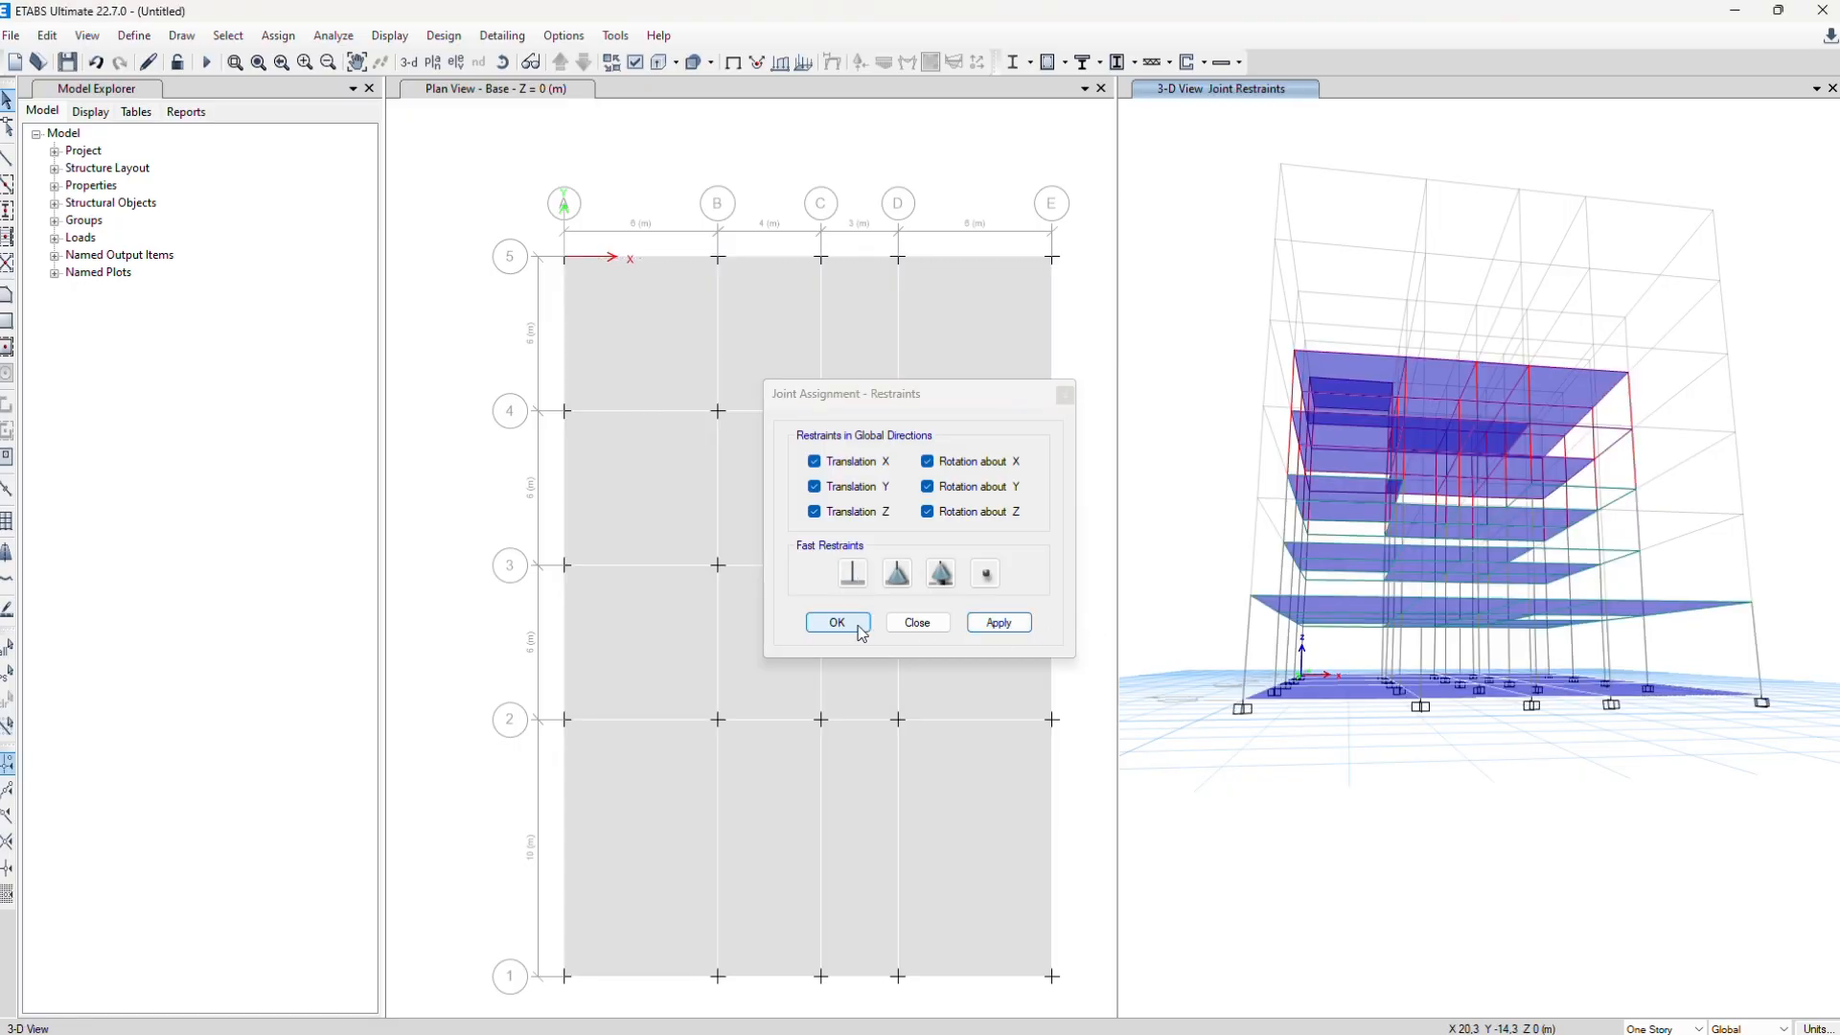
left_click(859, 627)
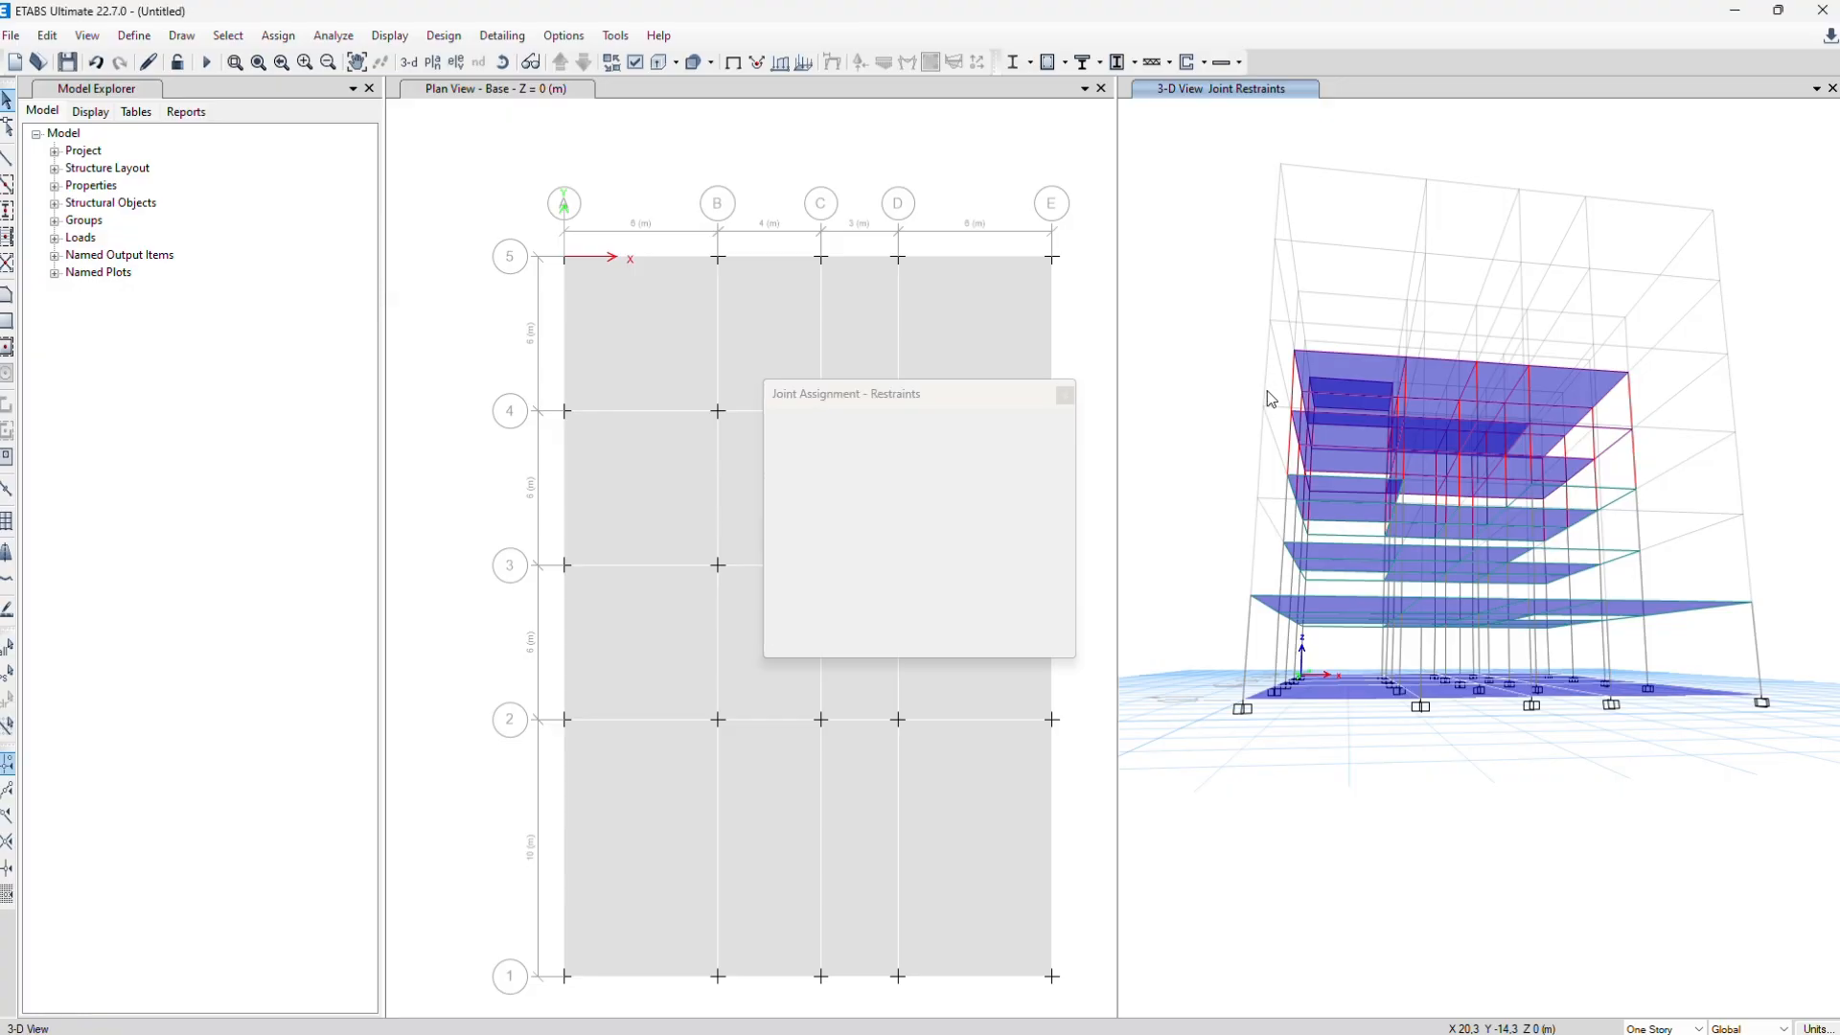
Inspect the base supports up close and try to display extruded frames together with the joint restraints
scroll(1281, 729, "up", 6)
scroll(1279, 727, "up", 3)
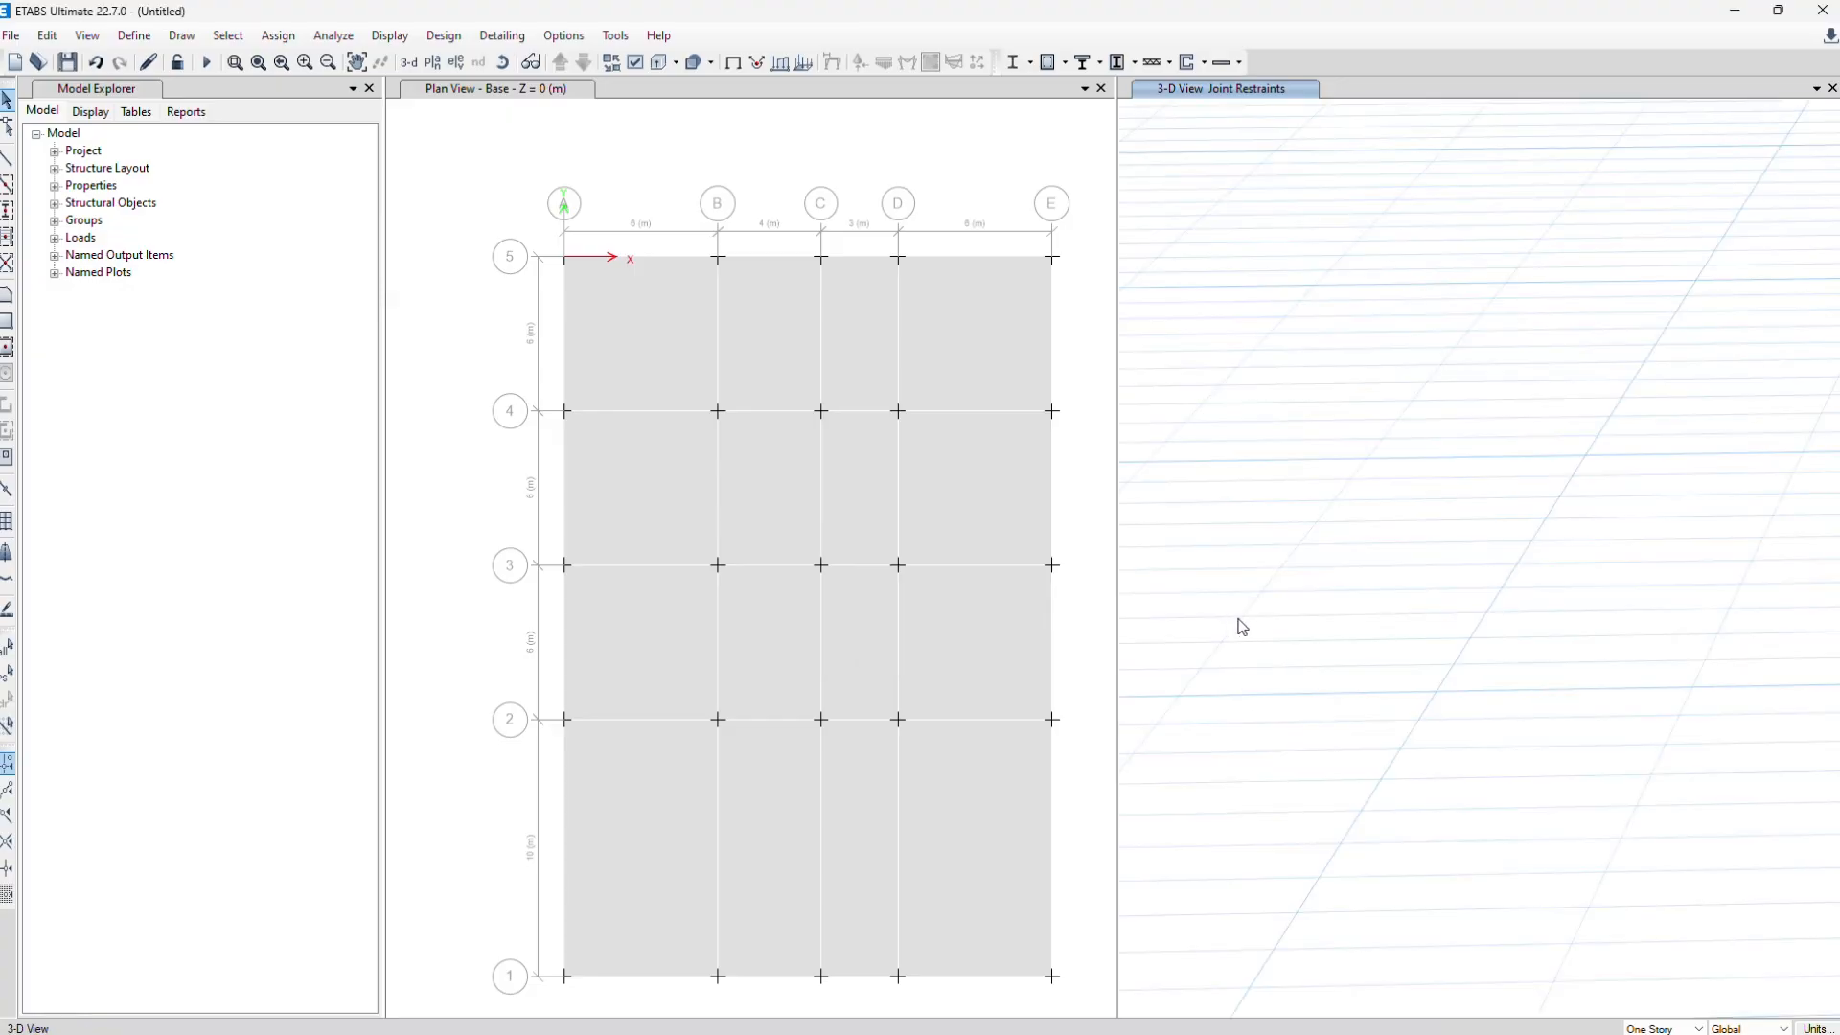
scroll(1238, 618, "down", 6)
scroll(1189, 575, "down", 2)
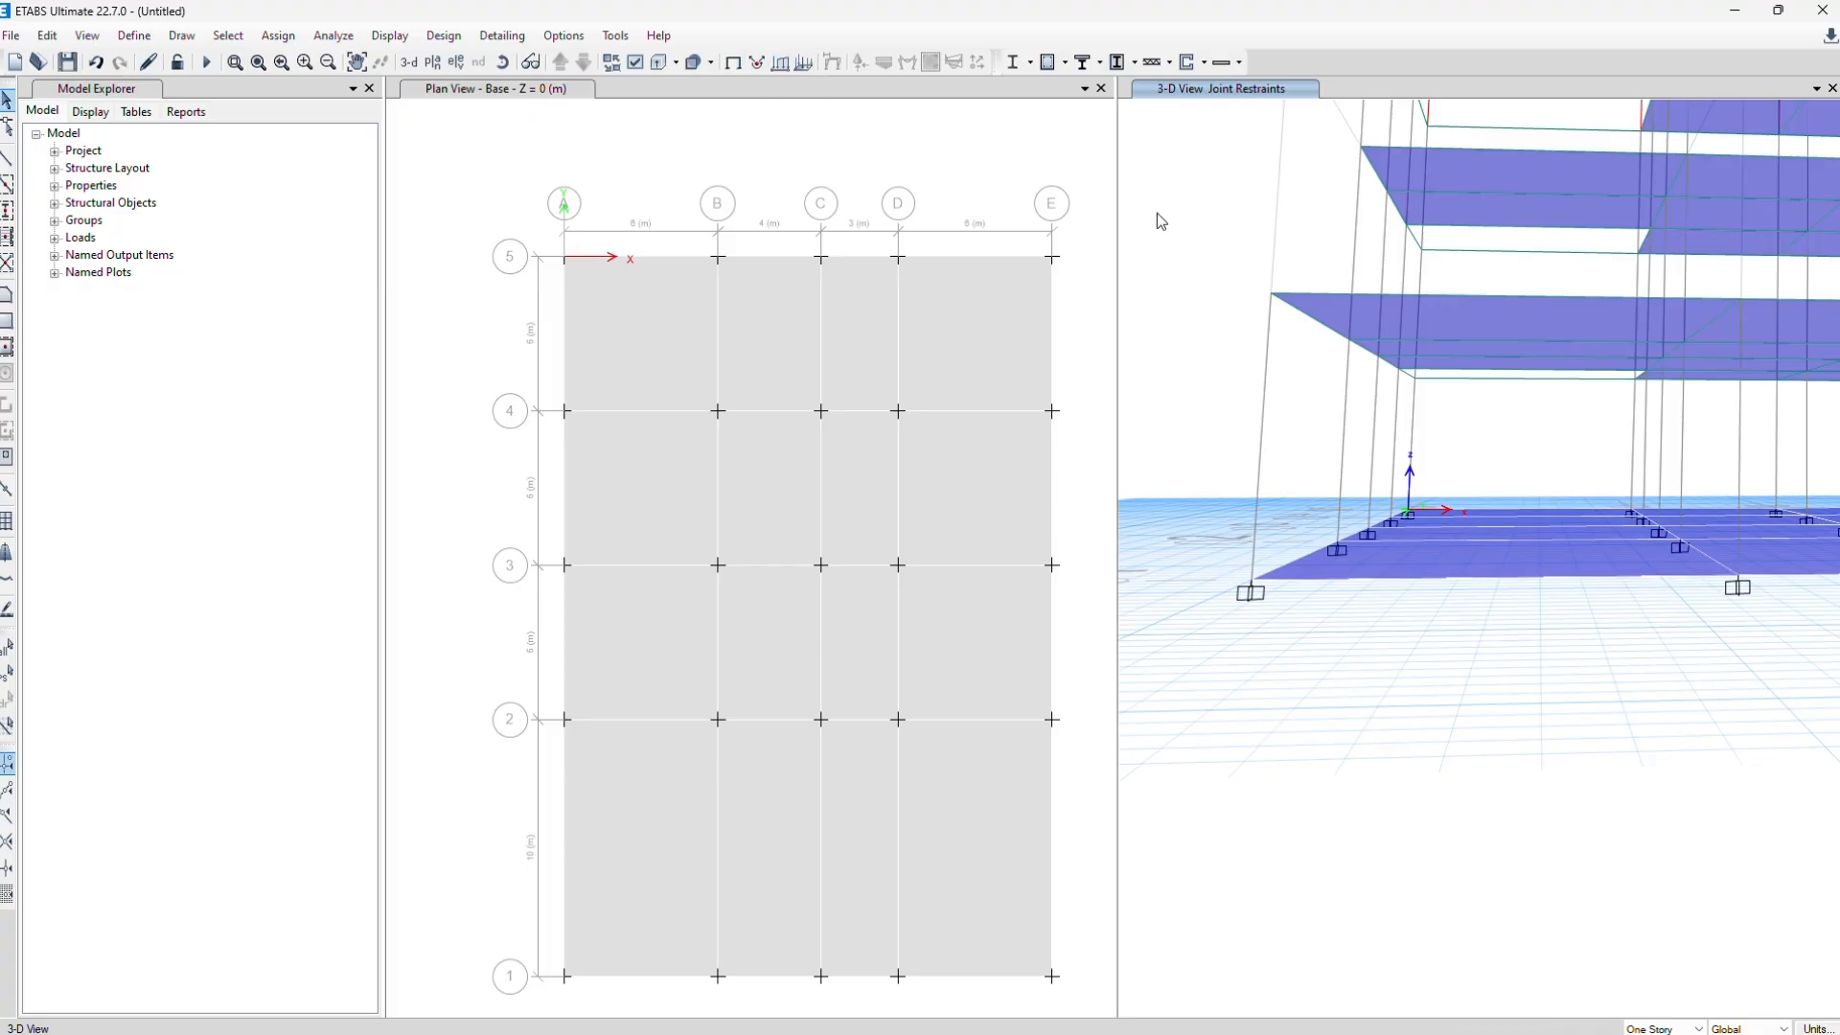
left_click(646, 63)
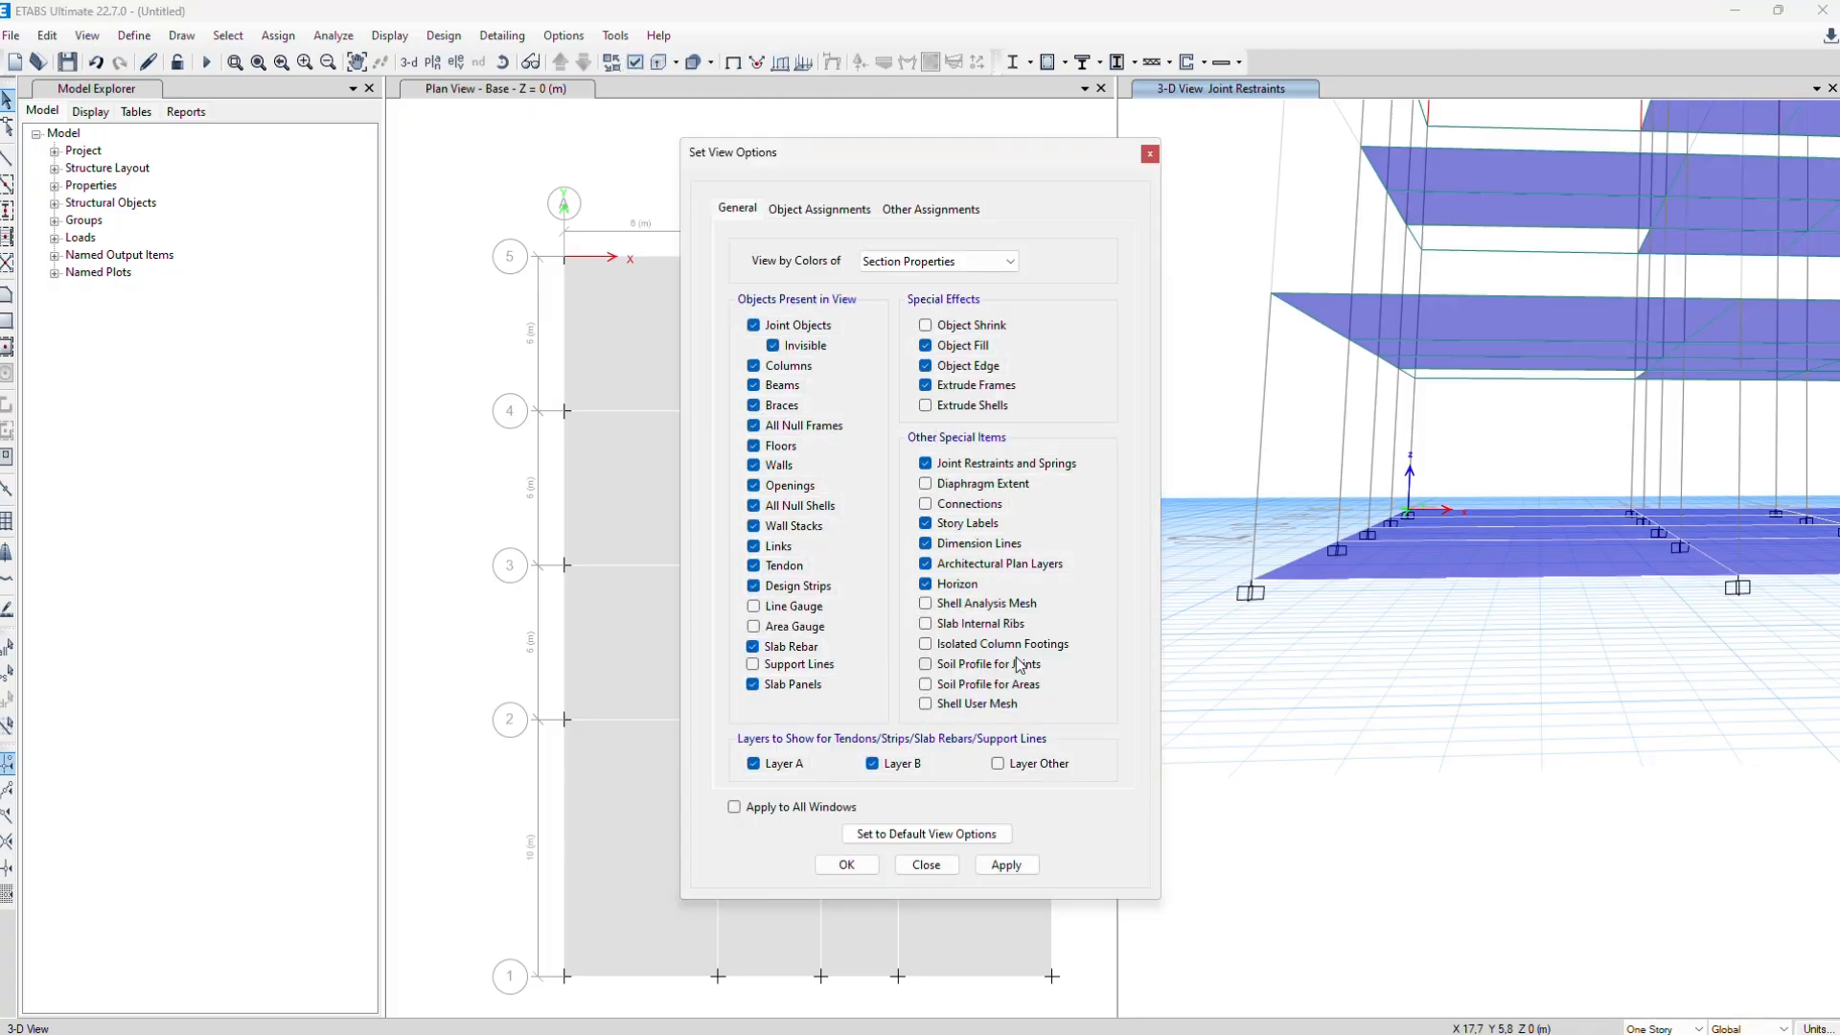
left_click(1014, 874)
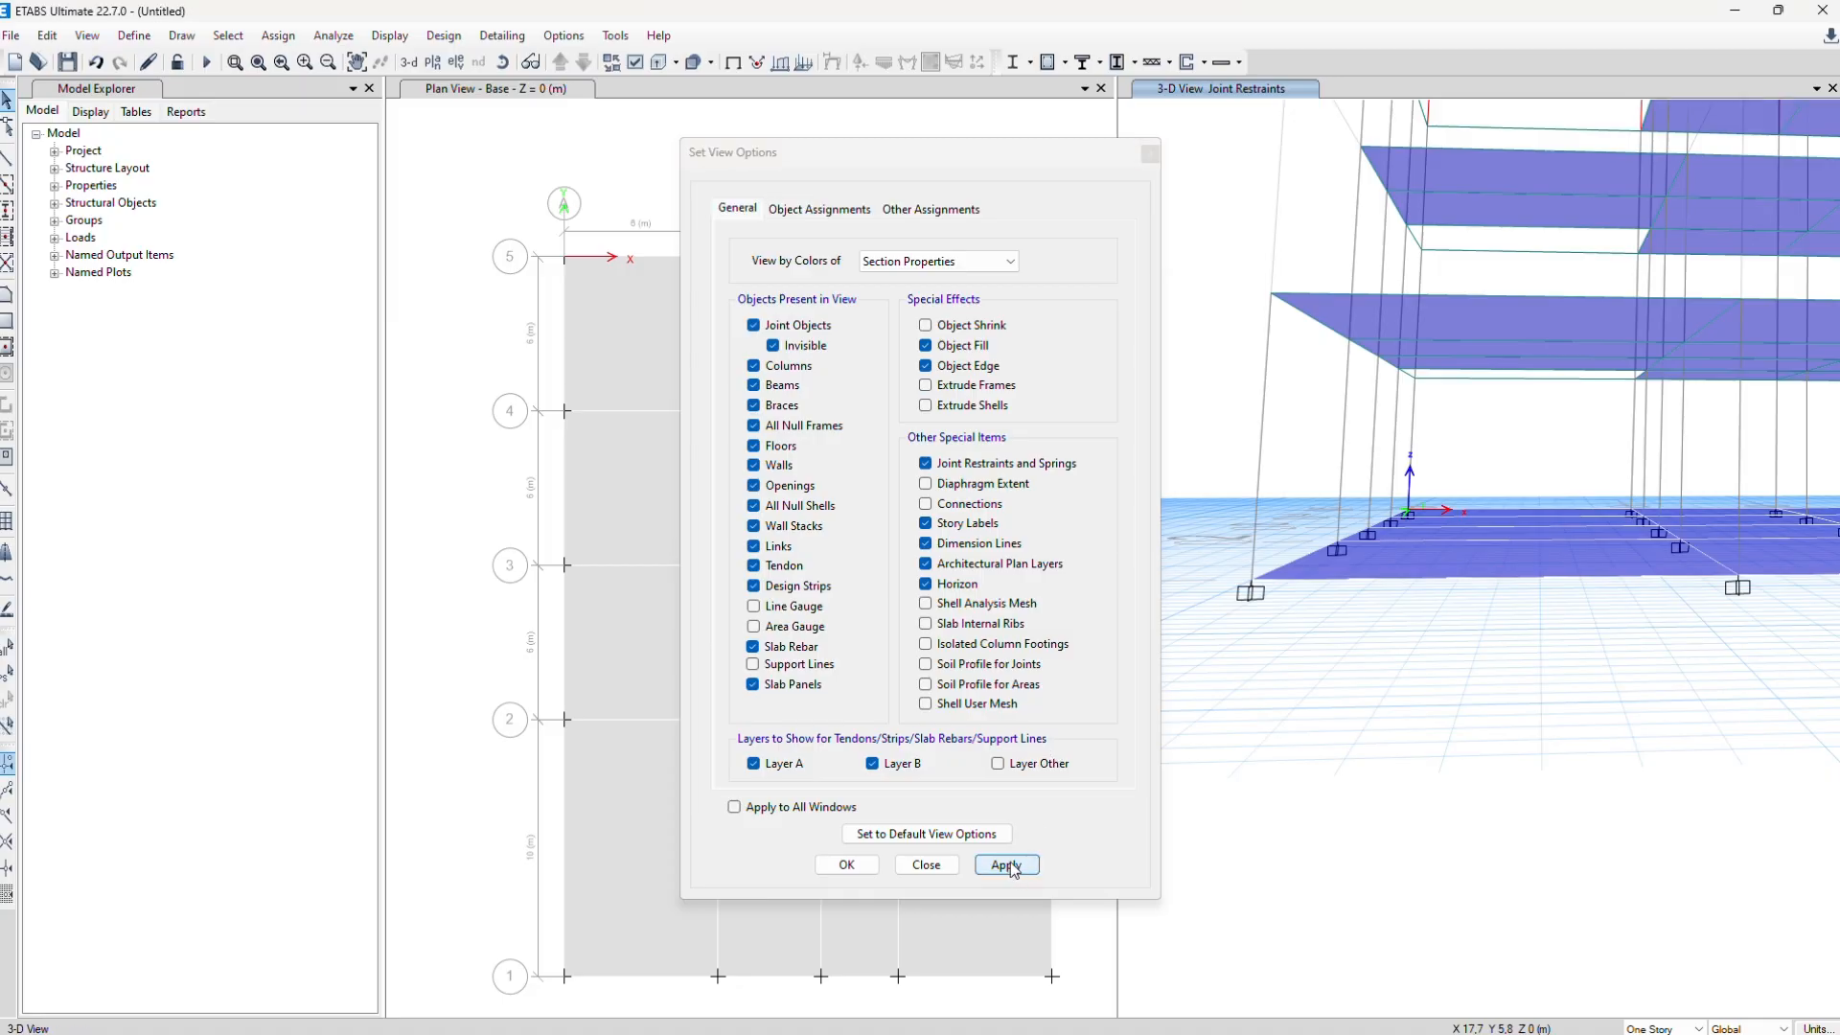
left_click(849, 866)
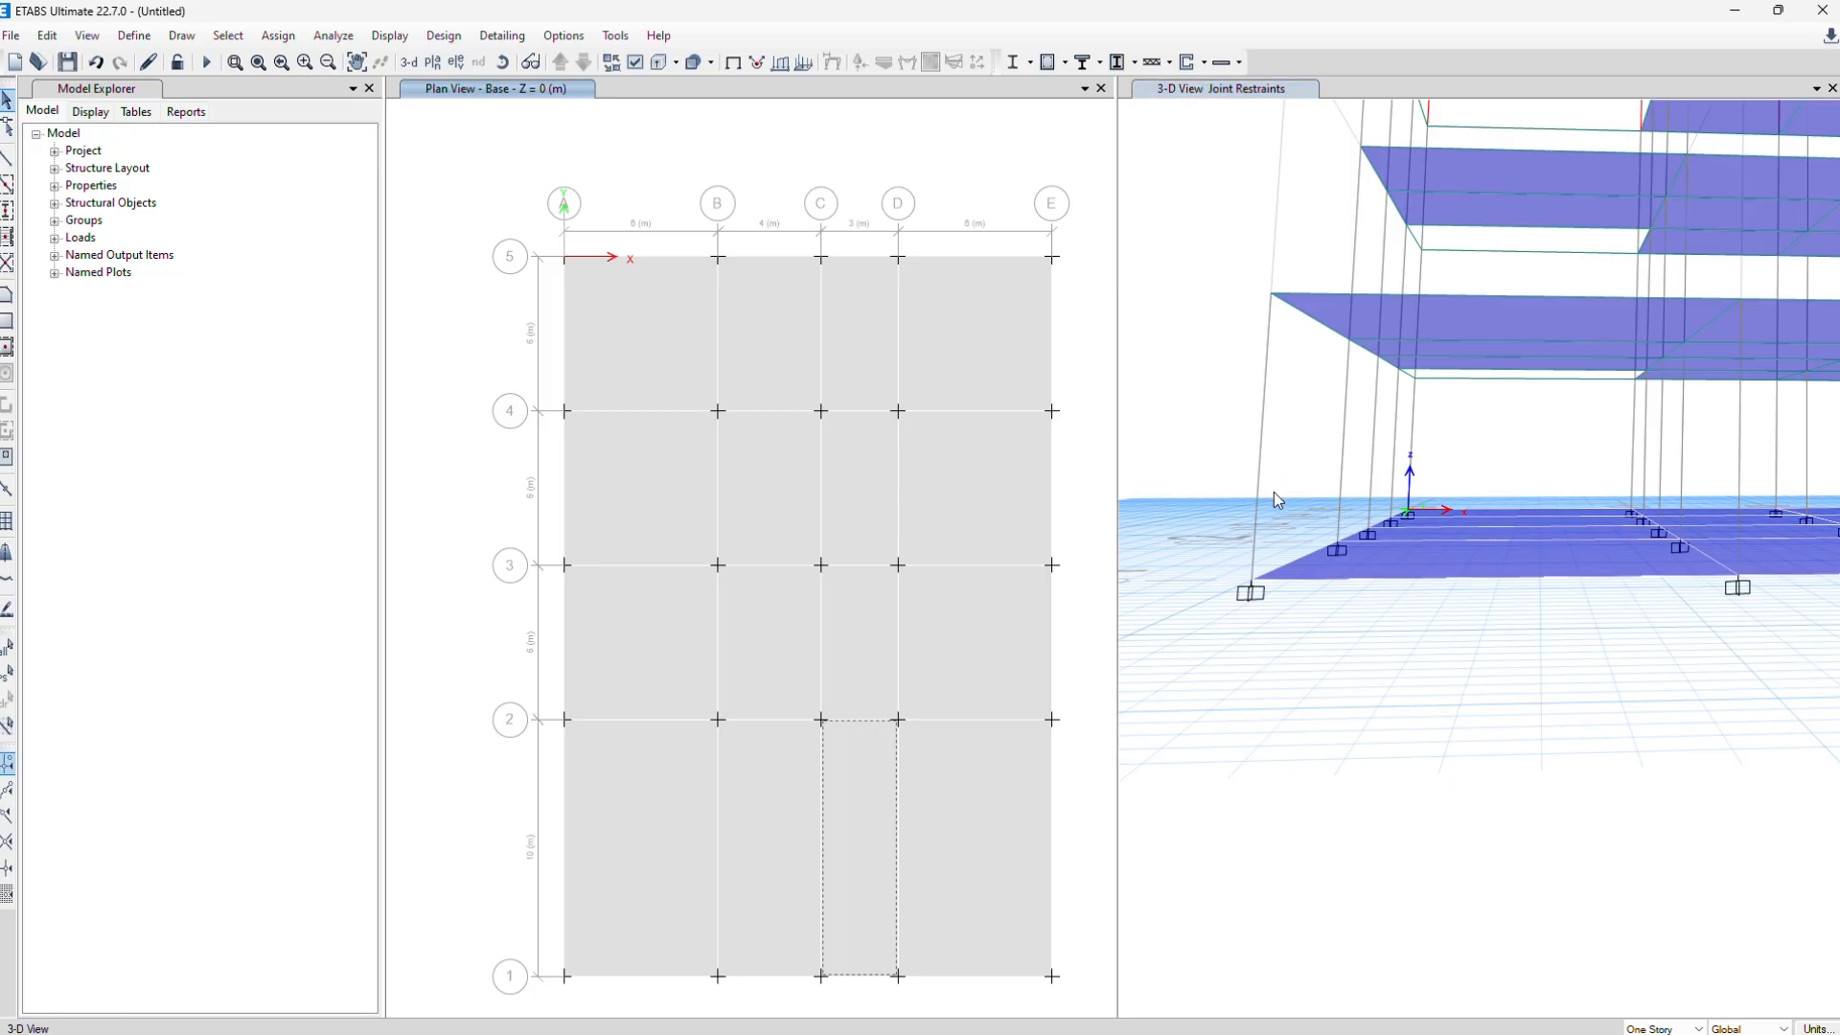
Try again to apply Extrude Frames with section property colors to the whole 3D model
left_click(1274, 491)
scroll(1275, 487, "down", 3)
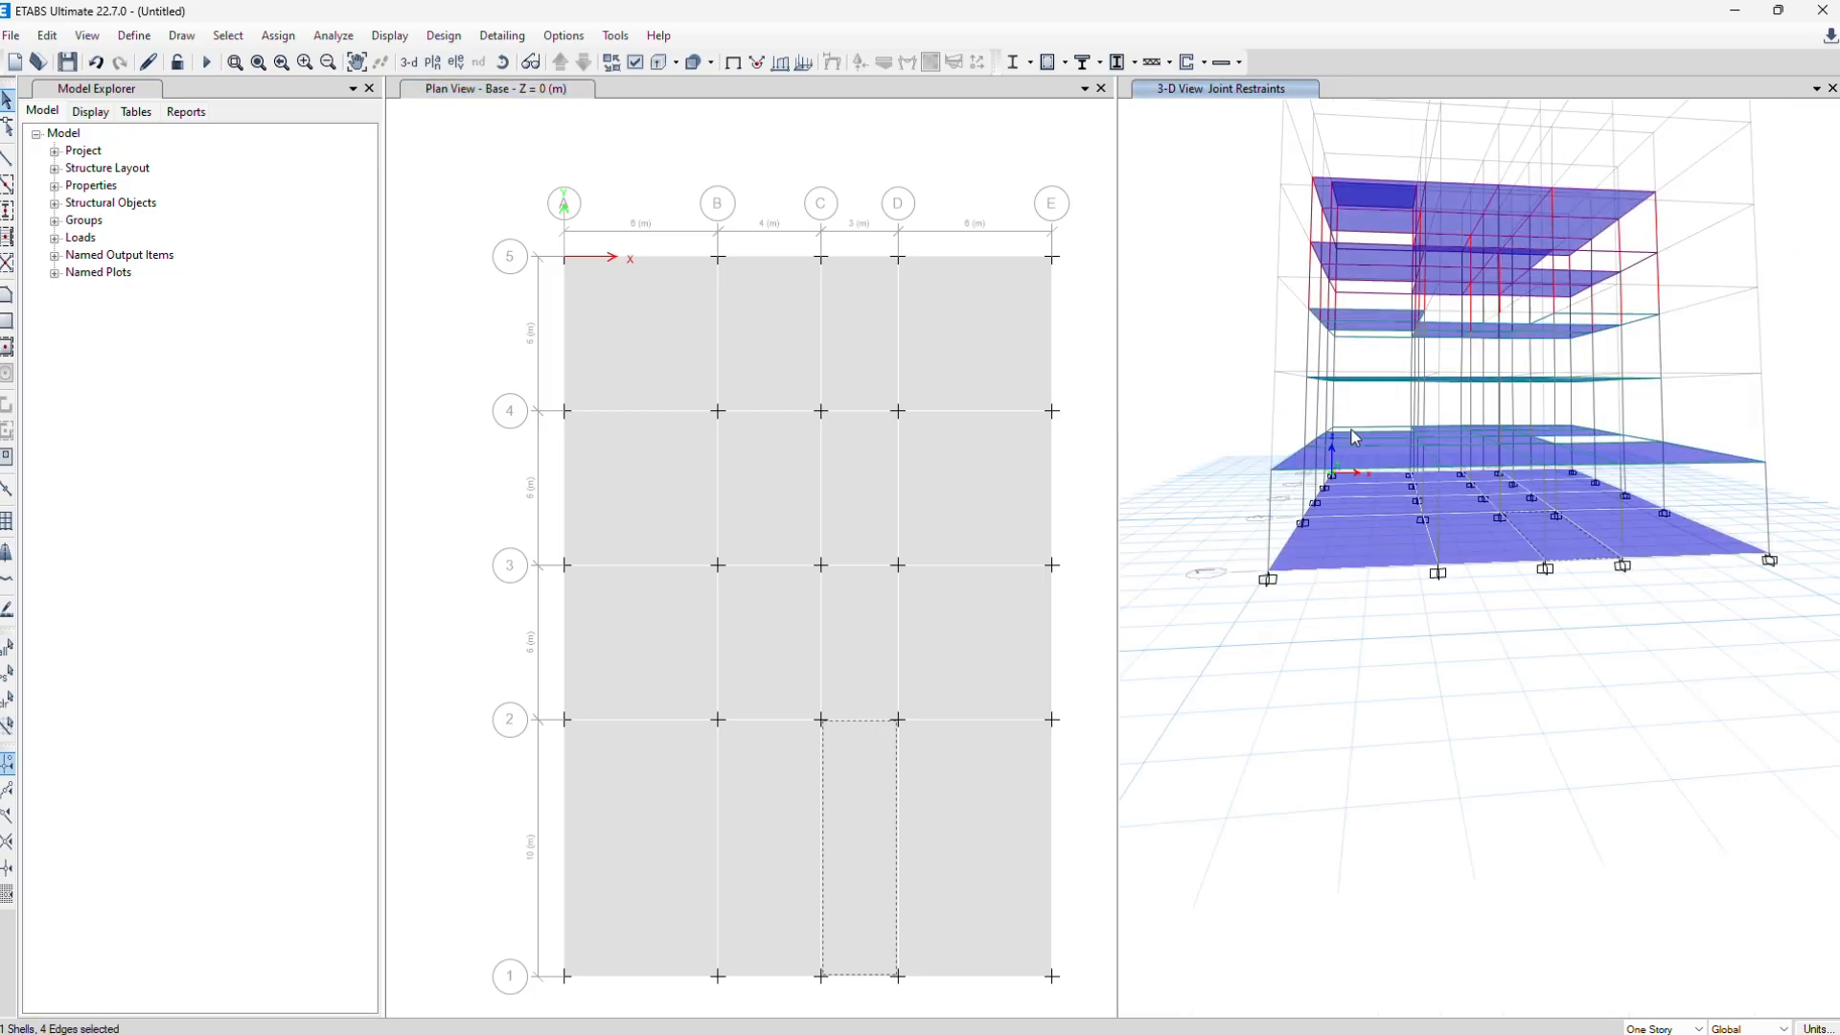
middle_click_drag(1354, 437, 1260, 393, "shift")
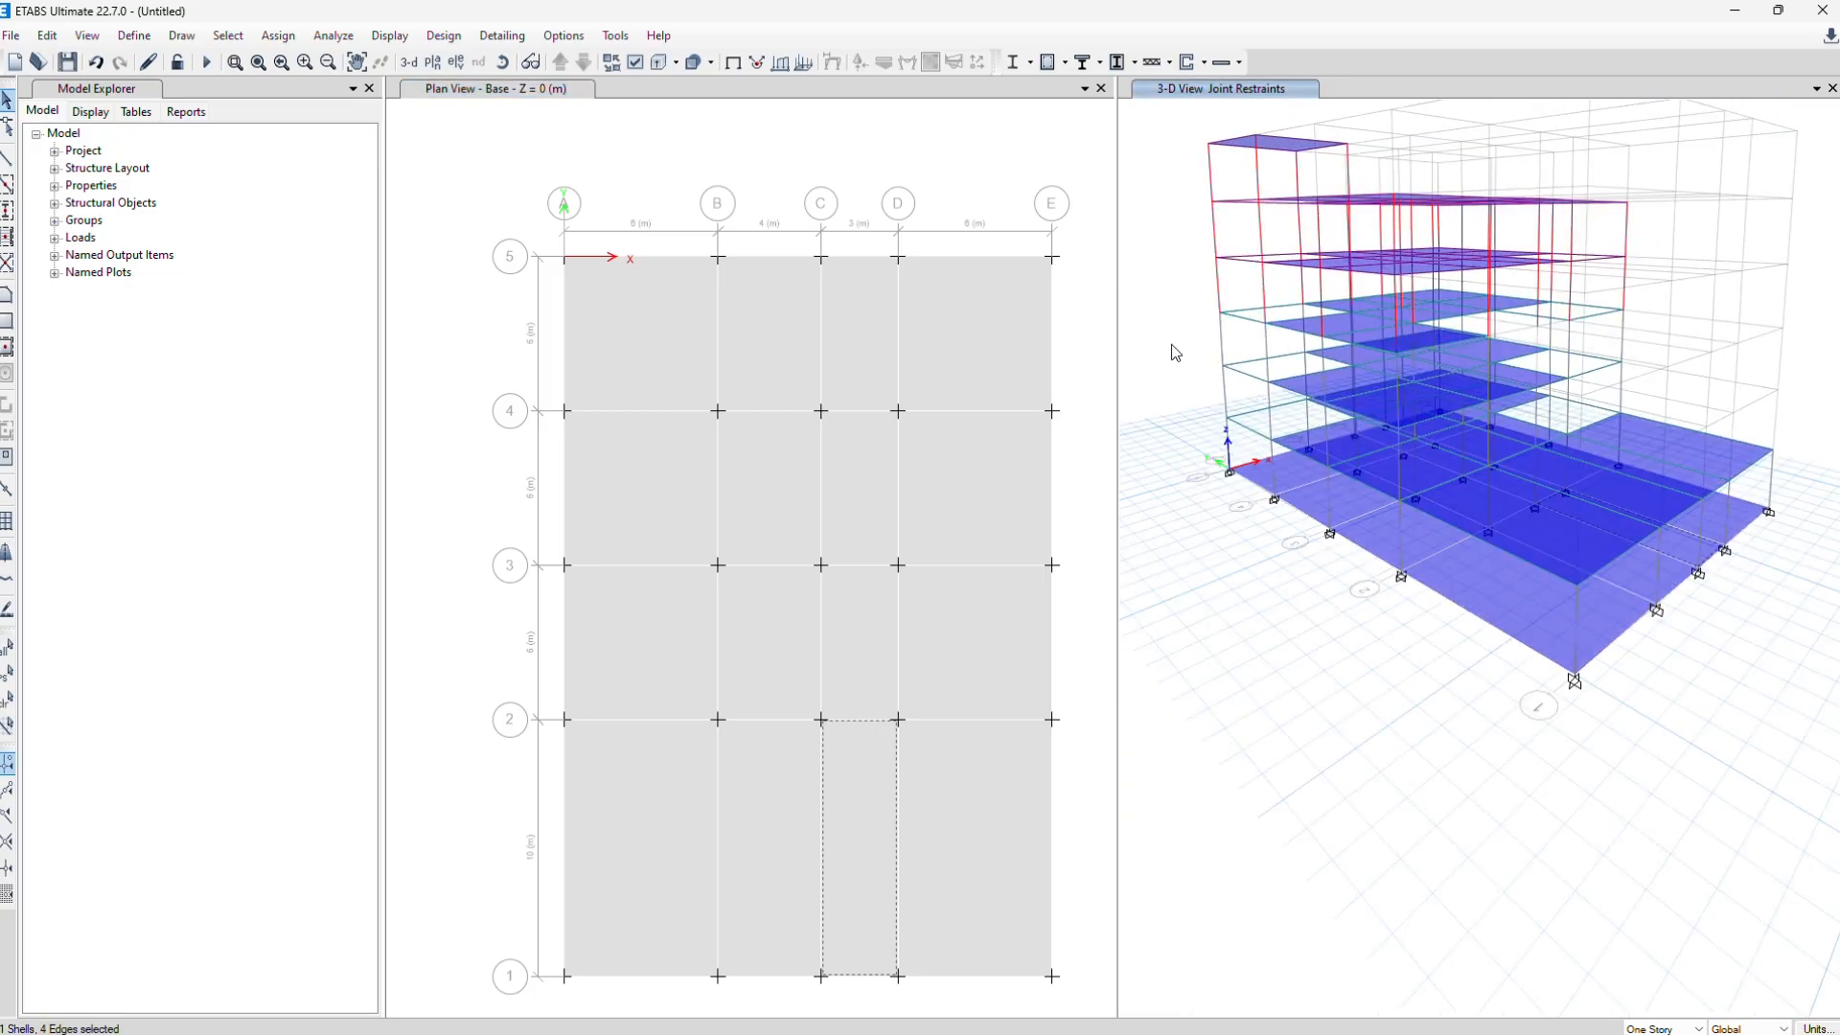
left_click(635, 64)
left_click(635, 64)
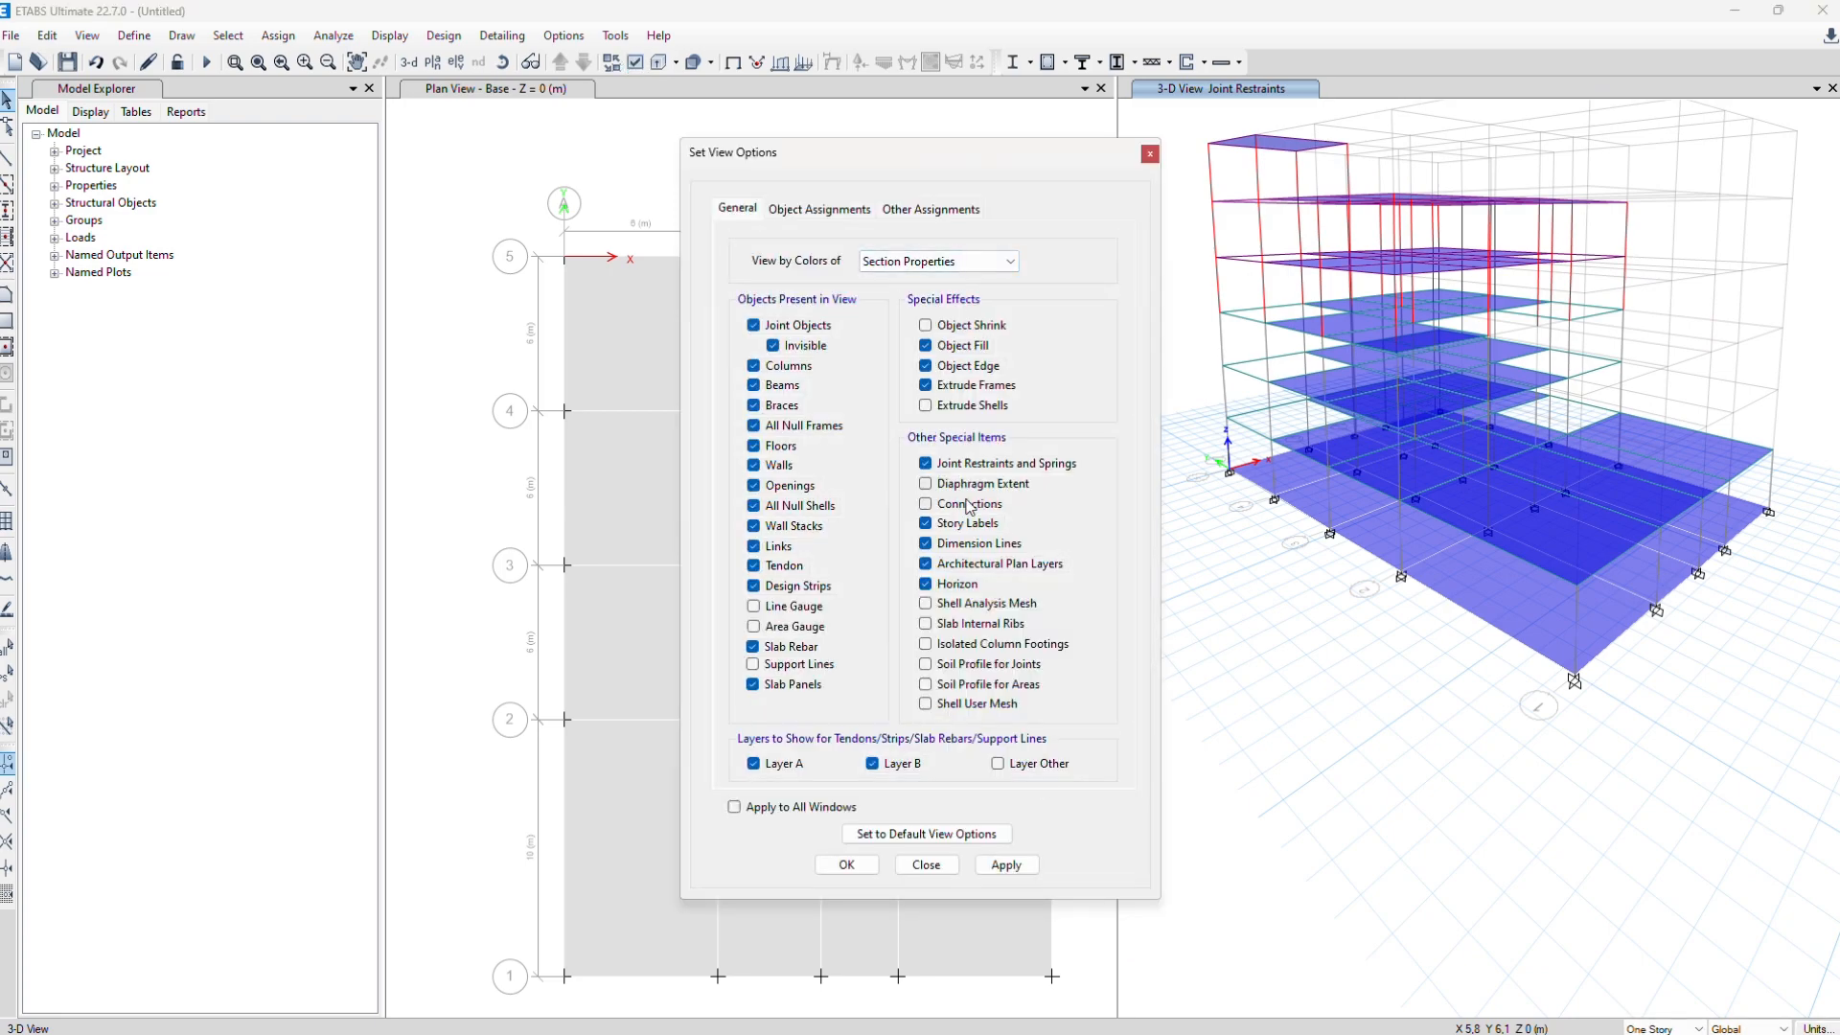
left_click(997, 866)
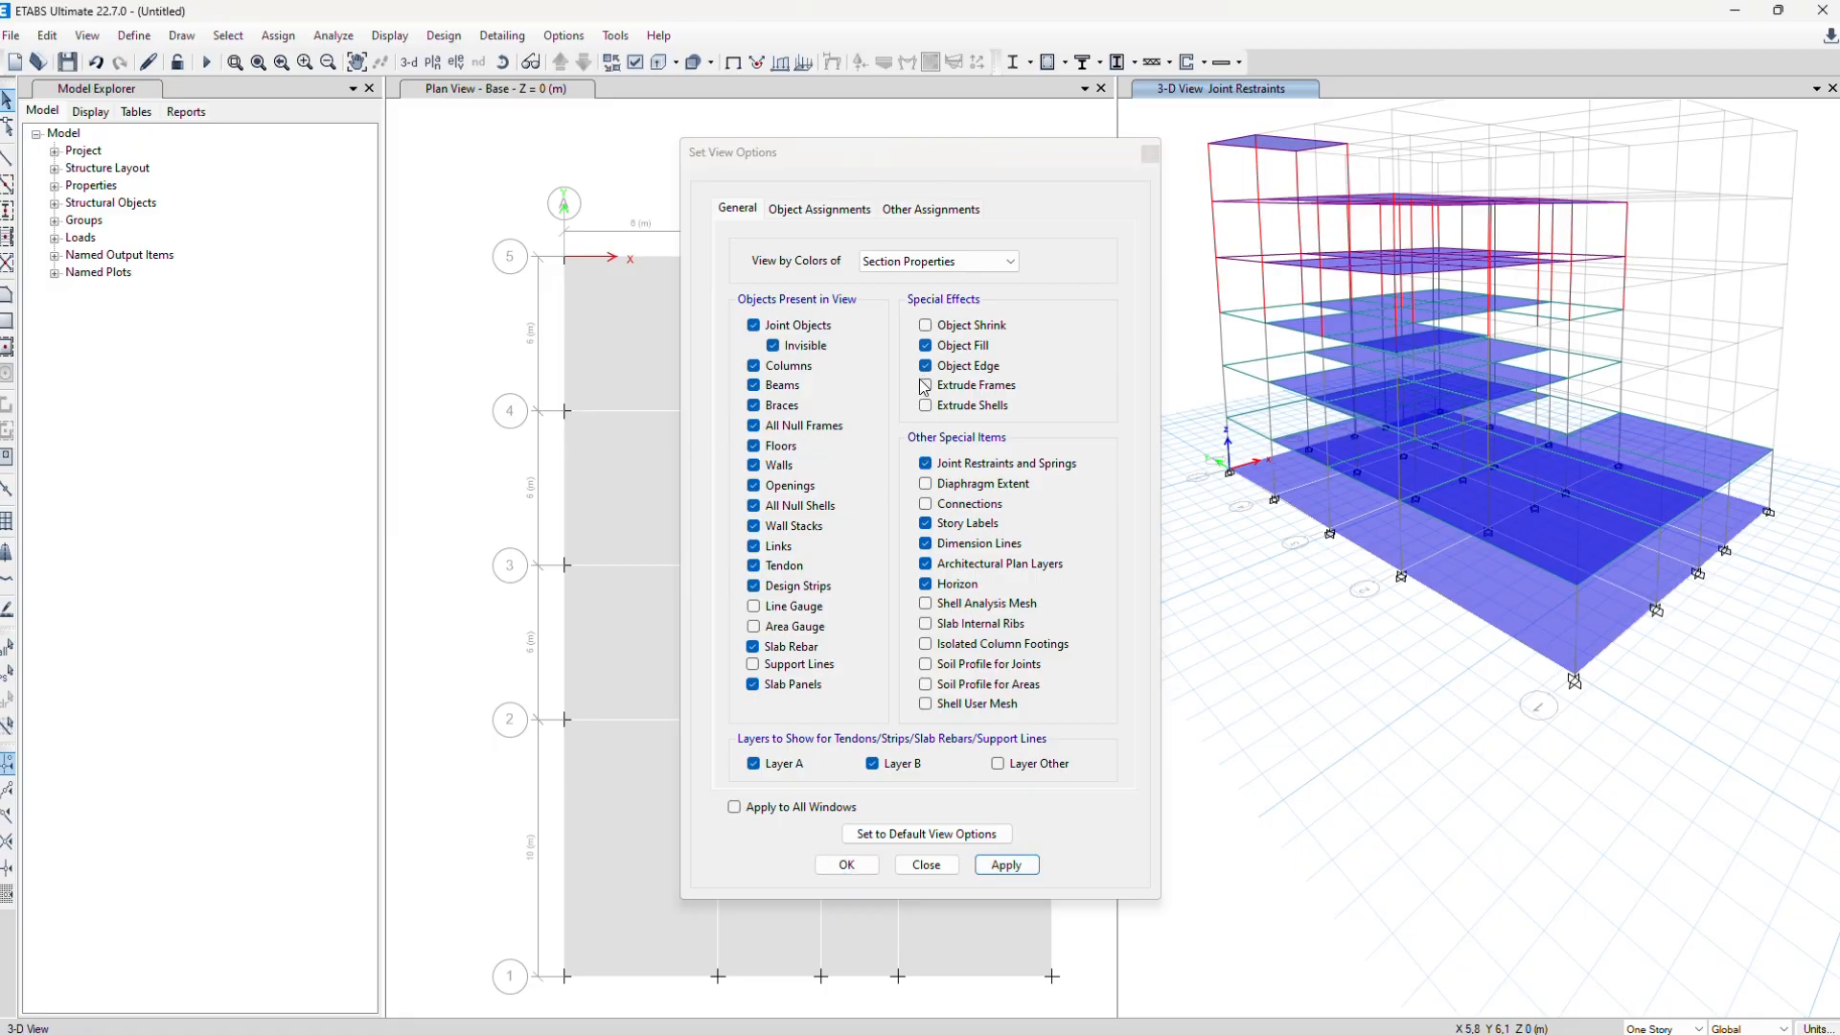
left_click(1007, 866)
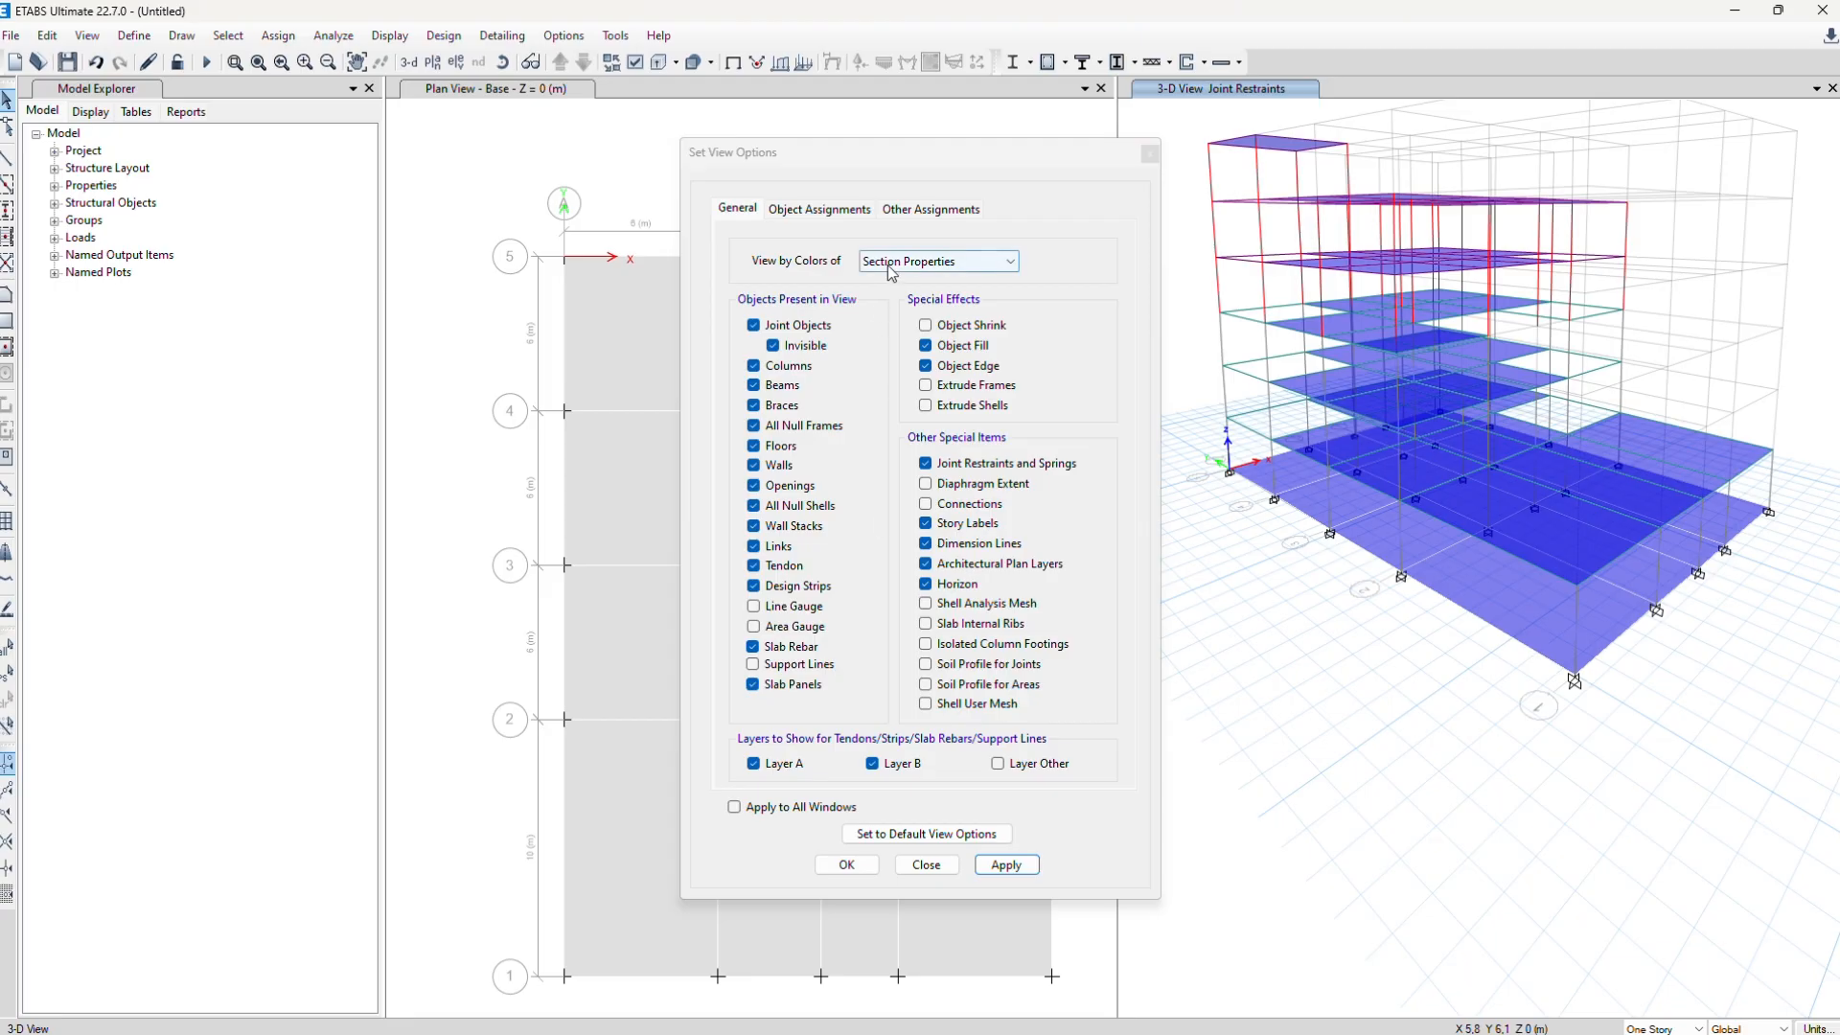
left_click(846, 865)
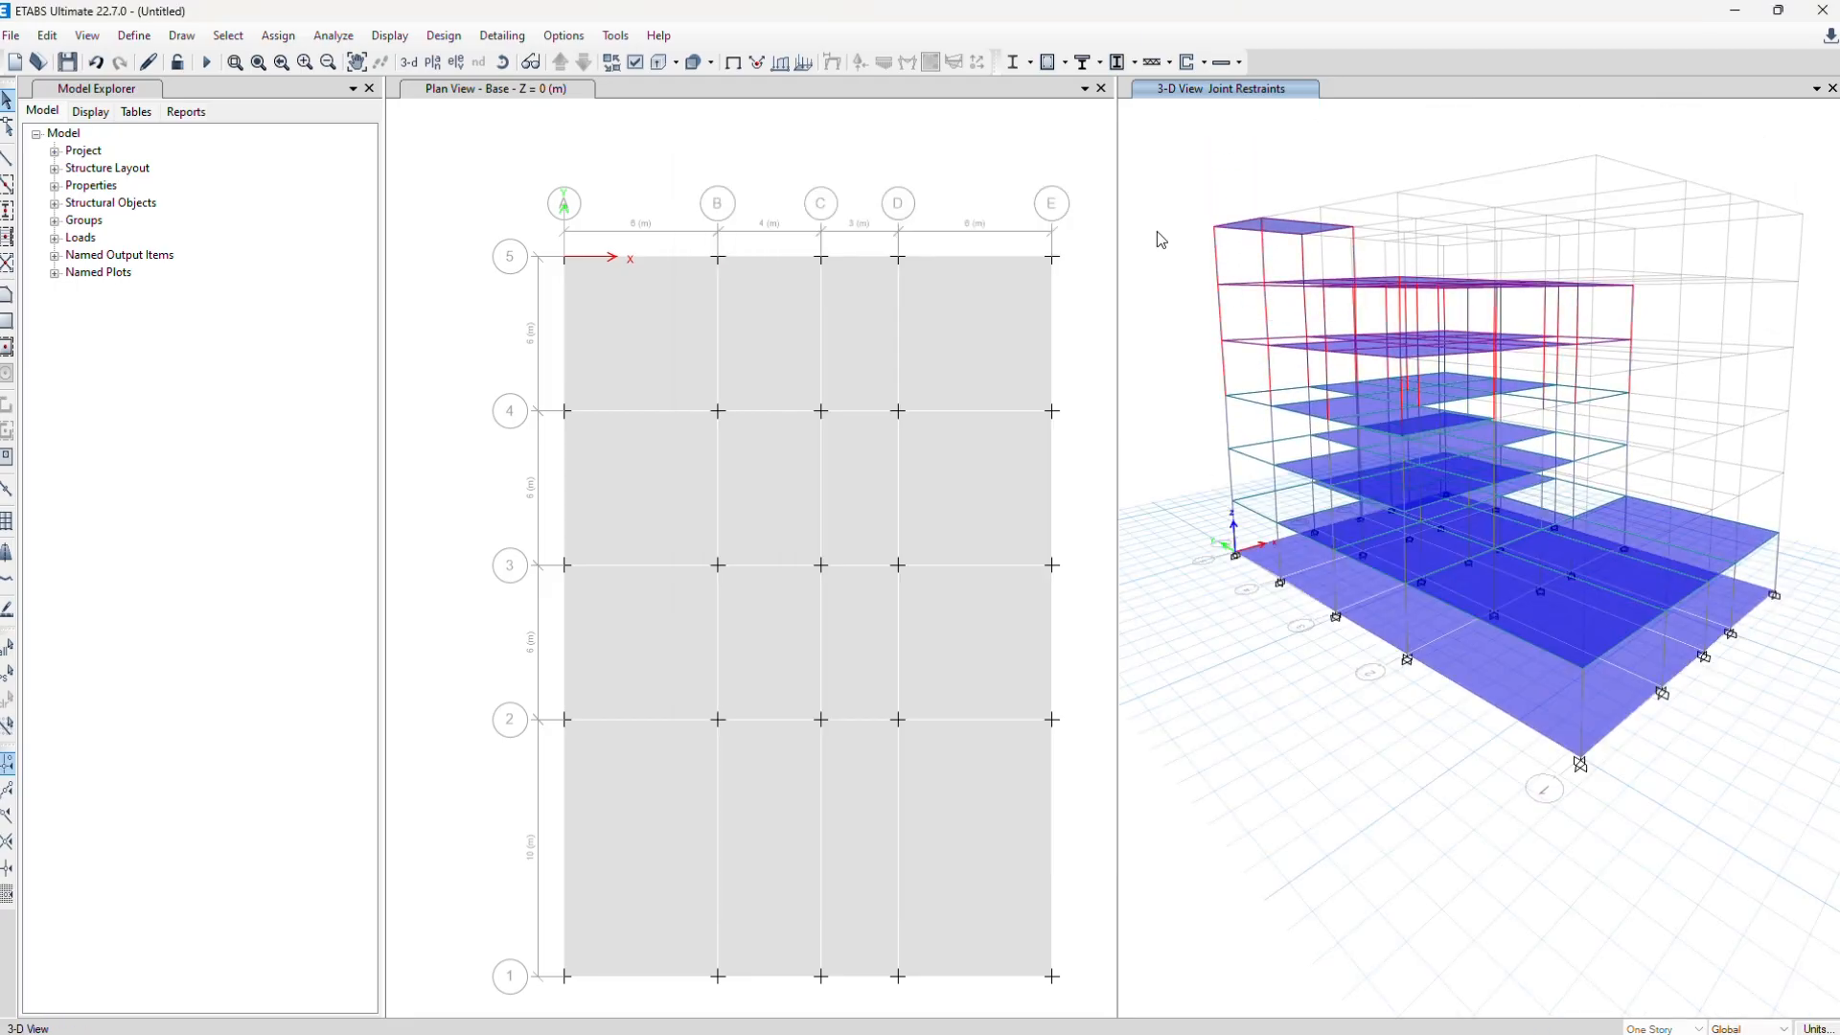
key("alt+Tab")
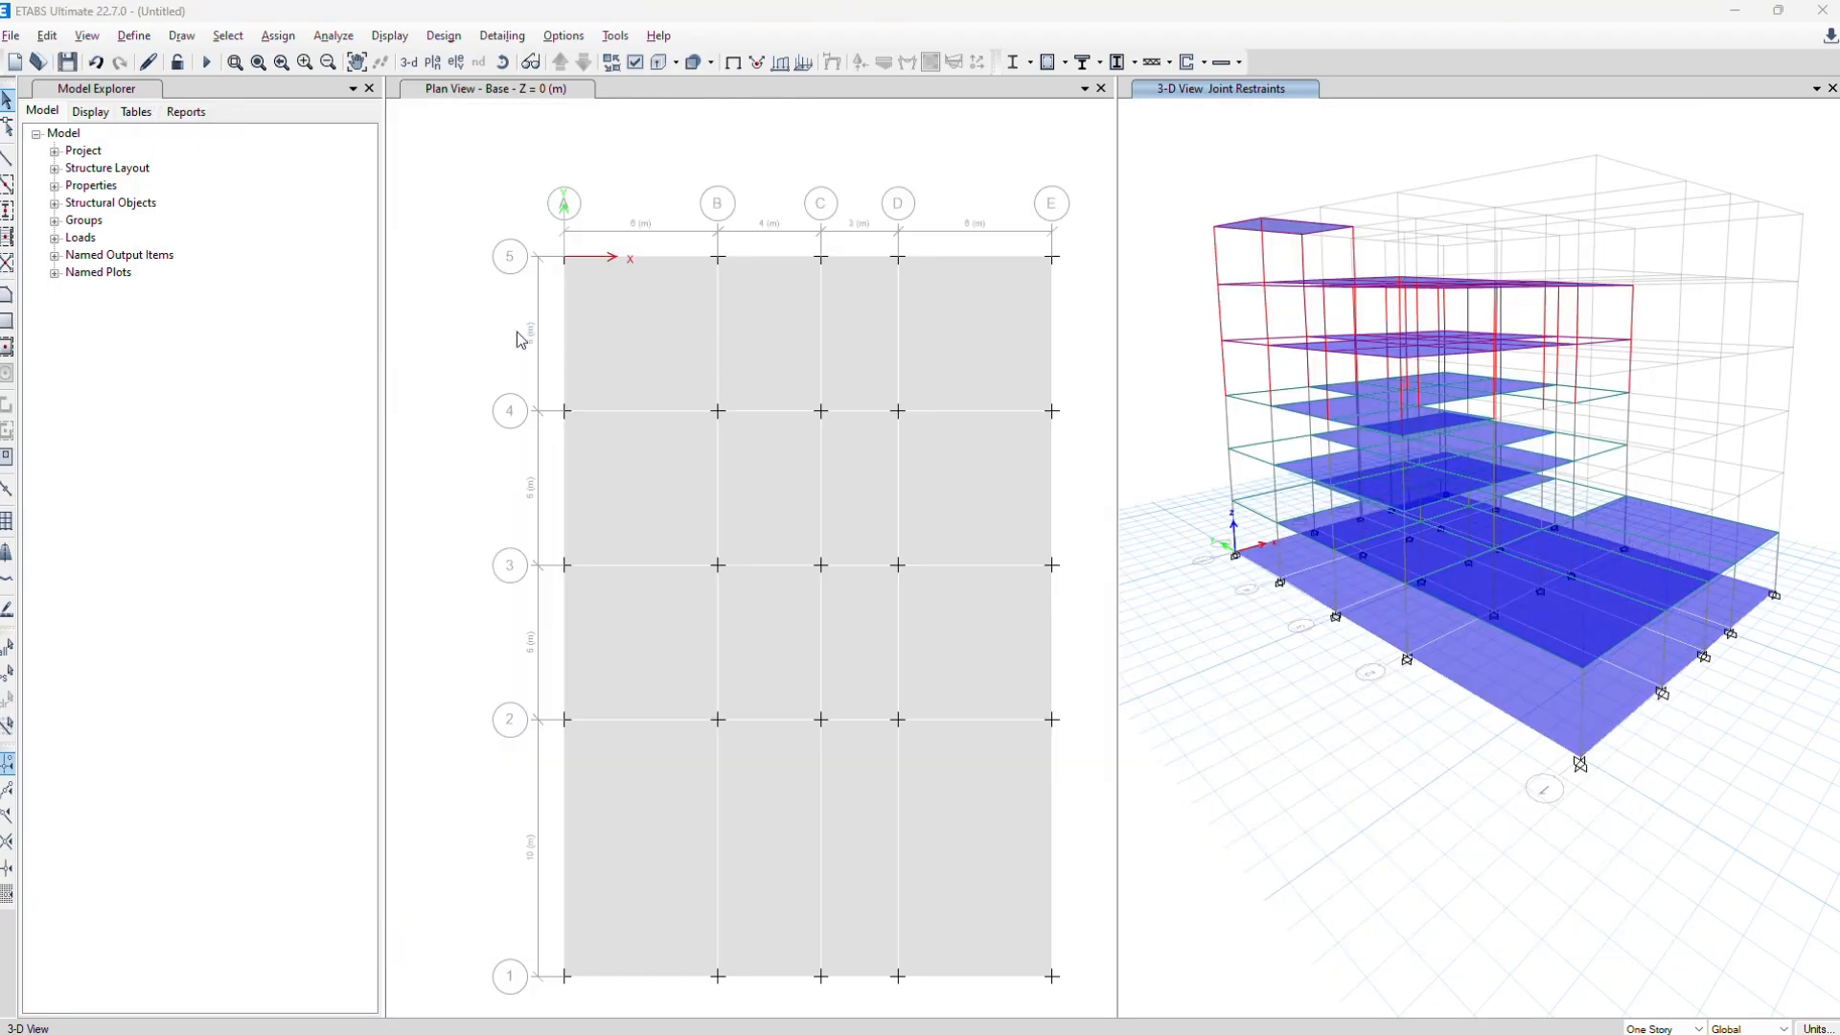
key("alt+Tab")
middle_click_drag(1211, 271, 1254, 405)
middle_click_drag(1363, 468, 1298, 437)
middle_click_drag(1338, 729, 1443, 731)
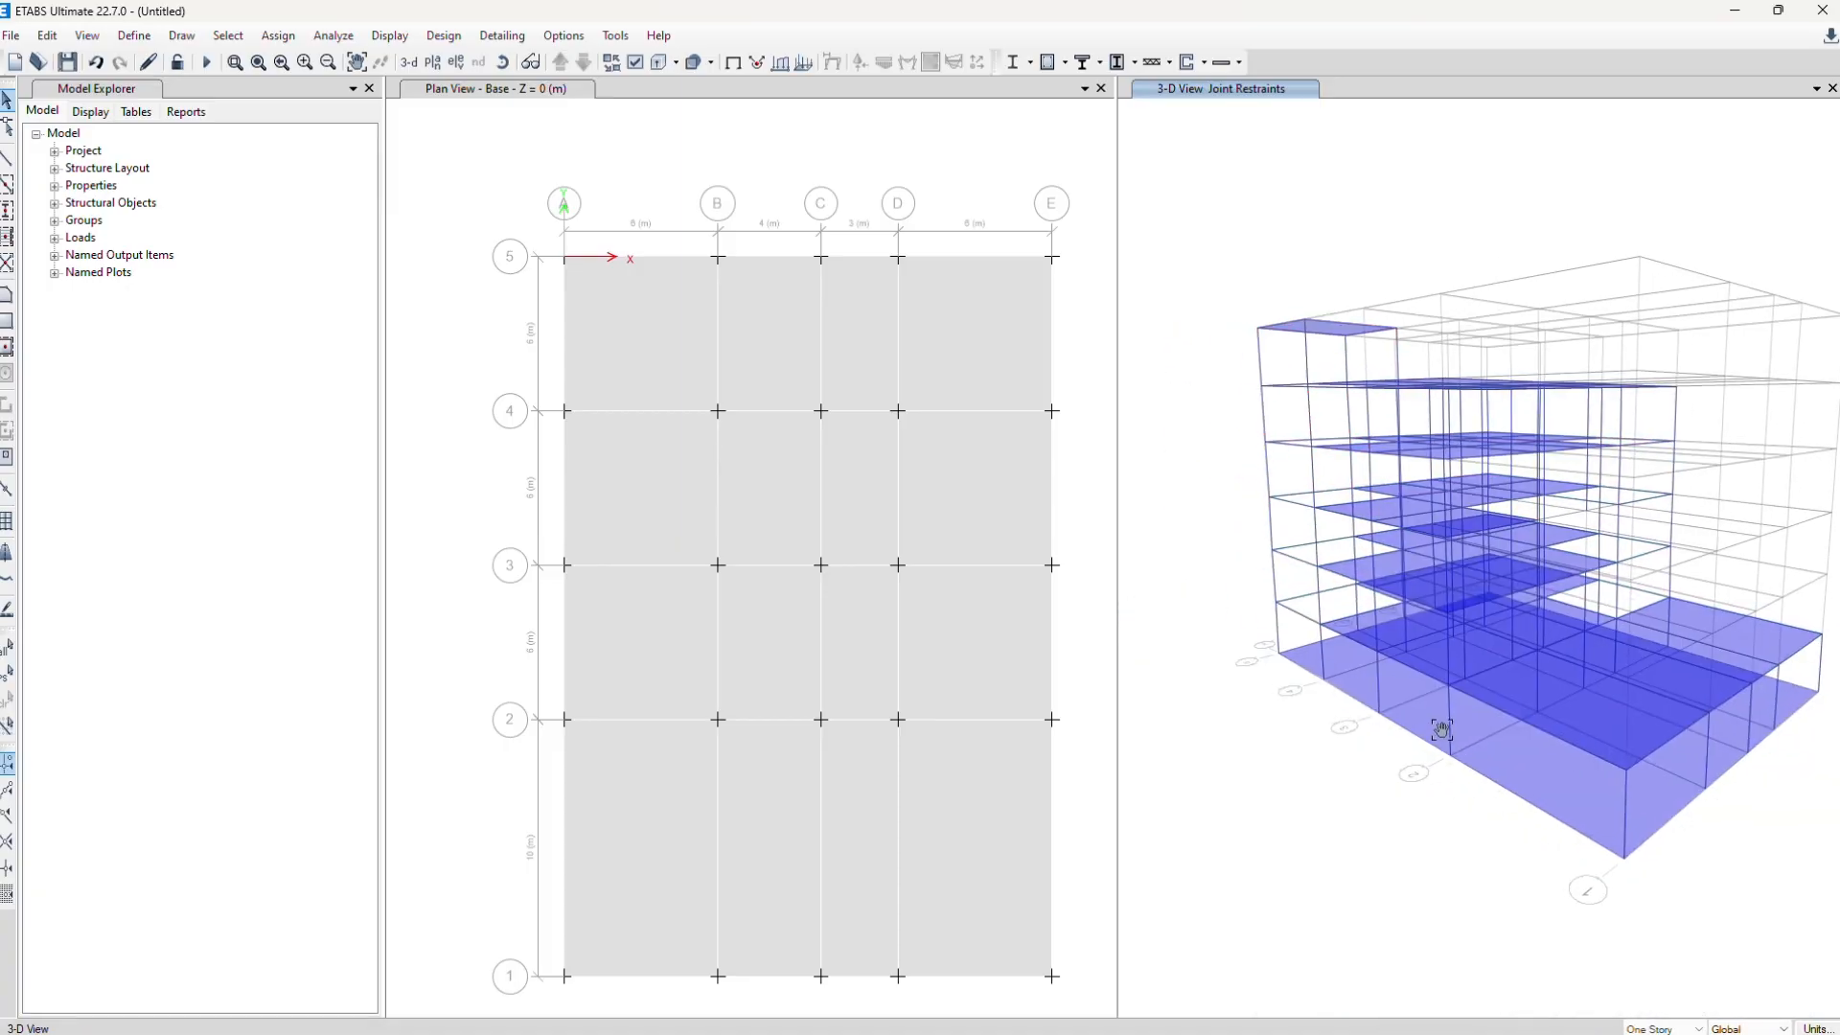
left_click(292, 42)
mouse_move(352, 246)
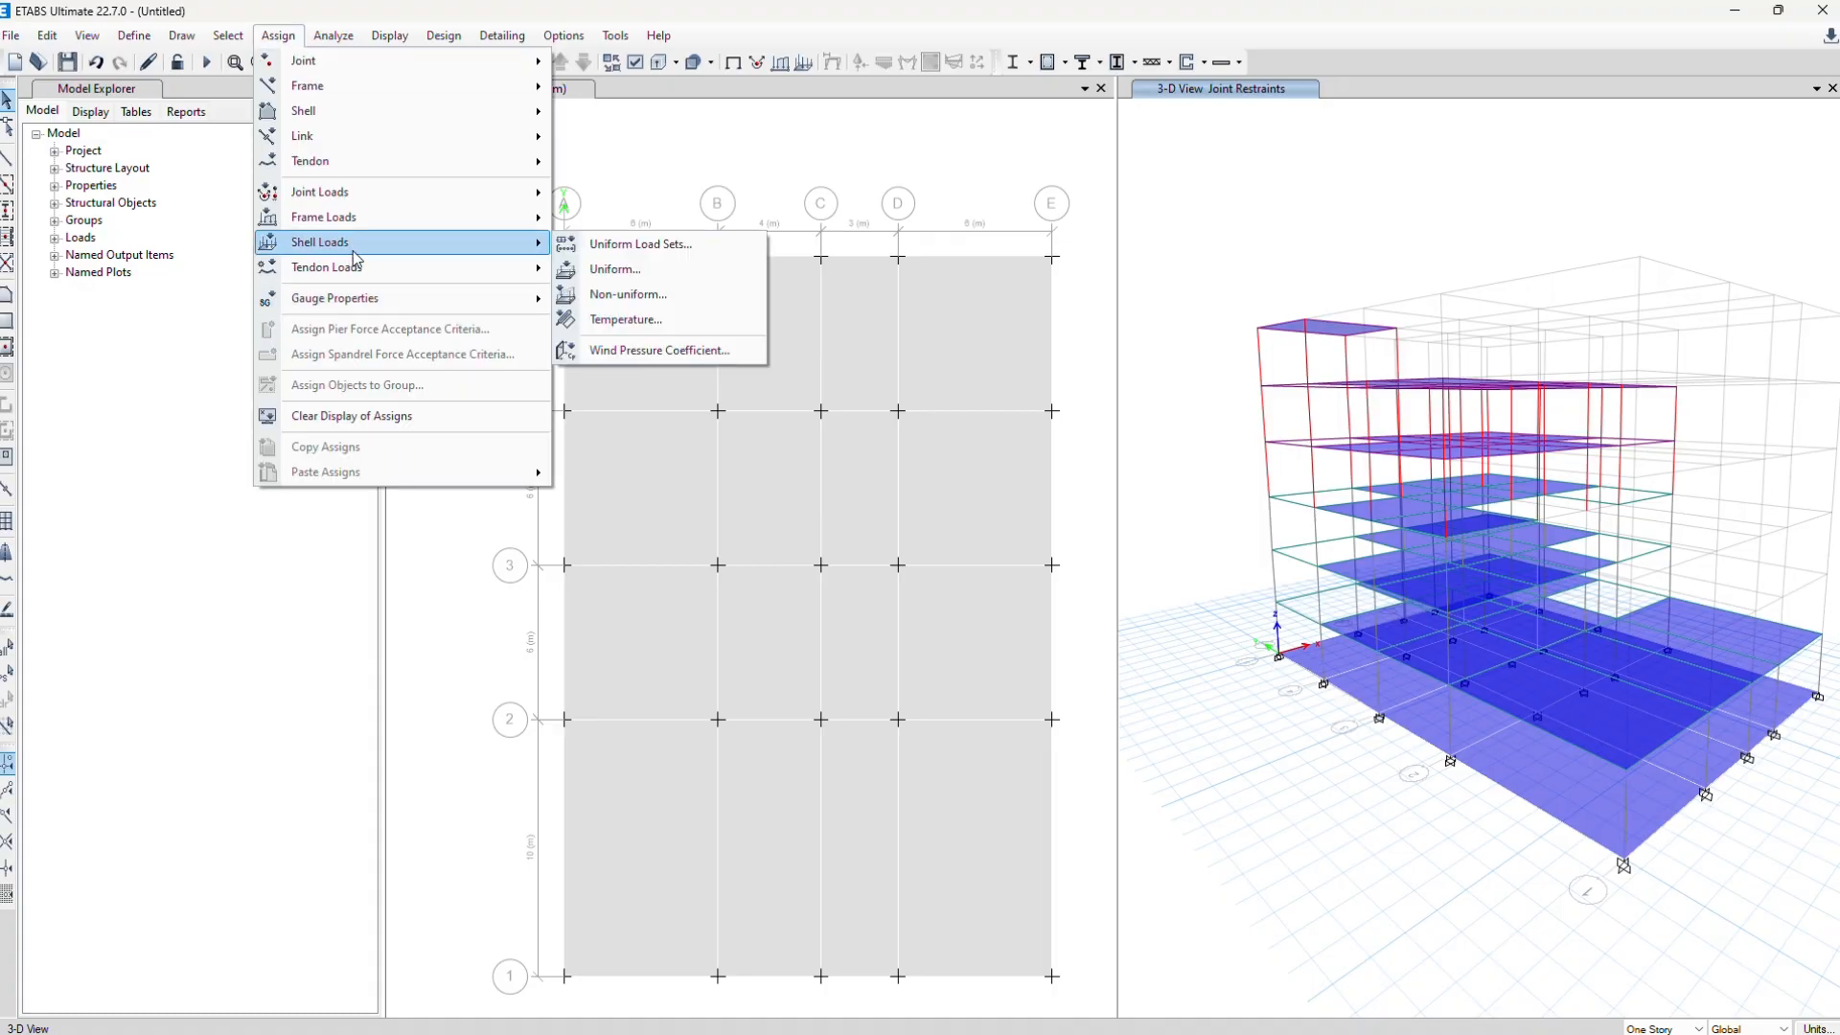
left_click(615, 270)
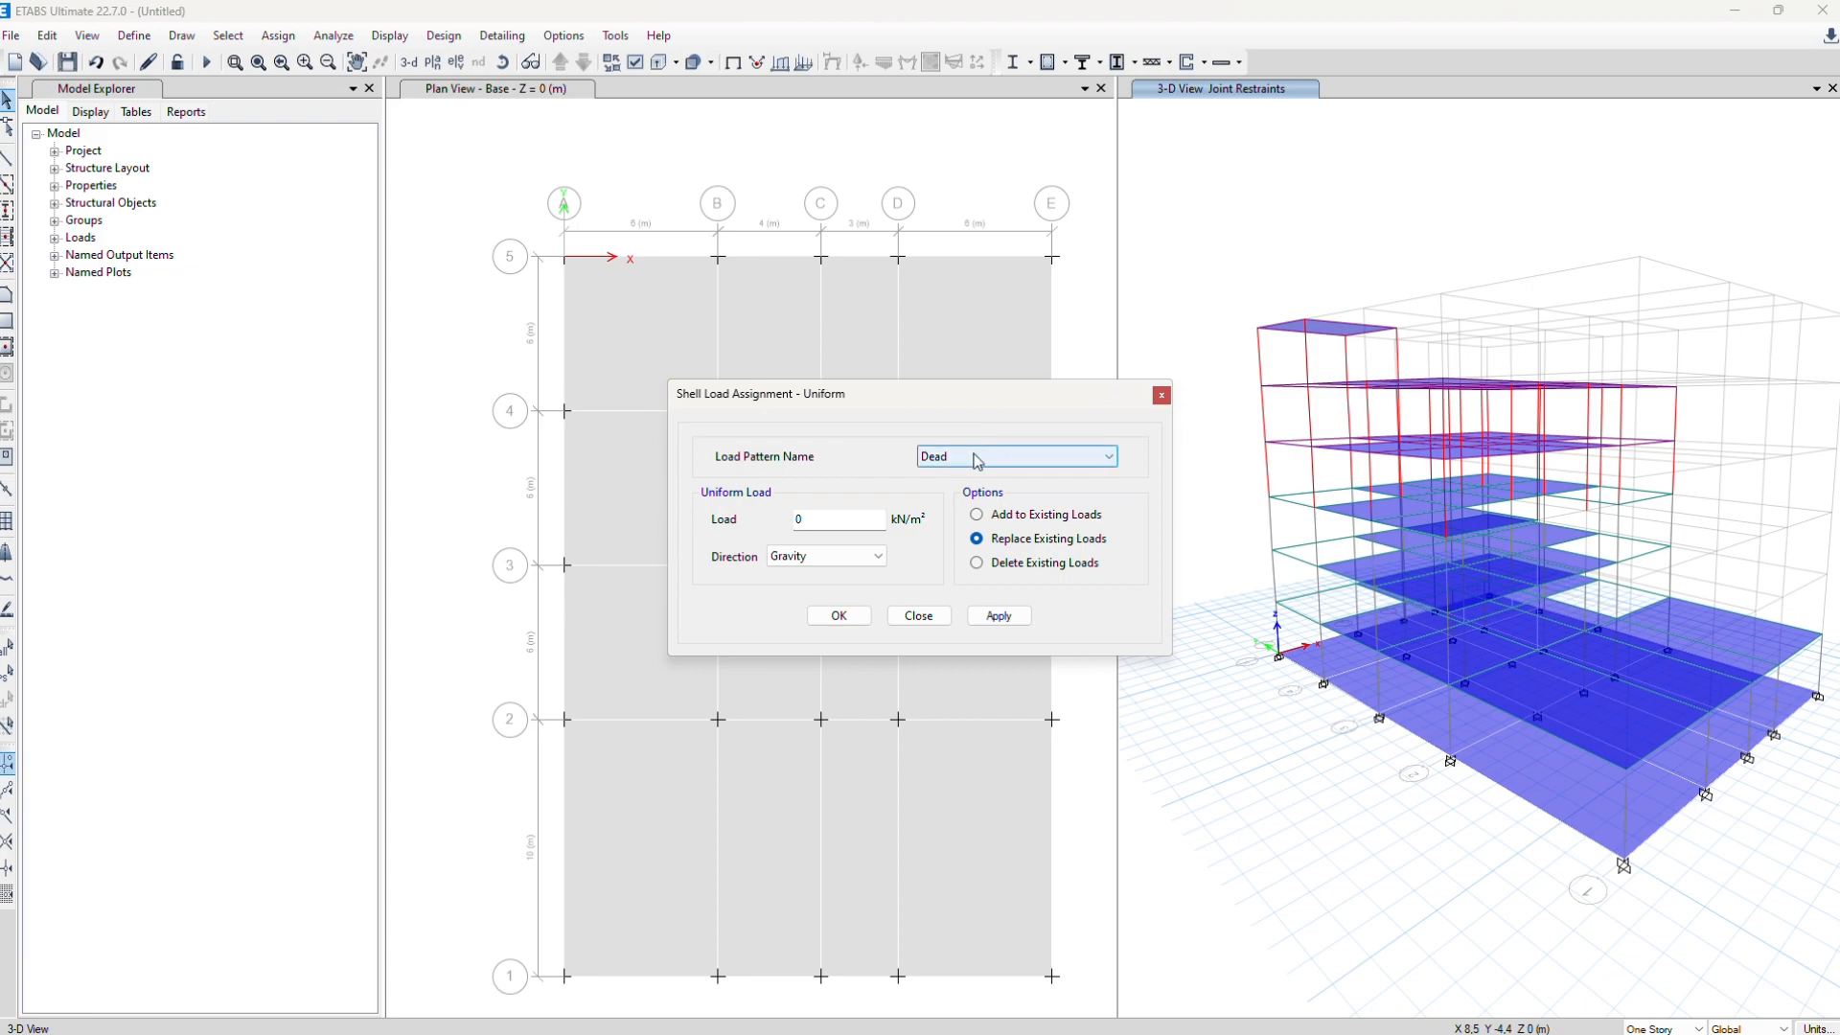
left_click(1019, 457)
left_click(1020, 457)
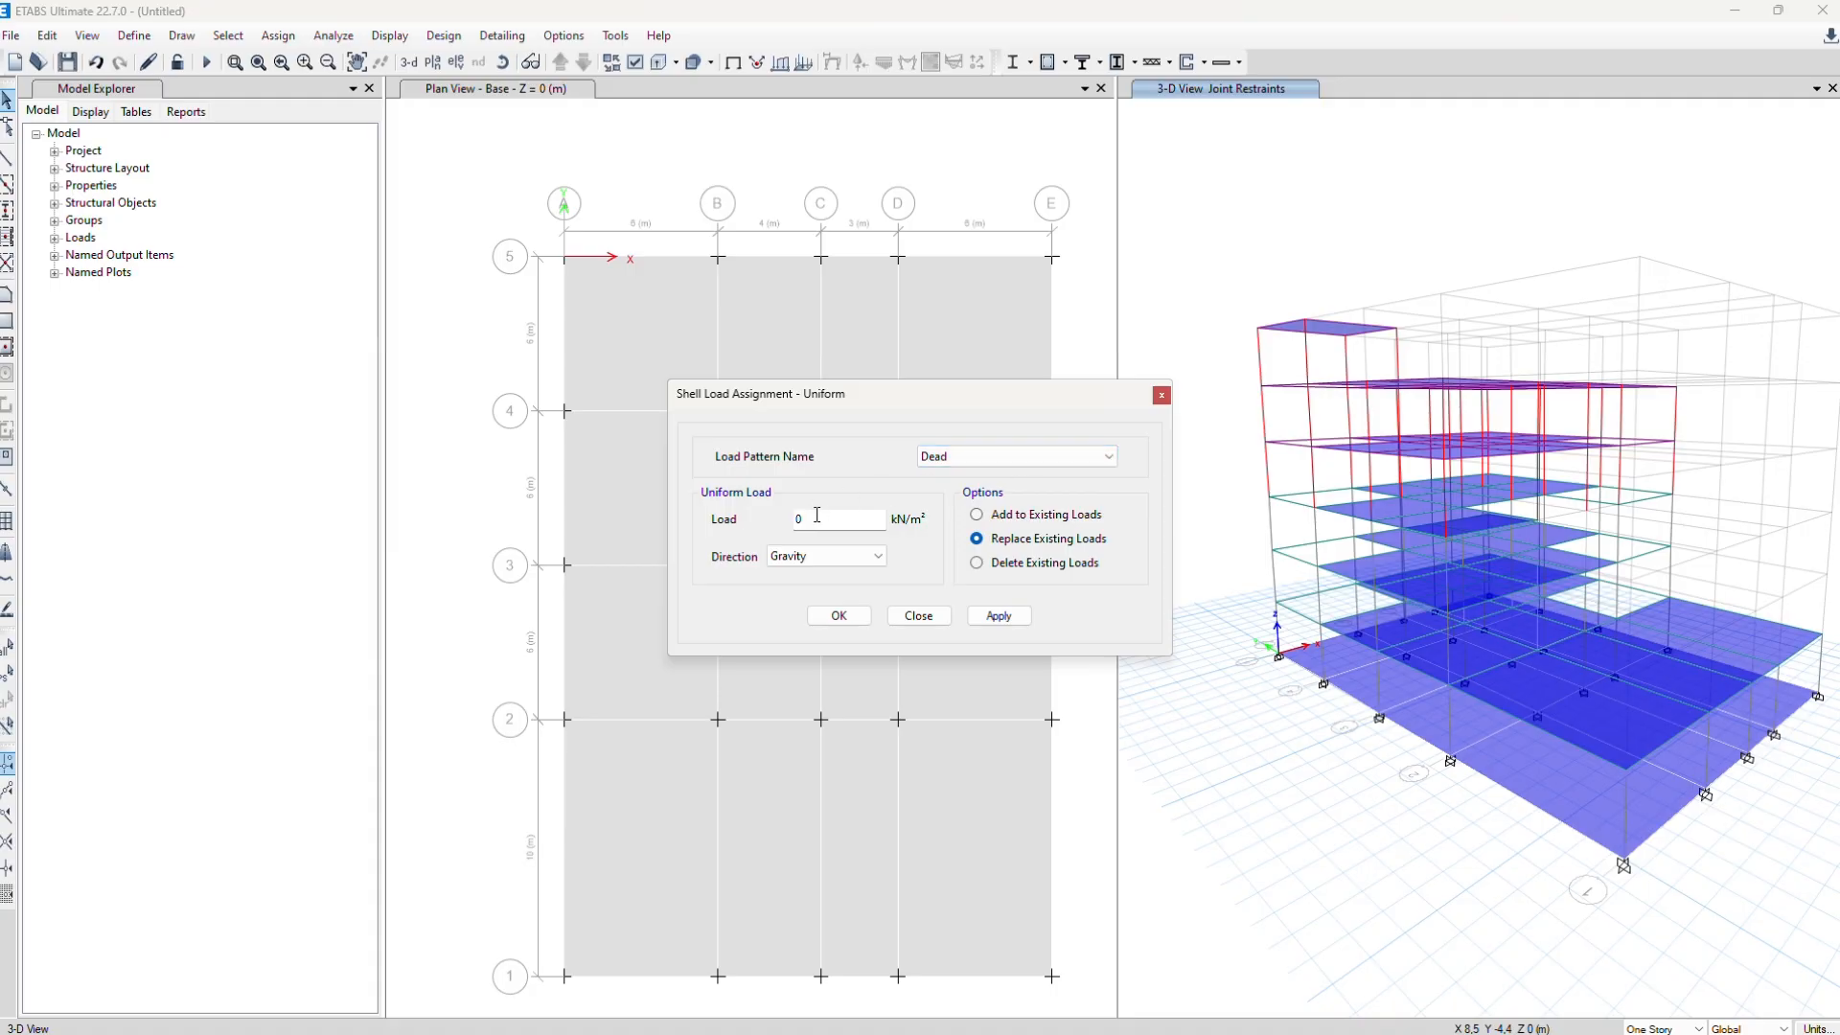
left_click(1162, 395)
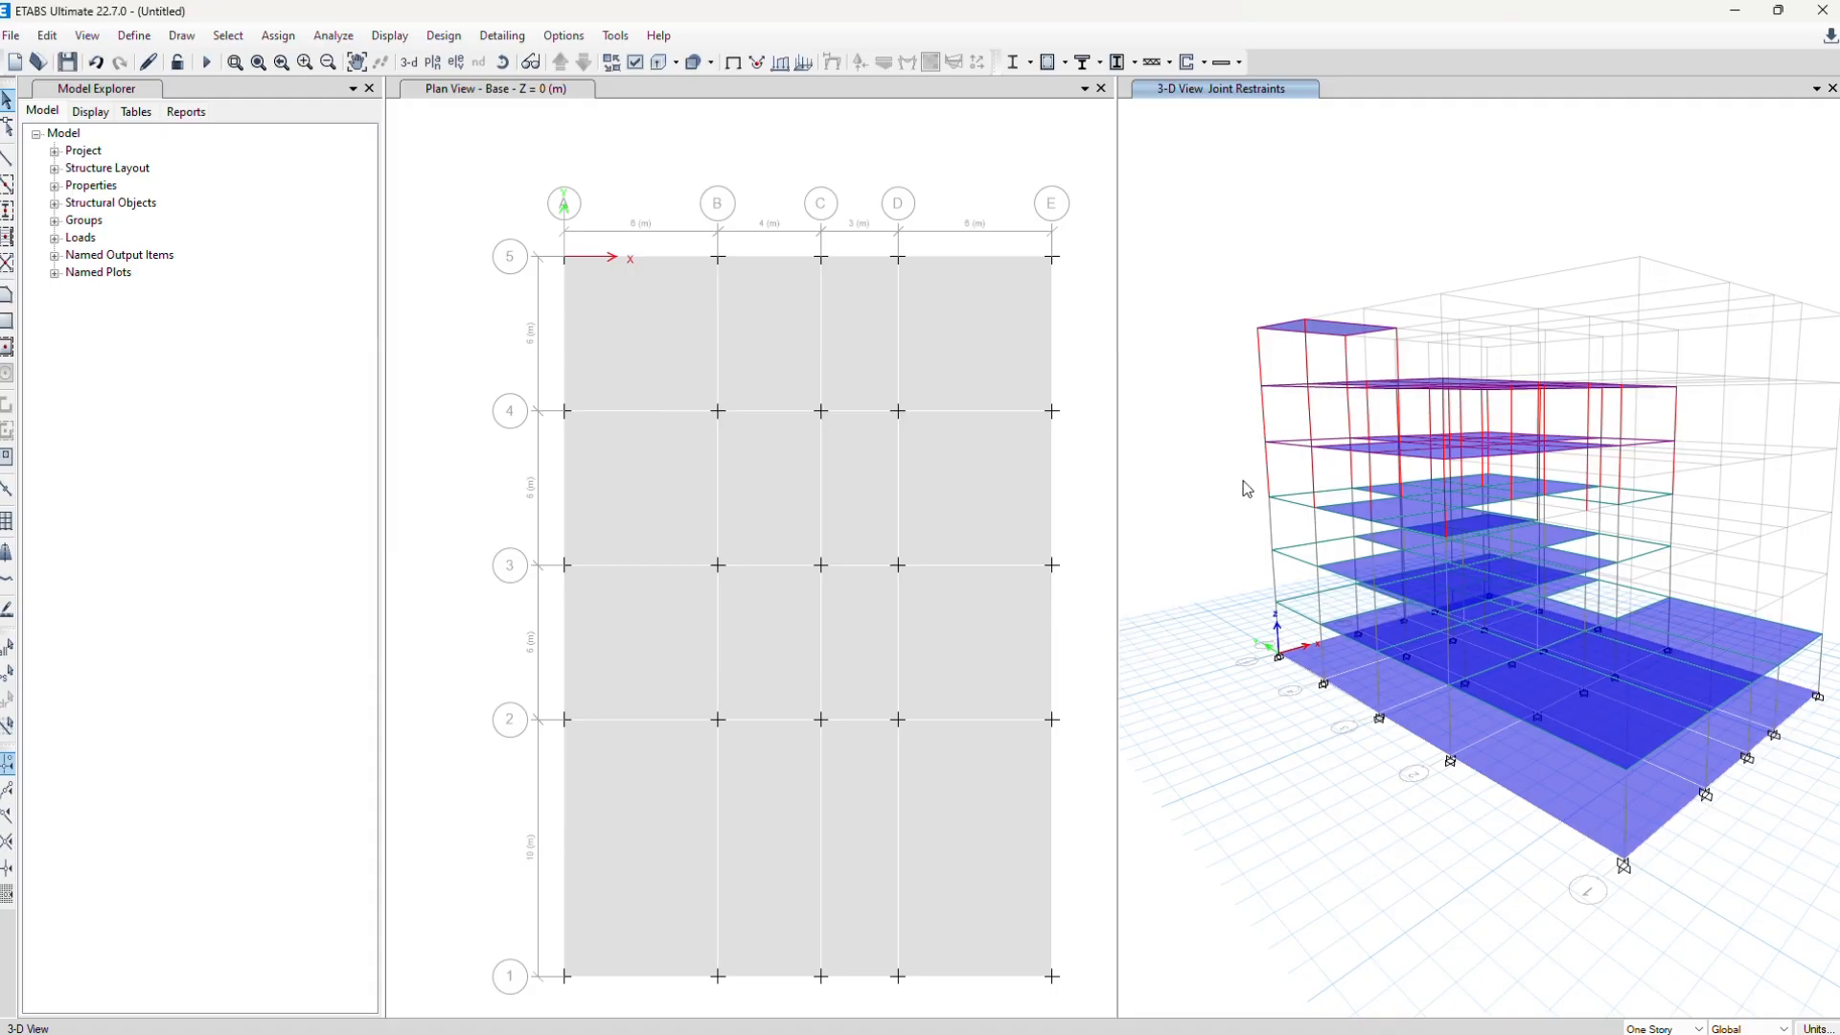
left_click(228, 36)
mouse_move(292, 63)
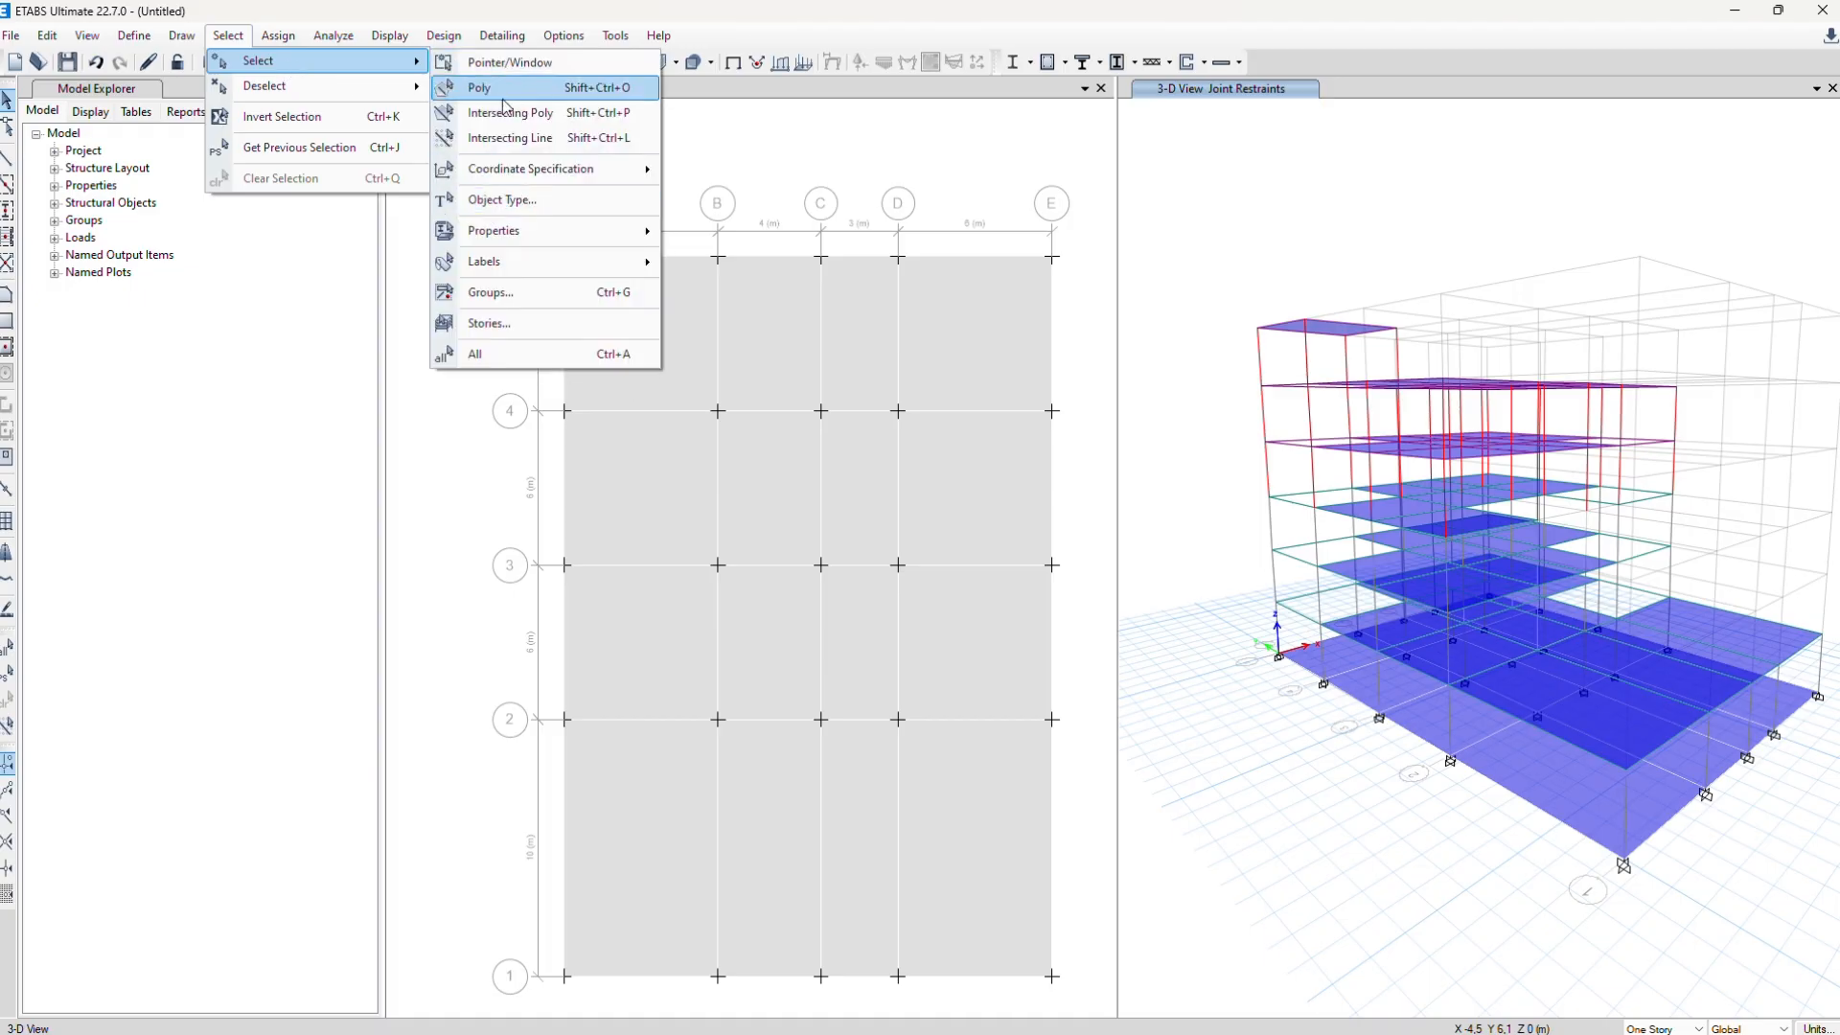
mouse_move(499, 233)
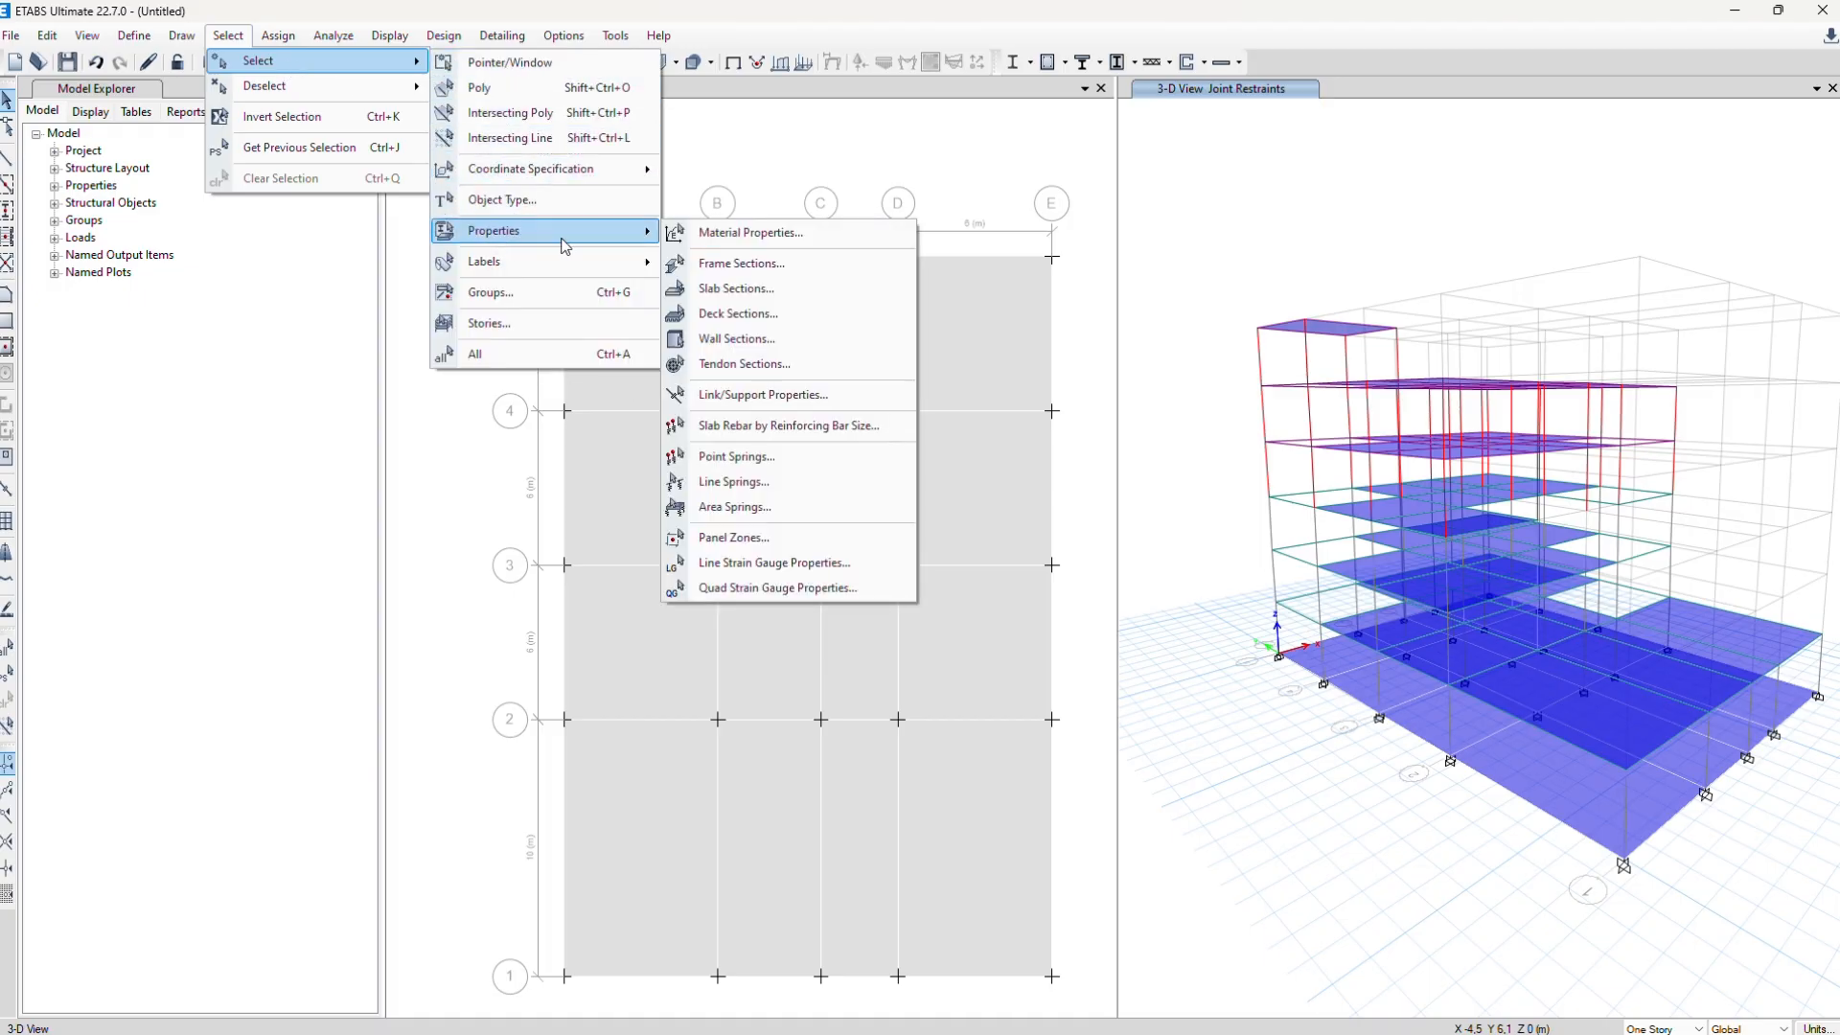
left_click(752, 262)
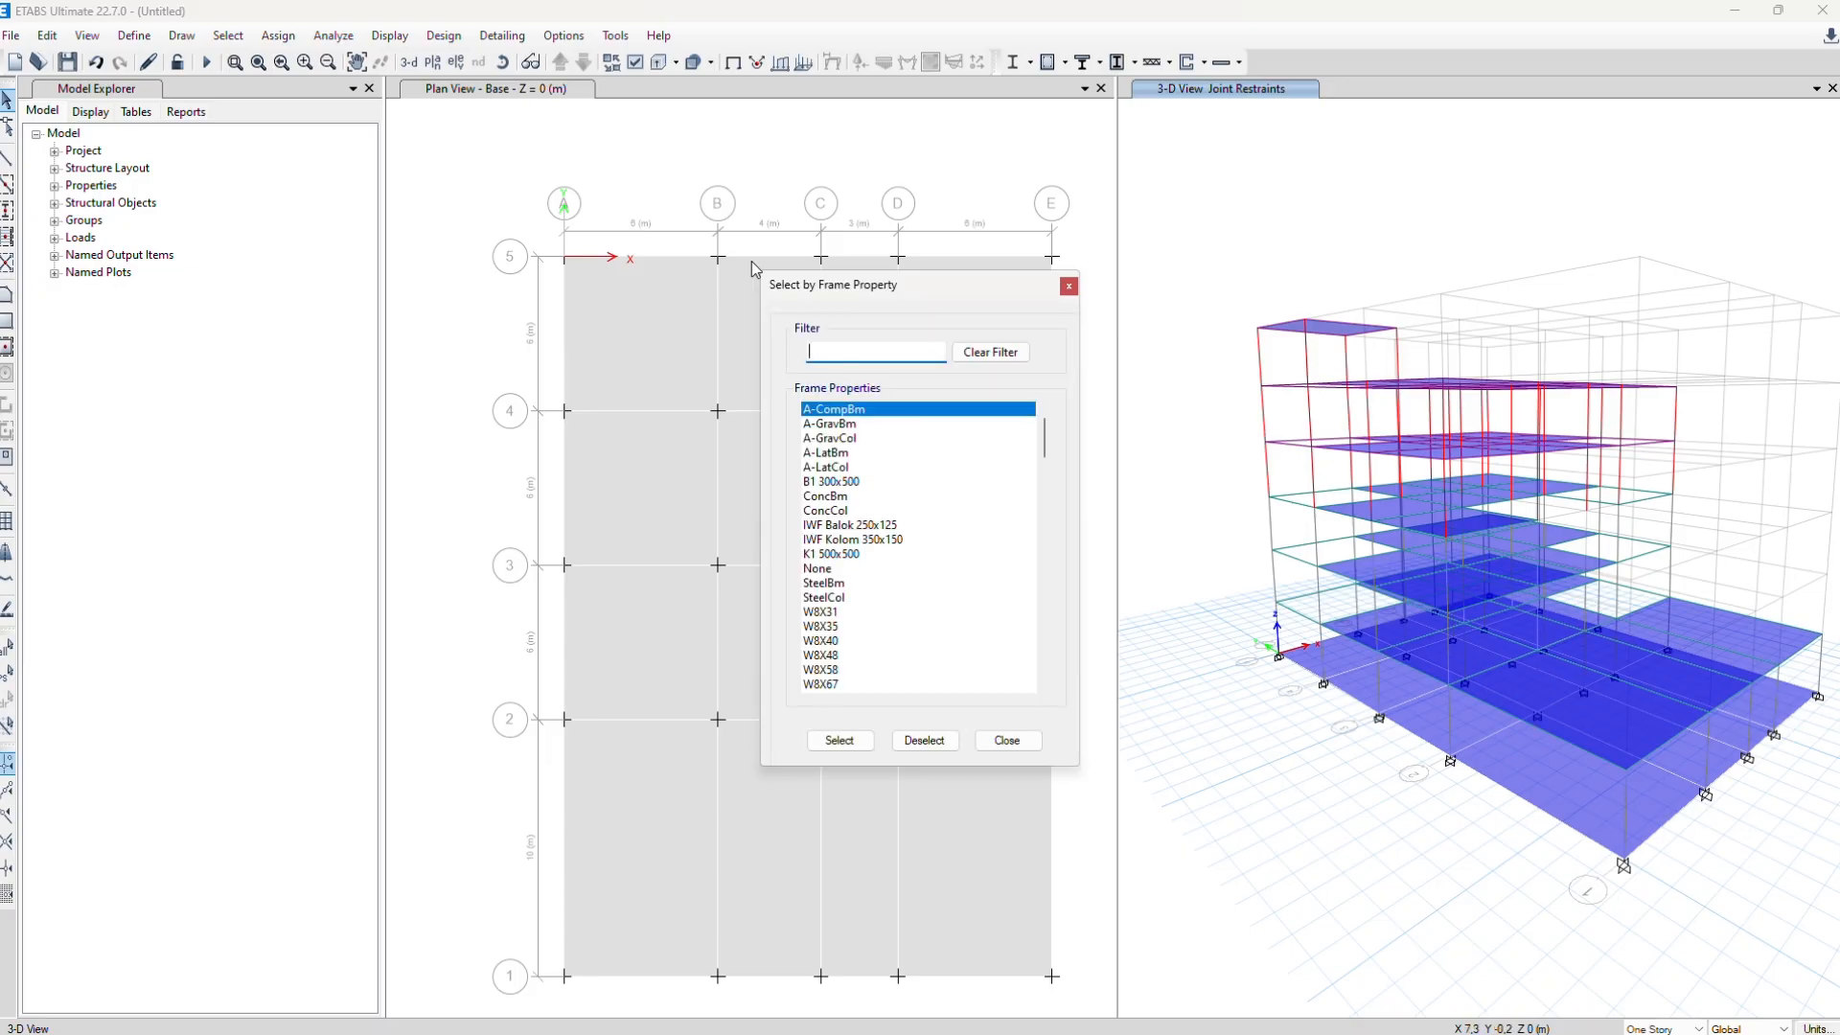
key("Escape")
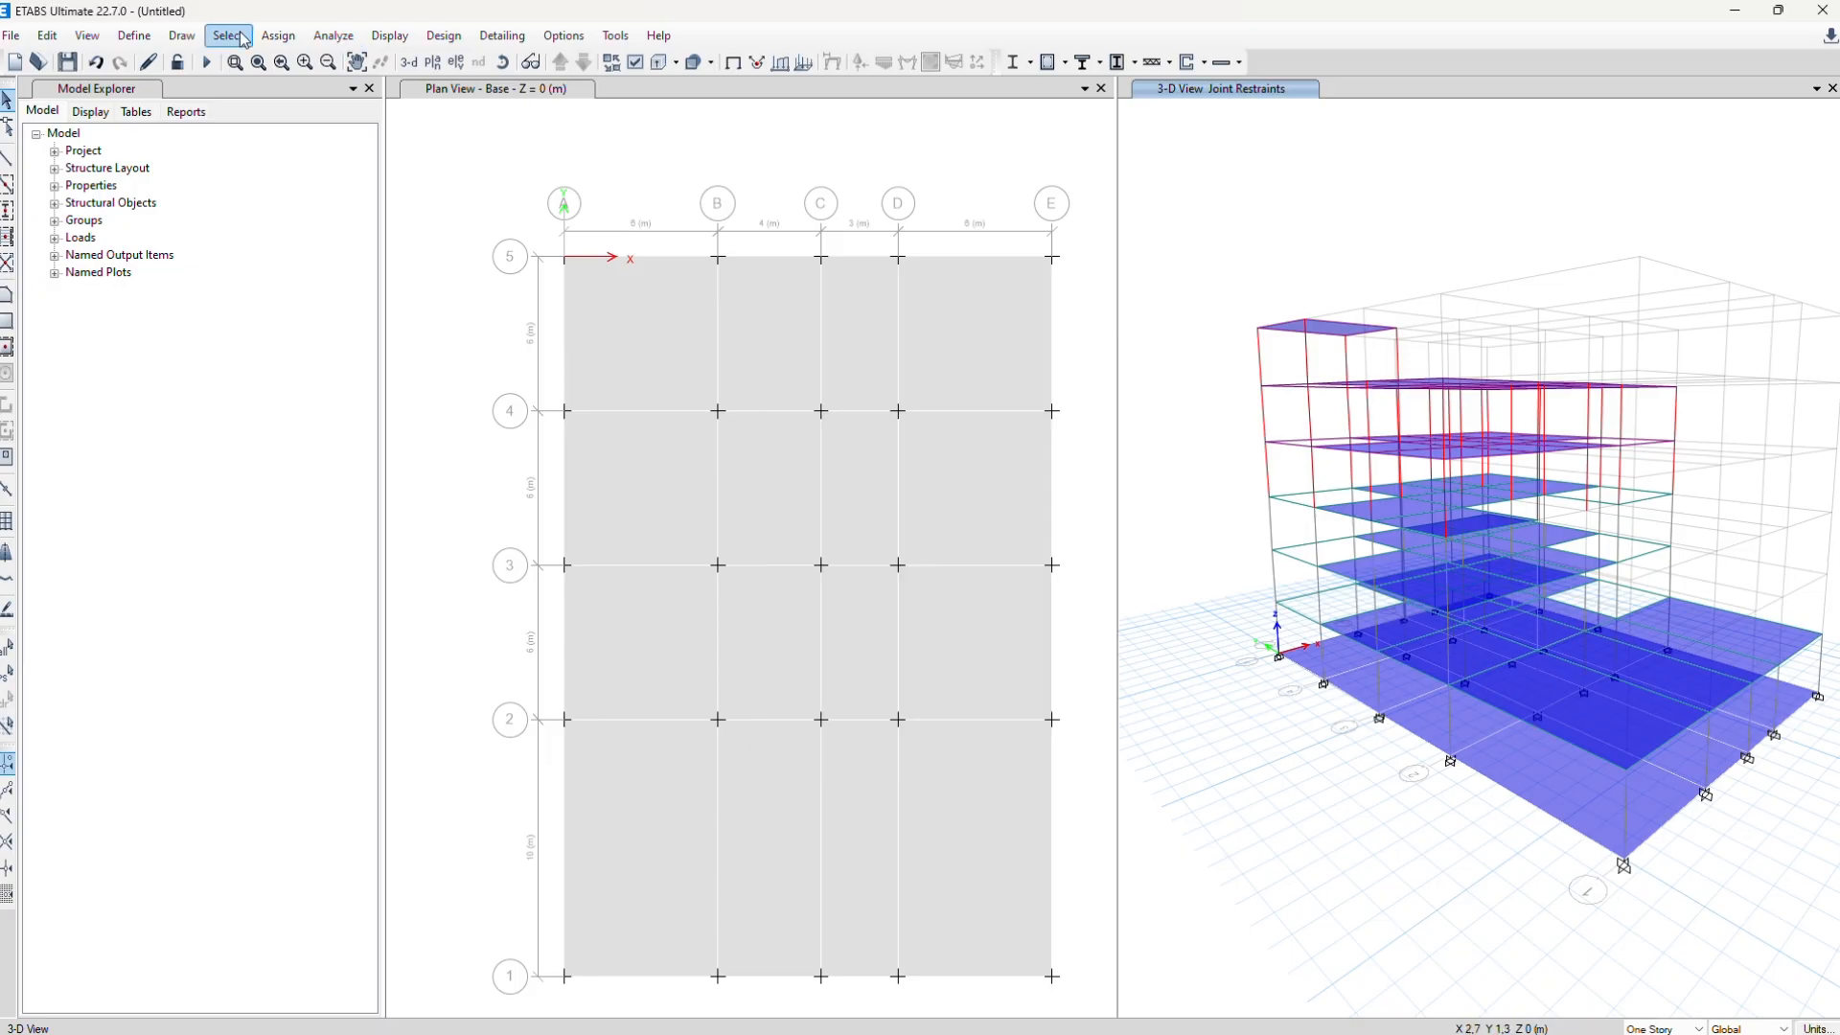
Select all slabs with the Plat Lantai and Plat Tangga properties throughout the model
left_click(233, 38)
left_click(242, 42)
left_click(231, 38)
mouse_move(224, 67)
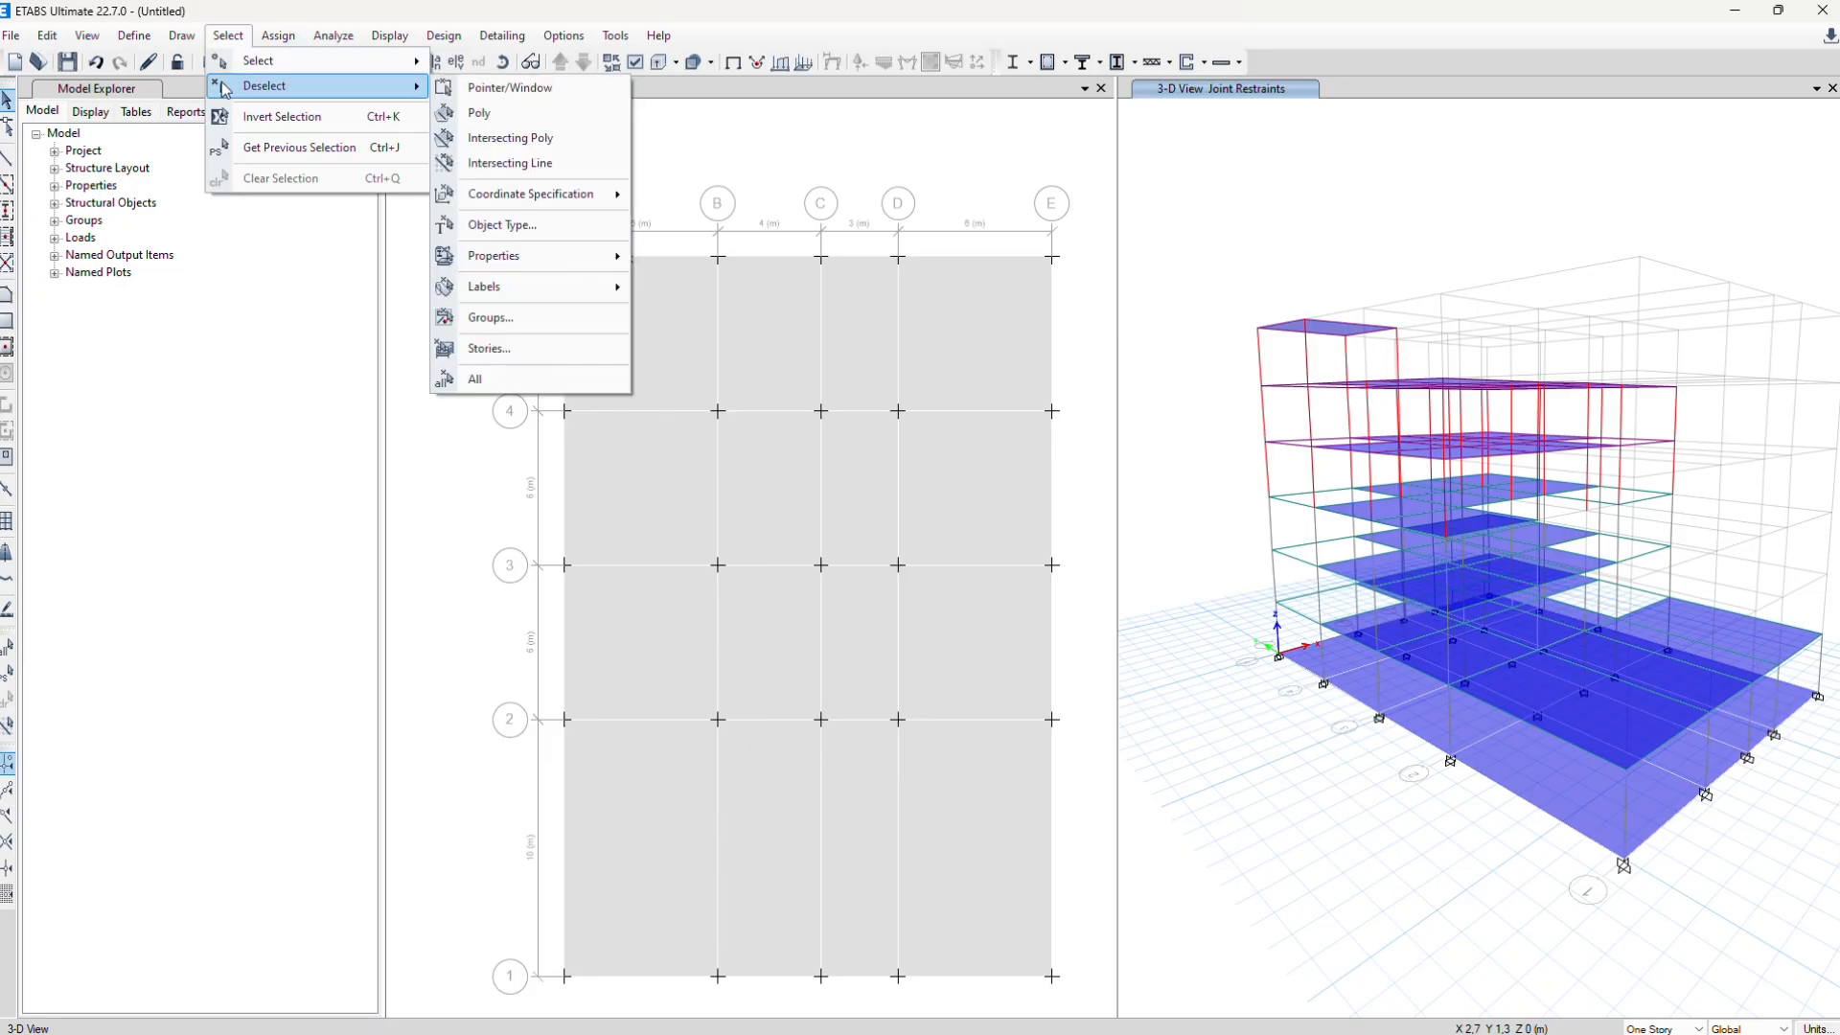
mouse_move(507, 247)
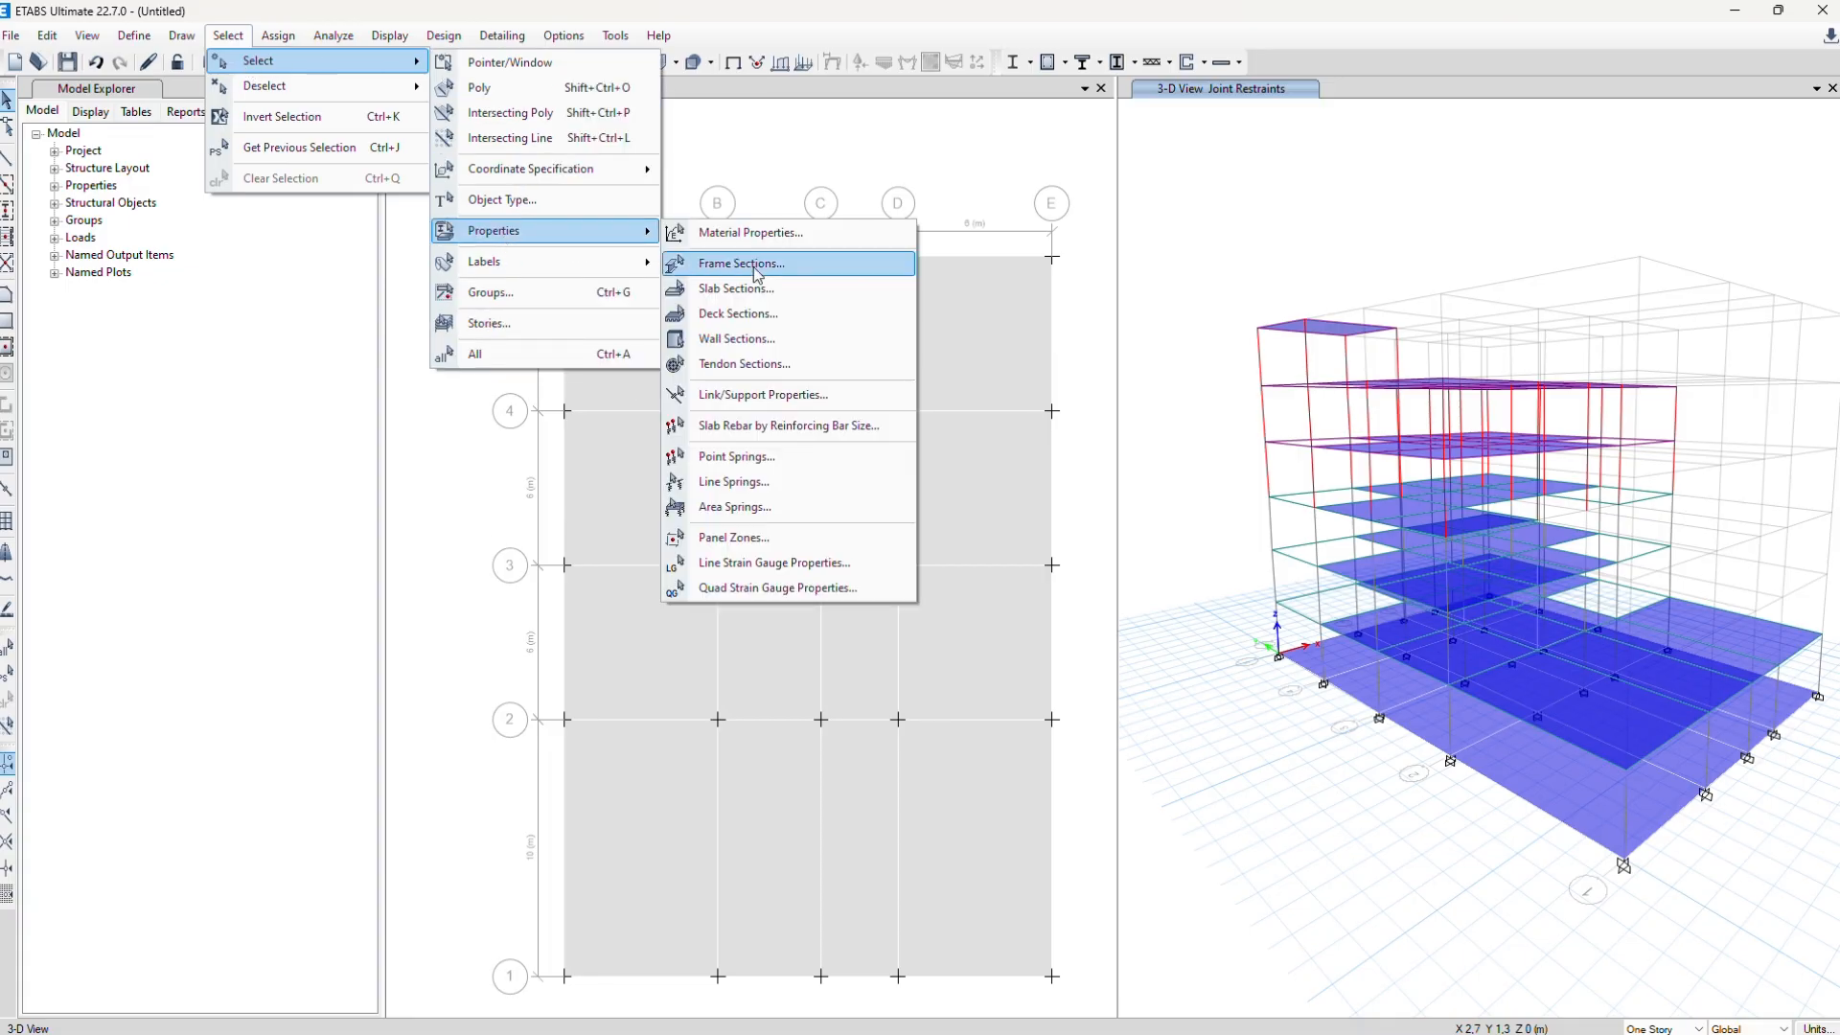
left_click(784, 289)
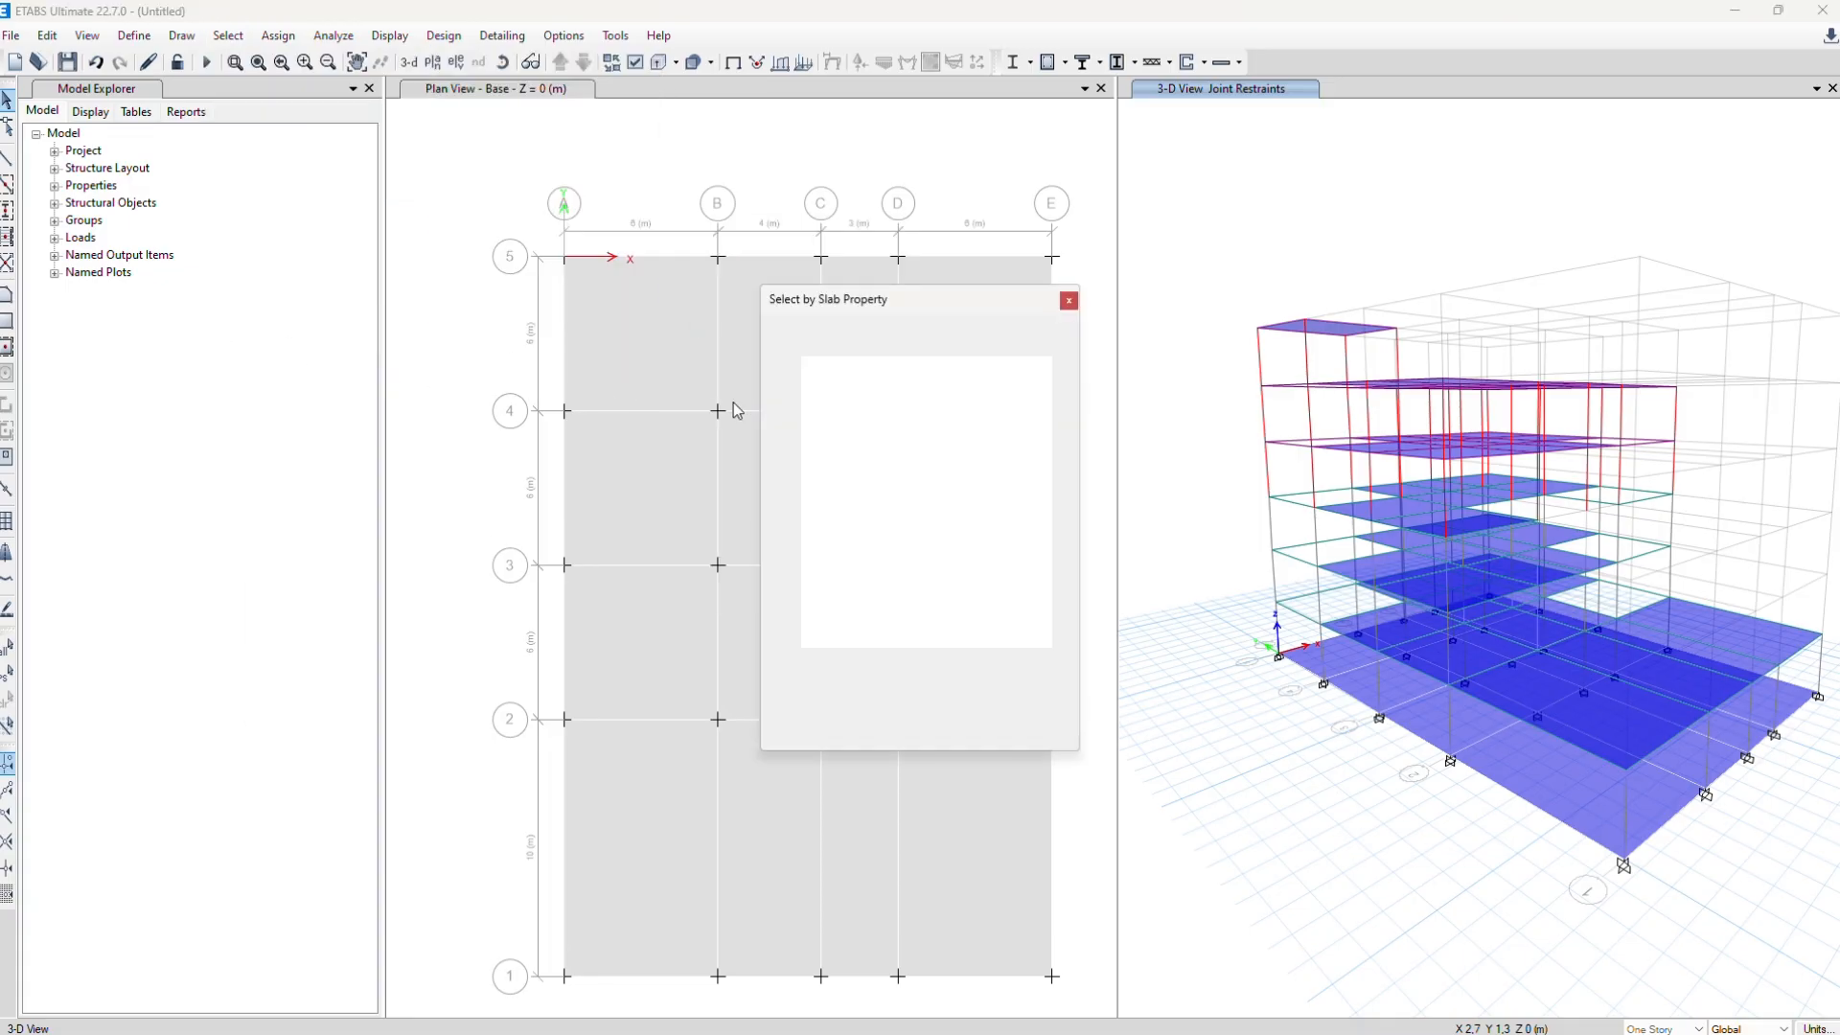
left_click(814, 394)
left_click(820, 408, "ctrl")
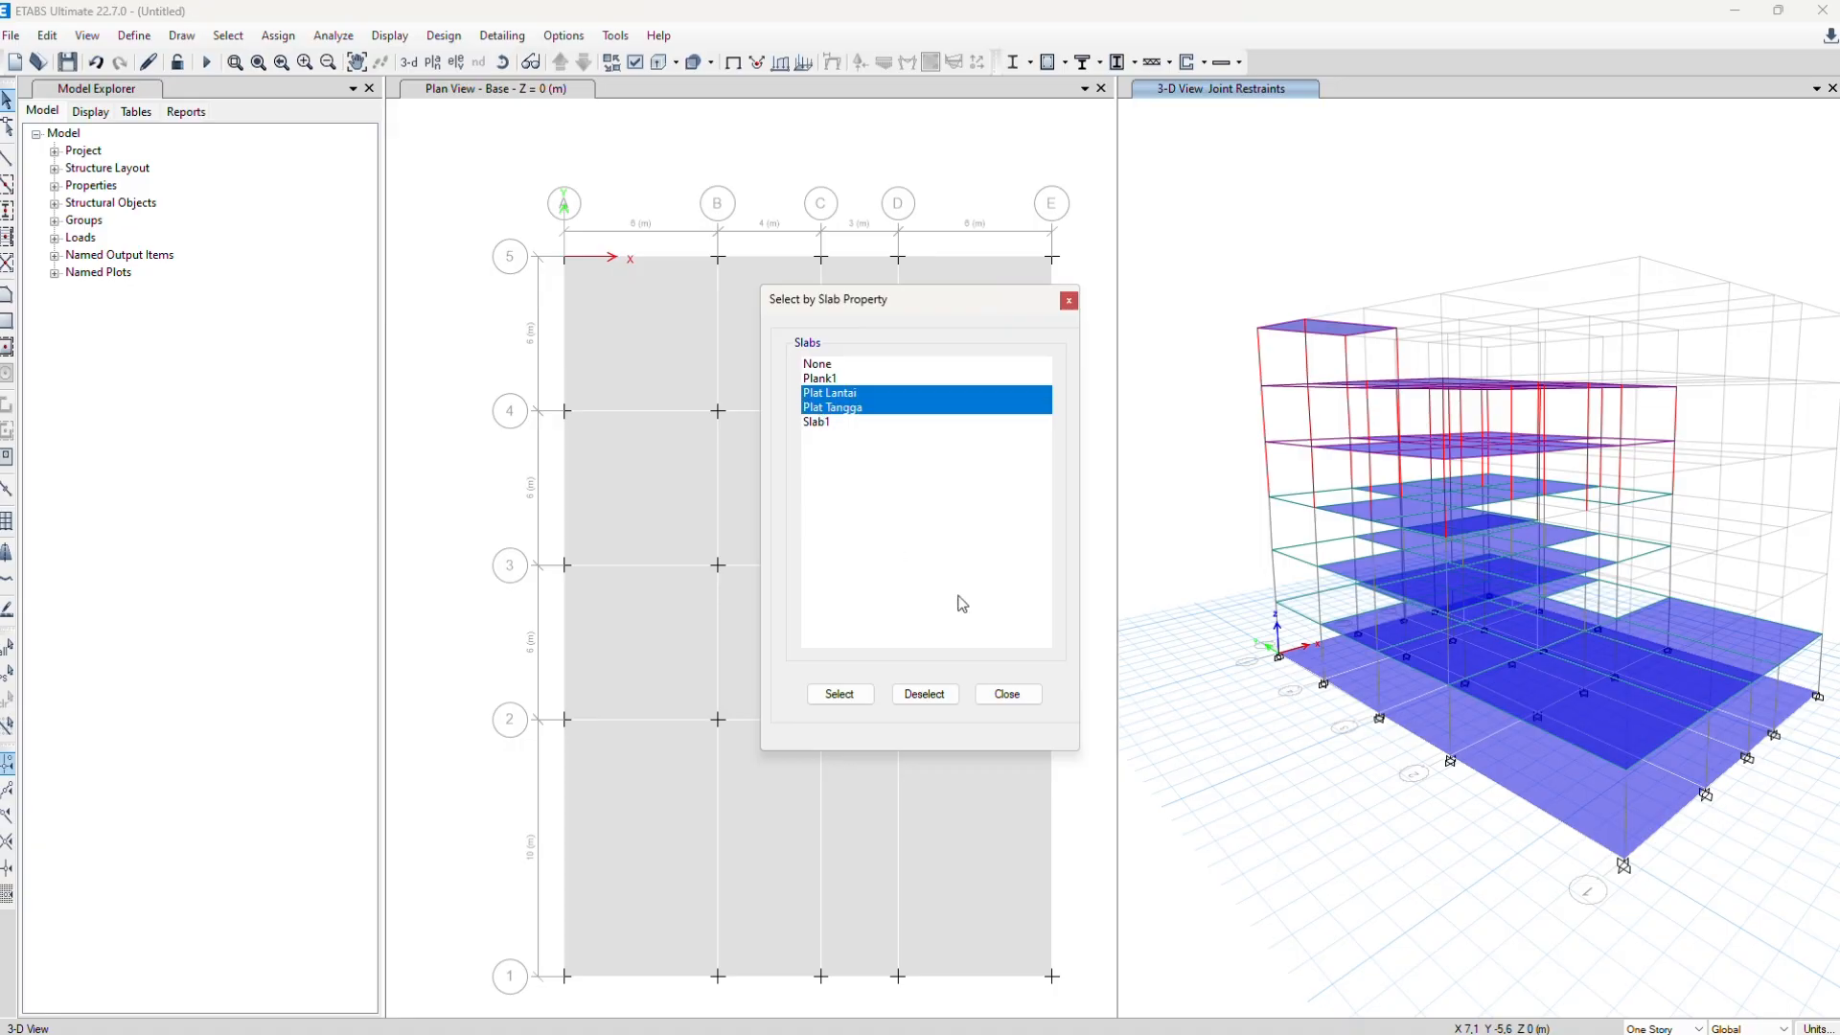
left_click(839, 694)
left_click(1006, 694)
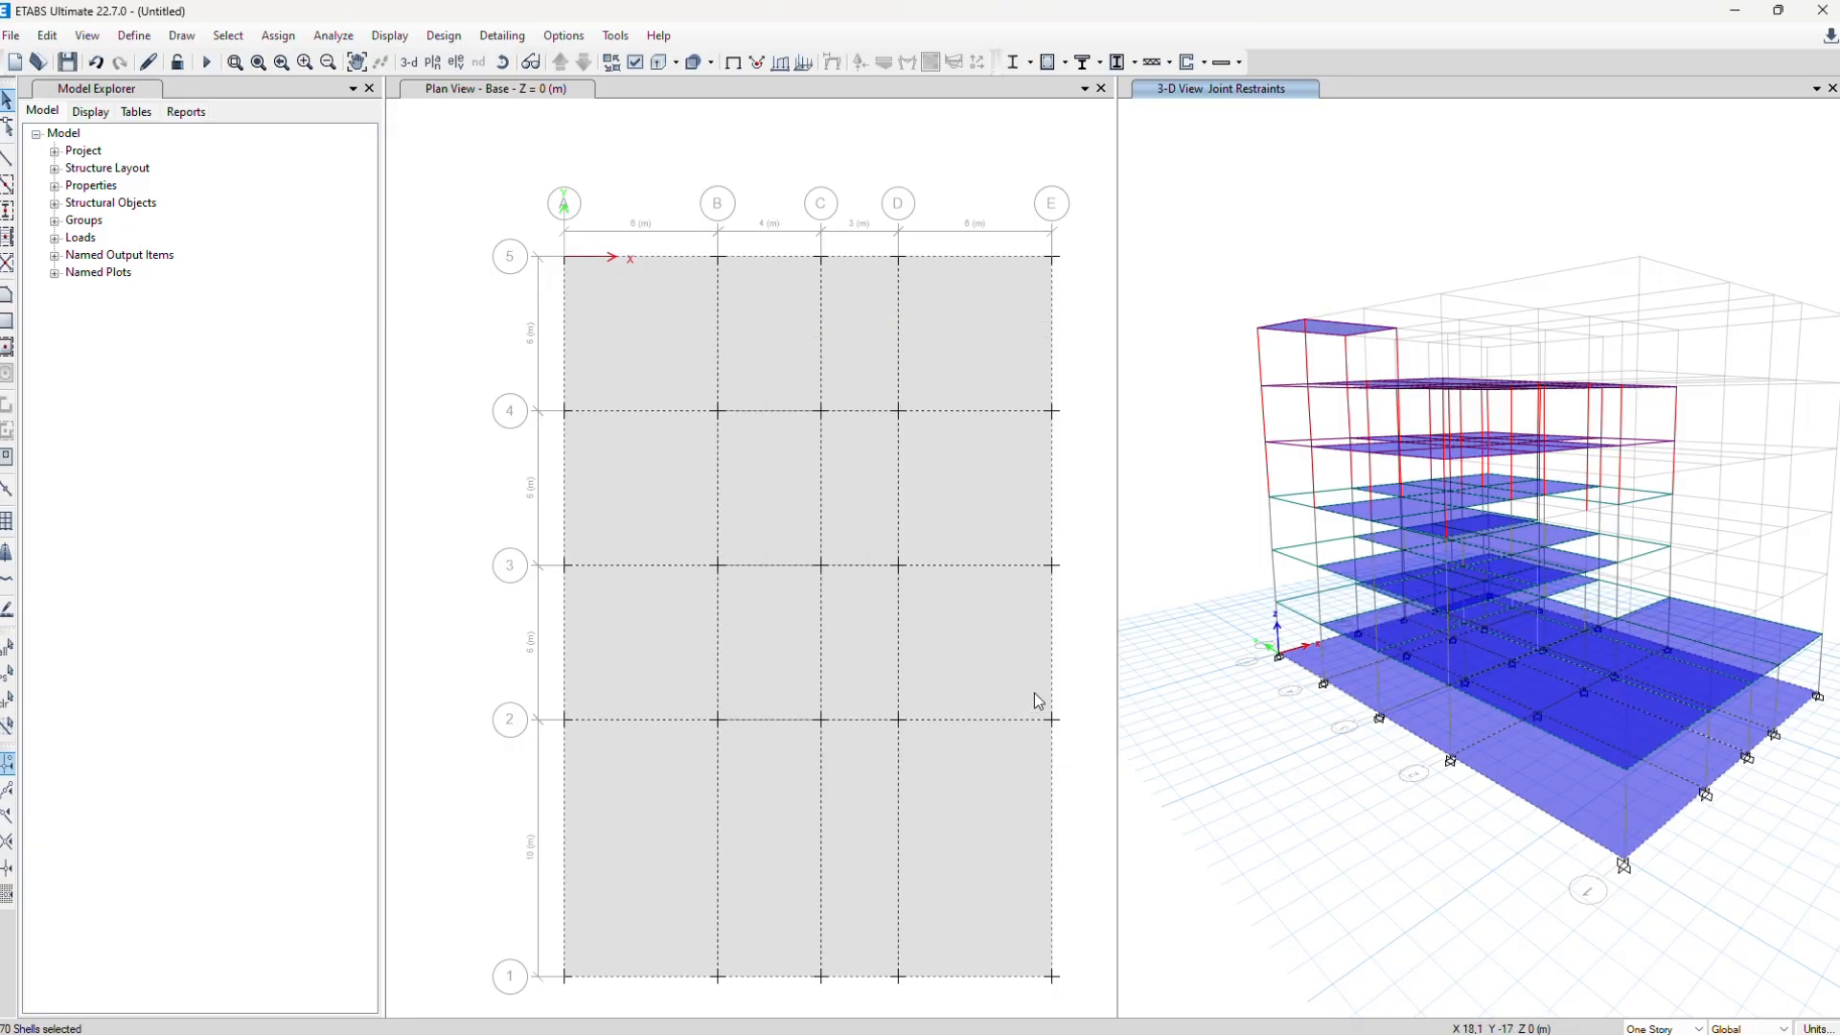
Assign a uniform gravity shell load of 2,87 kN/m² to the selected slabs under the Dead pattern, adding to existing loads
left_click(278, 36)
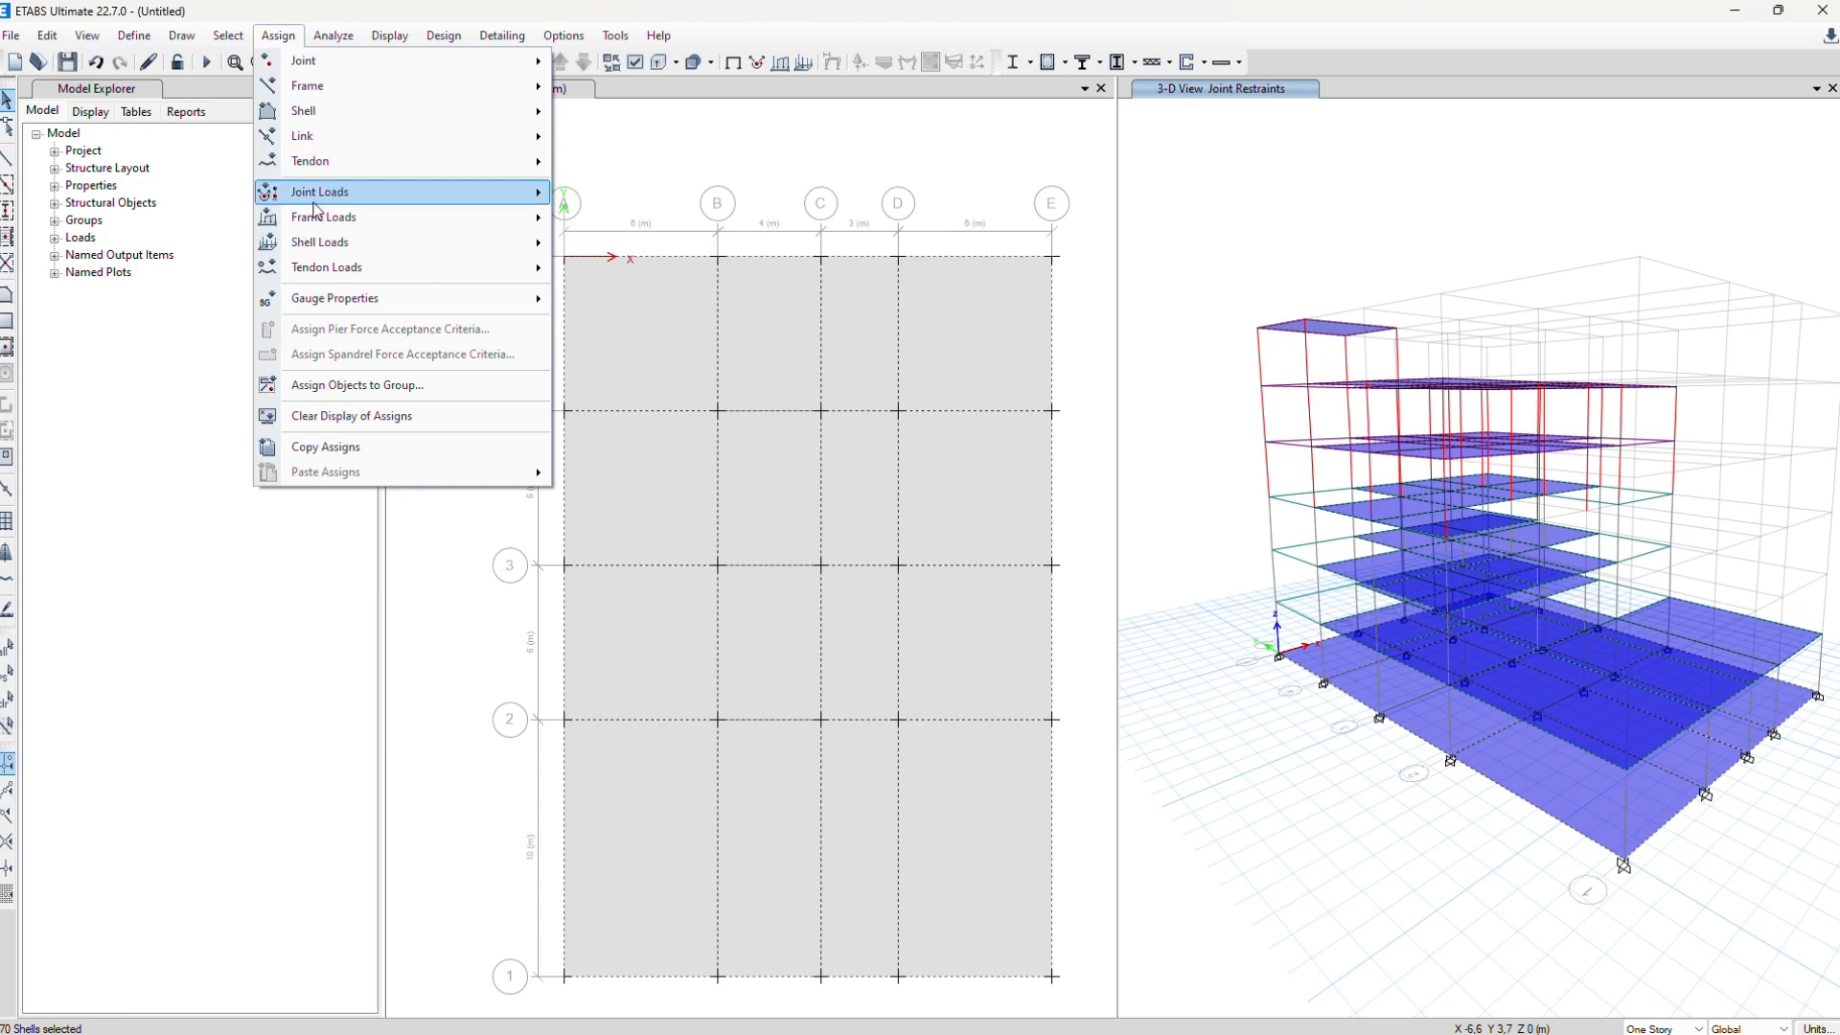
mouse_move(307, 249)
left_click(653, 268)
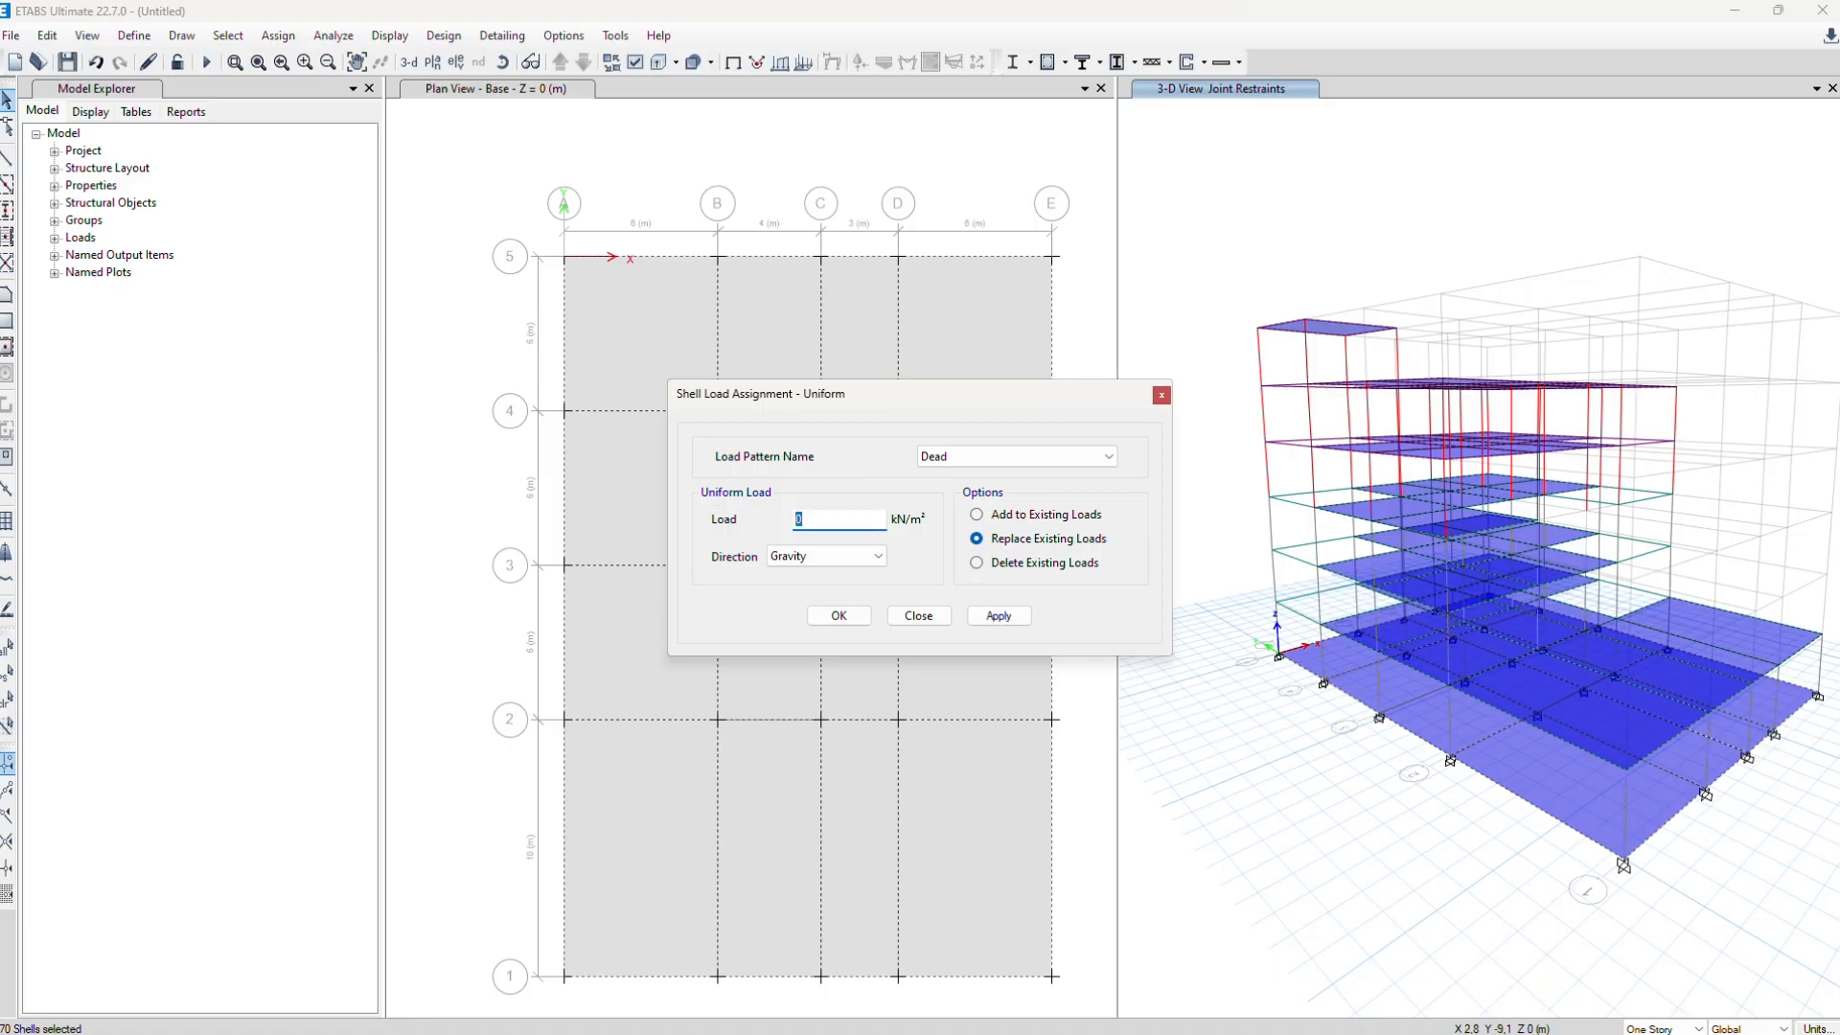
type("2,87")
left_click(999, 616)
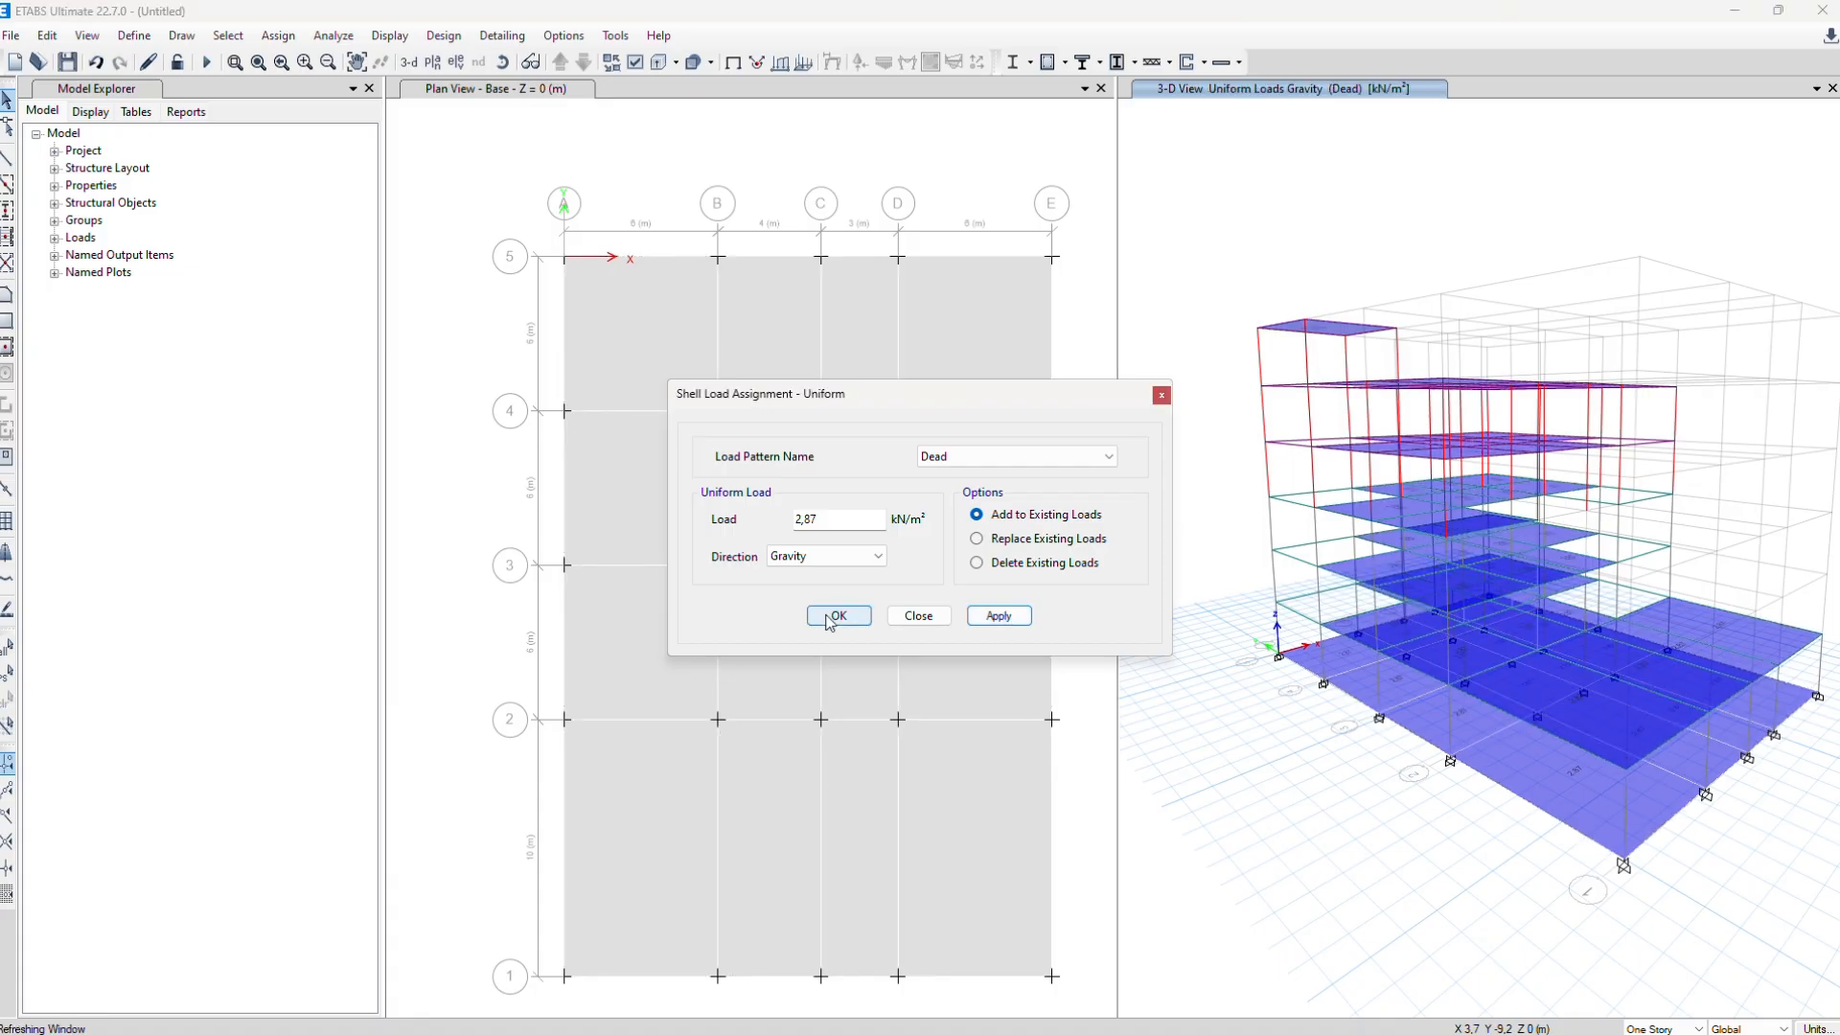
left_click(830, 618)
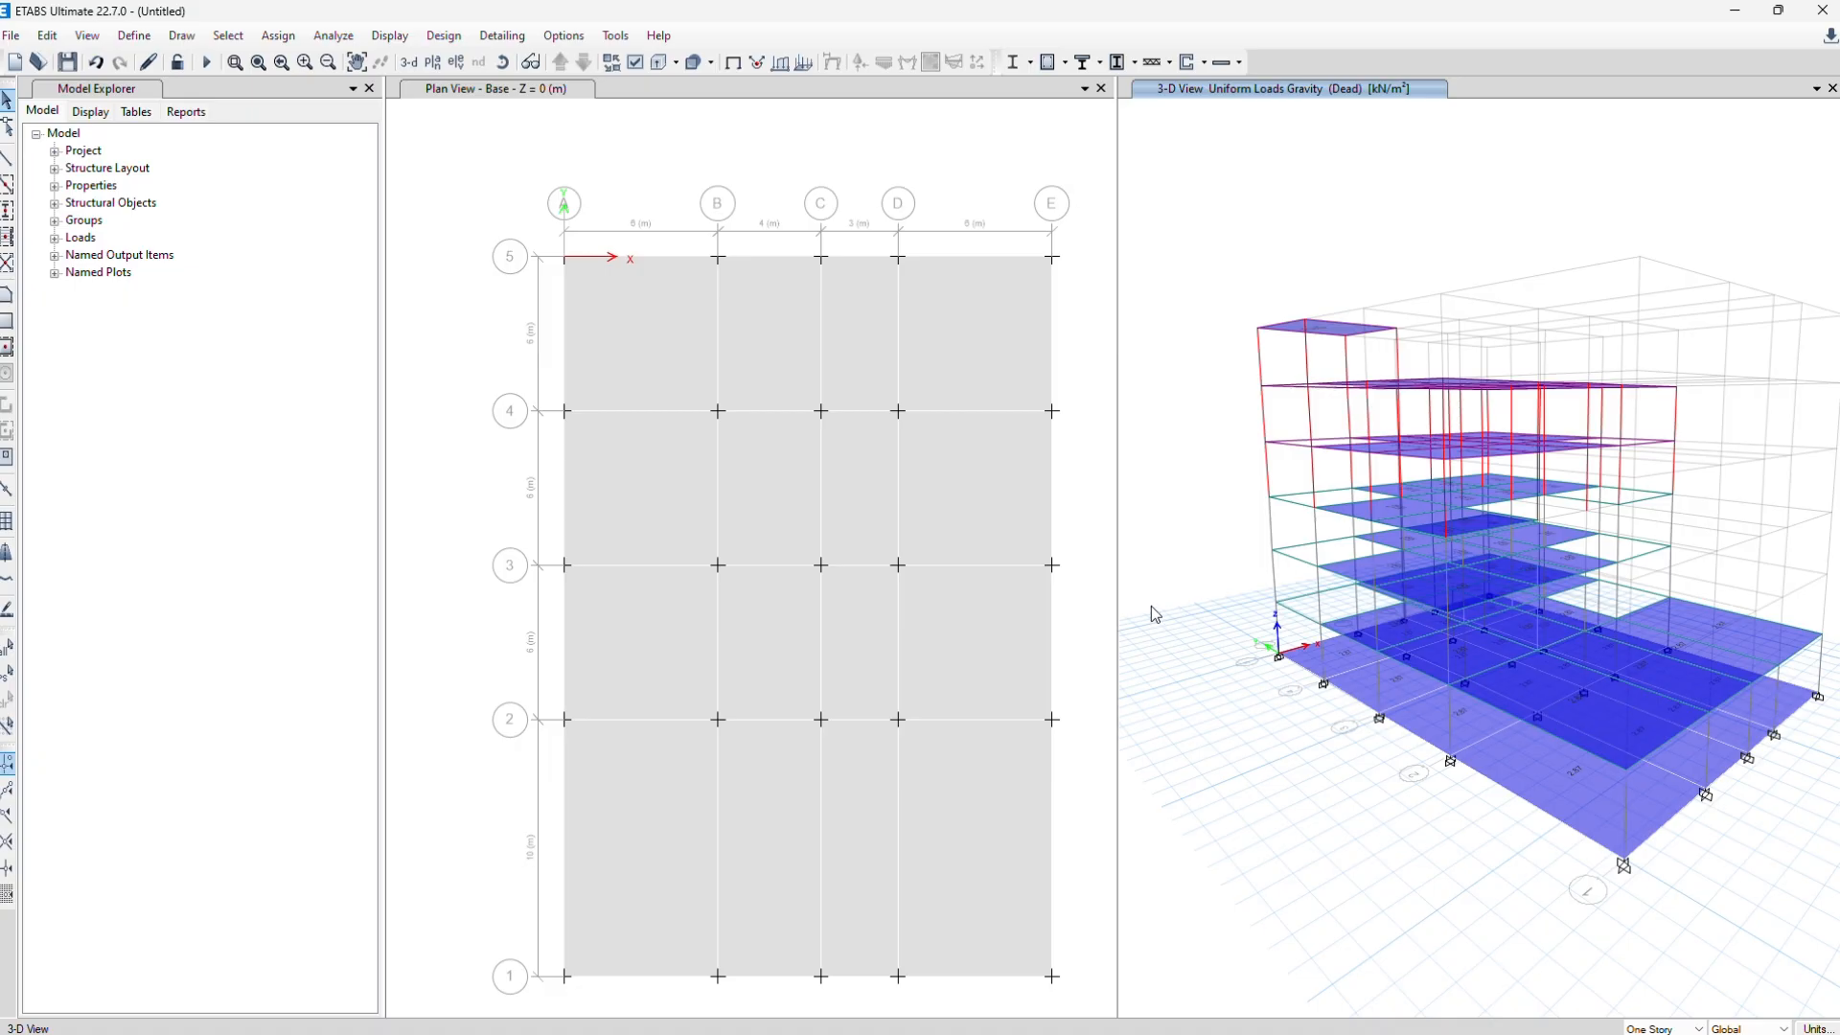
Select all beams with the frame sections B1 300x500 and IWF Balok 250x125
left_click(228, 36)
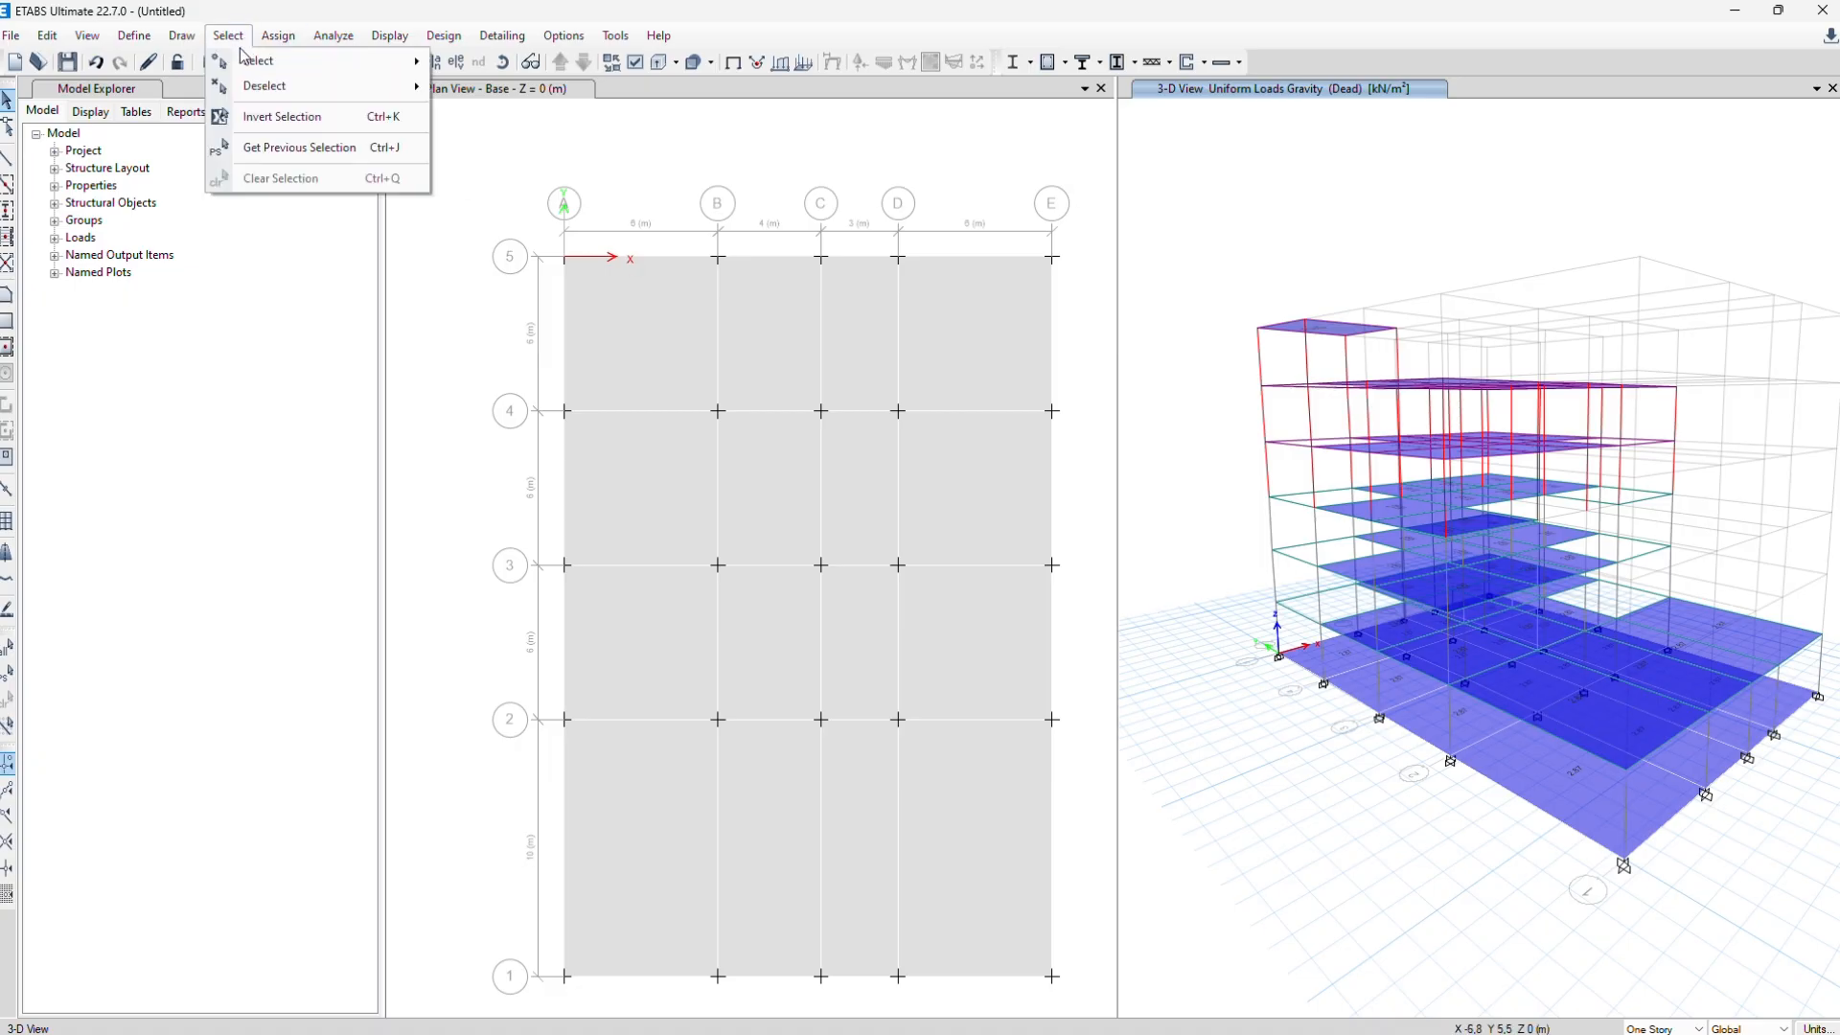
mouse_move(259, 63)
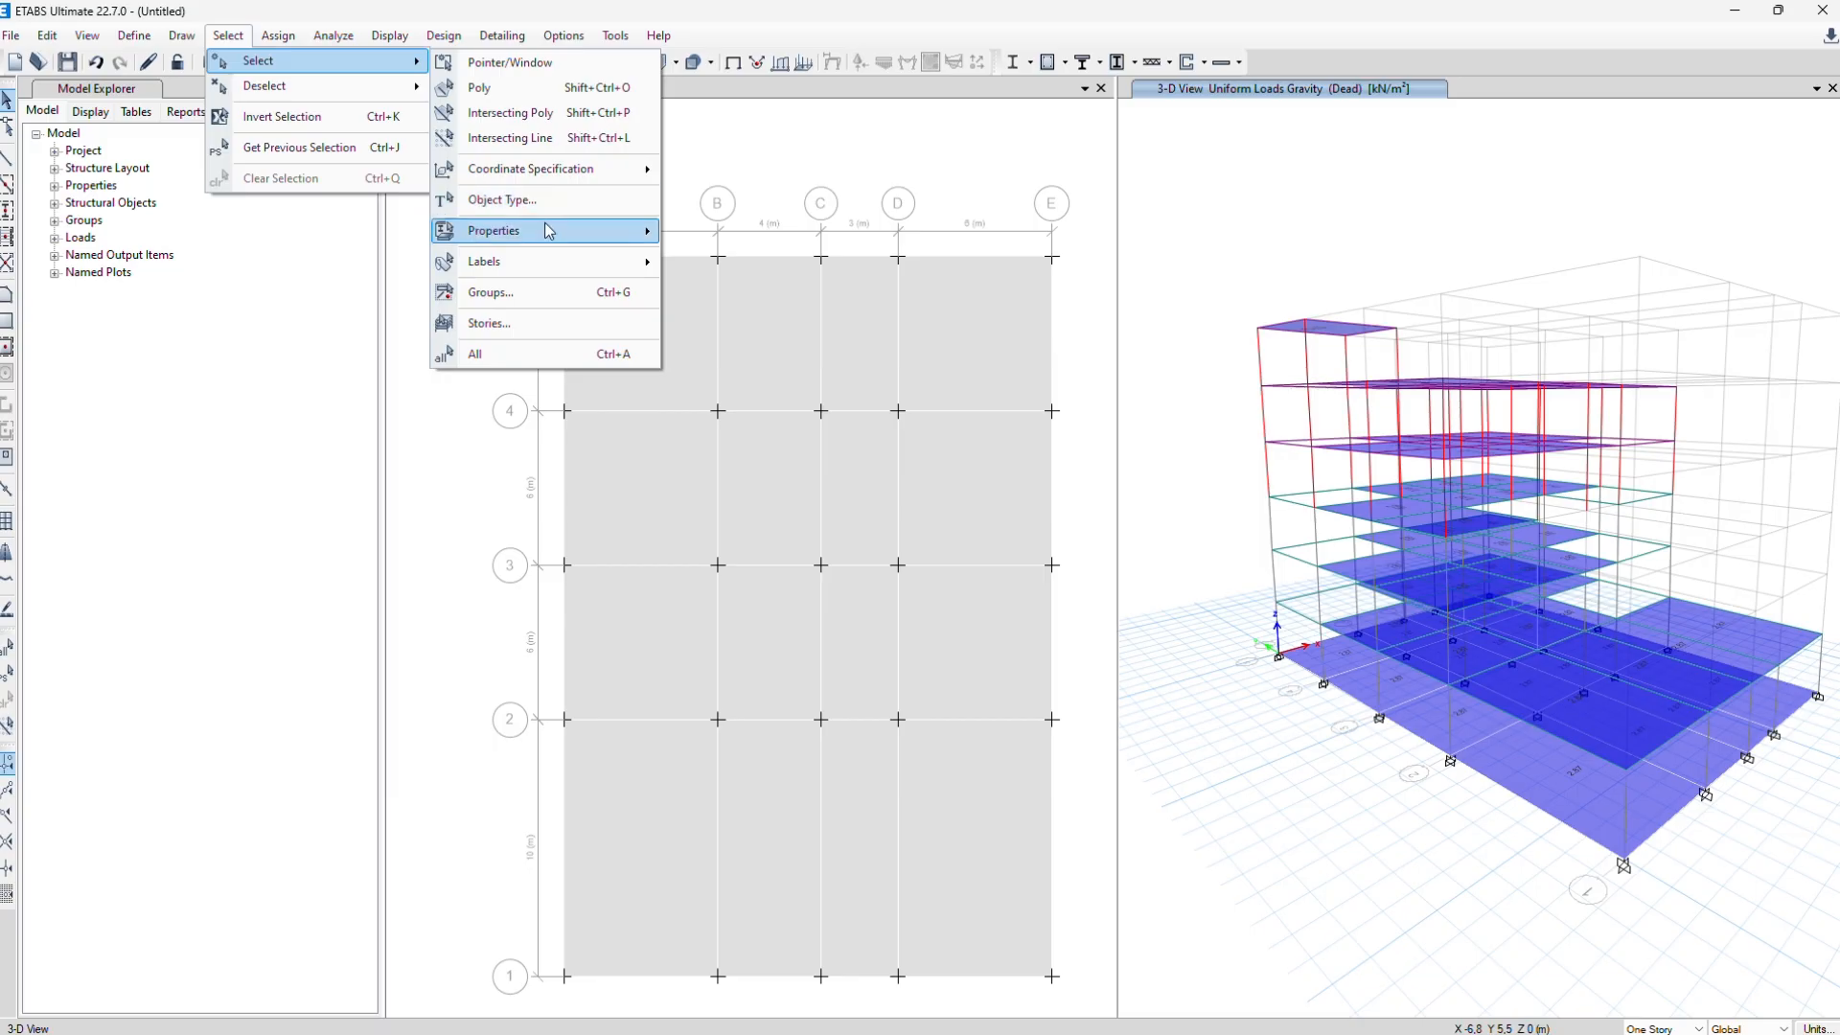
mouse_move(551, 231)
left_click(743, 274)
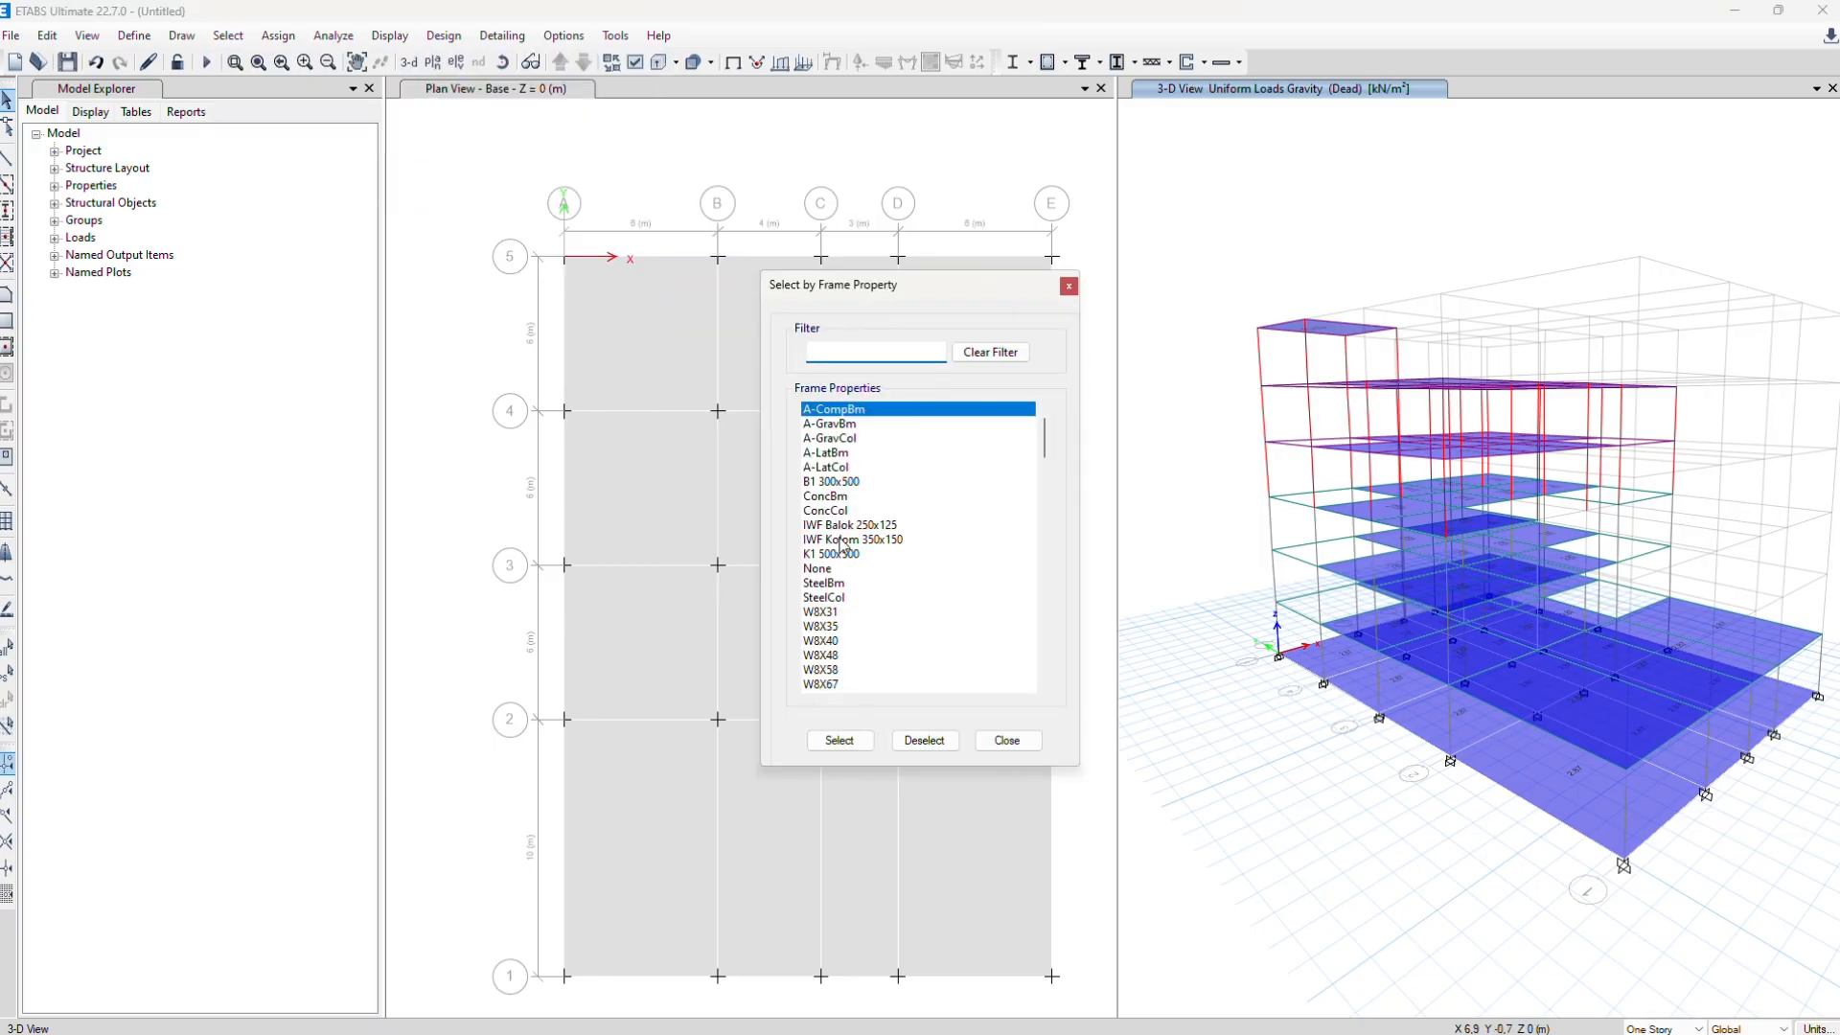
left_click(849, 525)
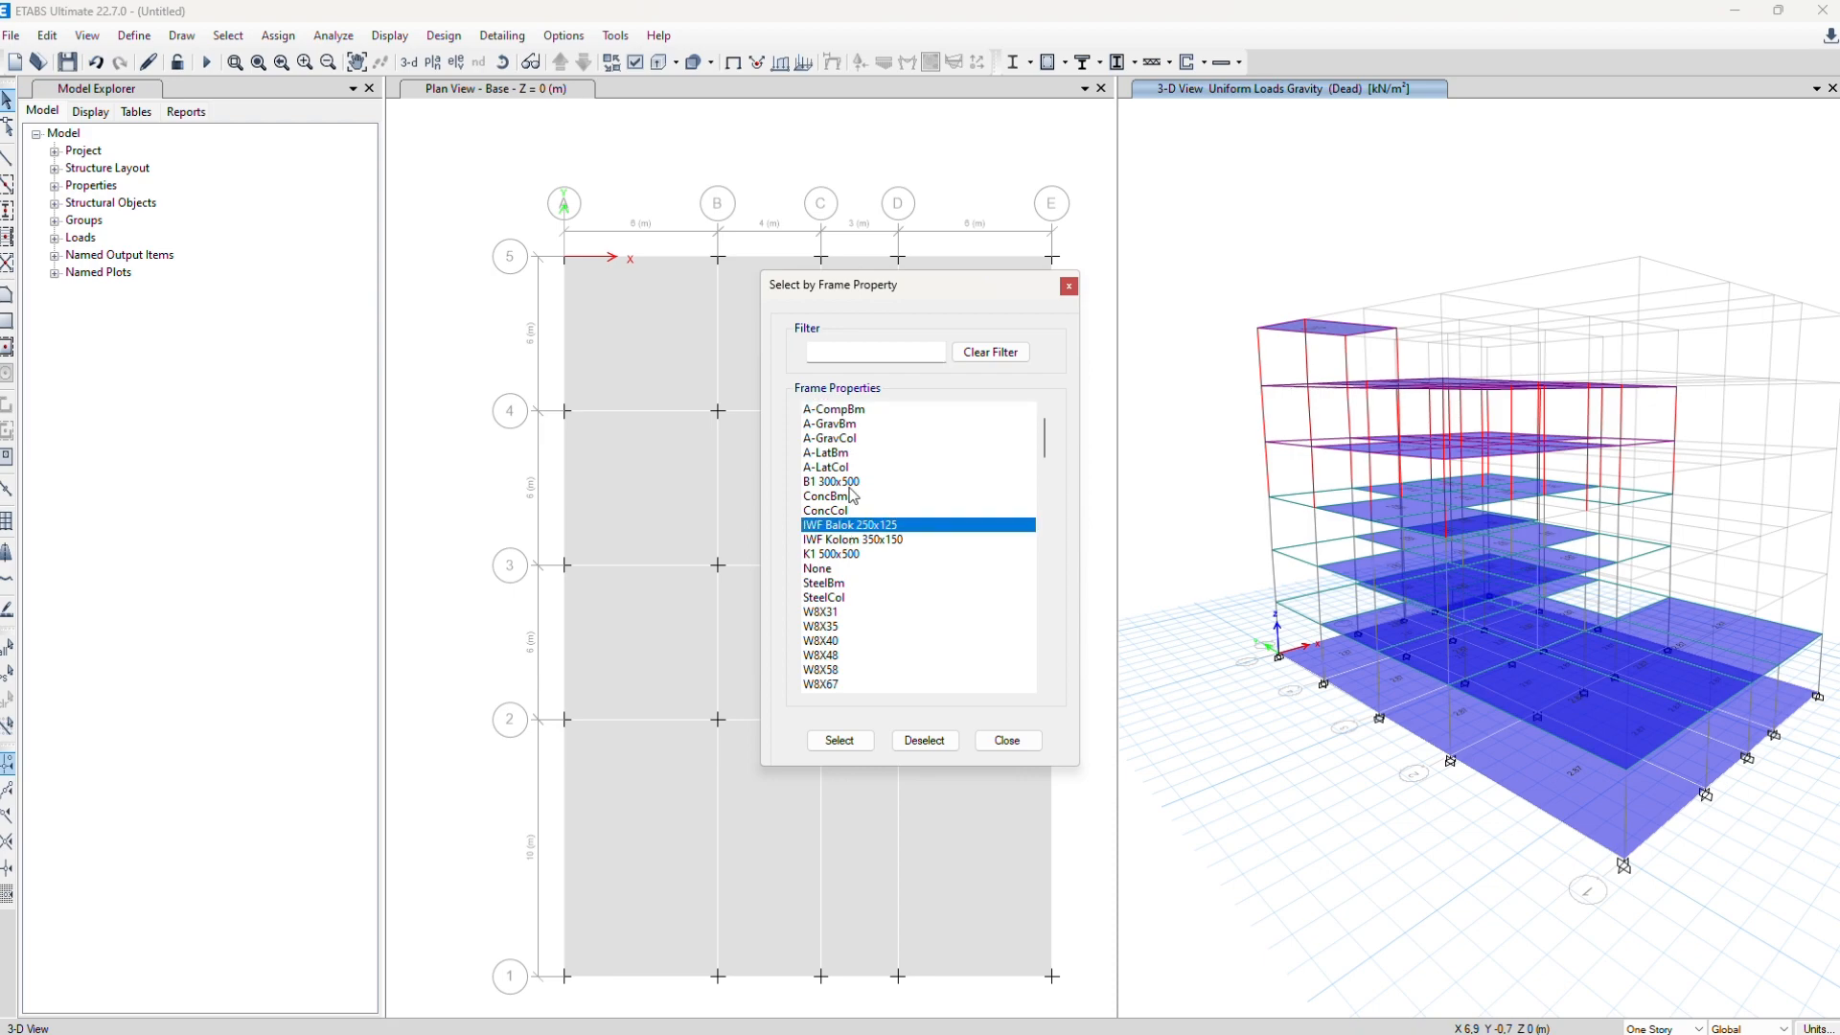
left_click(849, 481, "ctrl")
left_click(841, 740)
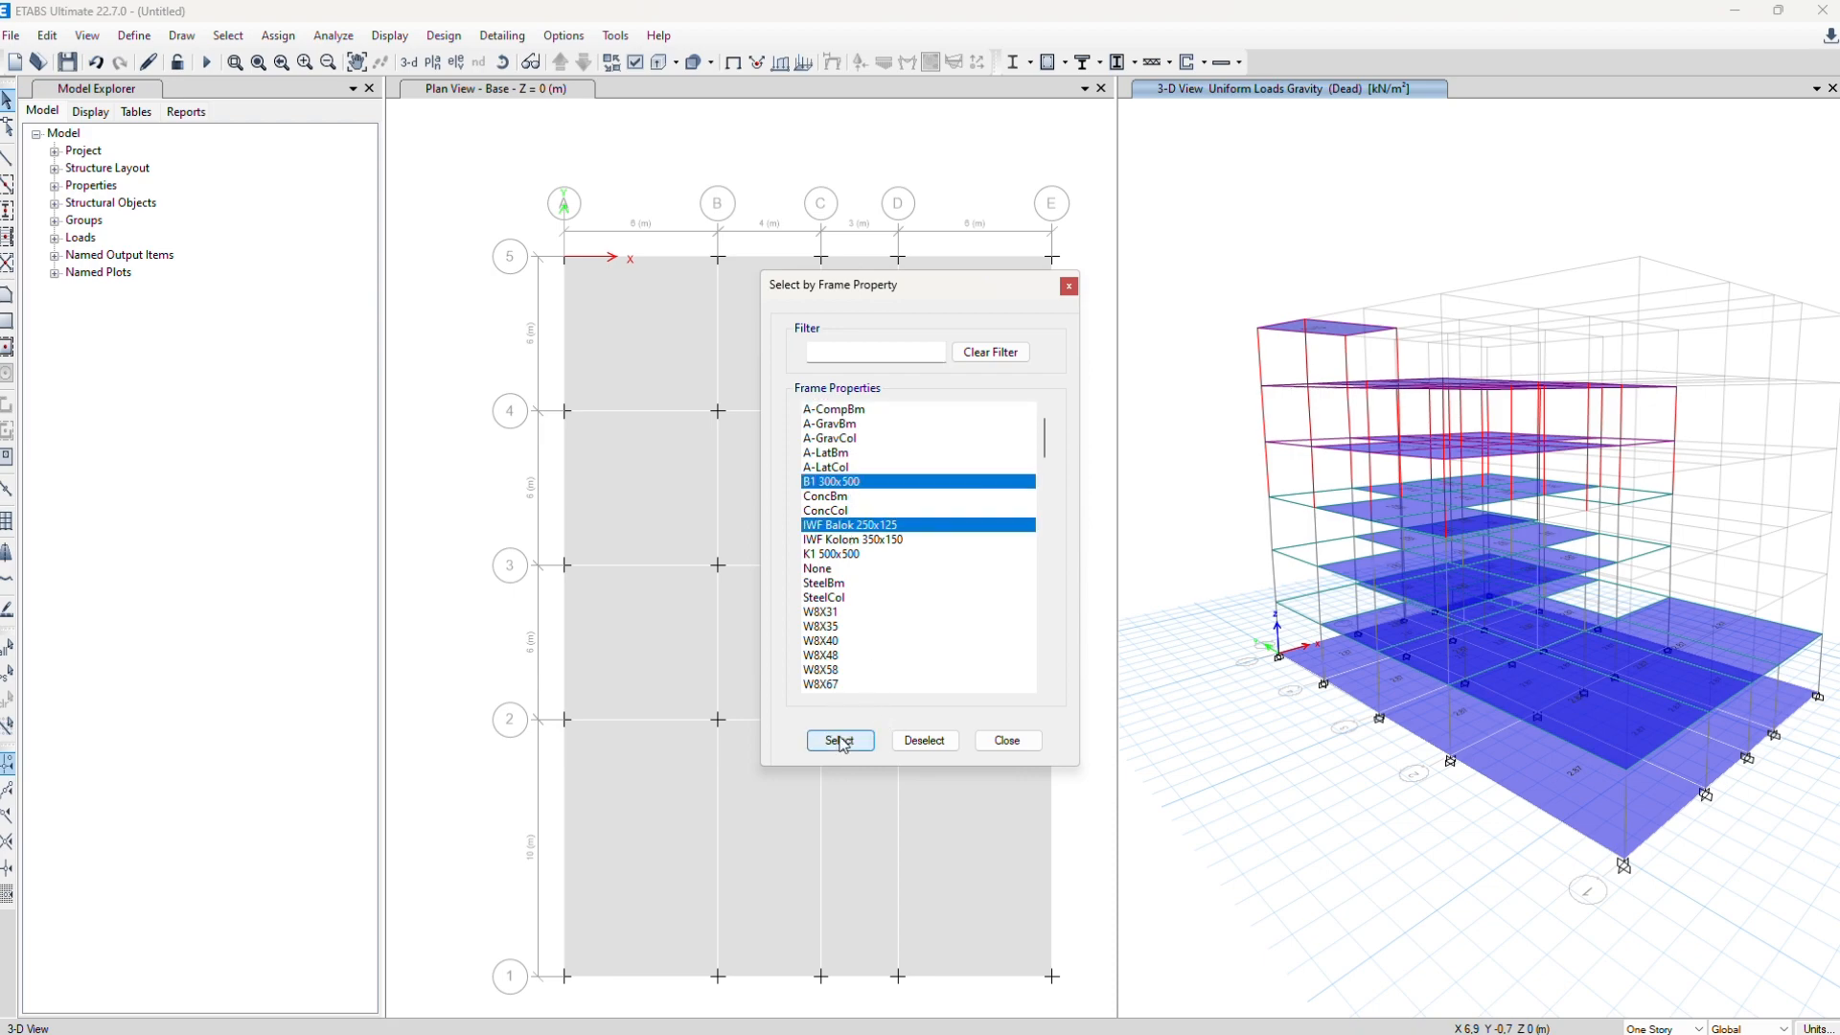
left_click(992, 747)
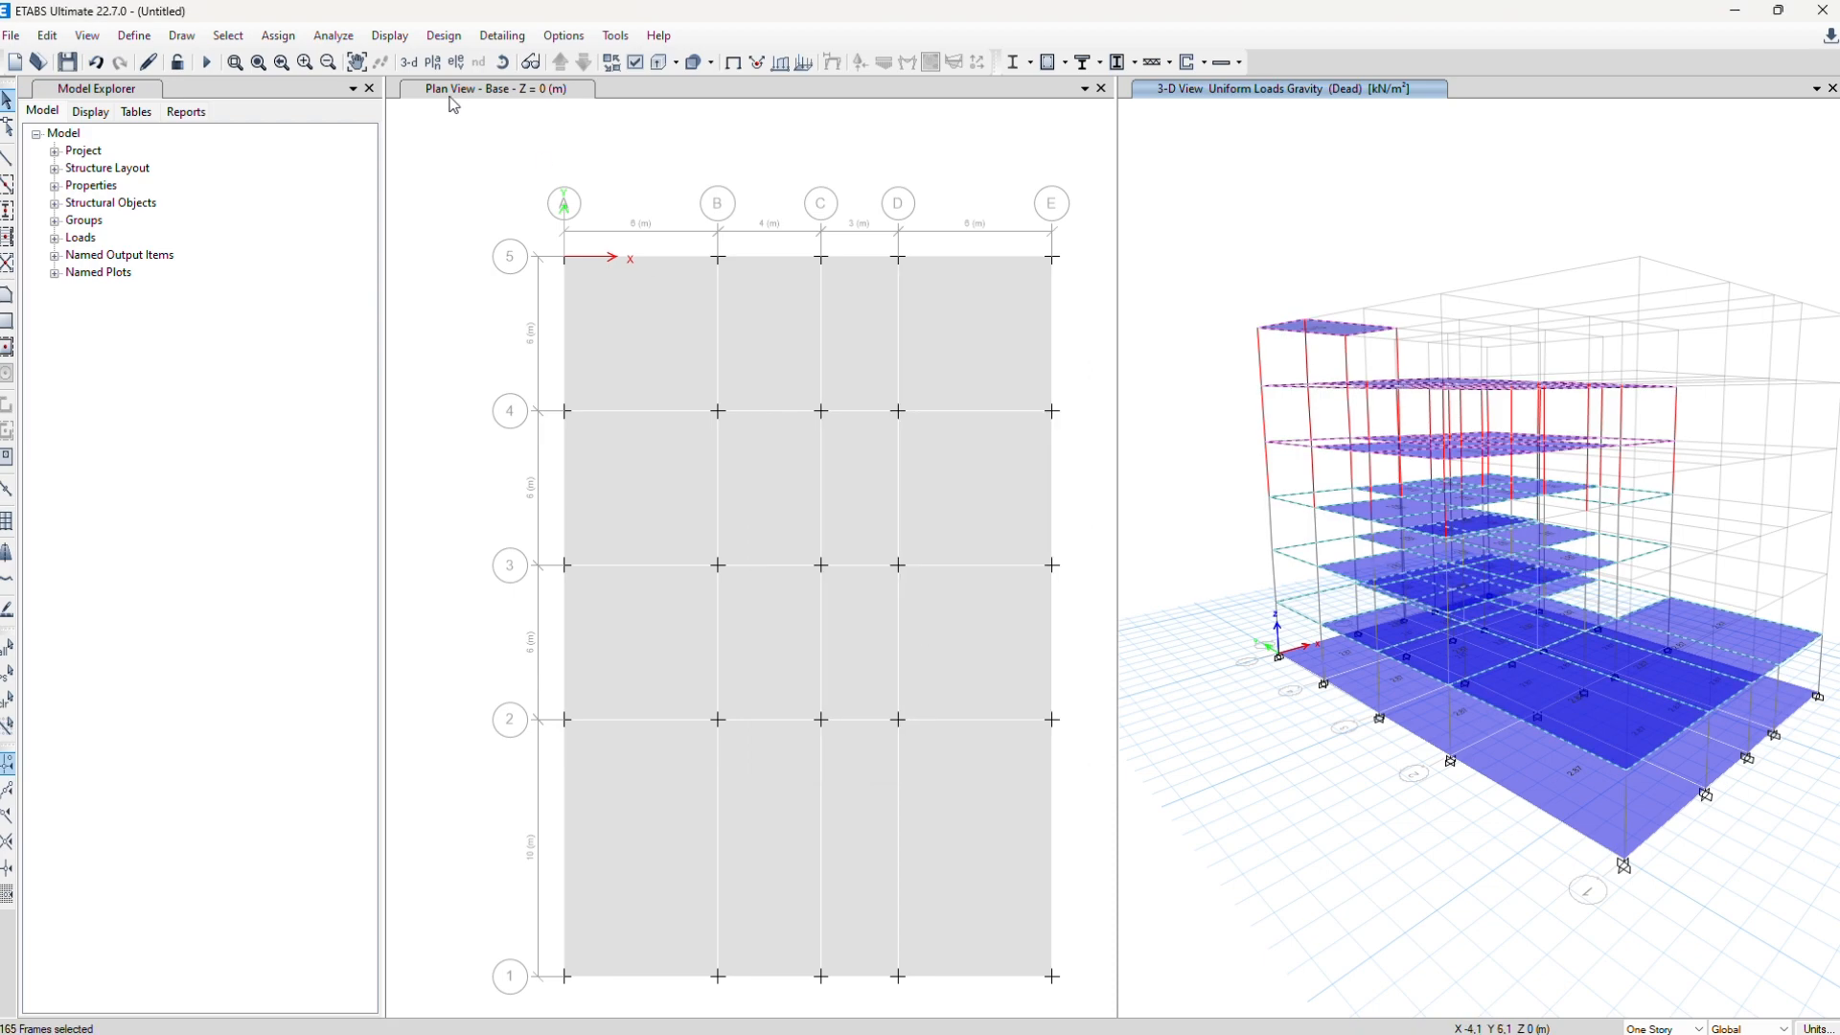
Assign a uniform distributed gravity load of 4,5 kN/m to the selected beams under the SIDL pattern, replacing existing loads
left_click(278, 36)
mouse_move(390, 165)
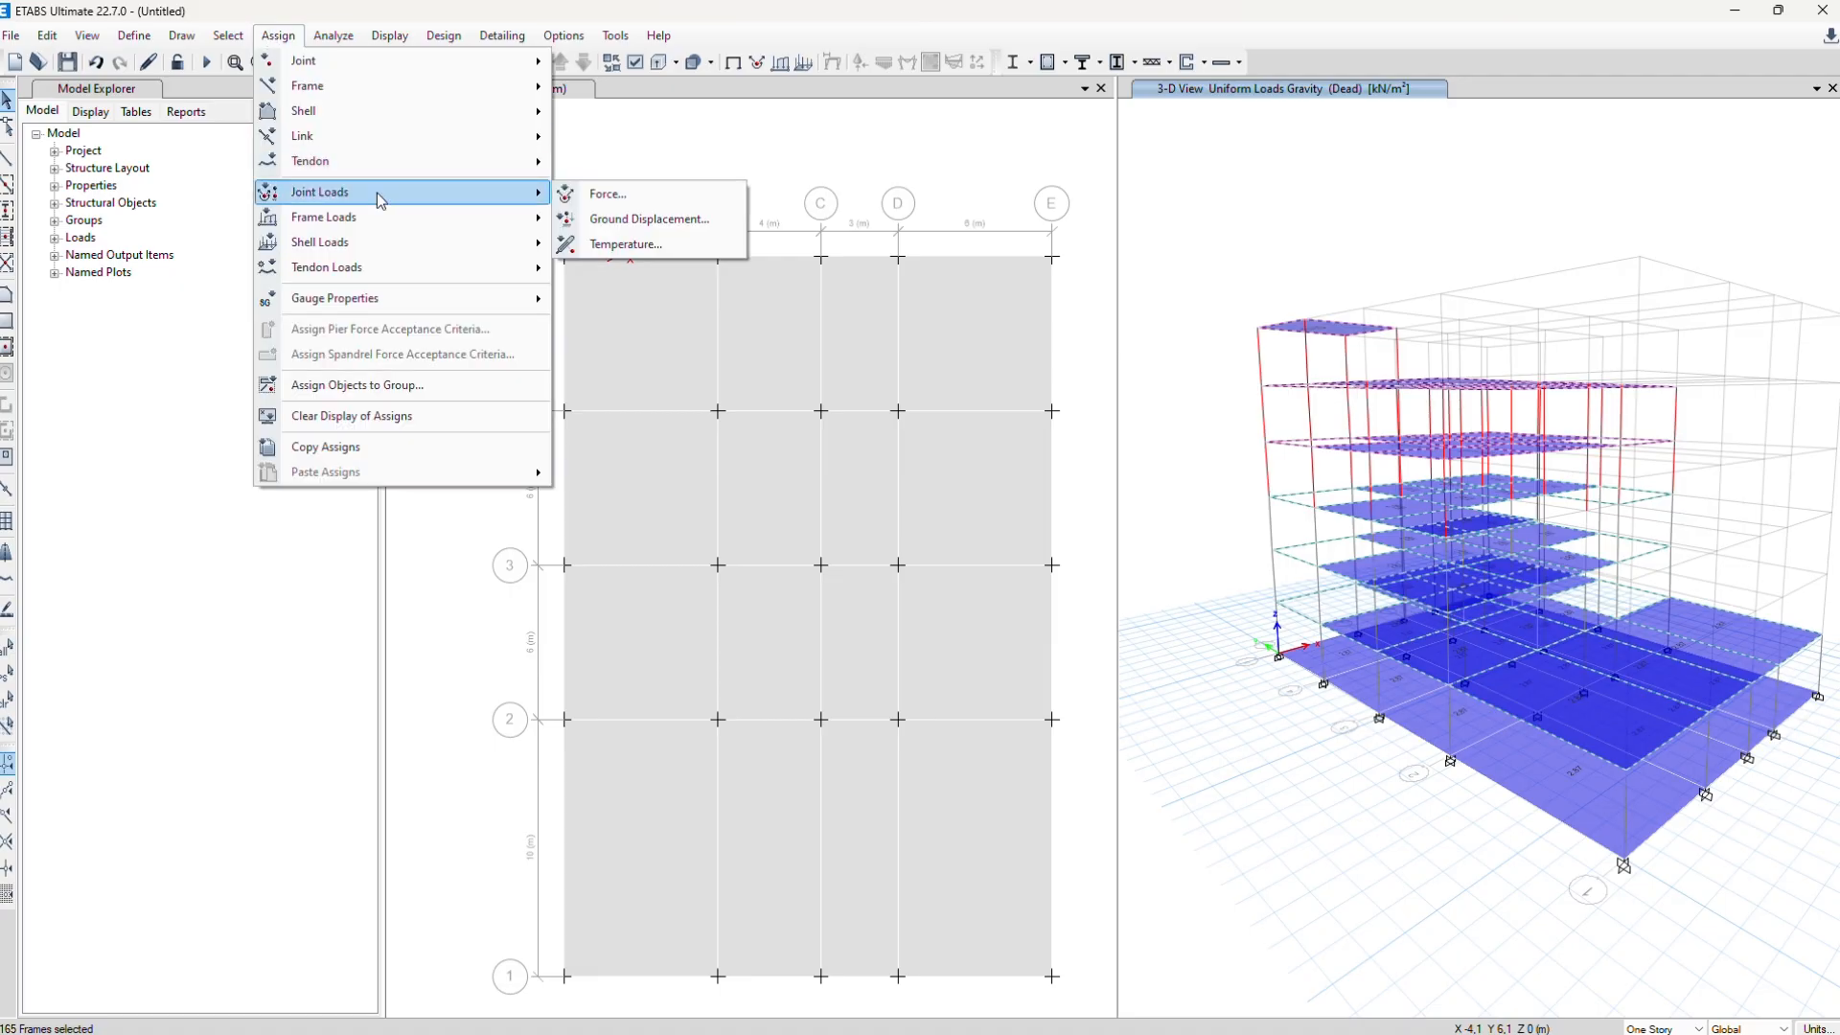
mouse_move(349, 216)
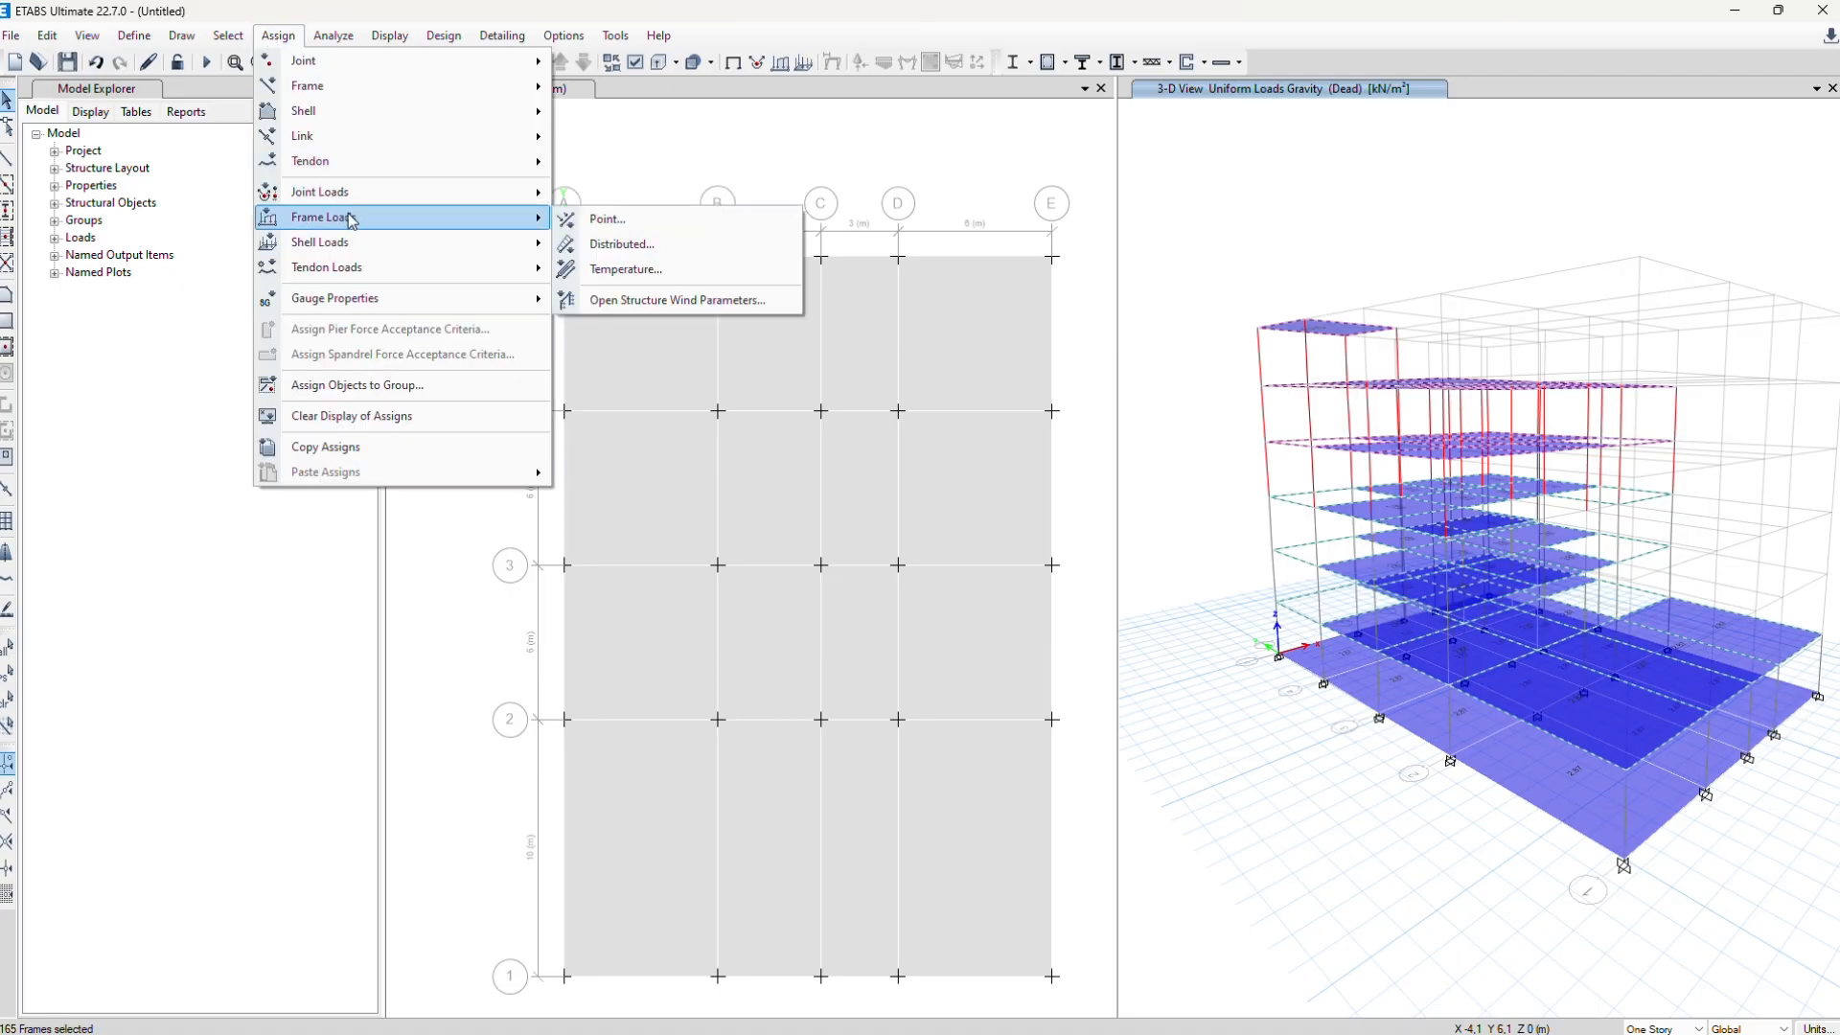
left_click(641, 247)
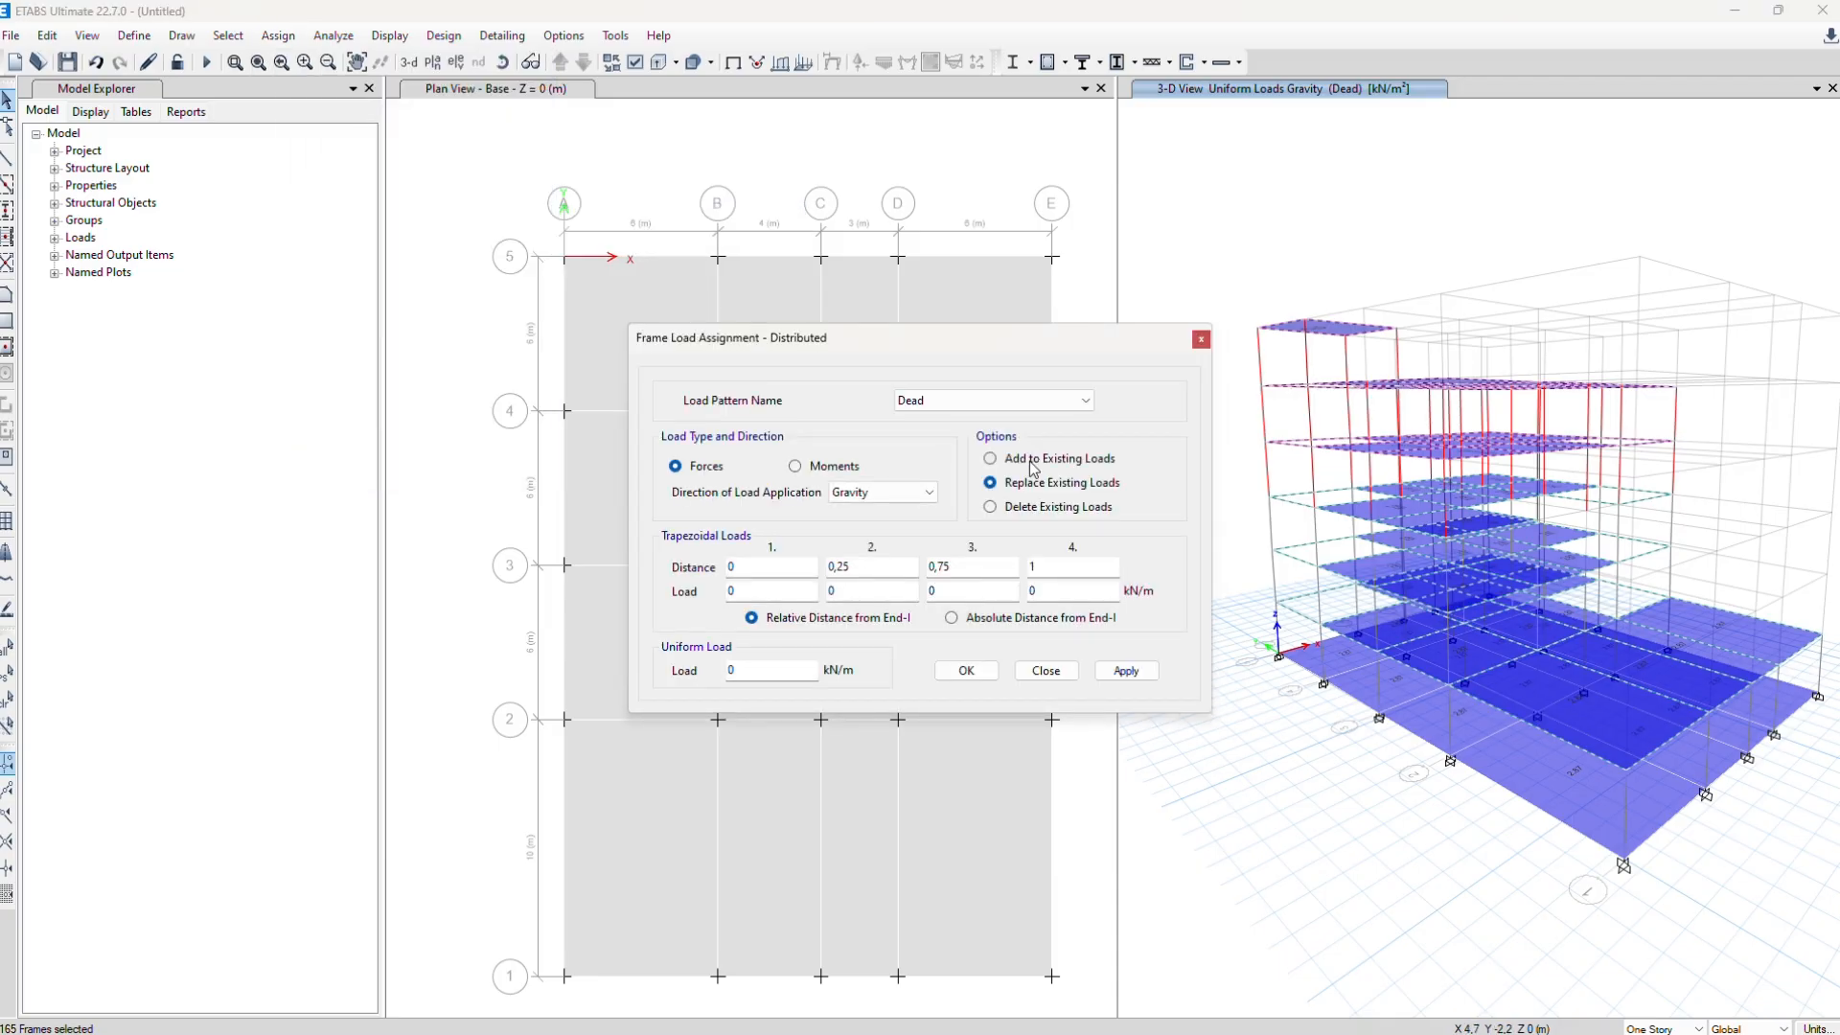
left_click(976, 401)
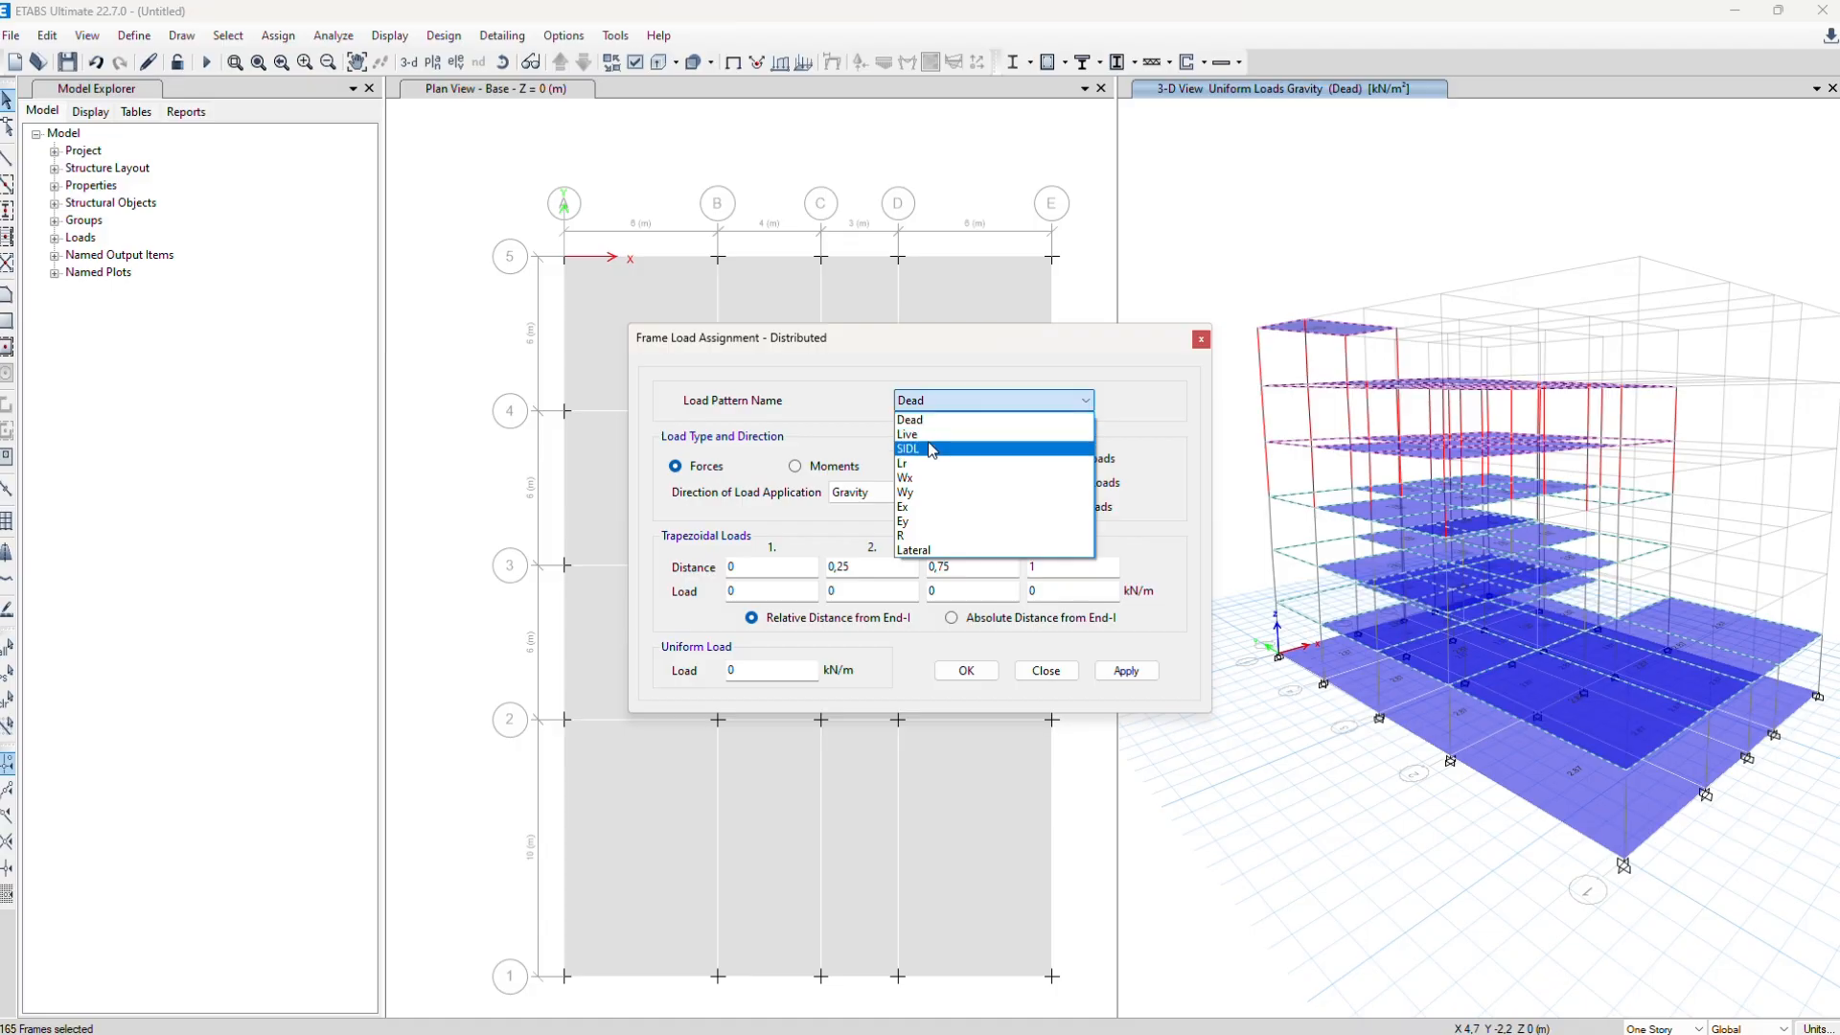
left_click(931, 449)
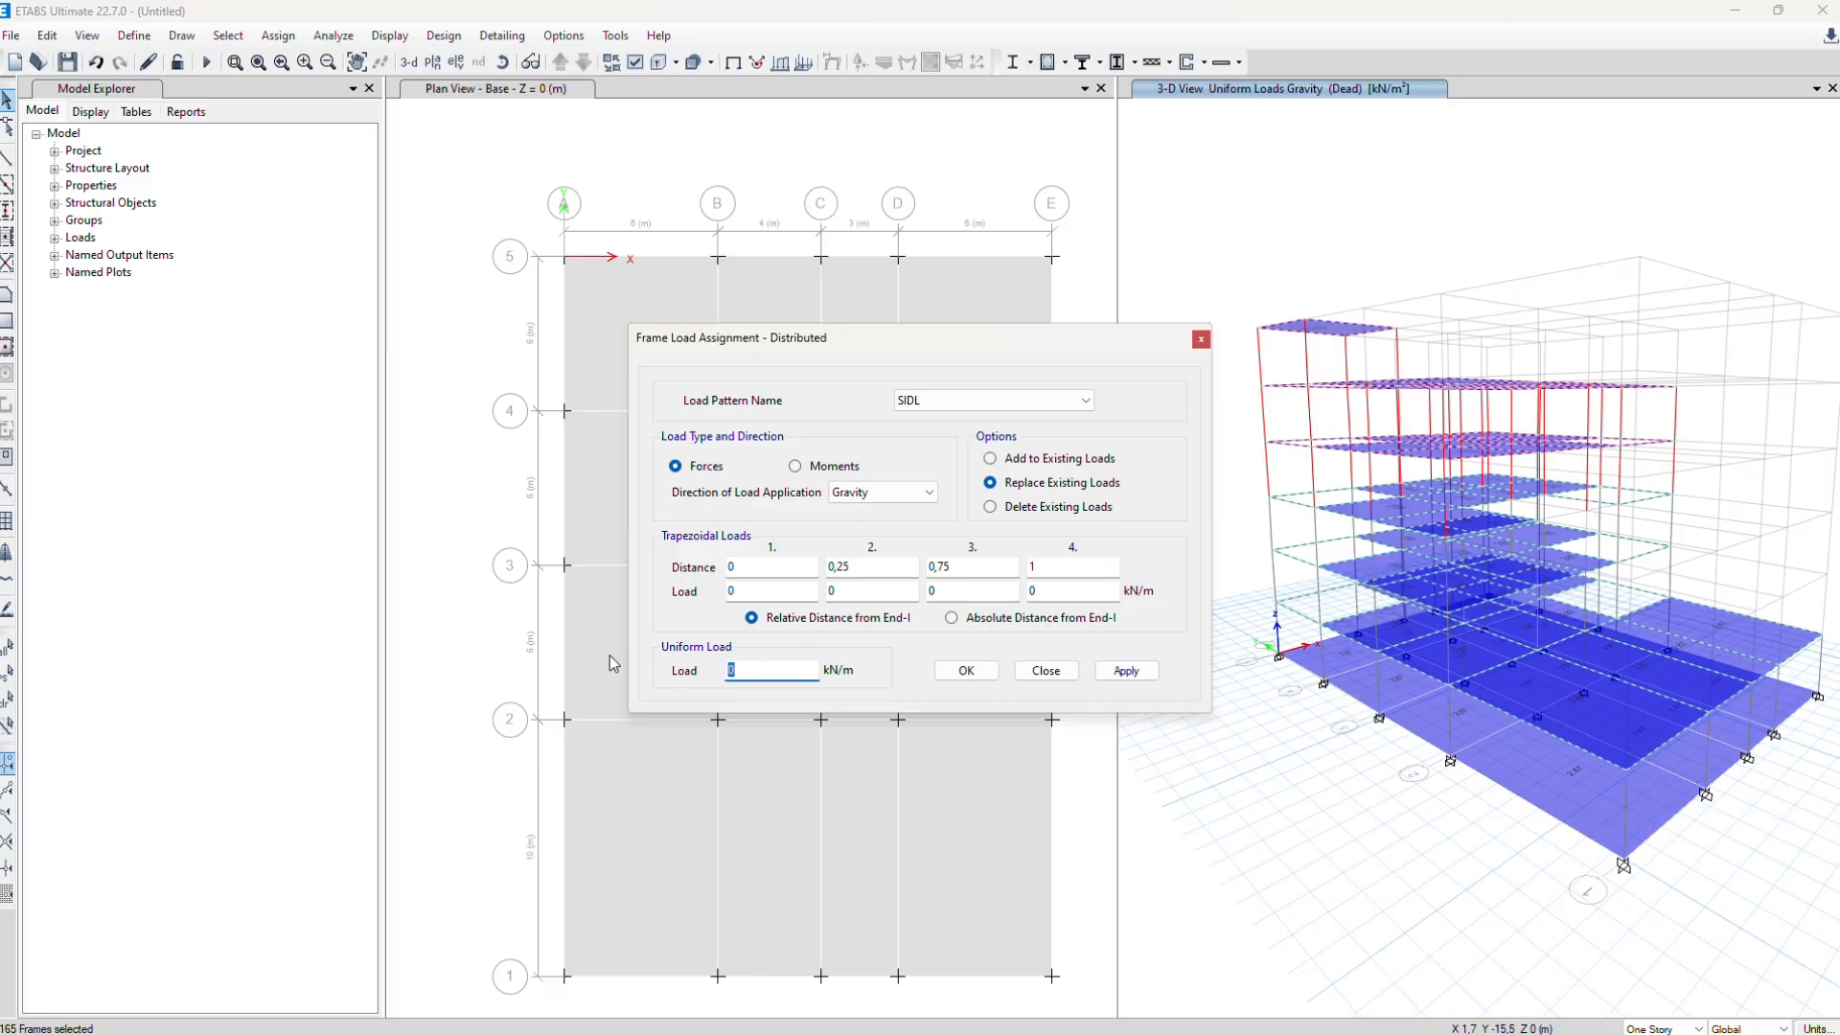
type("4,5")
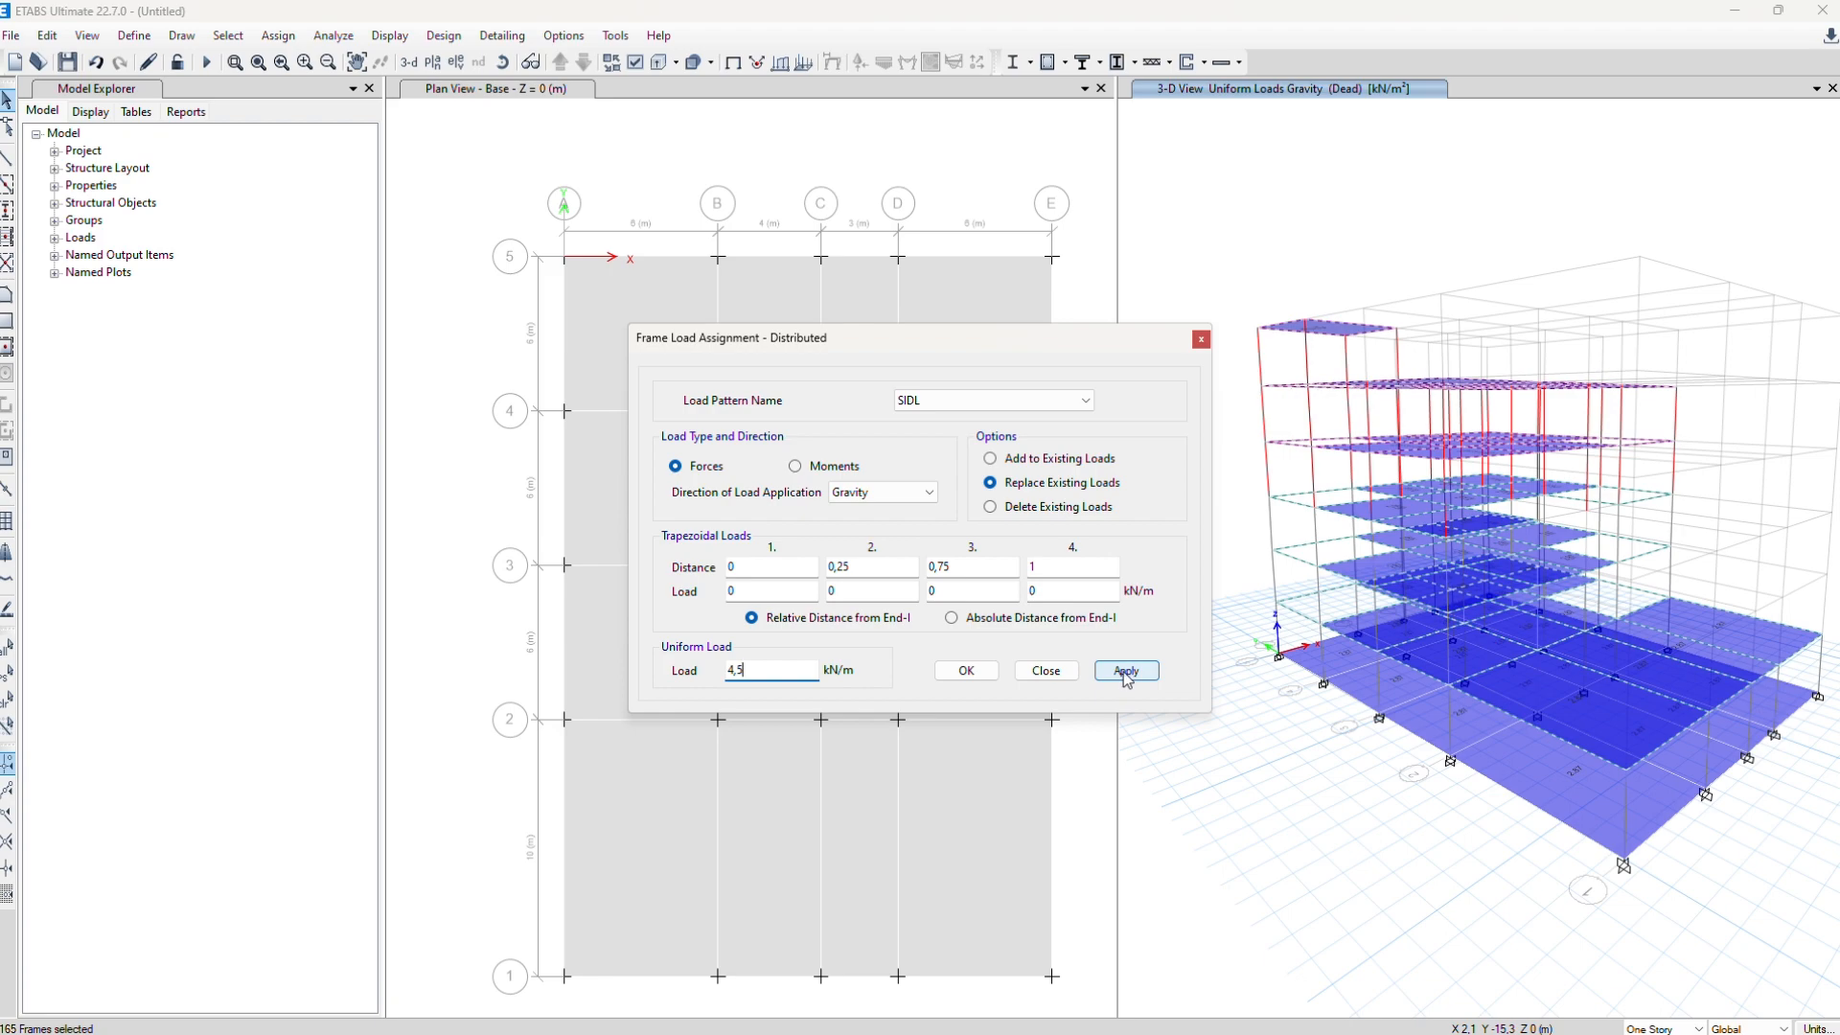
left_click(964, 671)
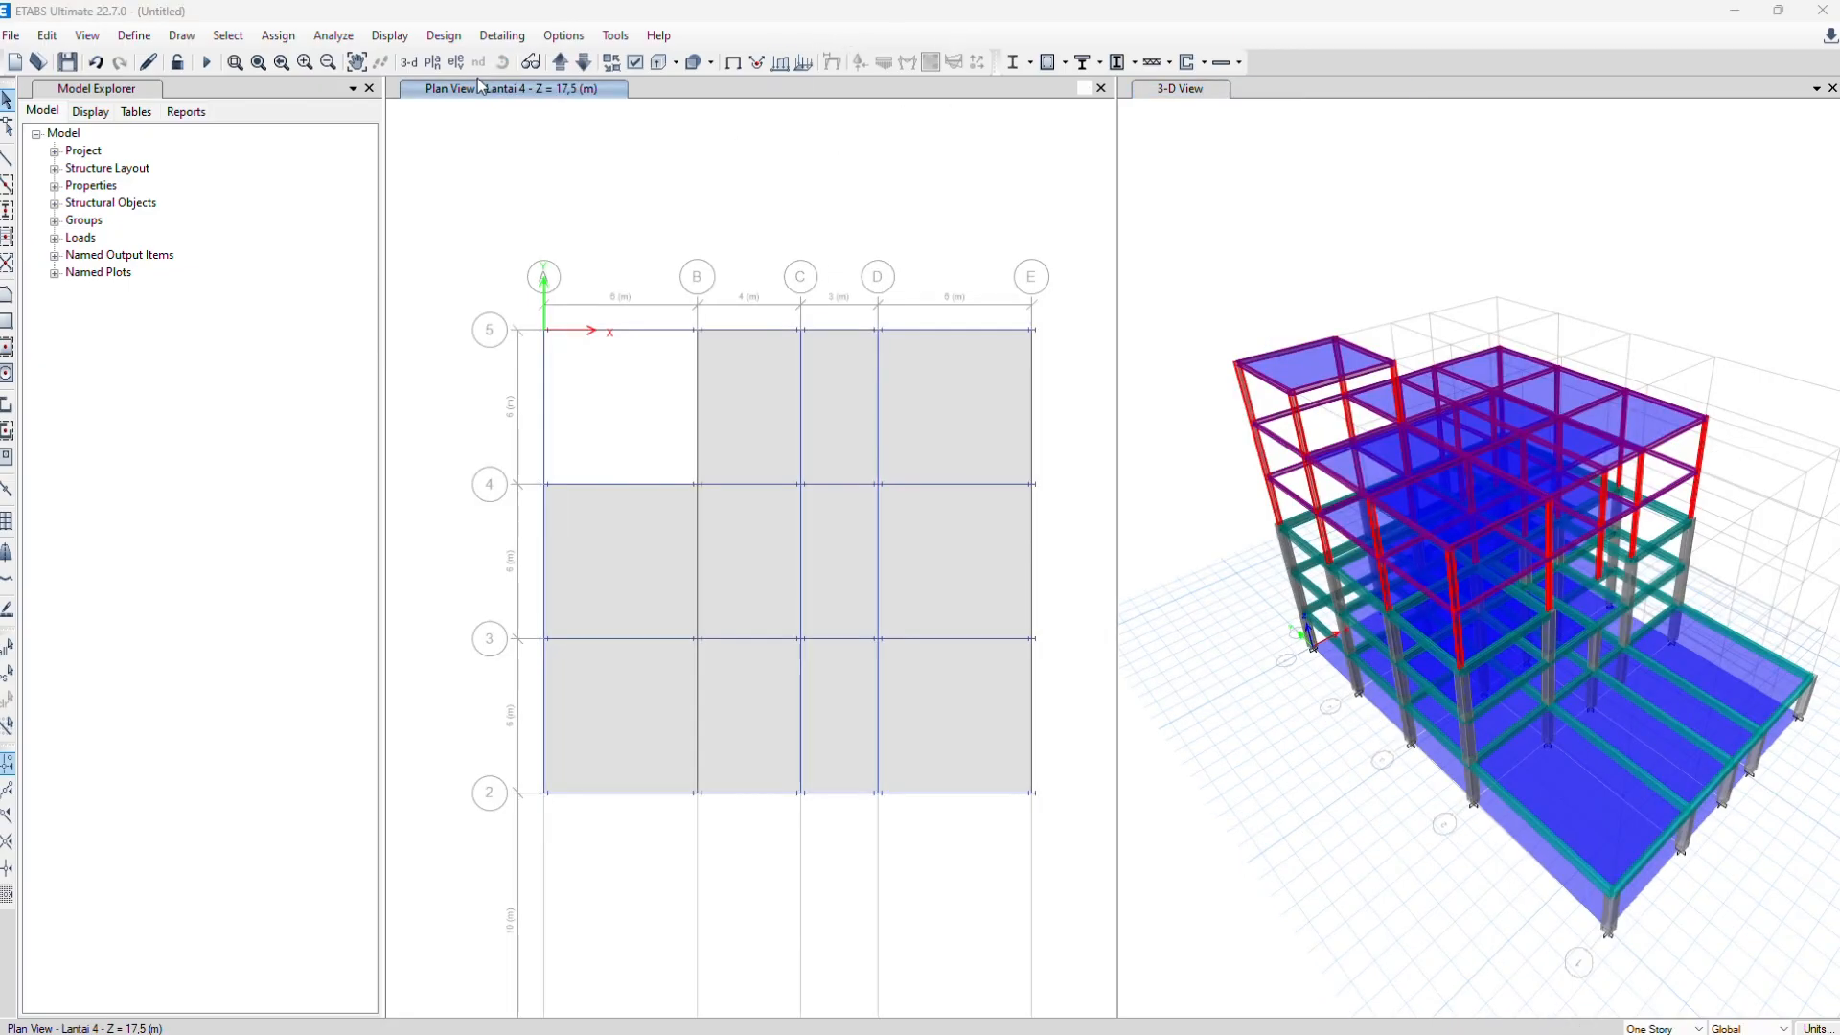
Change the Lantai 4 plan view to the elevation along grid line A
left_click(1295, 435)
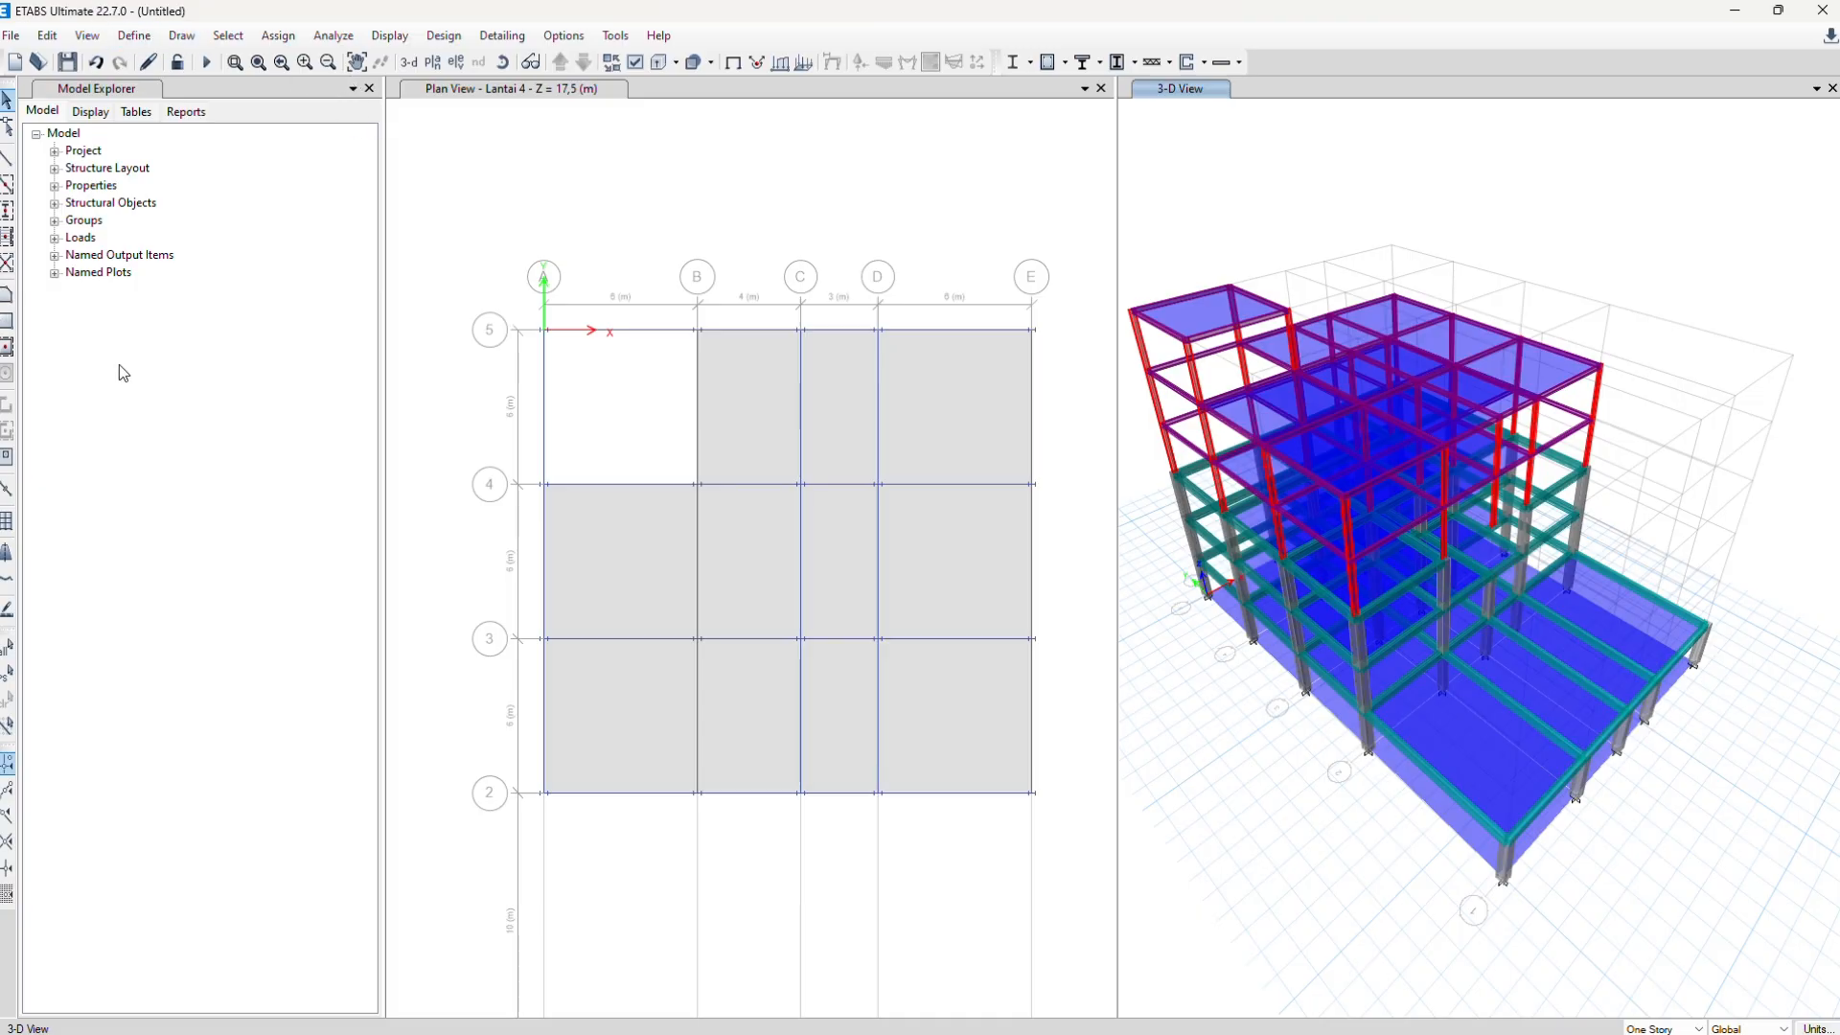
left_click(87, 36)
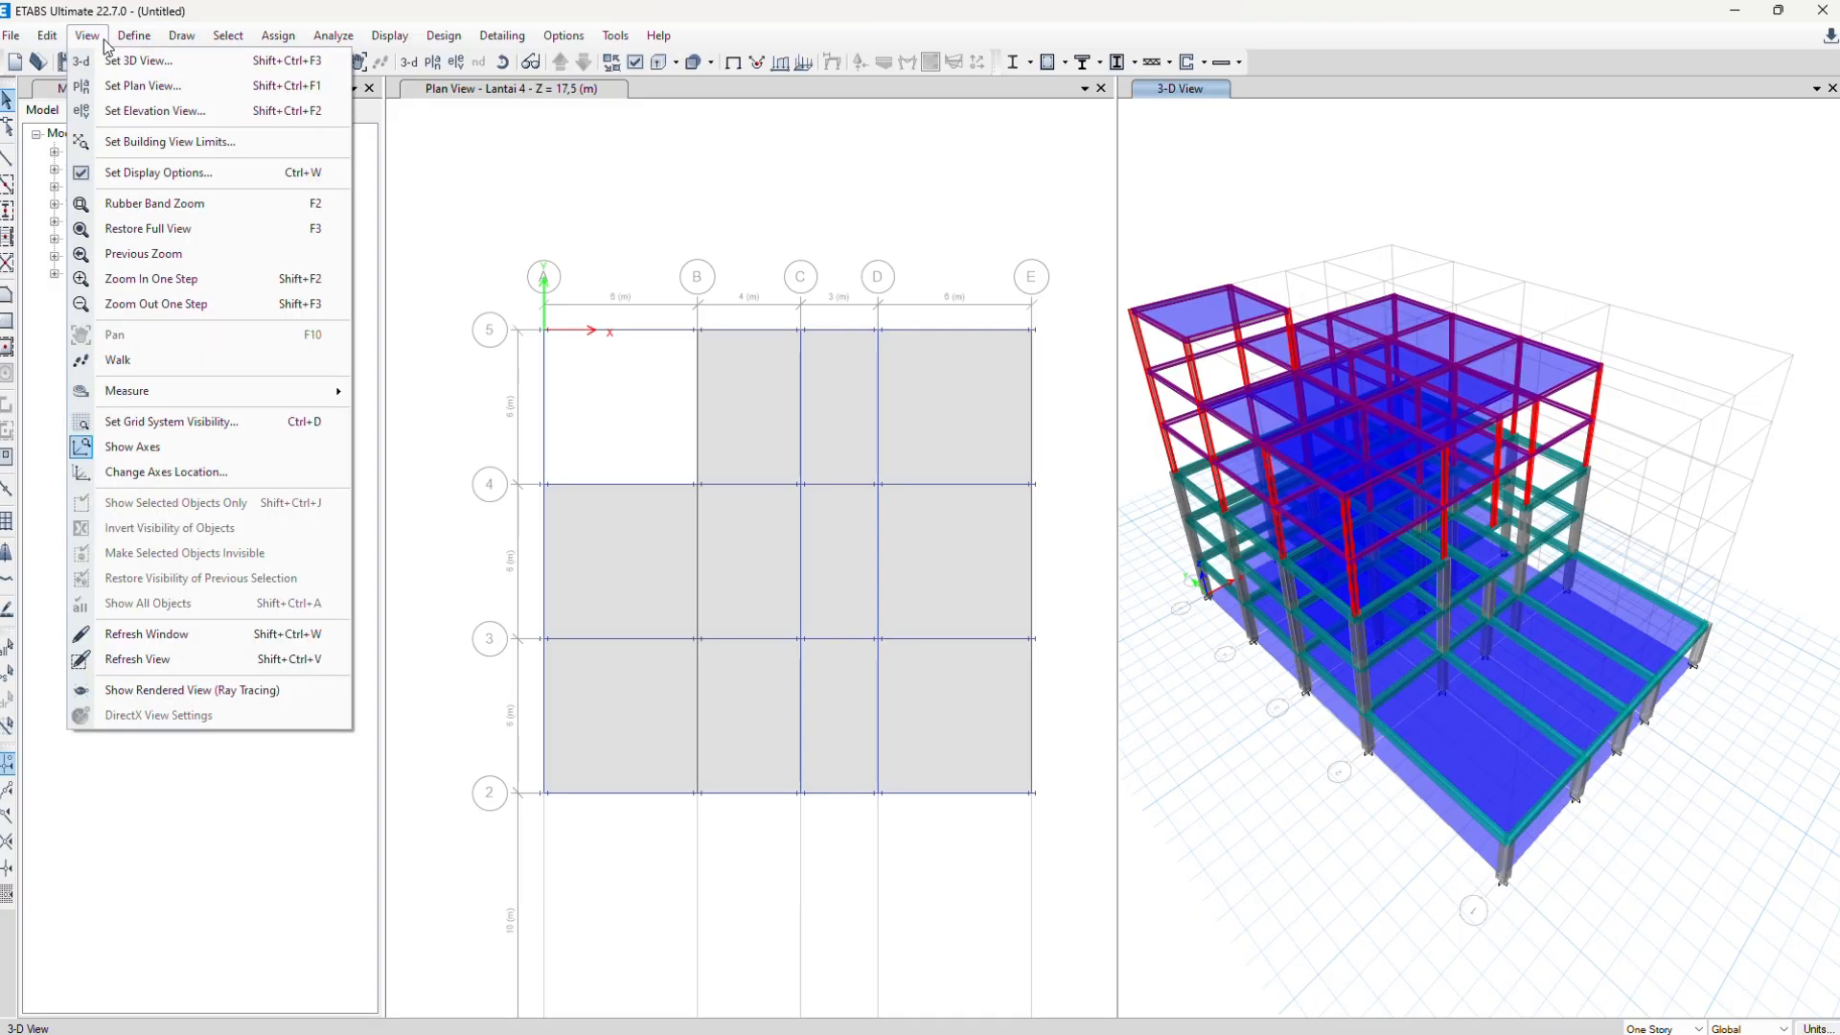
left_click(608, 172)
left_click(647, 192)
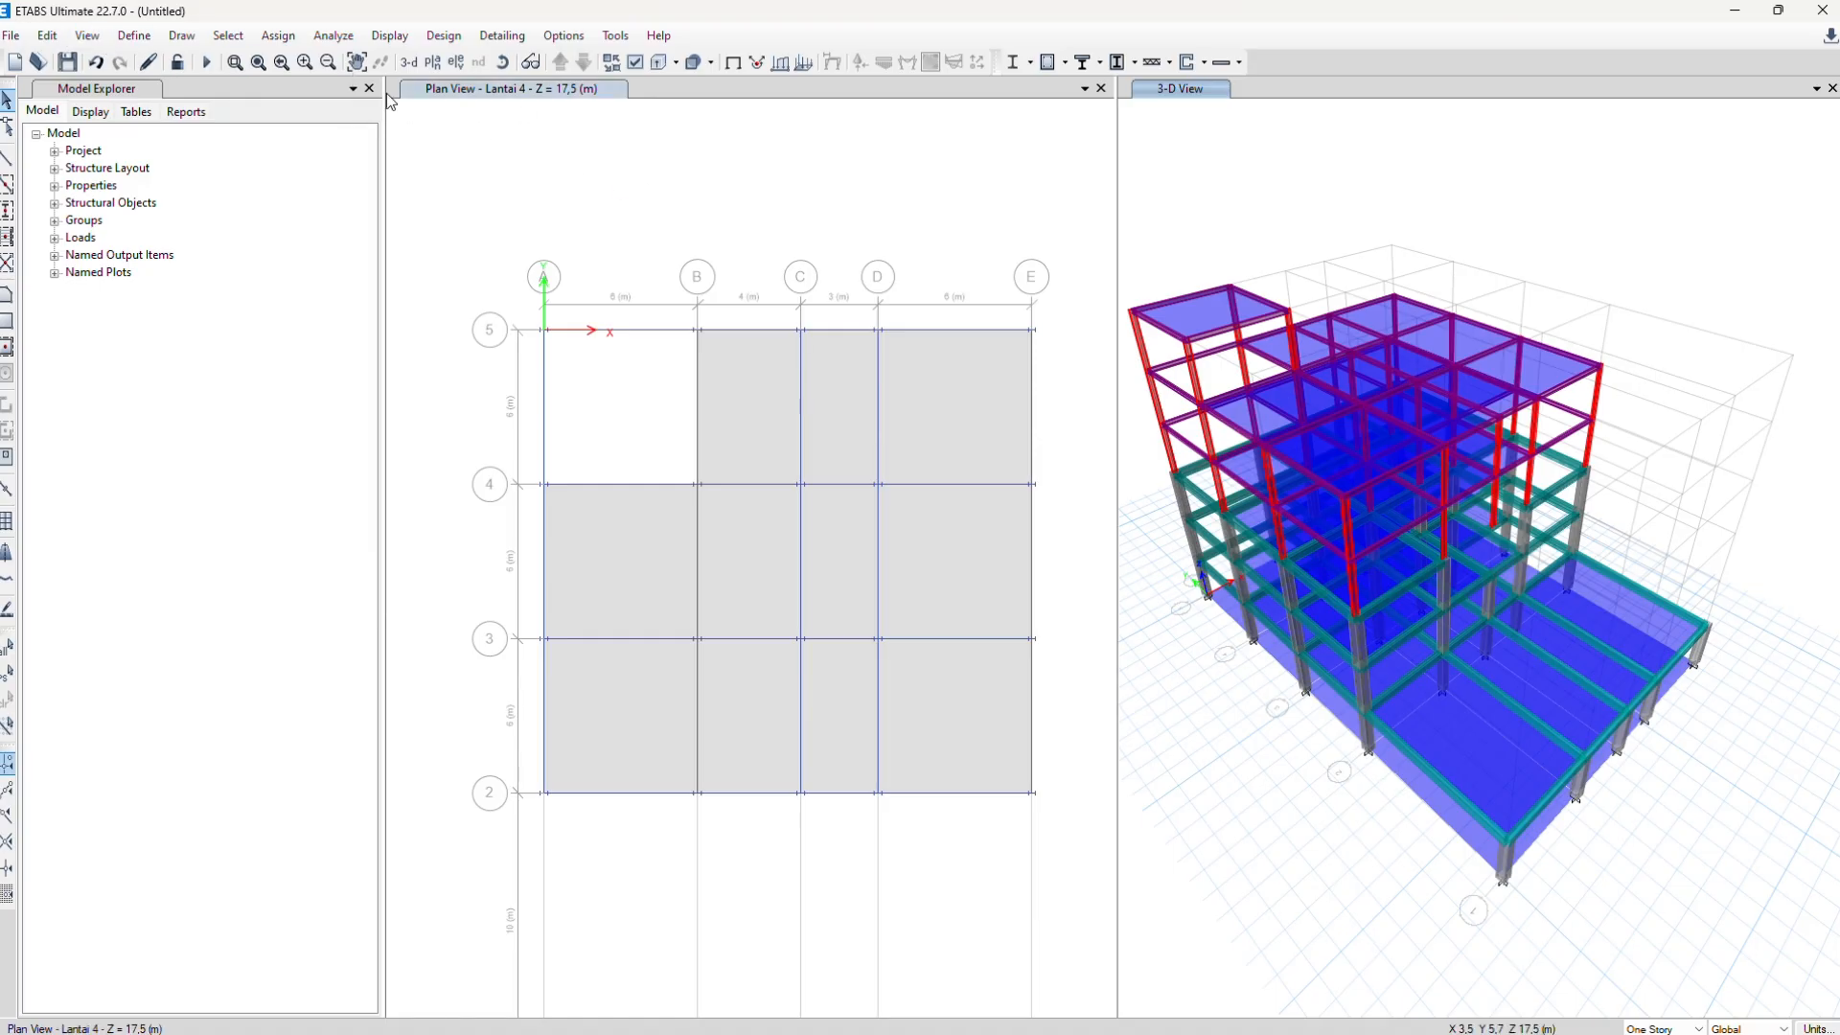
left_click(456, 63)
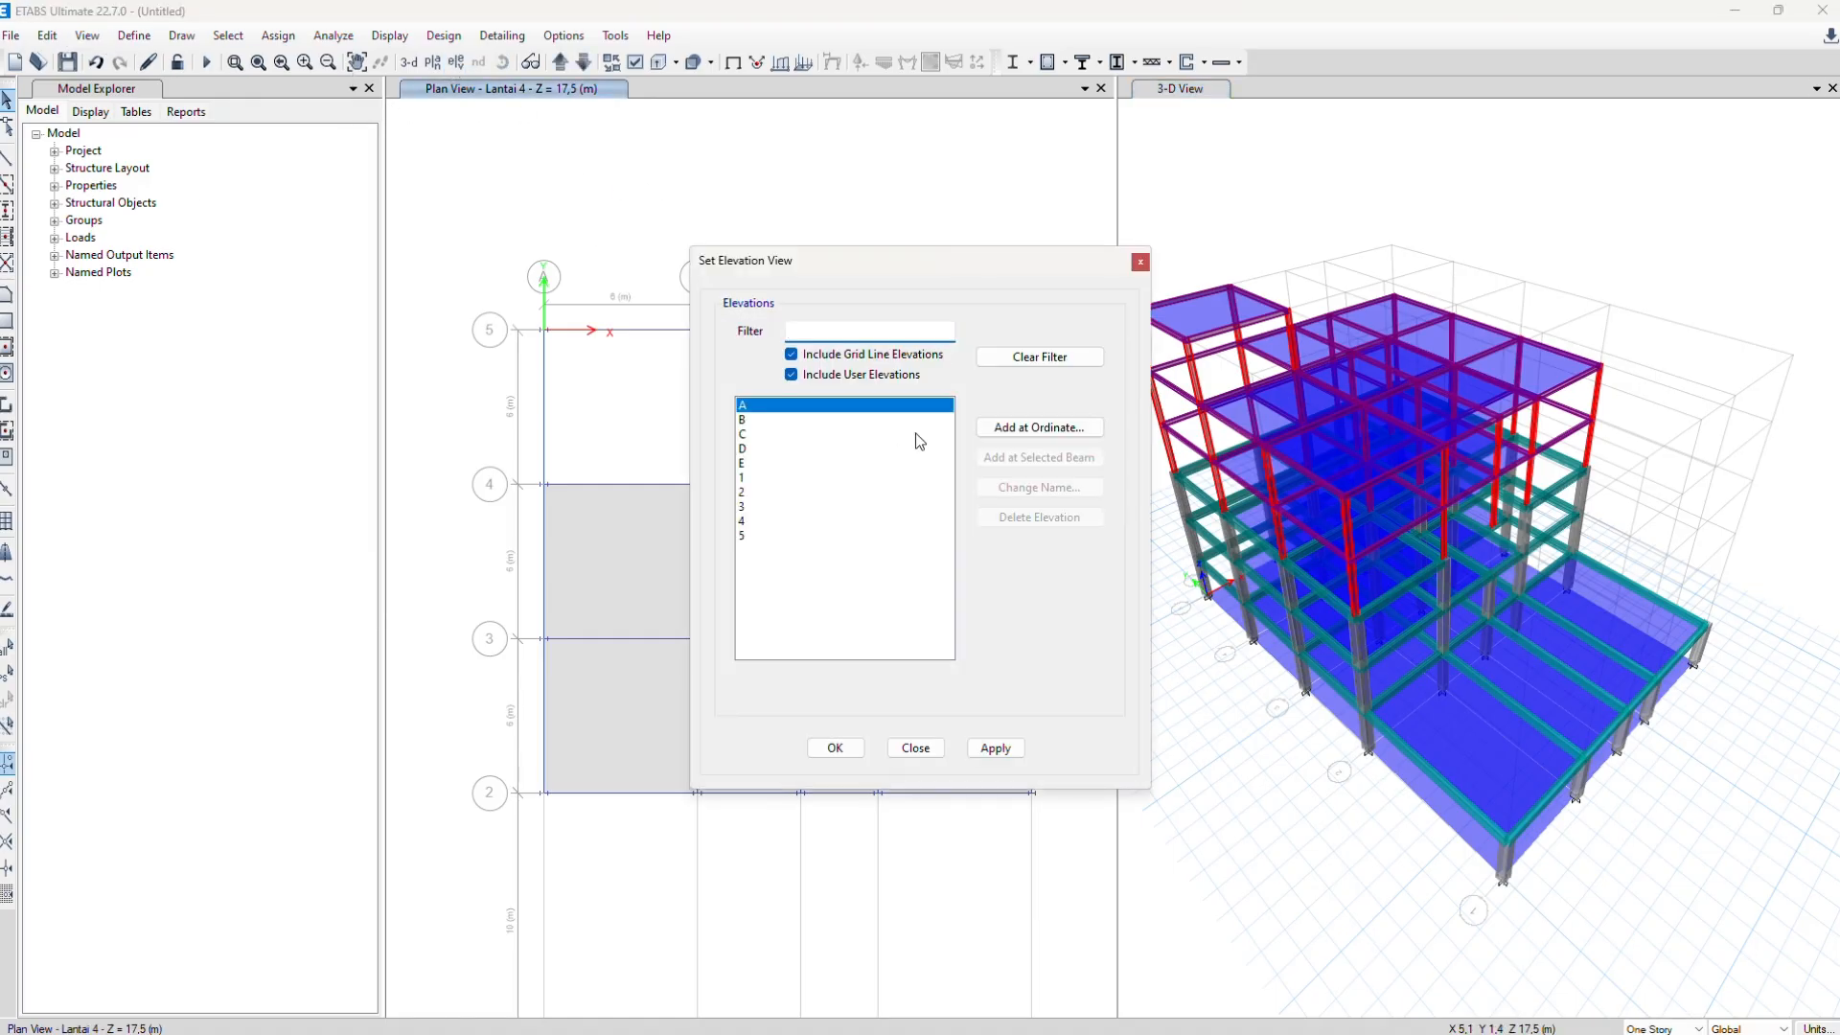
left_click(996, 748)
left_click(1140, 261)
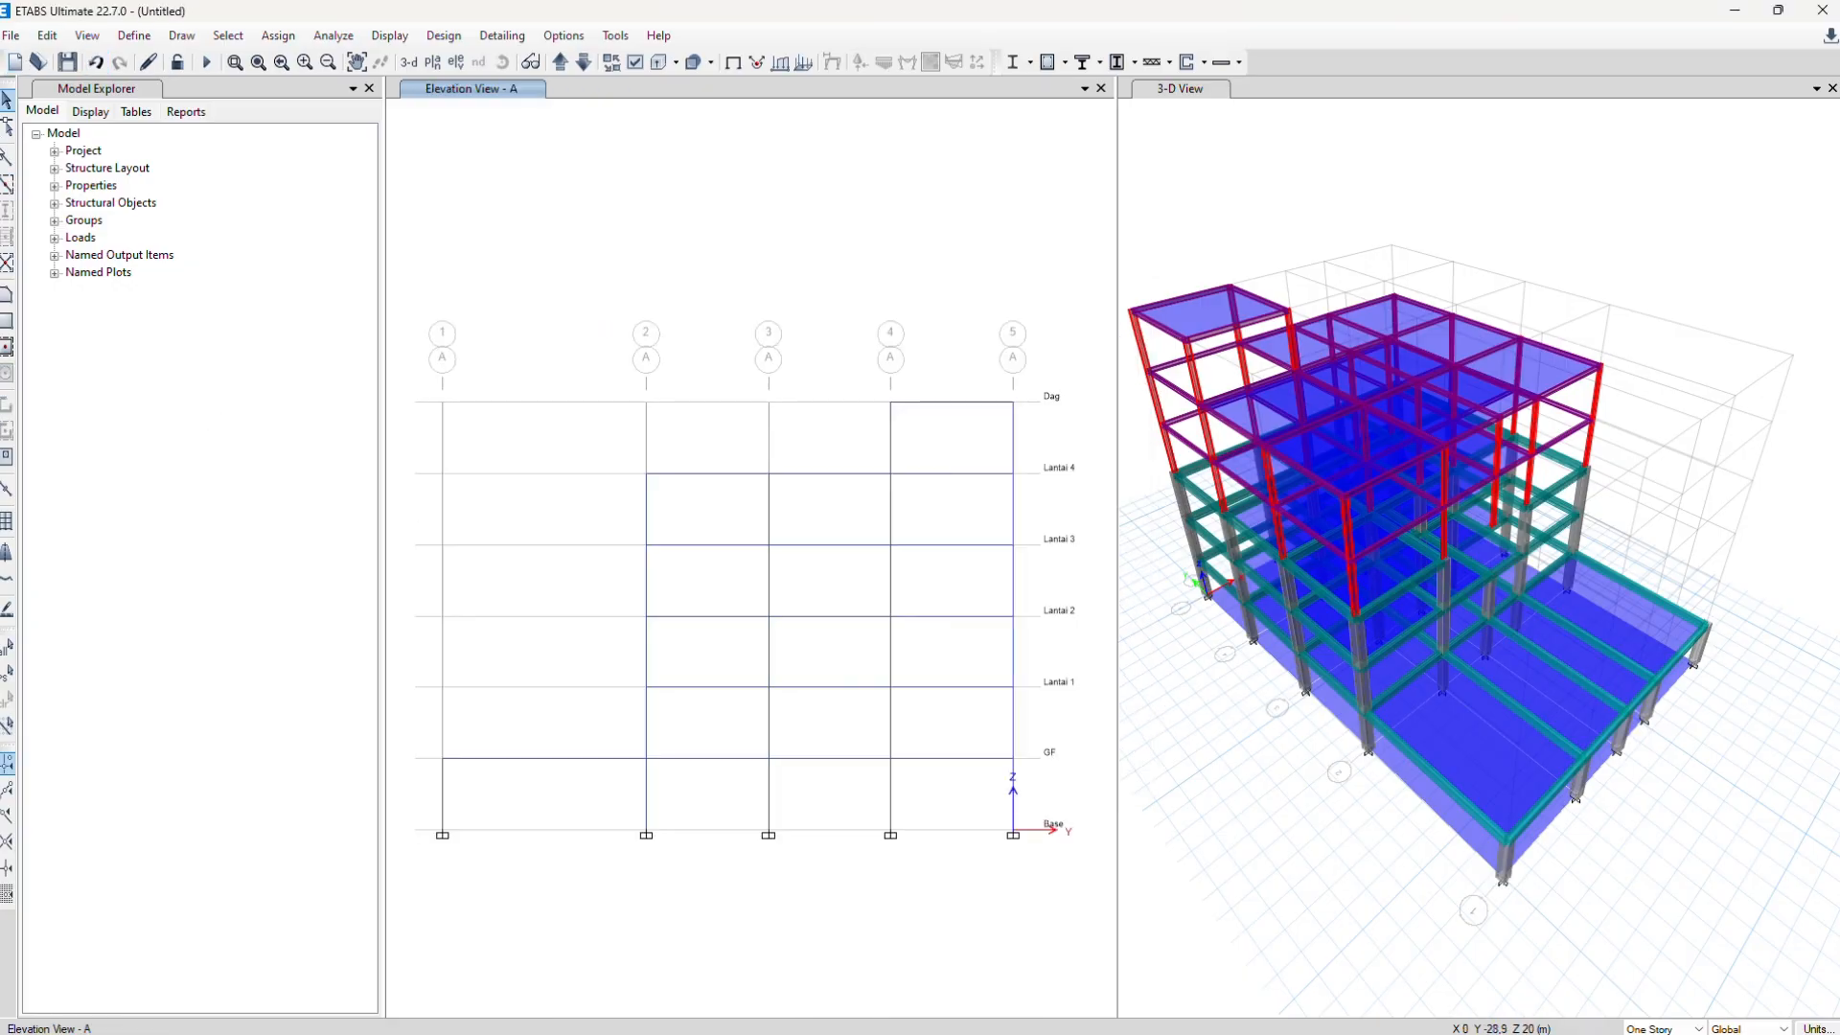
Draw wall panels with the ShearWall property between Base and GF in all four bays of elevation A
left_click(8, 351)
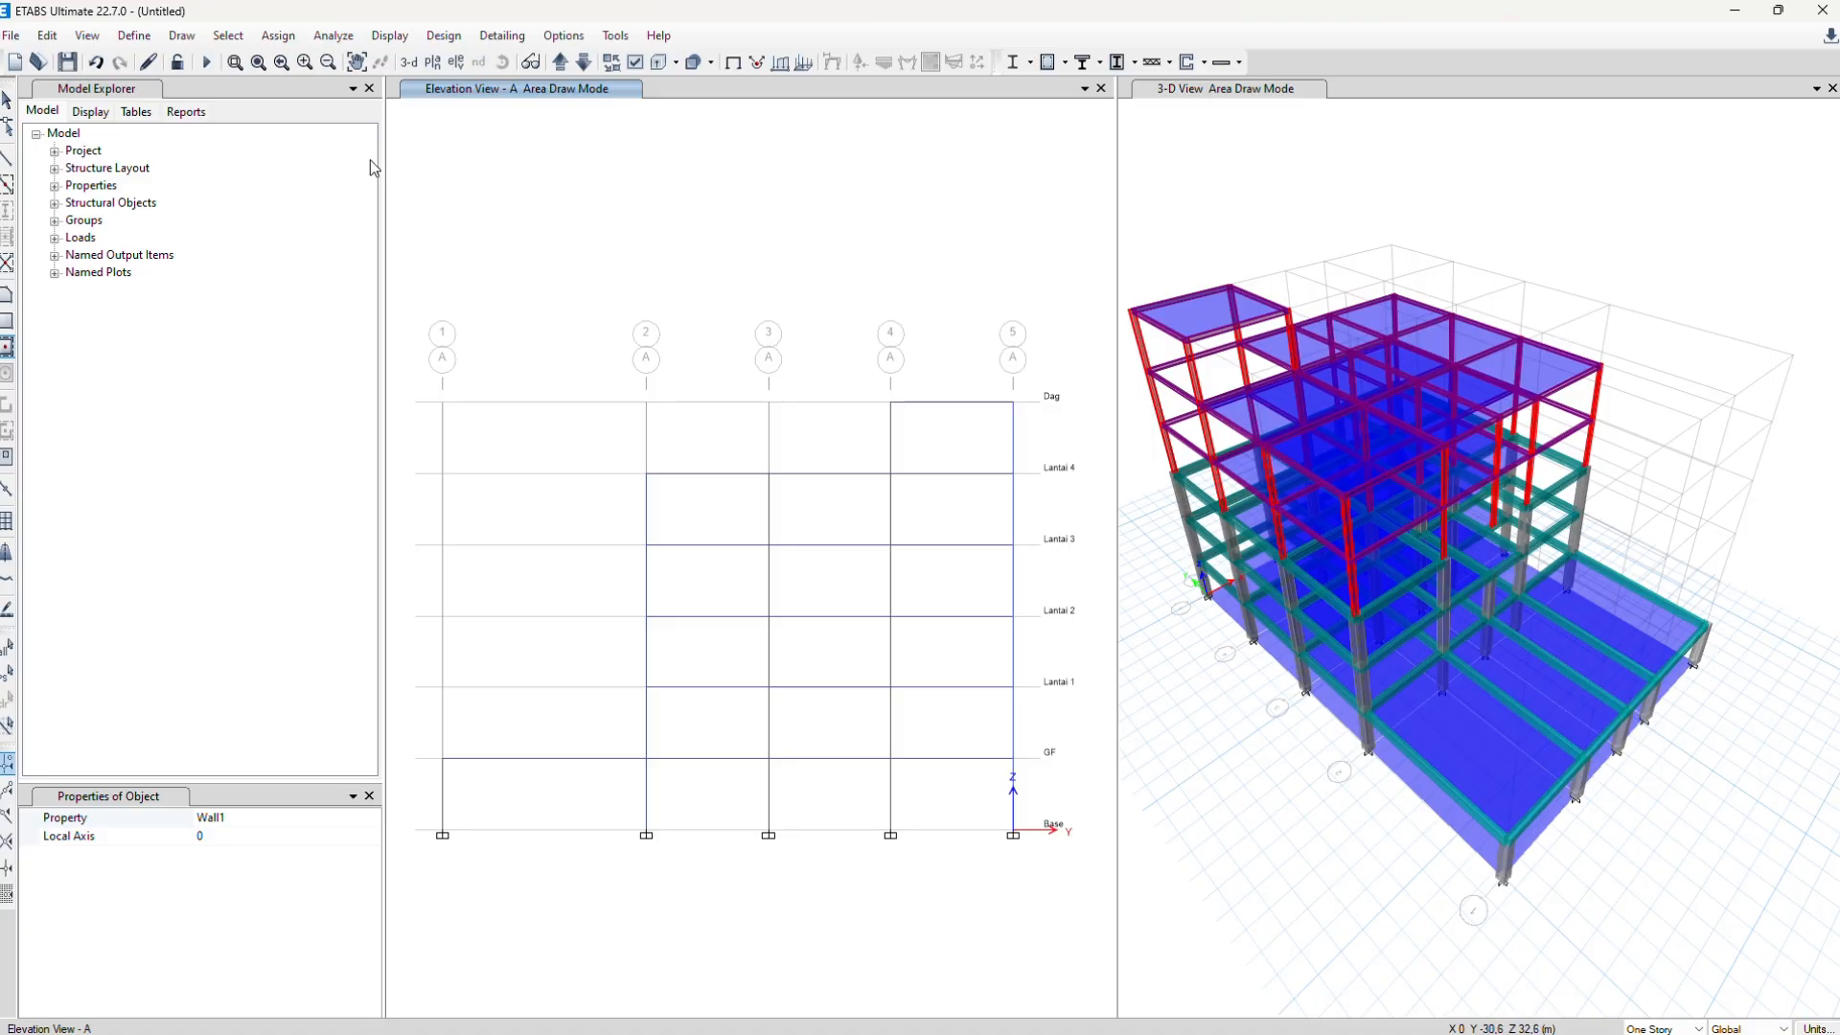
left_click(249, 818)
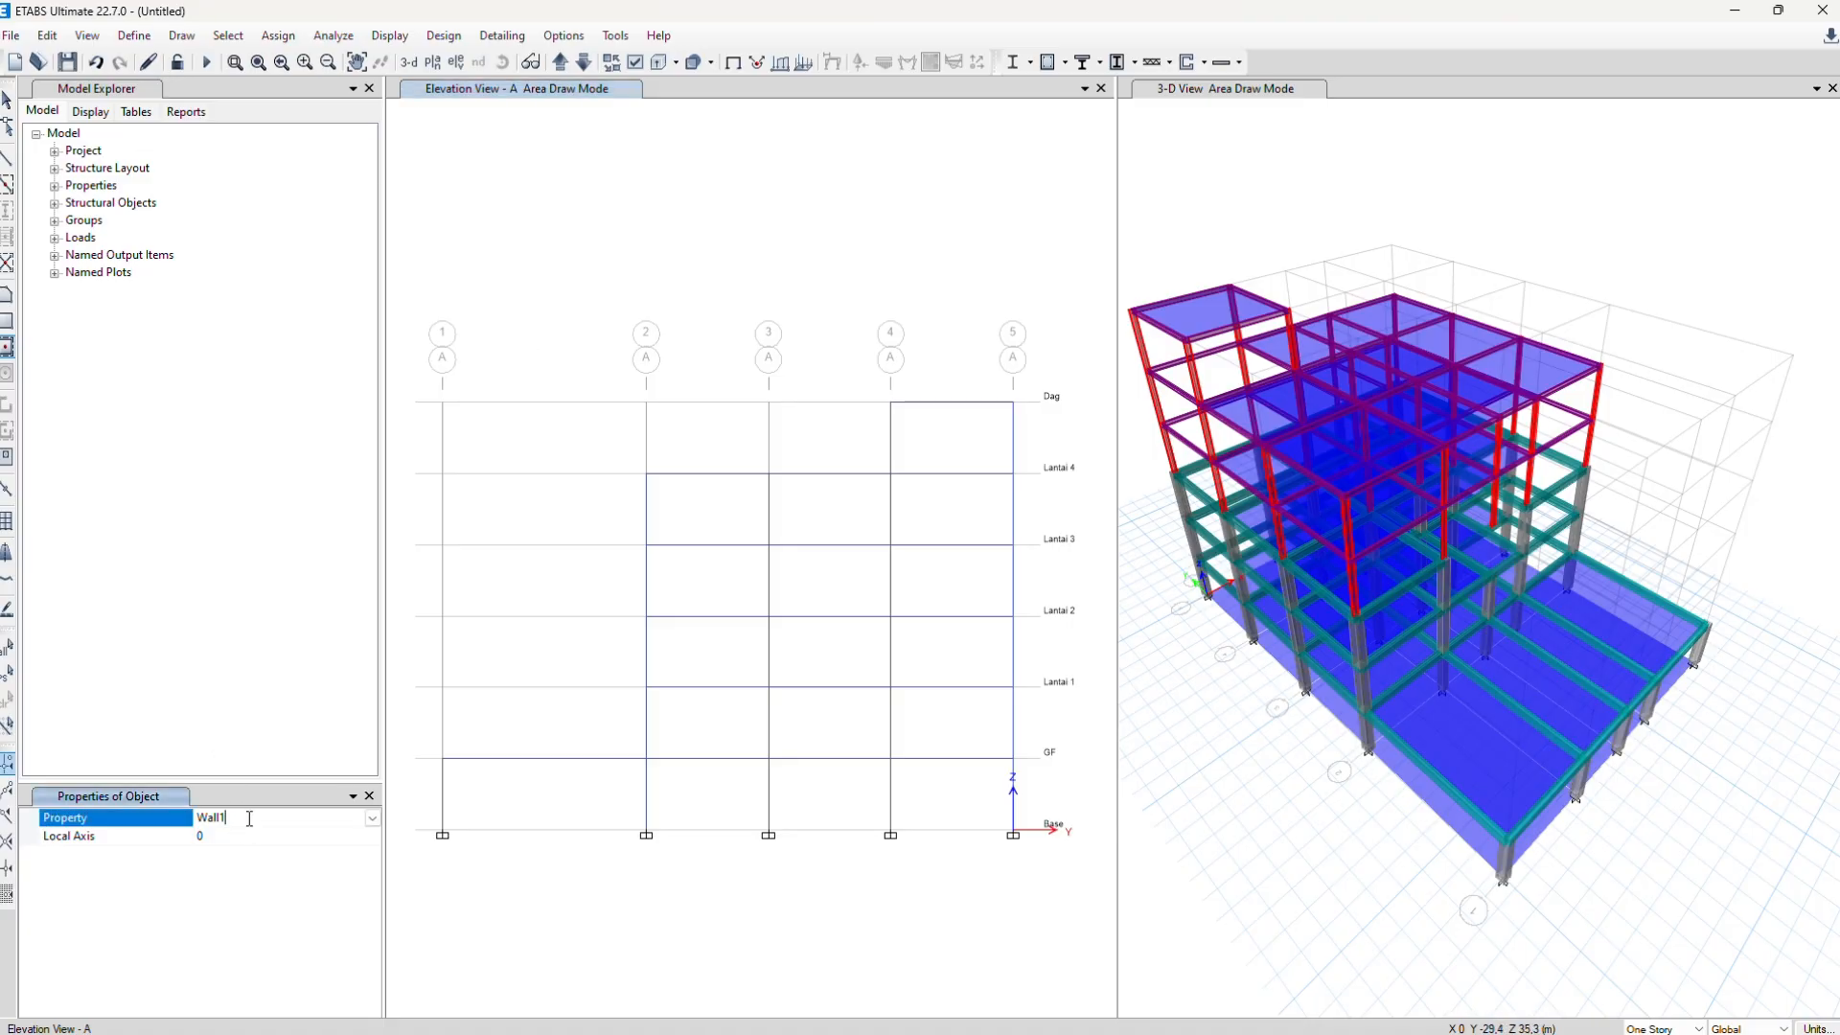
left_click(373, 818)
left_click(265, 866)
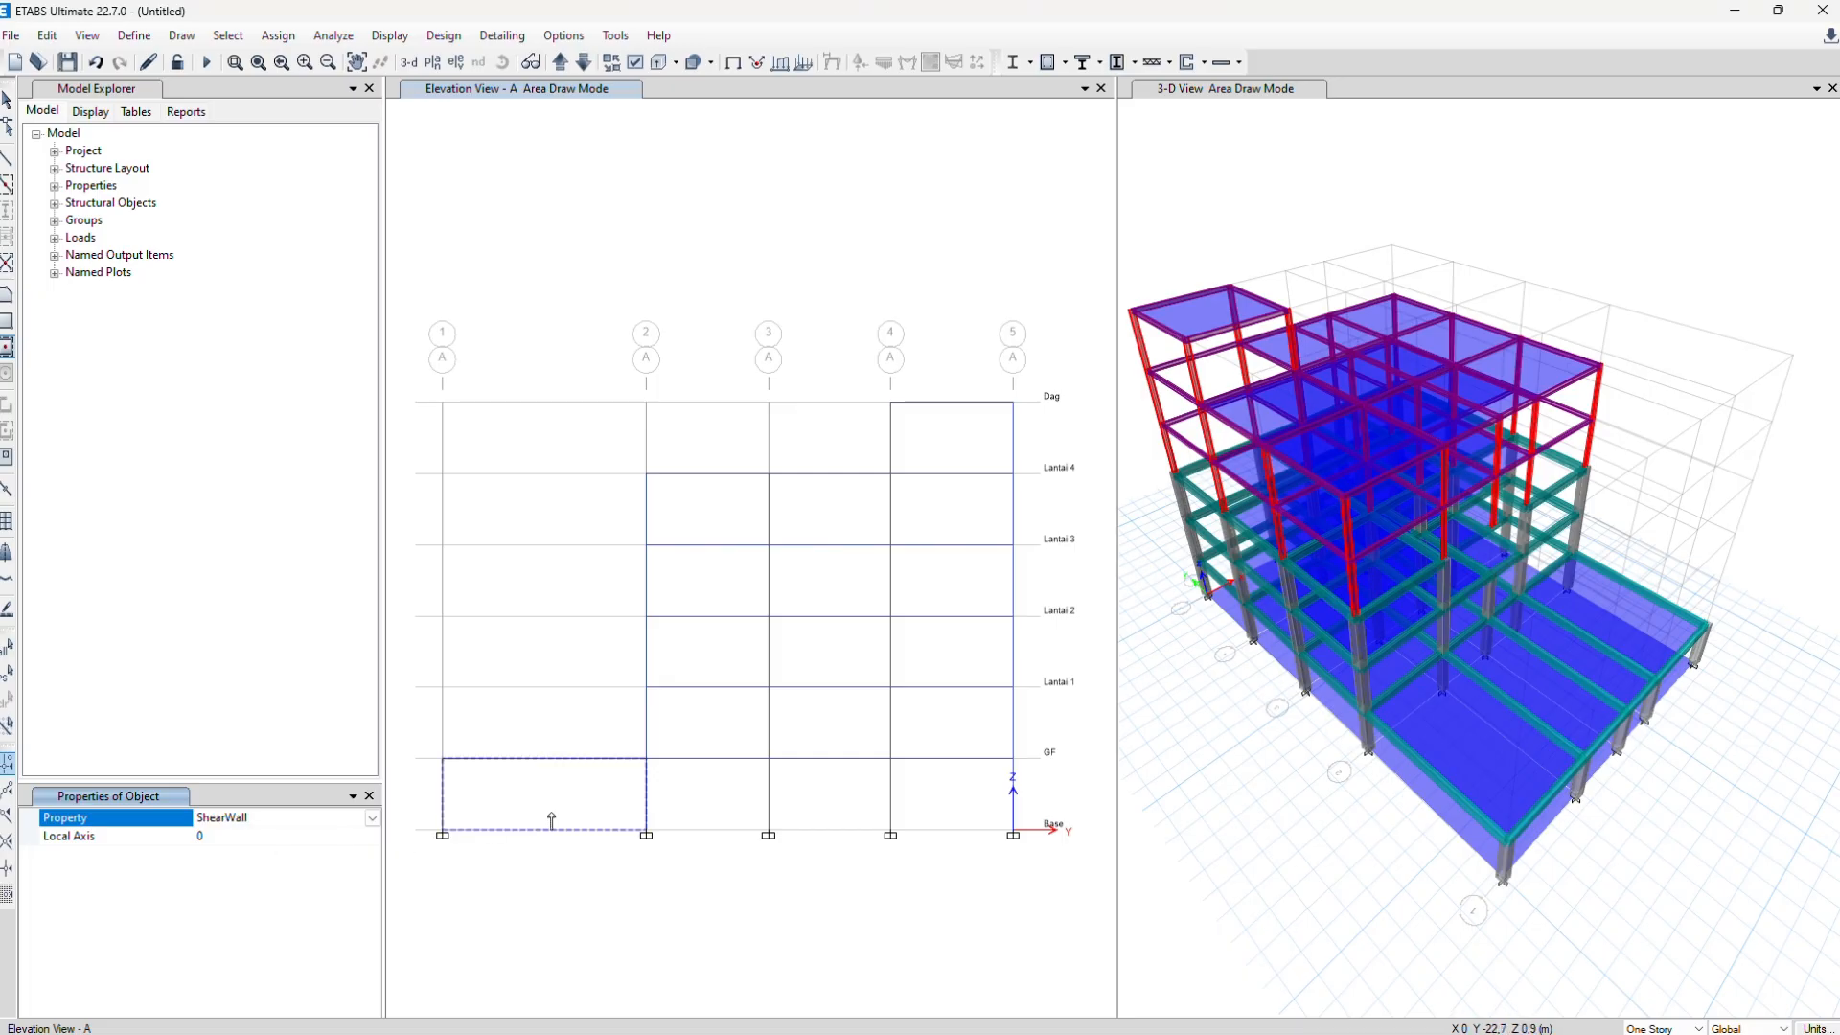
left_click(537, 819)
left_click(738, 804)
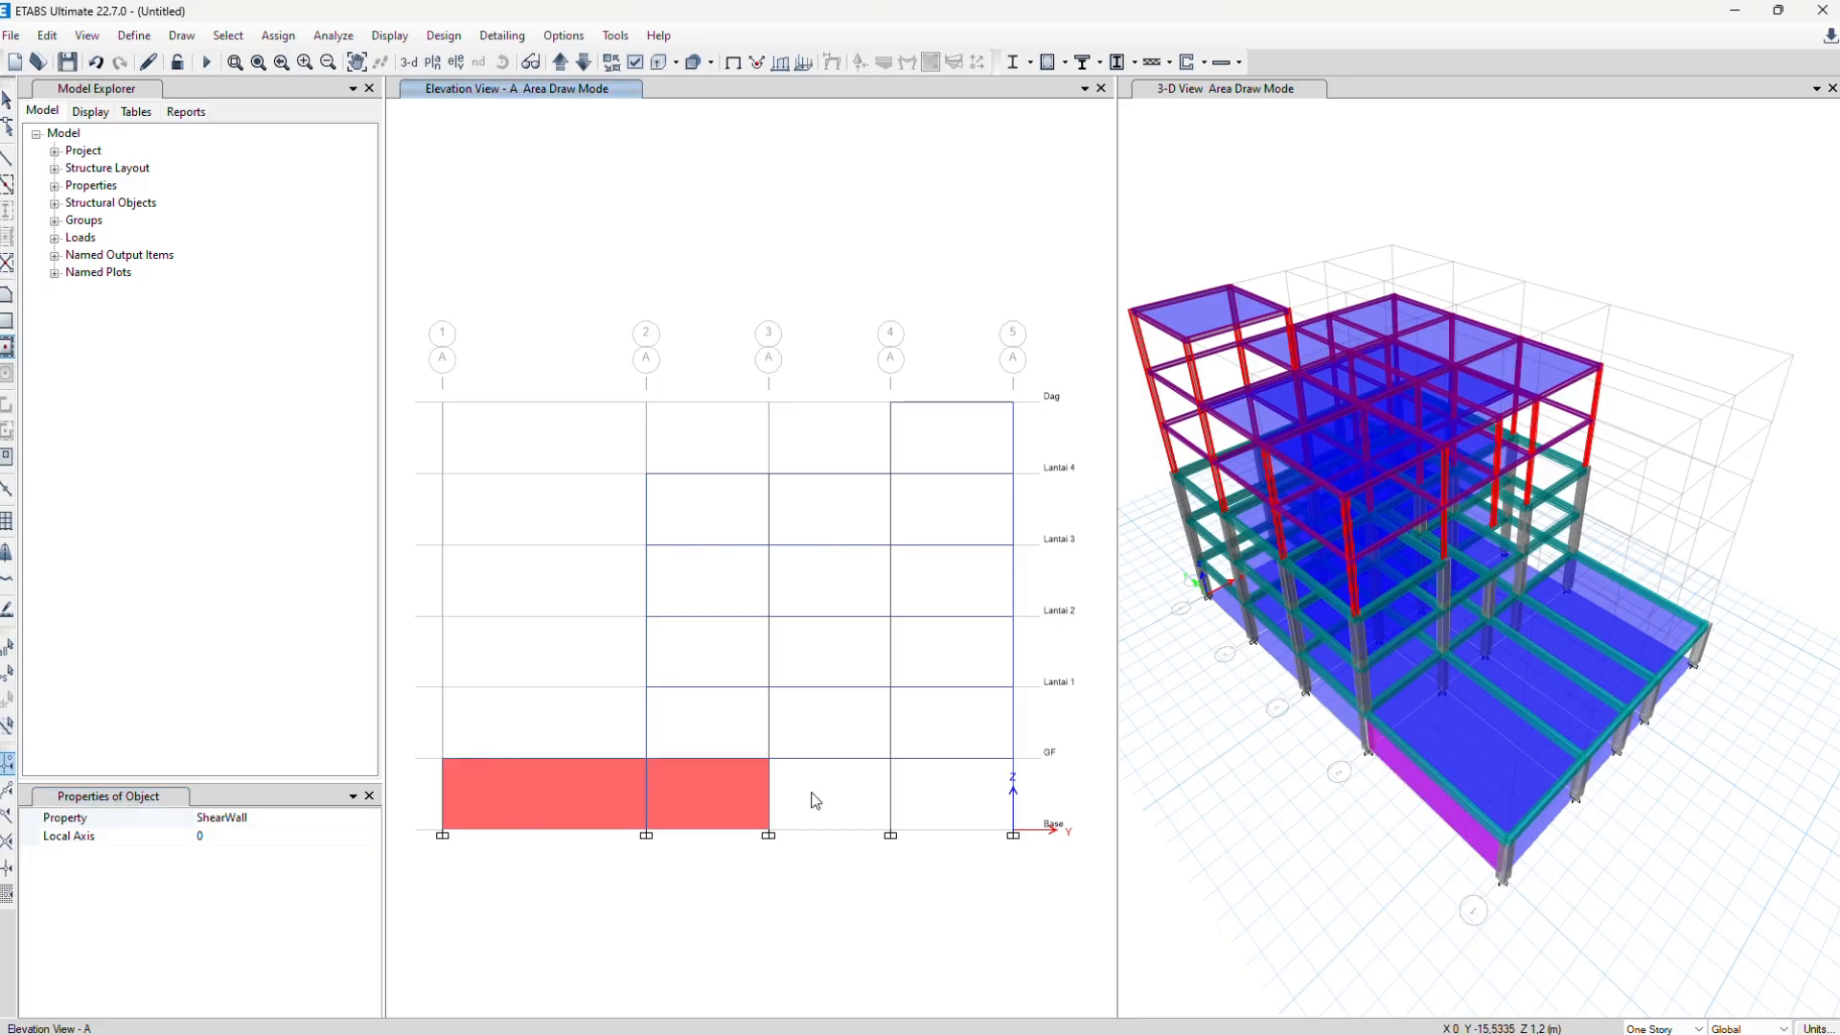
left_click(811, 802)
left_click(965, 793)
Continue the ShearWall panels in elevation A between grids 4 and 5, from GF up to Dag
left_click(978, 723)
left_click(956, 652)
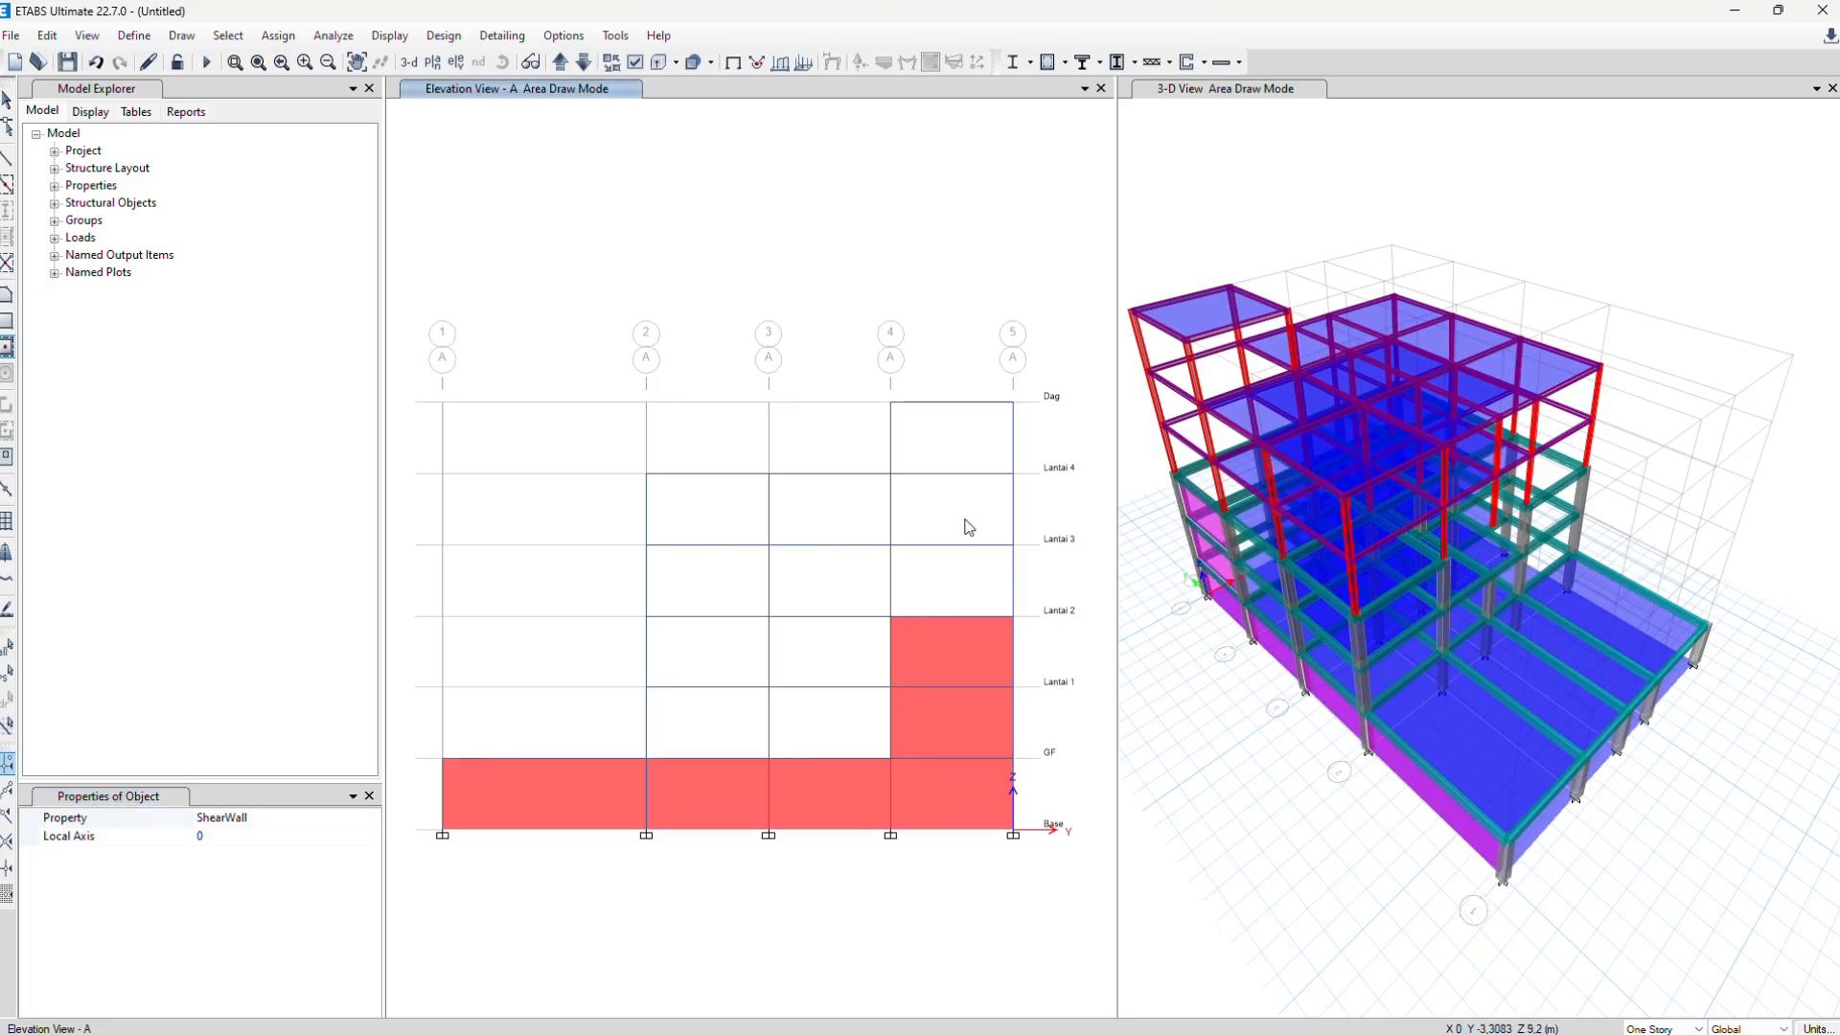
left_click(961, 580)
left_click(966, 508)
left_click(968, 436)
Draw ShearWall panels in elevation B between grids 4 and 5 on every story from Base to Dag
left_click(561, 61)
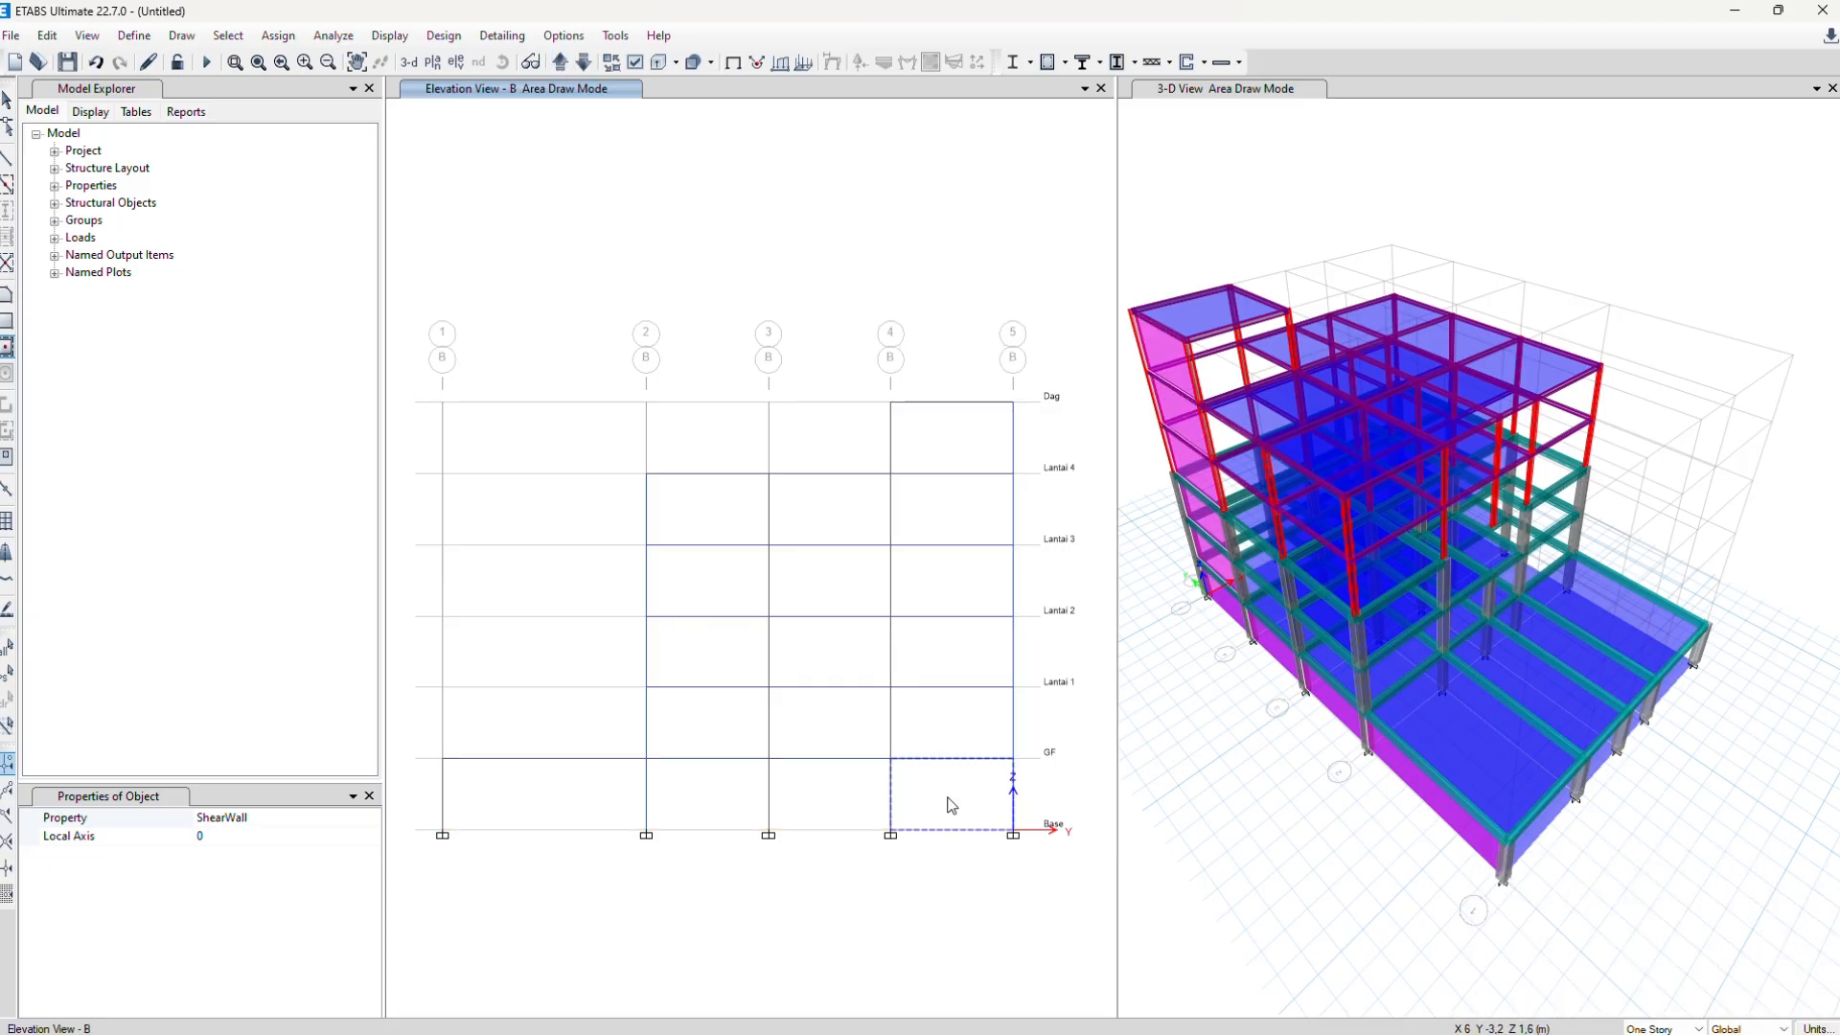
left_click(949, 801)
middle_click_drag(1261, 751, 1221, 651, "shift")
left_click(973, 710)
left_click(951, 653)
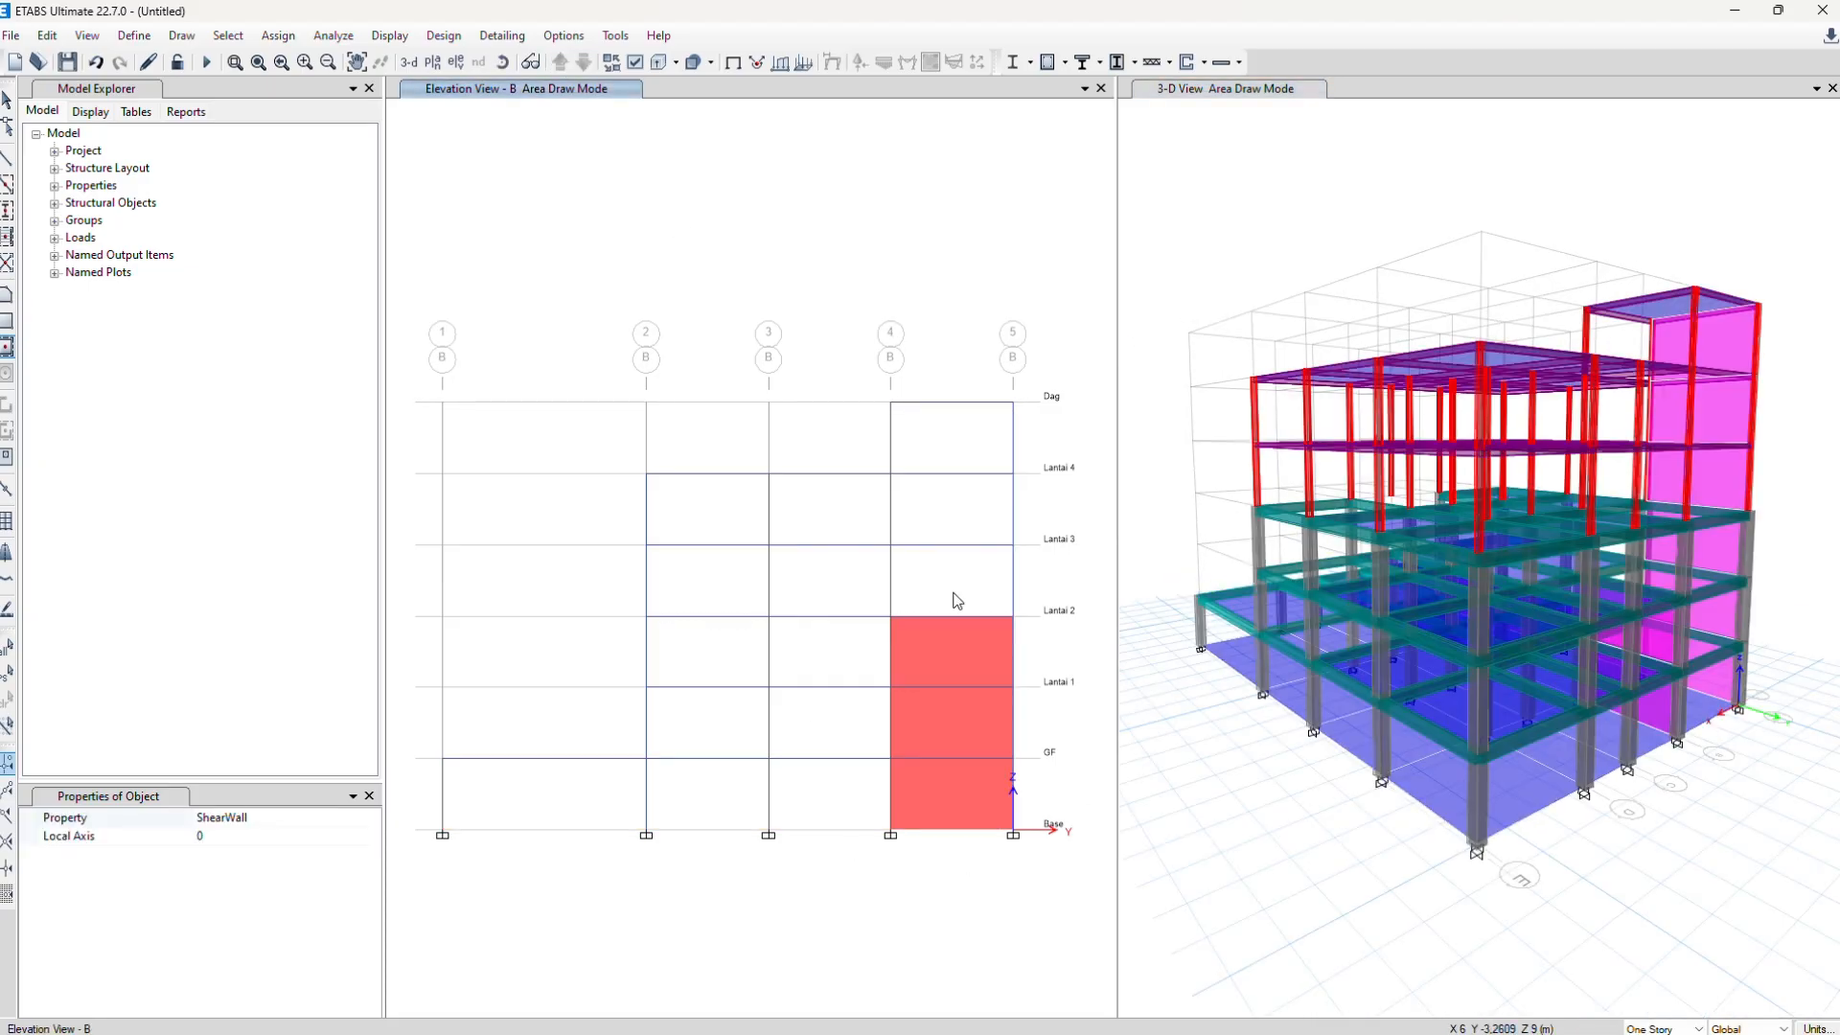
left_click(956, 580)
left_click(958, 512)
left_click(906, 441)
Draw ShearWall panels between Base and GF in all four bays of elevation E
left_click(561, 61)
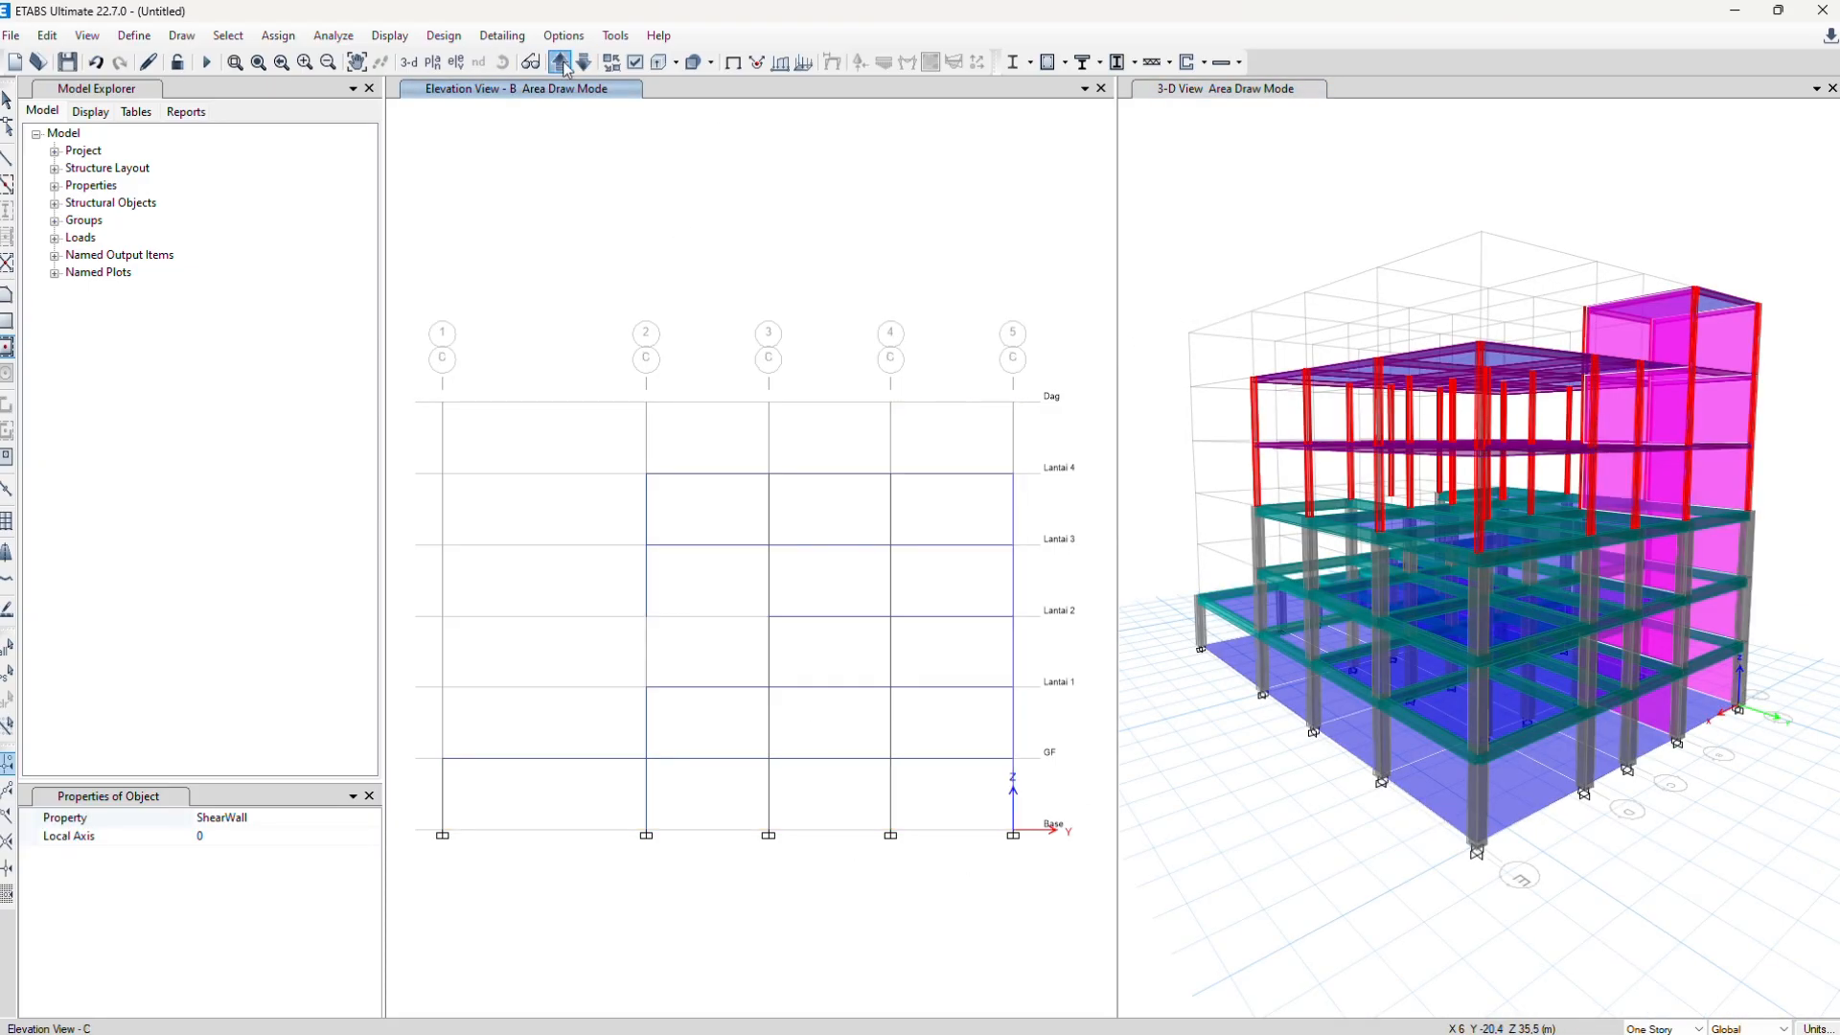
left_click(561, 62)
left_click(518, 800)
left_click(710, 800)
left_click(963, 807)
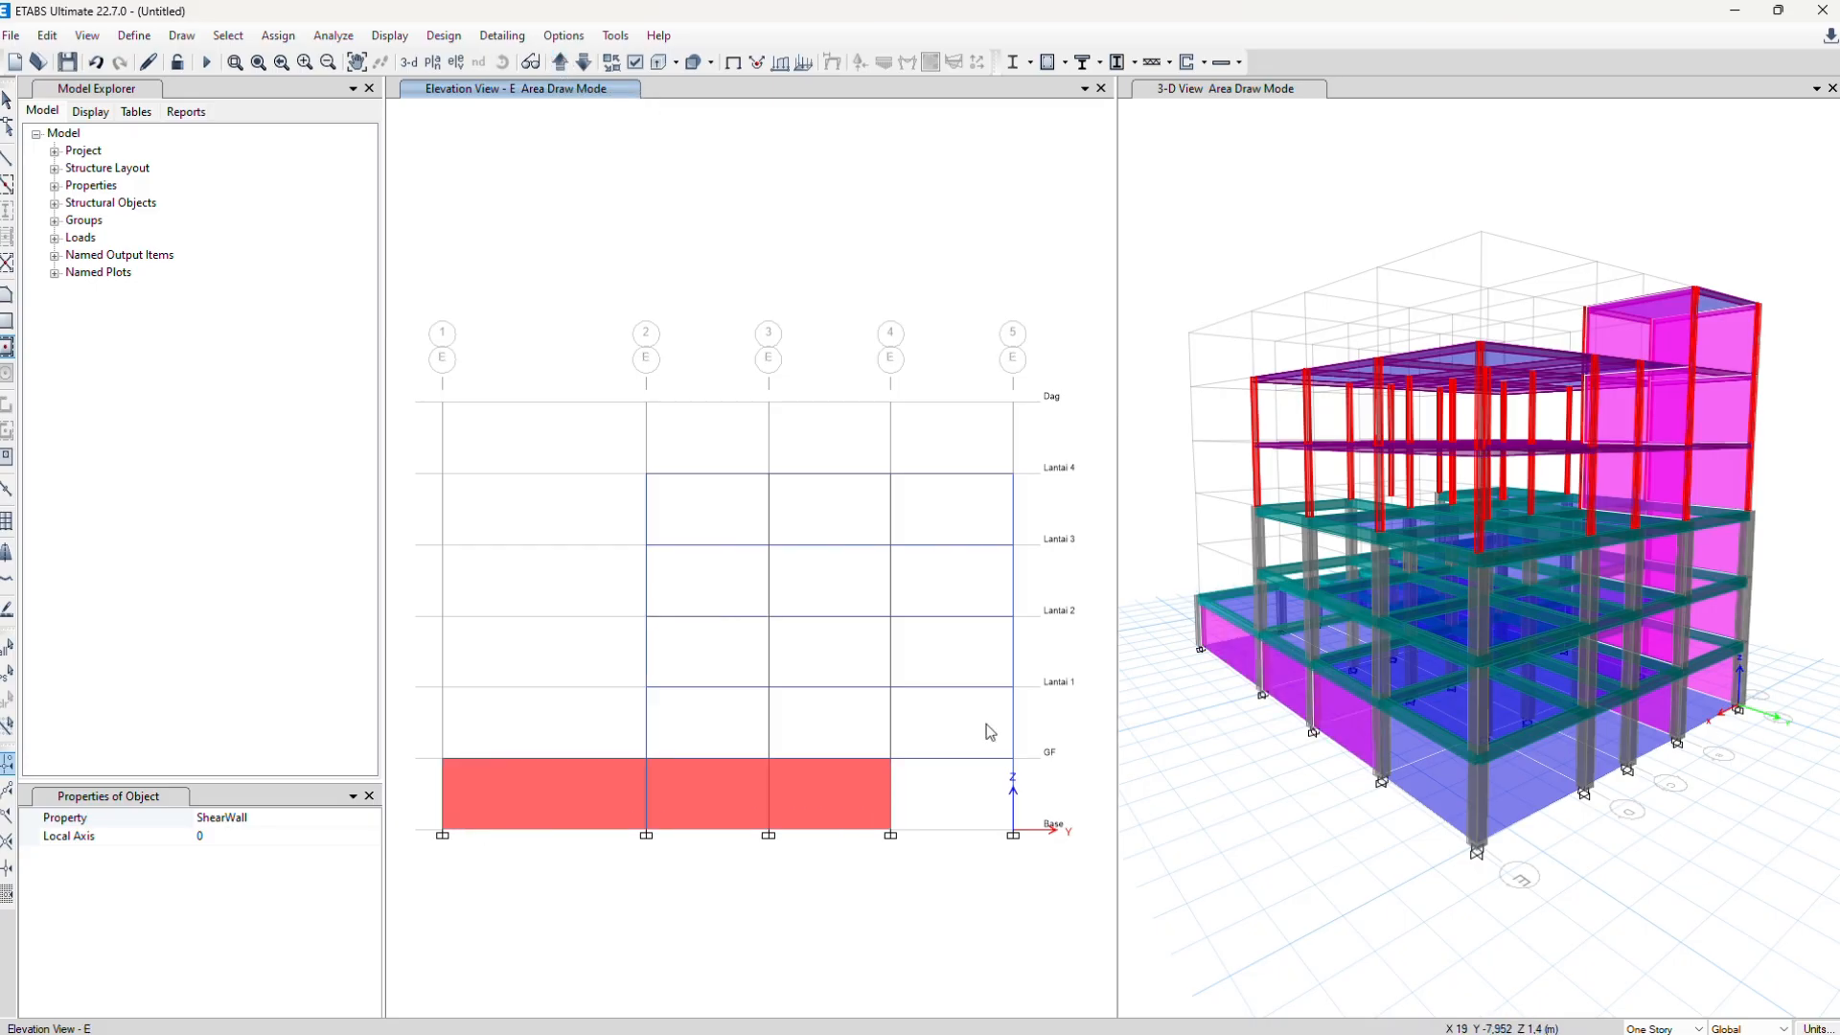
left_click(986, 731)
left_click(969, 645)
left_click(959, 575)
left_click(955, 510)
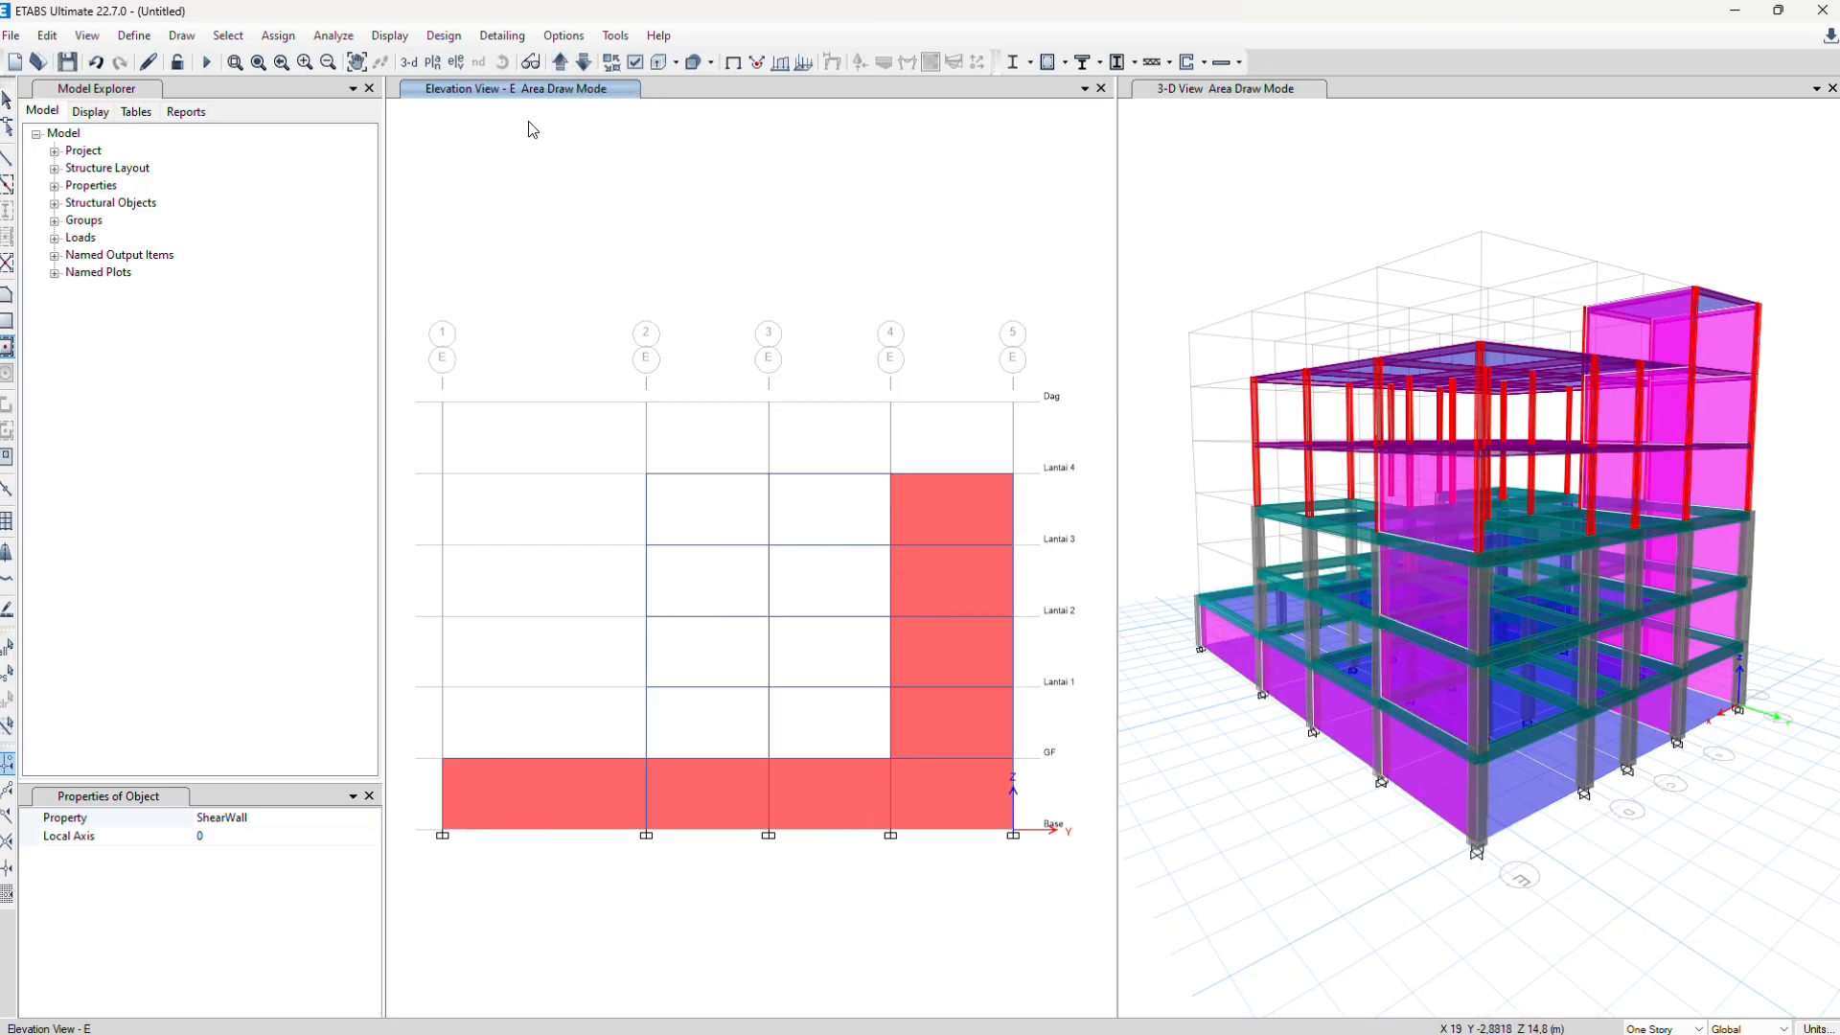
key("ctrl+z")
key("ctrl+z")
key("ctrl+z")
key("ctrl+z")
Draw ShearWall panels in elevation E between grids 2 and 3, from GF up to Lantai 4
left_click(688, 708)
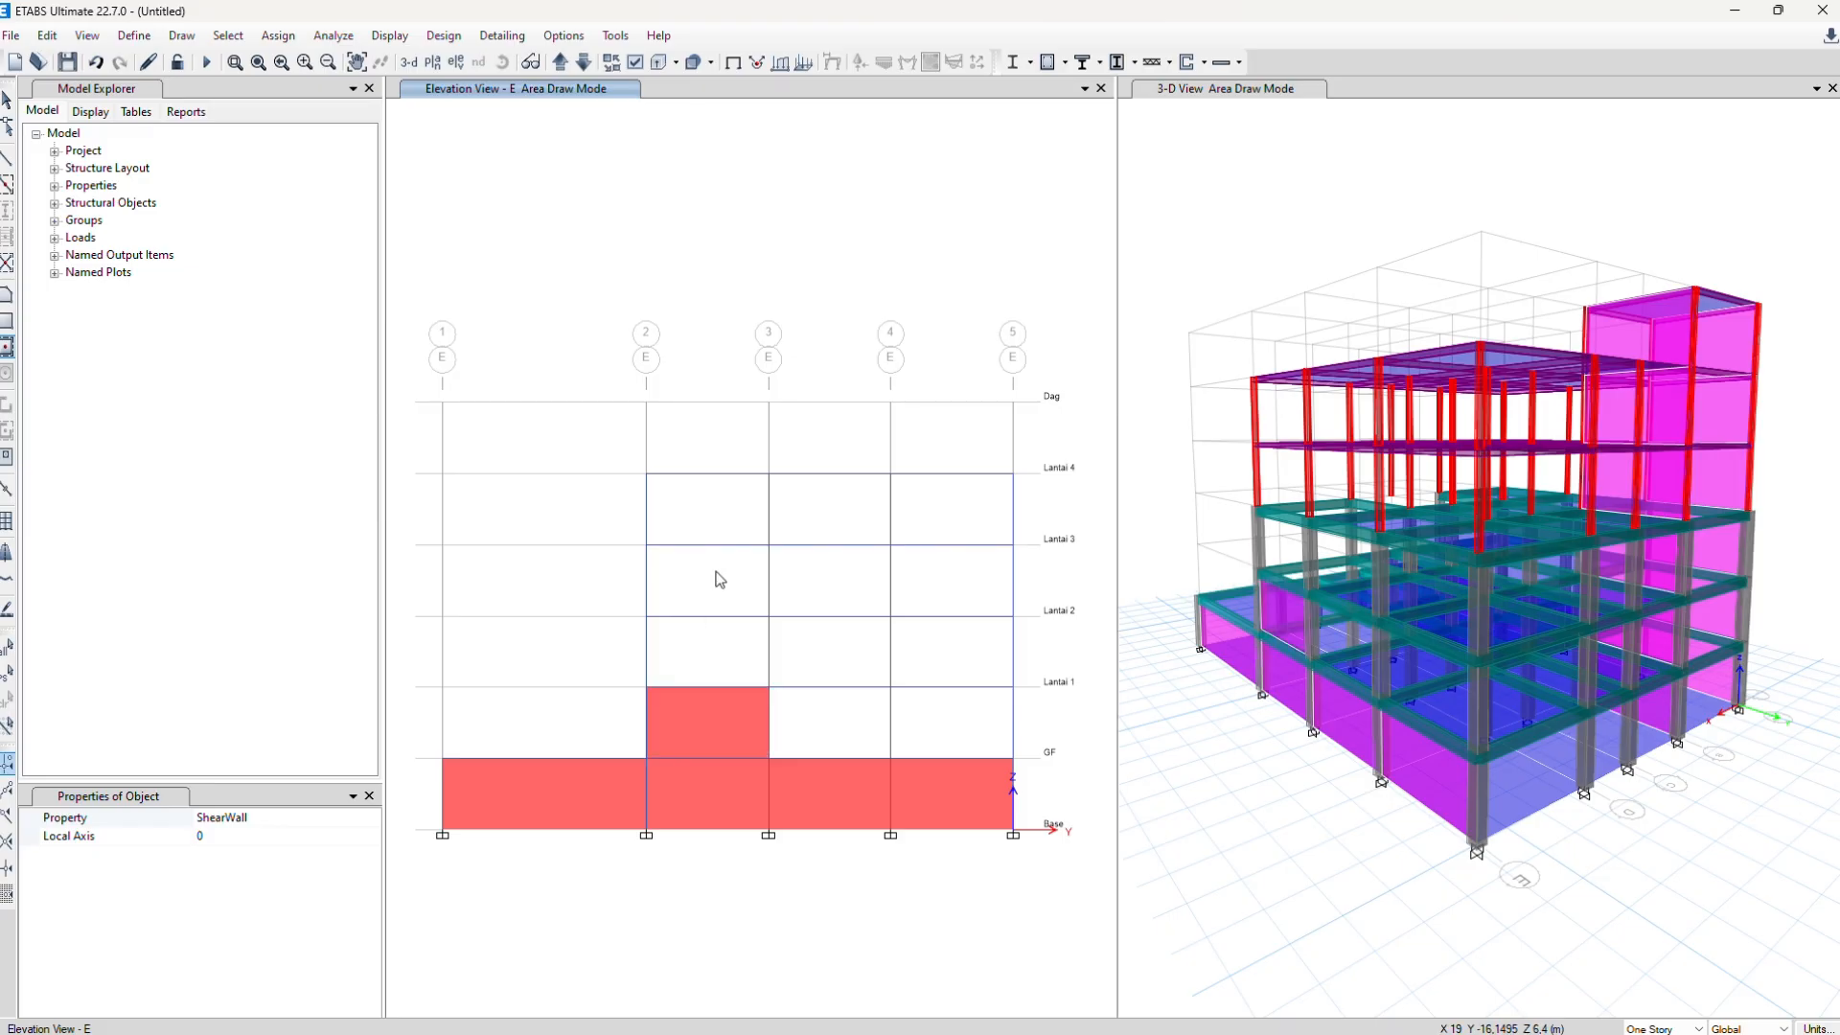
left_click(714, 652)
left_click(719, 575)
left_click(719, 505)
Draw ShearWall panels in elevation D between grids 2 and 3, on every story from Base to Lantai 4
left_click(584, 61)
left_click(708, 724)
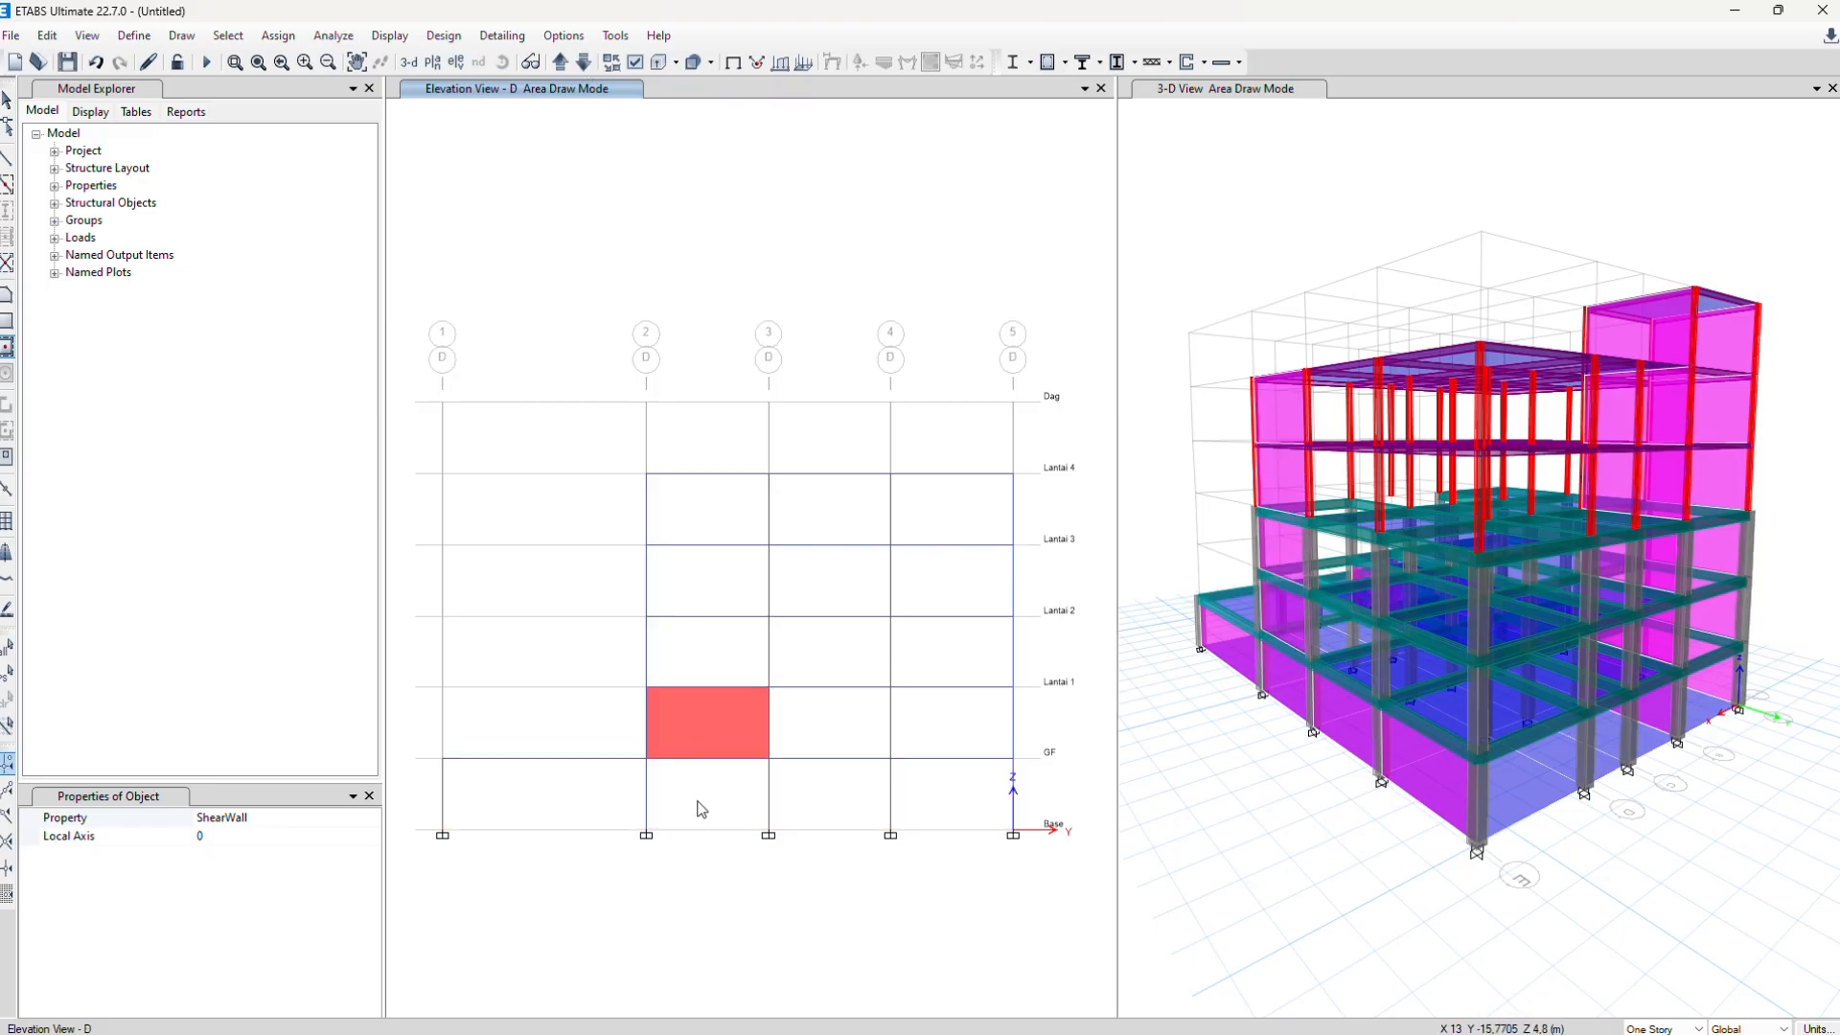
left_click(698, 801)
left_click(714, 651)
left_click(728, 580)
Draw ShearWall panels between Base and GF in all four bays of elevation 1
left_click(561, 63)
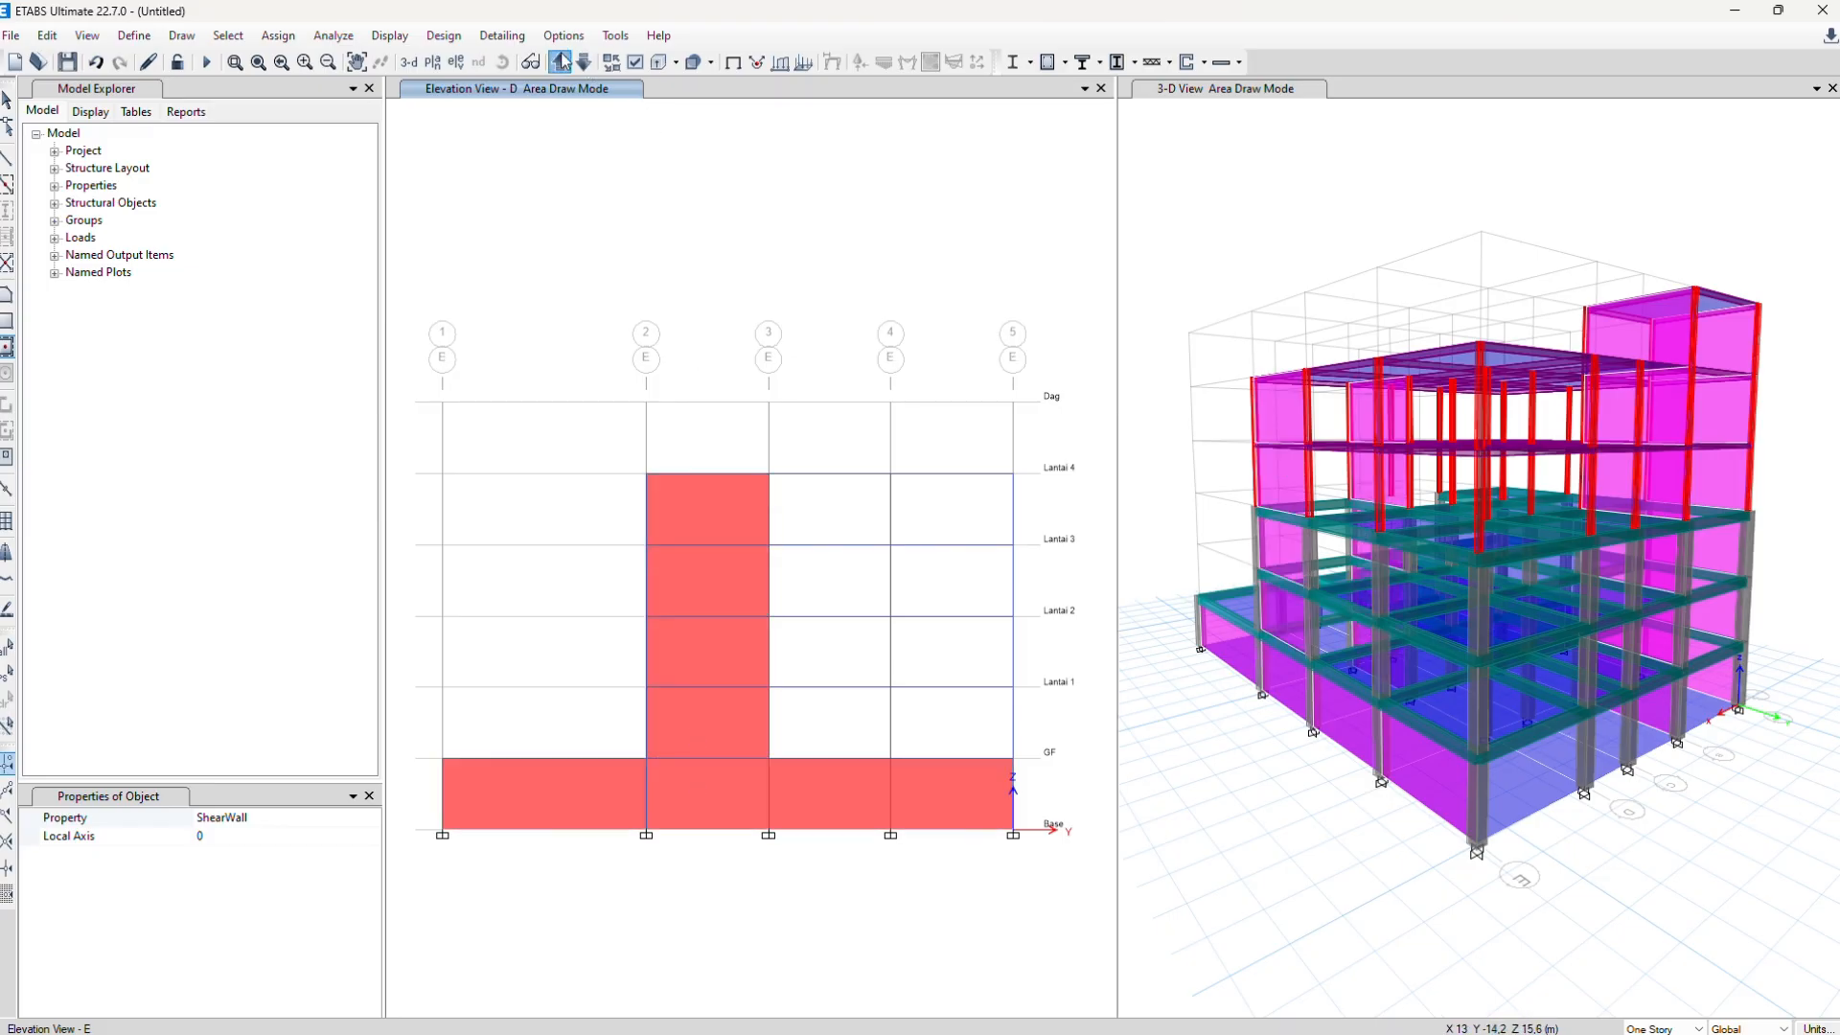
left_click(561, 63)
left_click(895, 910)
left_click(767, 897)
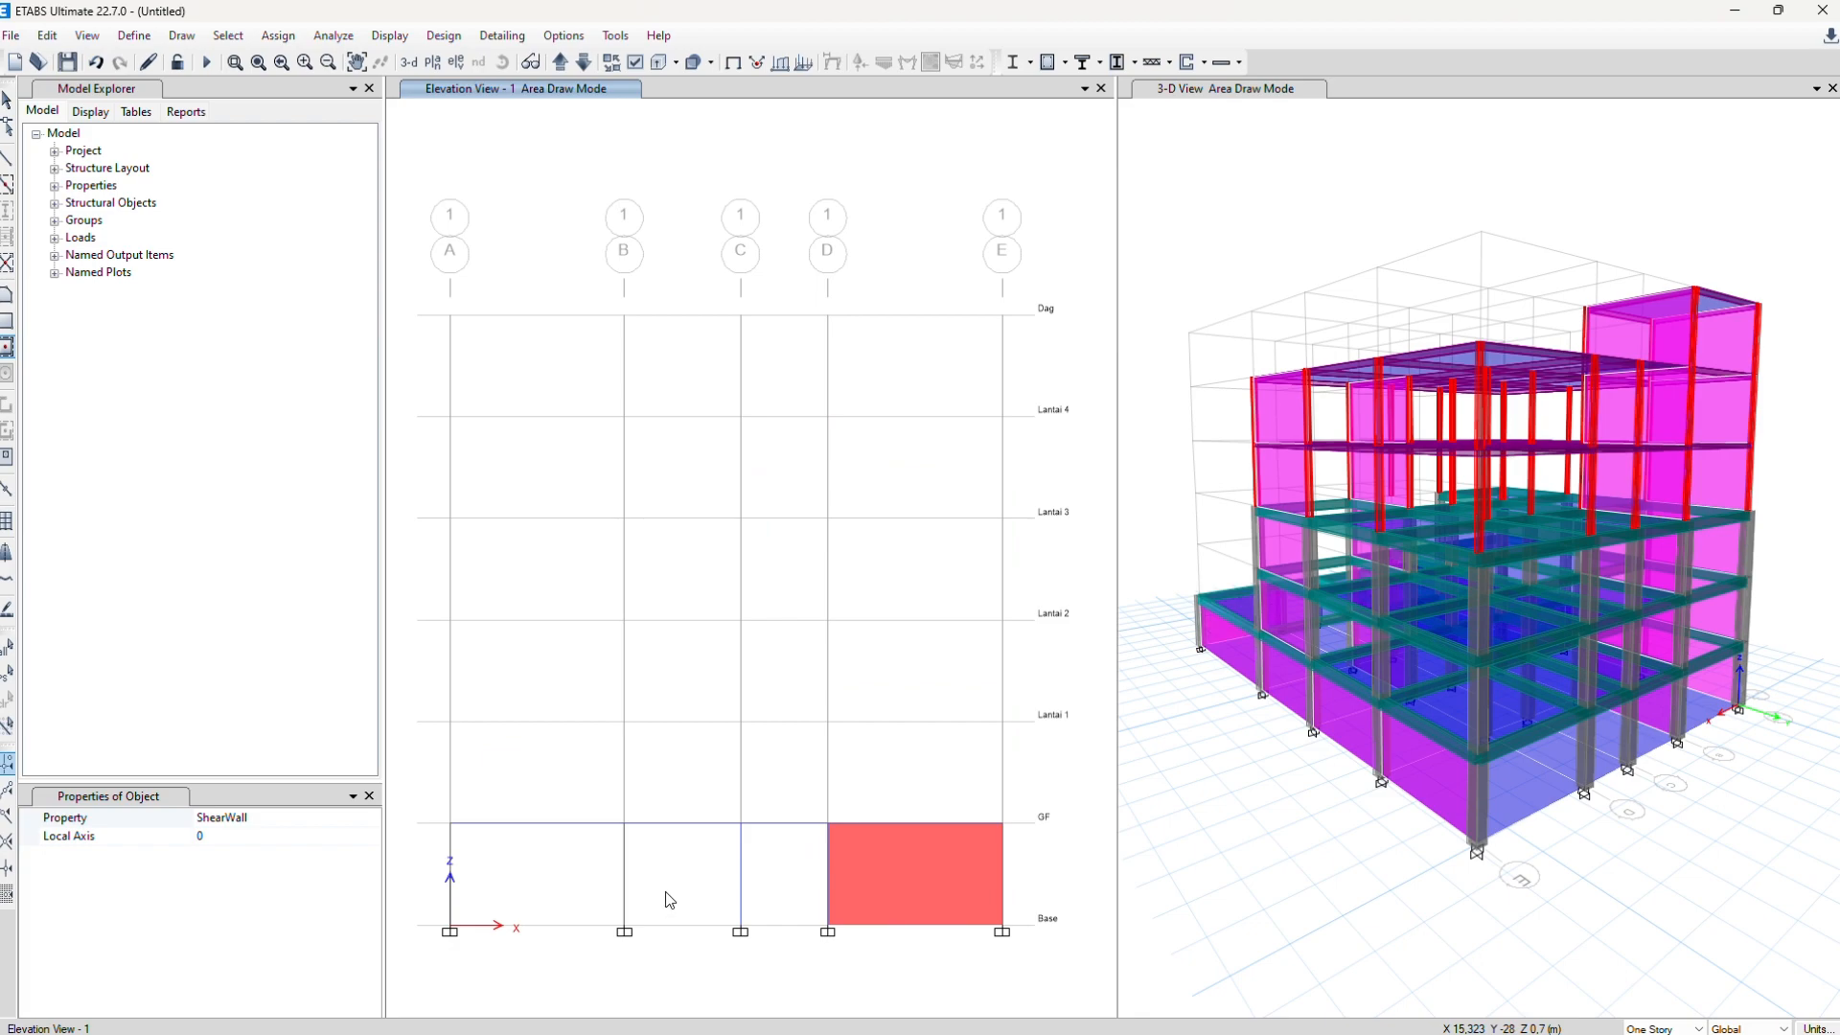
left_click(544, 878)
Draw ShearWall panels in elevation 2 between grids D and E, on every story from Base to Lantai 4
left_click(561, 62)
left_click(1424, 770)
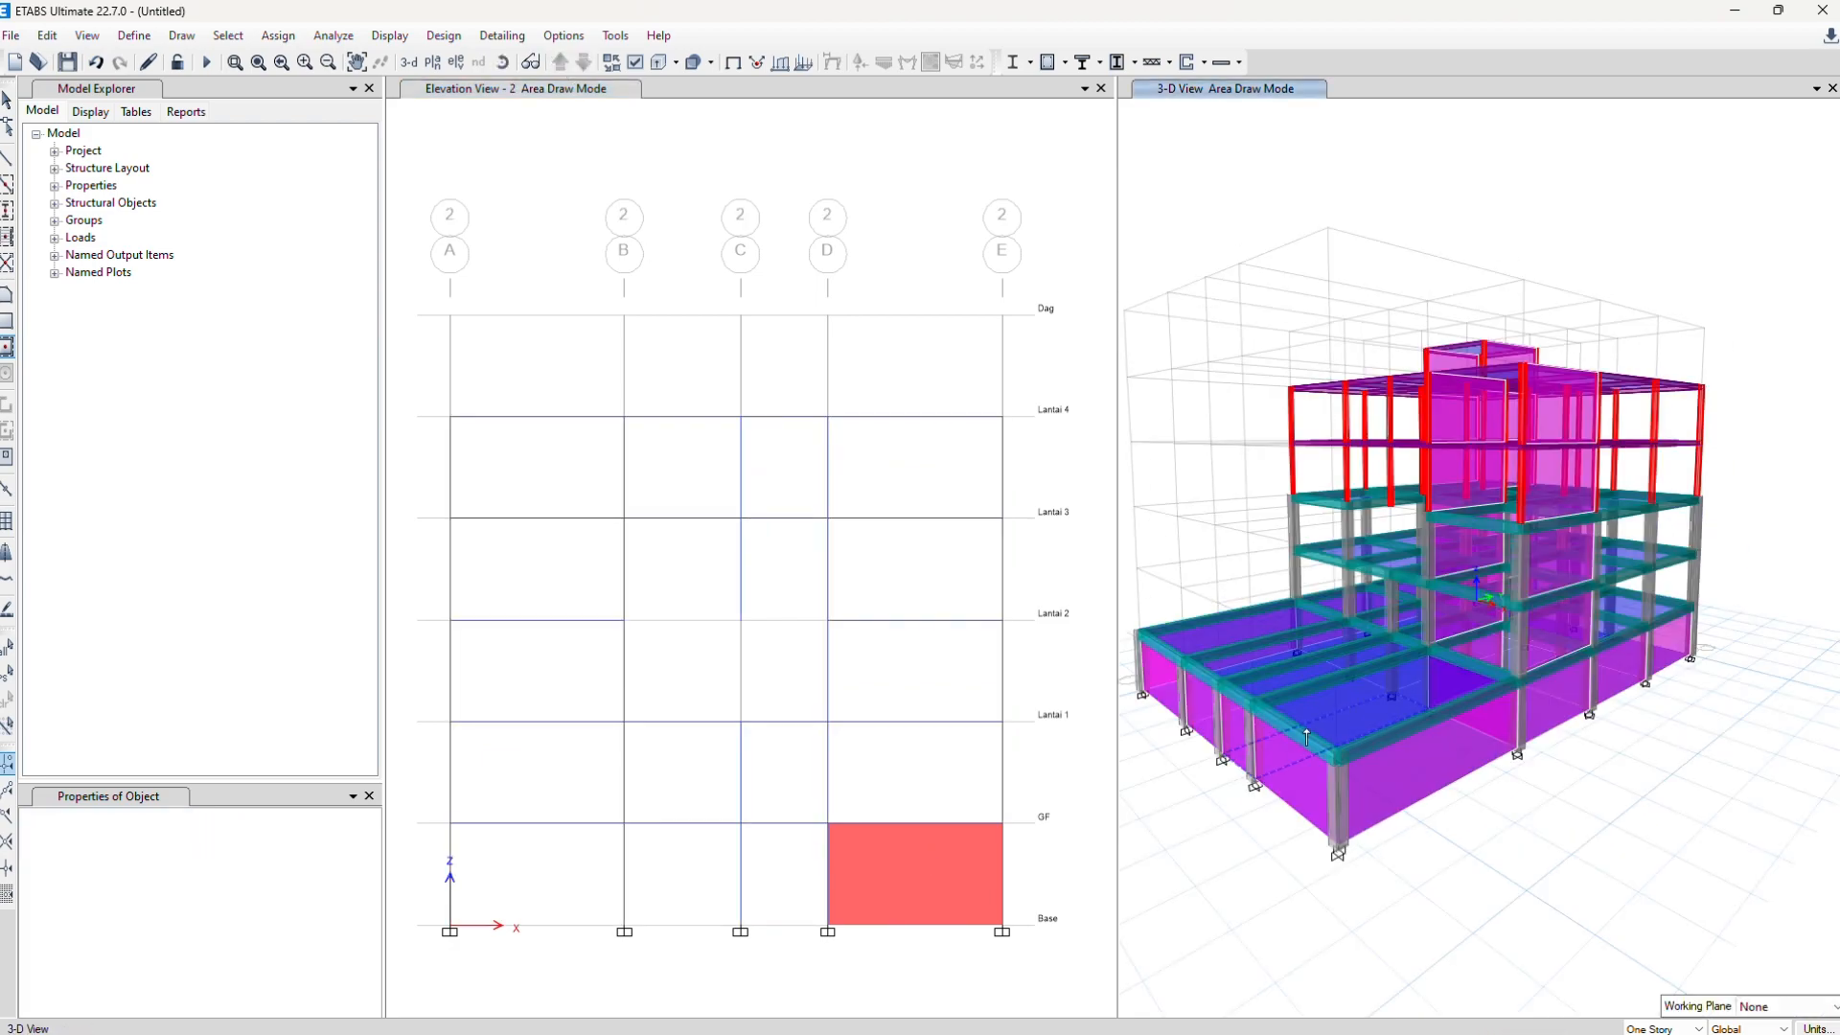
left_click(945, 777)
left_click(942, 670)
left_click(941, 571)
left_click(939, 478)
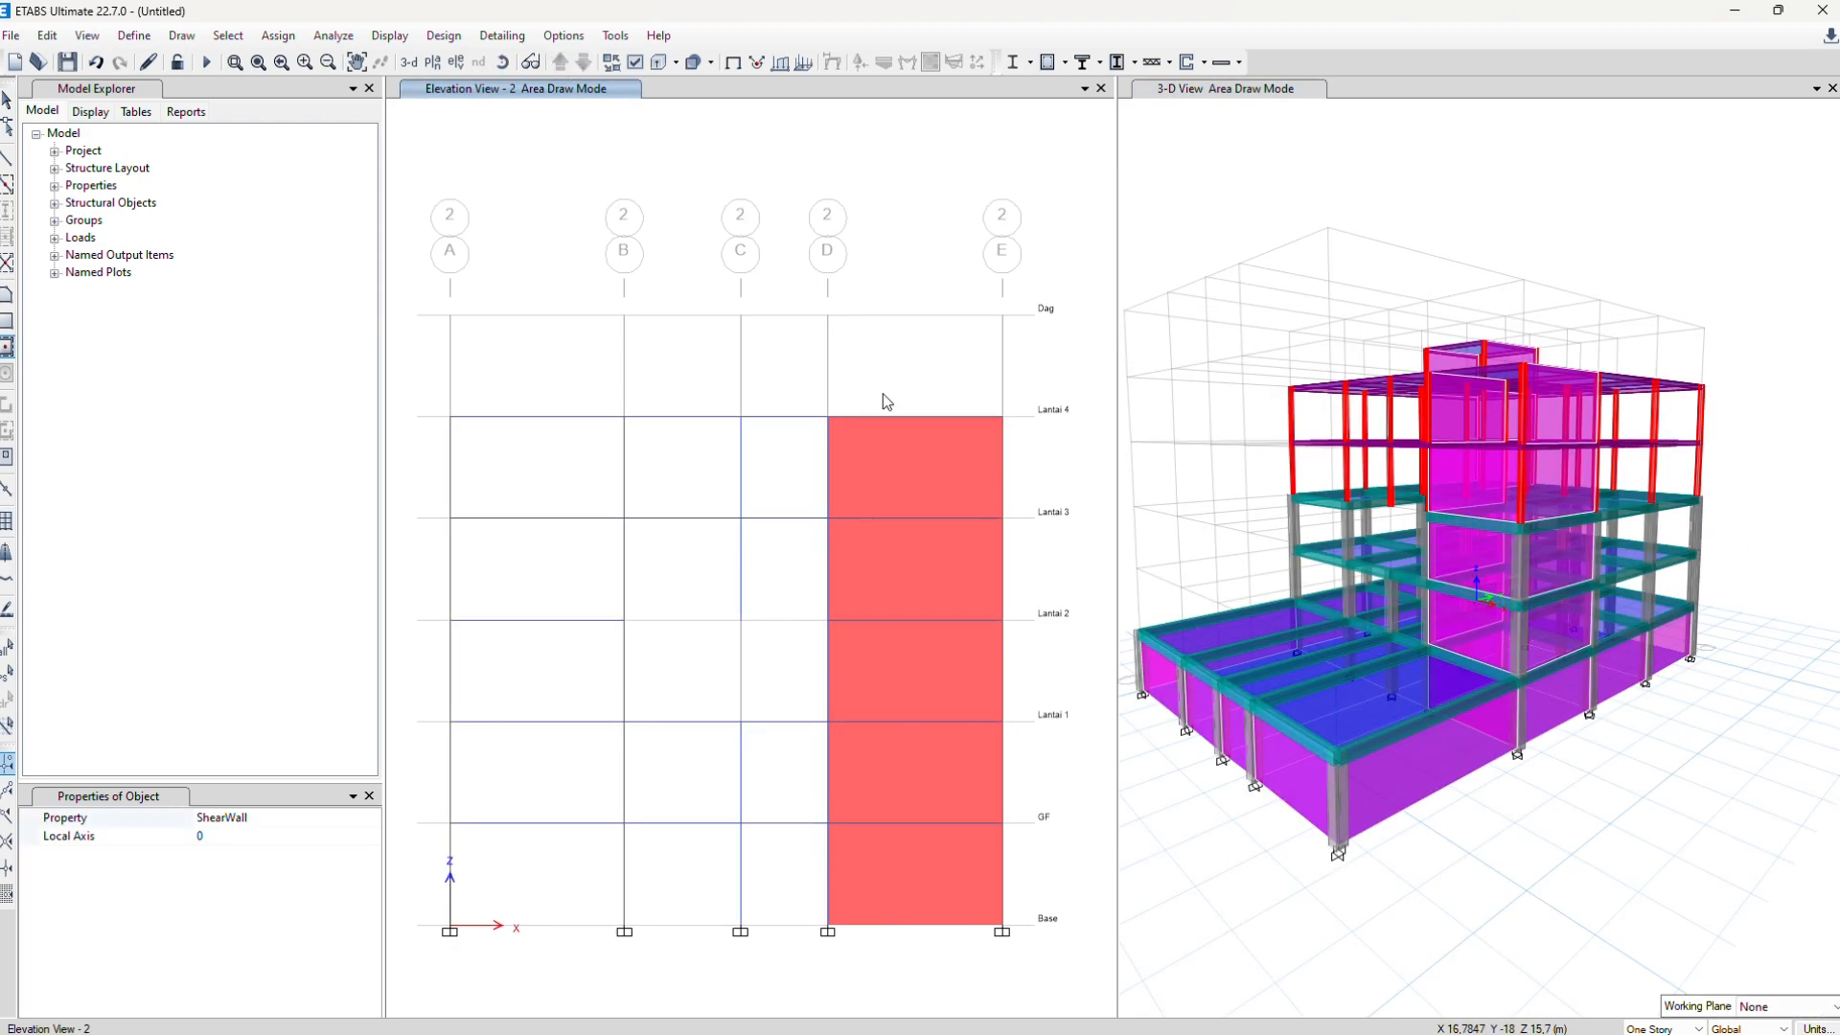
left_click(561, 62)
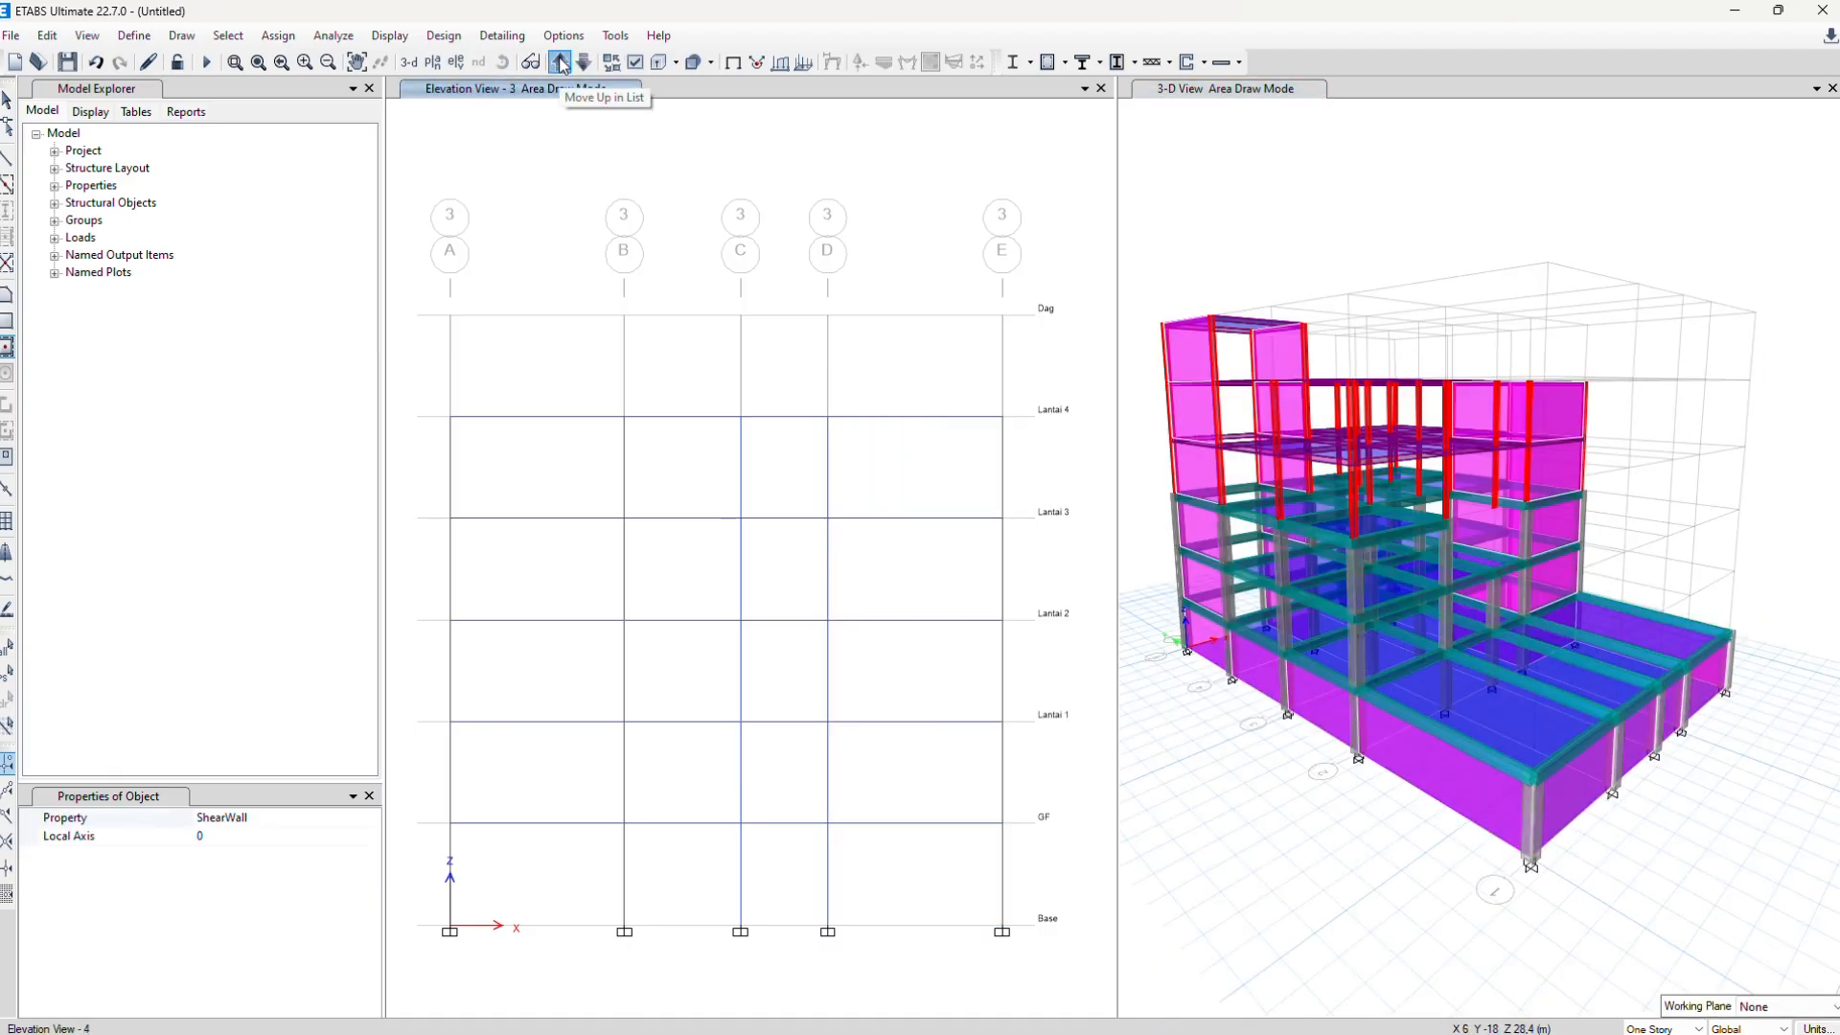
left_click(561, 62)
left_click(565, 853)
left_click(537, 769)
key("ctrl+z")
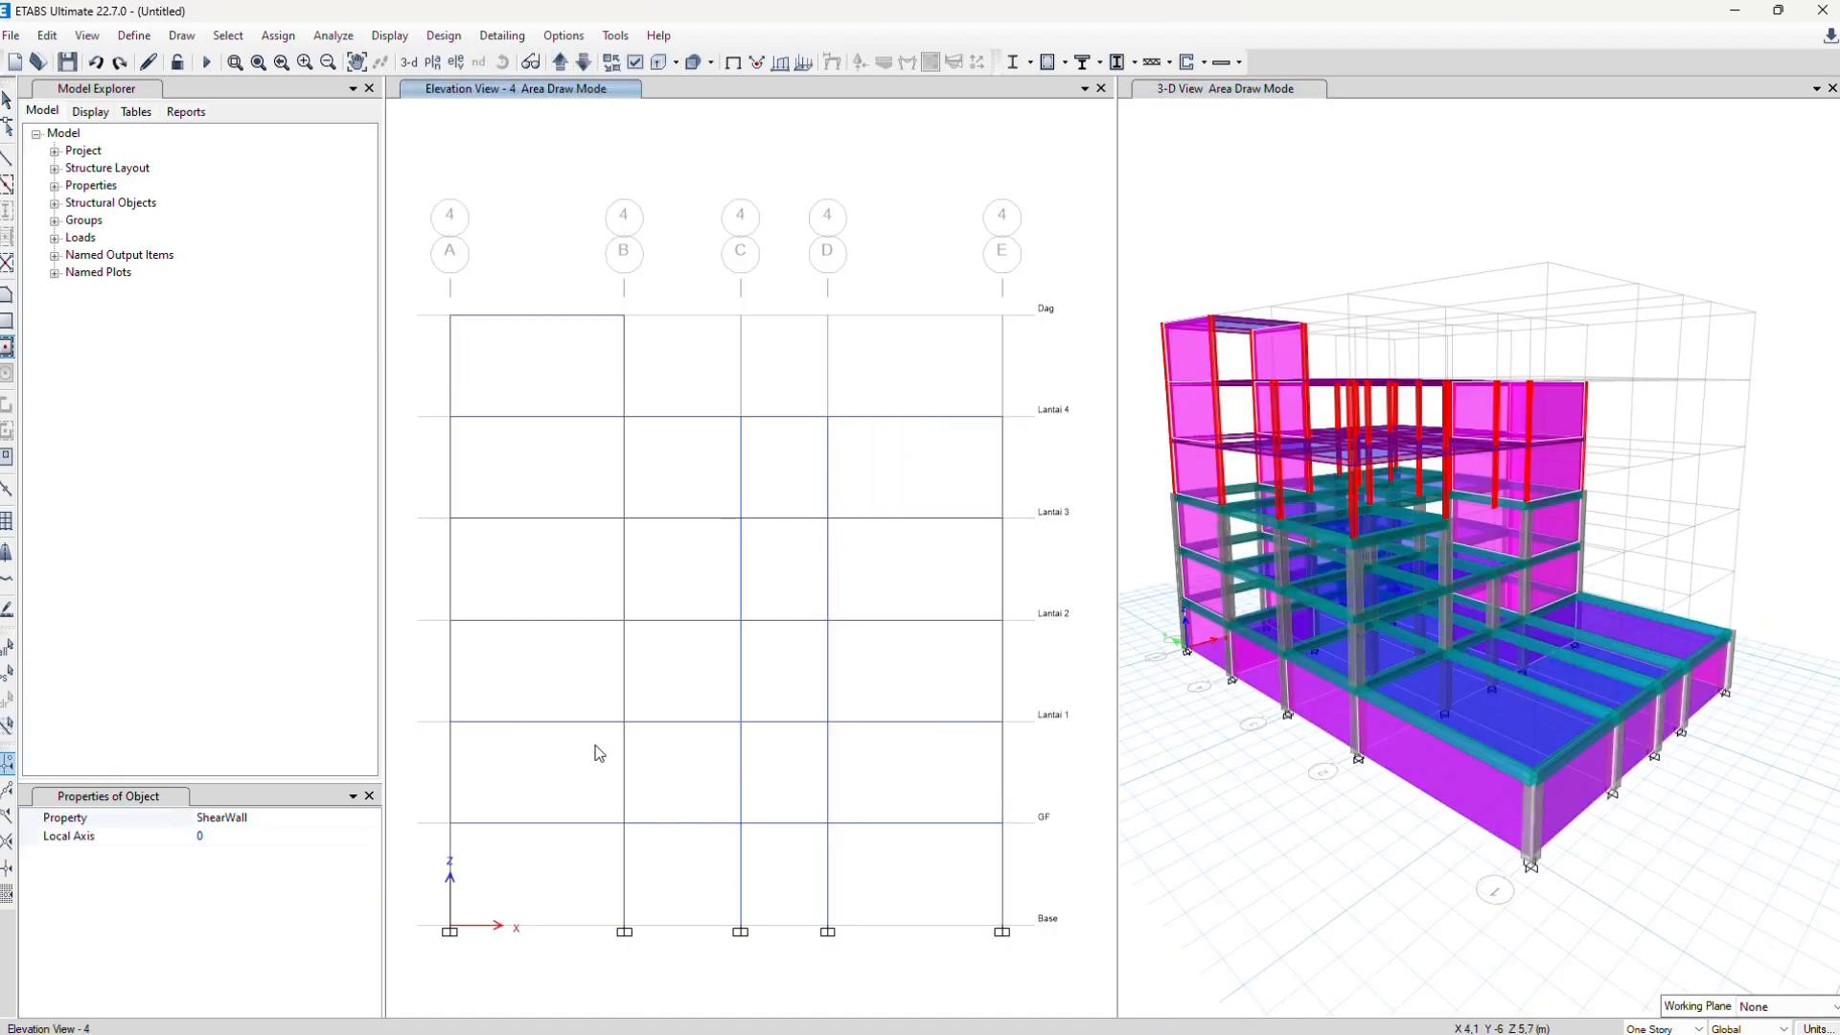
Draw ShearWall panels in elevation 5 across all four bays from Base to GF, and in bay A–B up to Lantai 1
left_click(561, 62)
left_click(556, 851)
left_click(553, 781)
left_click(685, 879)
left_click(779, 879)
left_click(906, 877)
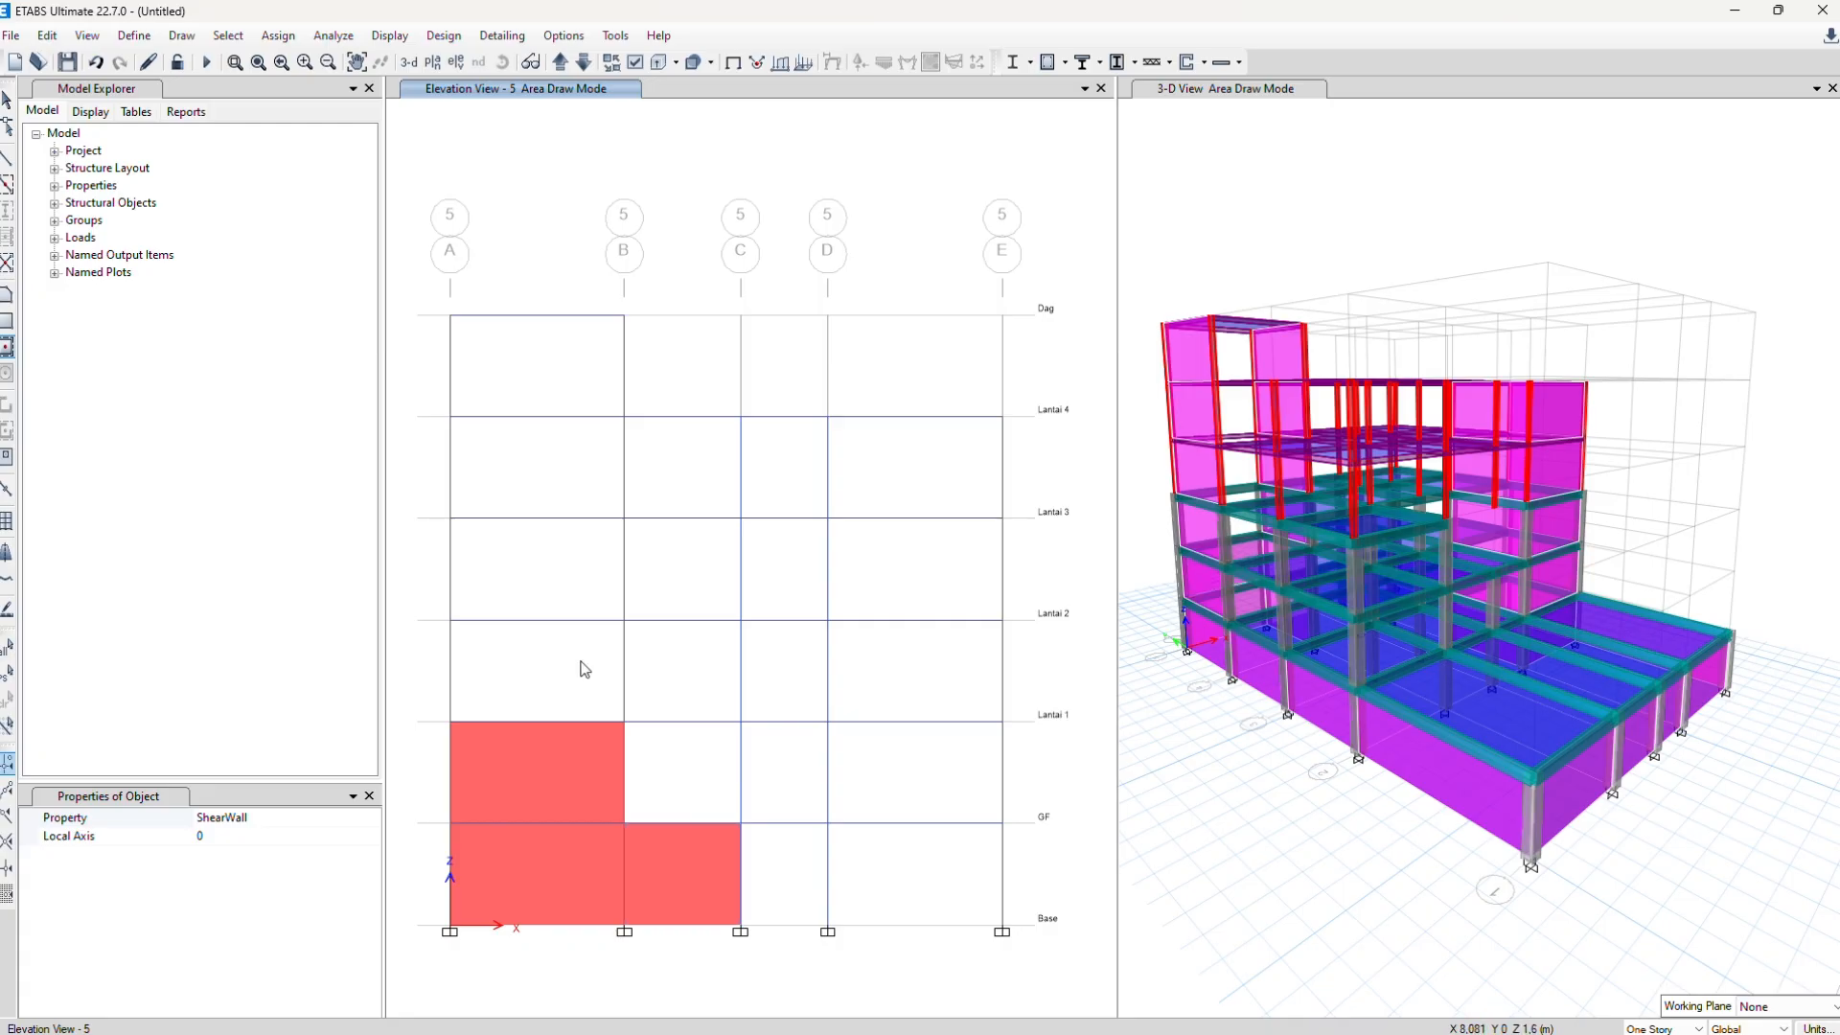
Continue the ShearWall panels in elevation 5 between grids A and B, from Lantai 1 up to Dag
left_click(579, 661)
left_click(567, 569)
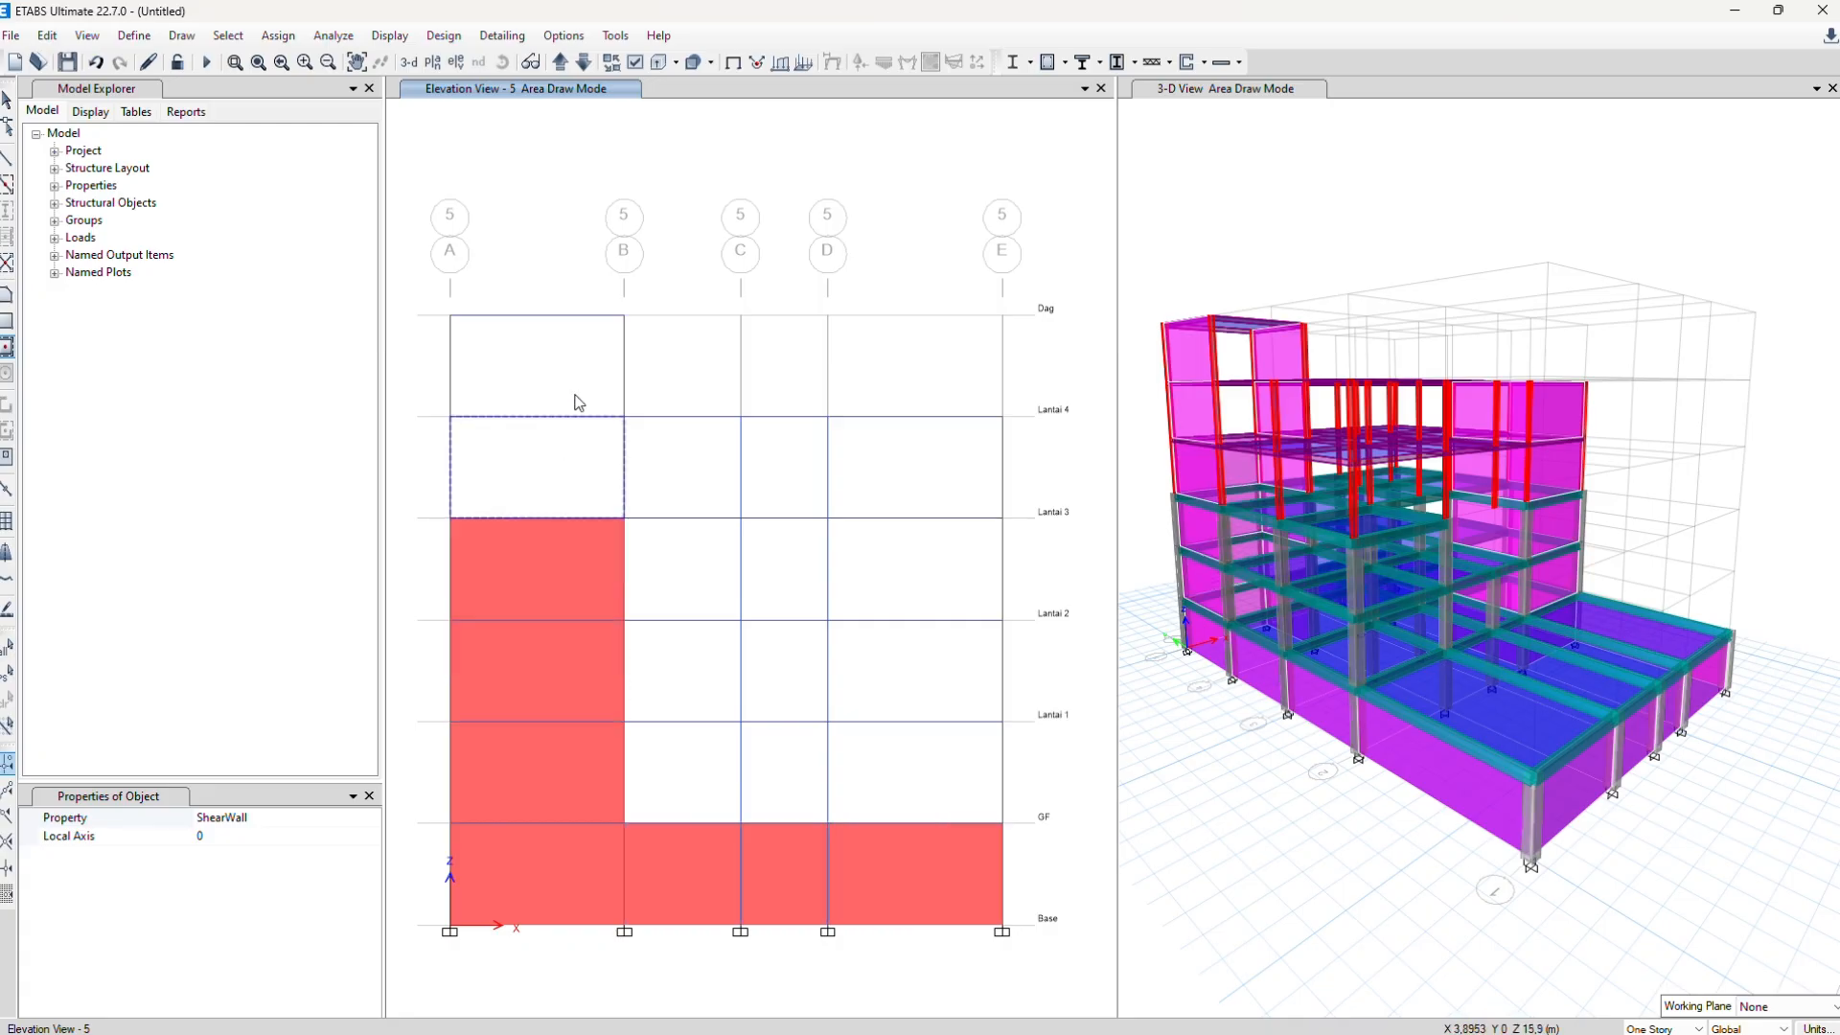
left_click(572, 470)
left_click(575, 384)
Examine the shear walls from several sides in the 3-D view, leaving the area drawing mode
left_click(1241, 644)
middle_click_drag(1241, 645, 1330, 649, "shift")
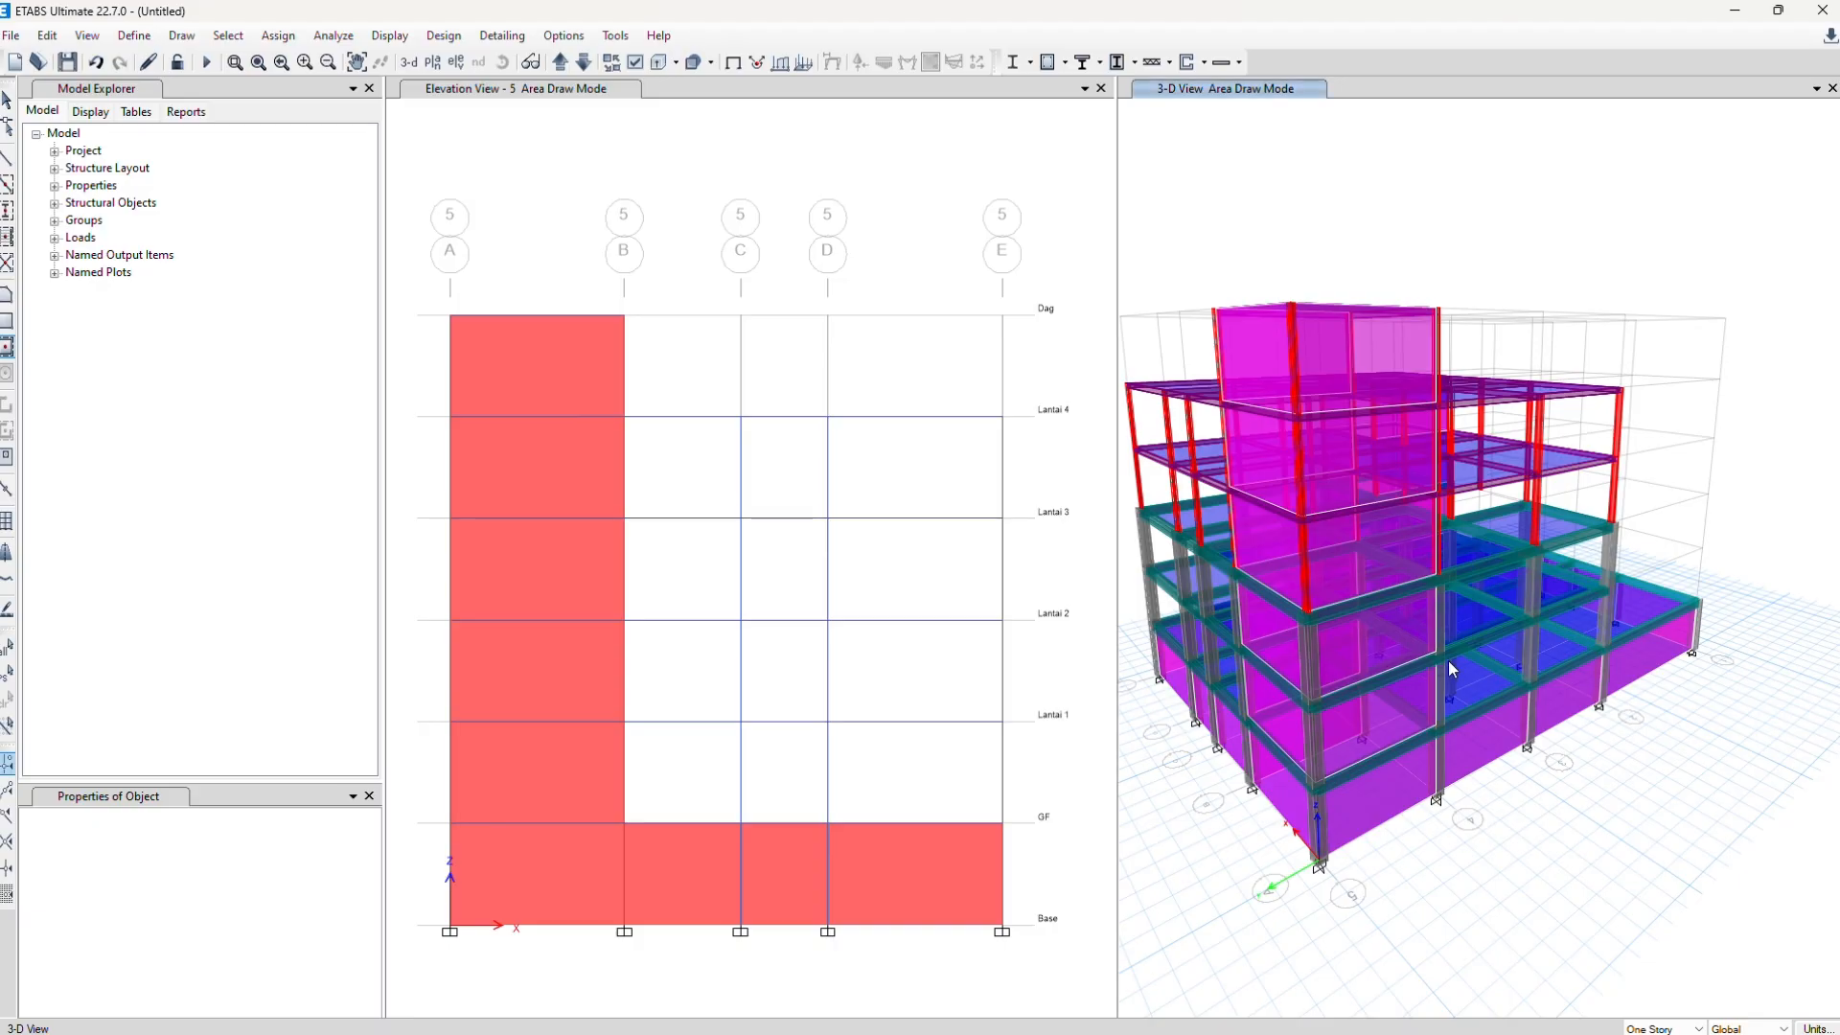
mouse_move(1450, 661)
middle_mouse_down("shift")
mouse_move(1481, 665)
mouse_move(1435, 636)
mouse_move(1421, 592)
mouse_move(1448, 614)
mouse_move(1306, 604)
mouse_move(1399, 584)
middle_mouse_up("shift")
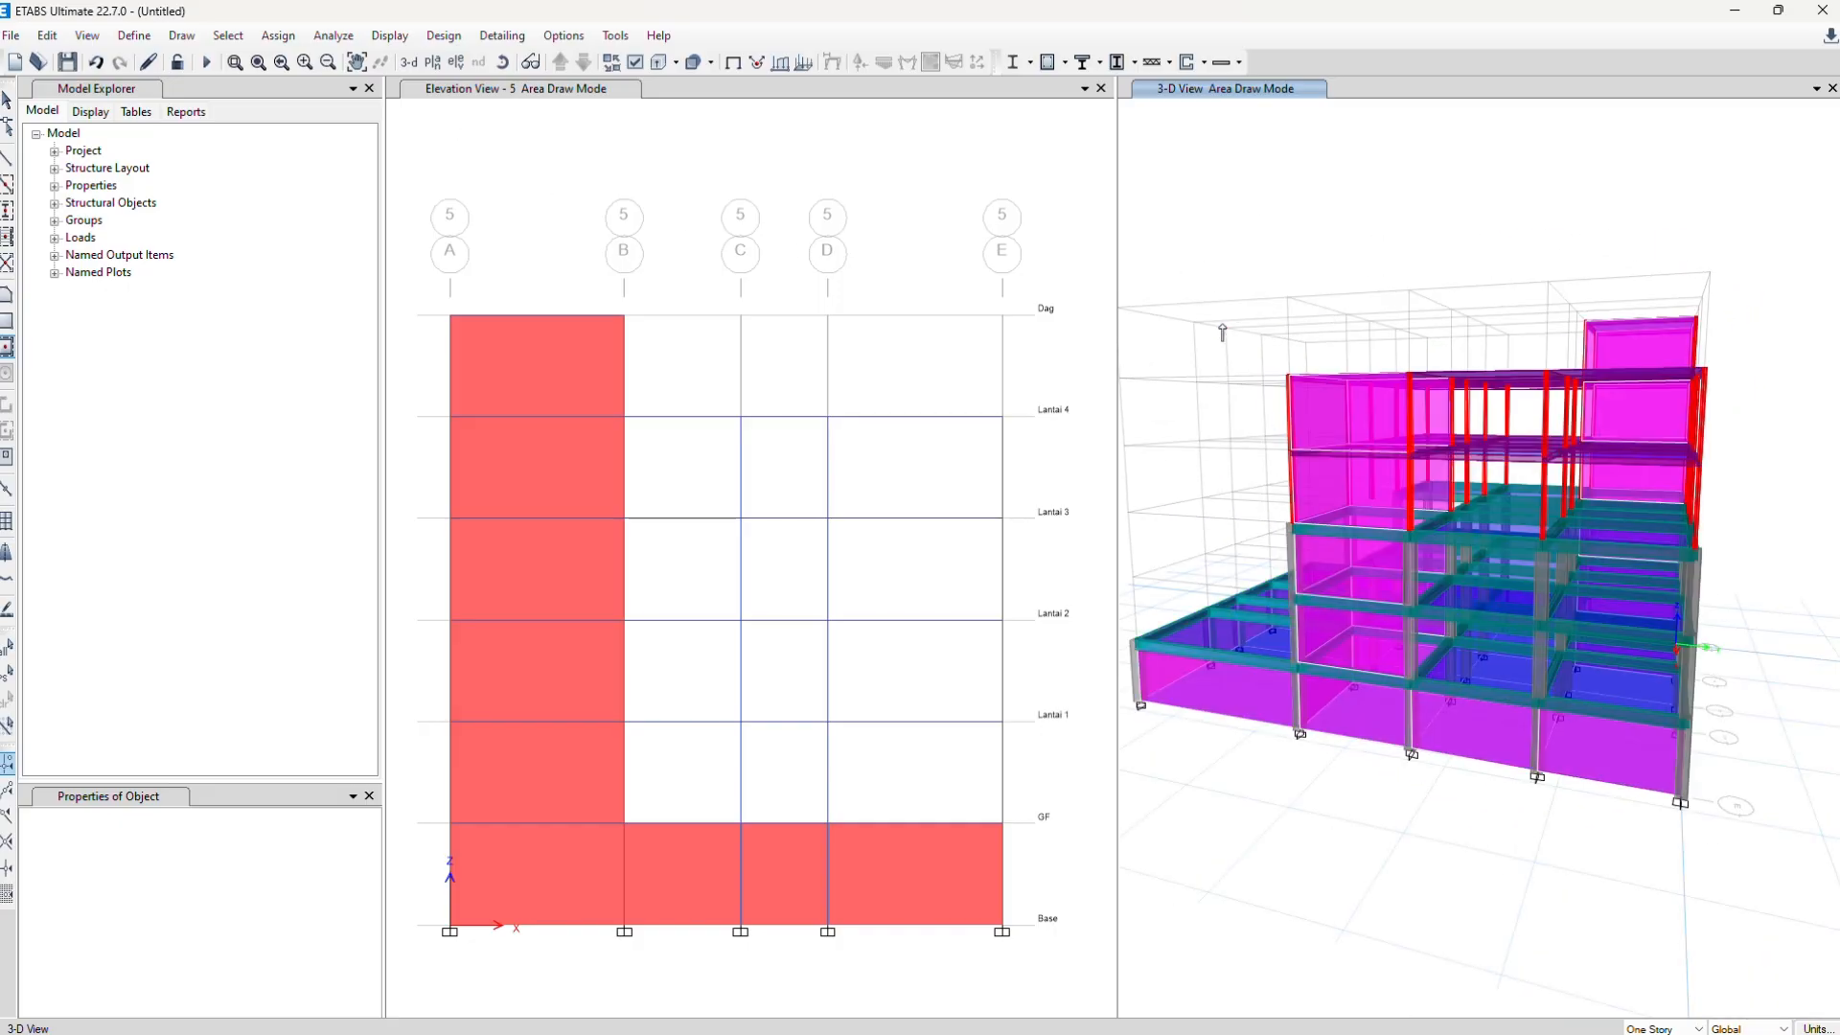
mouse_move(1180, 456)
middle_mouse_down("shift")
mouse_move(1136, 440)
mouse_move(1367, 462)
middle_mouse_up("shift")
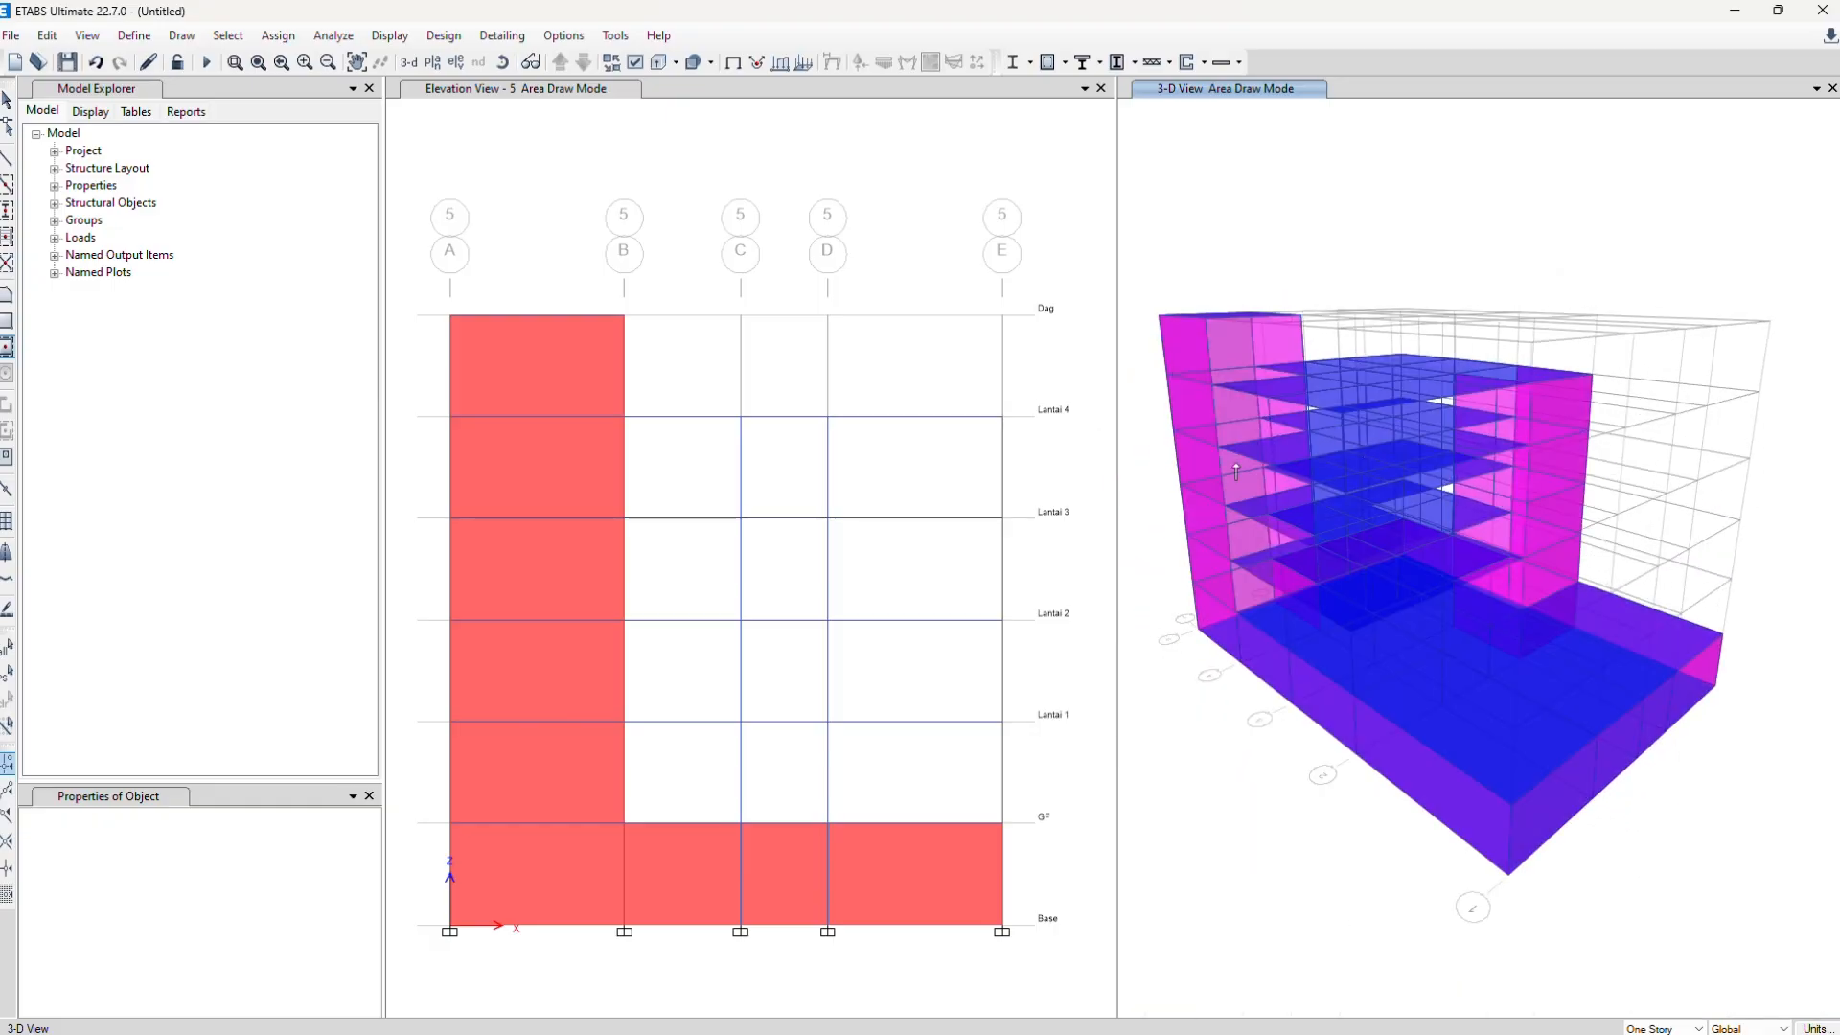
middle_click_drag(1236, 472, 1318, 472, "shift")
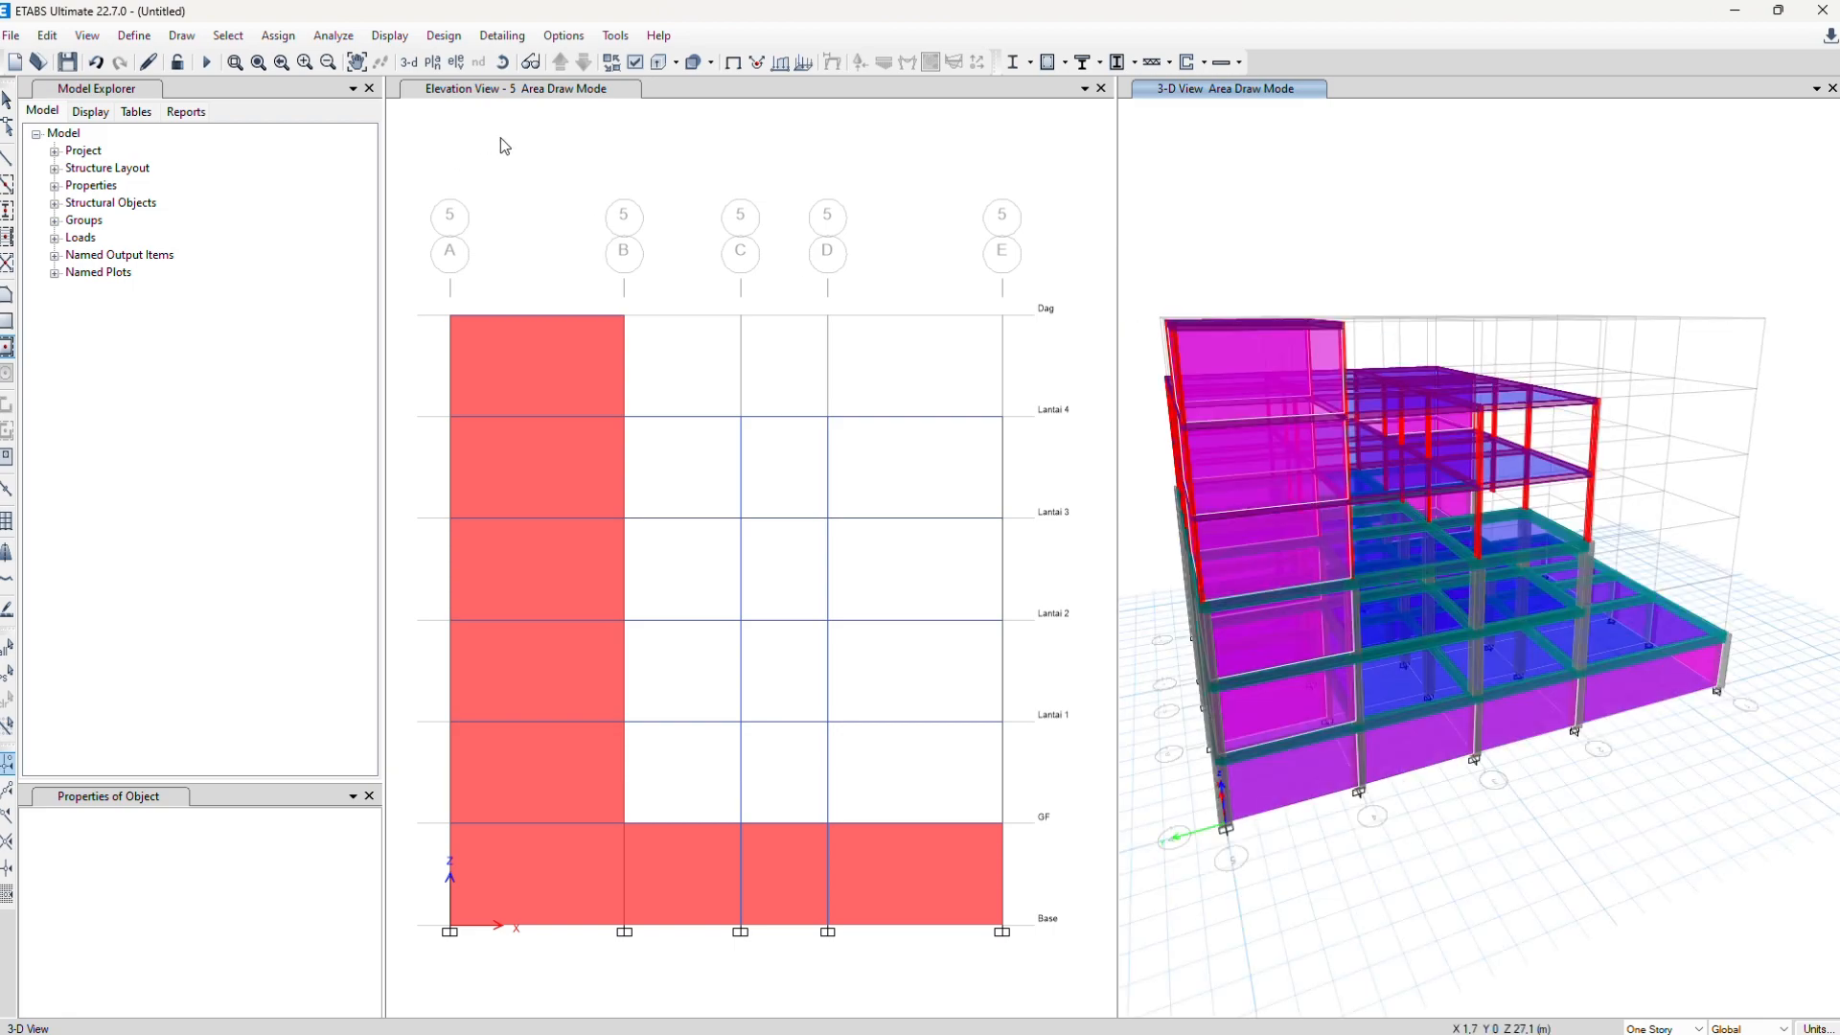
key("Escape")
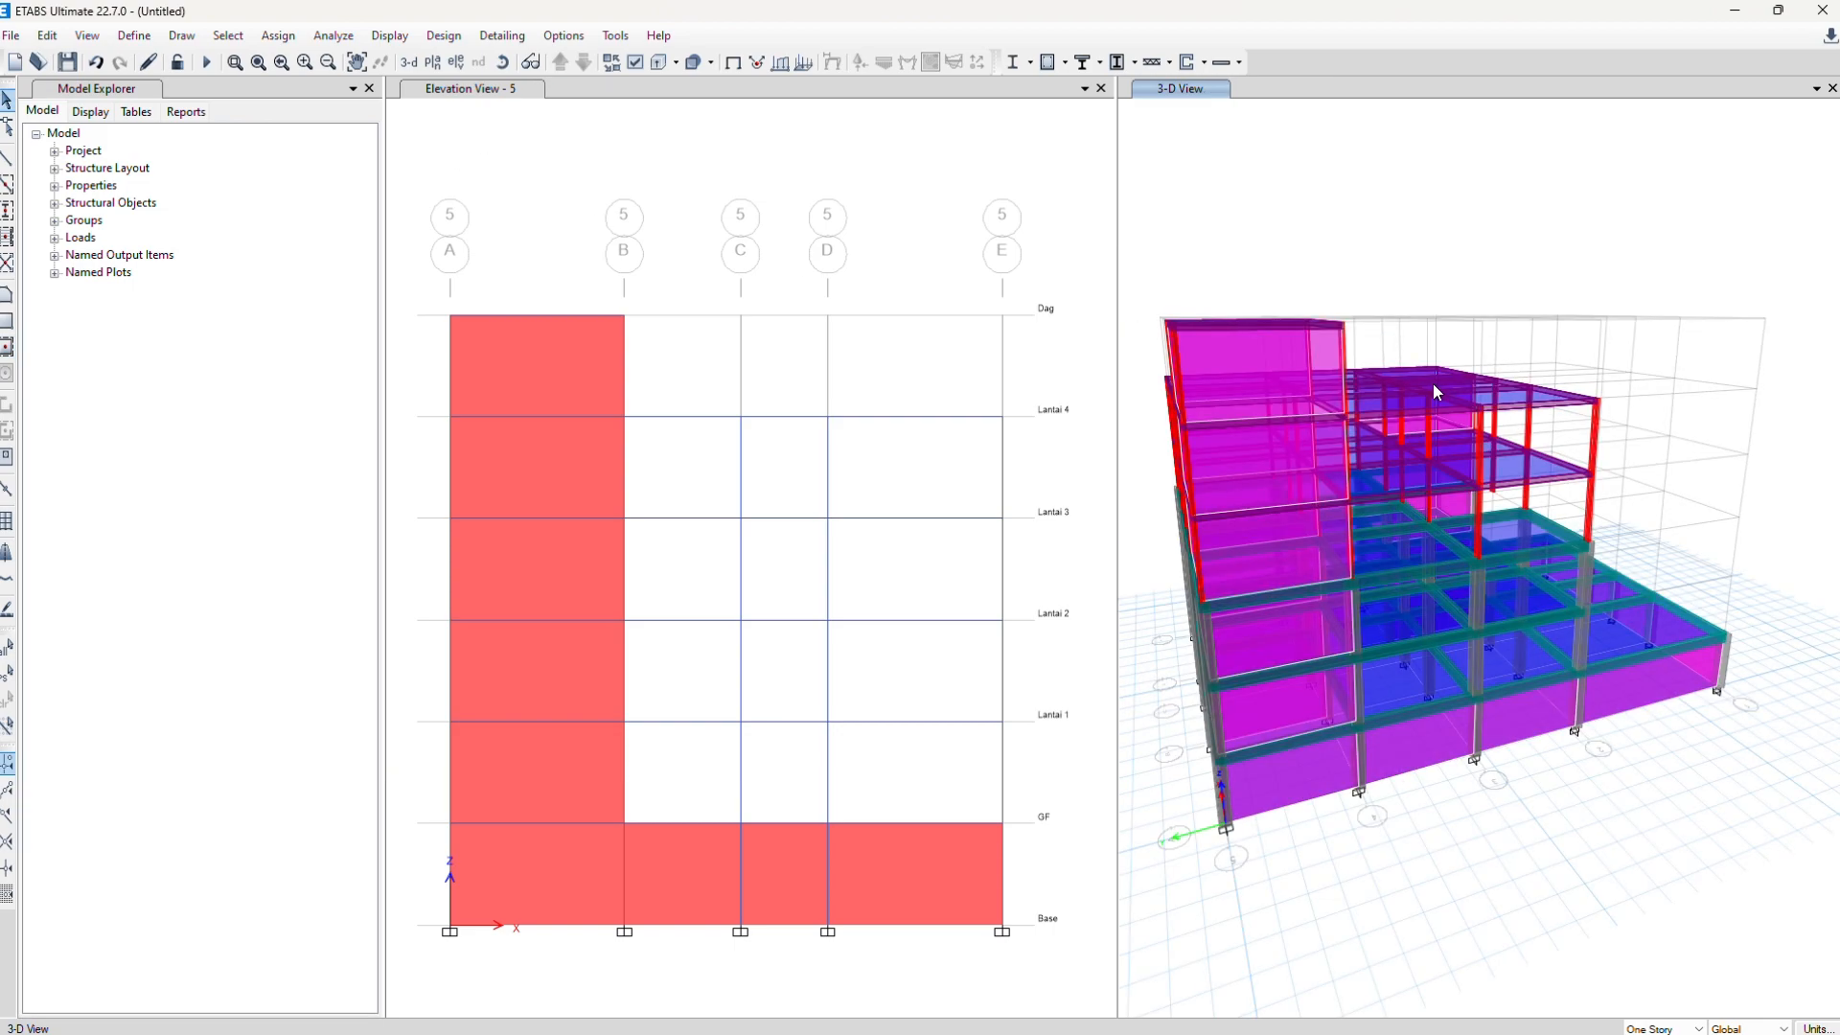
middle_click_drag(1436, 391, 1150, 491, "shift")
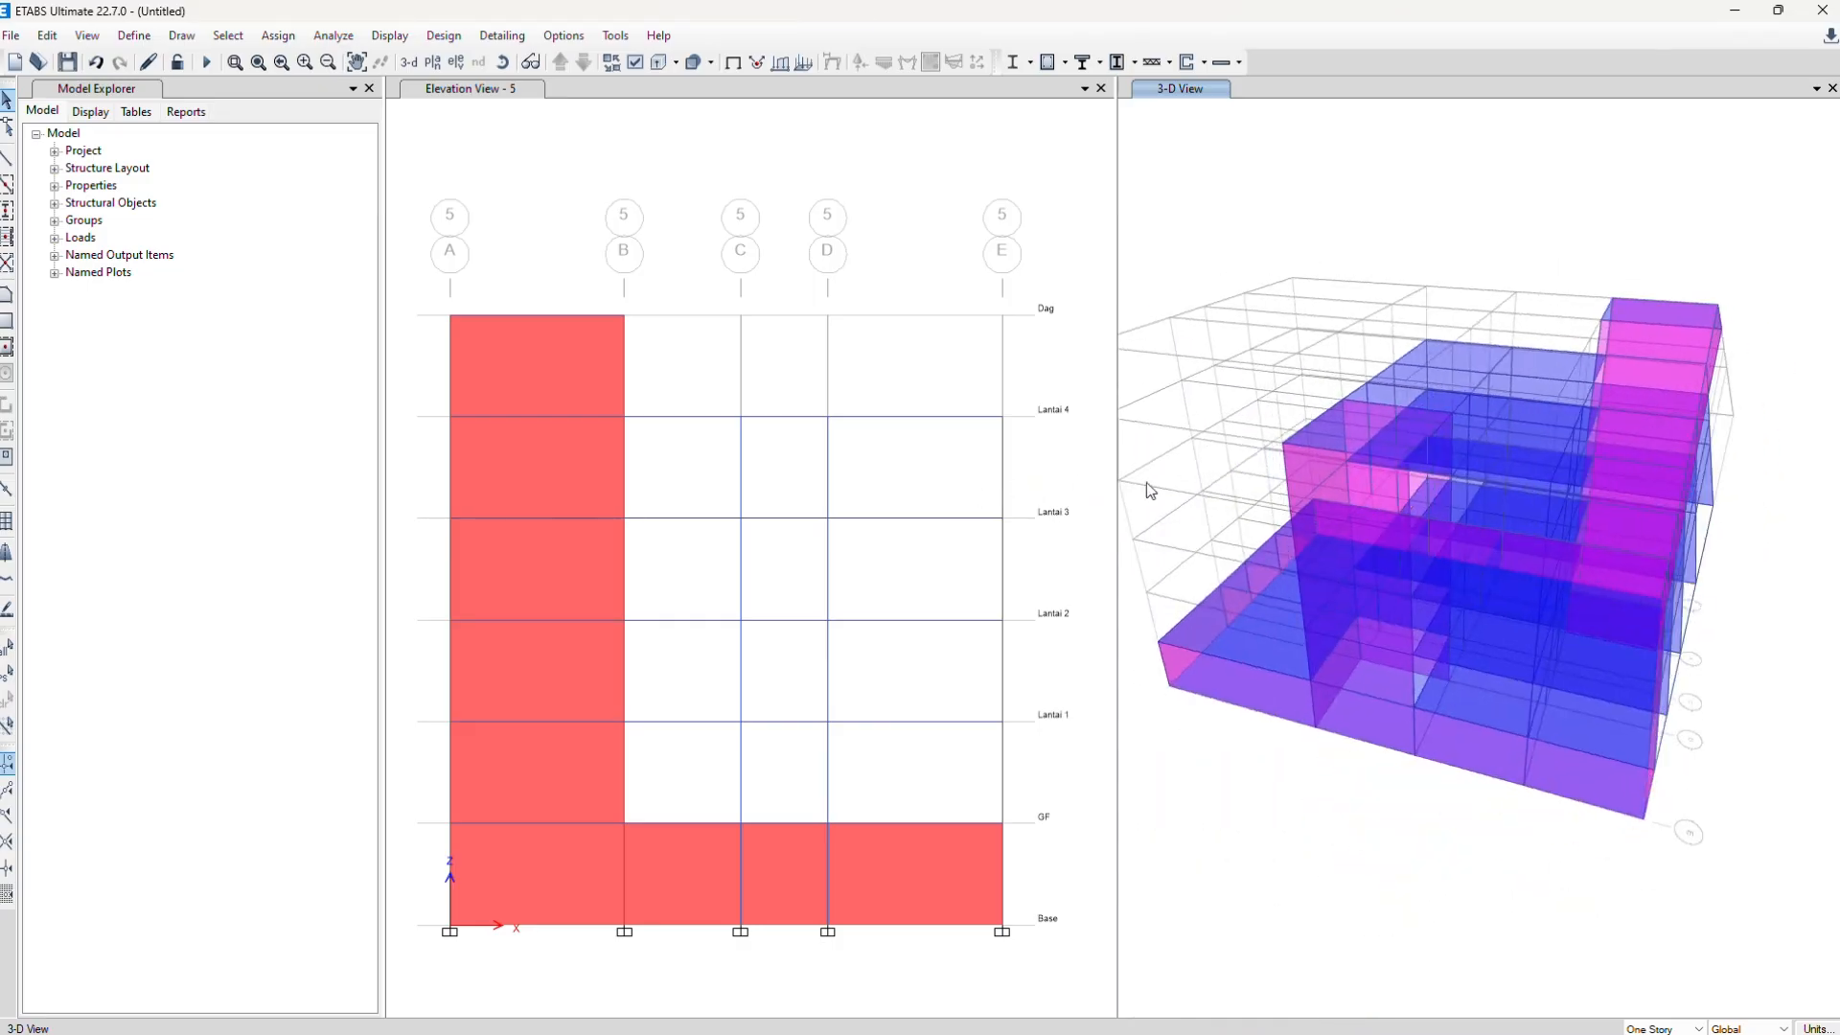
scroll(1382, 559, "up", 3)
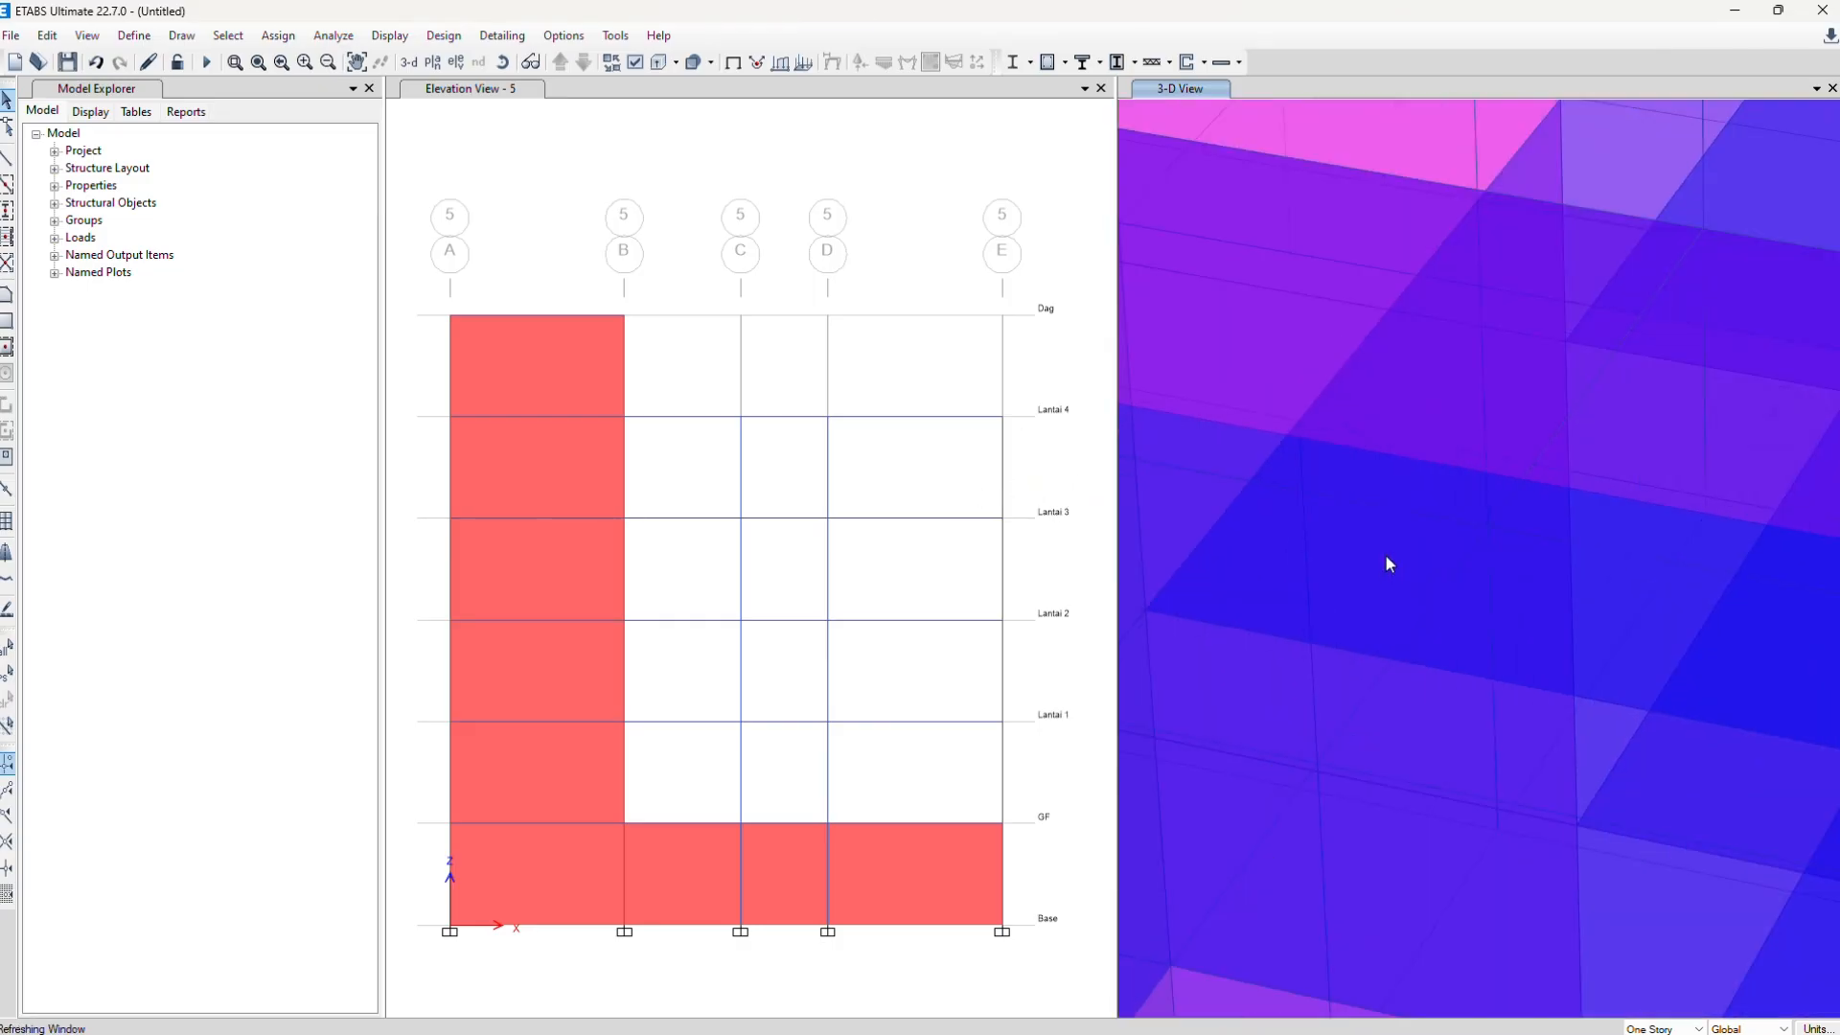
scroll(1384, 552, "down", 3)
scroll(1372, 537, "down", 2)
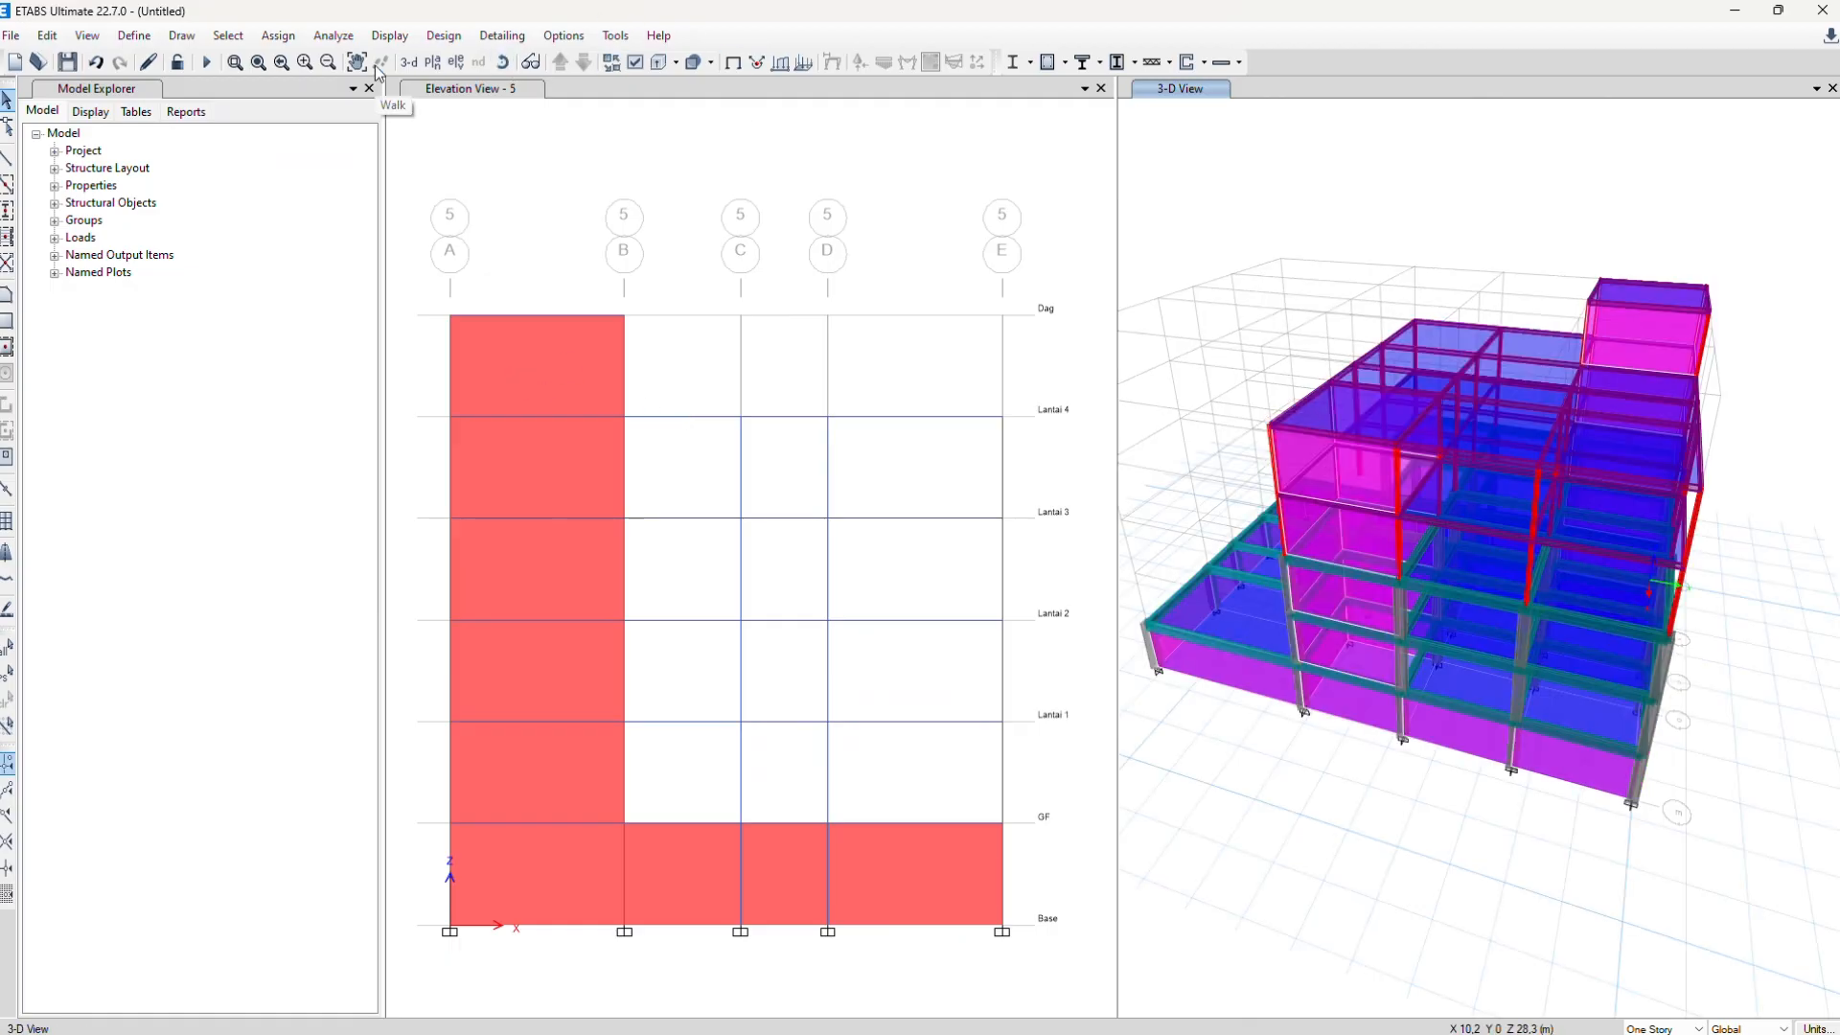
scroll(1252, 460, "up", 5)
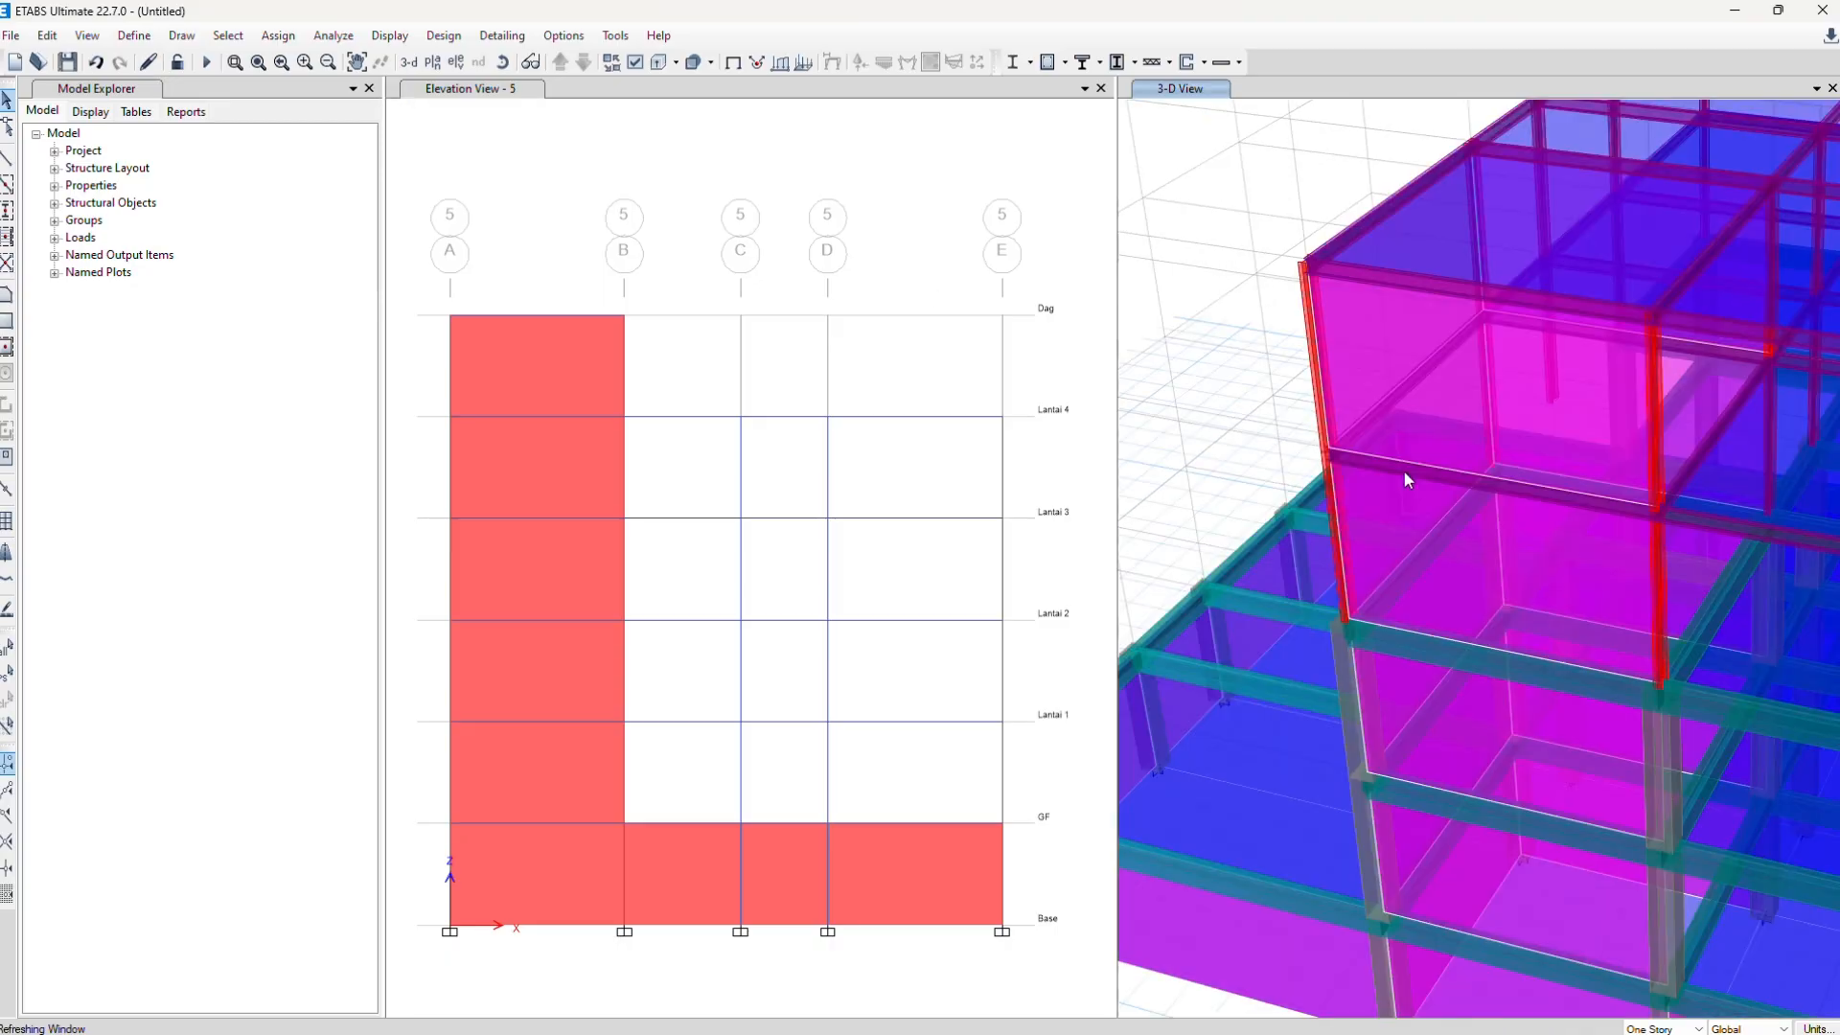
scroll(1269, 452, "up", 2)
scroll(1268, 451, "down", 2)
right_click(1267, 451)
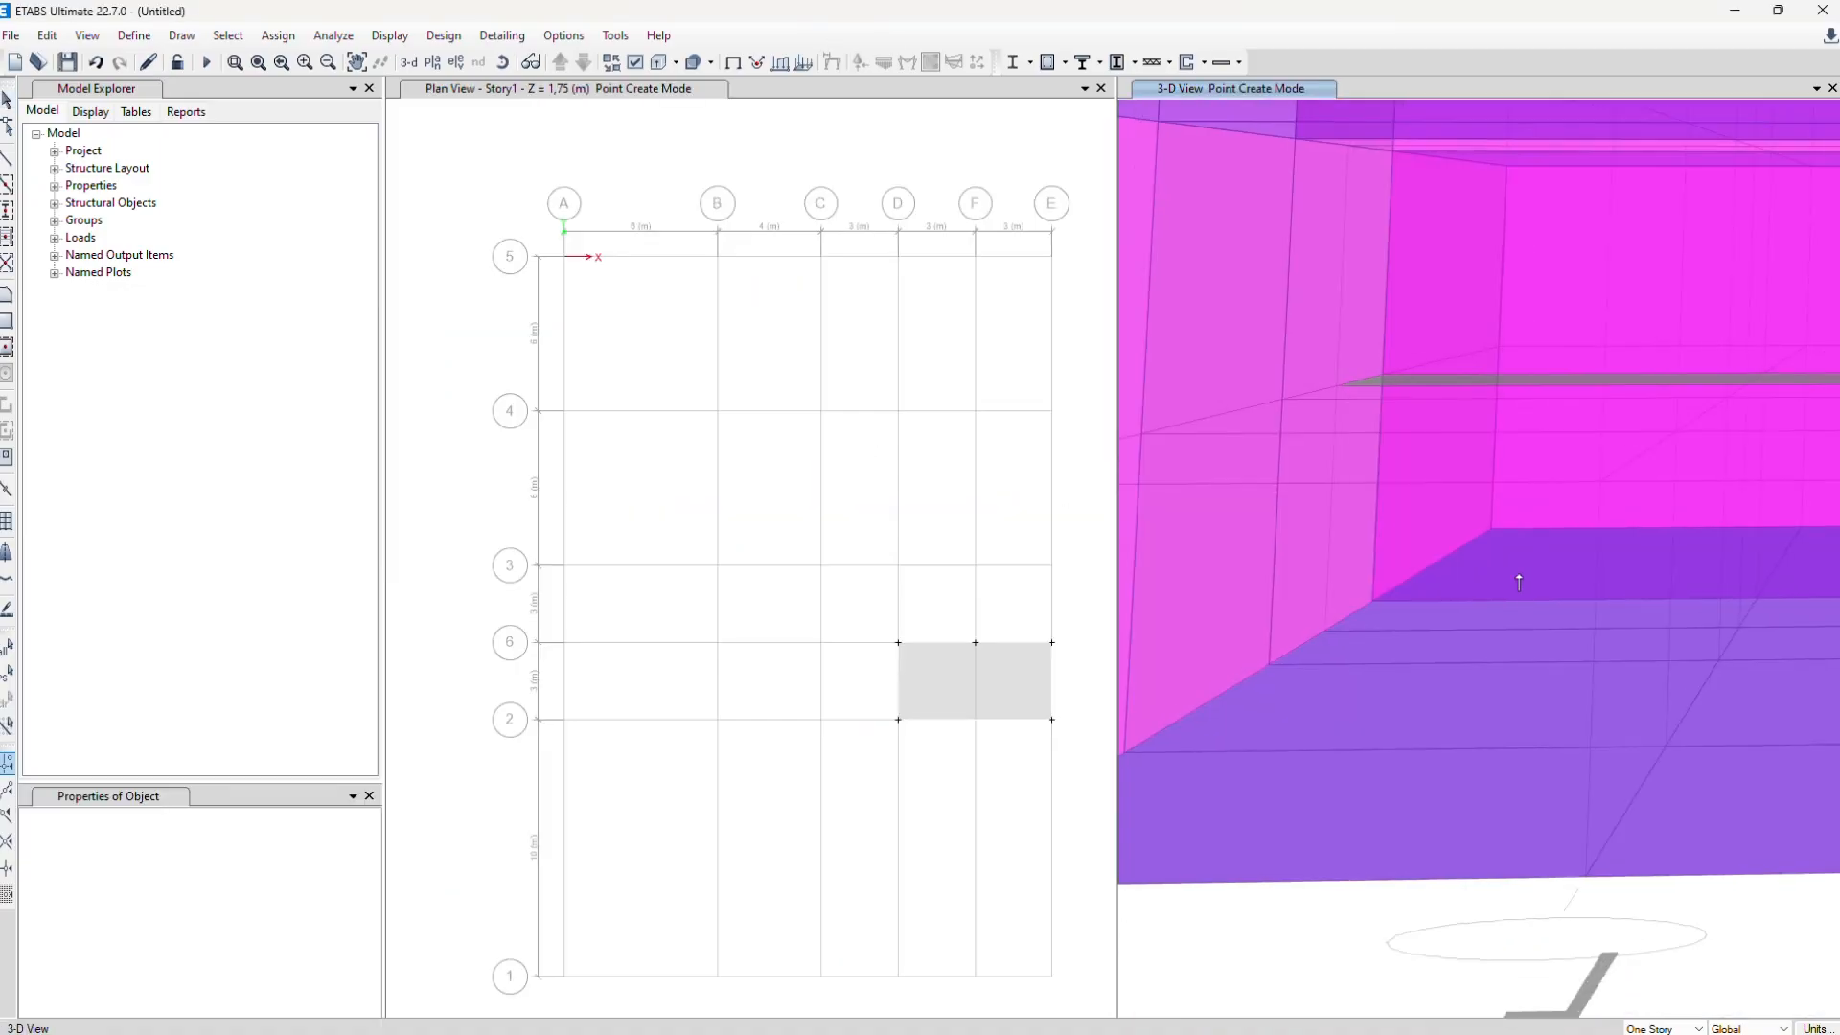
Turn off object fill, extruded frames and extruded shells in the 3-D view to show the model as a wireframe
scroll(1519, 583, "up", 3)
left_click(634, 62)
left_click(925, 386)
left_click(925, 405)
left_click(1009, 865)
left_click(925, 345)
left_click(1007, 865)
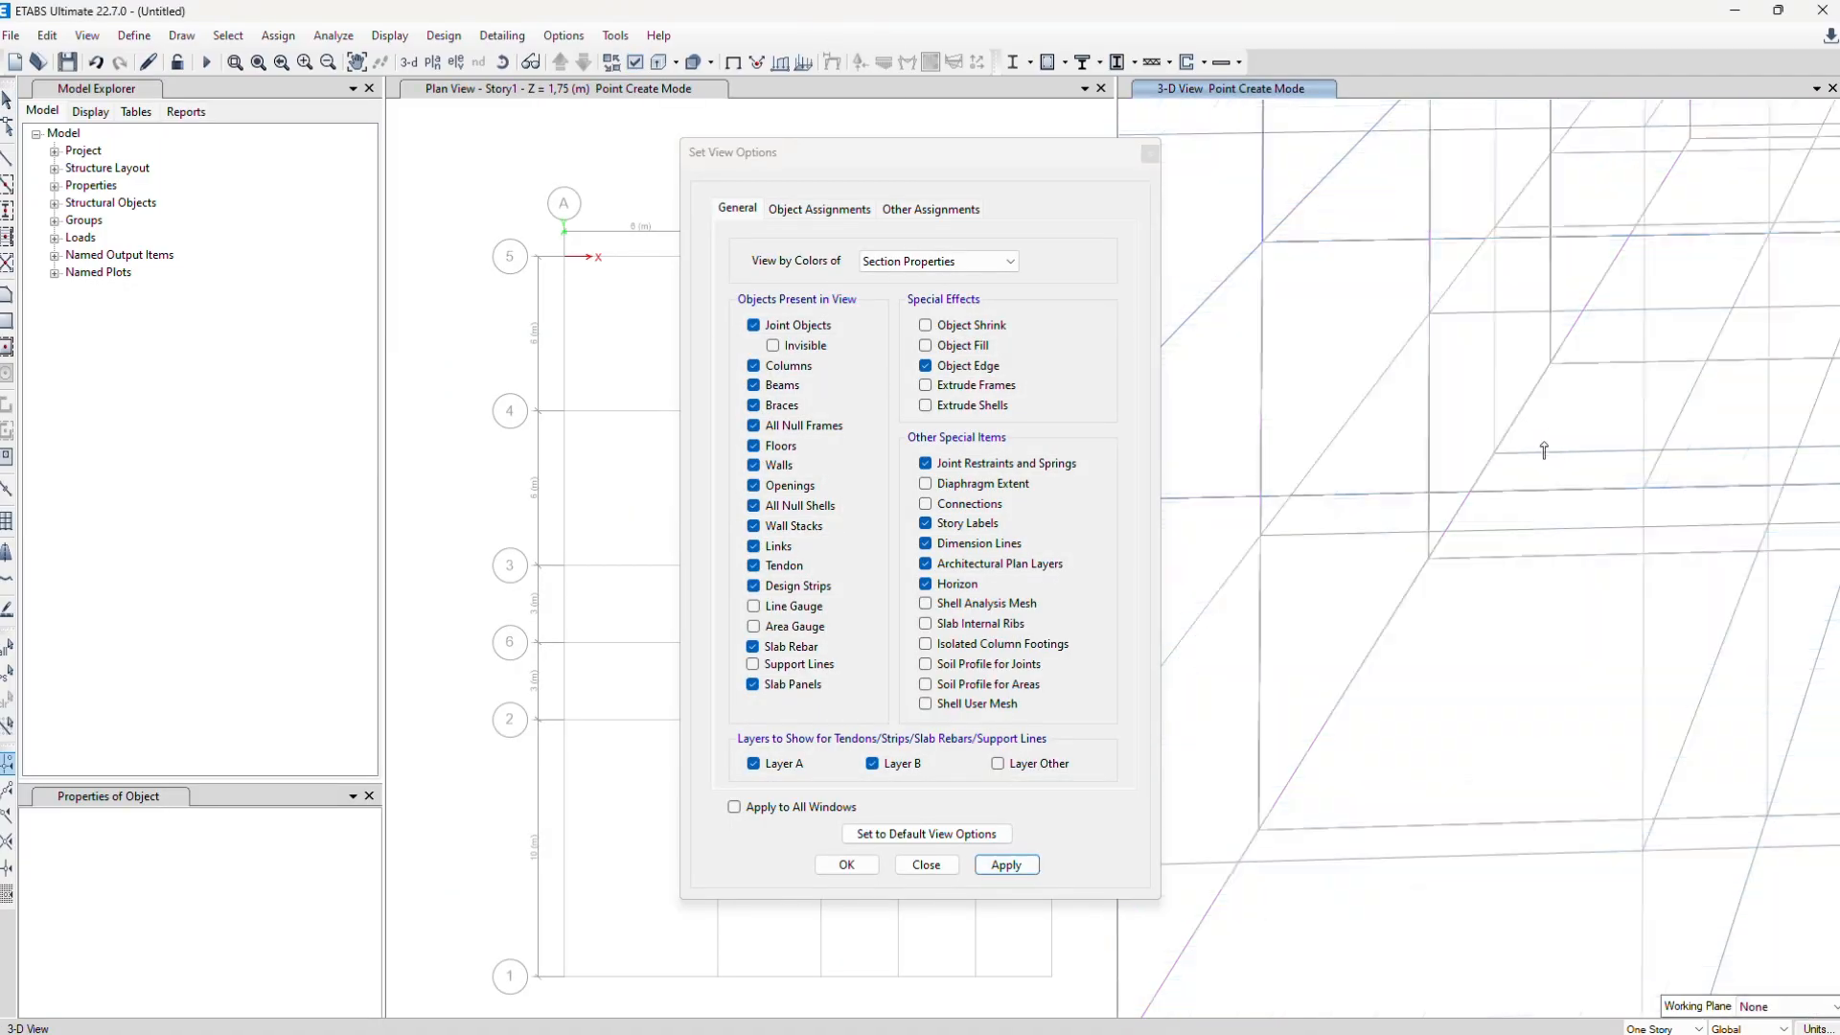
scroll(1544, 451, "down", 3)
left_click(1149, 155)
Draw a sloping Plat Tangga slab between grid points F-3 and E-3 at Base and the edge of the Story1 landing
left_click(6, 295)
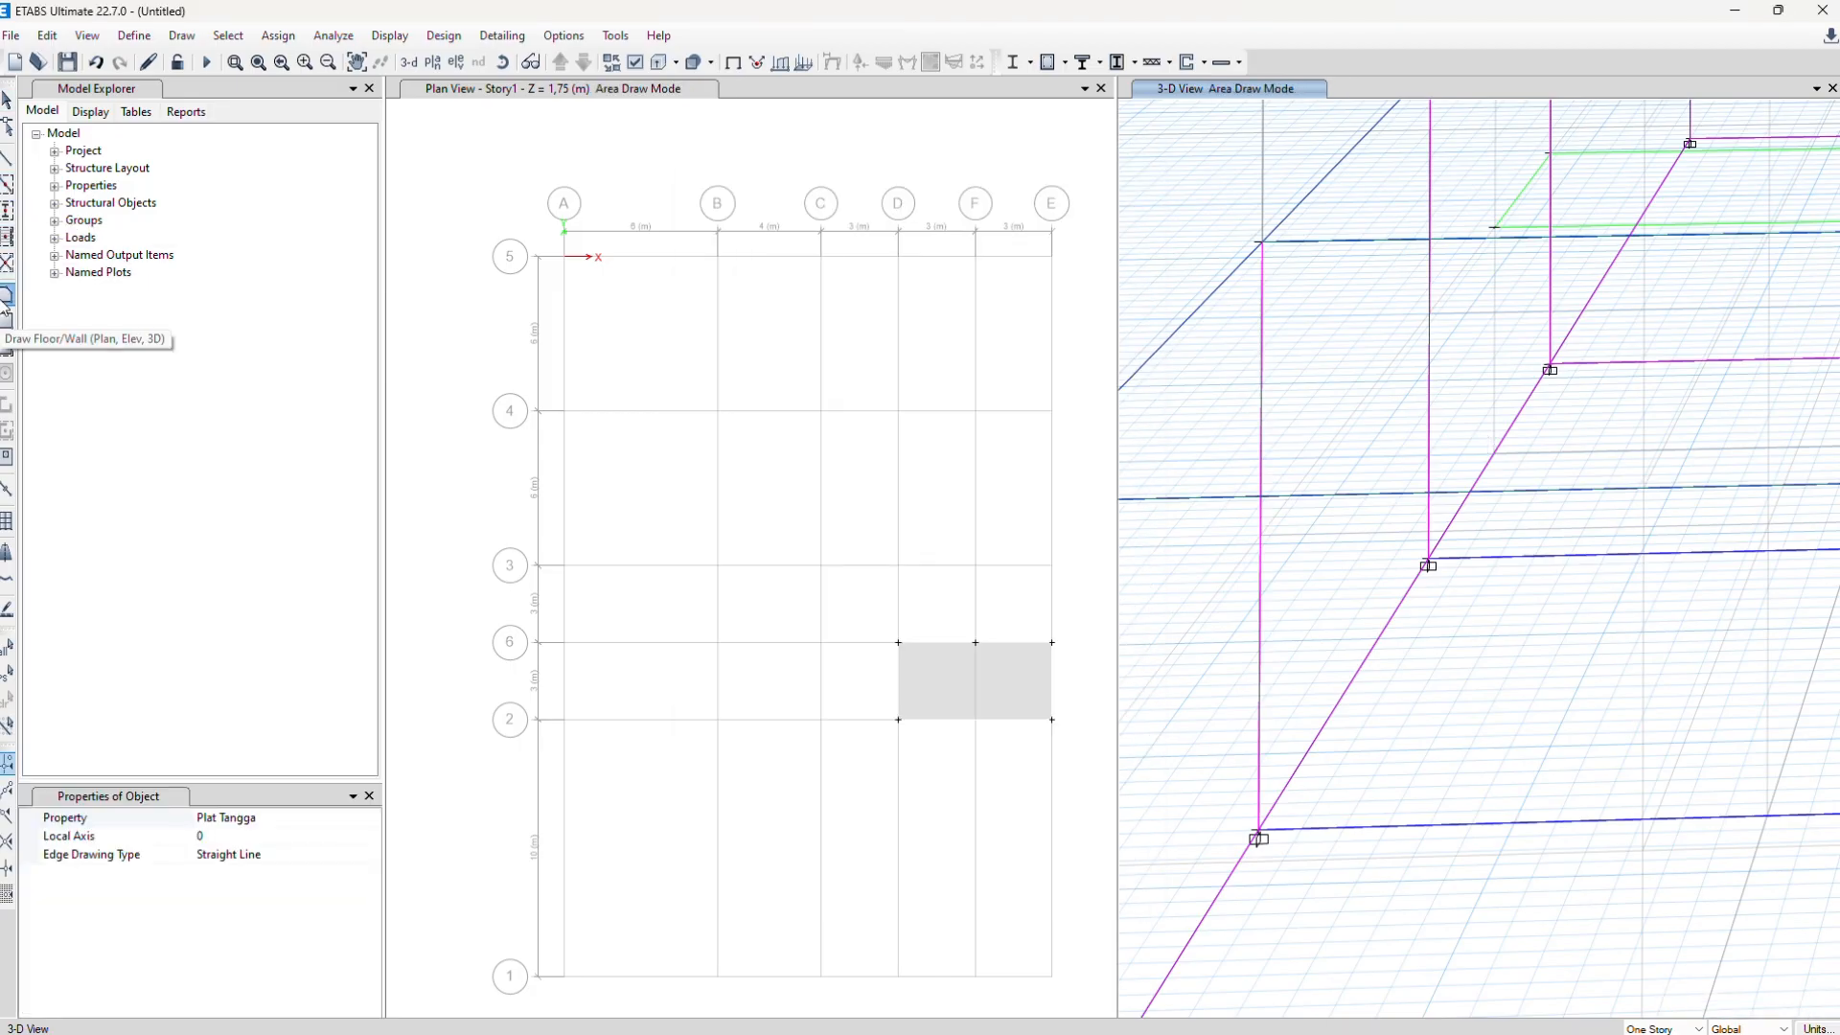
key("Escape")
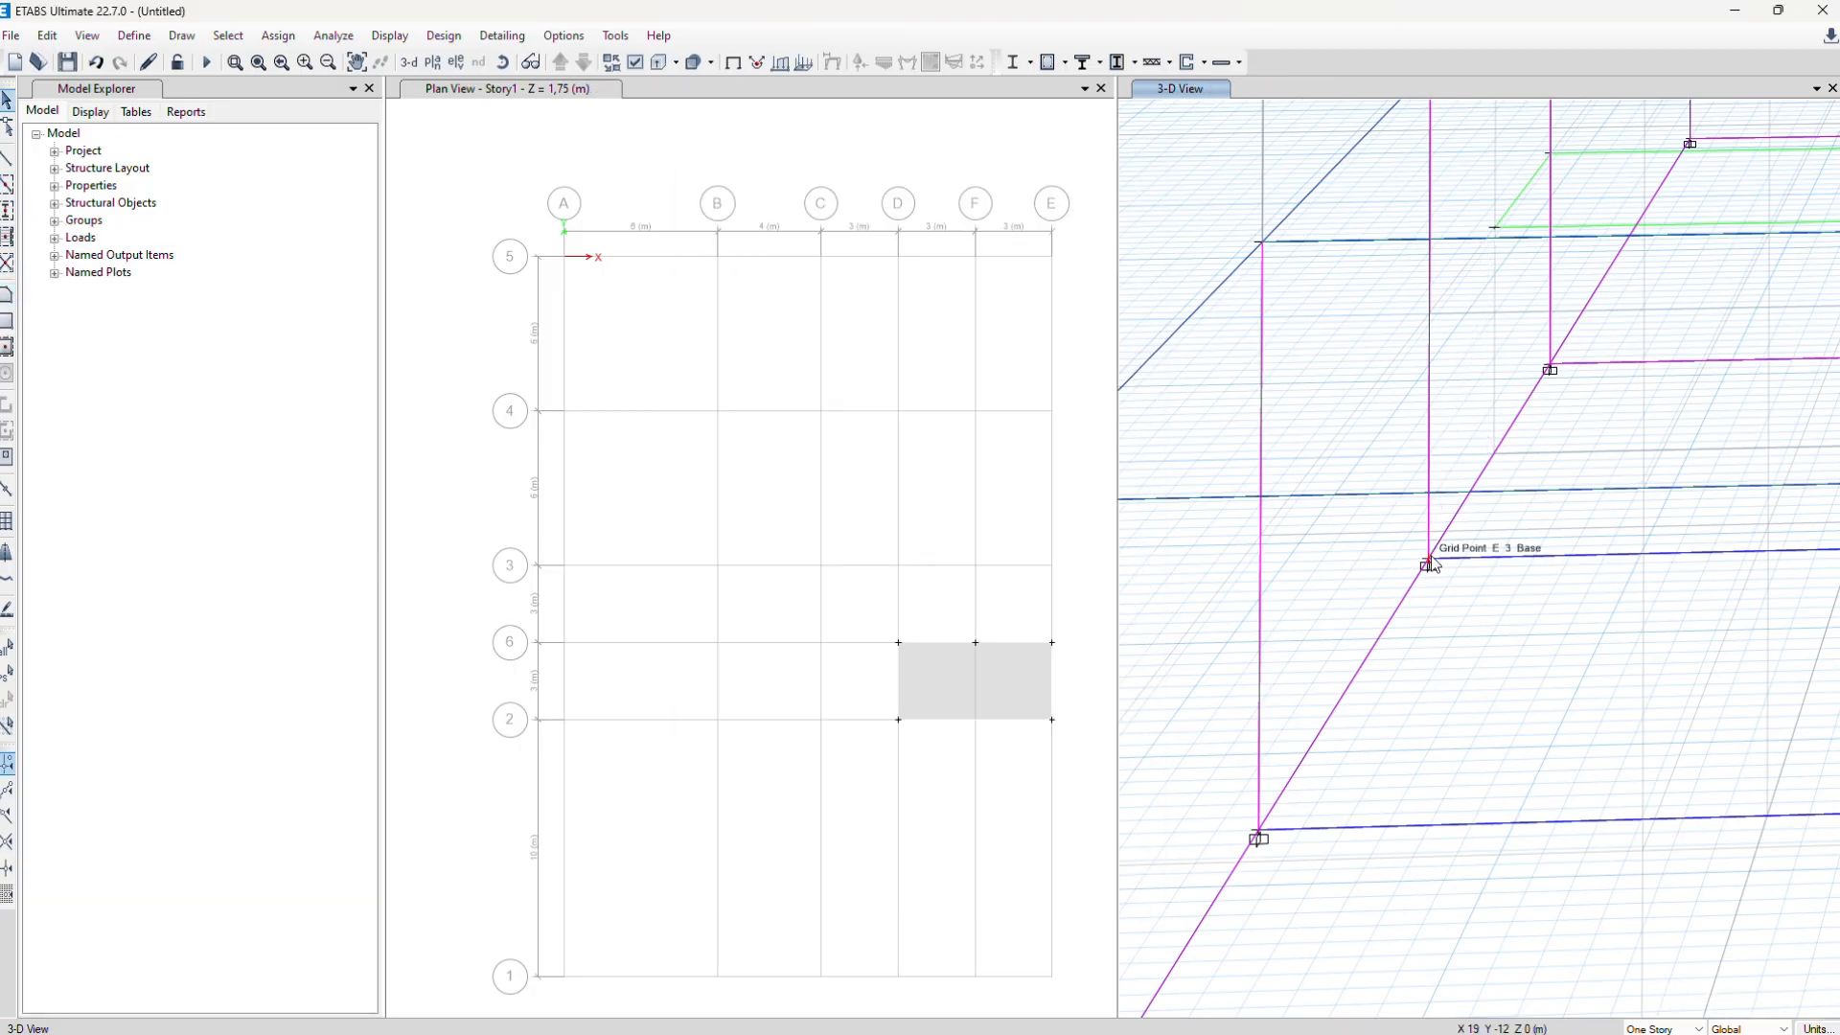
left_click(6, 294)
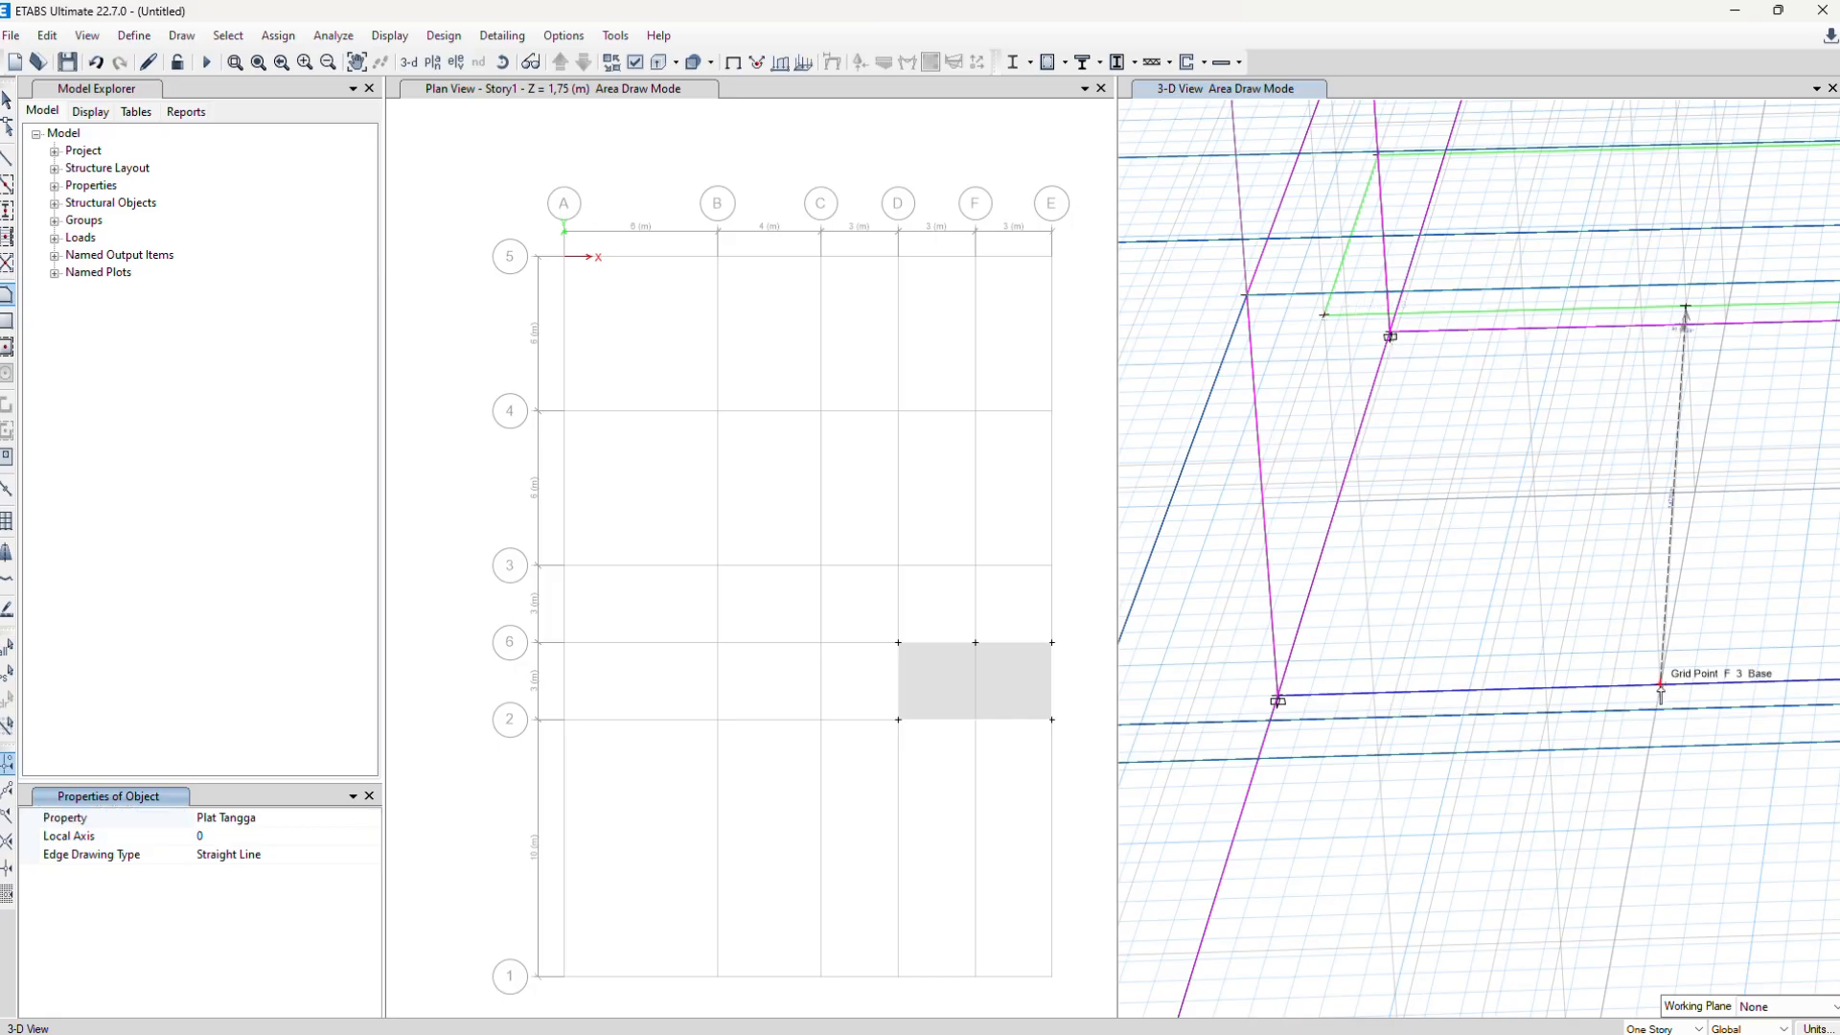
left_click(1661, 686)
left_click(1278, 697)
left_click(1325, 314)
key("Return")
mouse_move(1508, 308)
middle_mouse_down()
mouse_move(1382, 401)
mouse_move(1467, 508)
mouse_move(1485, 415)
middle_mouse_up()
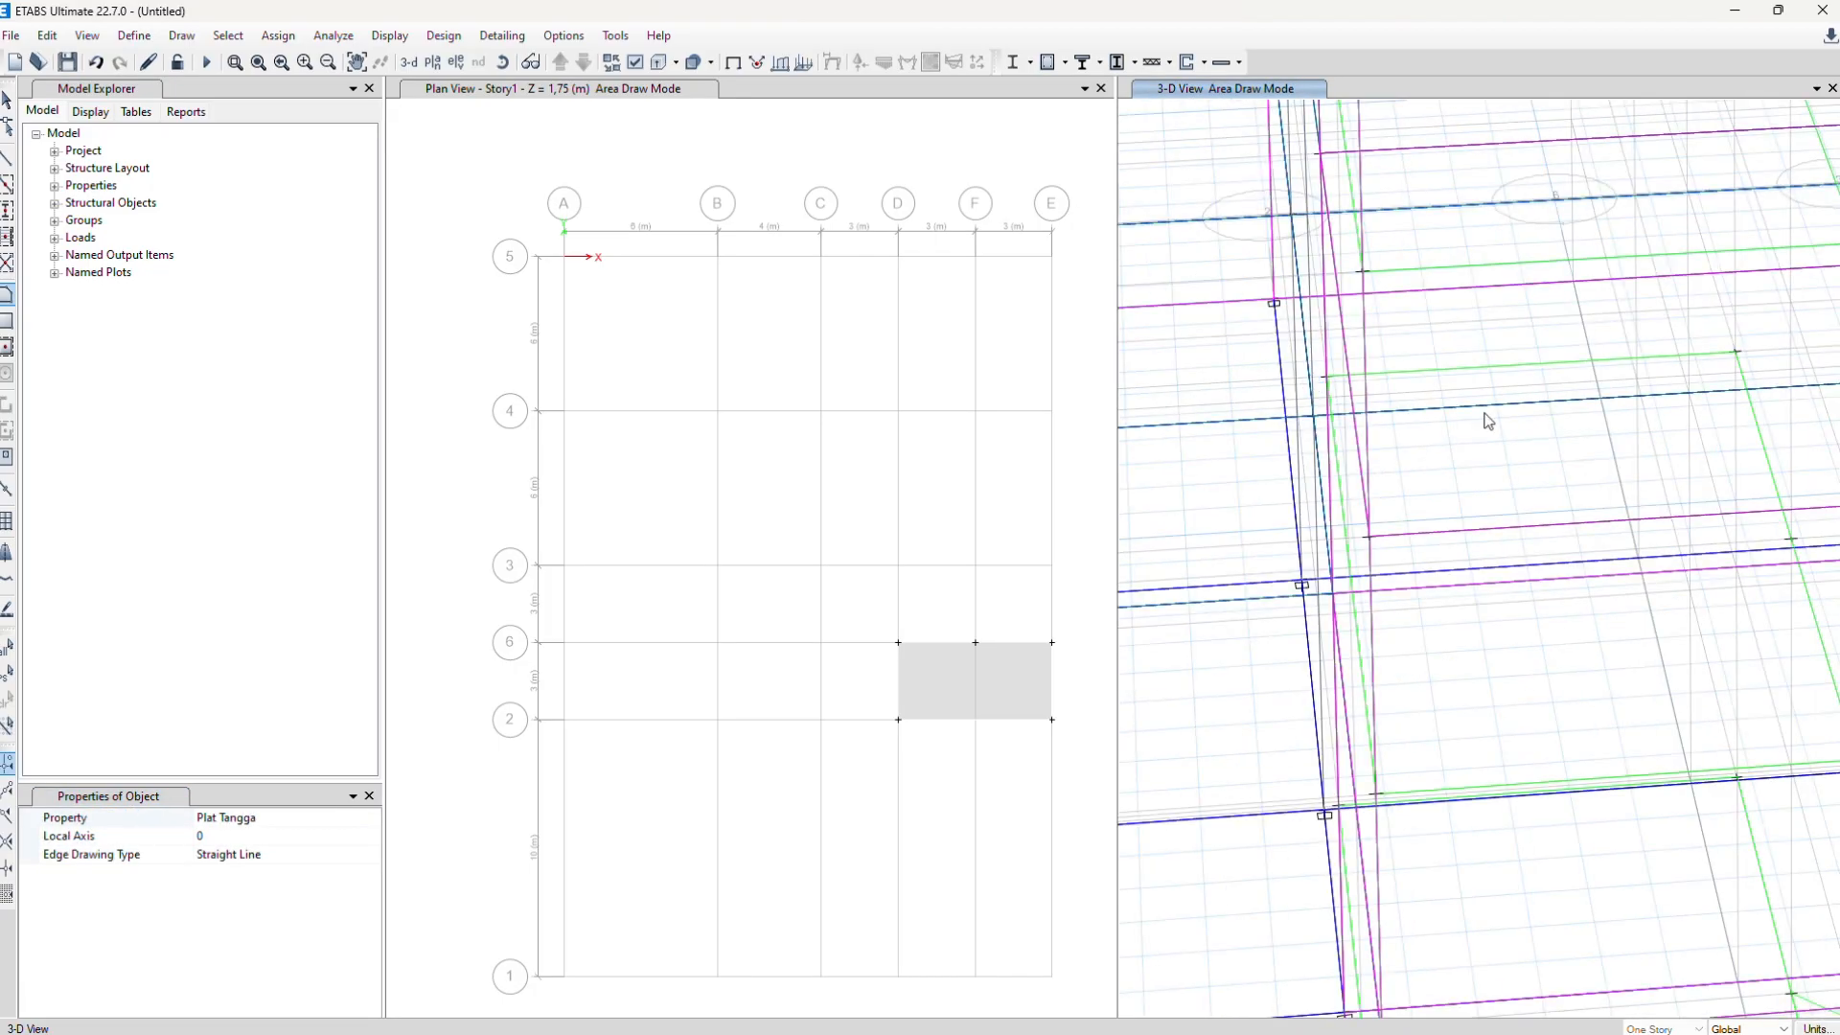
Draw further Plat Tangga stair slabs in the 3-D view, starting from the edge of the Story1 landing
left_click(693, 61)
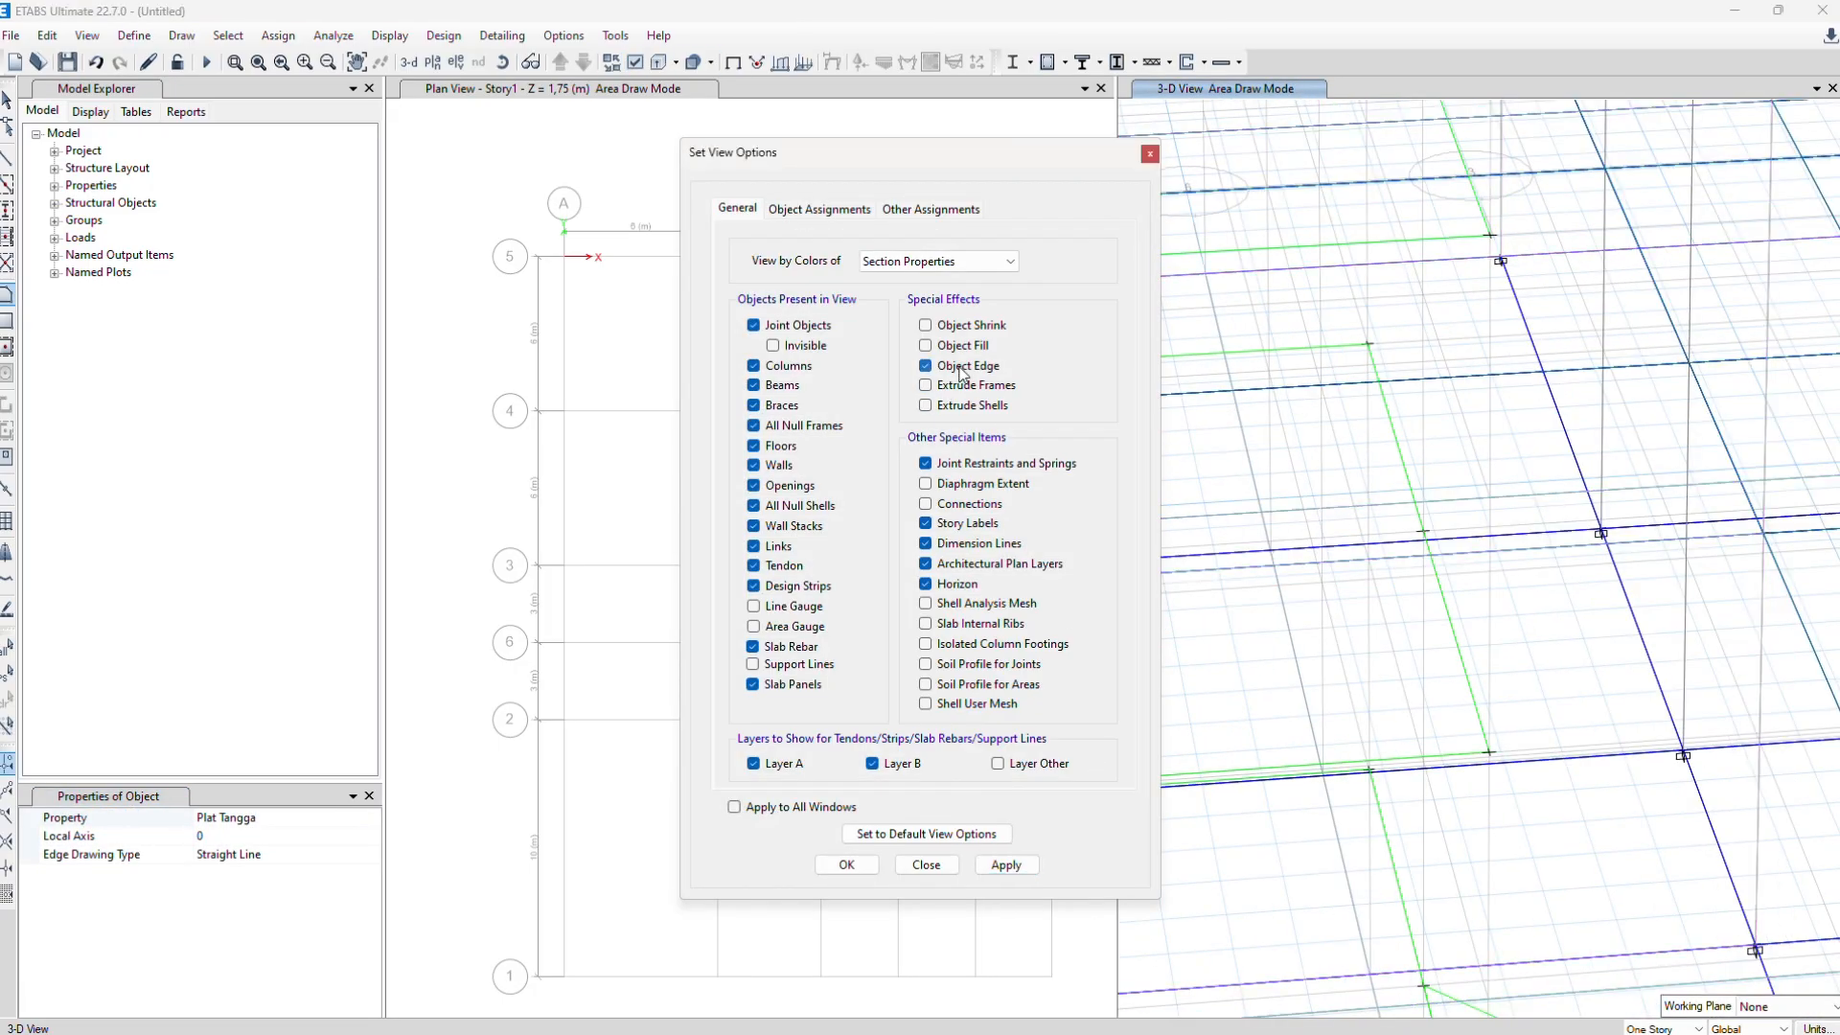
left_click(1006, 865)
middle_click_drag(1401, 346, 1306, 670, "shift")
scroll(1491, 702, "up", 3)
left_click(1387, 692)
scroll(1518, 629, "up", 5)
scroll(1307, 670, "down", 5)
scroll(1237, 714, "up", 4)
left_click(1225, 688)
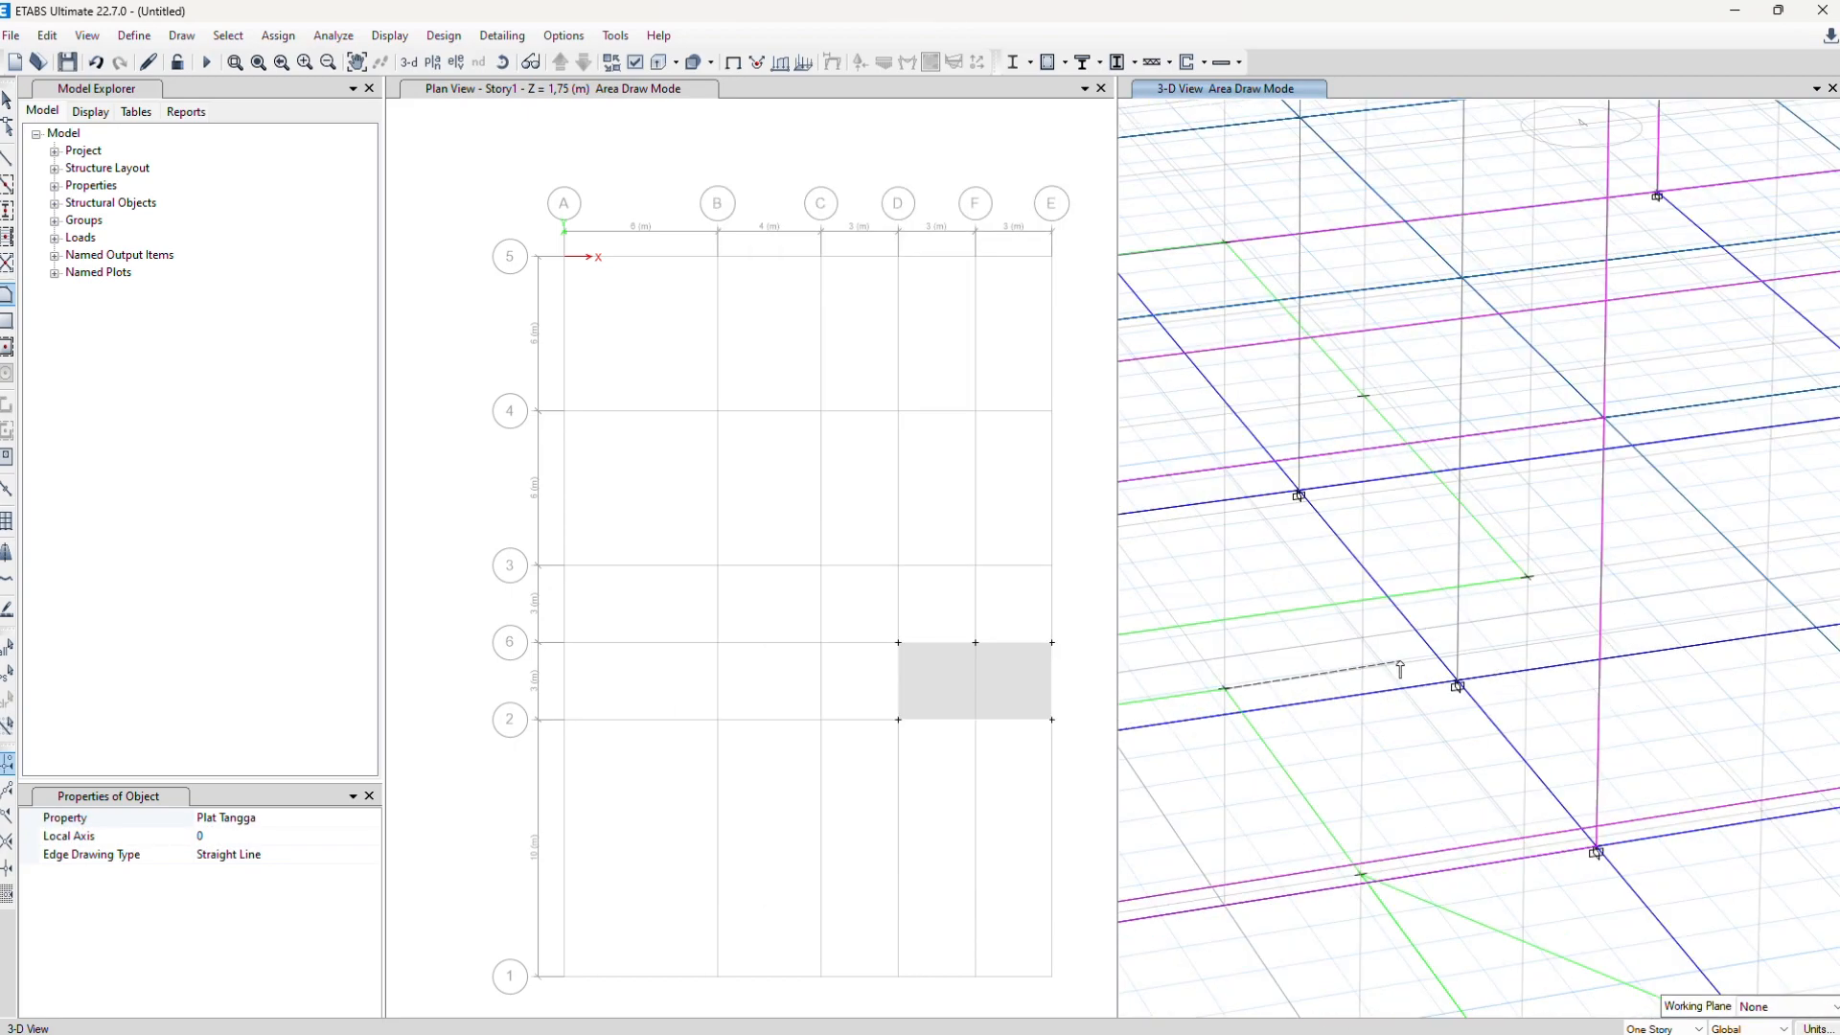
scroll(1390, 680, "down", 5)
scroll(1375, 697, "up", 8)
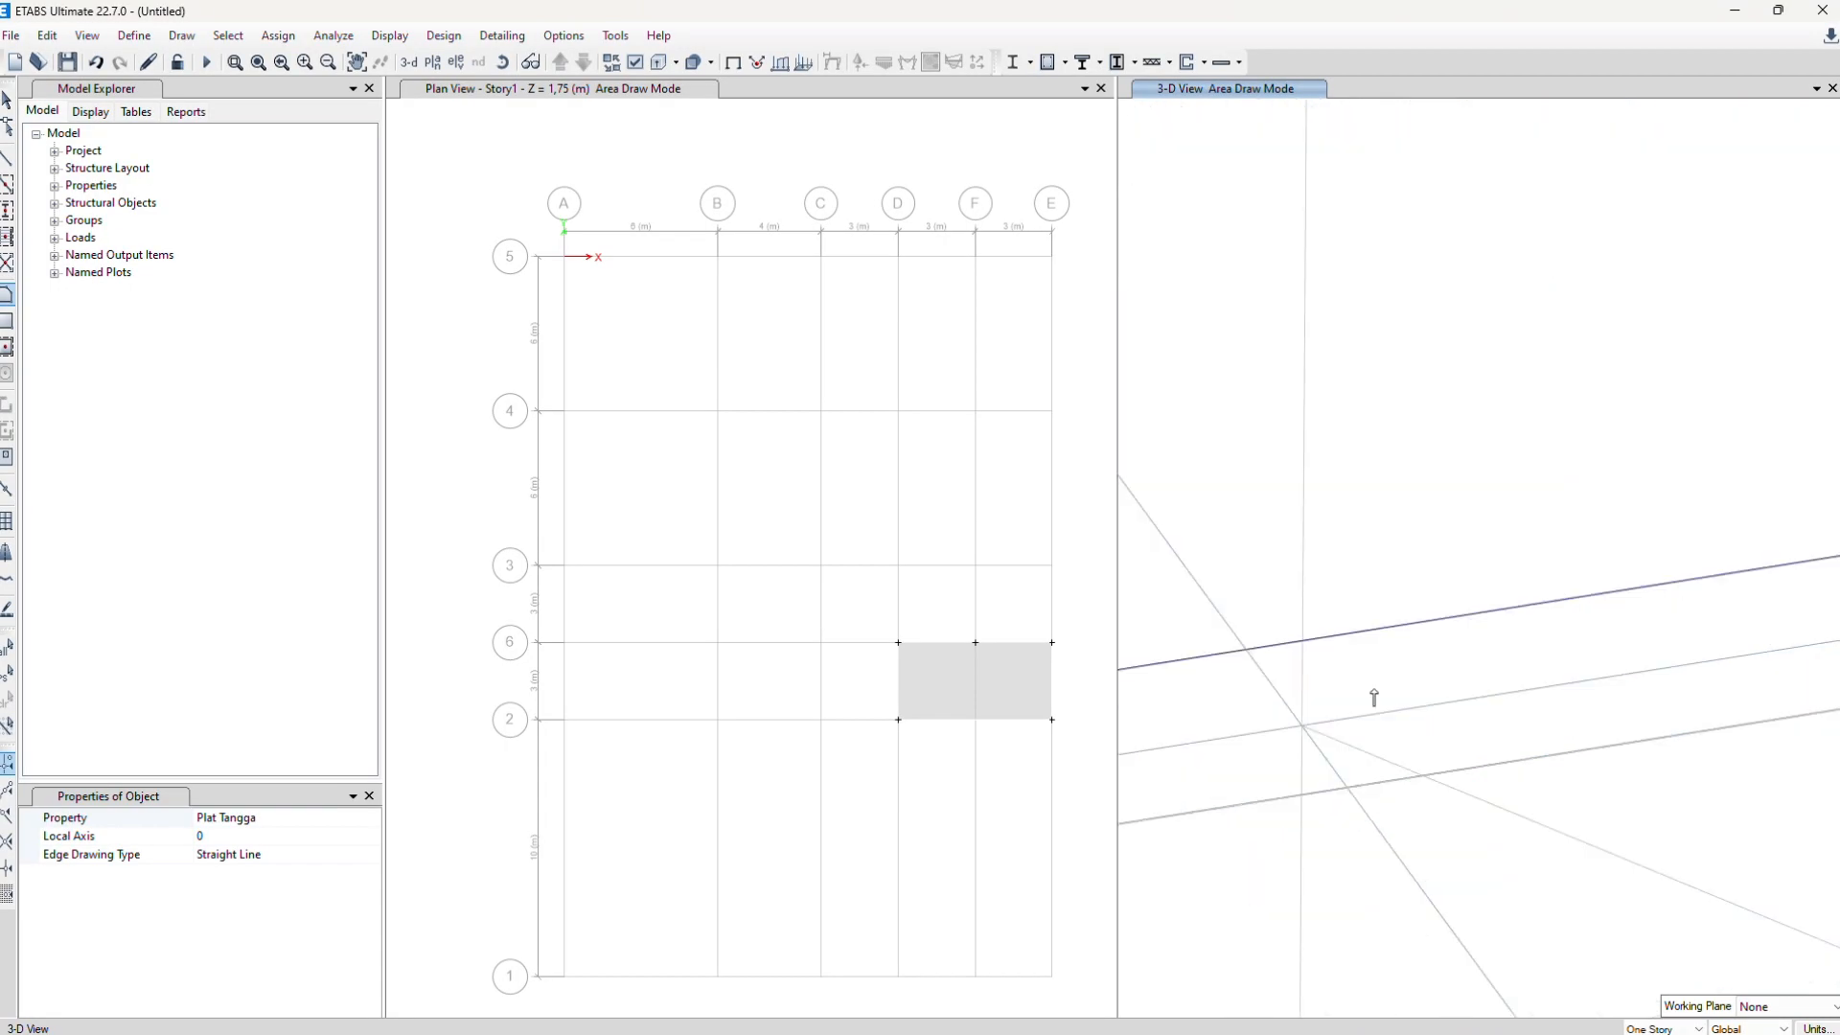
scroll(1375, 697, "down", 5)
Turn object fill and extruded frames and shells back on in the 3-D view, and leave the drawing mode
left_click(635, 61)
left_click(1003, 866)
left_click(846, 864)
key("Escape")
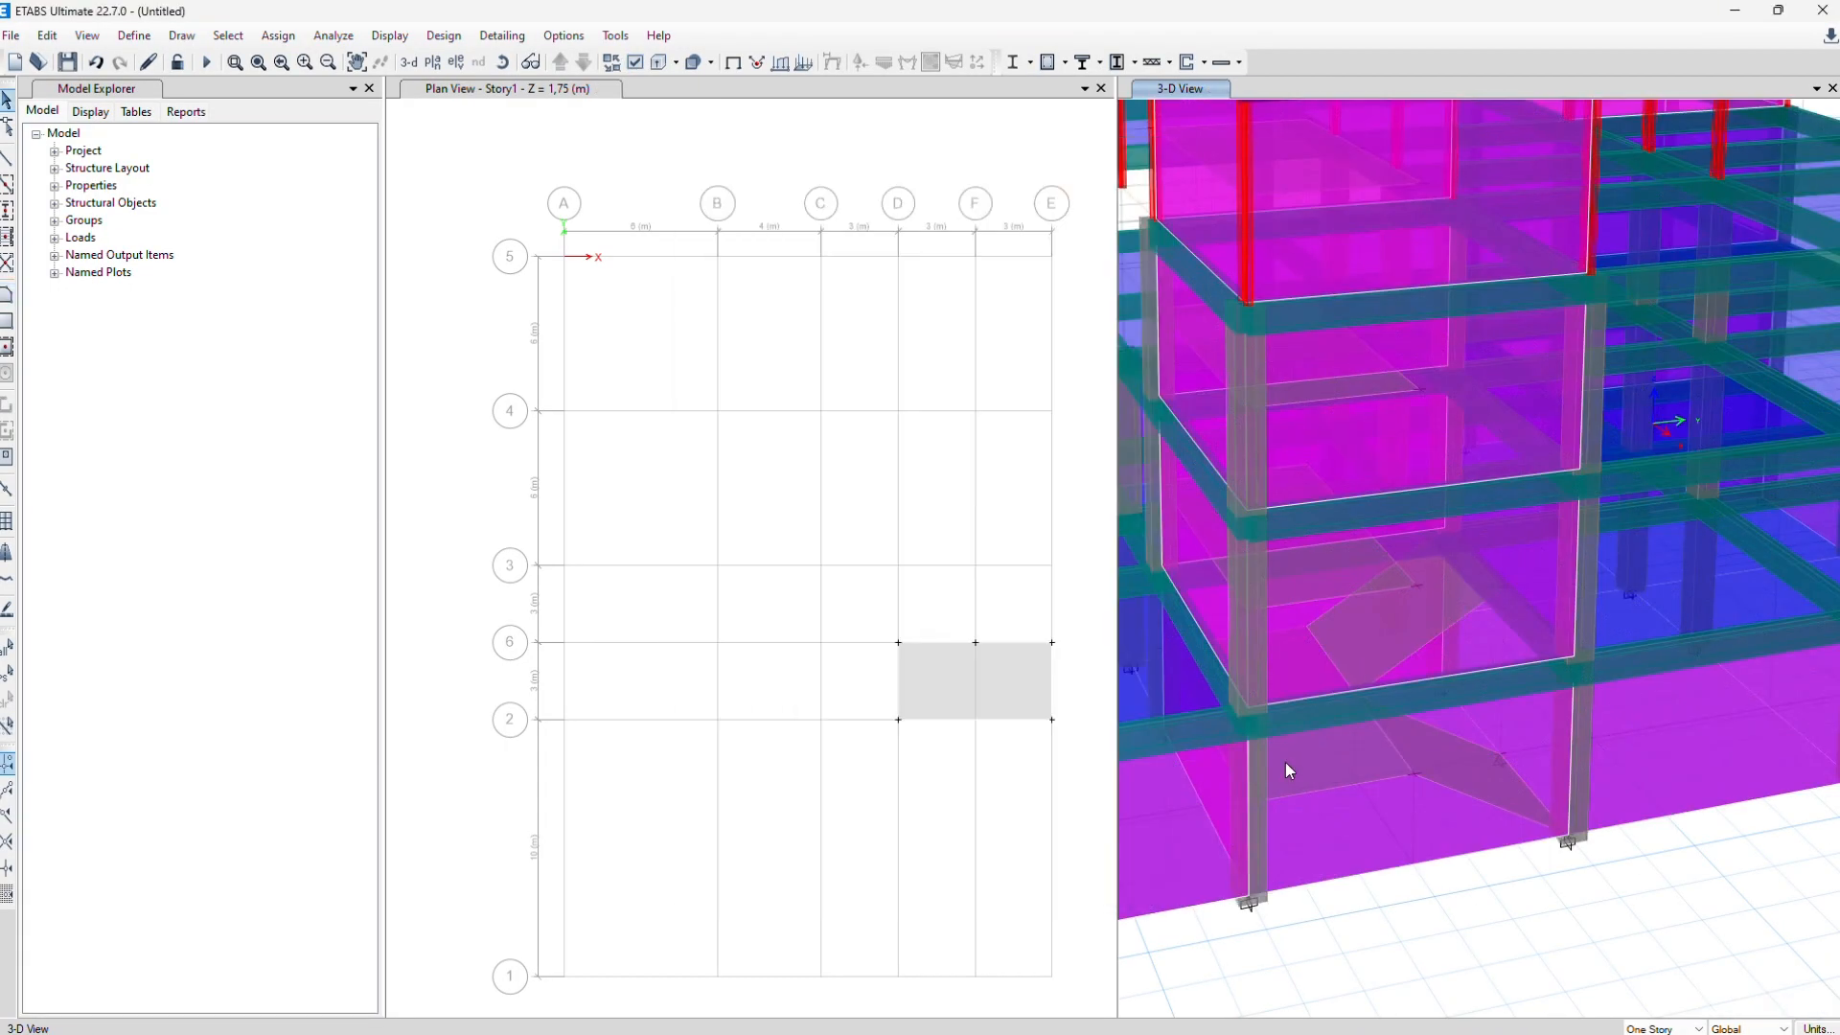
Select the stair flight shells and replicate them to Story3, Story4, Story5 and Story6
middle_click_drag(1286, 762, 1315, 675, "shift")
left_click(47, 35)
mouse_move(133, 228)
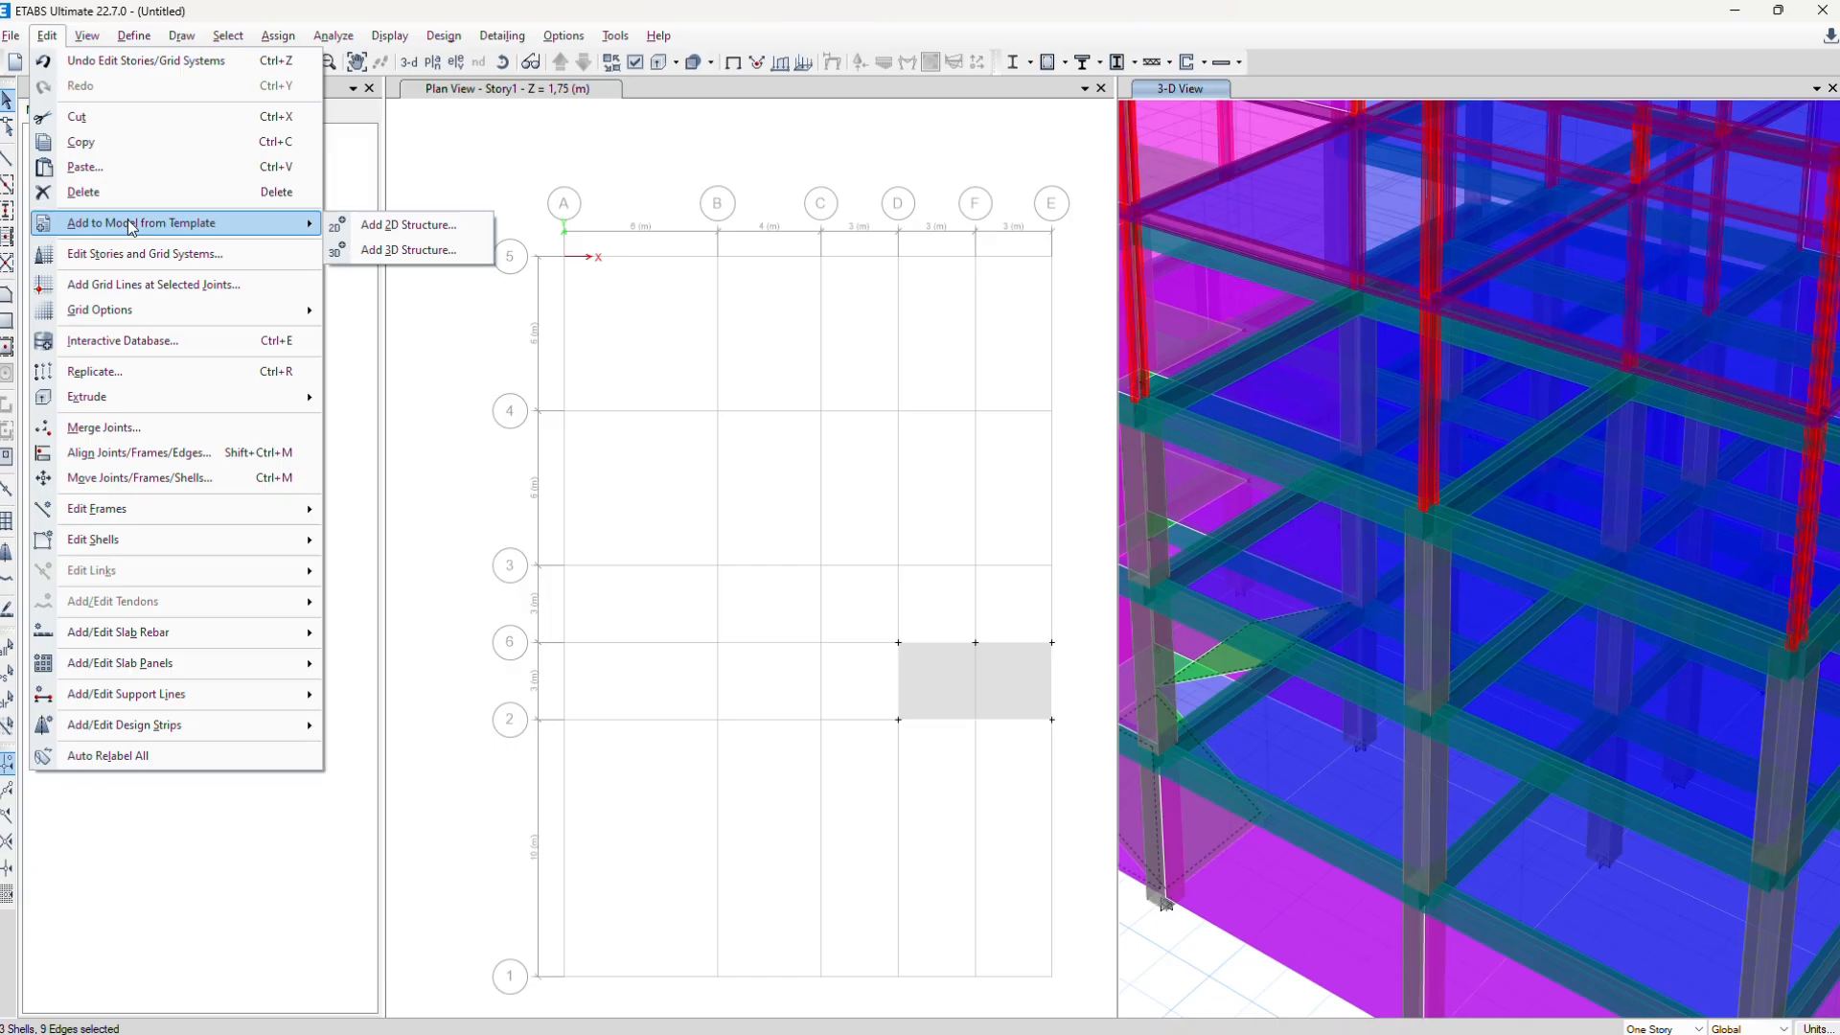
left_click(96, 372)
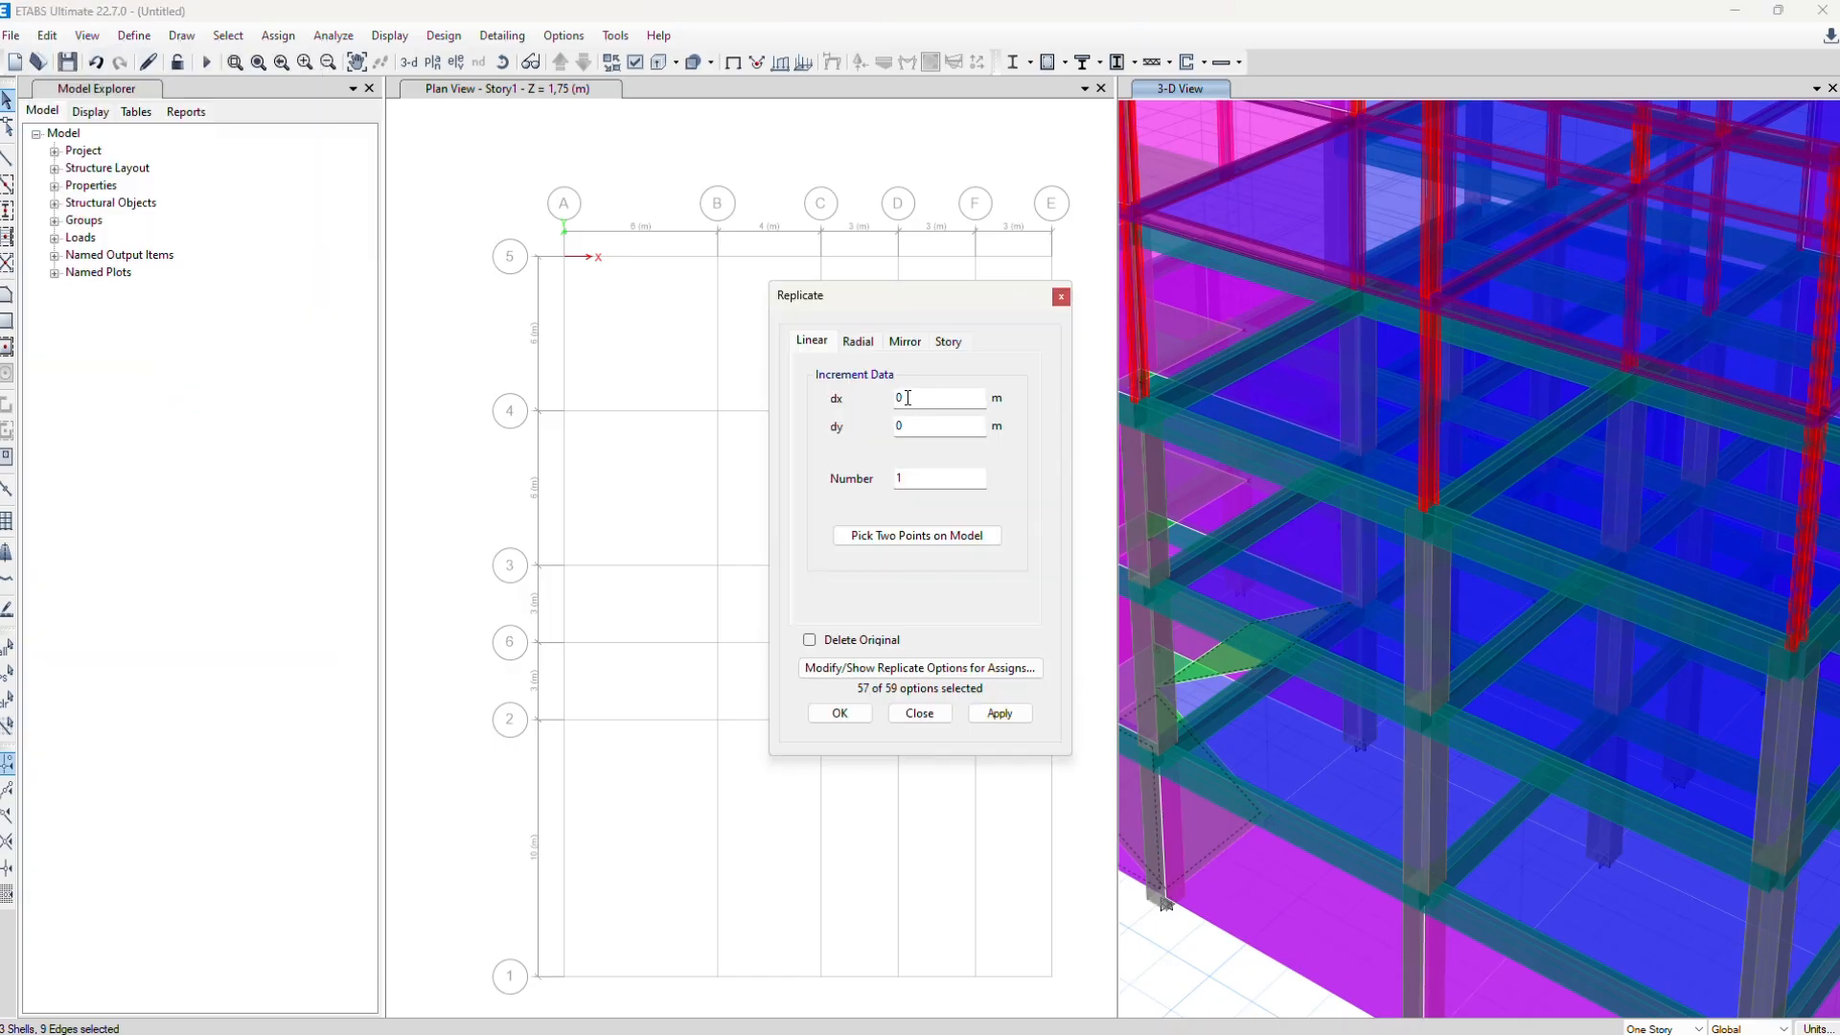
left_click(944, 345)
left_click(859, 504)
left_click(861, 473, "ctrl")
left_click(861, 445, "ctrl")
left_click(861, 415, "ctrl")
left_click(1001, 714)
Reduce the replication targets to Story3, Story4 and Story5, and apply the stair replication again
scroll(1399, 589, "down", 5)
left_click(869, 416, "ctrl")
left_click(868, 445, "ctrl")
left_click(869, 444, "ctrl")
left_click(998, 715)
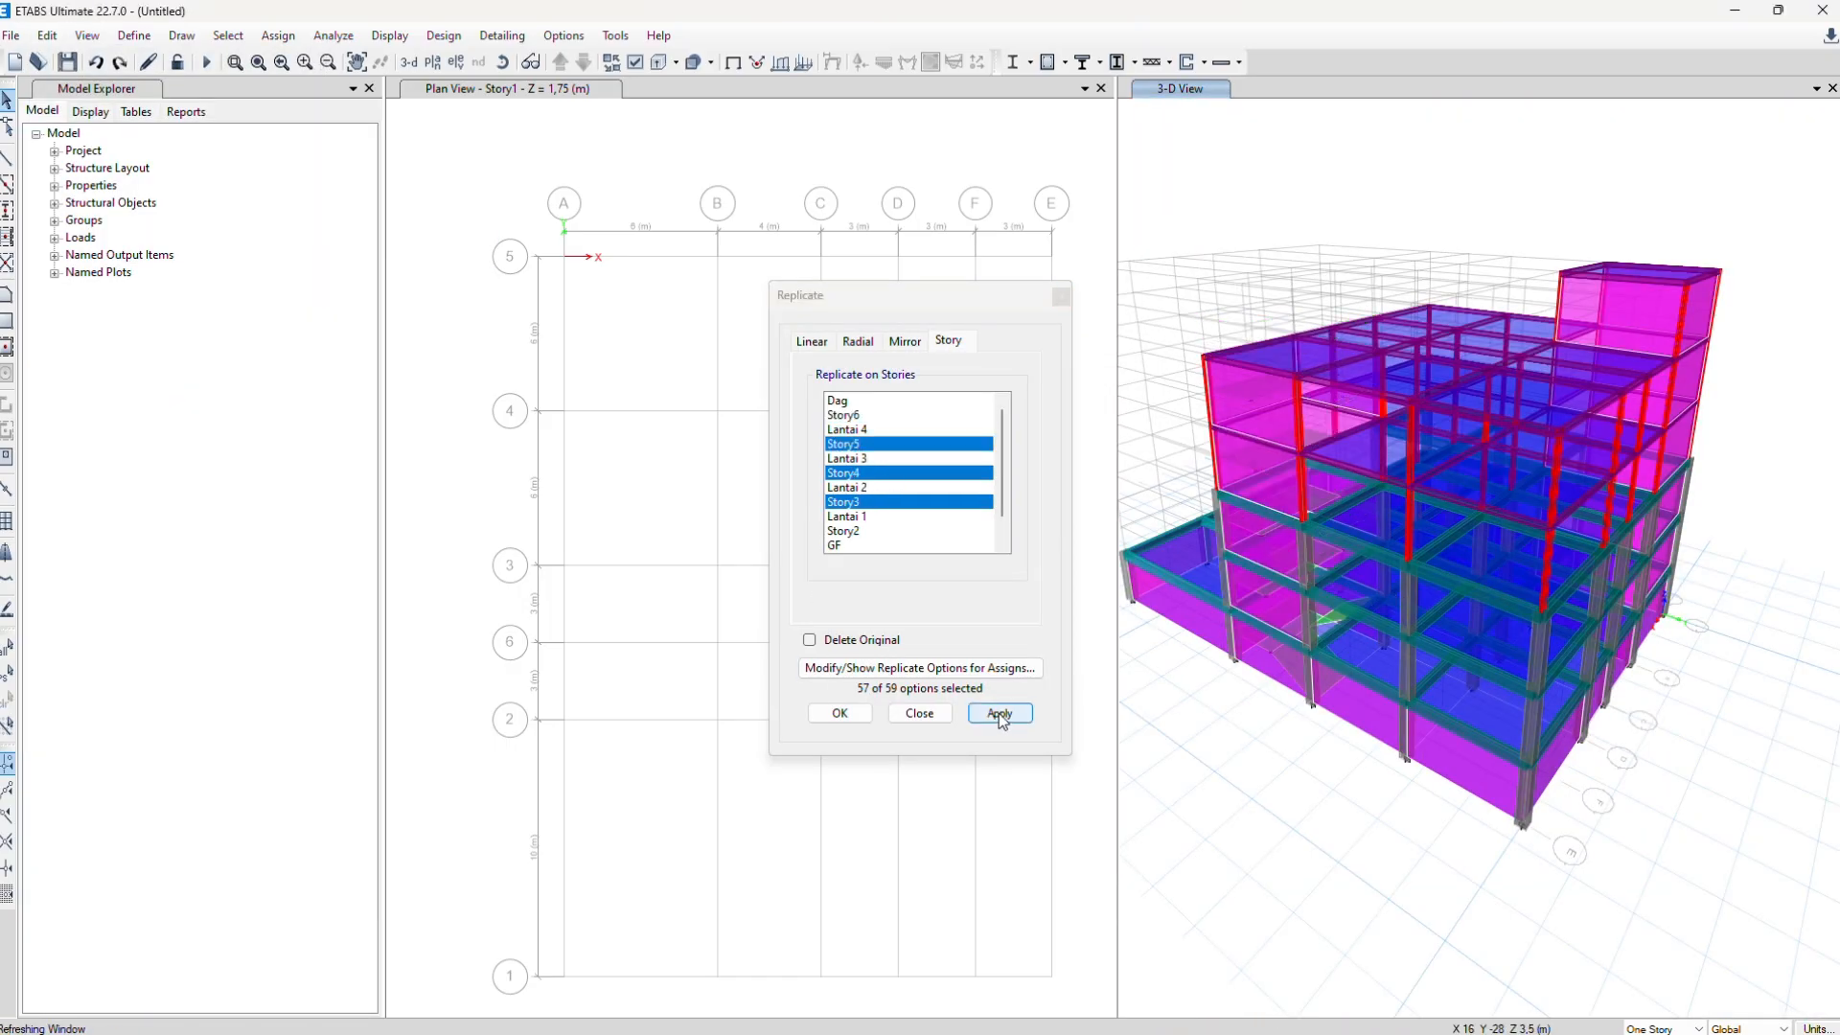
Replicate the selected stair flight to Story5 only, then undo the replication
scroll(1344, 612, "up", 5)
middle_click_drag(1394, 627, 1331, 662, "shift")
left_click(867, 445)
left_click(1000, 715)
middle_click_drag(1358, 541, 1416, 661)
key("ctrl+z")
Replicate the selected stair flight to Story3, Story4 and Story5
left_click(859, 518)
left_click(860, 503)
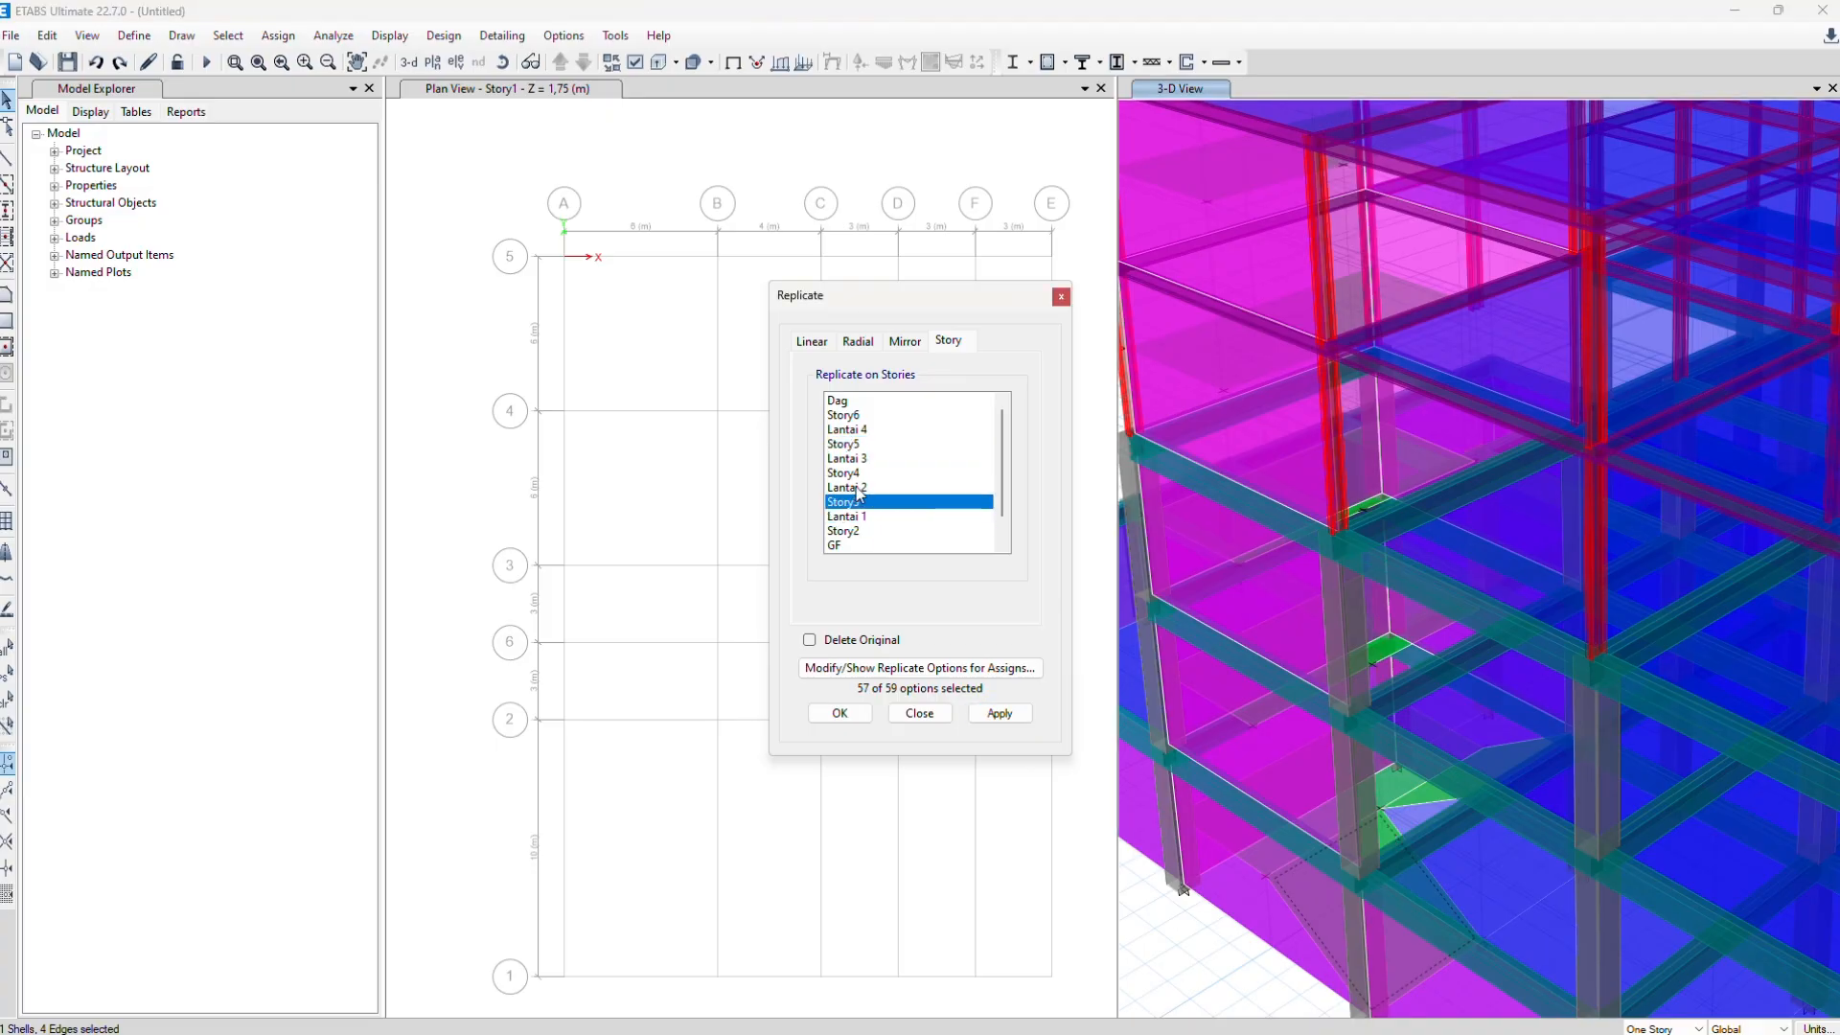
left_click(859, 488)
left_click(859, 472)
left_click(860, 517)
left_click(860, 503)
left_click(863, 516)
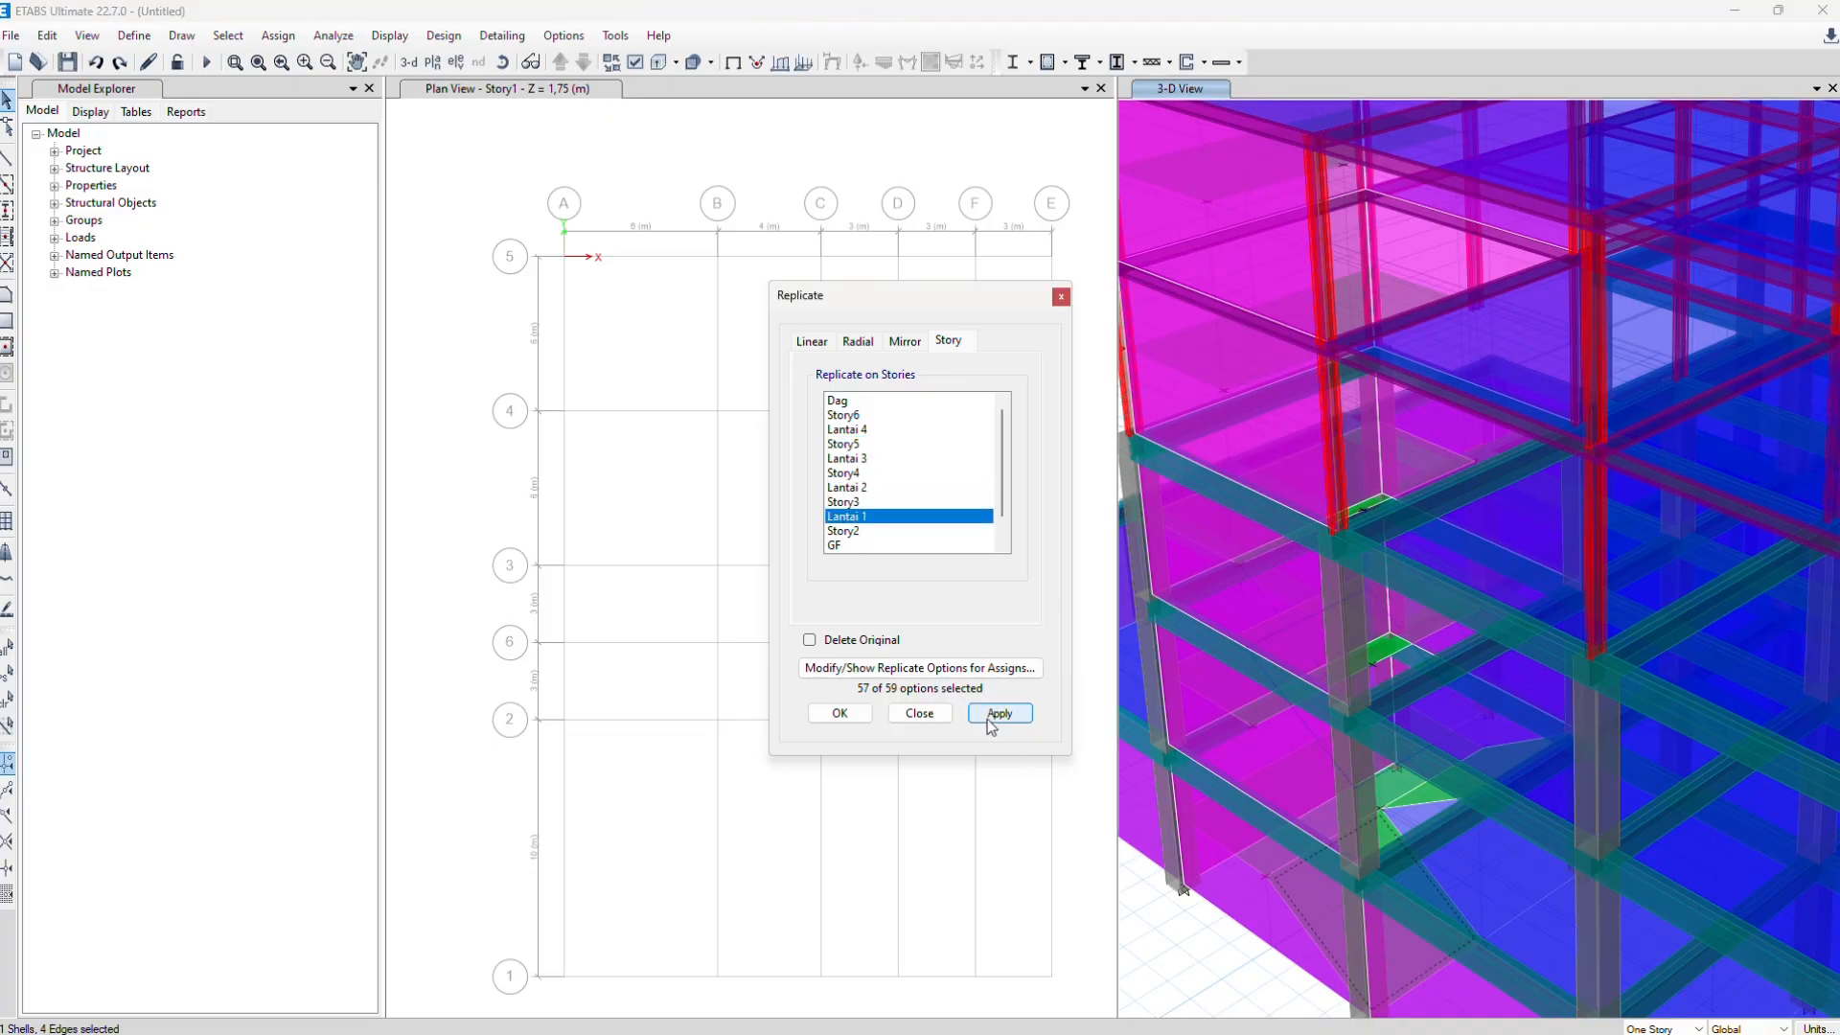
left_click(866, 502)
left_click(860, 473, "ctrl")
left_click(860, 445, "ctrl")
left_click(999, 714)
Replicate the selected stair flight to Lantai 1, Lantai 2, Lantai 3 and Lantai 4, and finish the replication
left_click(886, 516)
left_click(882, 488, "ctrl")
left_click(880, 459, "ctrl")
left_click(880, 430, "ctrl")
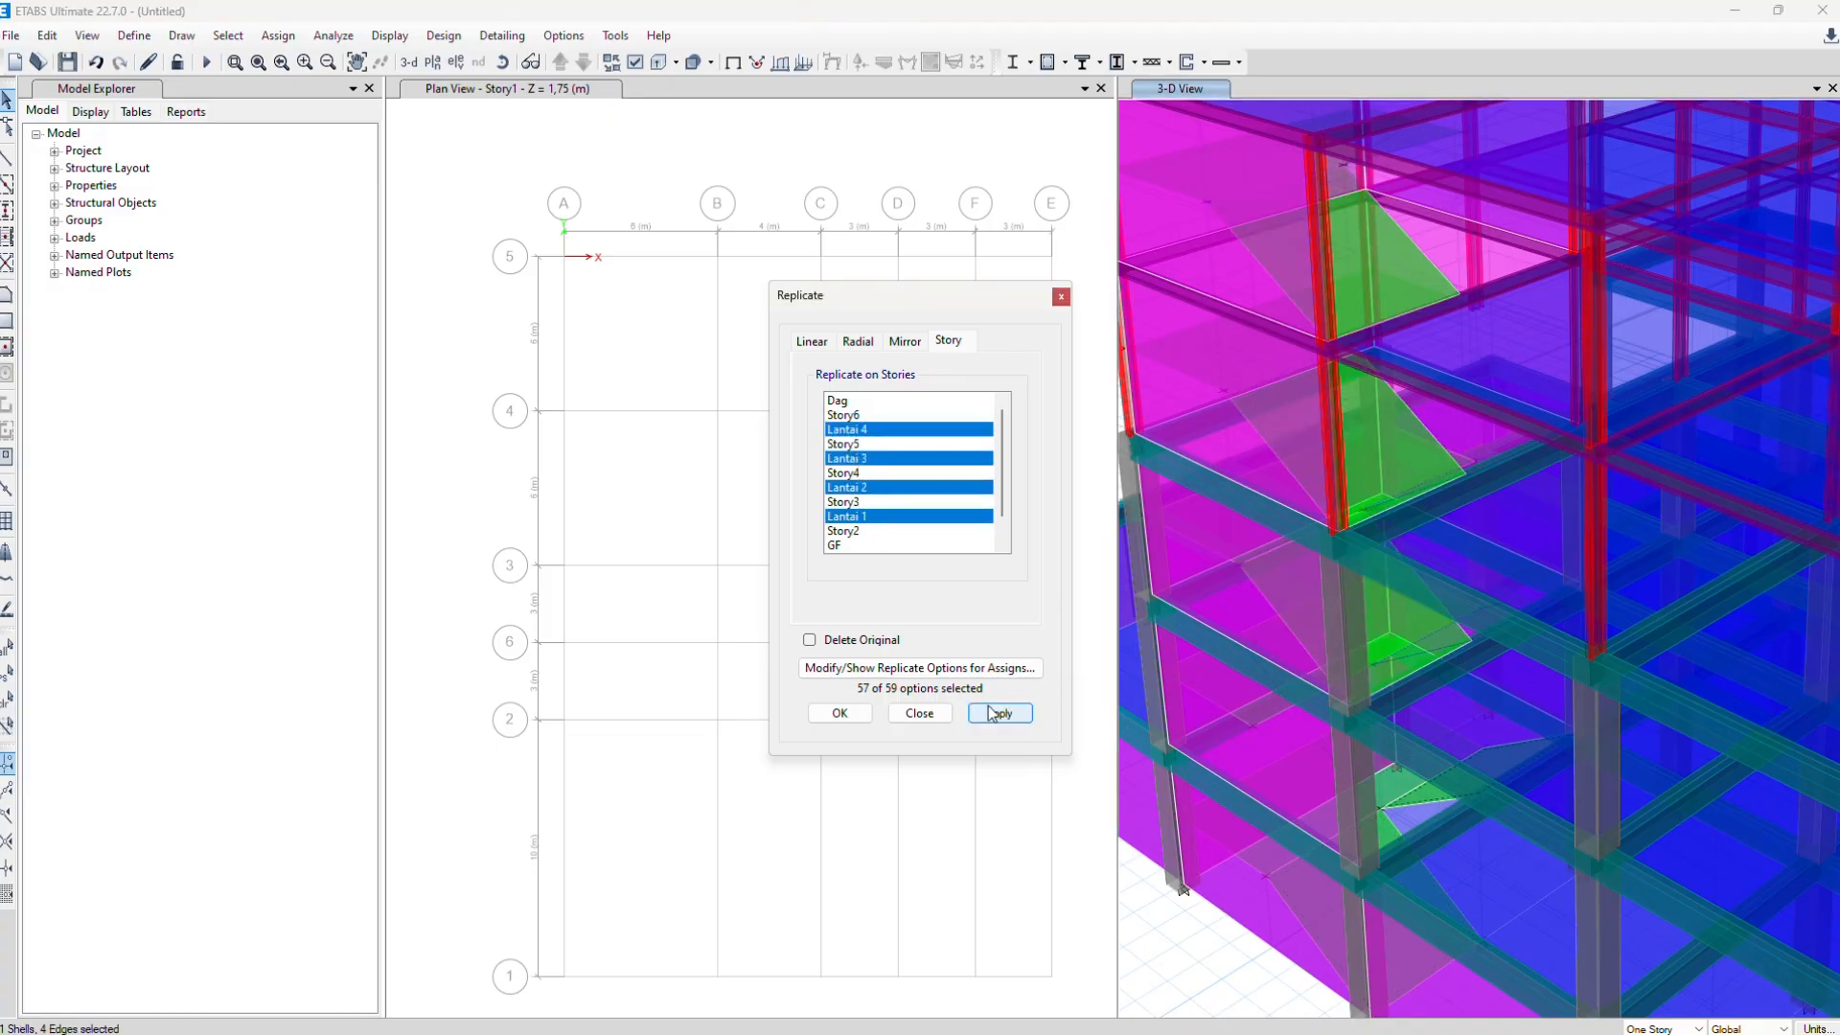
left_click(997, 714)
scroll(1306, 575, "down", 5)
scroll(1344, 434, "up", 5)
left_click(880, 429)
left_click(920, 713)
Delete the surplus stair flight near the top of the stair shaft in the 3-D view
middle_click_drag(1342, 408, 1251, 397, "shift")
left_click(1354, 438)
key("Delete")
Delete the intermediate stories Story1 to Story6 from the story data, keeping their existing structure, and accept the story and grid edits
right_click(519, 158)
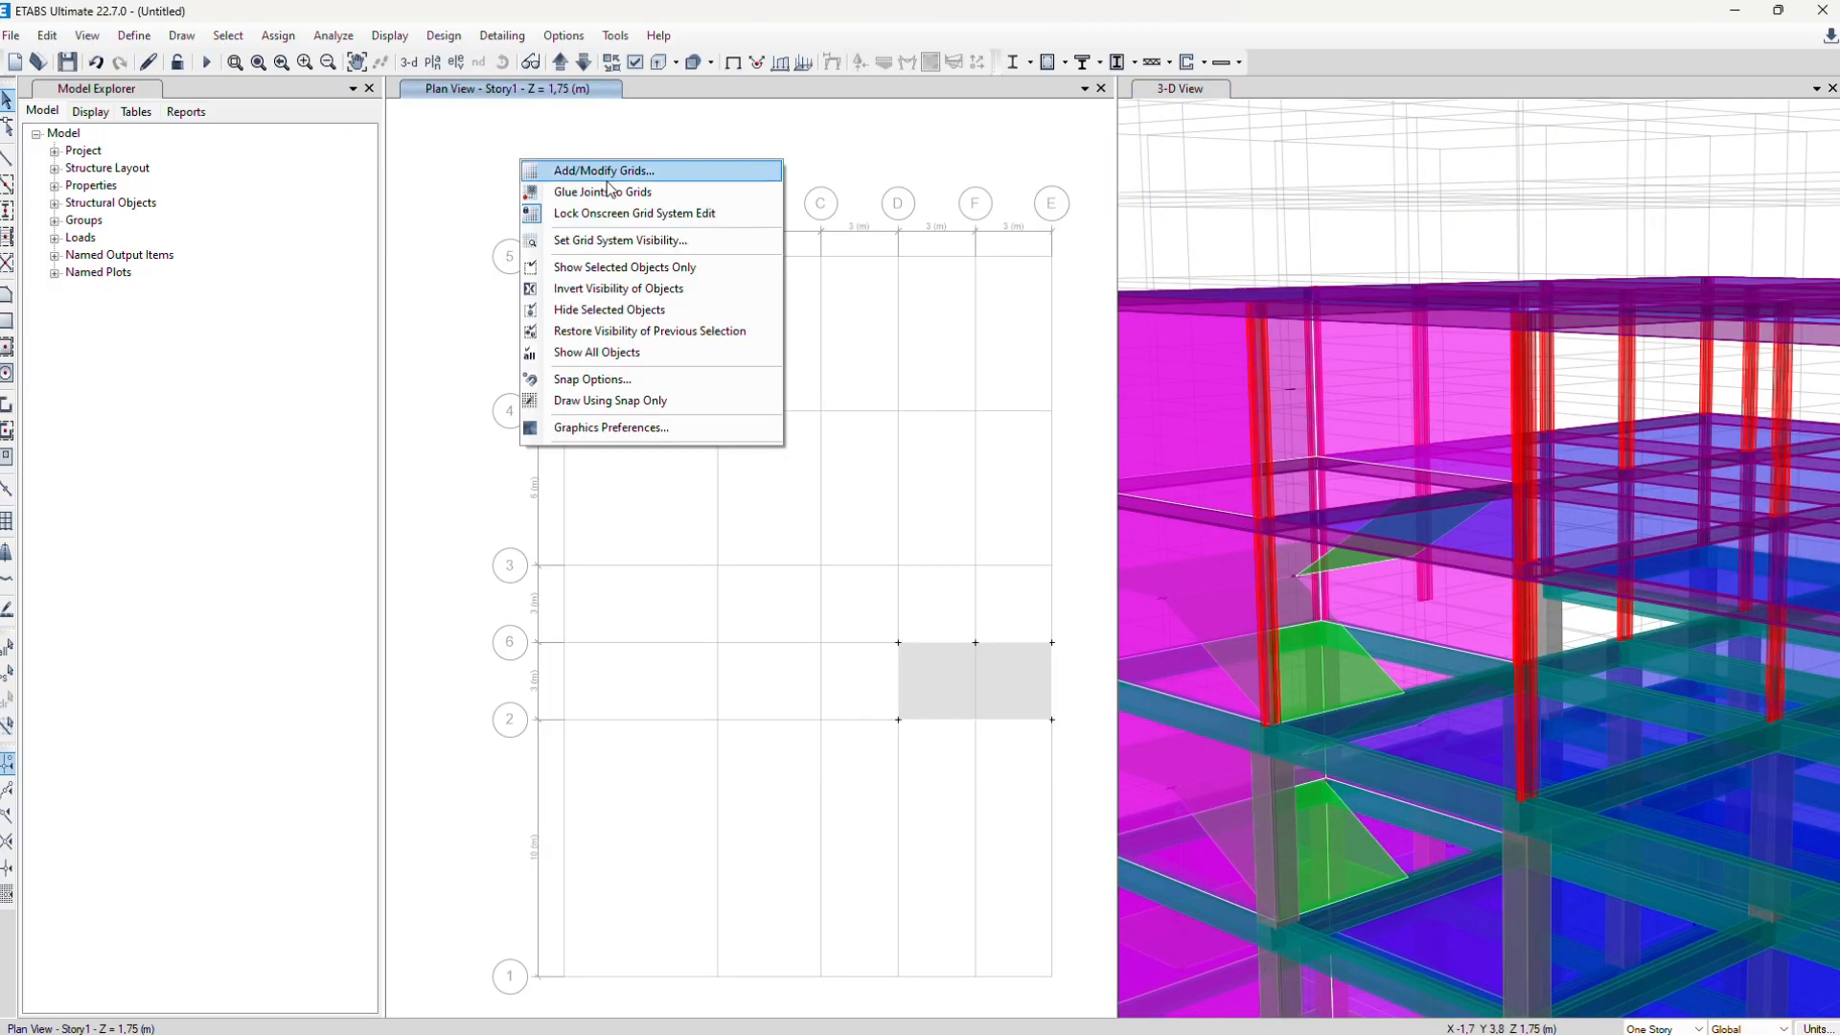
left_click(609, 171)
left_click(1027, 333)
left_click(648, 407)
left_click(648, 454, "ctrl")
left_click(646, 503, "ctrl")
left_click(645, 551, "ctrl")
right_click(640, 625)
mouse_move(704, 703)
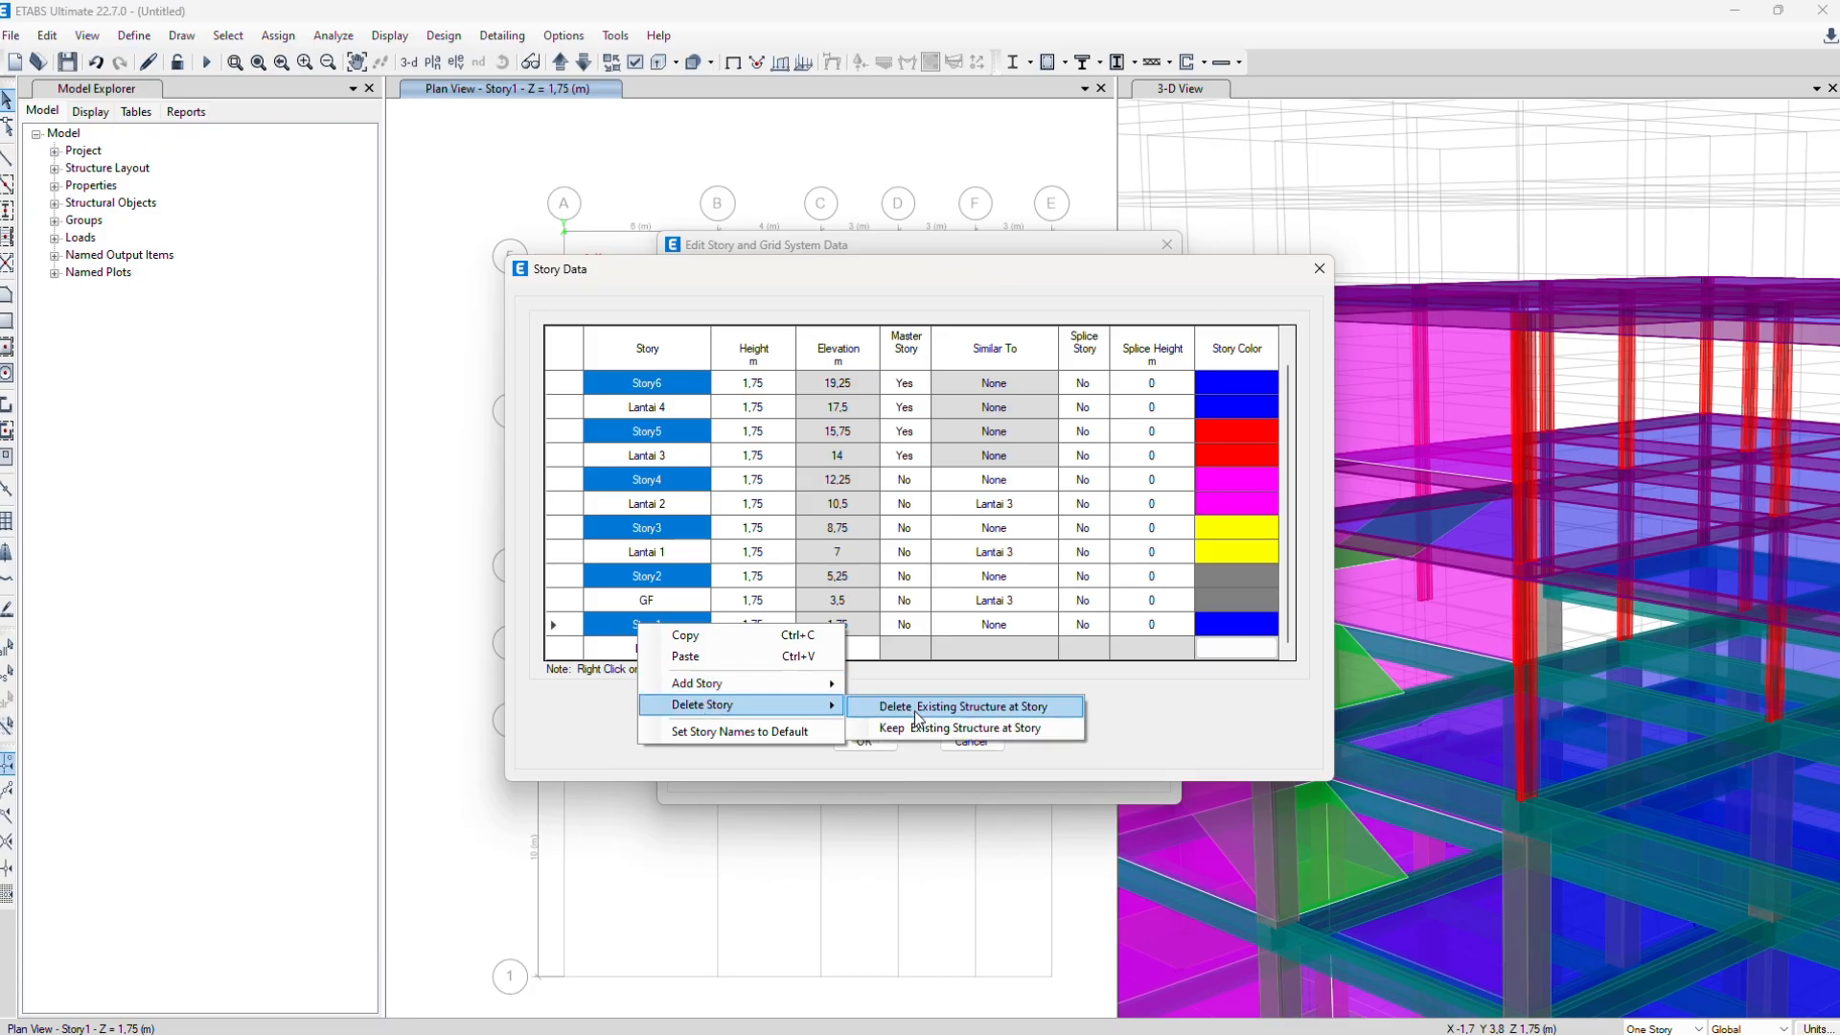
left_click(949, 727)
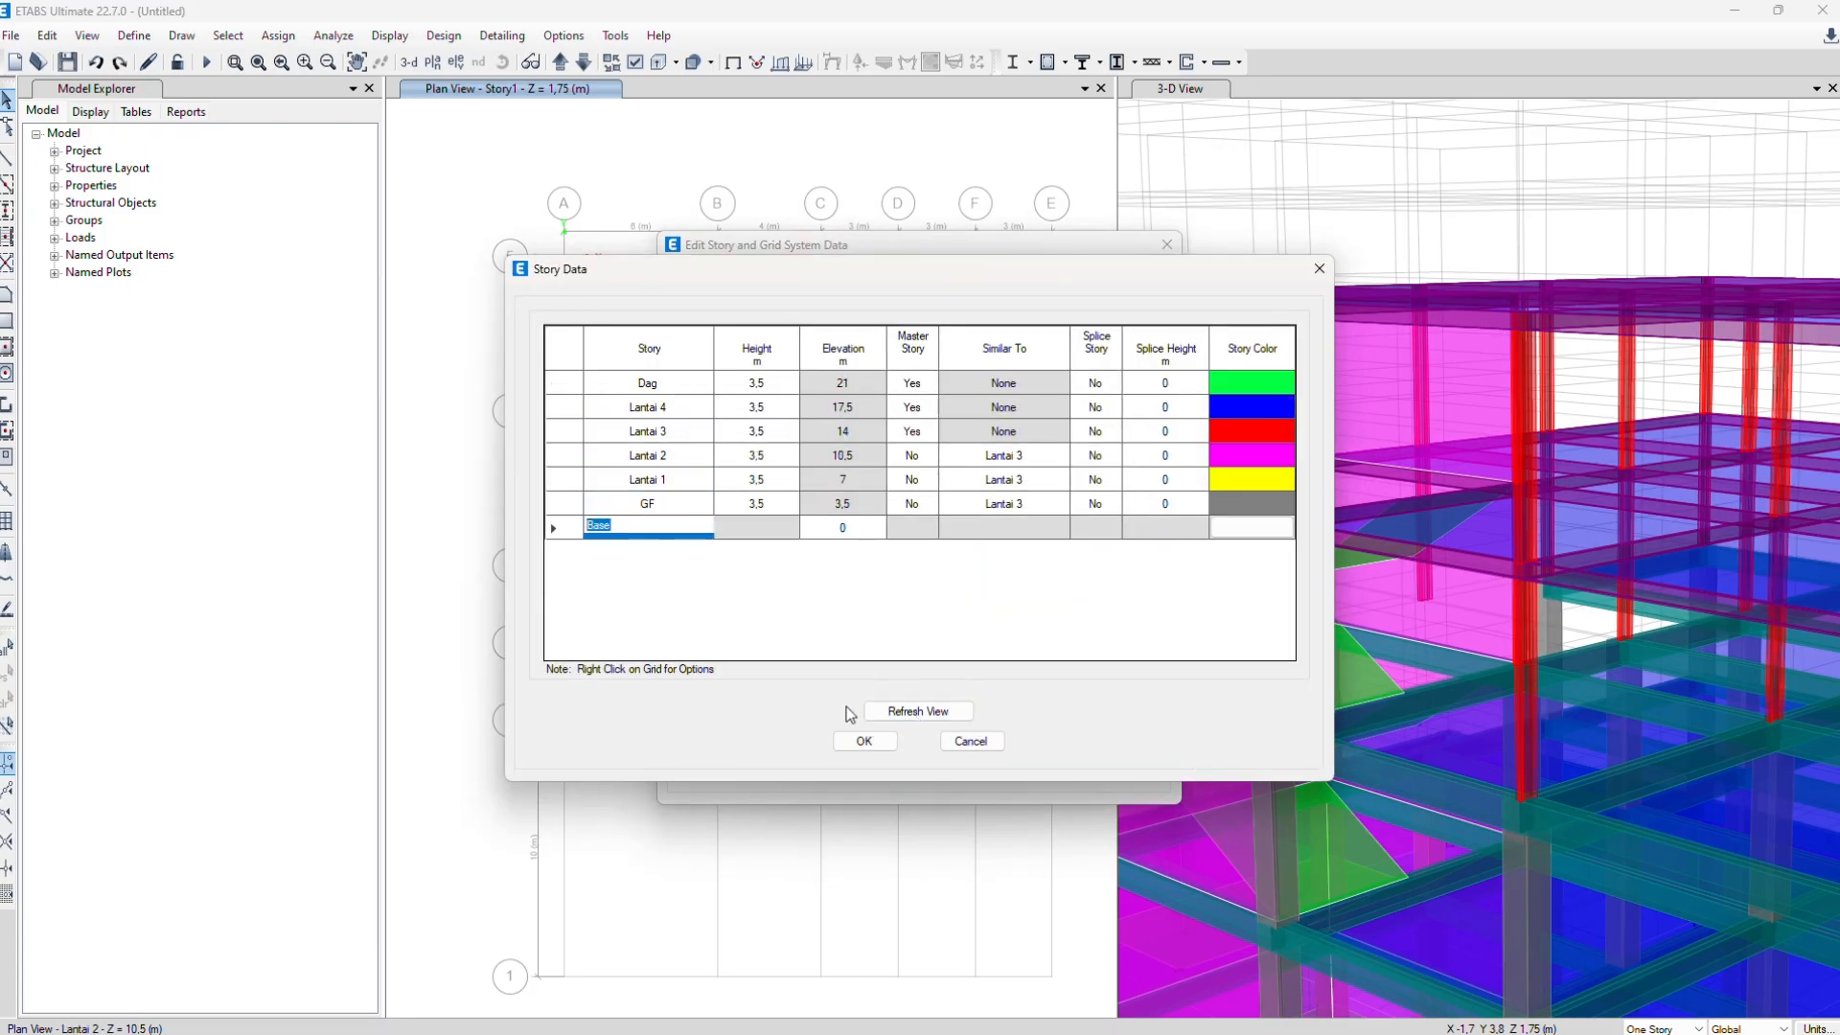
left_click(864, 741)
left_click(1027, 547)
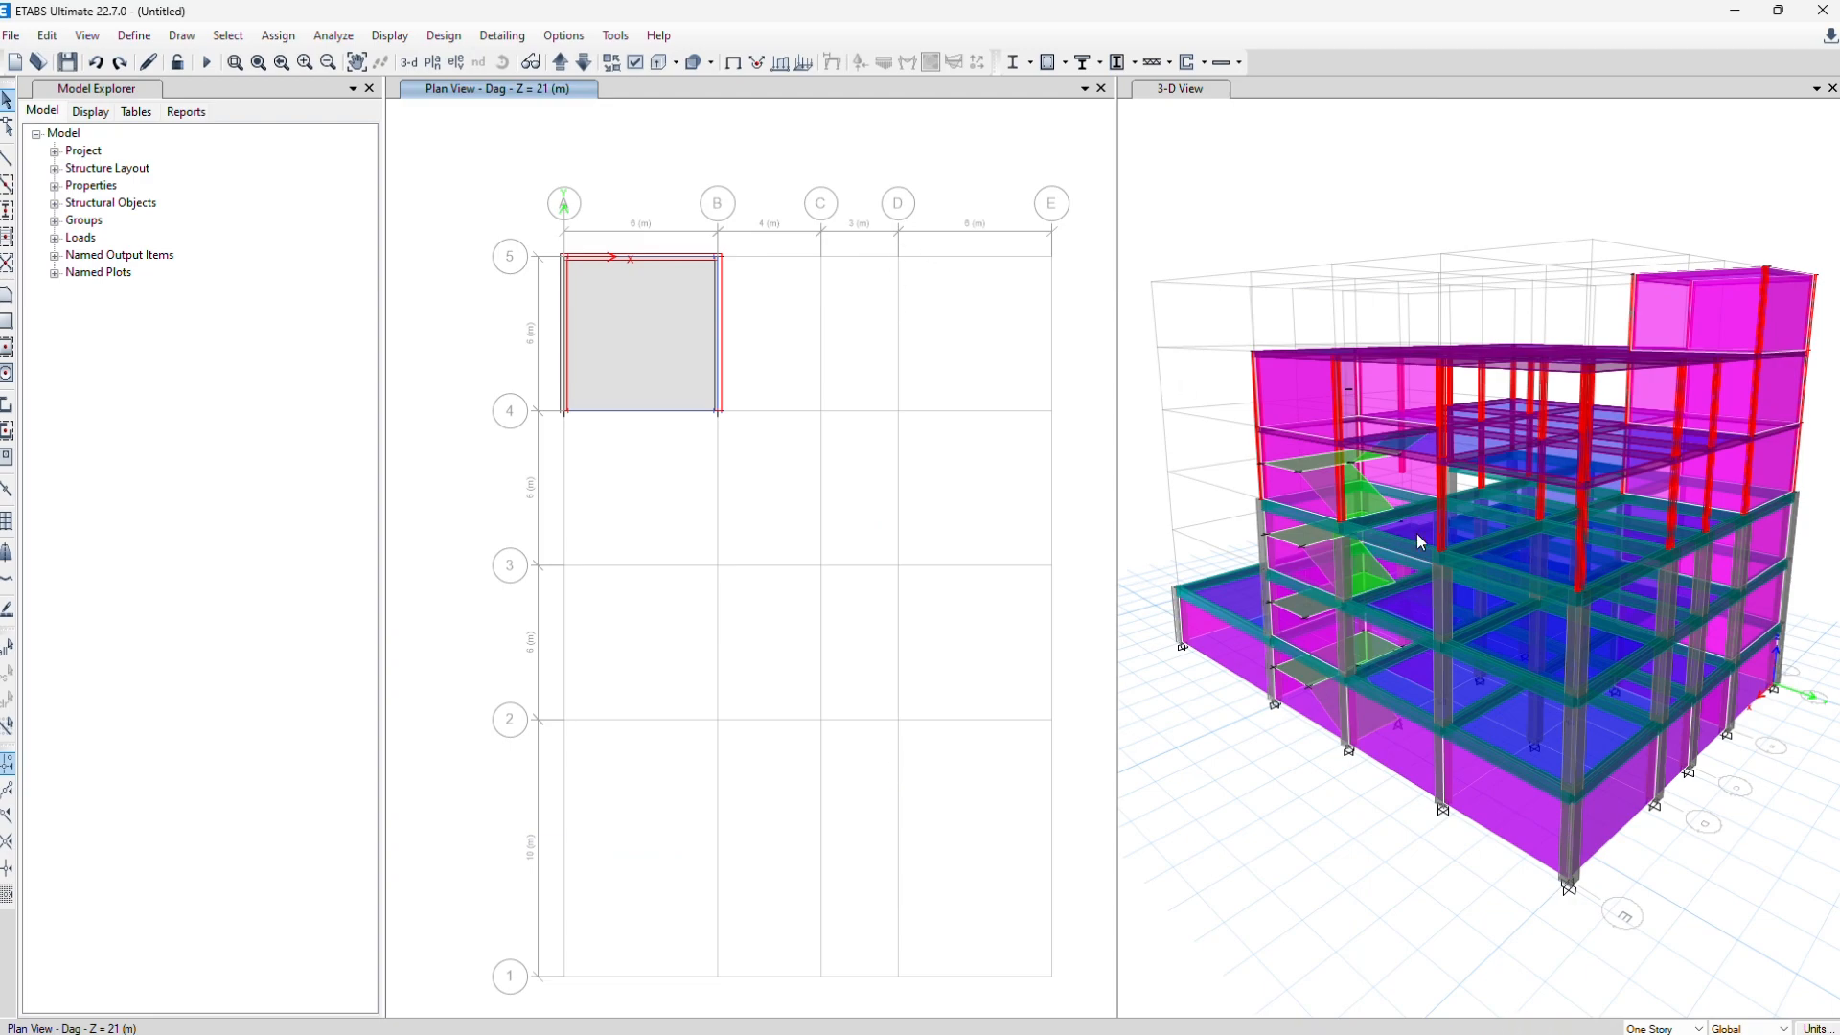
middle_click_drag(1321, 614, 1447, 578, "shift")
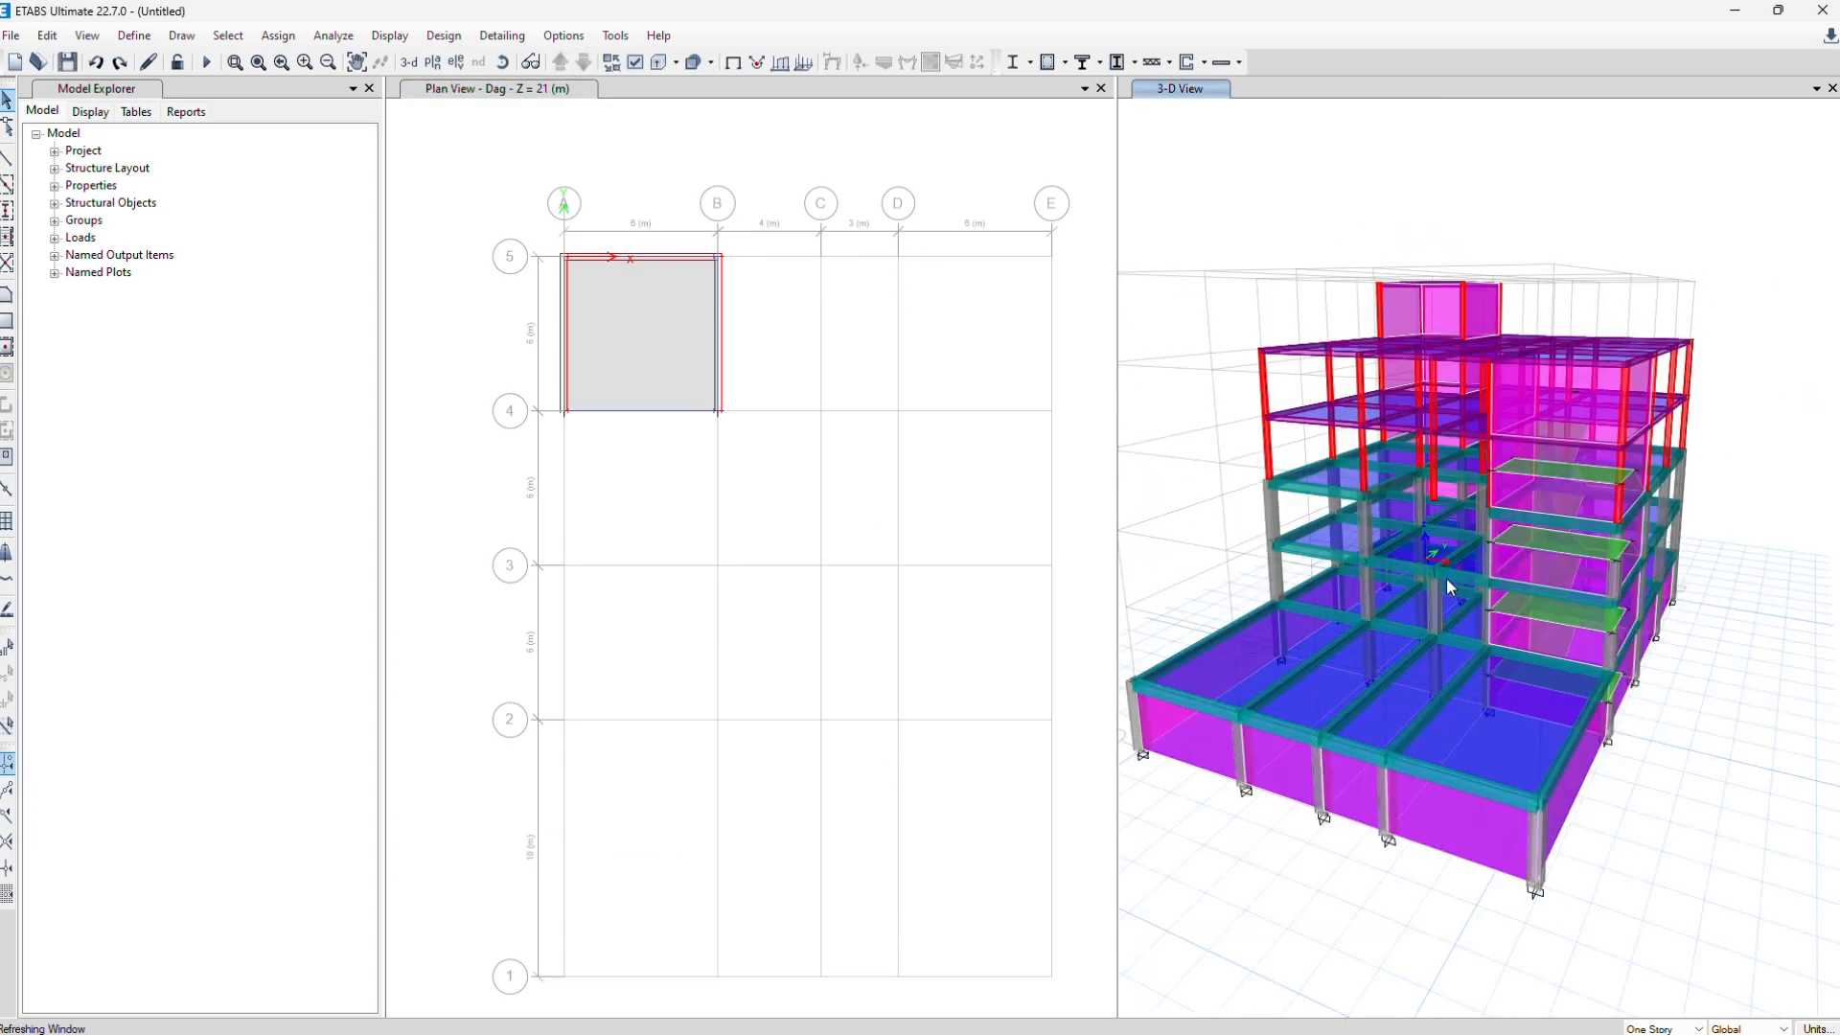
left_click(129, 38)
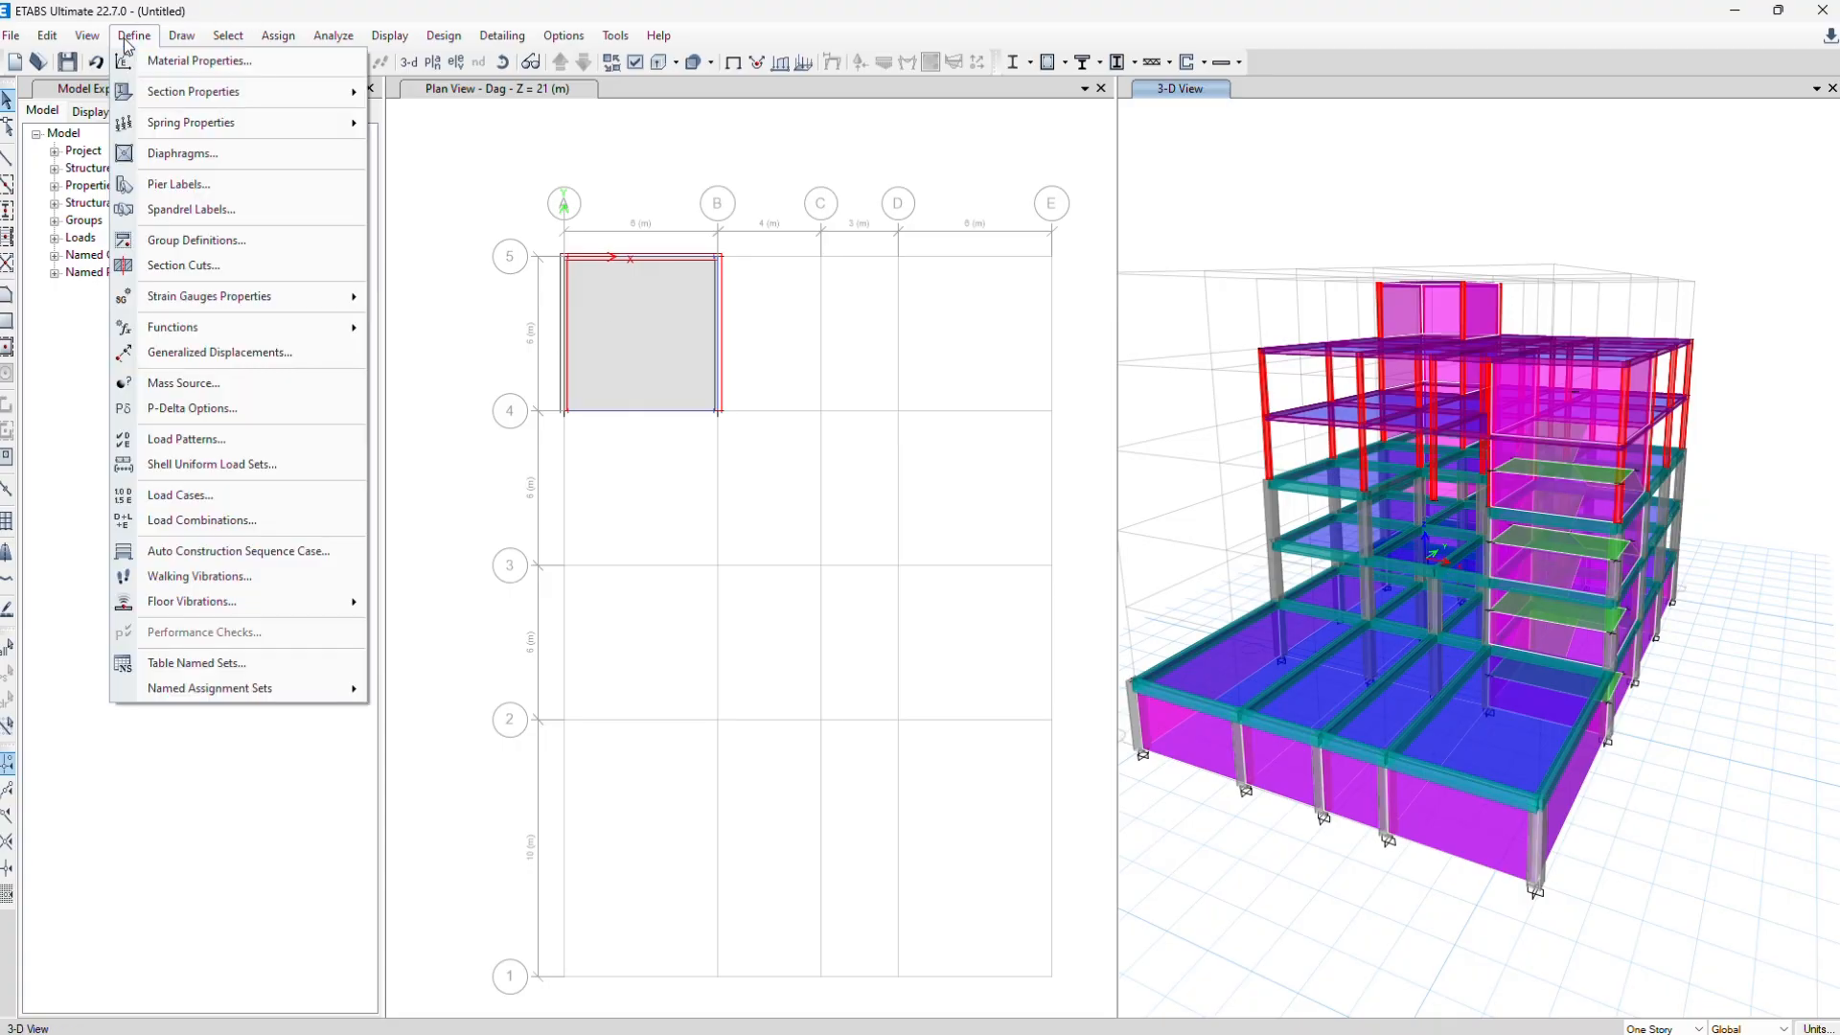
left_click(278, 36)
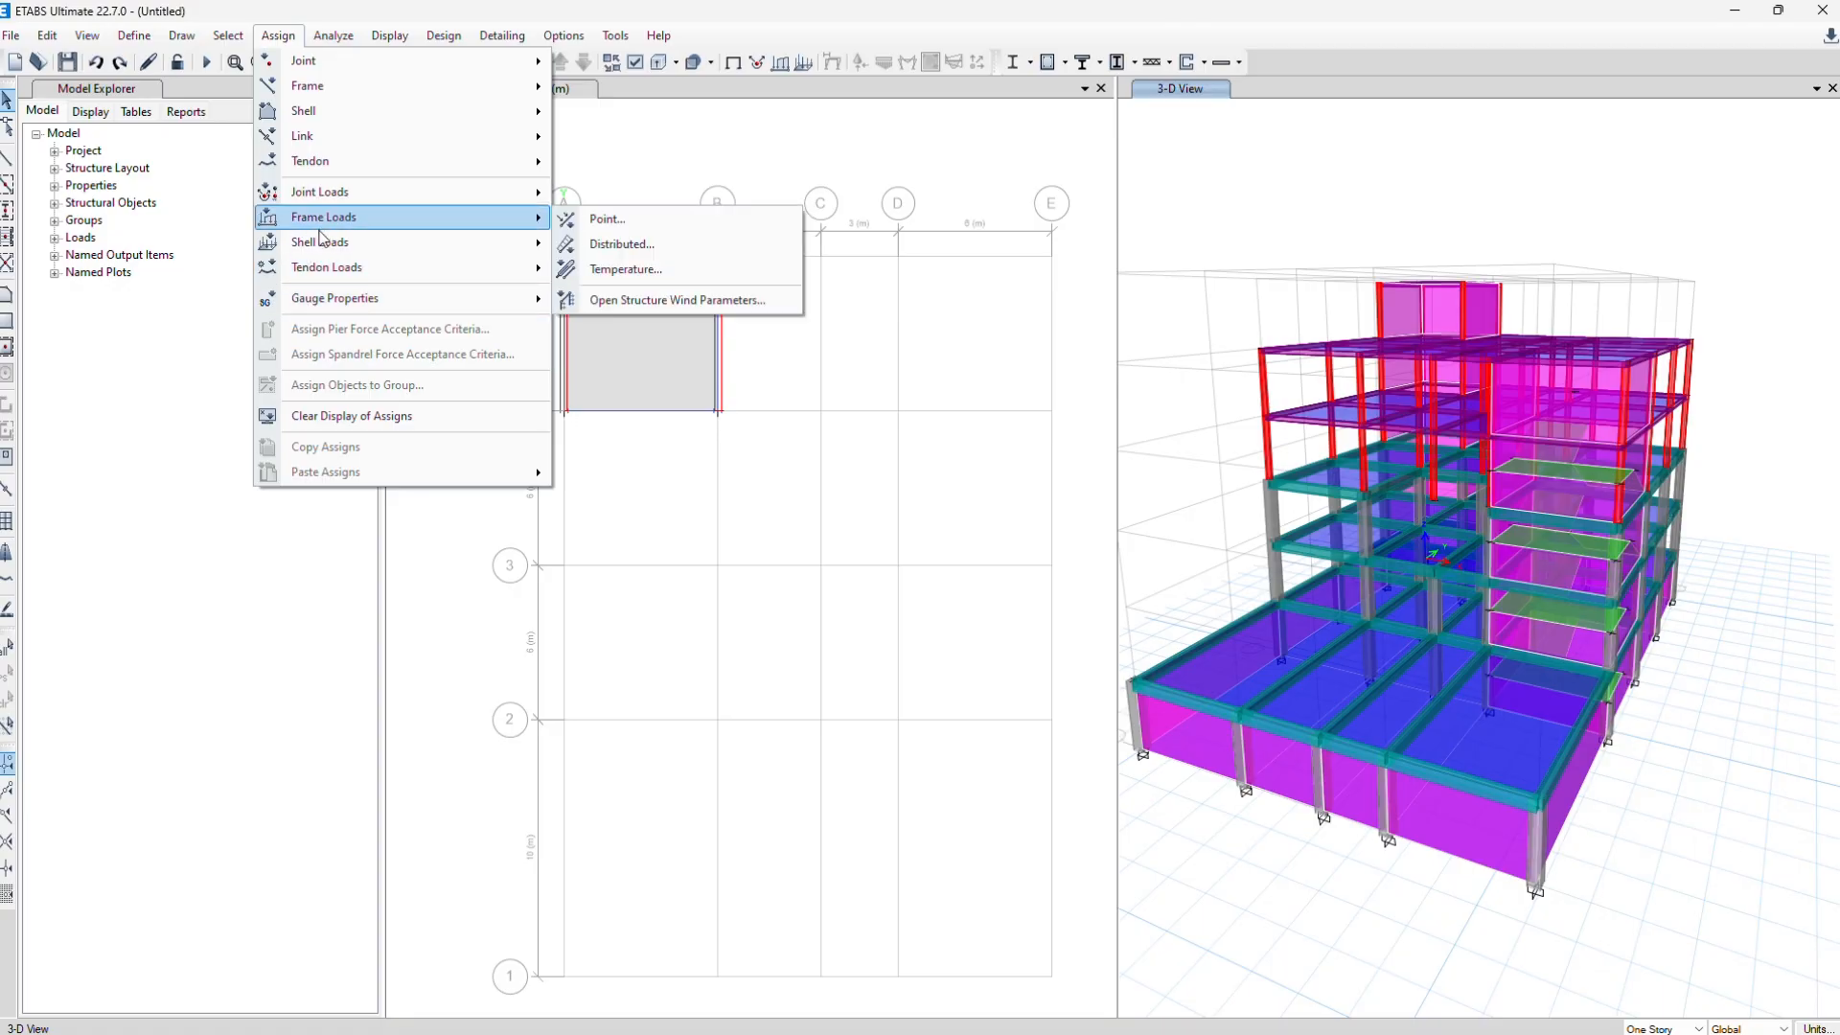
mouse_move(326, 241)
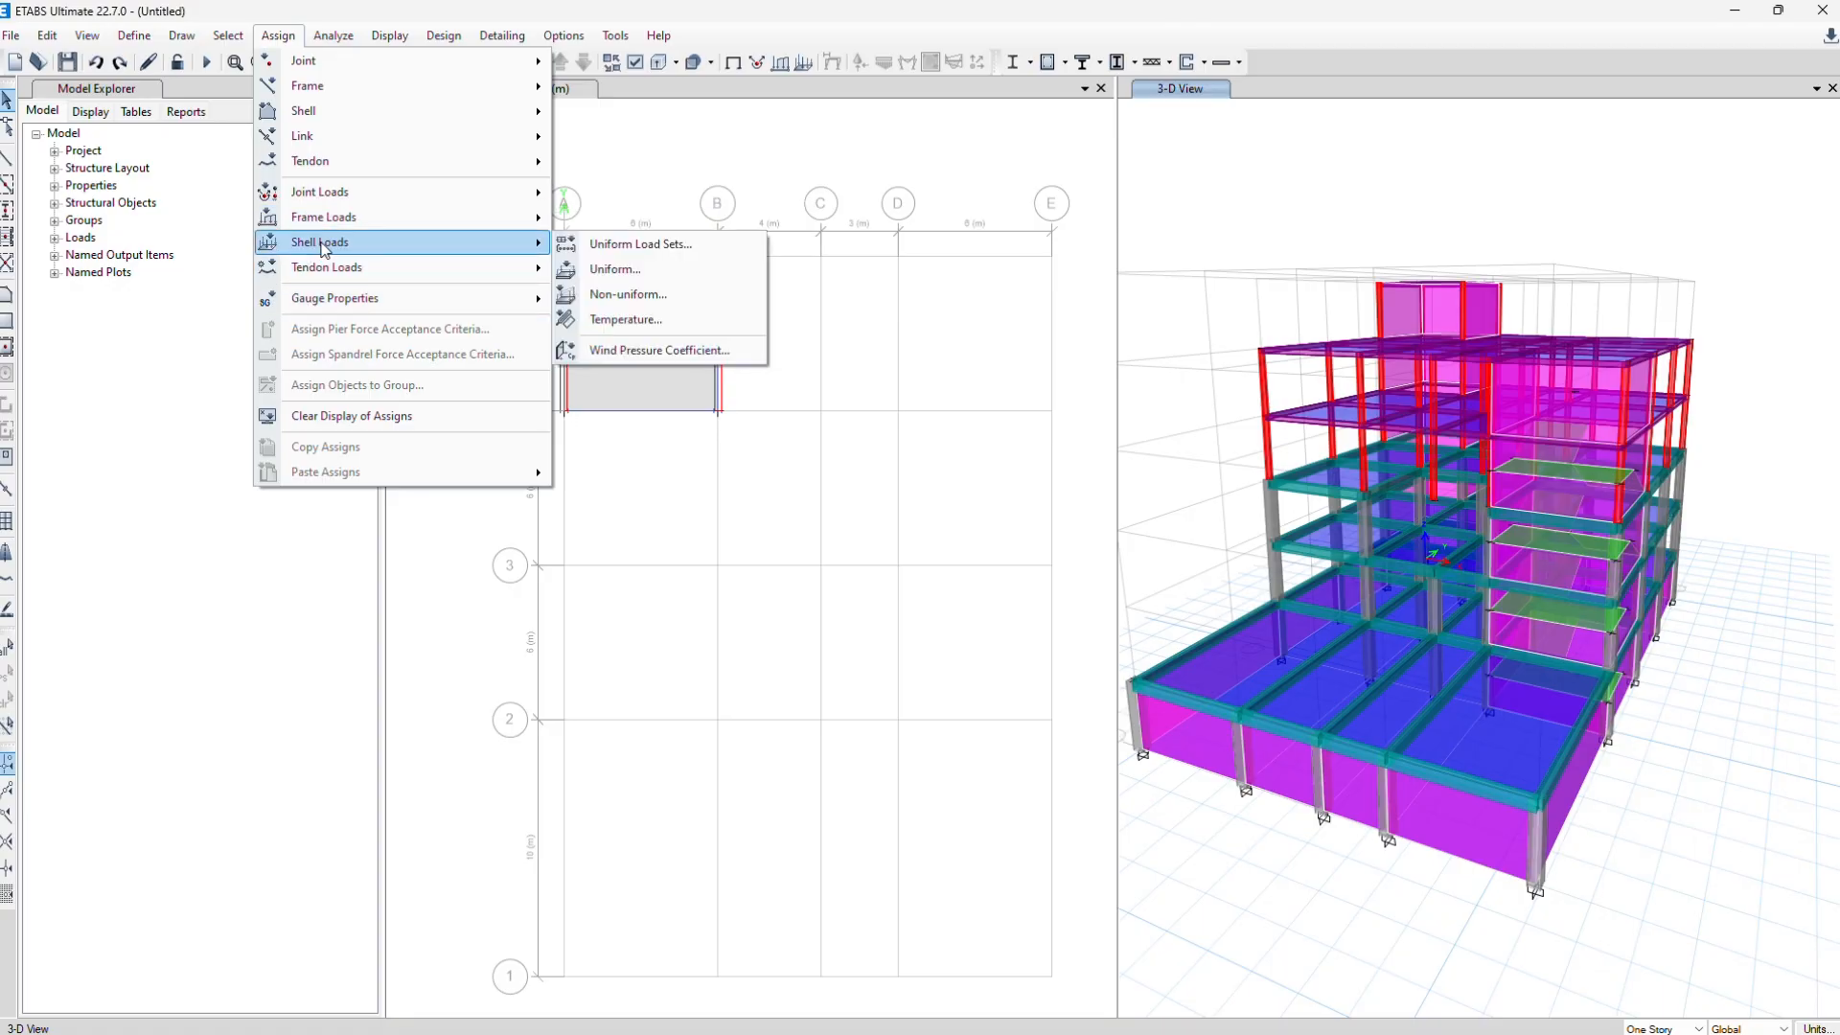
left_click(593, 275)
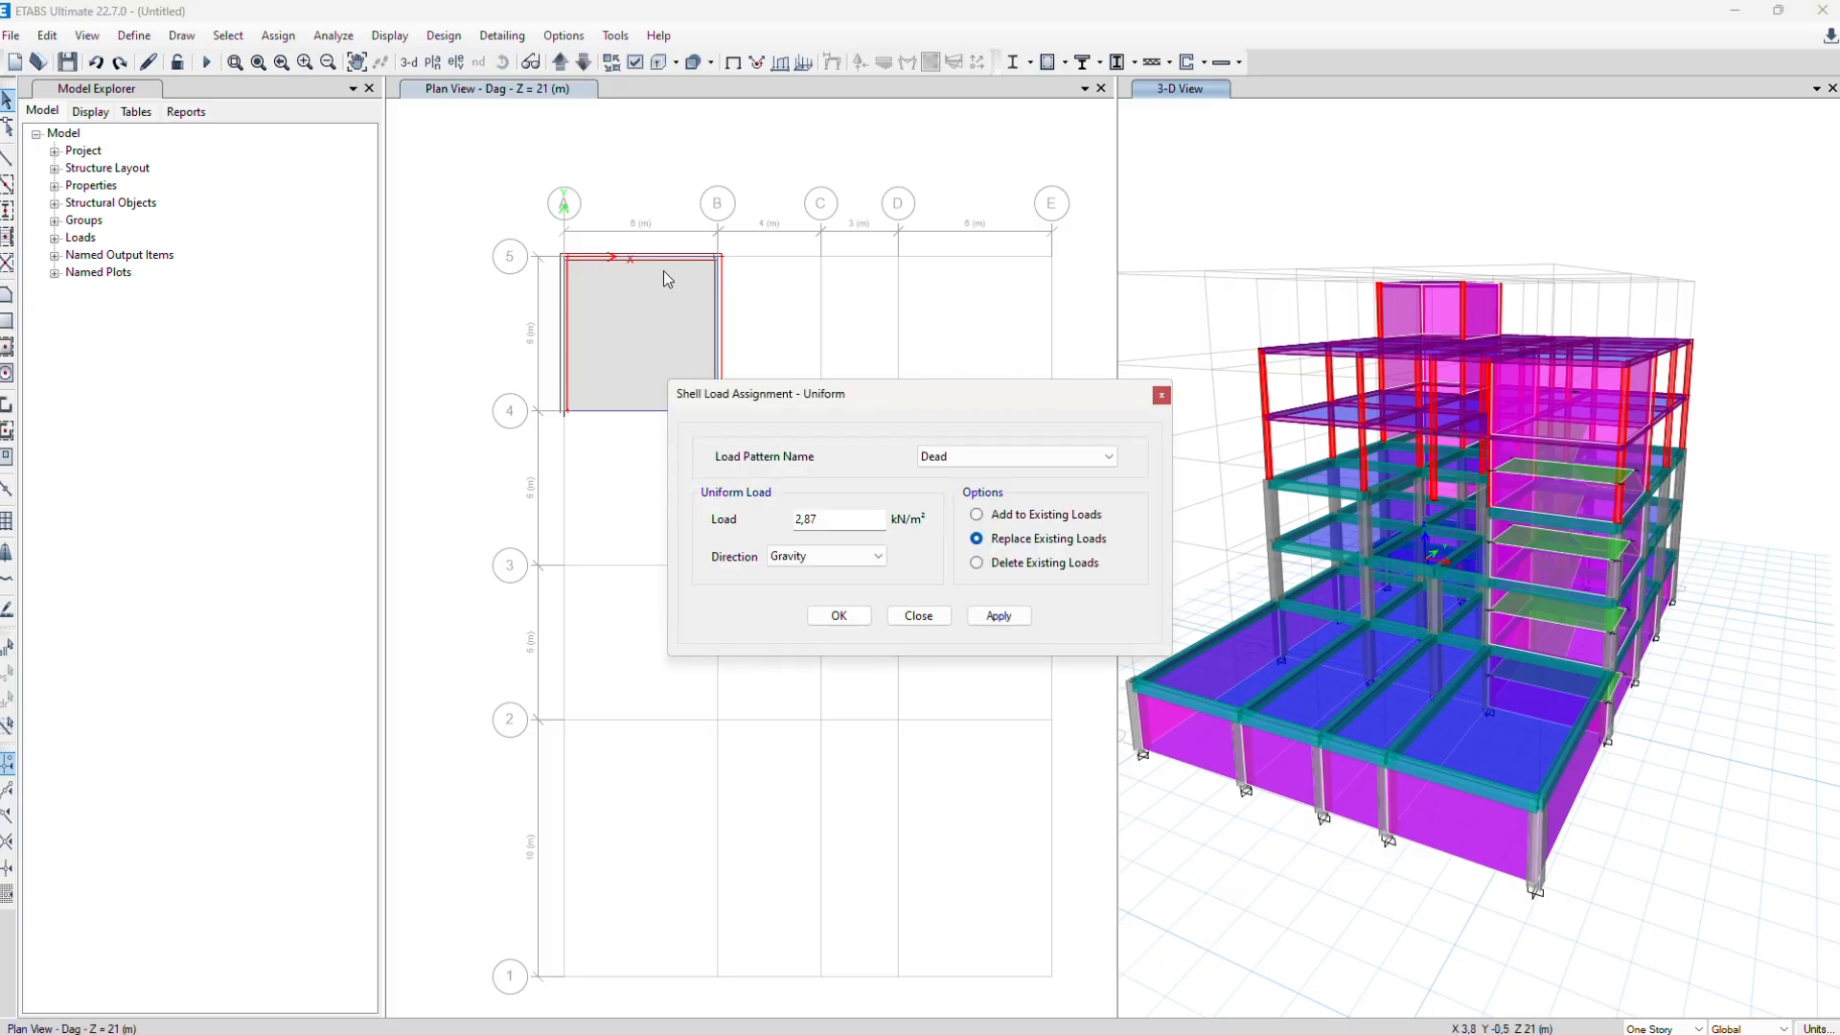
left_click(1045, 458)
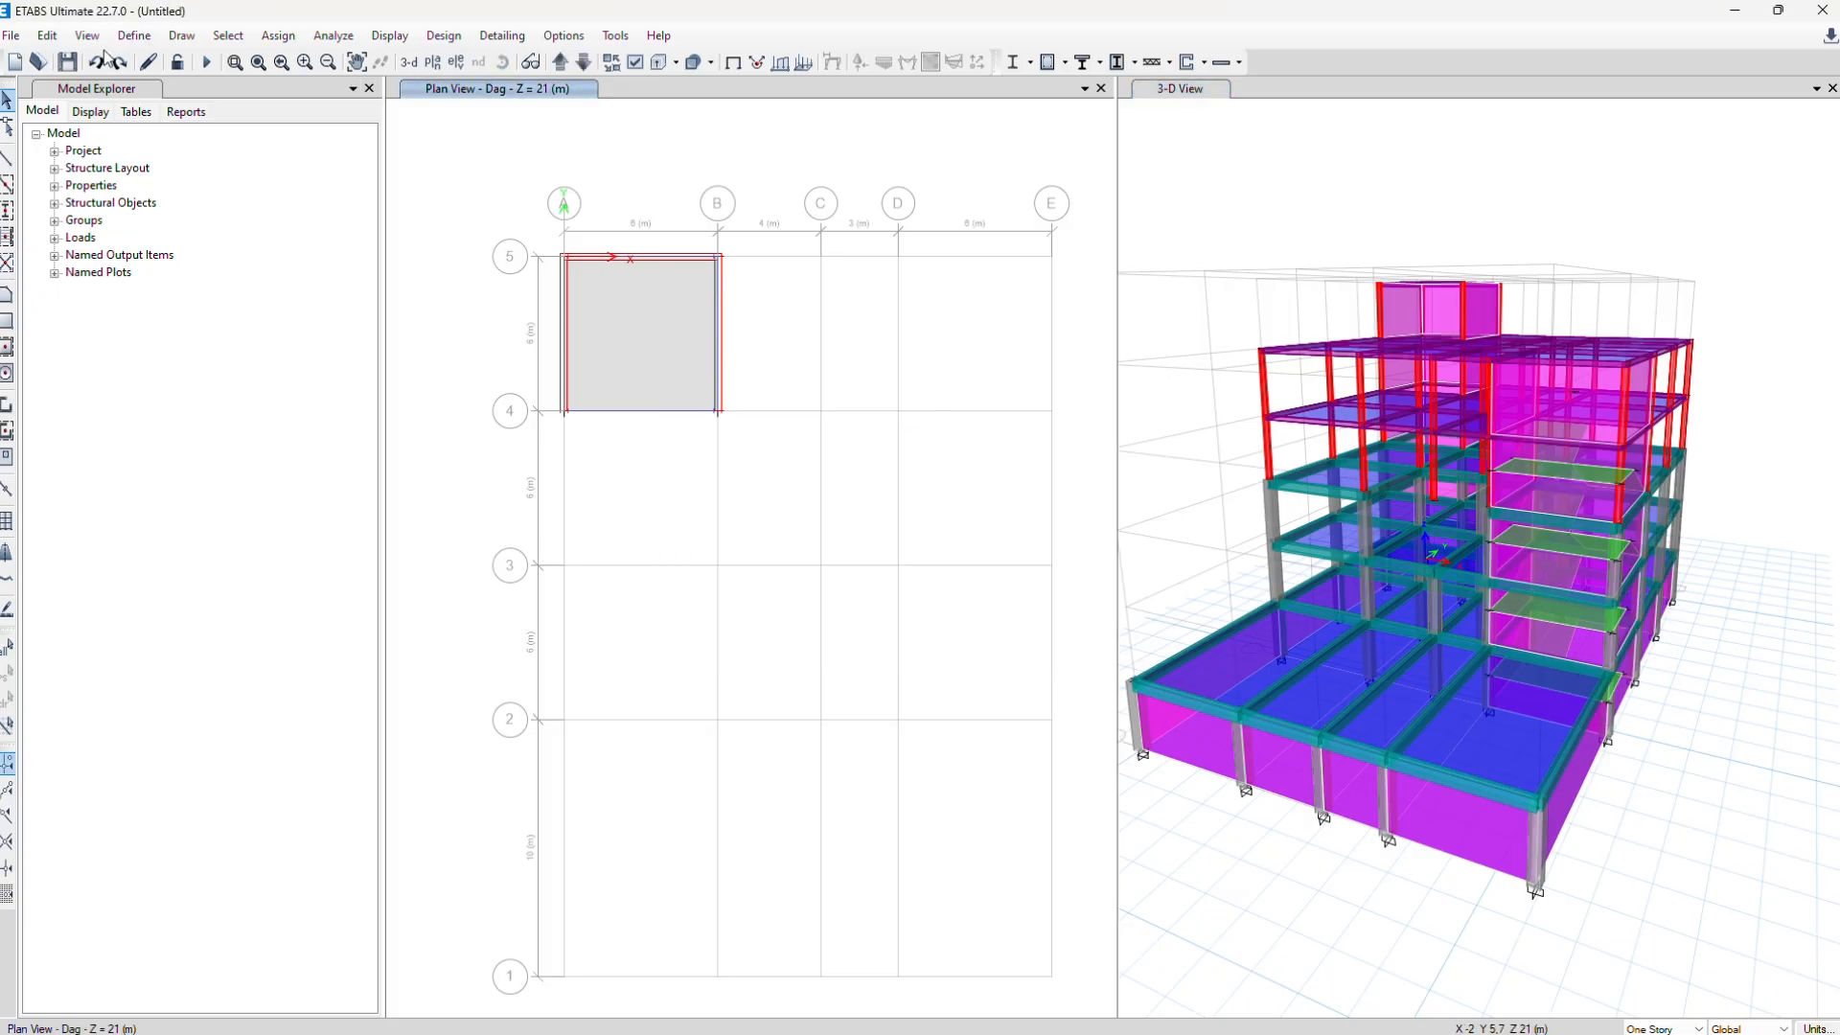
Select all shells that use the Plat Tangga slab property
left_click(229, 36)
mouse_move(251, 60)
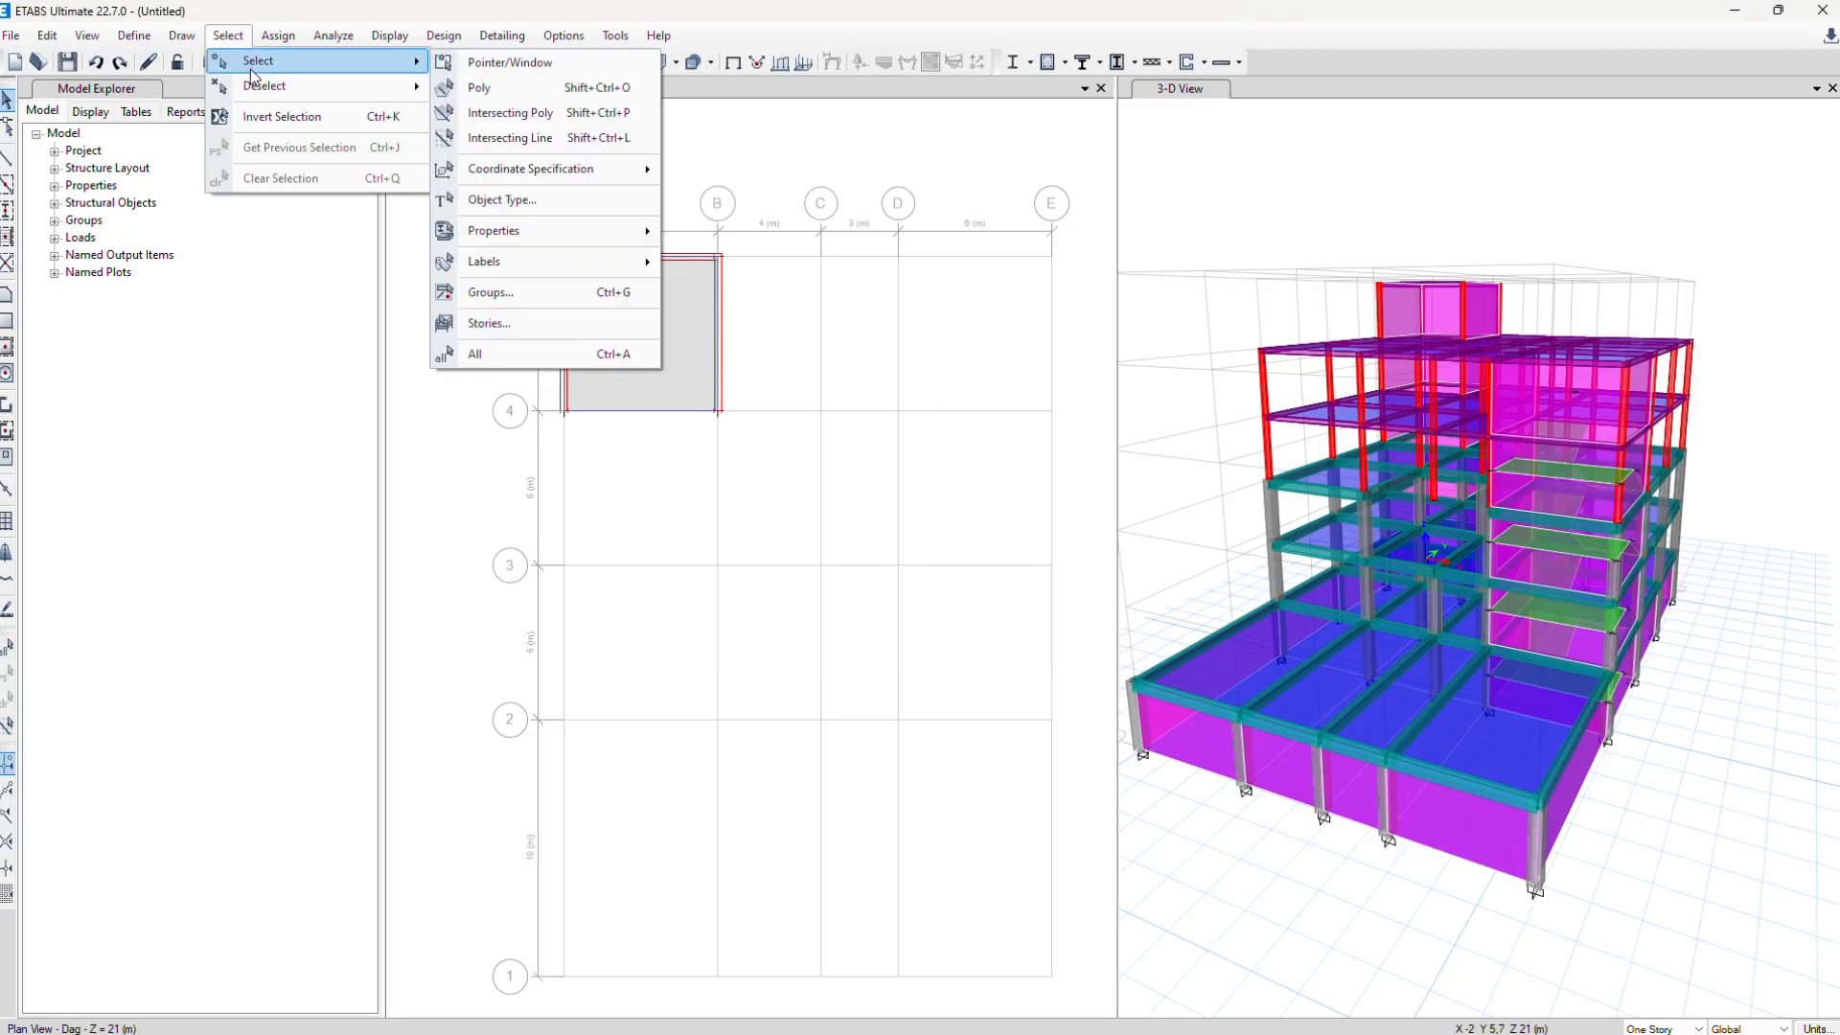
mouse_move(524, 245)
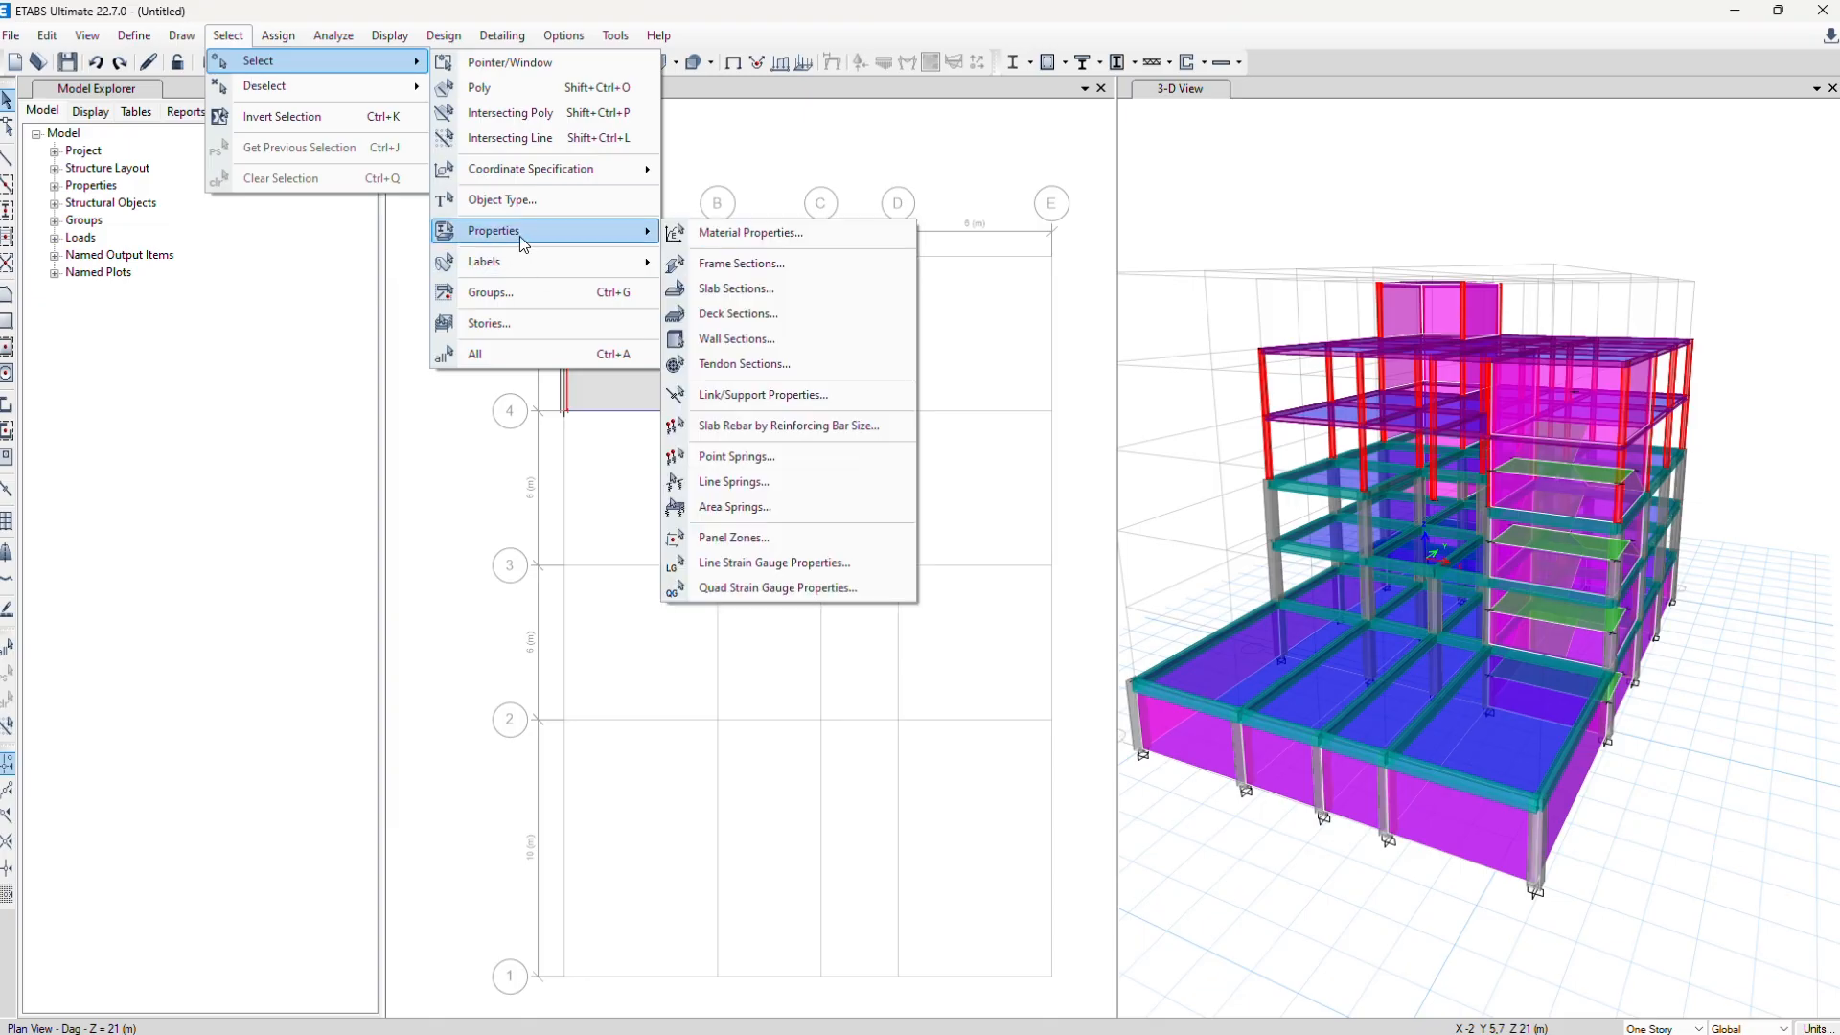
left_click(734, 290)
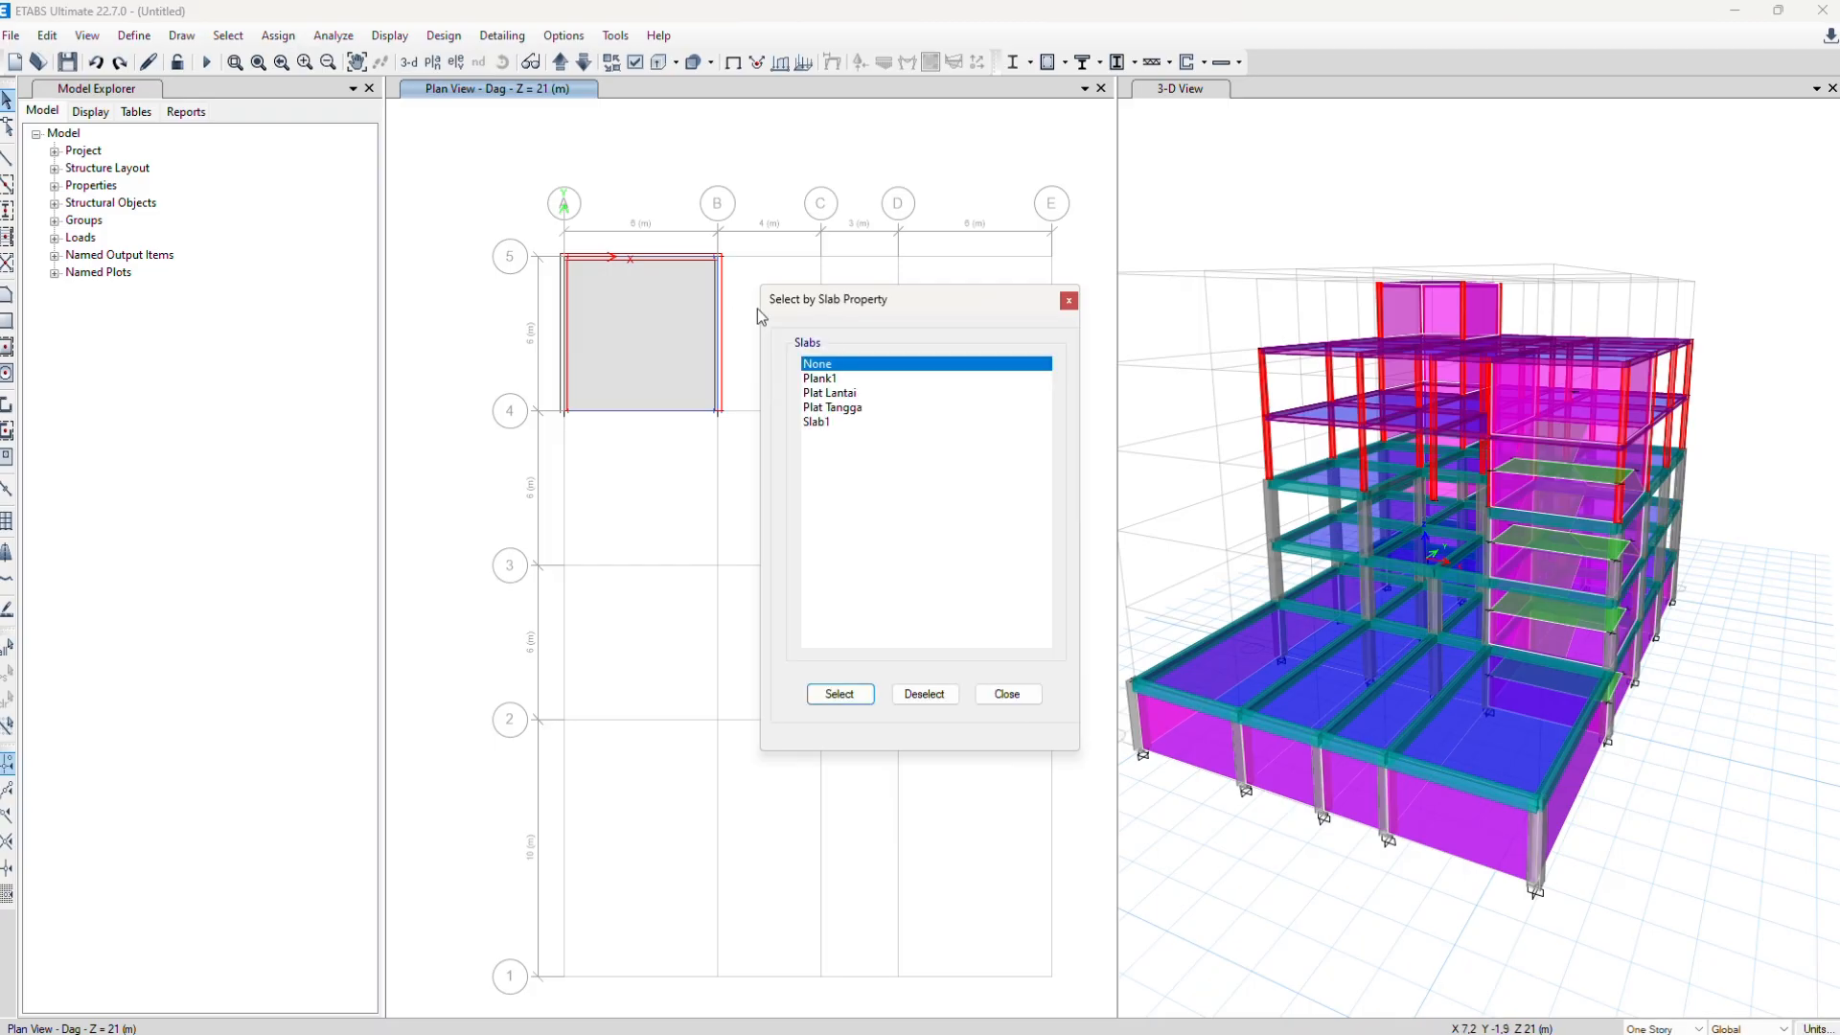
left_click(882, 394)
left_click(844, 407)
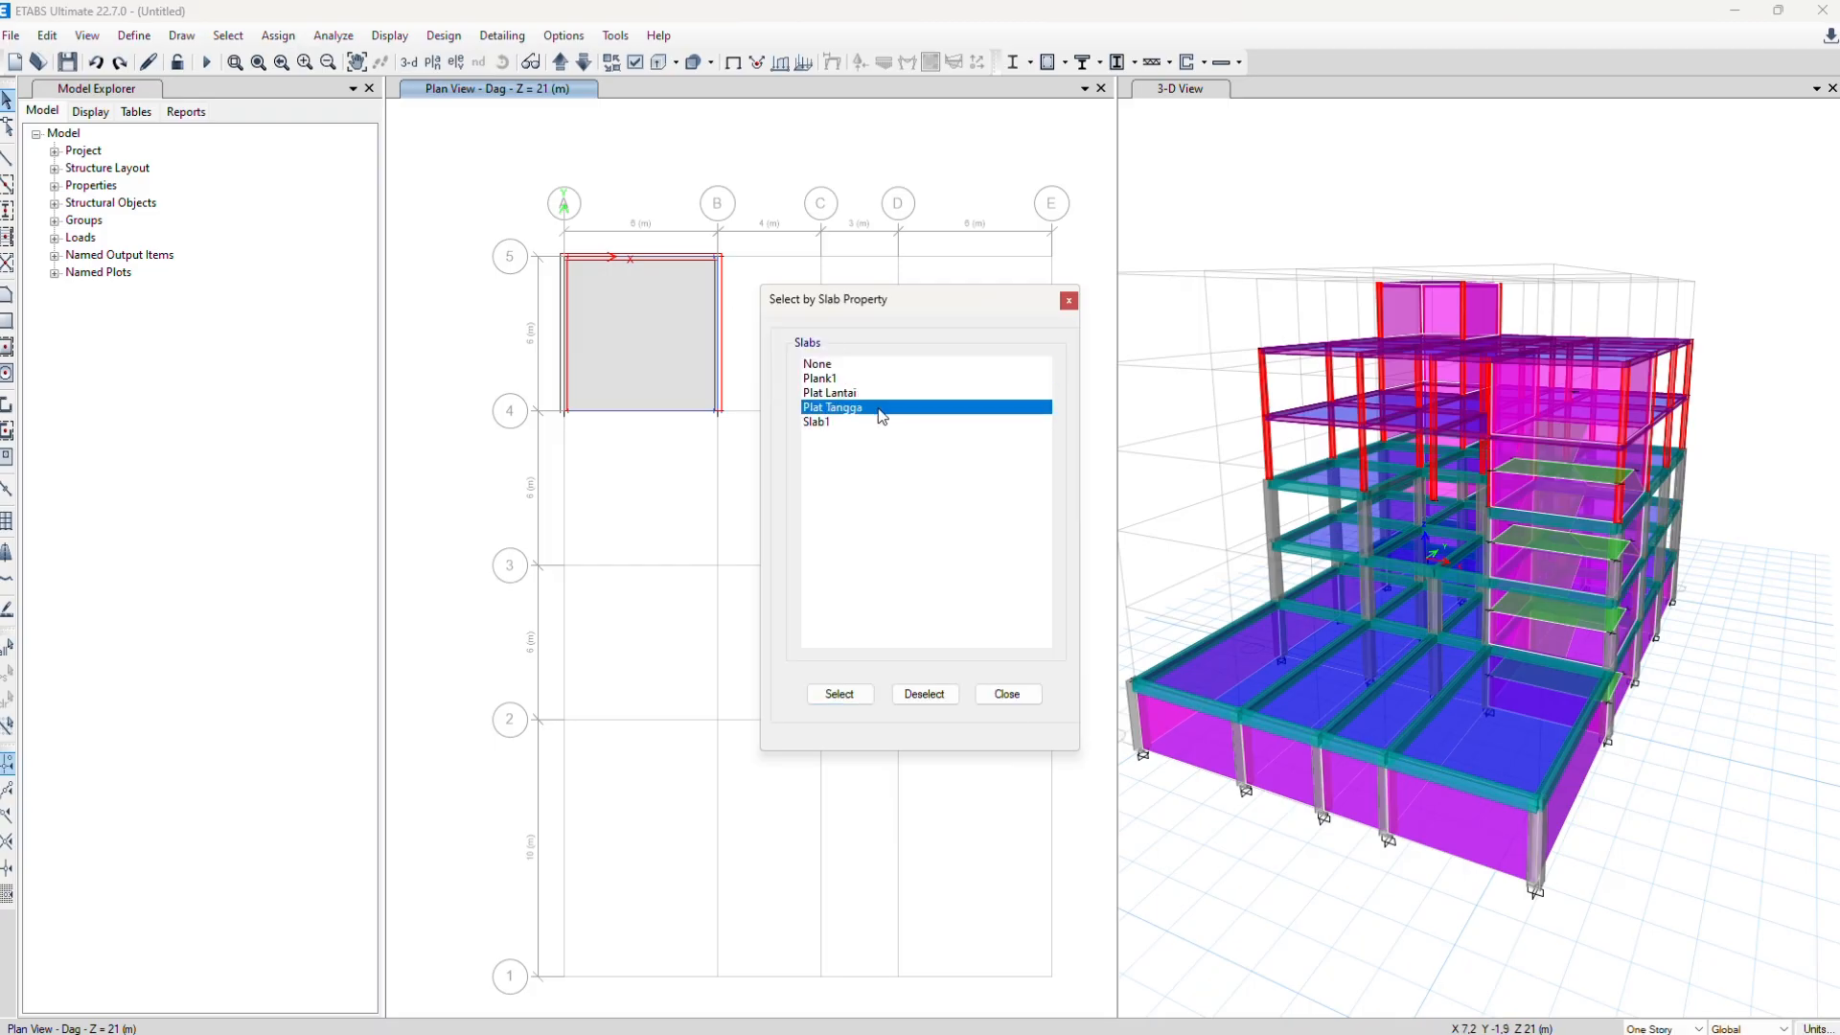
left_click(839, 694)
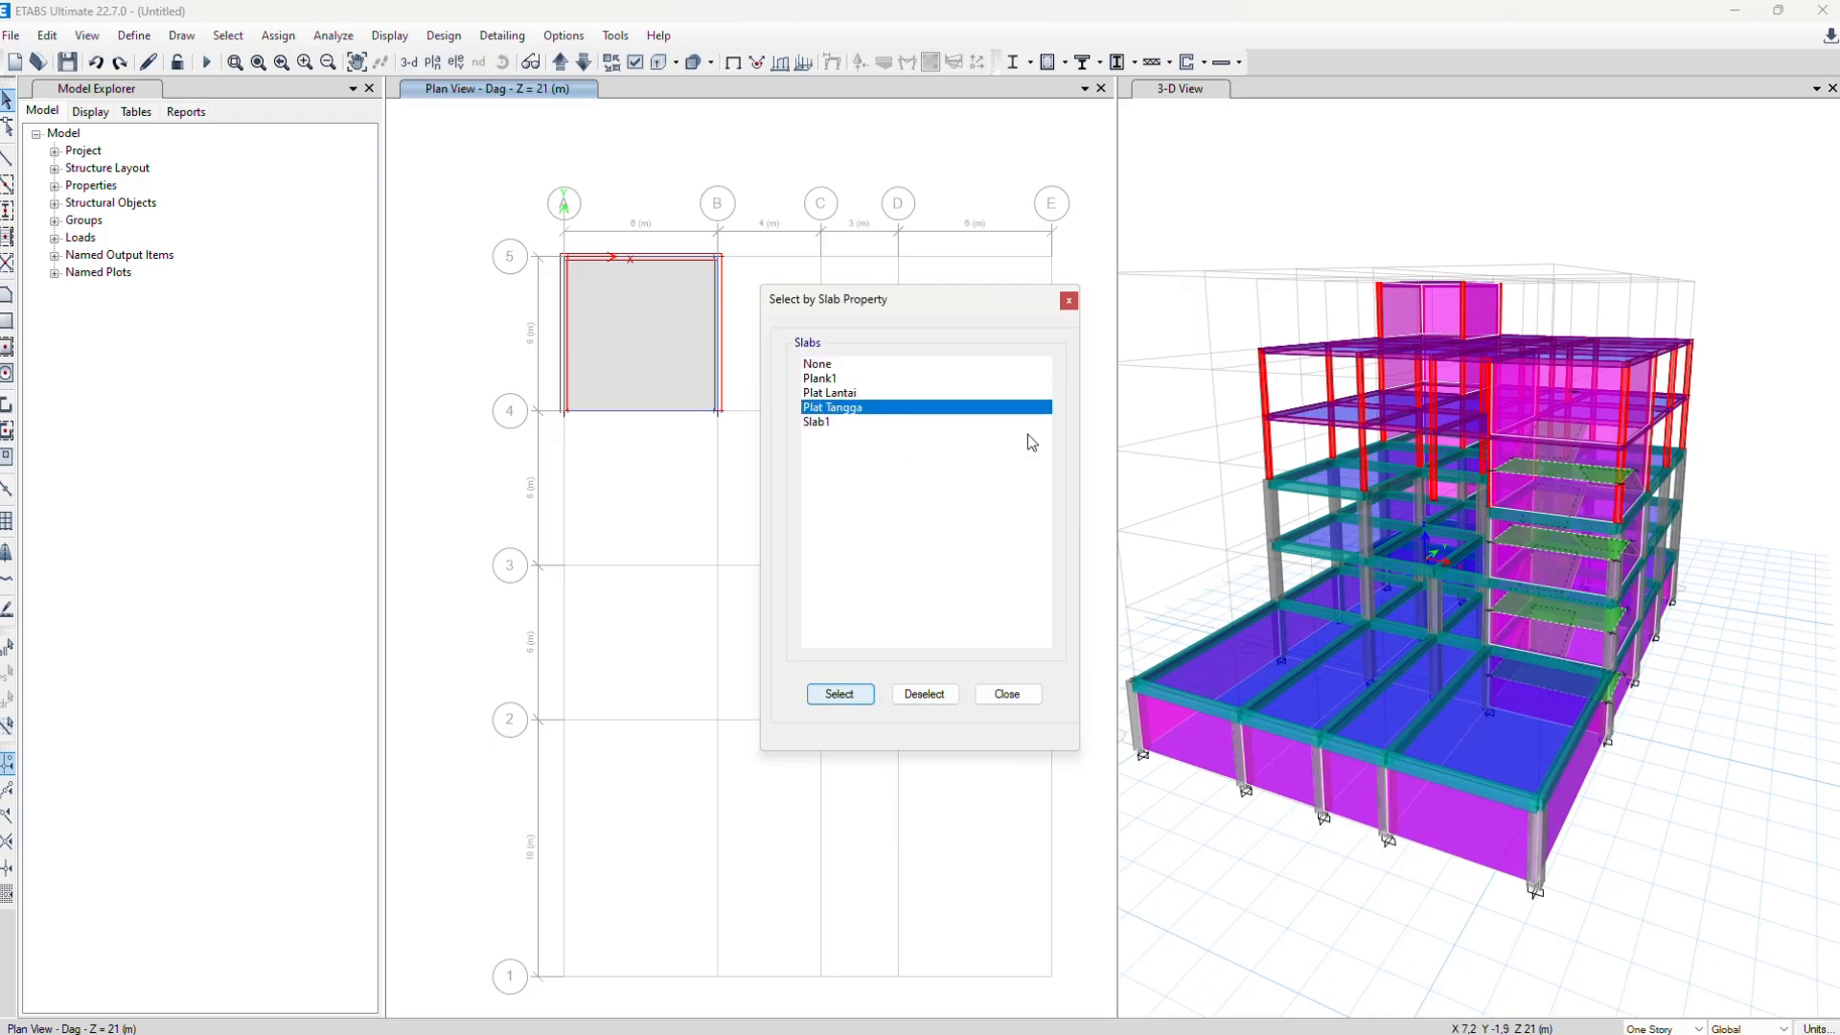
left_click(1021, 690)
Assign a uniform Dead load of 2,87 kN/m² in the gravity direction to the selected stair slabs, replacing existing loads
left_click(197, 38)
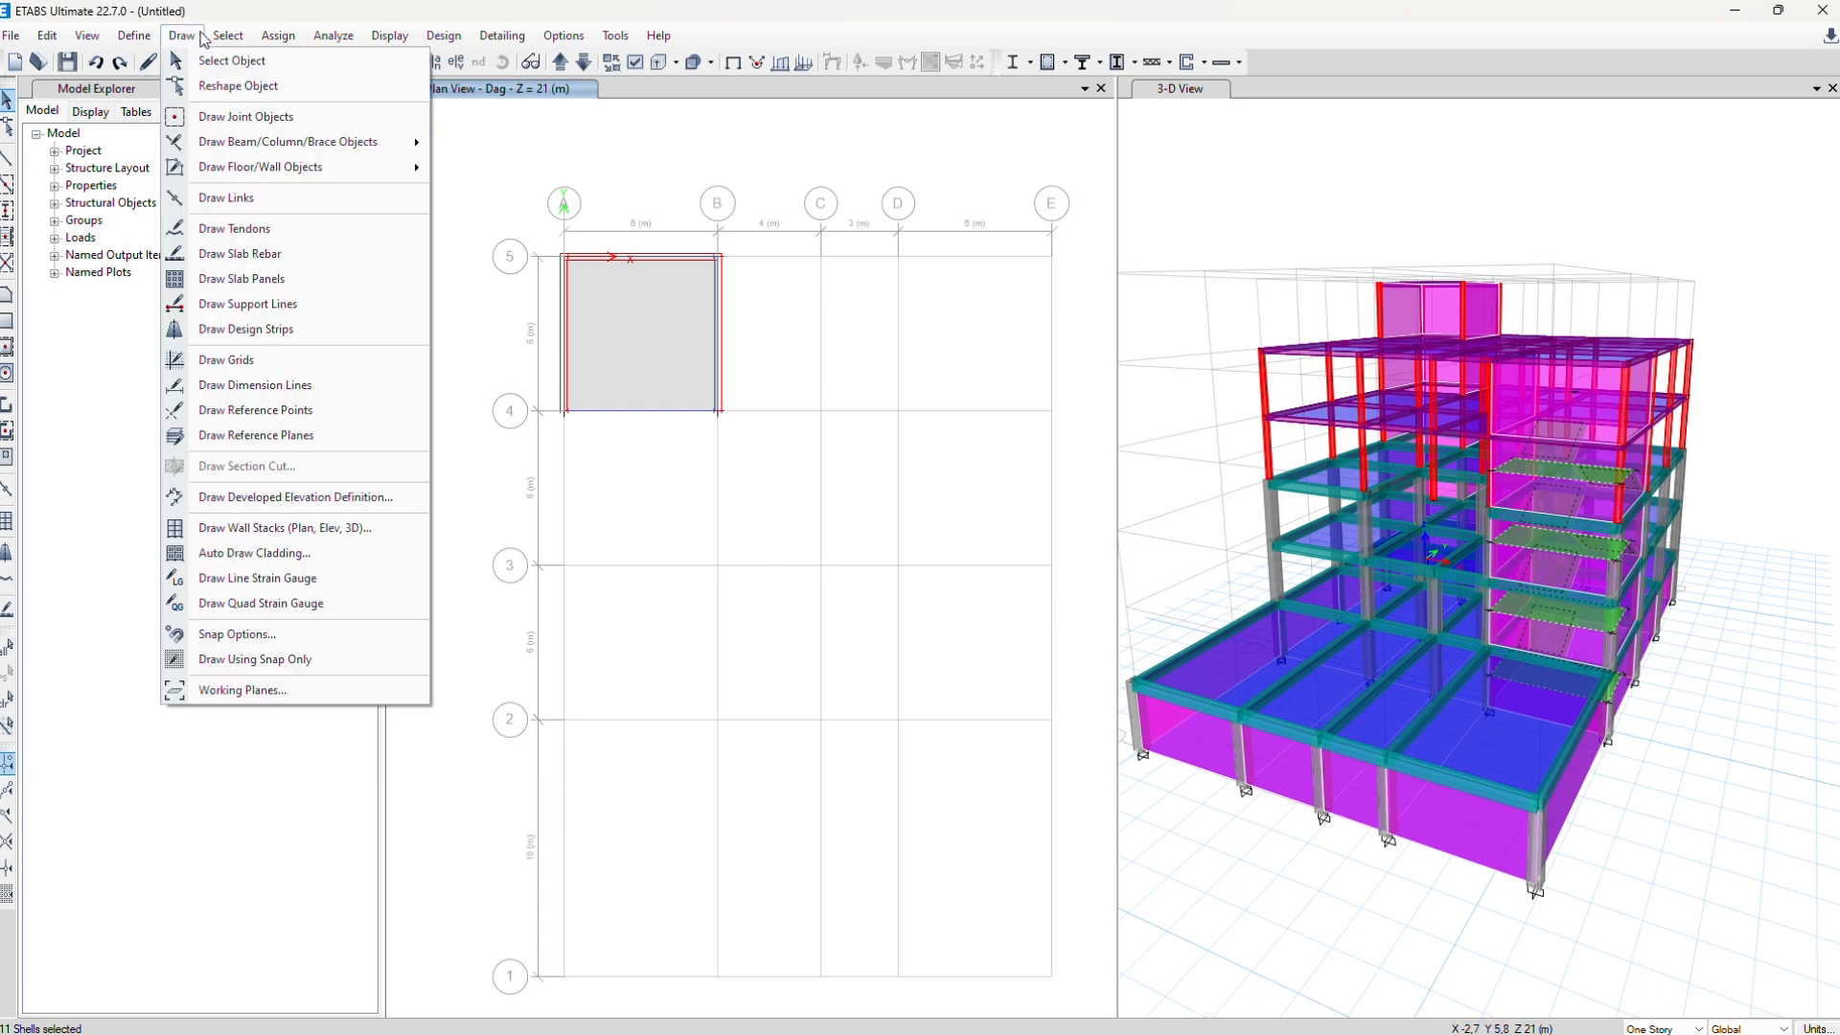
left_click(267, 38)
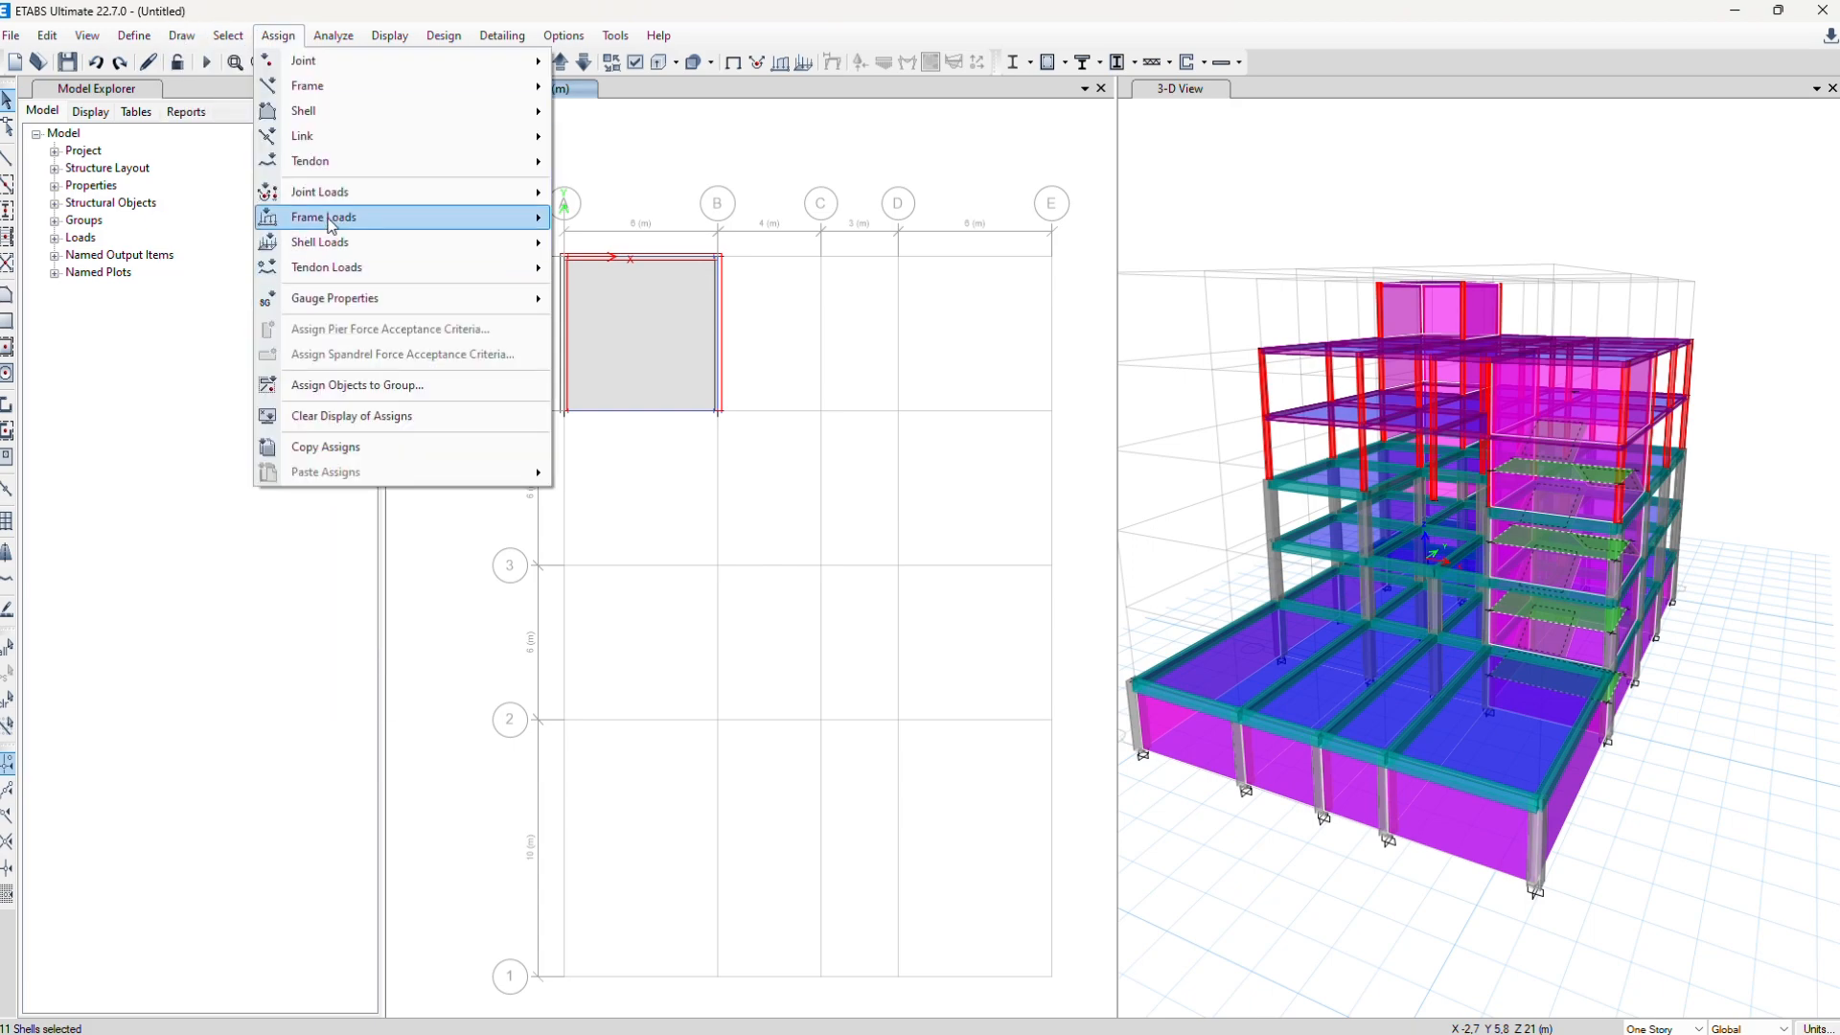
mouse_move(332, 226)
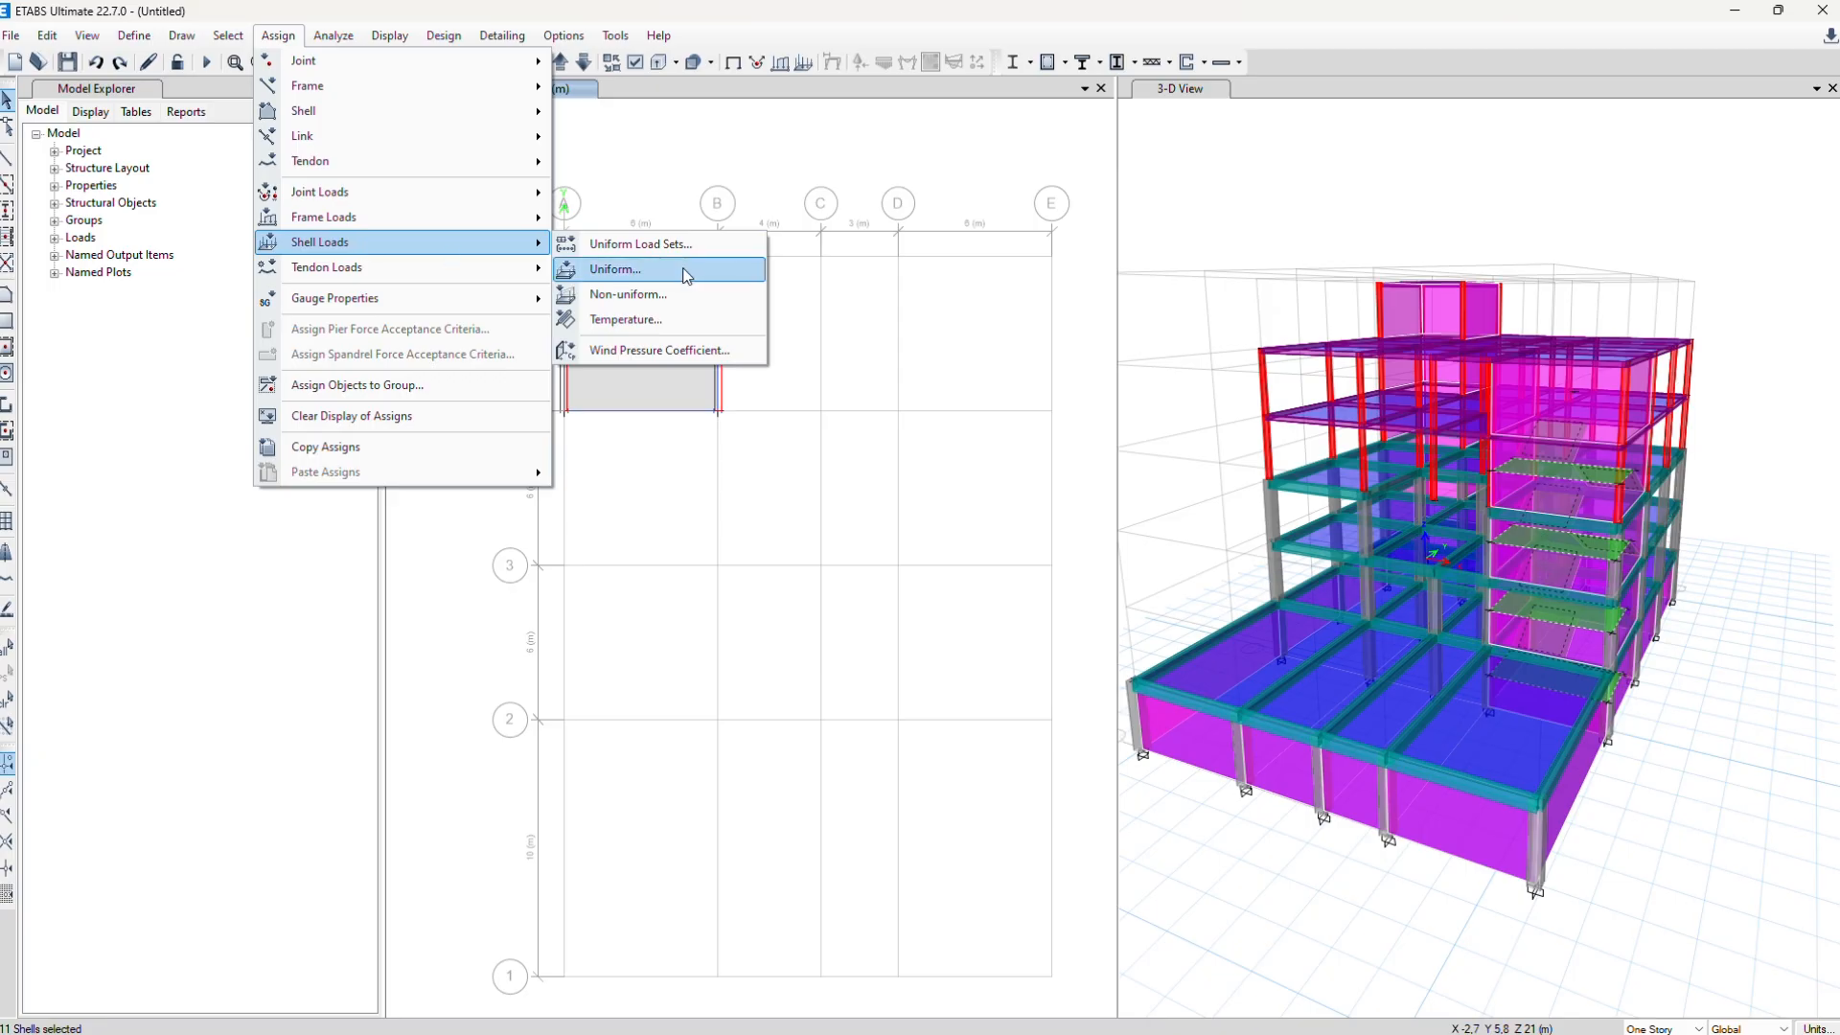
left_click(687, 273)
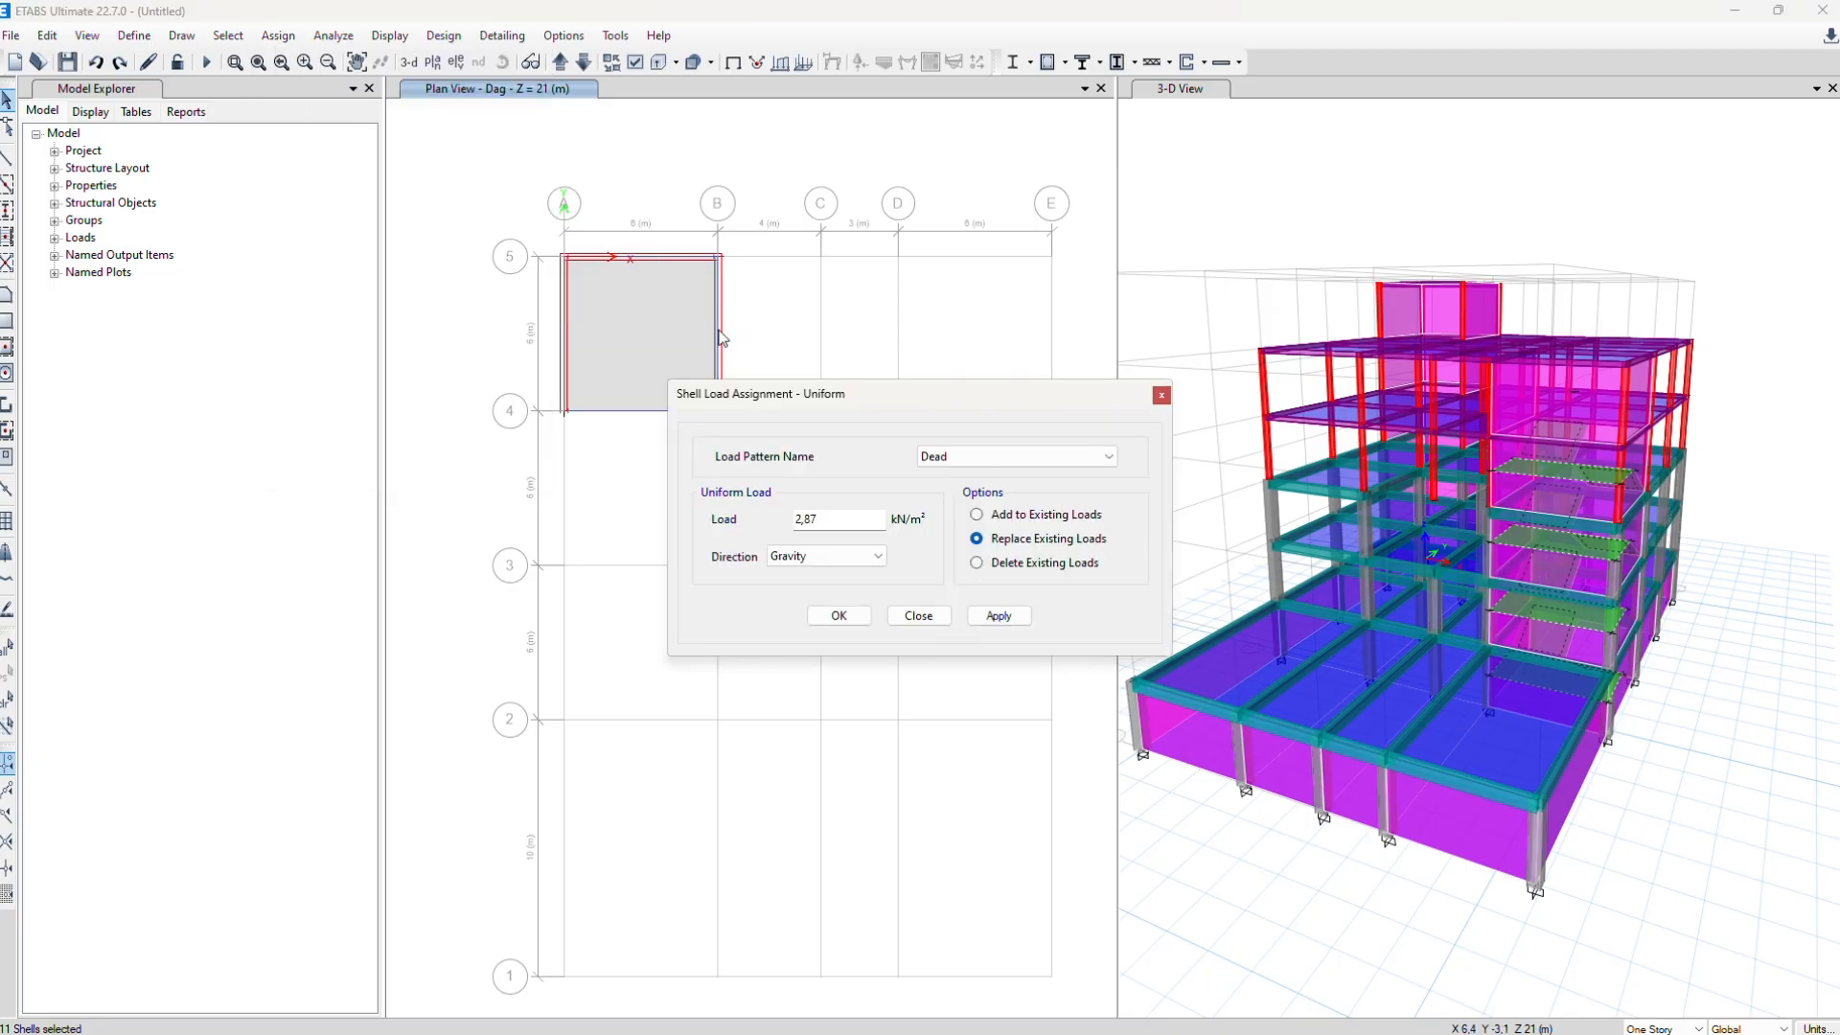
left_click(1092, 460)
left_click(1093, 462)
left_click(1019, 623)
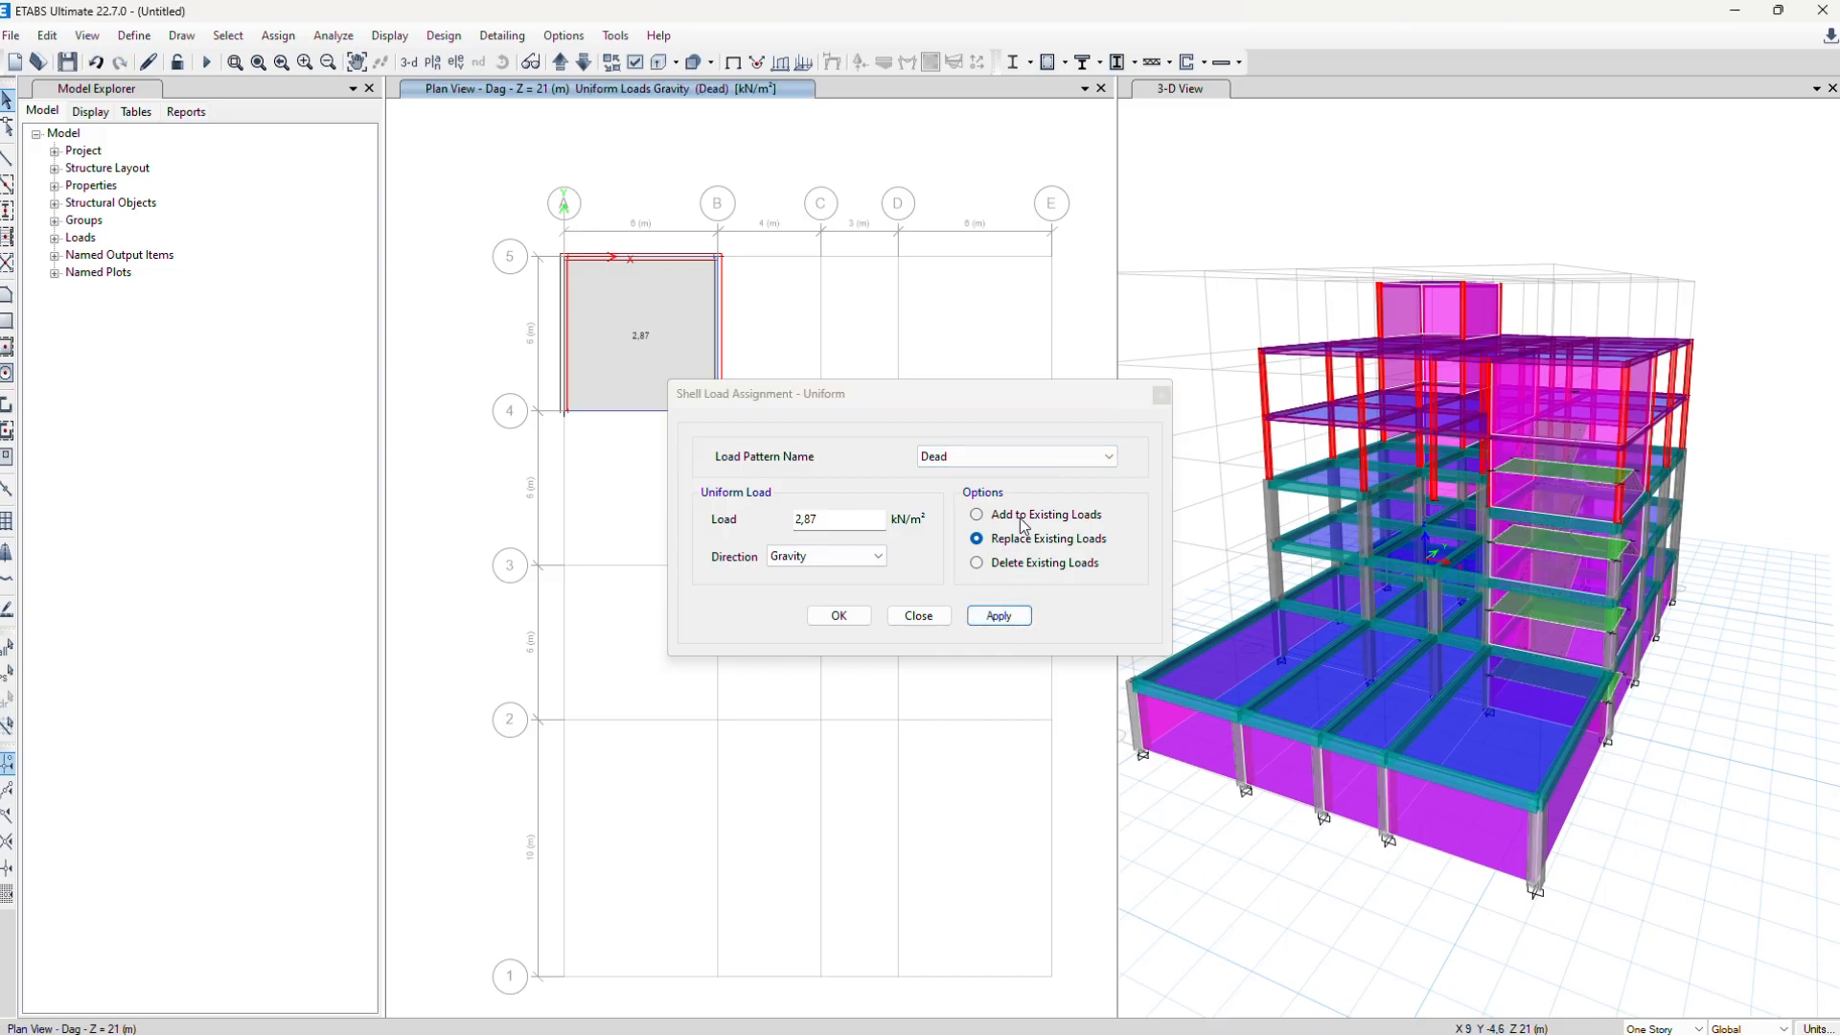
left_click(860, 614)
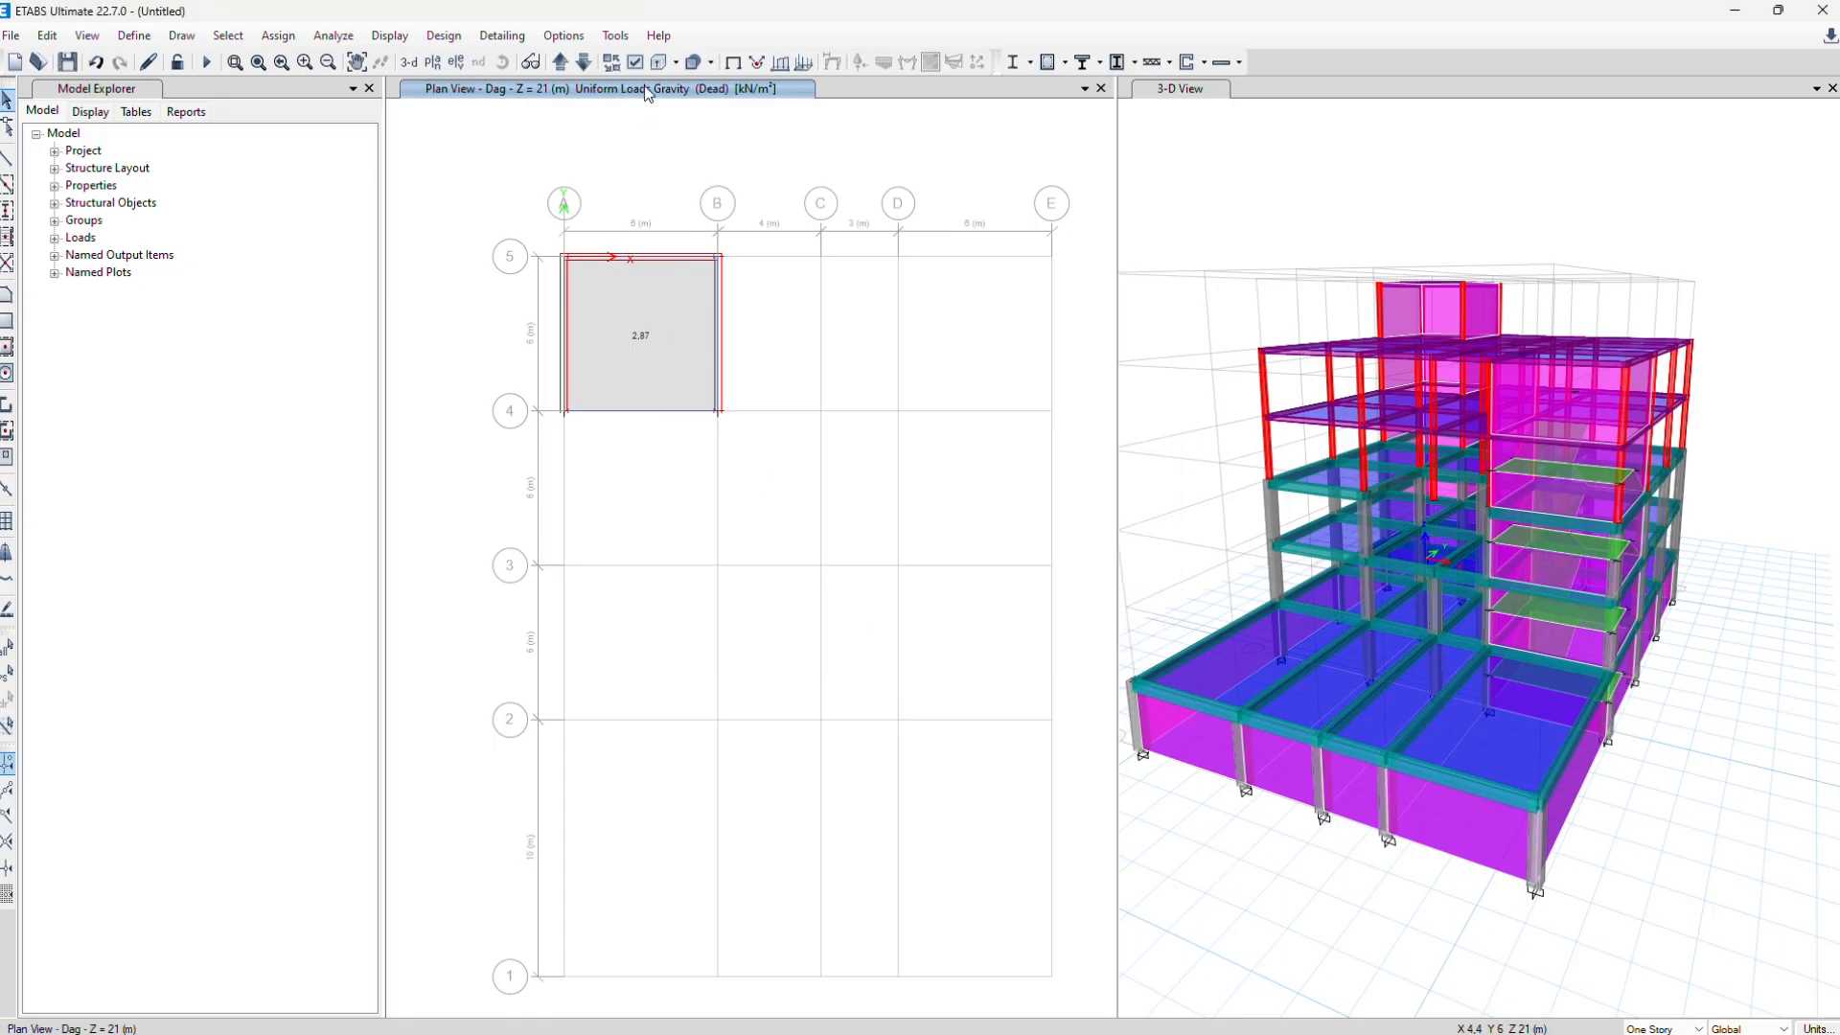
Step the plan view down through the stories to GF and review the uniform Dead loads on the floor slabs
left_click(583, 61)
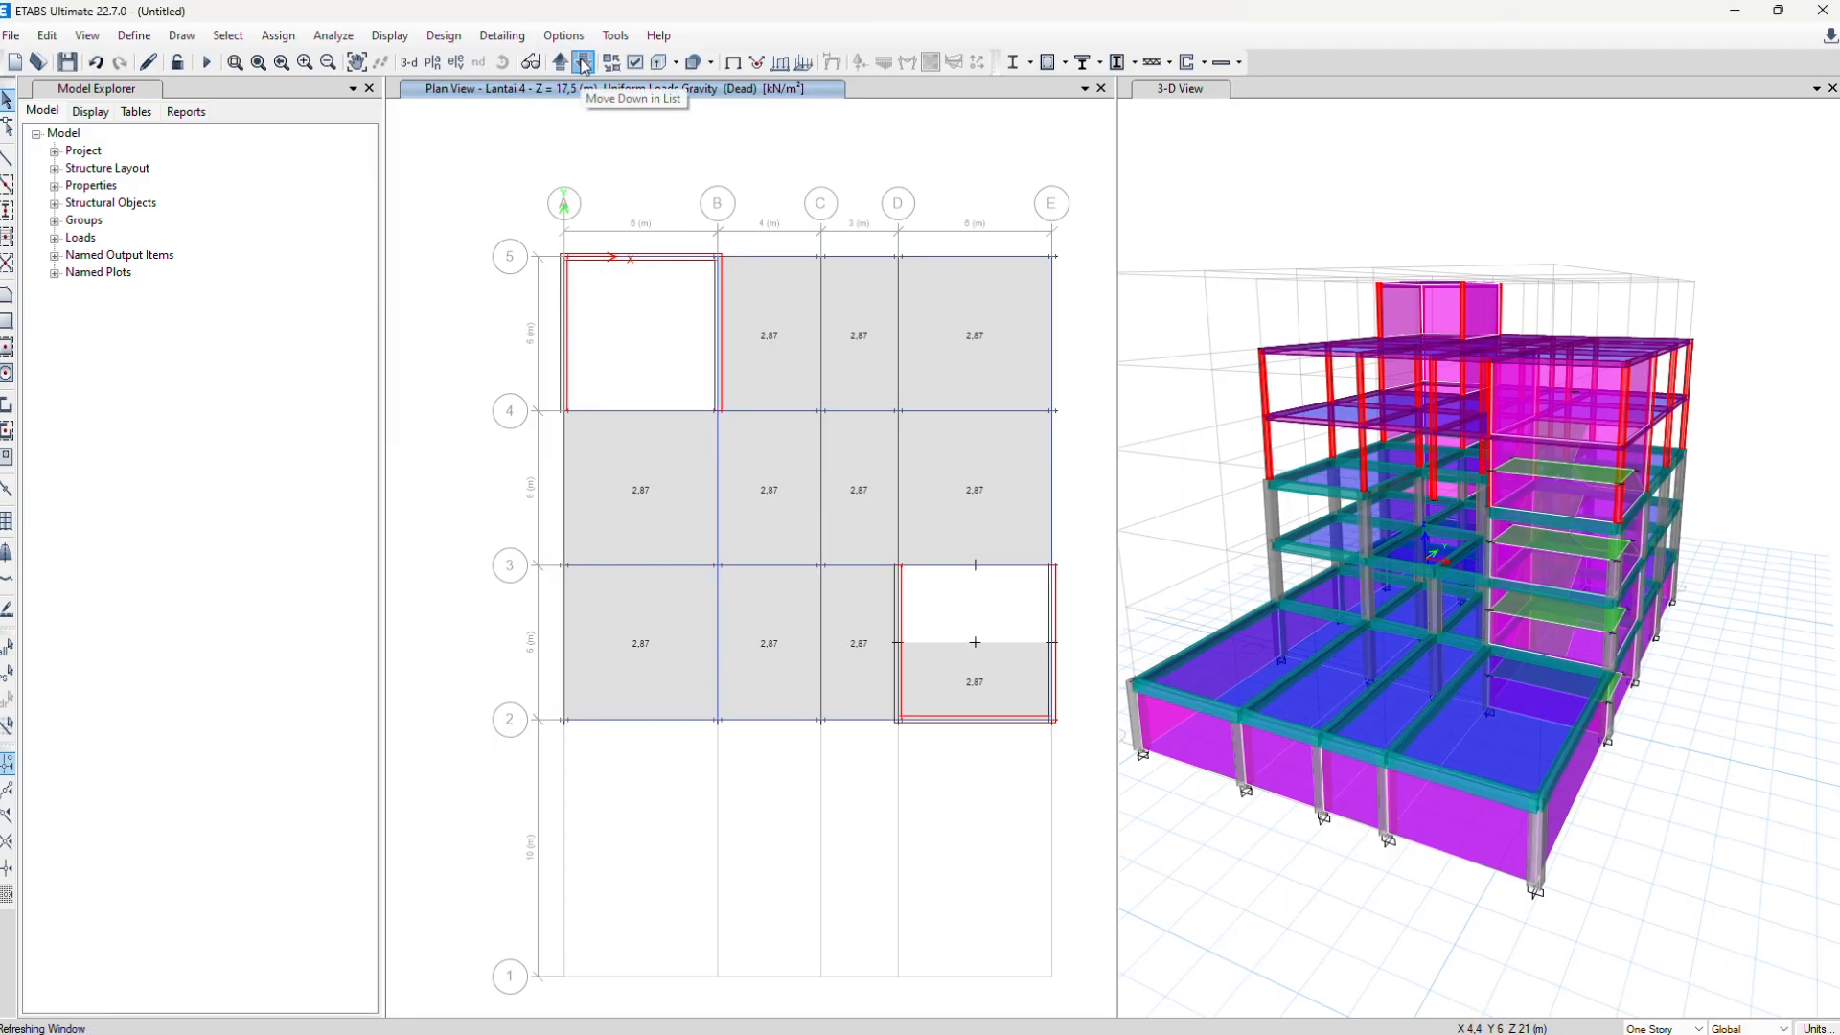
left_click(584, 61)
left_click(584, 61)
left_click(584, 62)
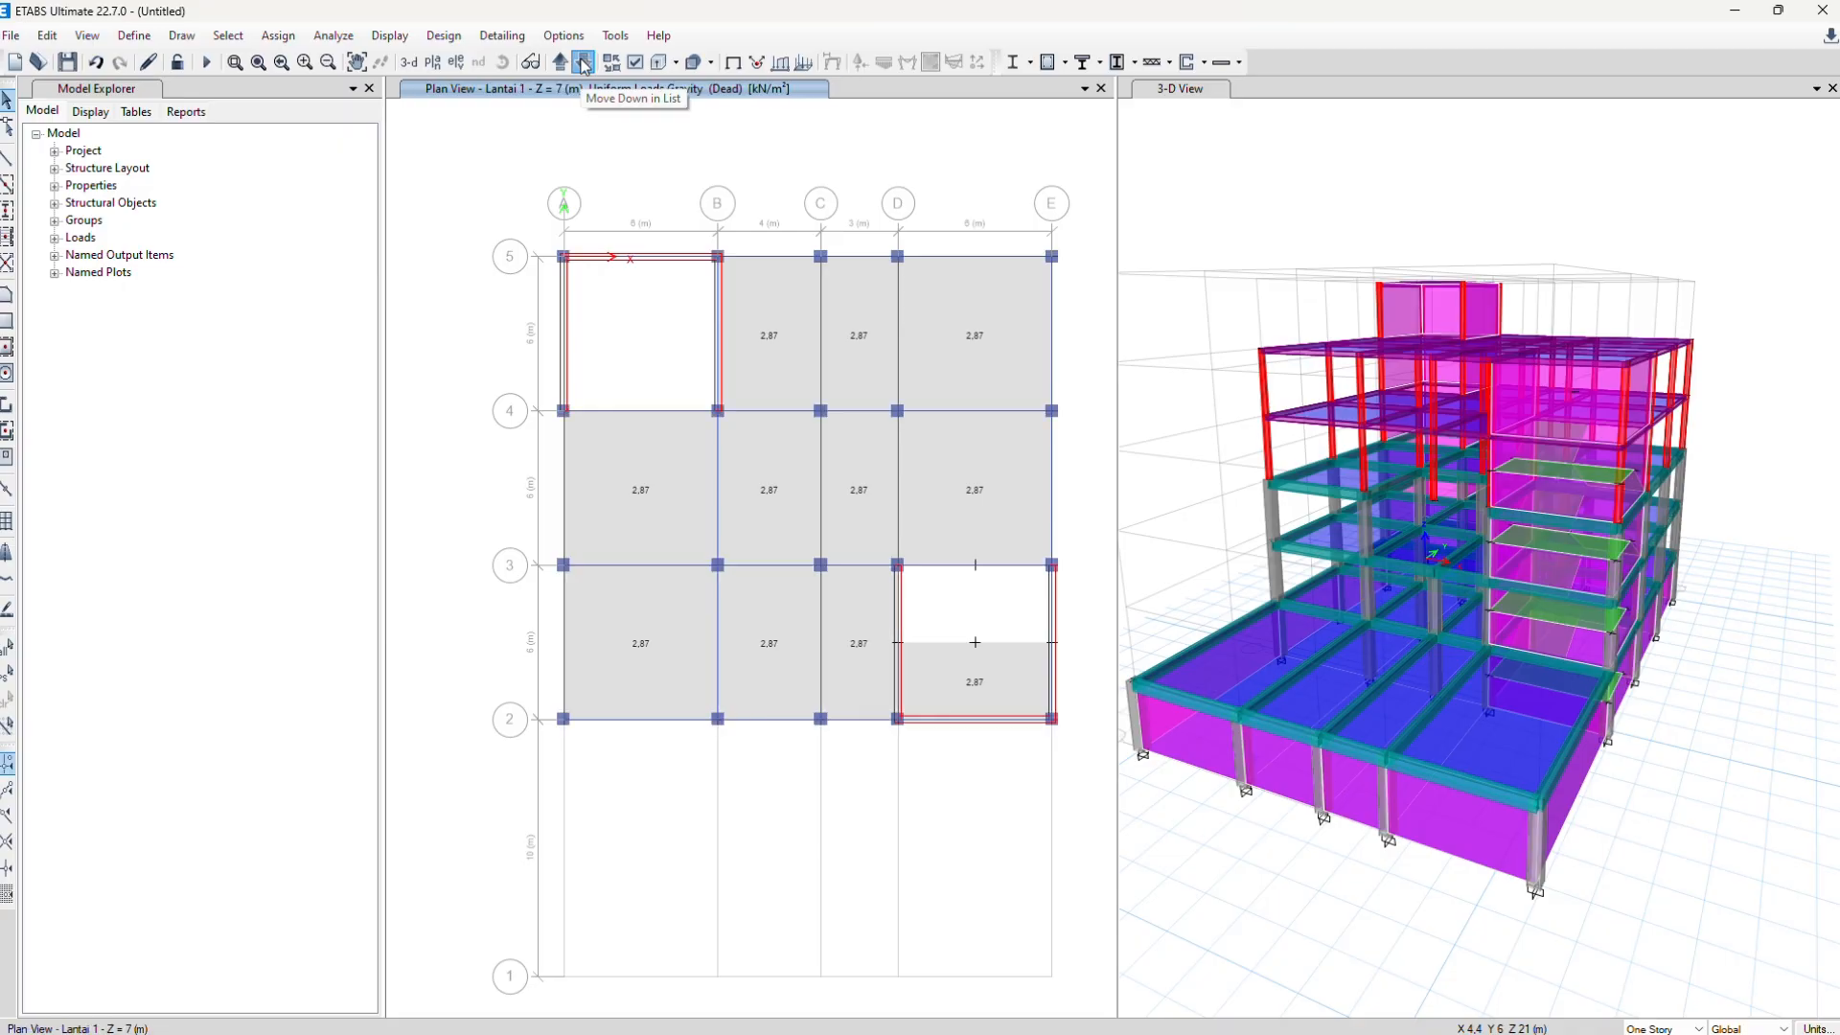
left_click(584, 61)
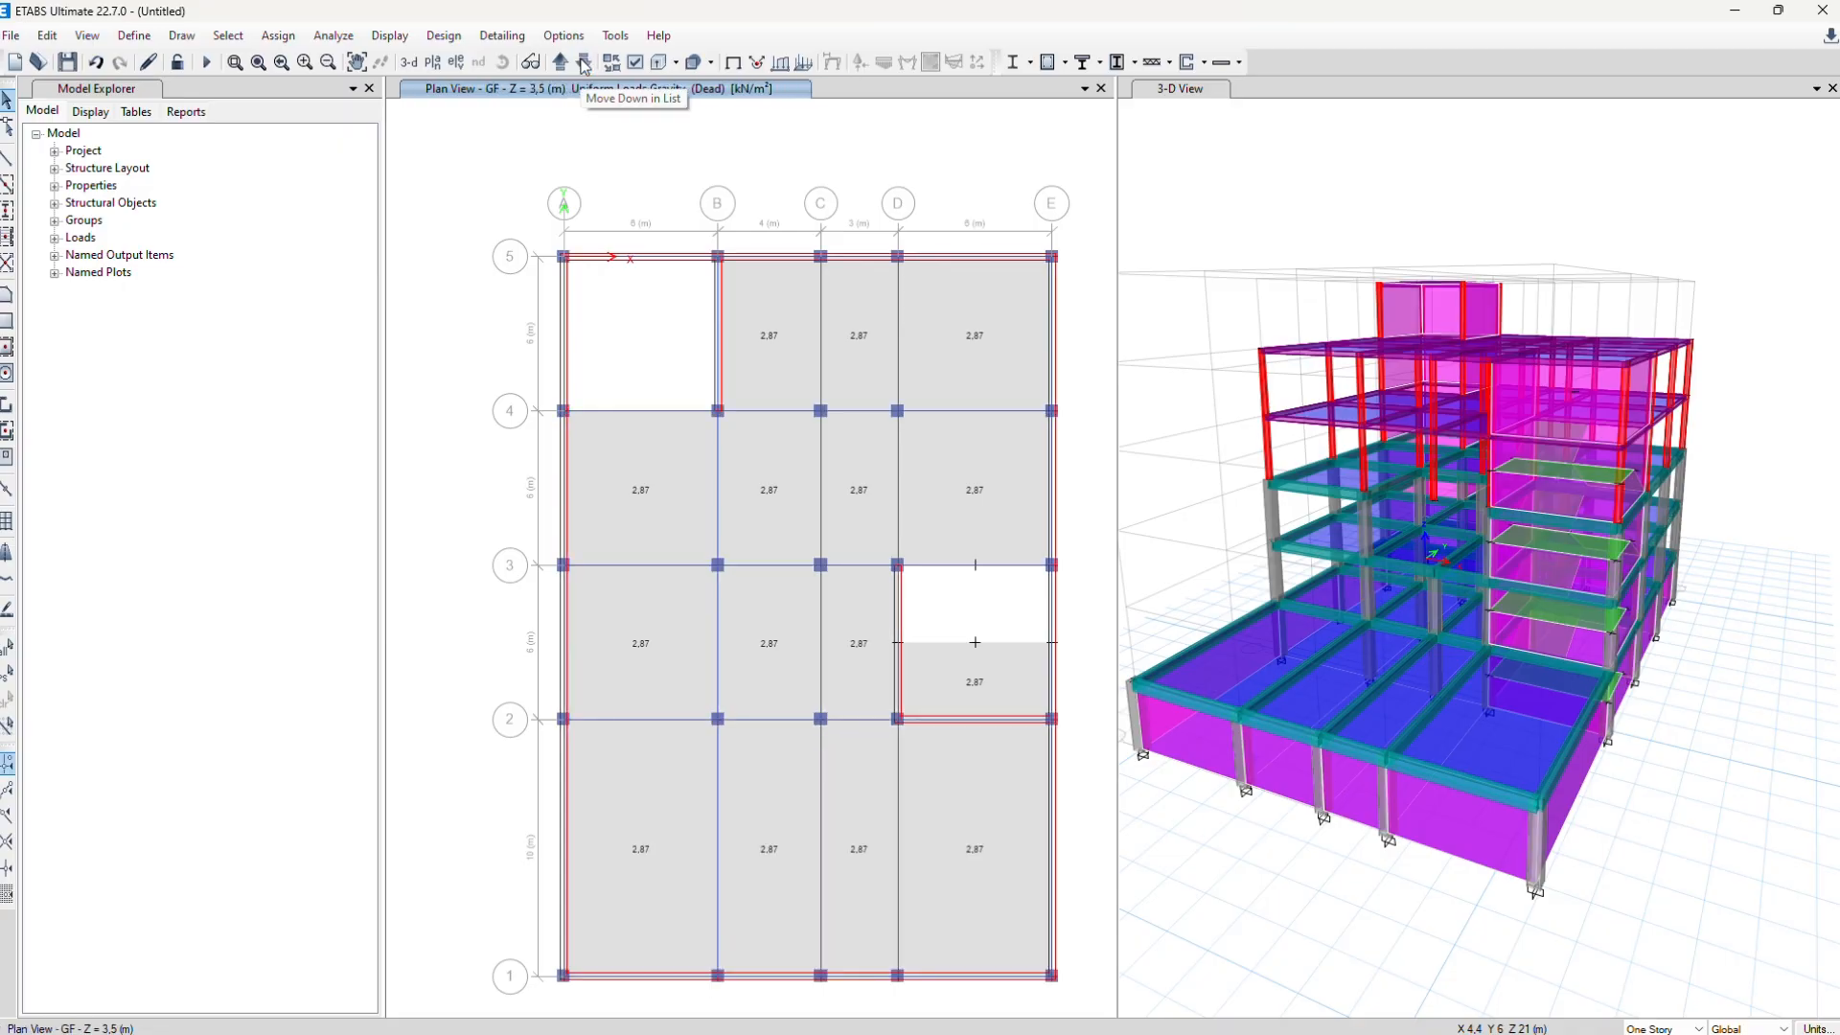
Select all beams that use the IWF Balok 250x125 and B1 300x500 frame properties
left_click(228, 36)
mouse_move(281, 40)
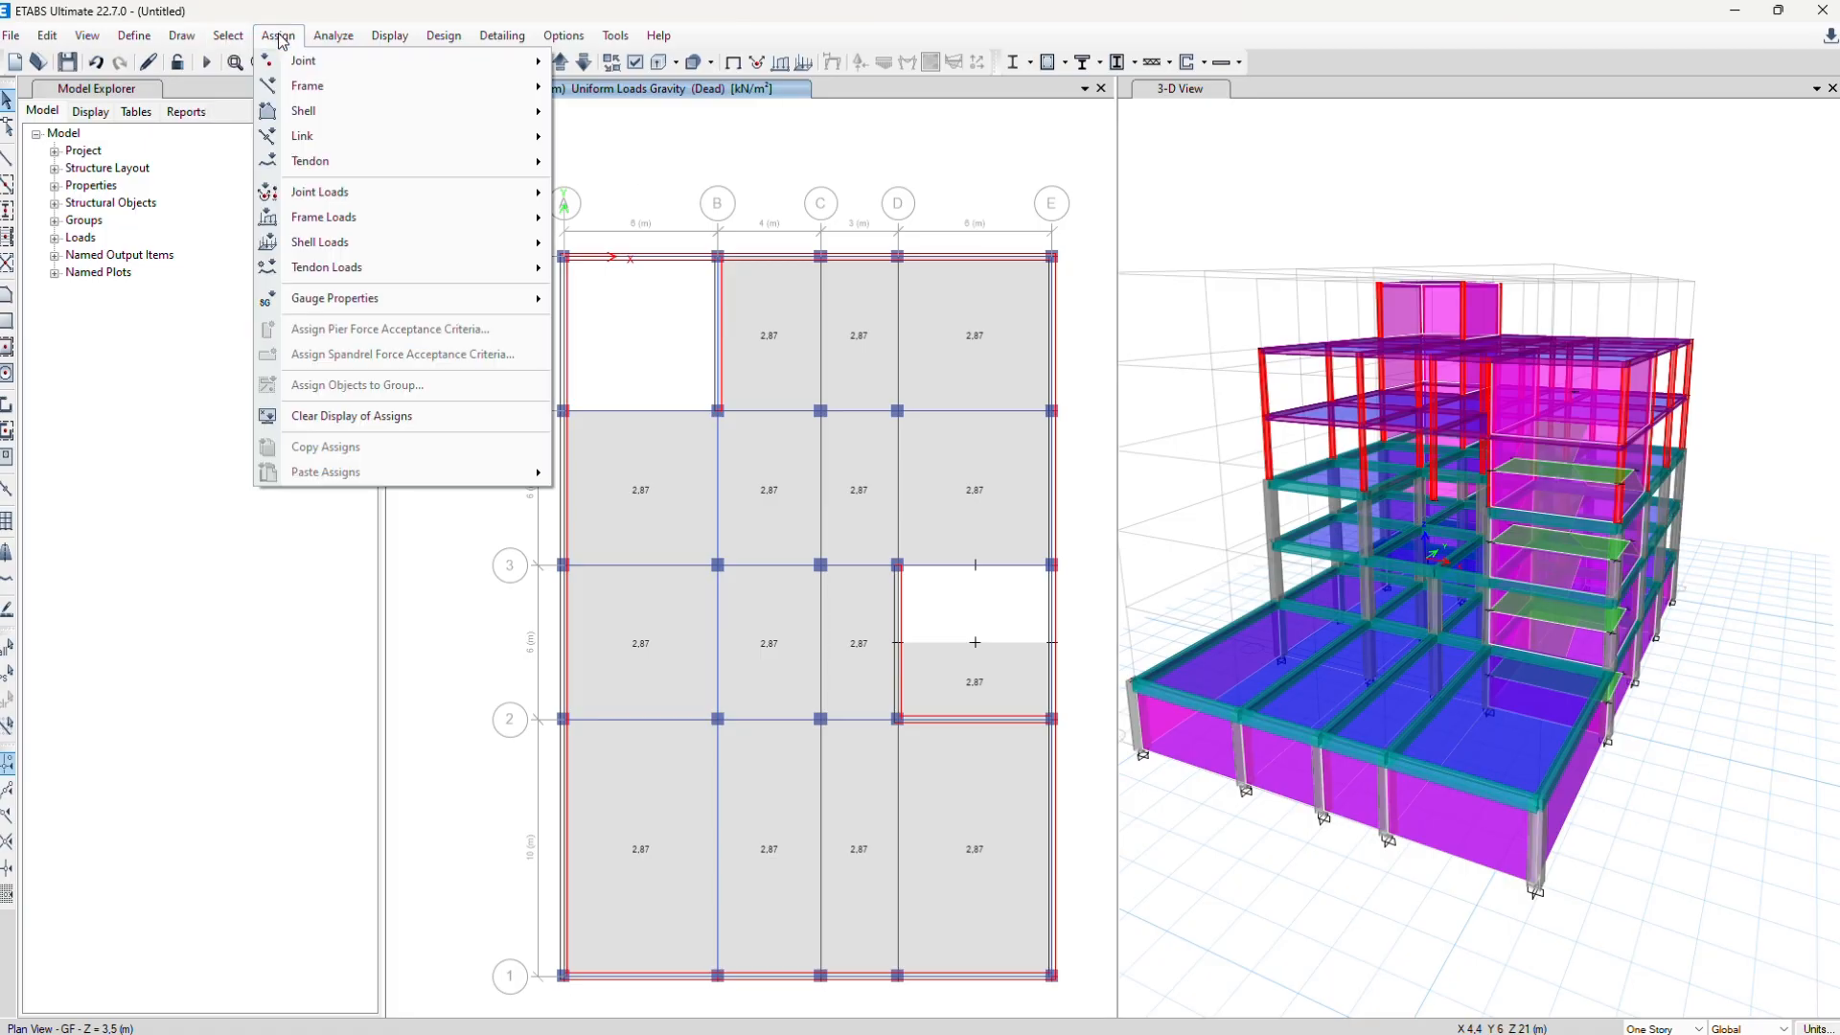
mouse_move(283, 93)
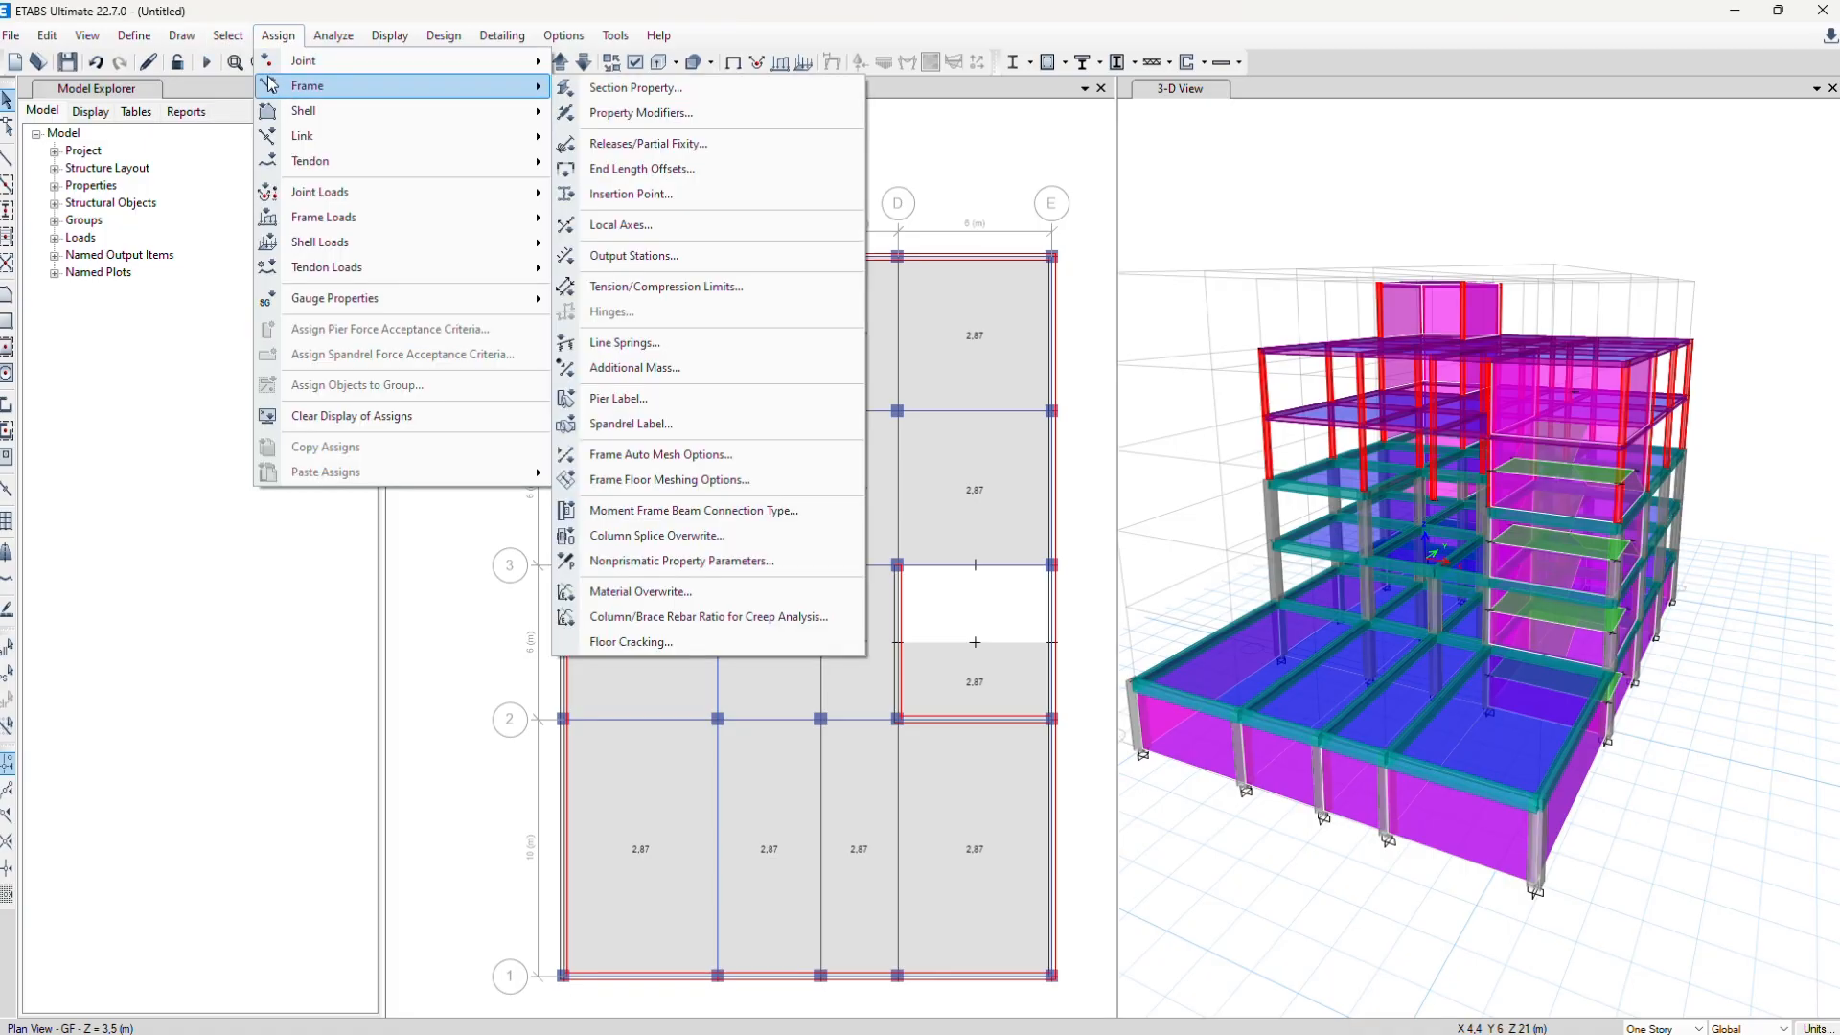
left_click(278, 36)
left_click(228, 36)
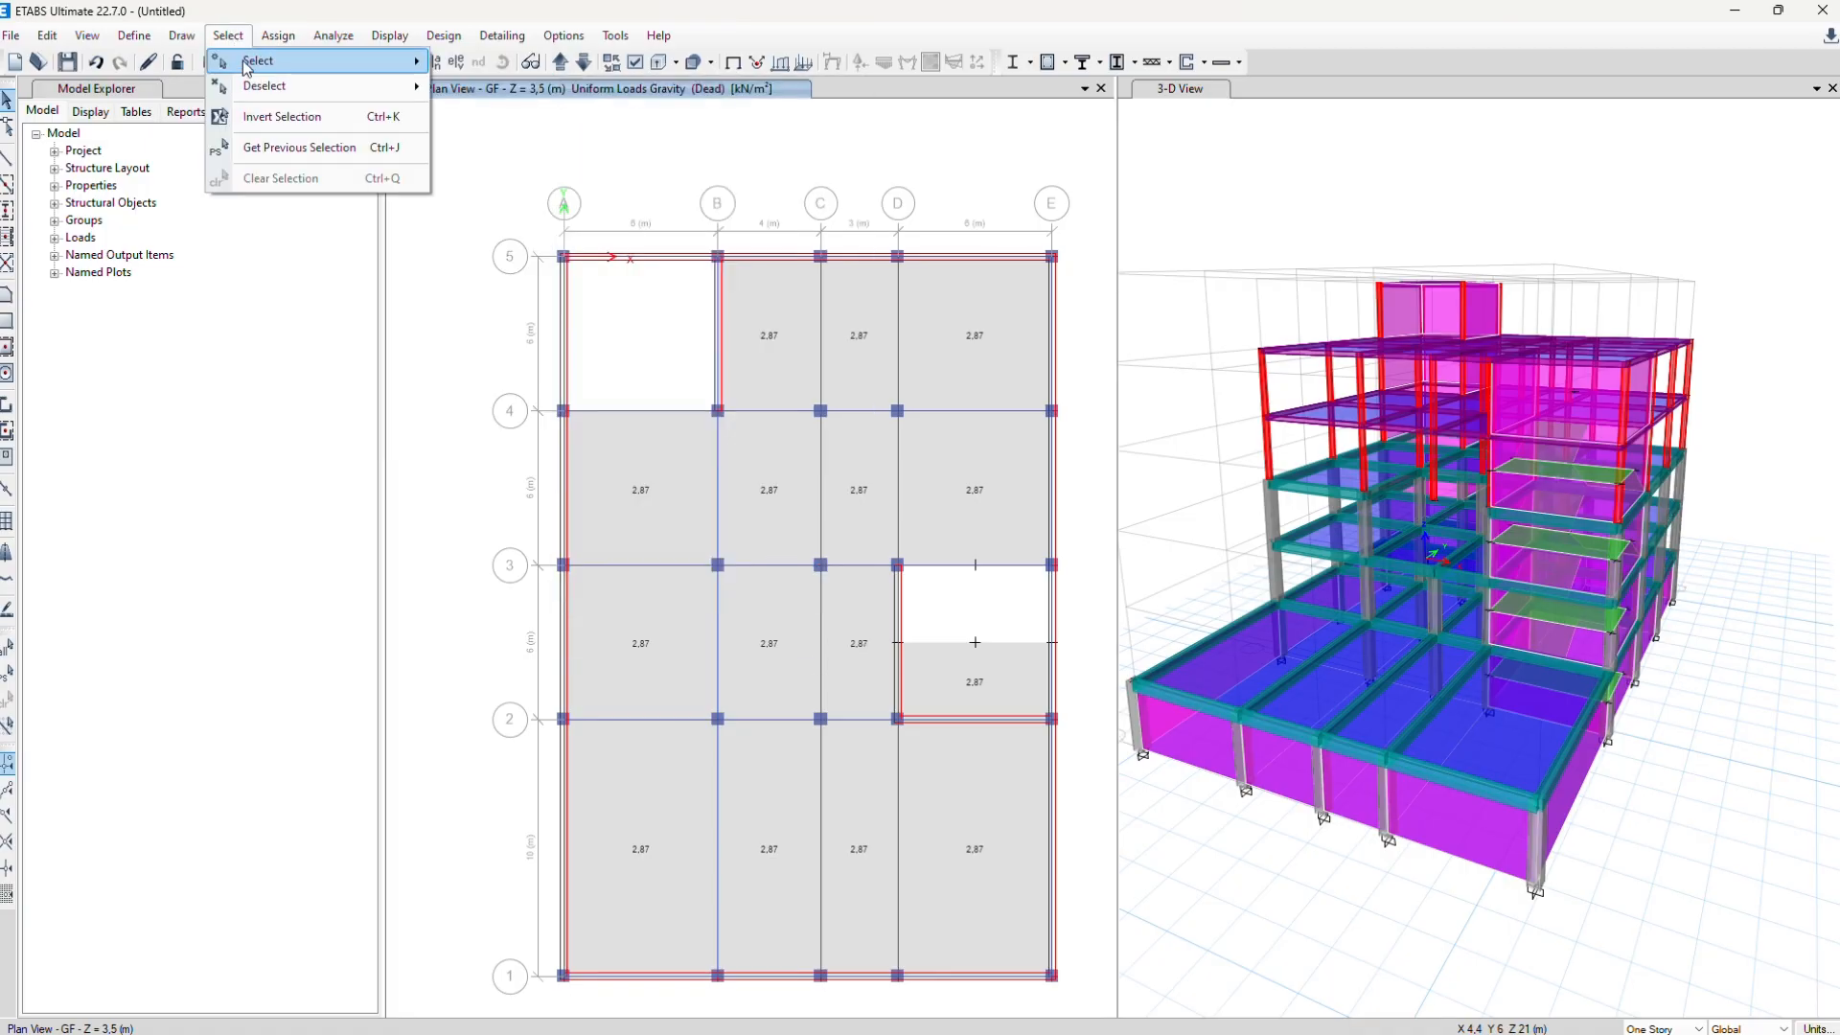
mouse_move(249, 63)
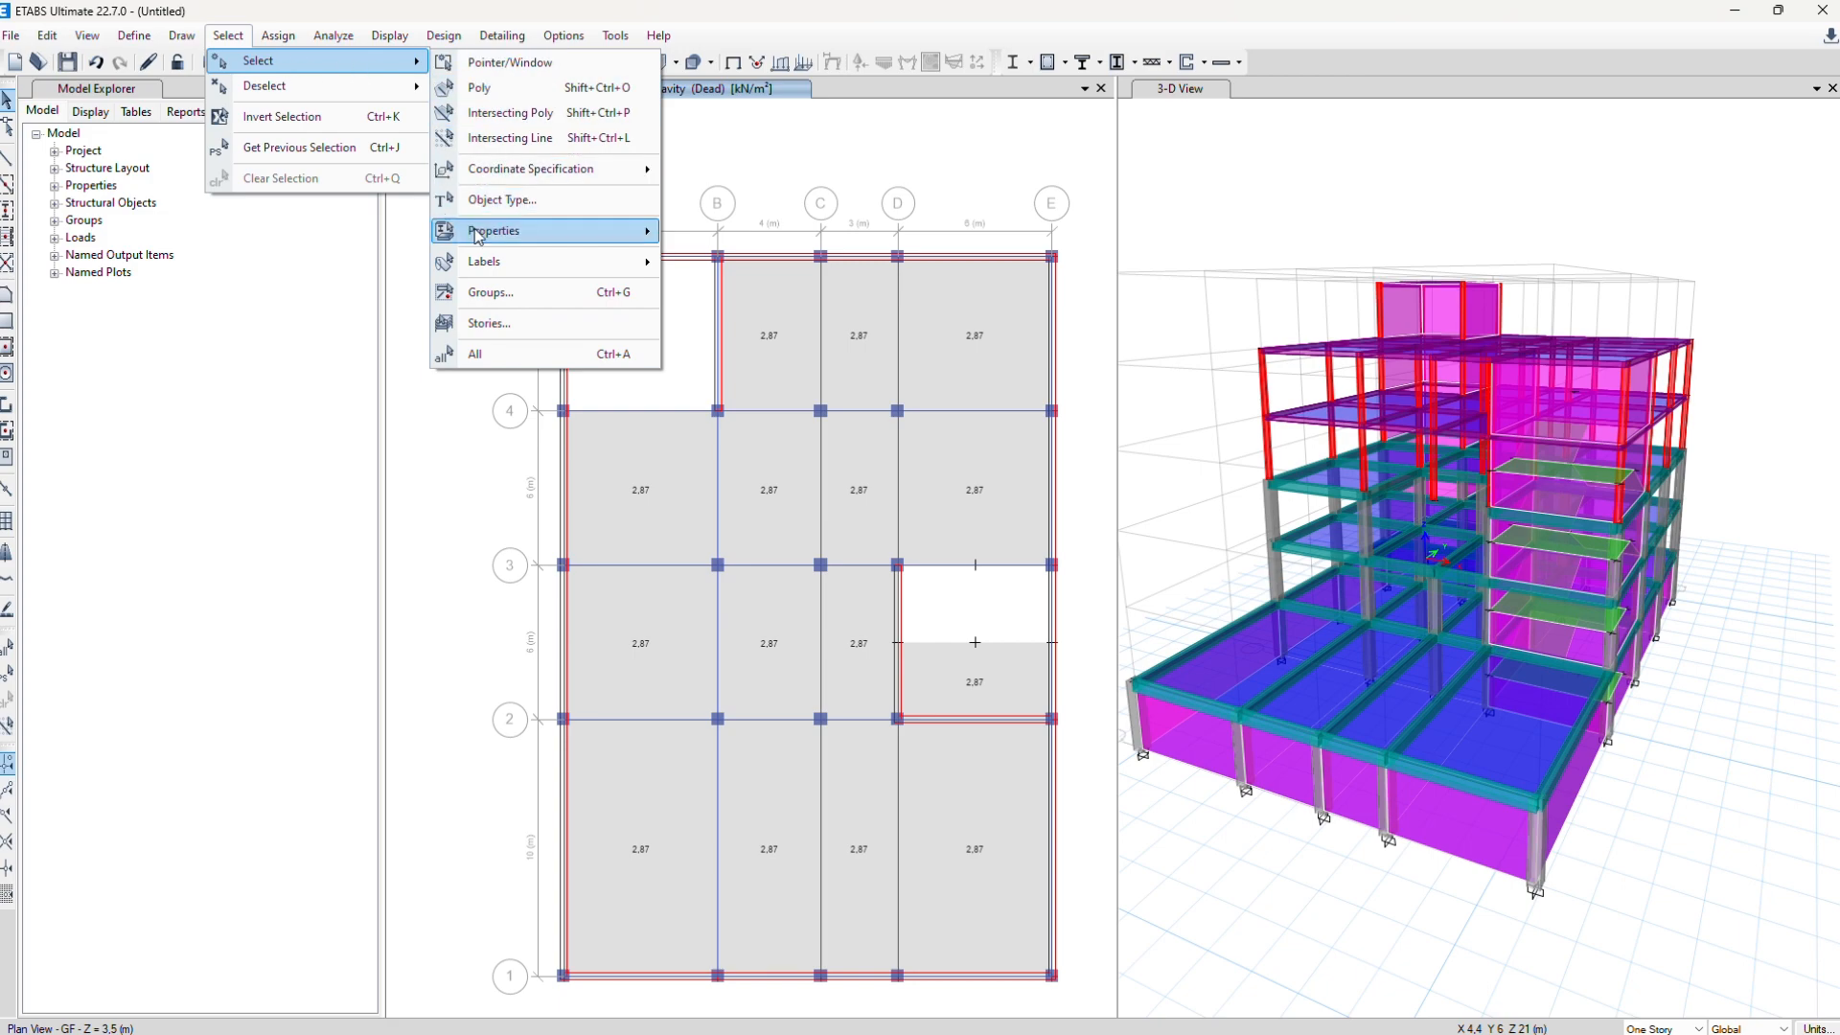
mouse_move(478, 237)
left_click(743, 263)
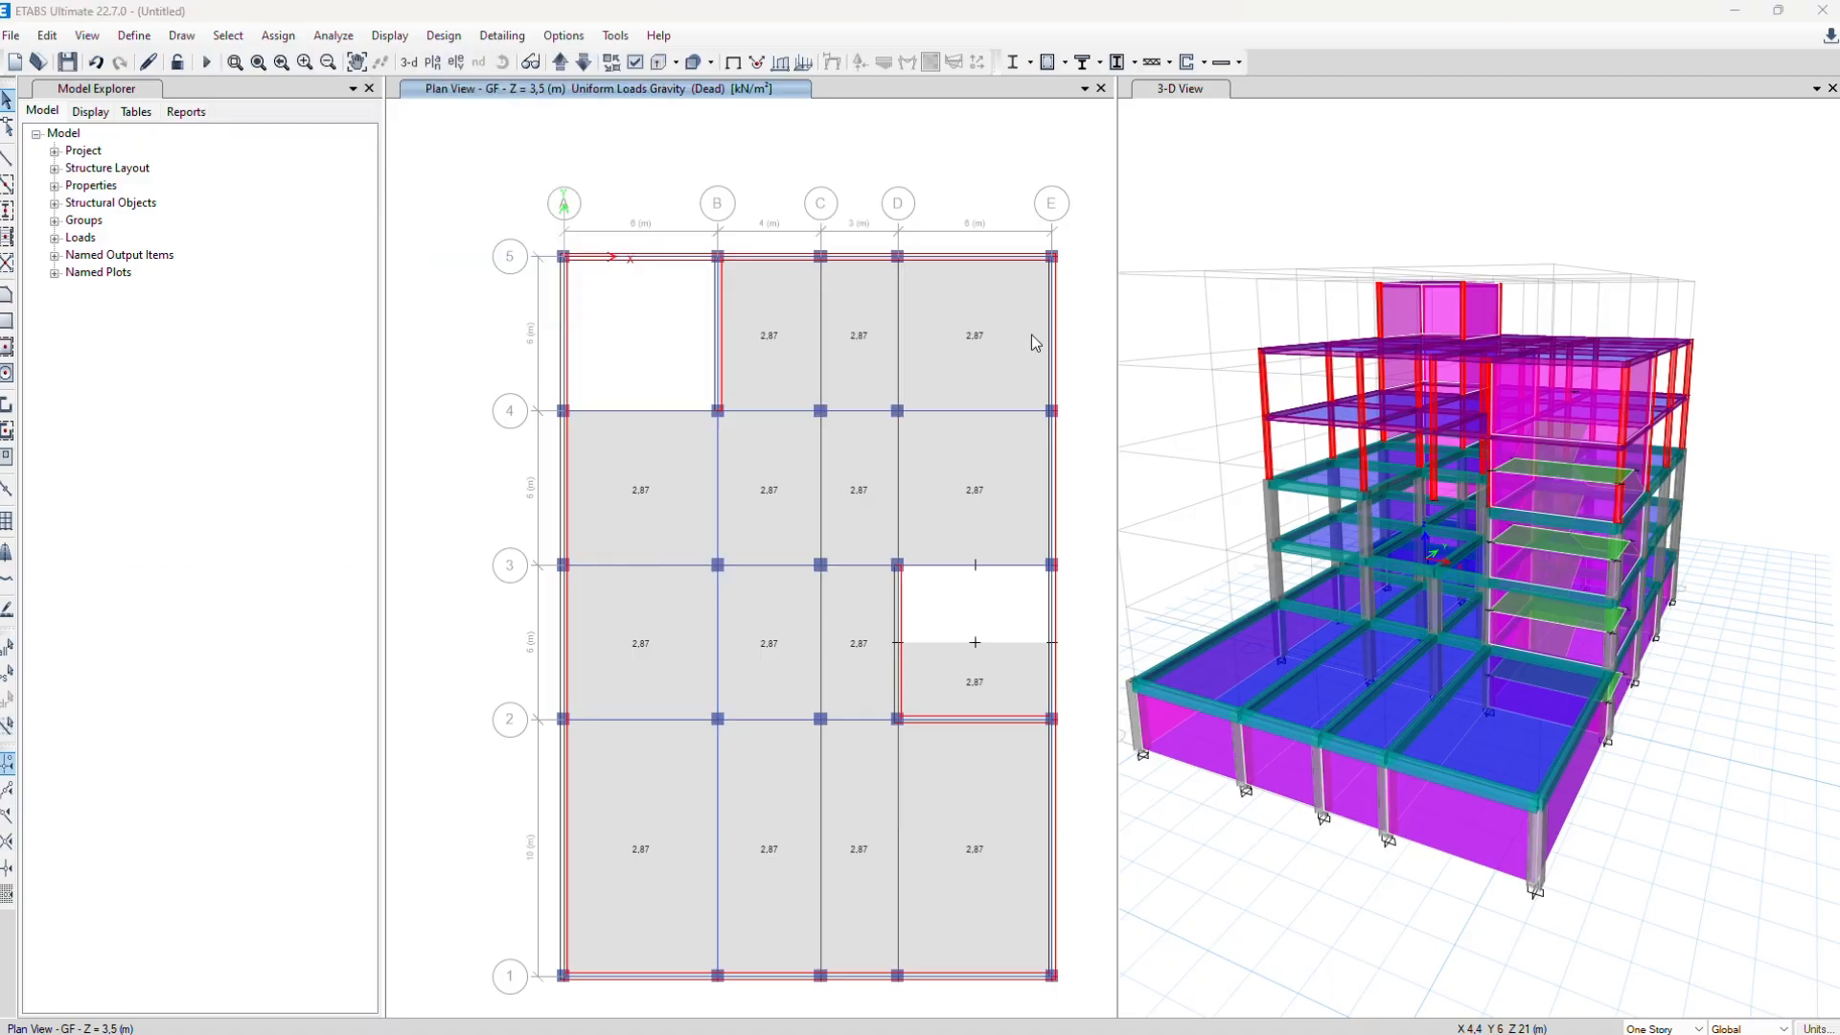
mouse_move(822, 526)
left_mouse_down()
mouse_move(817, 544)
mouse_move(857, 529)
left_mouse_up()
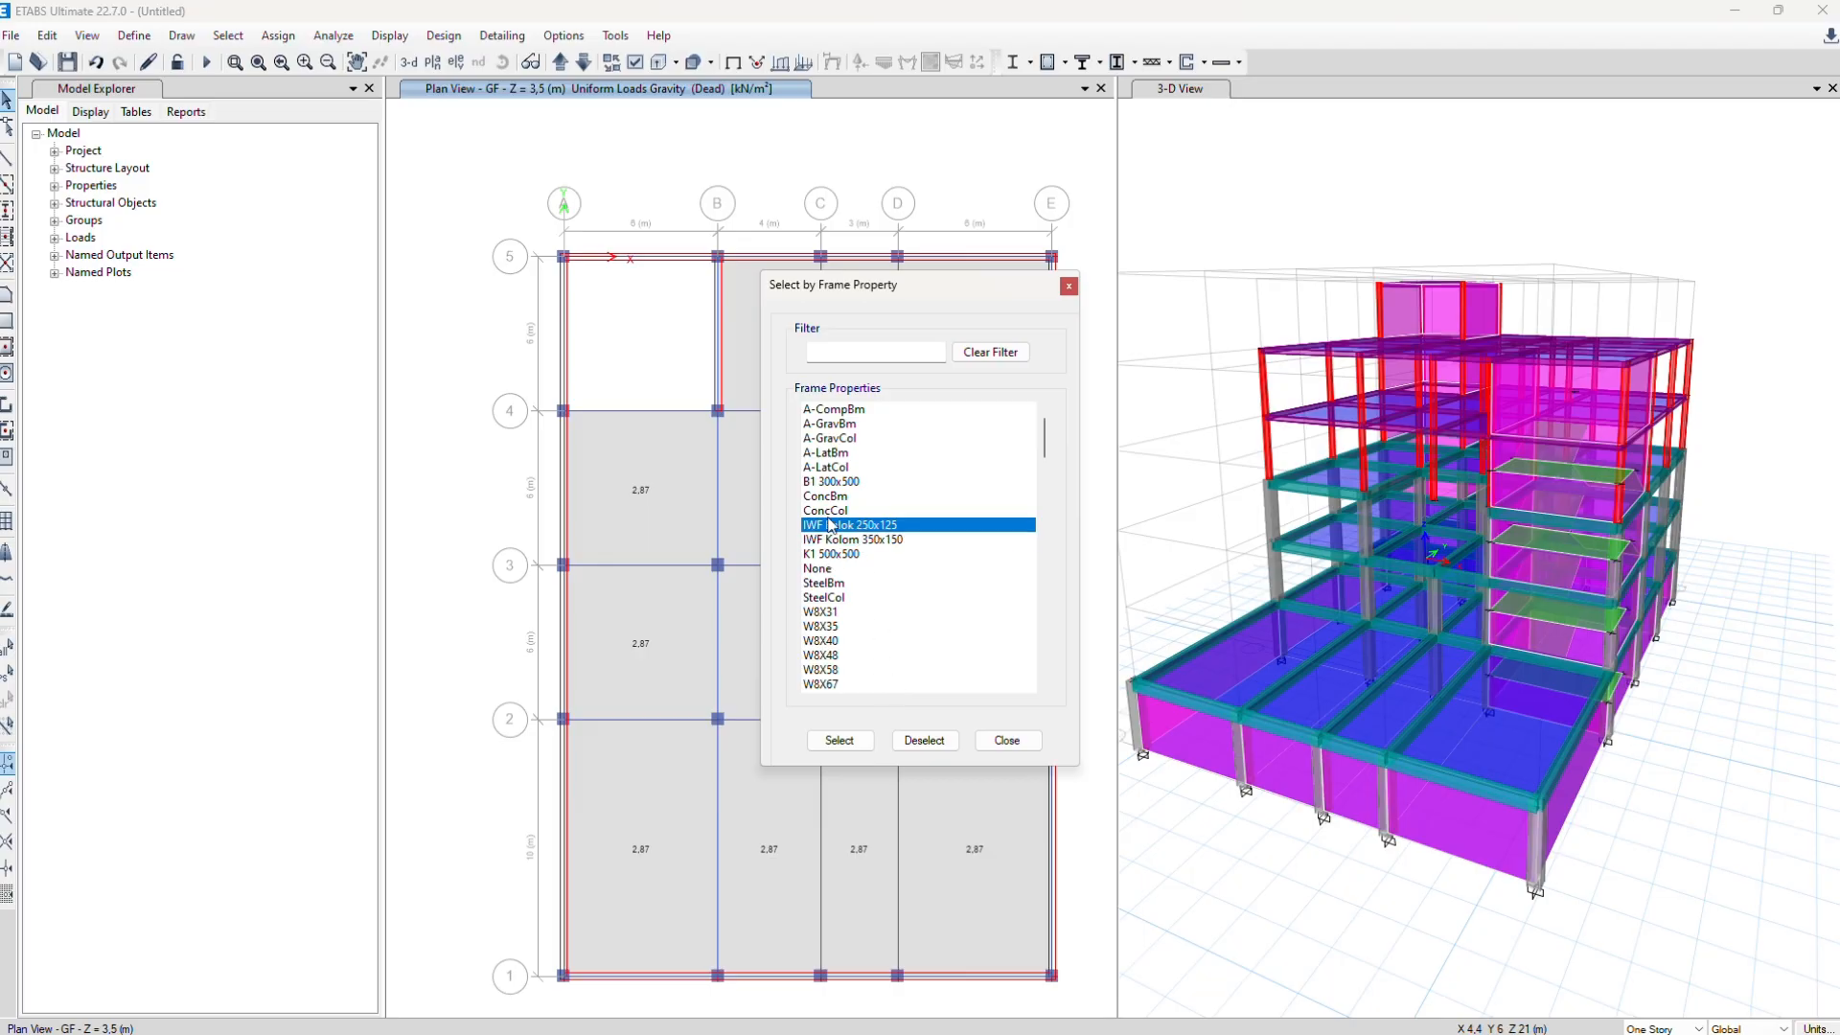
left_click(827, 482, "ctrl")
left_click(839, 740)
left_click(1006, 743)
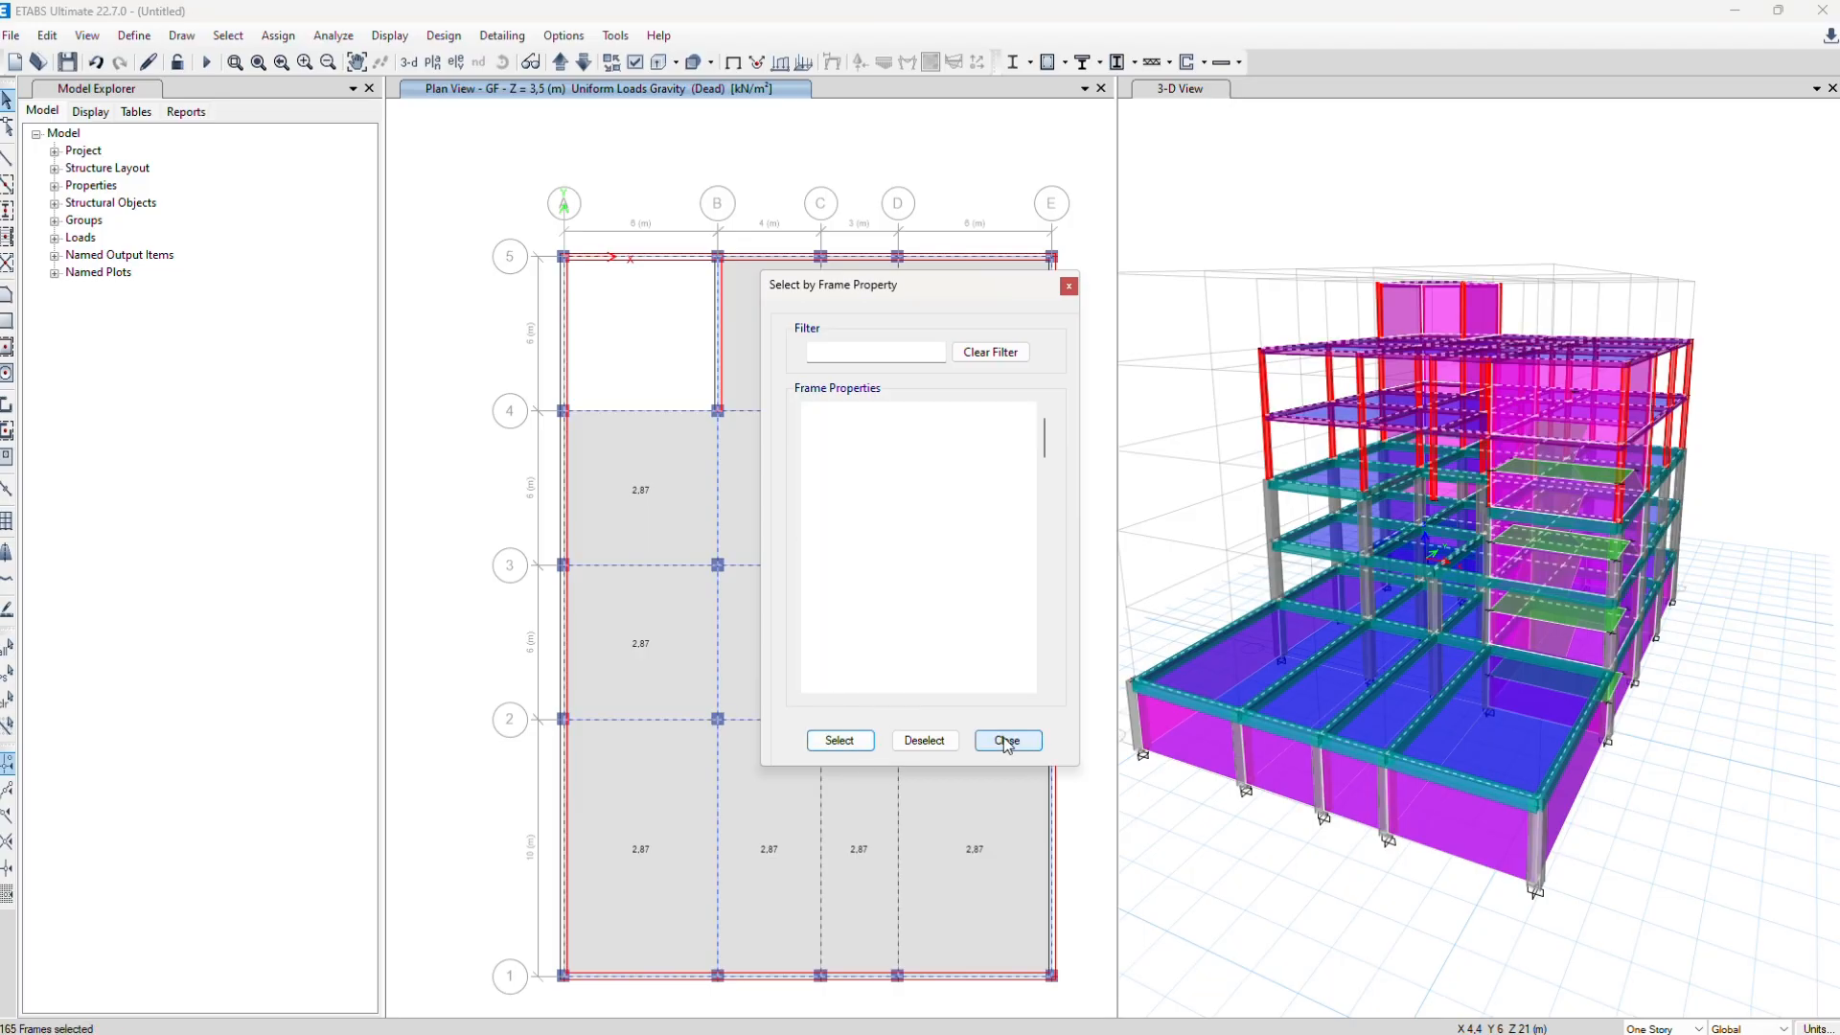
left_click(228, 36)
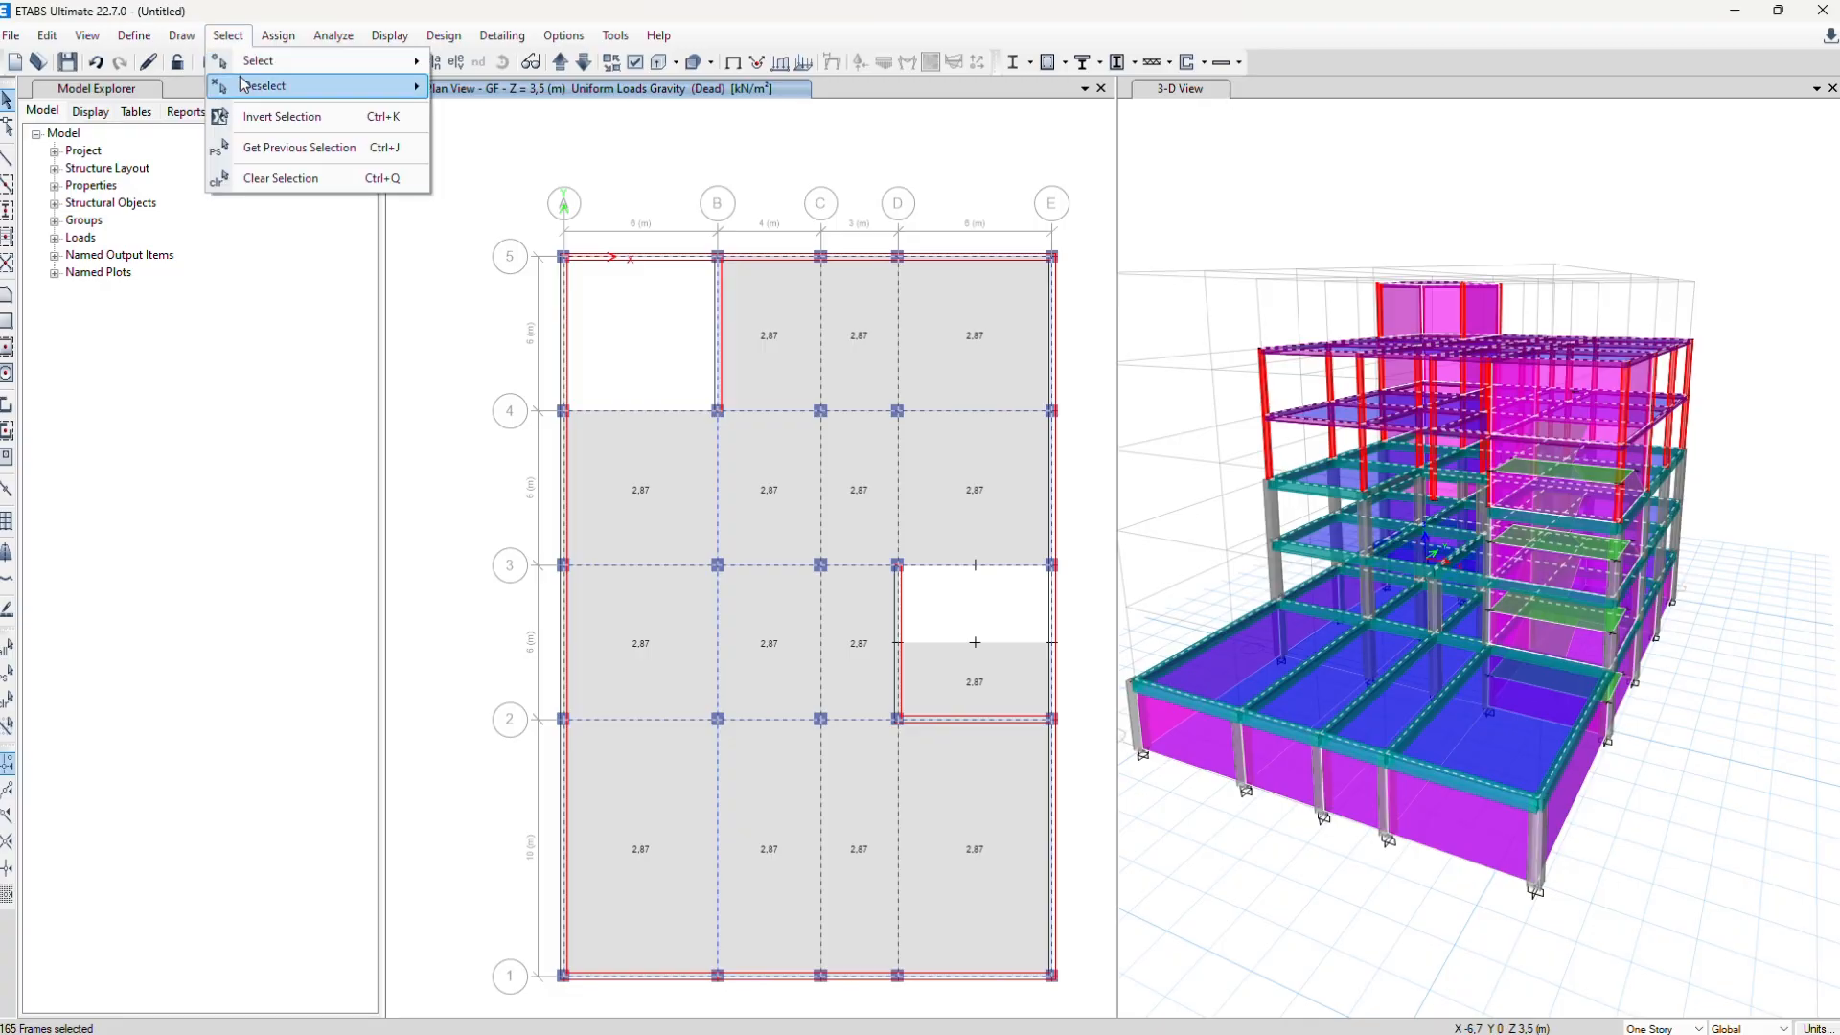
left_click(277, 36)
left_click(278, 36)
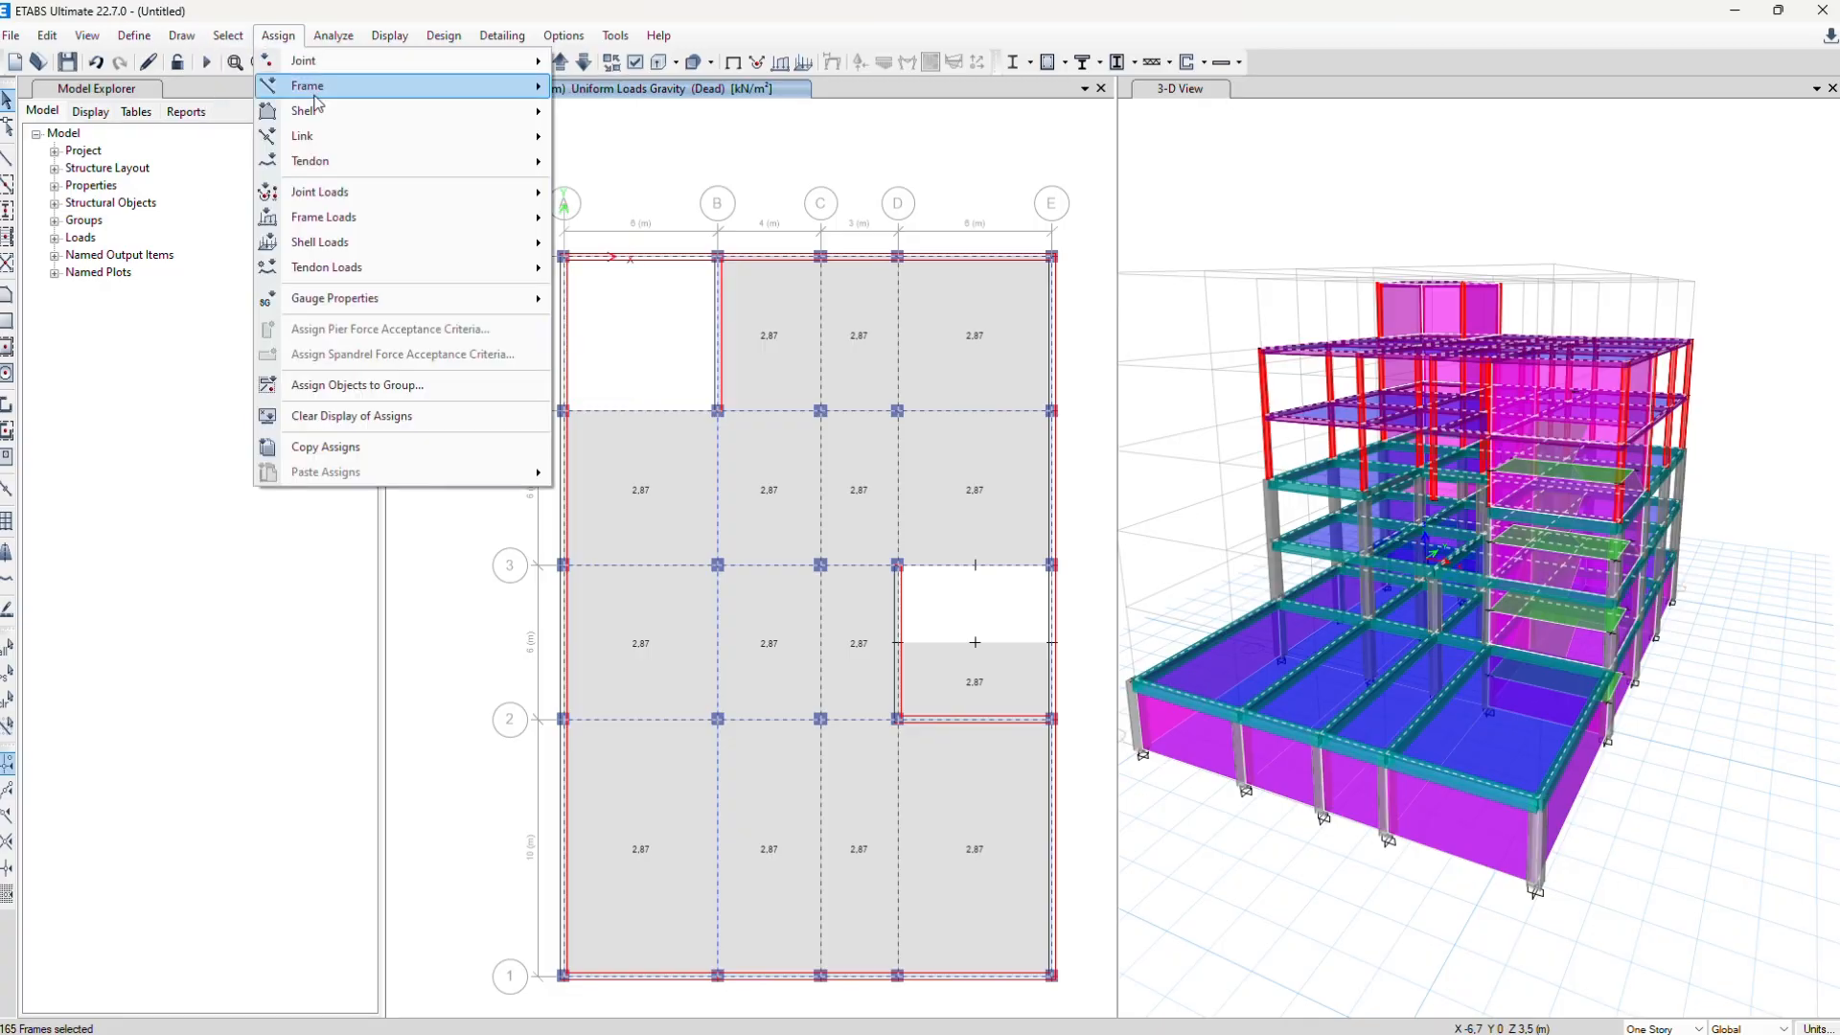
mouse_move(314, 95)
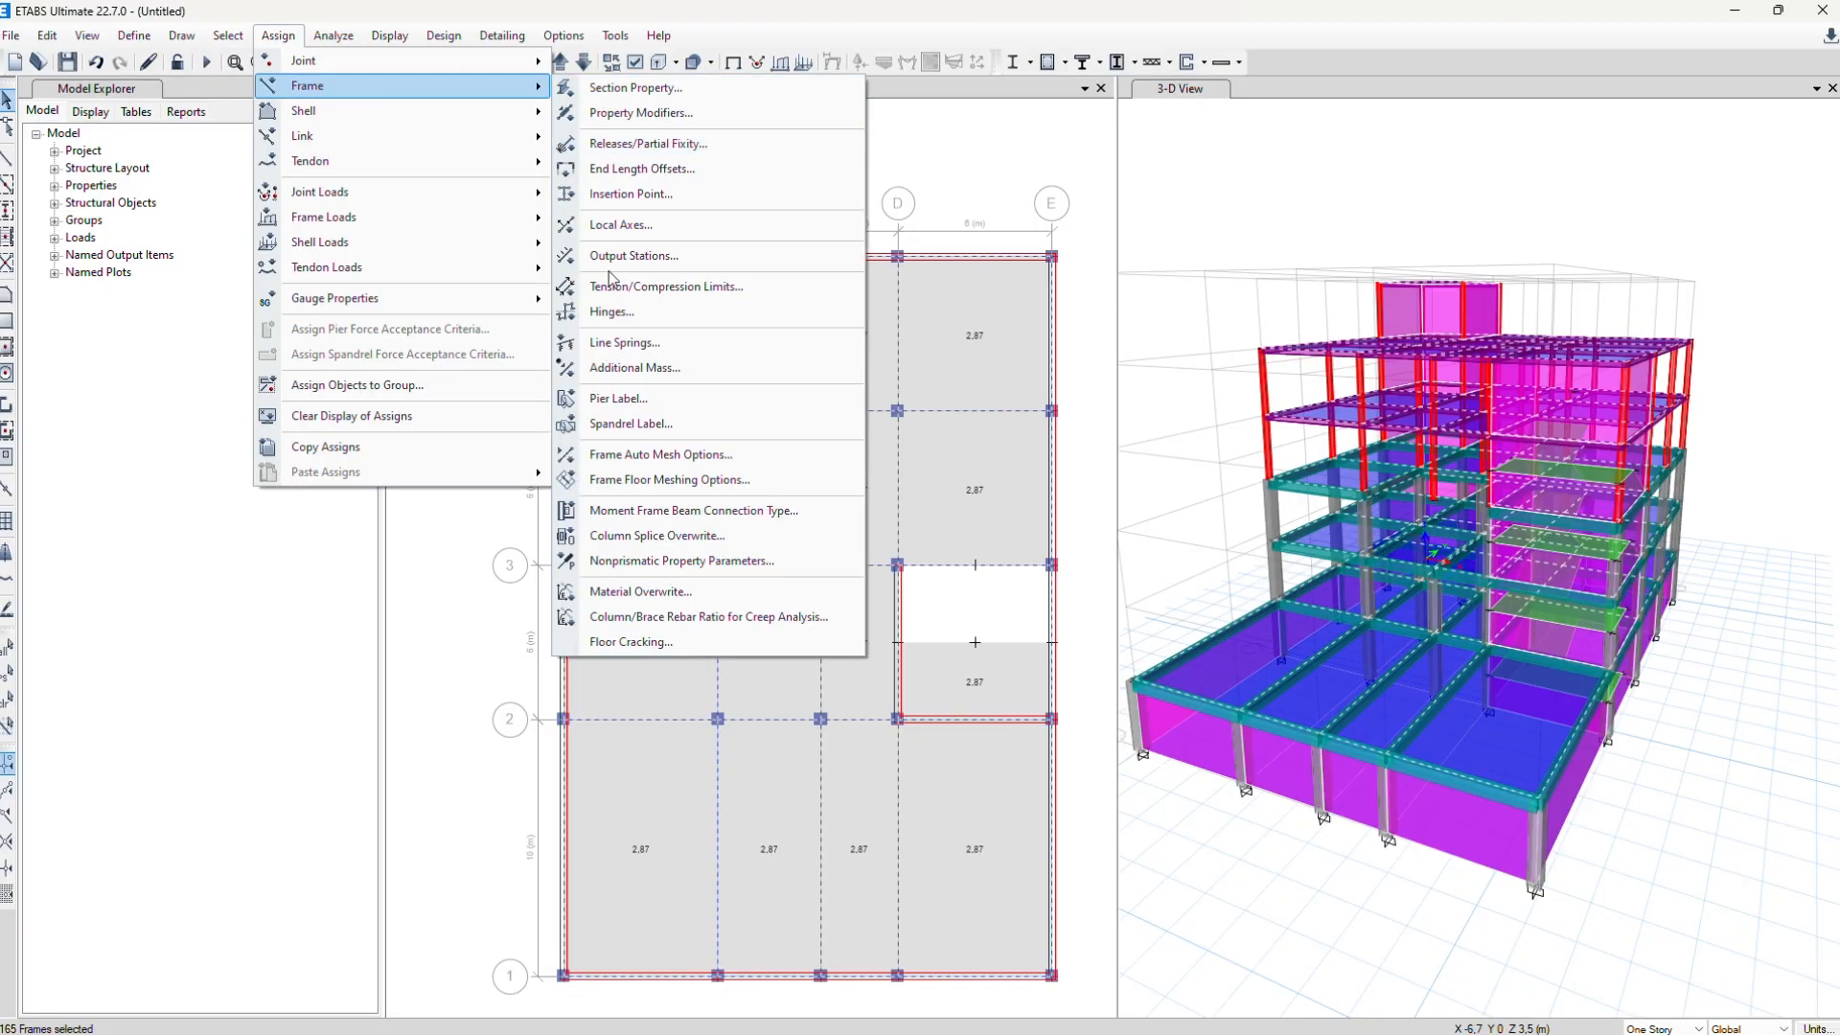
left_click(610, 95)
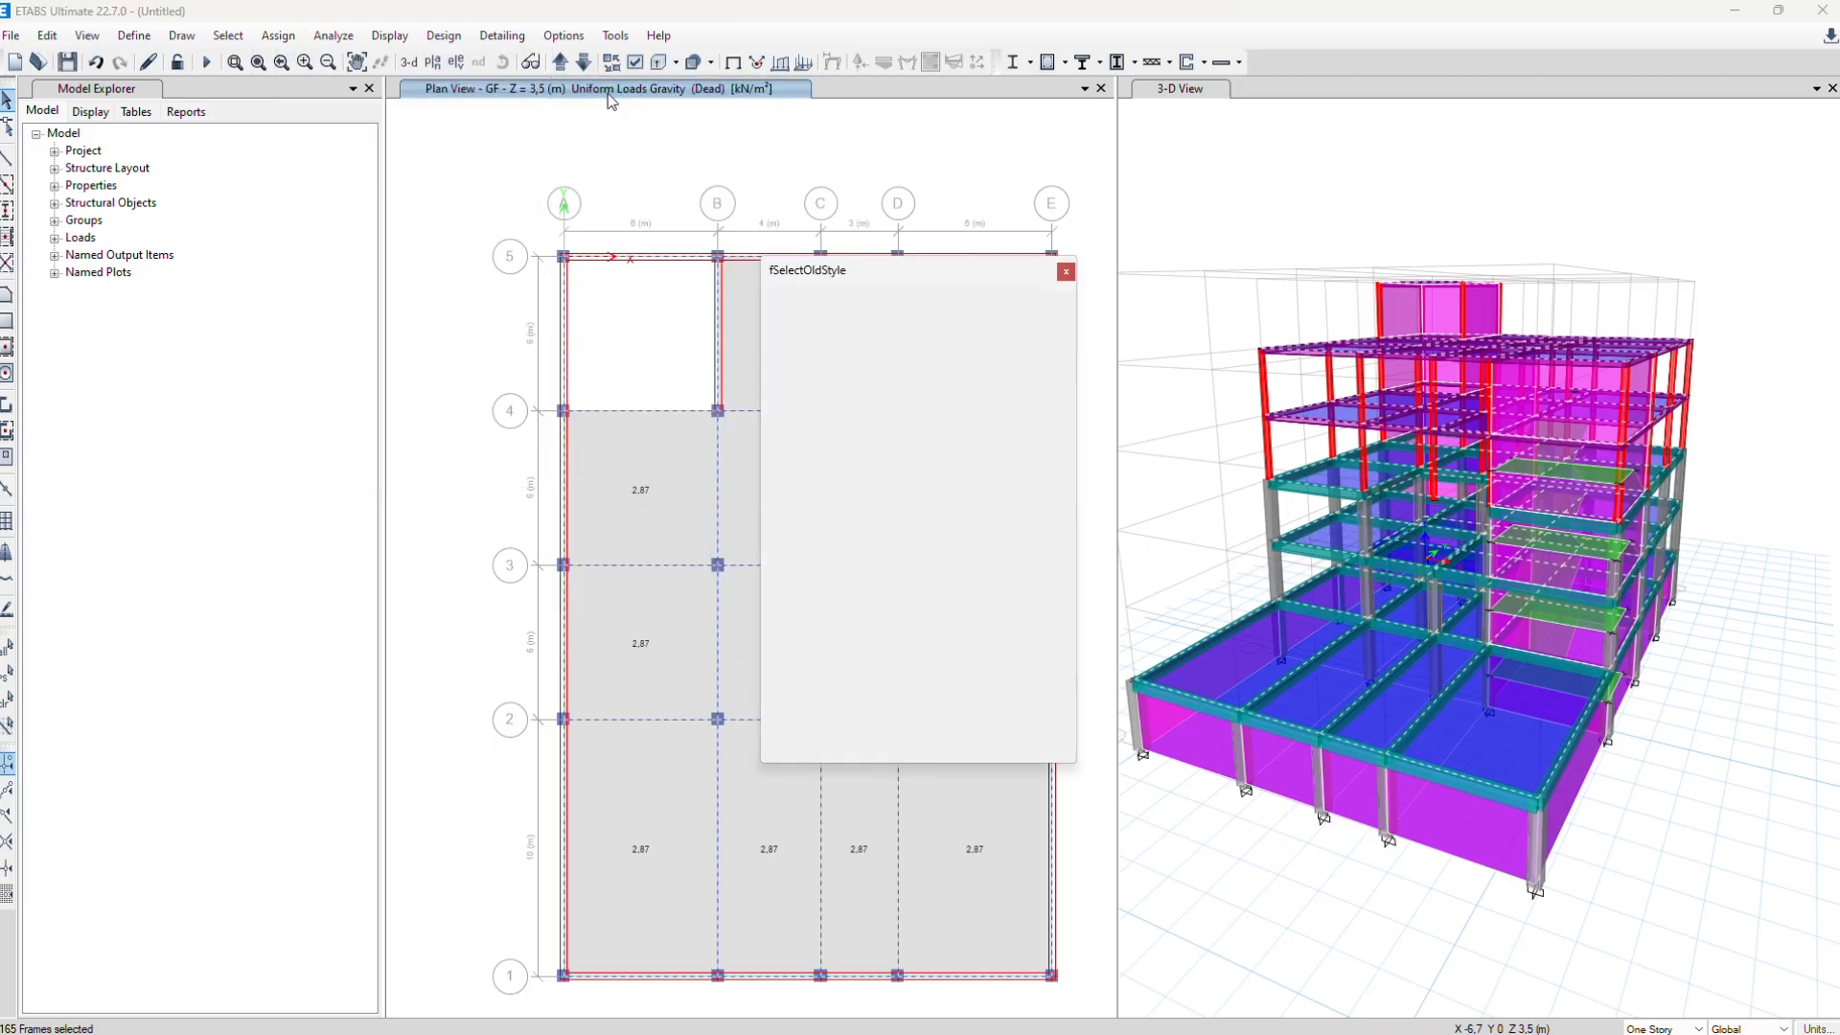
left_click(1068, 271)
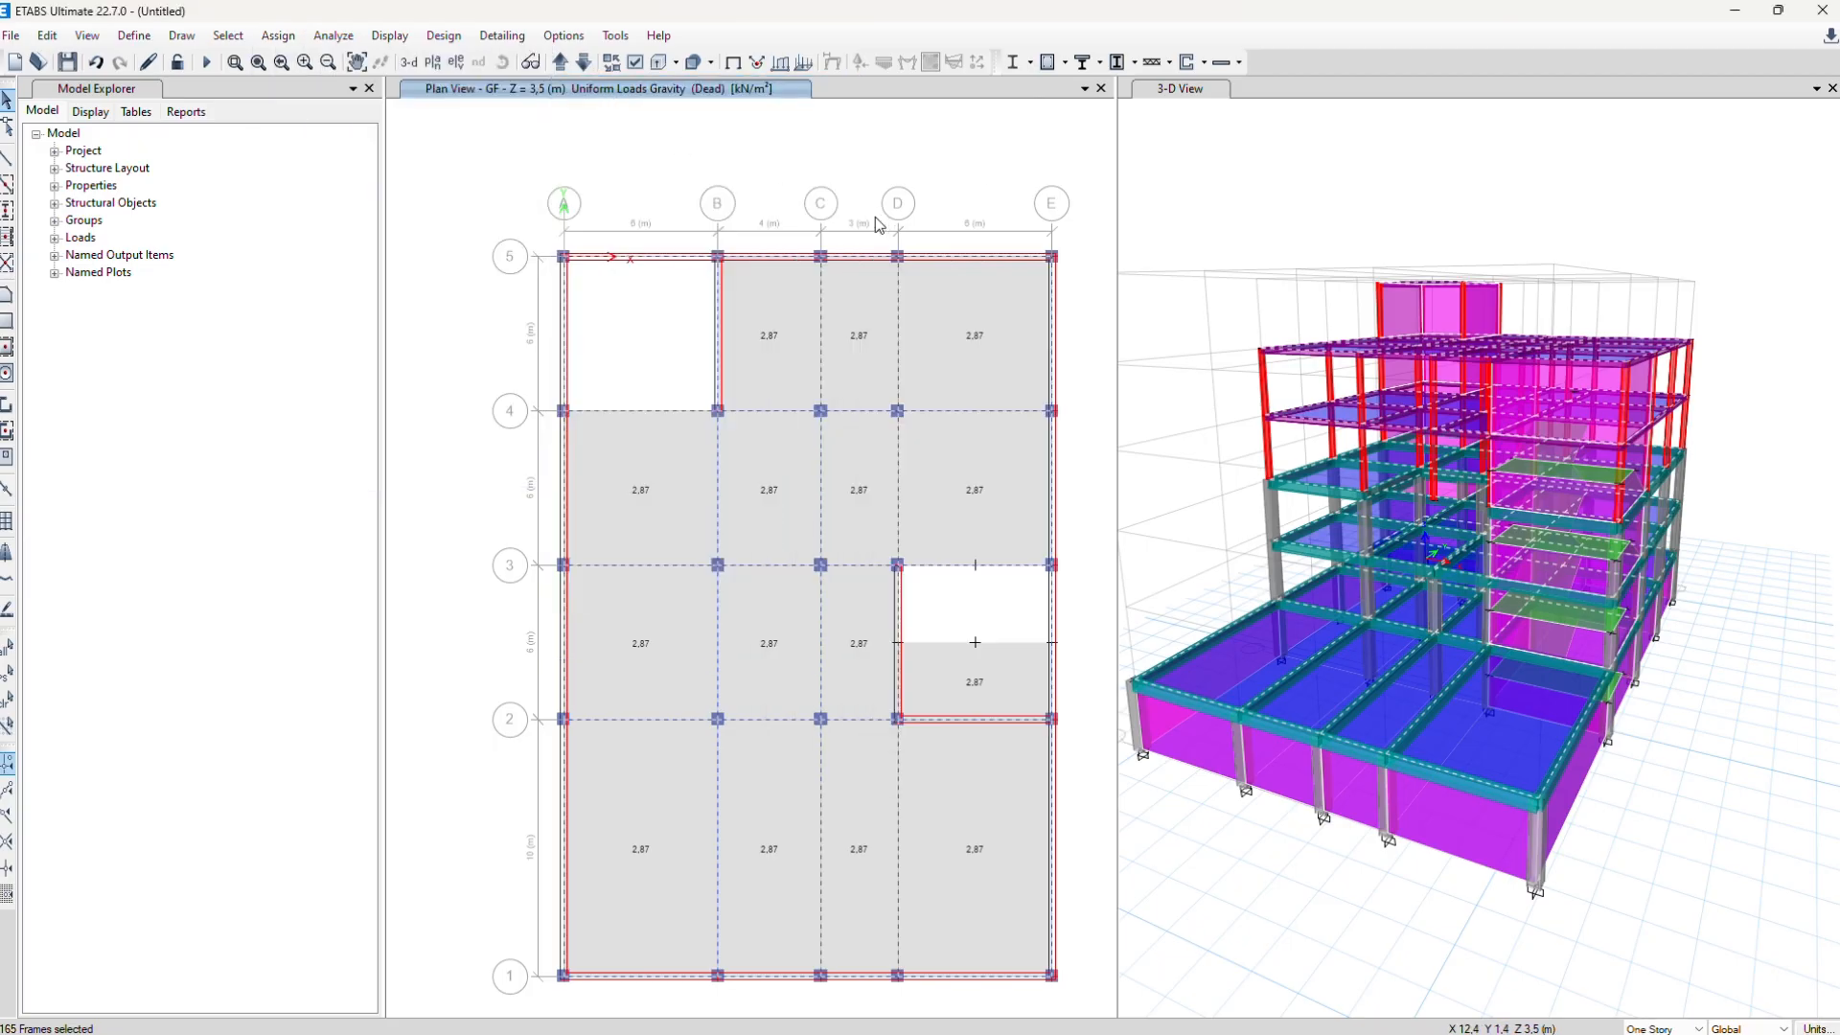
Assign a uniform SIDL distributed load of 4,5 kN/m in the gravity direction to the selected beams, replacing existing loads
left_click(278, 35)
mouse_move(386, 221)
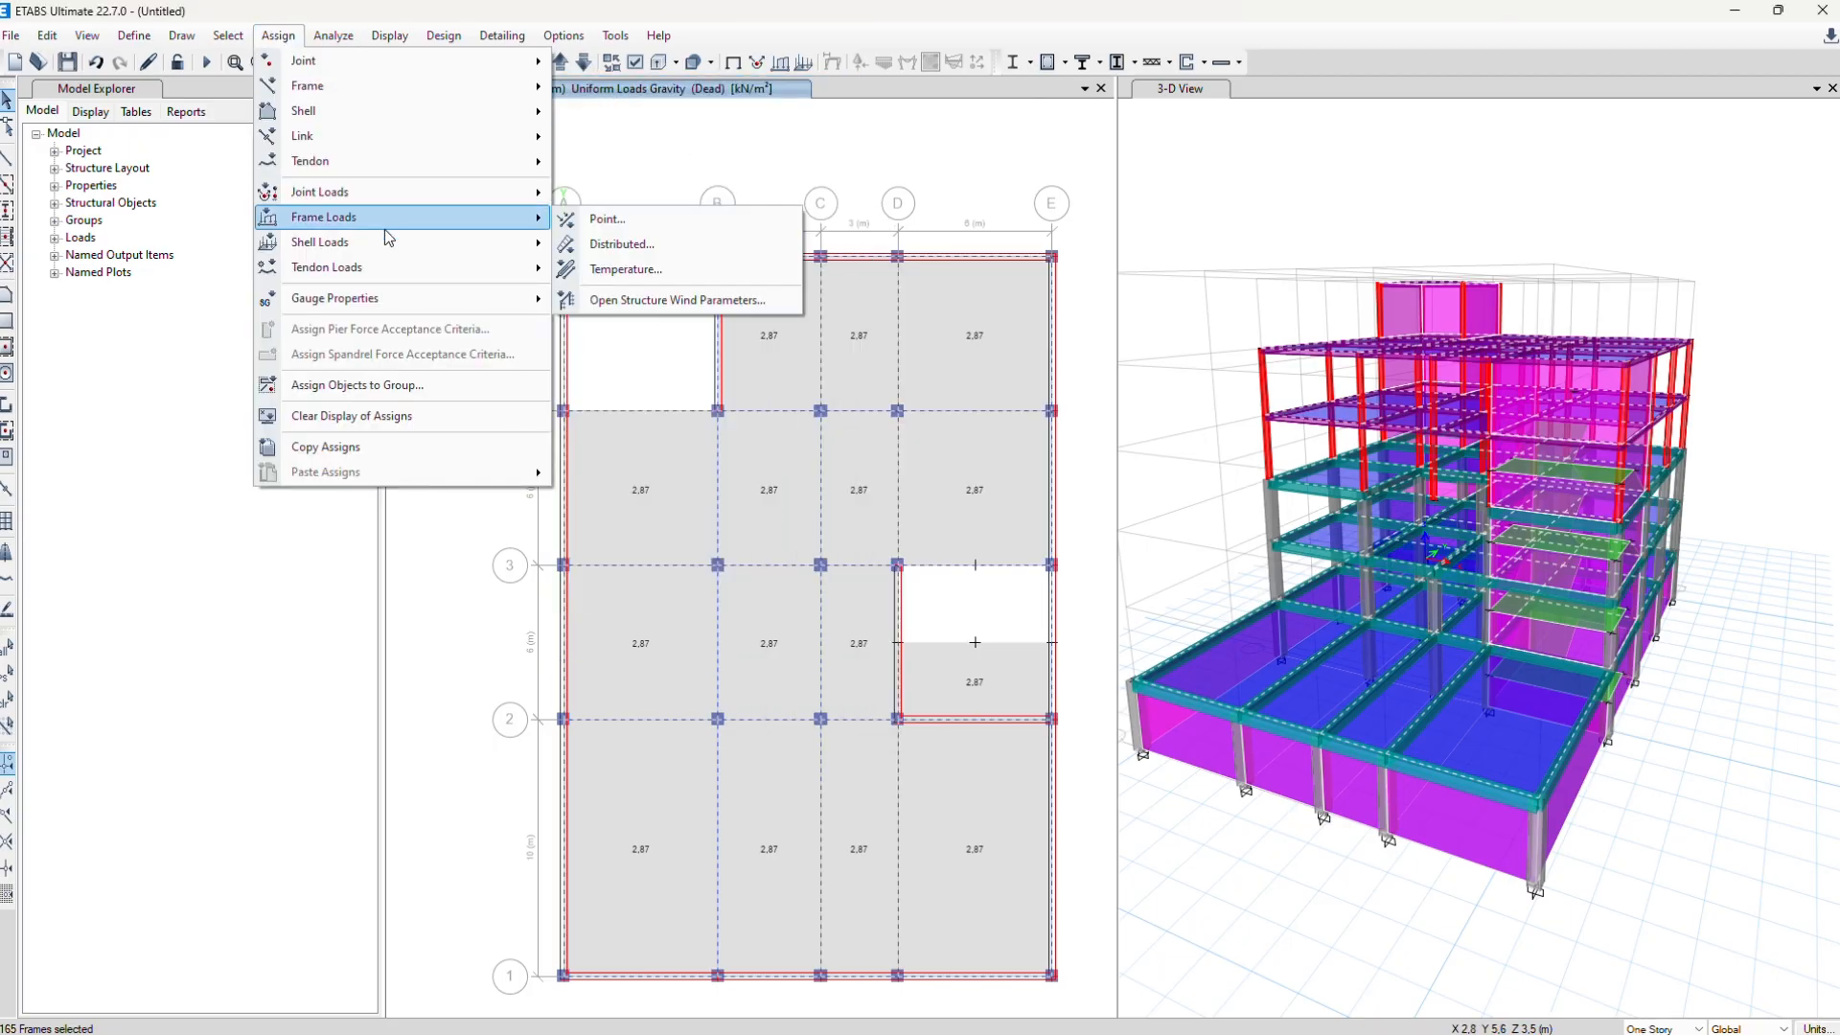
left_click(579, 242)
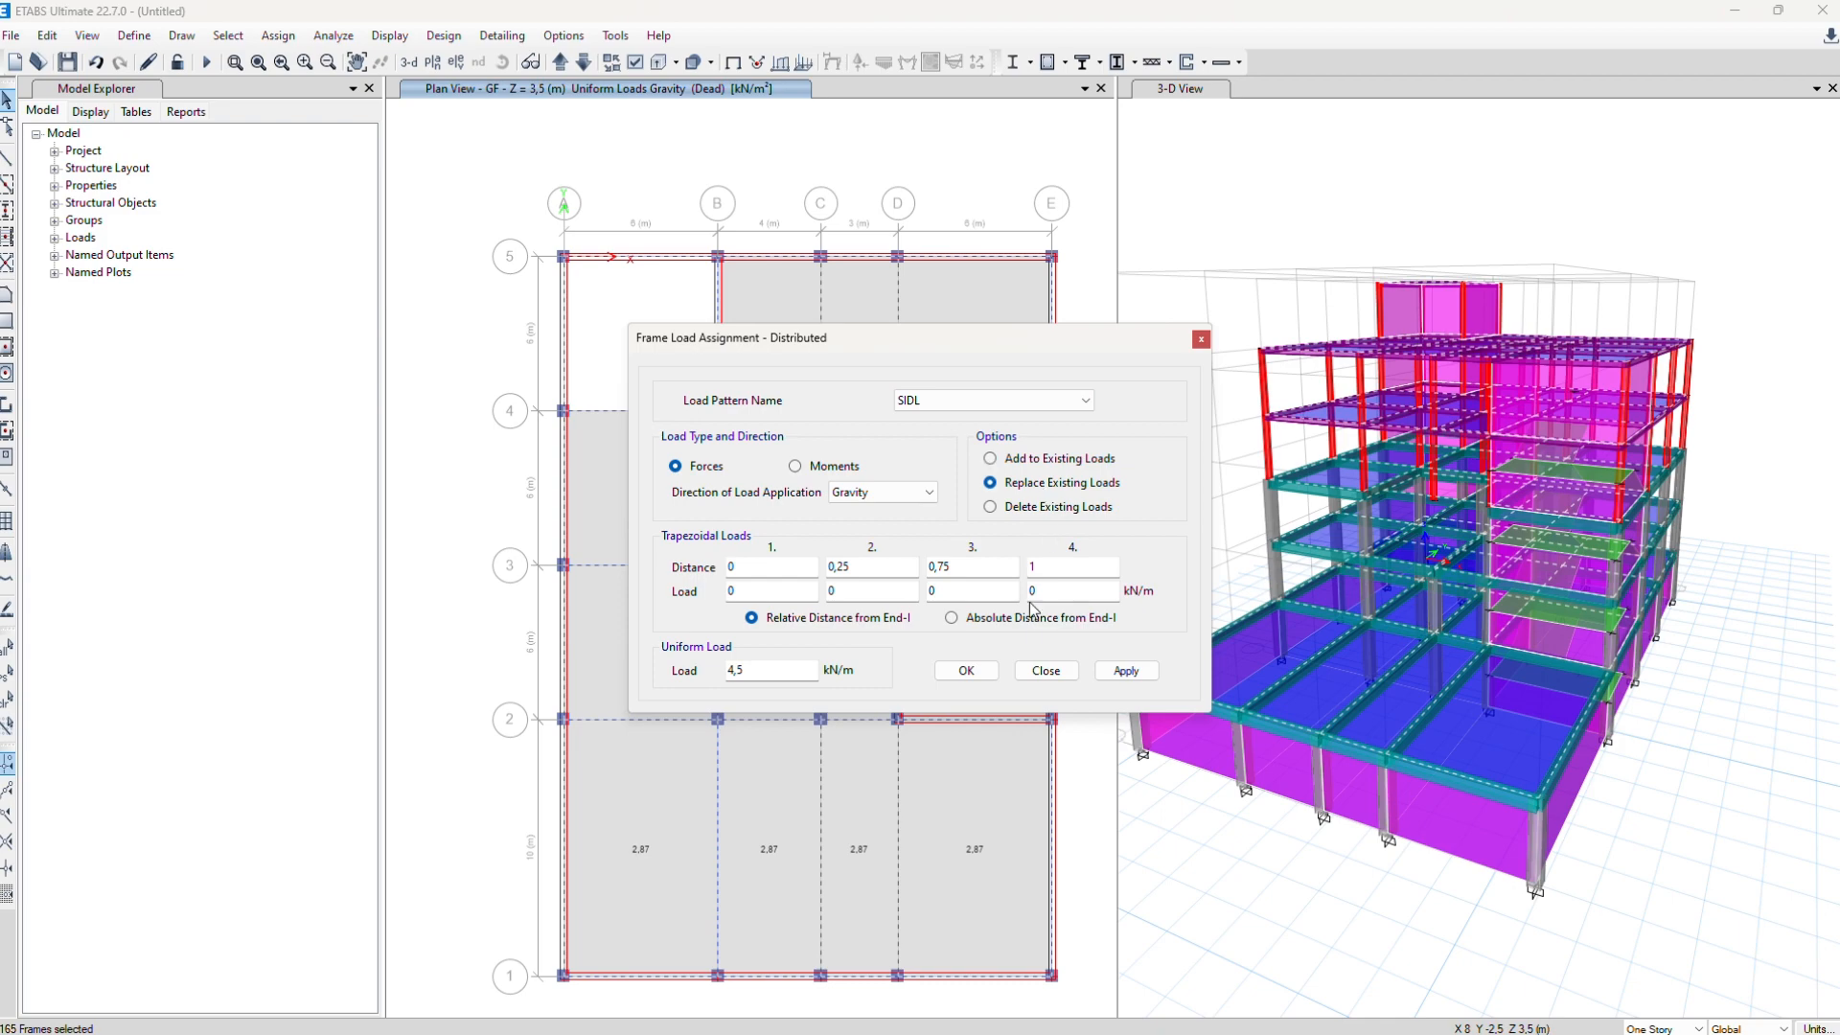
left_click(1124, 671)
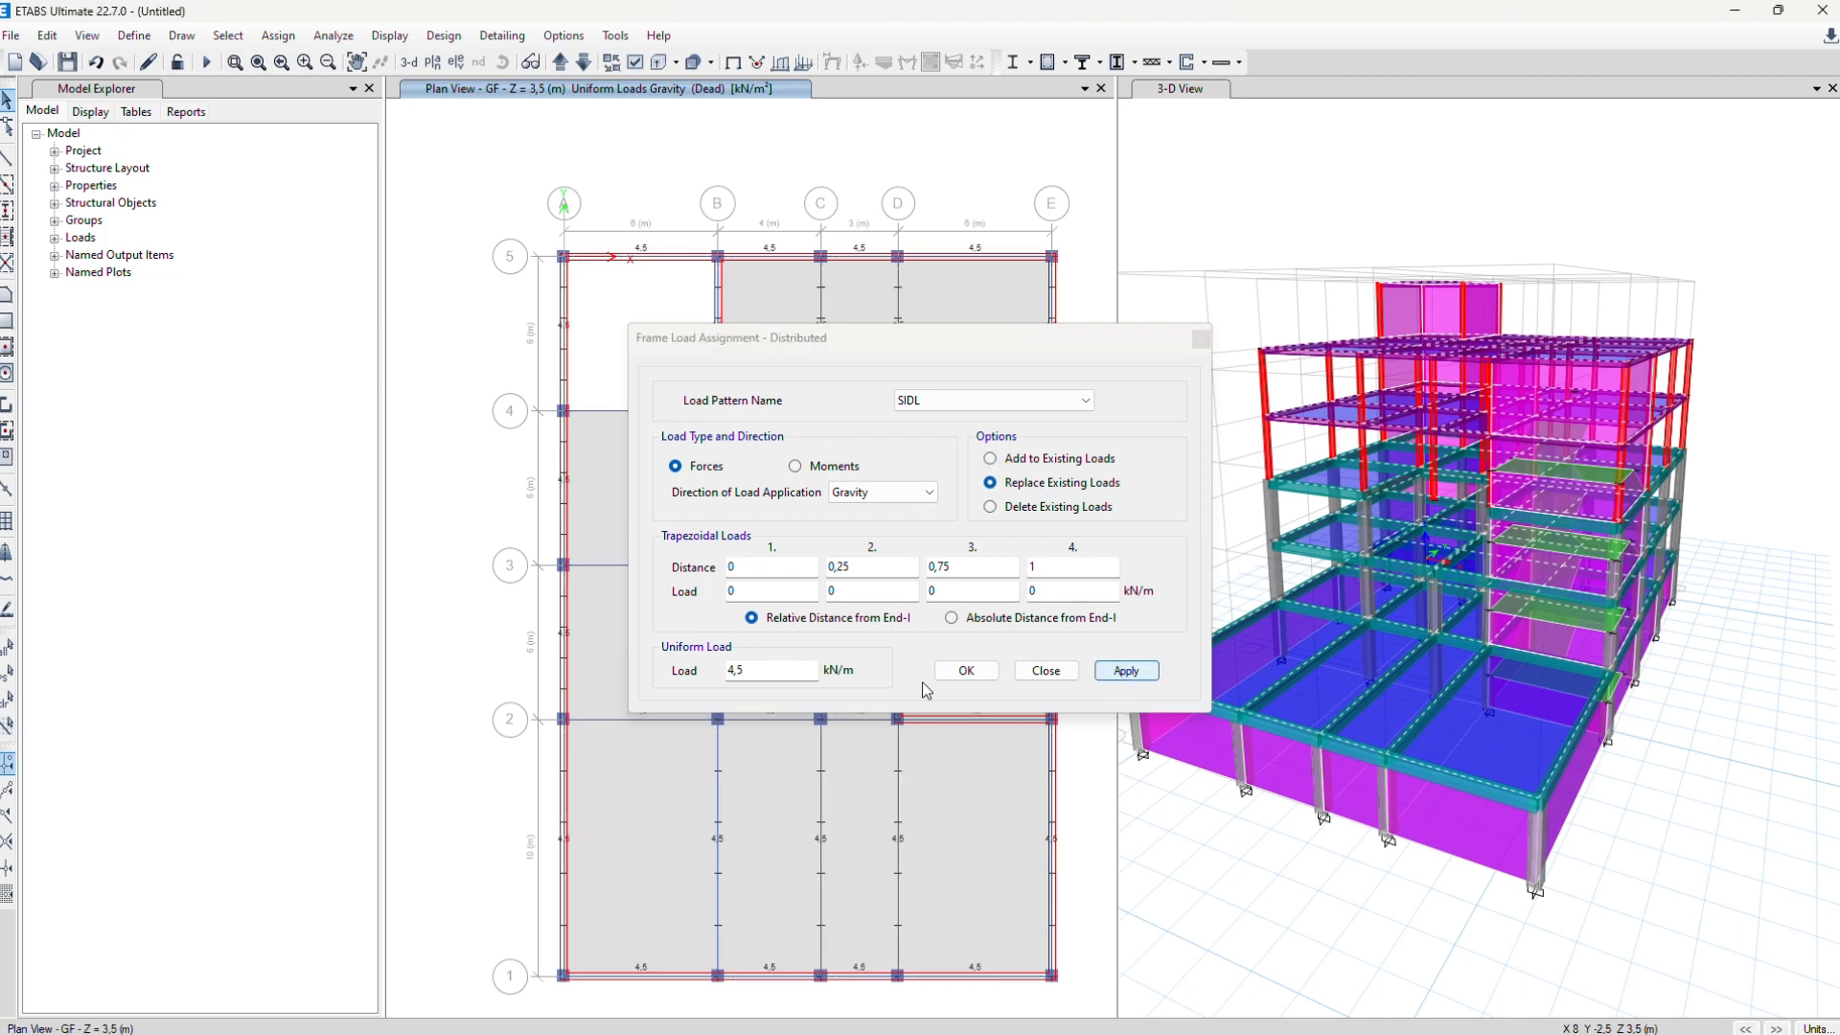
left_click(965, 670)
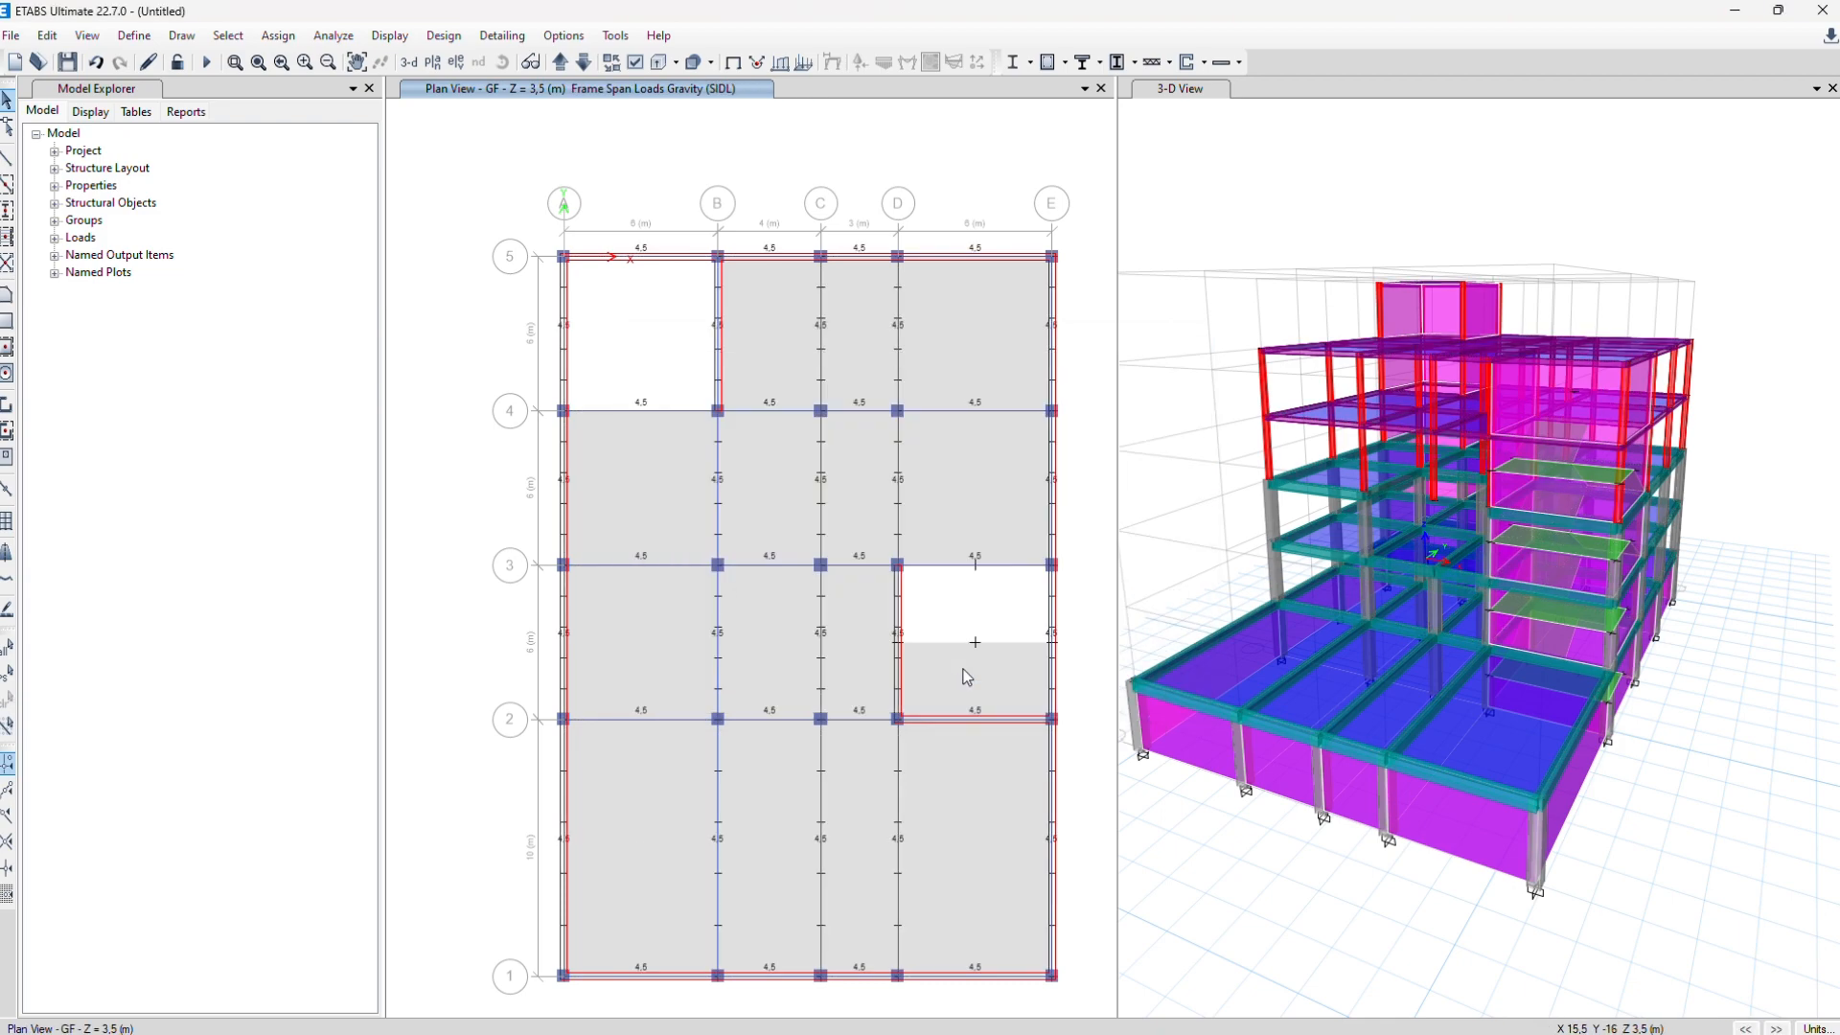
key("alt+Tab")
left_click(573, 278)
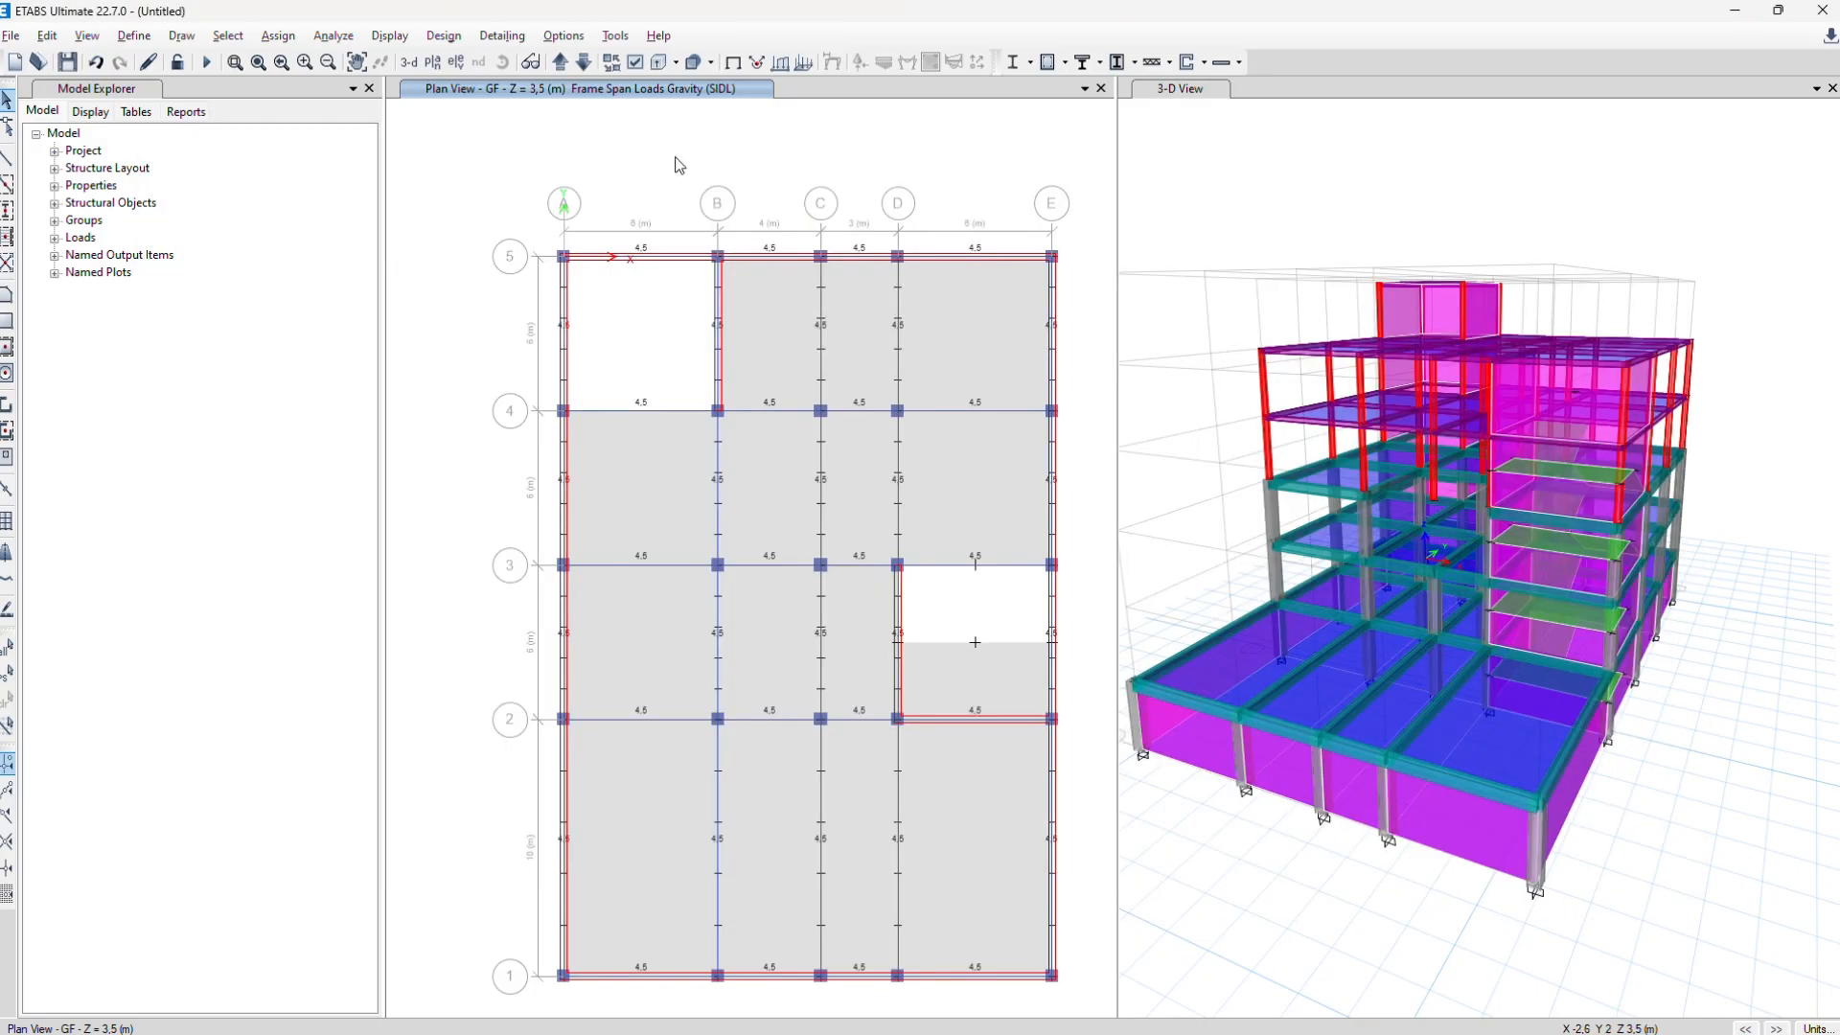
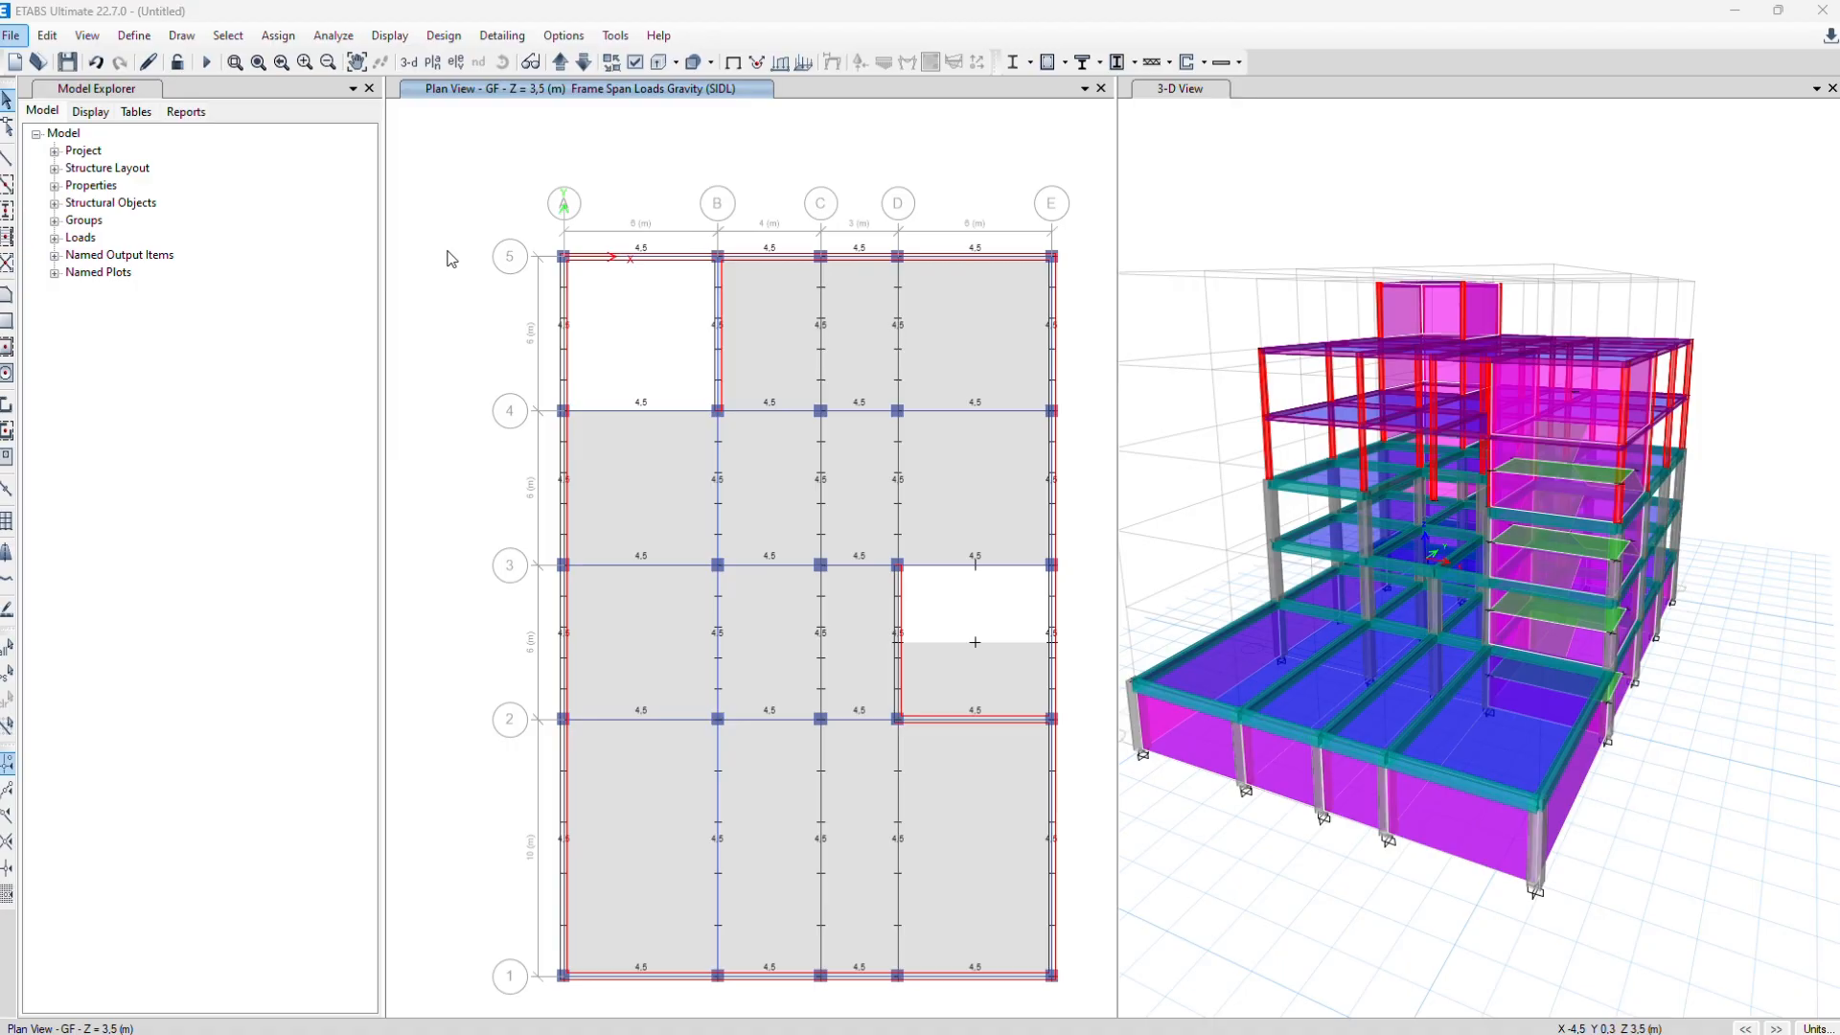
Select all walls that use the ShearWall property
left_click(227, 43)
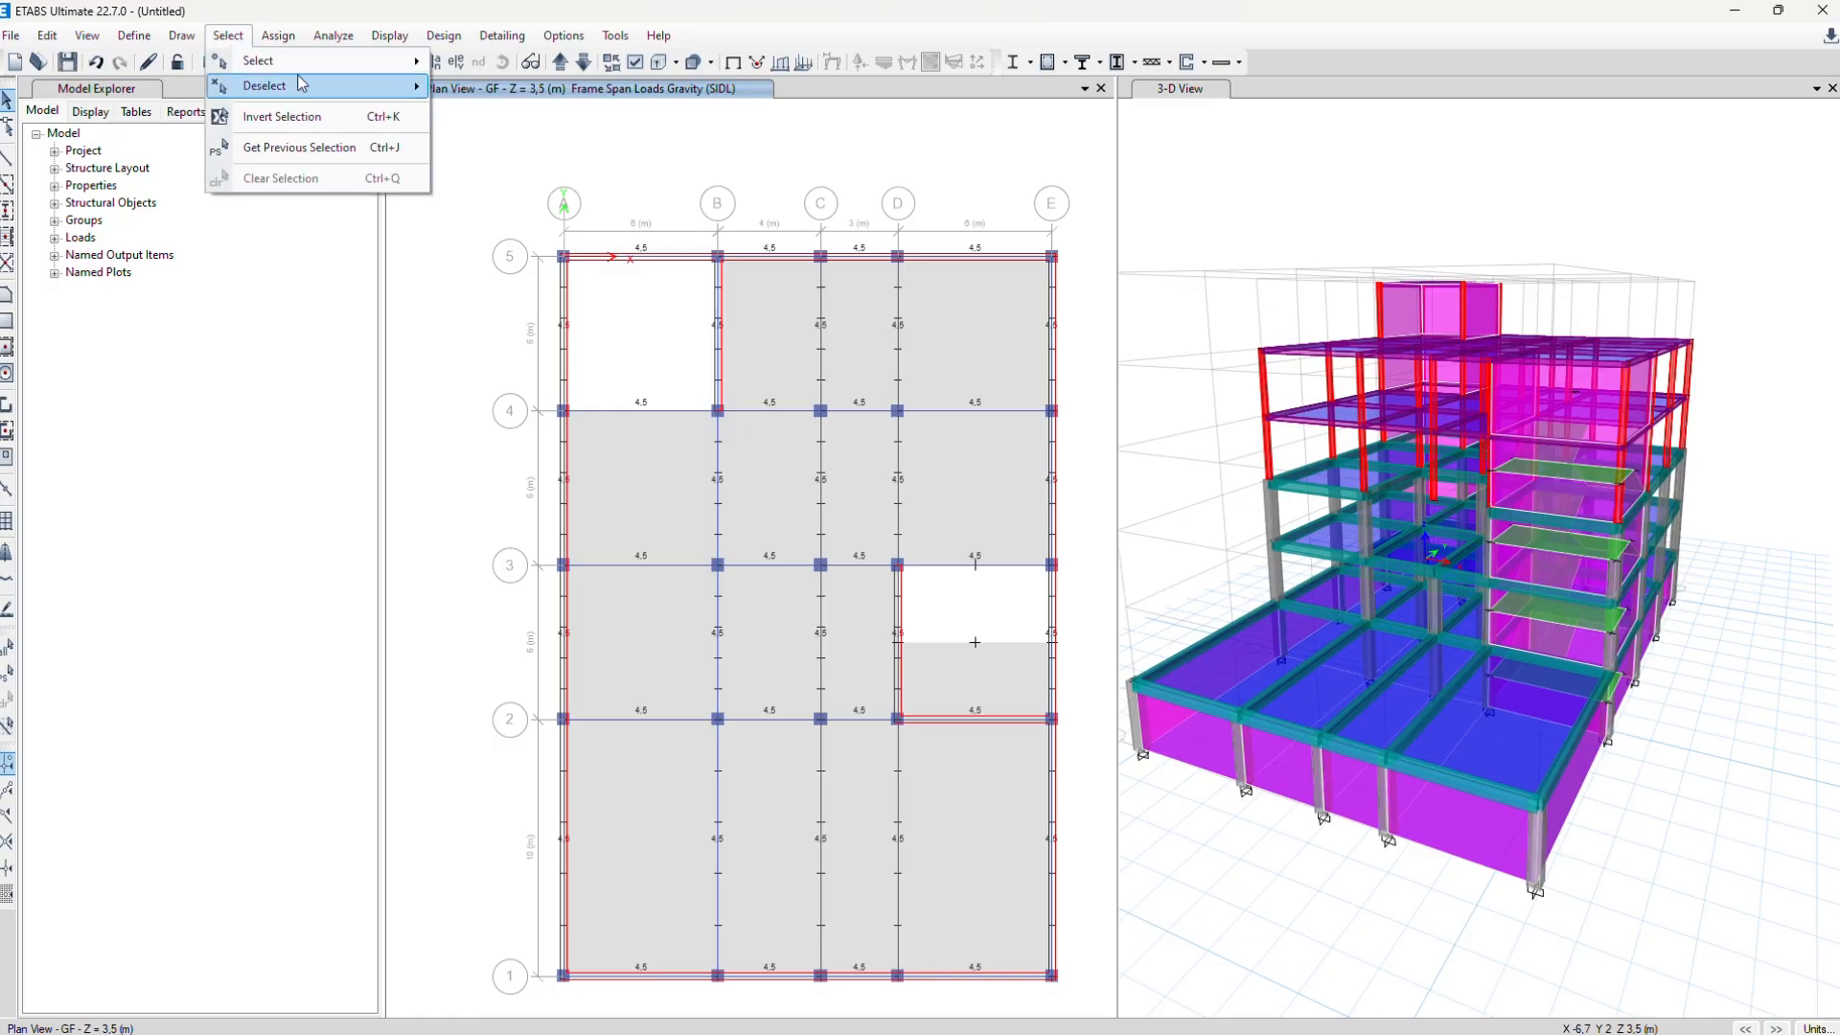
mouse_move(290, 60)
mouse_move(556, 231)
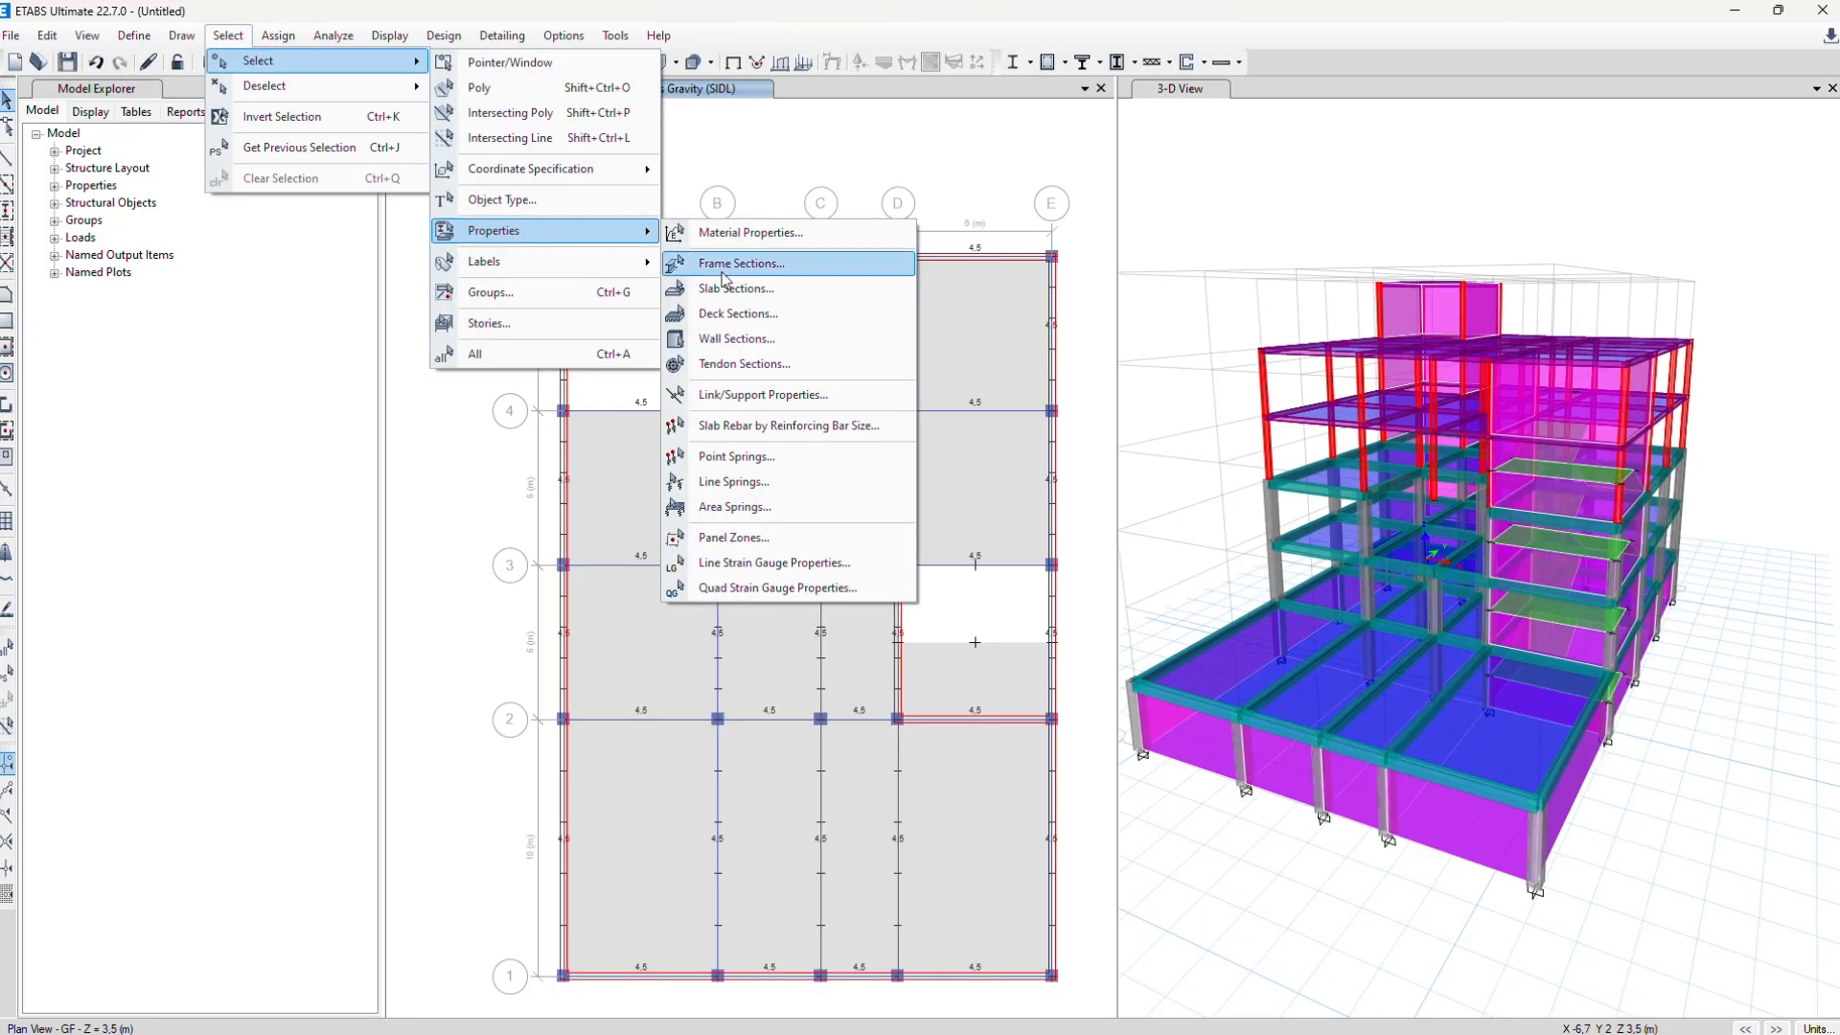
left_click(714, 336)
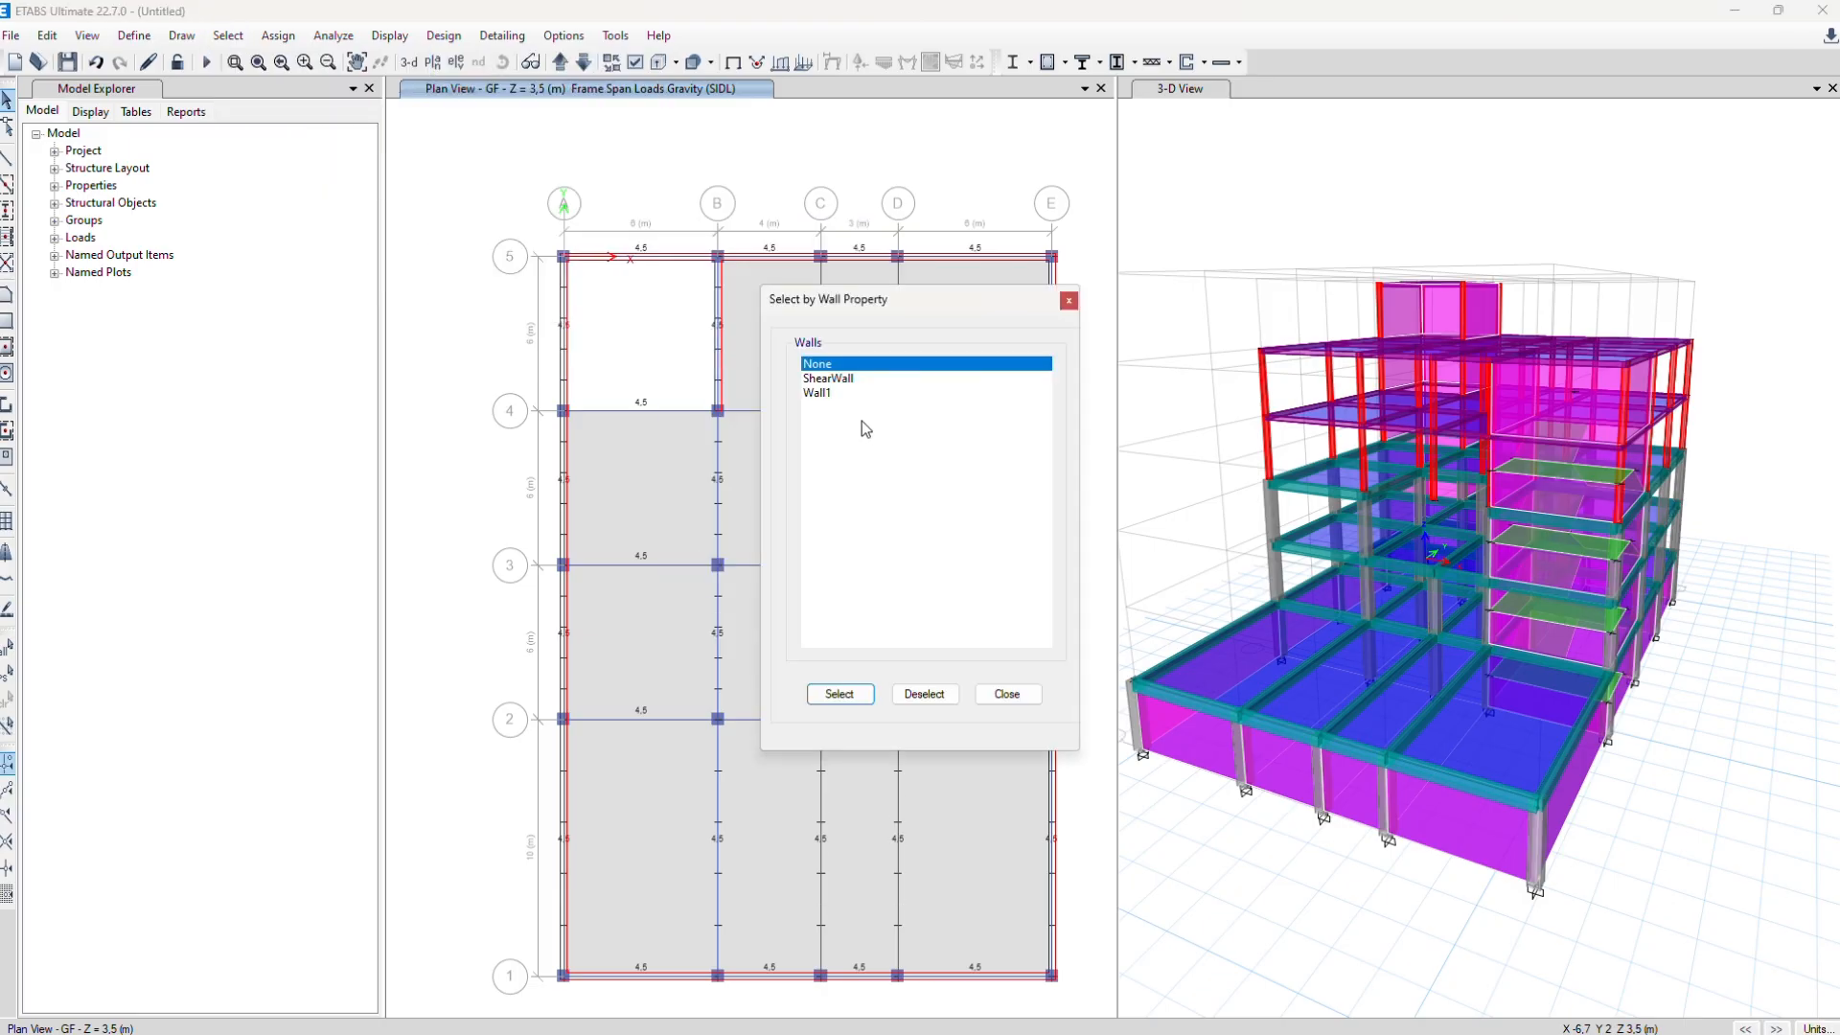
left_click(830, 379)
left_click(840, 694)
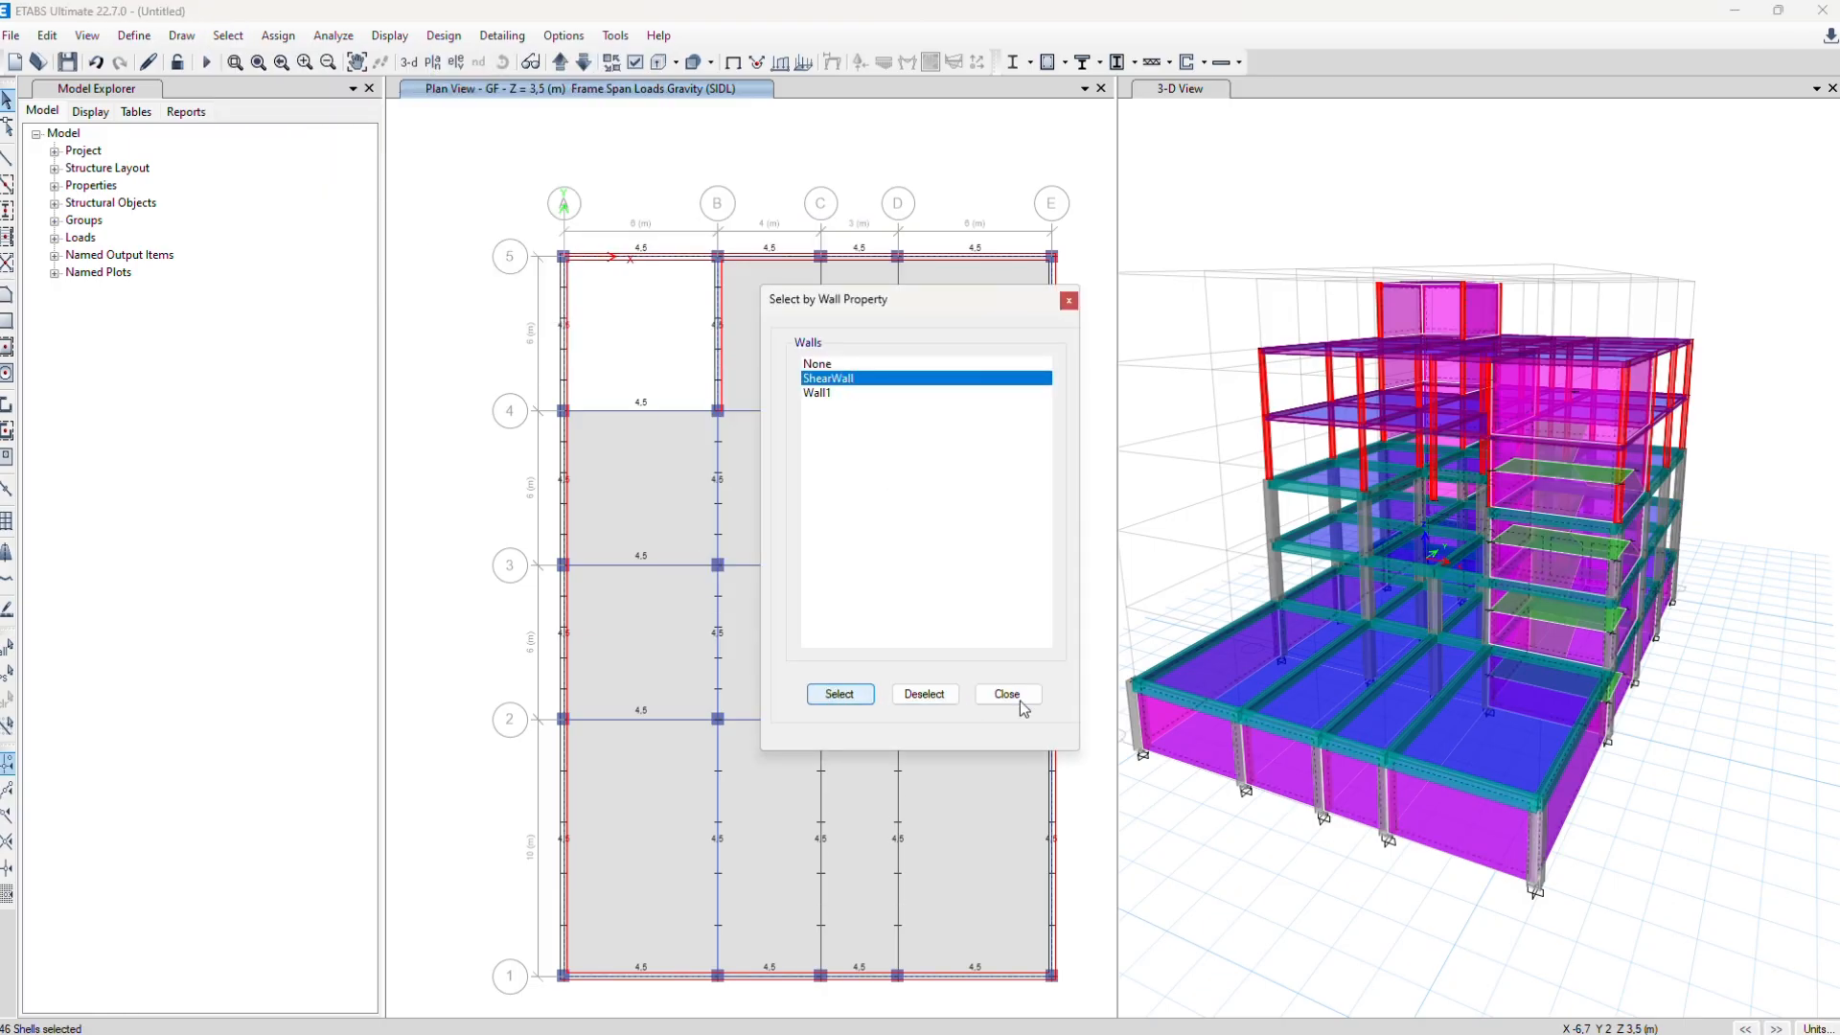
left_click(1005, 696)
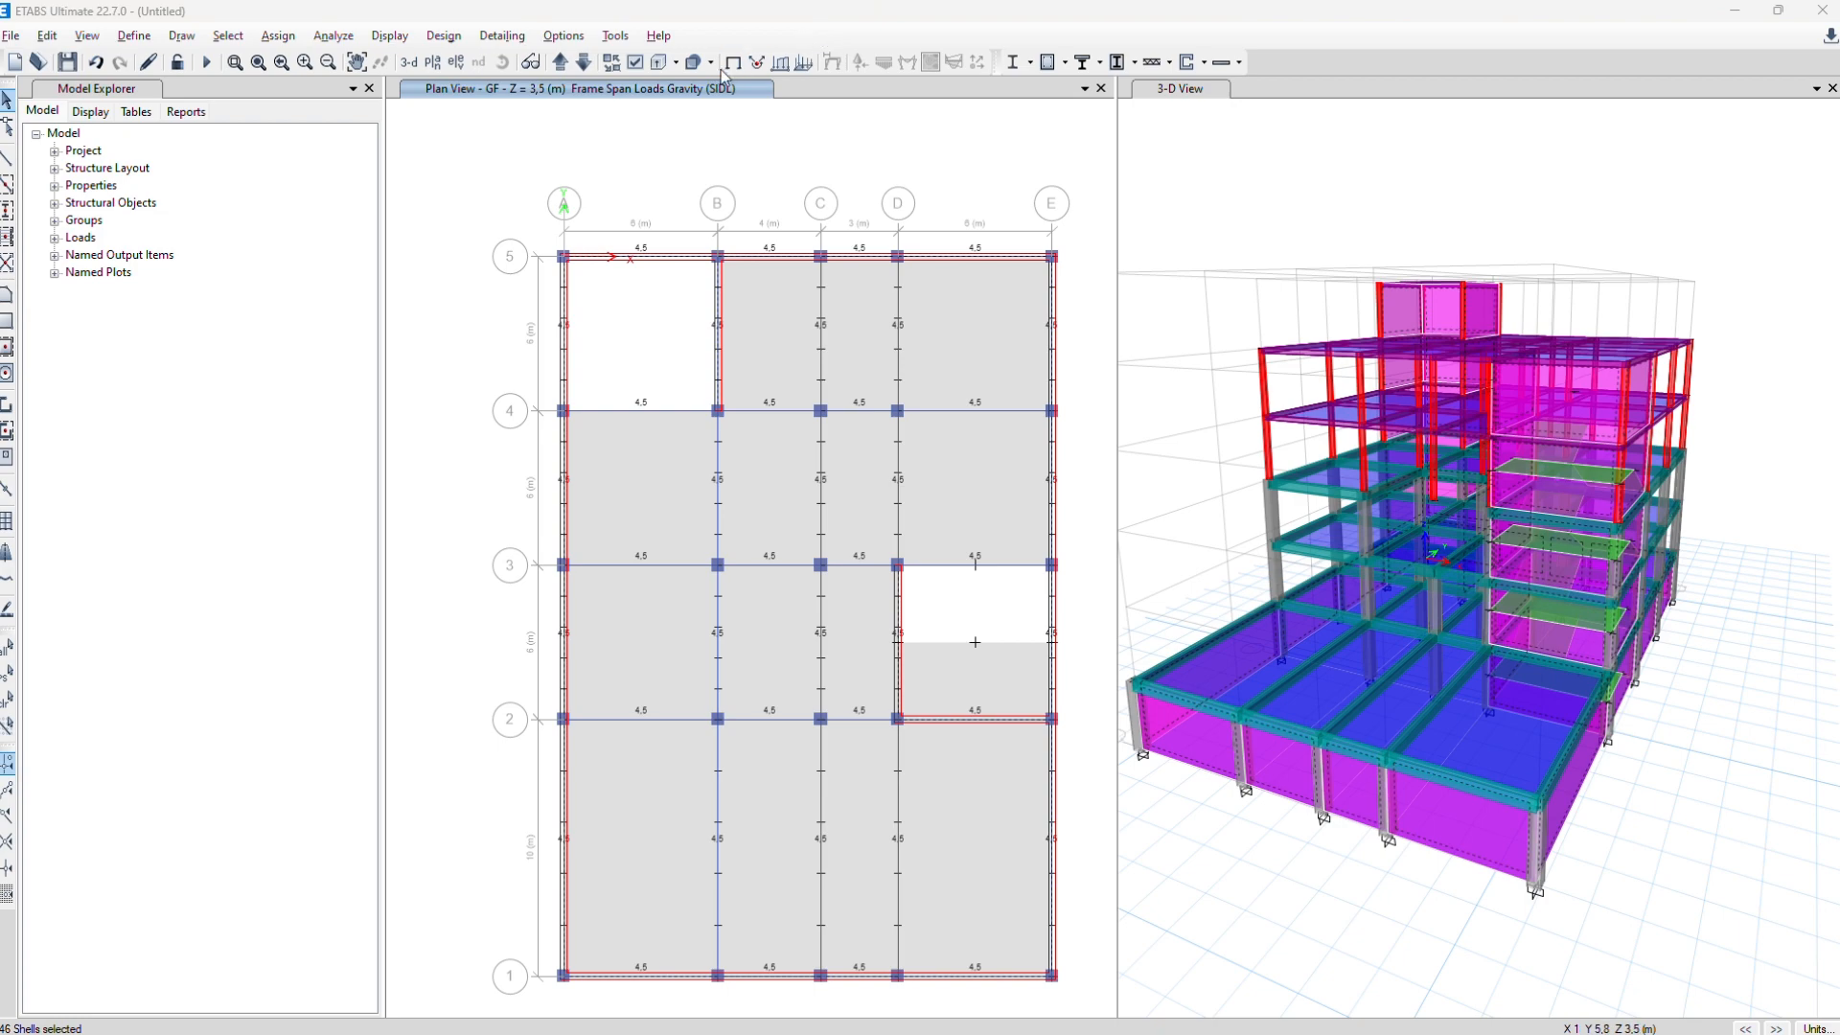
Display the shell local axes in both the GF plan view and the 3-D view
left_click(635, 63)
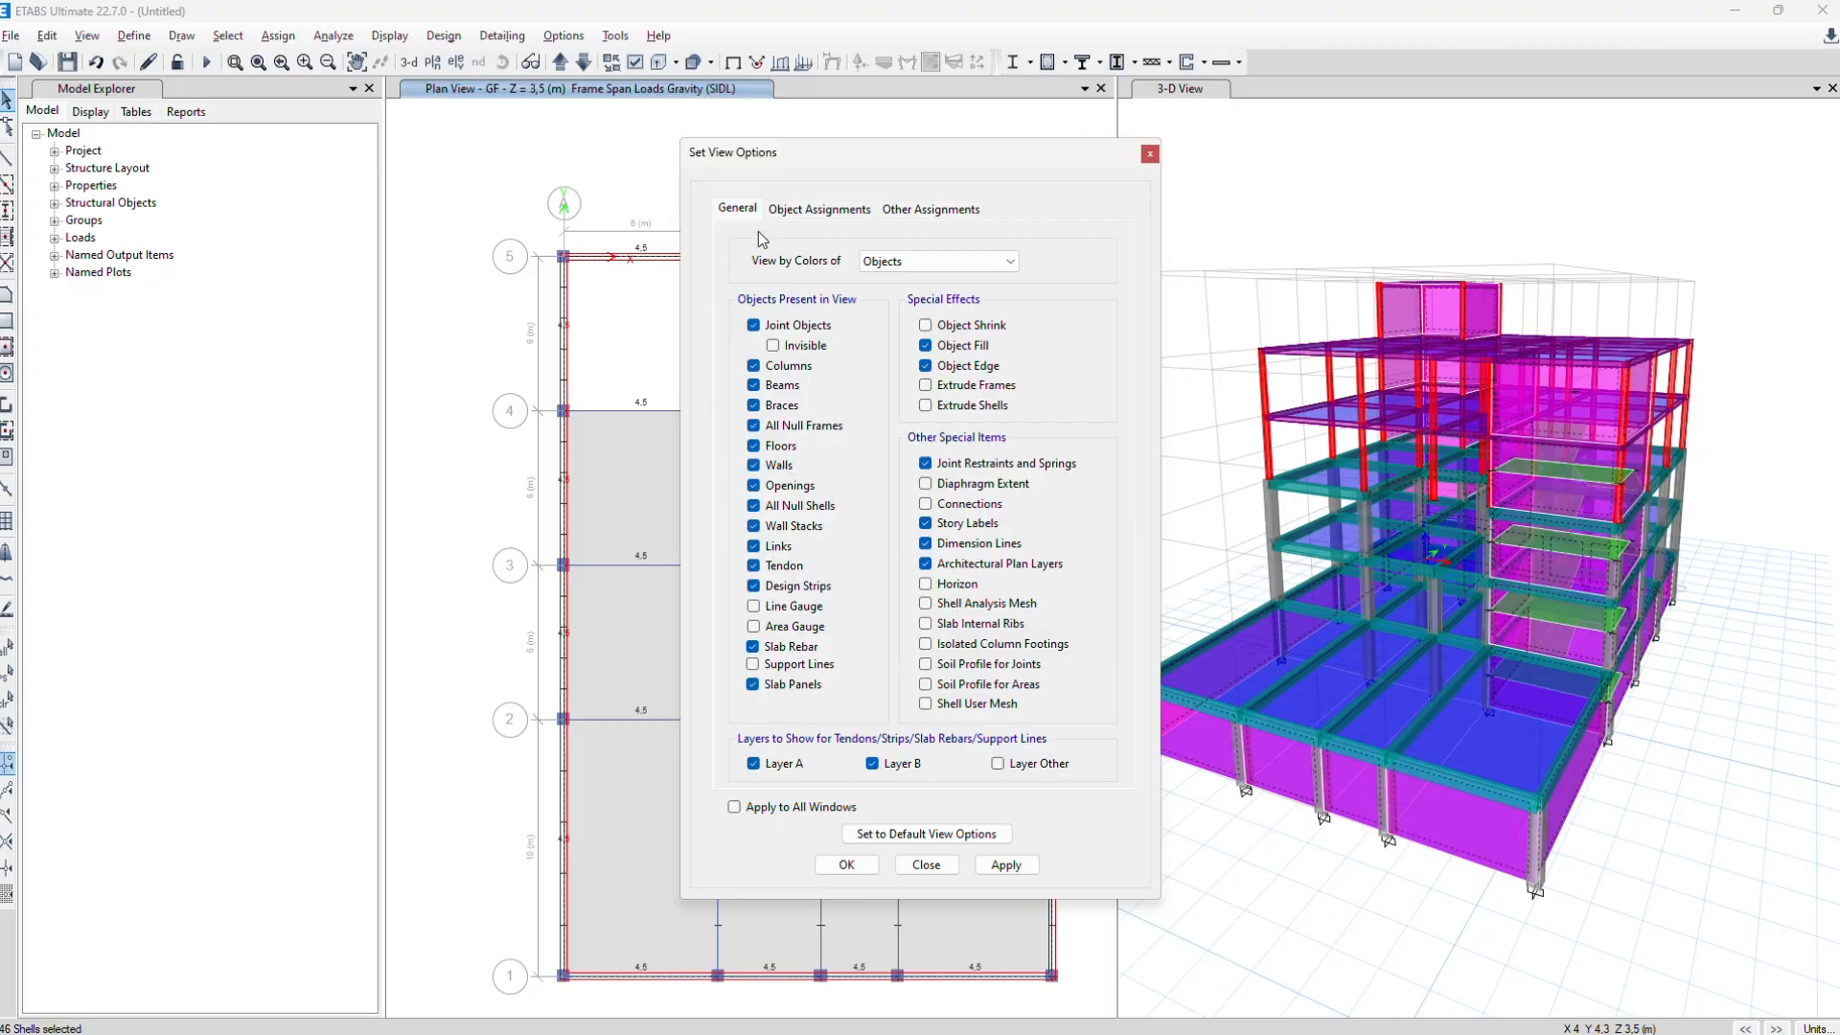
left_click(794, 210)
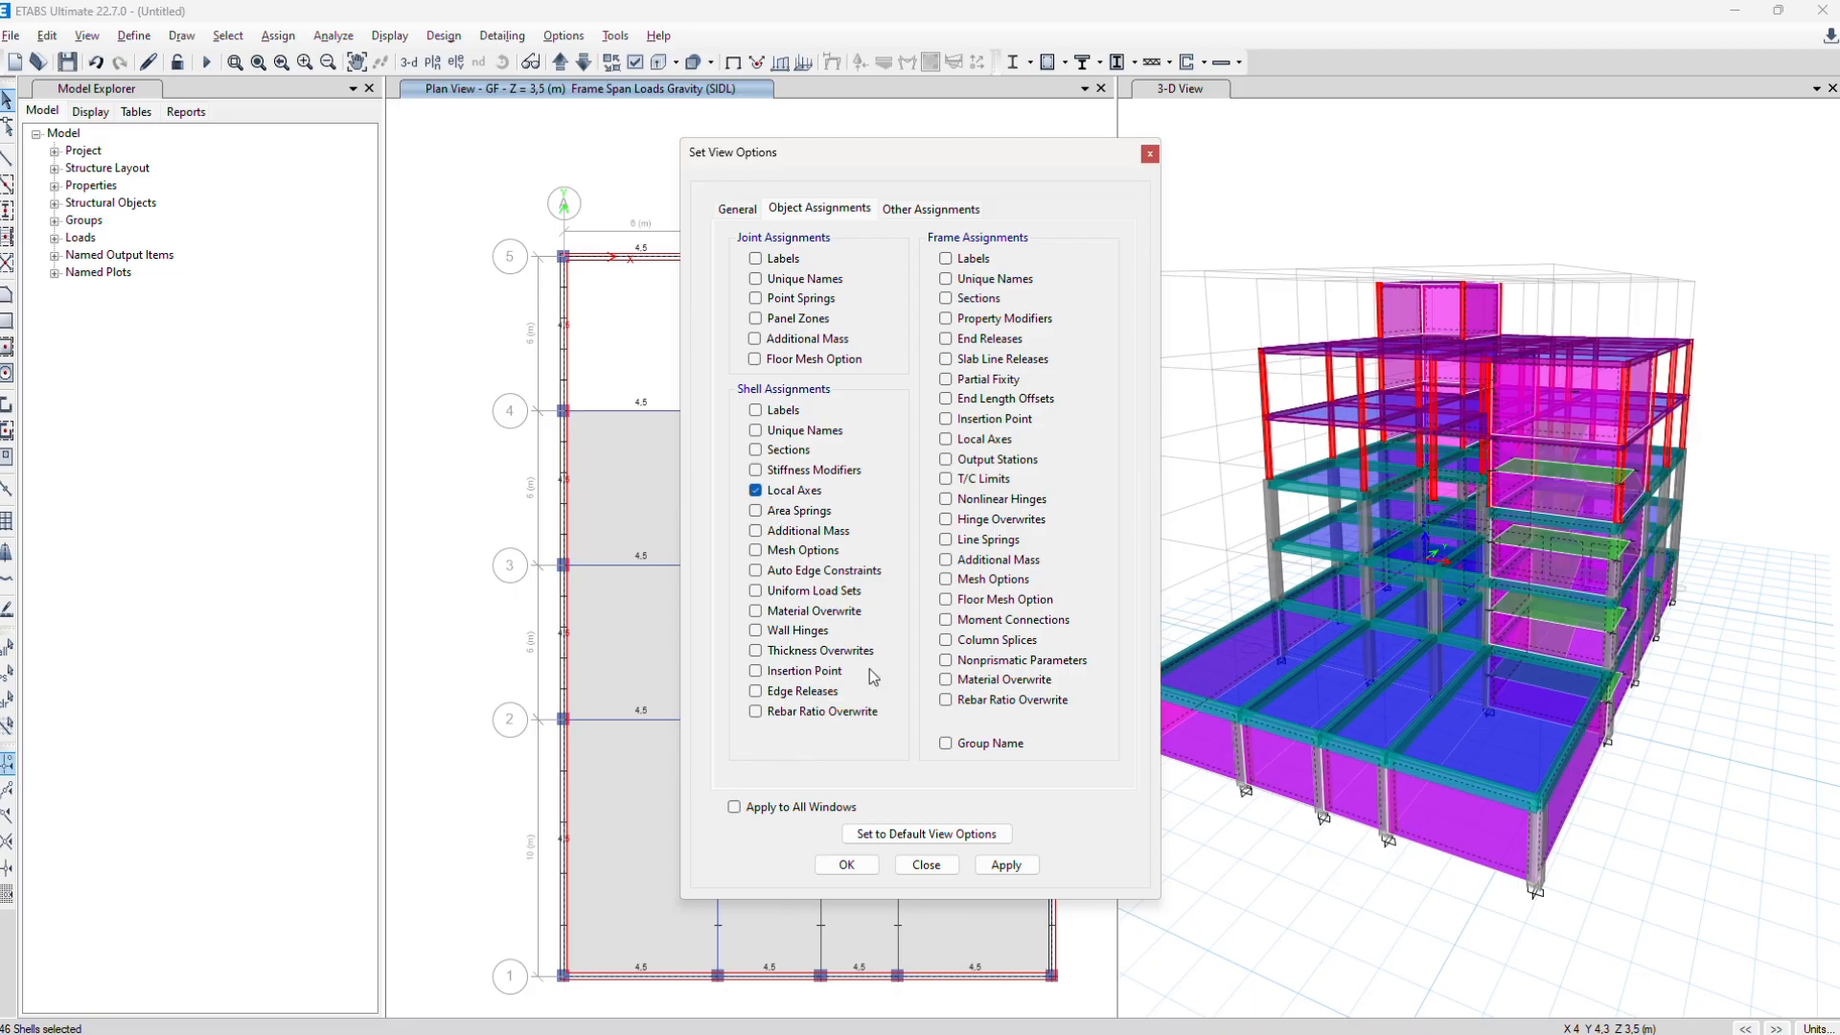
left_click(830, 866)
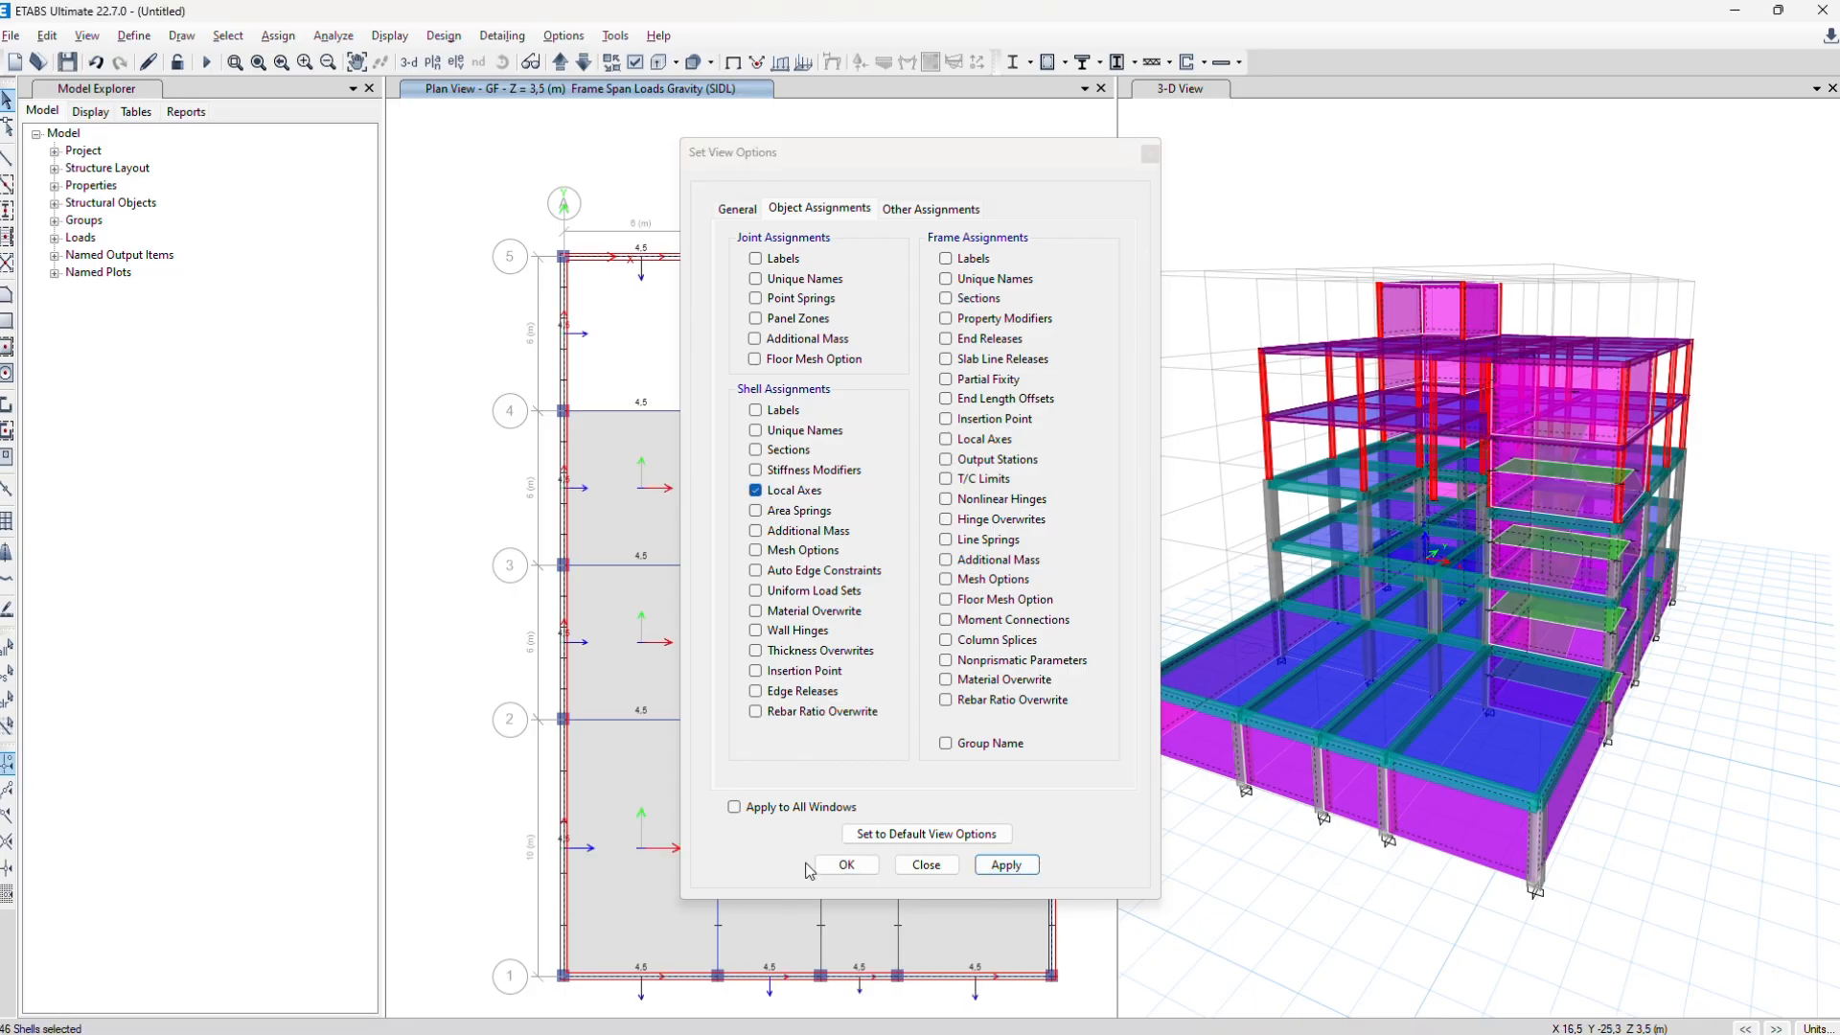
left_click(1264, 214)
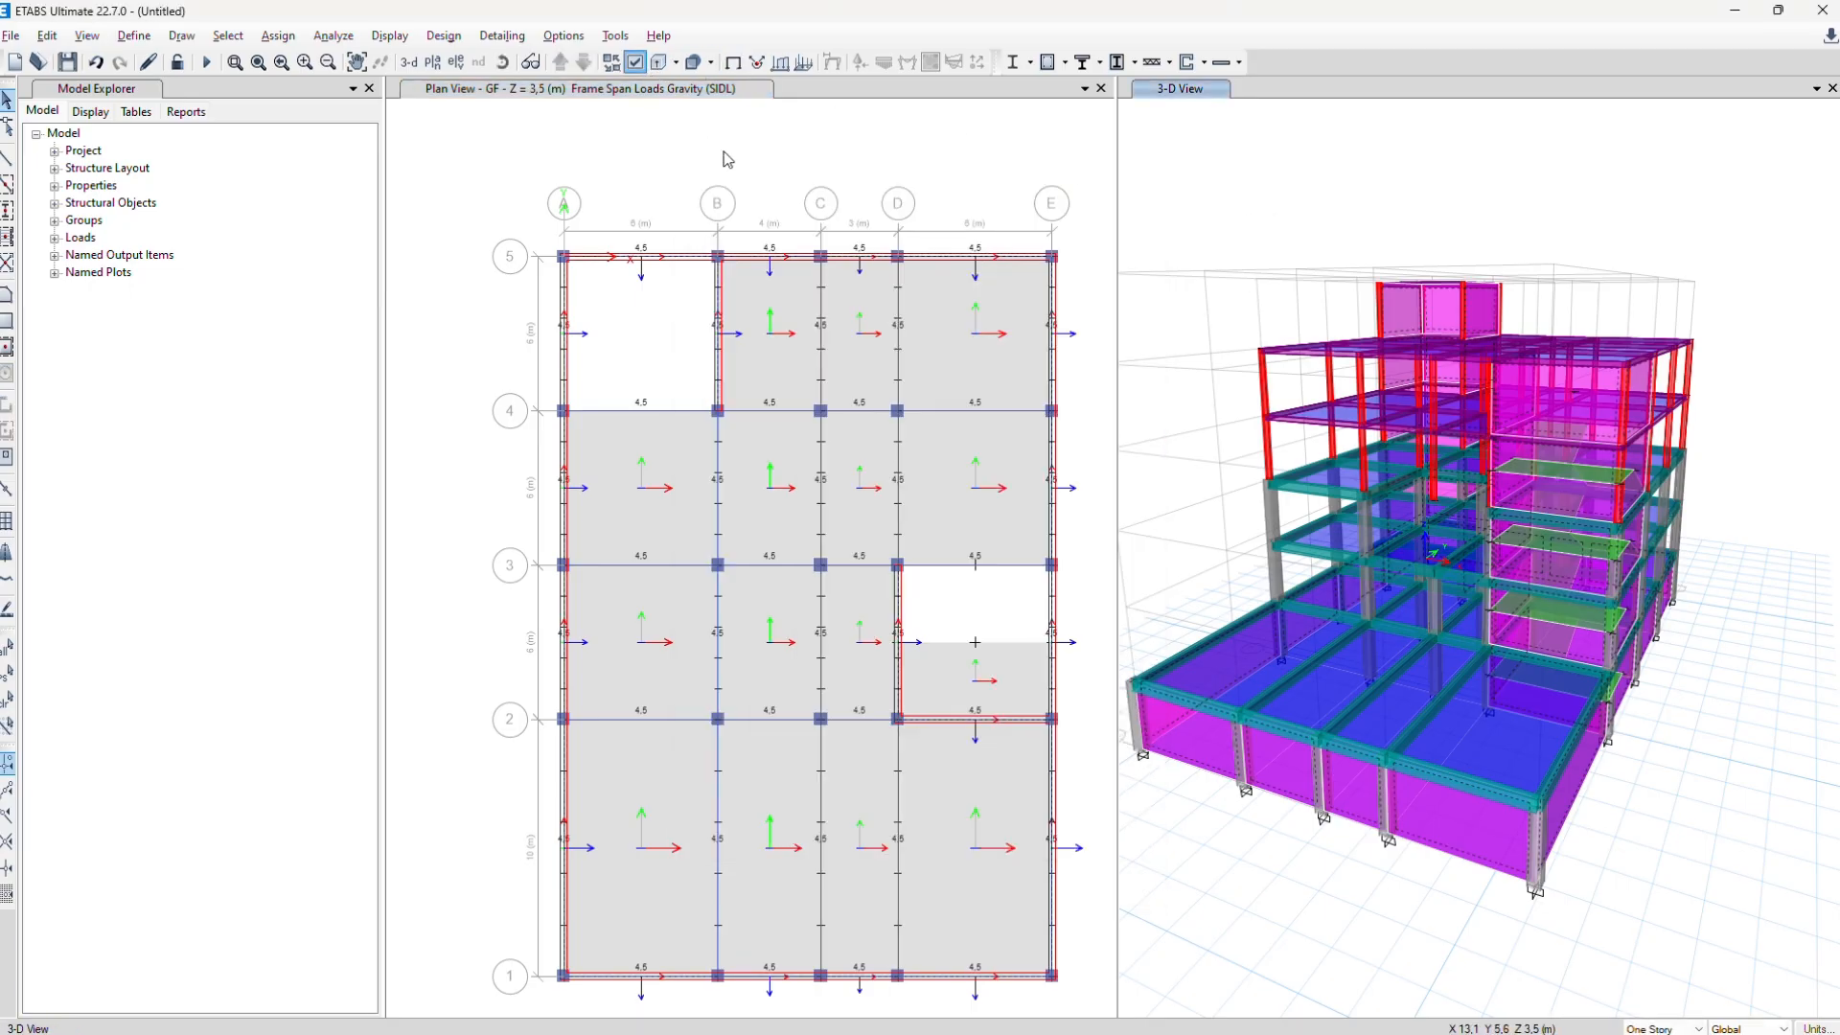
left_click(802, 210)
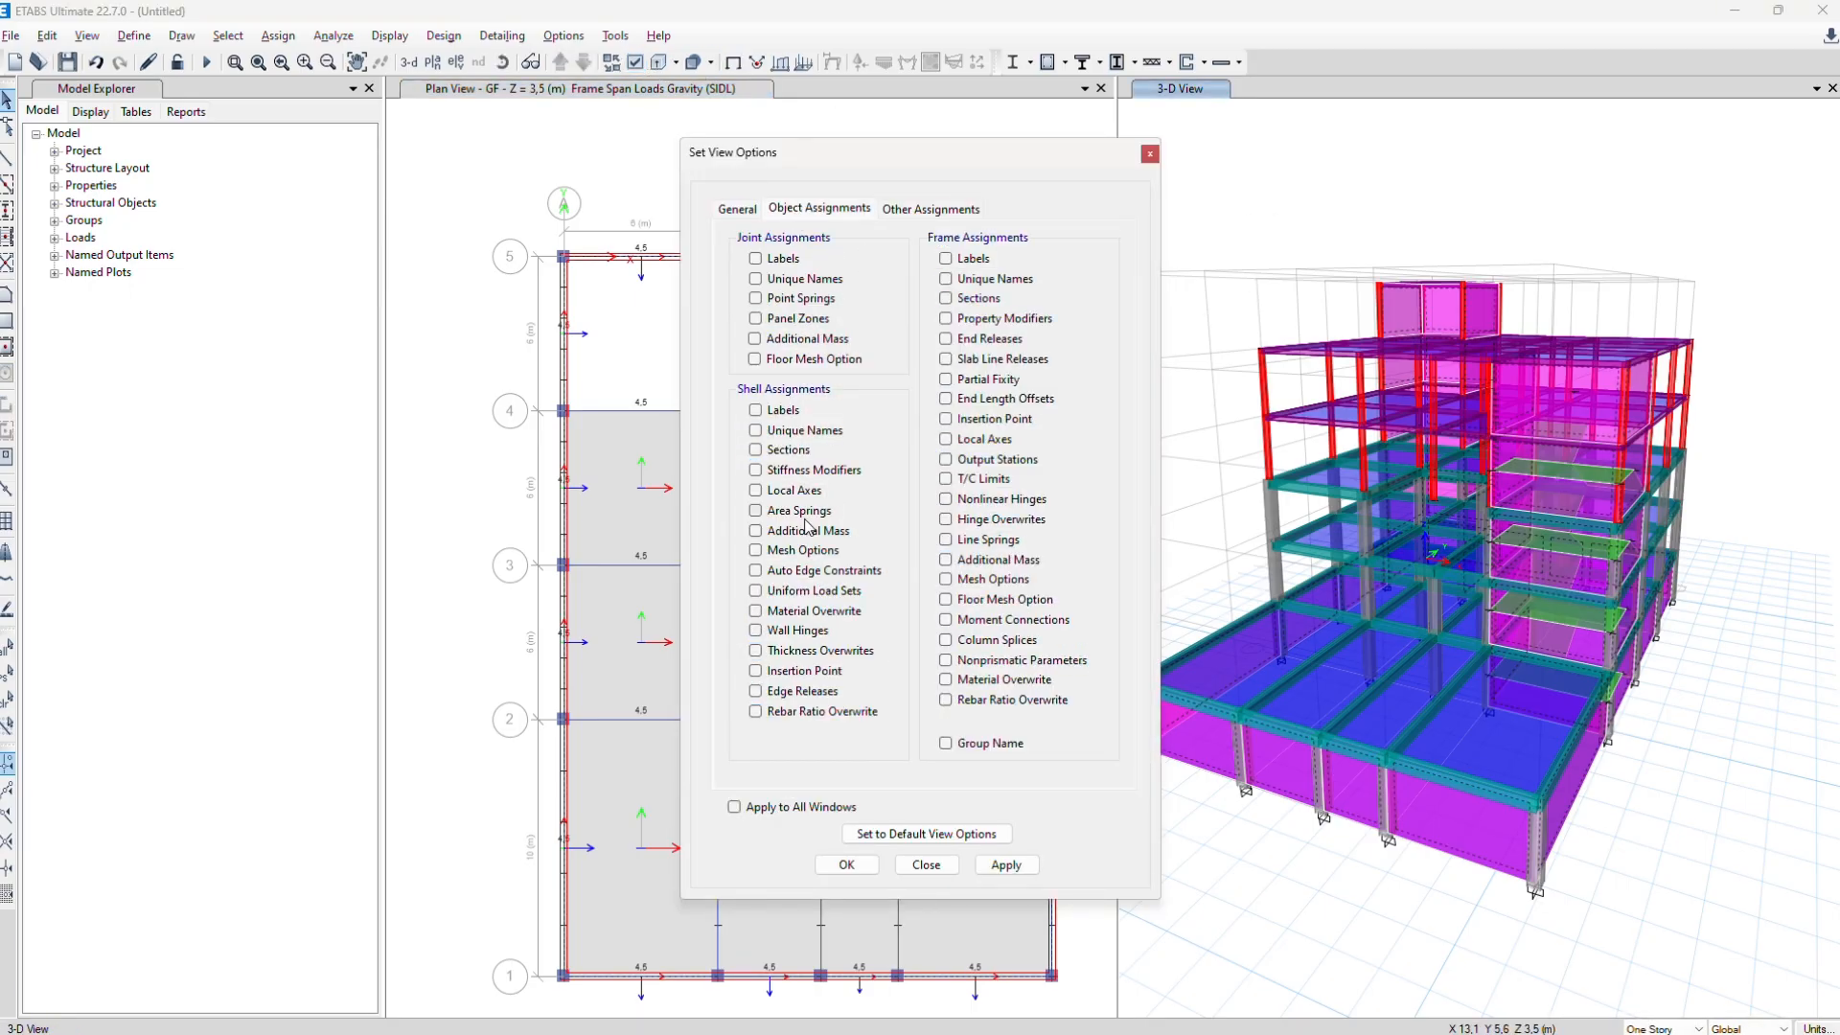
left_click(1006, 865)
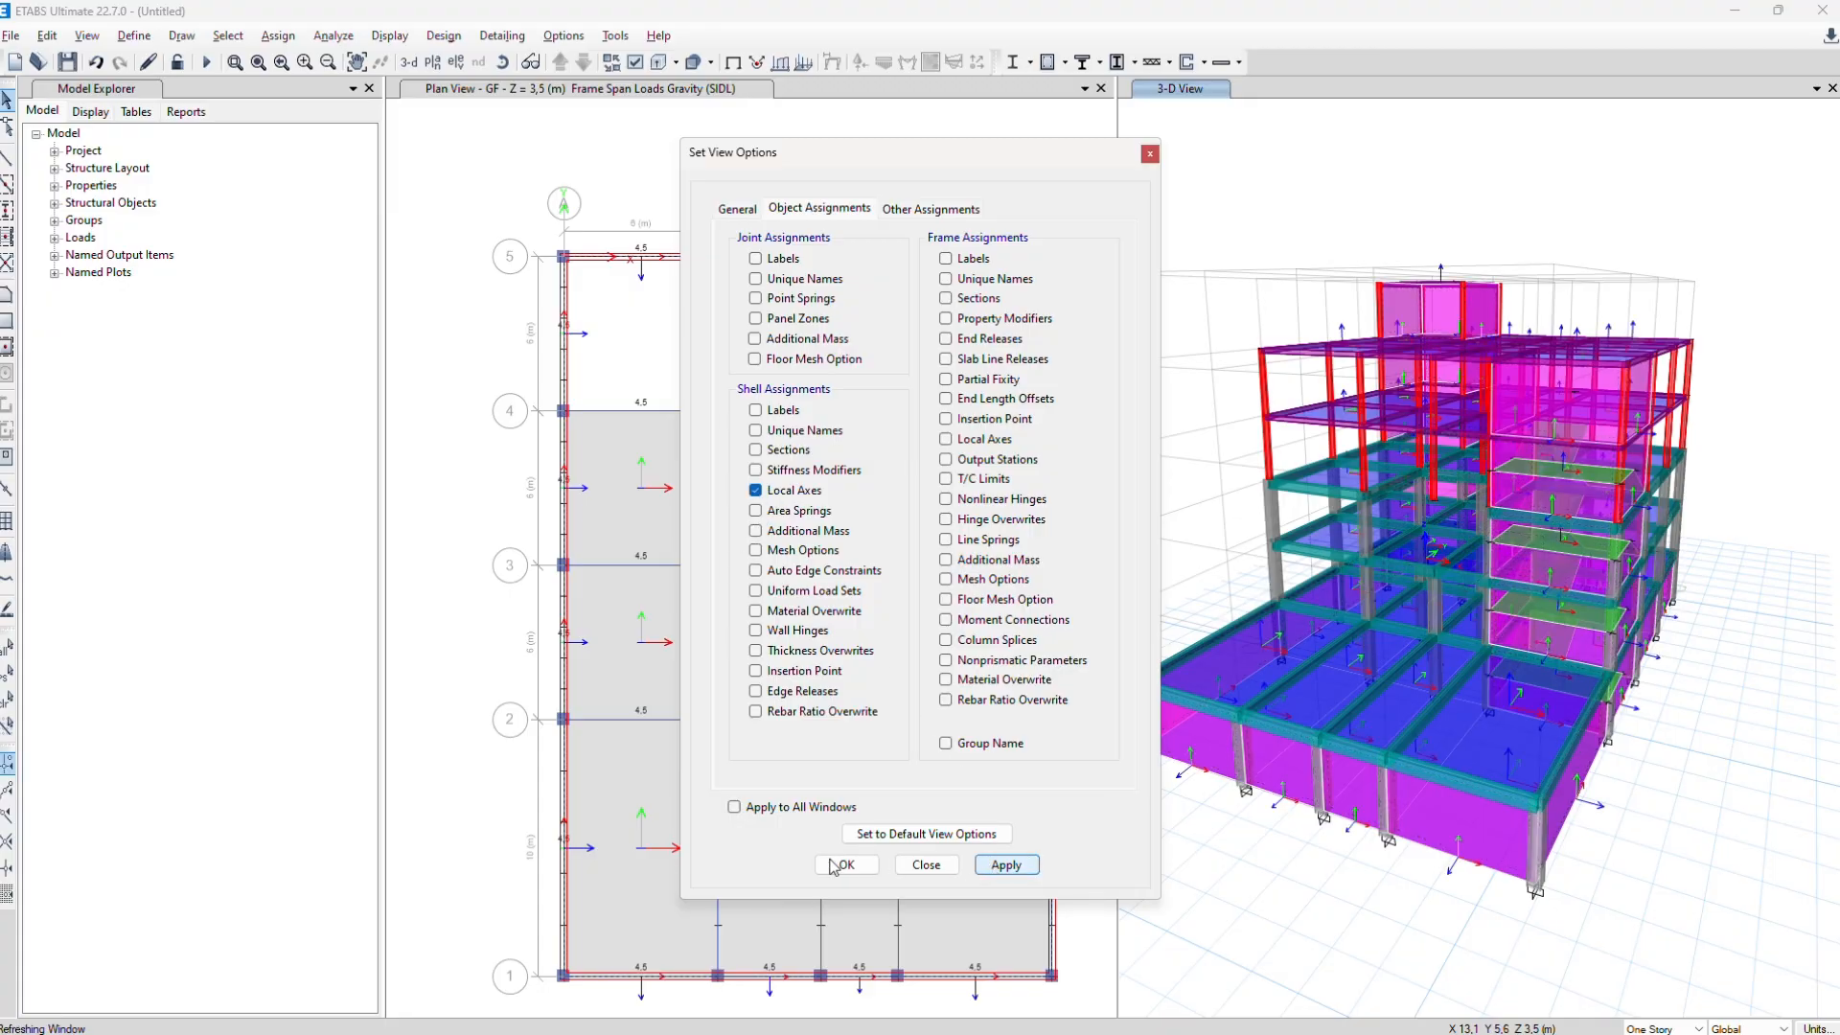
left_click(847, 865)
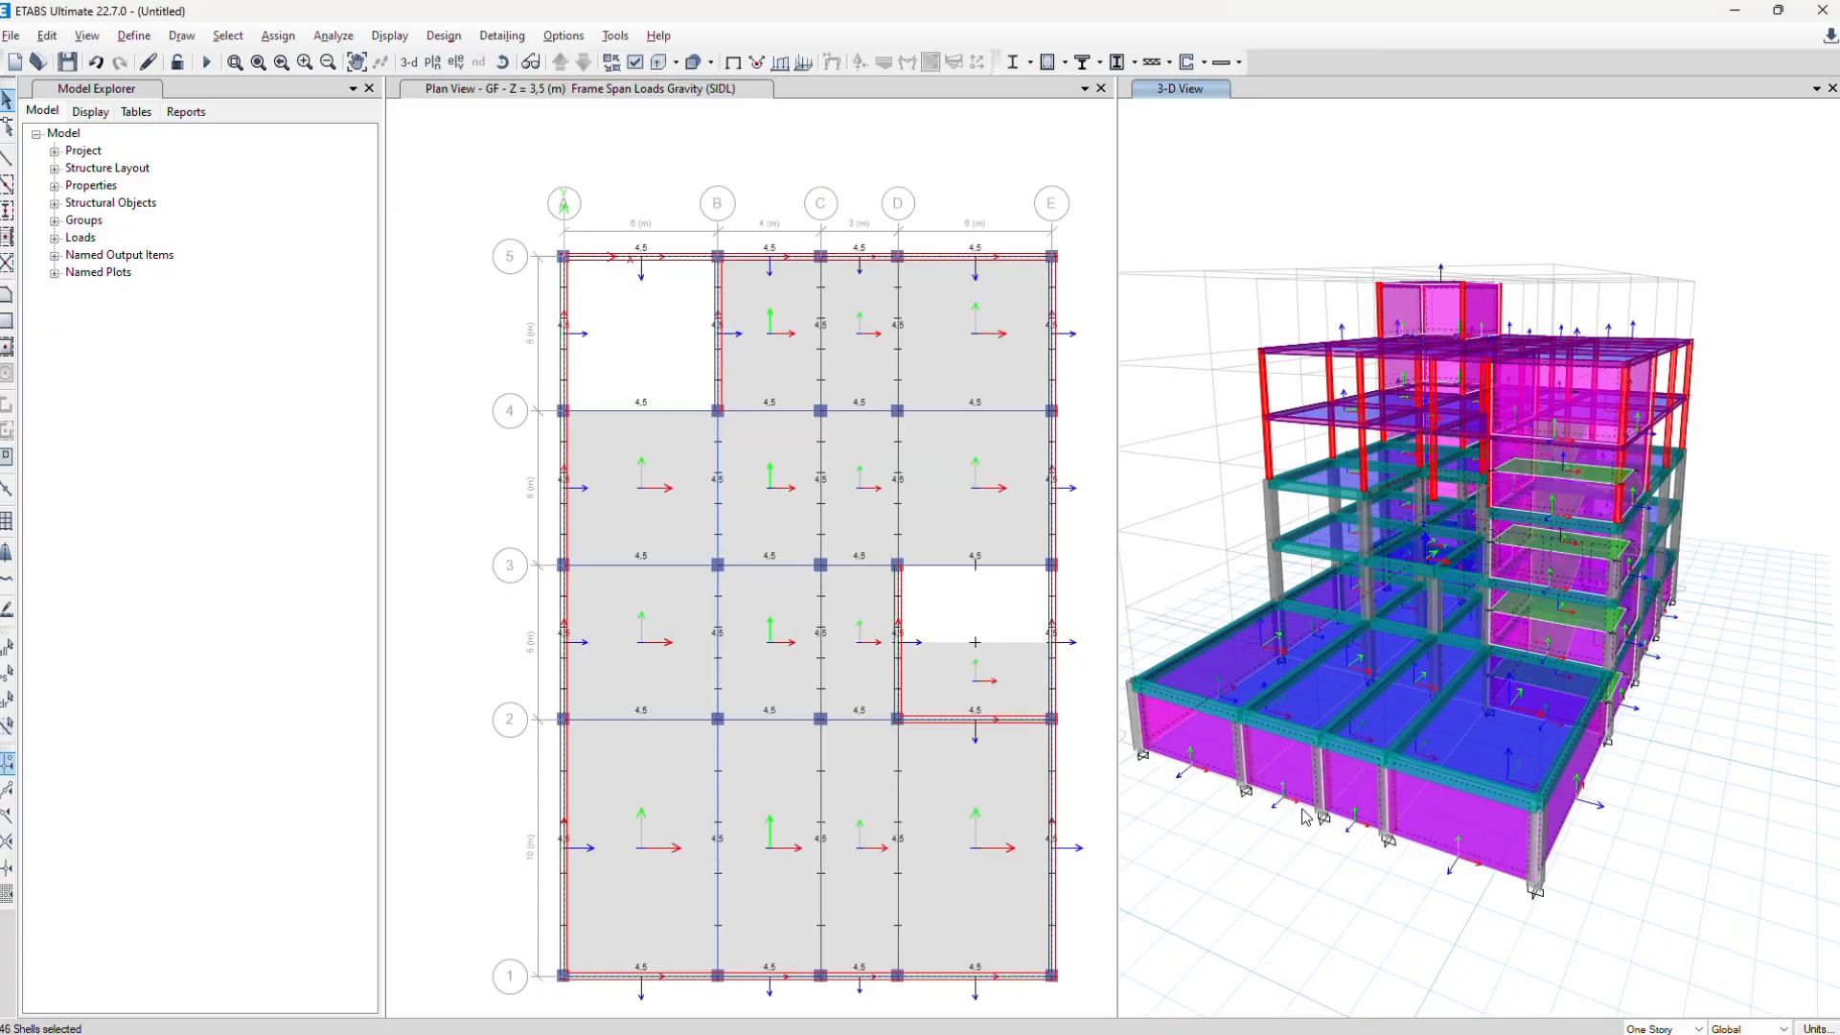
Select the four GF-story perimeter walls along grid line 1 in the 3-D view, from grid A to grid E
middle_click_drag(1260, 810, 1538, 815, "shift")
scroll(1668, 815, "up", 8)
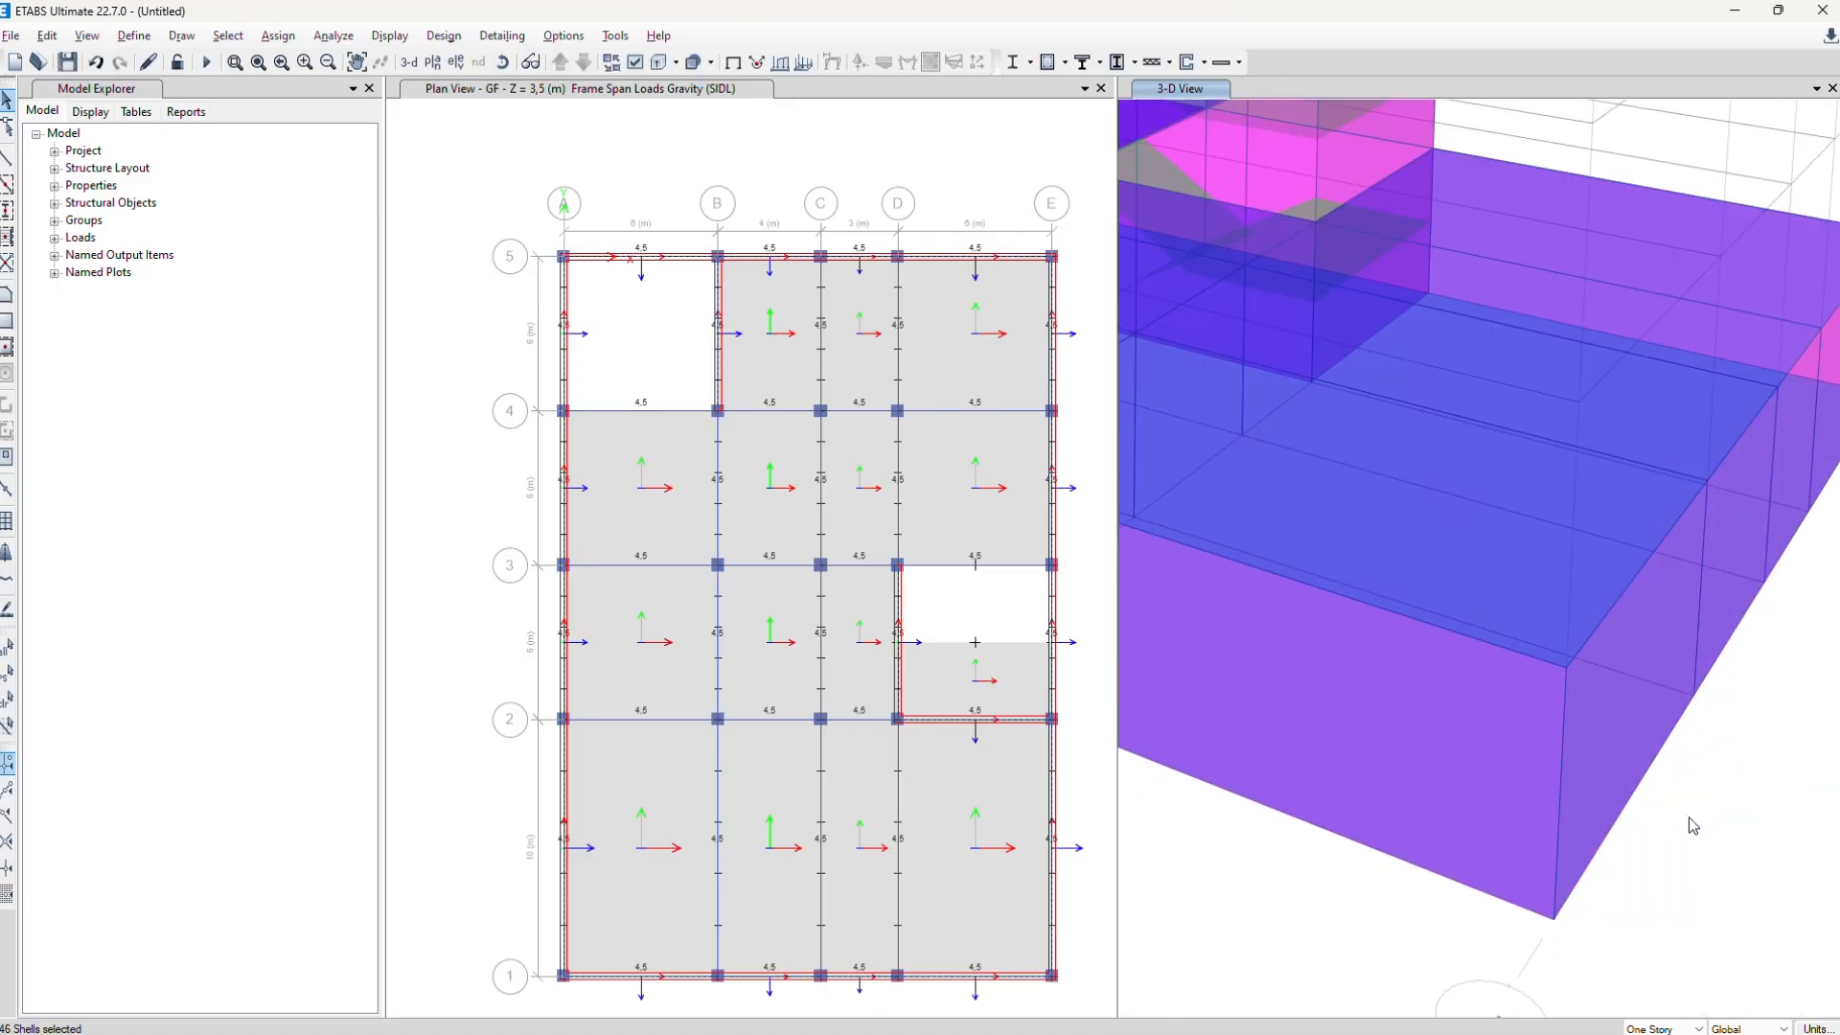
middle_click_drag(1665, 810, 1554, 780)
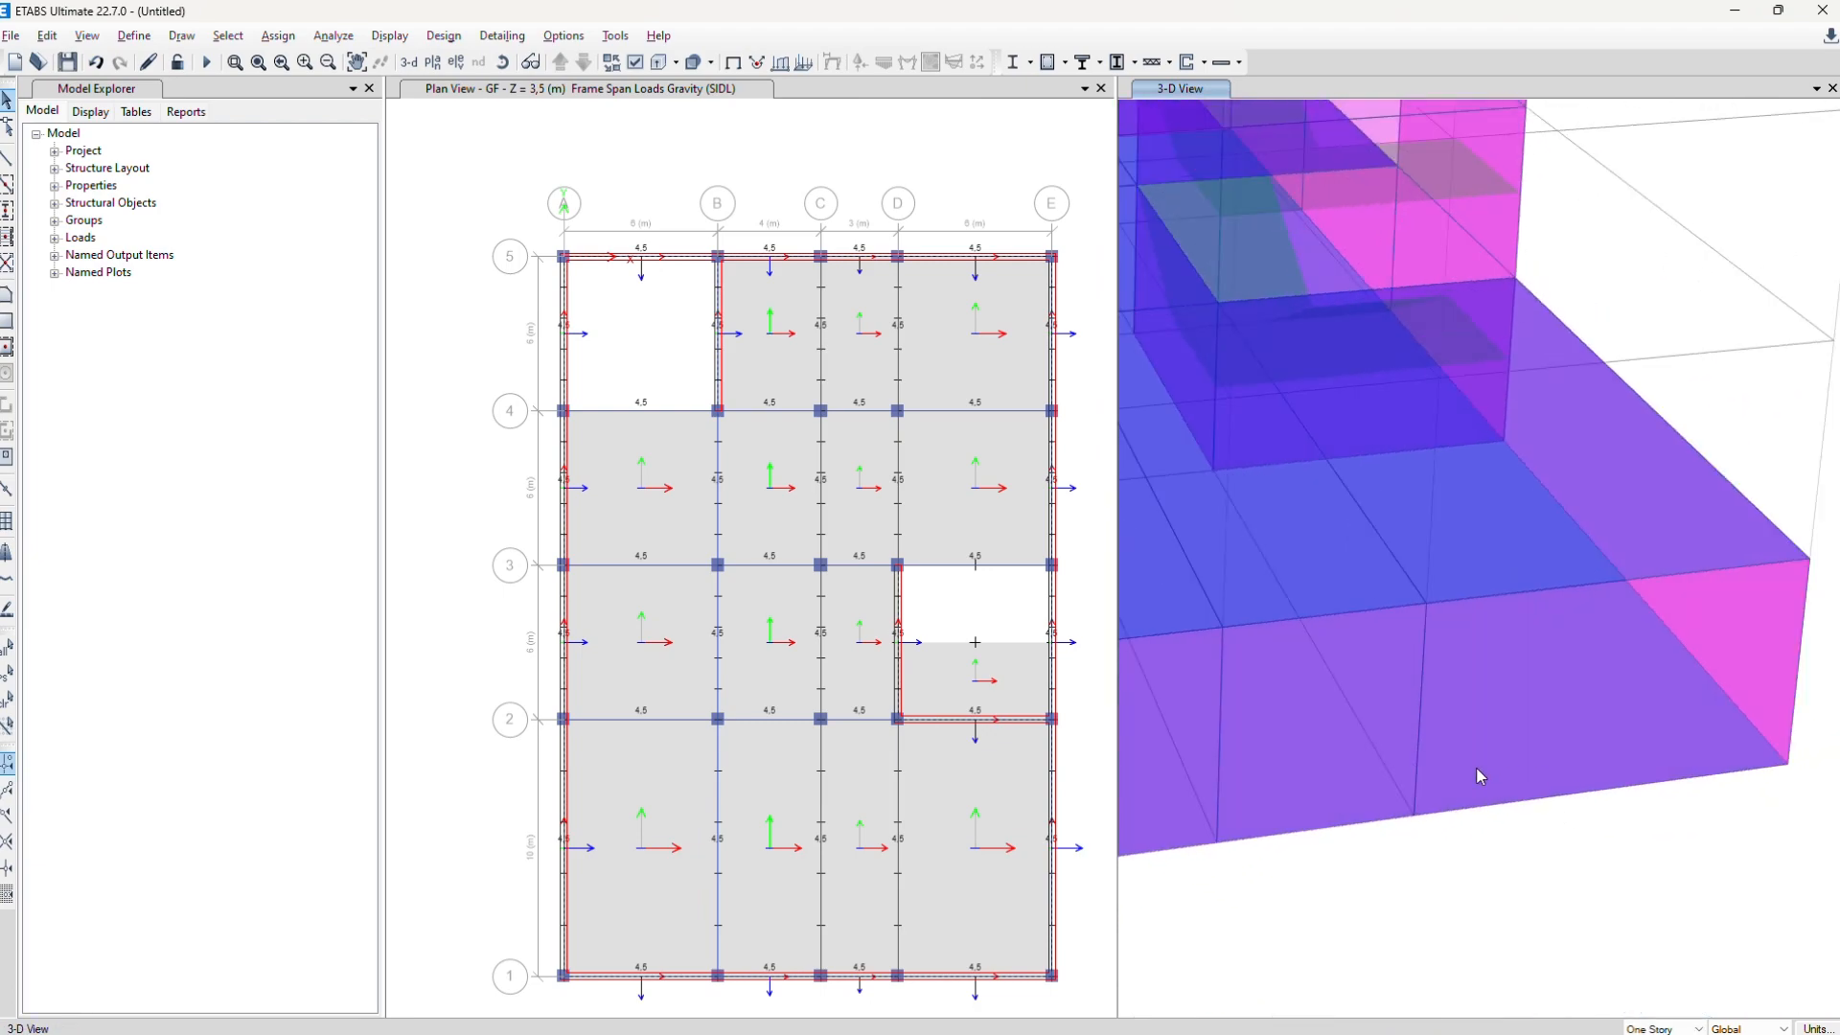
middle_click_drag(1301, 778, 1697, 711)
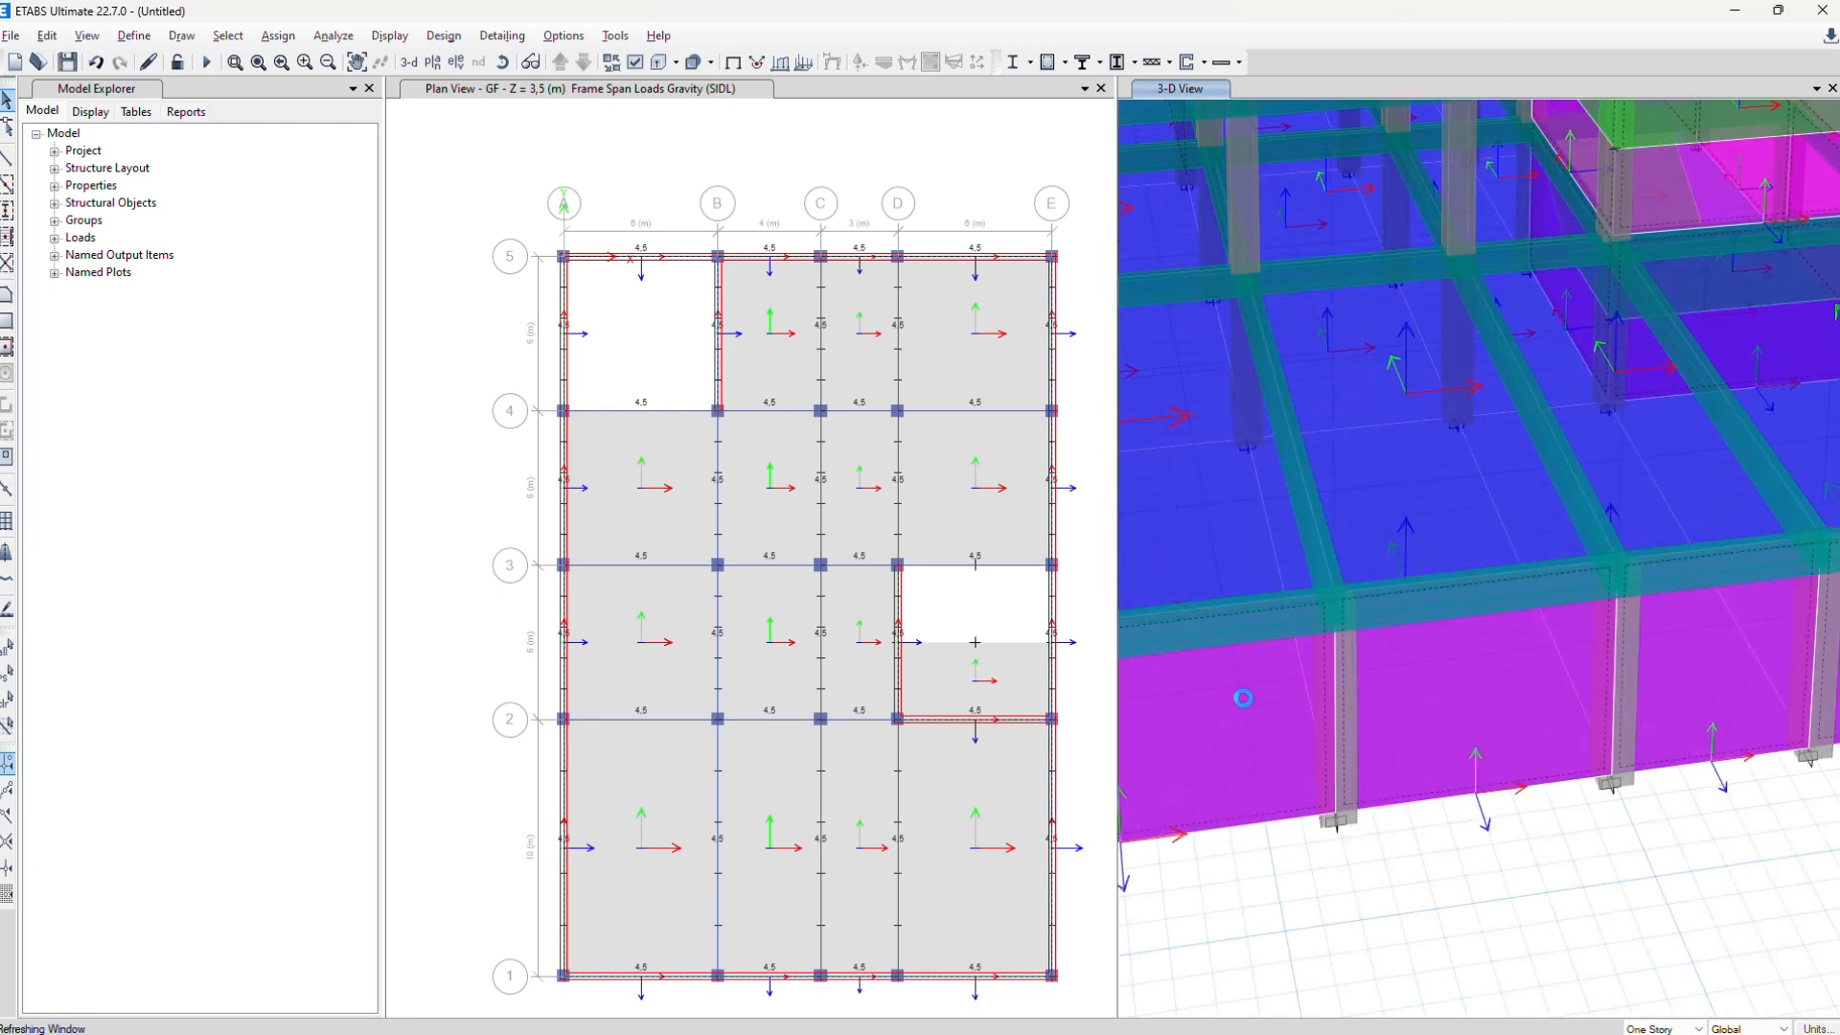
left_click(1240, 697)
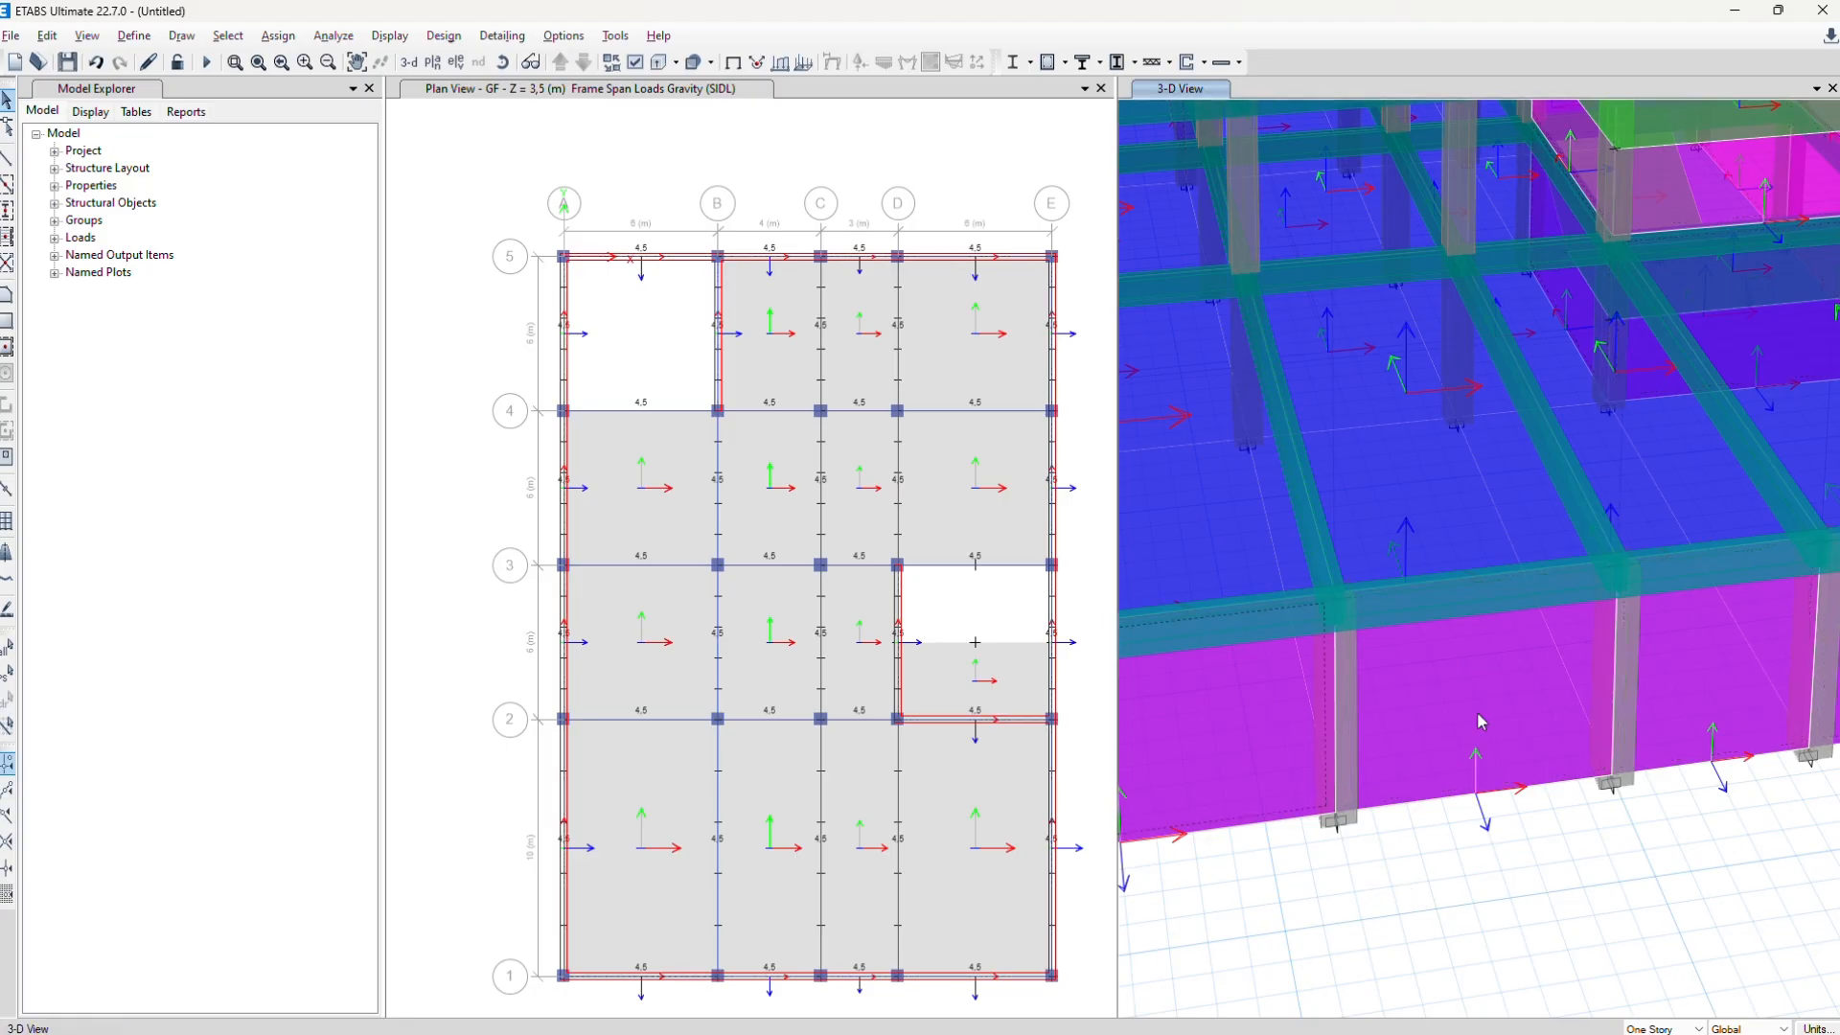
left_click(1502, 712)
left_click(1682, 704)
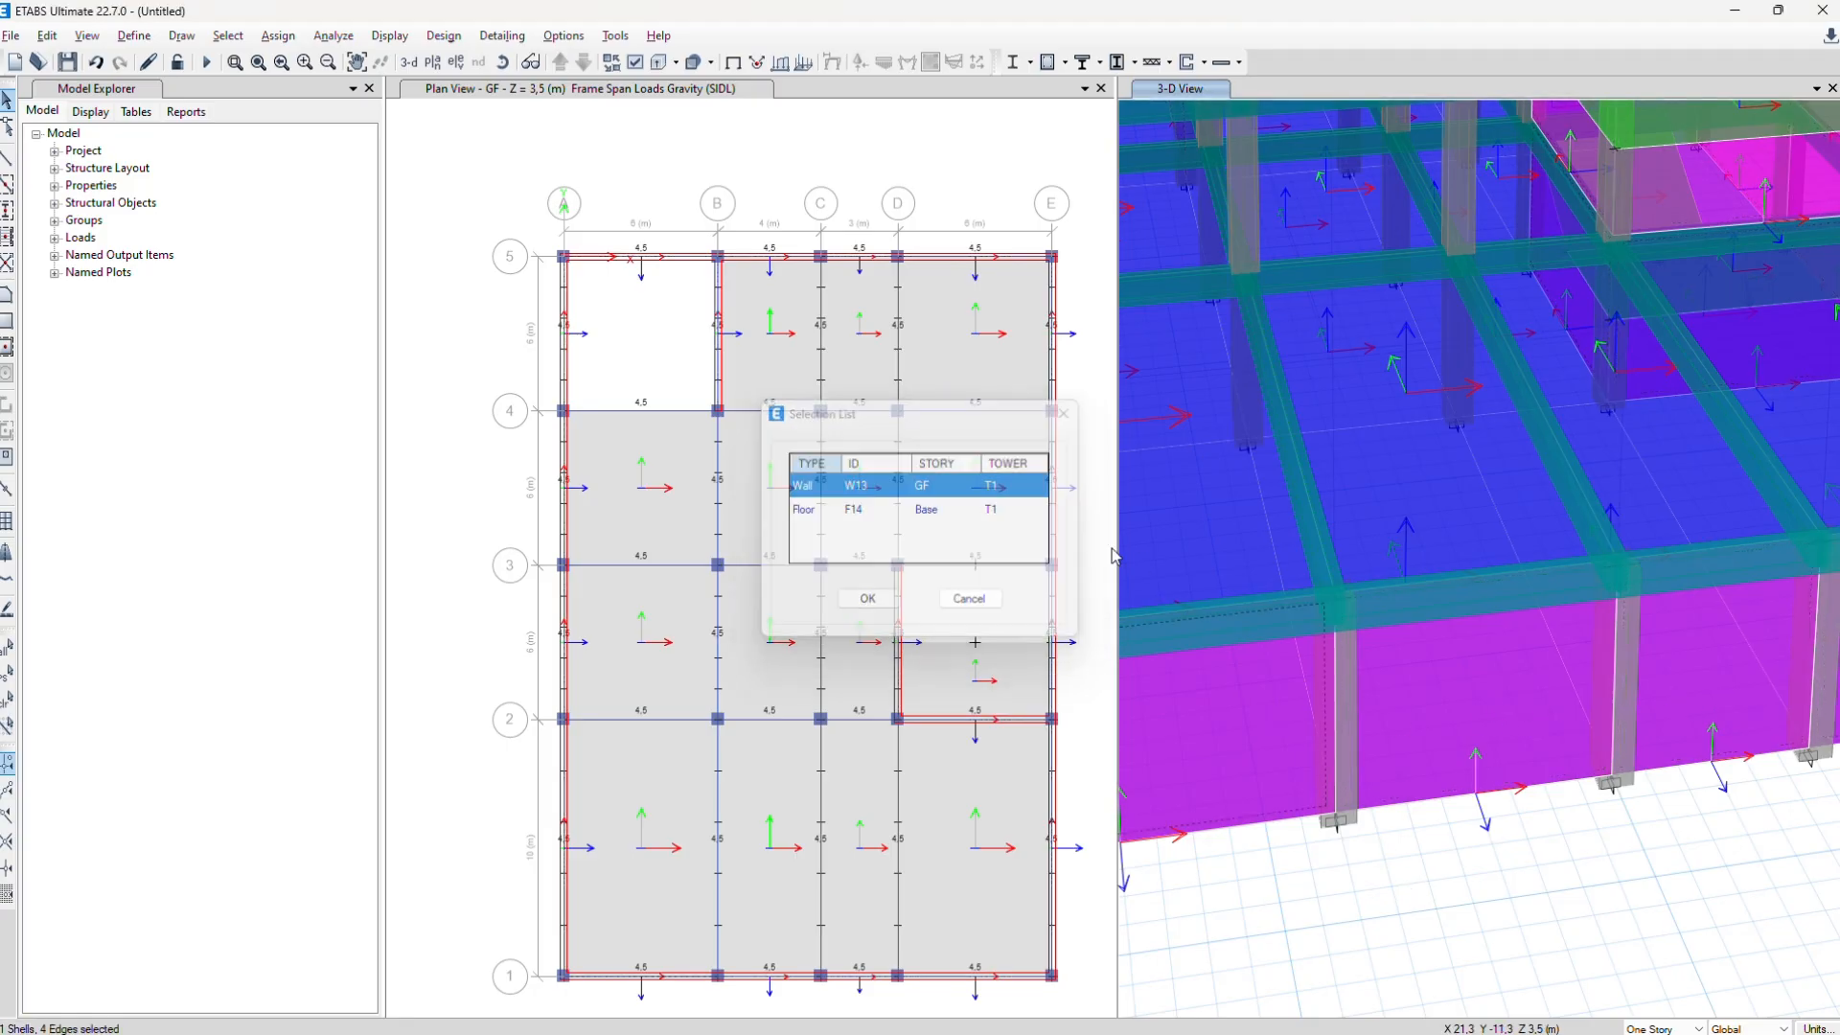
left_click(868, 600)
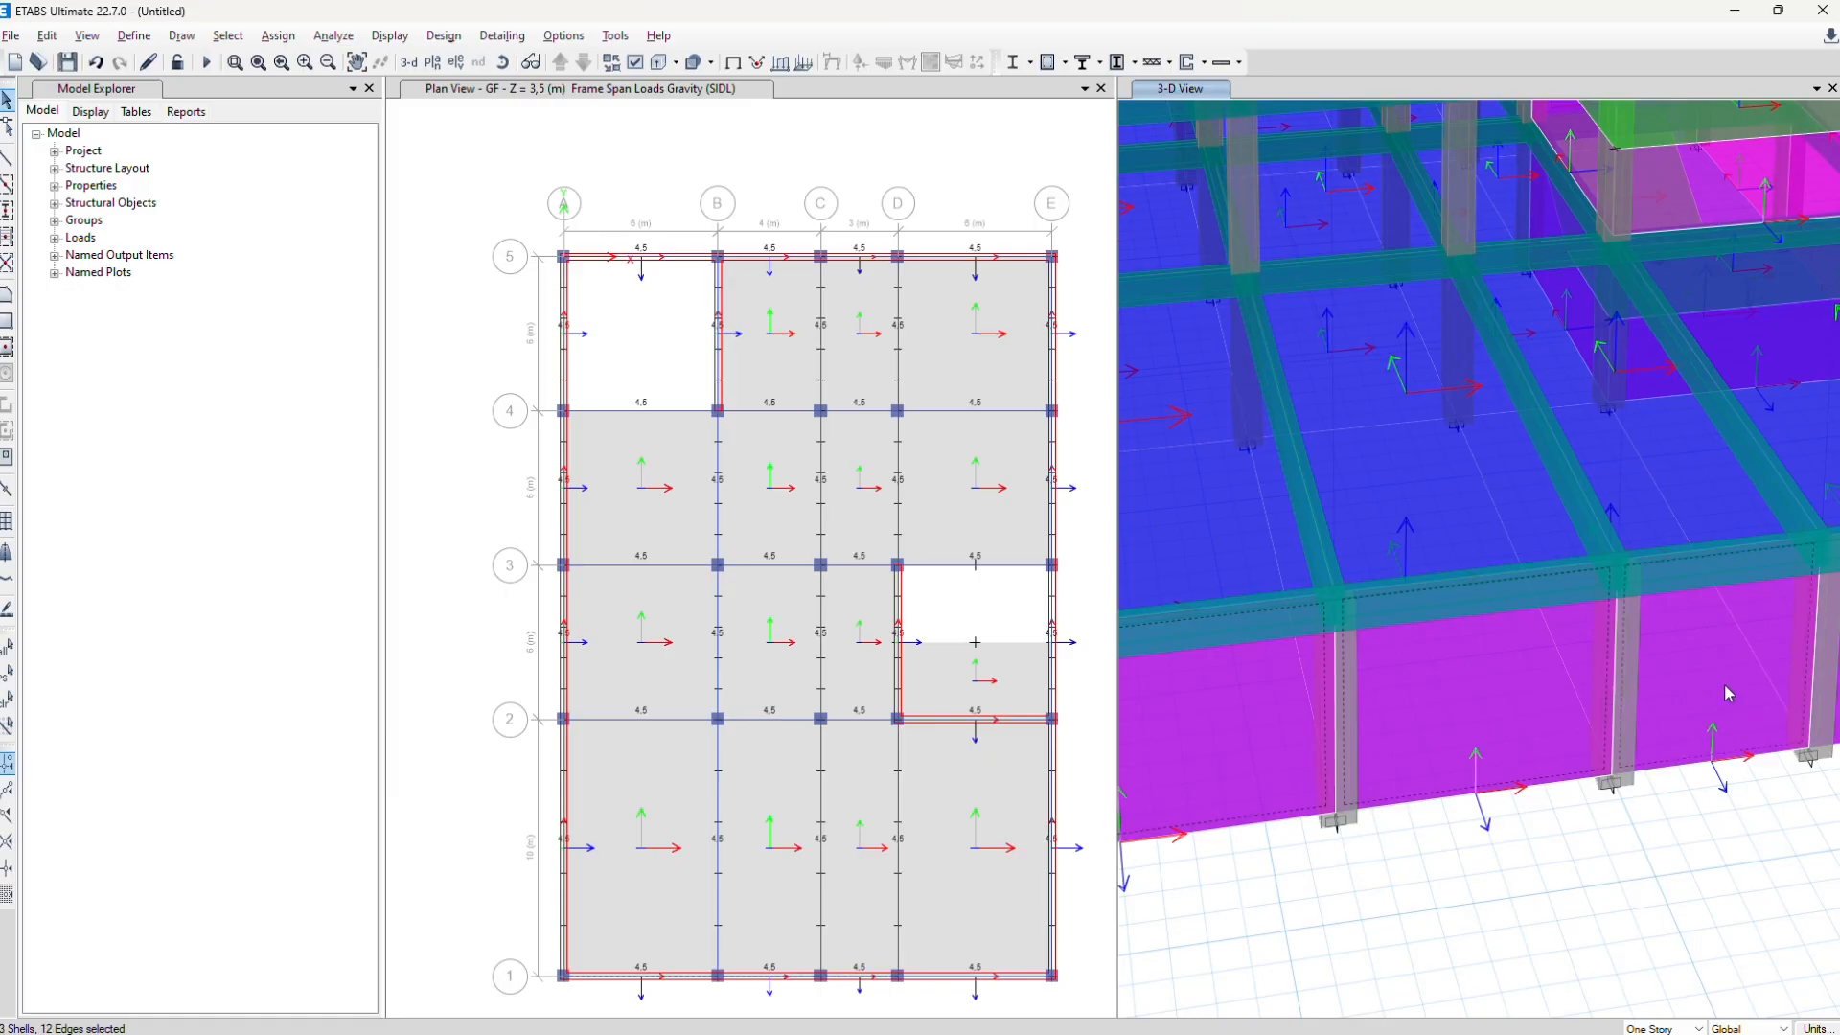
middle_click_drag(1695, 689, 1406, 654, "shift")
left_click(1463, 684)
Add the four GF-story perimeter walls along grid line E to the selection in the 3-D view
scroll(1462, 677, "down", 5)
left_click(1438, 701)
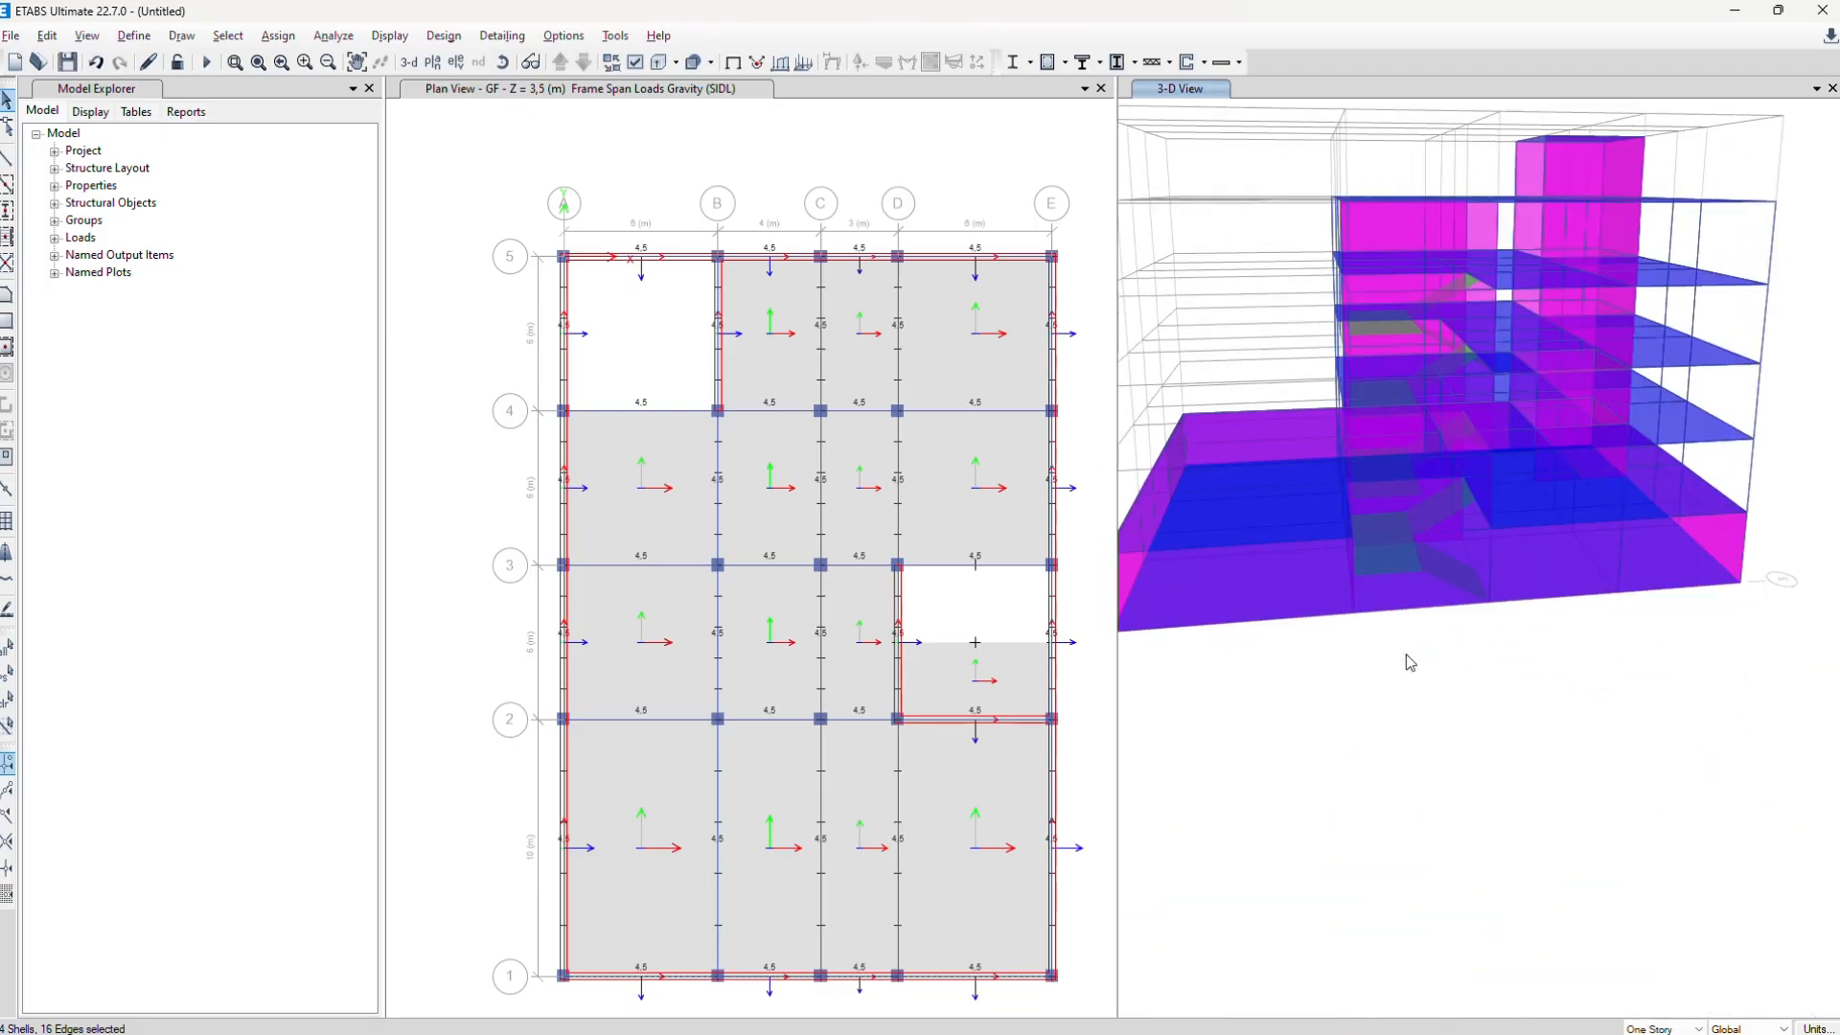
scroll(1407, 595, "up", 8)
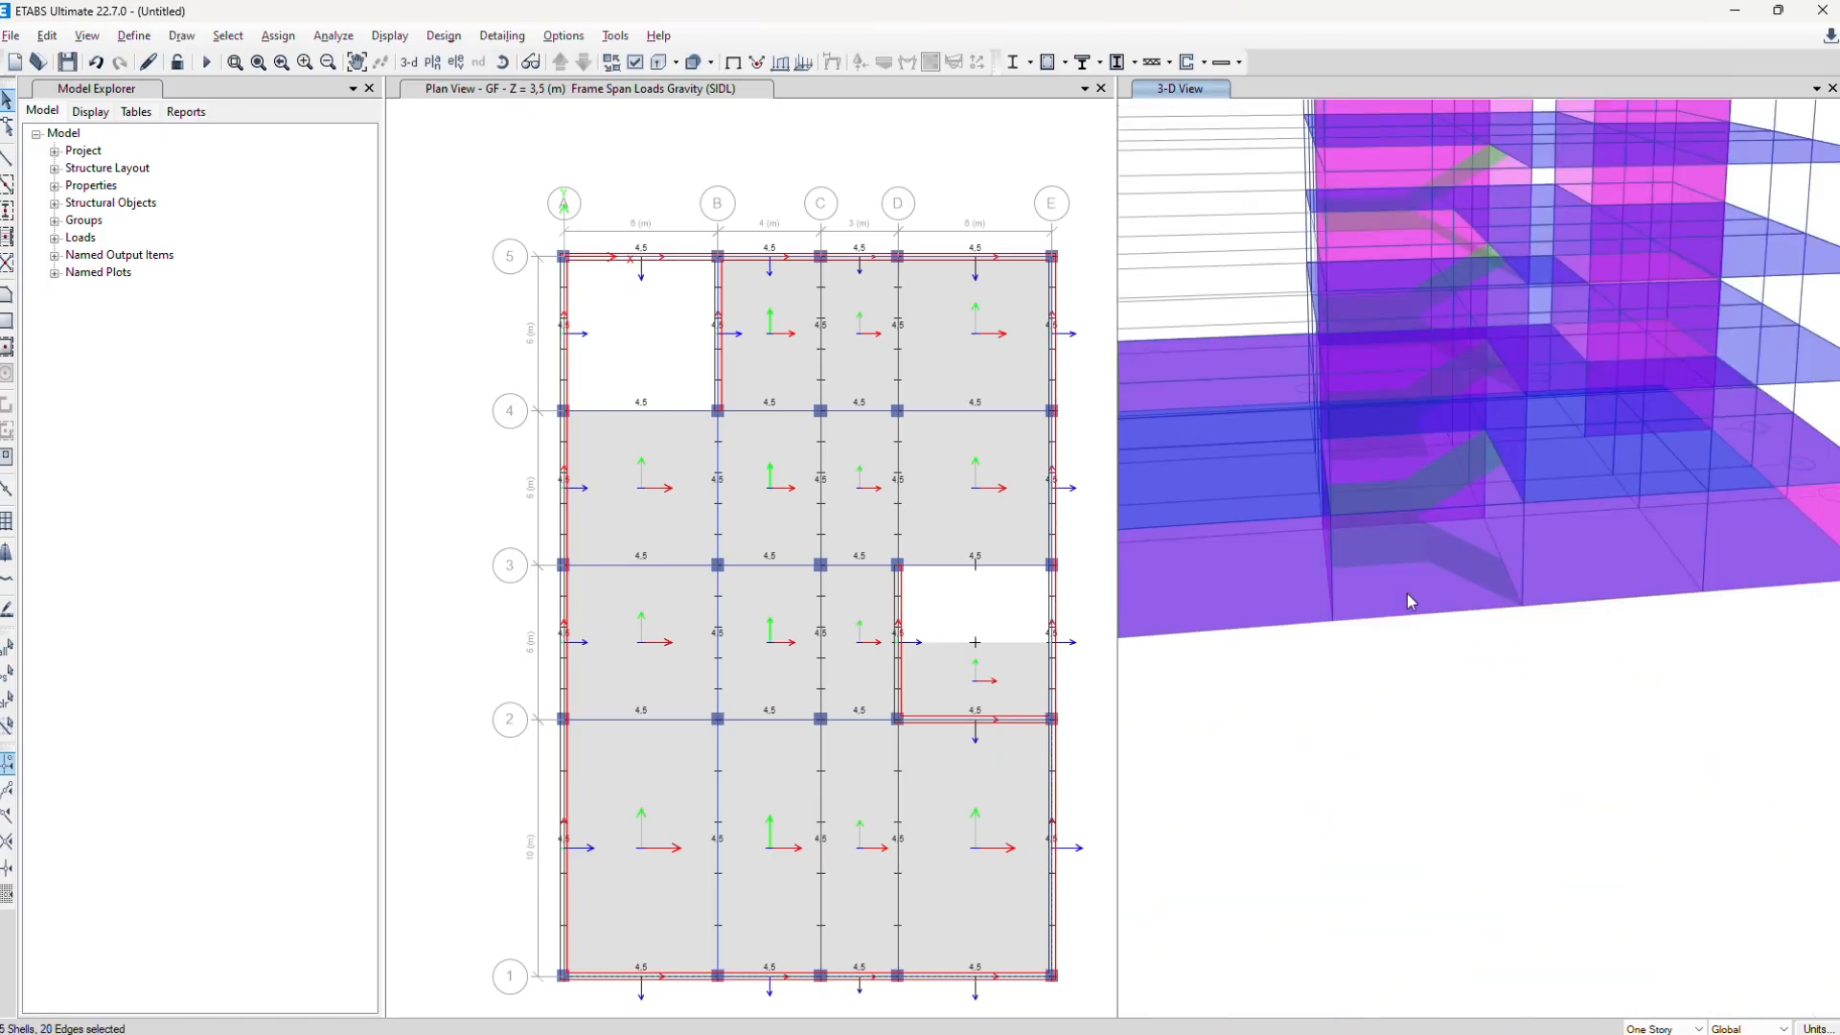
left_click(1407, 594)
scroll(1407, 592, "down", 5)
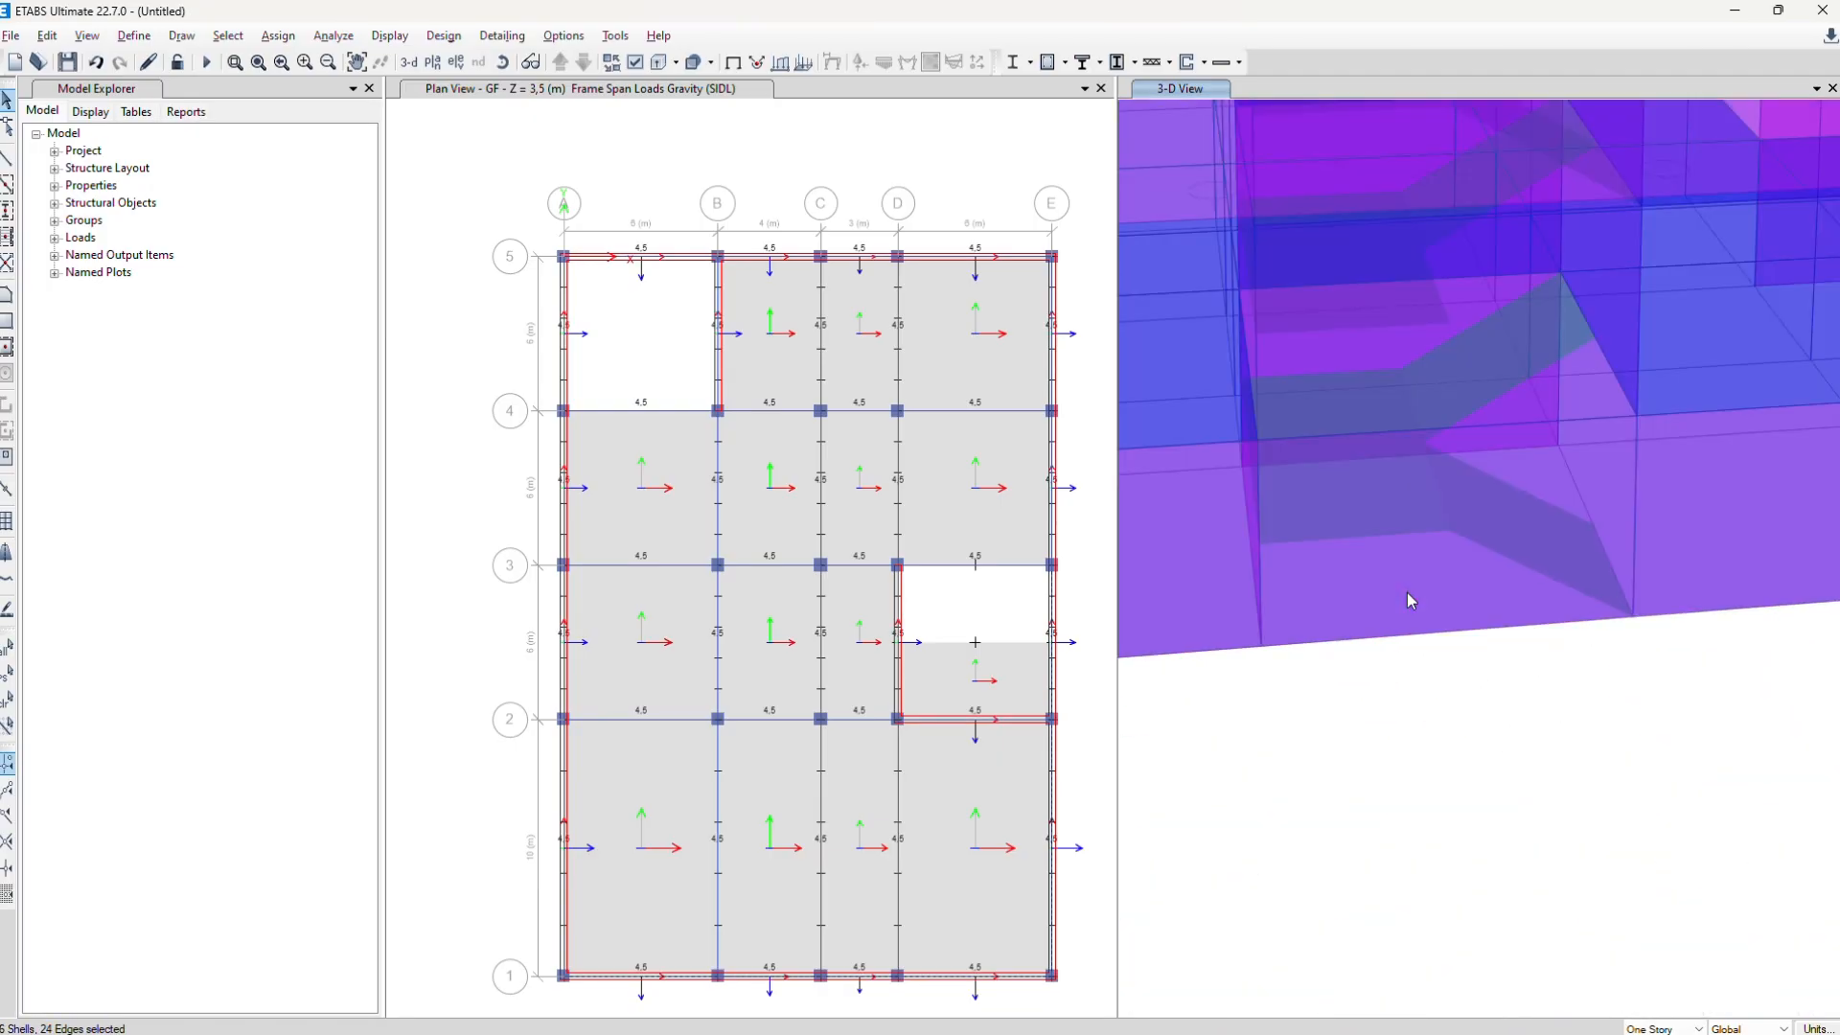
left_click(1736, 546)
scroll(1706, 634, "down", 5)
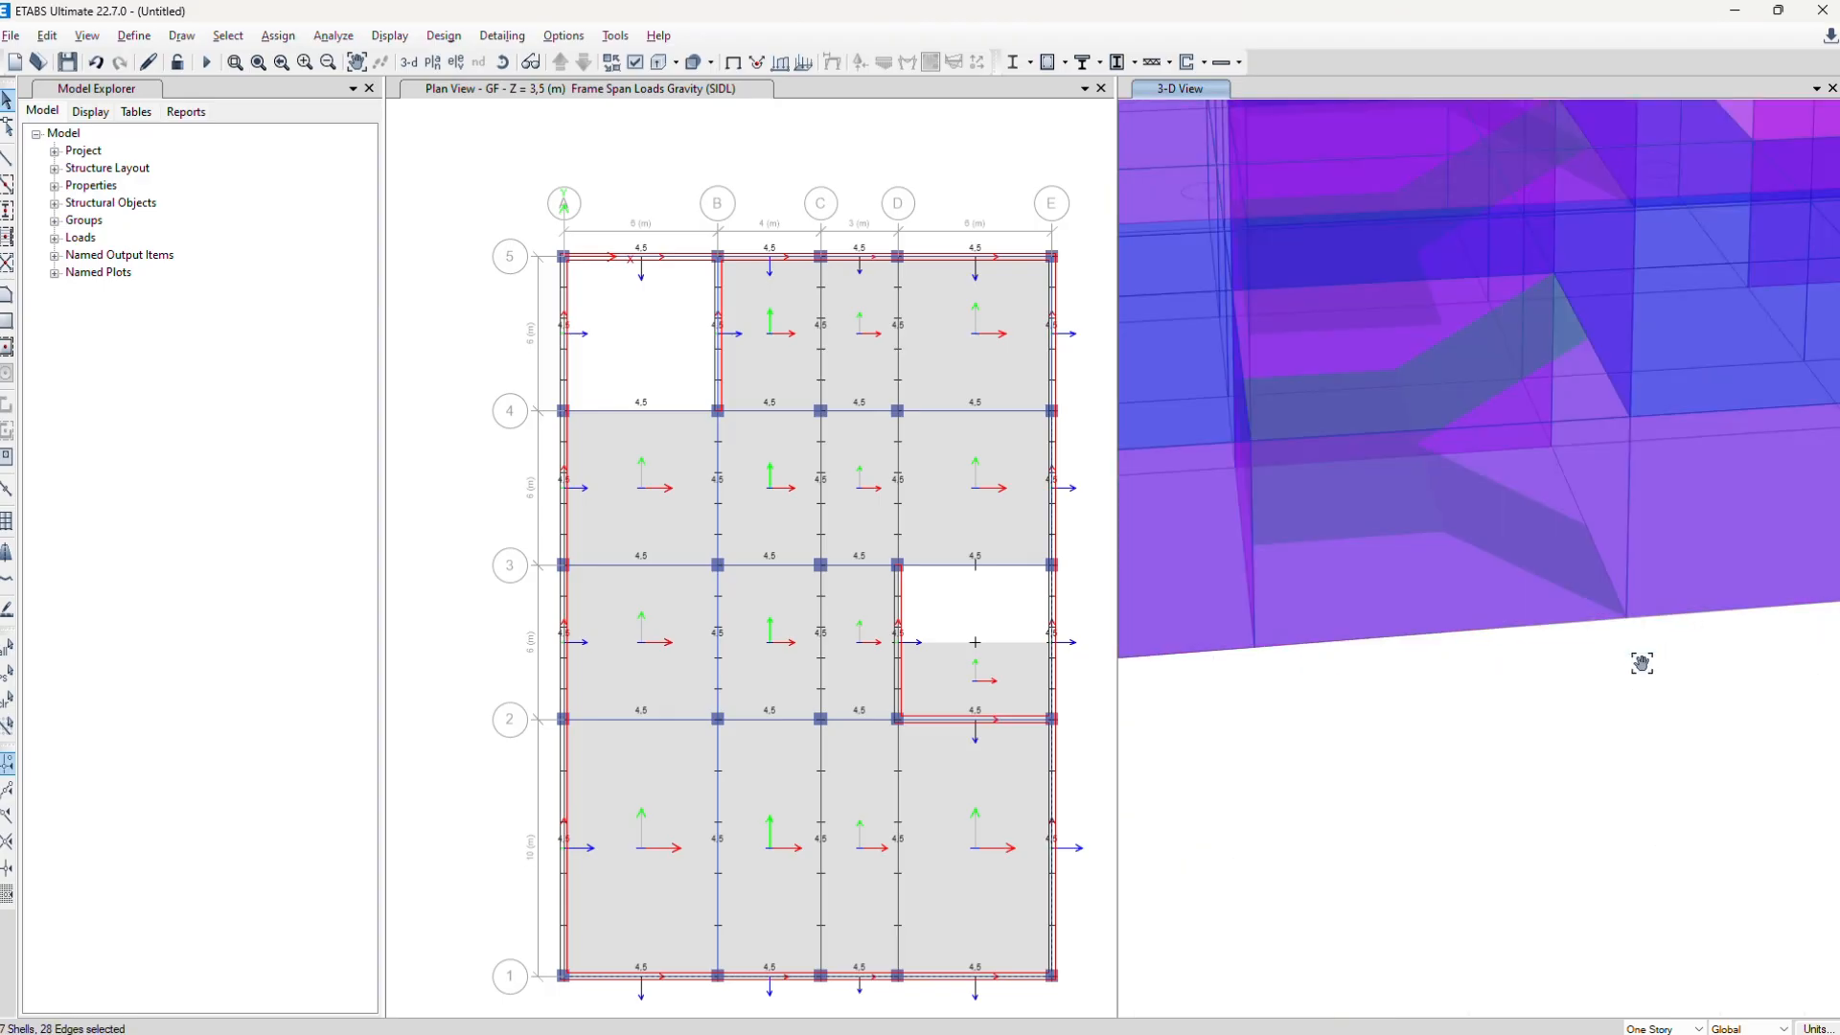
left_click(1582, 584)
left_click(1583, 584)
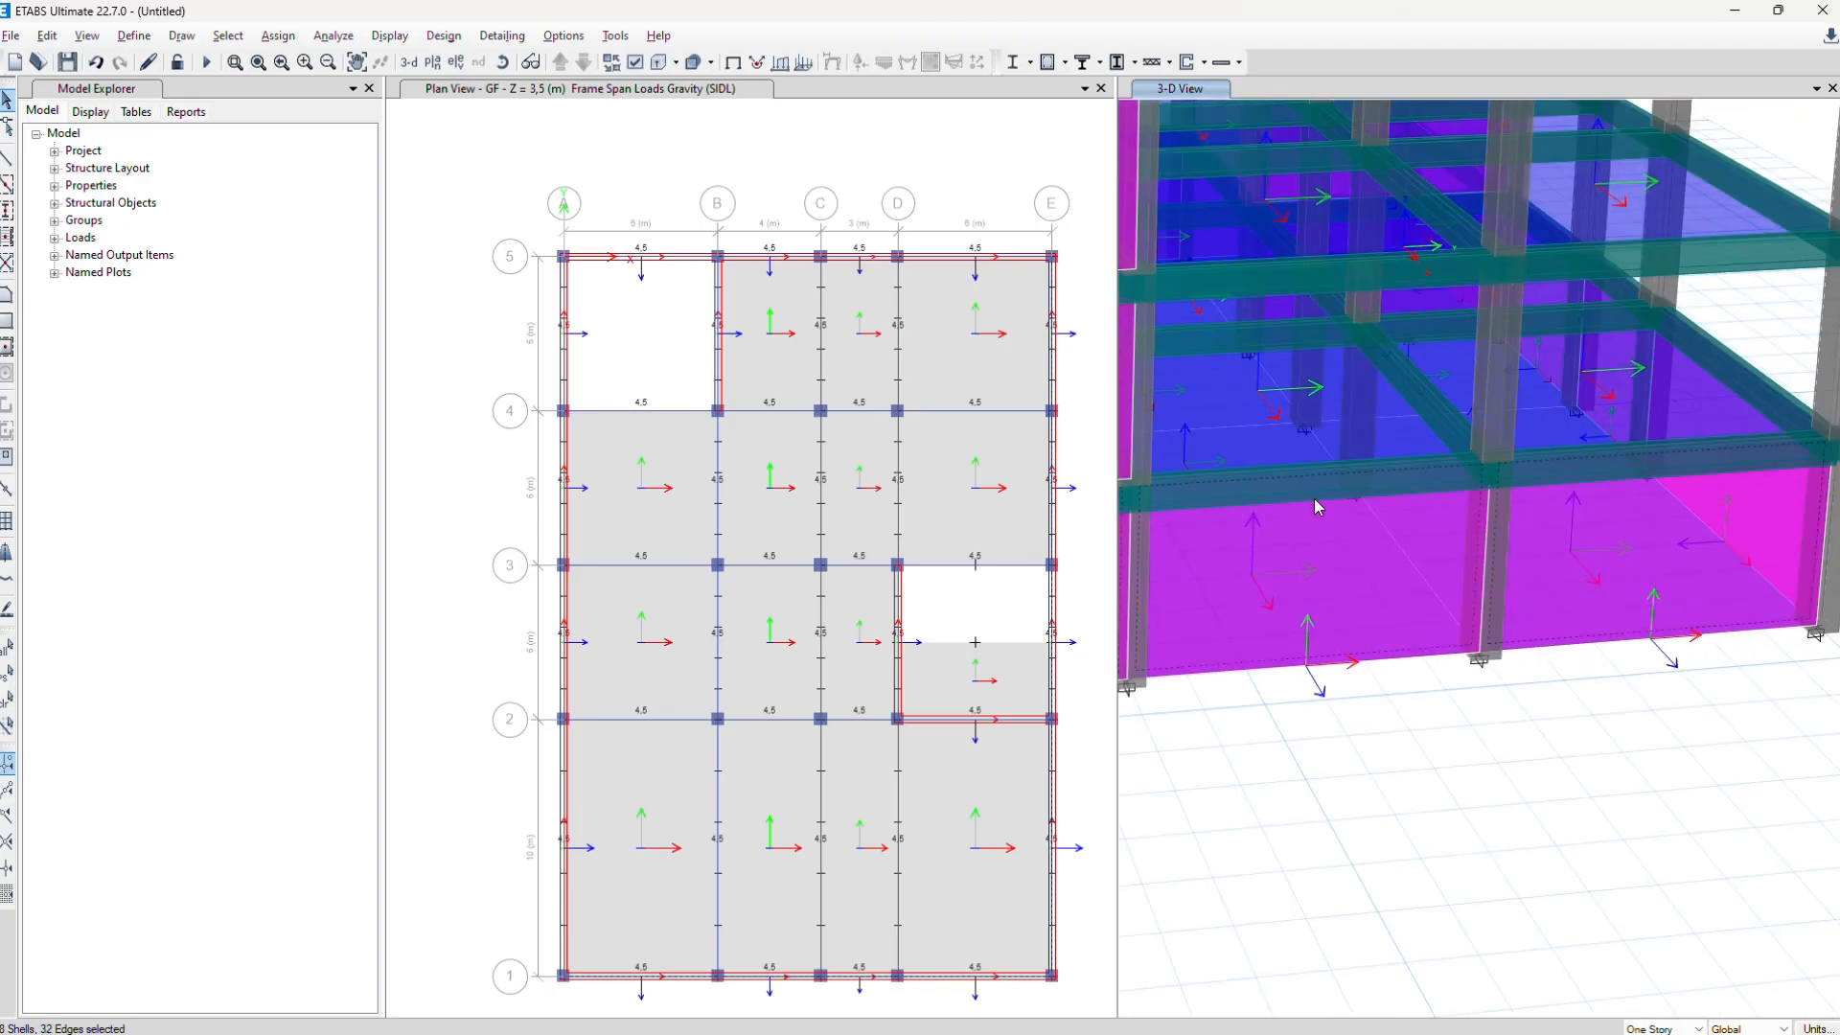
Reverse the local 3 axis of the selected perimeter walls and inspect the wall axes in the 3-D view
left_click(47, 36)
mouse_move(86, 544)
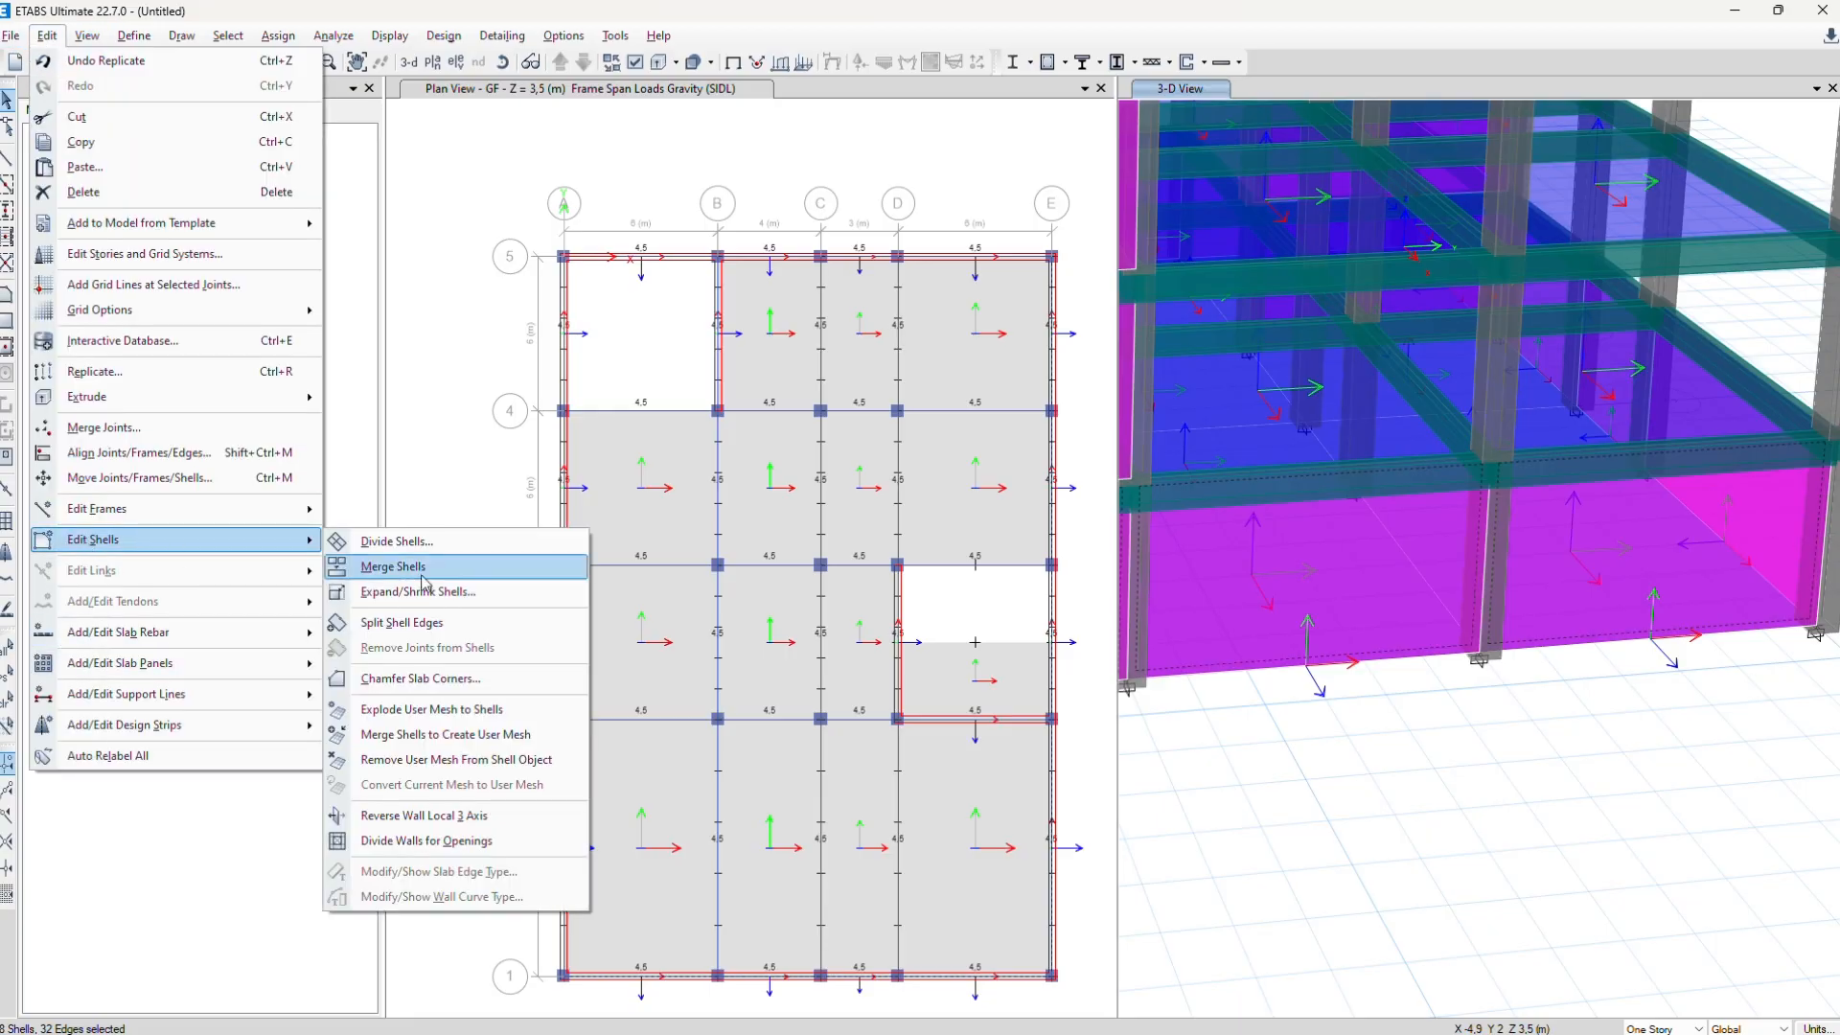
left_click(423, 816)
middle_click_drag(1472, 678, 1692, 684)
middle_click_drag(1246, 682, 1459, 674)
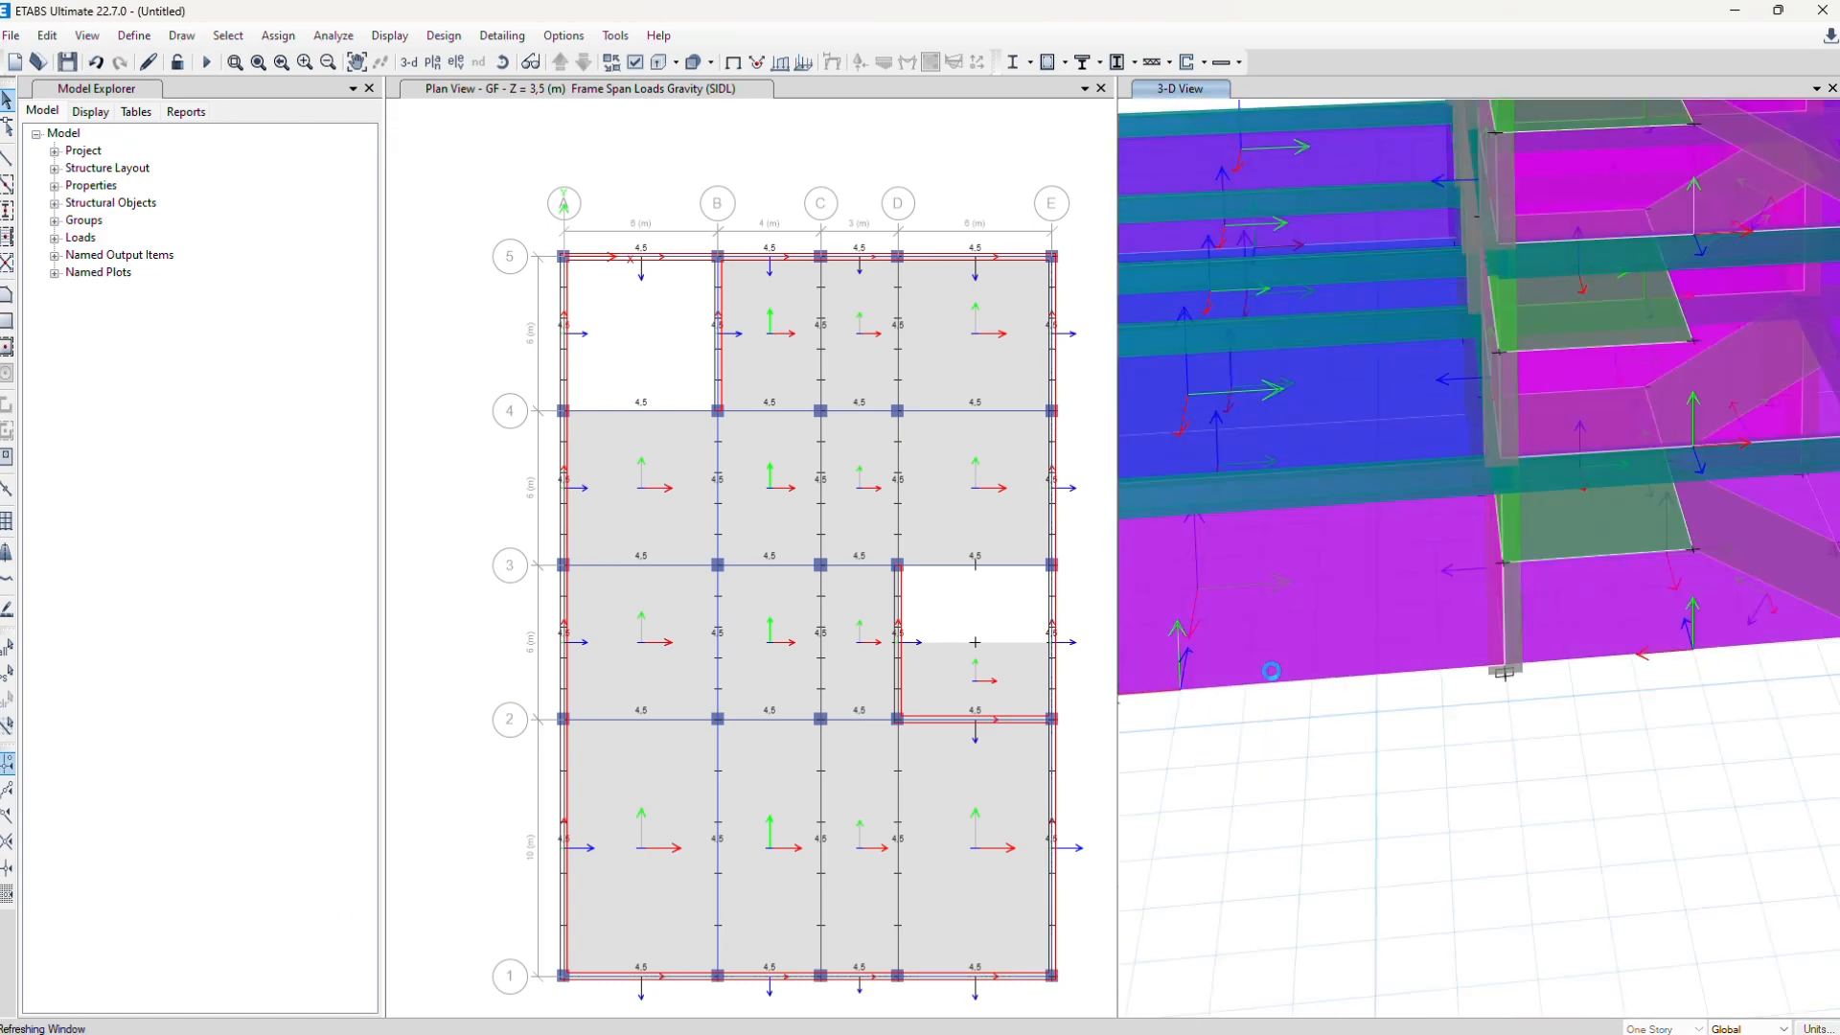
Select the GF-story perimeter basement walls on all sides of the building in the 3-D view
middle_click_drag(1263, 671, 1454, 668)
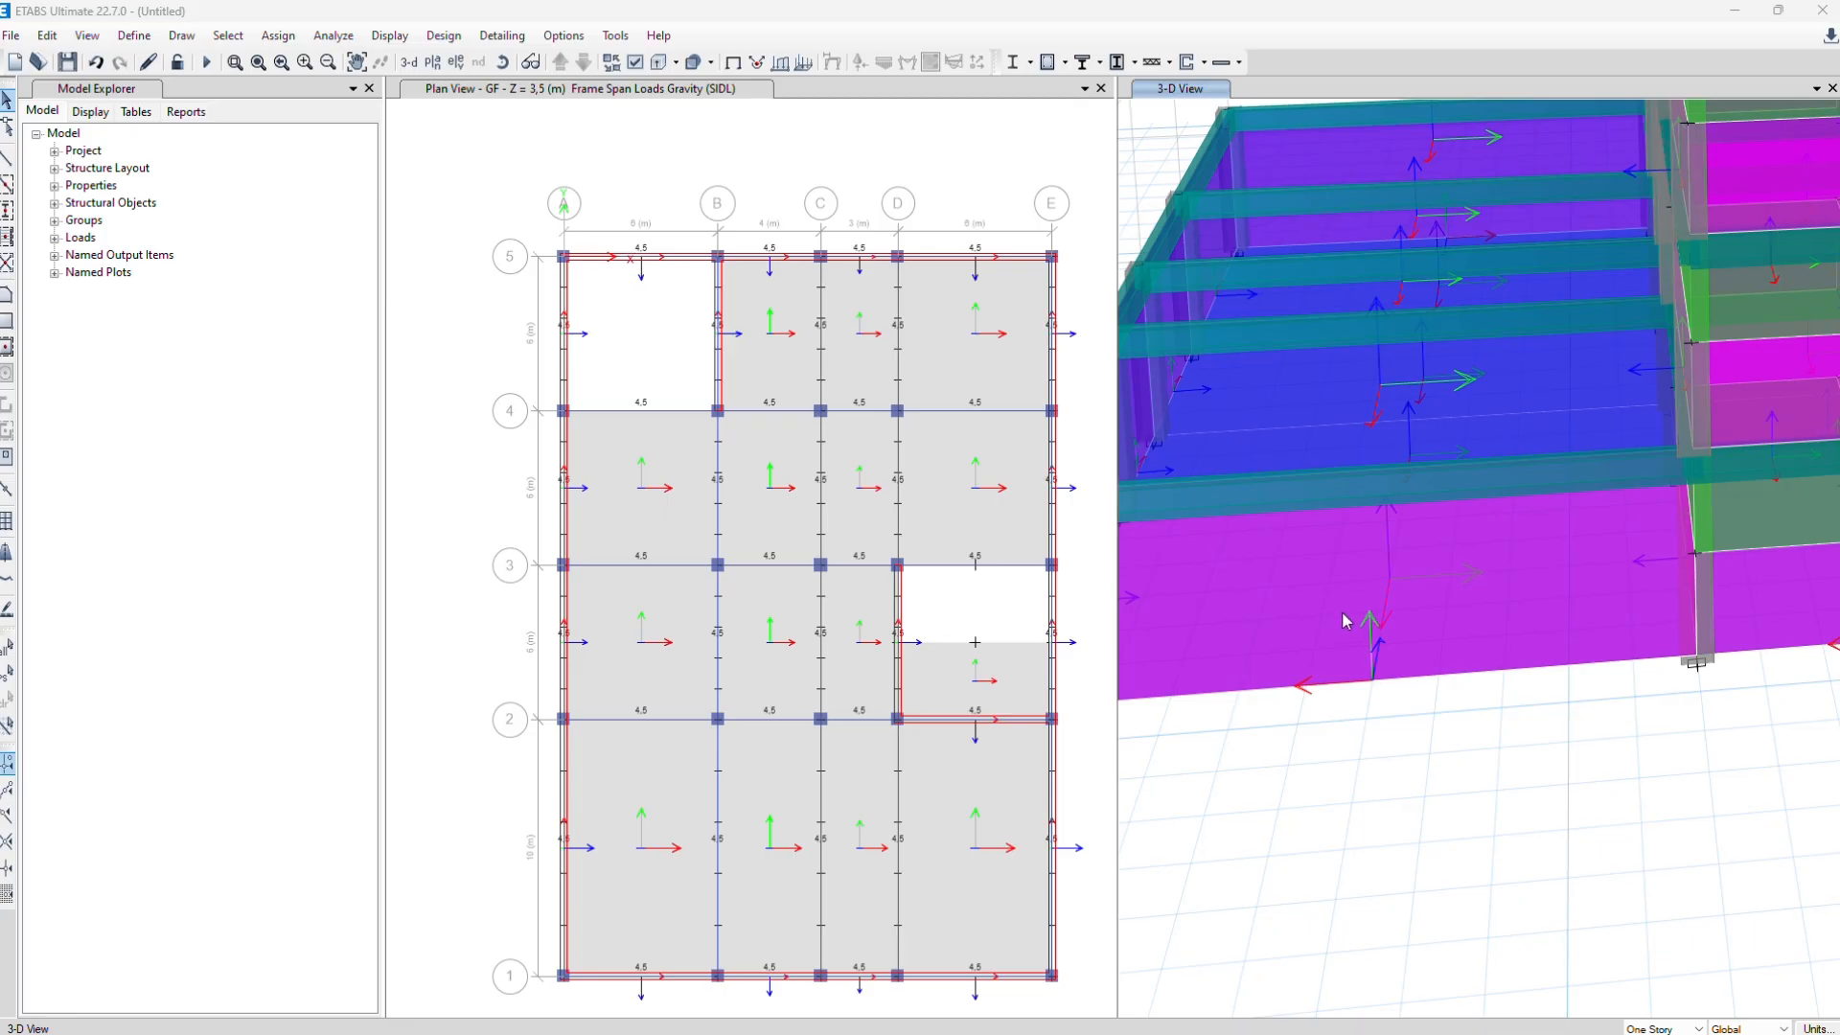
scroll(1342, 611, "down", 5)
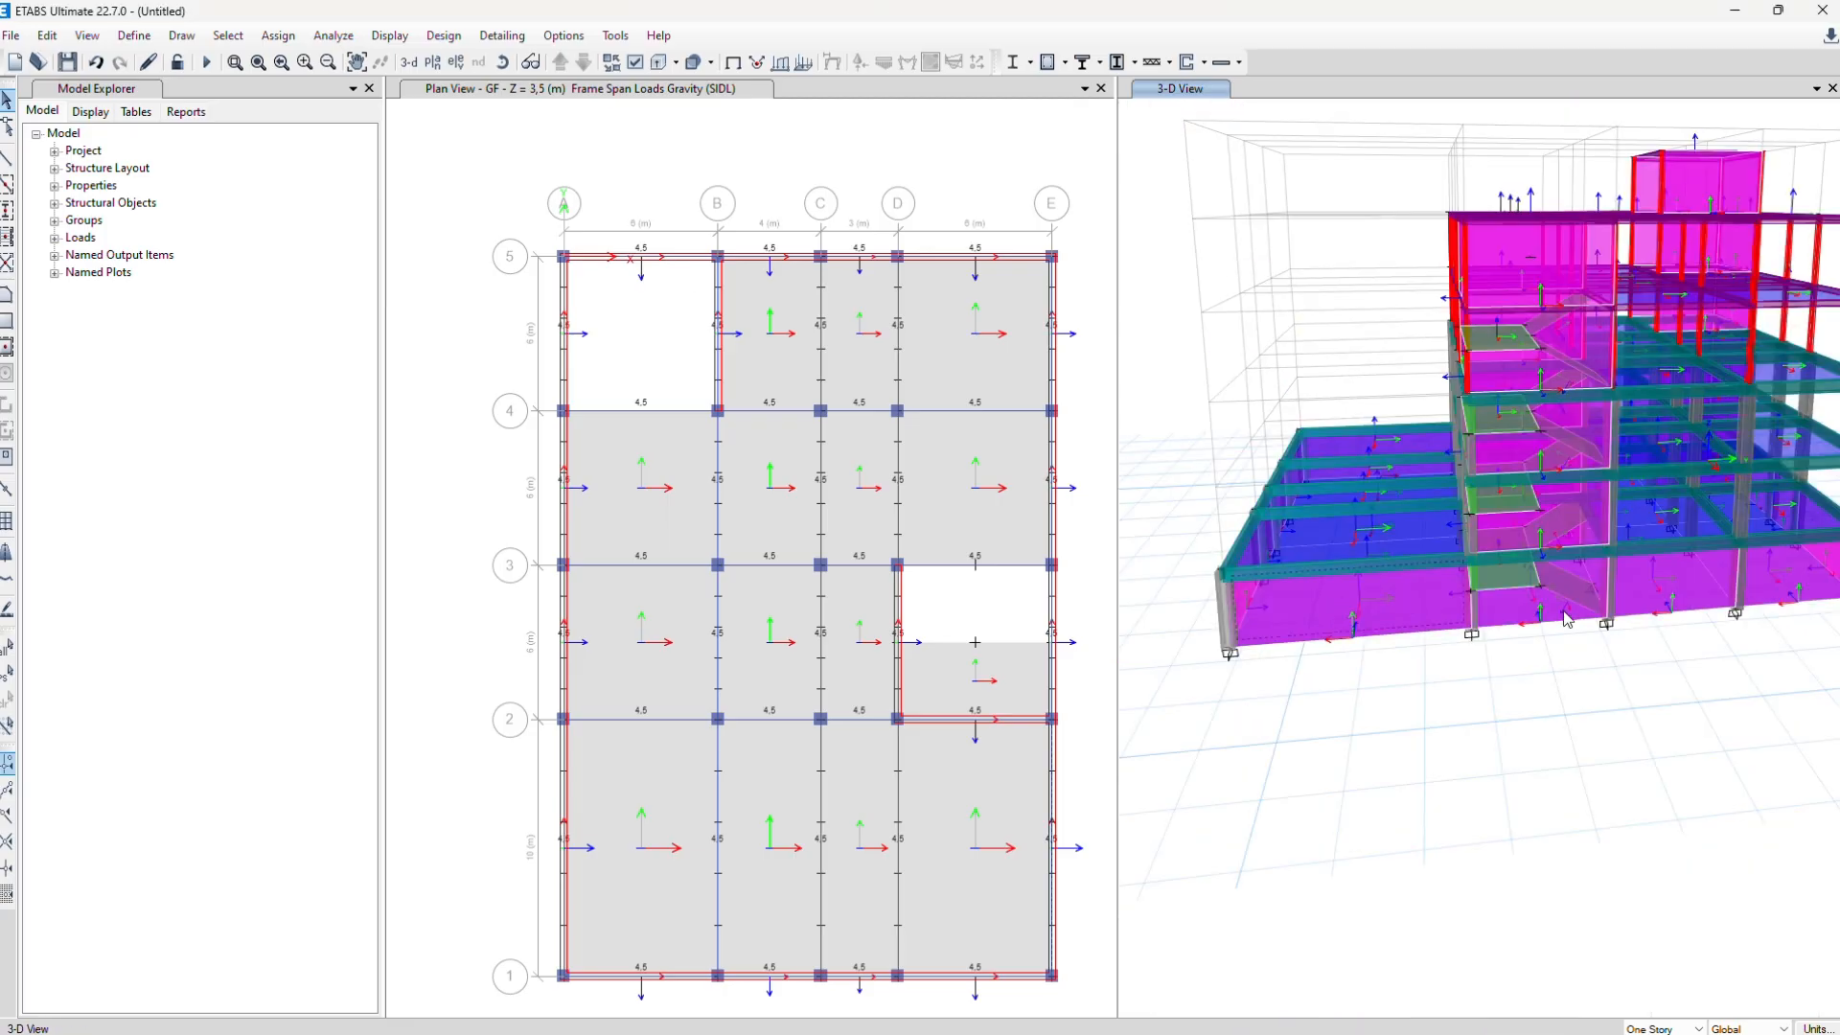
left_click(1568, 620)
middle_click_drag(1340, 674, 1611, 650, "shift")
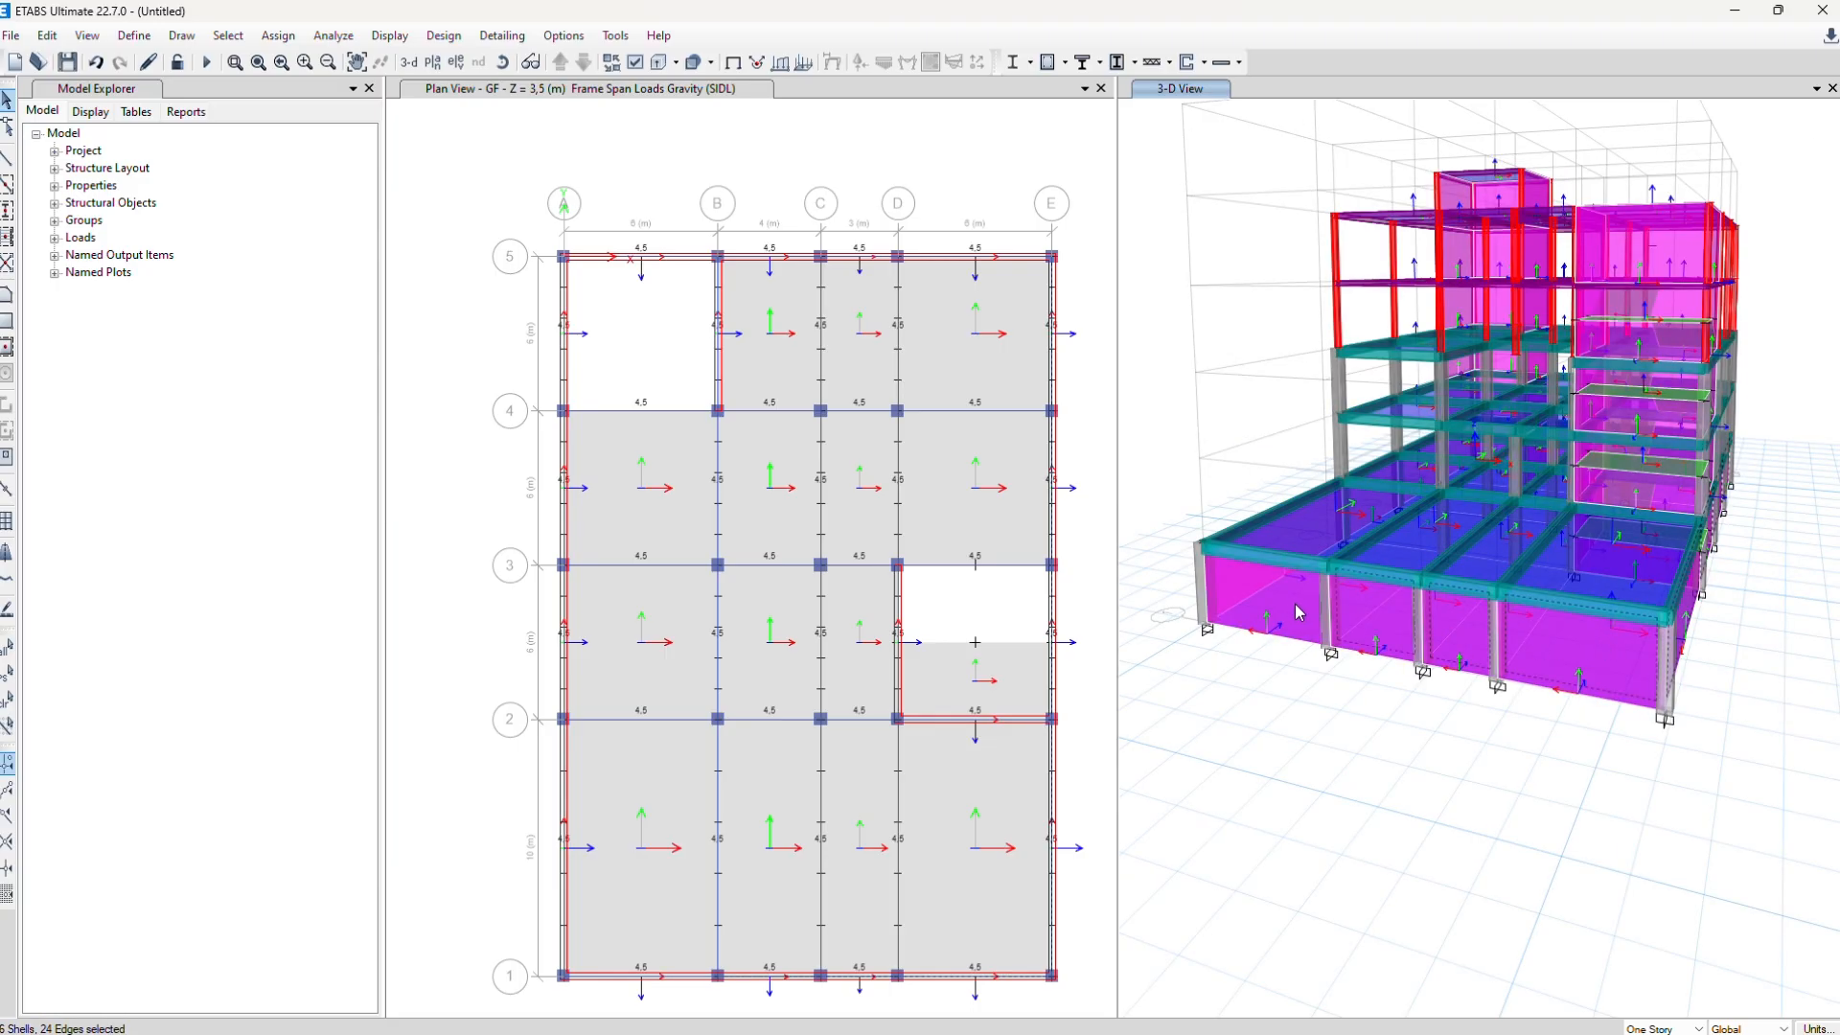
middle_click_drag(1234, 625, 1474, 579, "shift")
left_click(1477, 580)
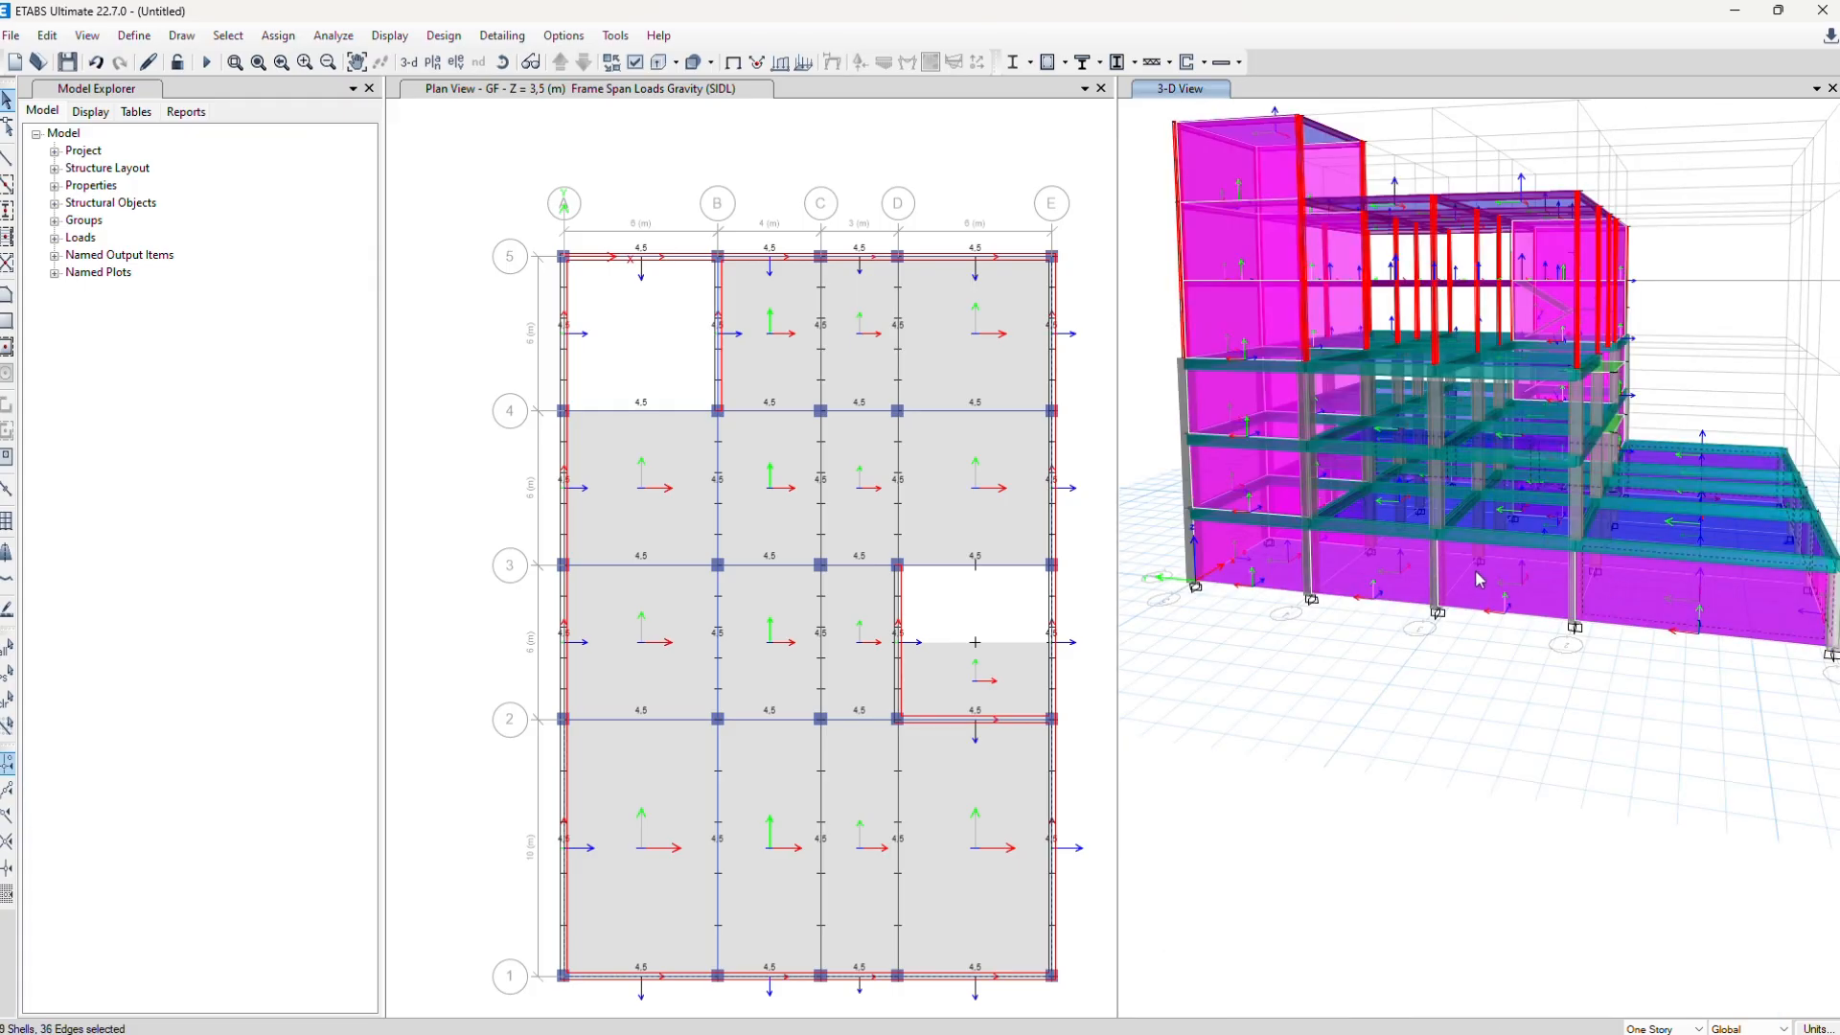
left_click(1406, 575)
mouse_move(1254, 631)
middle_mouse_down("shift")
mouse_move(1444, 629)
mouse_move(1424, 632)
middle_mouse_up("shift")
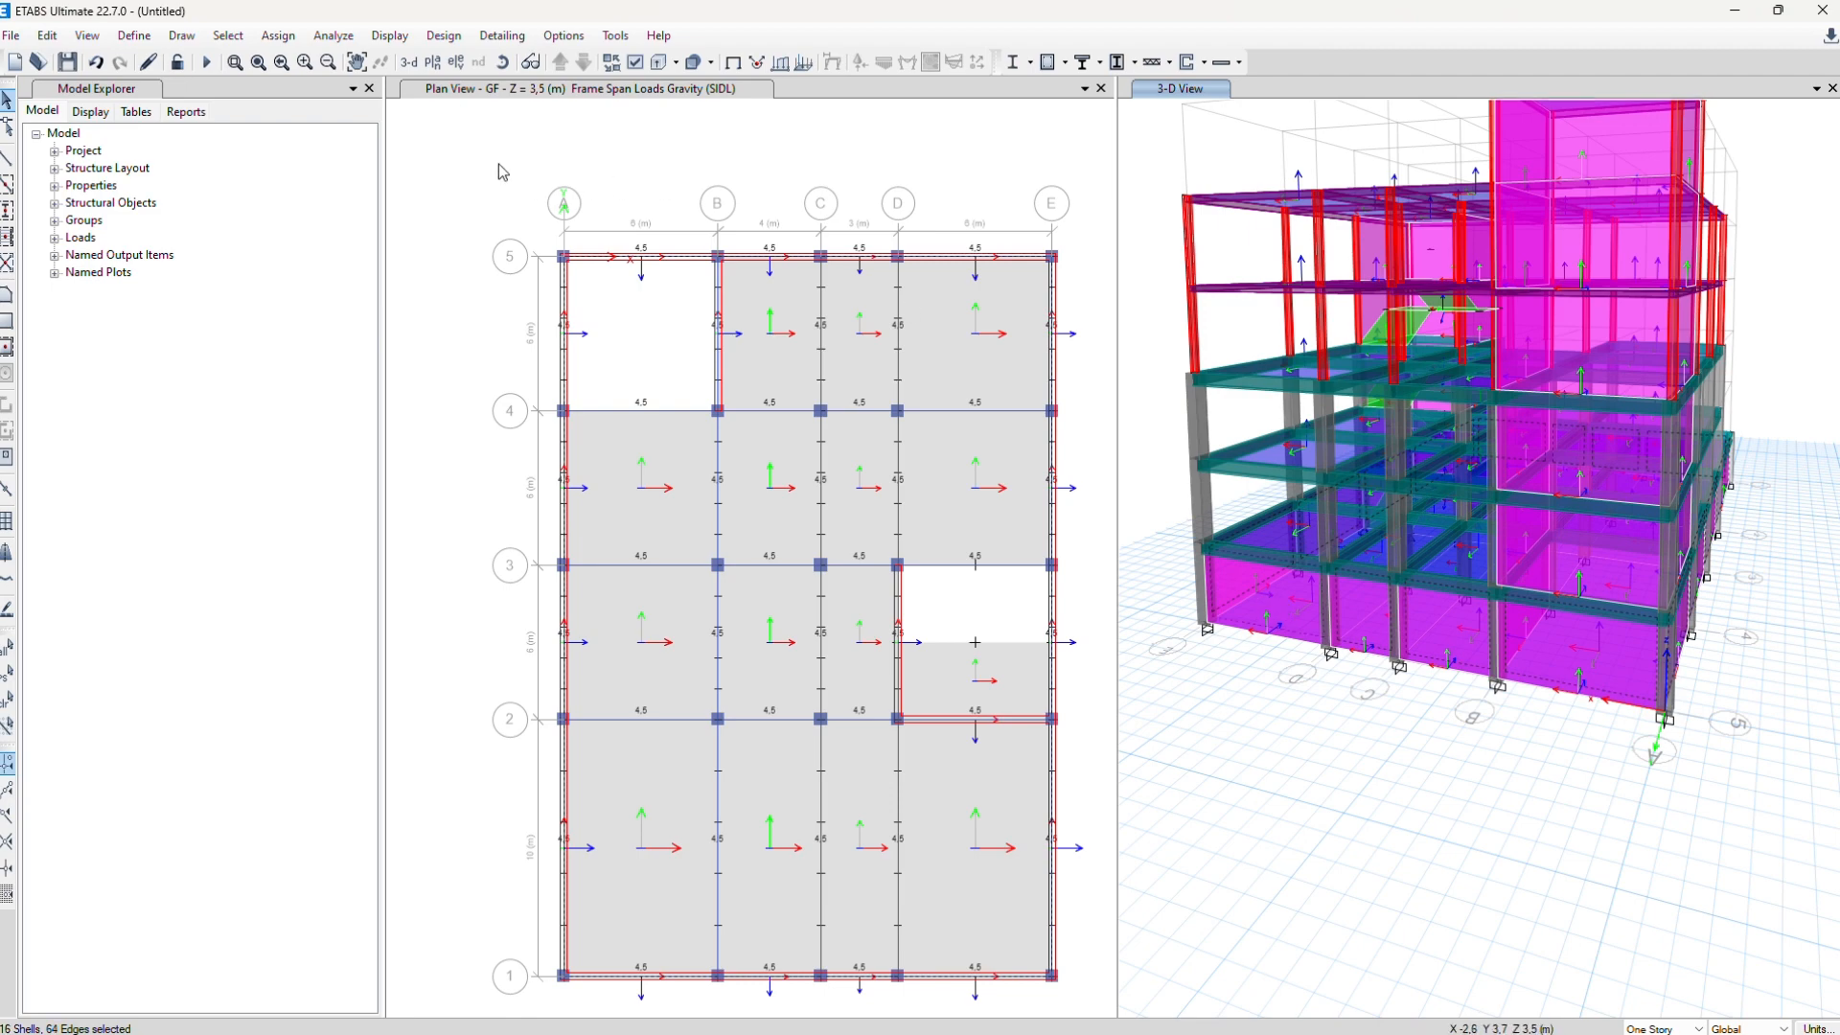
Start a non-uniform shell load assignment for the selected basement walls and choose the Lateral load pattern
left_click(278, 35)
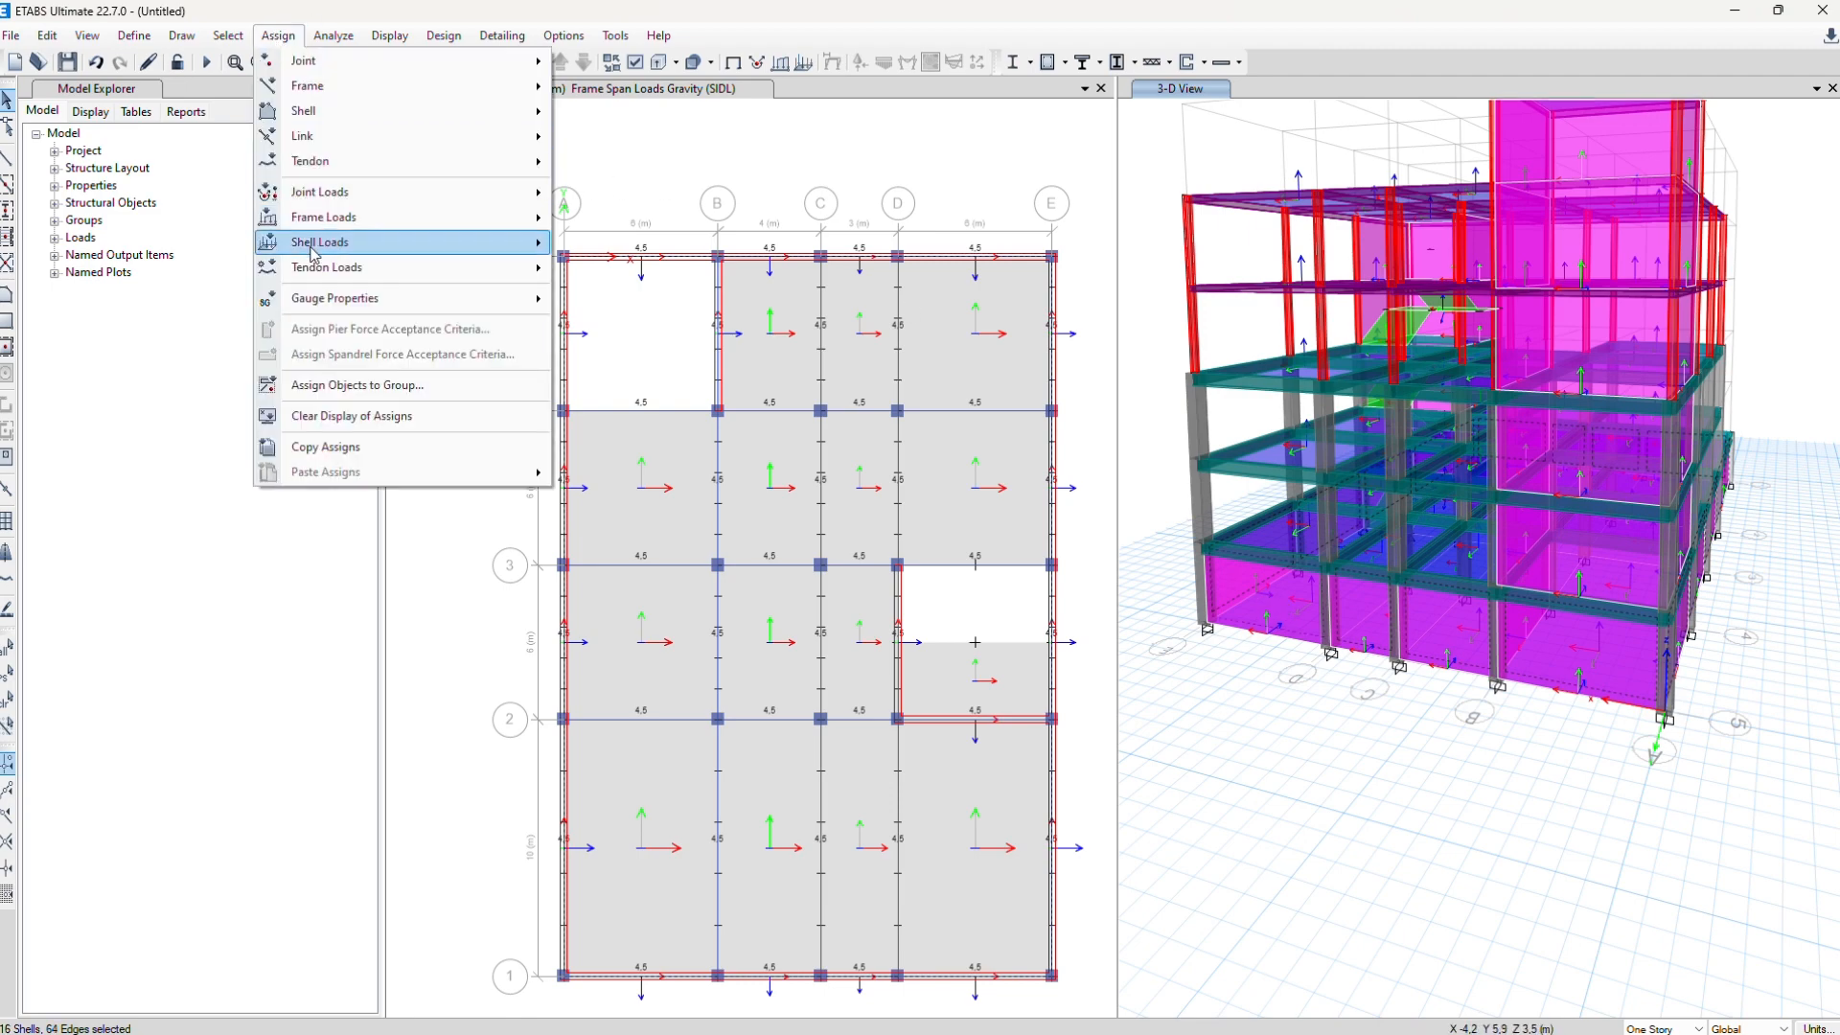
mouse_move(314, 251)
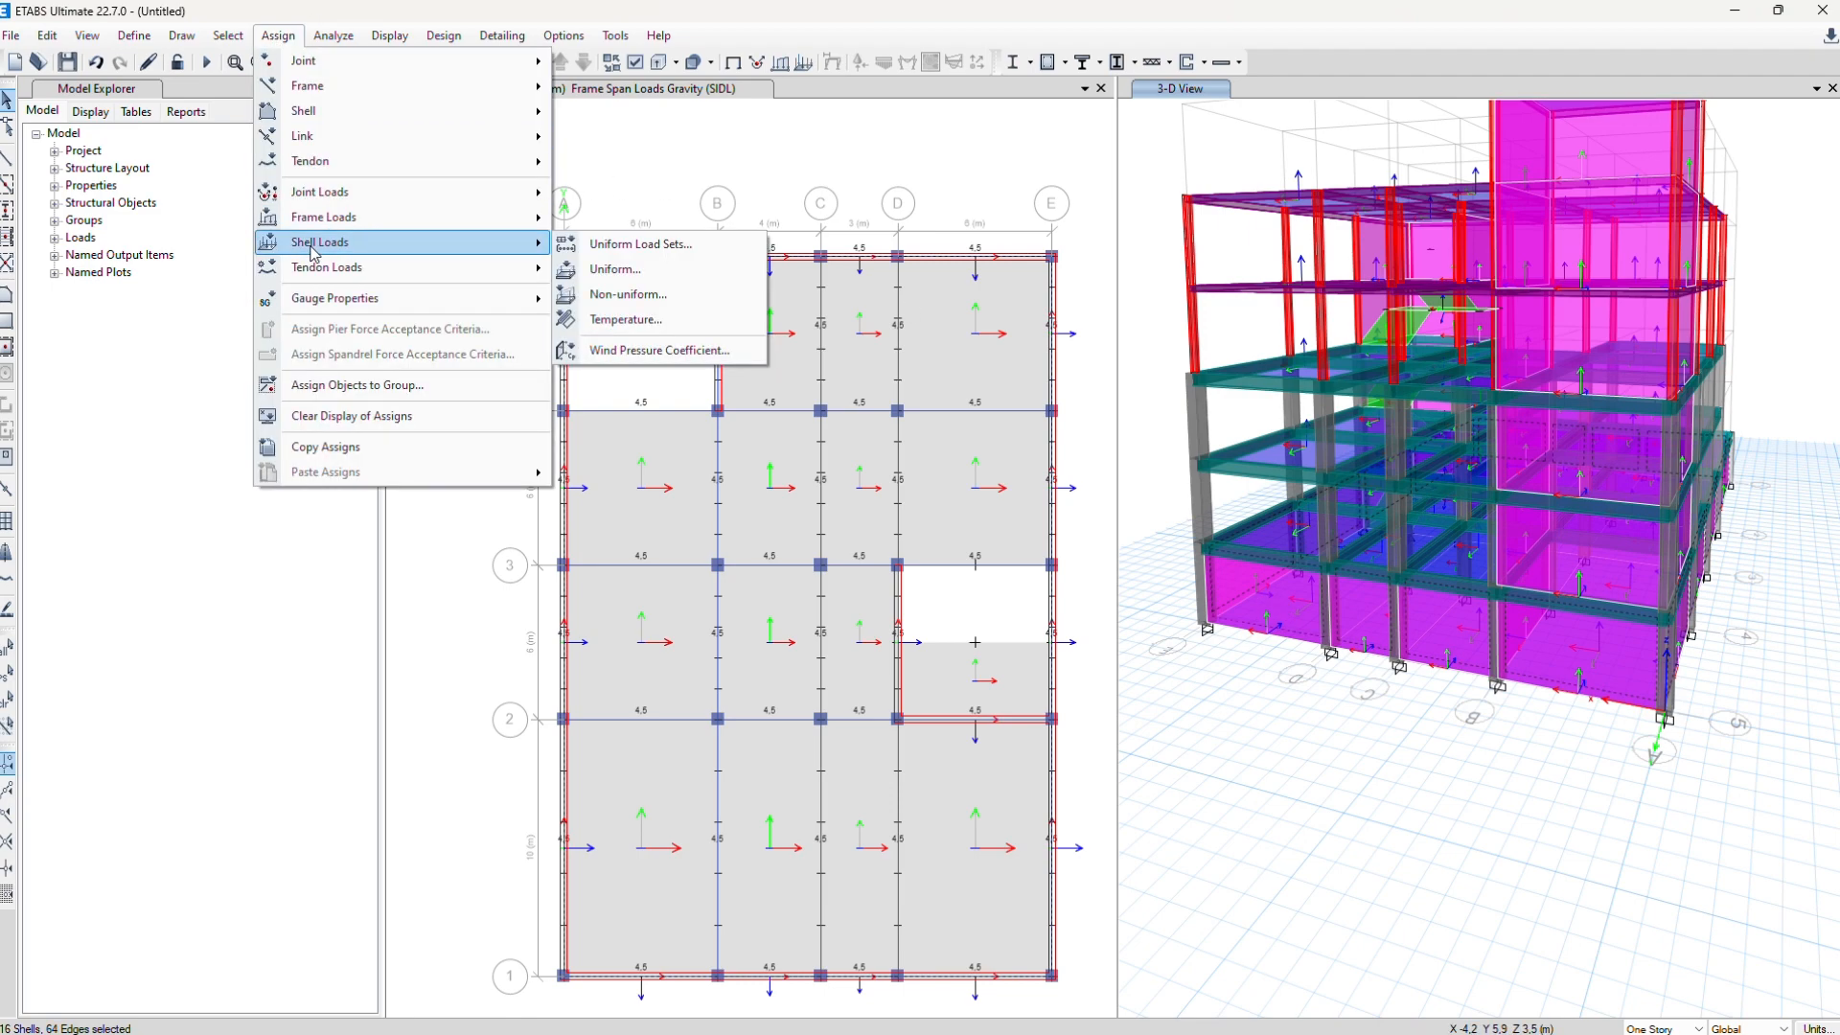
left_click(598, 294)
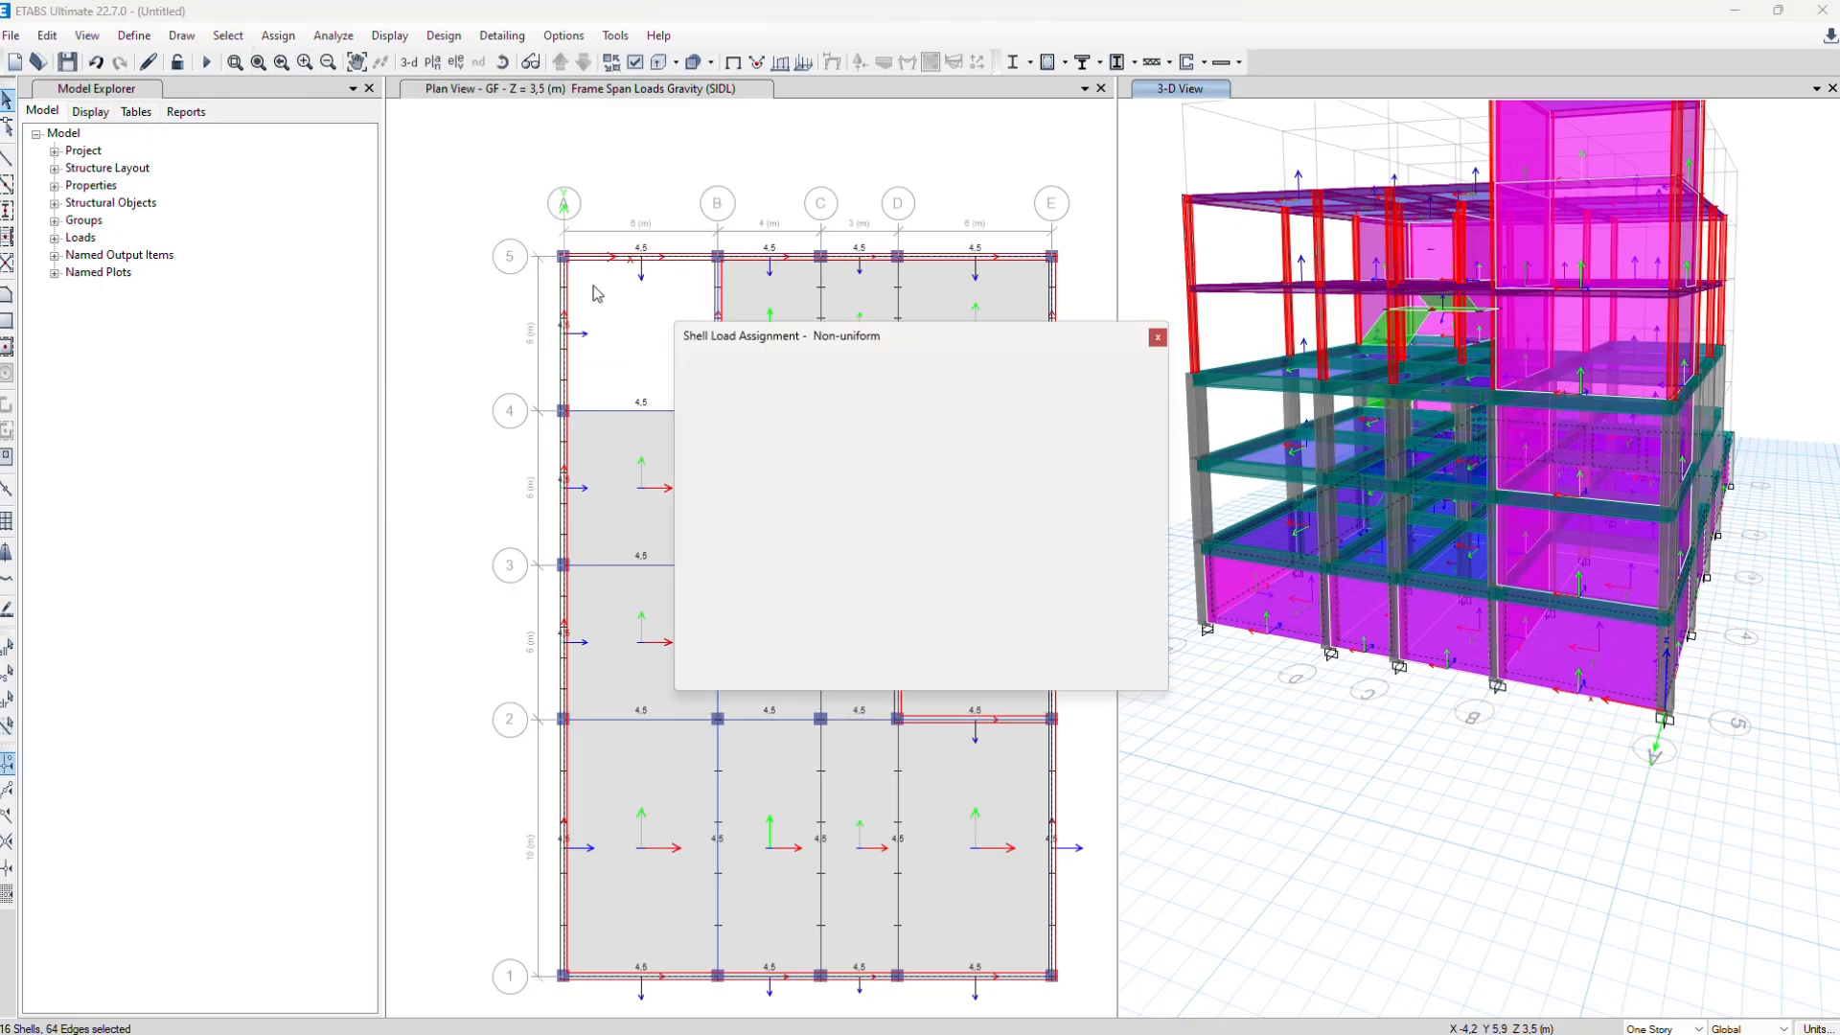
left_click(978, 398)
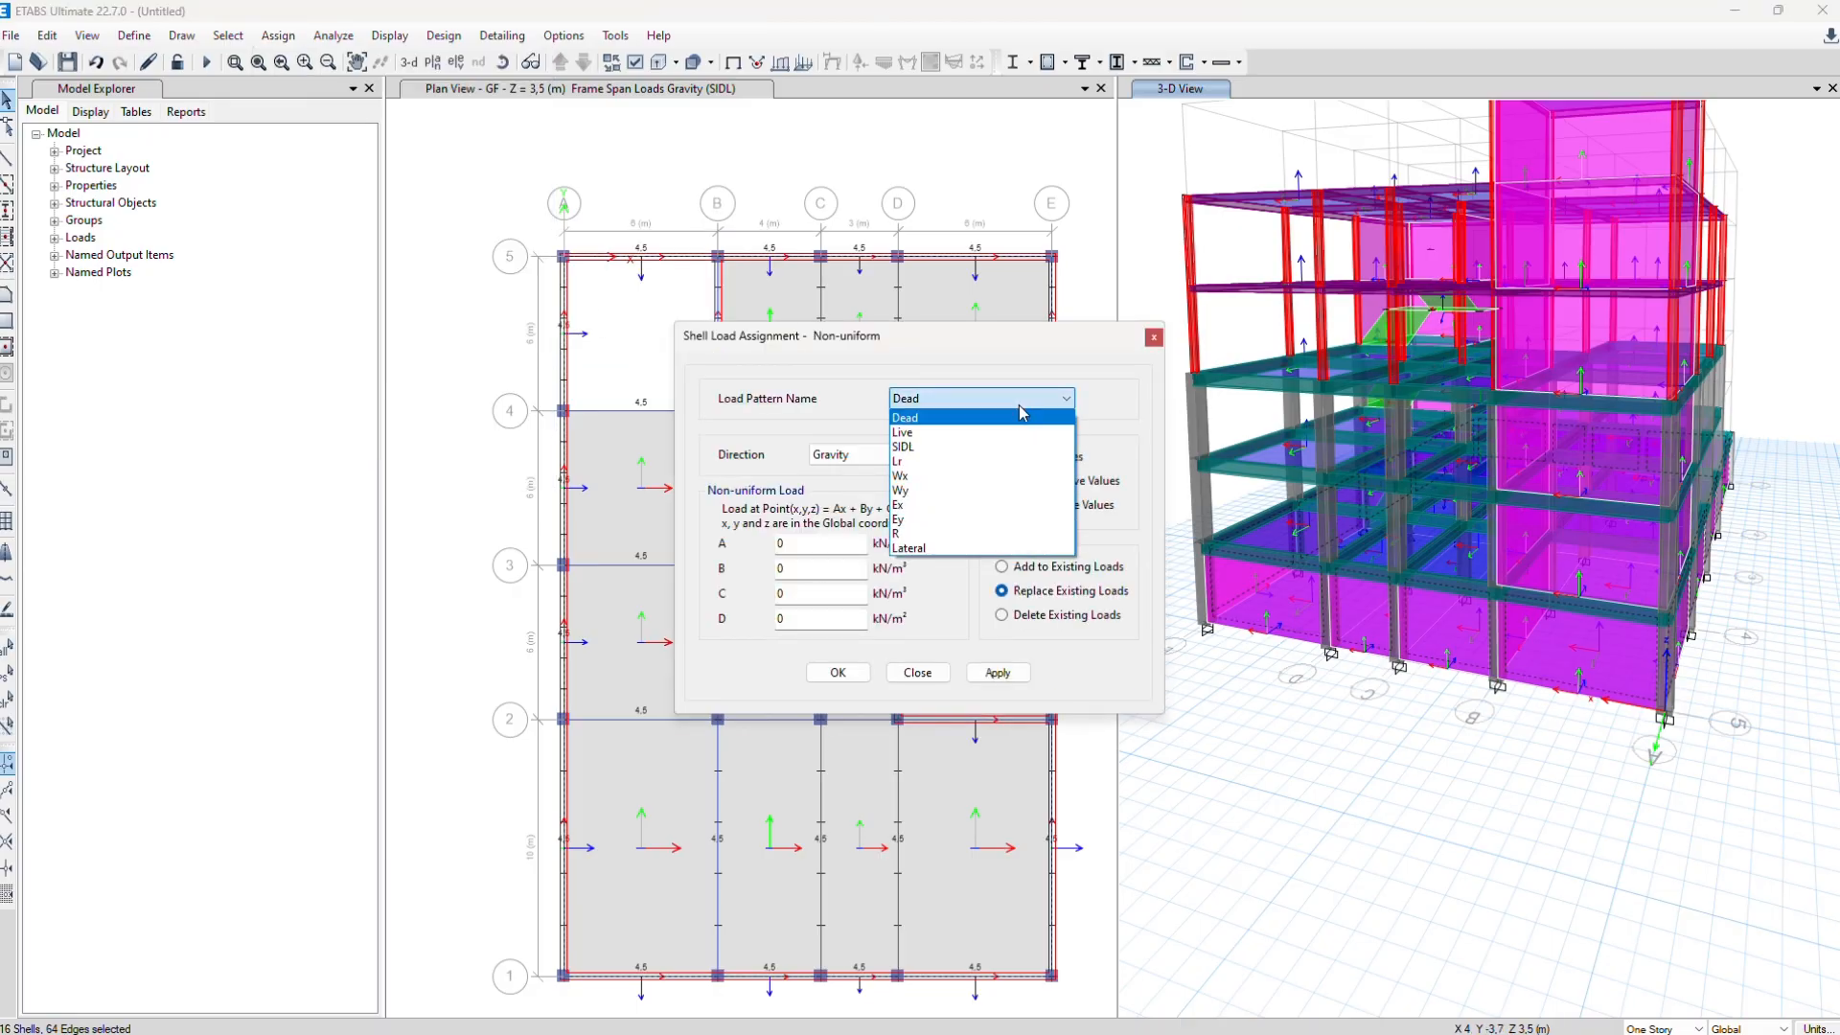
left_click(948, 548)
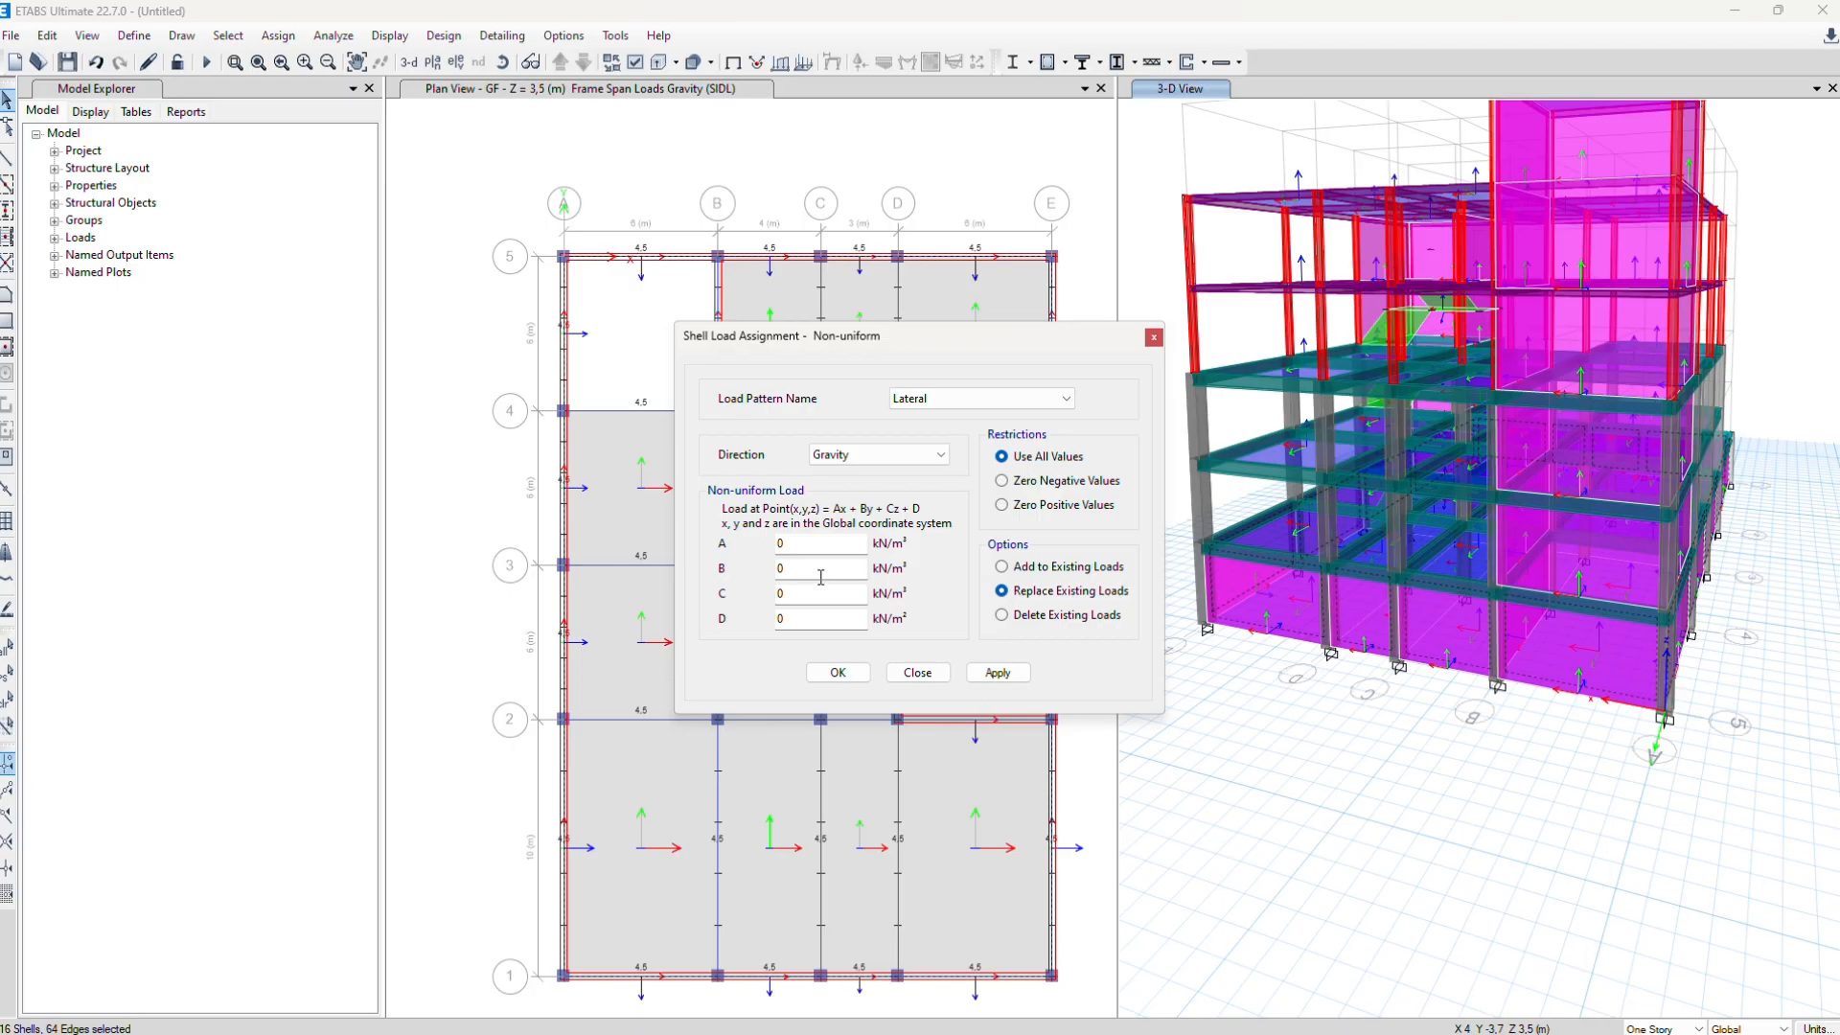
Switch to the browser and look up the example C and D coefficients in the lateral earth pressure PDF
key("alt+Tab")
left_click(1428, 234)
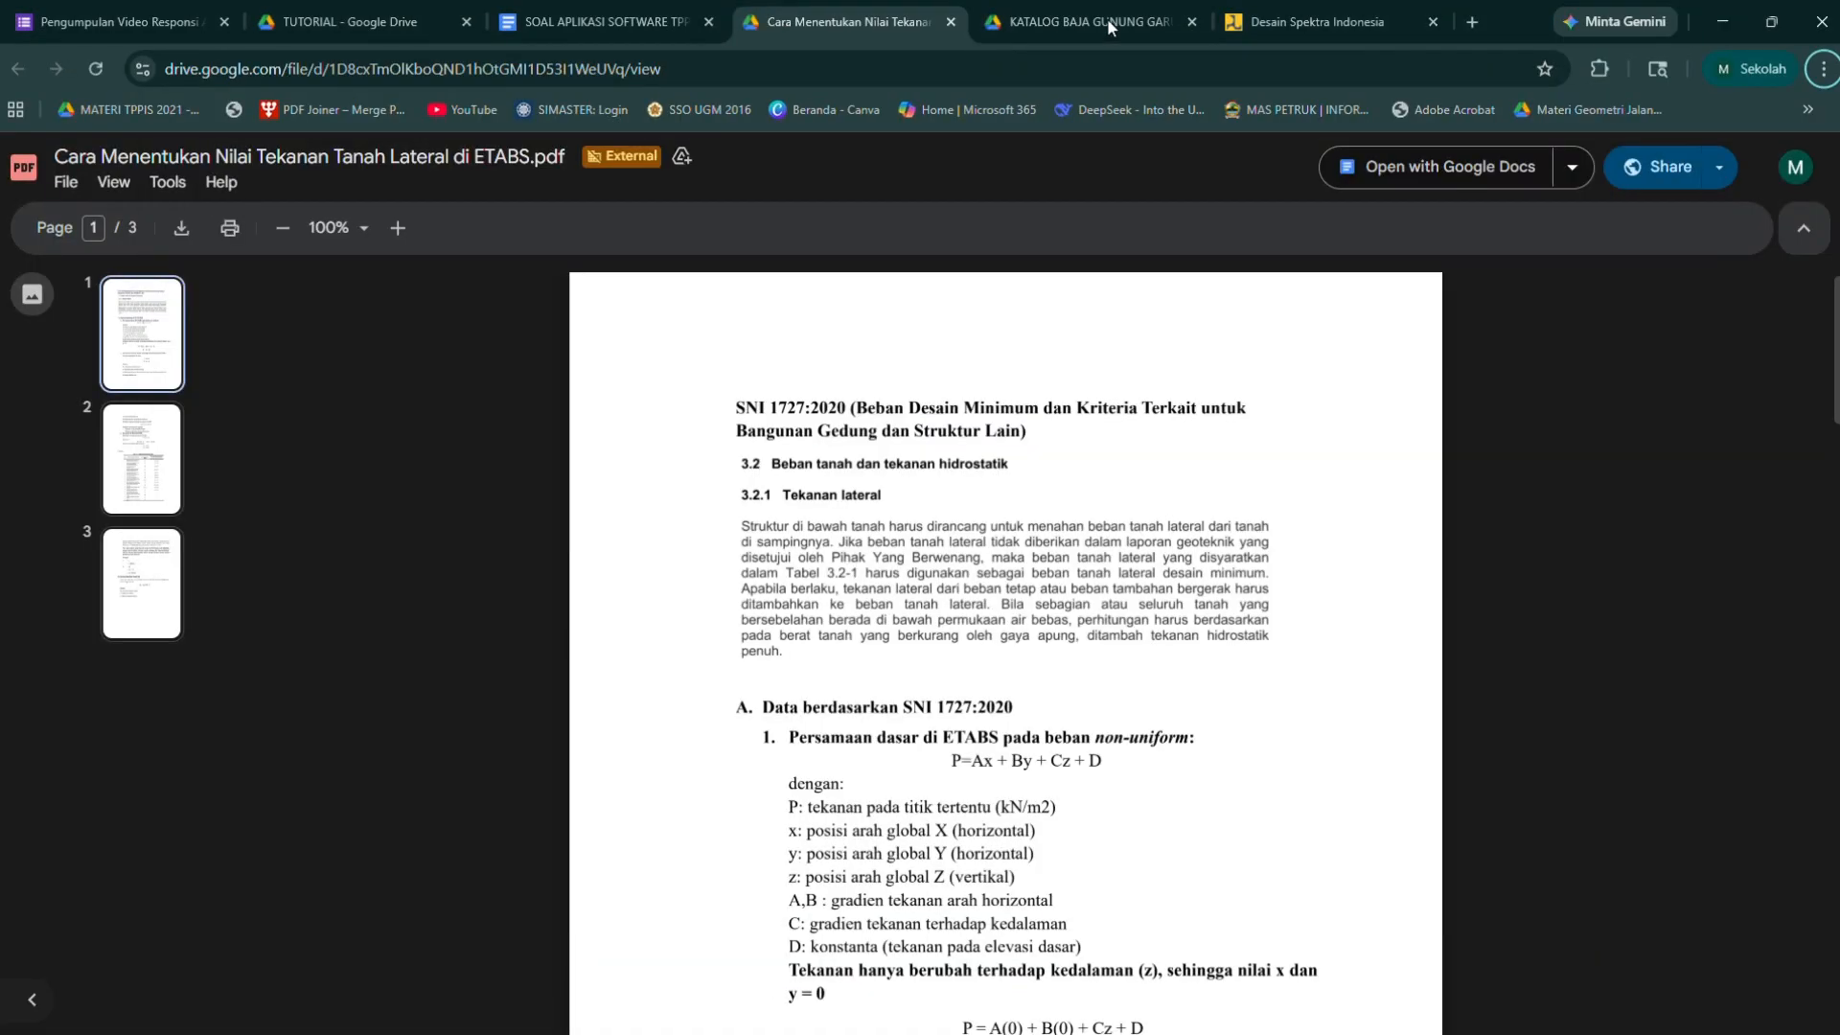
scroll(882, 431, "down", 10)
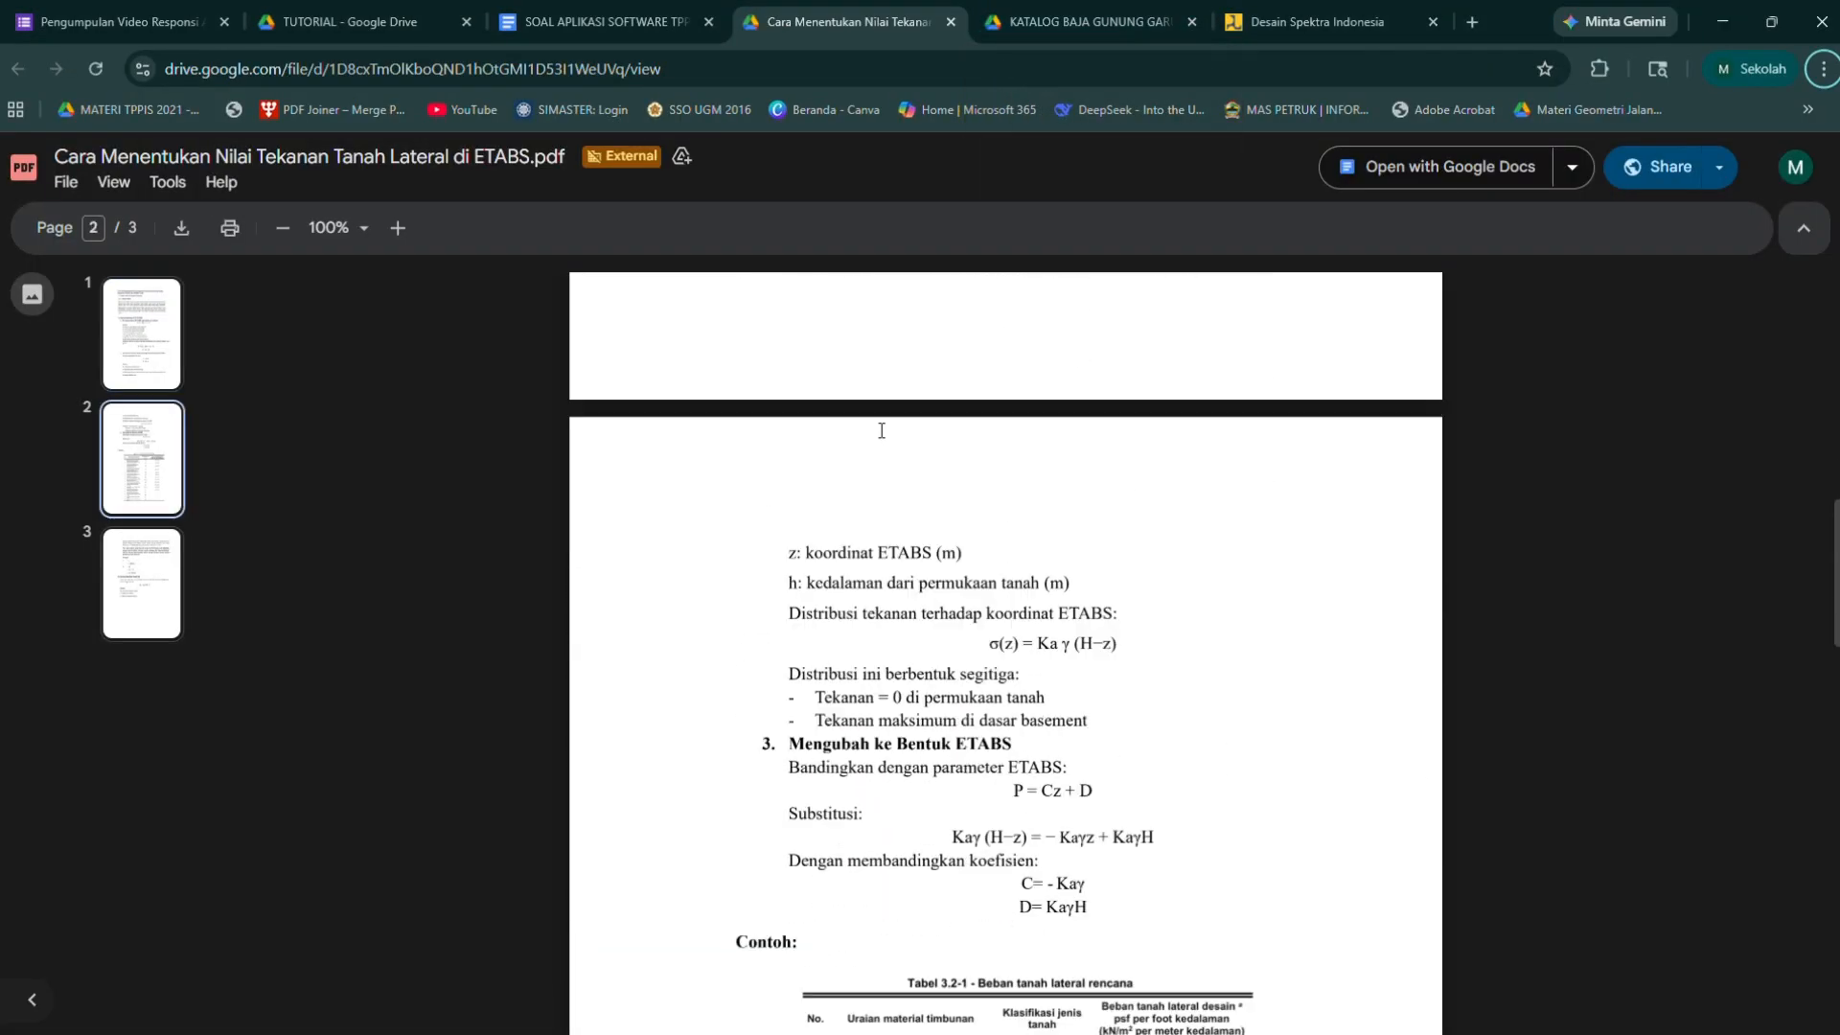
scroll(882, 430, "down", 15)
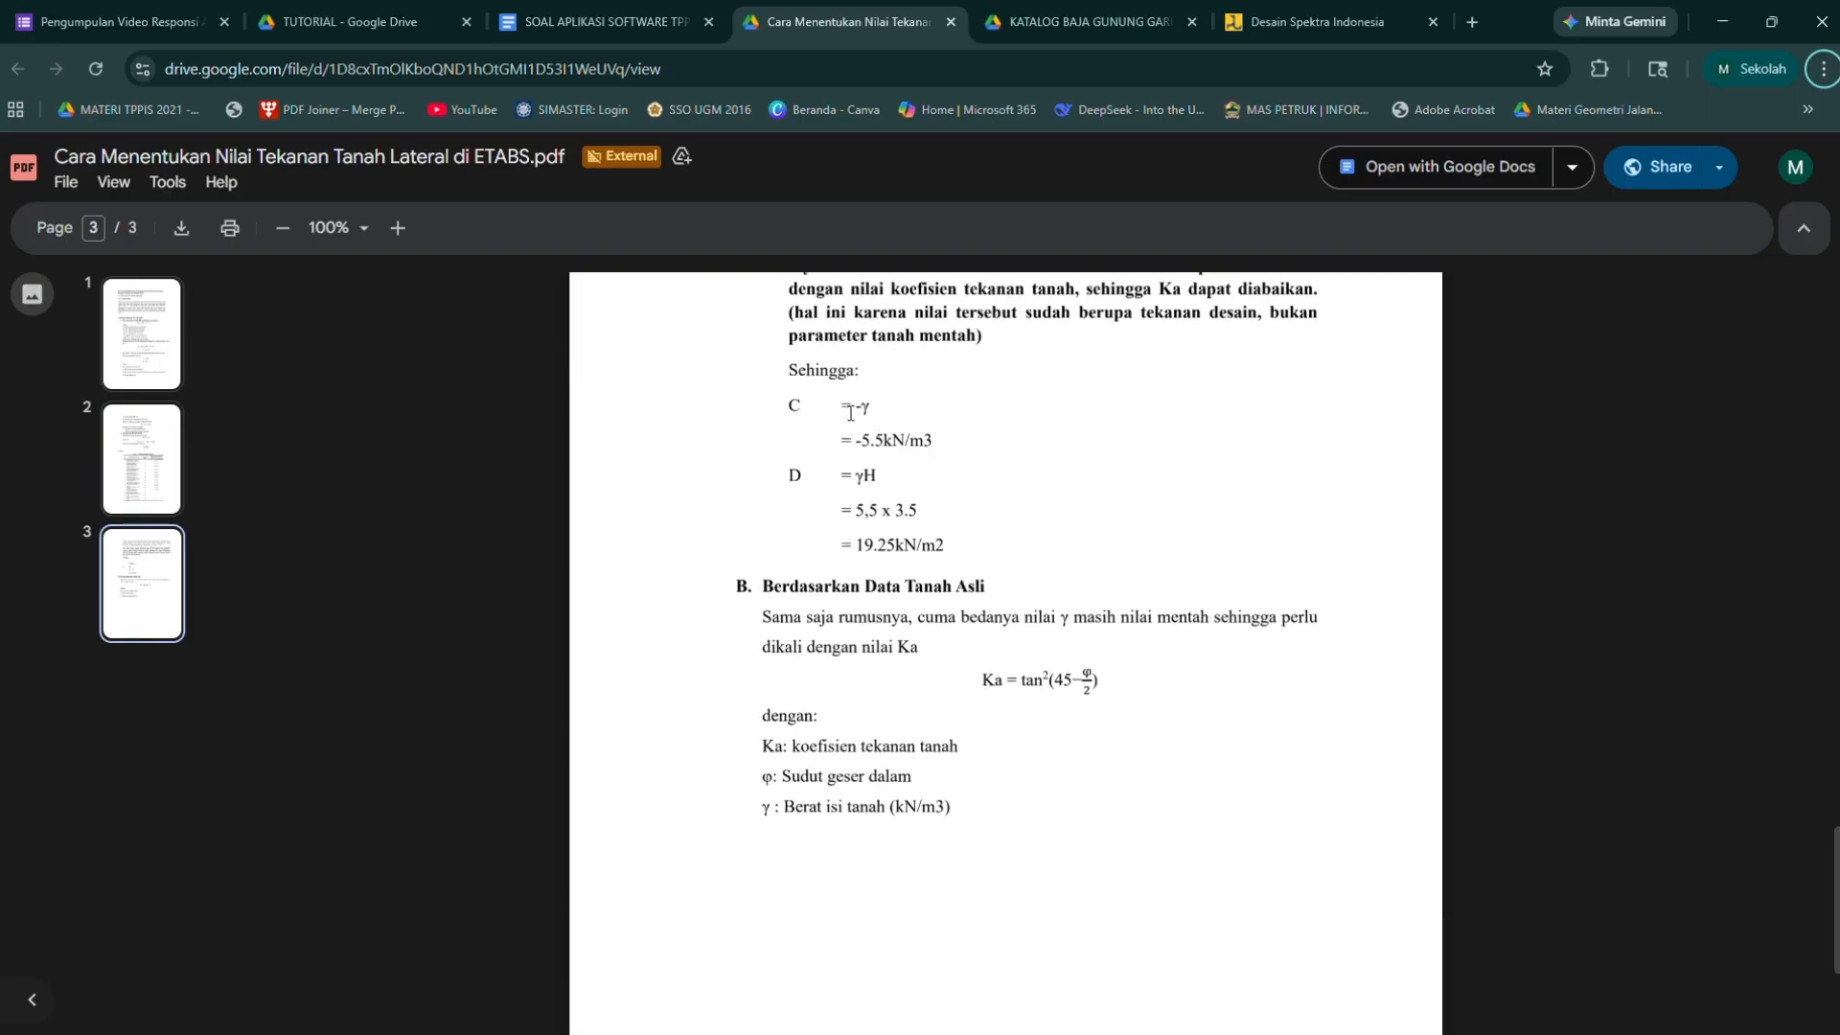
left_click_drag(850, 414, 980, 563)
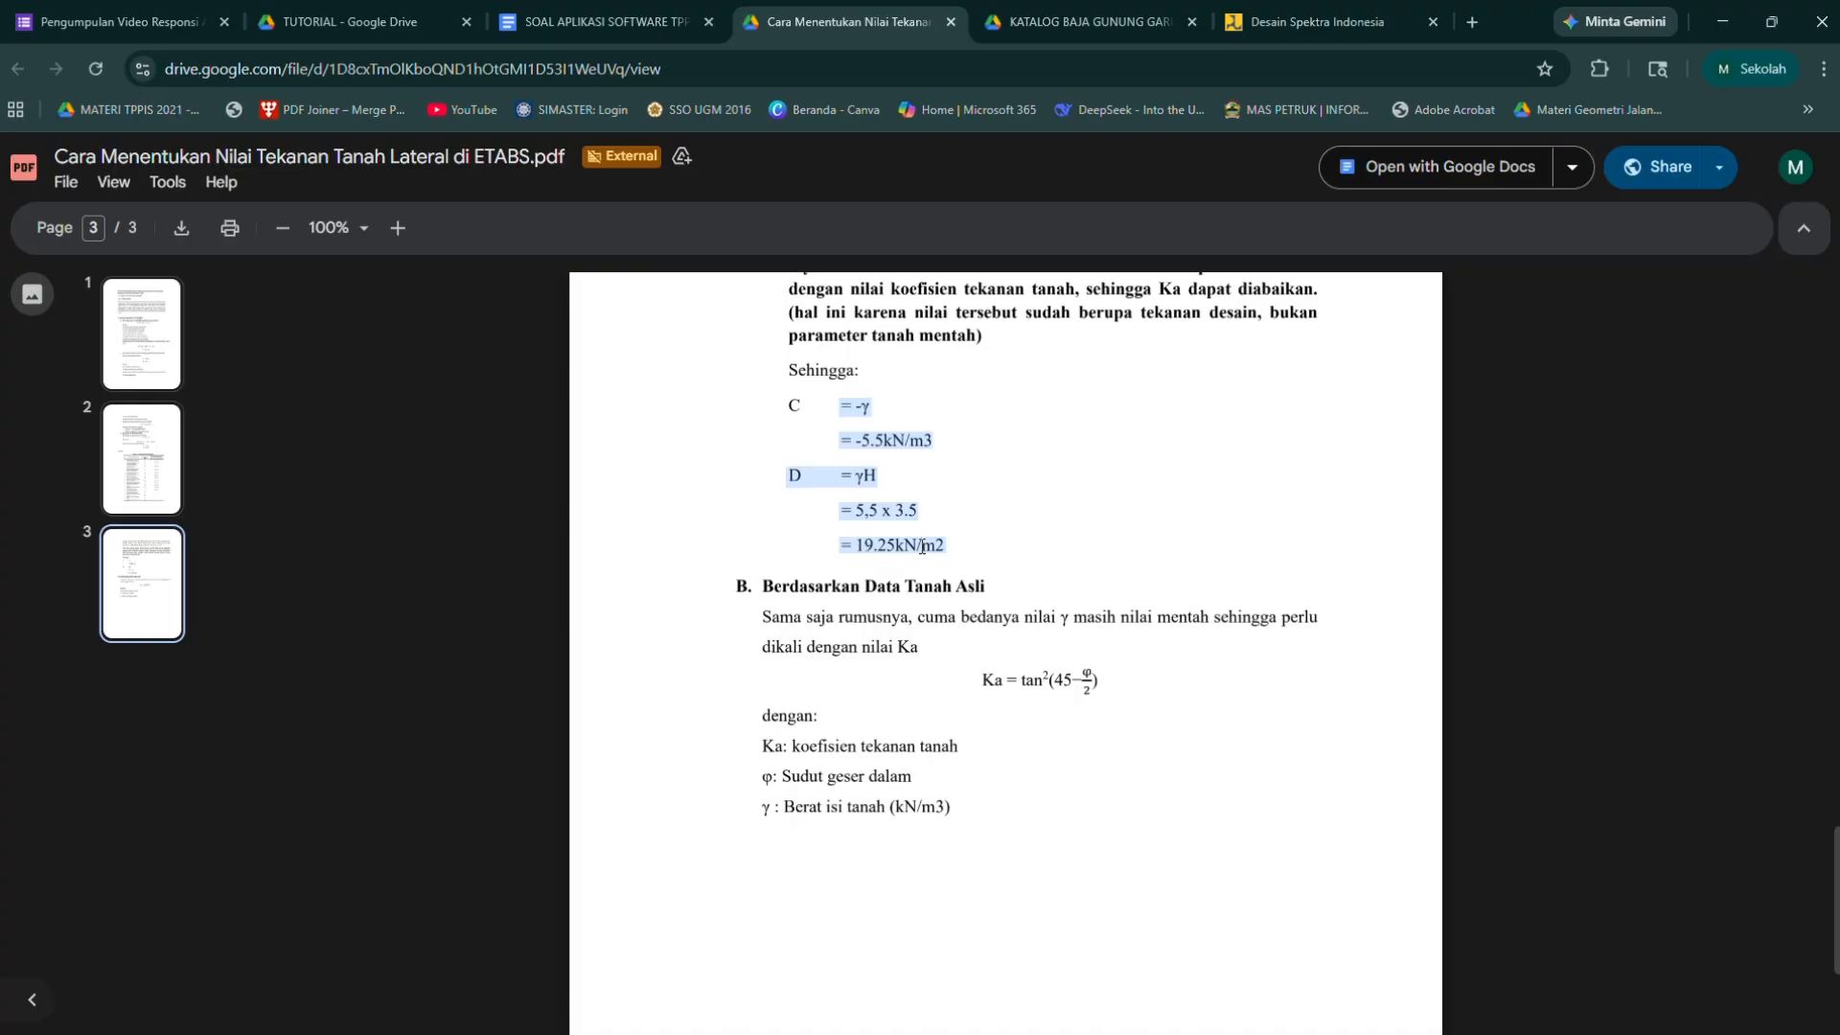
Return to ETABS and assign the Lateral non-uniform load to the basement walls with C = -5,5 and D = -19,25
key("alt+Tab")
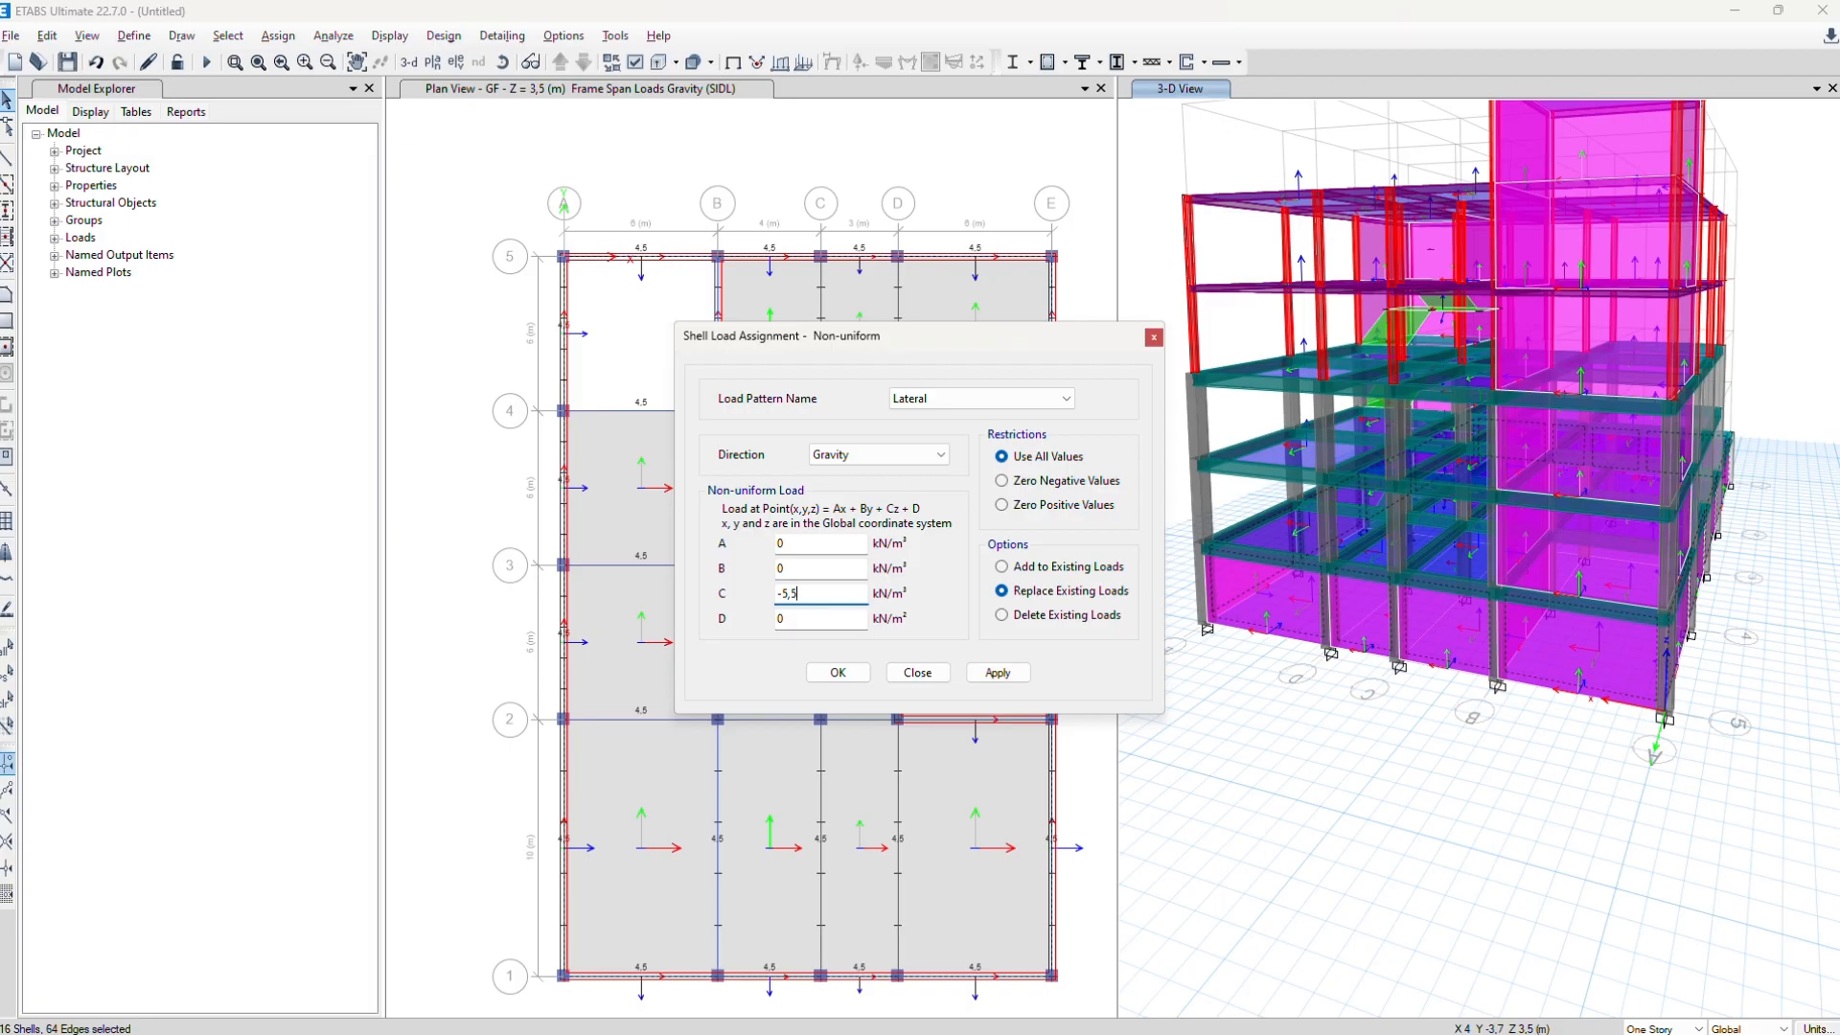
key("Tab")
left_click(997, 672)
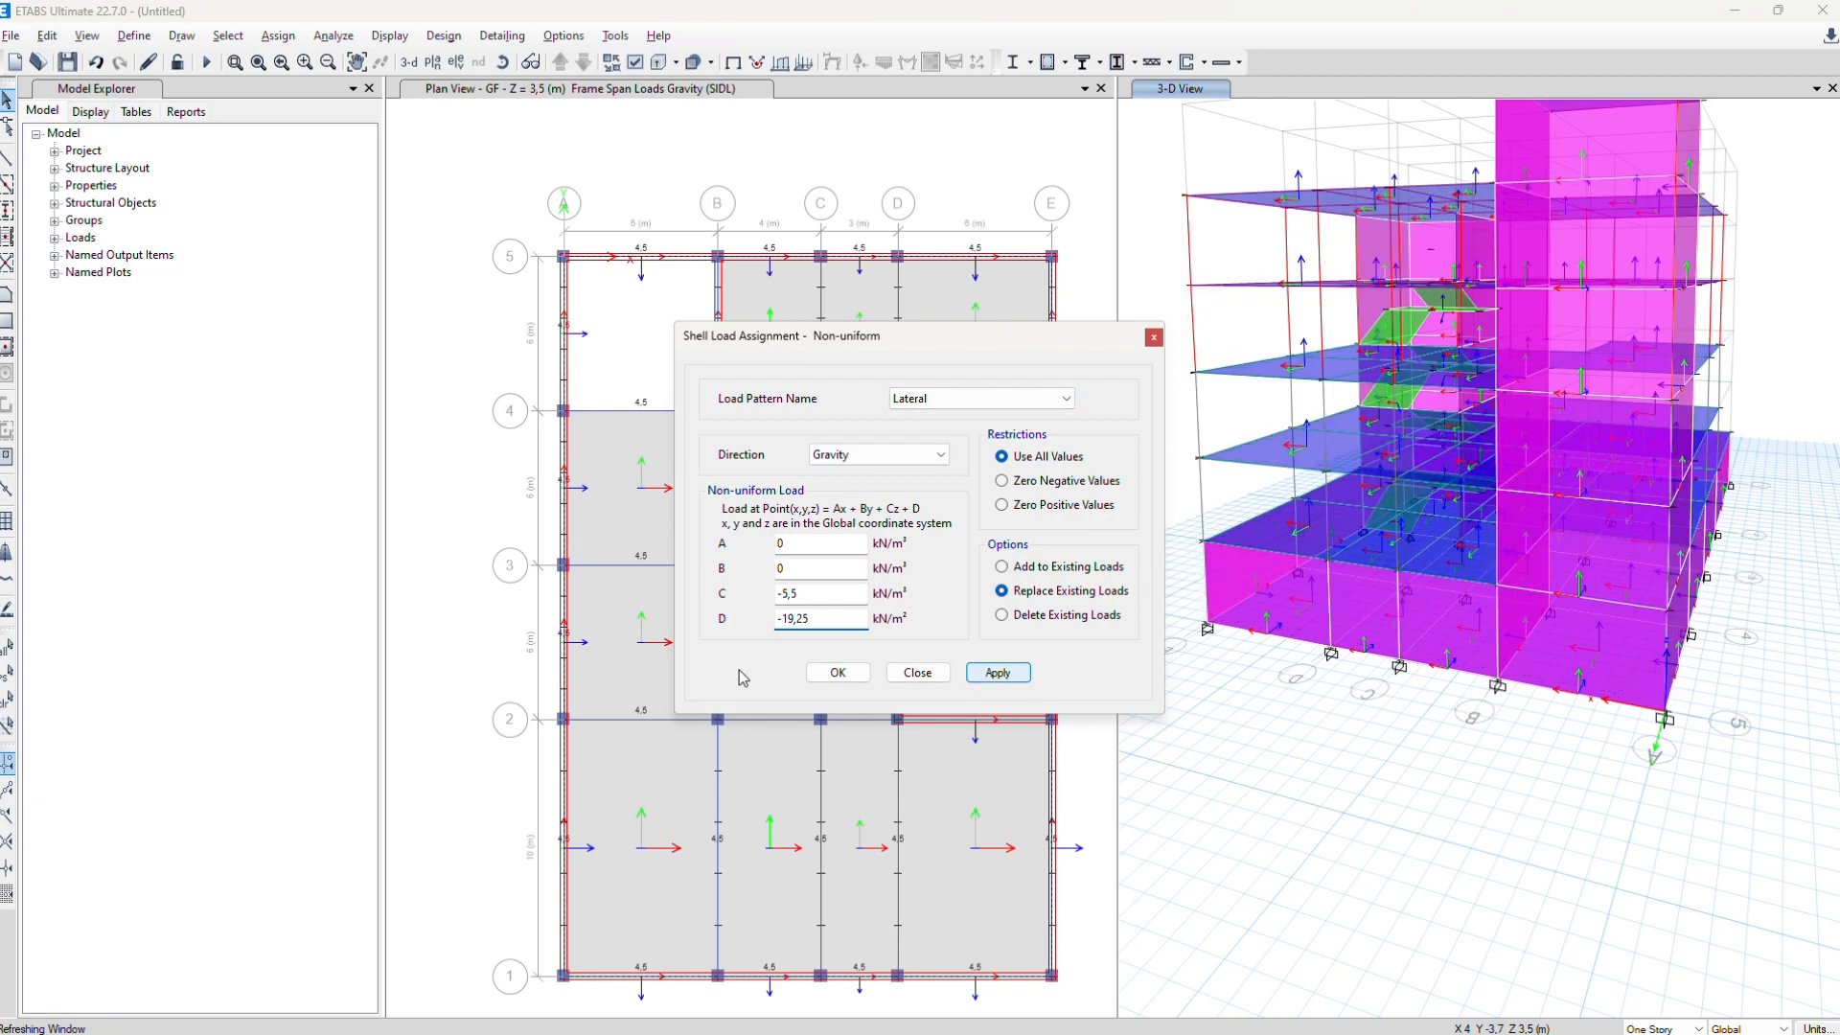
left_click(839, 672)
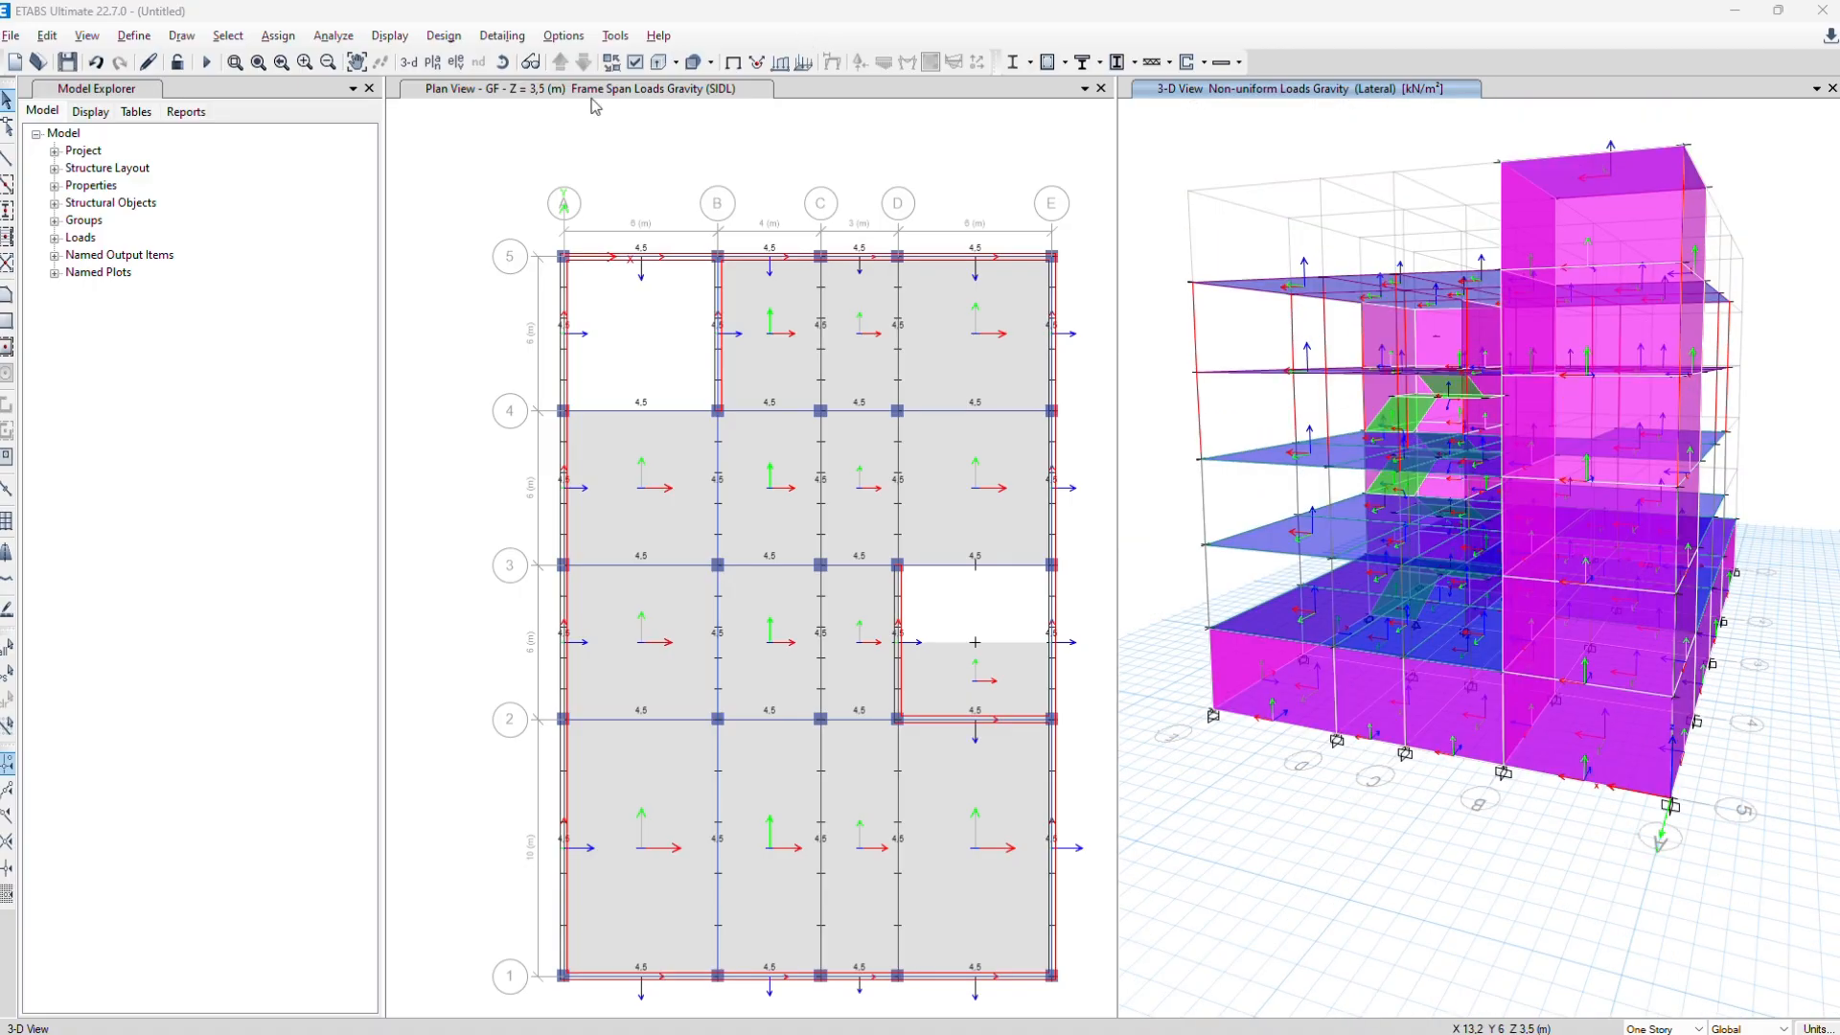
Hide the shell local axes in both the 3-D view and the GF plan view
left_click(636, 63)
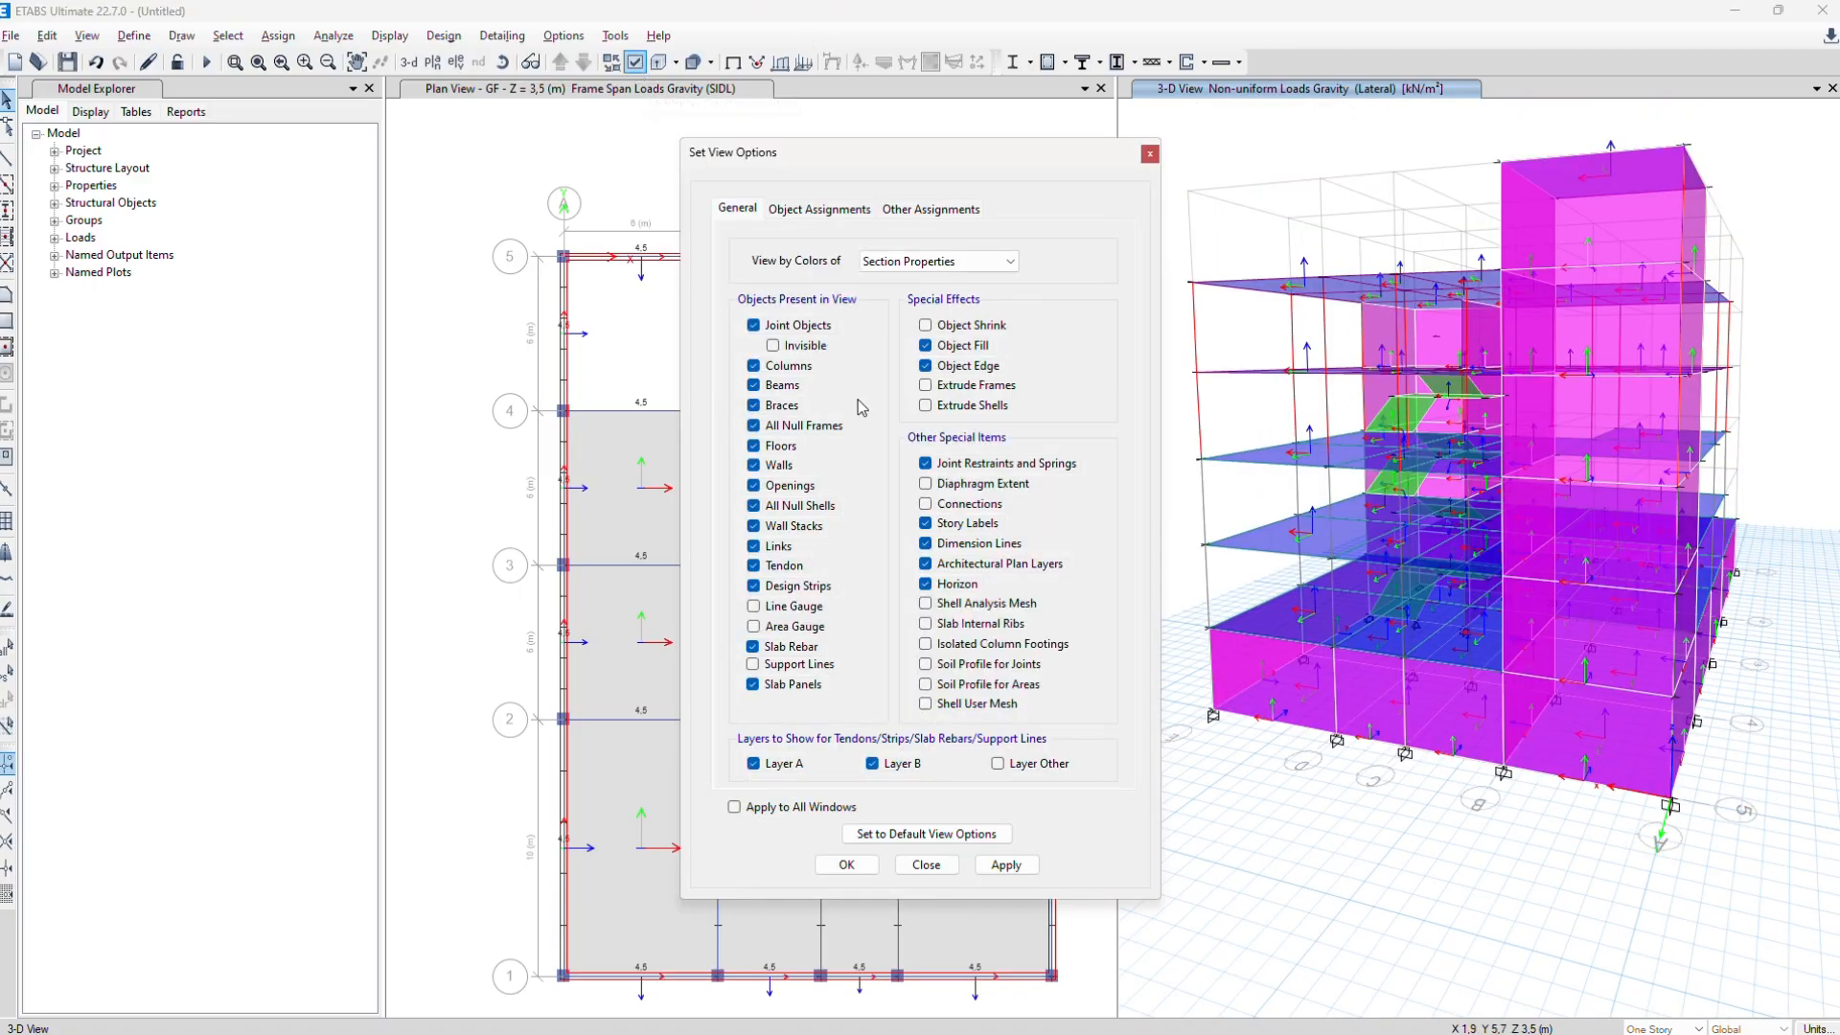
left_click(786, 211)
left_click(1006, 864)
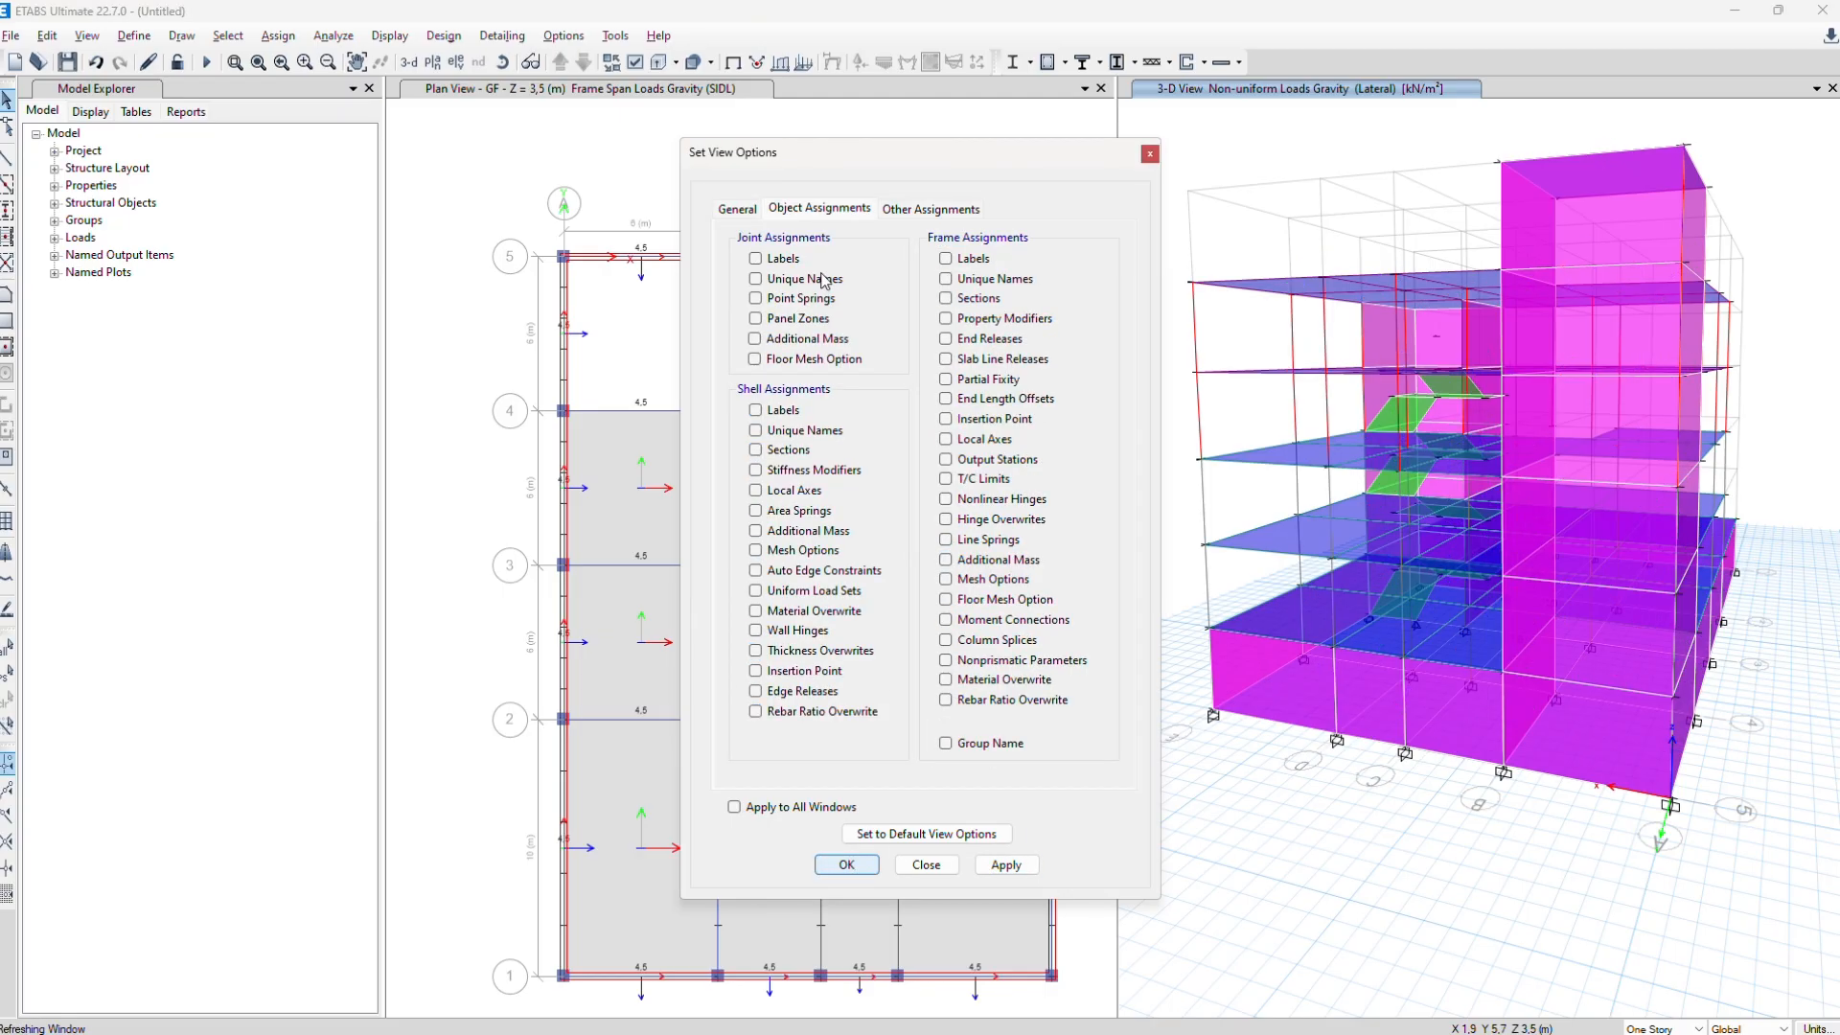
left_click(674, 169)
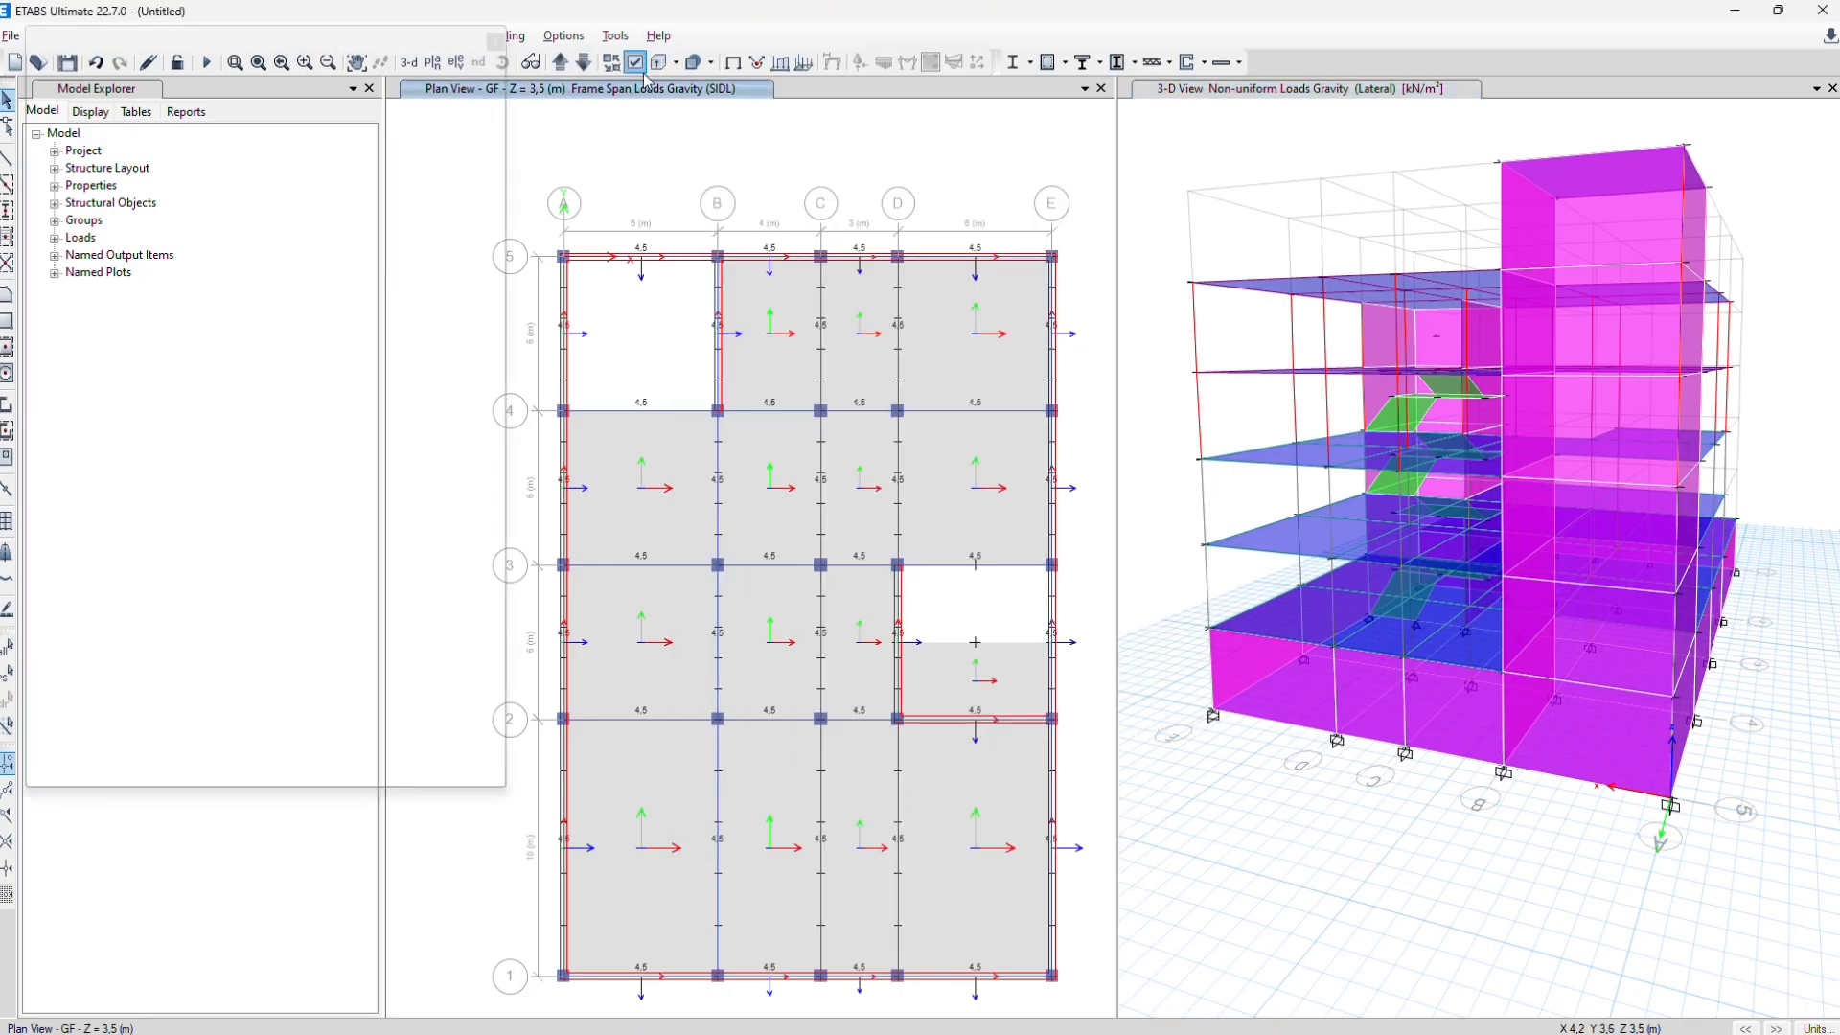
left_click(635, 61)
left_click(784, 211)
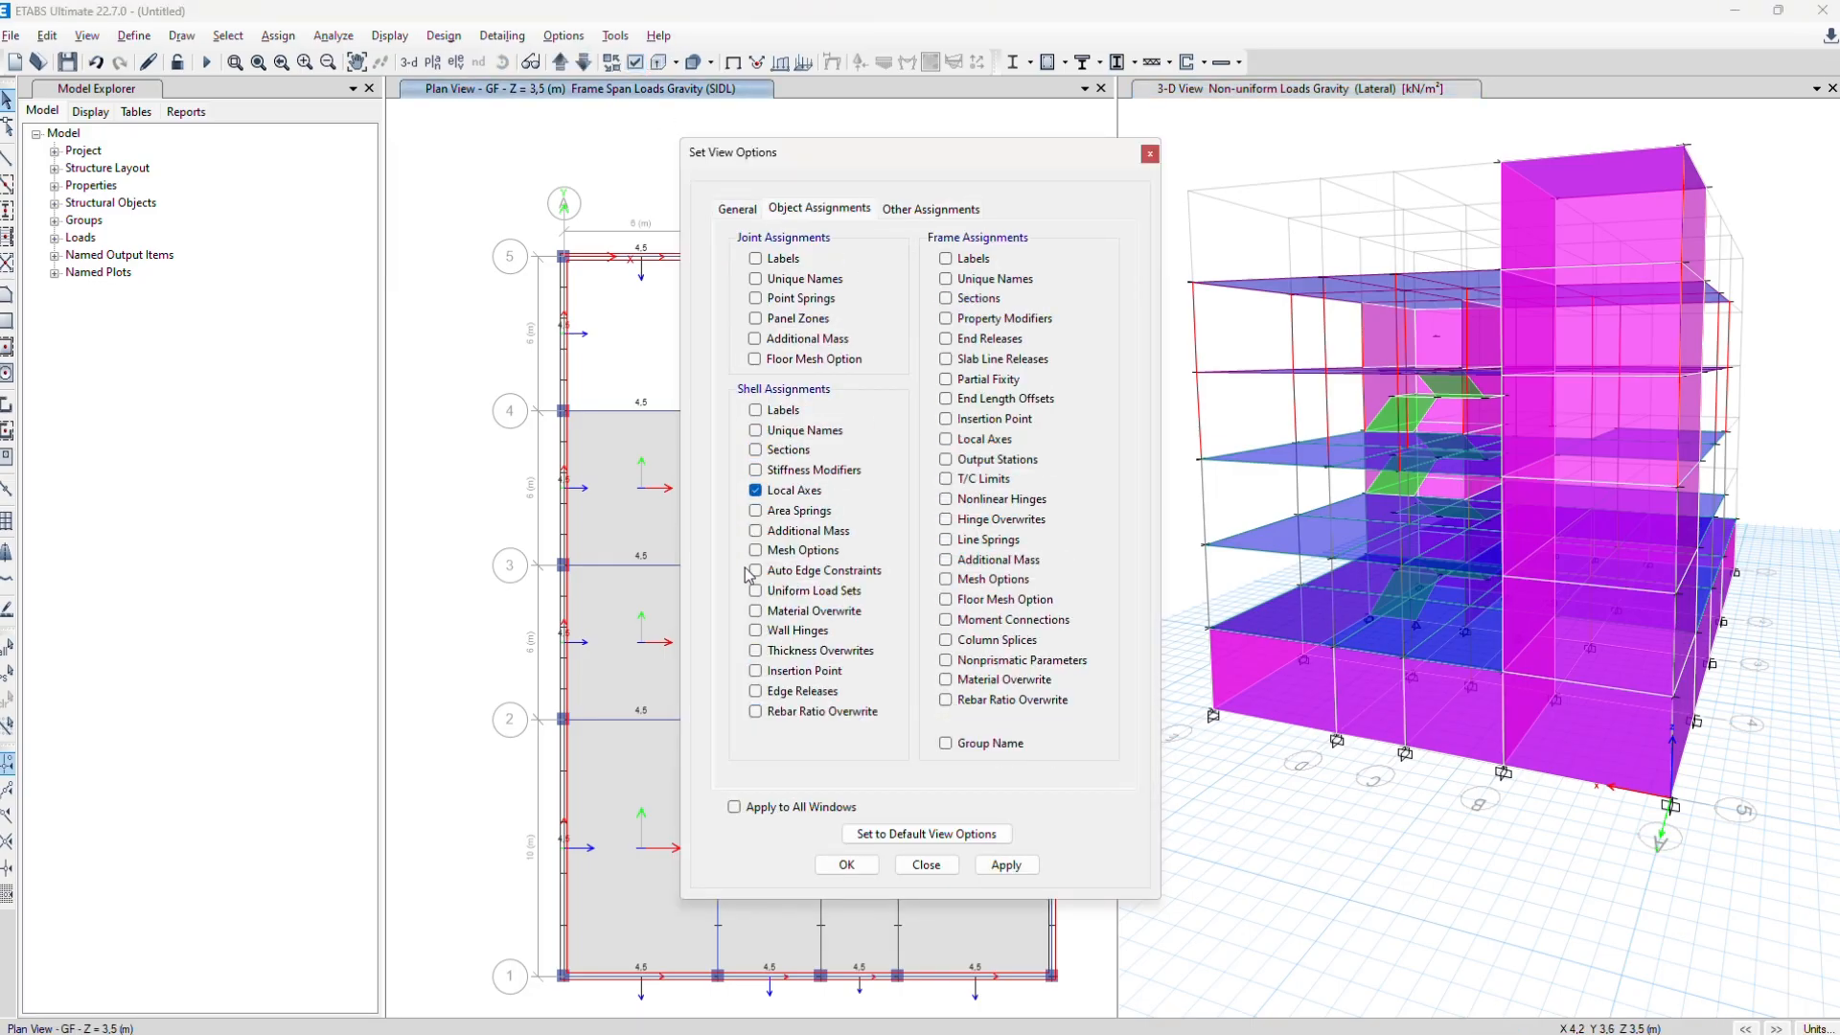
left_click(754, 491)
left_click(992, 865)
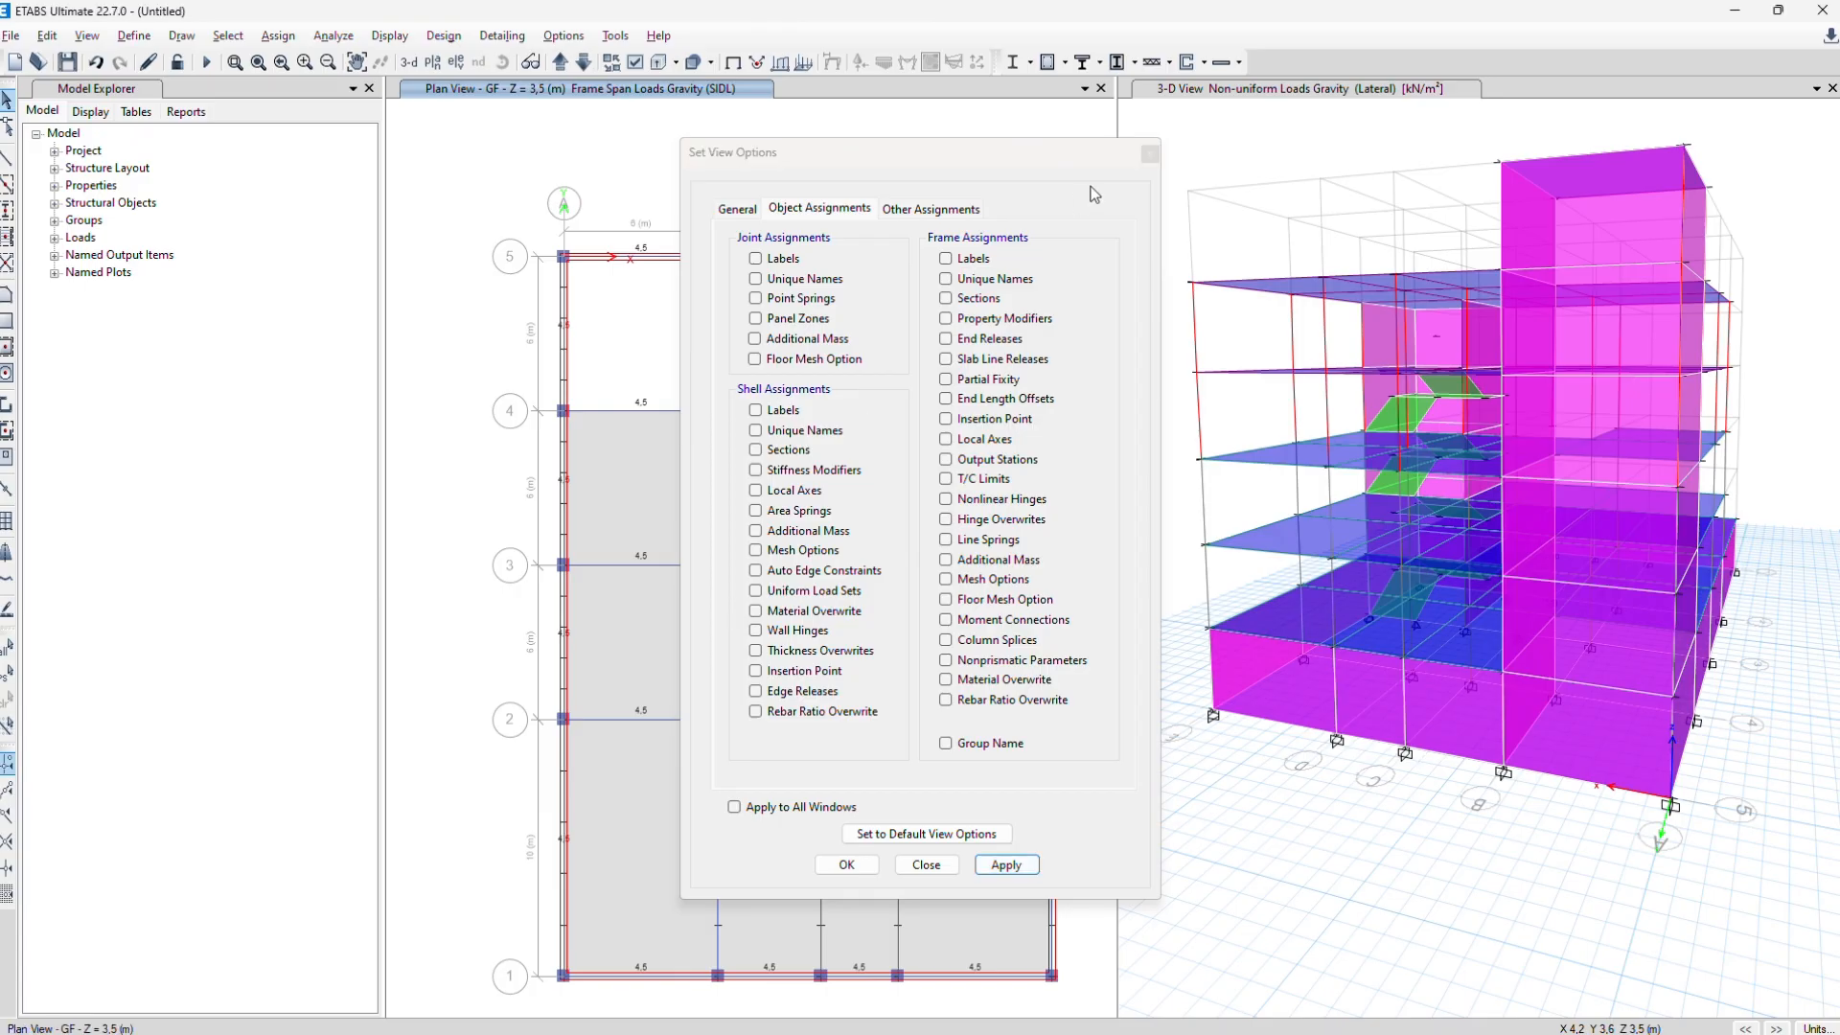
left_click(1152, 158)
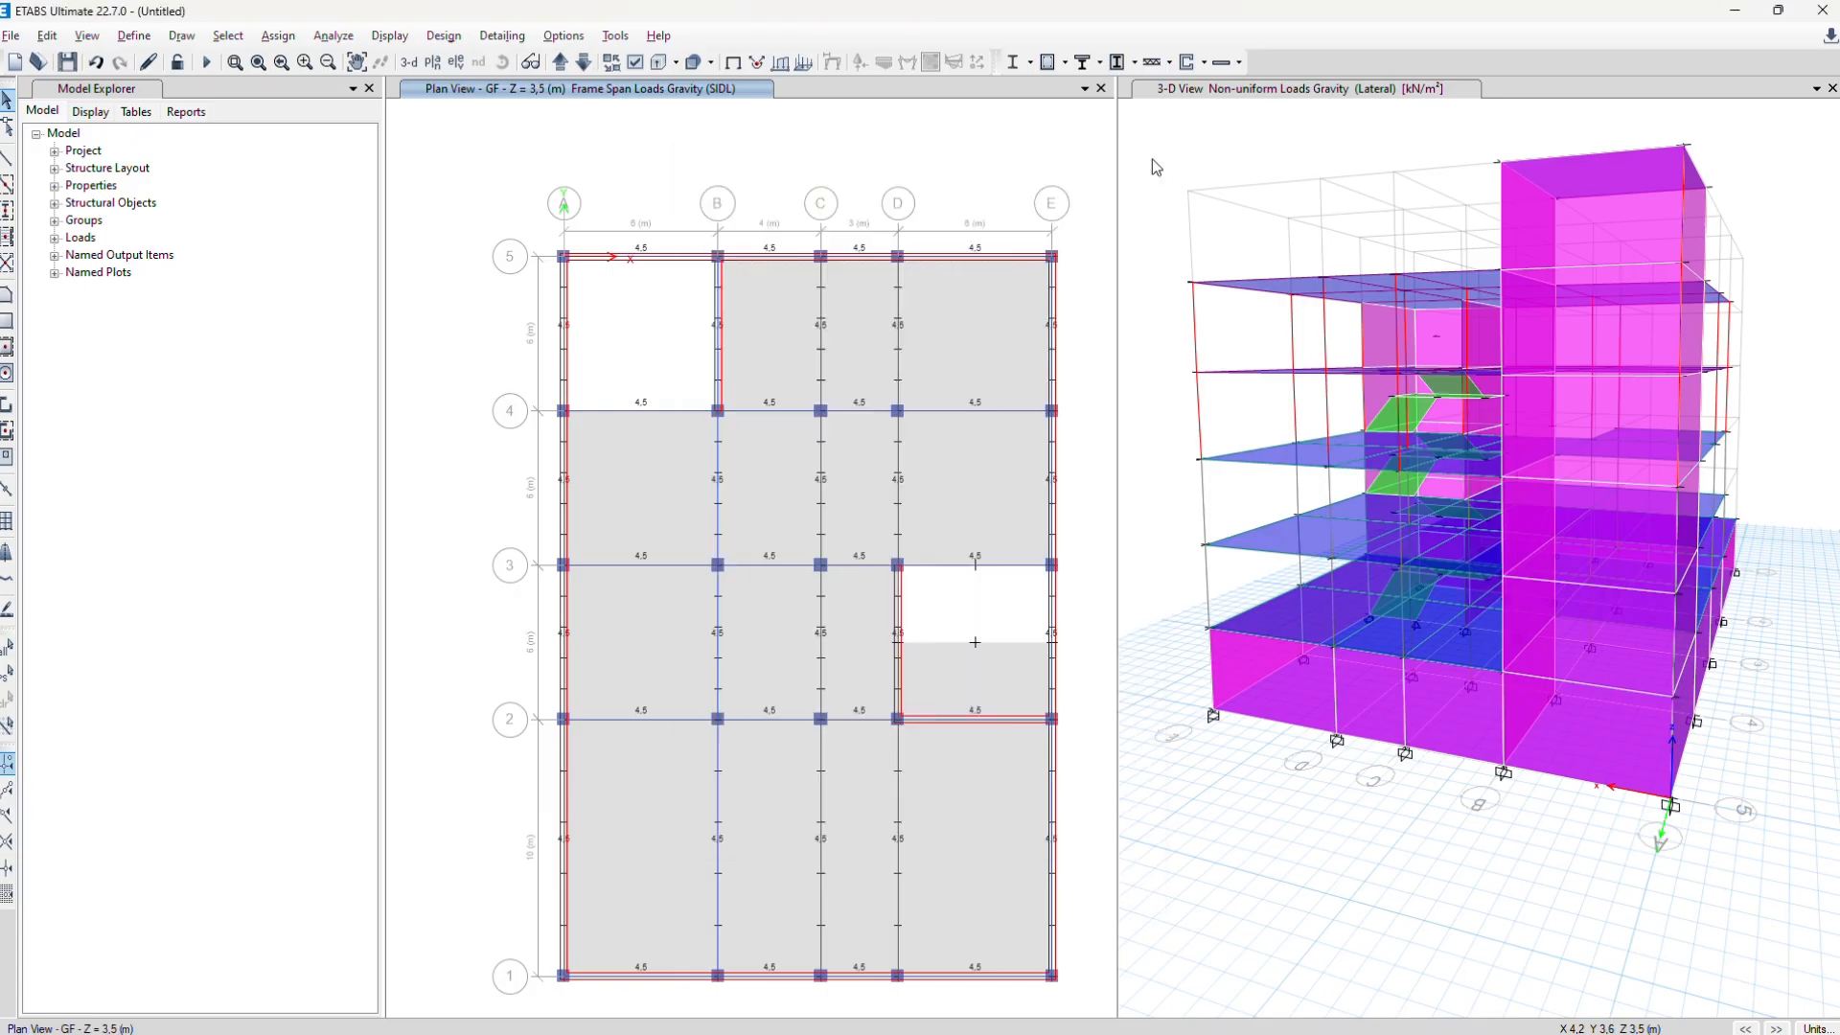
Define three additional rigid diaphragms named D2, D3 and D4
left_click(134, 38)
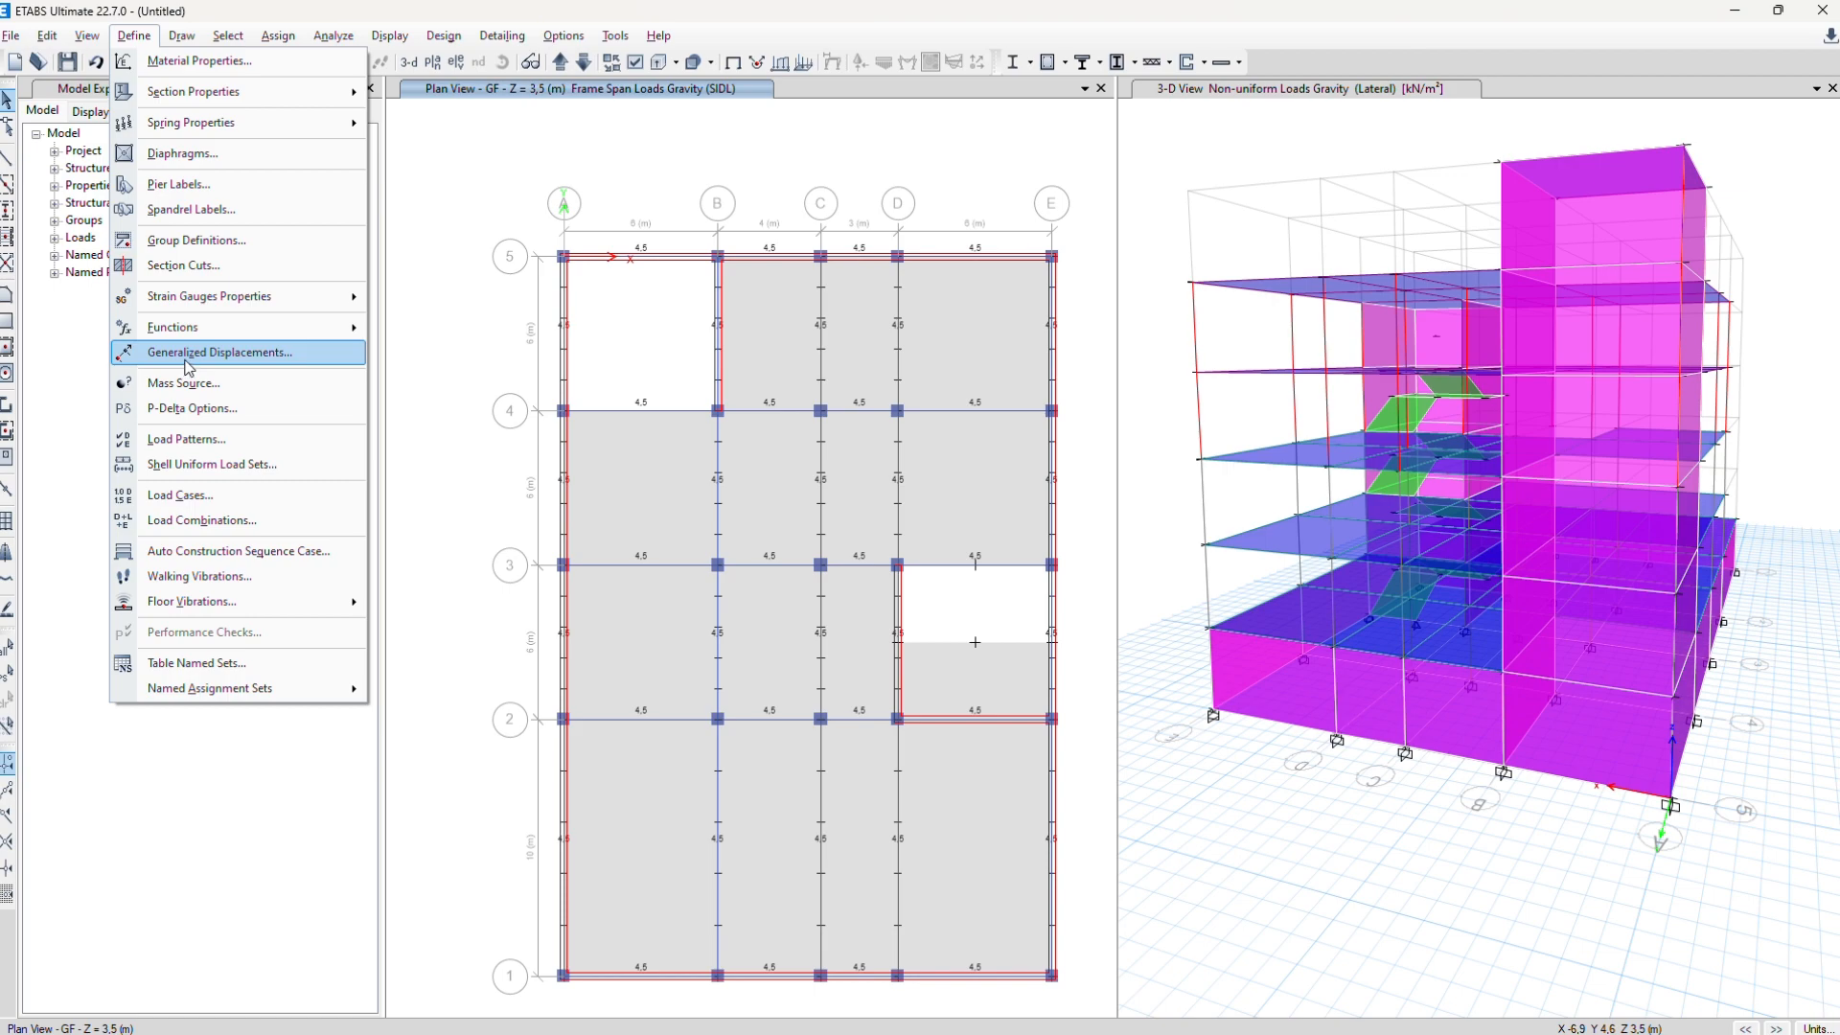
left_click(196, 156)
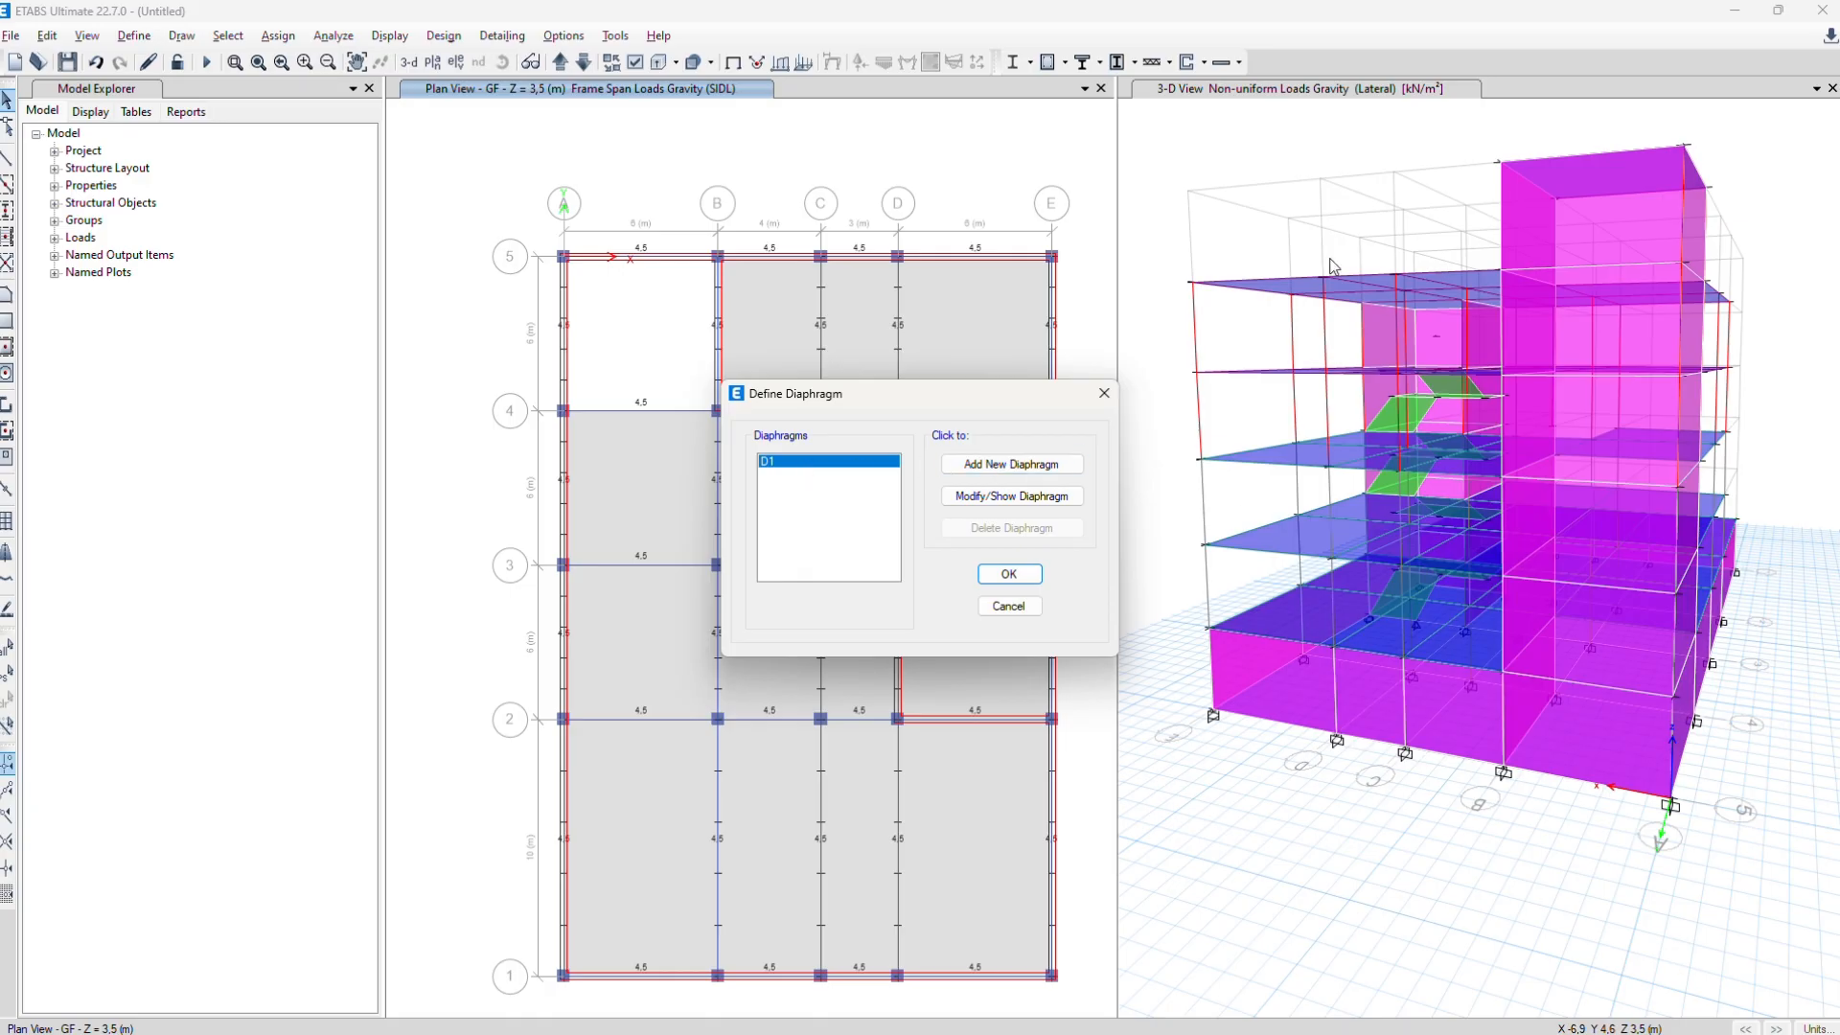
left_click(962, 468)
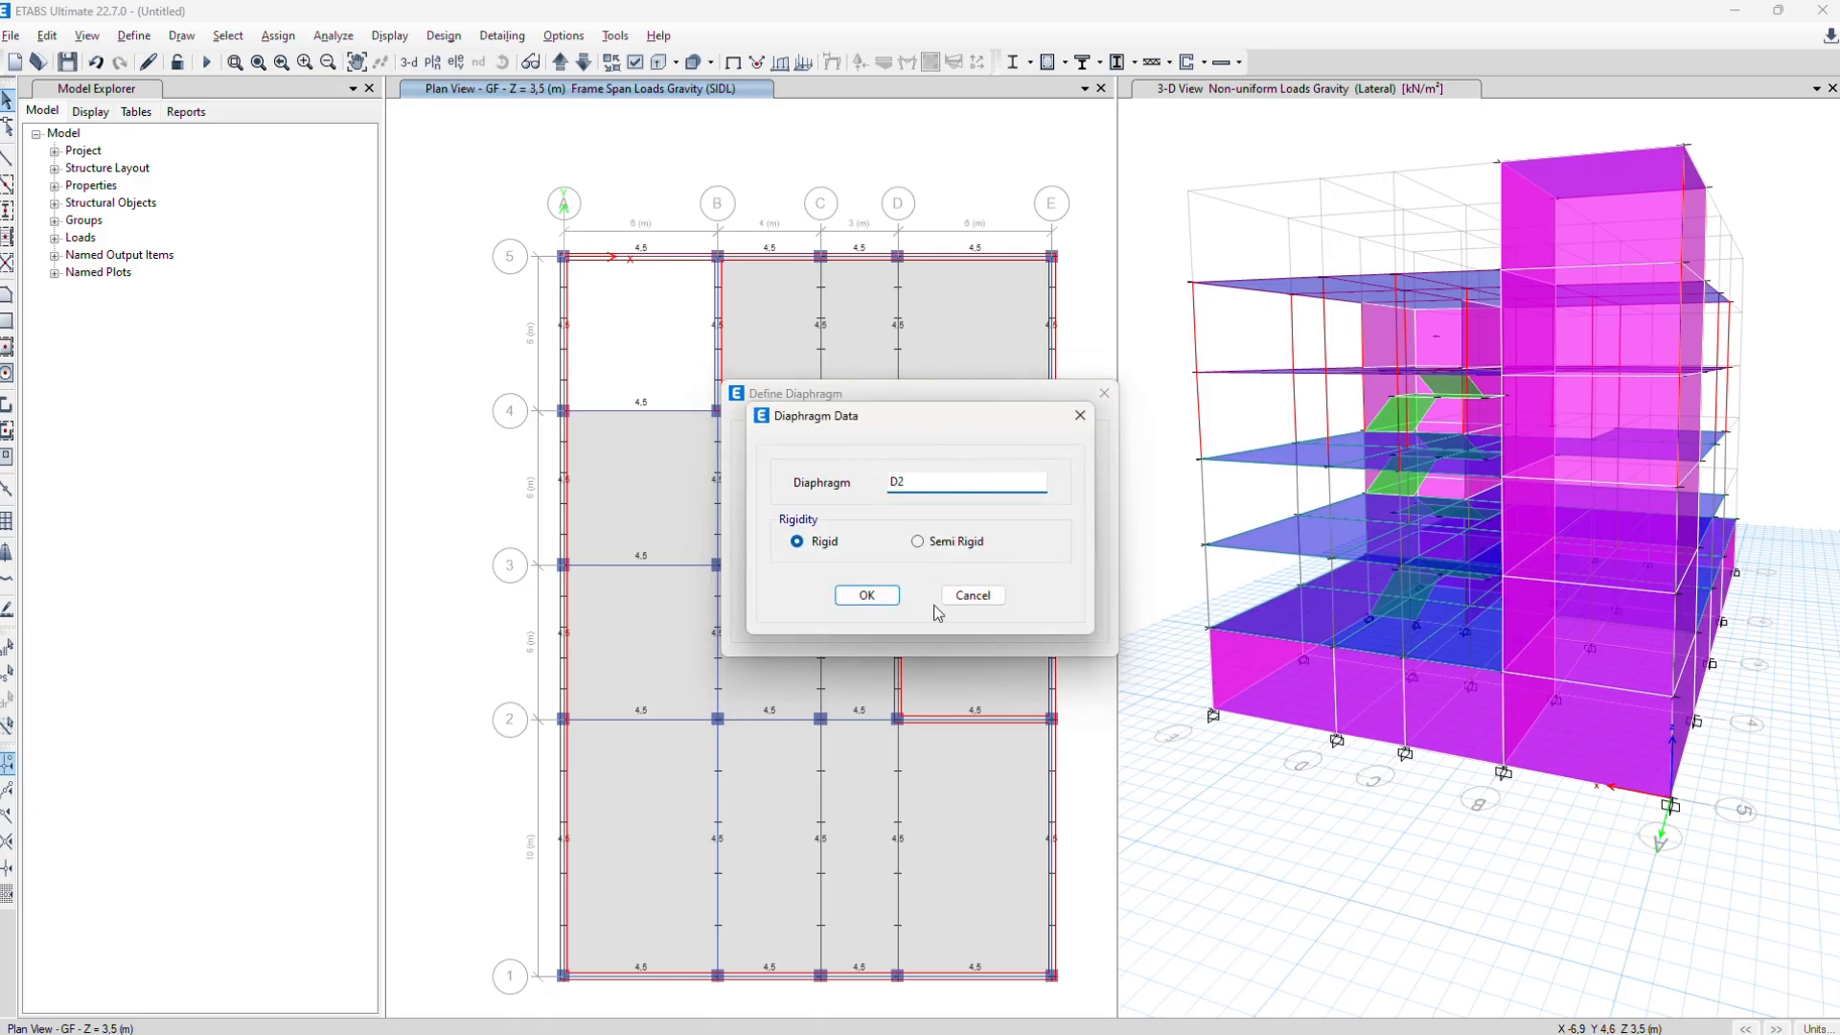
left_click(867, 595)
left_click(962, 469)
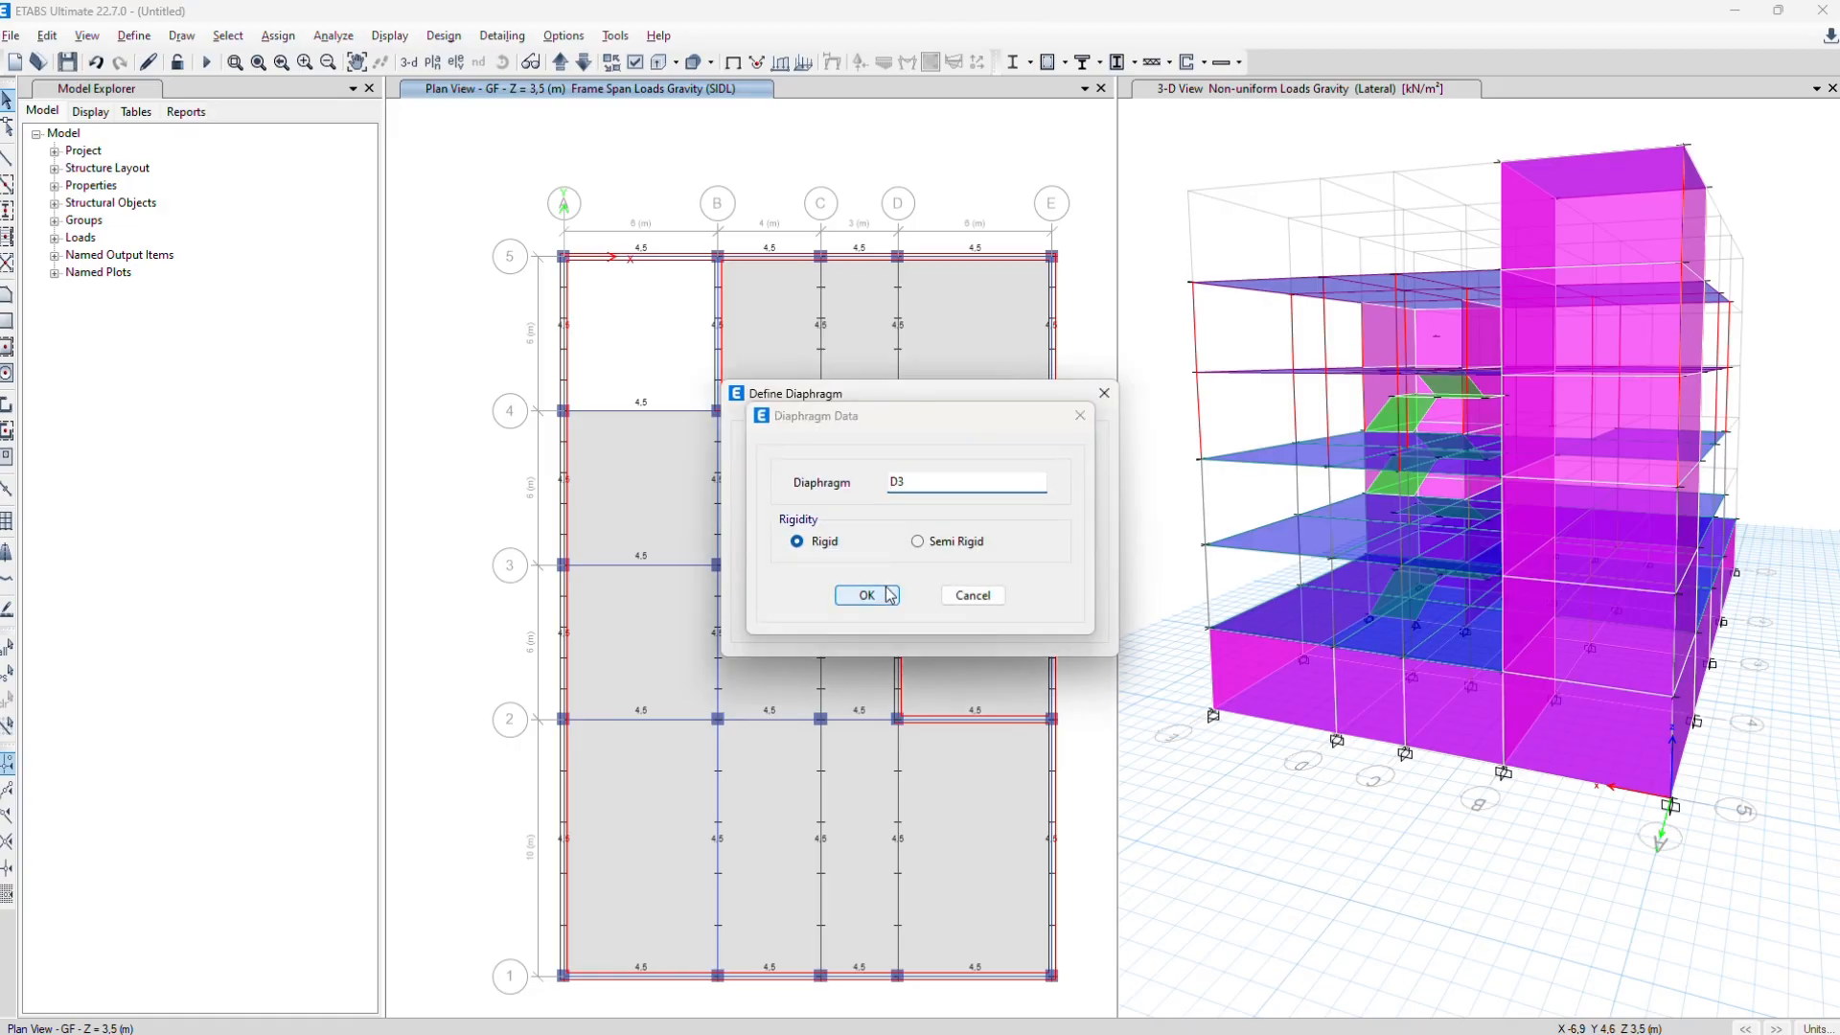
left_click(890, 595)
left_click(978, 467)
left_click(877, 595)
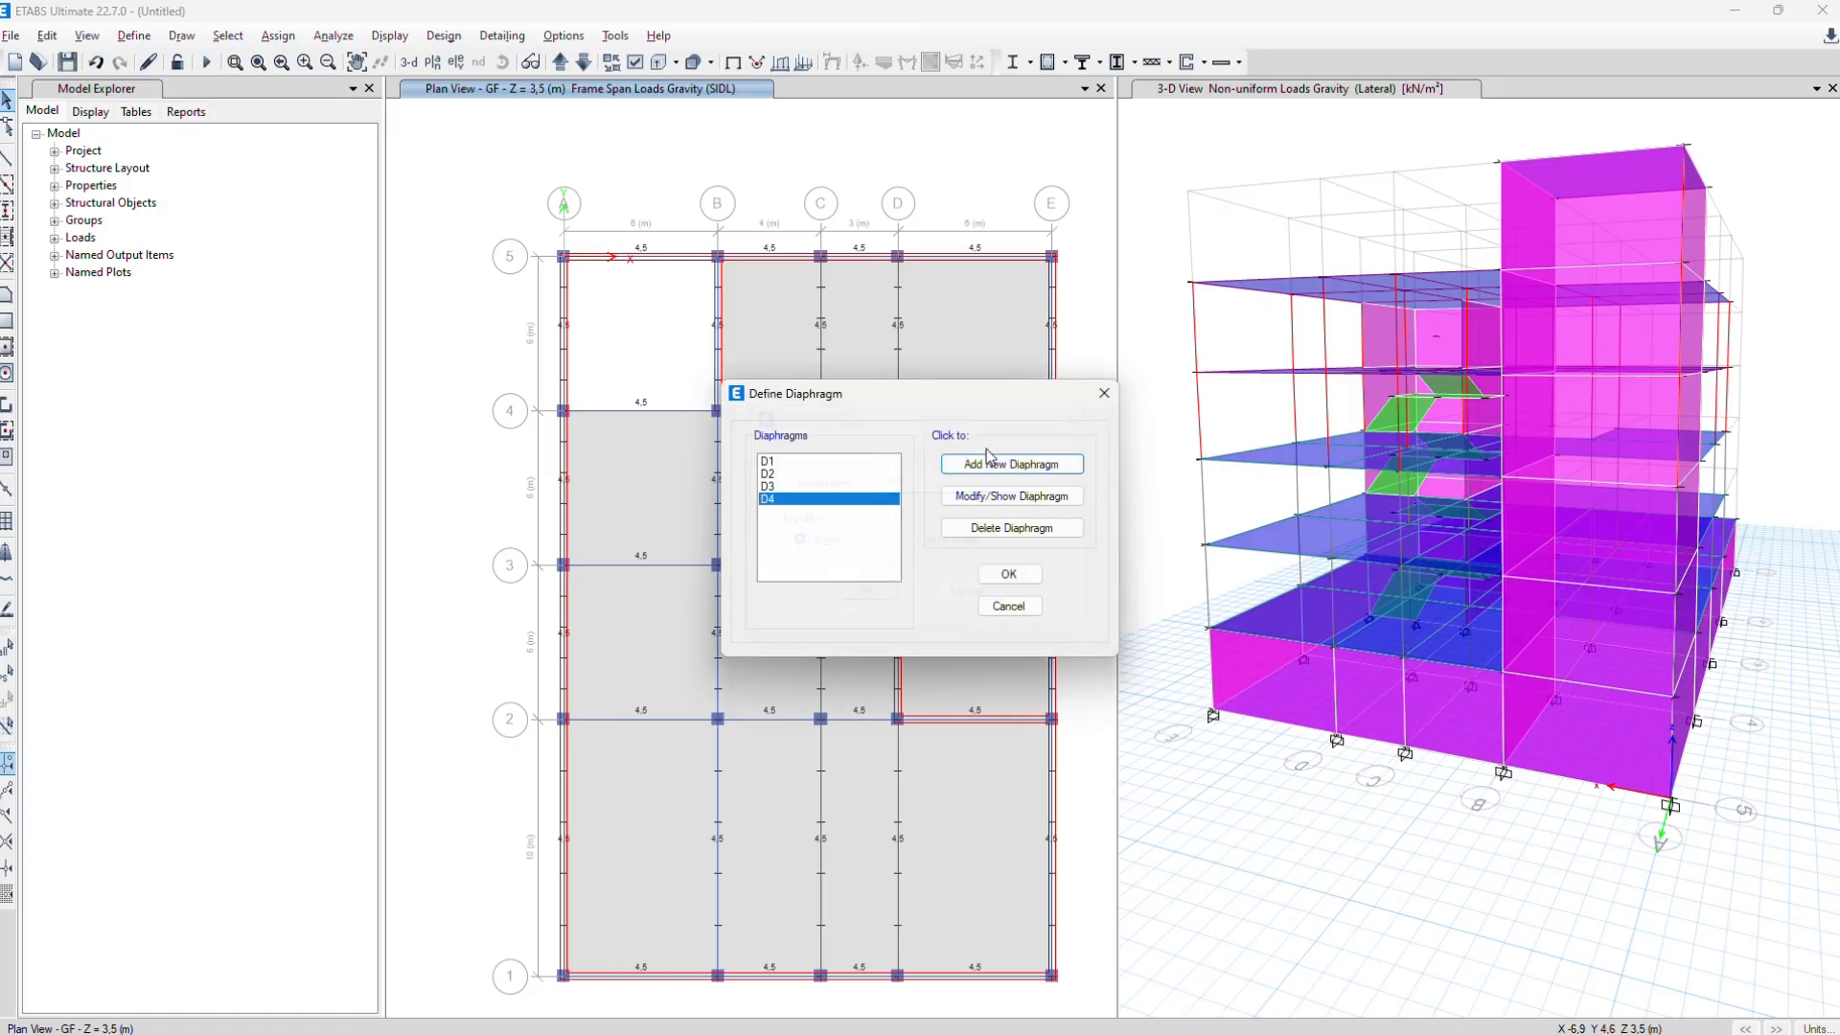
Add rigid diaphragms D5, D6 and D7 and accept the diaphragm definitions
left_click(990, 464)
left_click(866, 595)
left_click(953, 467)
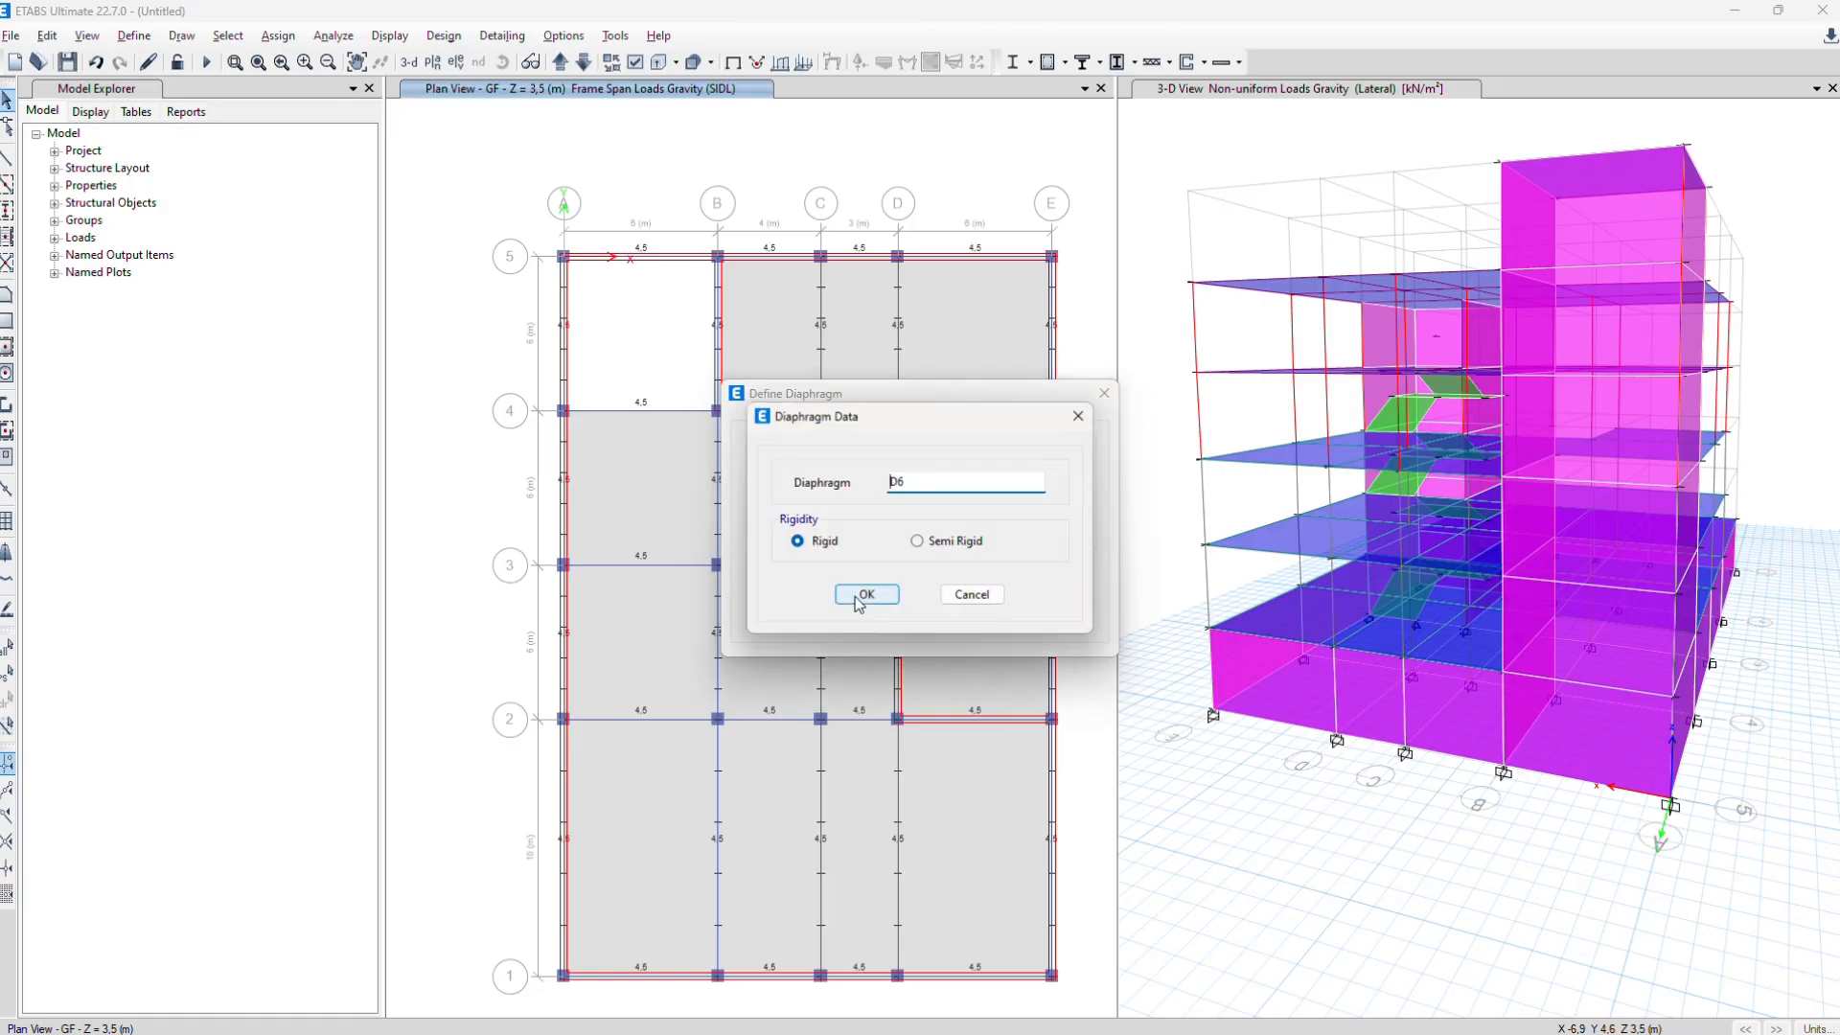
left_click(860, 595)
left_click(987, 464)
left_click(867, 595)
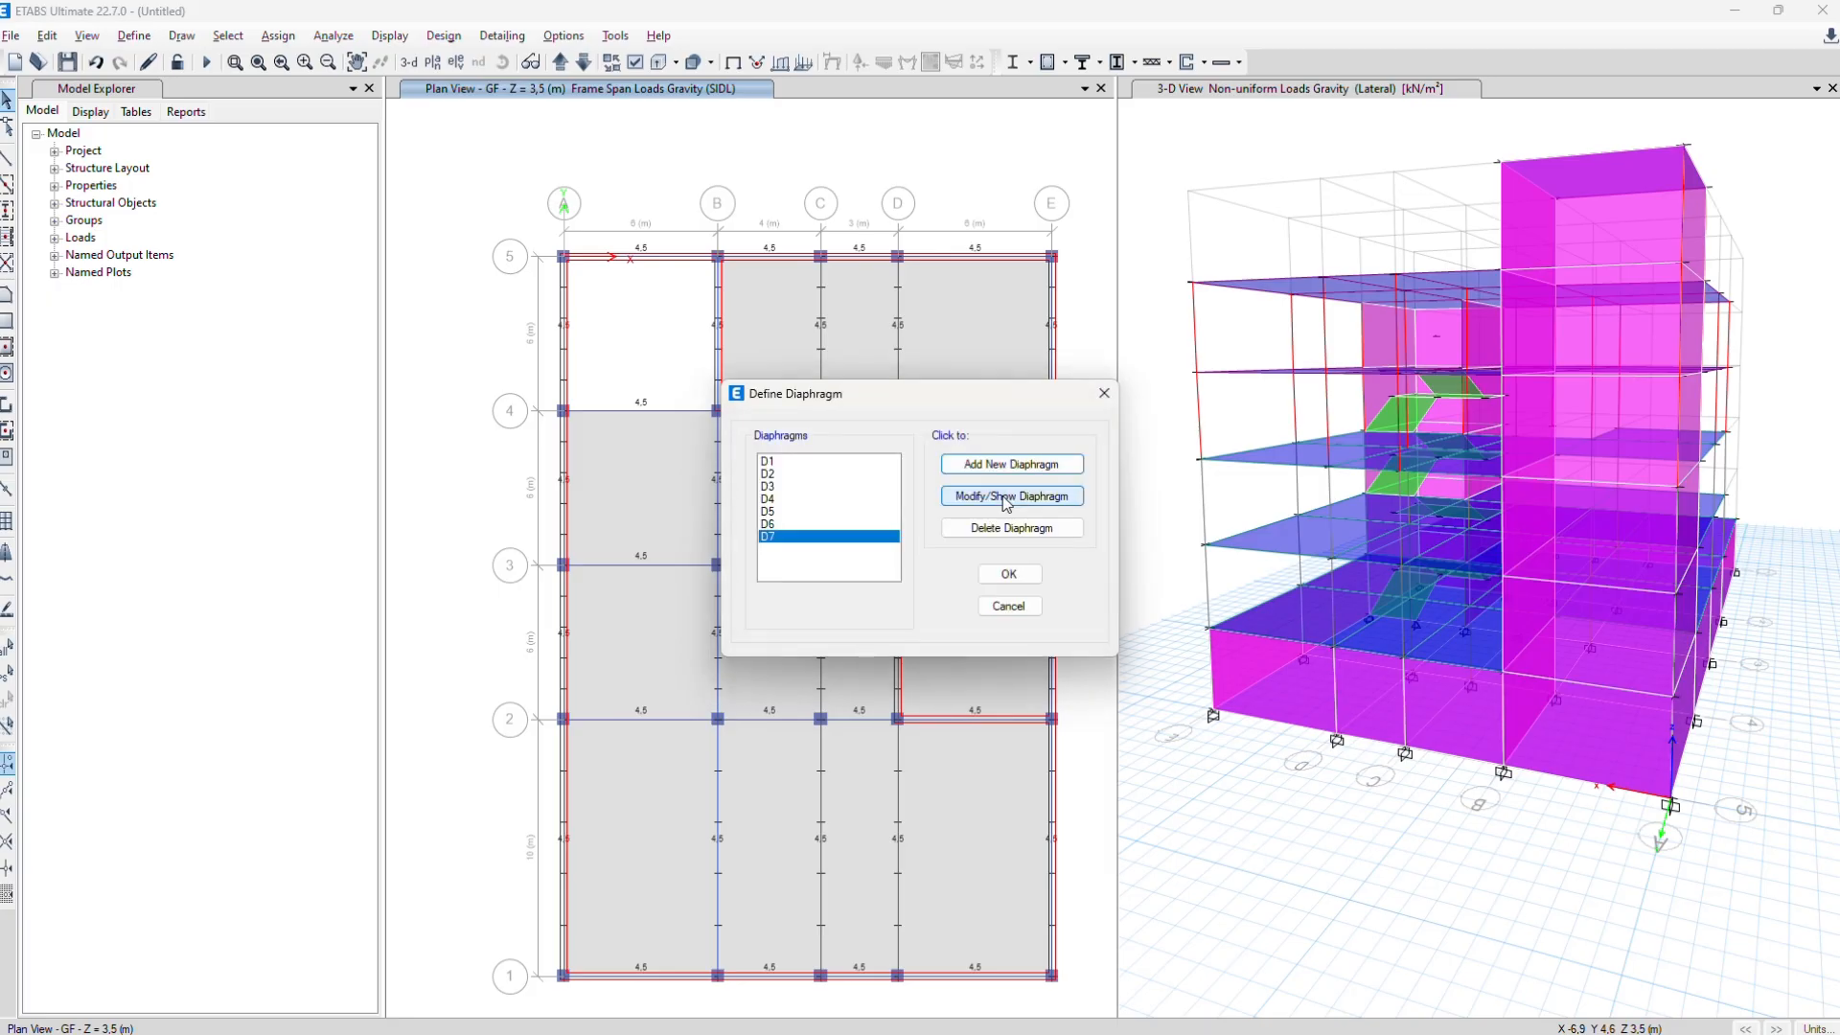
left_click(1006, 503)
left_click(906, 599)
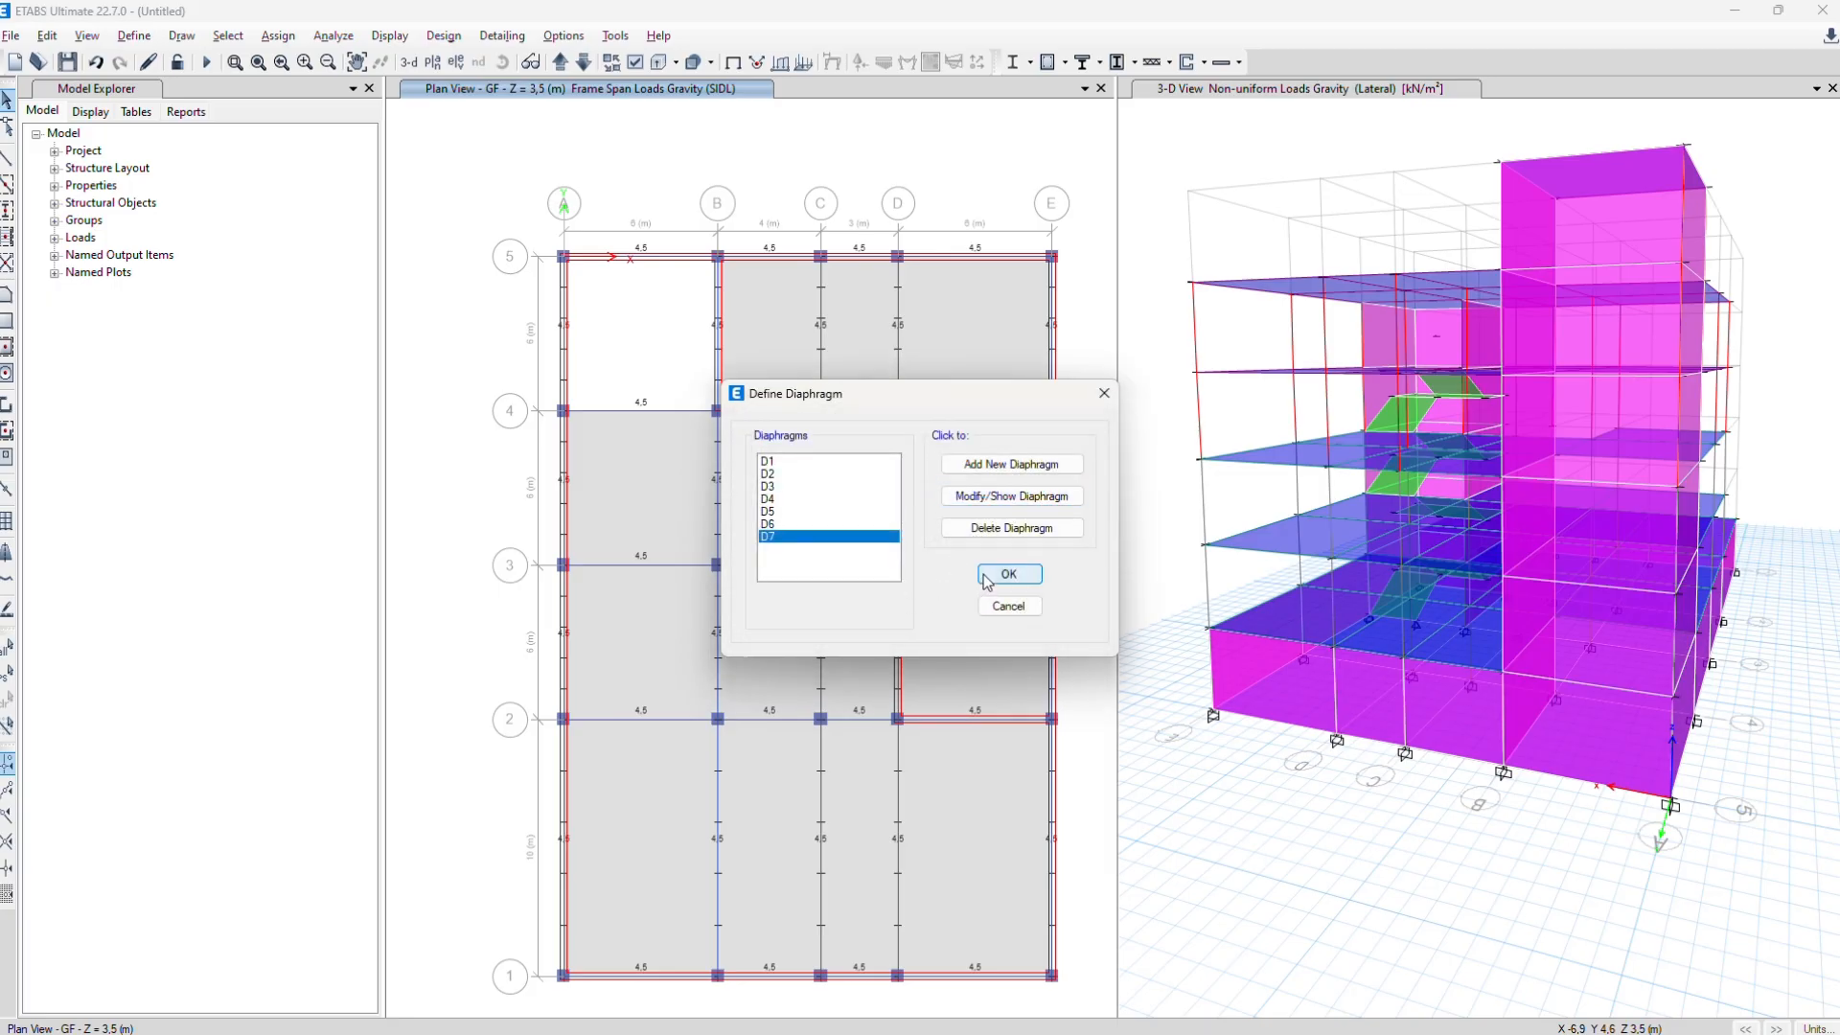
left_click(1008, 574)
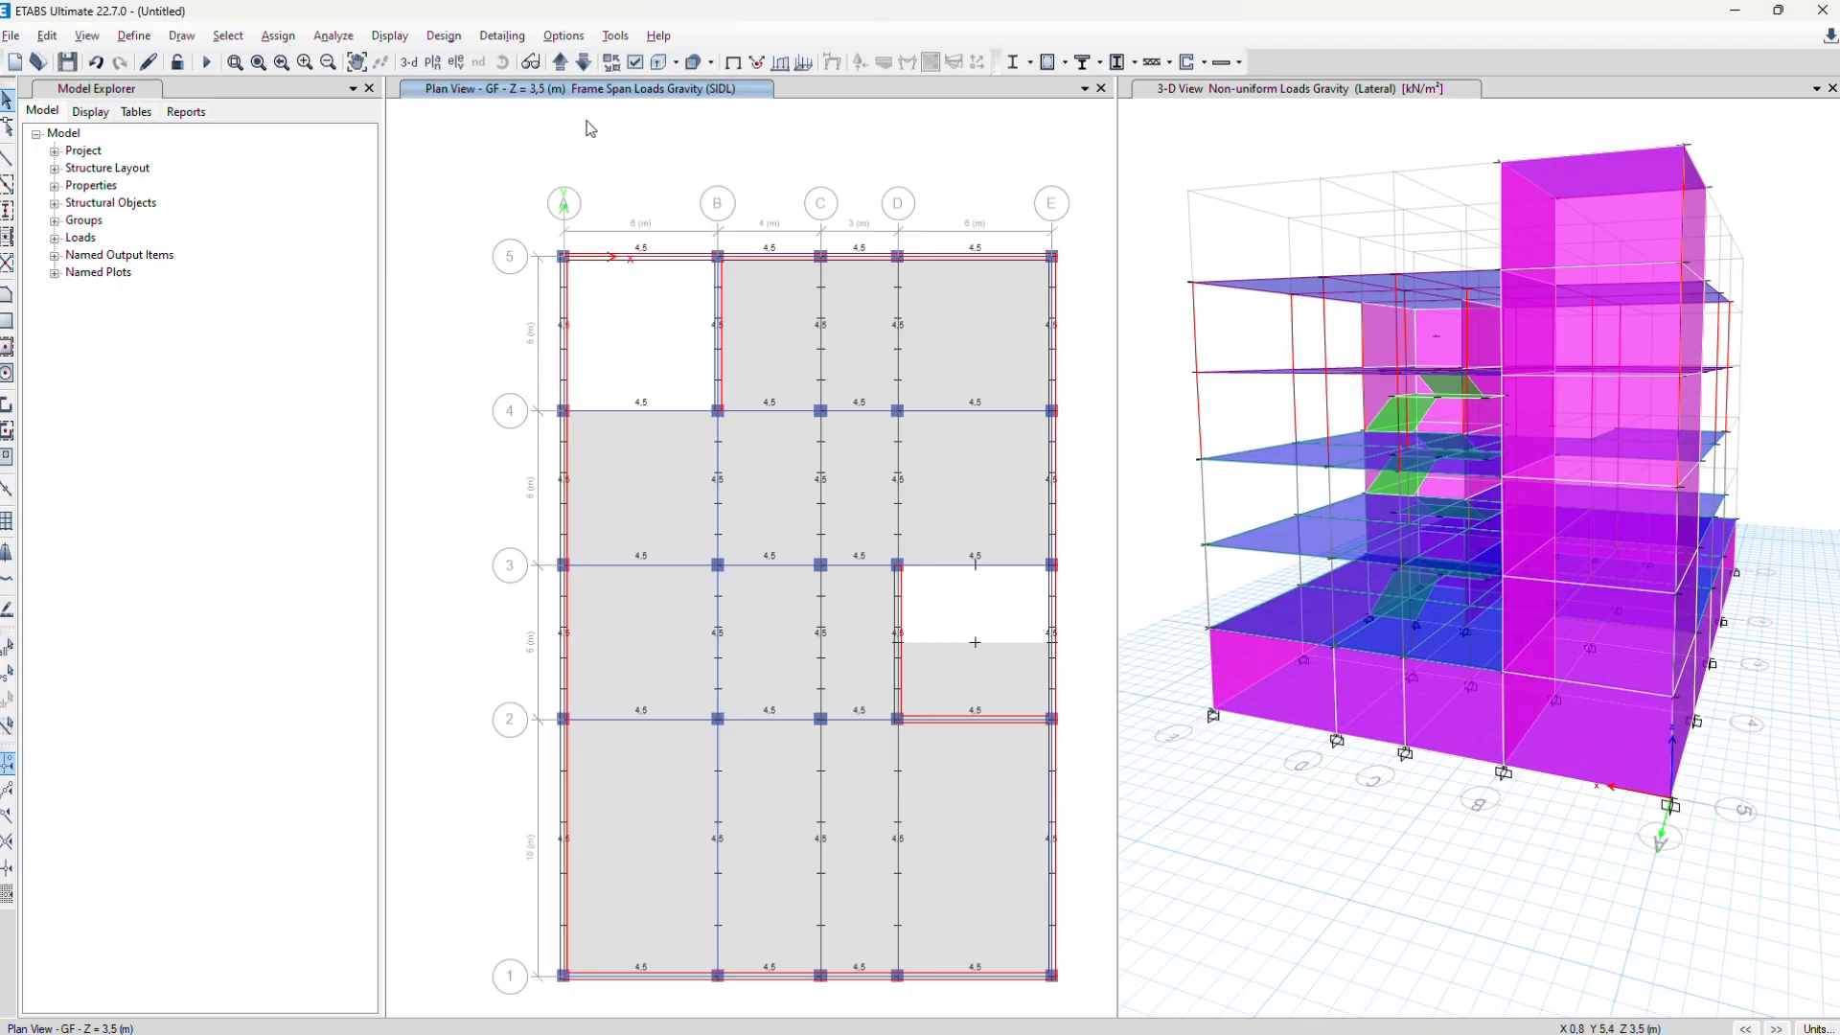
Switch the plan view from the GF story to the Base level at Z = 0 m
left_click(582, 63)
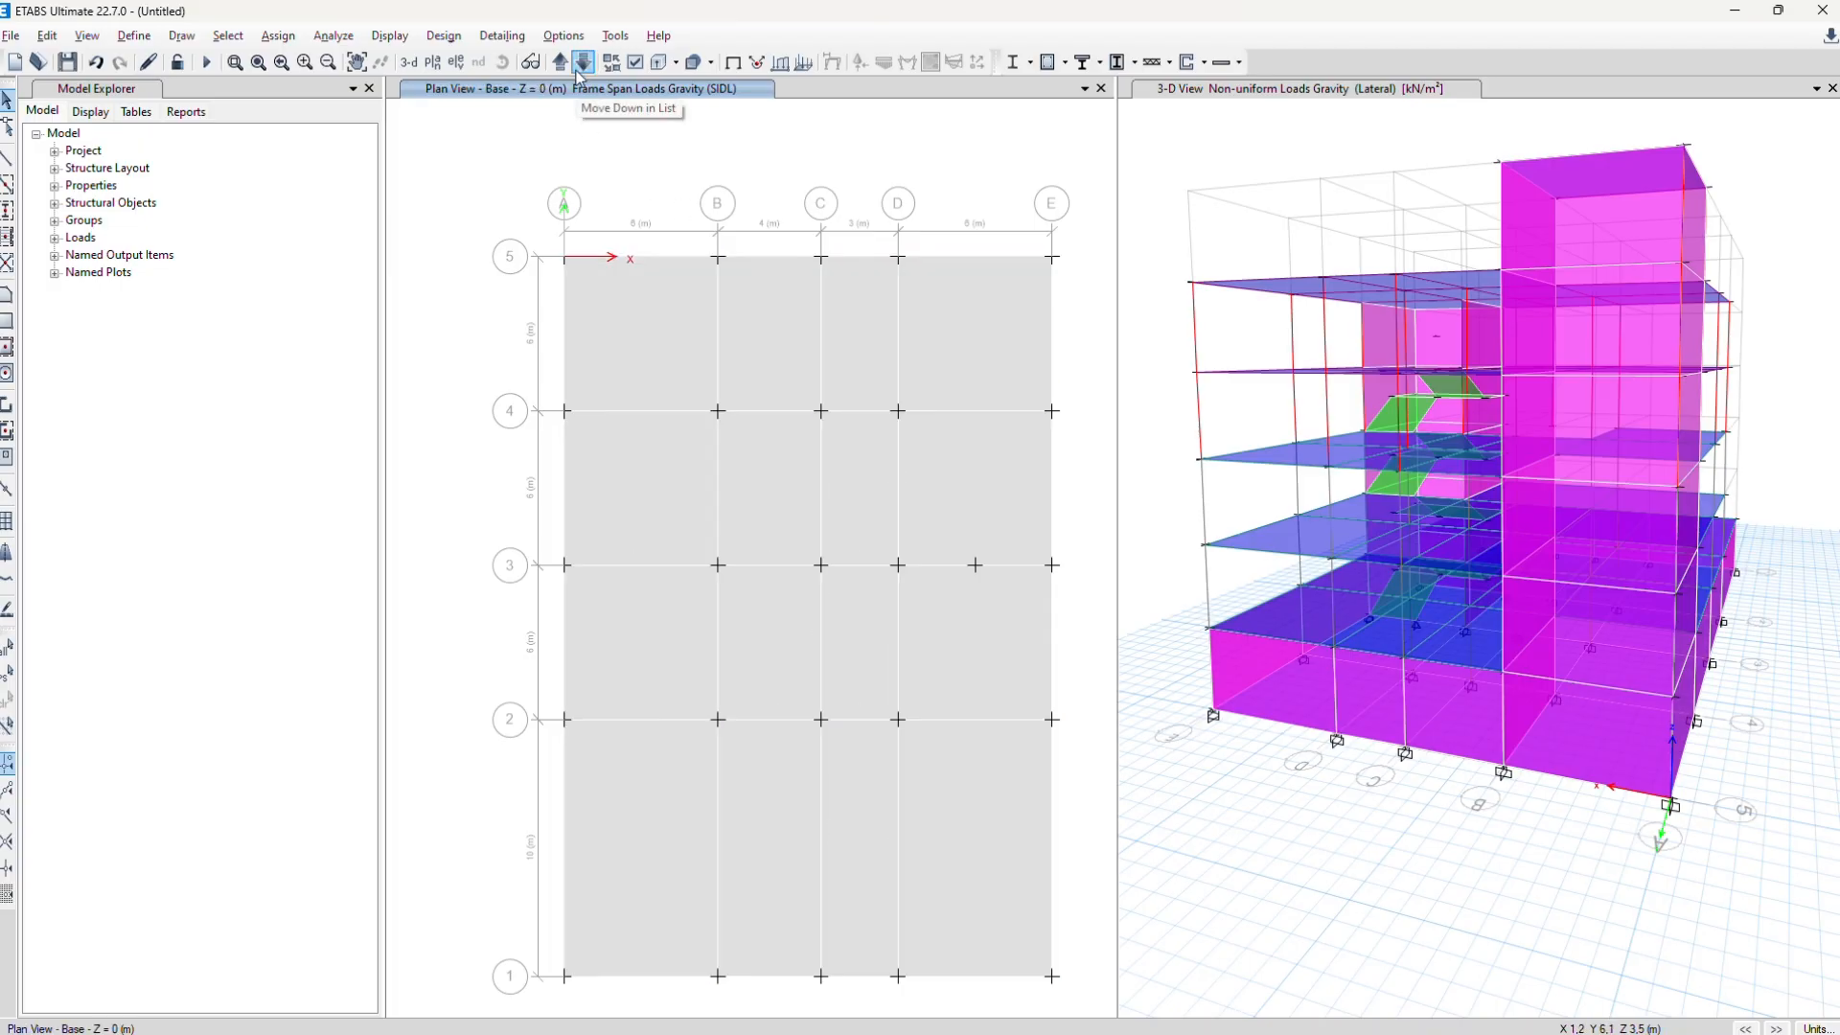
left_click(583, 63)
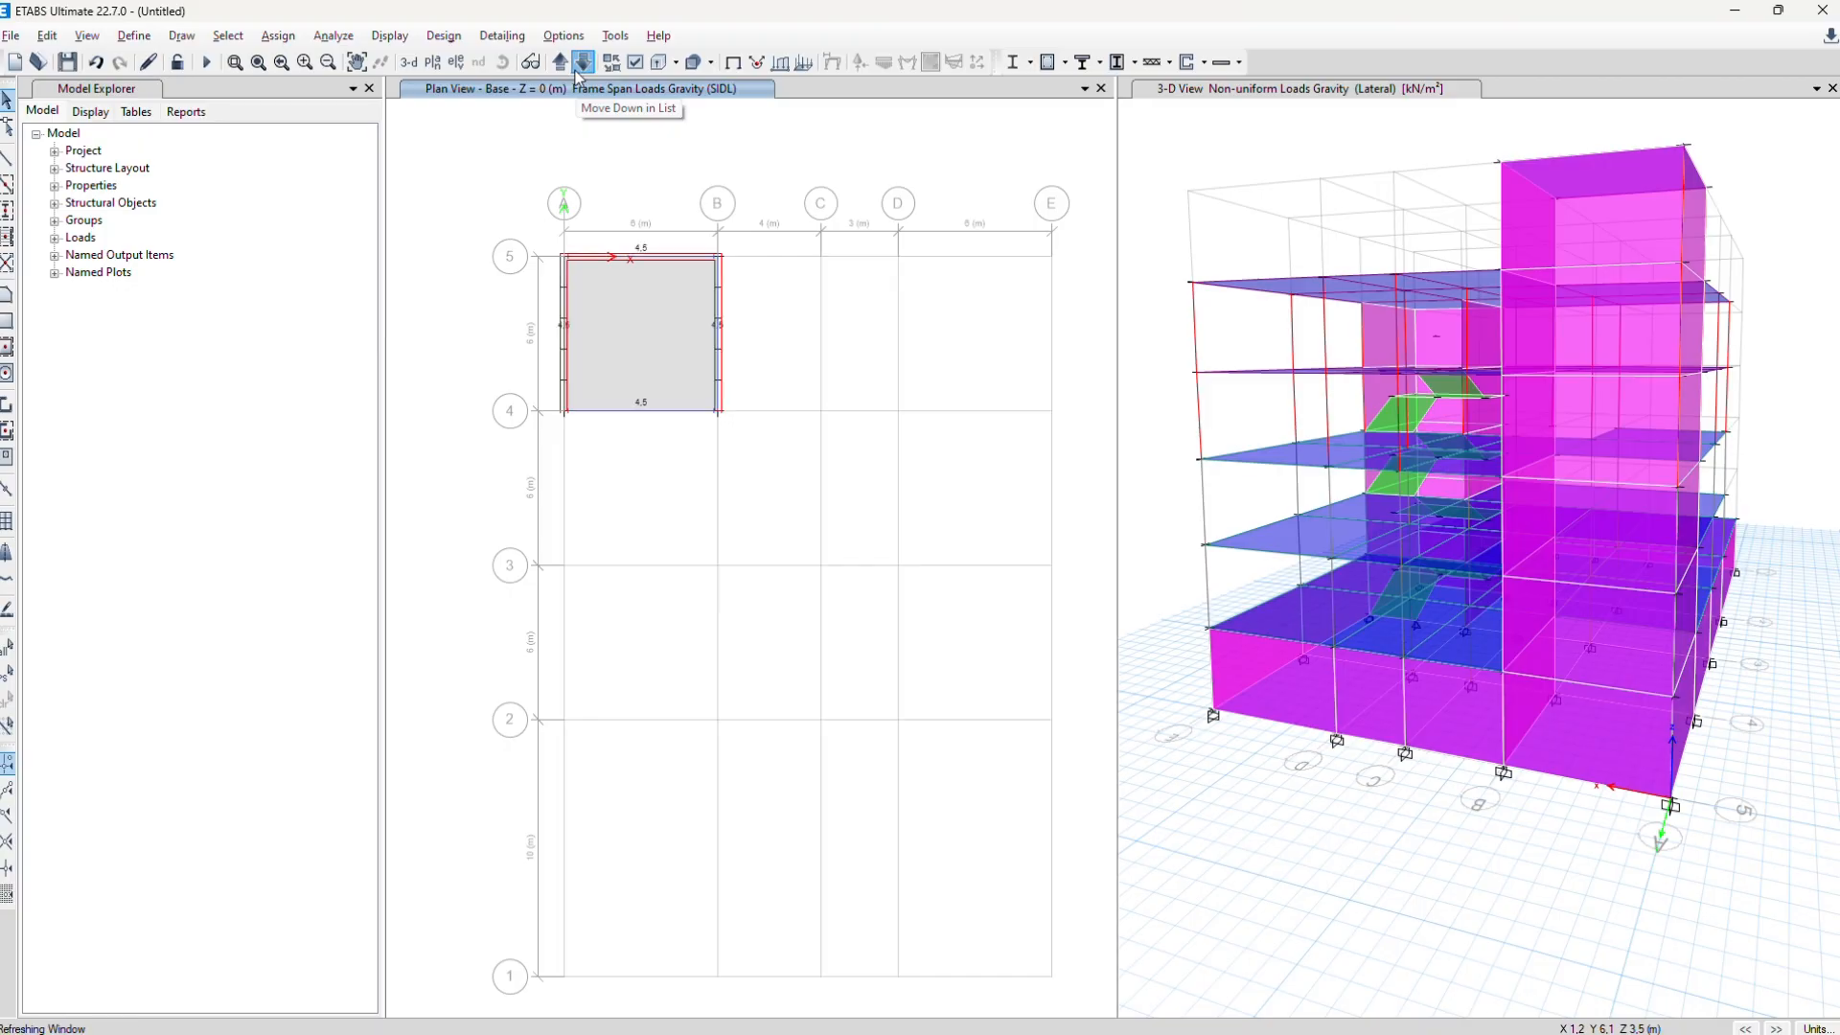
left_click(562, 64)
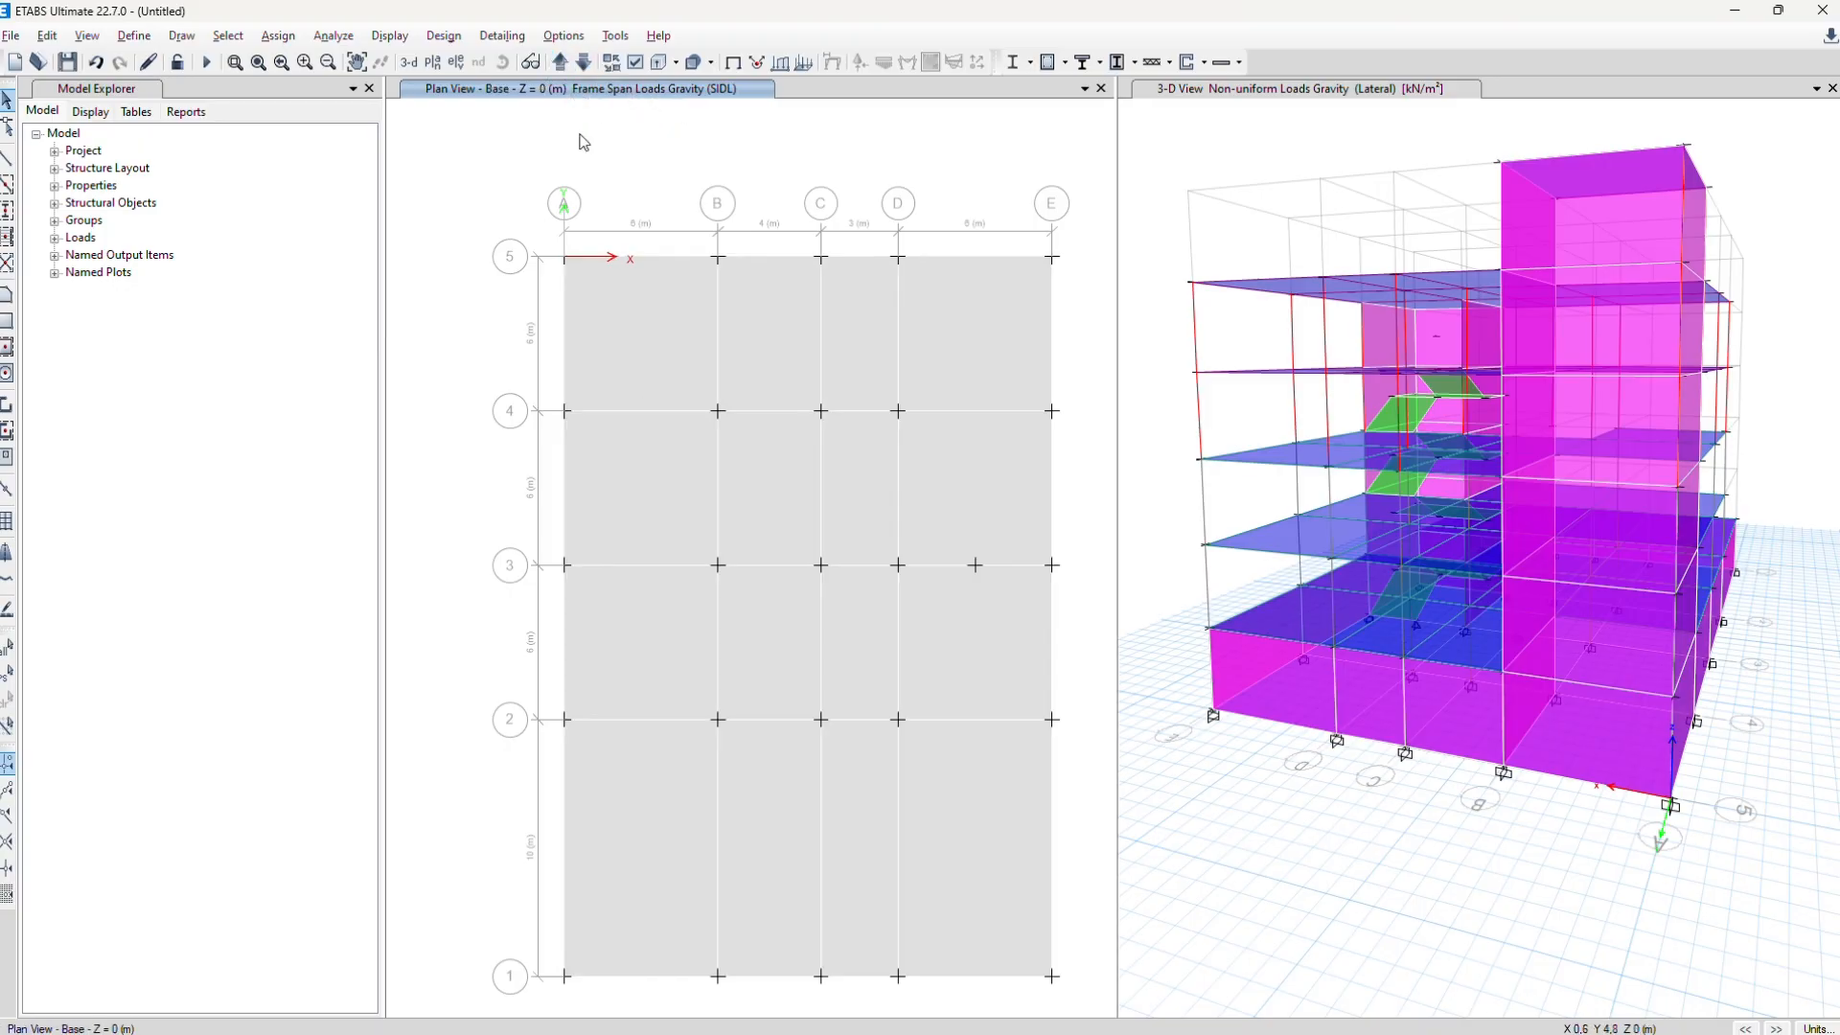
Select all the slab panels in the Base plan at Z = 0 m
left_click(600, 282)
left_click(759, 331)
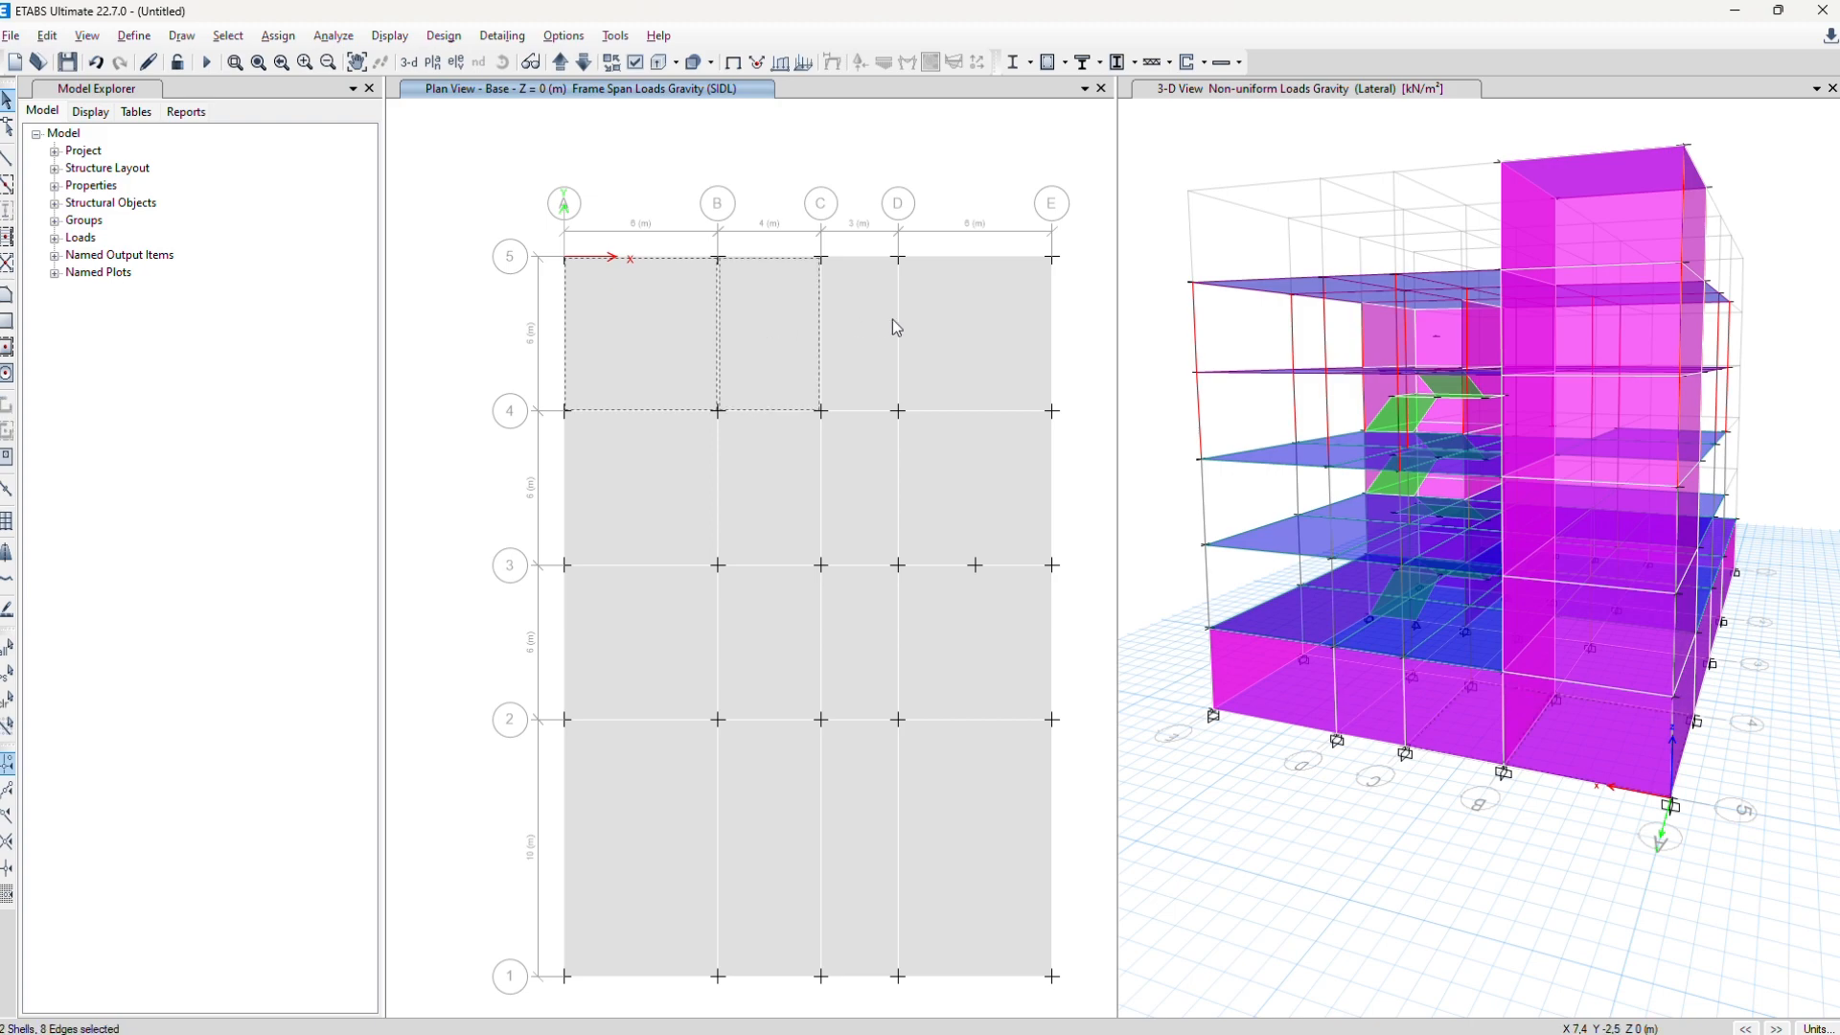
left_click(887, 322)
left_click(977, 512)
left_click(850, 479)
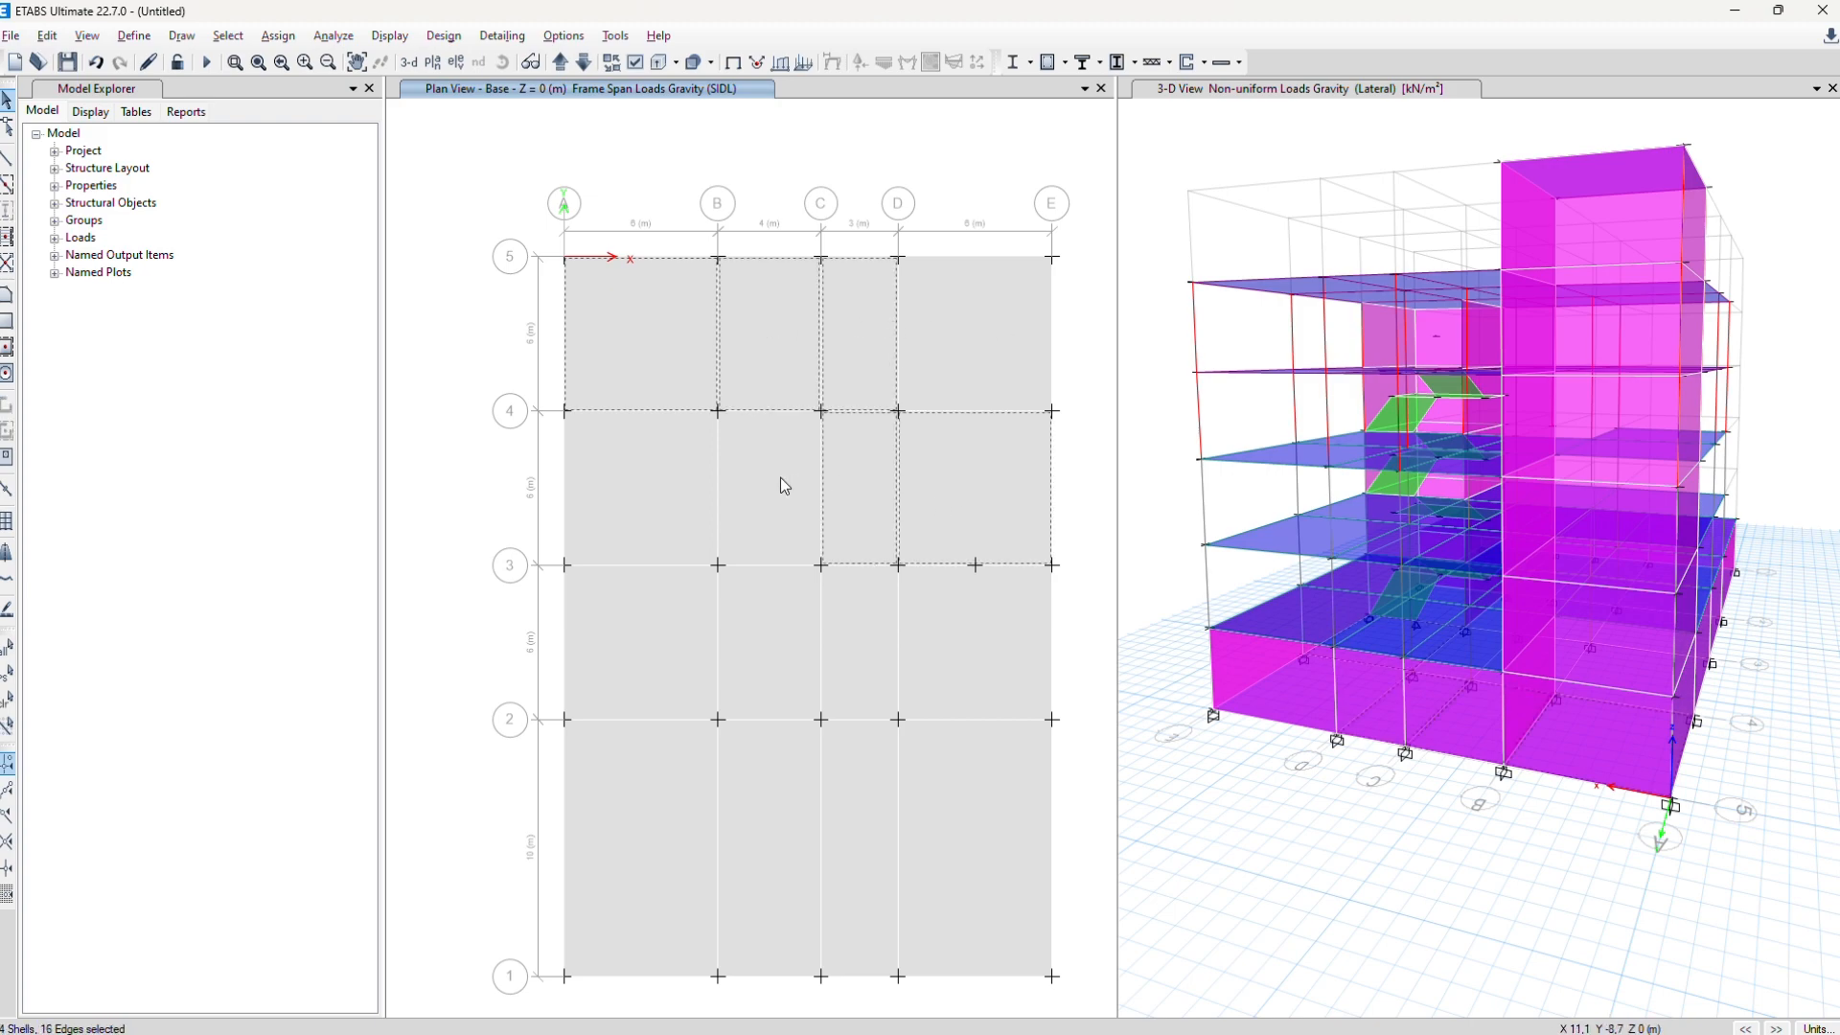
left_click(781, 477)
left_click(638, 598)
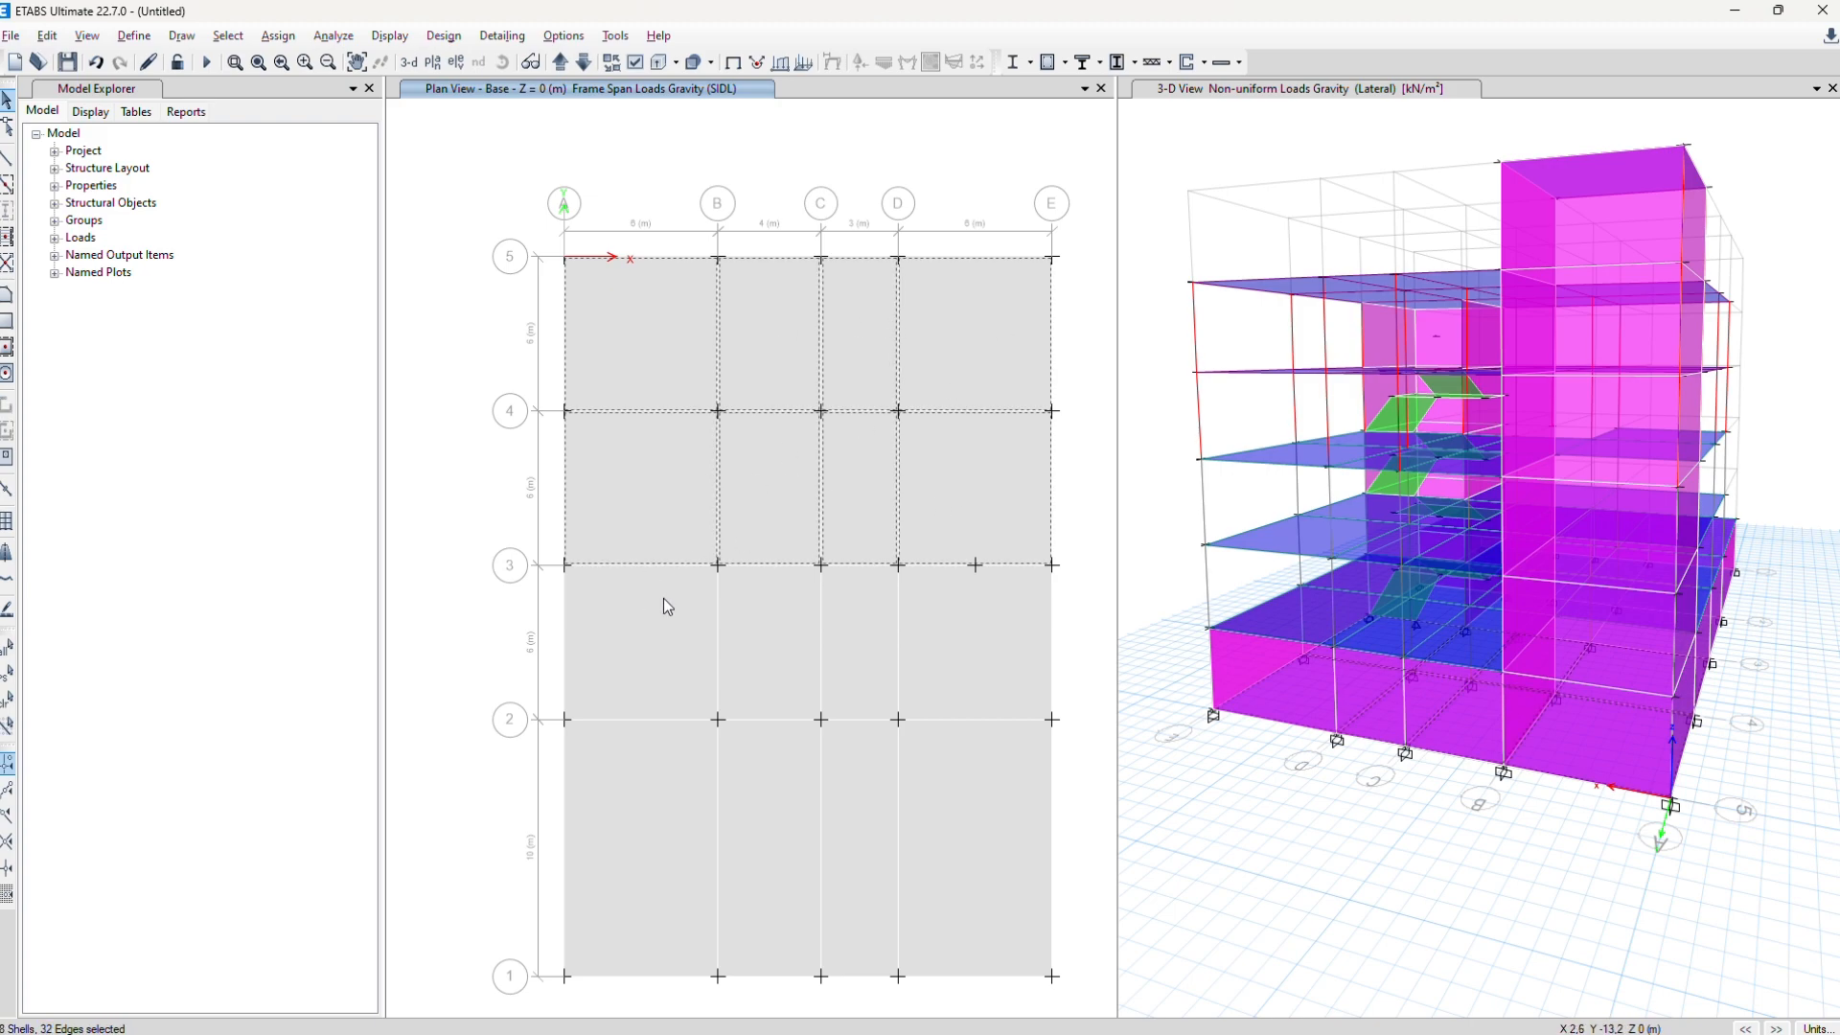
left_click(869, 629)
left_click(953, 637)
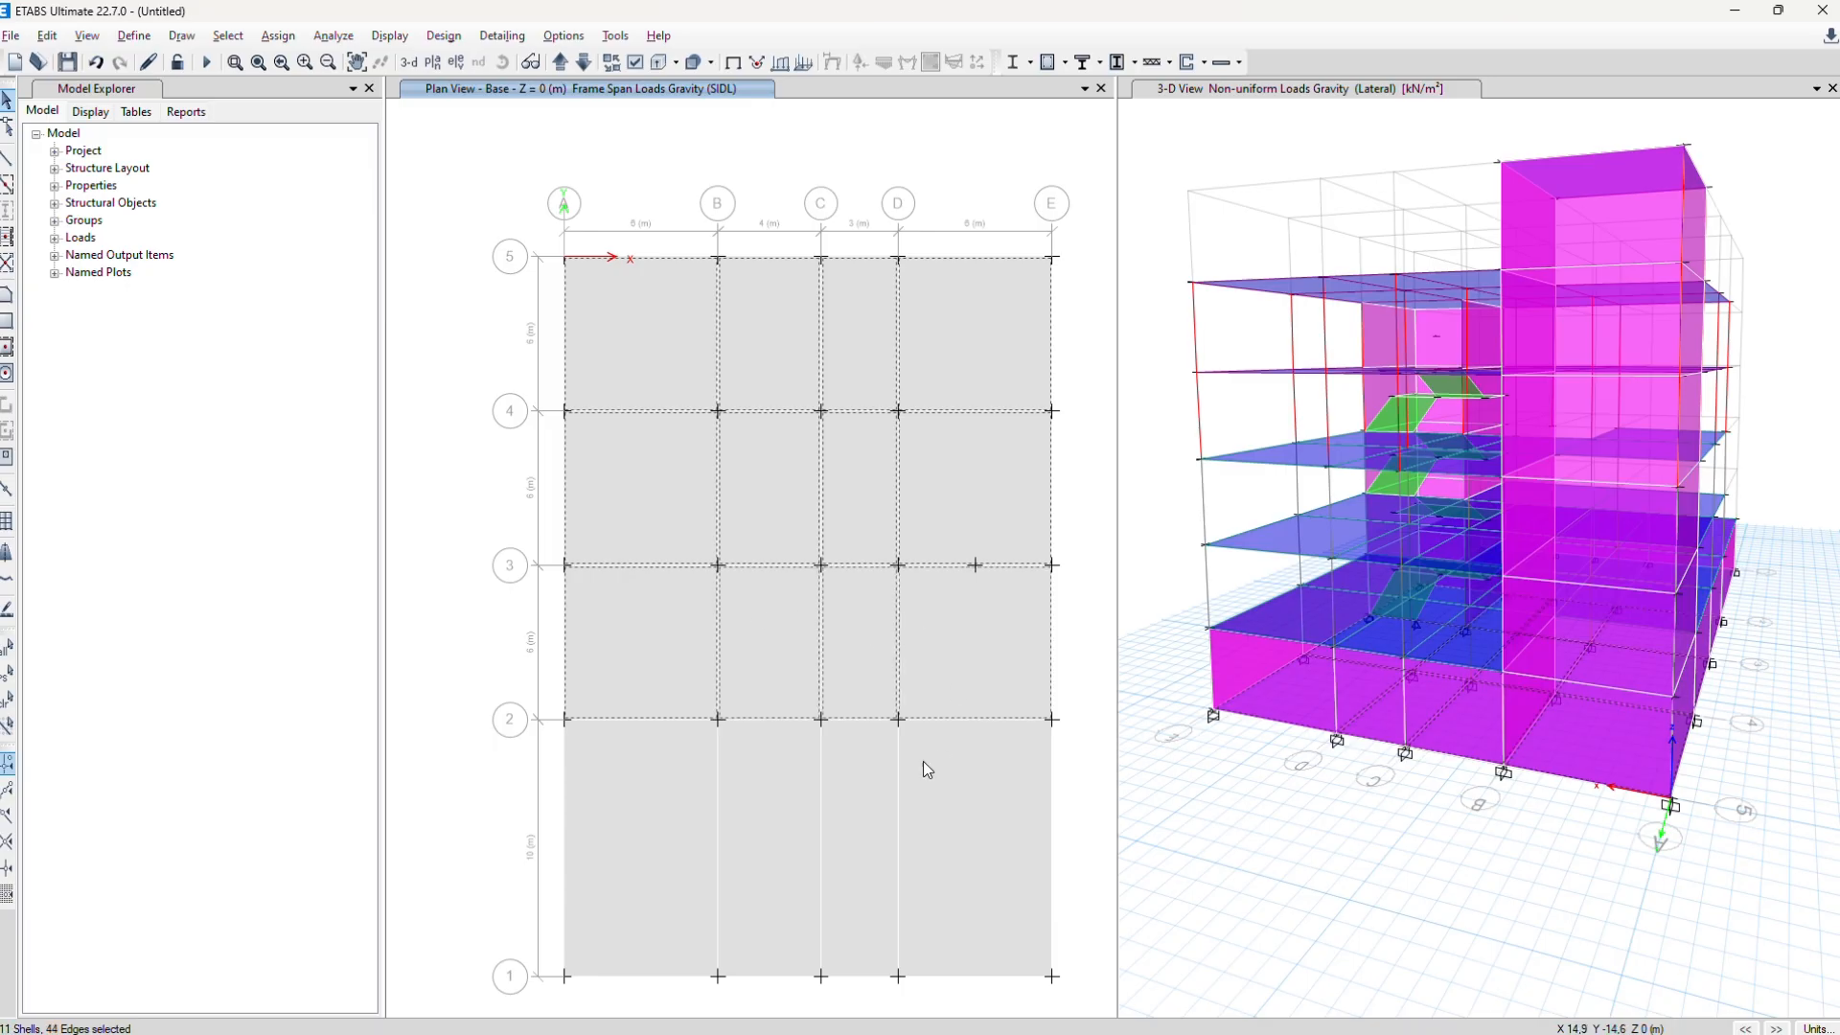
left_click(928, 767)
left_click(850, 770)
left_click(762, 766)
left_click(641, 760)
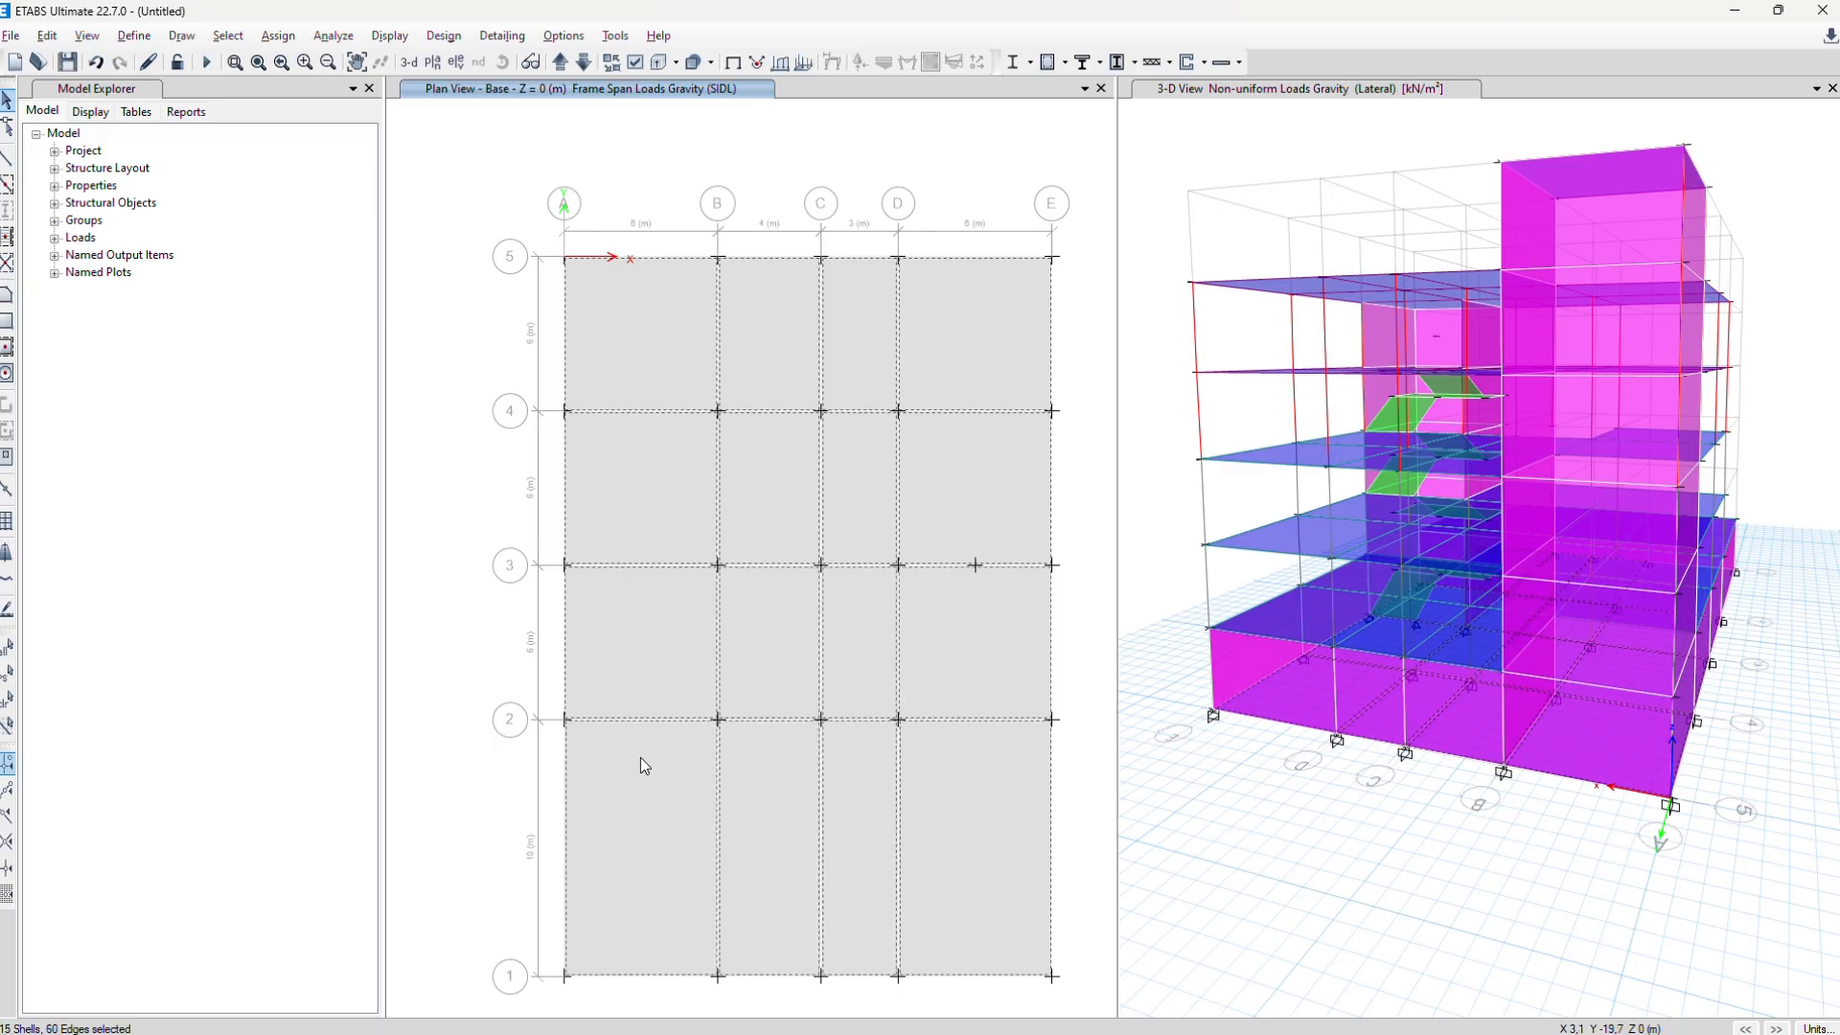
Assign diaphragm D7 to the selected Base slabs
left_click(278, 35)
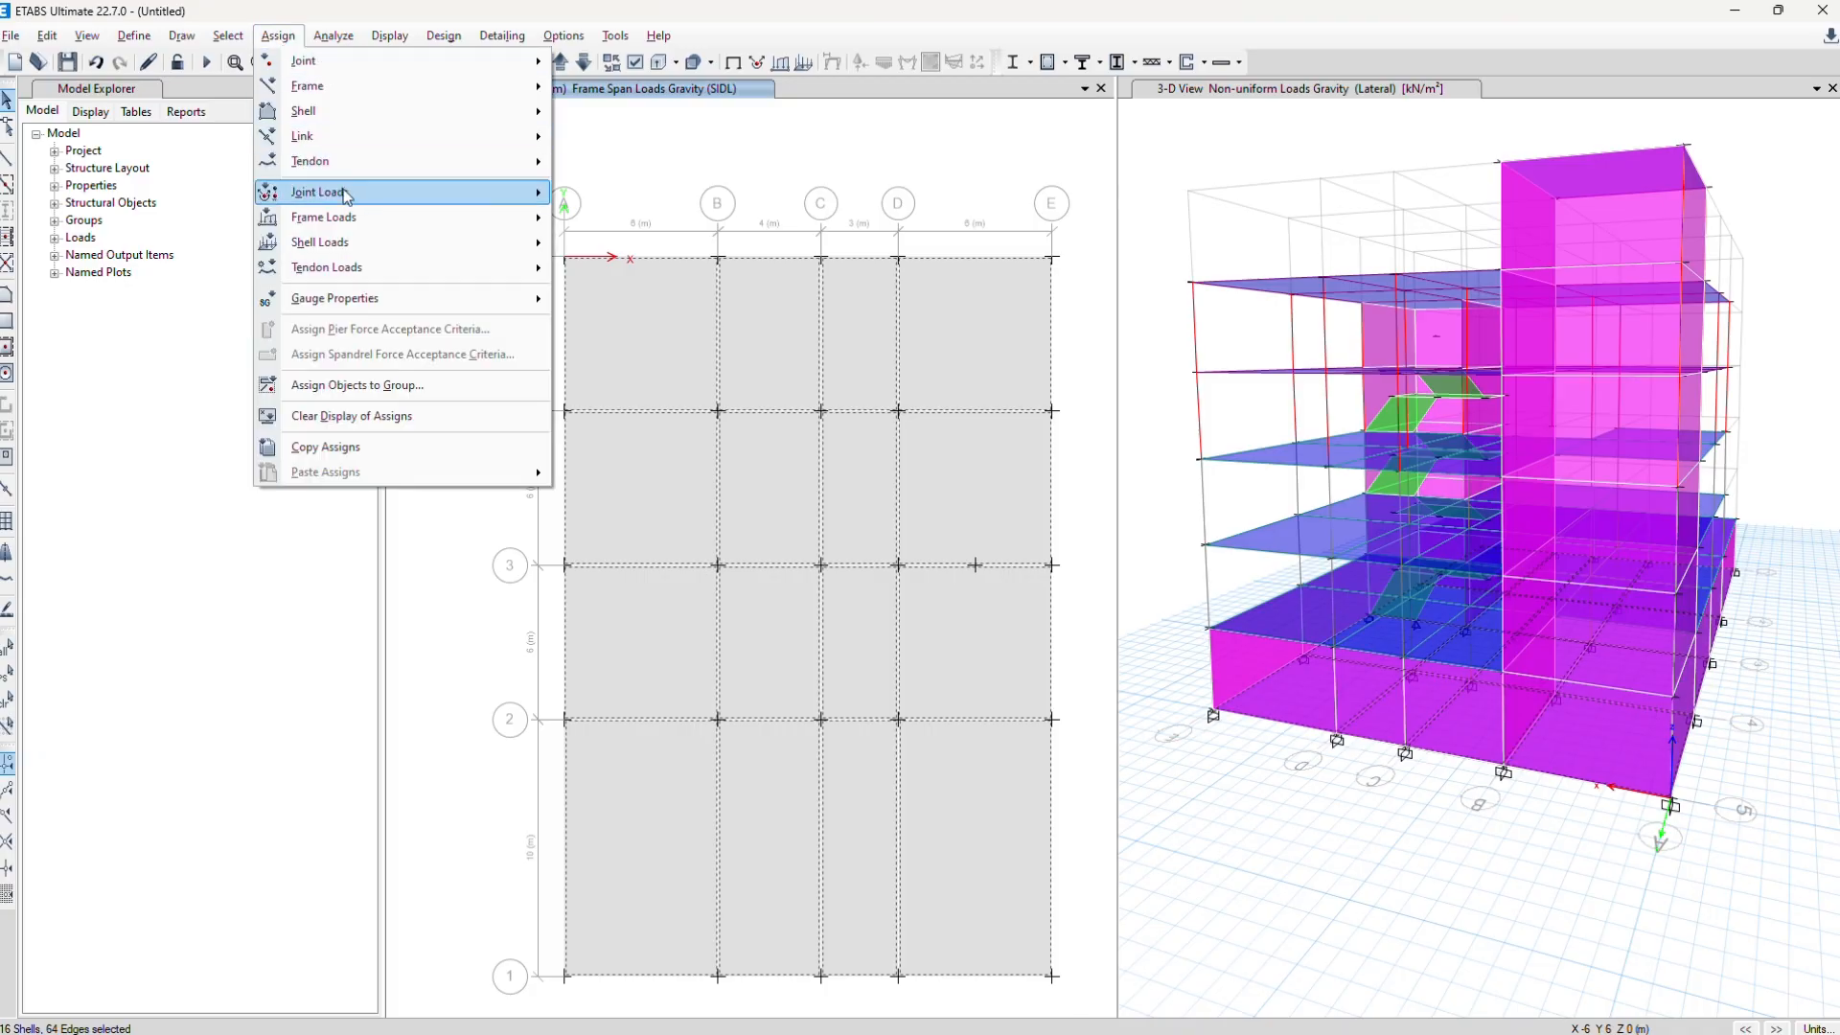
mouse_move(345, 271)
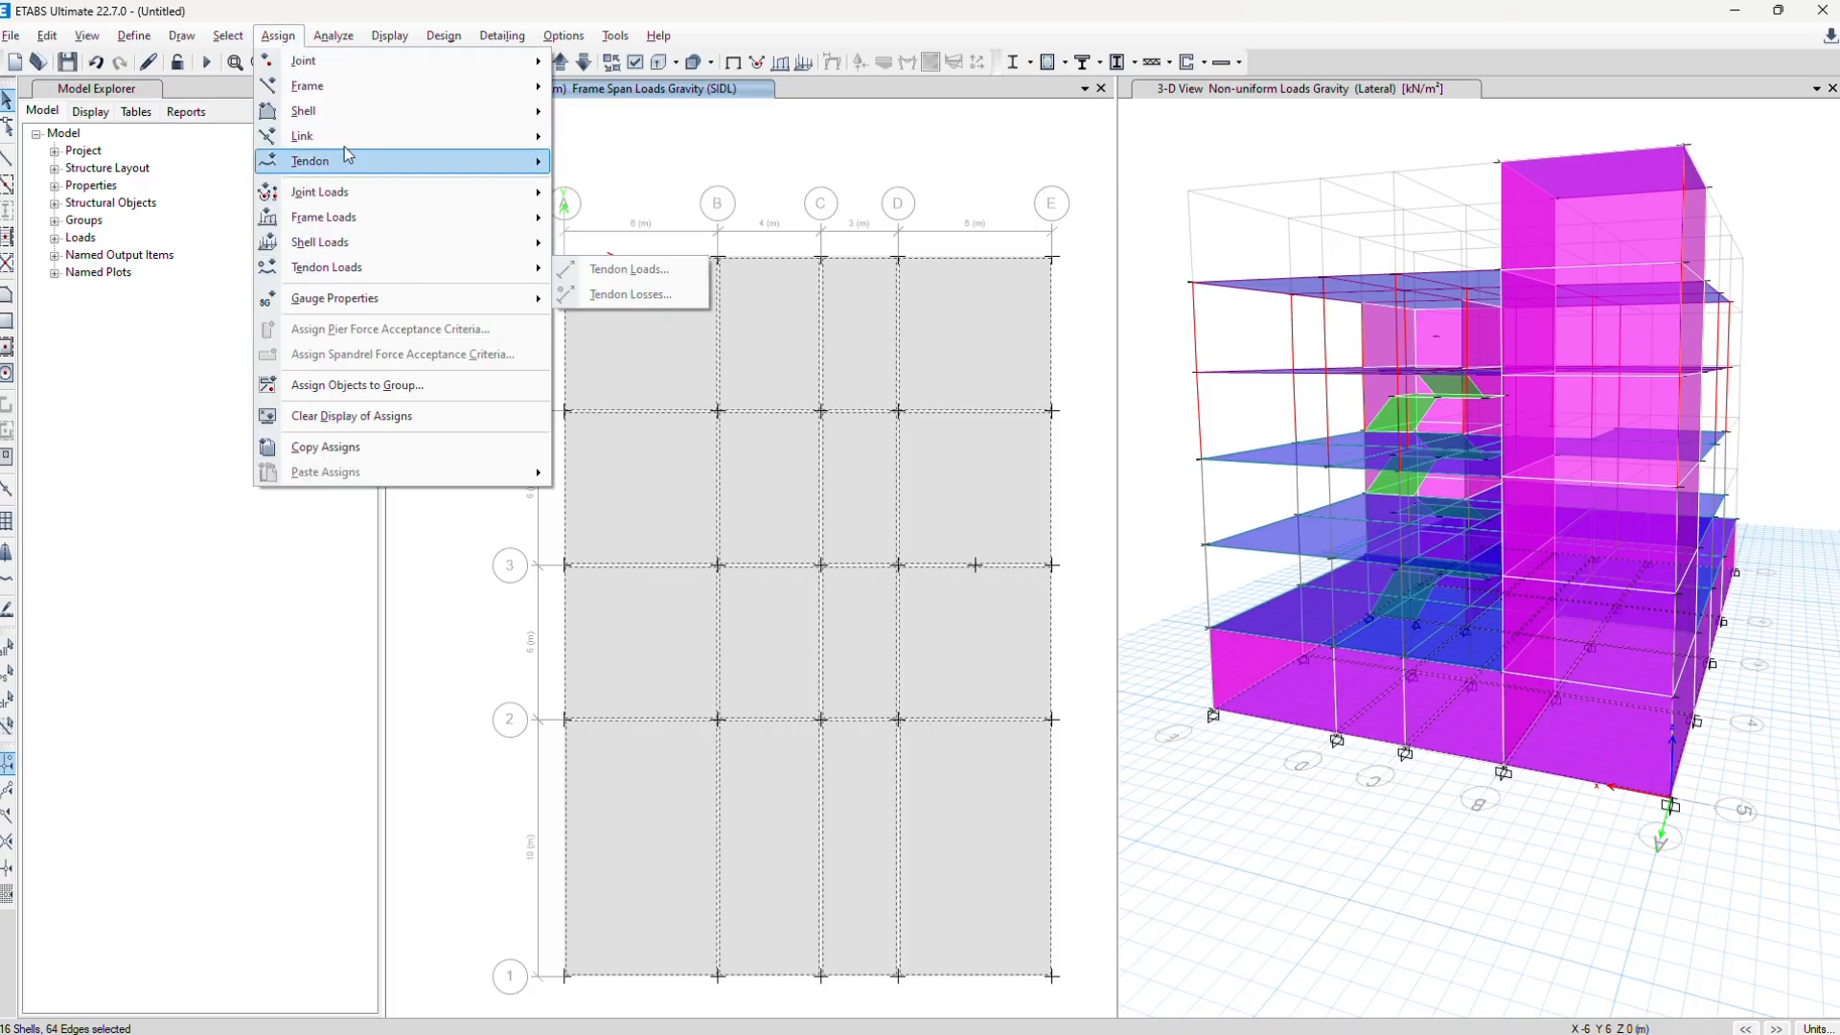
mouse_move(327, 117)
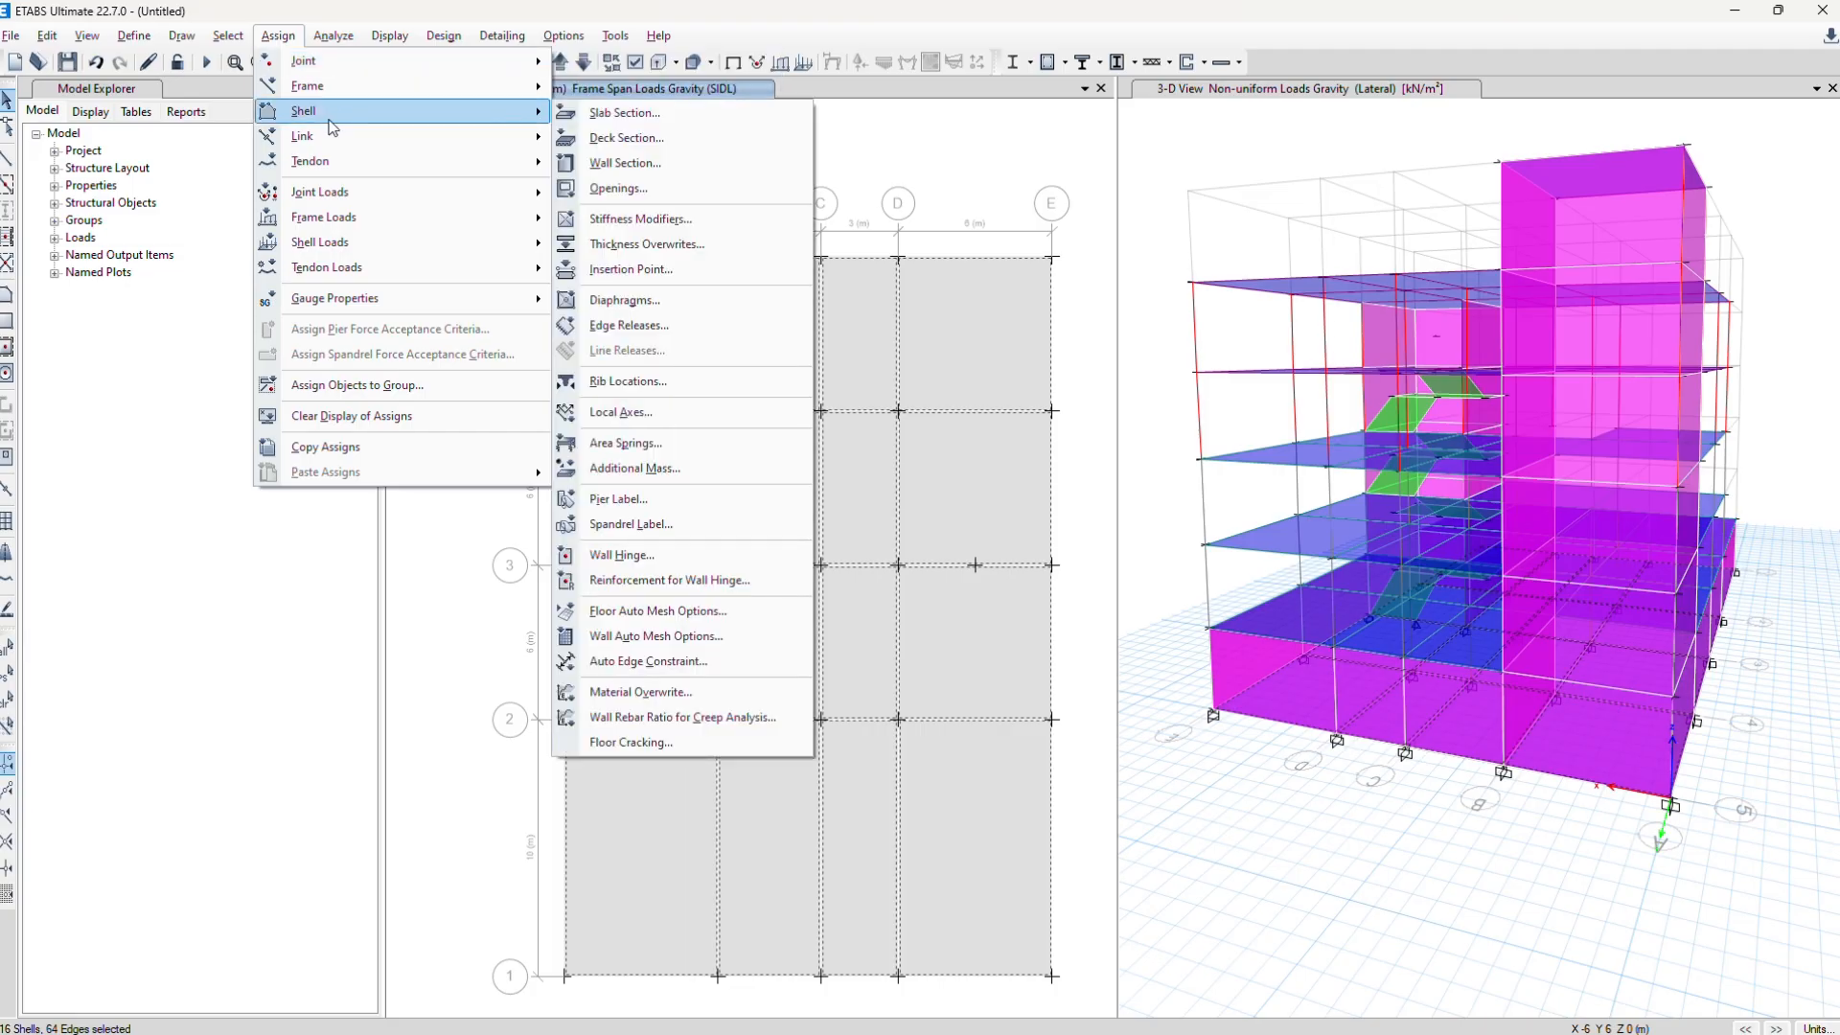
left_click(687, 296)
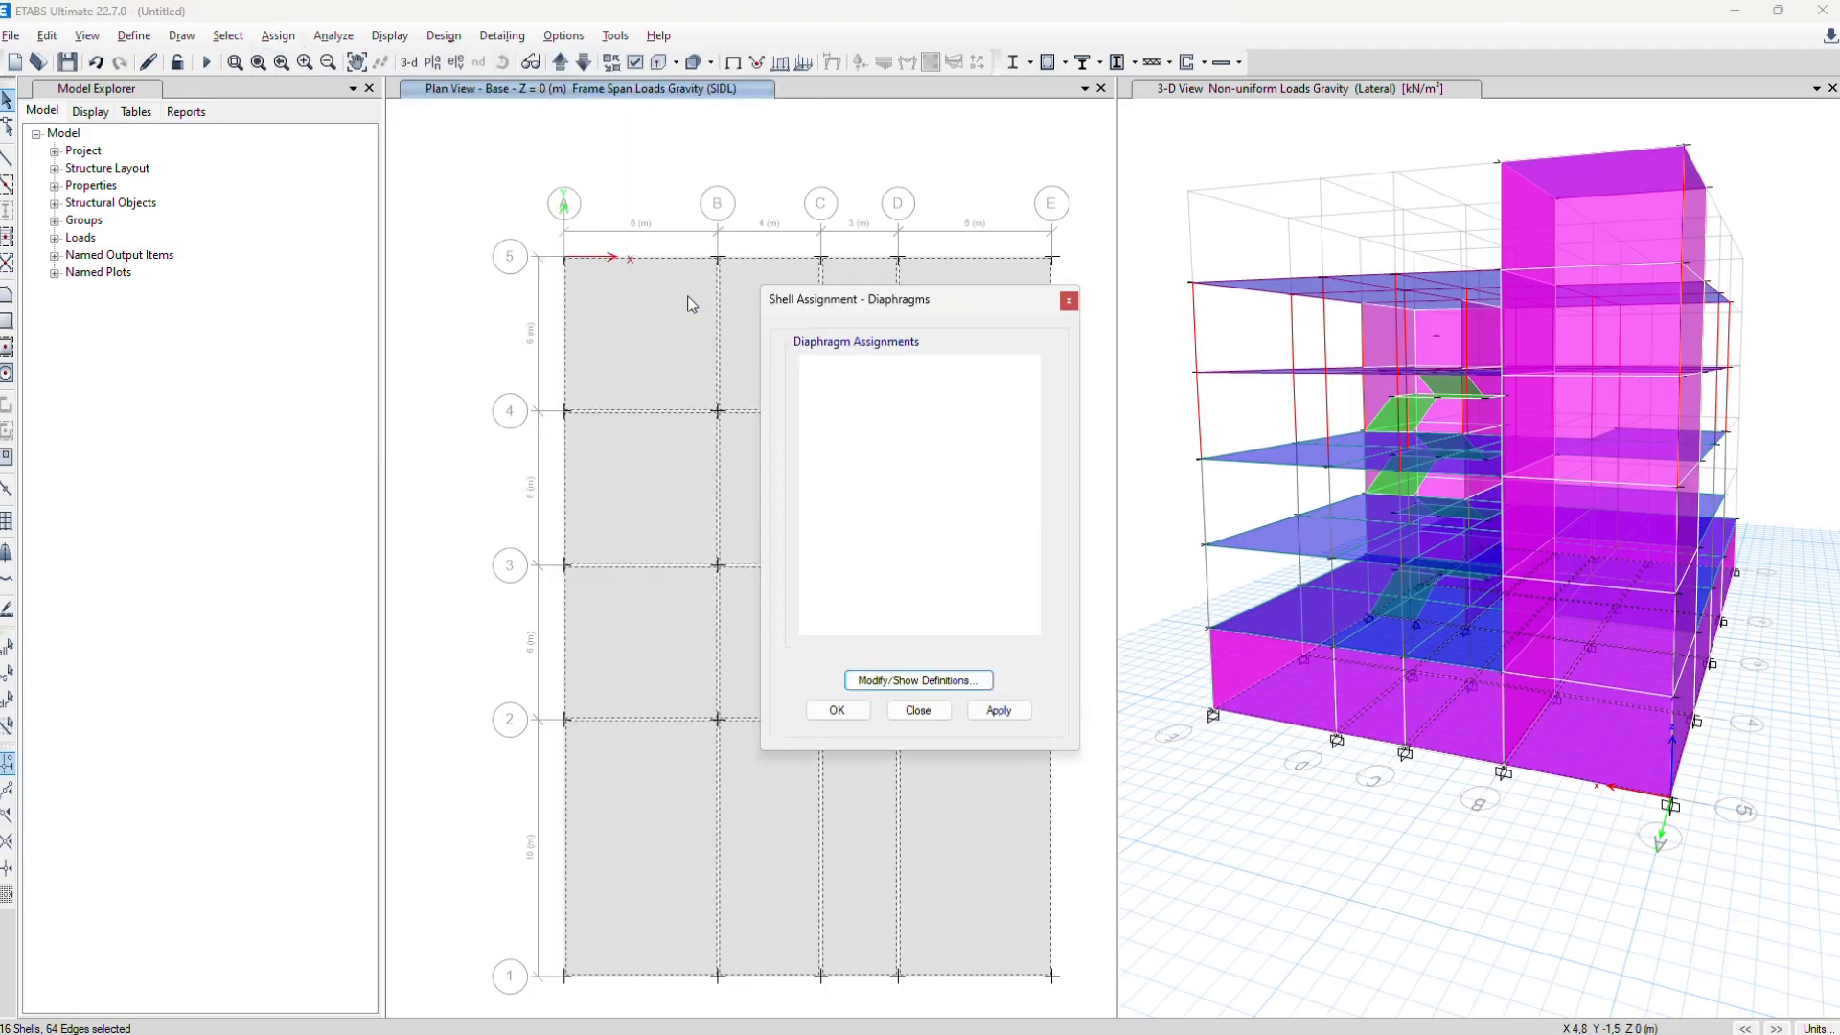
left_click(811, 468)
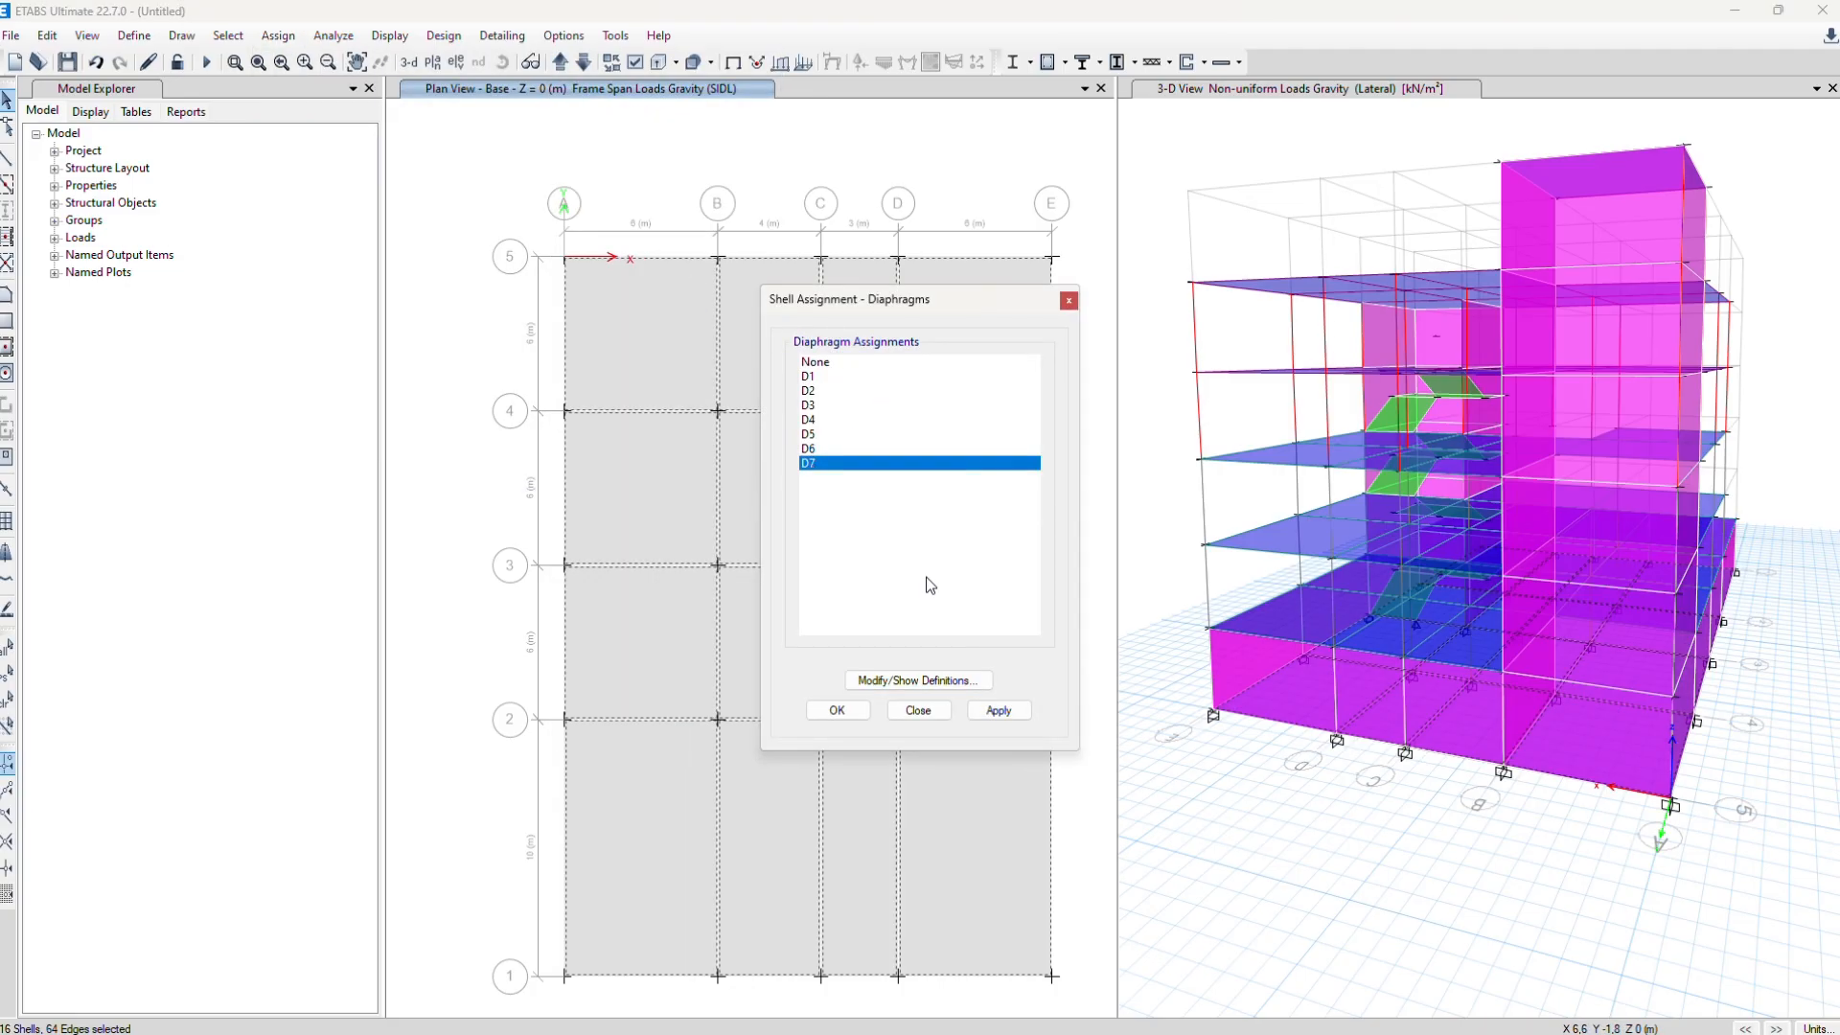
left_click(999, 711)
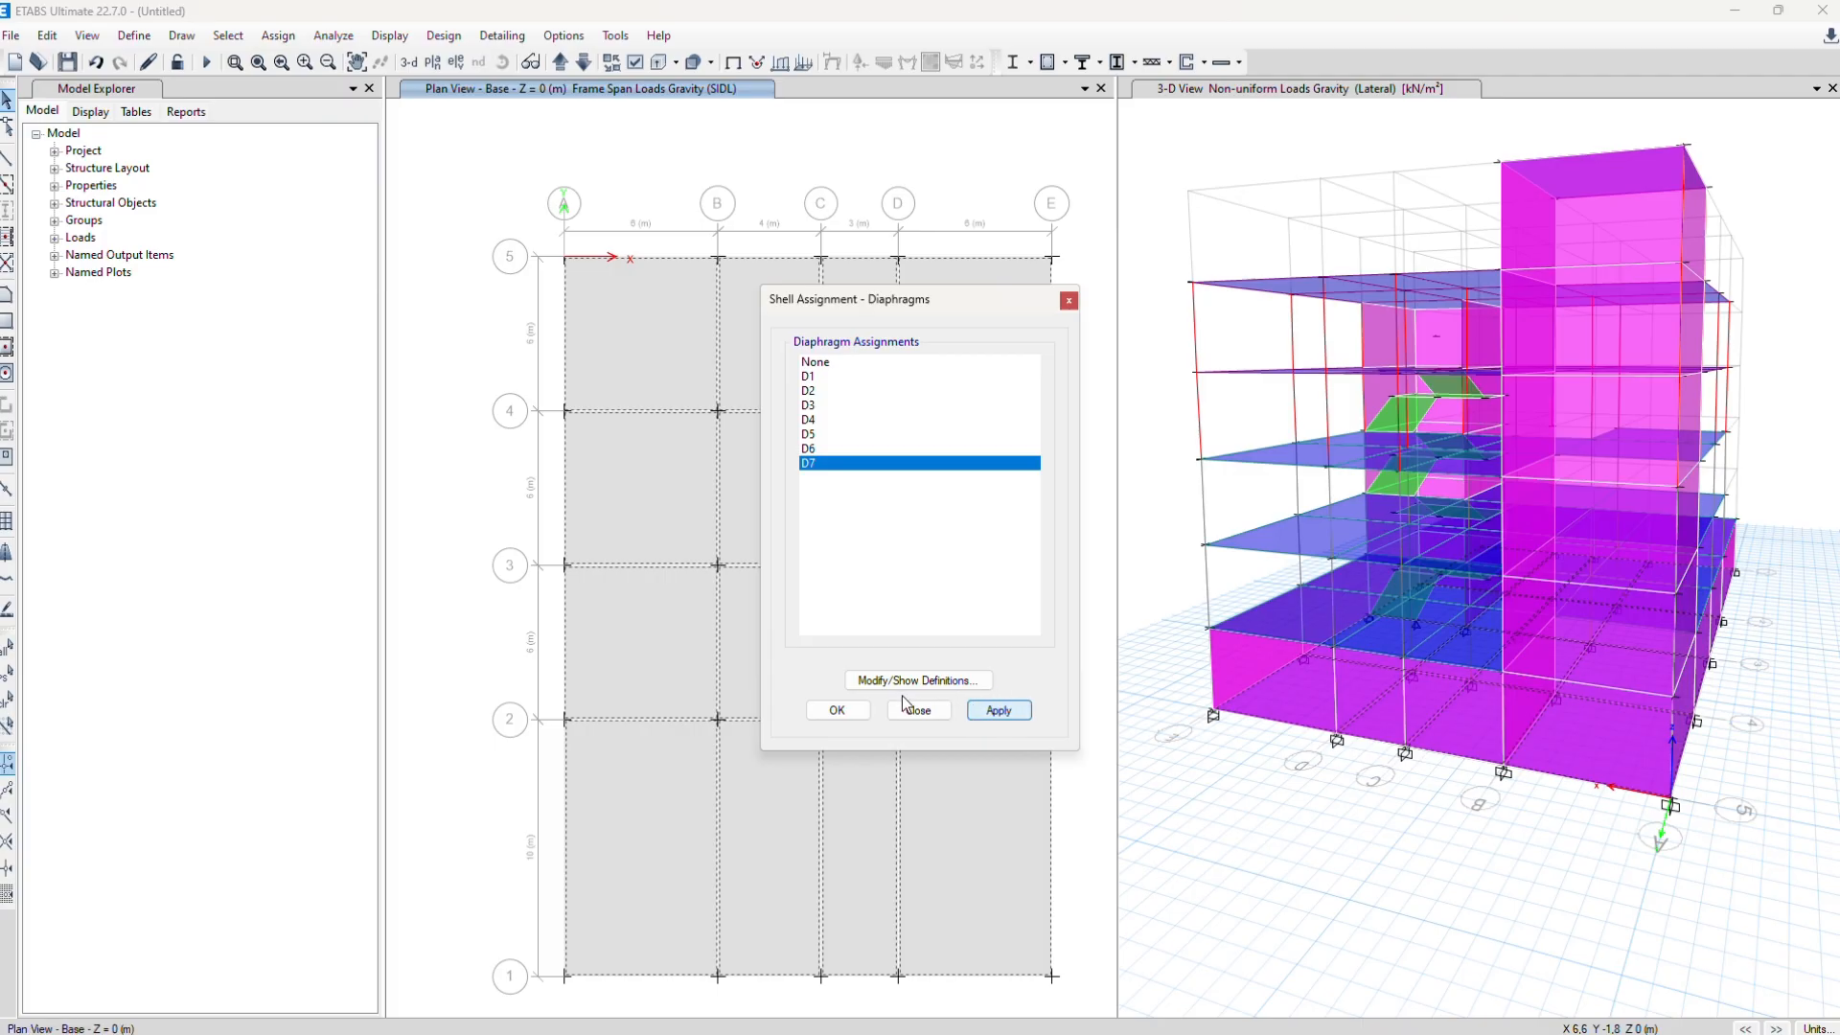
left_click(836, 711)
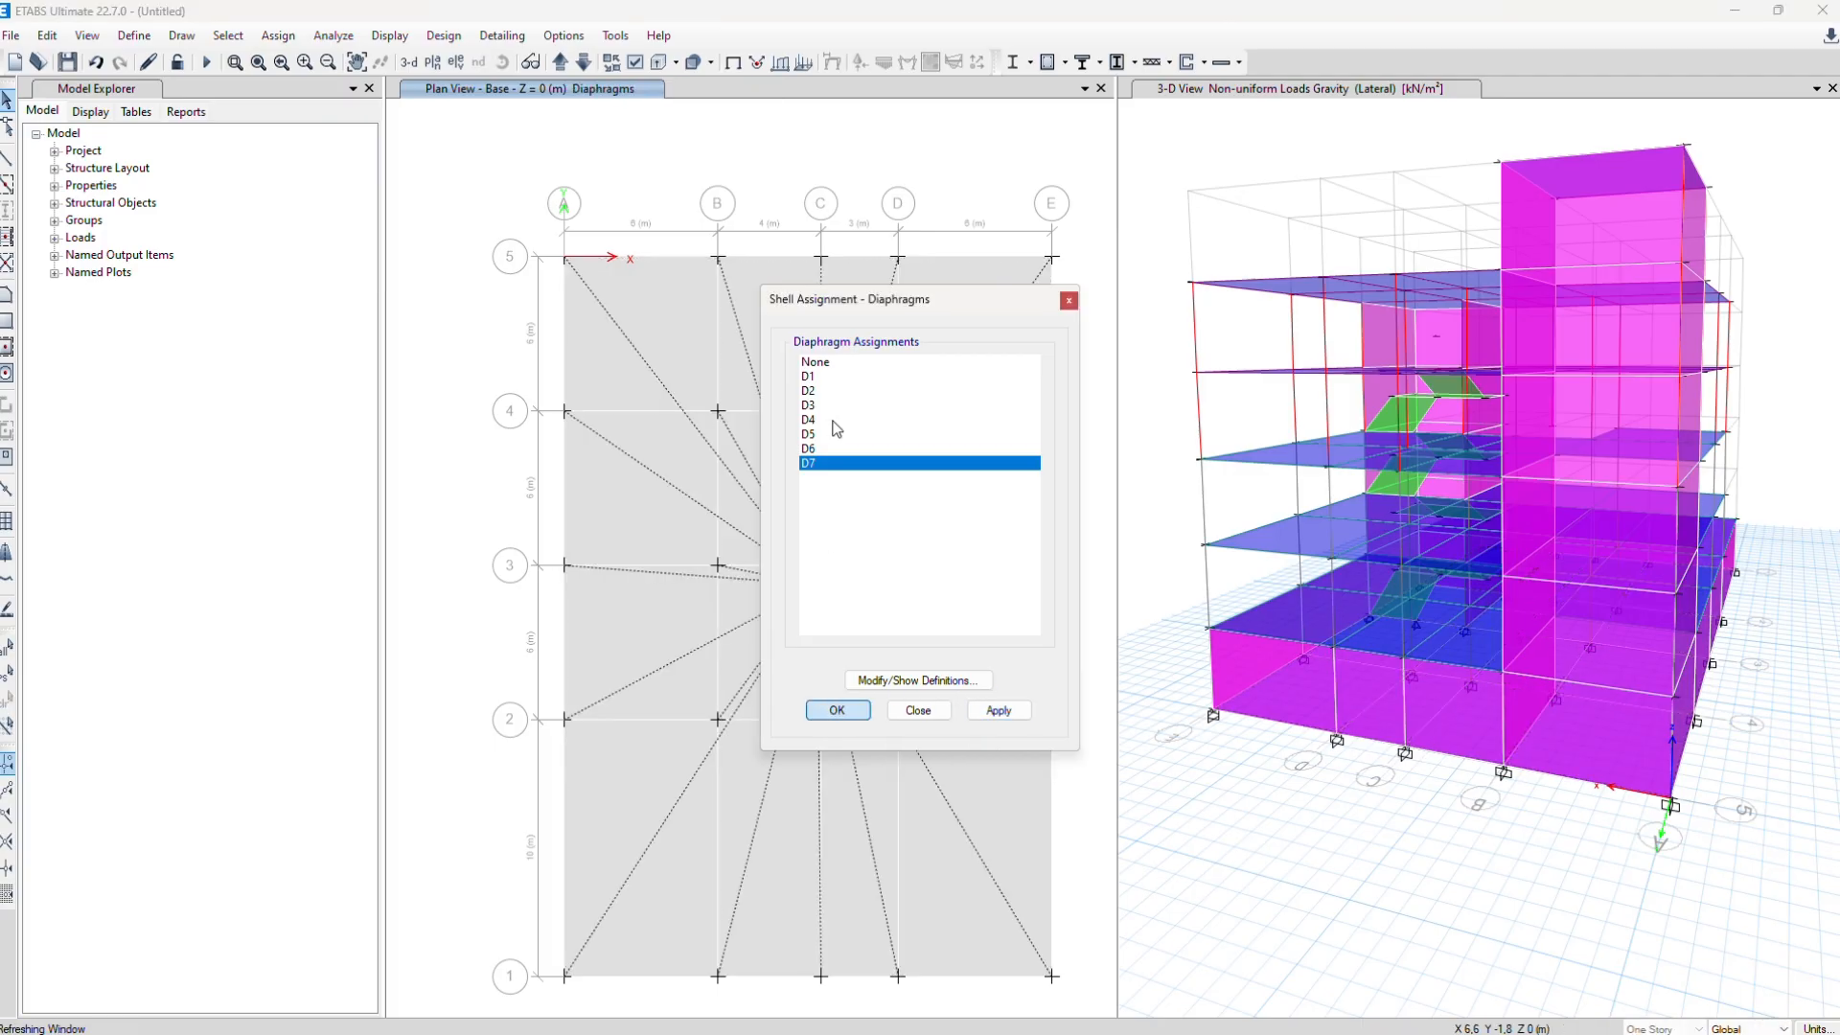
Switch the plan to the GF story and select its slab panels, leaving out the partial panel in bay D-E between grids 2 and 3
left_click(558, 63)
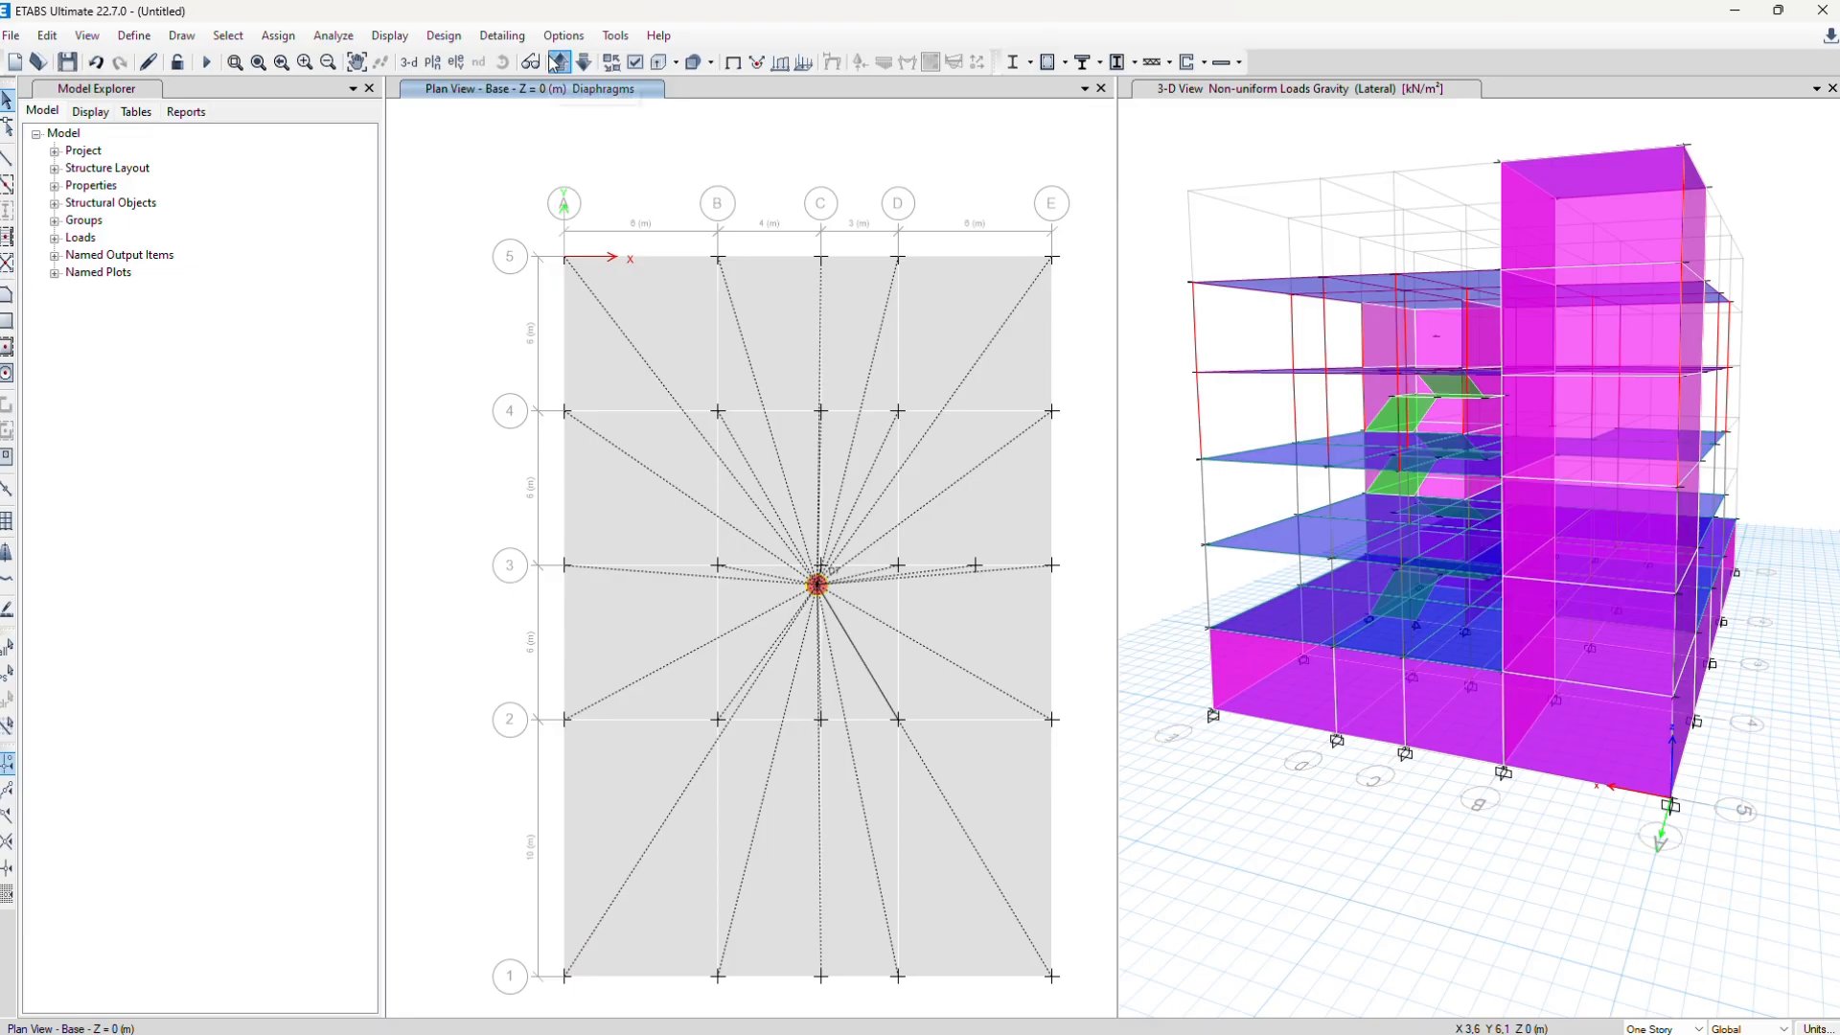
left_click(884, 331)
left_click(958, 350)
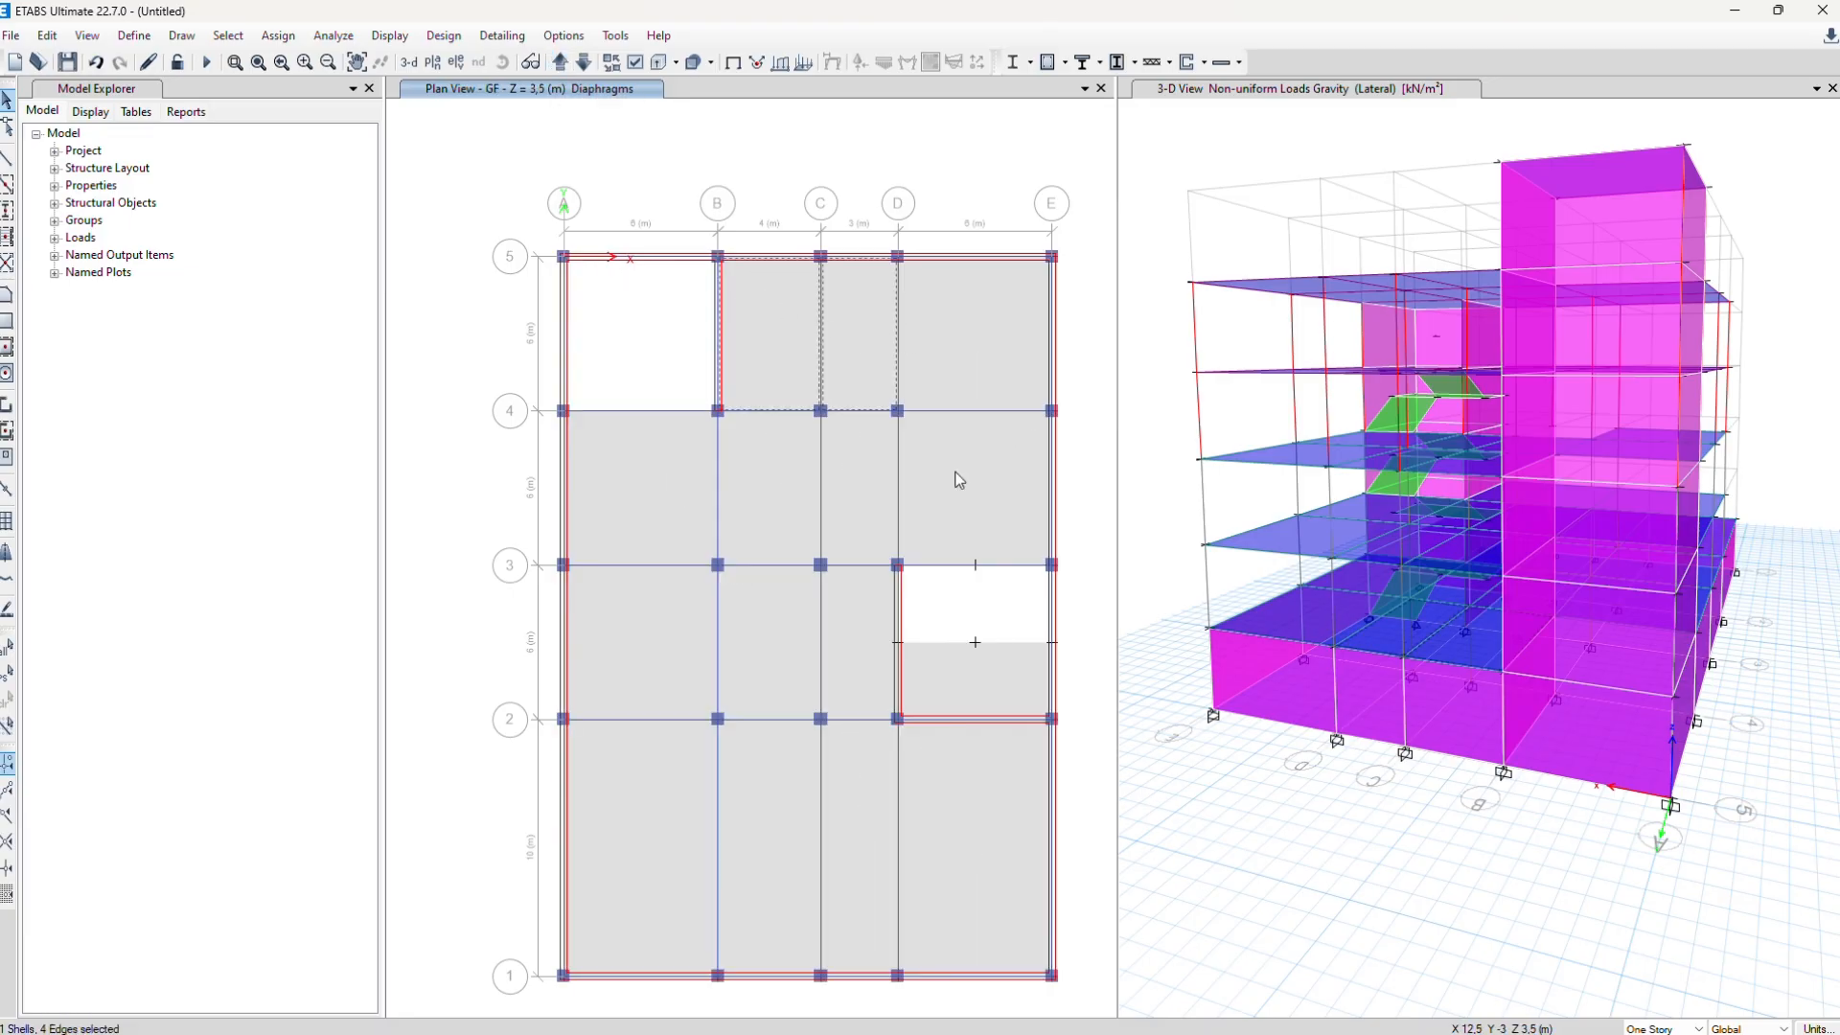
left_click(956, 473)
left_click(855, 481)
left_click(752, 483)
left_click(654, 498)
left_click(657, 618)
left_click(762, 623)
left_click(654, 765)
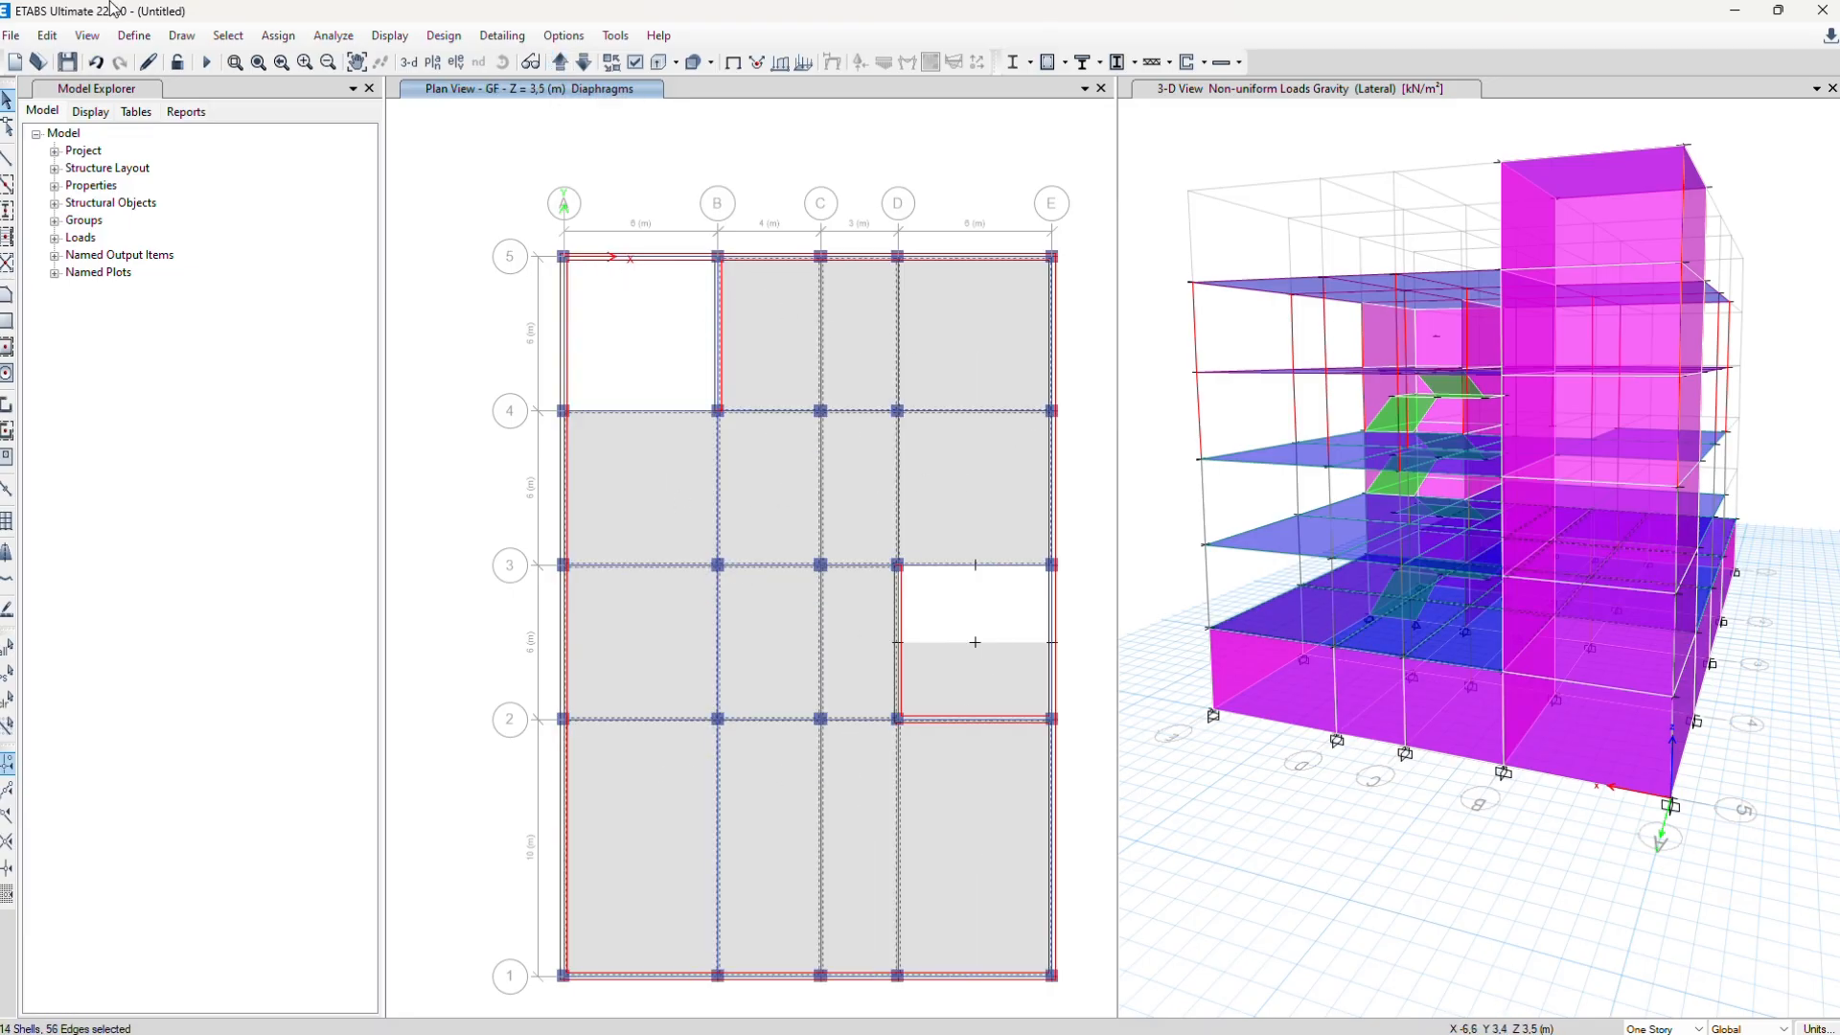
Assign diaphragm D6 to the selected GF slabs
left_click(278, 35)
mouse_move(297, 111)
left_click(623, 373)
left_click(920, 448)
left_click(999, 710)
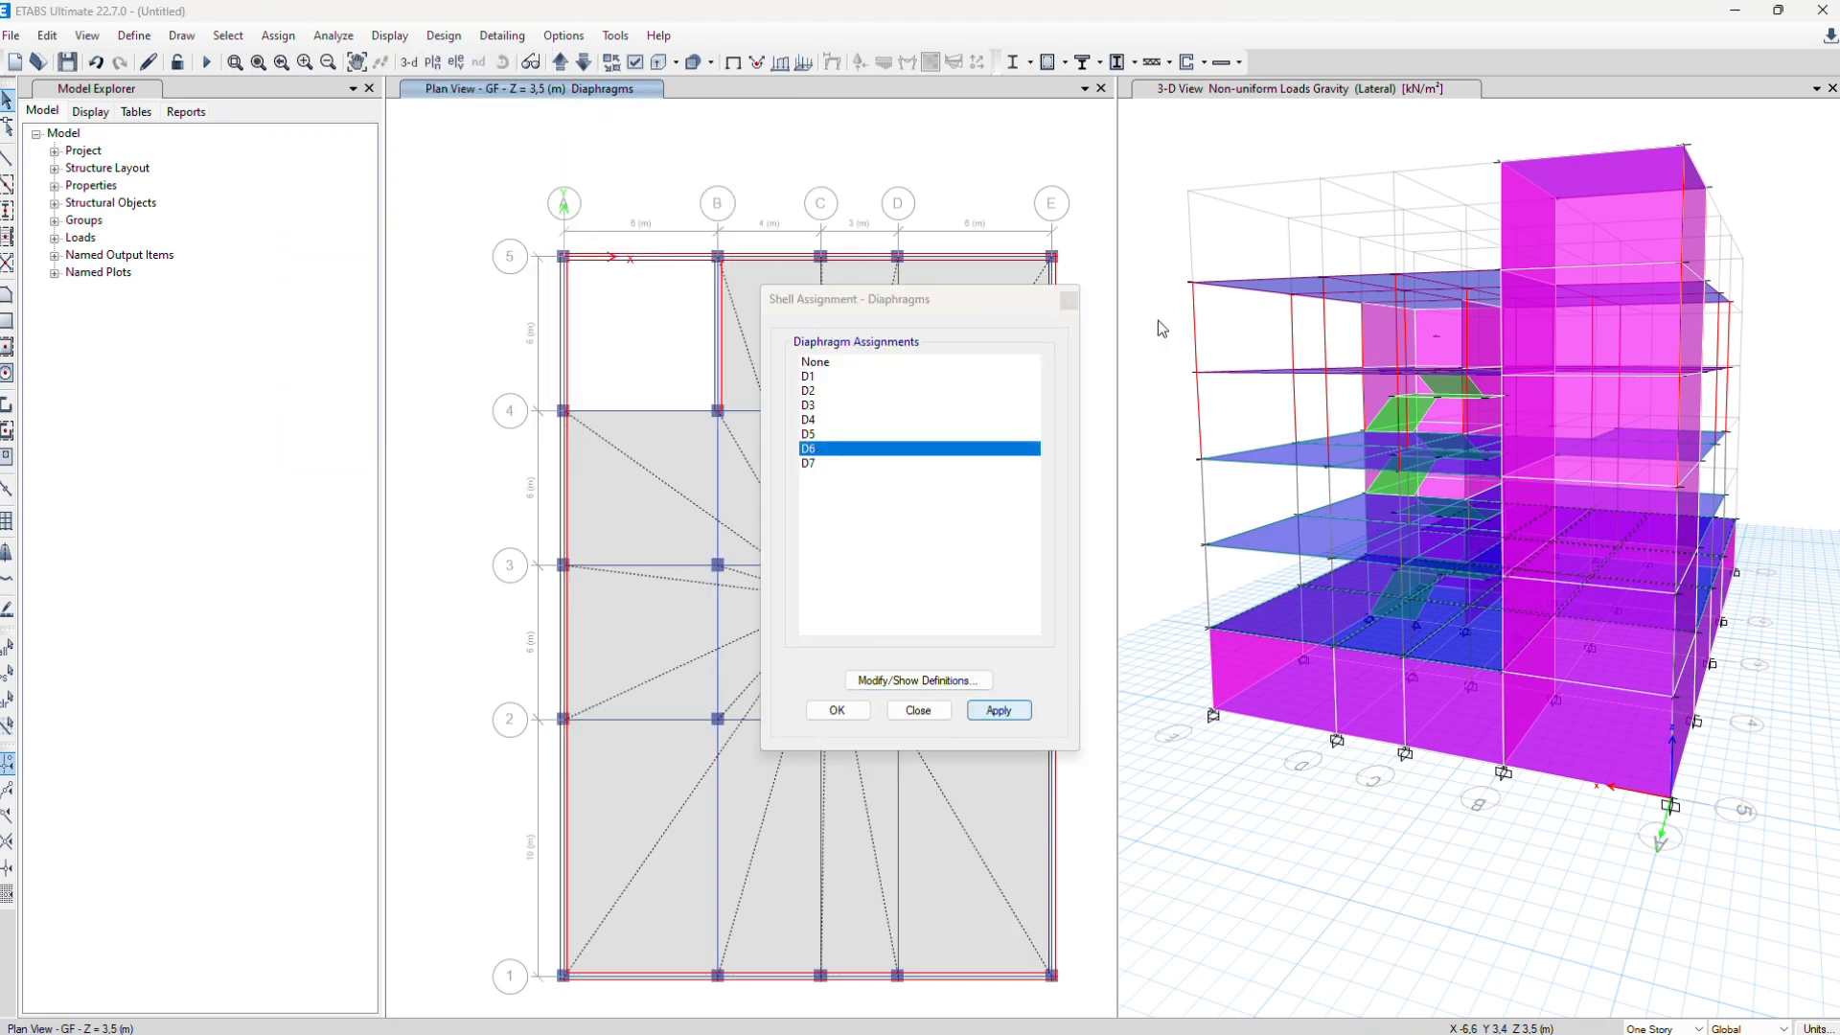
left_click(1069, 301)
Switch the plan to Lantai 1 and select its slab panels, excluding the partial panel in bay D-E between grids 2 and 3
left_click(561, 63)
left_click(853, 455)
left_click(949, 411)
left_click(944, 347)
left_click(855, 340)
key("ctrl+q")
left_click(845, 356)
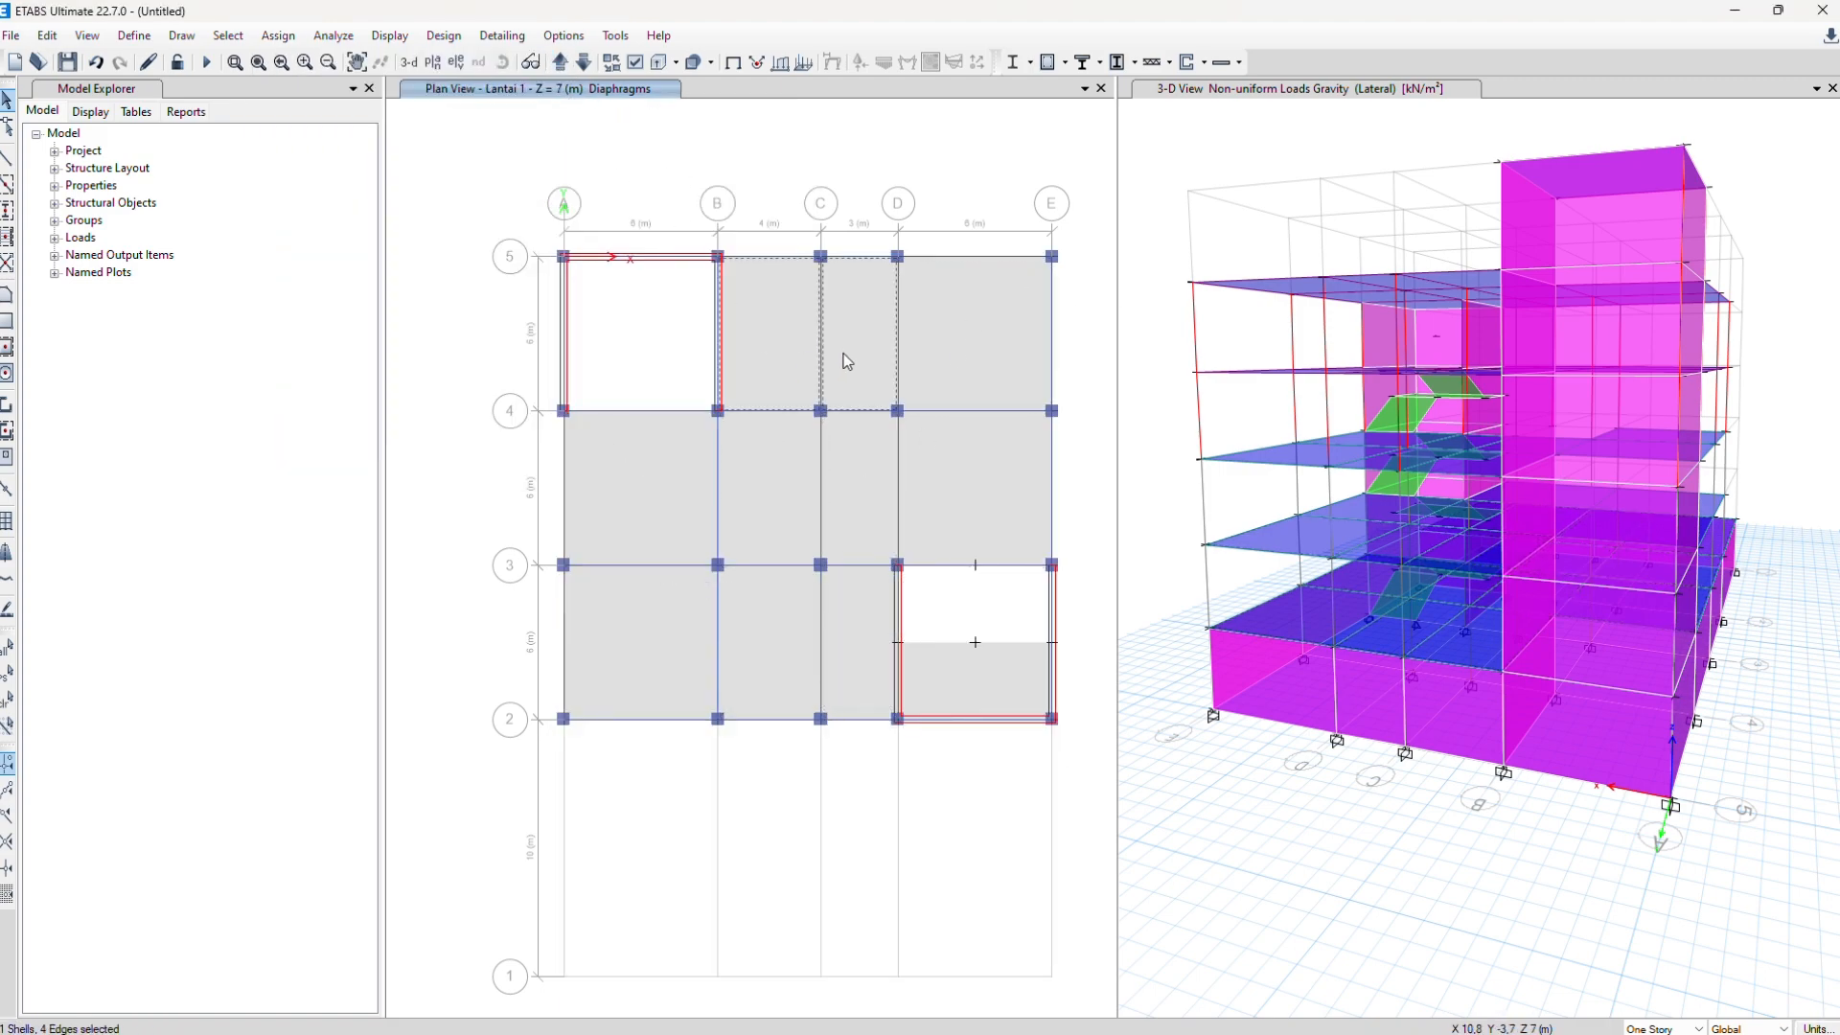
left_click(953, 350)
left_click(958, 474)
left_click(767, 489)
left_click(674, 596)
left_click(767, 623)
Assign diaphragm D5 to the selected Lantai 1 slabs
left_click(274, 34)
mouse_move(305, 111)
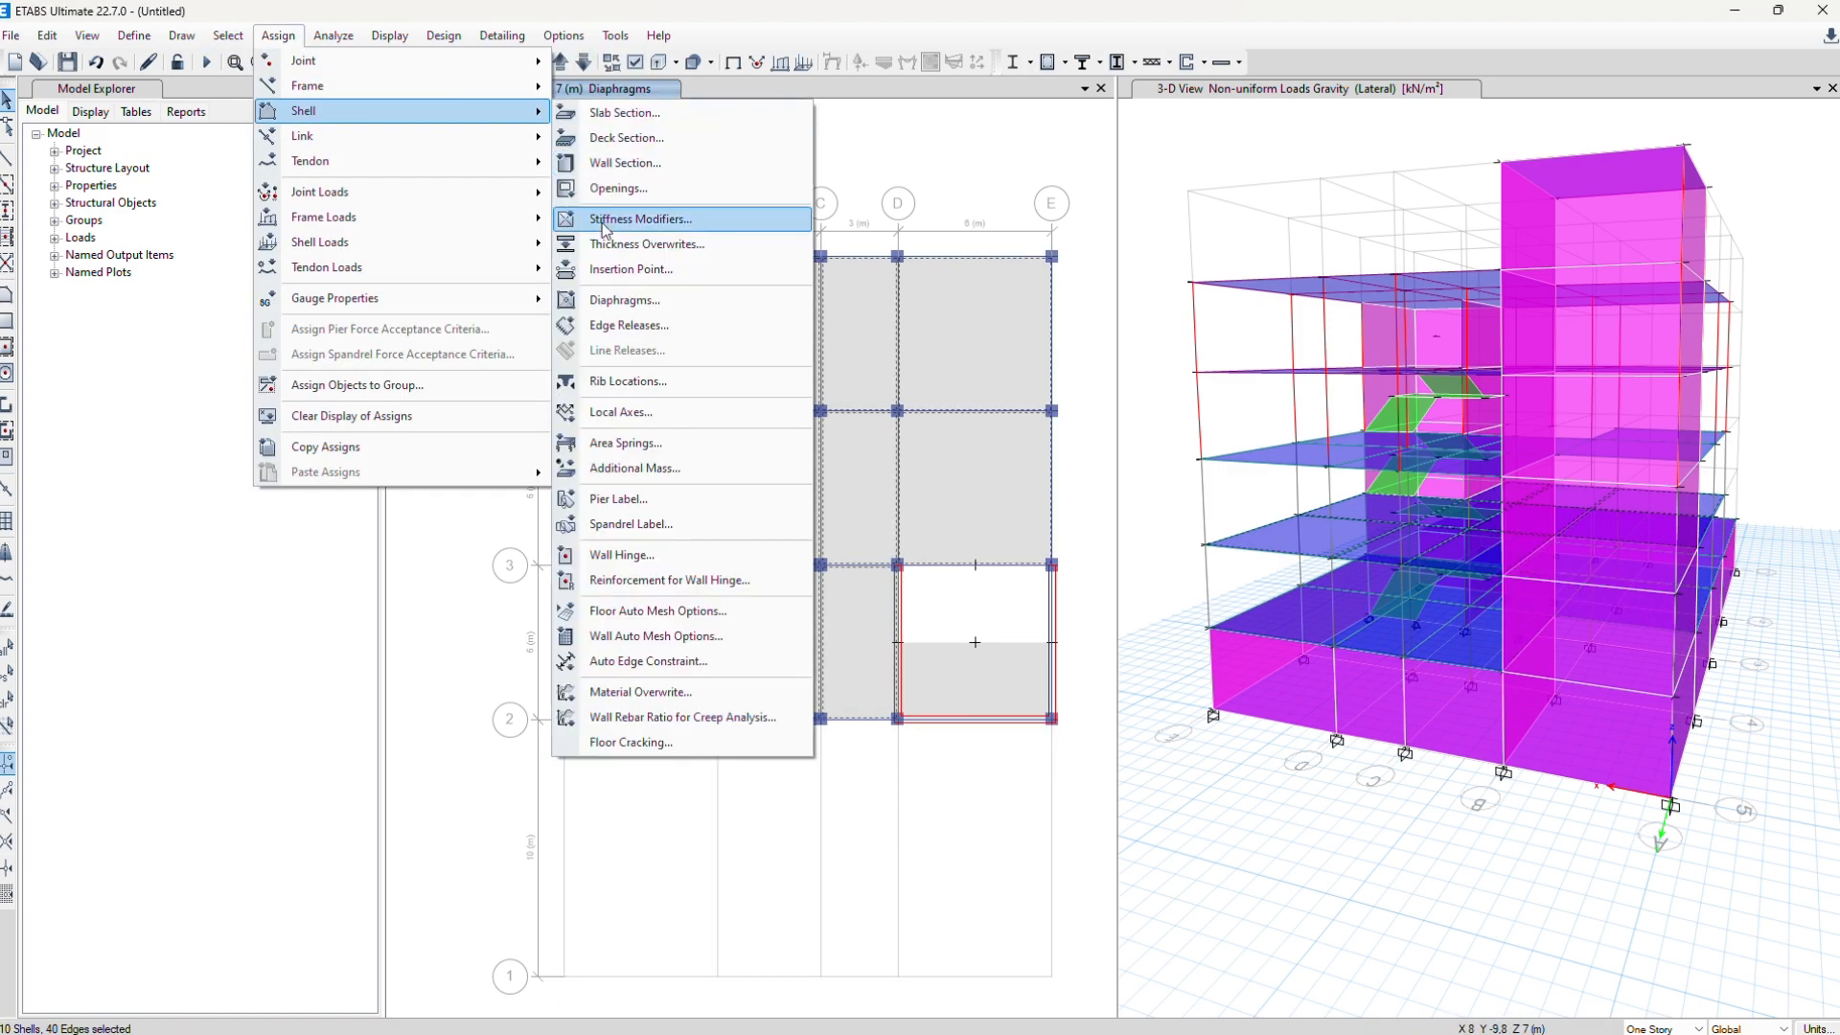
left_click(623, 300)
left_click(861, 435)
left_click(998, 710)
left_click(840, 709)
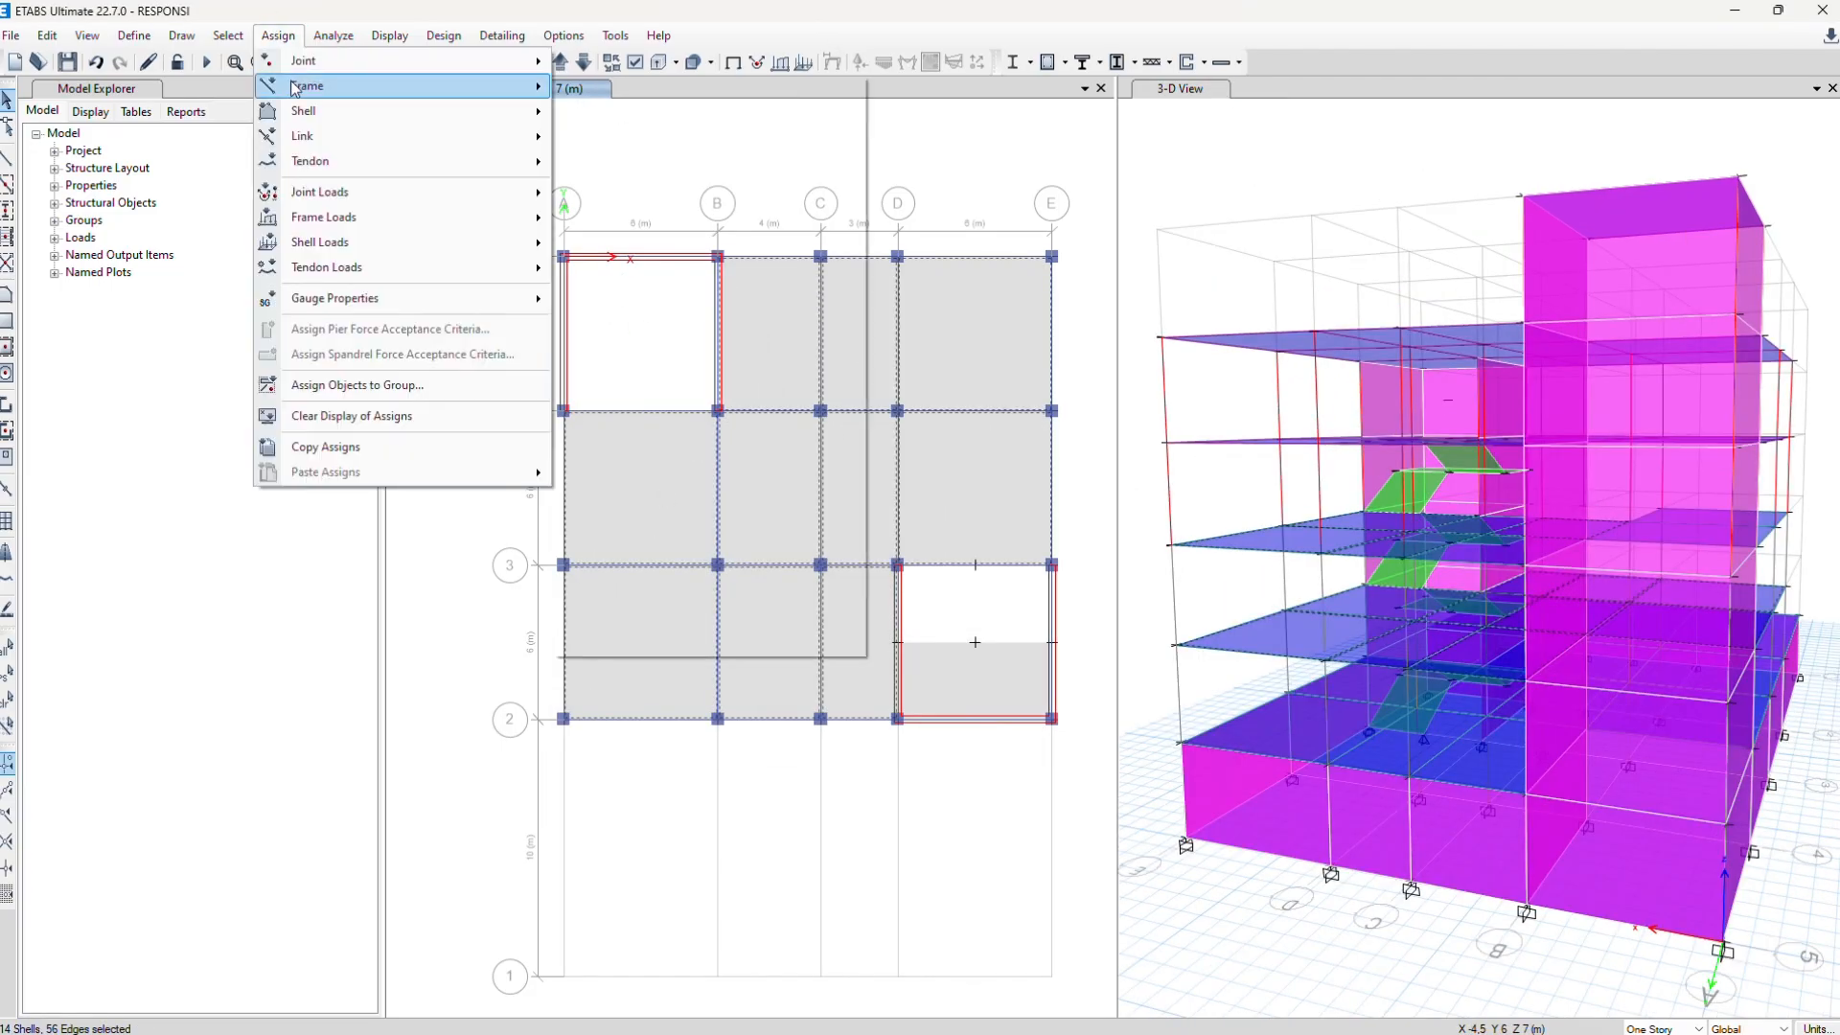
left_click(623, 303)
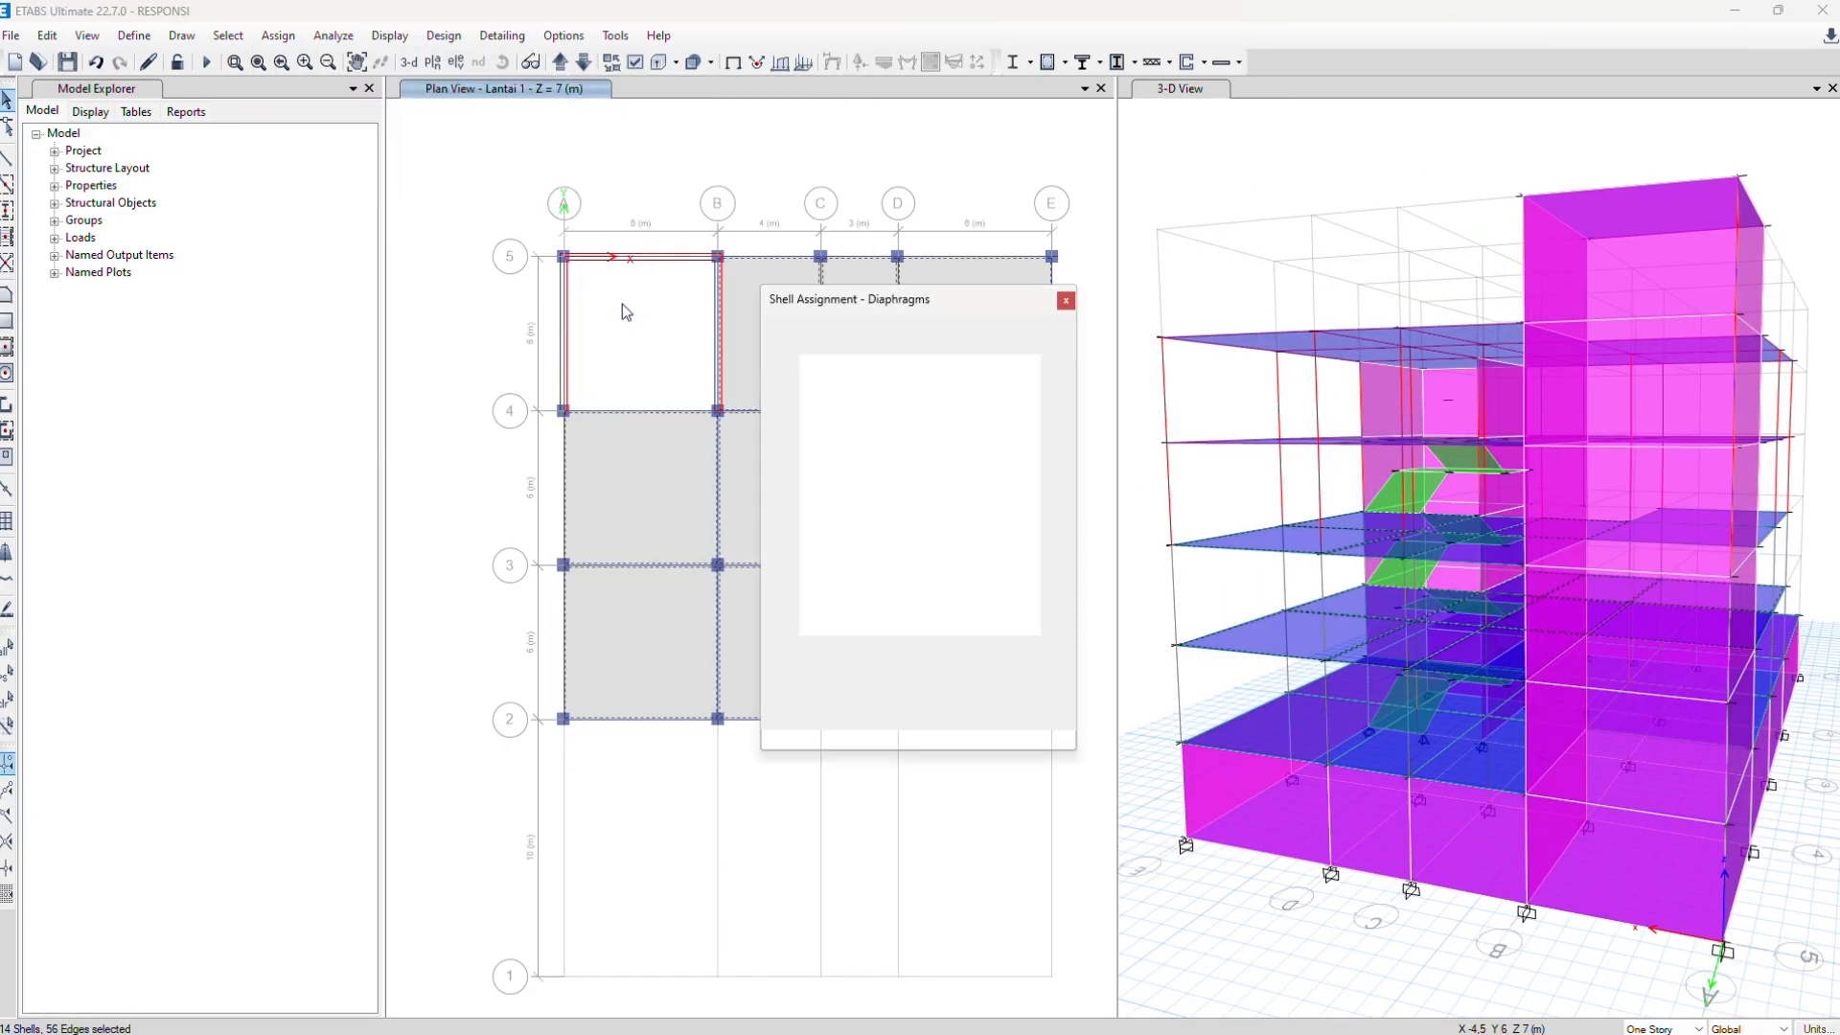
left_click(861, 434)
left_click(999, 710)
left_click(842, 710)
Switch the plan to Lantai 2 and select its slab panels, excluding the partial panel in bay D-E between grids 2 and 3
left_click(583, 62)
left_click(562, 63)
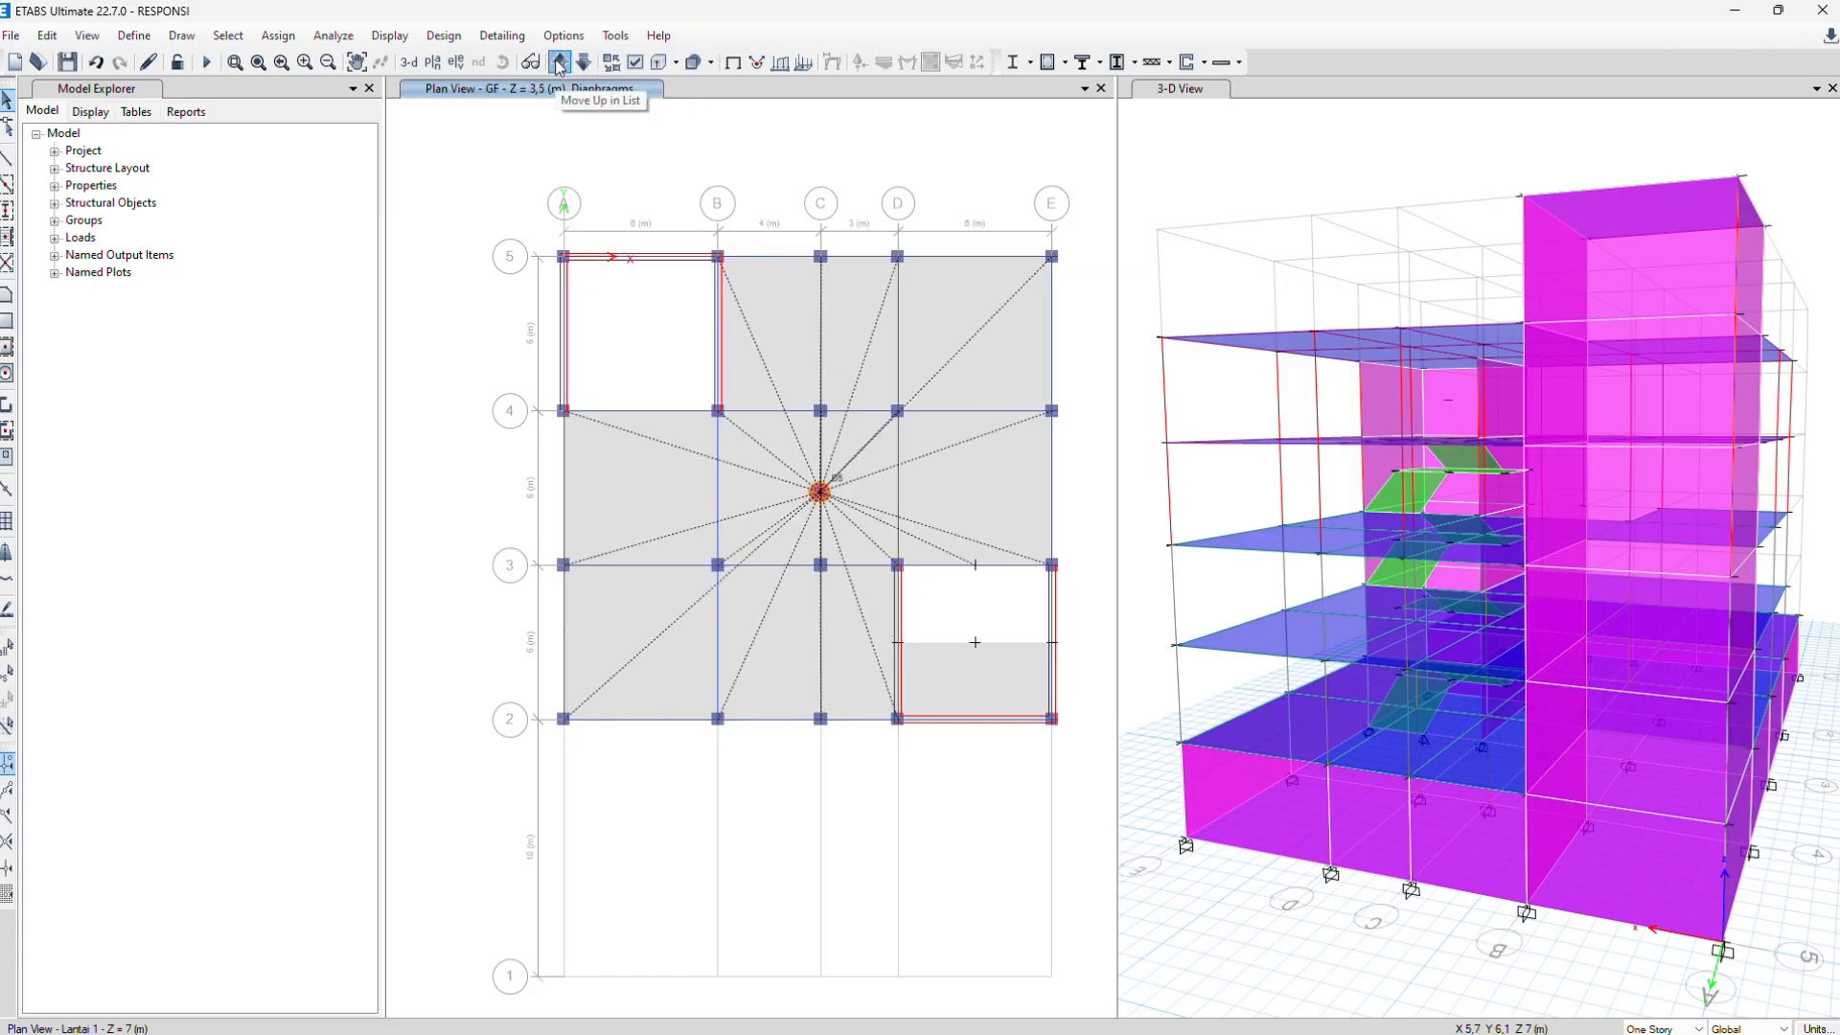
left_click(561, 62)
left_click(781, 321)
left_click(582, 62)
left_click(583, 62)
left_click(562, 62)
left_click(562, 63)
left_click(866, 314)
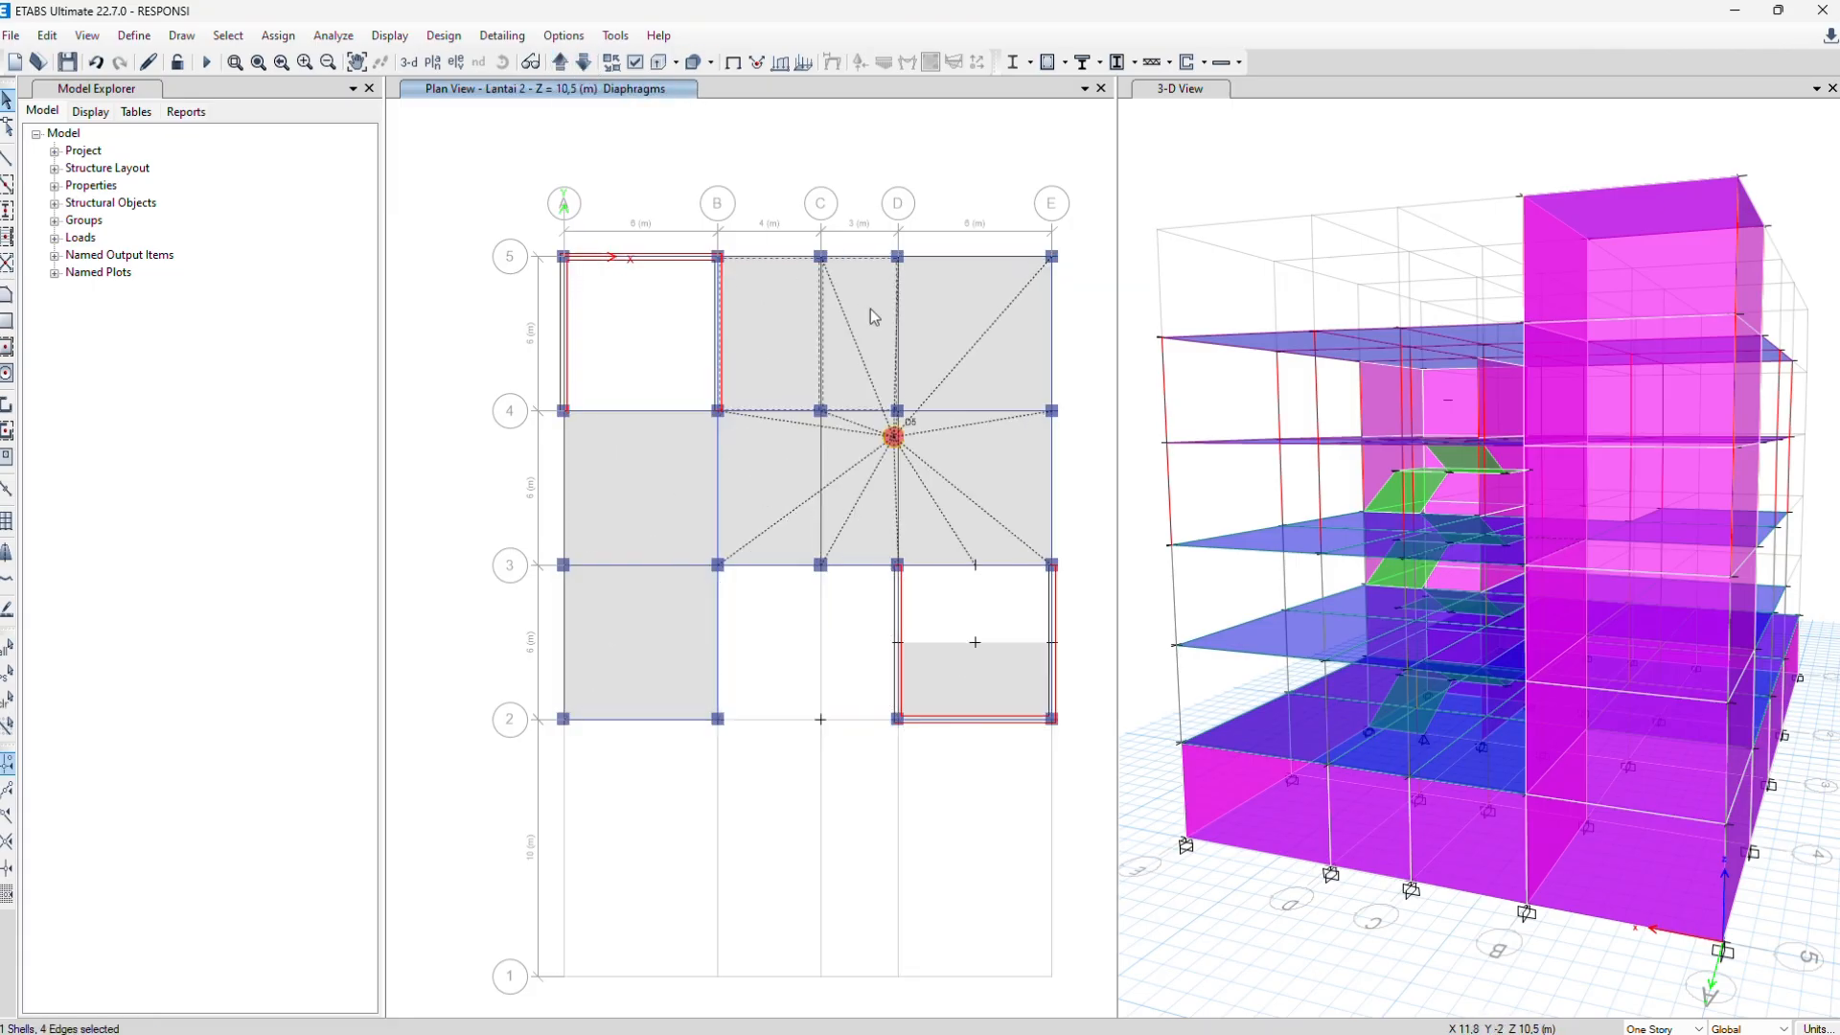
left_click(963, 336)
left_click(973, 479)
left_click(858, 494)
Assign diaphragm D4 to the selected Lantai 2 slabs
left_click(278, 36)
mouse_move(307, 116)
left_click(623, 302)
left_click(861, 420)
left_click(998, 710)
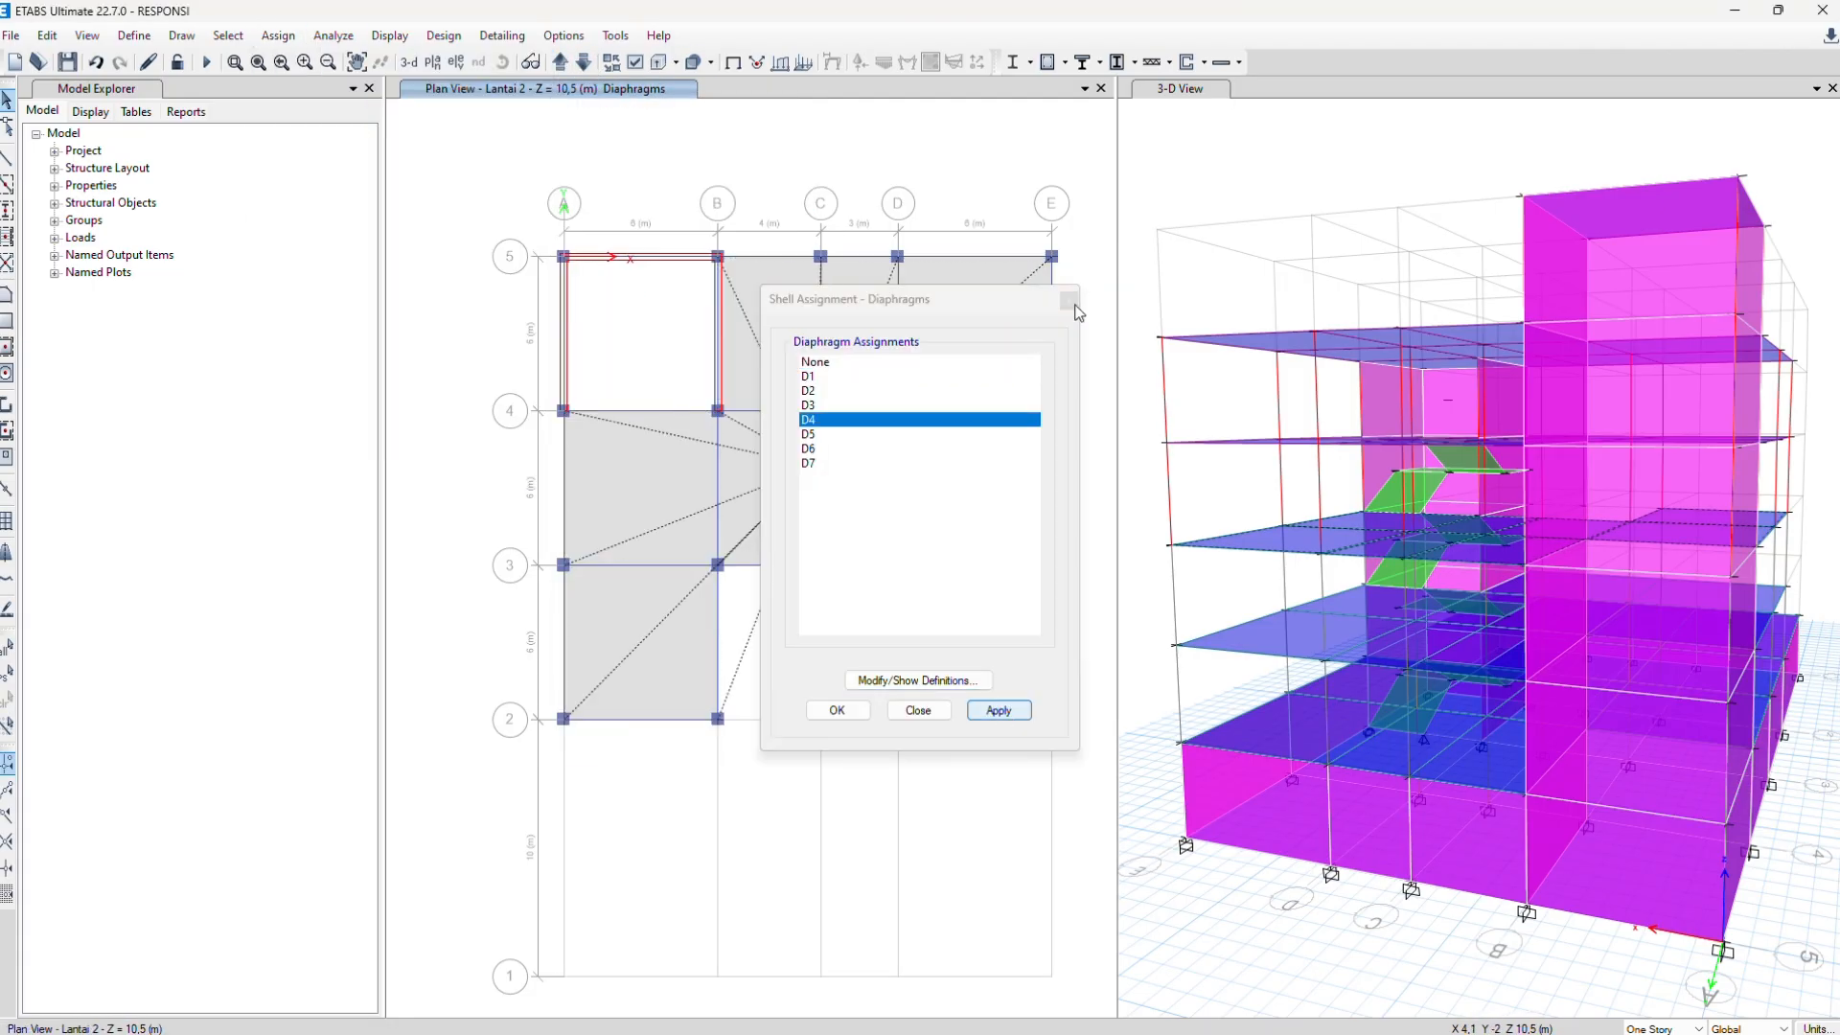
left_click(841, 710)
Switch the plan to Lantai 3 and select its slab panels, excluding the partial panel in bay D-E between grids 2 and 3
left_click(562, 63)
left_click(781, 326)
left_click(858, 331)
left_click(968, 335)
left_click(968, 484)
left_click(781, 480)
left_click(652, 637)
Assign diaphragm D3 to the selected Lantai 3 slabs
left_click(278, 36)
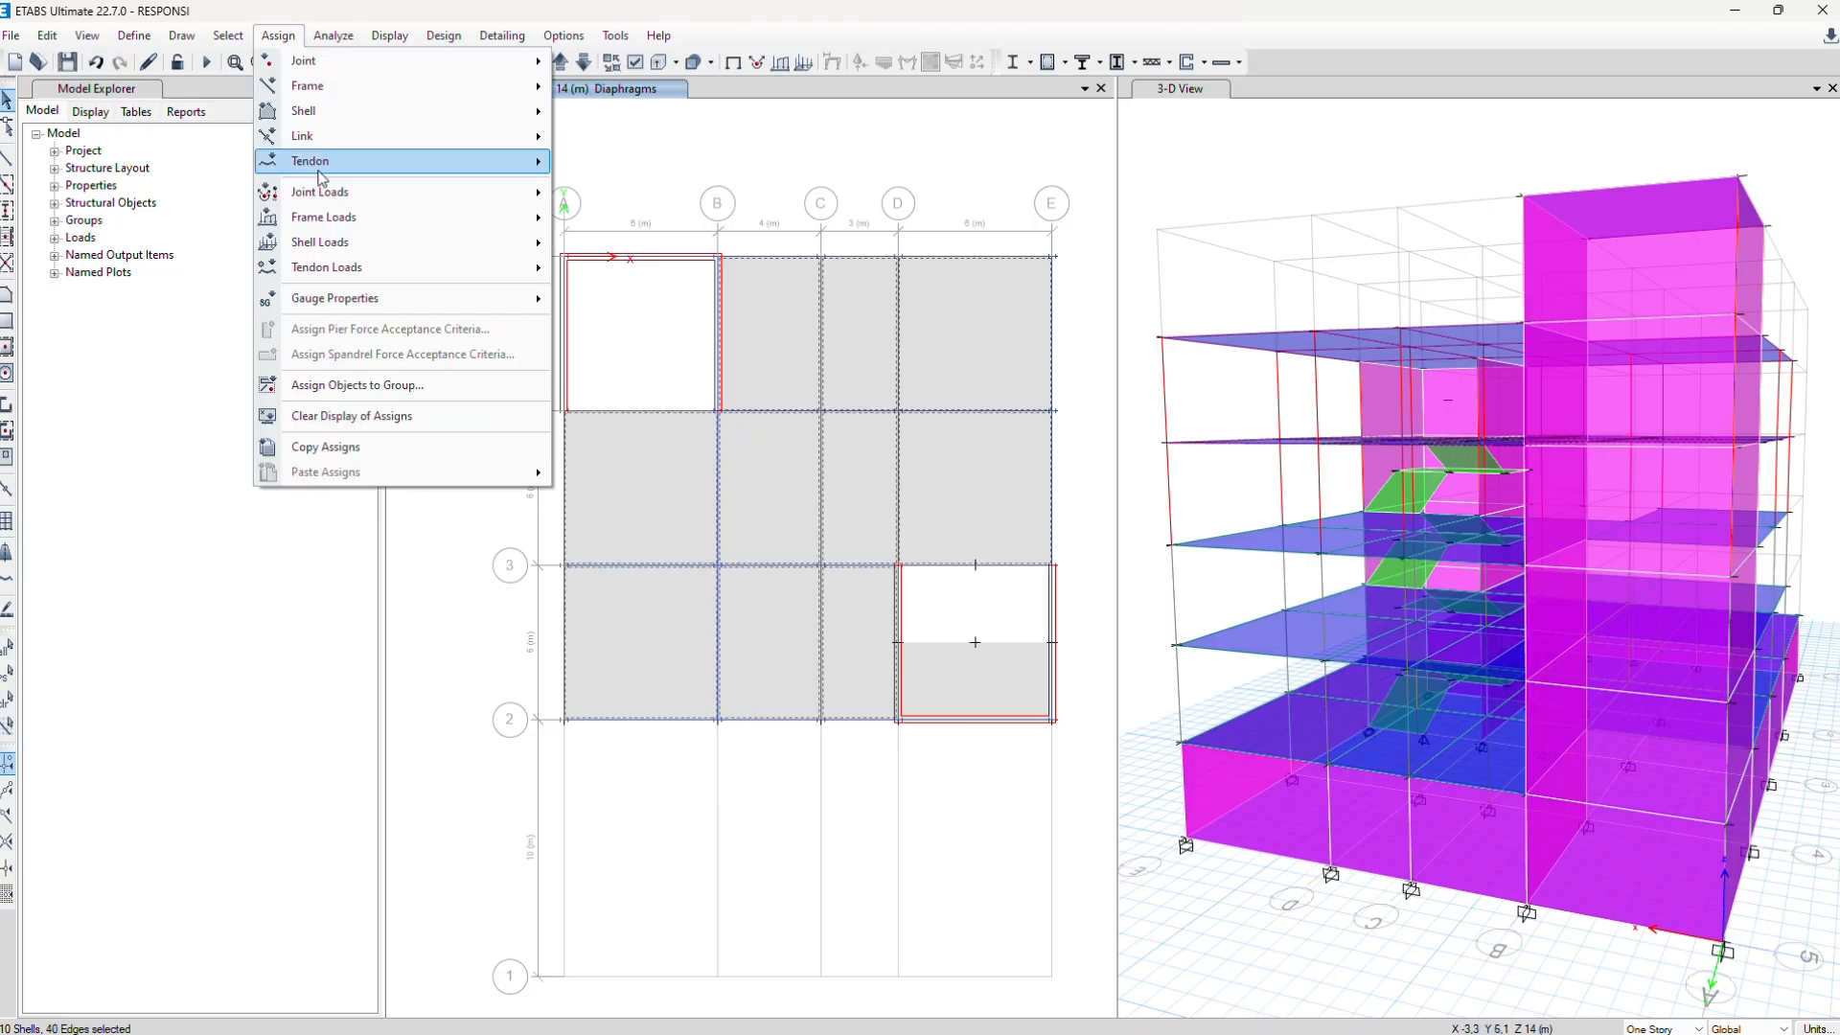
mouse_move(303, 110)
left_click(623, 303)
left_click(861, 405)
left_click(999, 710)
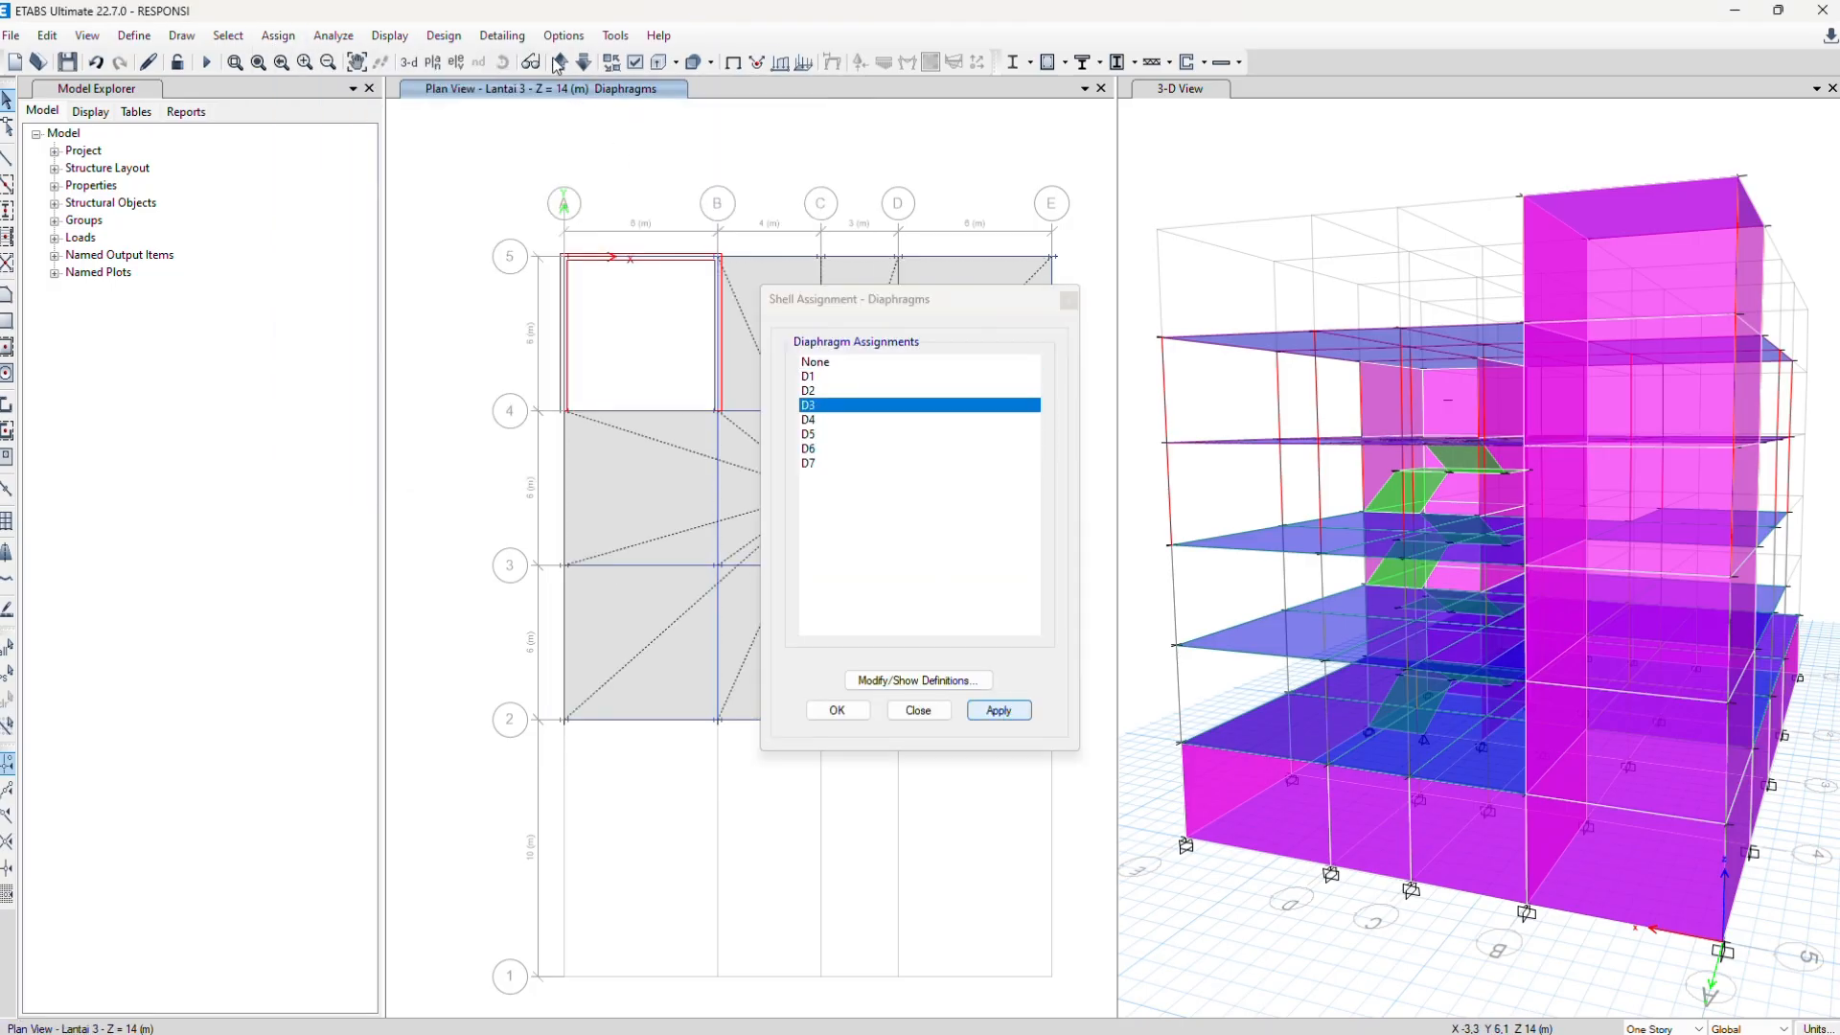
Select all the slab panels in the Lantai 4 plan at Z = 17.5 m
left_click(775, 330)
left_click(858, 334)
left_click(968, 338)
left_click(780, 484)
left_click(652, 634)
left_click(858, 637)
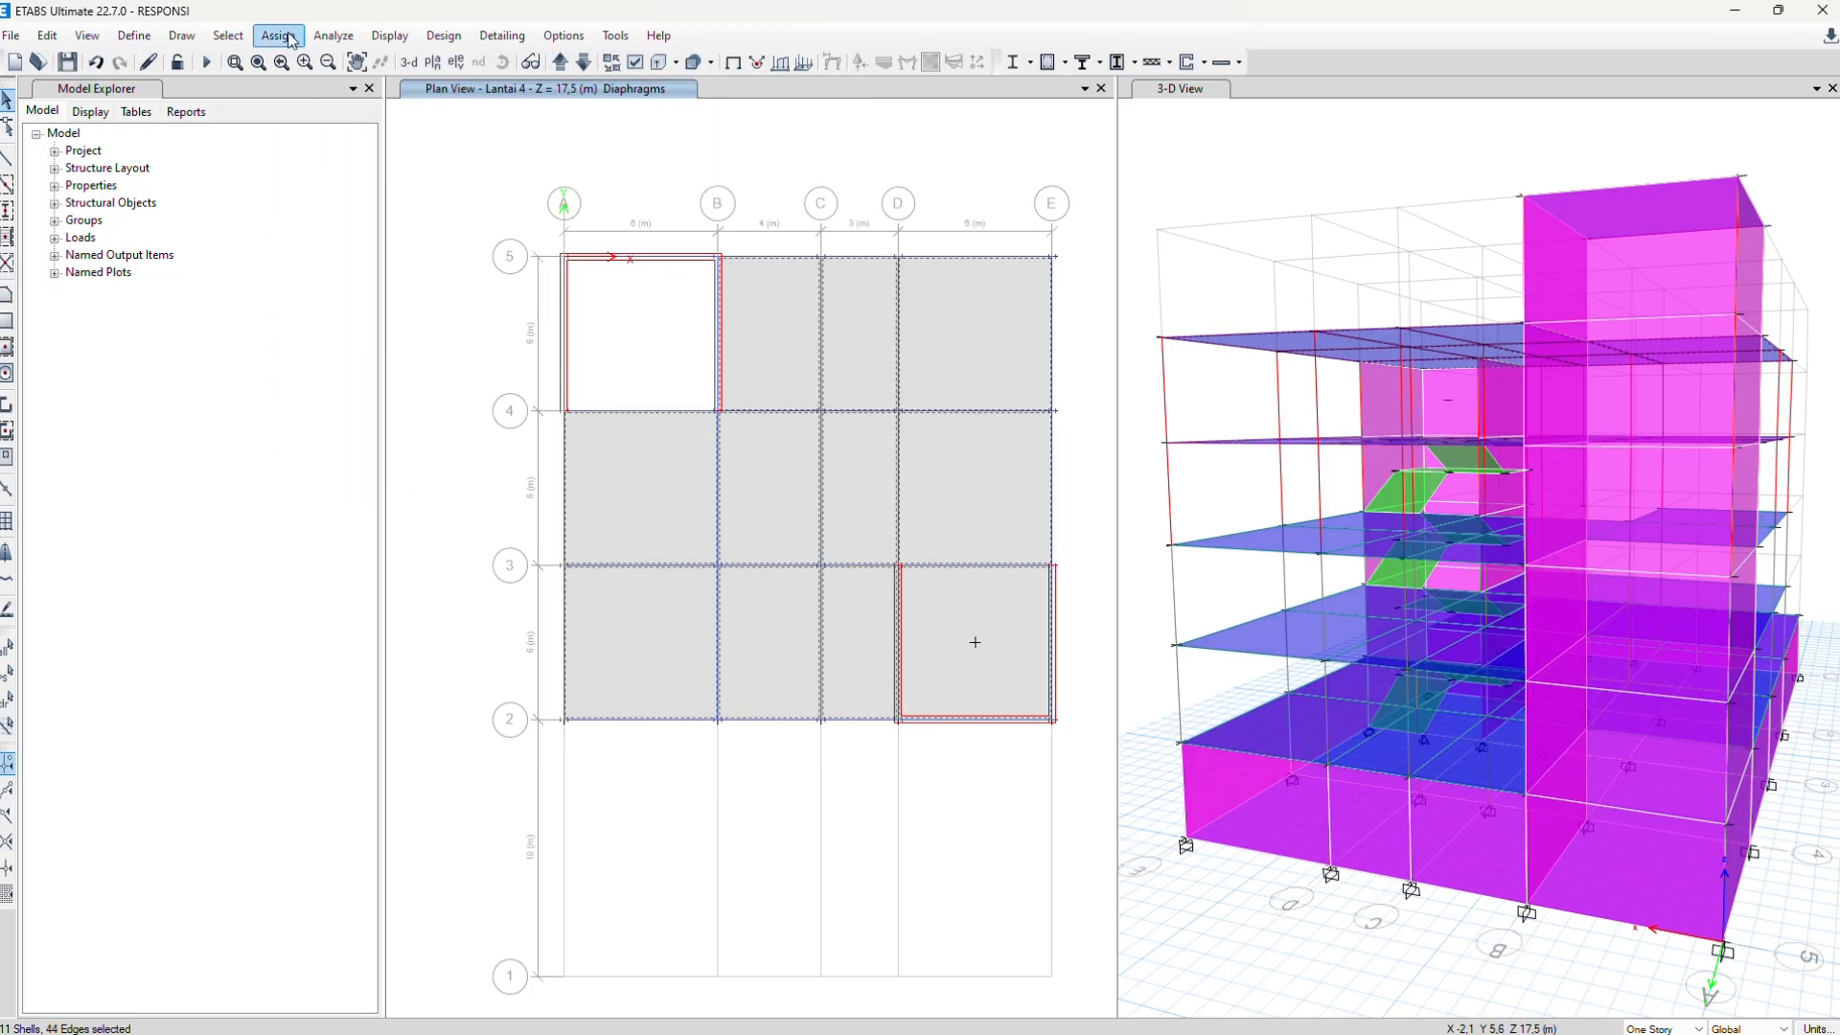
Assign diaphragm D2 to the selected Lantai 4 slabs
left_click(279, 37)
mouse_move(305, 111)
left_click(624, 300)
left_click(844, 376)
left_click(845, 391)
left_click(999, 710)
left_click(838, 711)
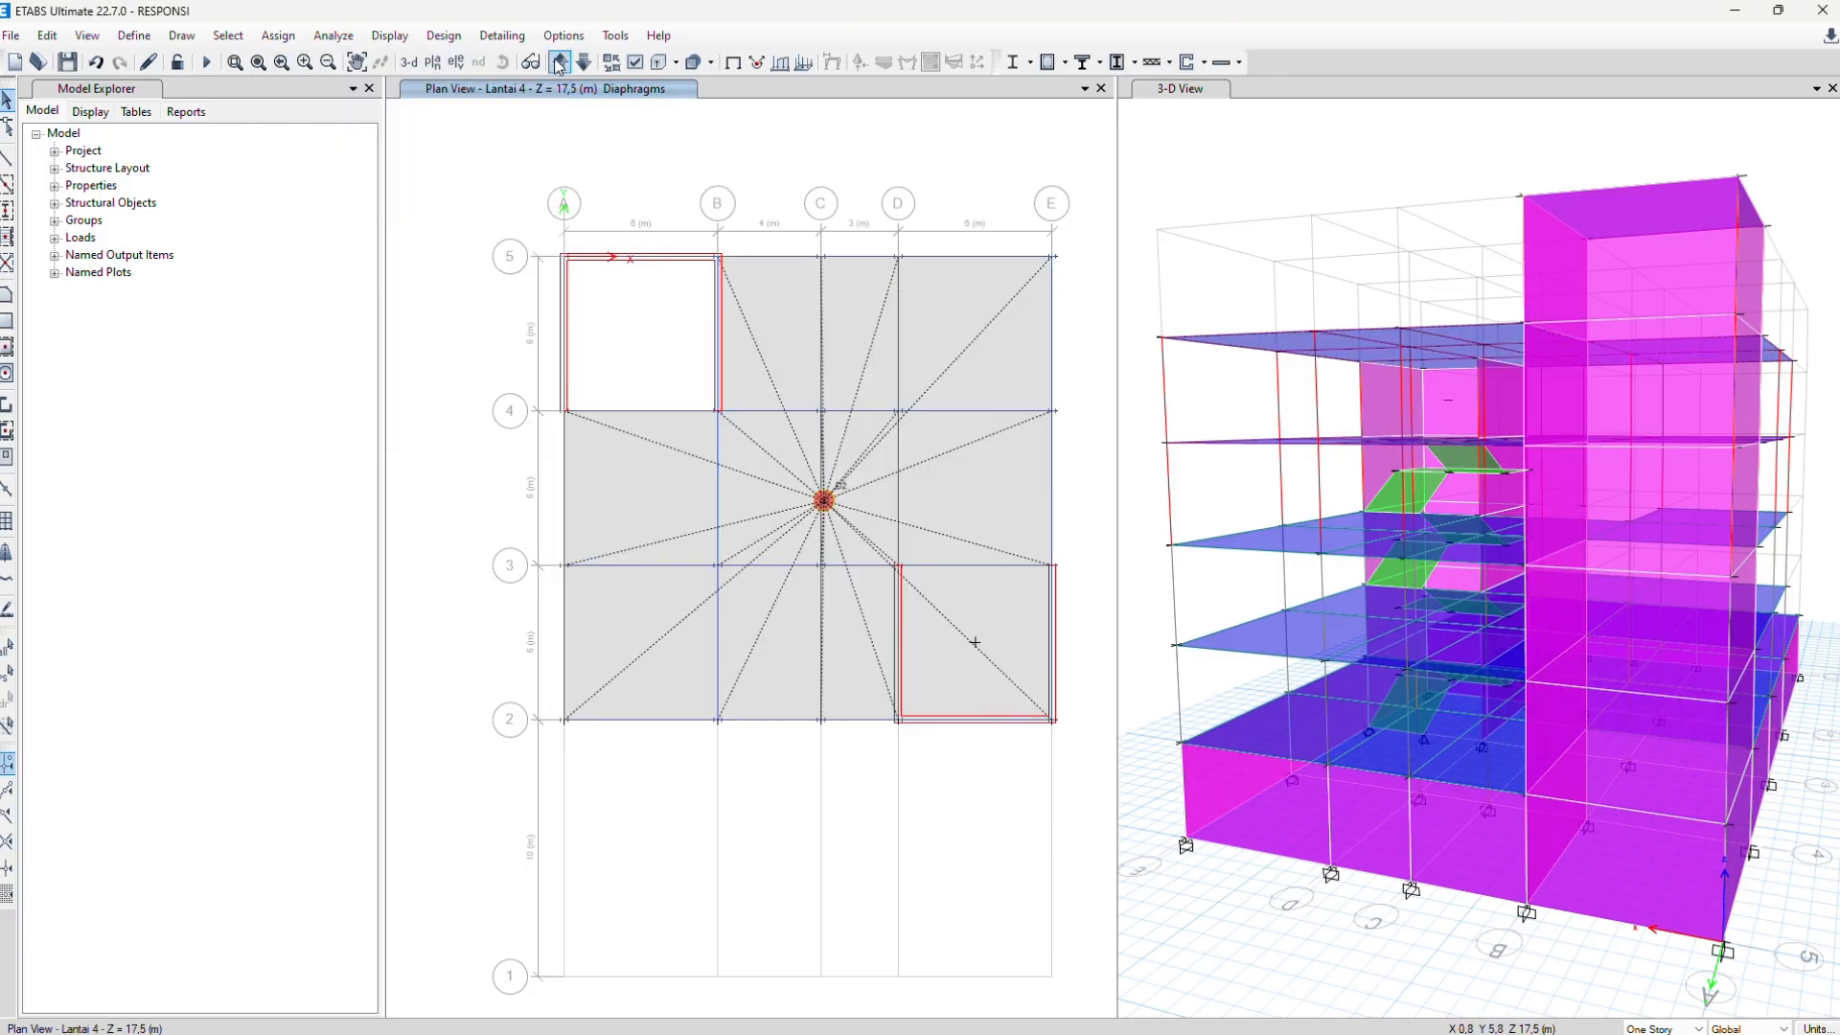
Assign diaphragm D1 to the roof slab of the Dag story at Z = 21 m
left_click(562, 62)
left_click(626, 294)
left_click(279, 36)
mouse_move(304, 110)
left_click(624, 300)
left_click(844, 377)
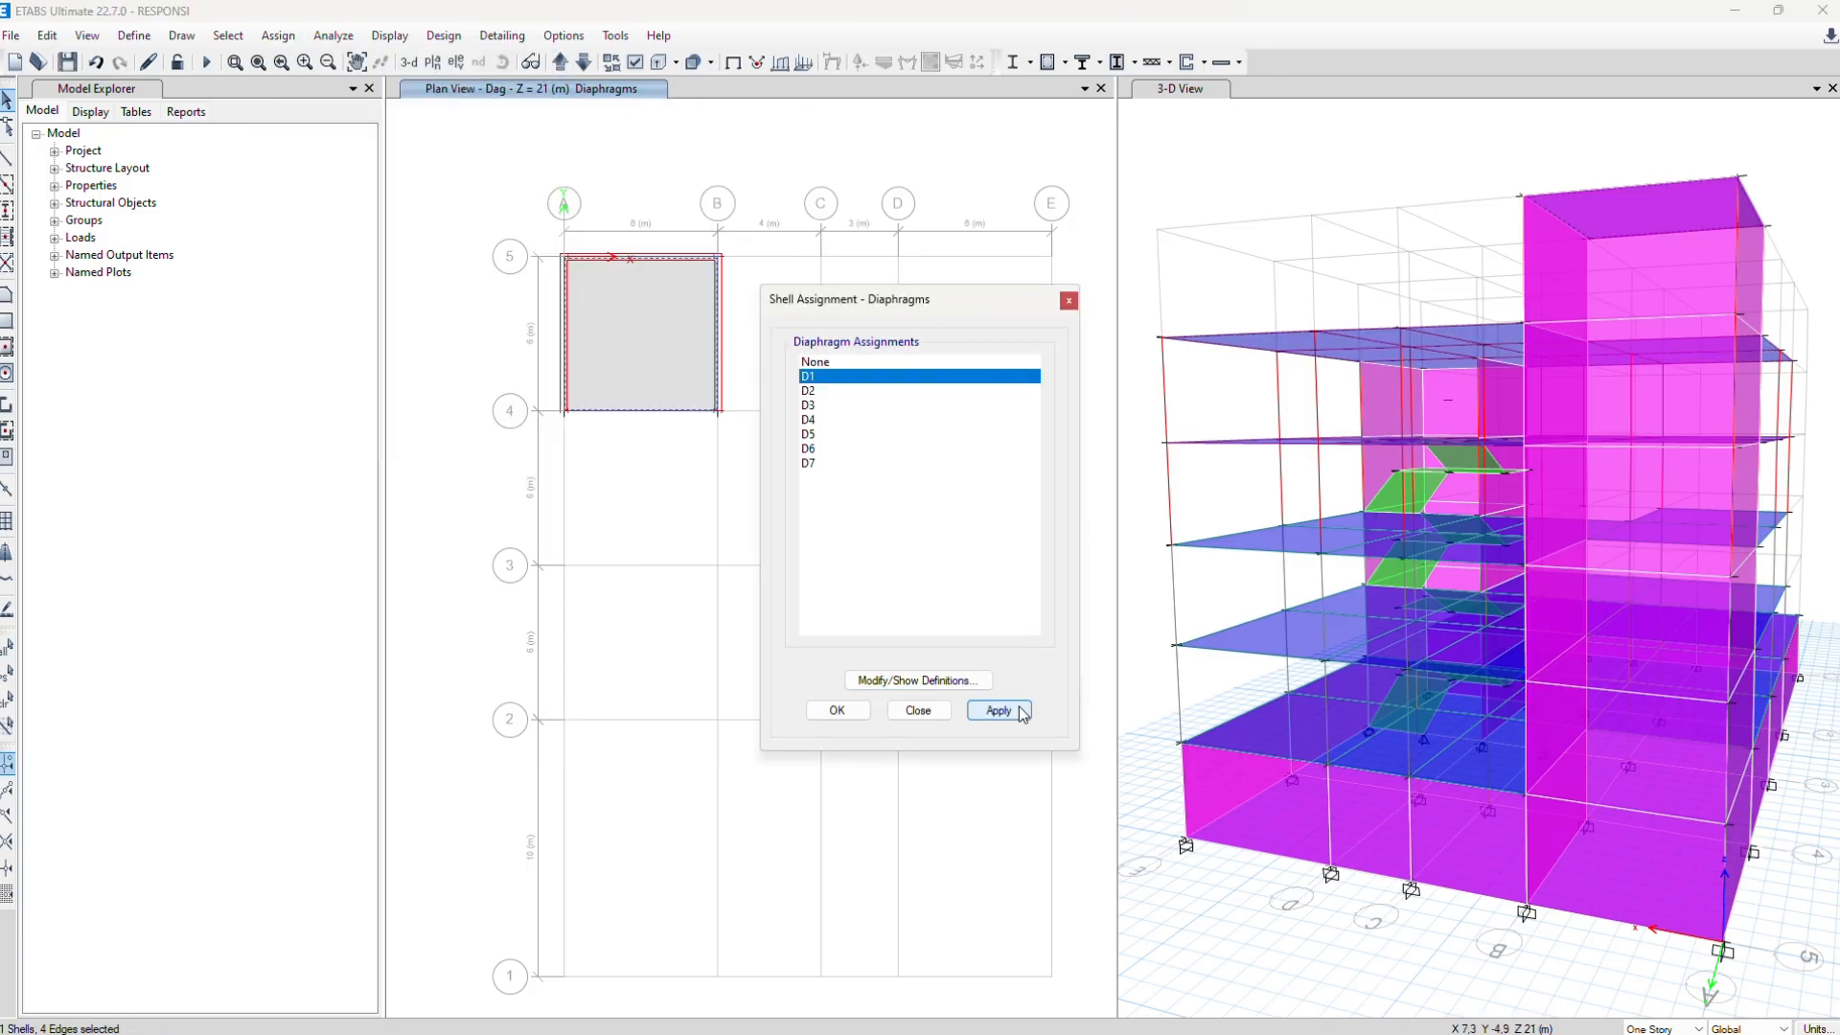
left_click(998, 710)
left_click(837, 710)
Step the plan view back down through the stories to the Base level at Z = 0 m
left_click(584, 62)
left_click(584, 63)
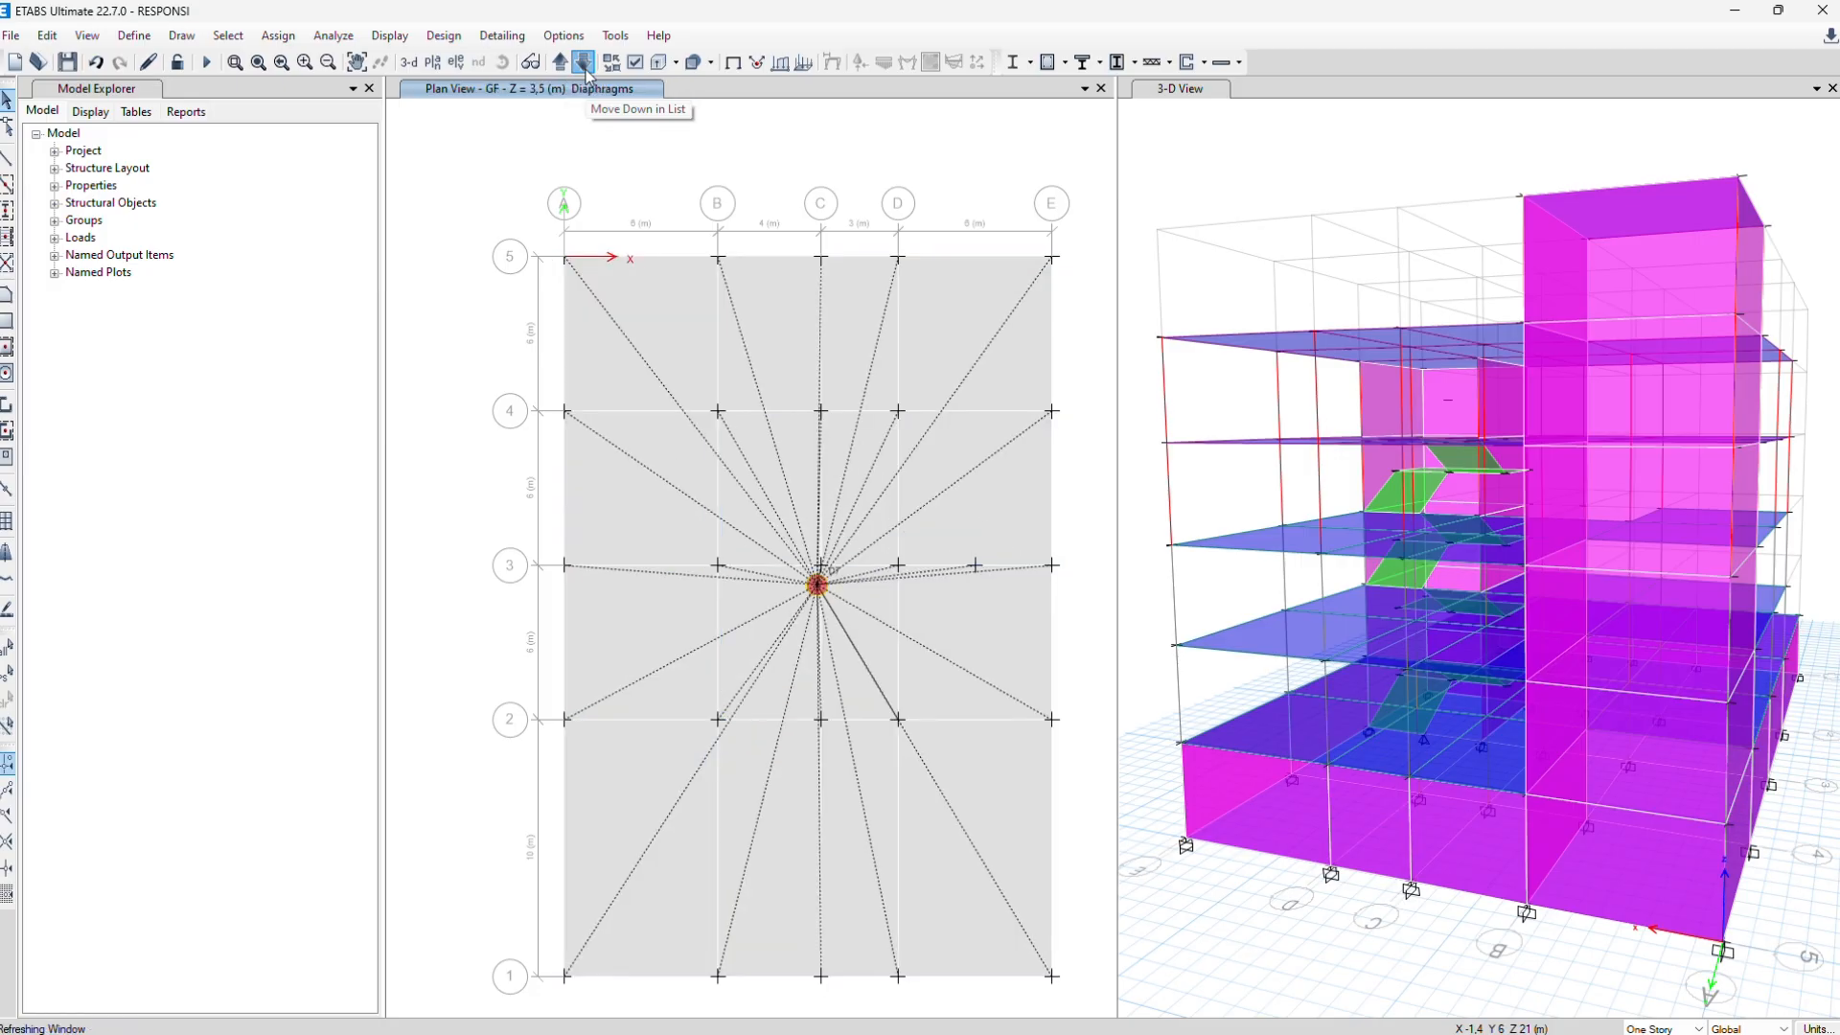
left_click(584, 62)
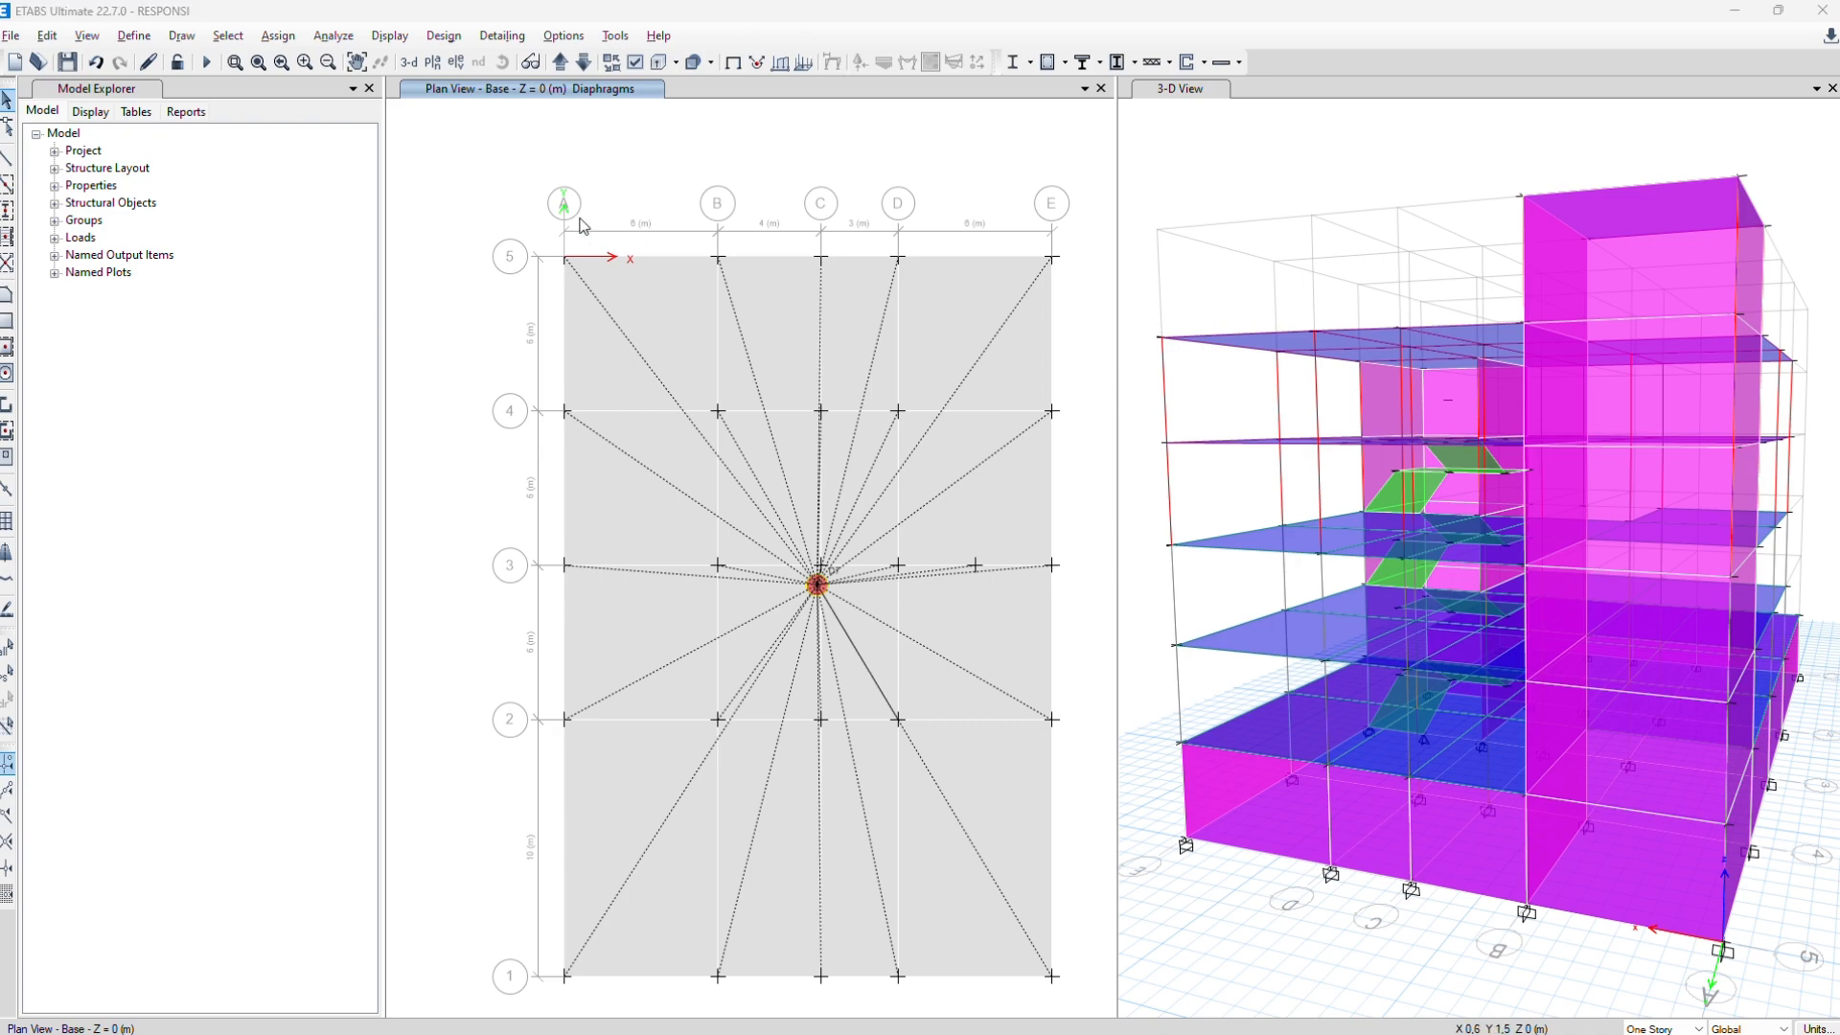
key("alt+Tab")
left_click(508, 266)
key("alt")
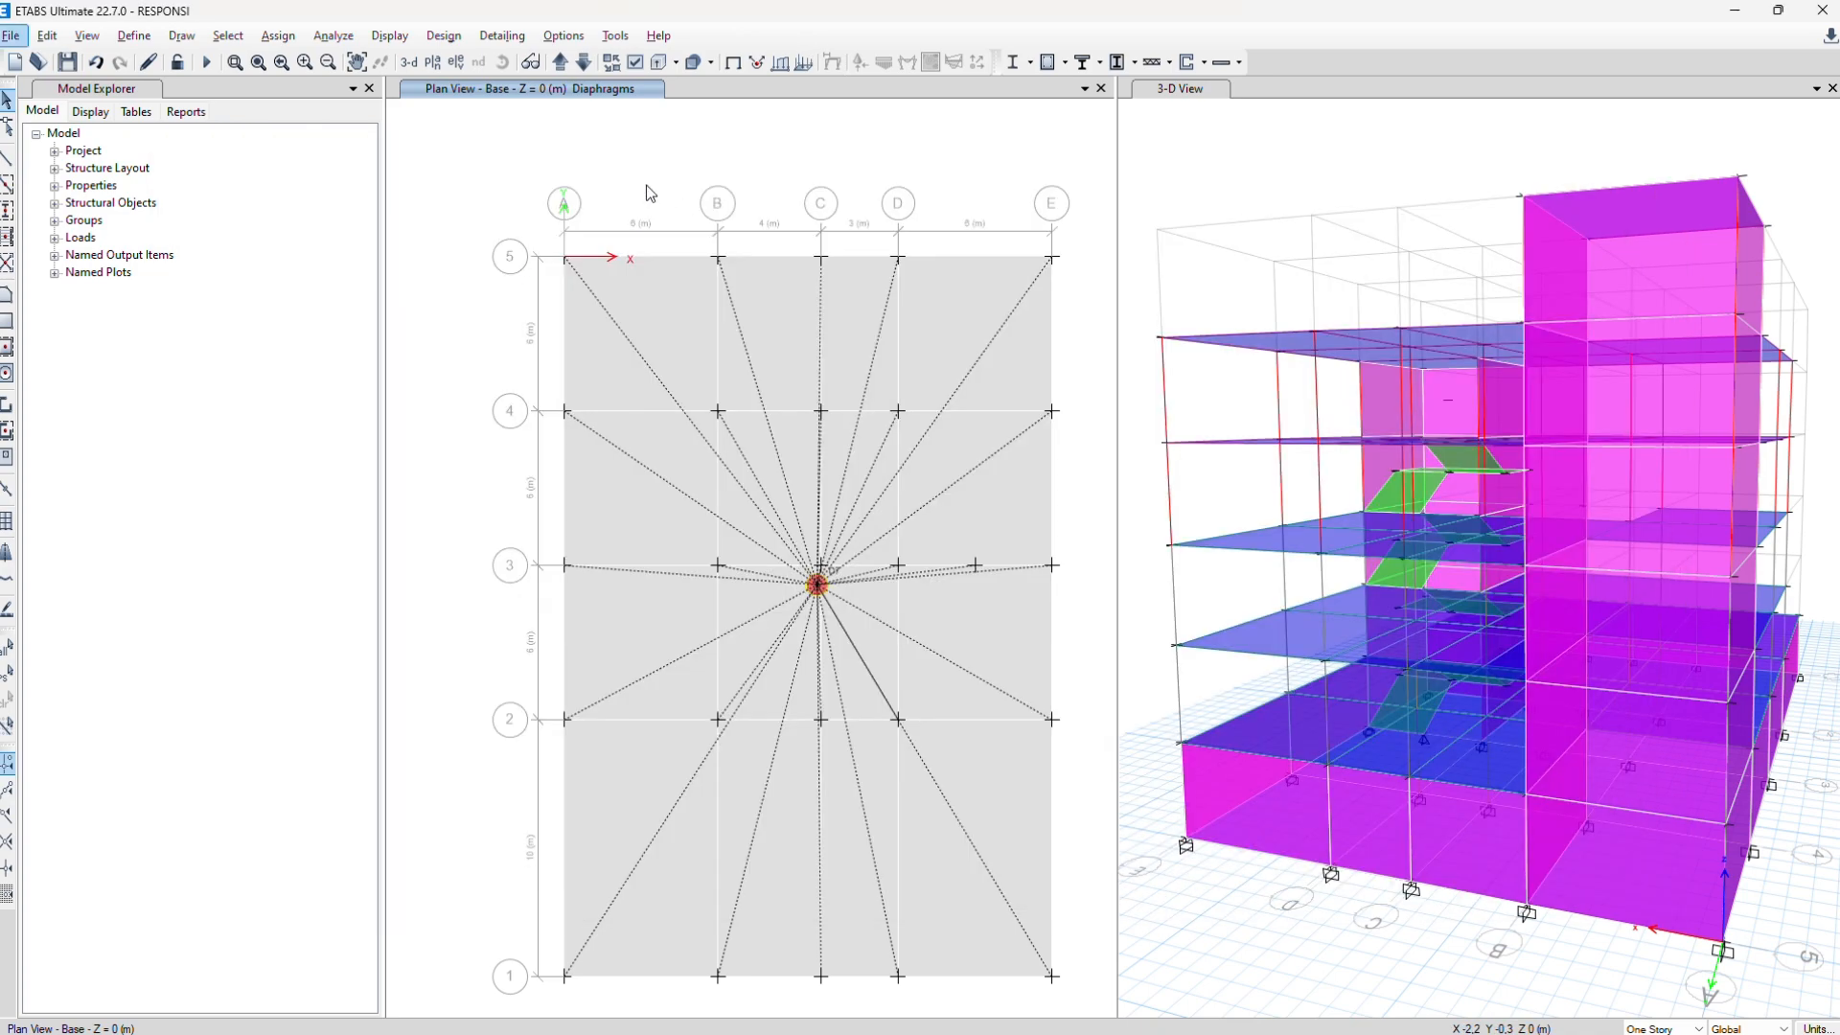
key("alt+Tab")
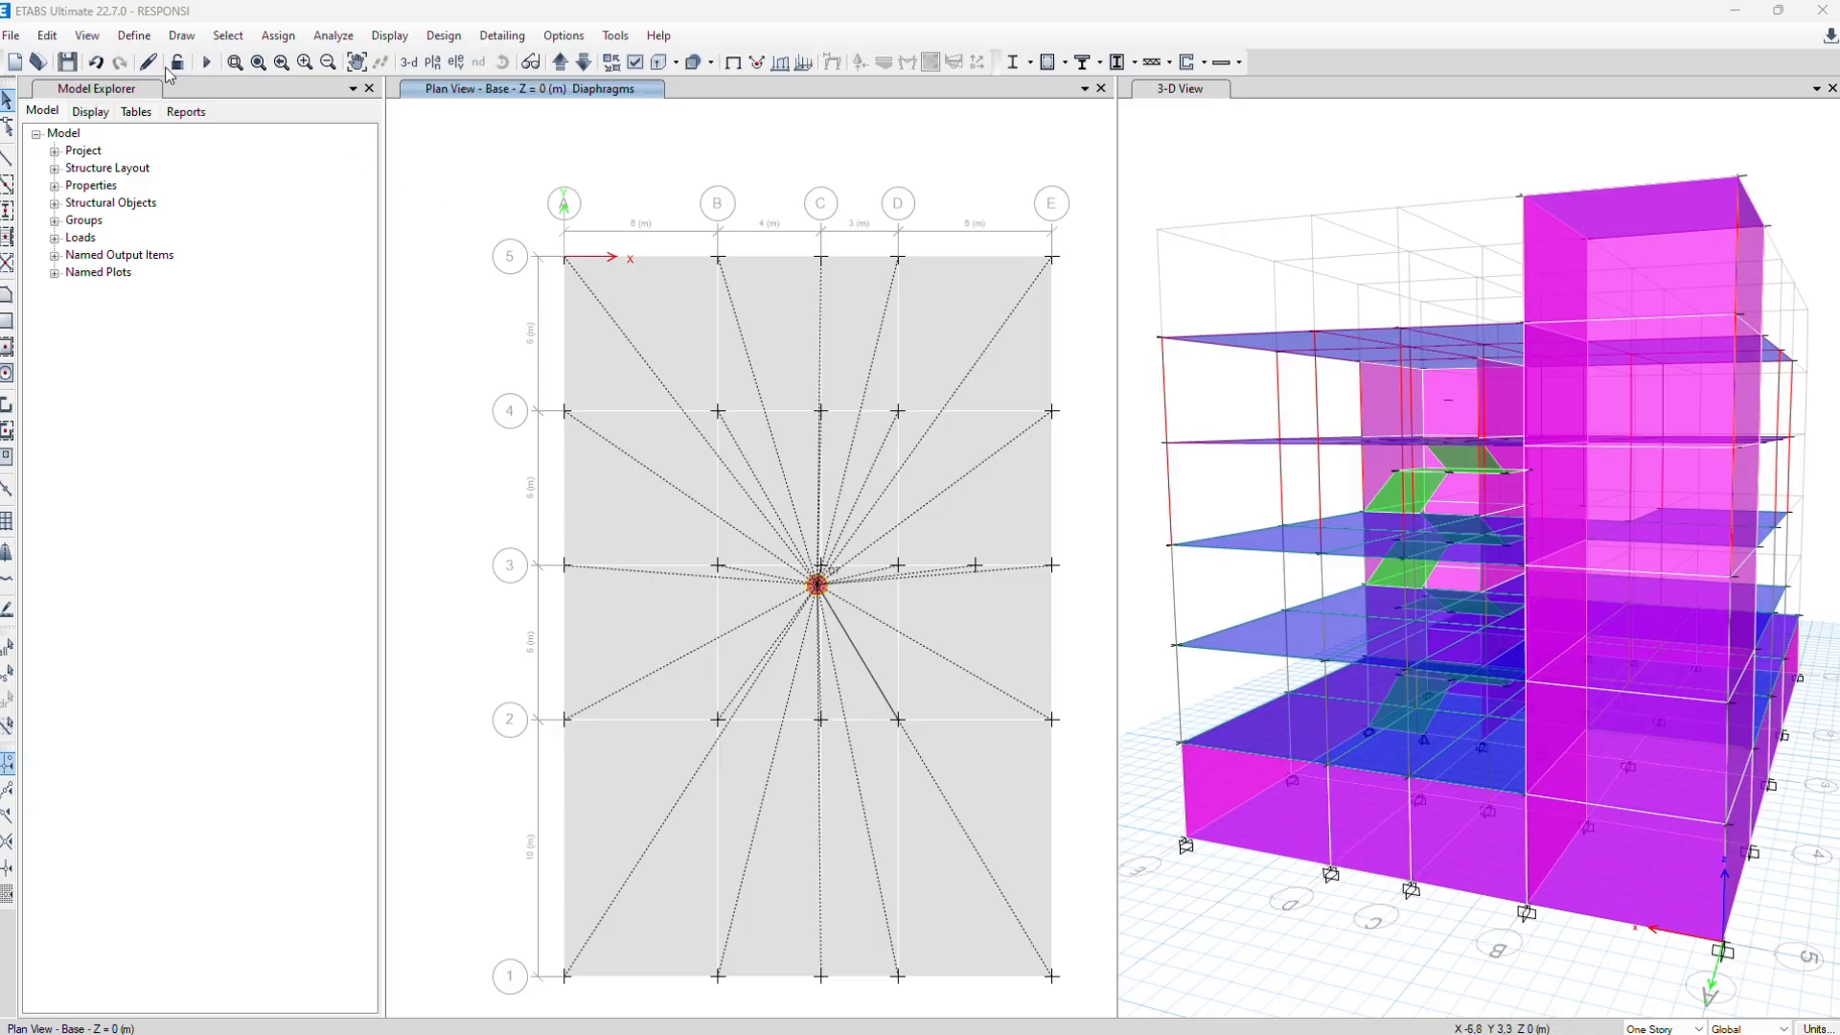
Run the analysis and inspect the Dead load displaced shape of the building in the 3D view
left_click(209, 64)
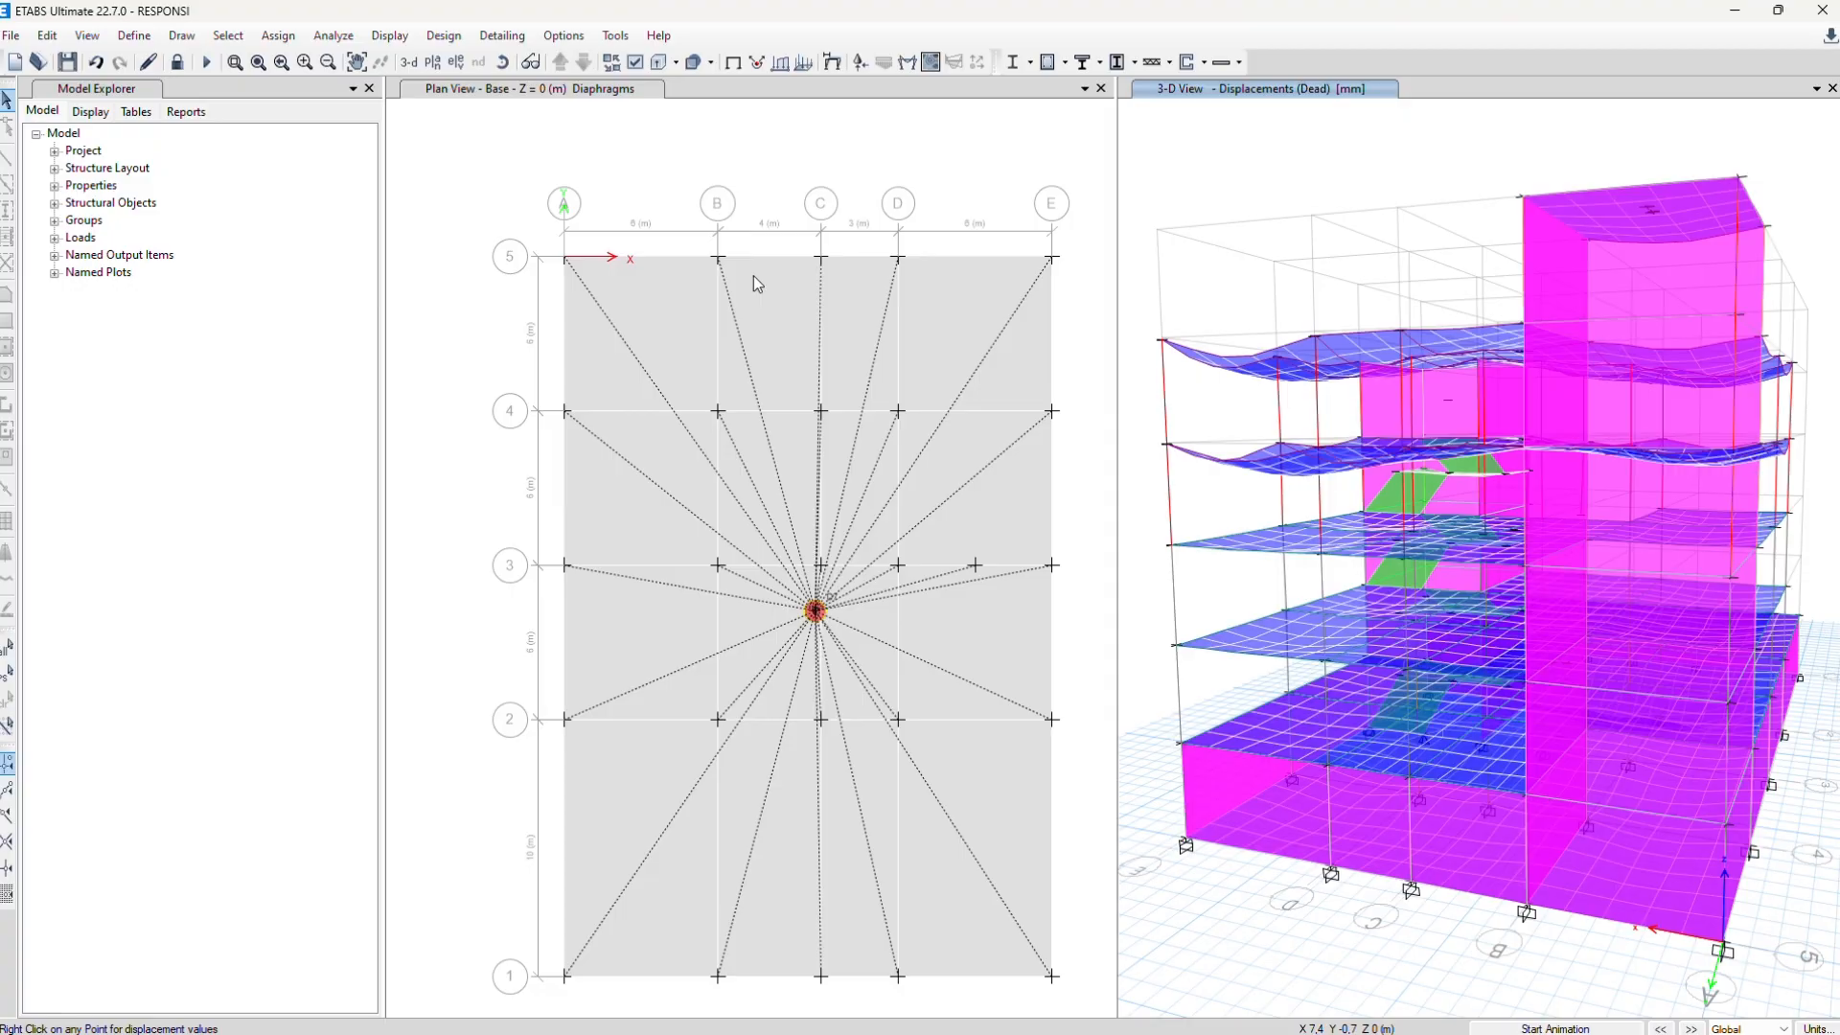
middle_click_drag(1383, 415, 1692, 475, "shift")
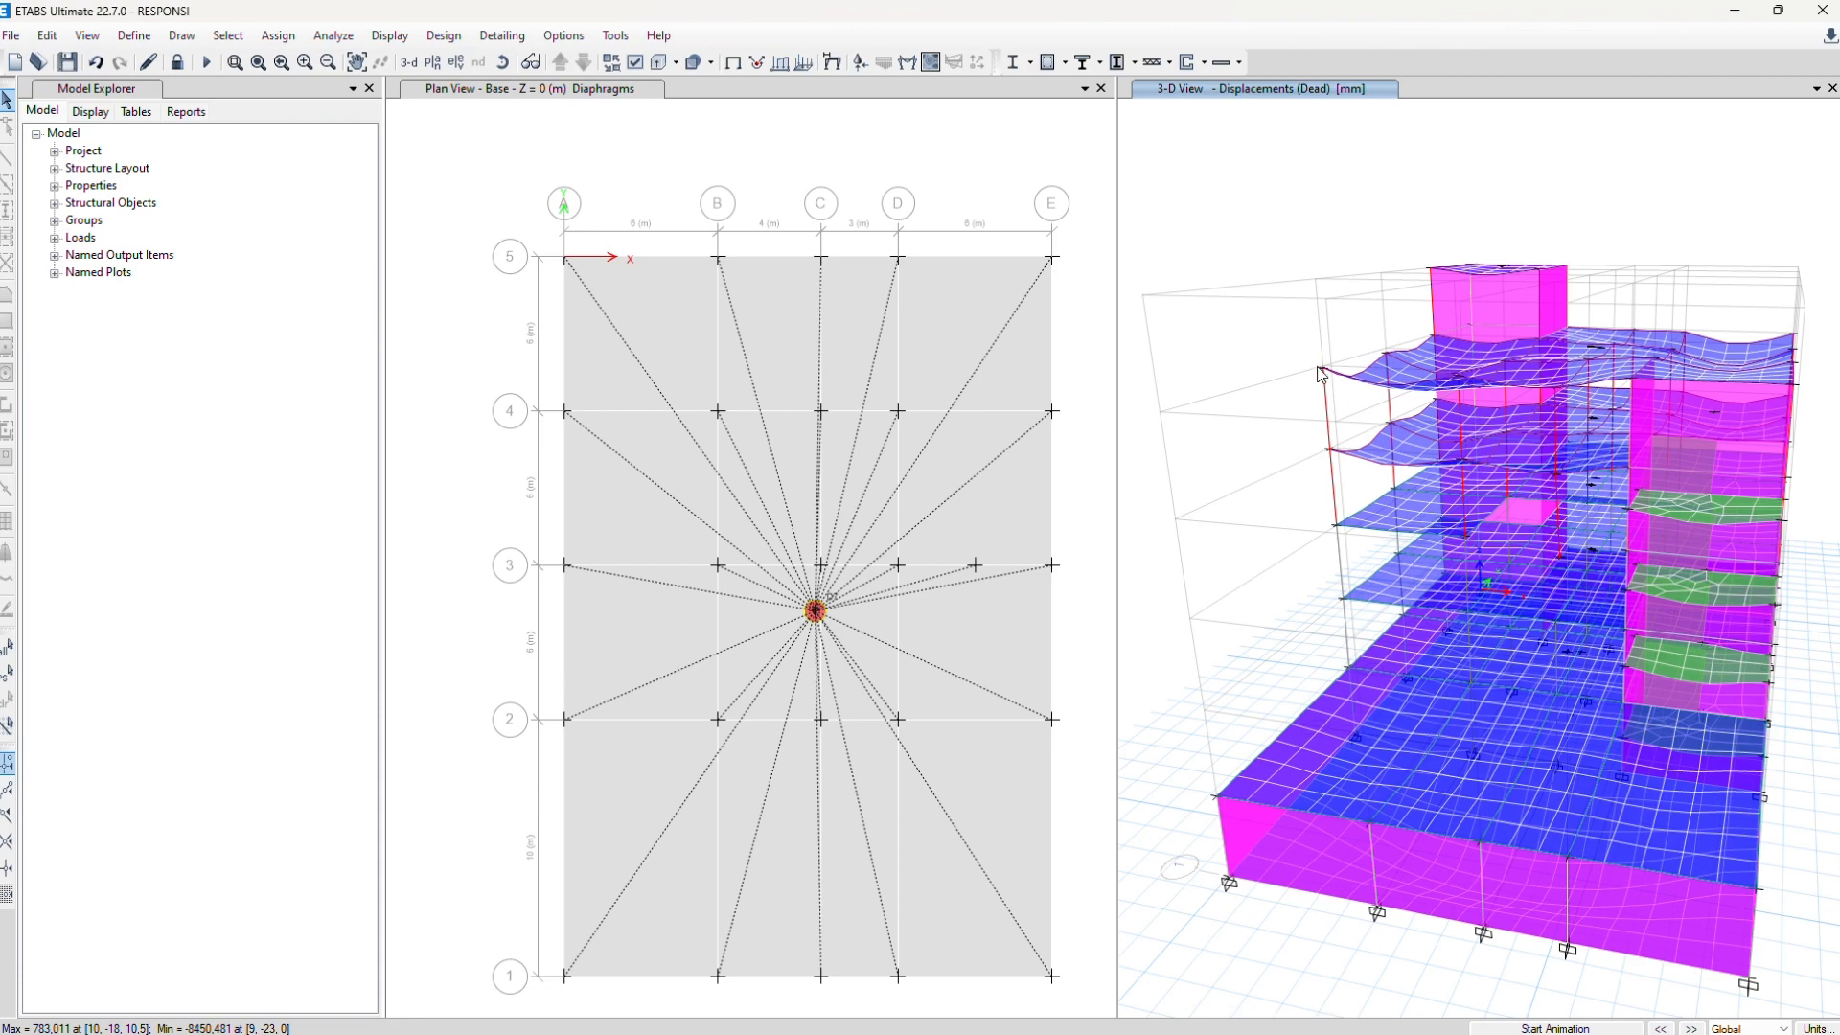
mouse_move(1324, 375)
Open the table chooser and list the Modal Information tables under the Structure Output analysis results
left_click(389, 35)
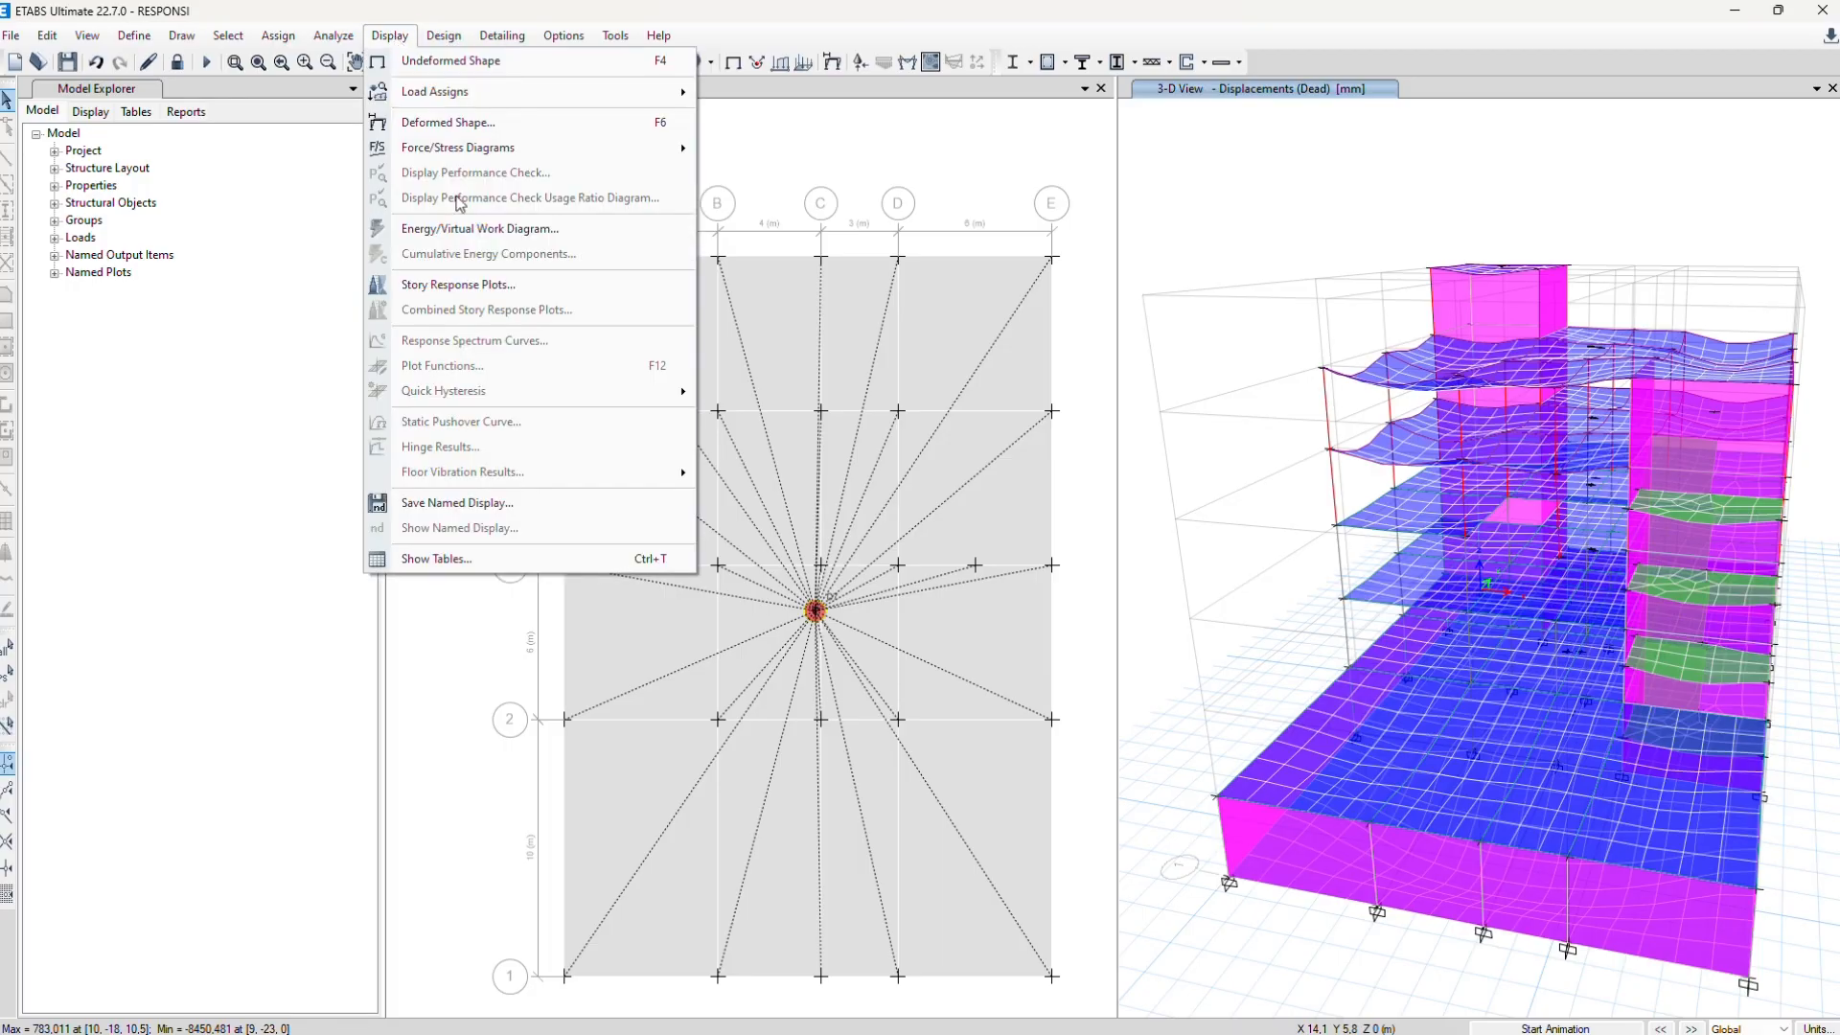
left_click(457, 558)
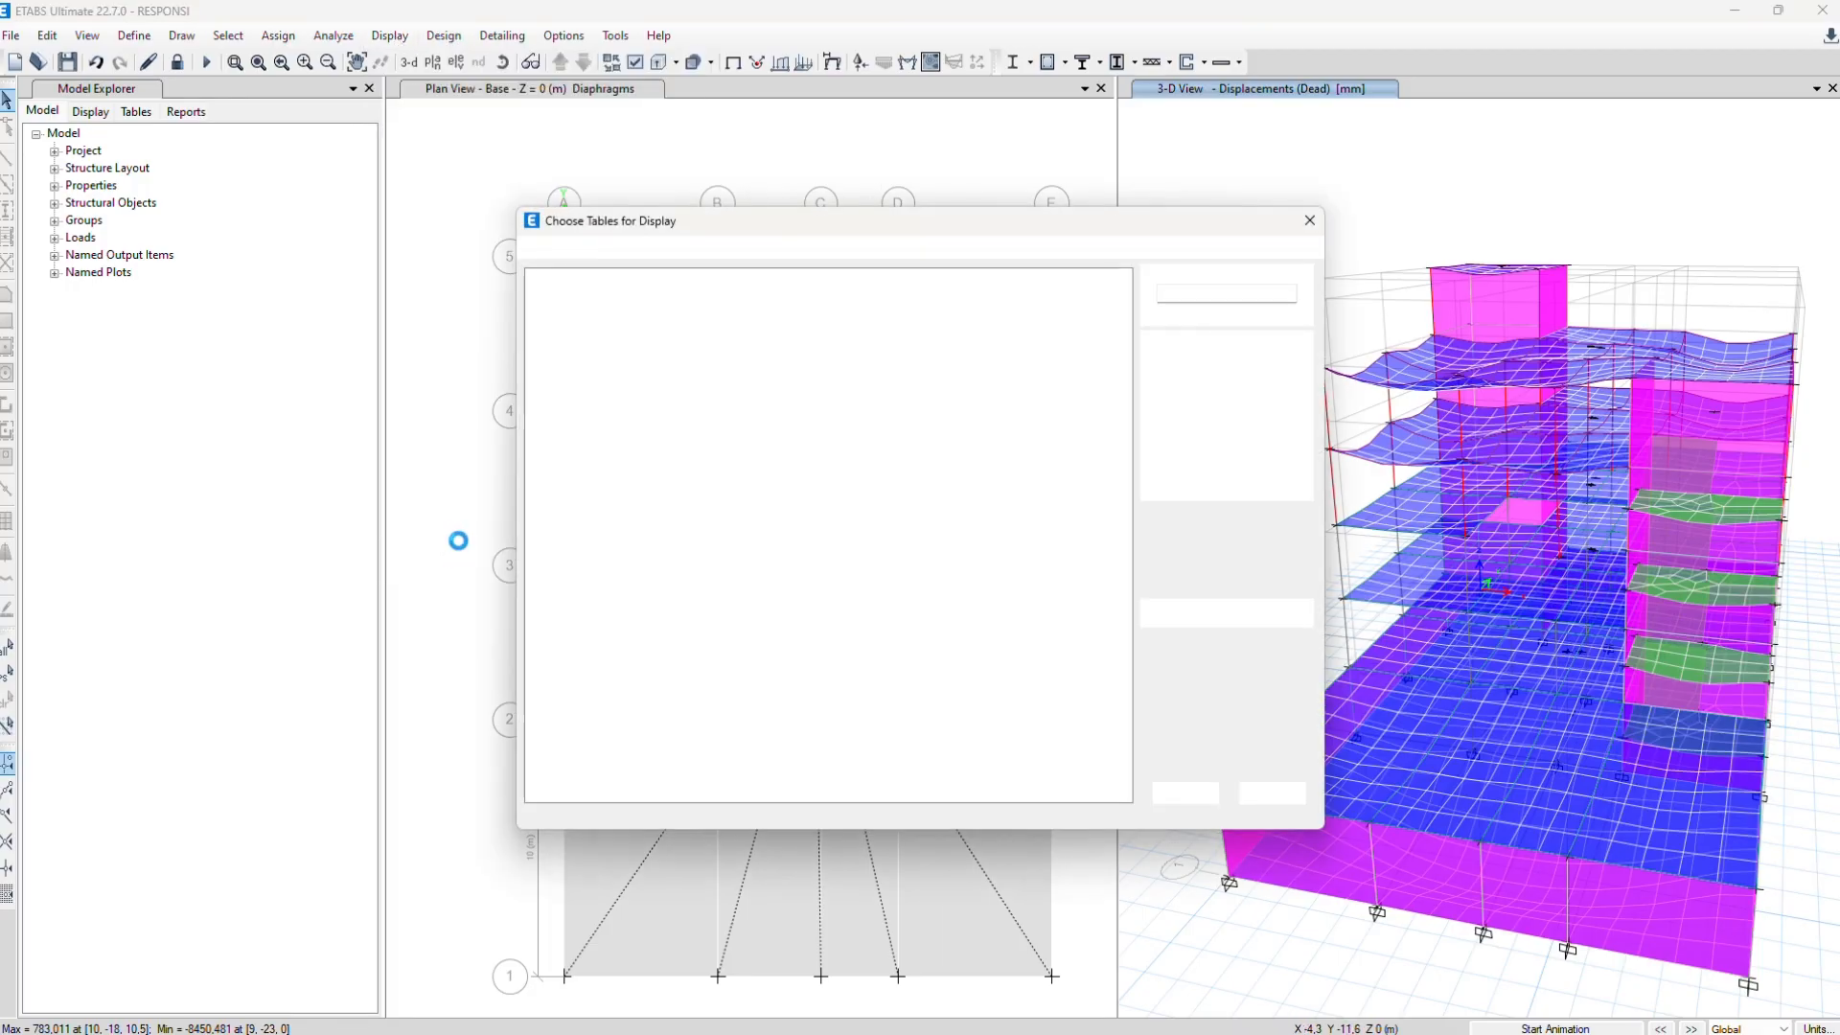
left_click(550, 466)
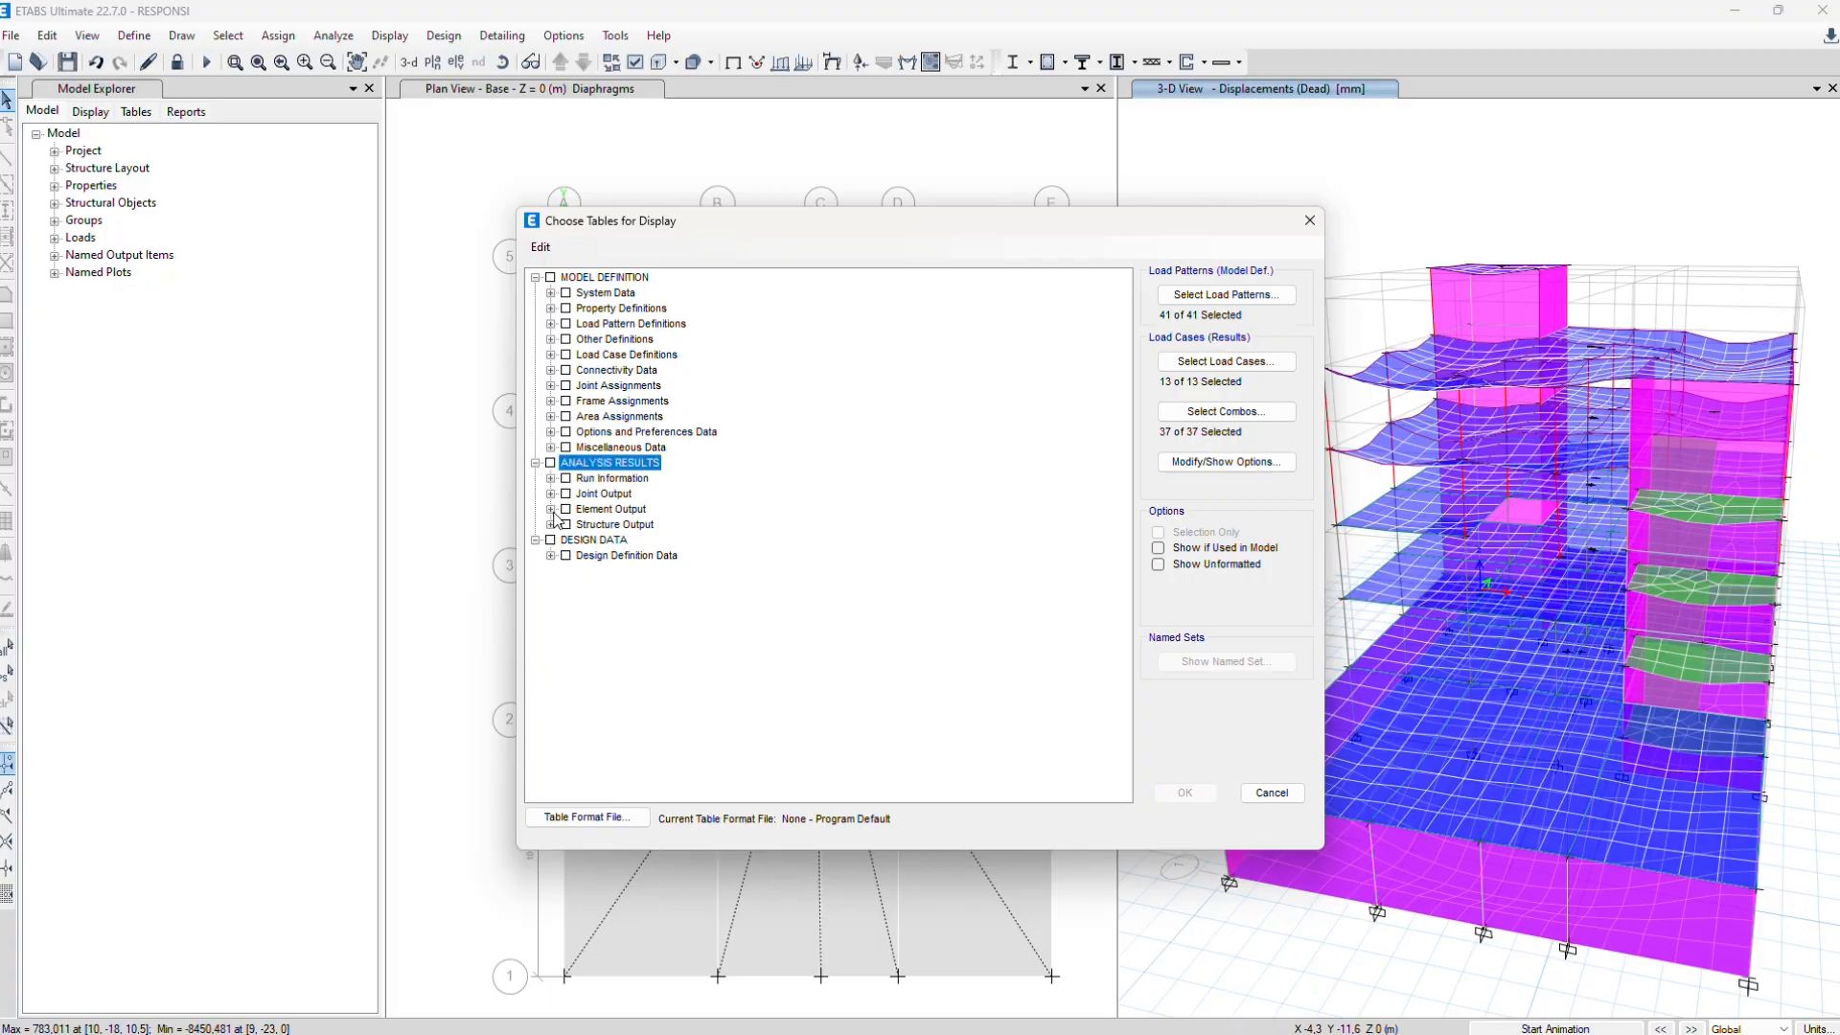
left_click(551, 524)
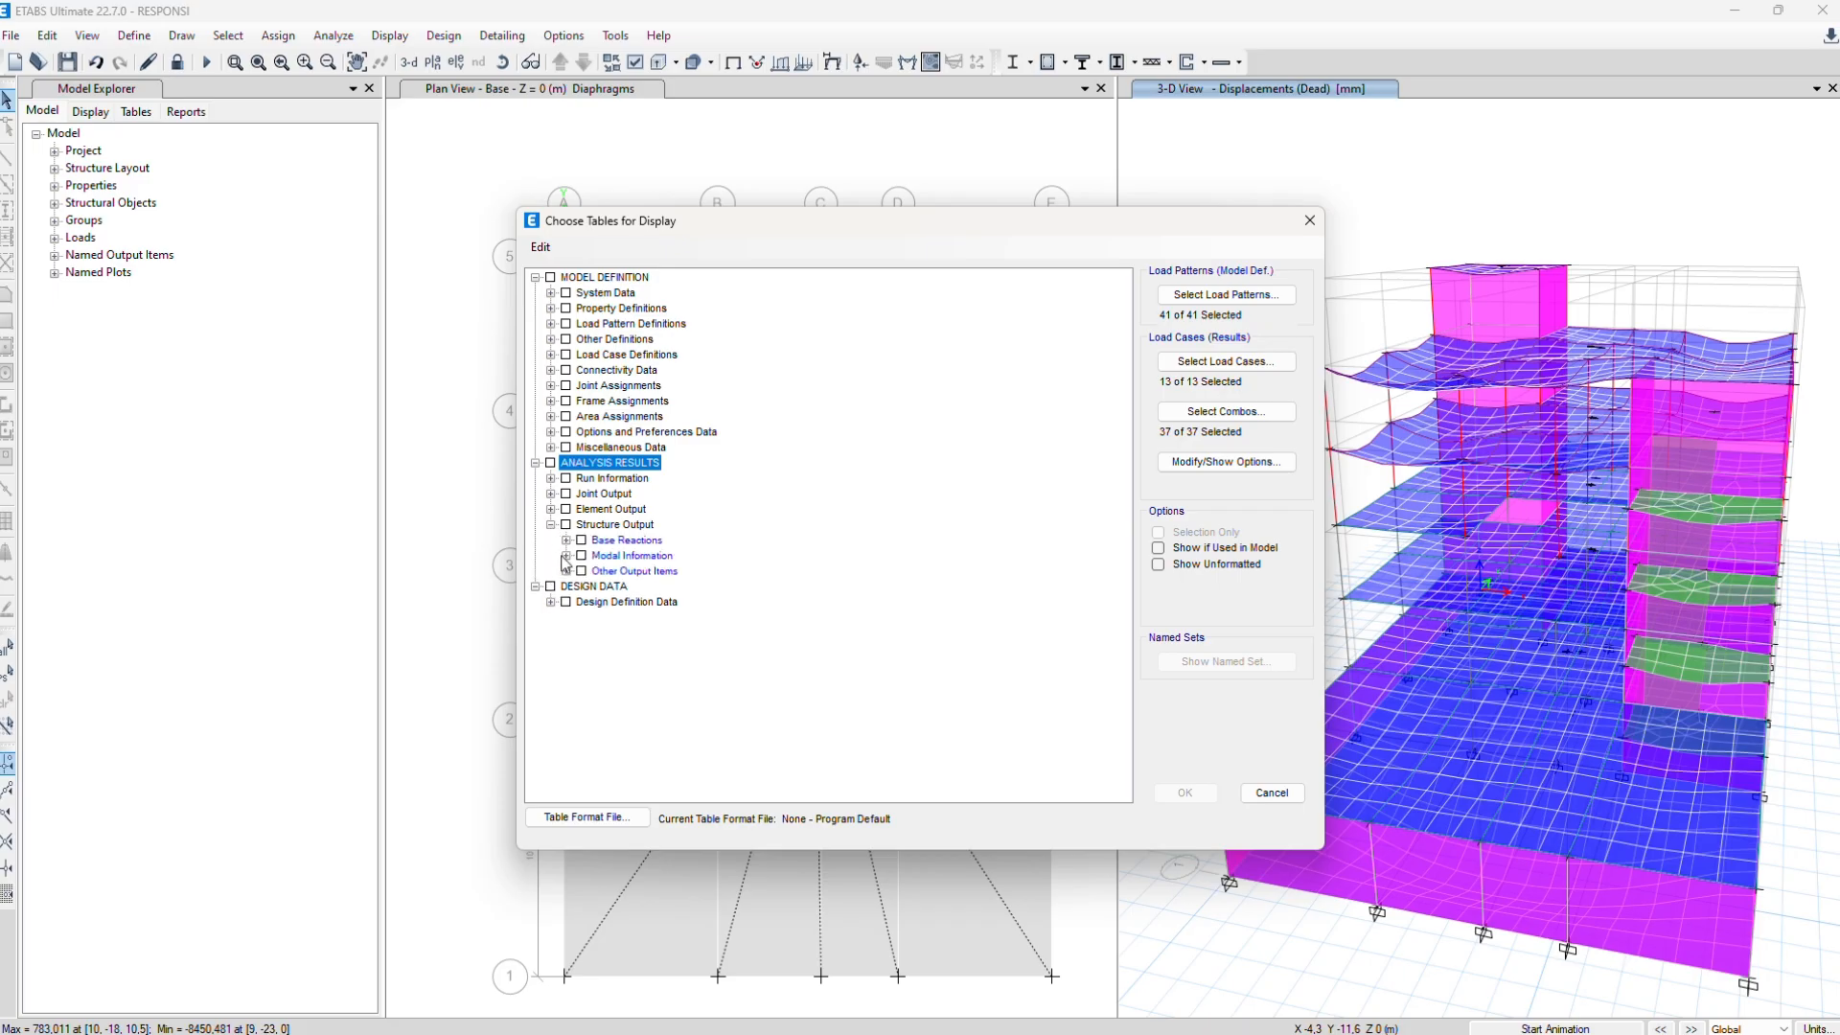
left_click(810, 39)
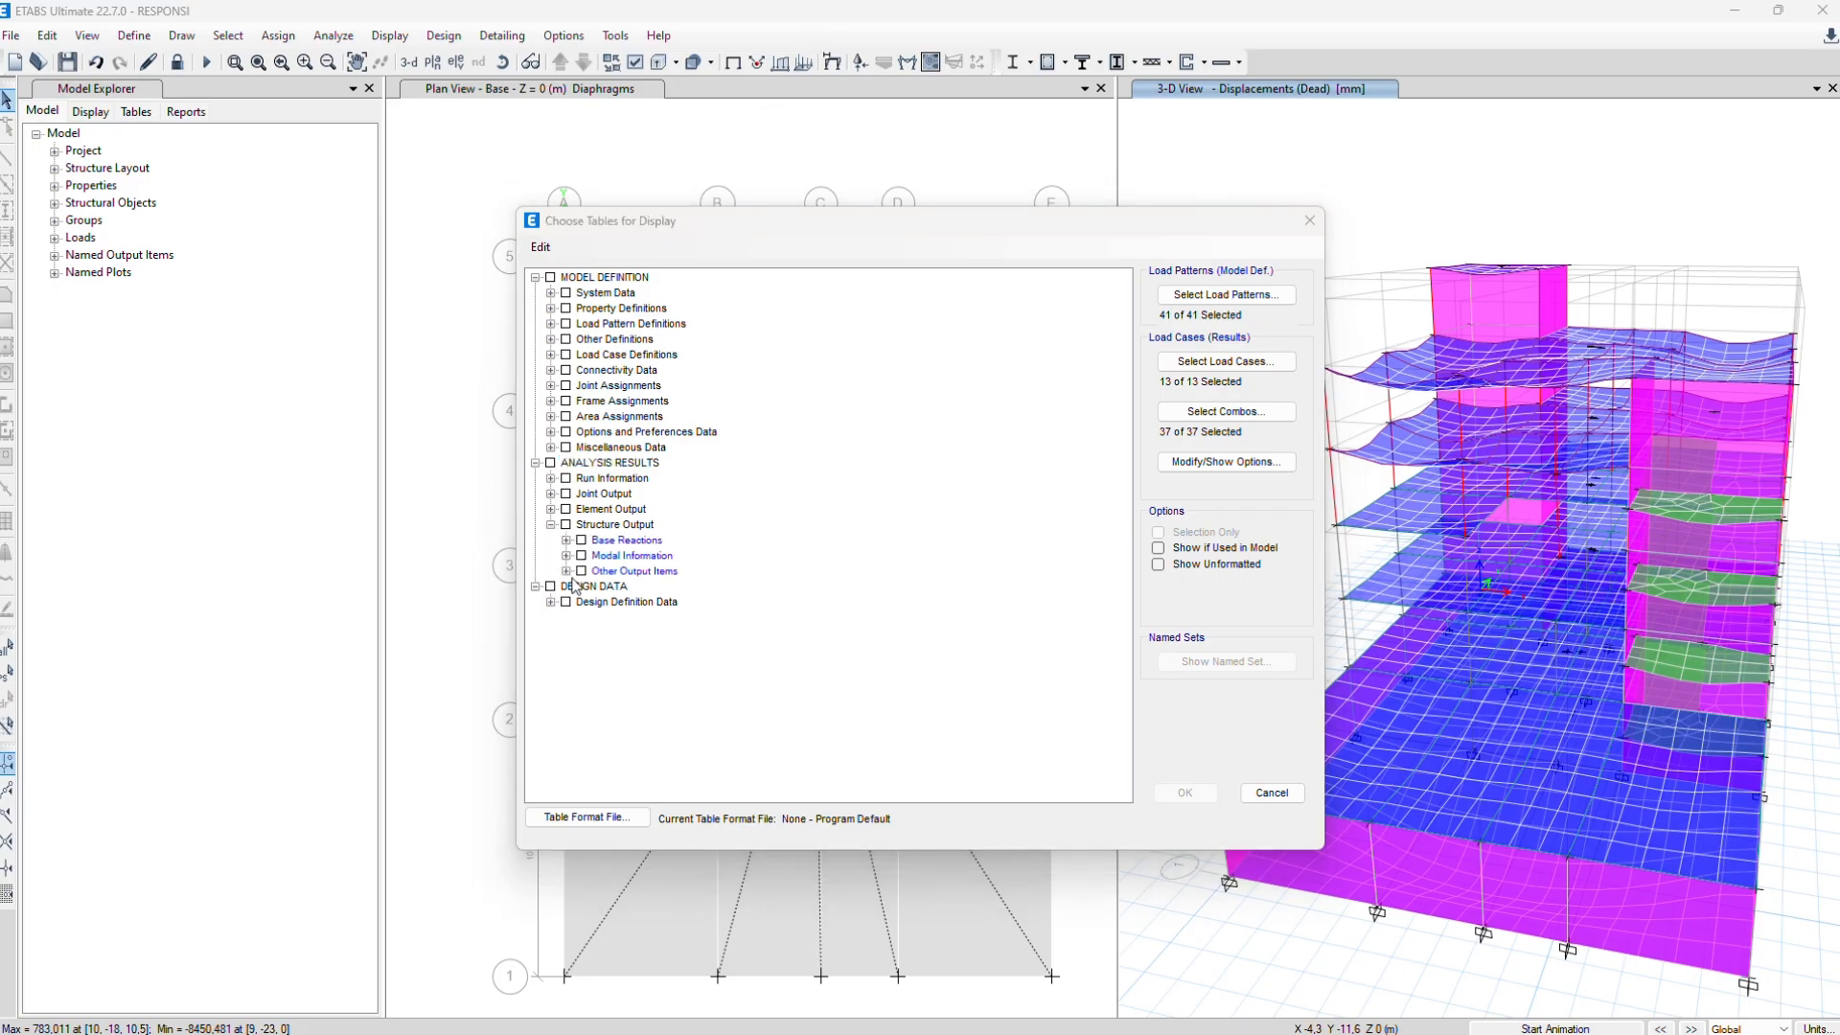
left_click(567, 557)
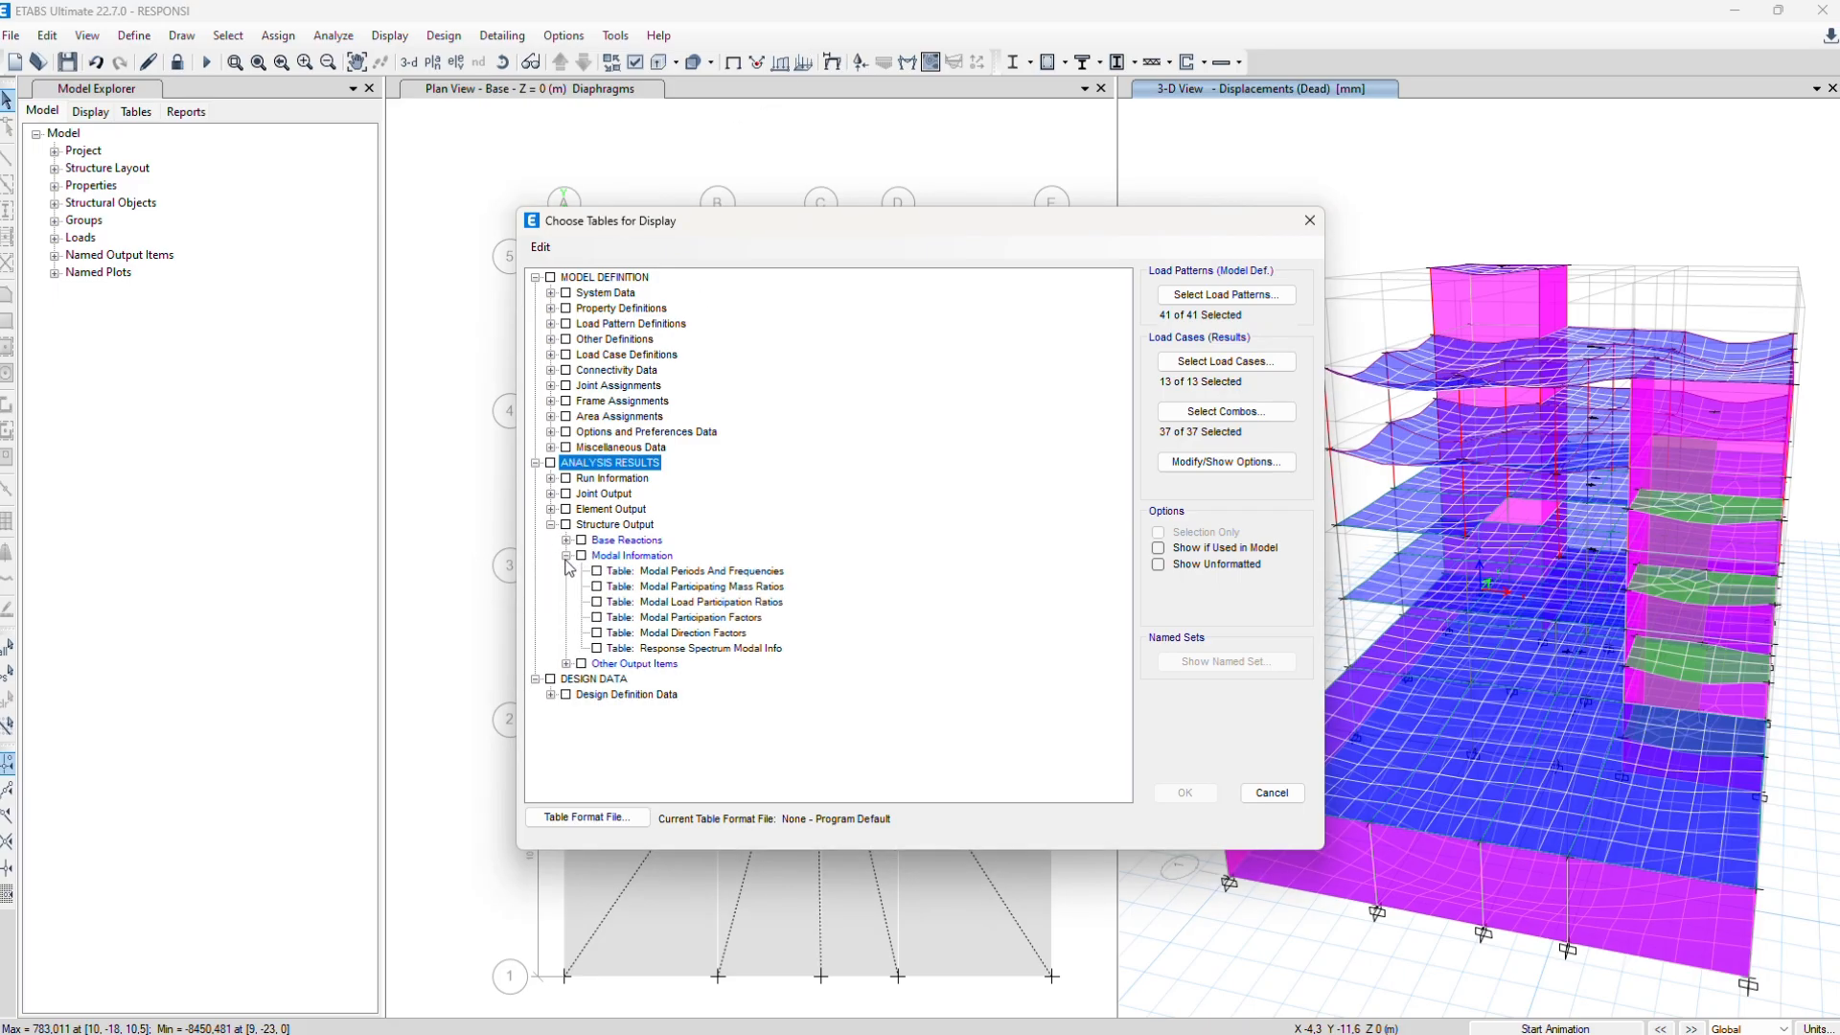
Display the Modal Participating Mass Ratios, Modal Load Participation Ratios and Modal Participation Factors tables, and bring up the mass ratios
left_click(596, 587)
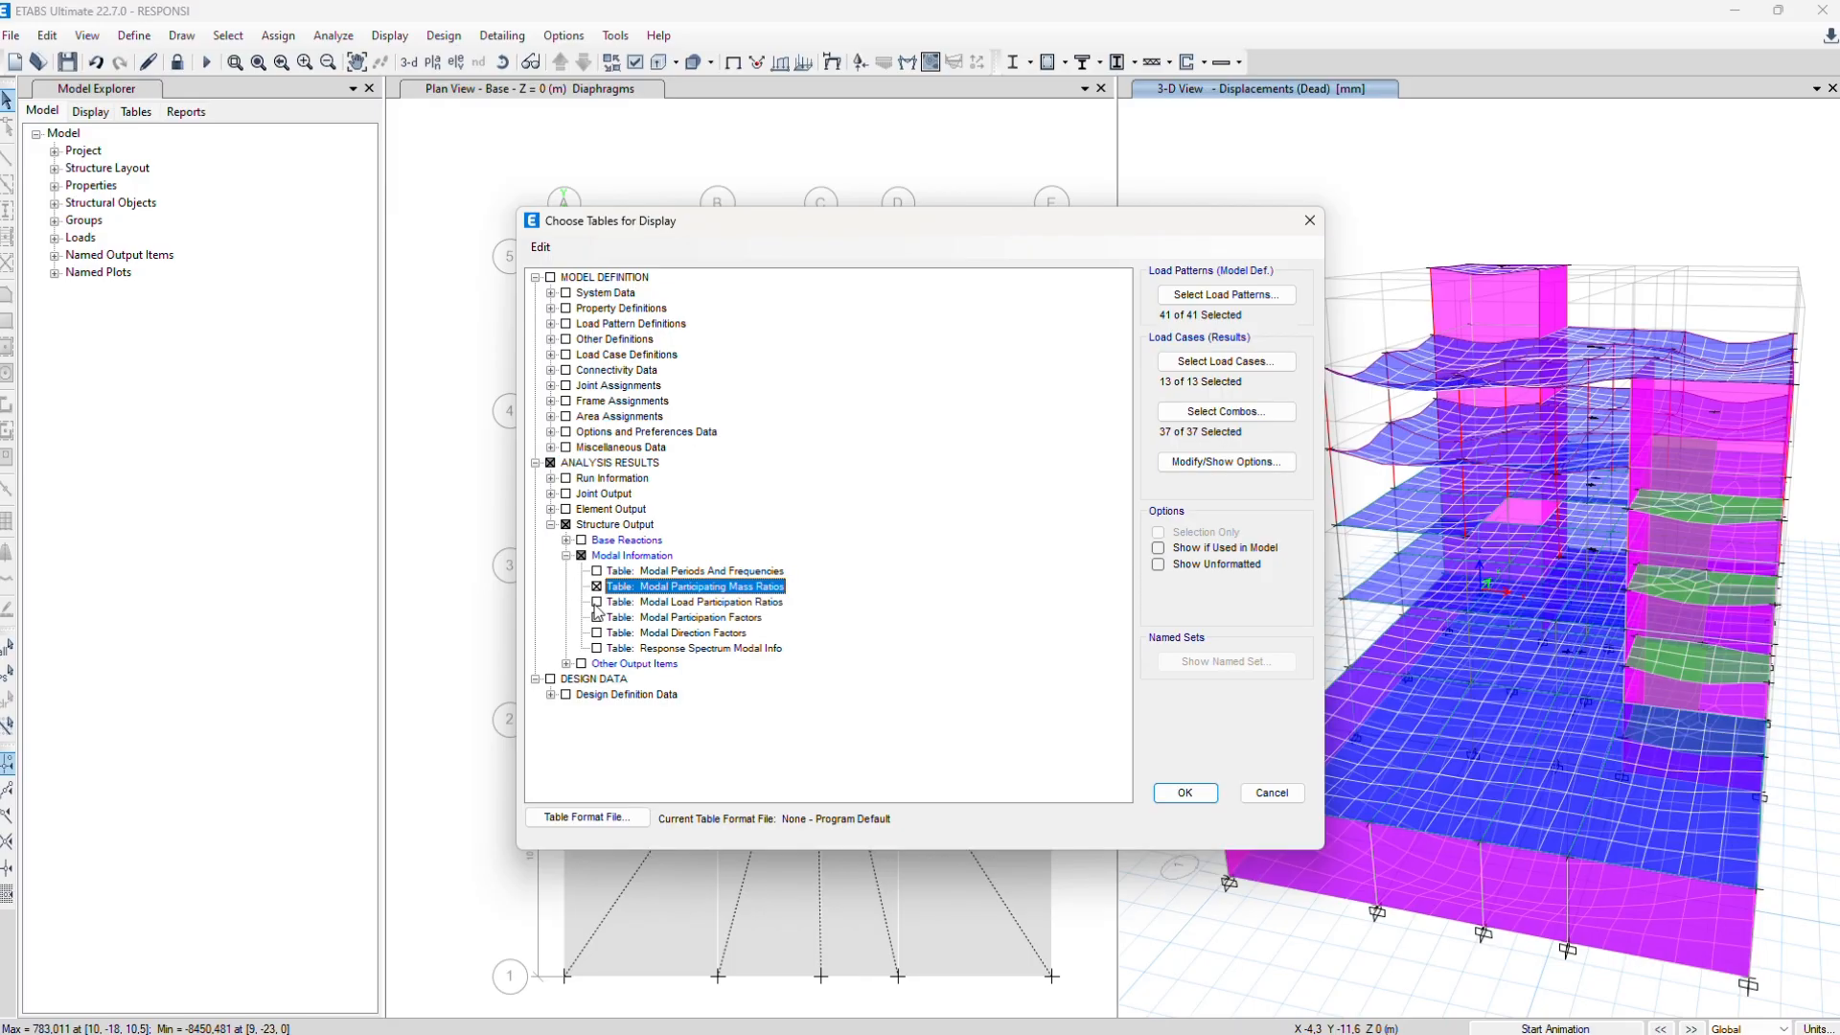
left_click(596, 602)
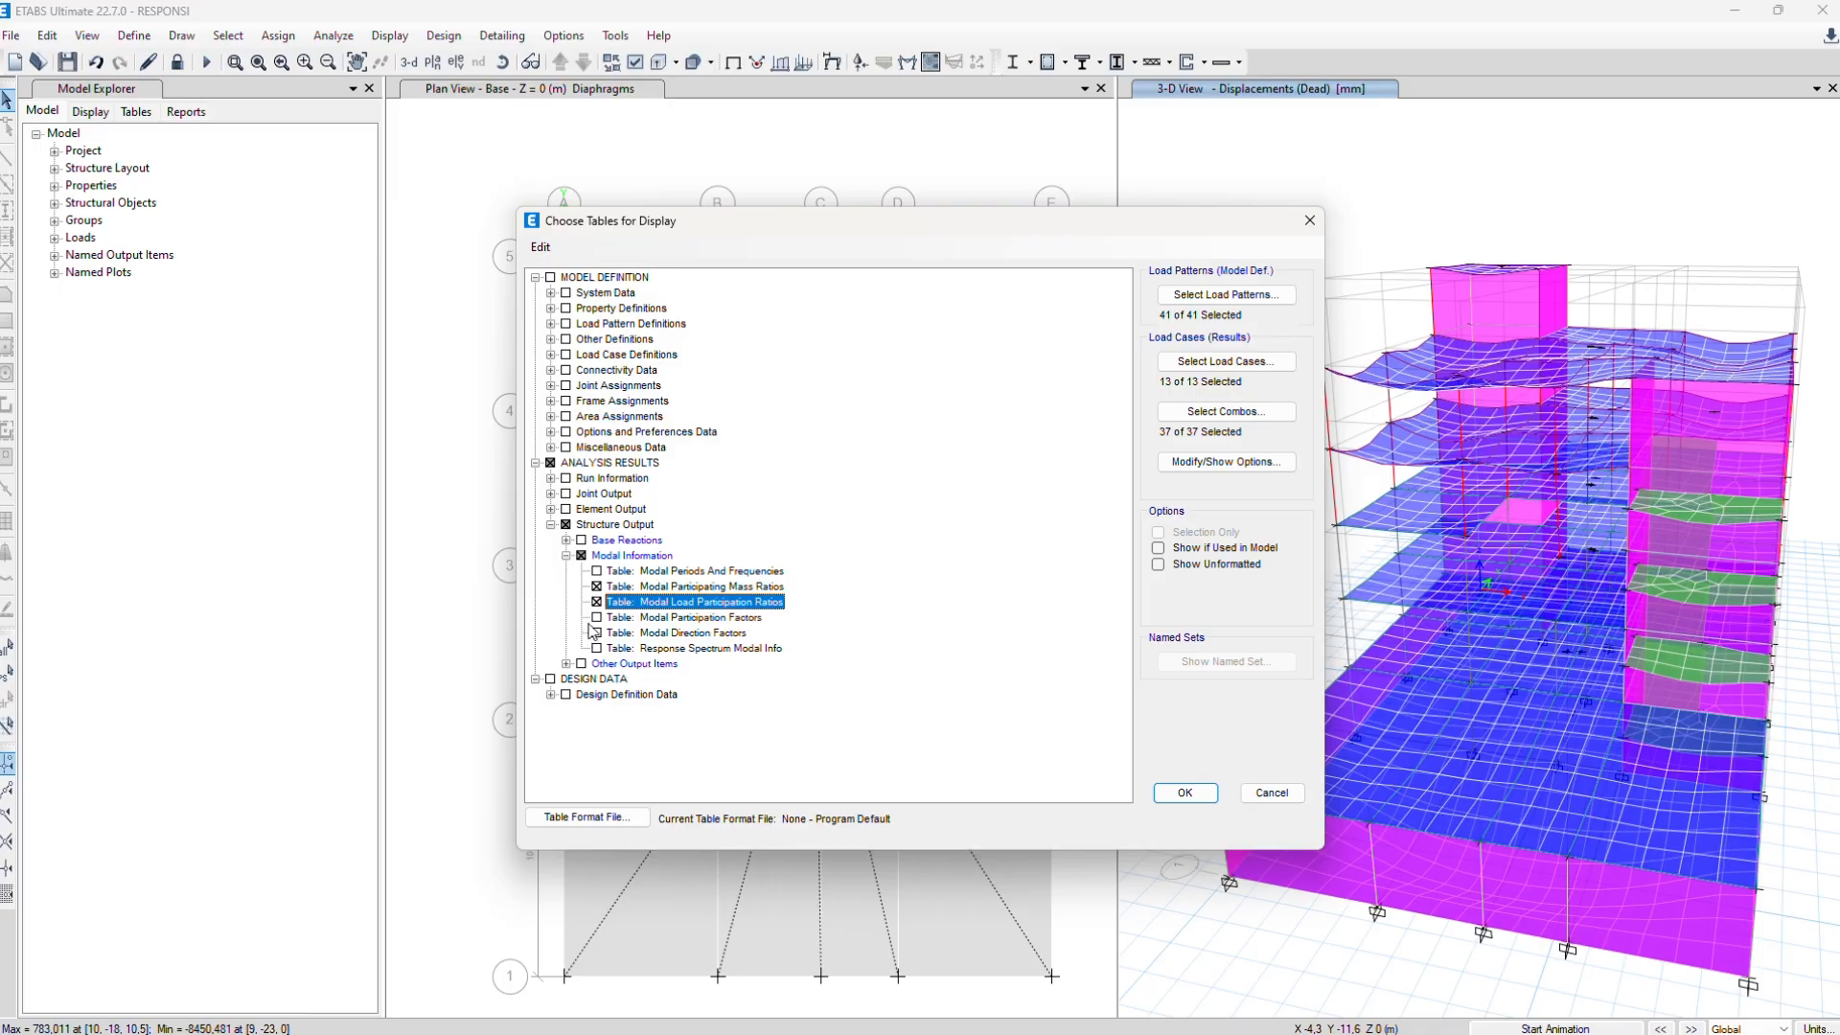
left_click(597, 617)
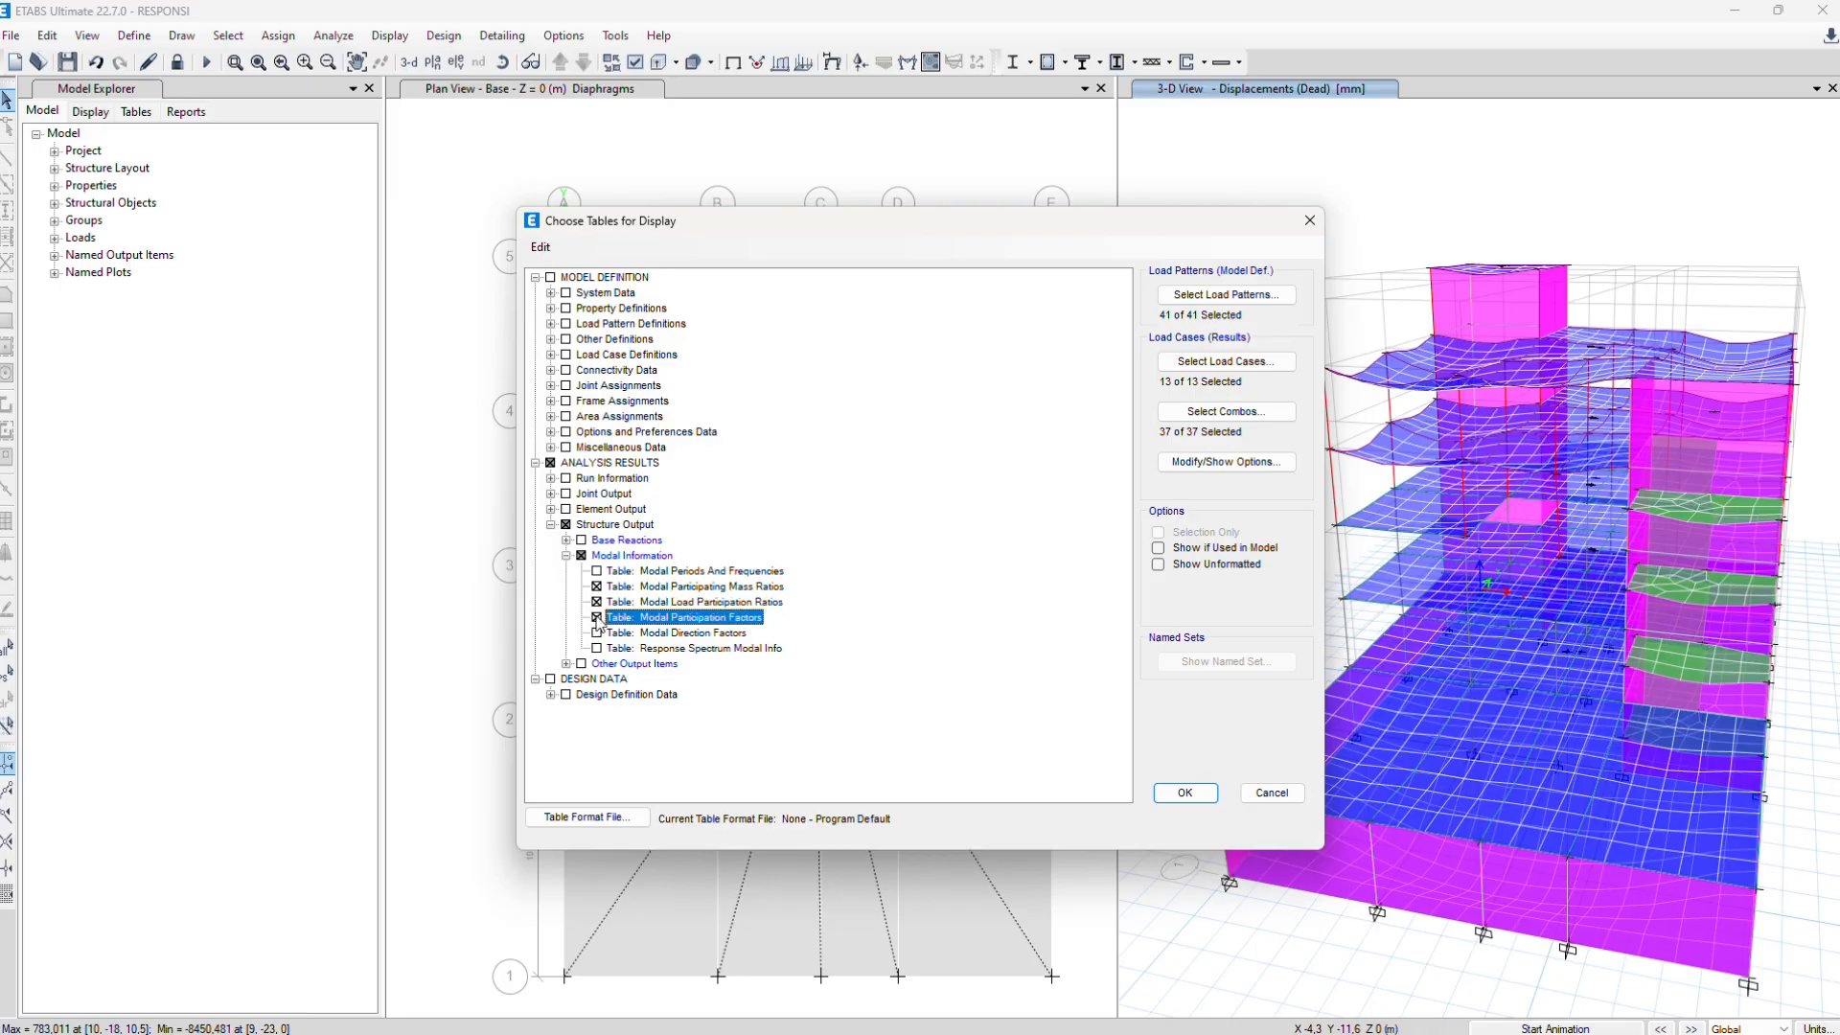
left_click(1185, 792)
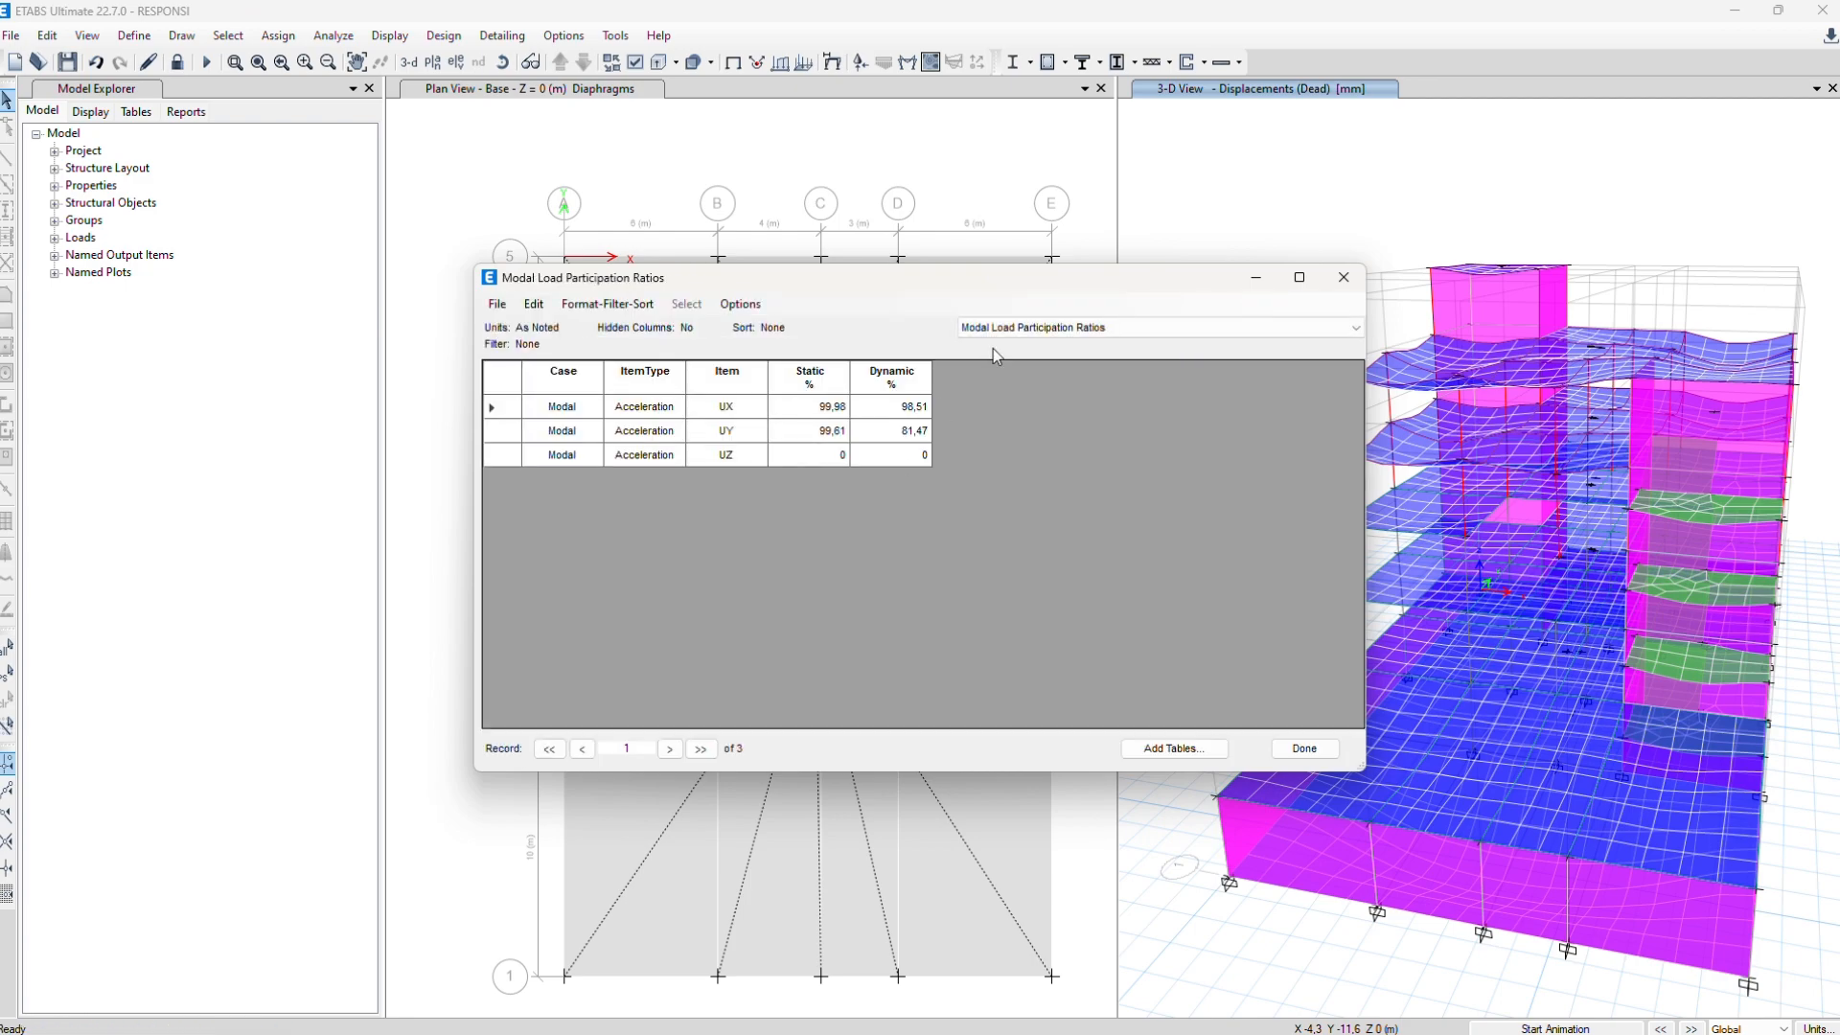
left_click(1001, 327)
left_click(1043, 358)
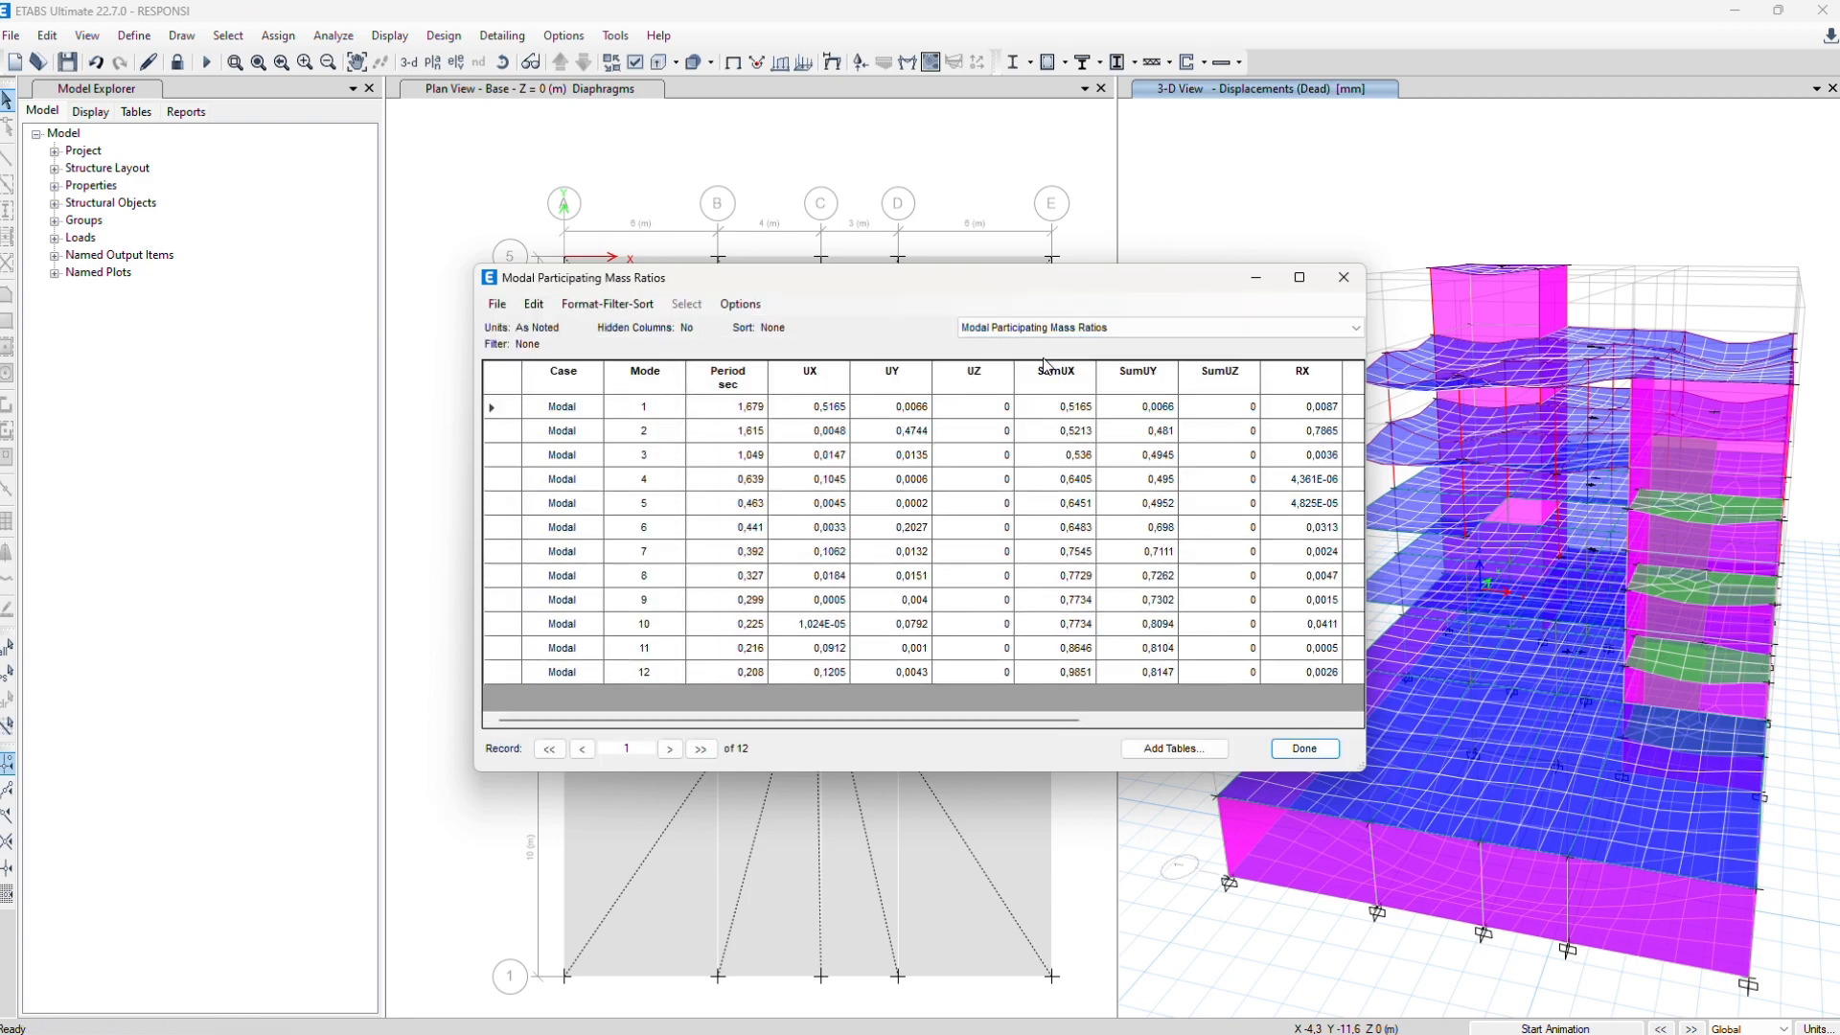